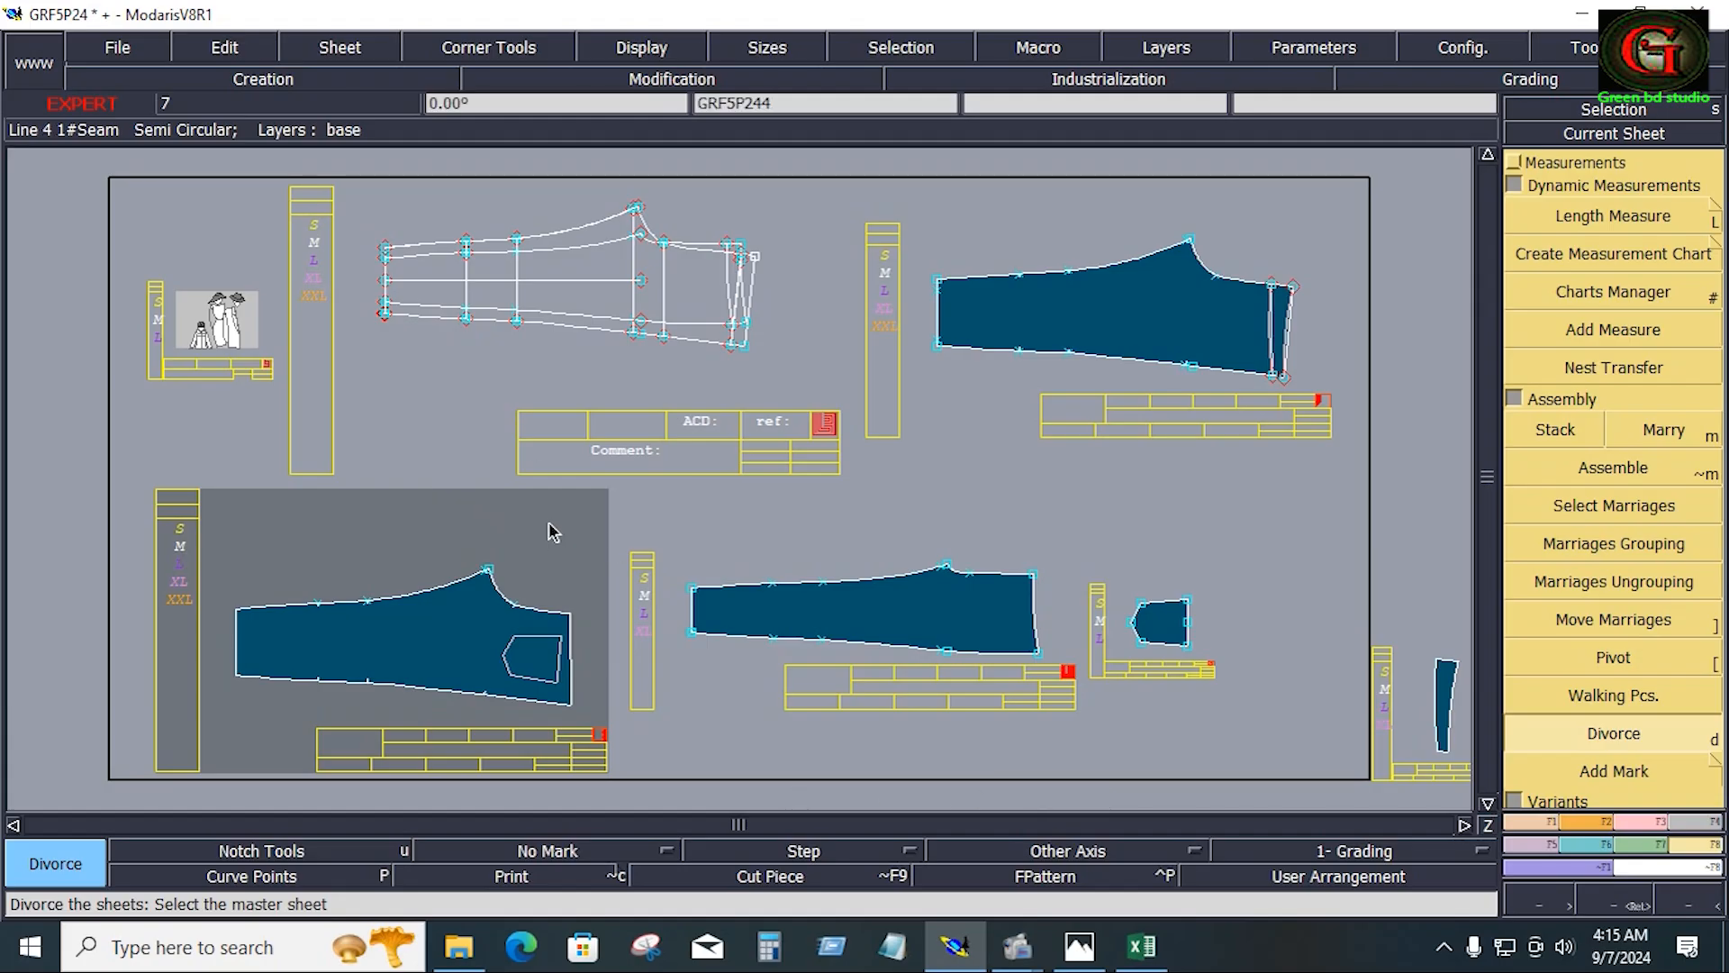
# Save the current model and switch to Excel to consult the GRF5P24 measurement sheet
pyautogui.click(137, 53)
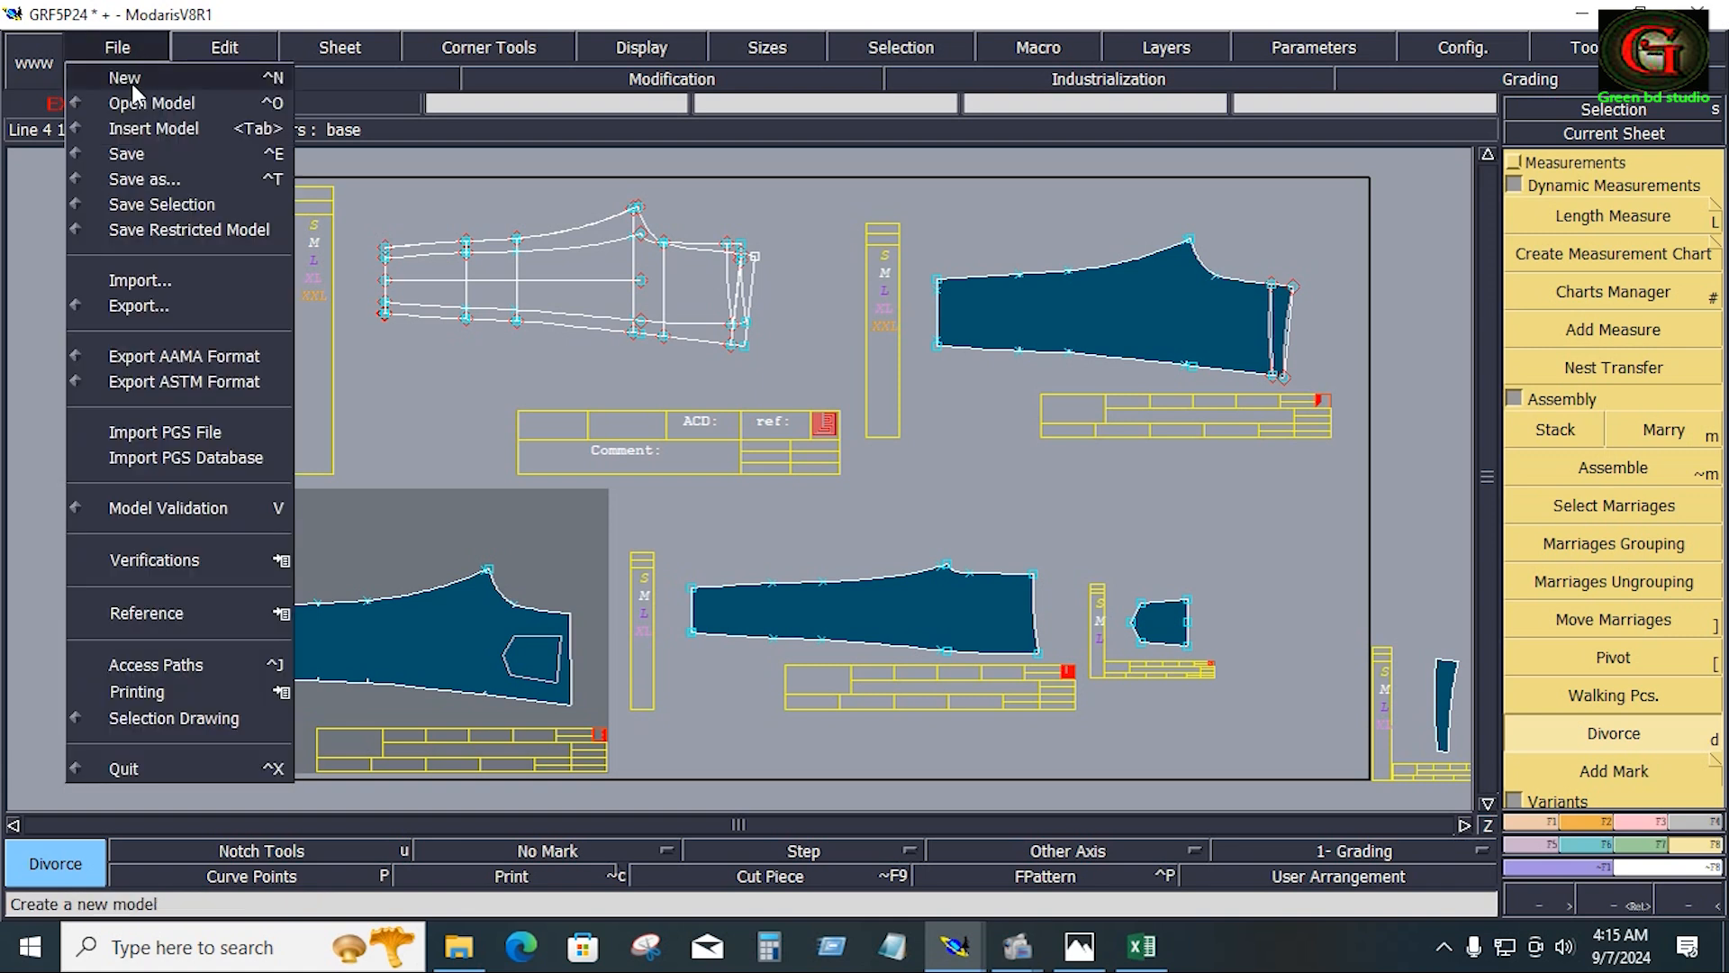
pyautogui.click(144, 153)
pyautogui.click(711, 630)
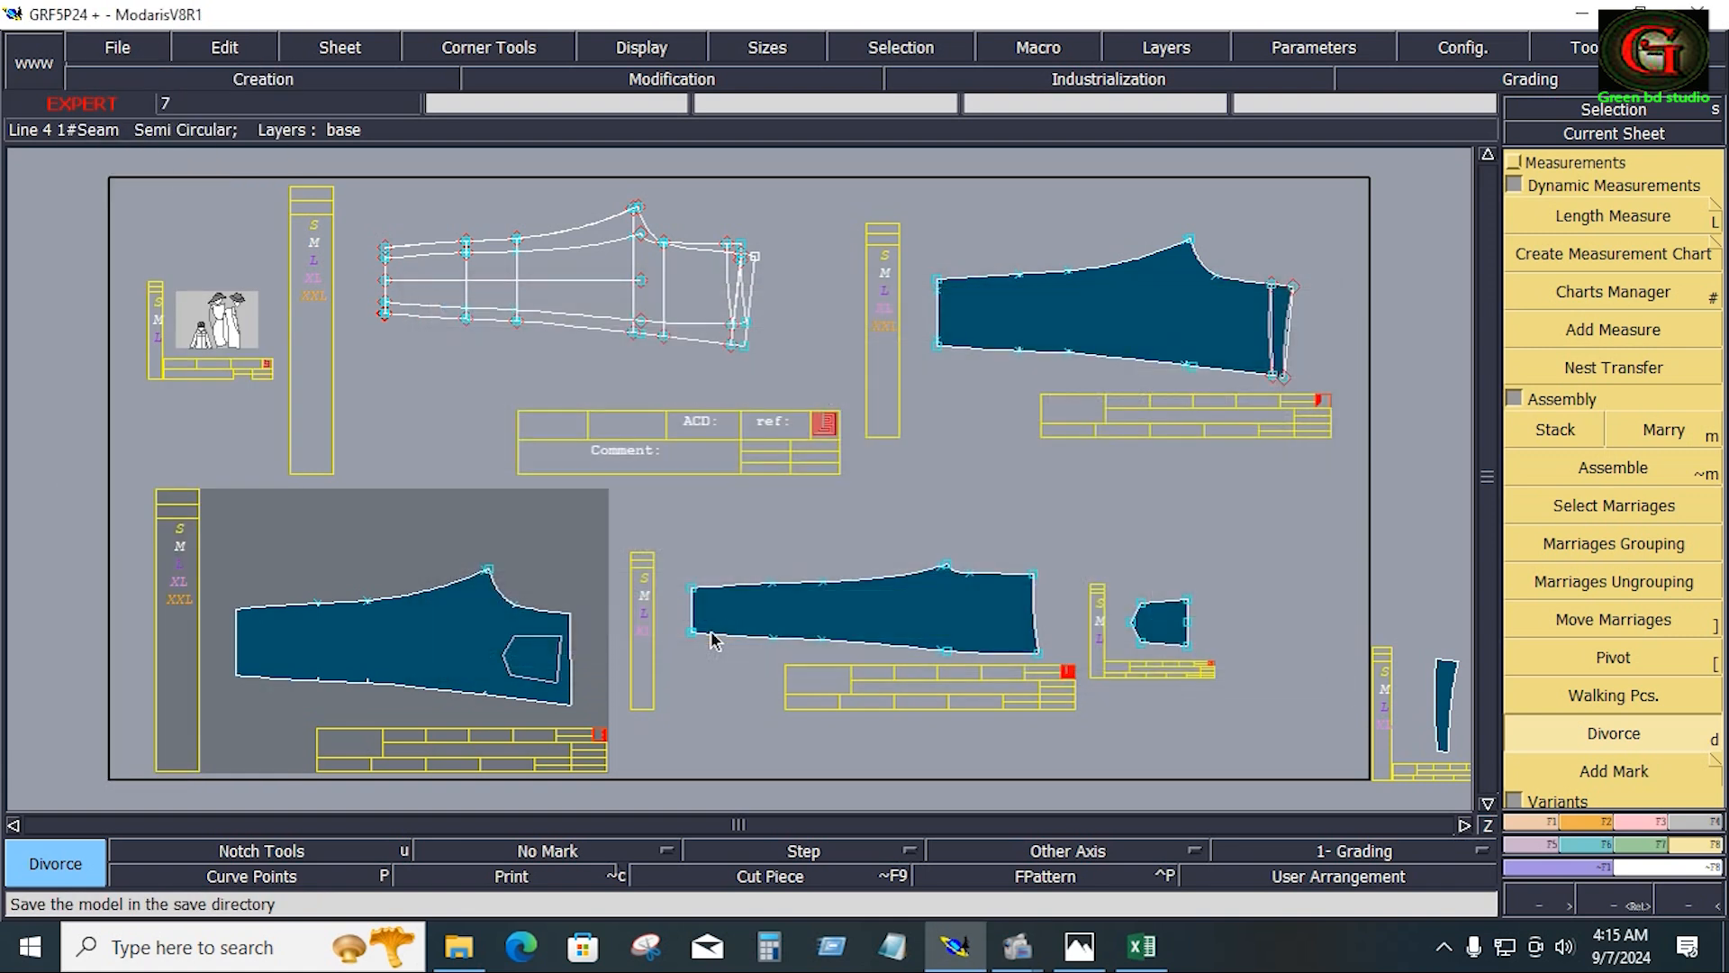
pyautogui.click(1141, 946)
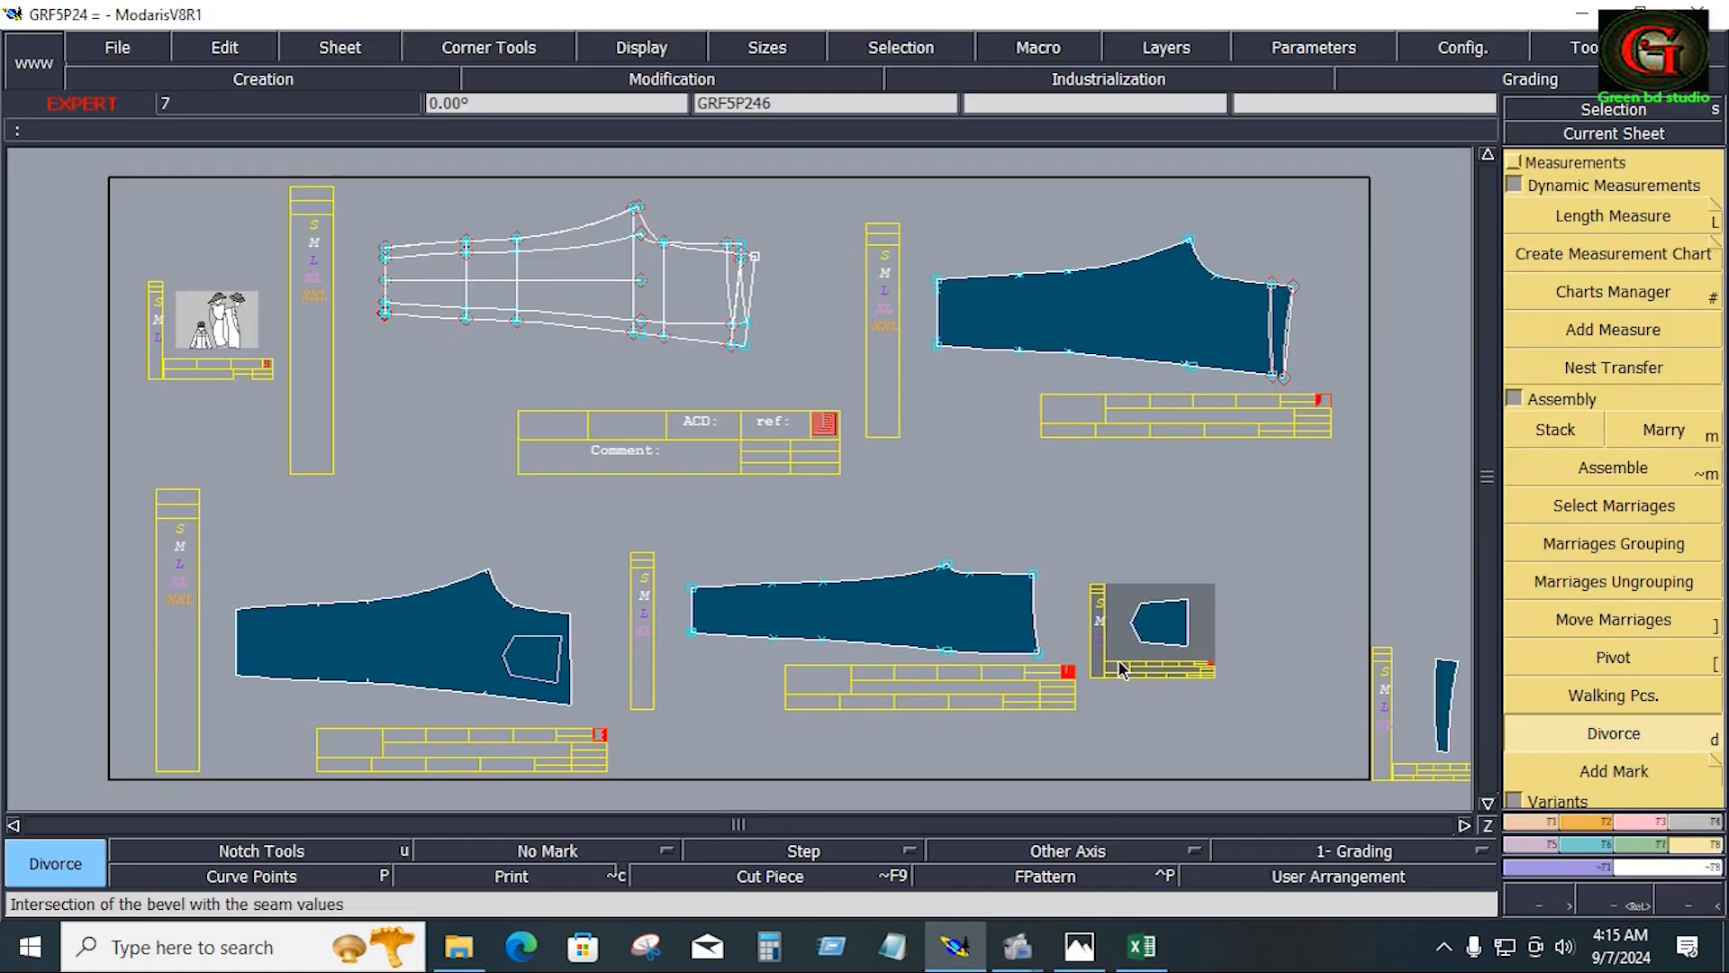
# Create a short horizontal Grain Line Axis 'DF' inside the pocket piece, above its centre
pyautogui.press('Home')
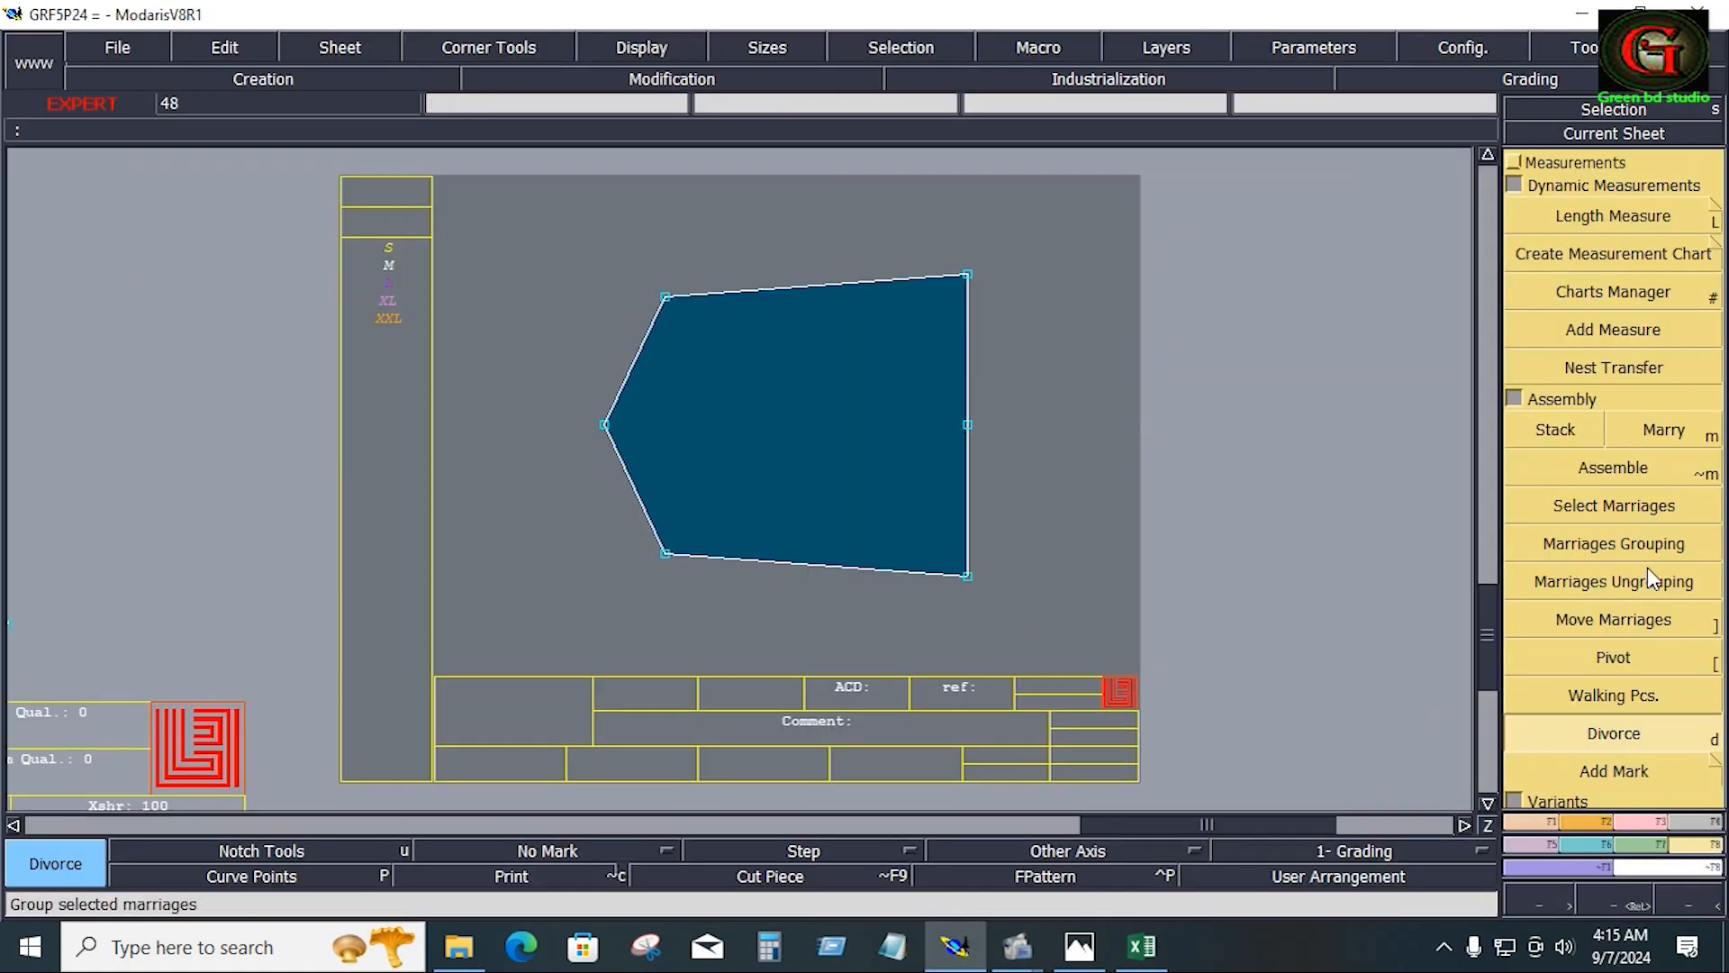
pyautogui.click(1073, 847)
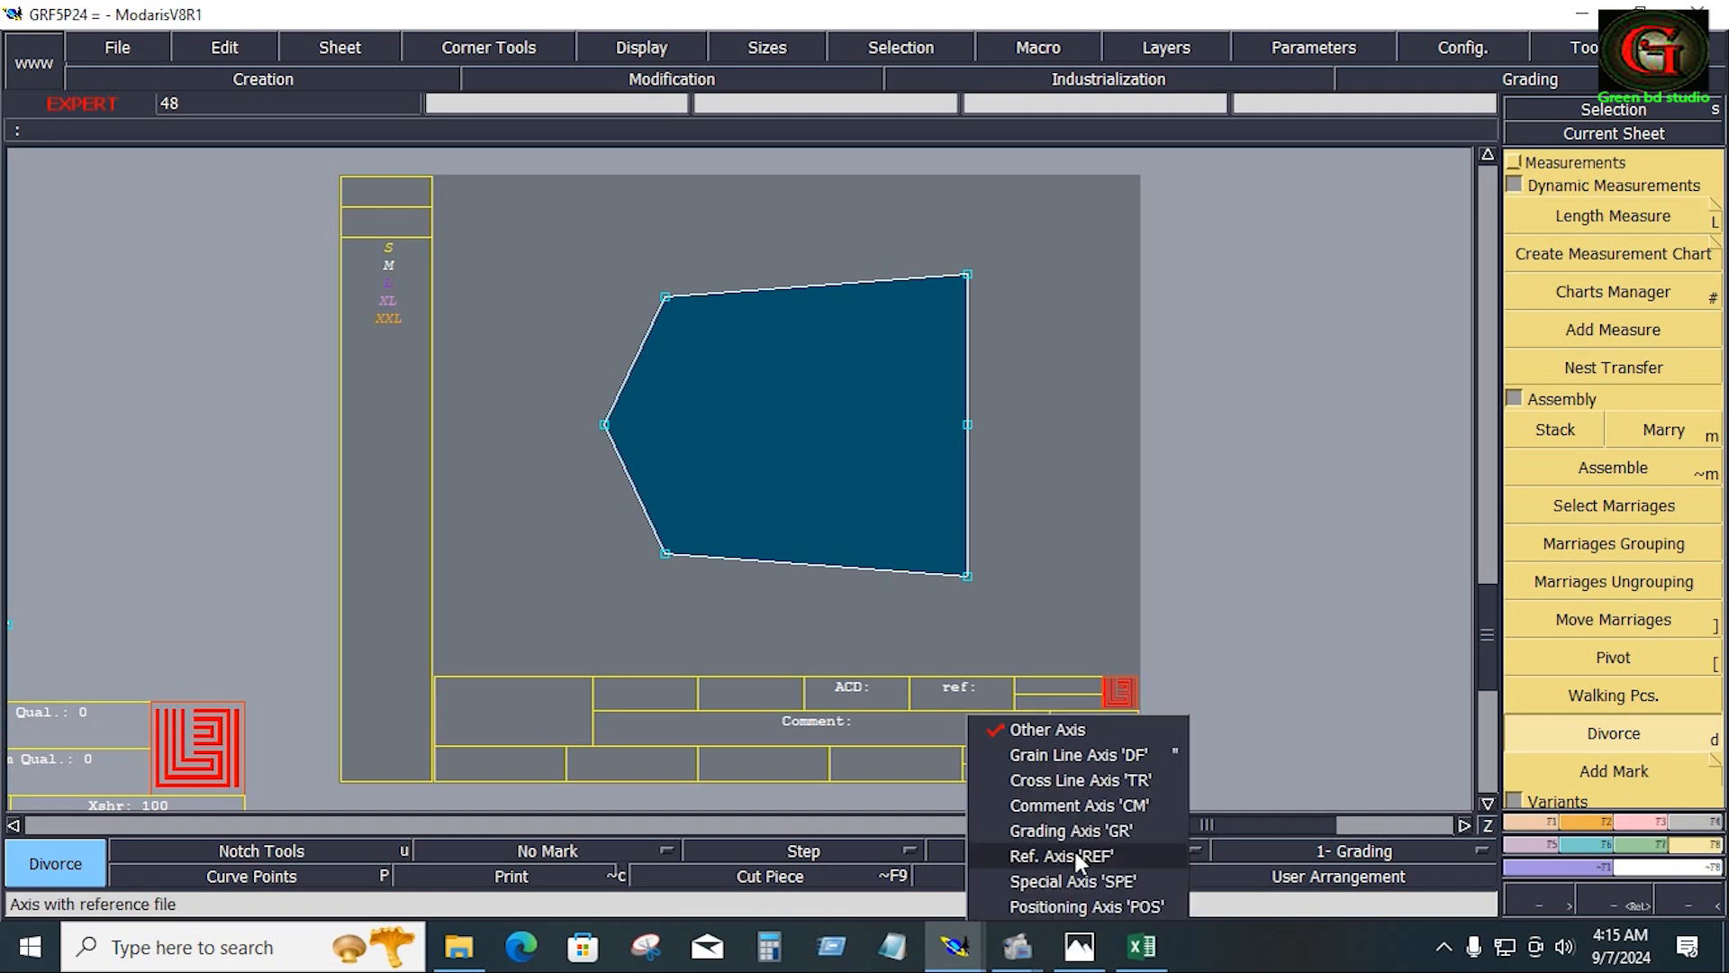
pyautogui.click(1064, 761)
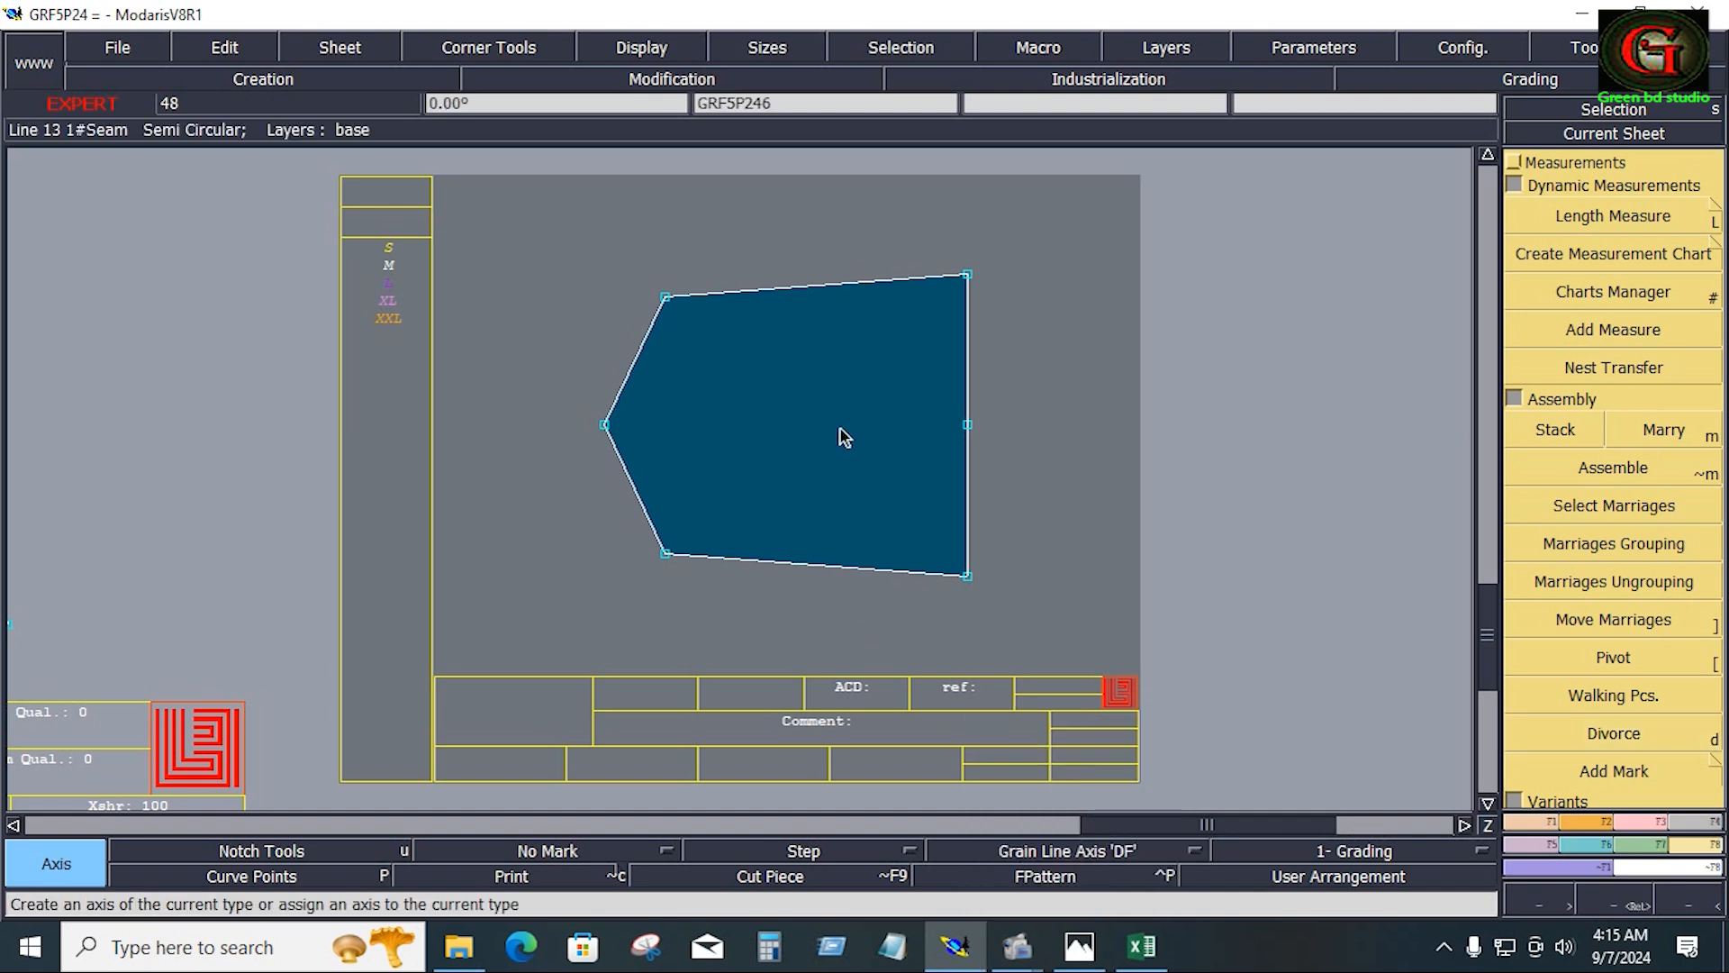
pyautogui.click(783, 392)
pyautogui.click(881, 402)
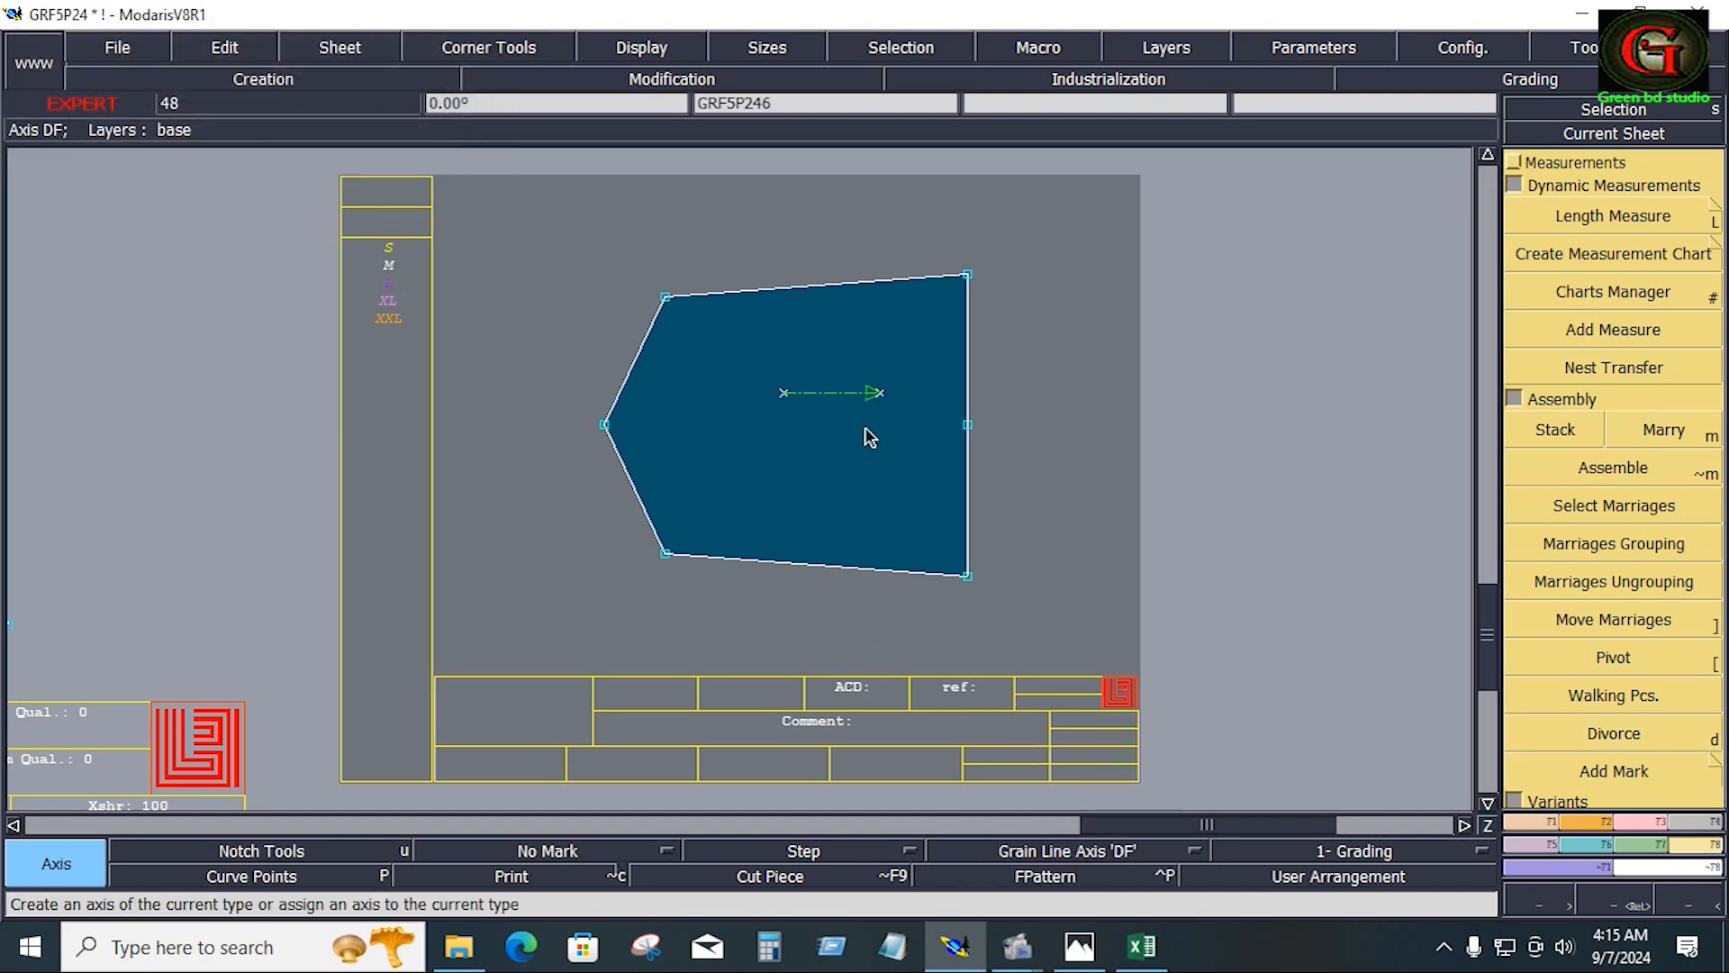
# Copy the pocket piece with its grain line onto a new sheet, and consult the back pocket reference in Excel
pyautogui.press('c')
pyautogui.click(870, 437)
pyautogui.click(1200, 441)
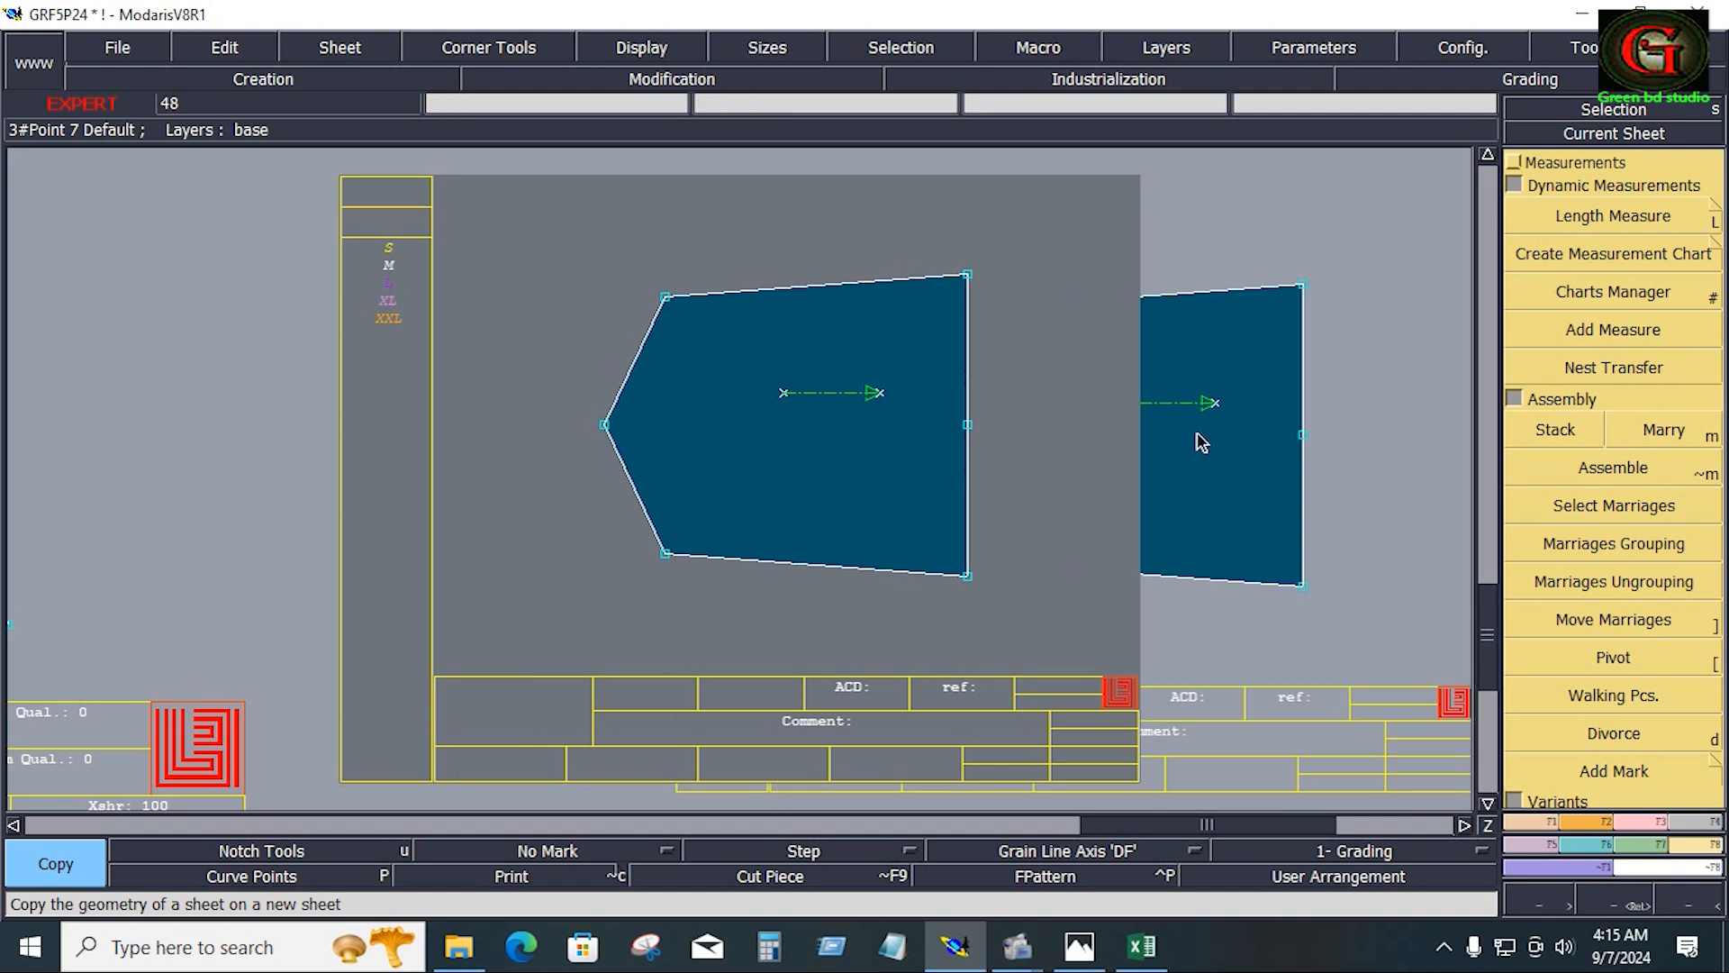
pyautogui.click(1183, 430)
pyautogui.press('Home')
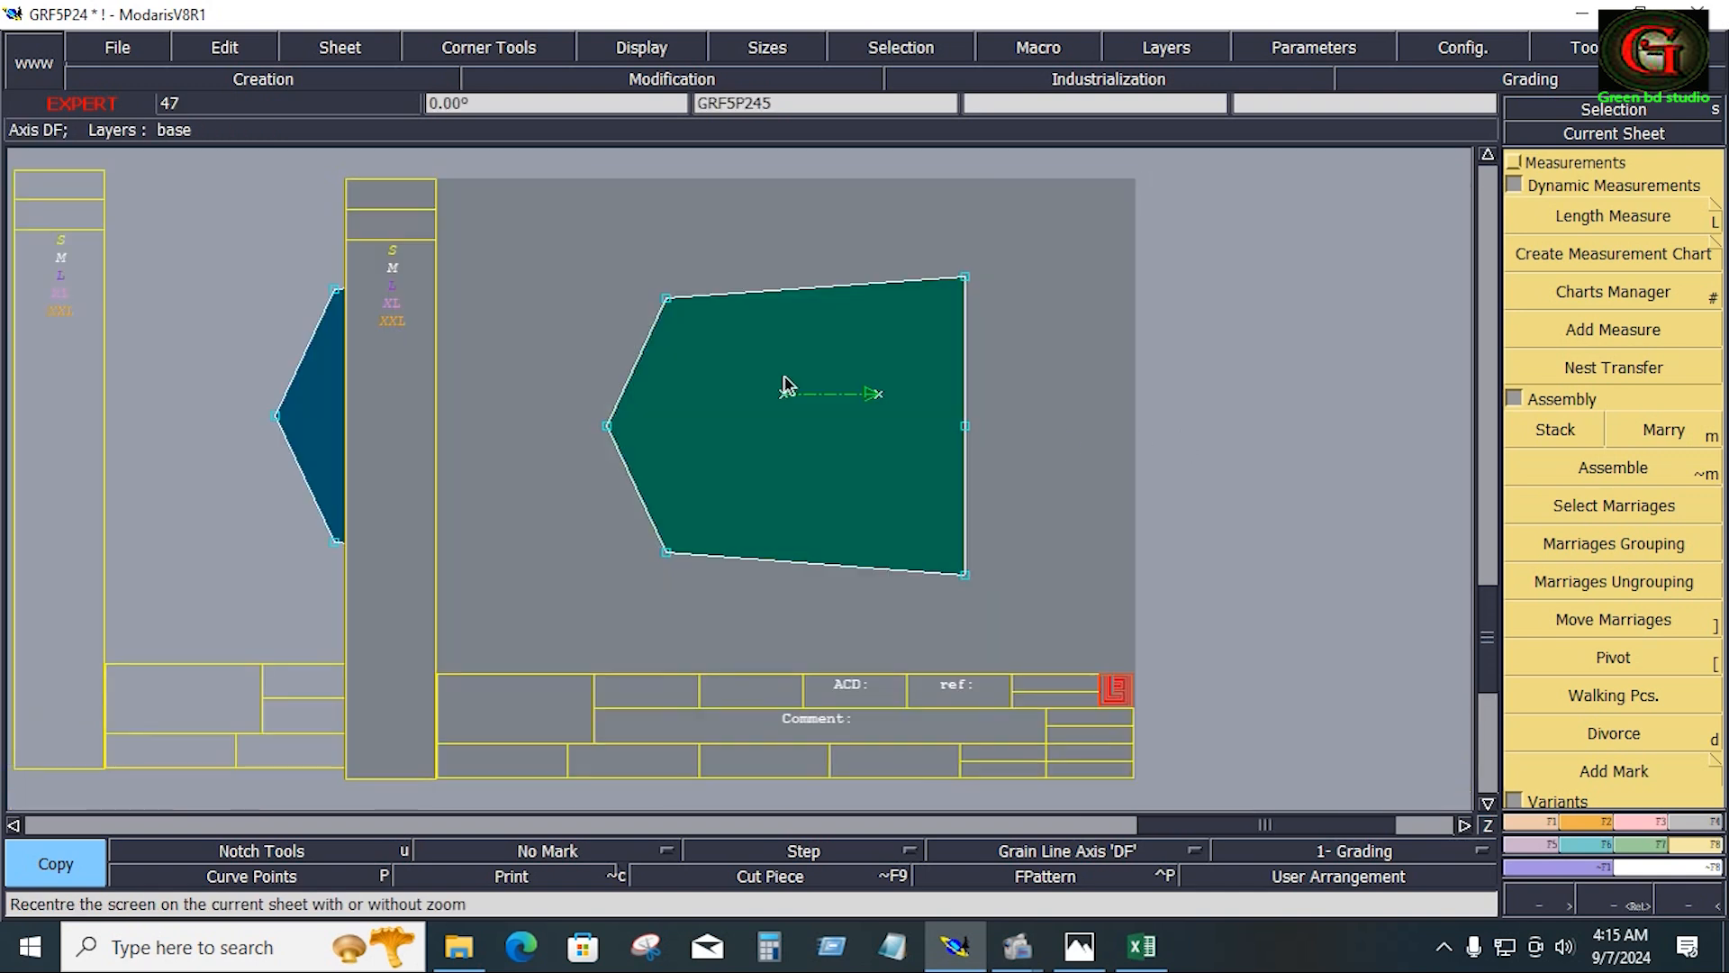
pyautogui.click(1142, 946)
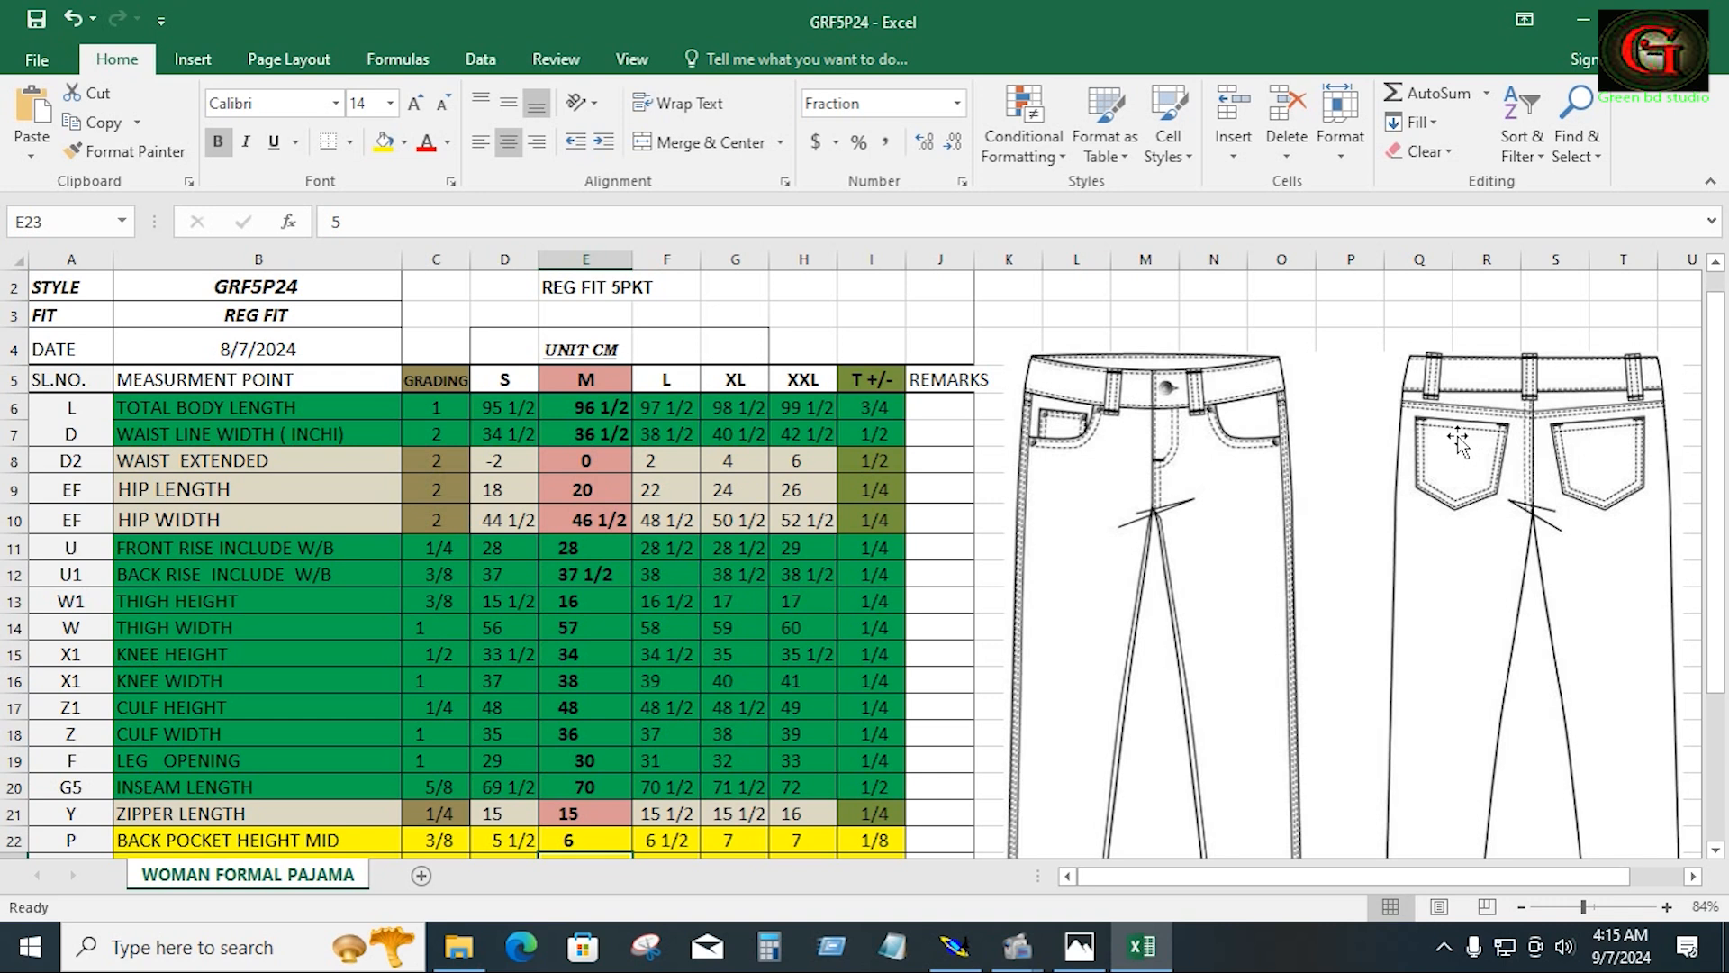
pyautogui.click(954, 946)
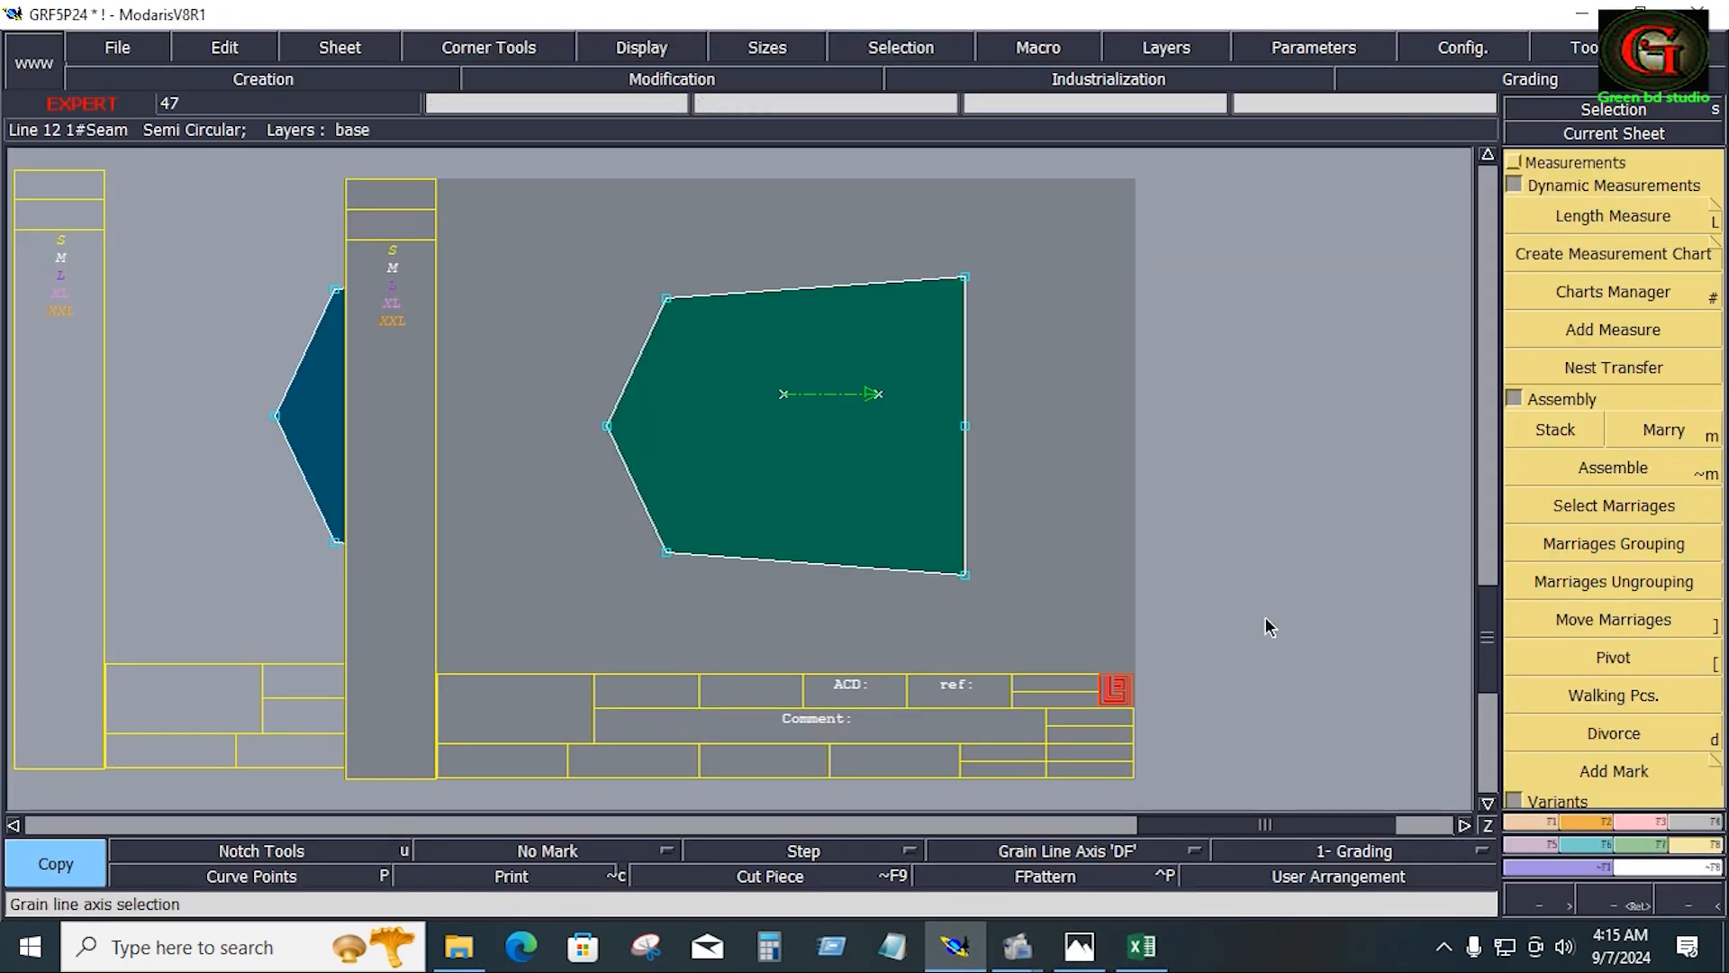
# Add a Line Seam allowance of about 0.767 inches along the pocket's straight opening edge
pyautogui.click(1536, 820)
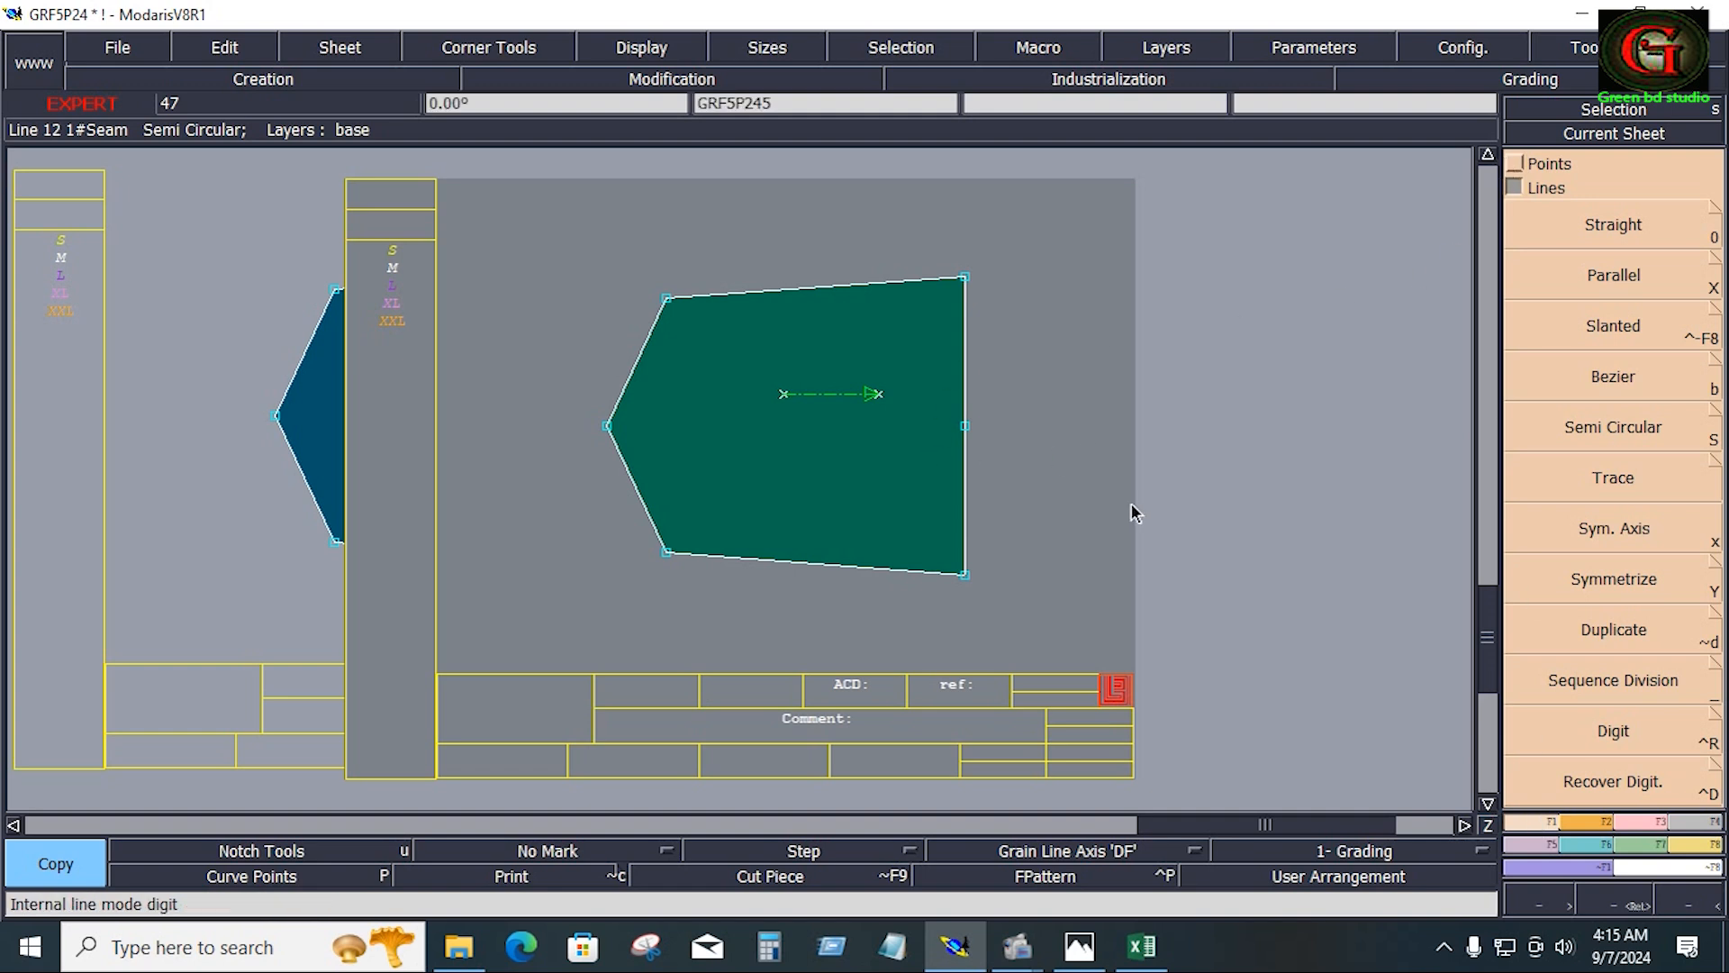
pyautogui.click(1521, 165)
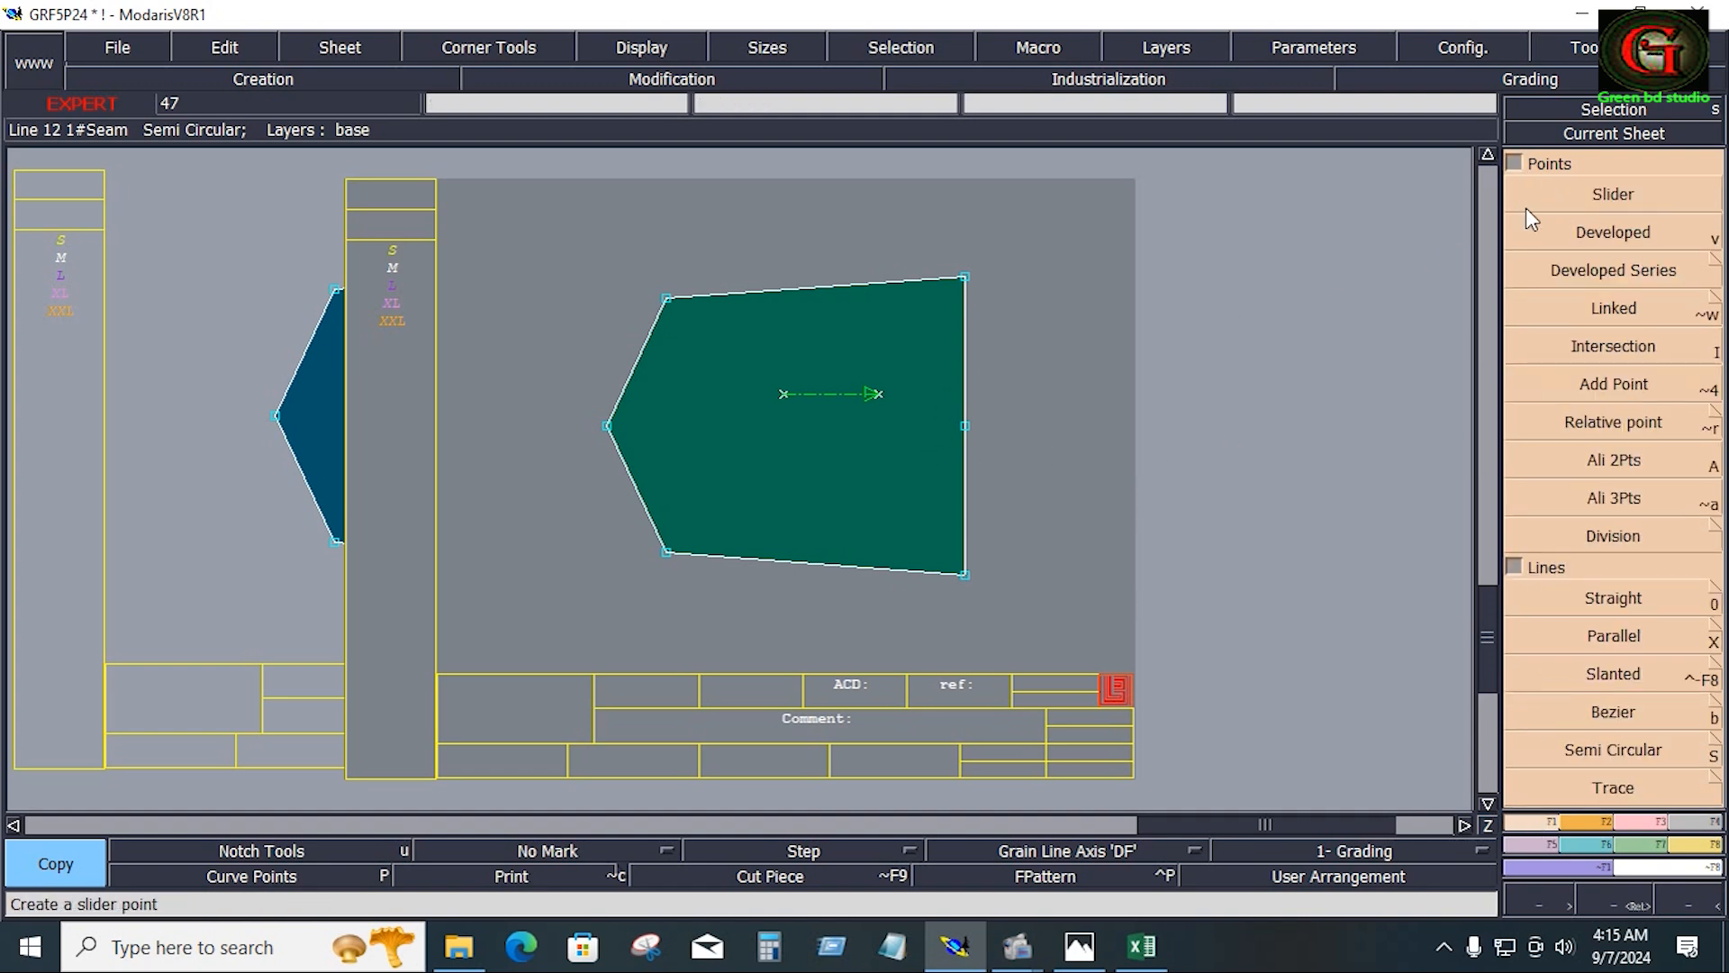
pyautogui.click(1697, 823)
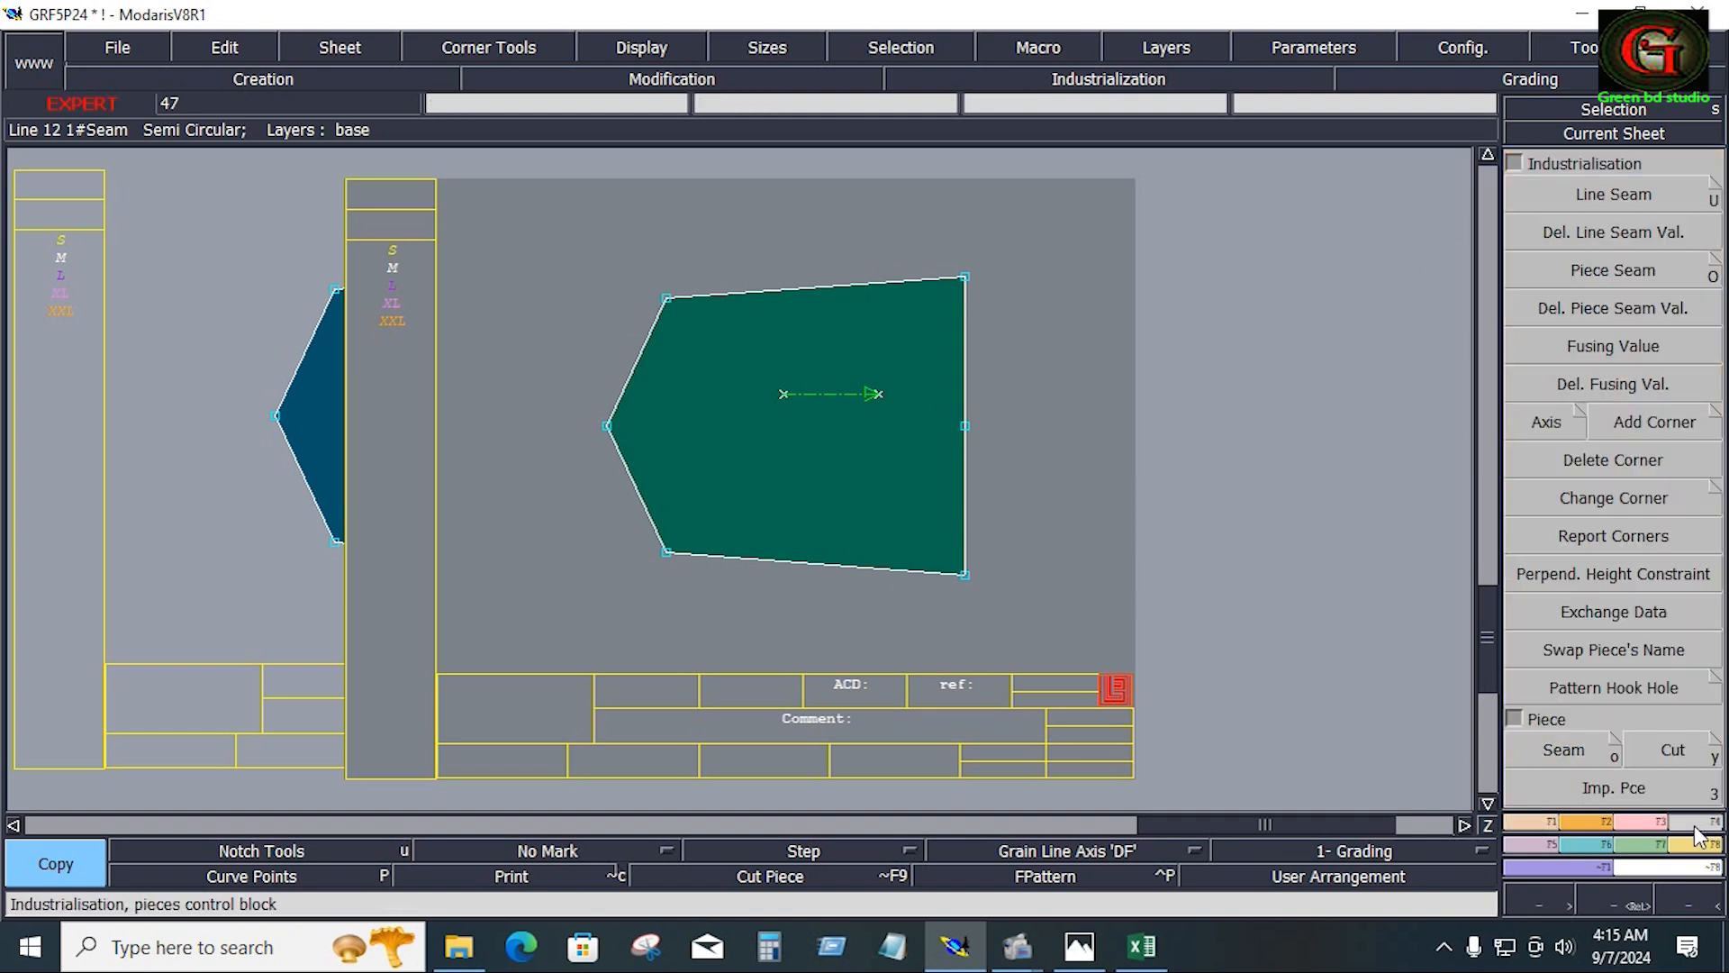
pyautogui.click(1635, 197)
pyautogui.moveTo(948, 259); pyautogui.dragTo(1045, 616)
pyautogui.click(972, 492)
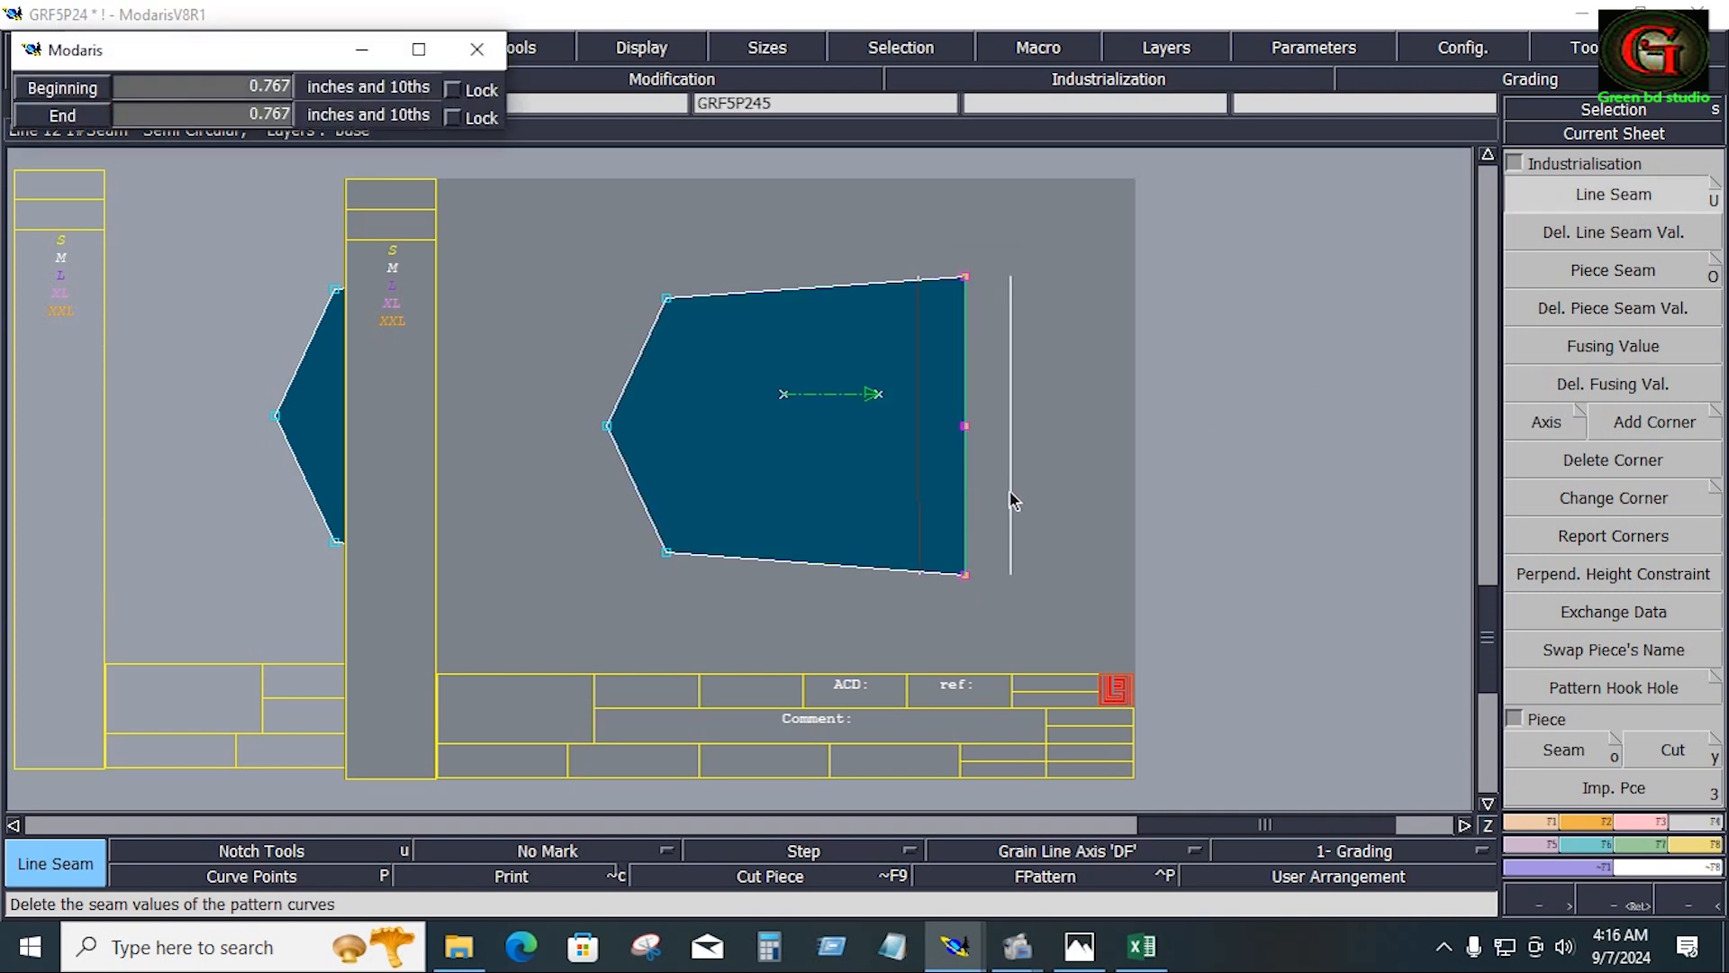
pyautogui.click(1009, 492)
# Set the seam allowance of all the pocket's edges to 0.500 inches at beginning and end
pyautogui.moveTo(585, 207); pyautogui.dragTo(1067, 630)
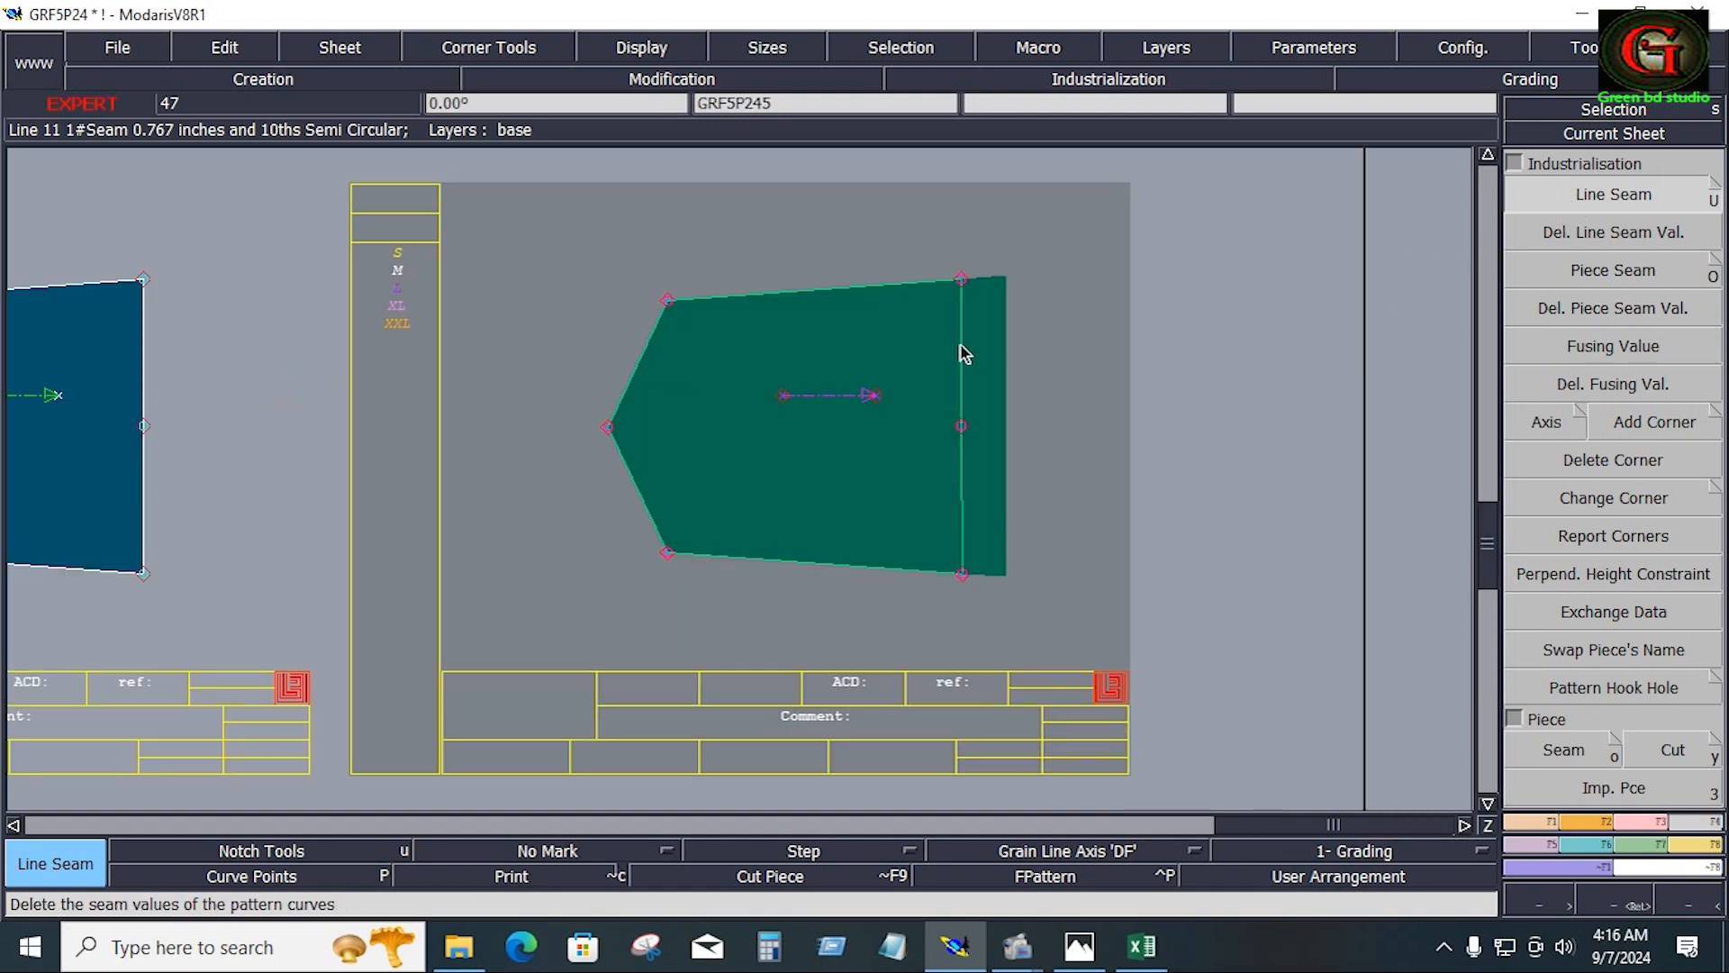
pyautogui.click(962, 354)
pyautogui.write('0.500')
pyautogui.press('Return')
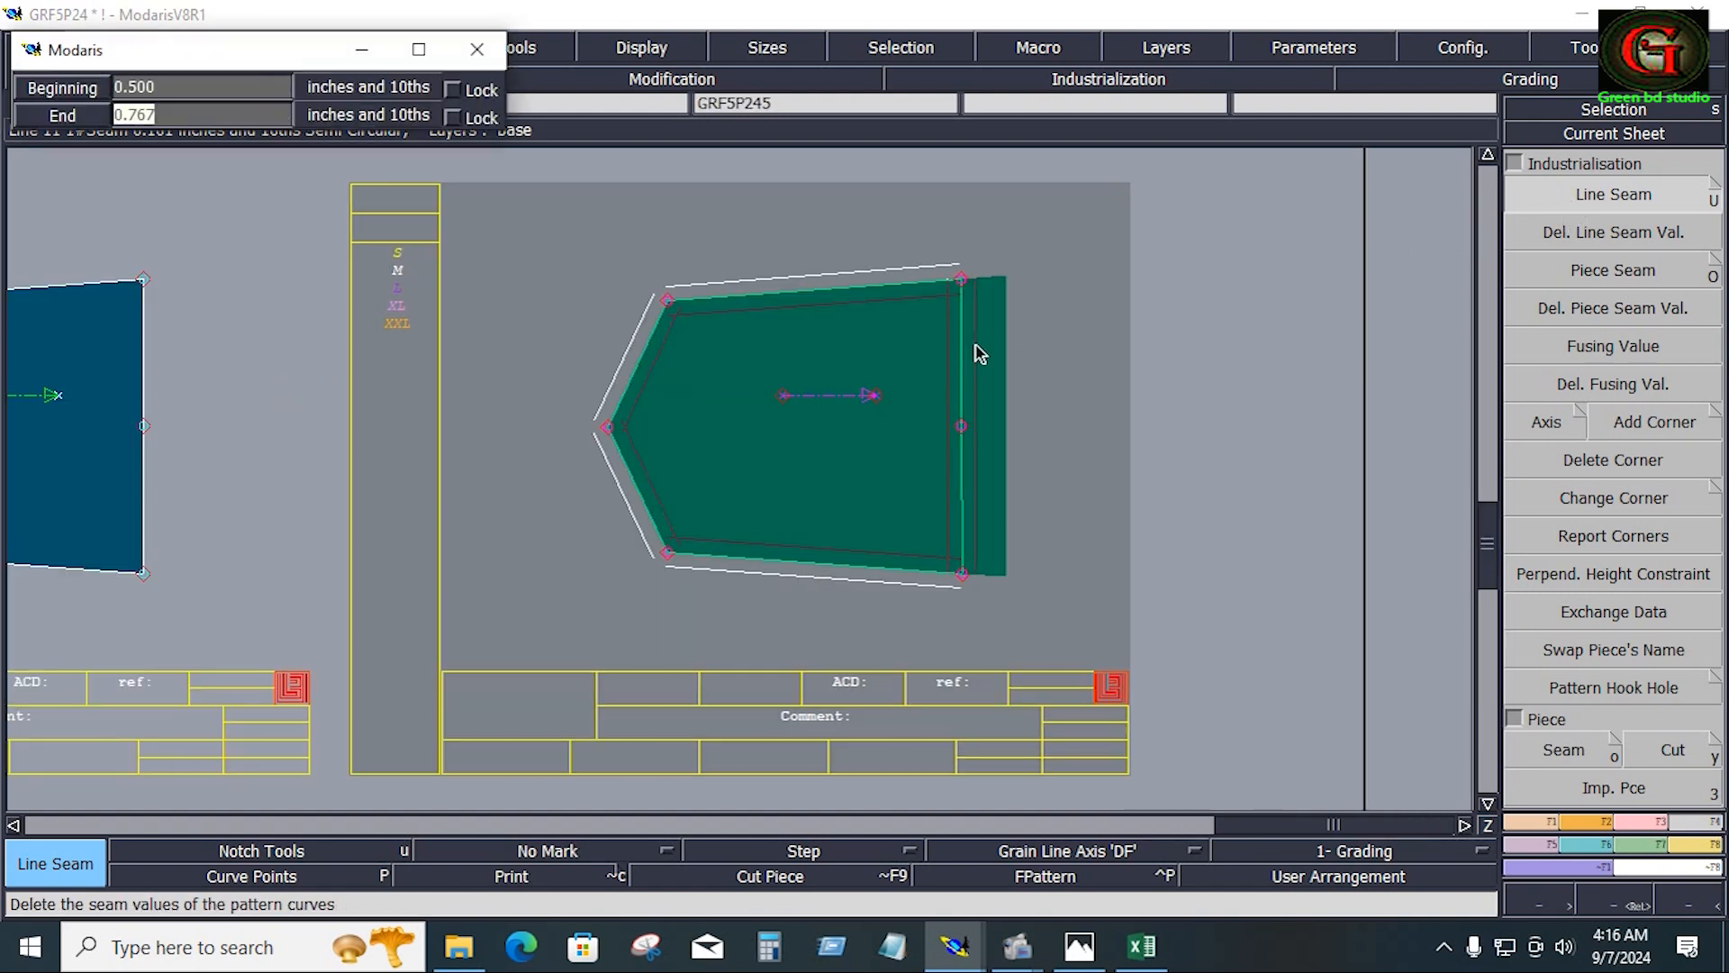
pyautogui.write('0')
pyautogui.press('Return')
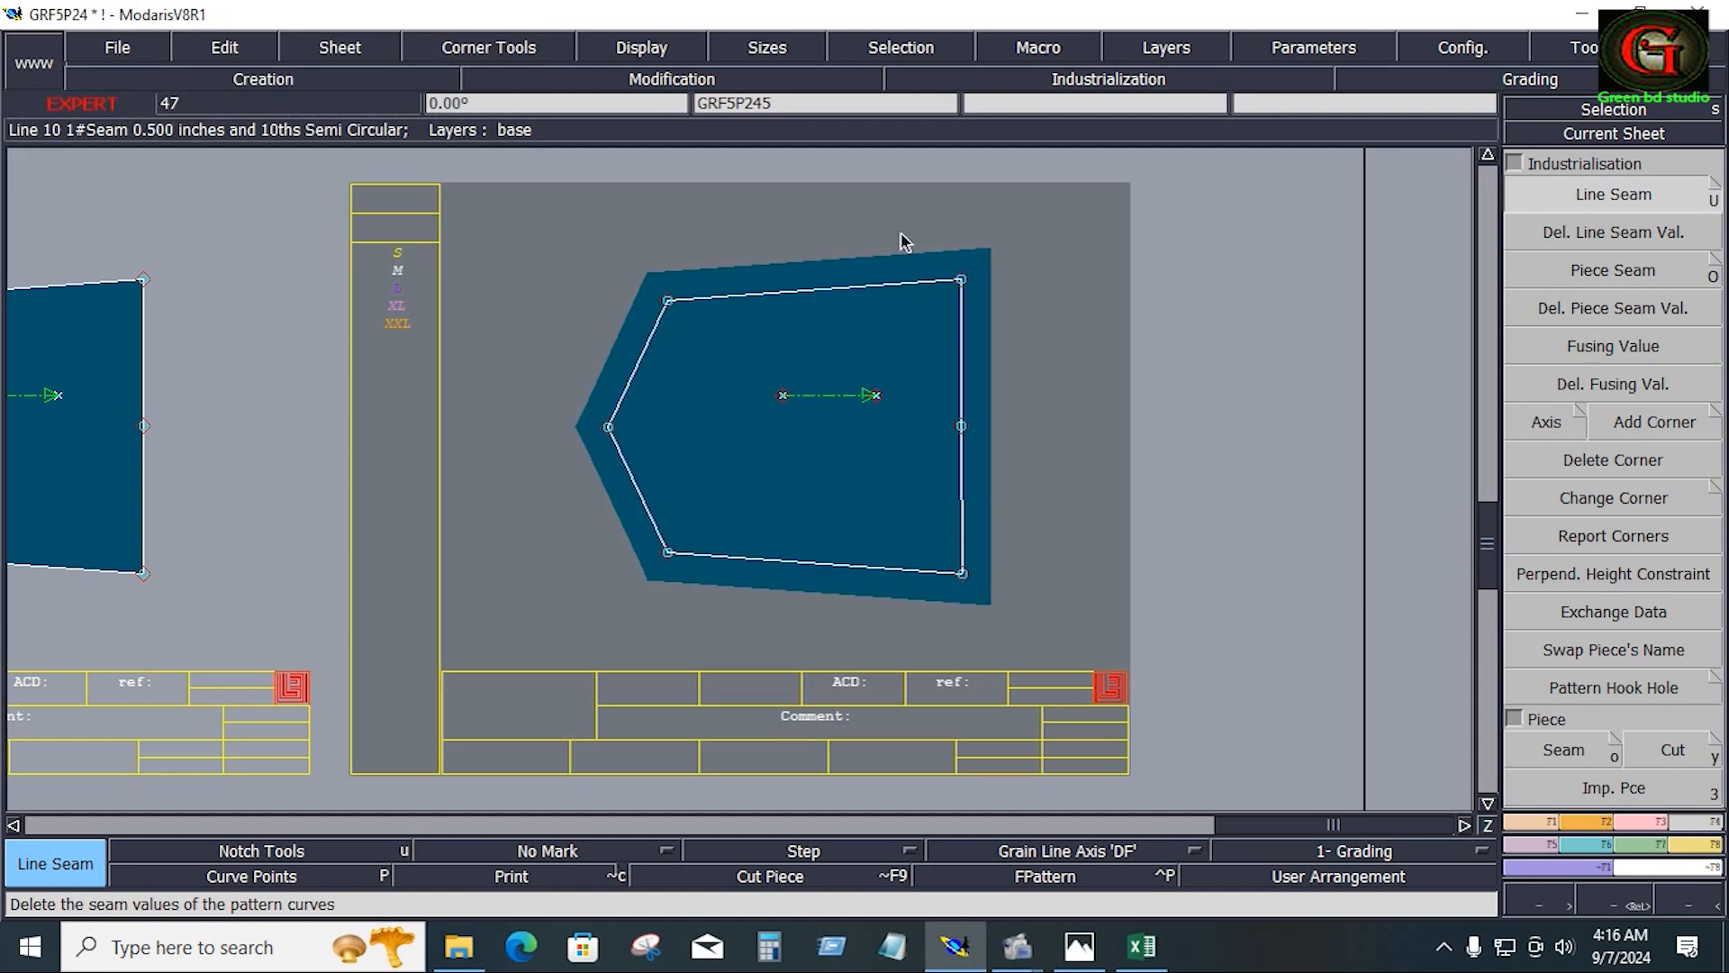
# Set the seam allowance of the pocket's straight opening edge to 1.25 inches at beginning and end
pyautogui.click(962, 520)
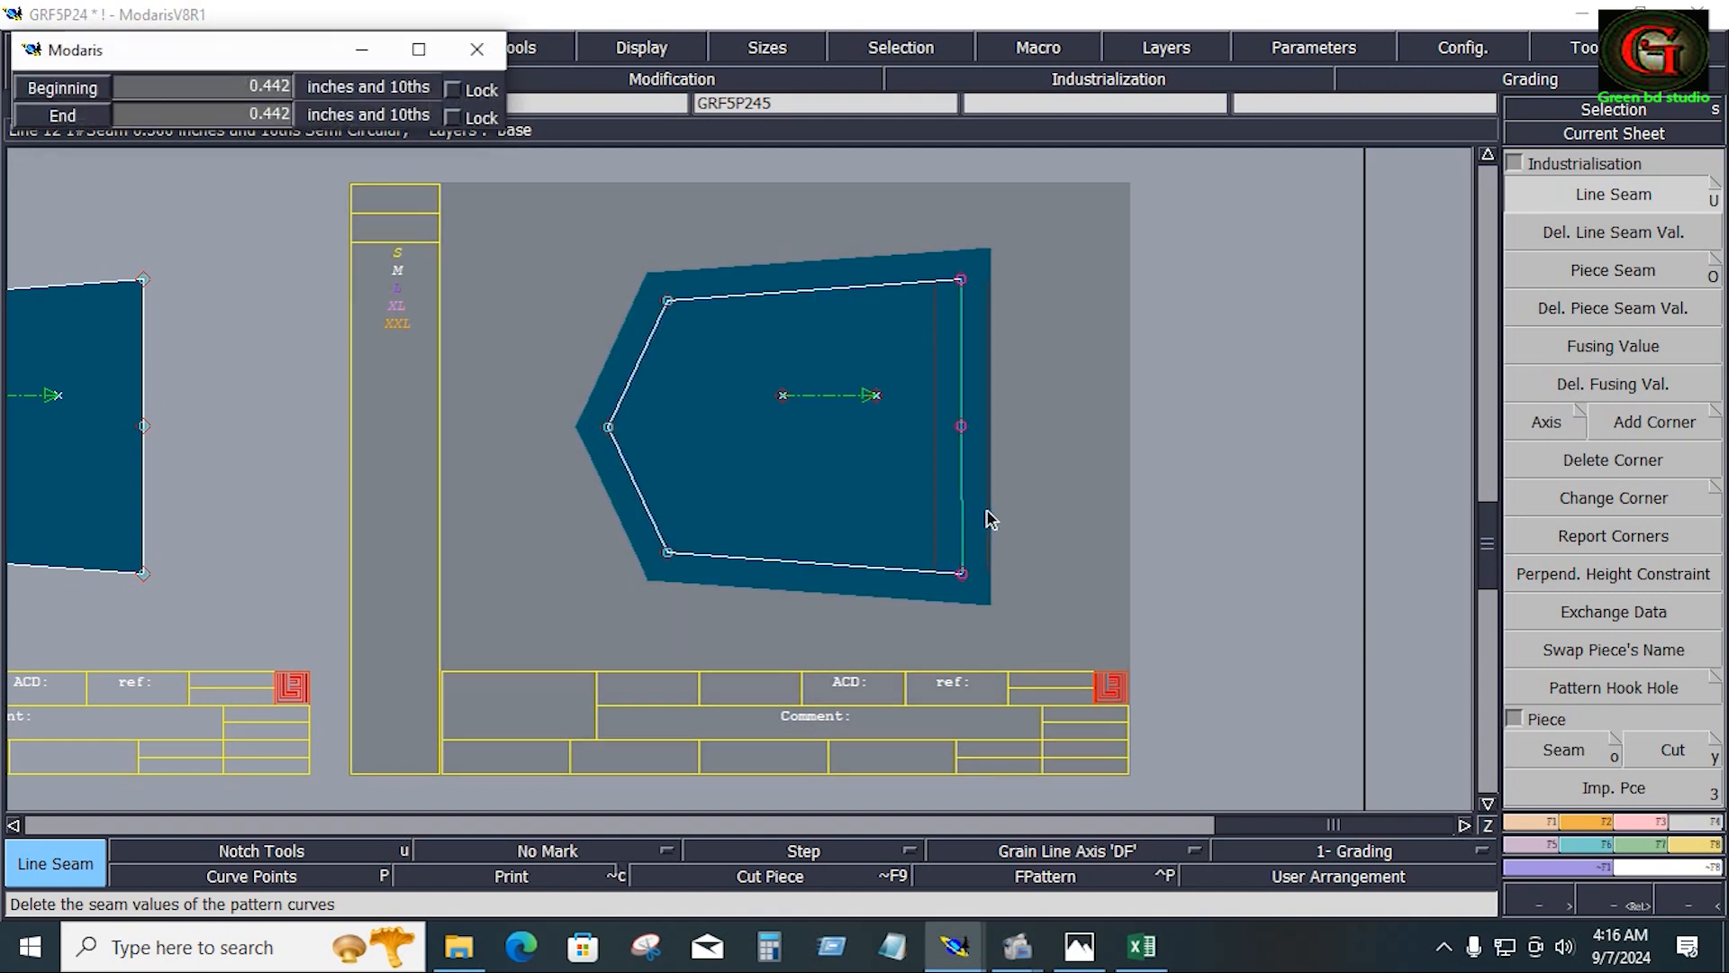
pyautogui.write('1.25')
pyautogui.press('Tab')
pyautogui.write('1.25')
pyautogui.press('Return')
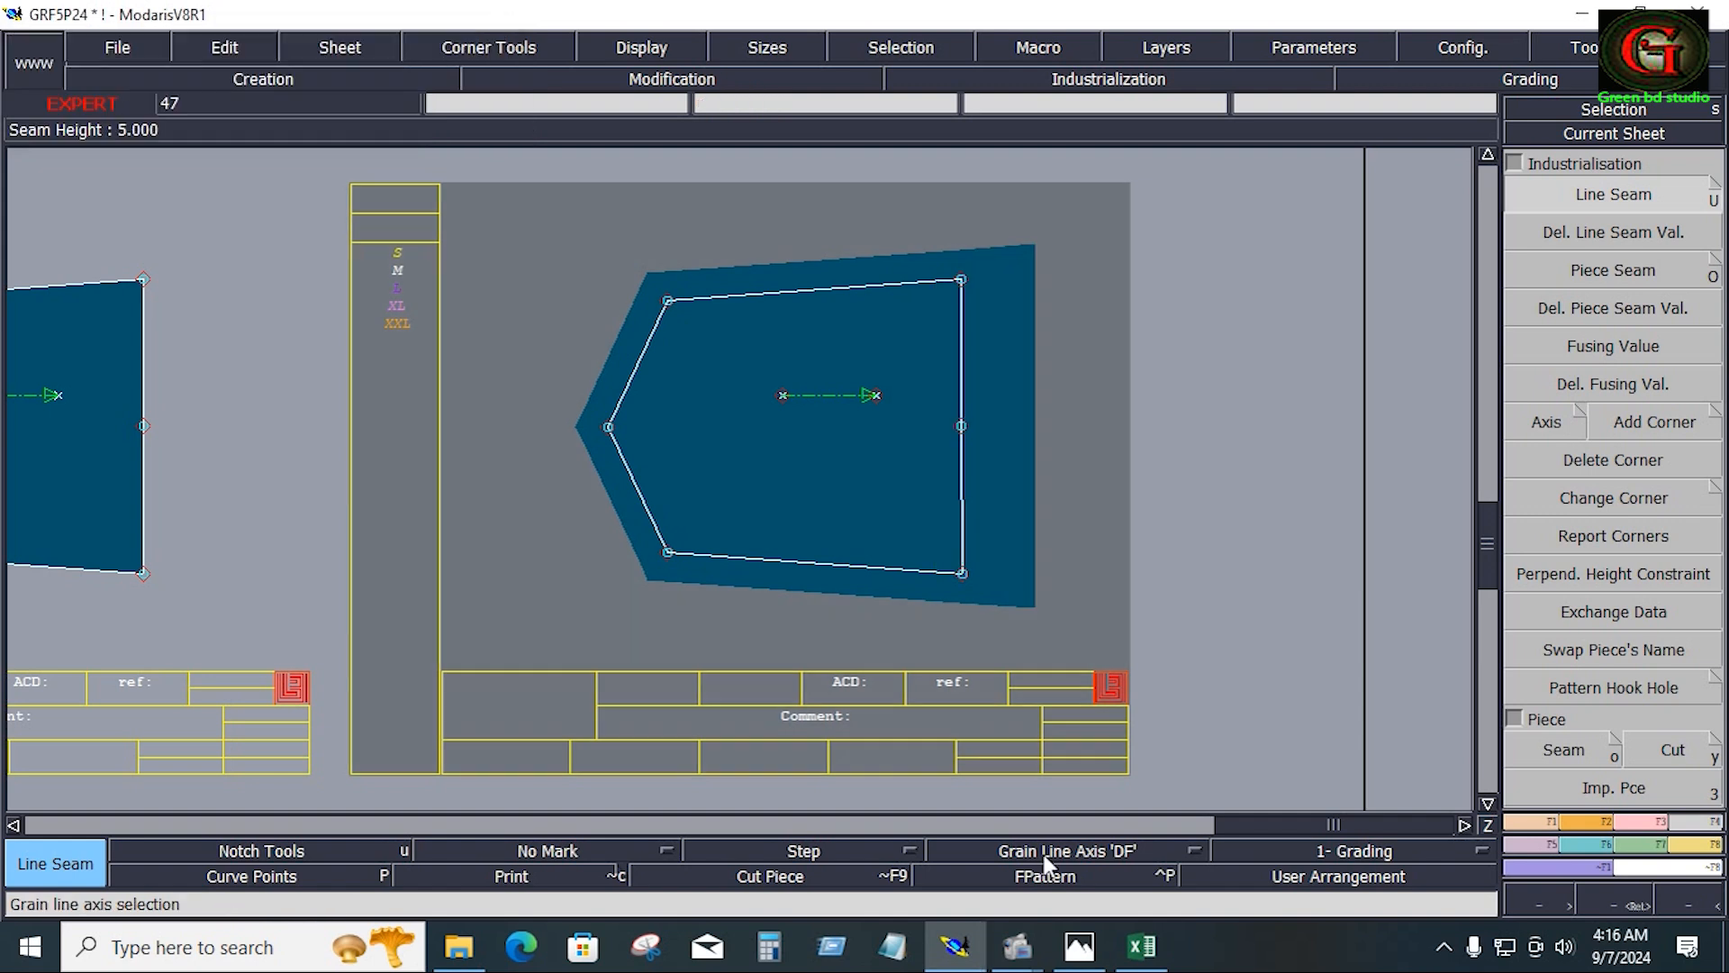
# Apply a Previous Symmetry corner to the pocket opening's lower corner and a Next Symmetry corner to its upper corner
pyautogui.click(816, 847)
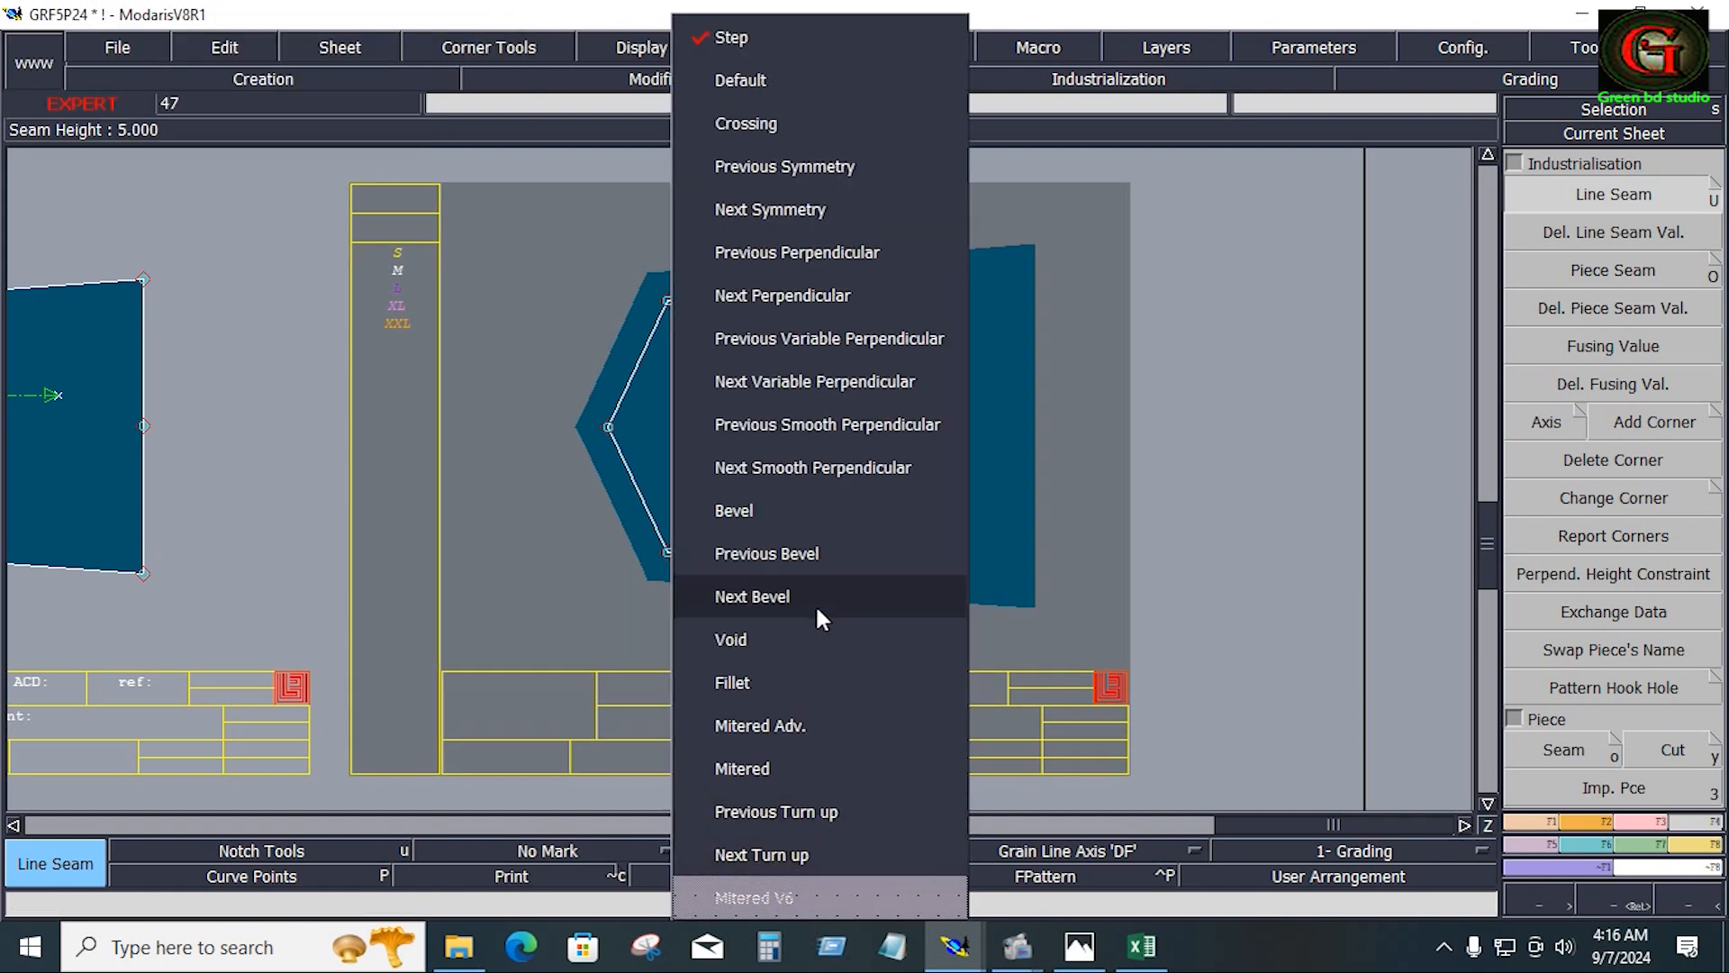
pyautogui.click(780, 167)
pyautogui.click(961, 575)
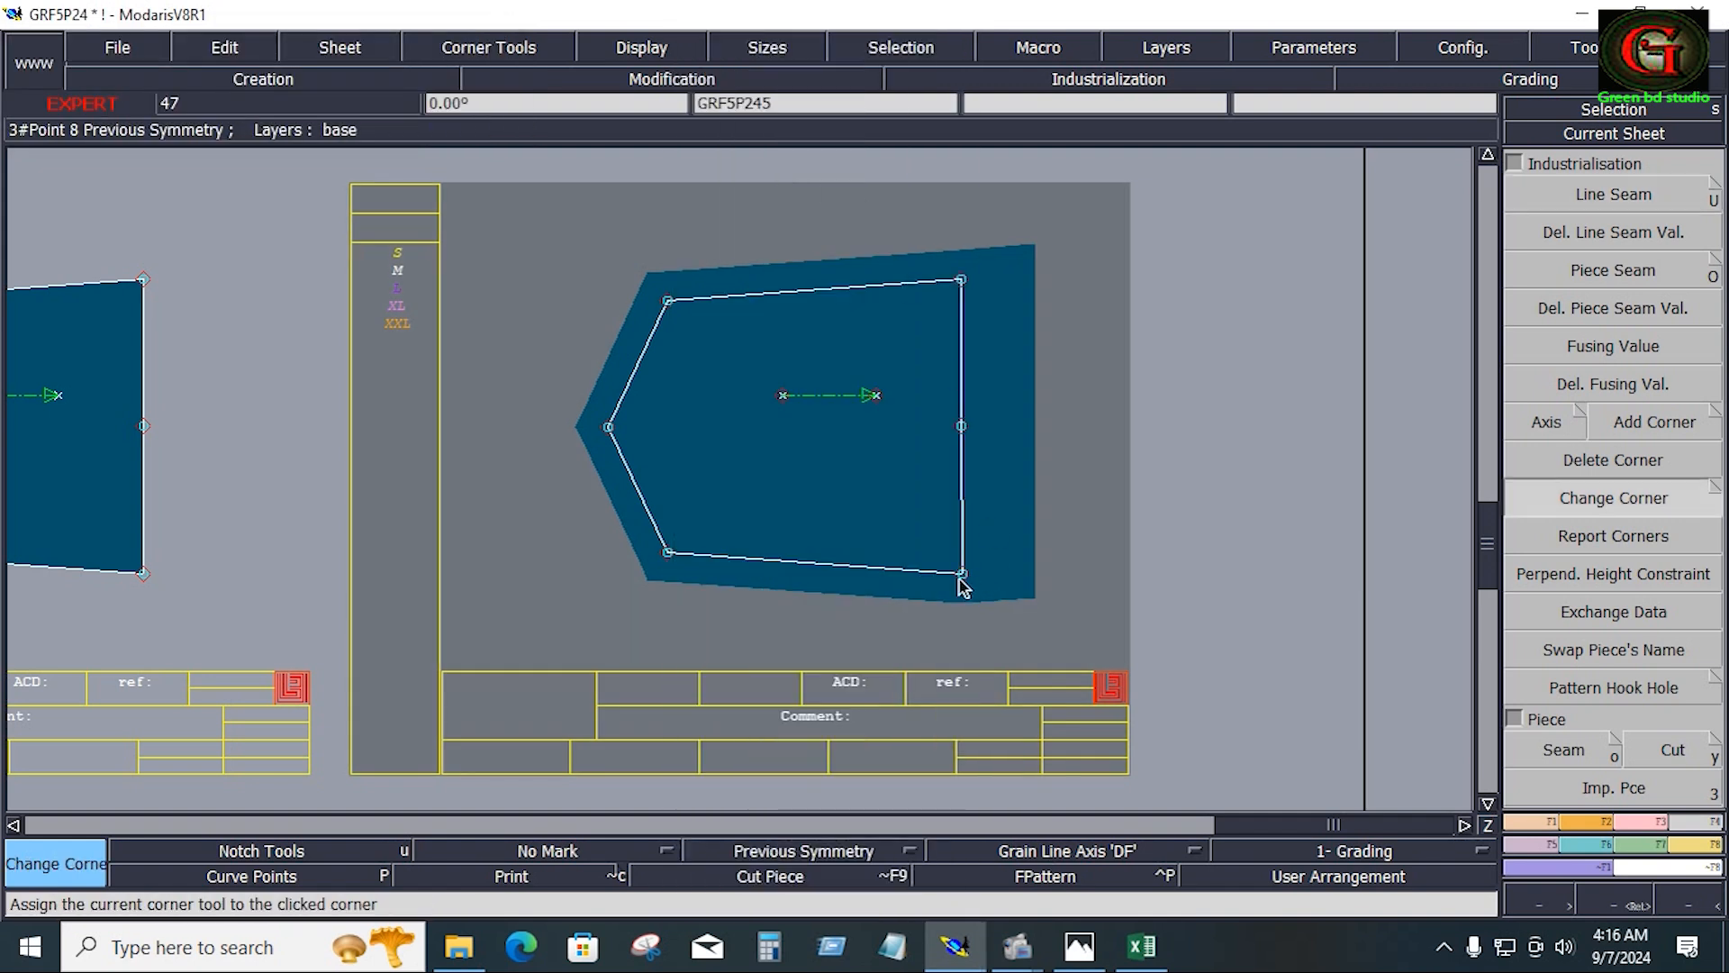
pyautogui.click(851, 846)
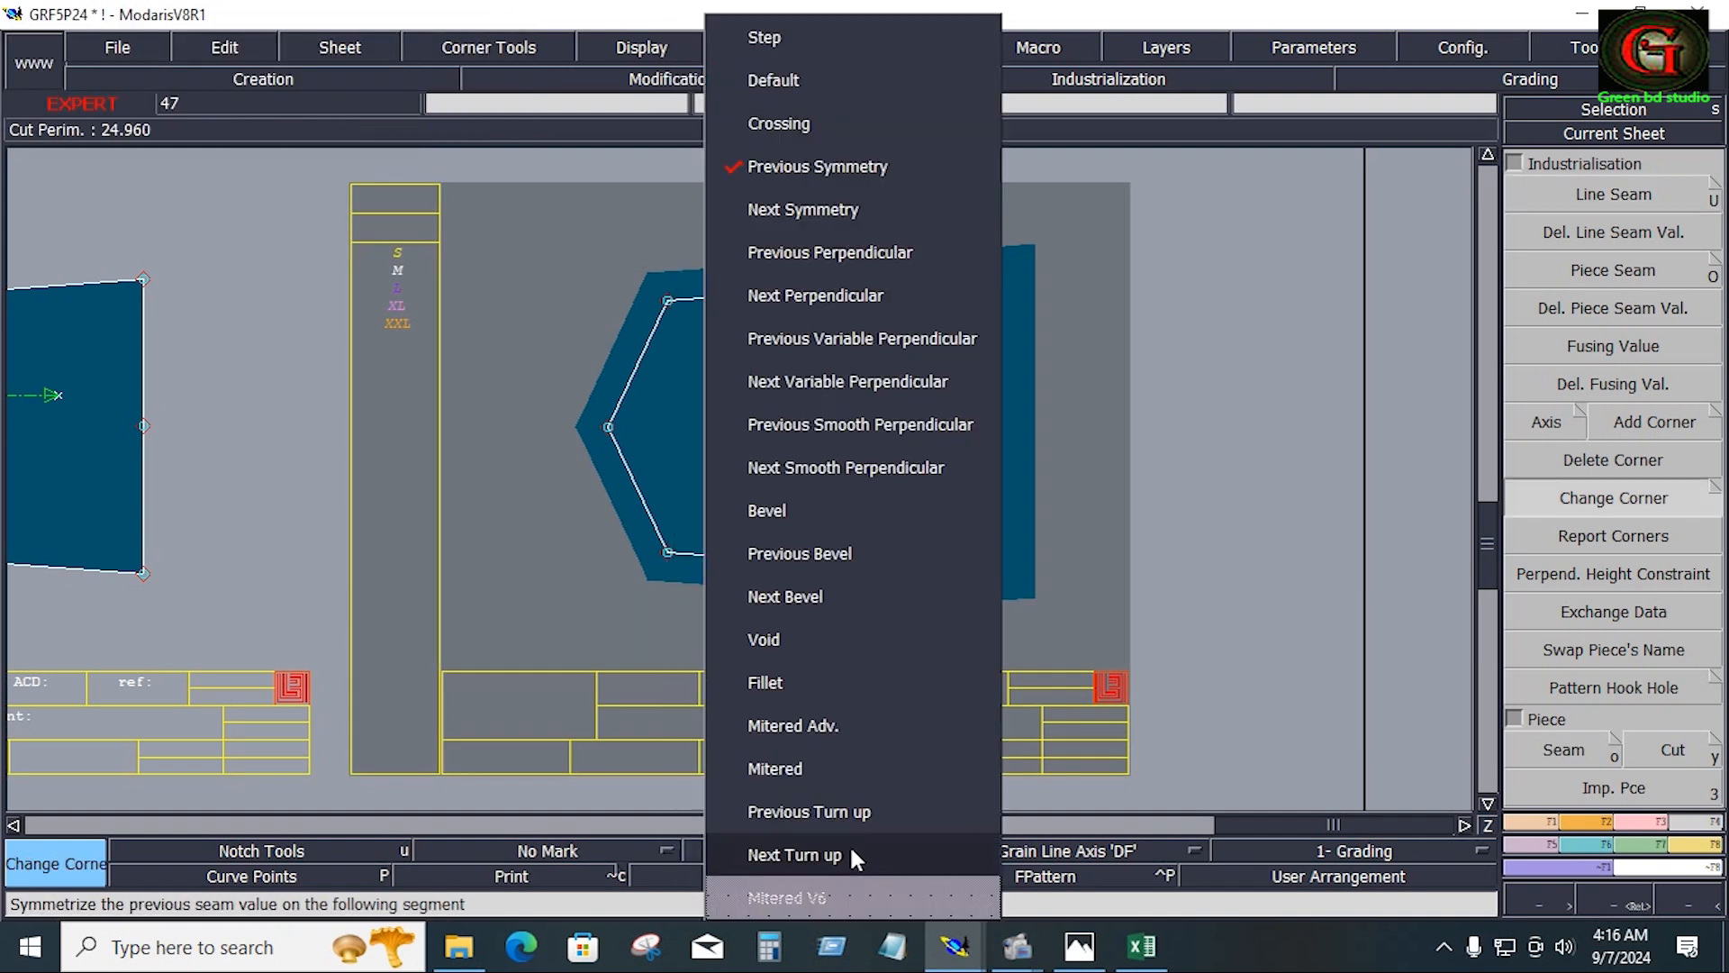
pyautogui.click(819, 214)
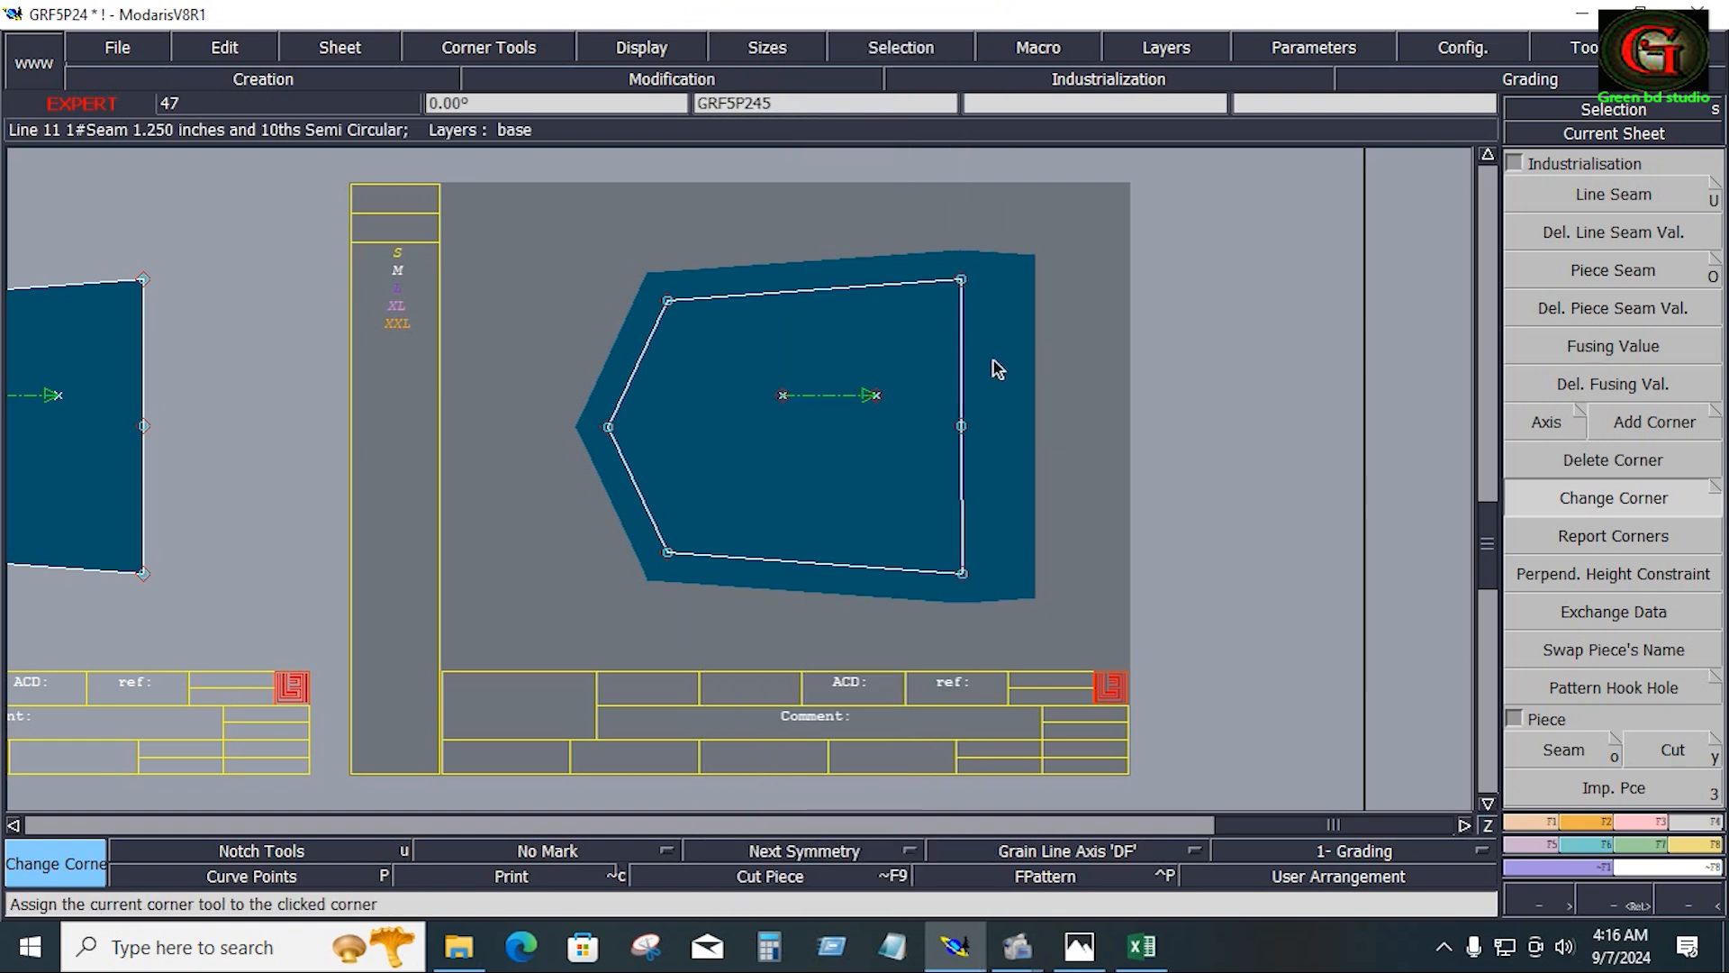
# Create a line parallel to the pocket's opening edge inside the seam allowance, spanning the full width of the opening
pyautogui.click(1526, 824)
pyautogui.click(1603, 637)
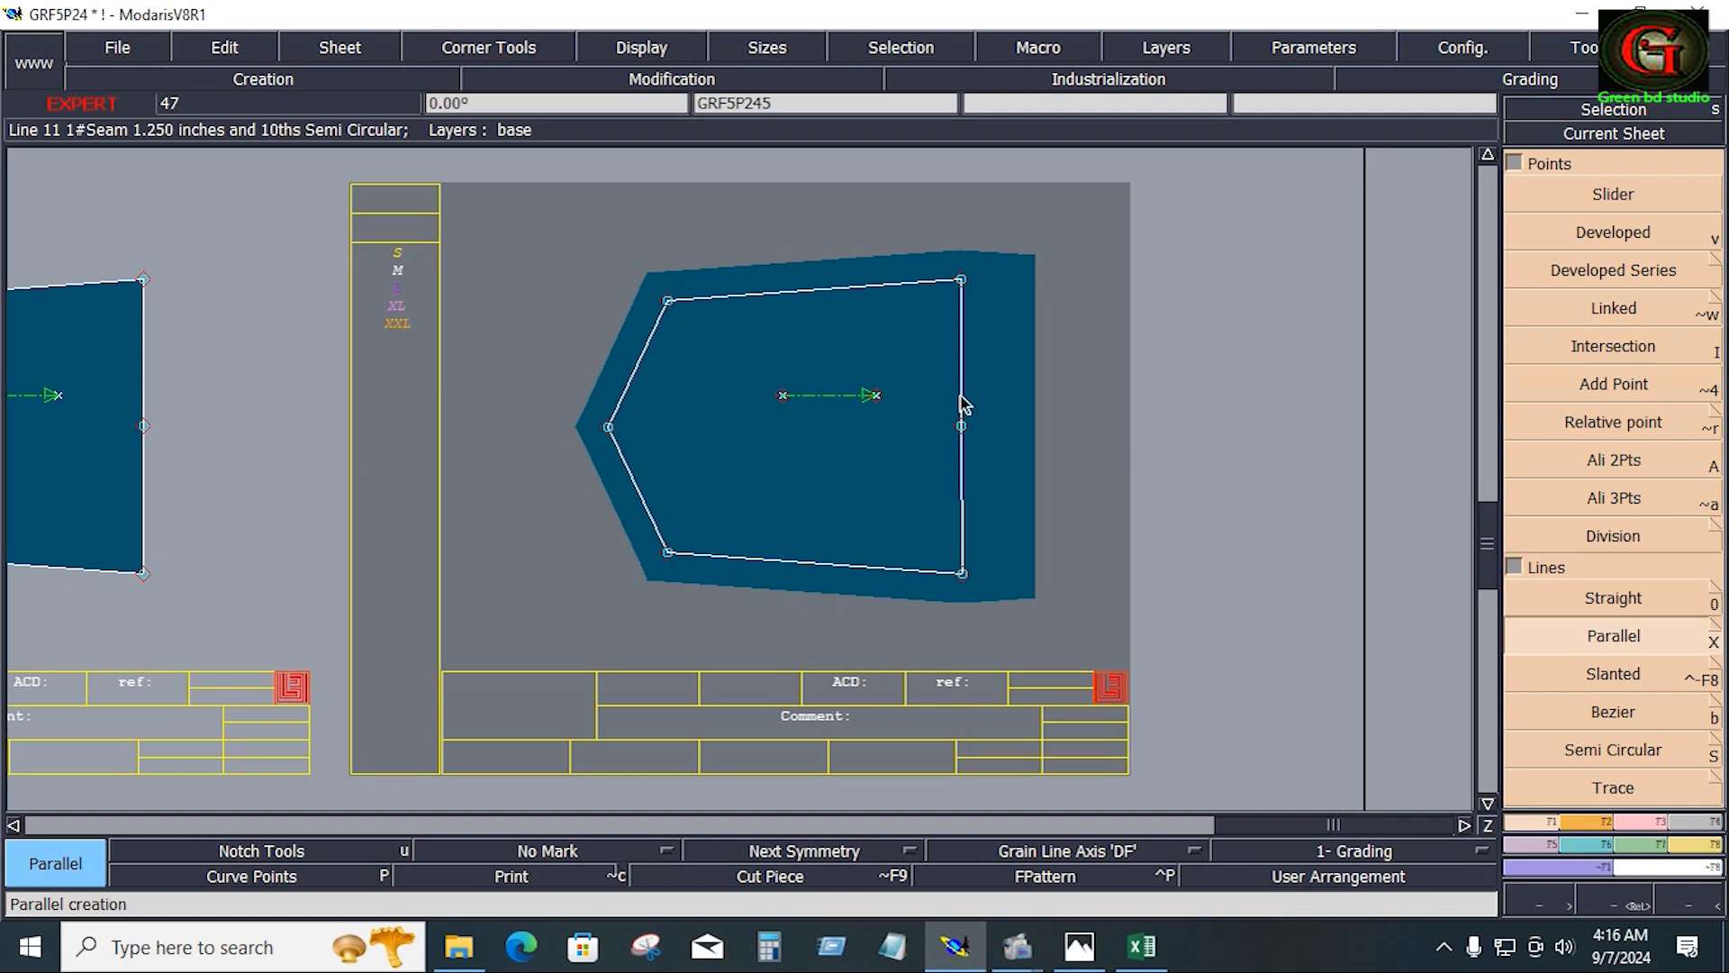
pyautogui.click(960, 359)
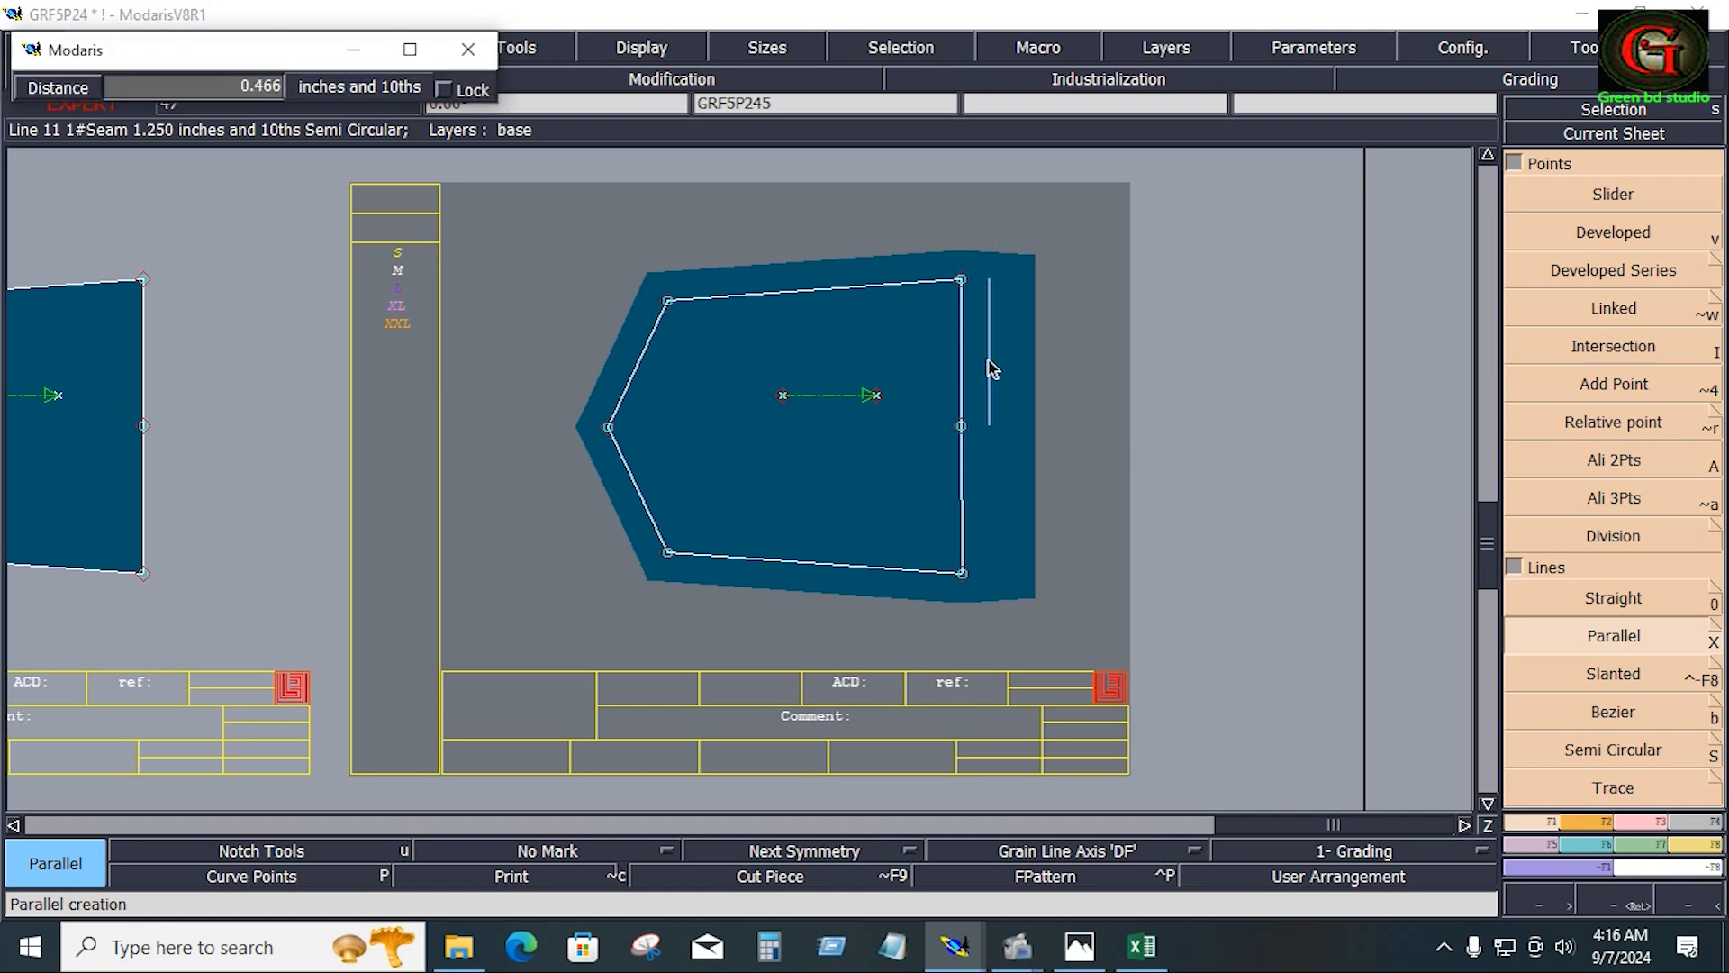
pyautogui.press('Down')
pyautogui.write('.')
pyautogui.press('Return')
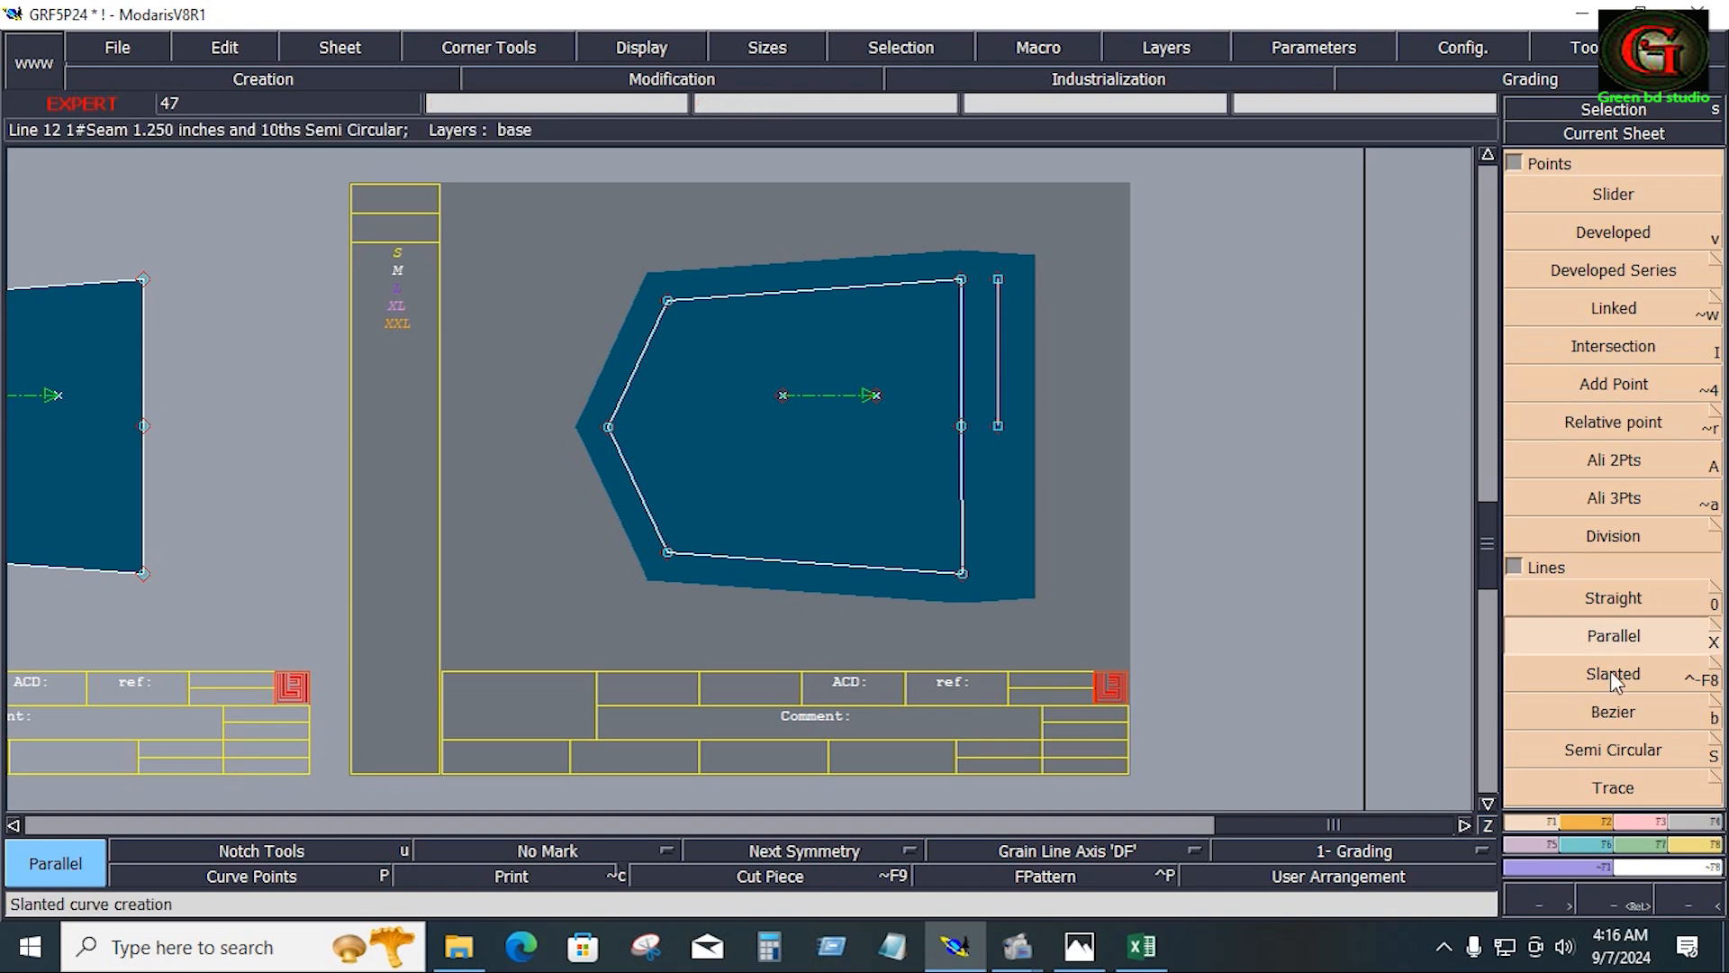
pyautogui.press('F3')
pyautogui.click(1614, 347)
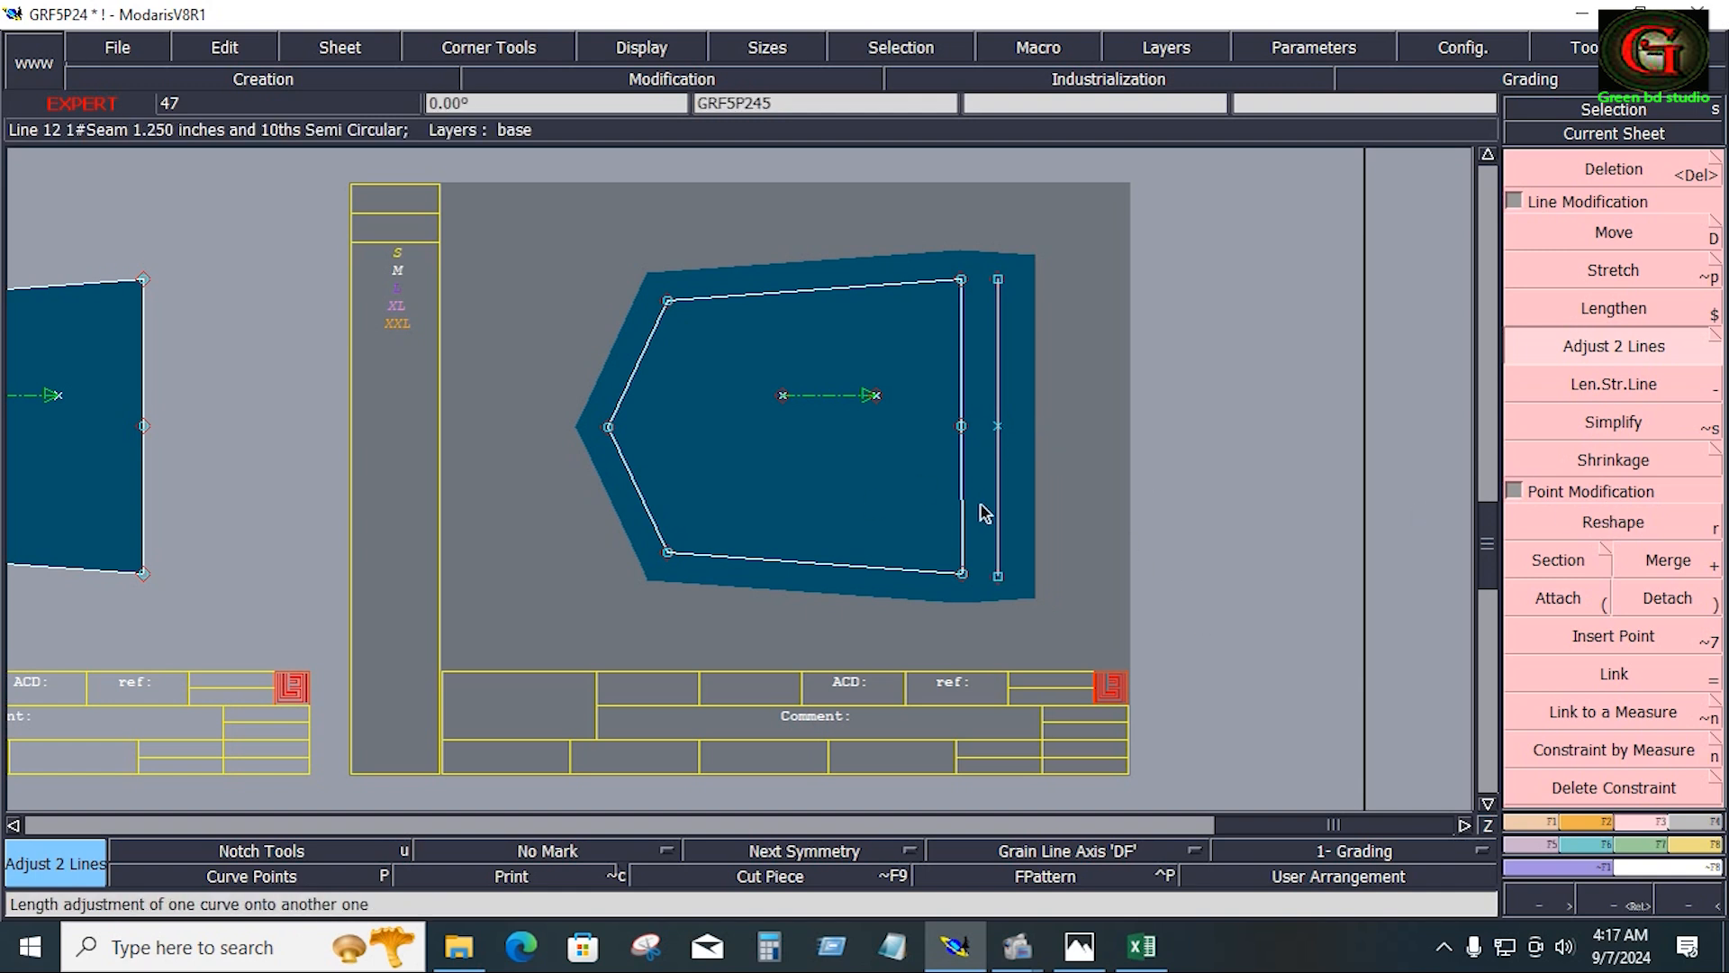
# Arrange all sheets on the desk and bring up the narrow curved piece for editing
pyautogui.press('j')
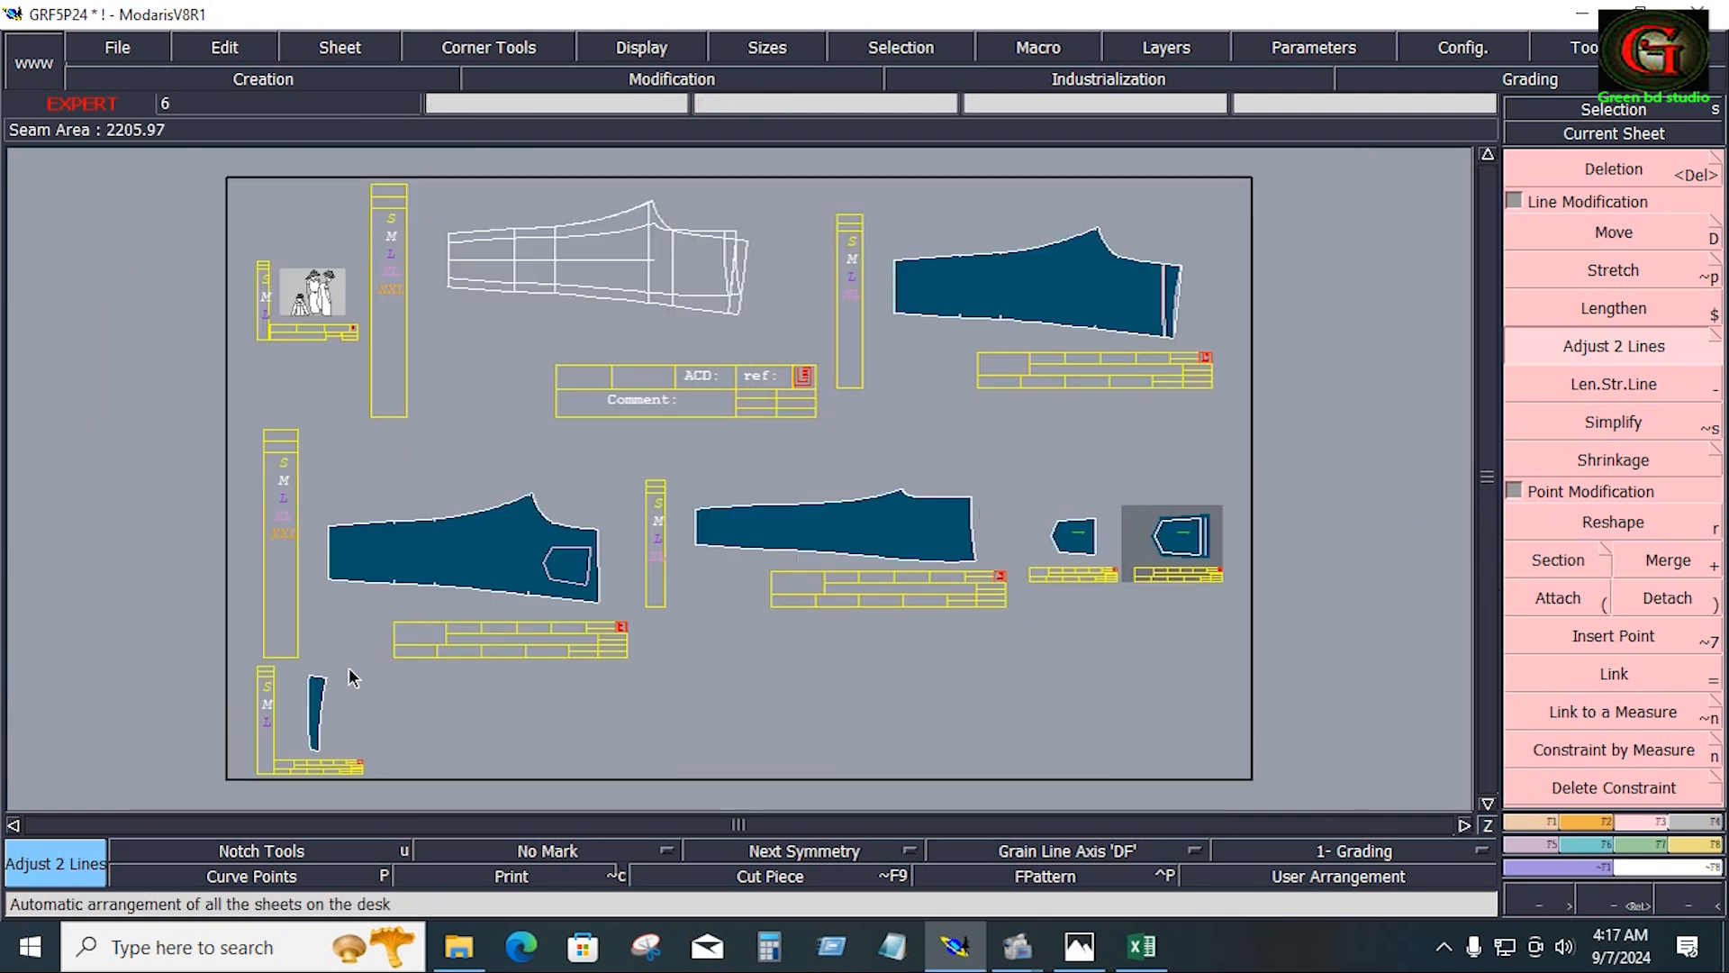
pyautogui.click(318, 726)
pyautogui.press('Home')
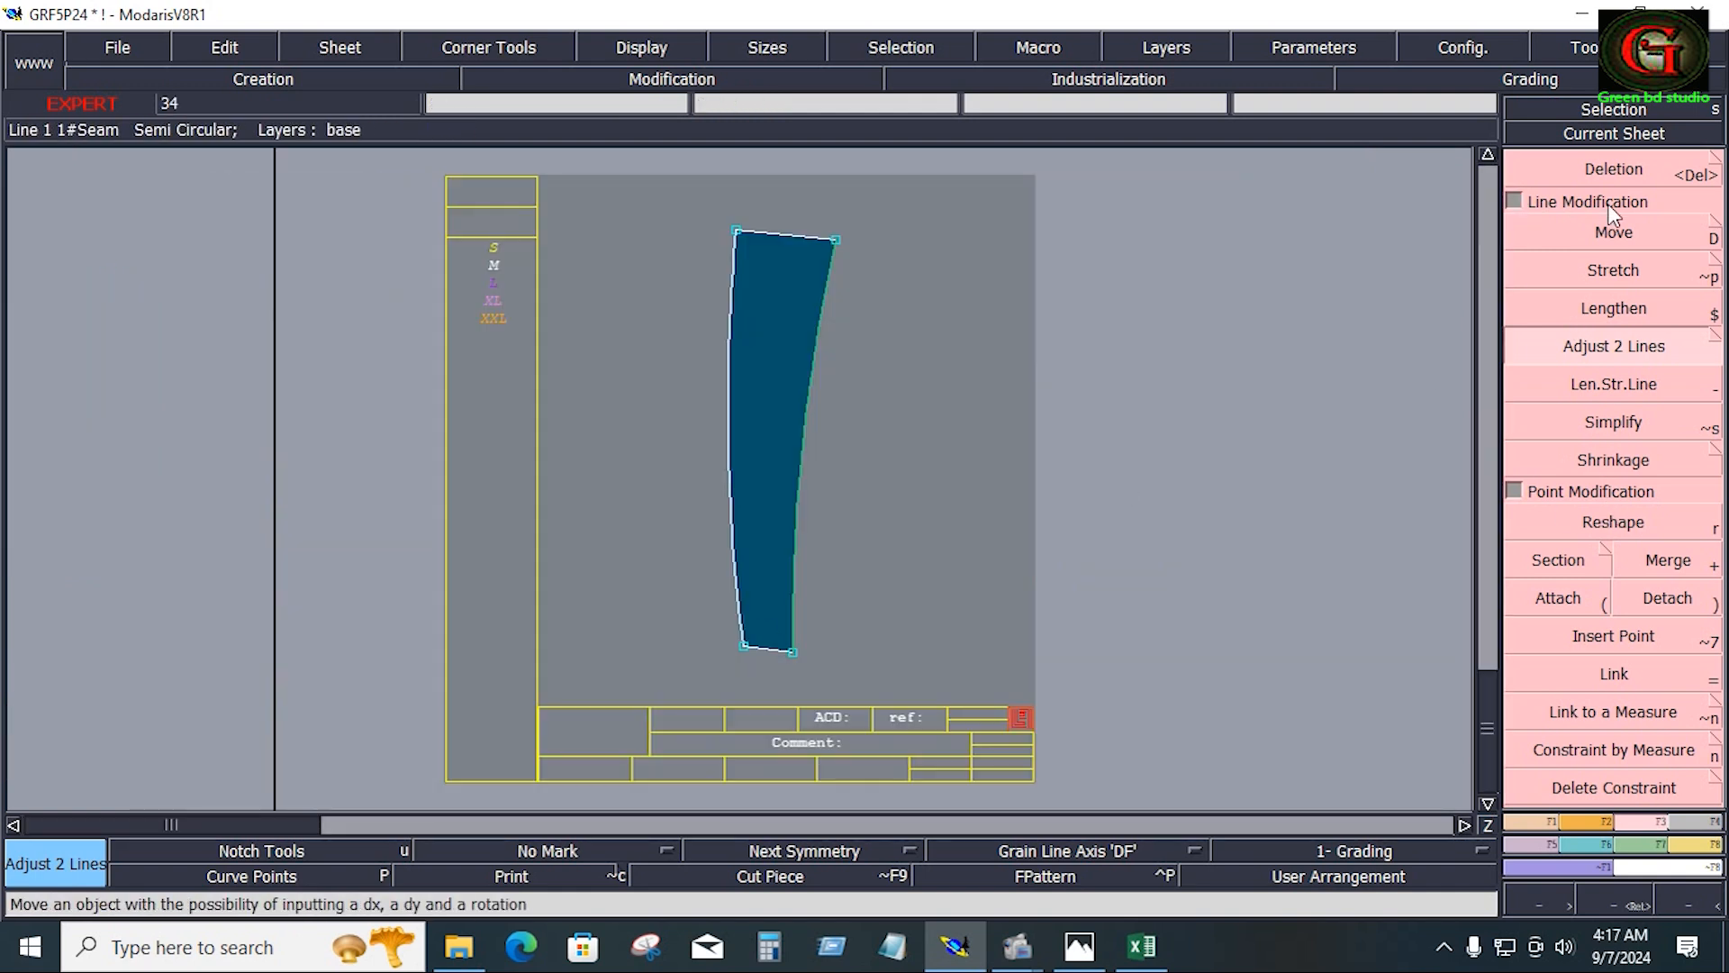
# Try to add a Line Seam allowance to the upper edge of the narrow curved piece
pyautogui.press('u')
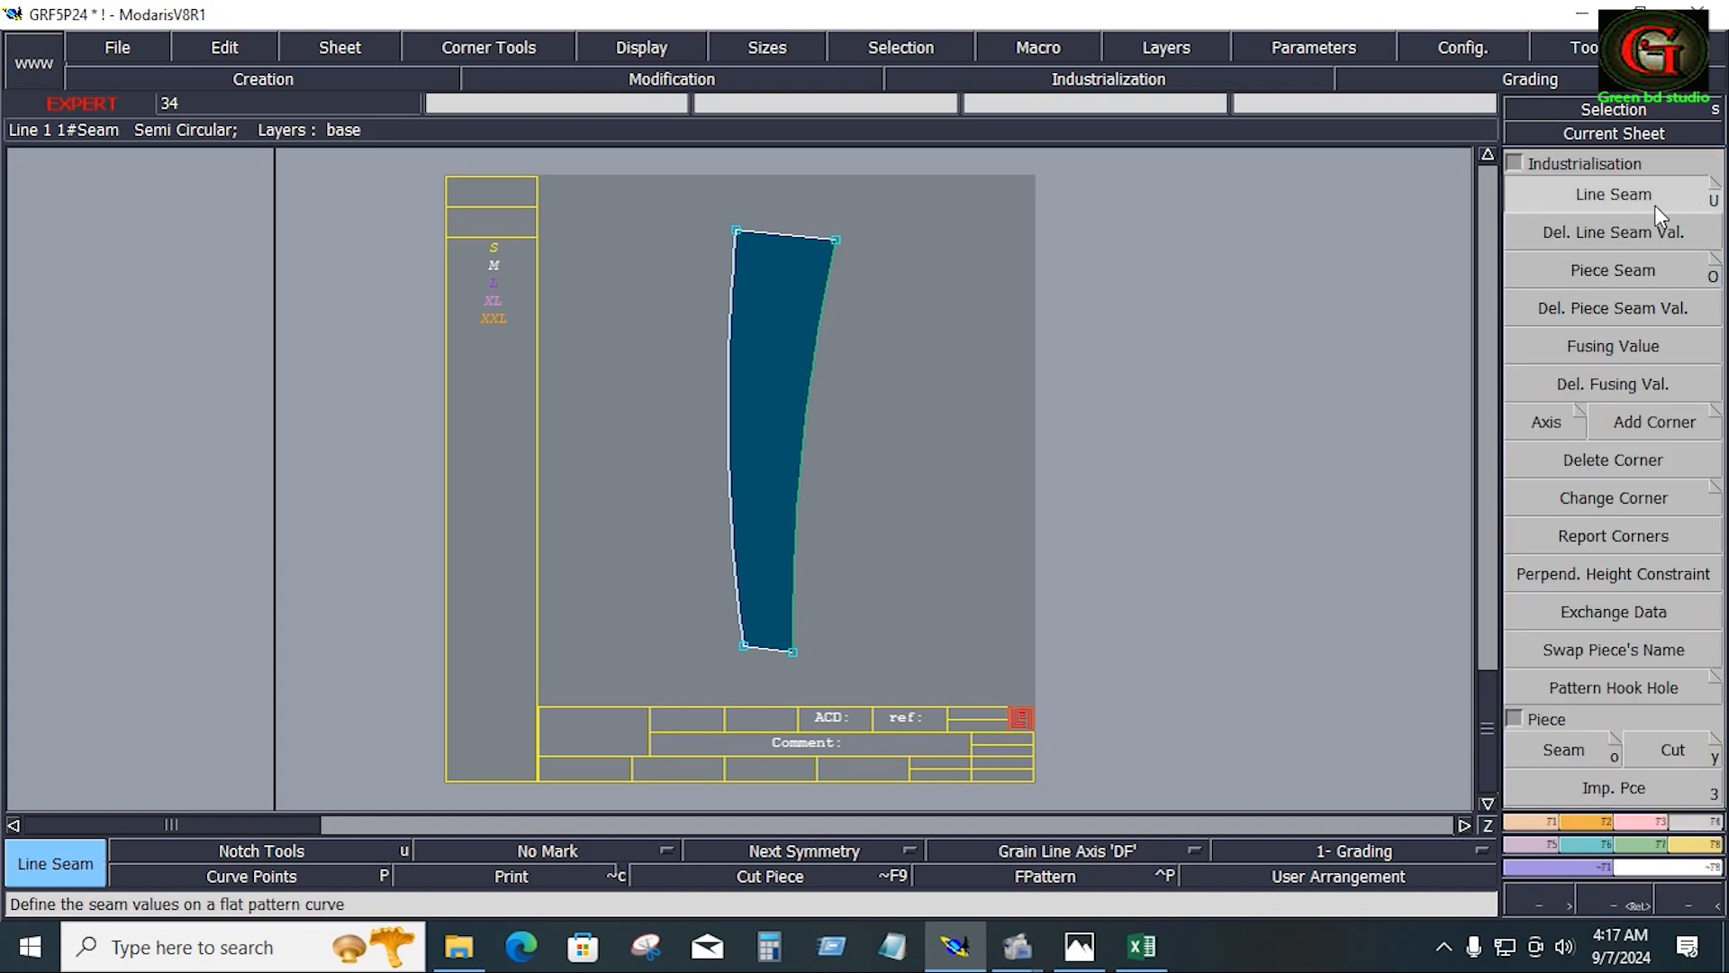
pyautogui.click(764, 234)
pyautogui.write('1.250')
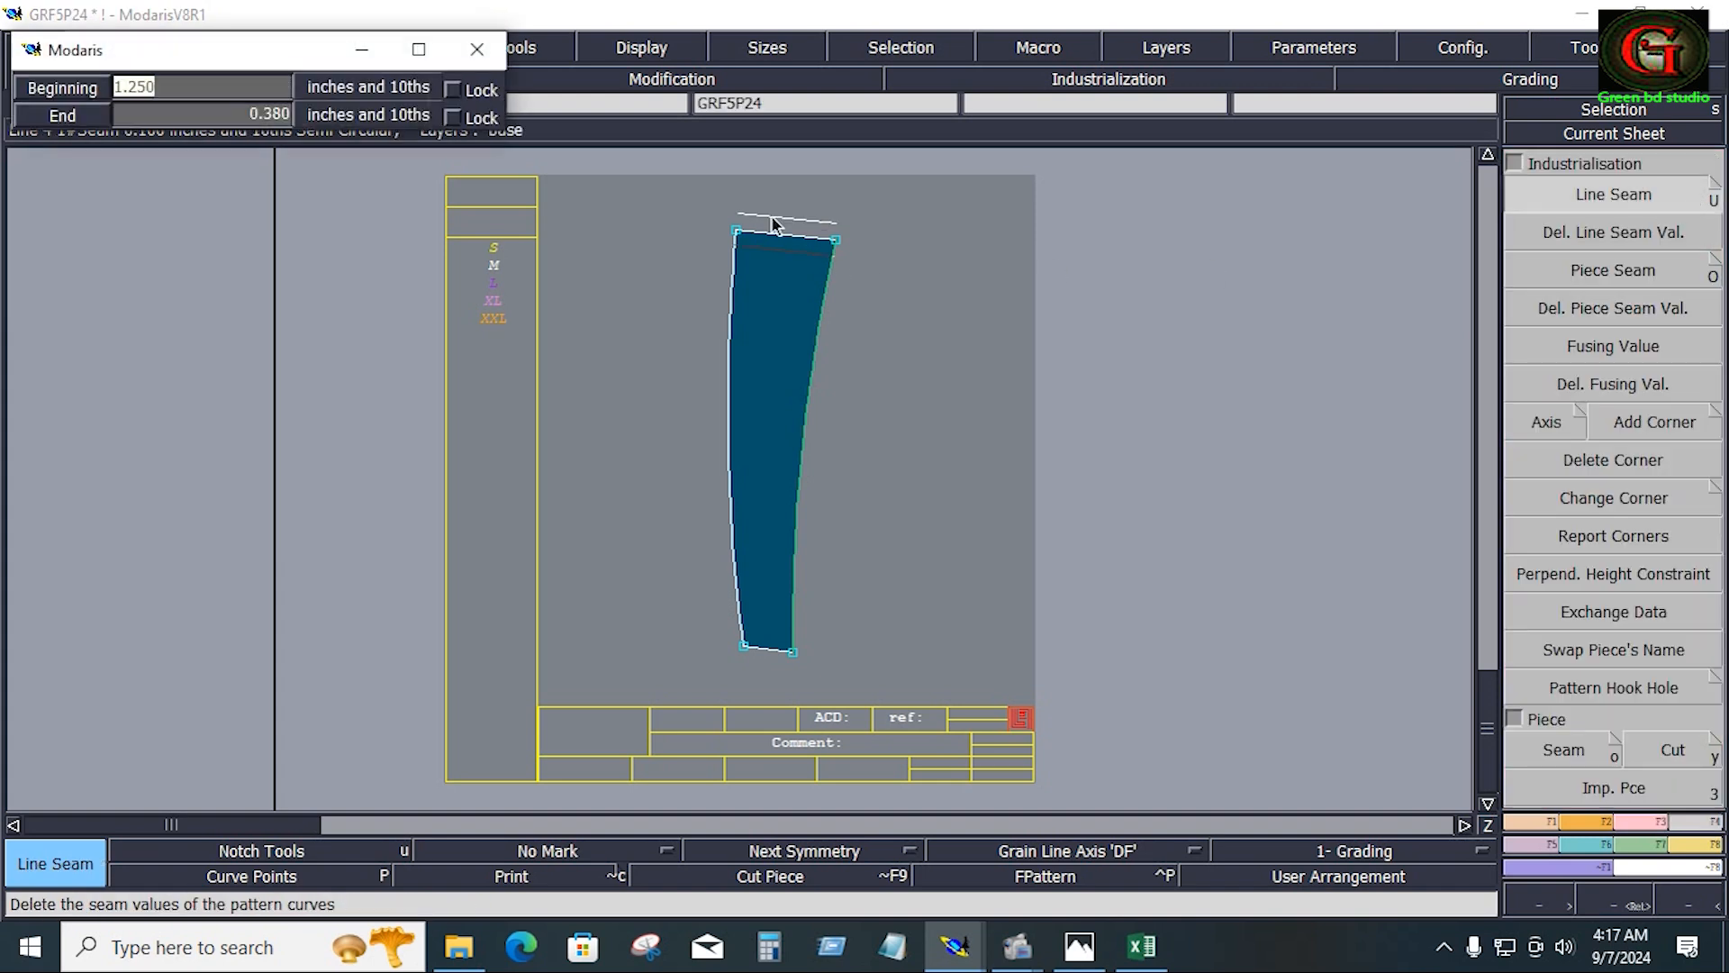
pyautogui.press('Return')
# Copy the narrow curved piece onto a new sheet placed beside the original
pyautogui.press('c')
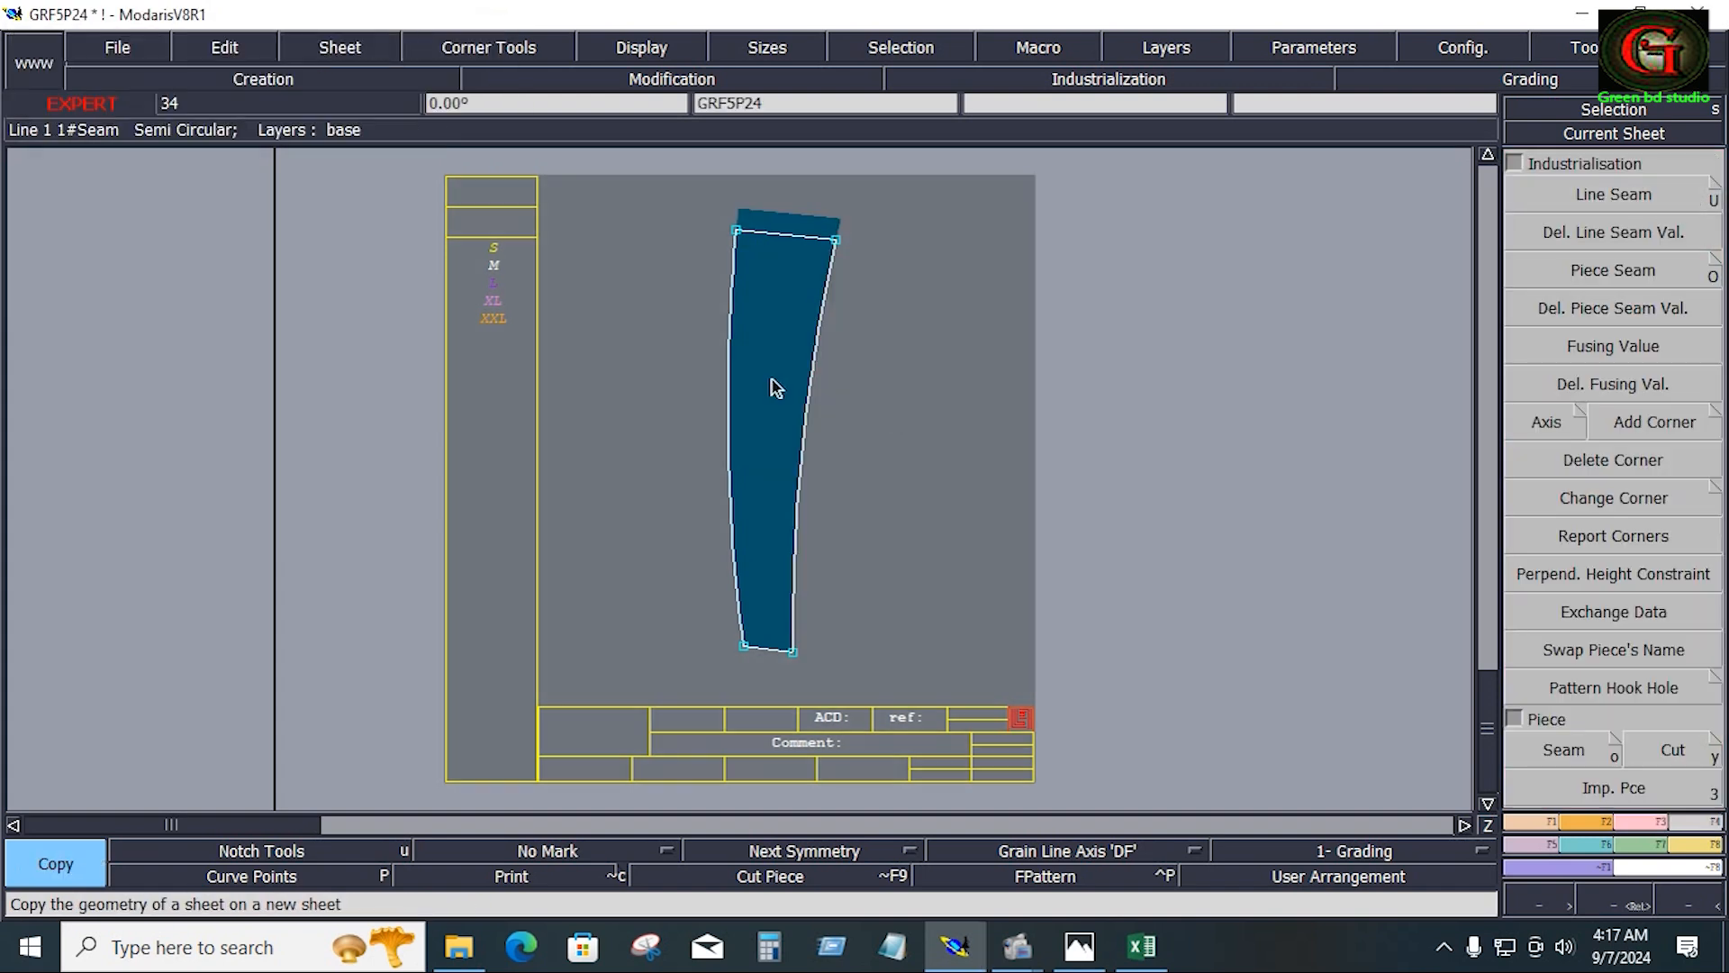
pyautogui.click(772, 380)
pyautogui.click(1105, 421)
pyautogui.press('j')
# Create a short horizontal grain line axis near the upper end of the original narrow curved piece
pyautogui.press('a')
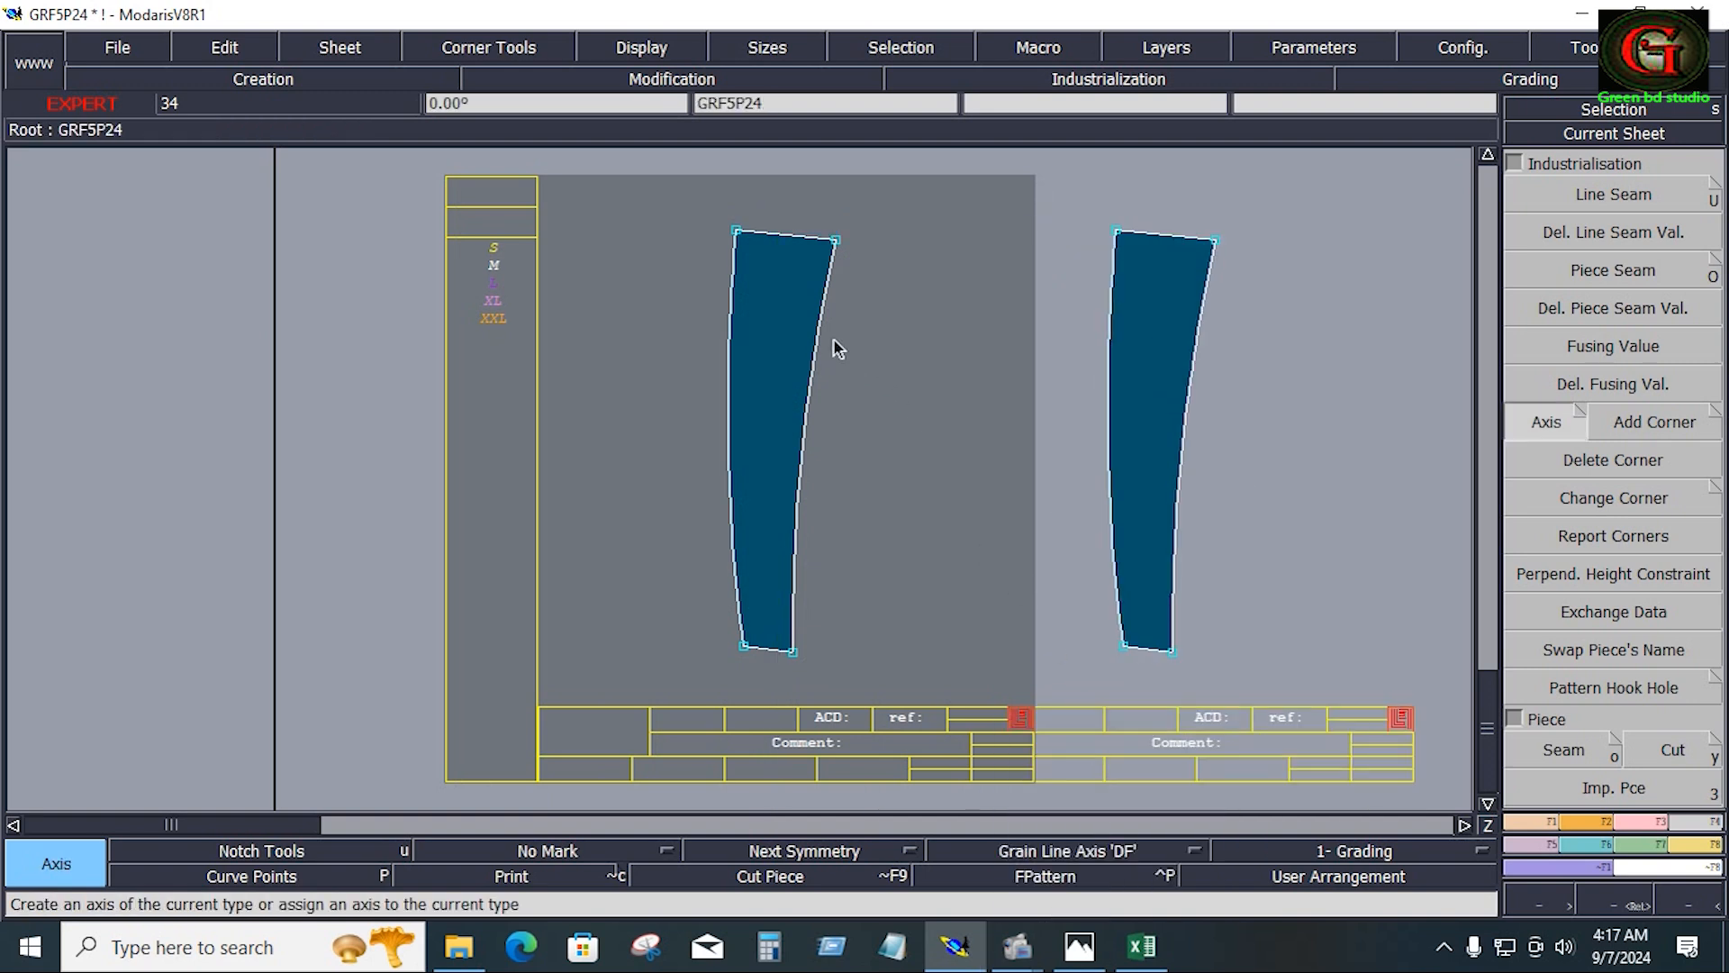
pyautogui.click(761, 293)
pyautogui.click(791, 293)
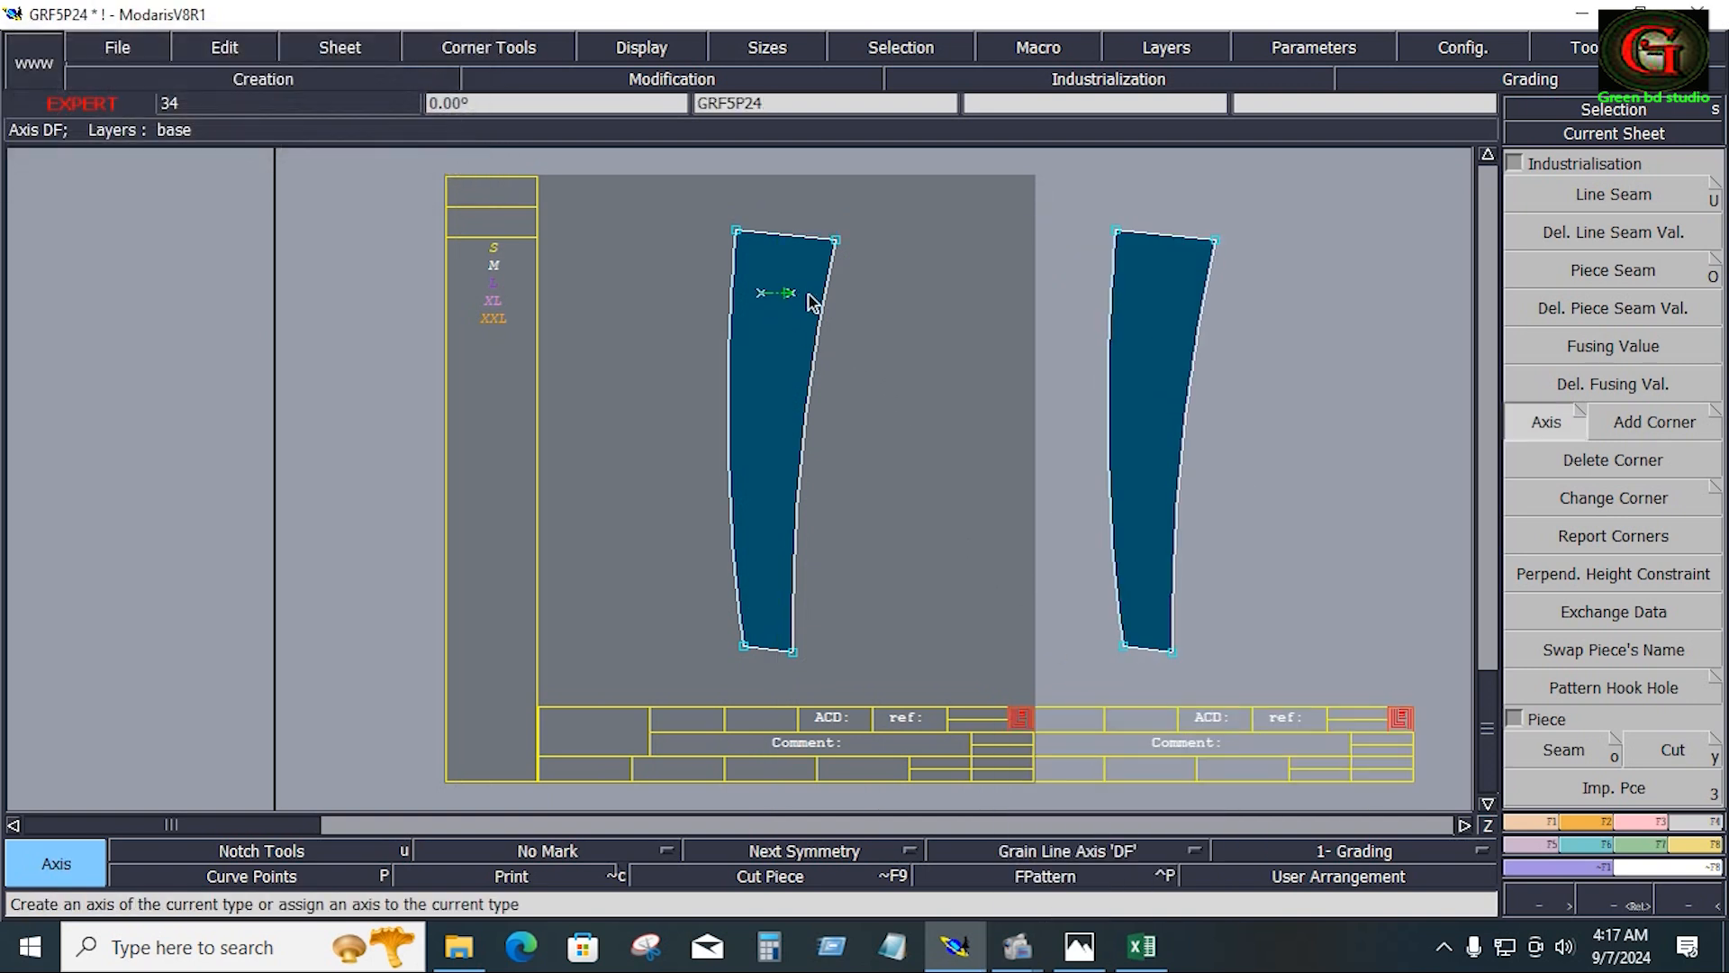
# Add a short horizontal grain line near the copied narrow piece's upper end and apply a 0.5-inch line seam to all its edges
pyautogui.click(1140, 284)
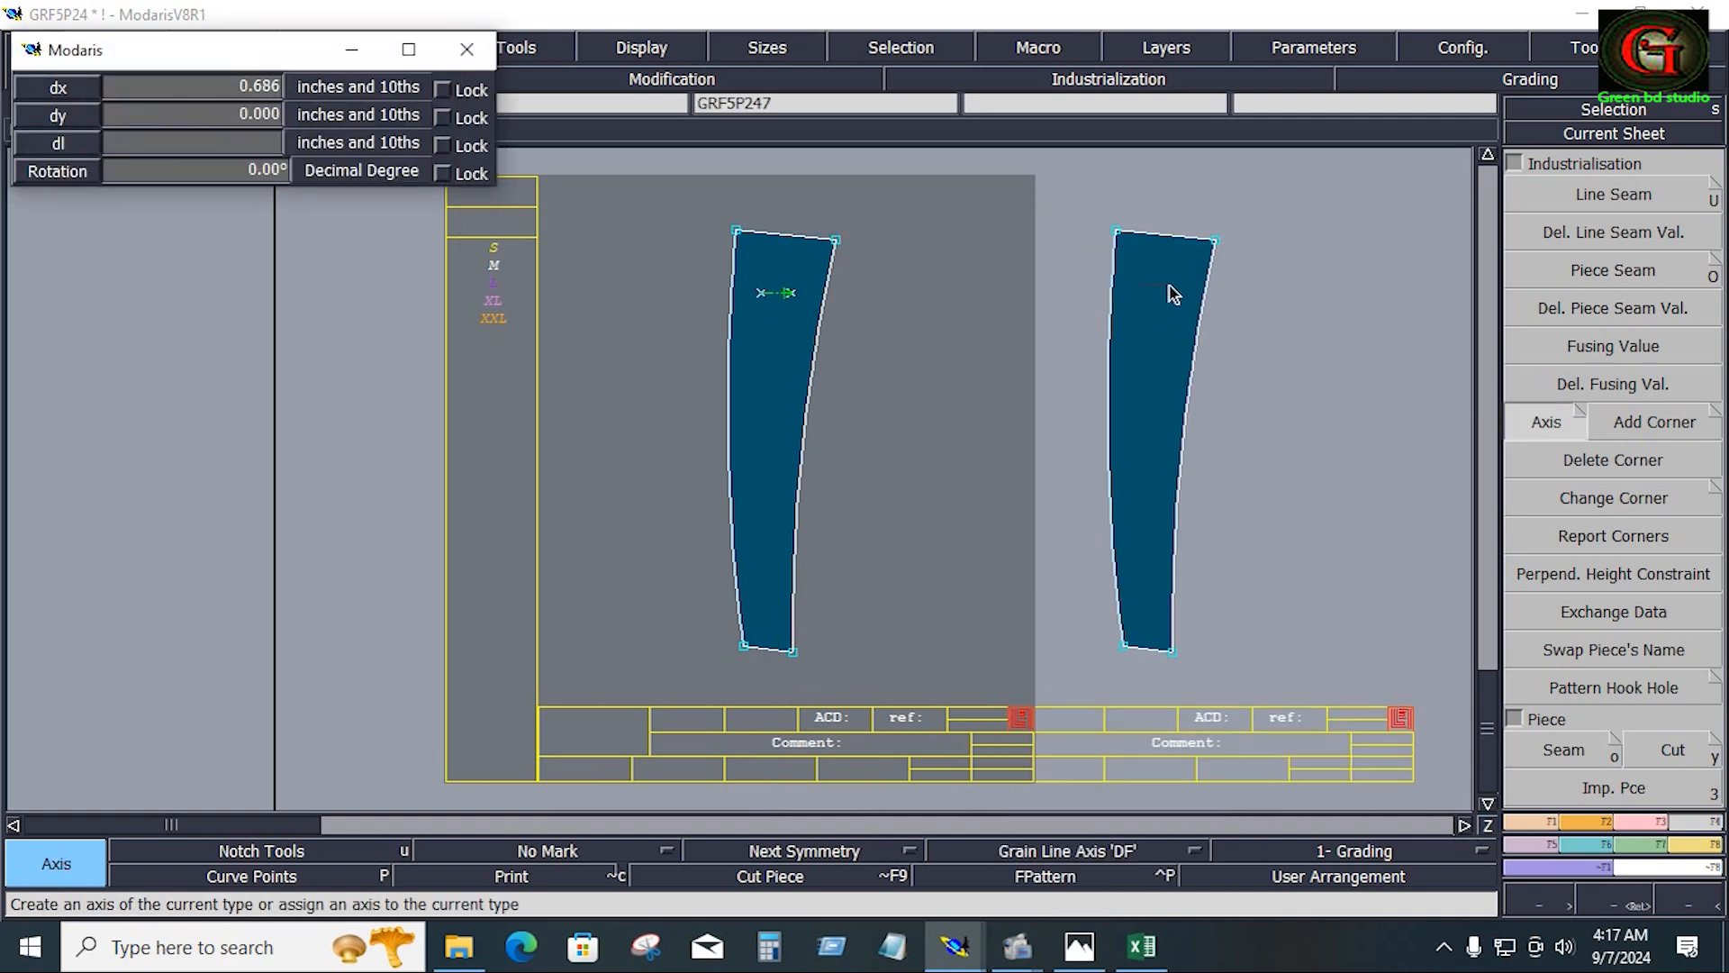
pyautogui.click(1171, 284)
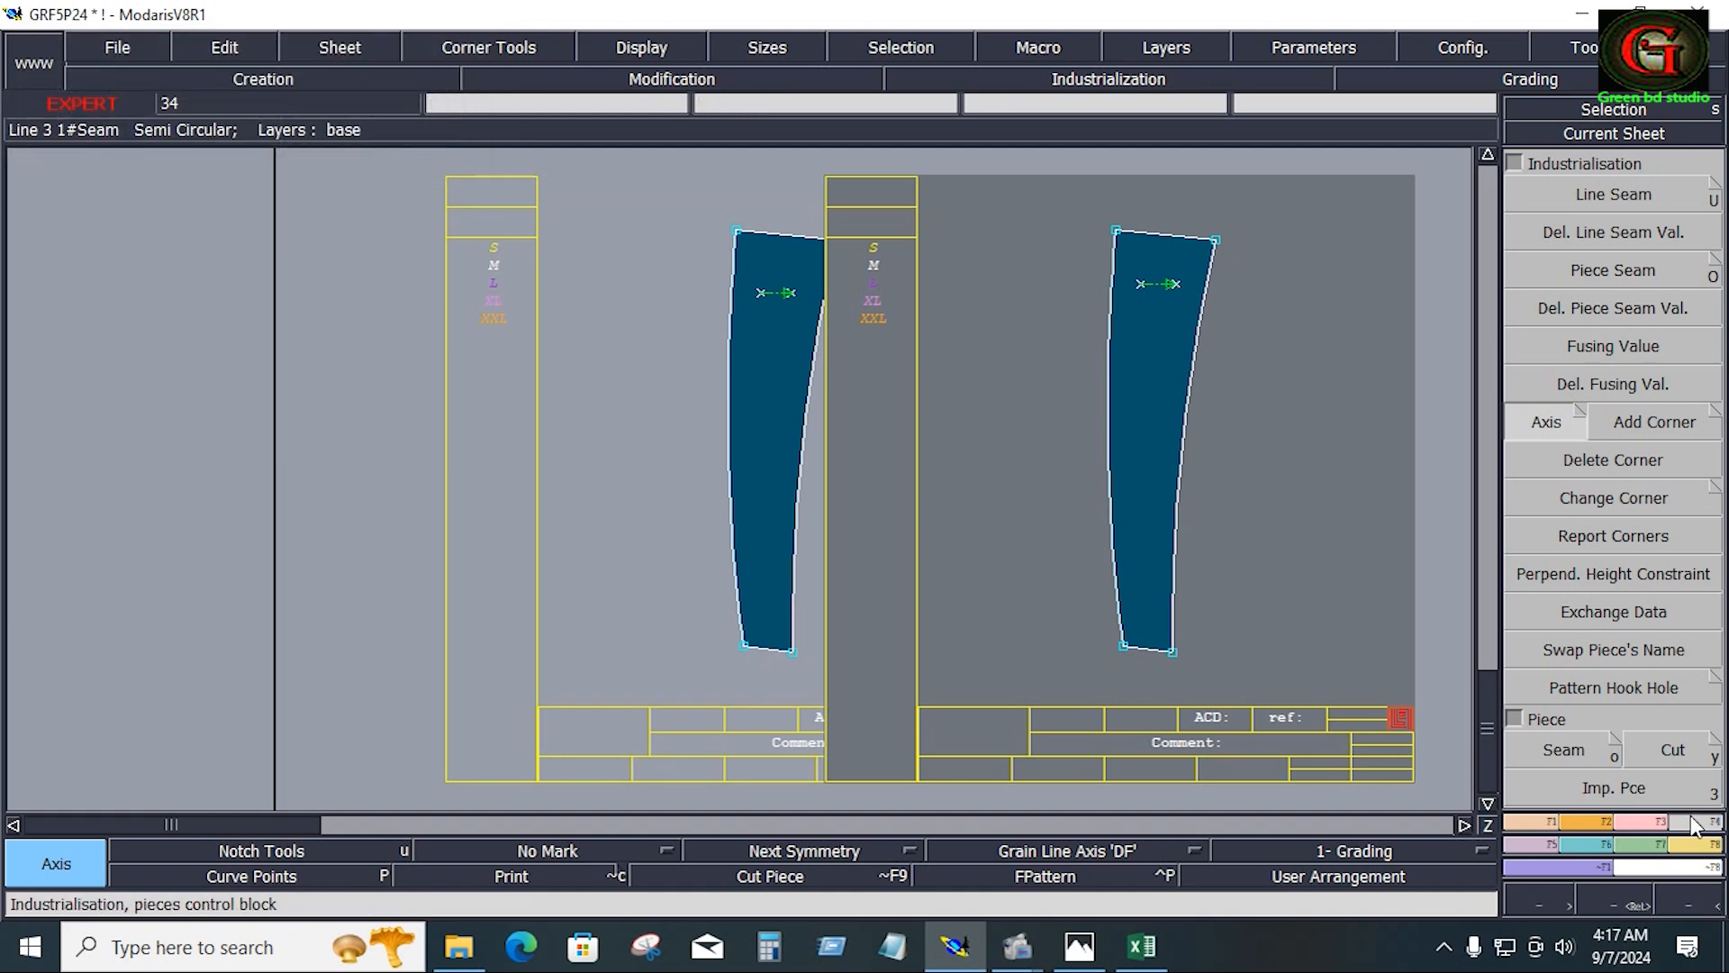
pyautogui.click(1571, 195)
pyautogui.moveTo(1075, 197); pyautogui.dragTo(1262, 705)
pyautogui.click(1182, 535)
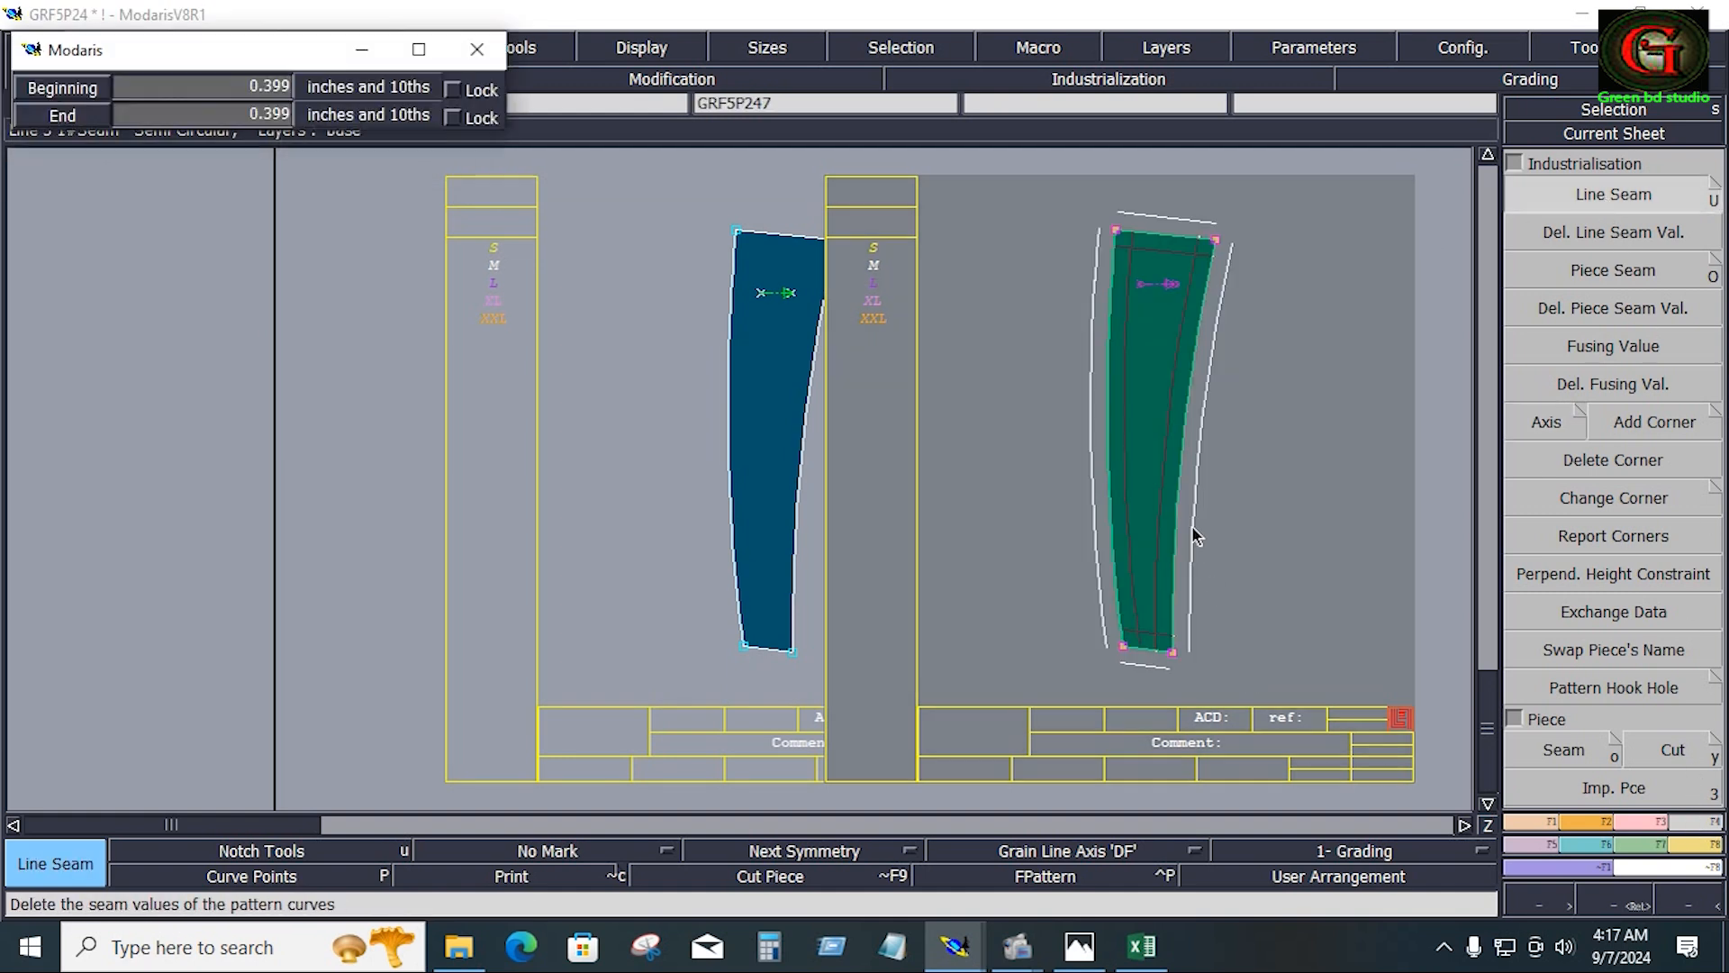
pyautogui.write('0.500')
pyautogui.press('BackSpace')
pyautogui.write('.5')
pyautogui.press('Down')
pyautogui.write('.5')
pyautogui.press('Return')
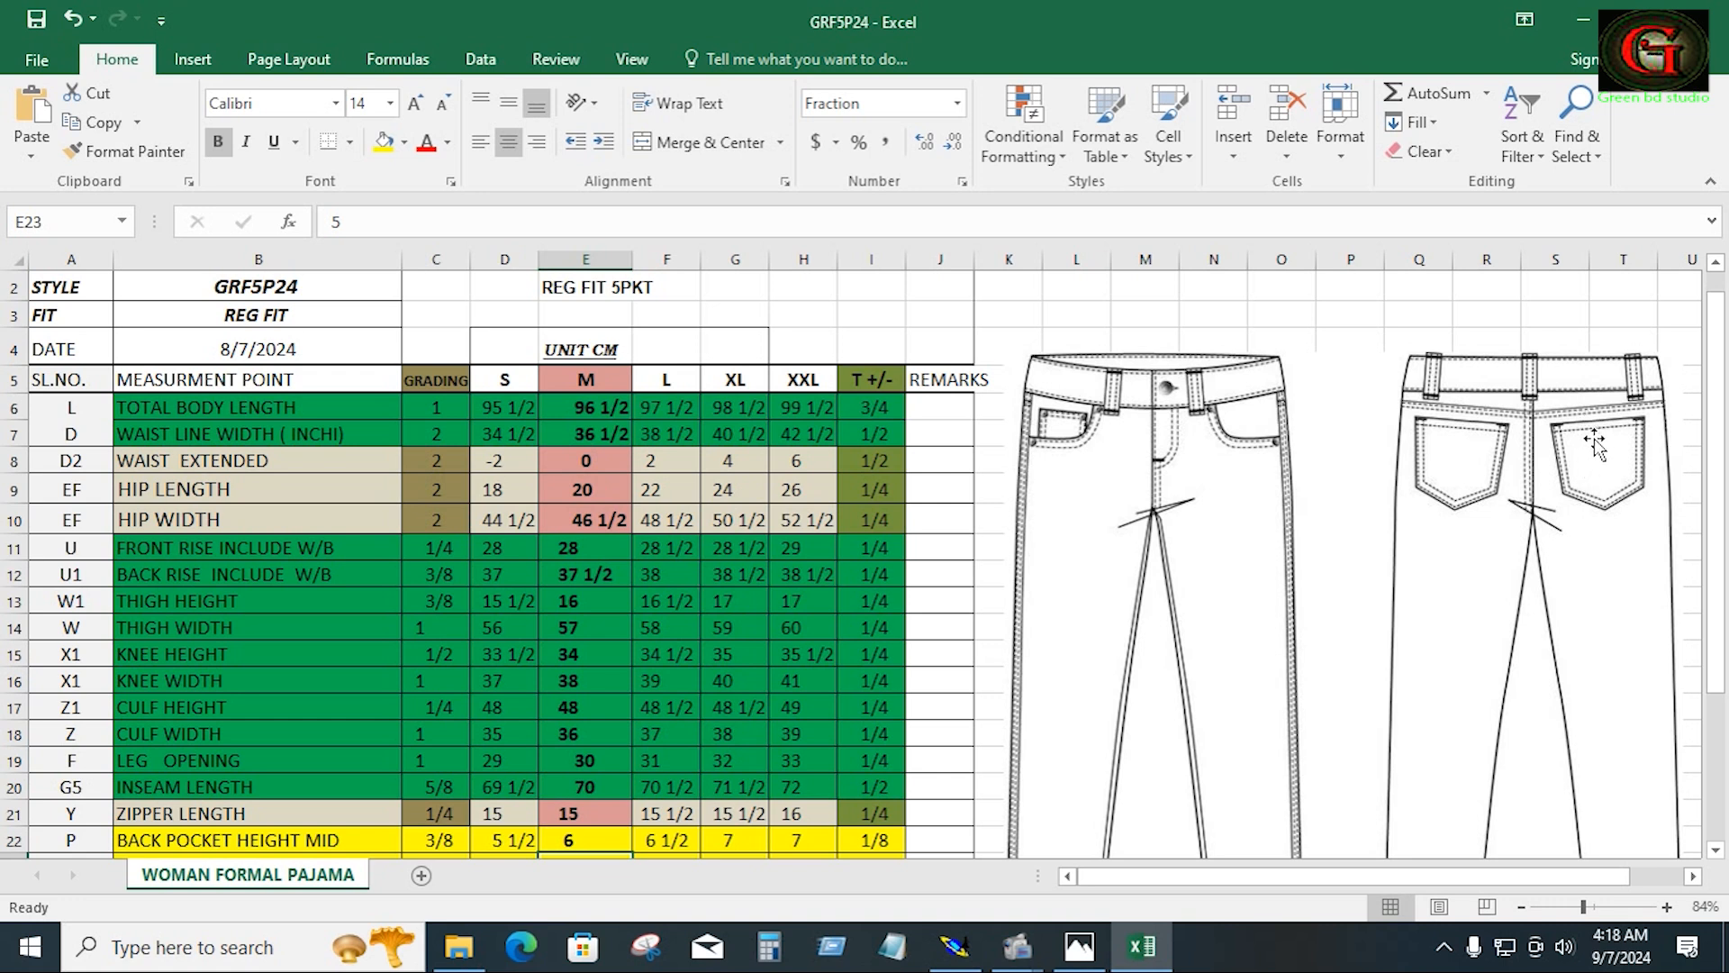
# Return to Modaris and set the line seam along the copied narrow piece's left long edge to 0.75 inches at both beginning and end
pyautogui.click(955, 946)
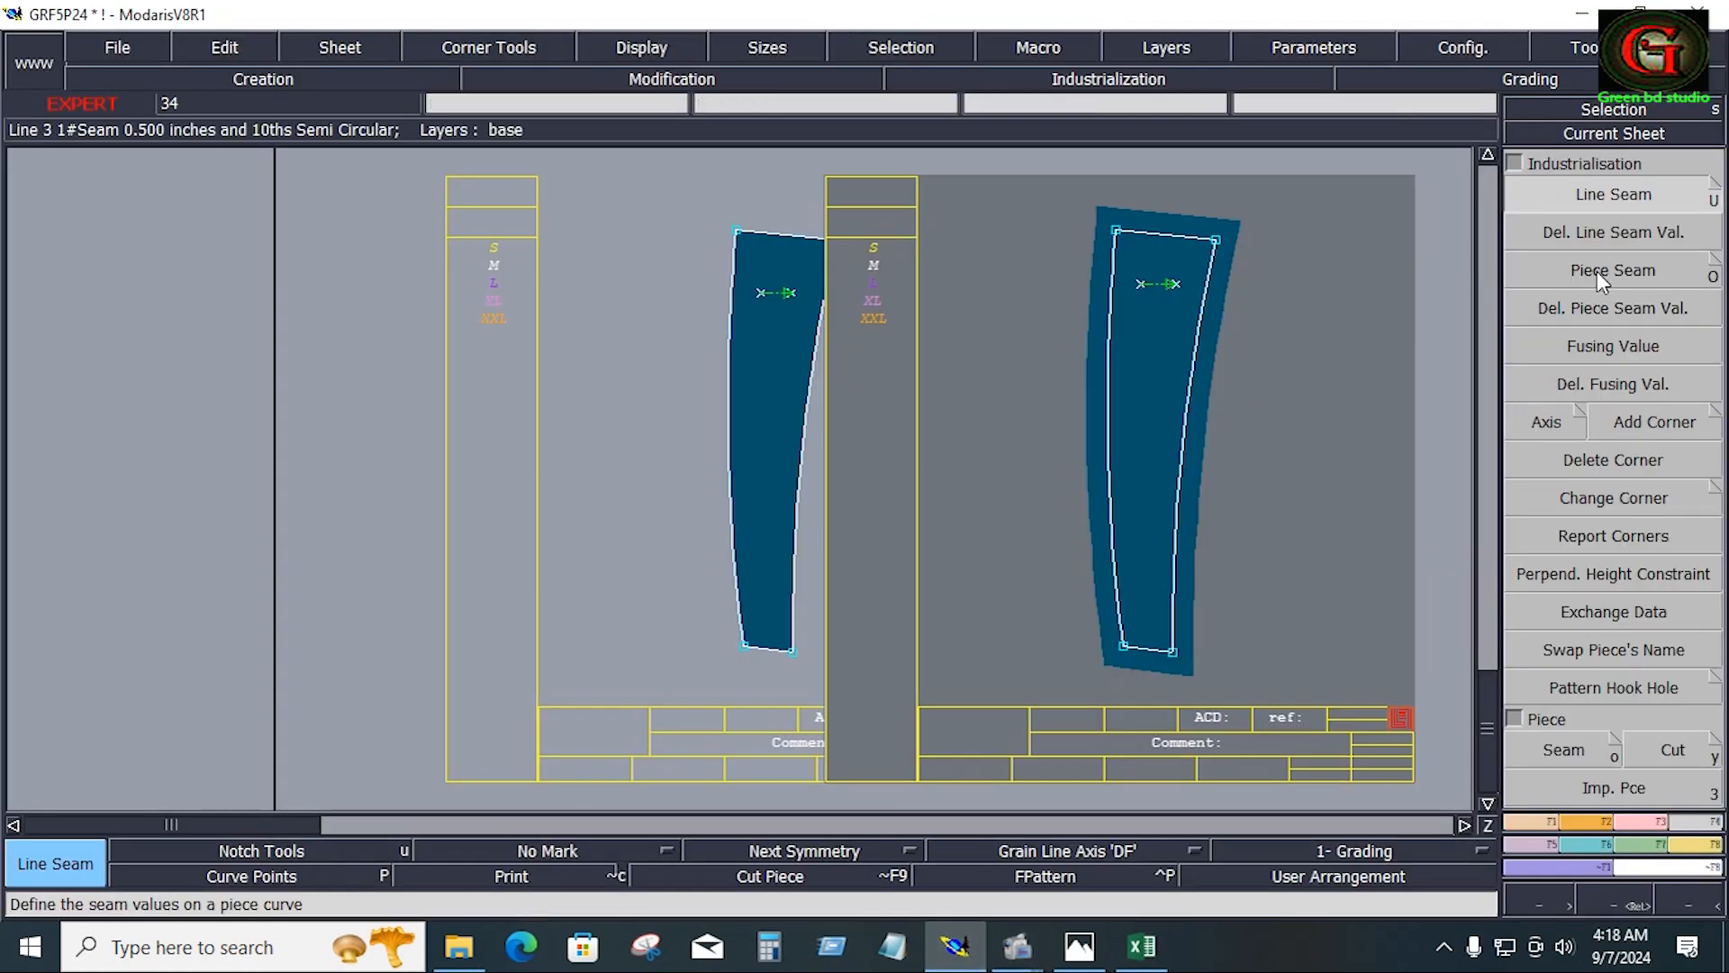
pyautogui.click(1602, 194)
pyautogui.click(1109, 401)
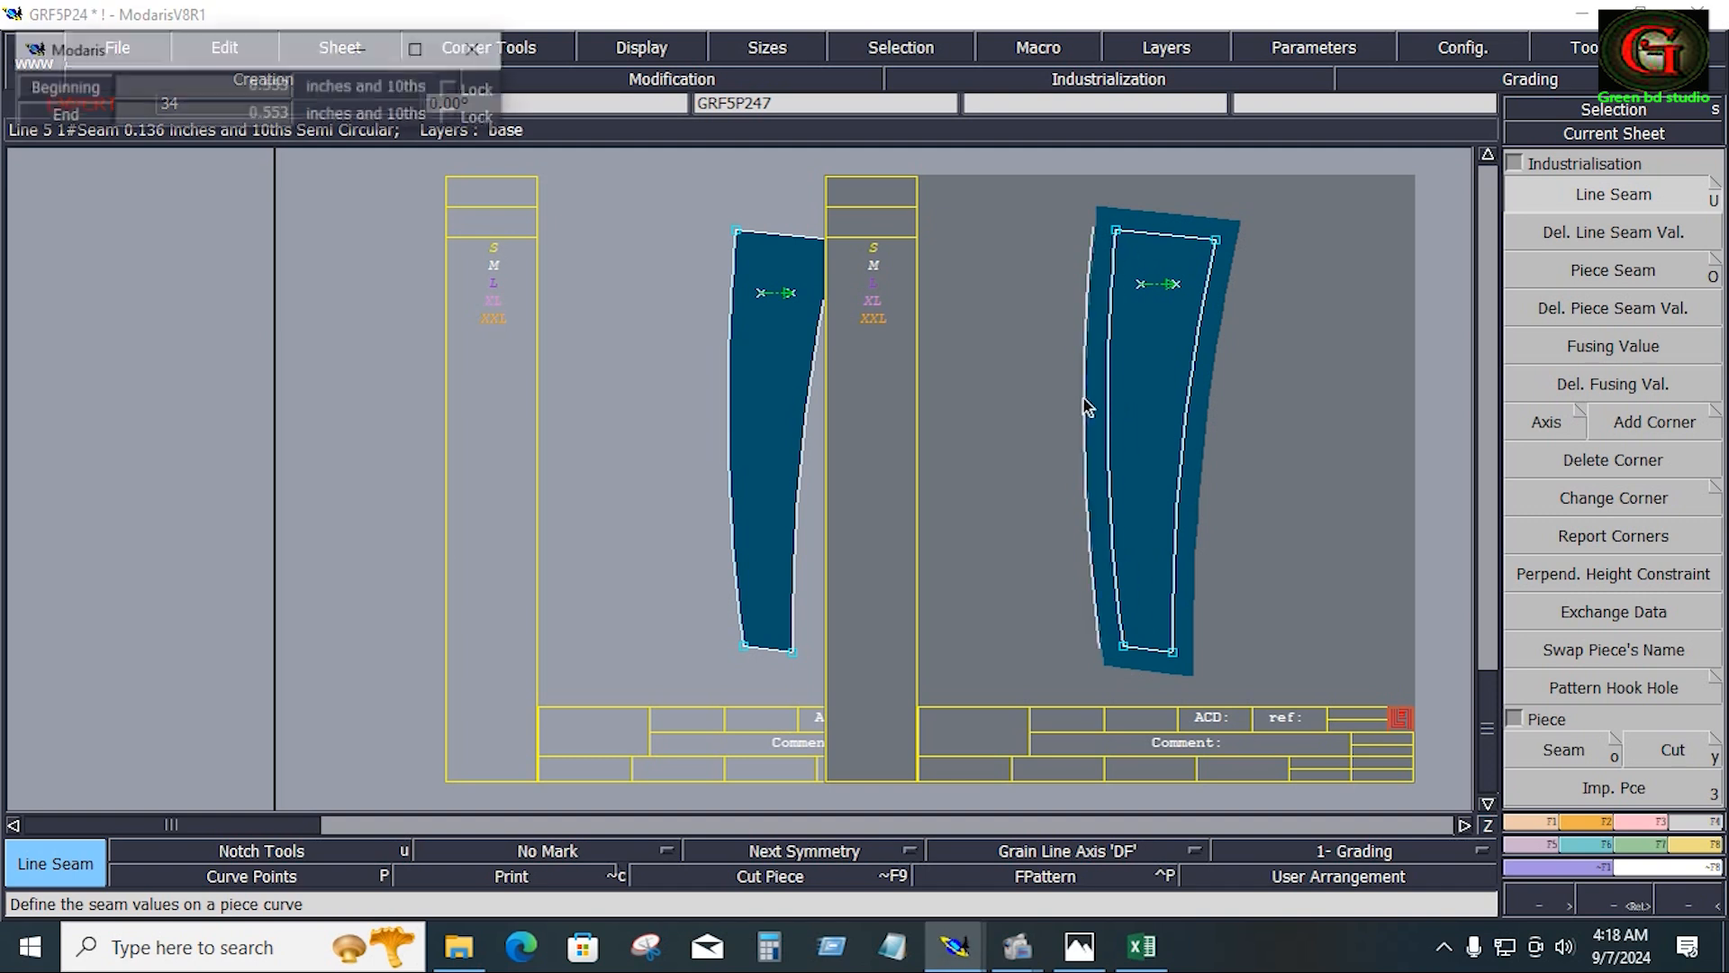
pyautogui.press('Down')
pyautogui.write('.75')
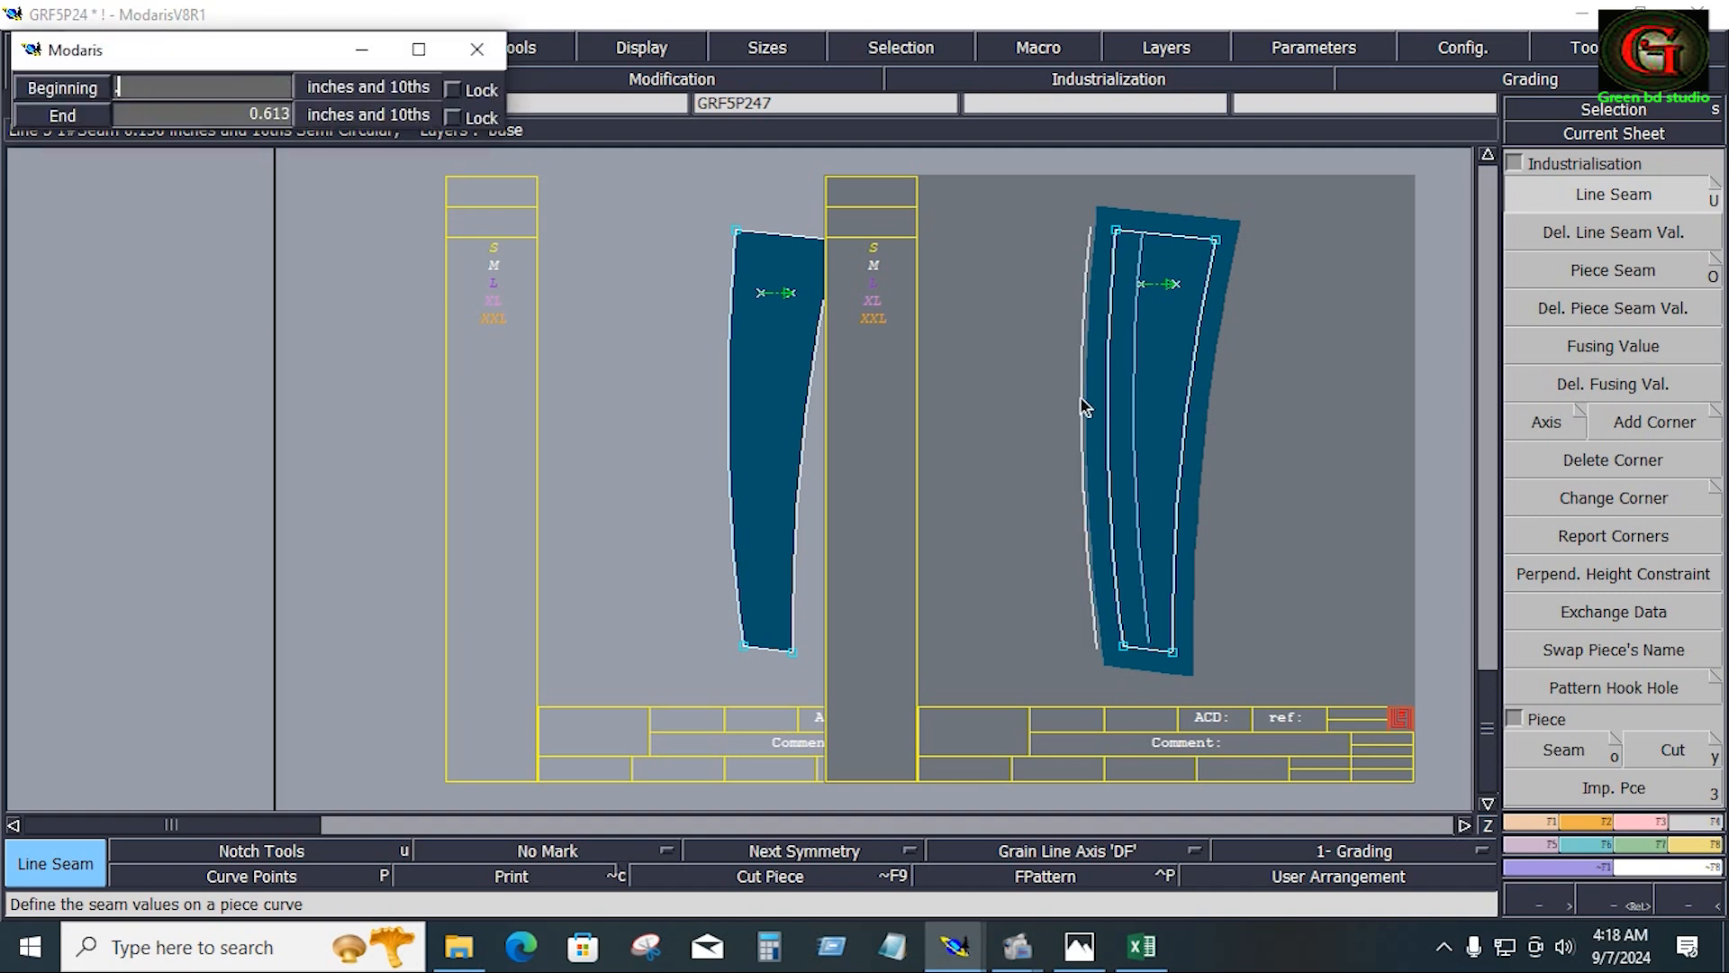
pyautogui.press('Return')
pyautogui.write('.750')
pyautogui.press('Return')
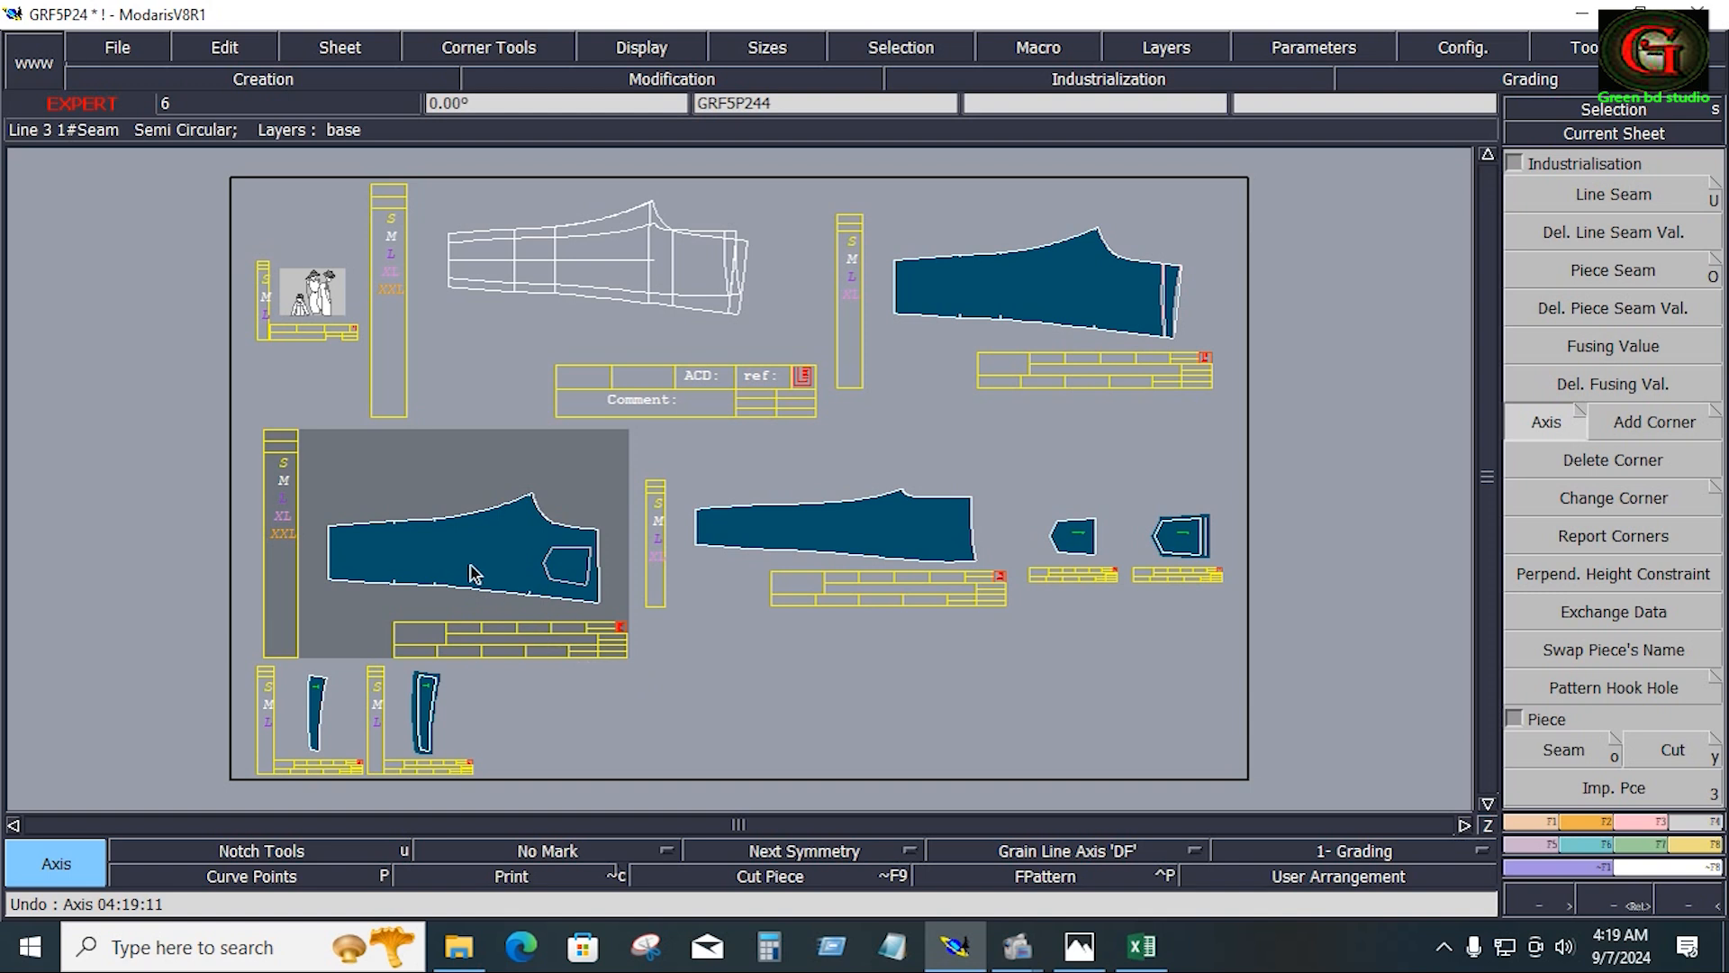
# Create horizontal grain line axes in the middle of the back leg piece with the pocket outline and of the front leg piece
pyautogui.click(464, 559)
pyautogui.click(521, 568)
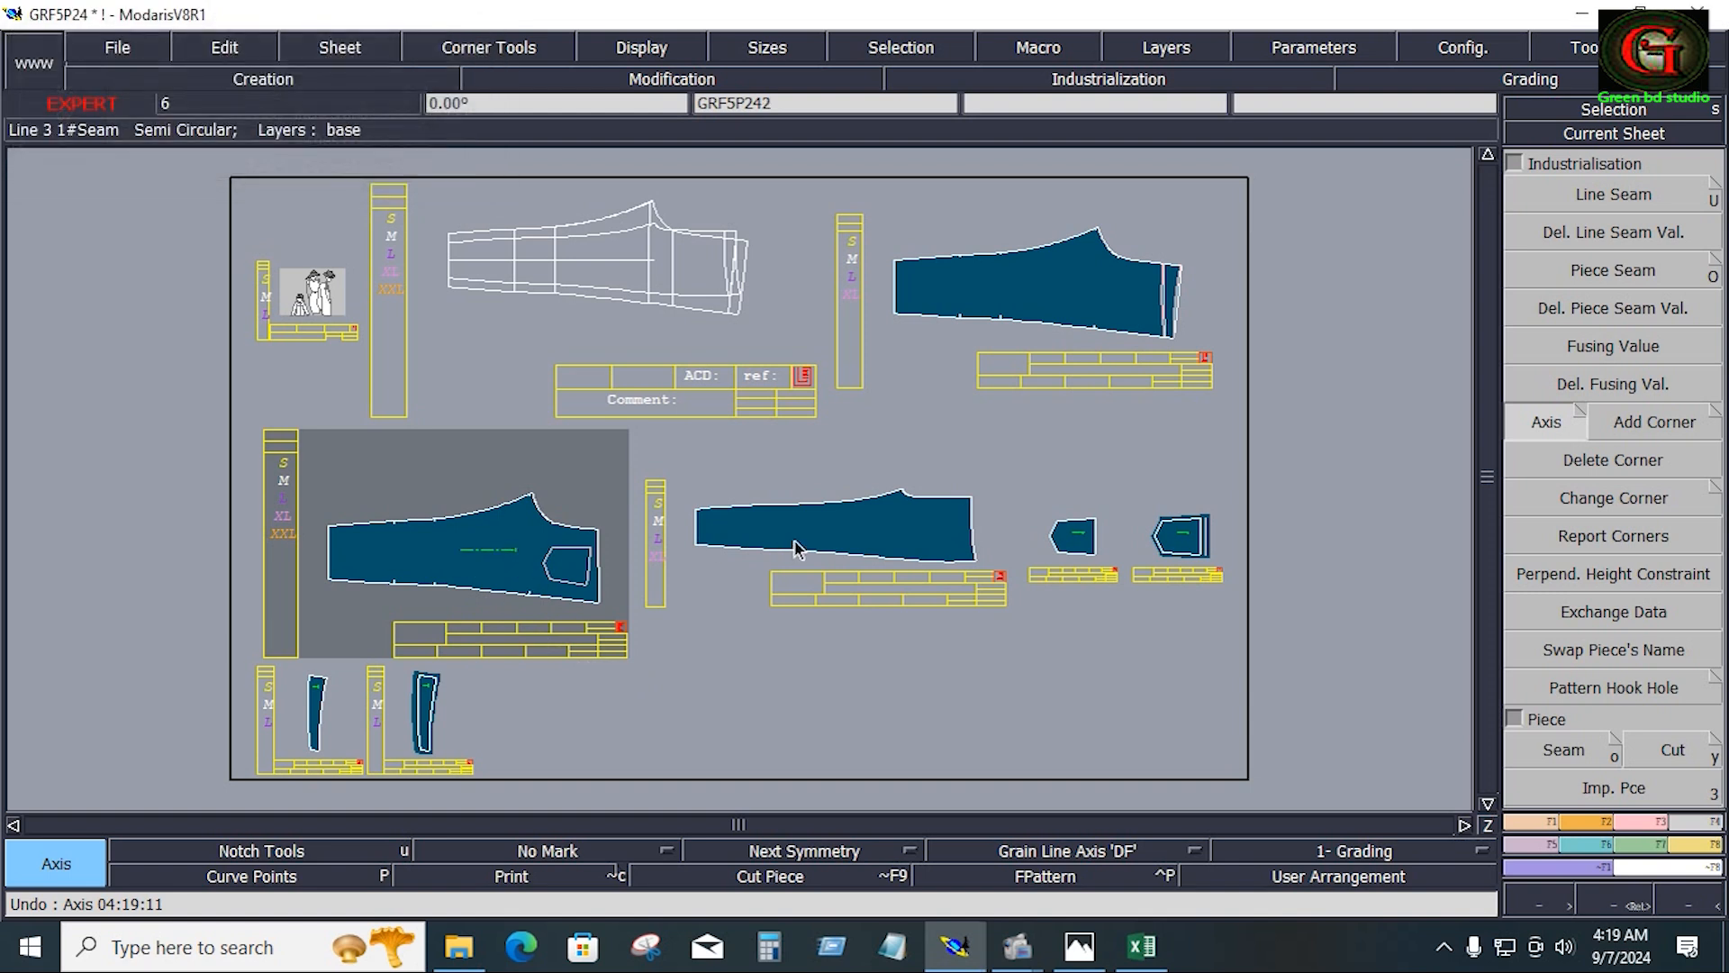
pyautogui.click(862, 539)
pyautogui.click(895, 533)
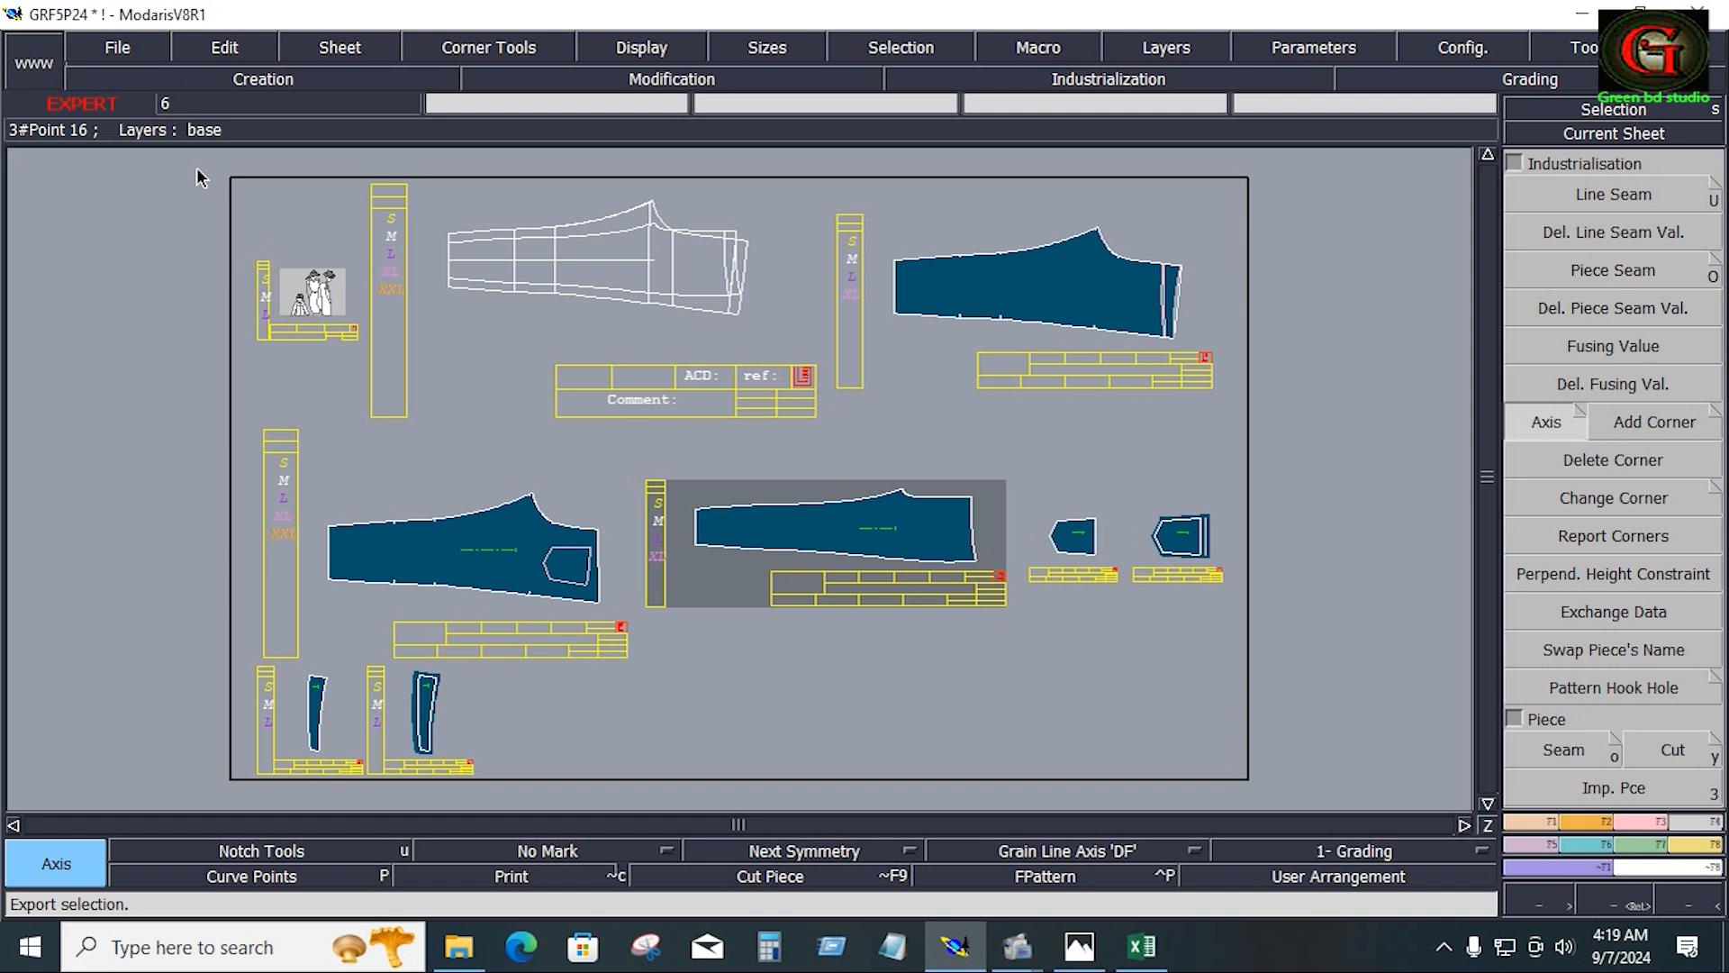
# Save the model in the save directory and continue despite the detected anomalies
pyautogui.click(130, 49)
pyautogui.click(149, 155)
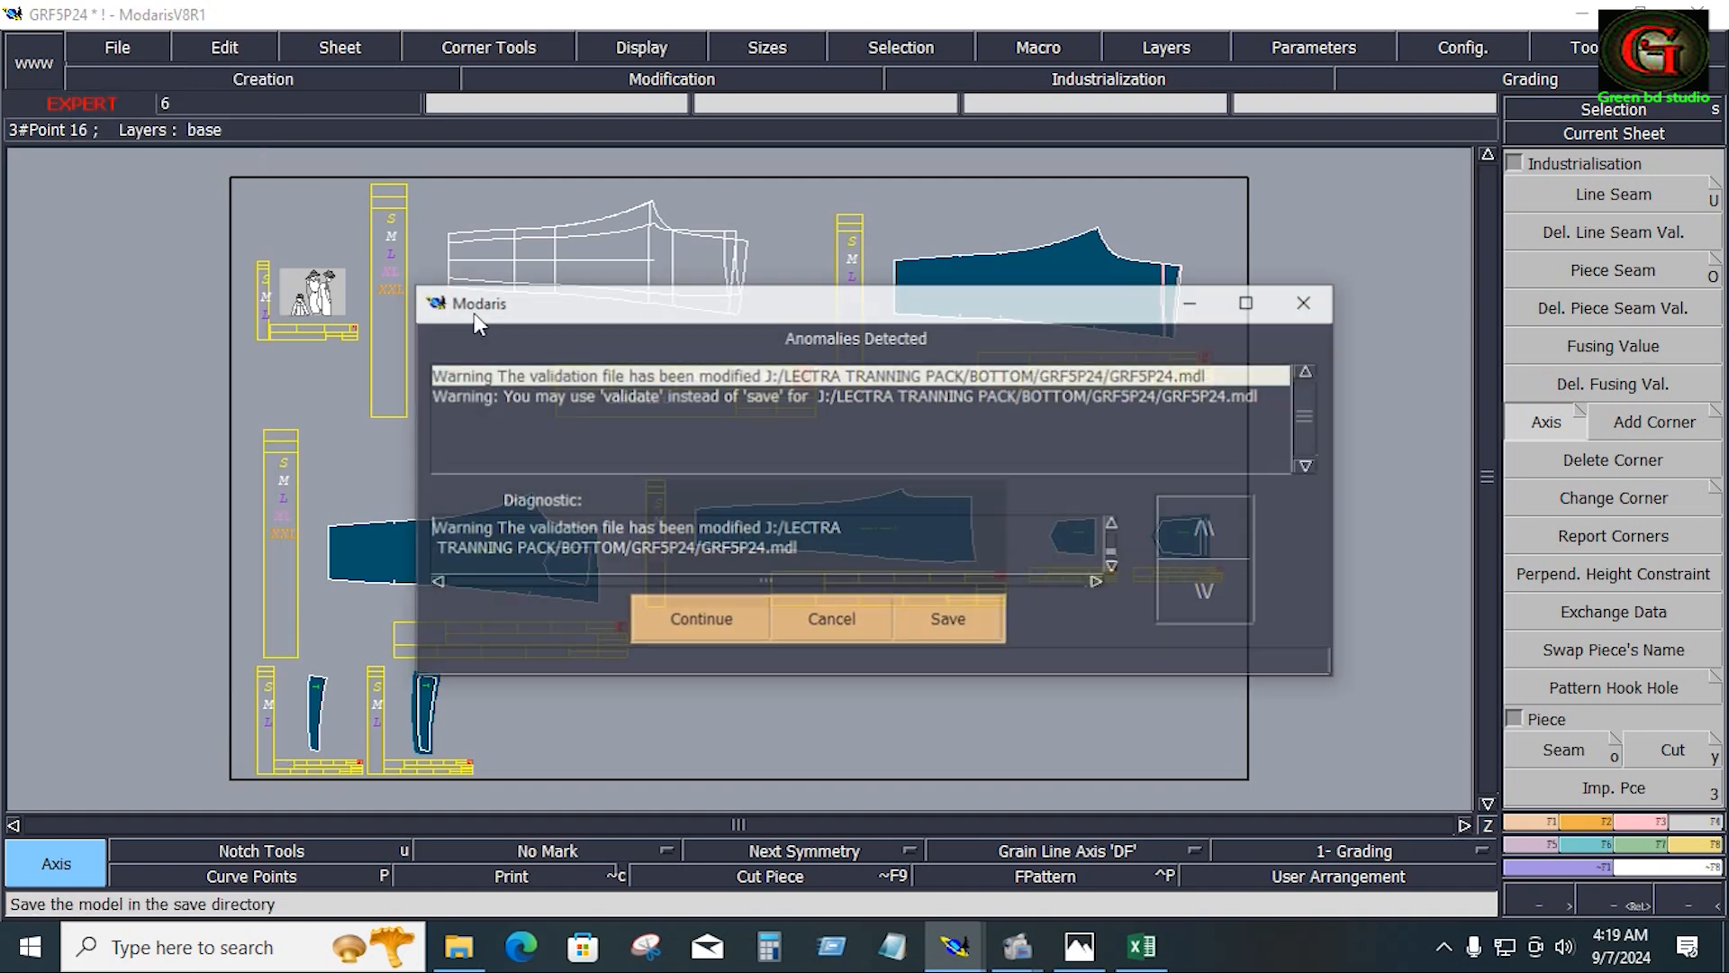
pyautogui.click(690, 619)
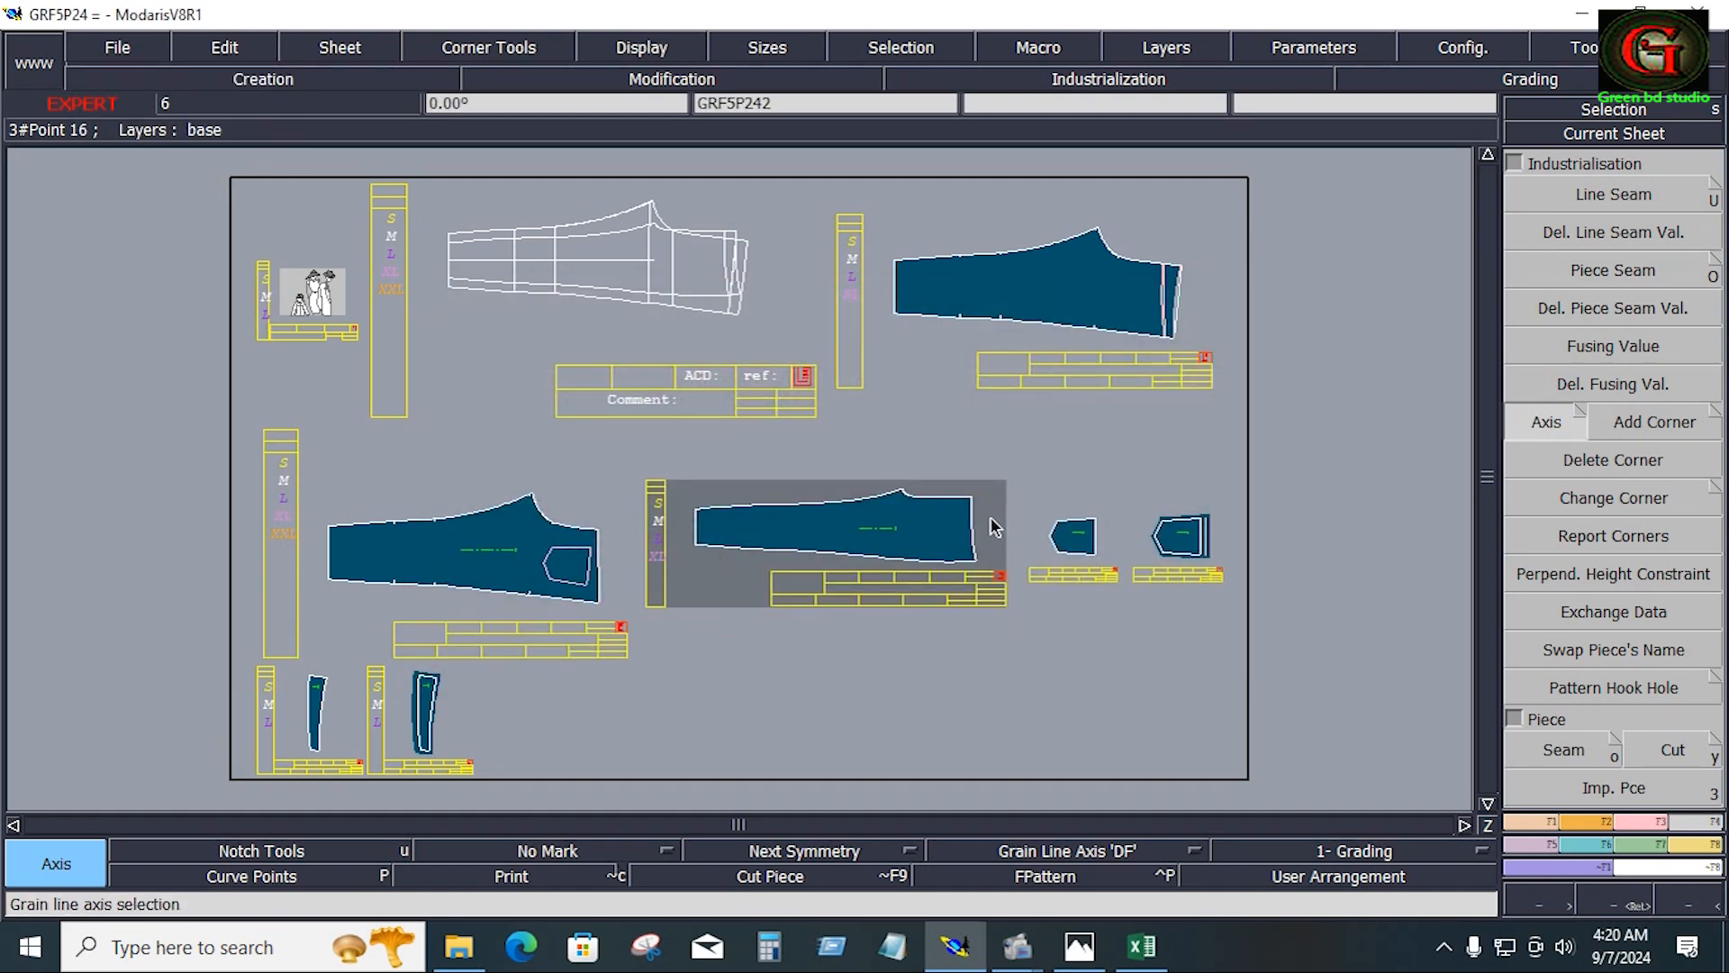
# Check the Excel size chart and place developed points on the front leg piece 5 inches along the waist and 3.5 inches along the side from their corner
pyautogui.click(904, 549)
pyautogui.press('Home')
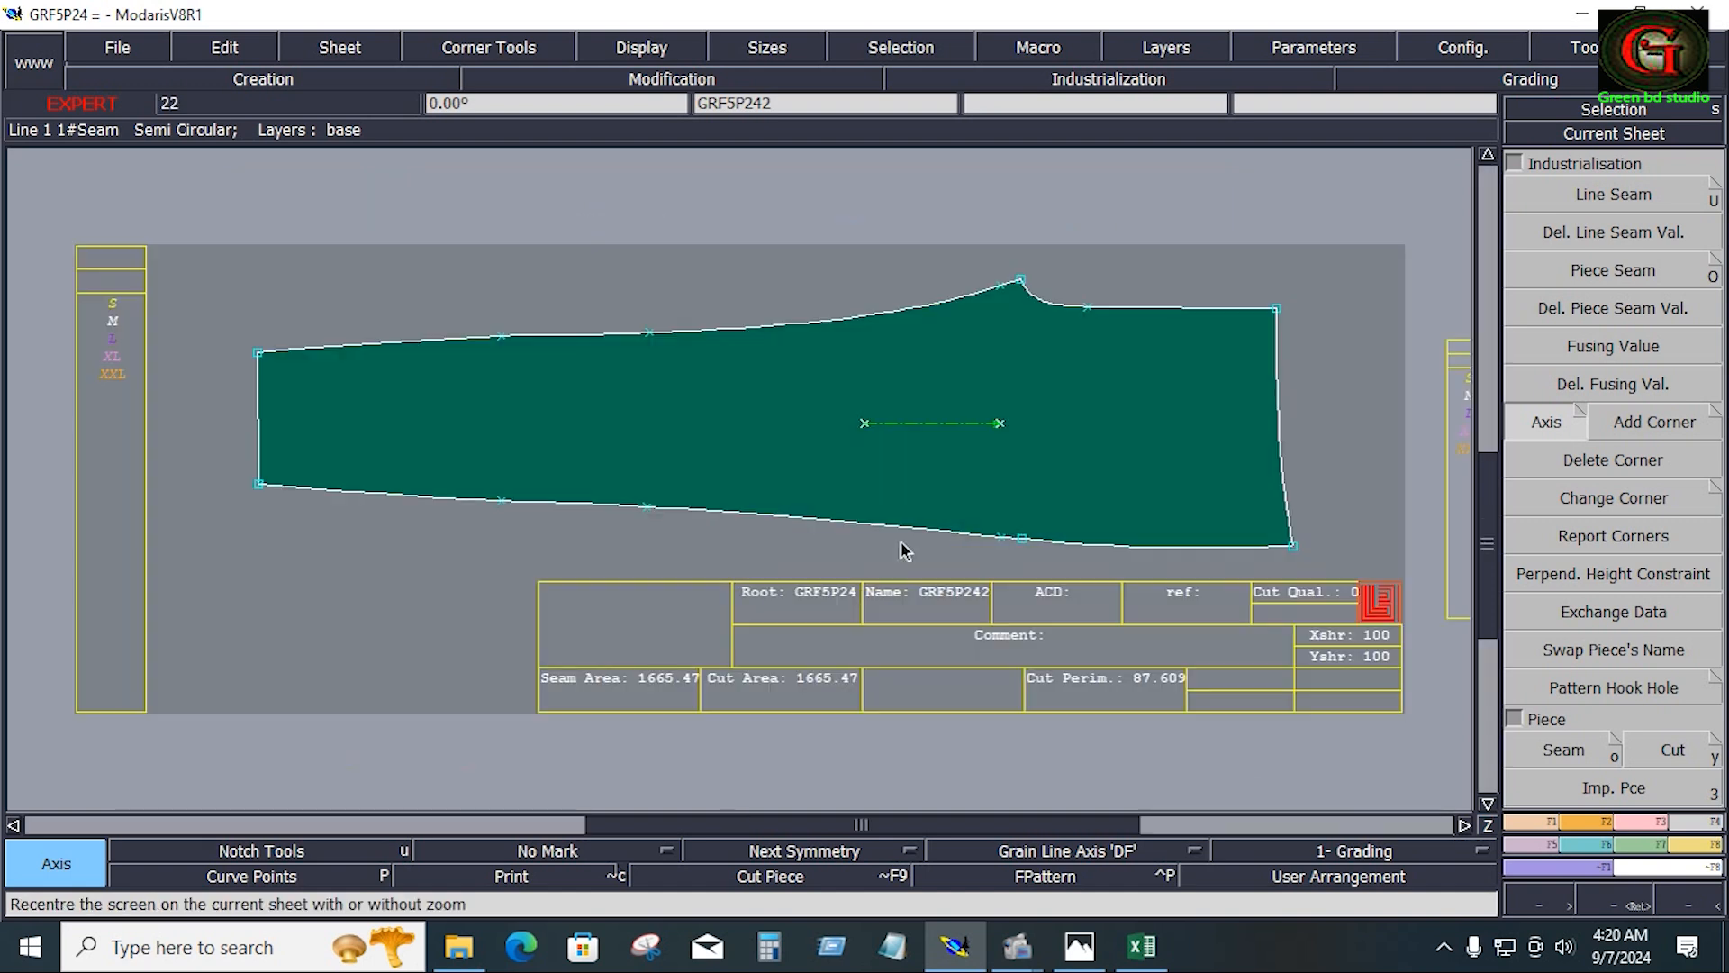
pyautogui.hotkey('alt', 'Tab')
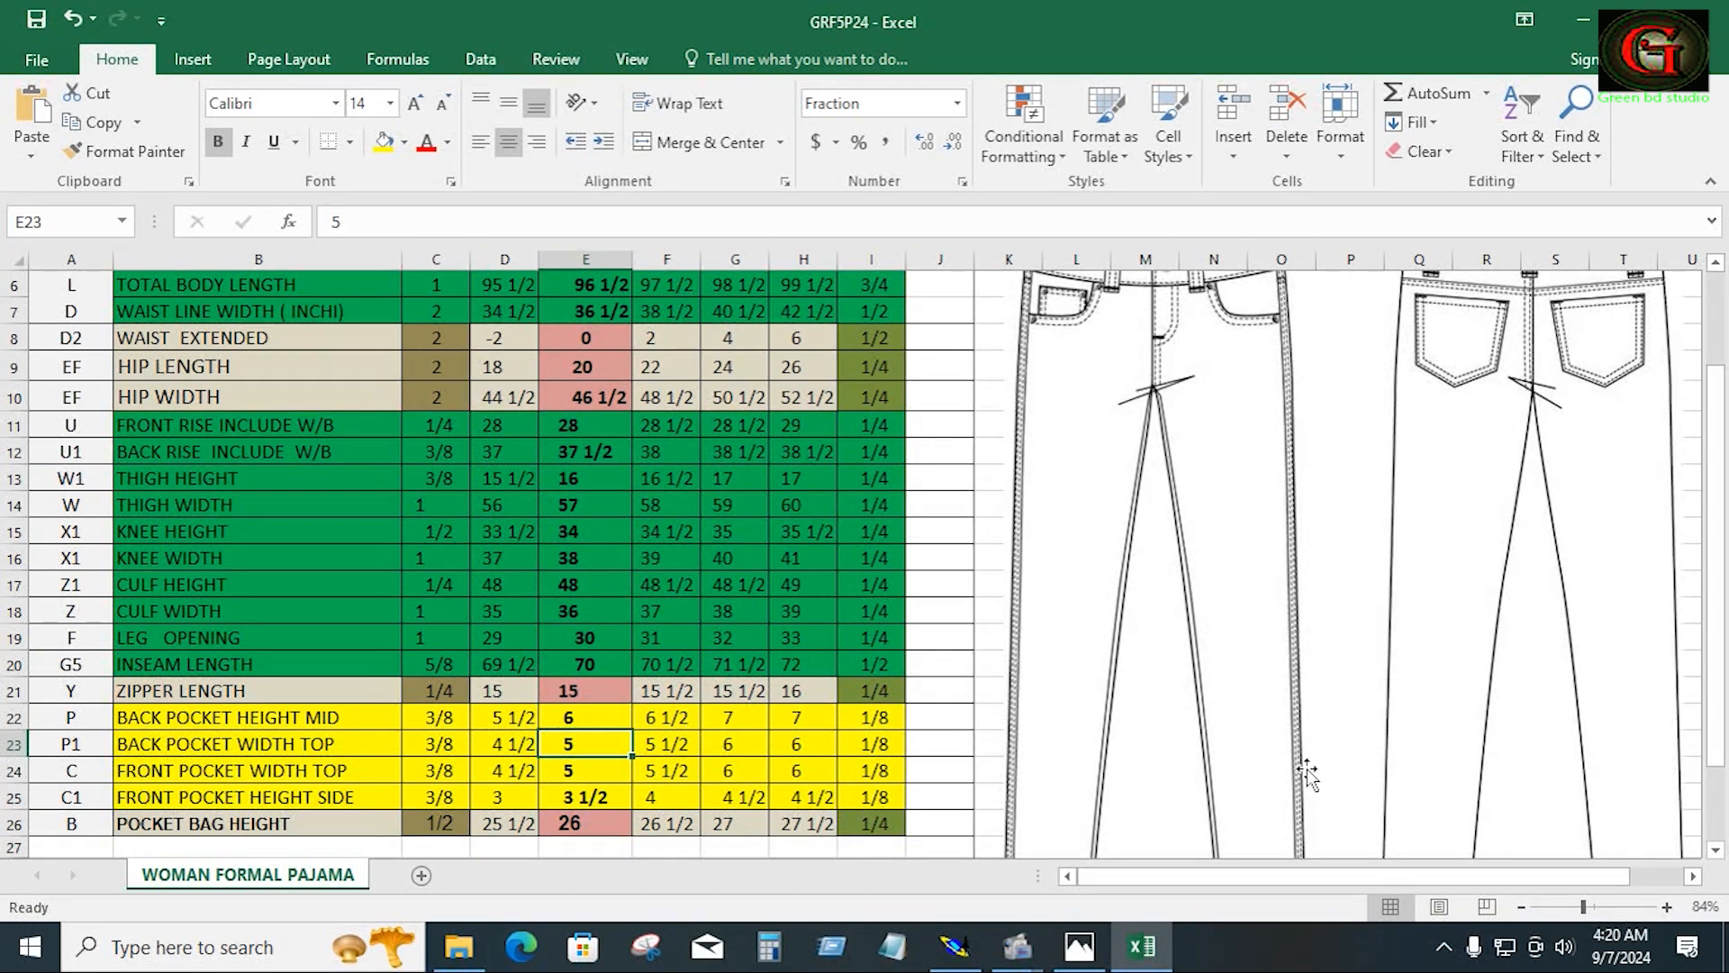
pyautogui.scroll(1, 1199, 579)
pyautogui.scroll(1, 1199, 579)
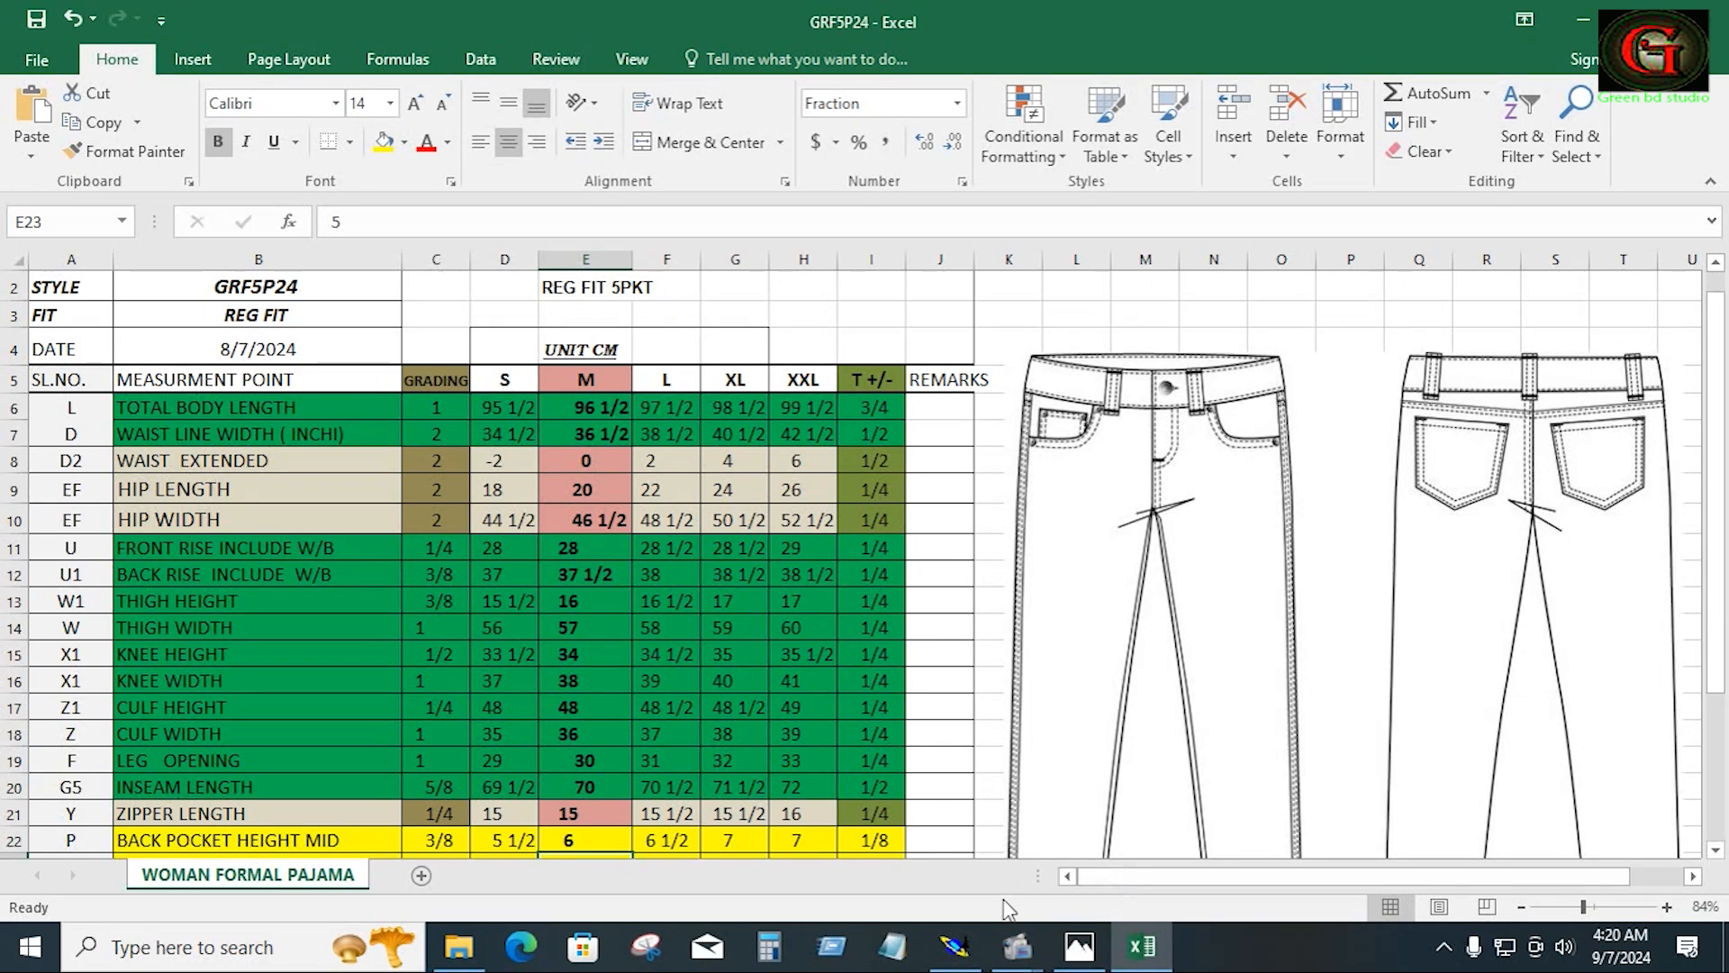
pyautogui.click(955, 946)
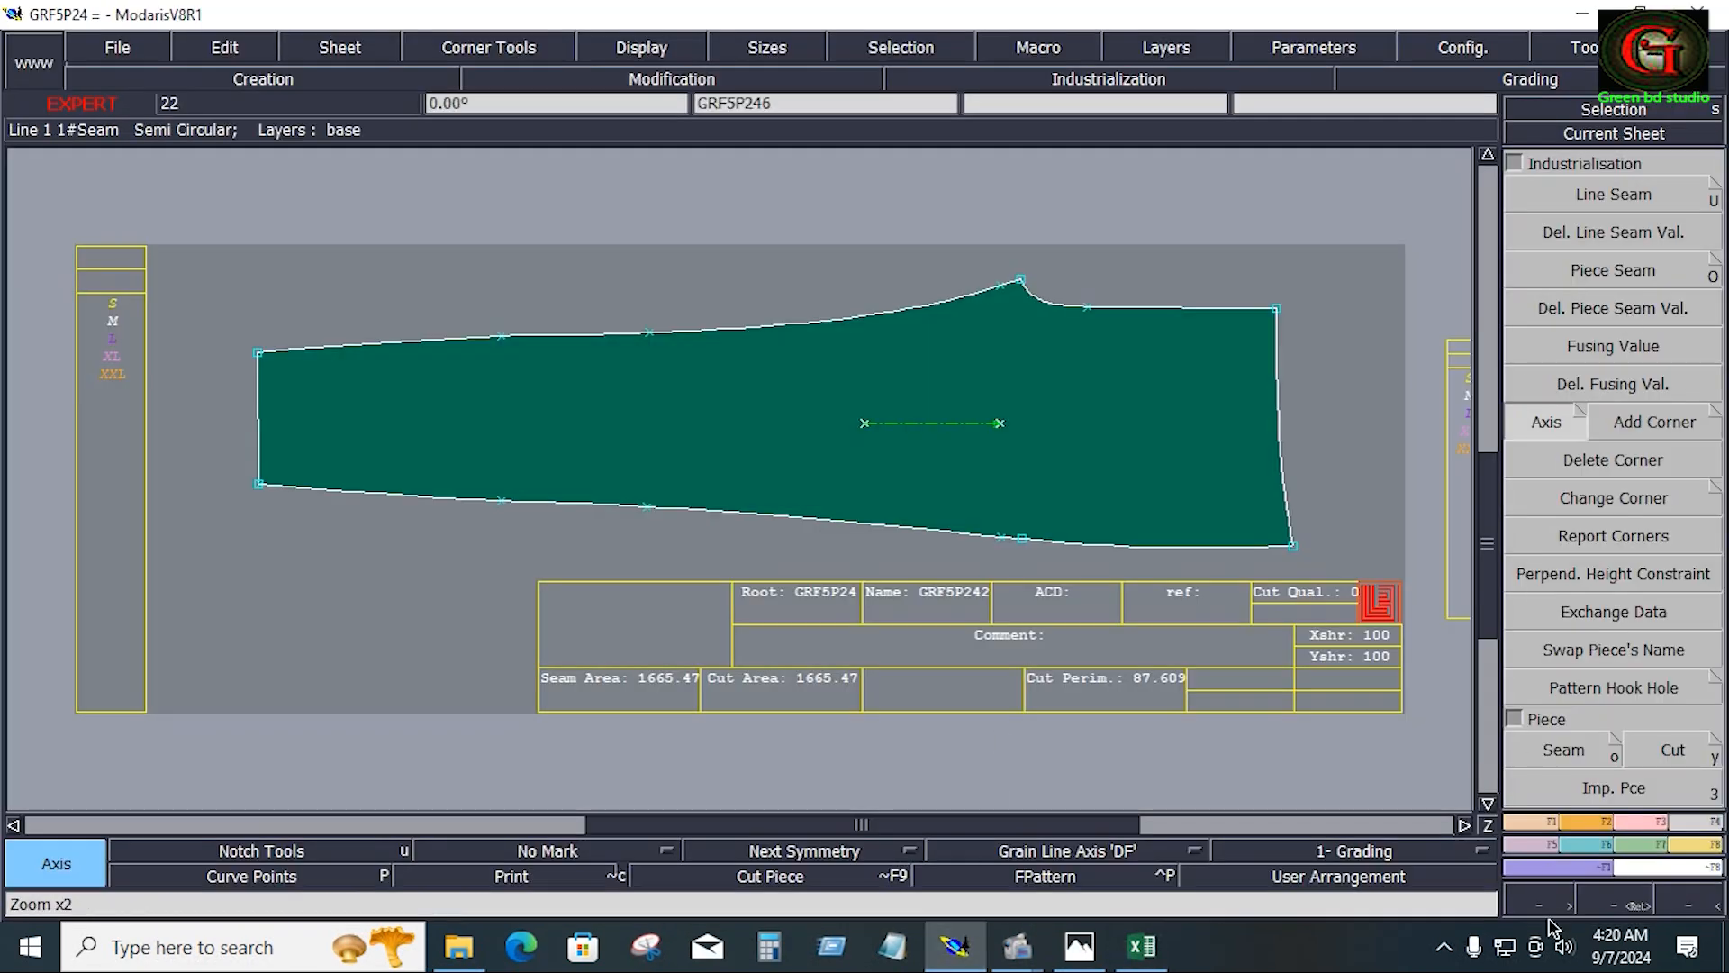
pyautogui.click(1535, 825)
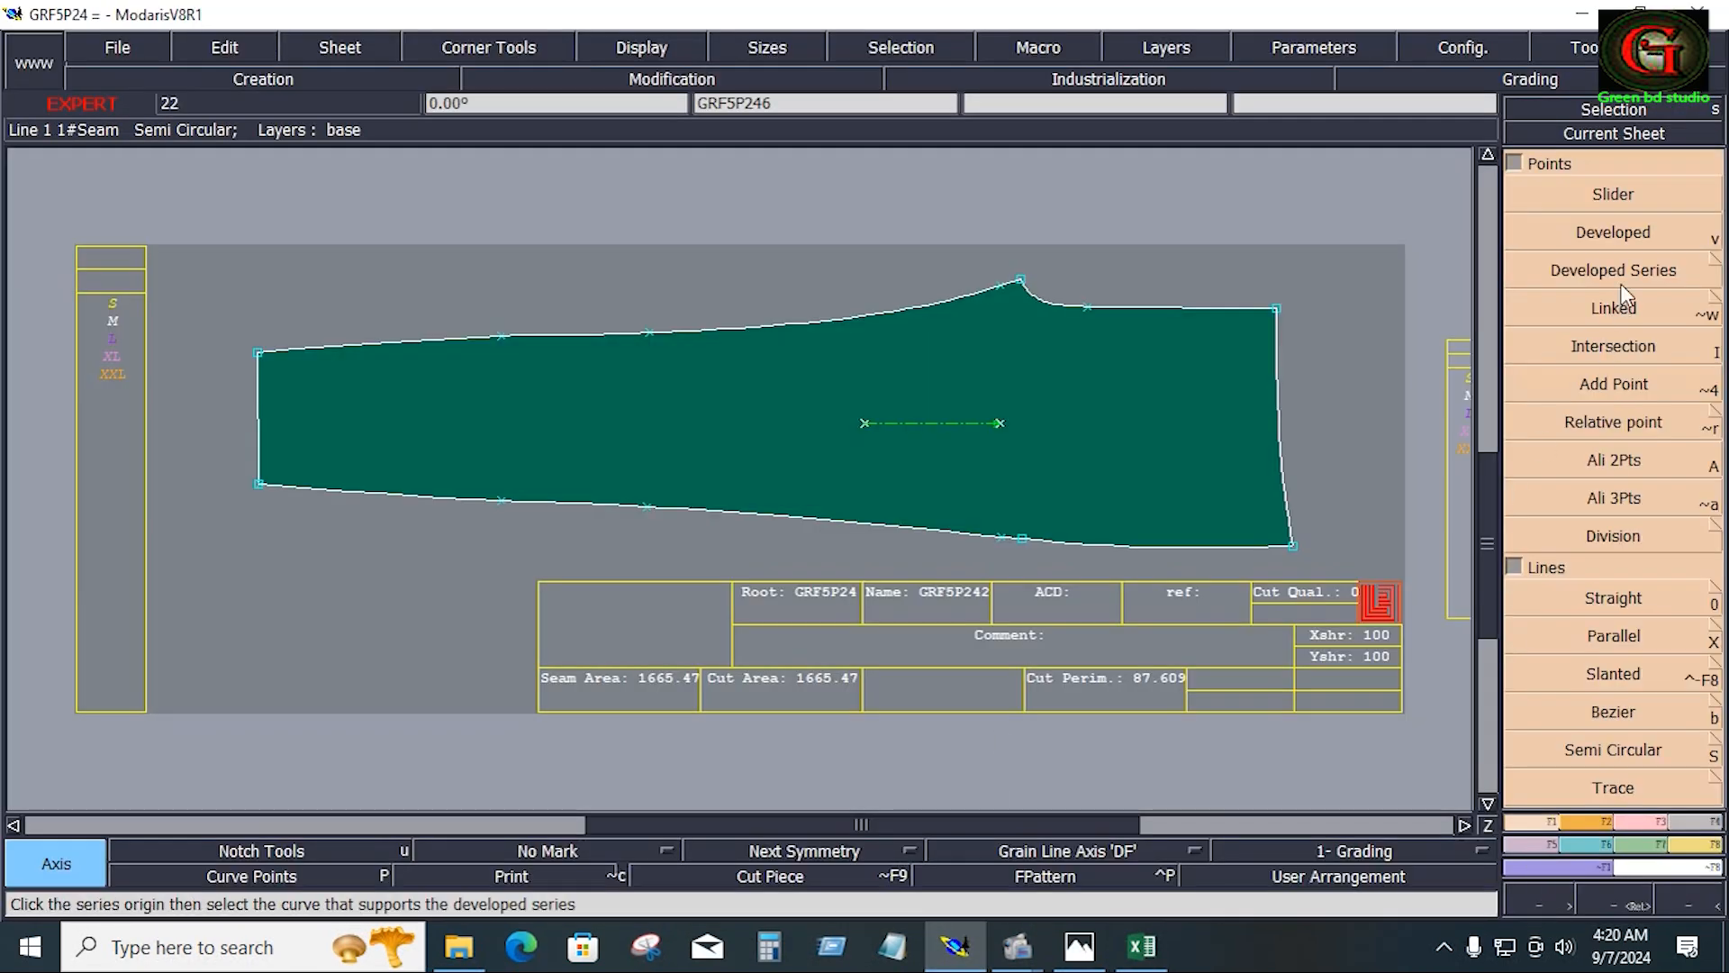
pyautogui.click(1625, 230)
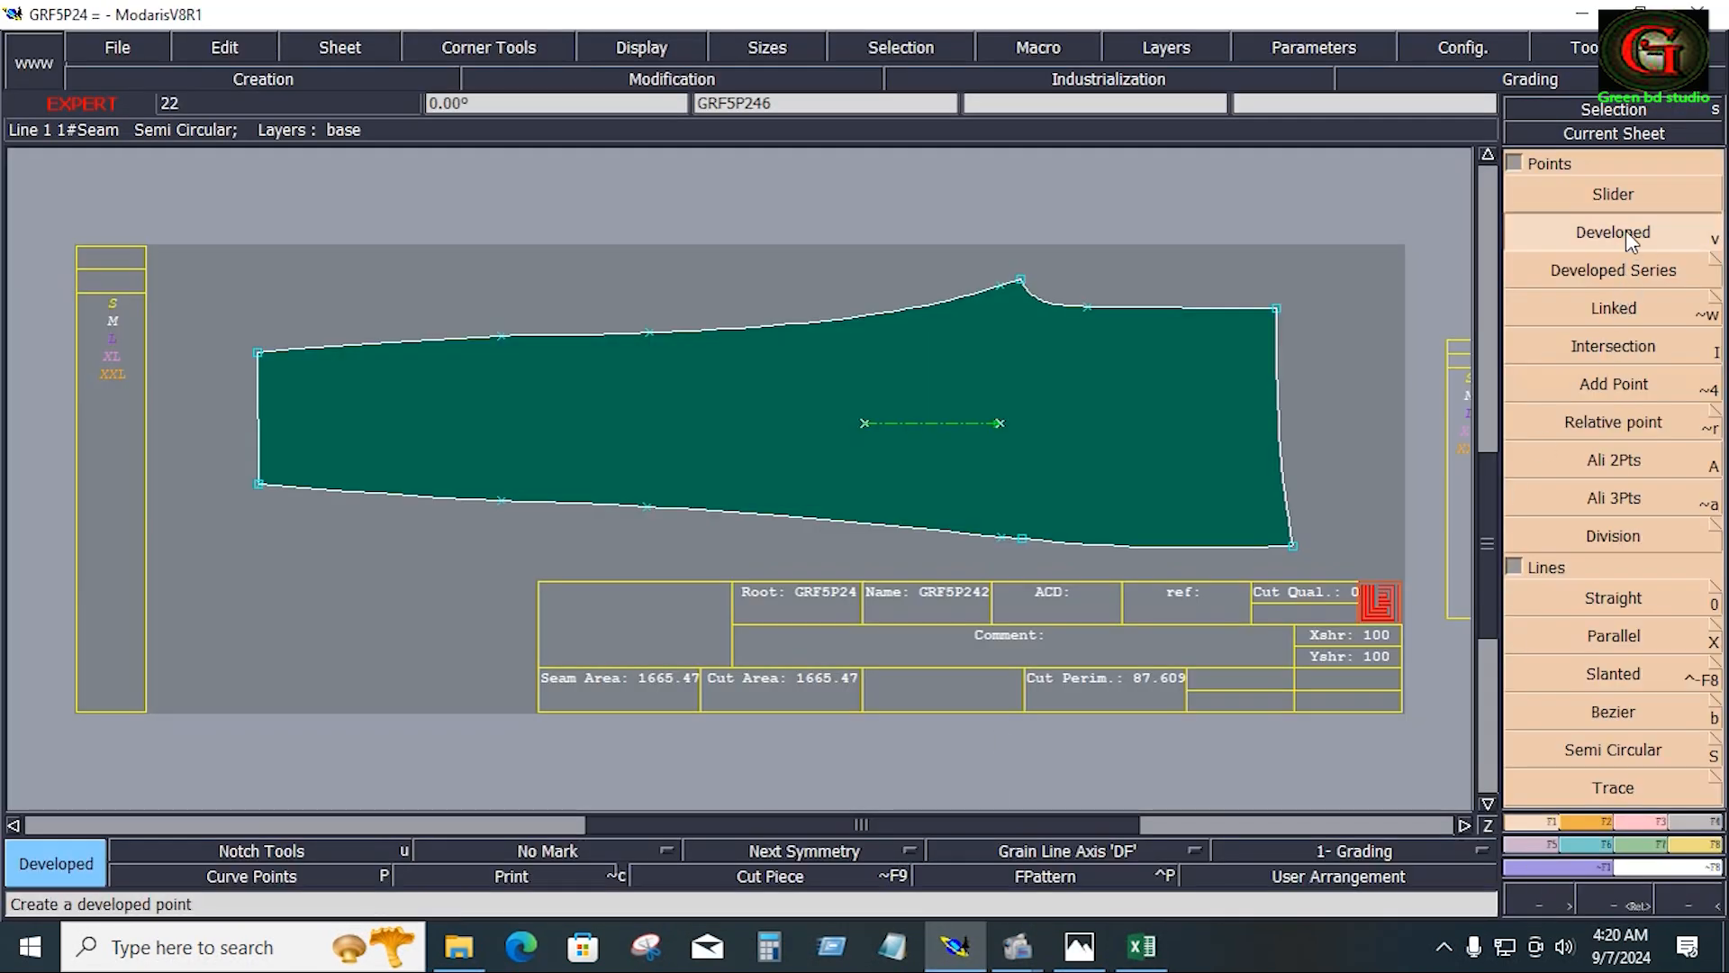
pyautogui.click(1294, 543)
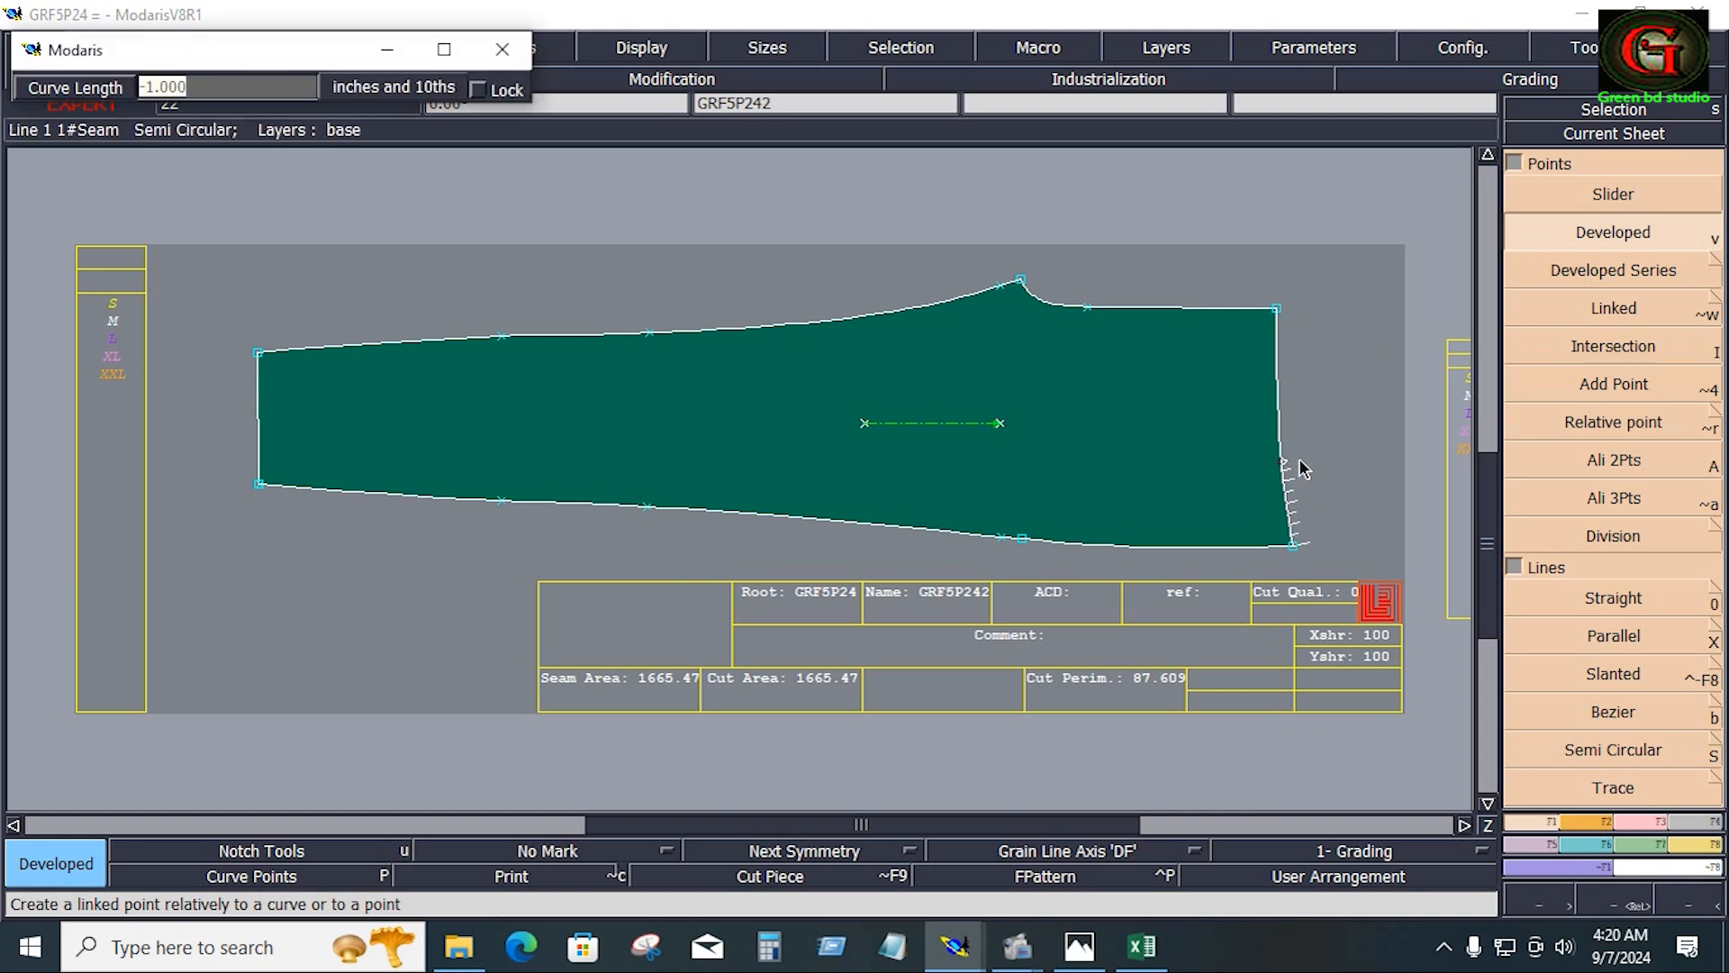
pyautogui.write('-5.000')
pyautogui.press('Return')
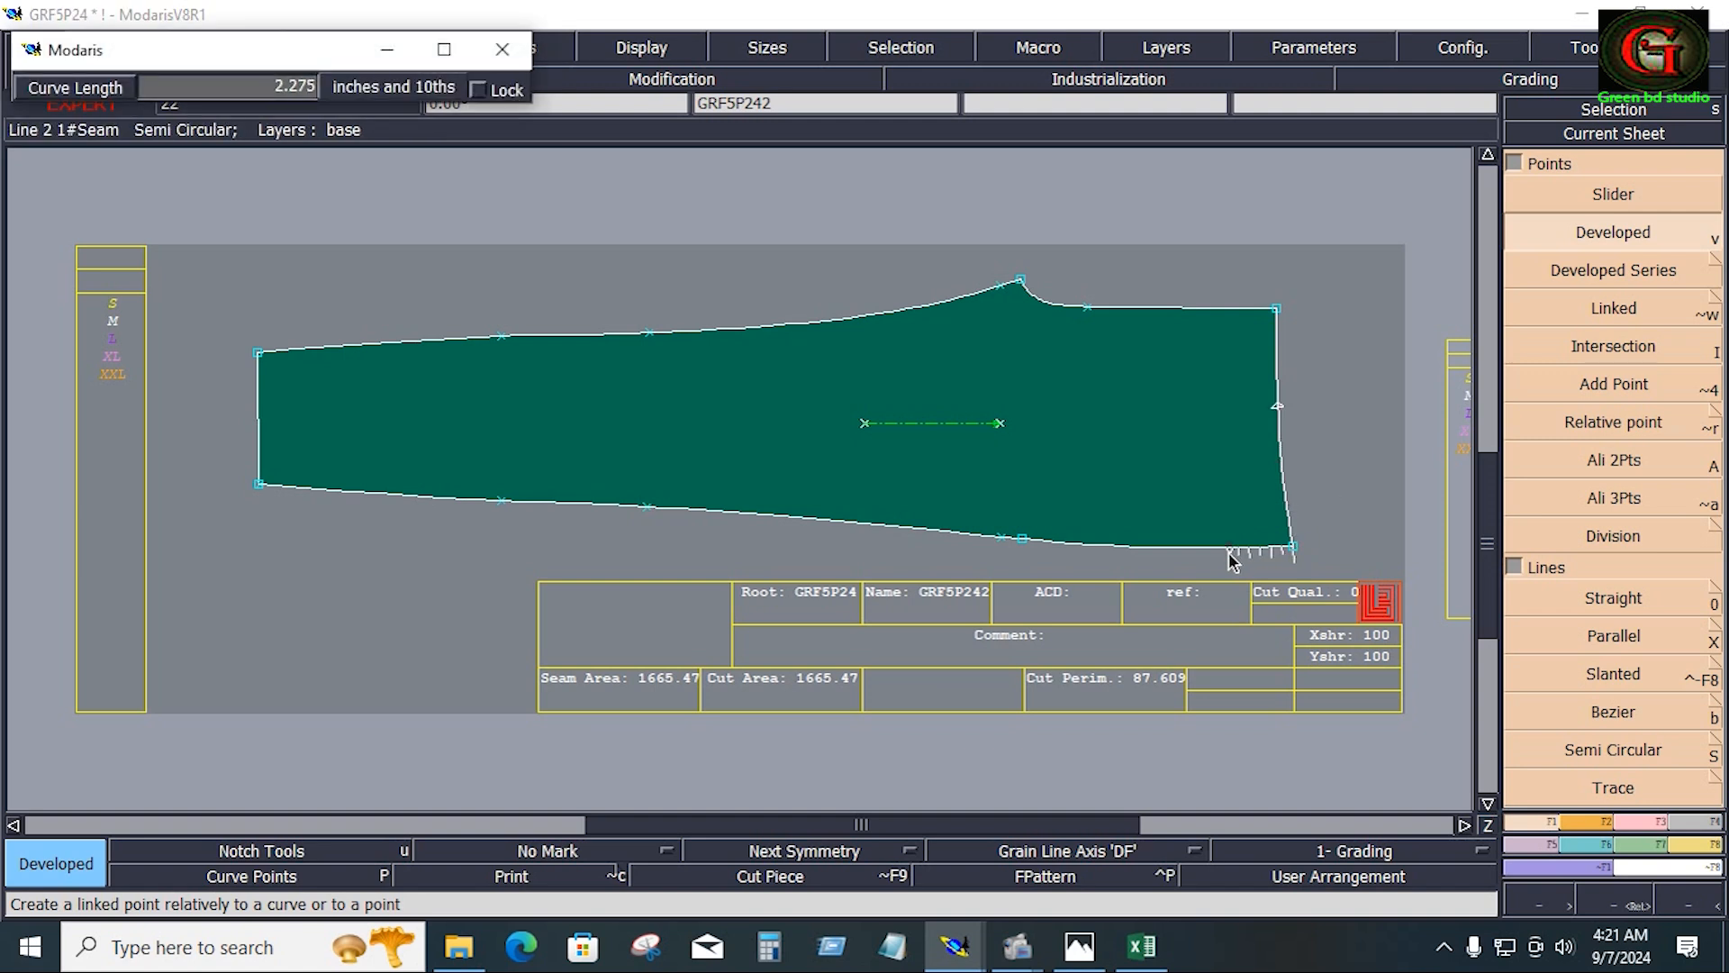
pyautogui.write('3.5')
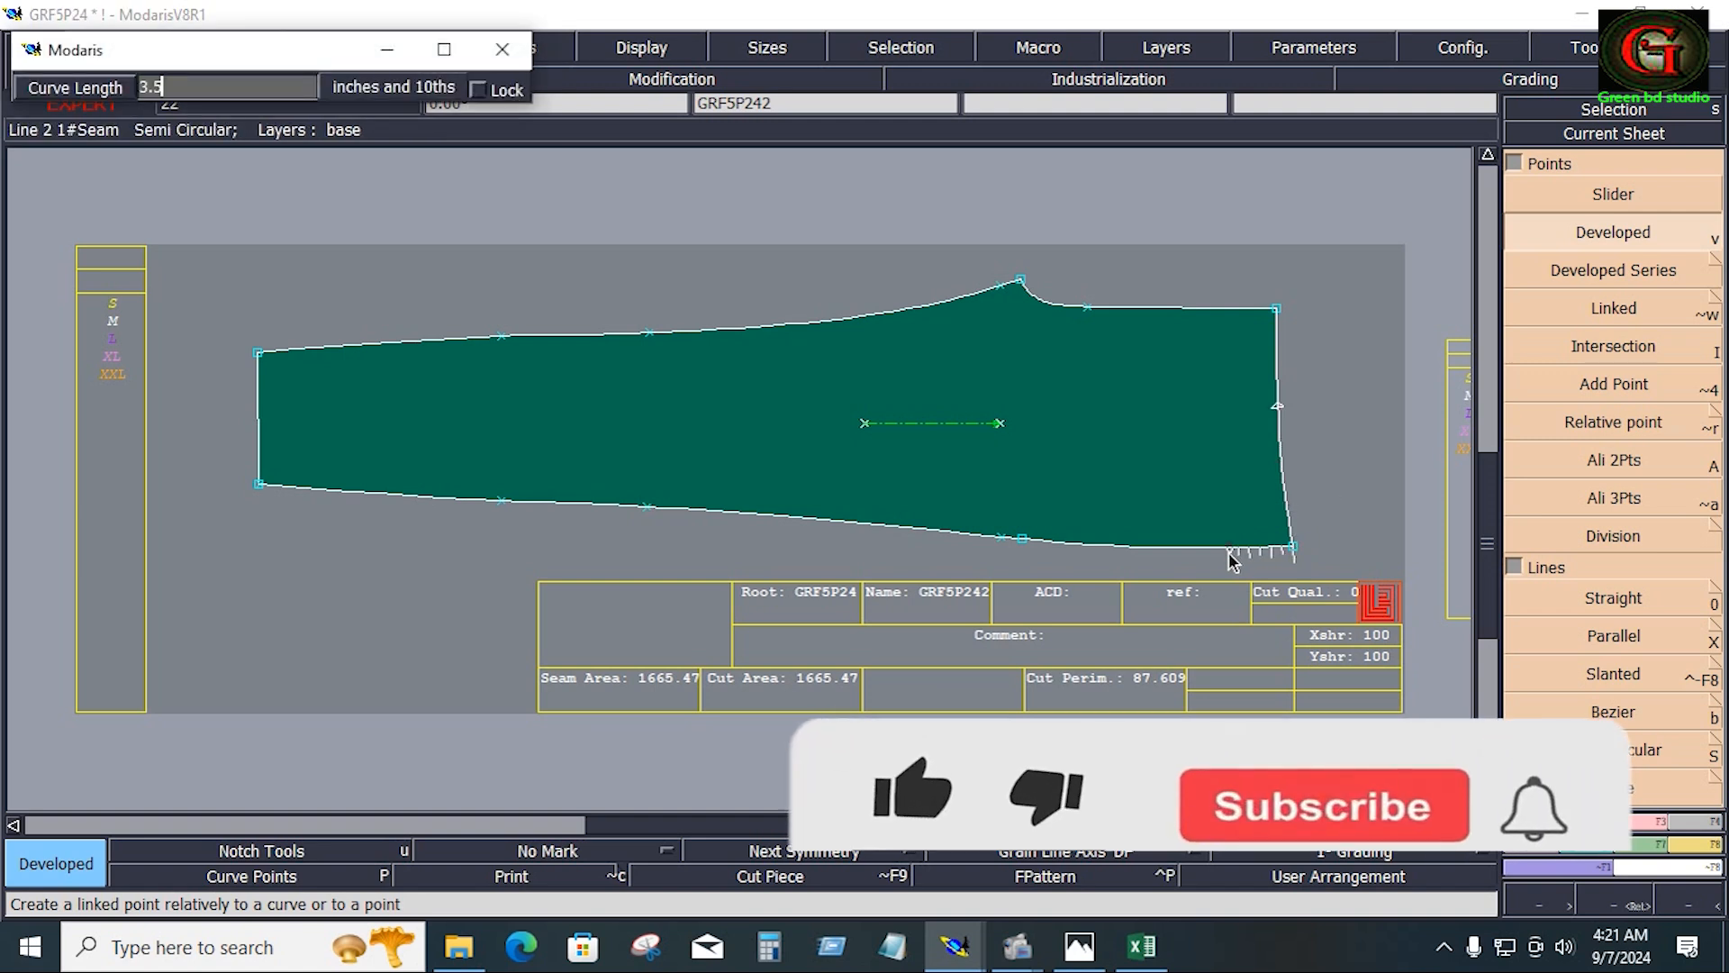
pyautogui.press('Return')
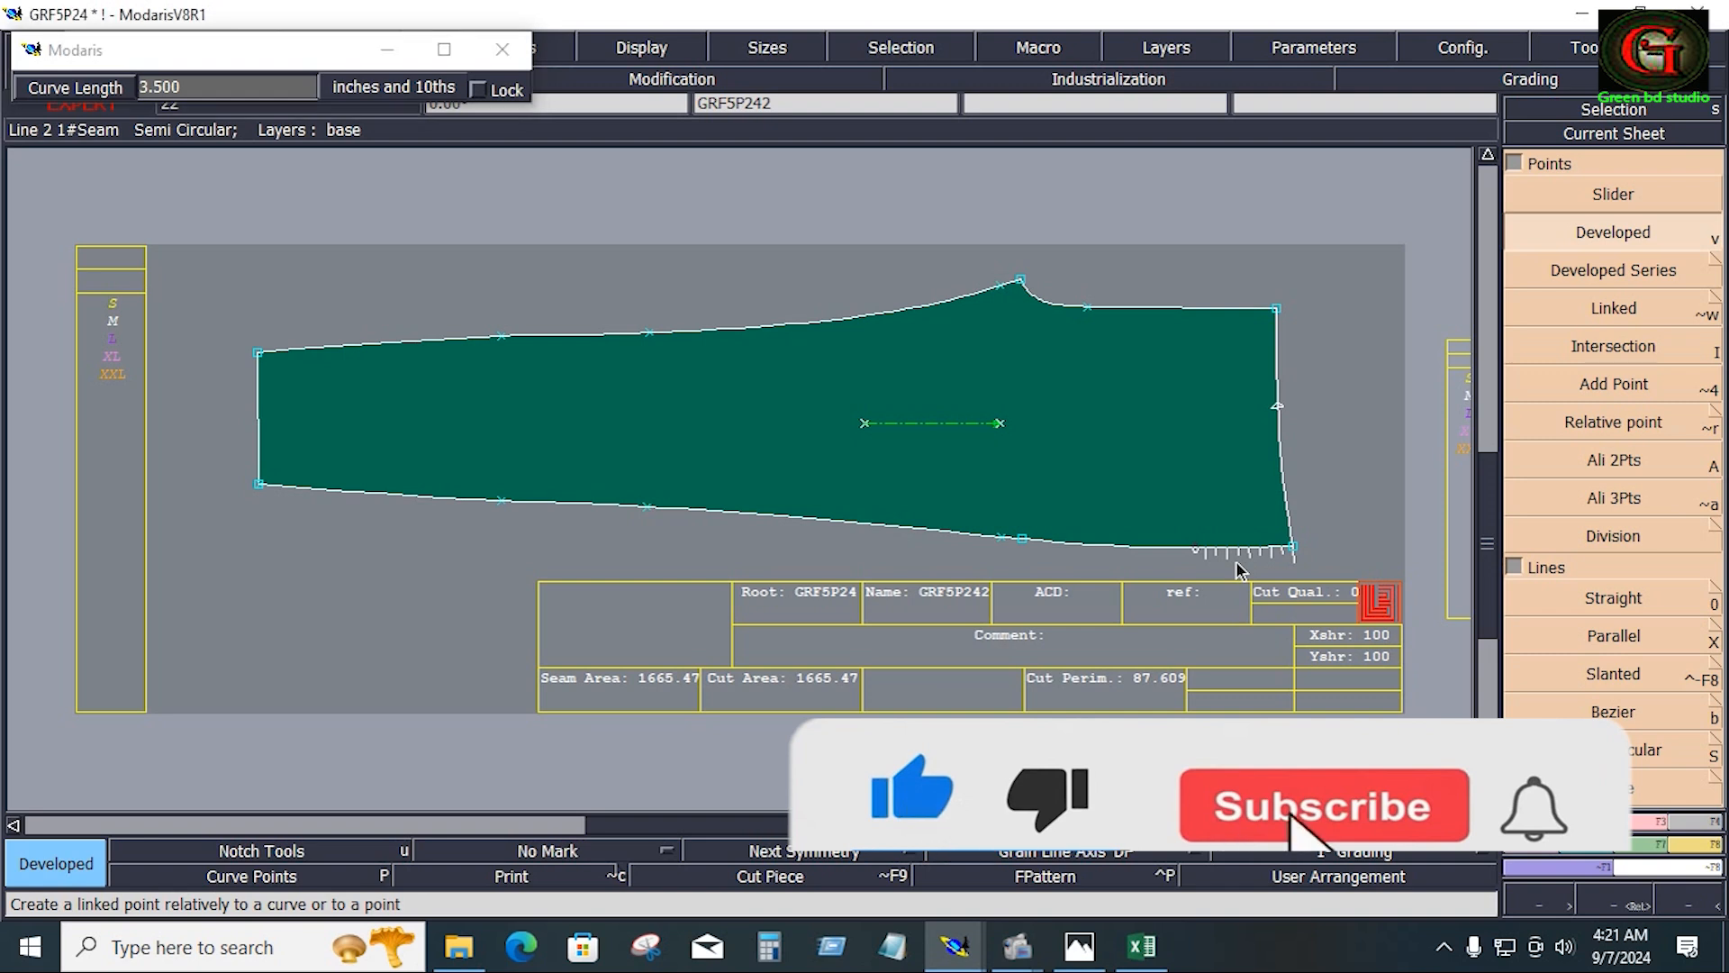
# Draw a Bezier line between the two developed points and reshape it into an inward-curving front pocket opening
pyautogui.press('b')
pyautogui.click(1277, 407)
pyautogui.click(1191, 546)
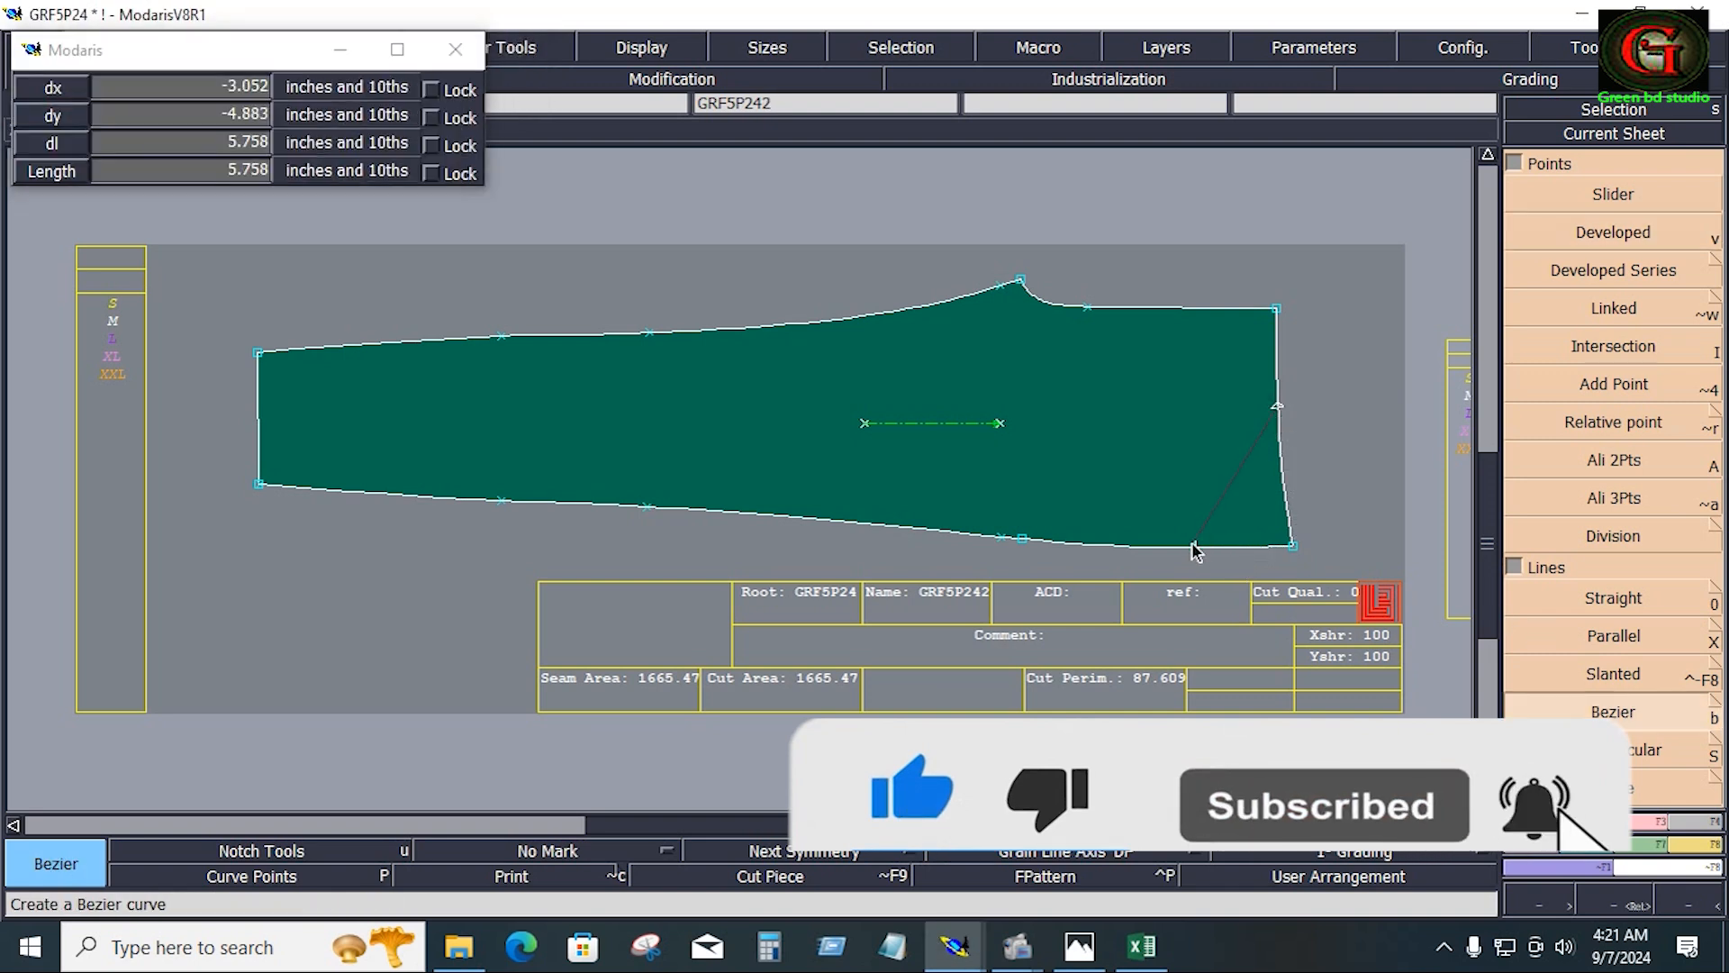
pyautogui.press('Return')
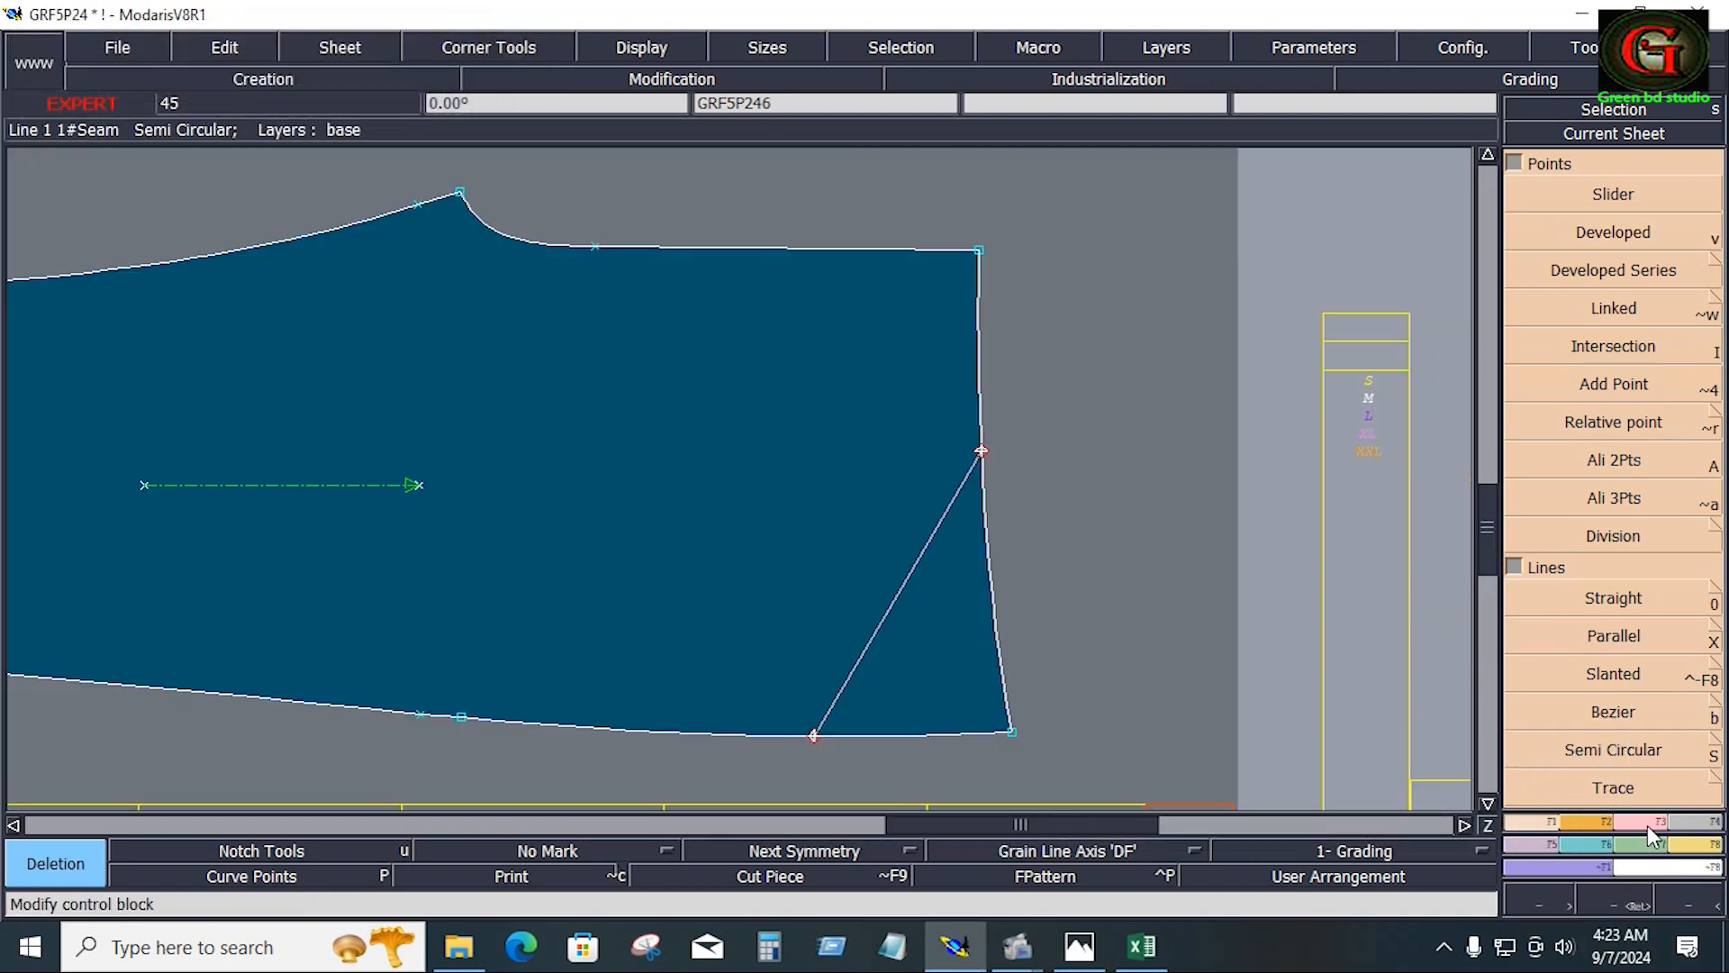
pyautogui.click(1646, 823)
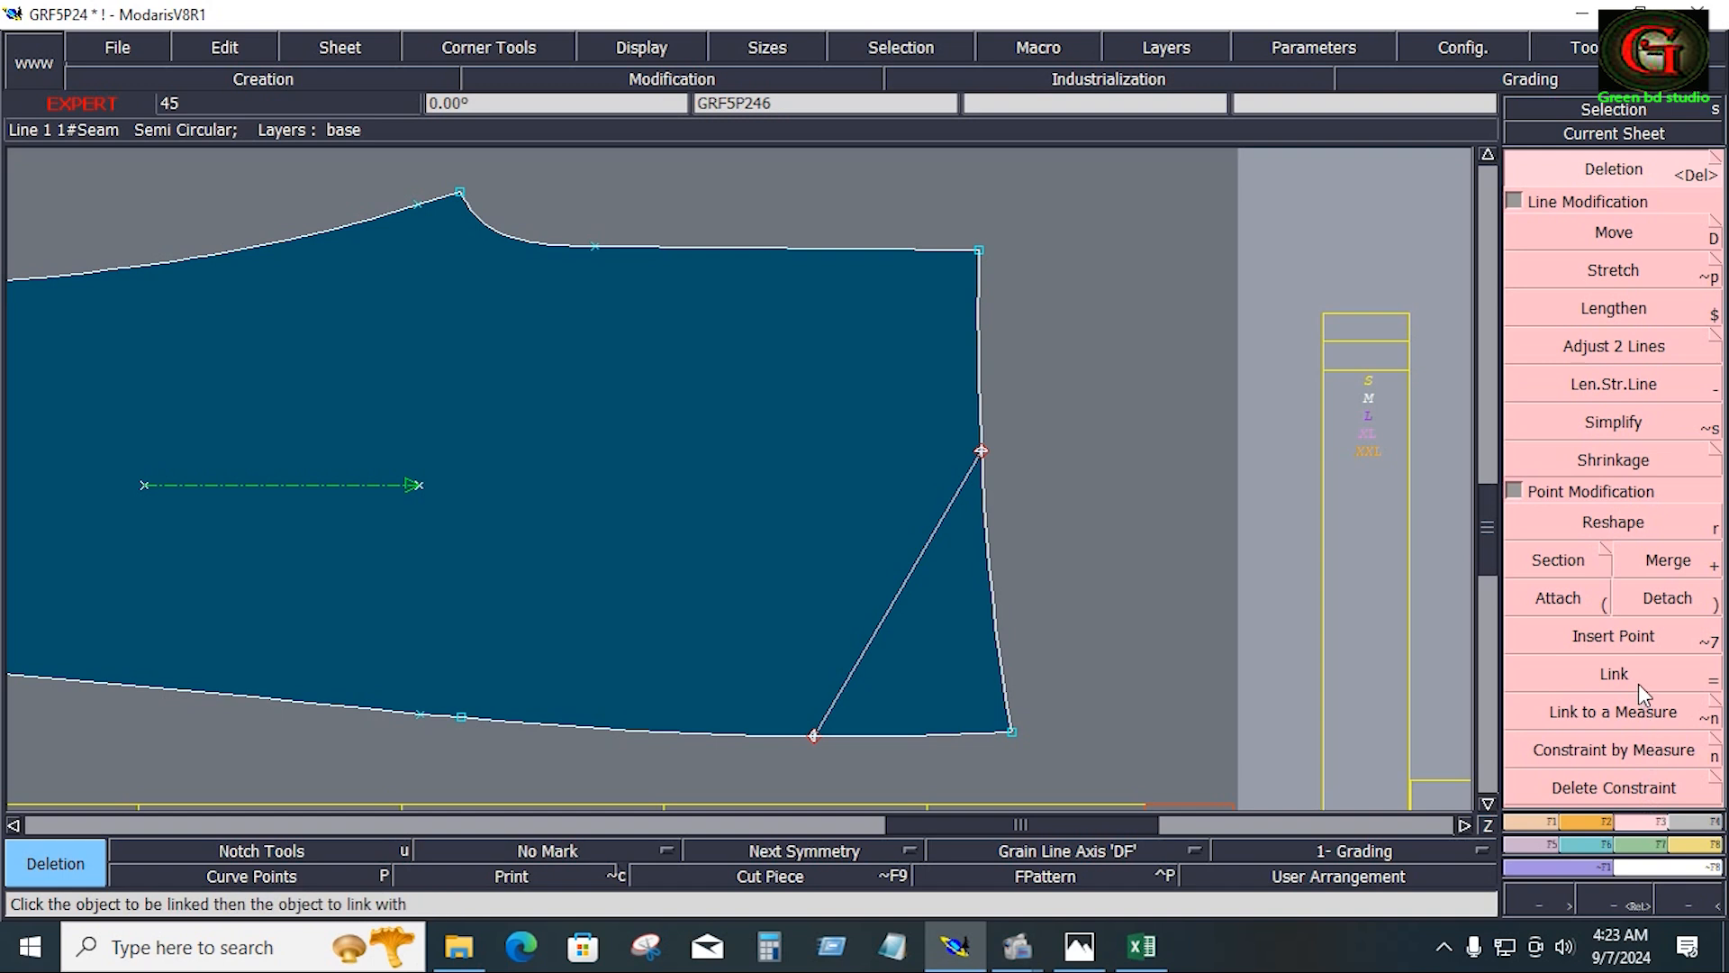
pyautogui.click(1625, 635)
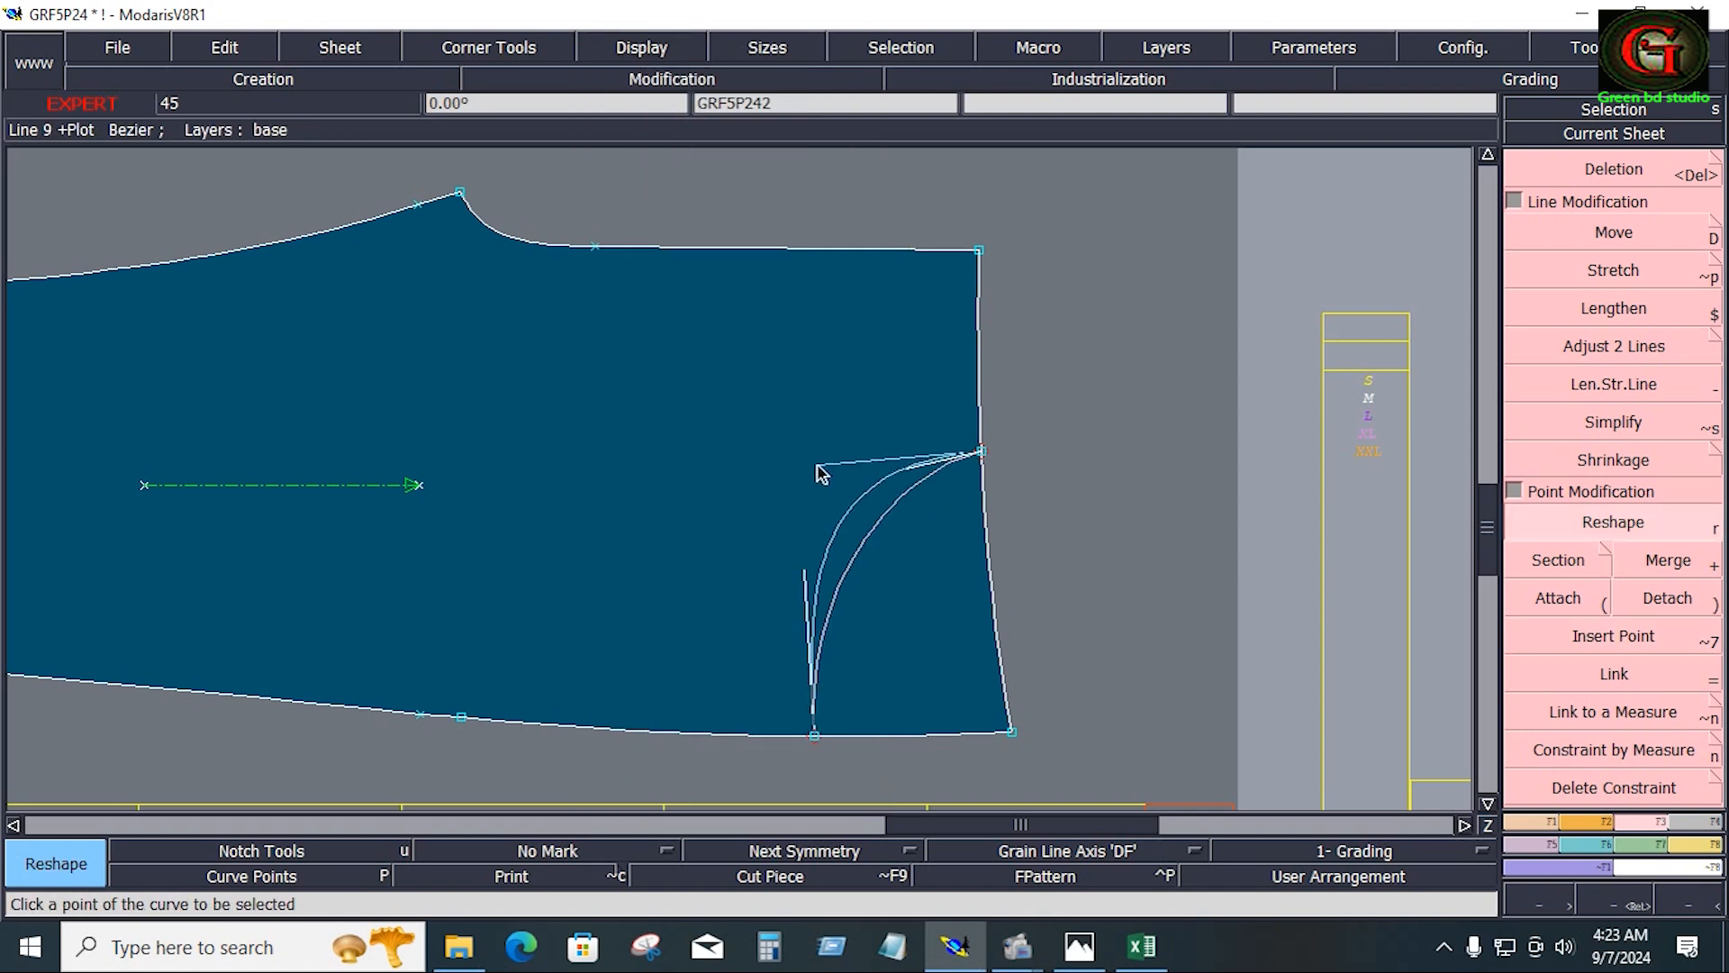
pyautogui.click(818, 465)
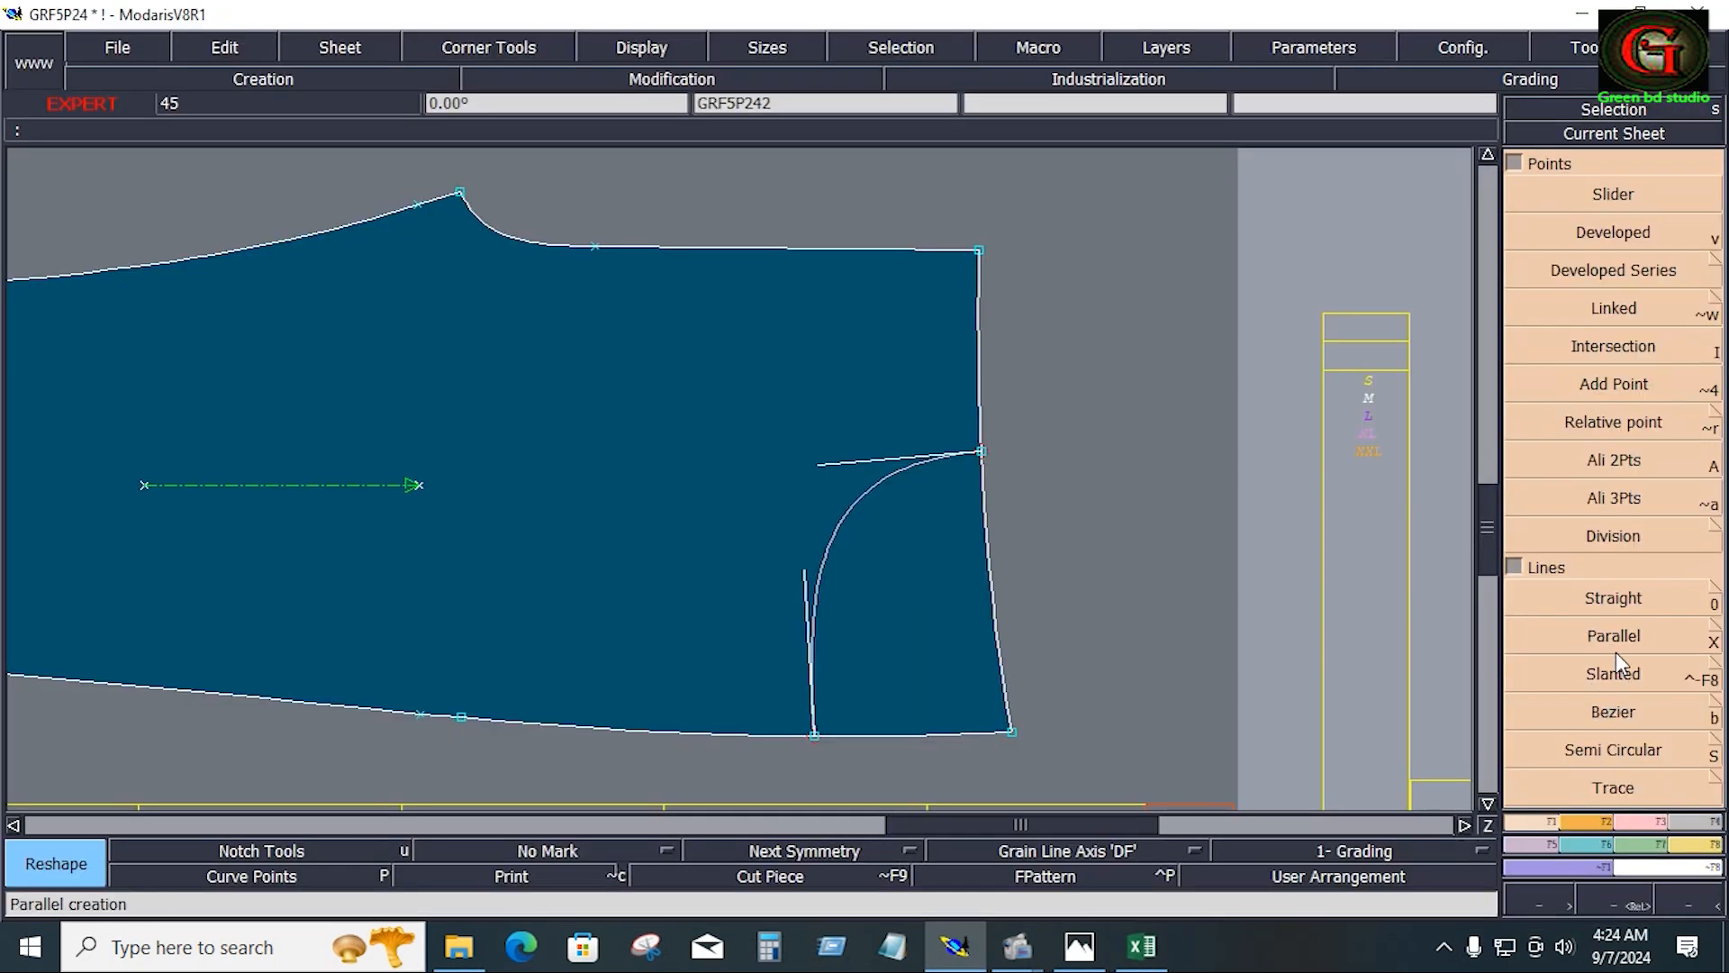
# Create a parallel line 1 inch inside the front piece's side seam and another parallel further in, crossing the pocket curve
pyautogui.click(965, 734)
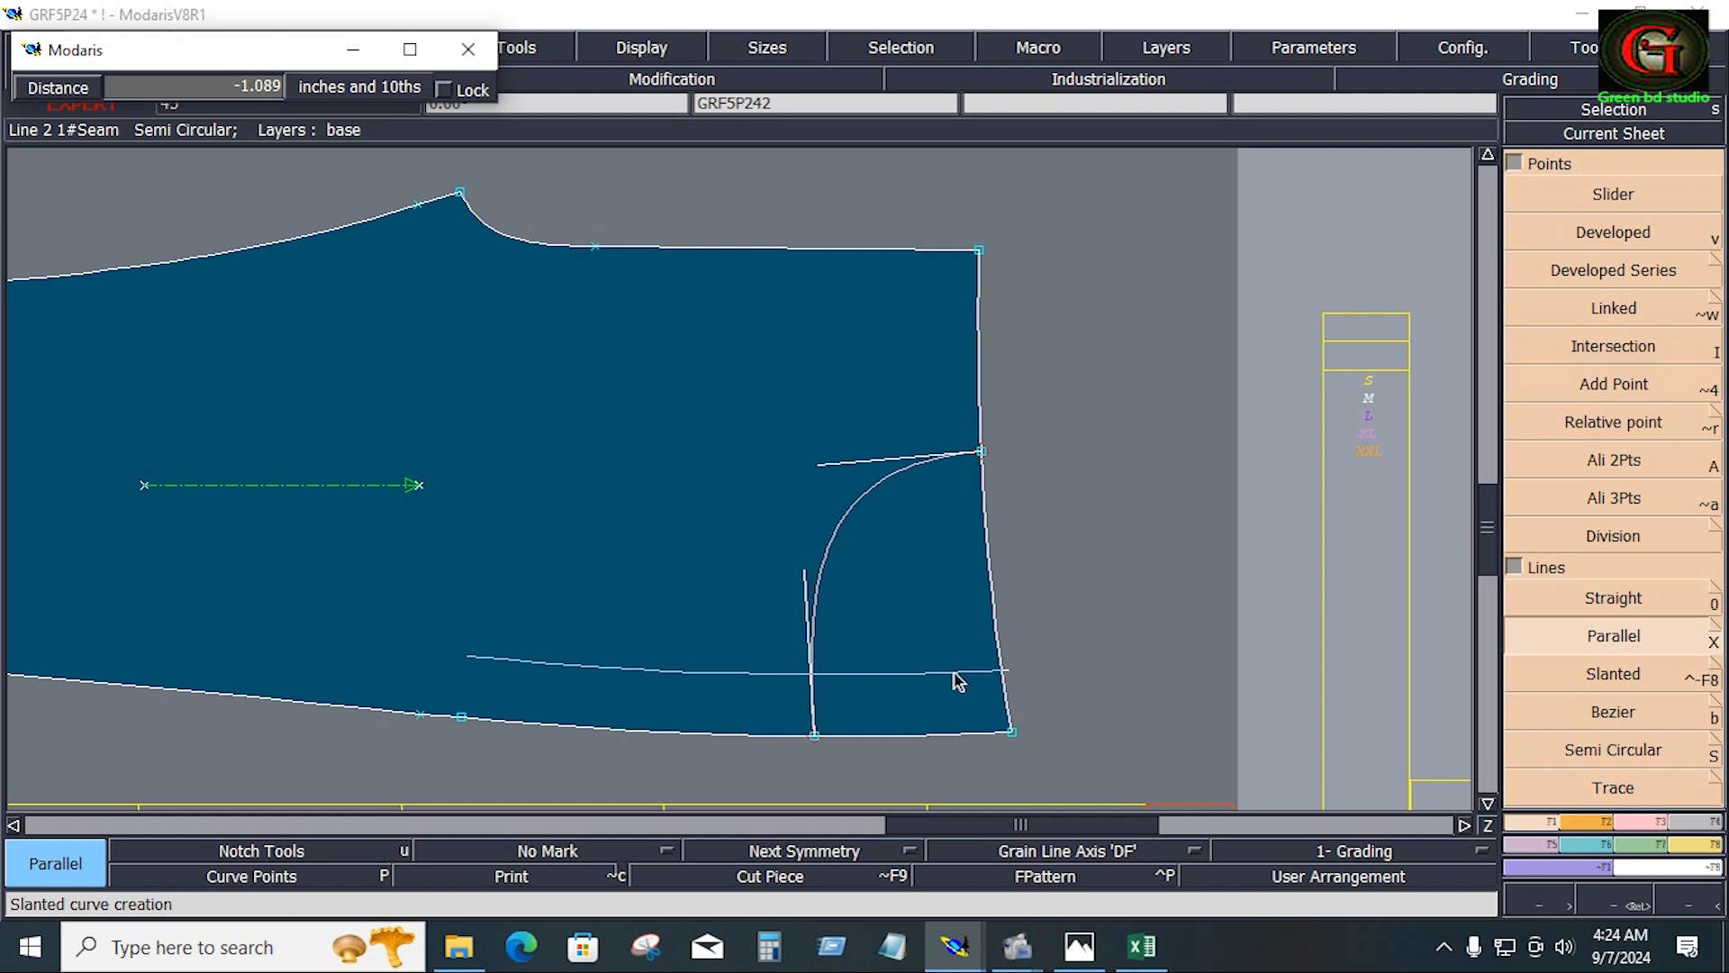
pyautogui.write('-1')
pyautogui.press('Return')
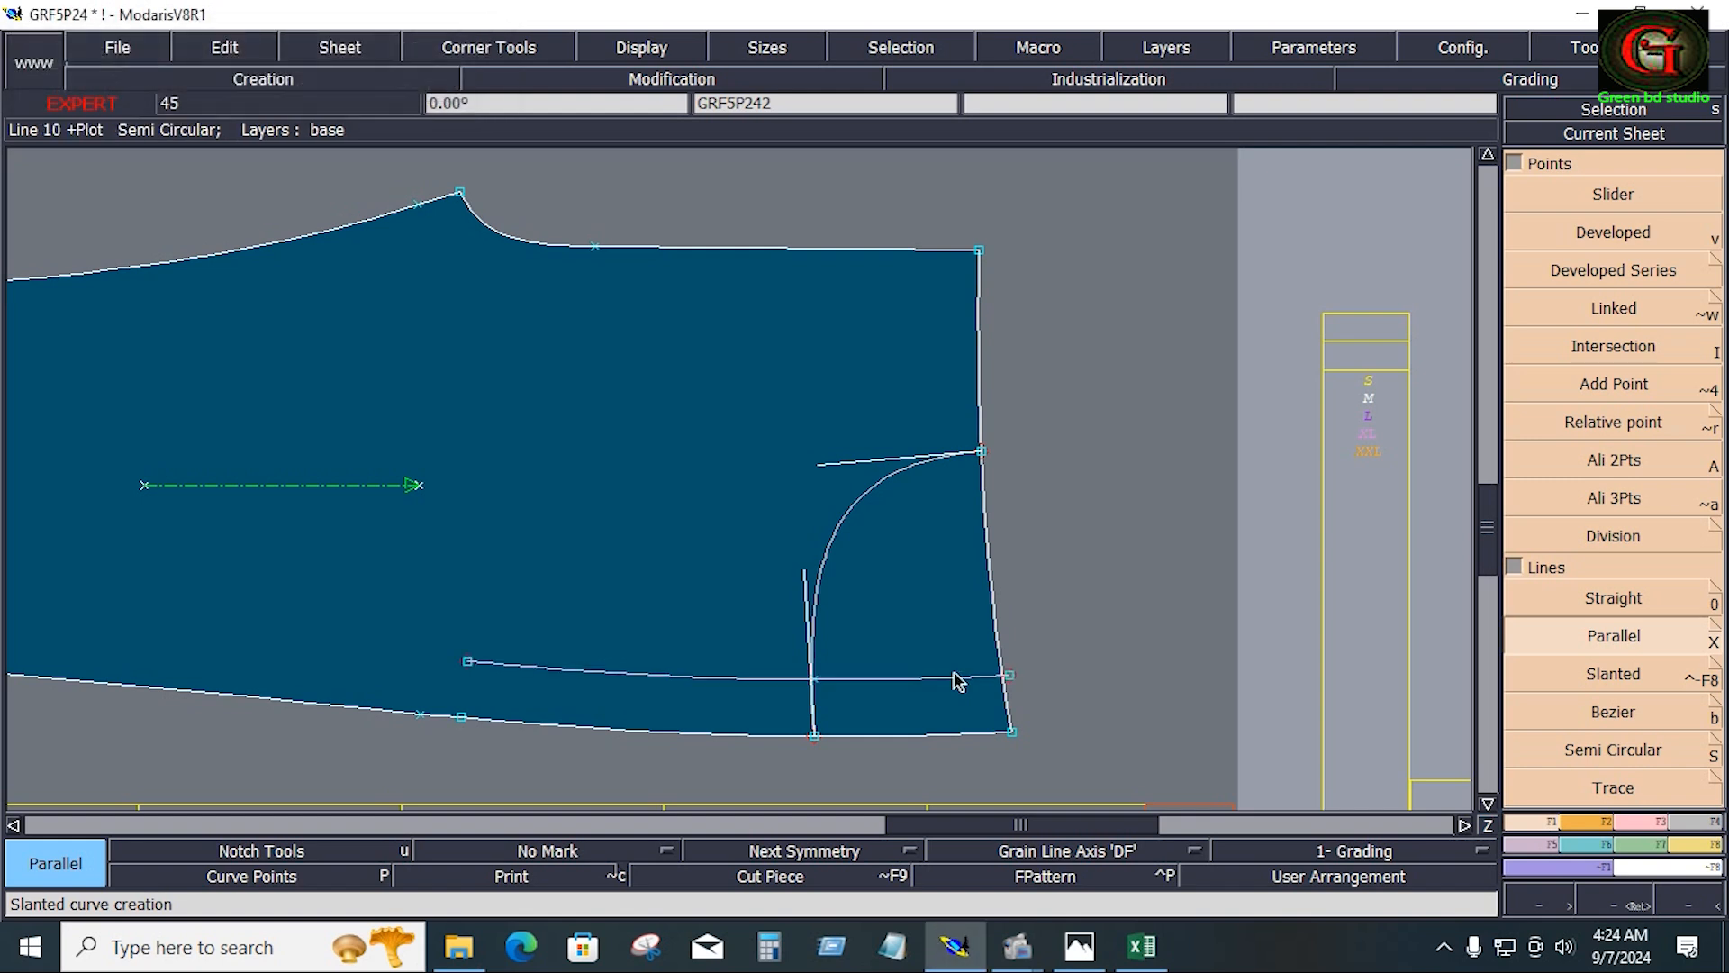
pyautogui.click(948, 680)
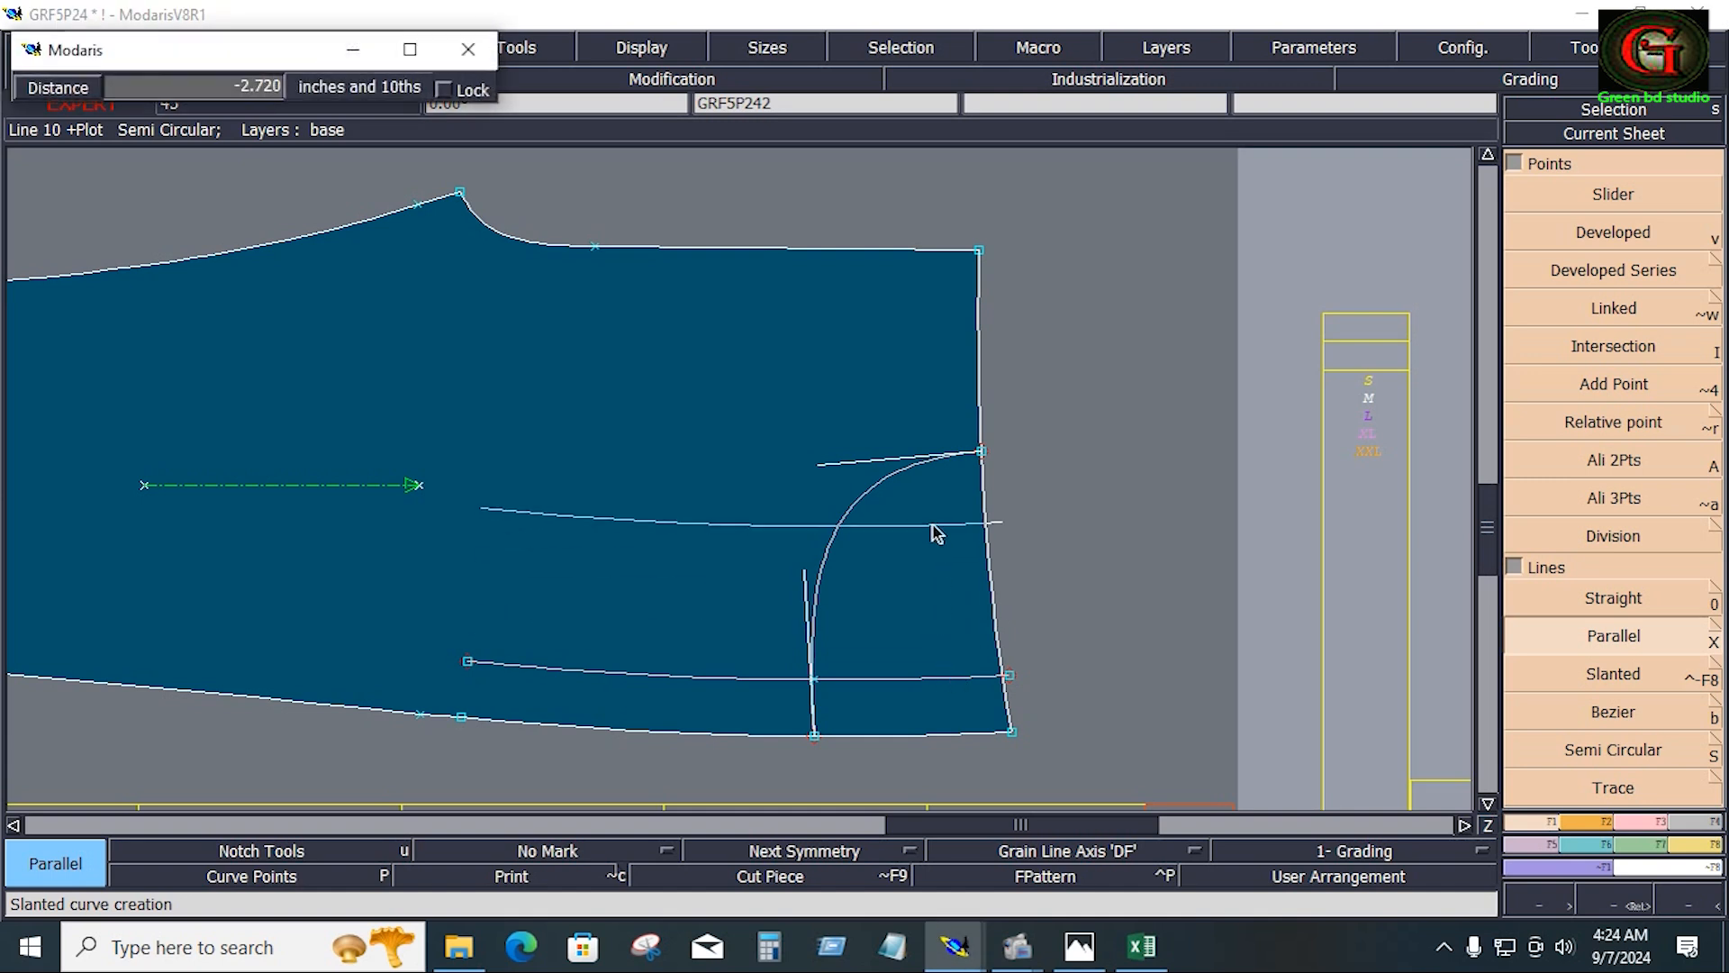
pyautogui.press('Down')
pyautogui.write('-')
pyautogui.press('Return')
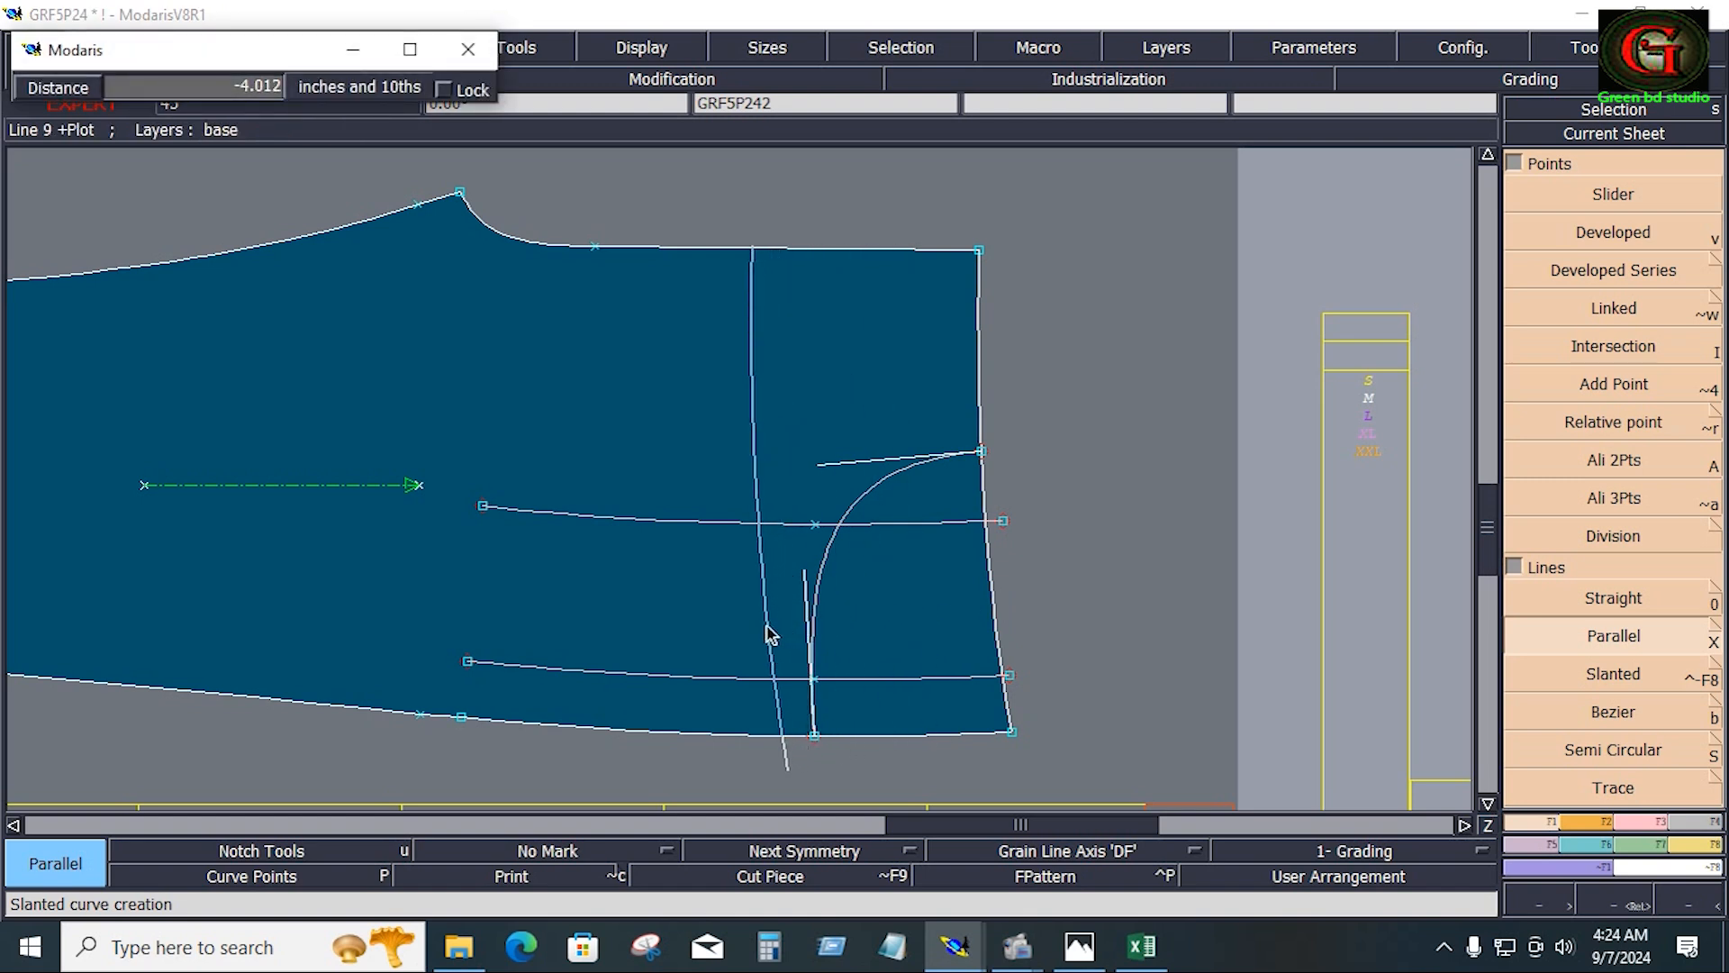
# Create two lines parallel to the waist edge below the pocket curve, the first about 4 inches from it, consulting the Excel trouser sketch between them
pyautogui.press('Escape')
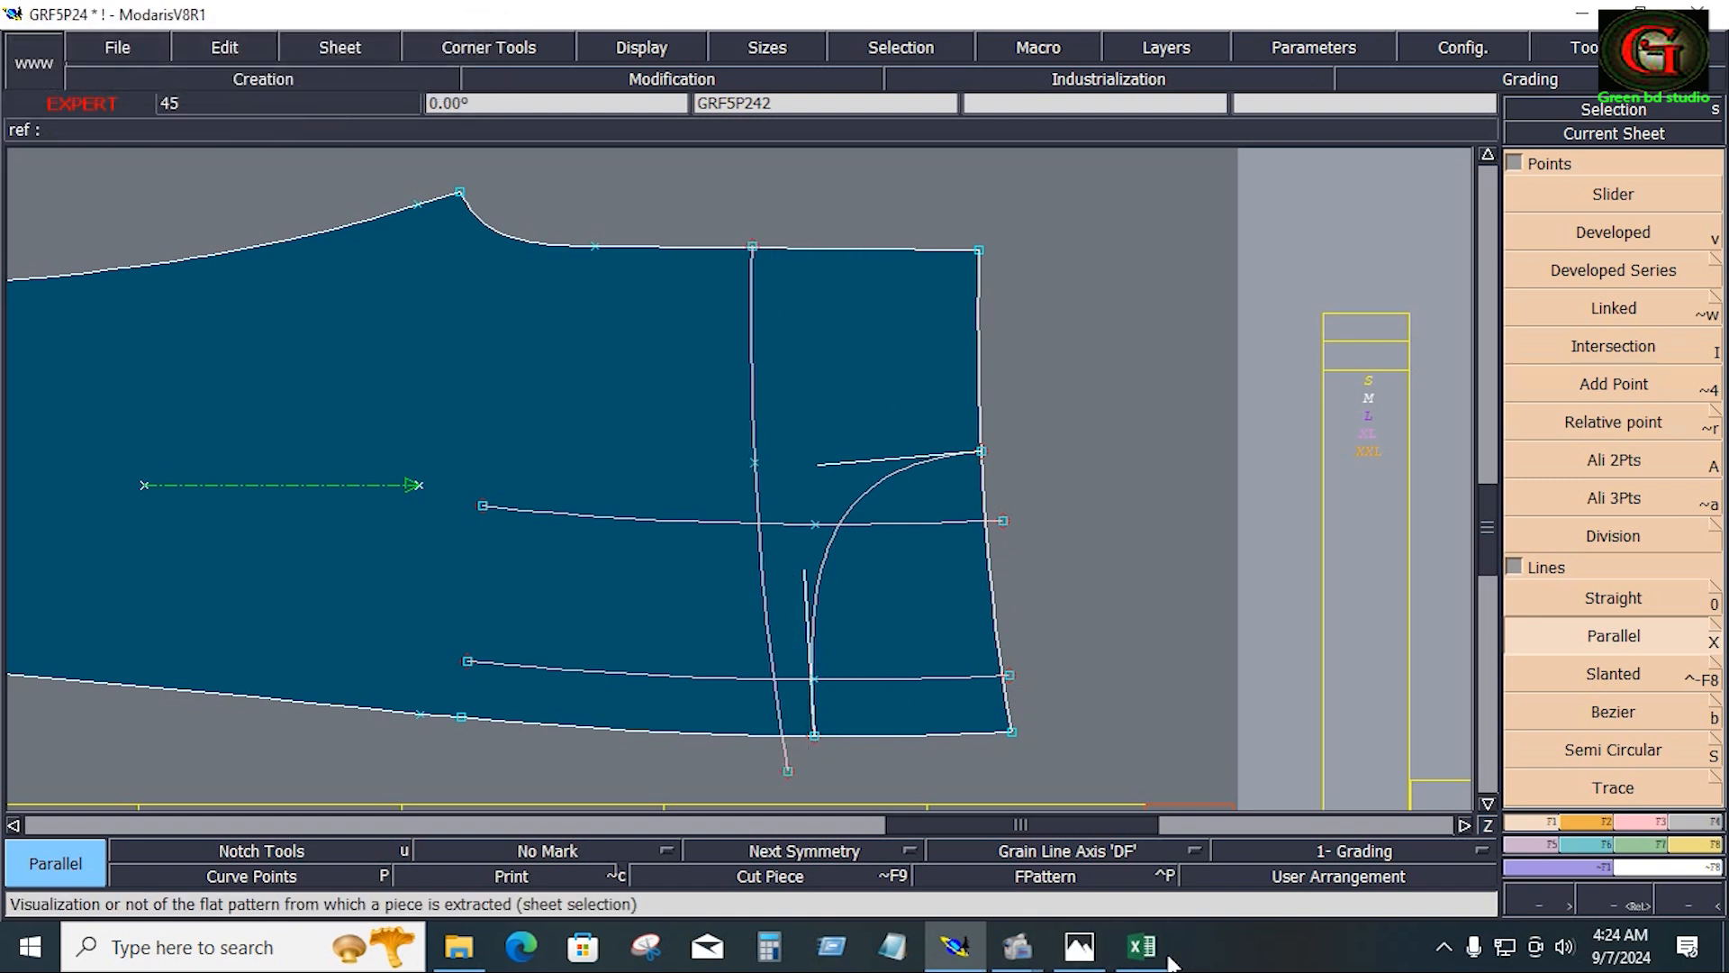
pyautogui.click(1142, 948)
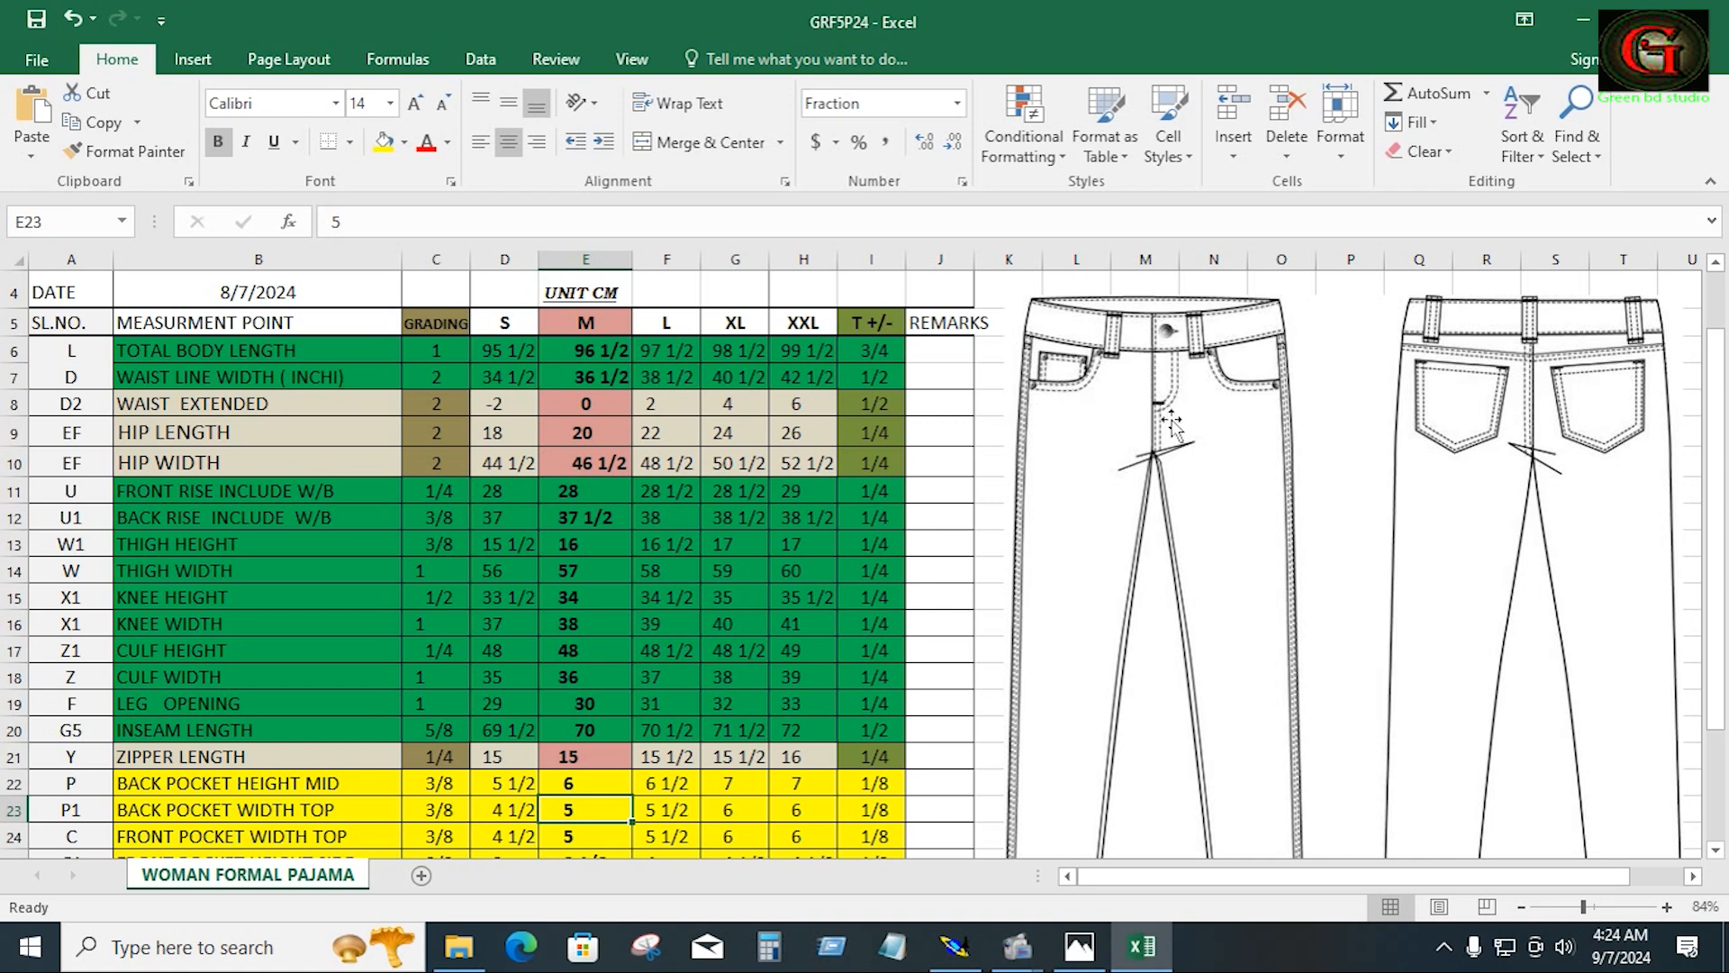
pyautogui.click(955, 946)
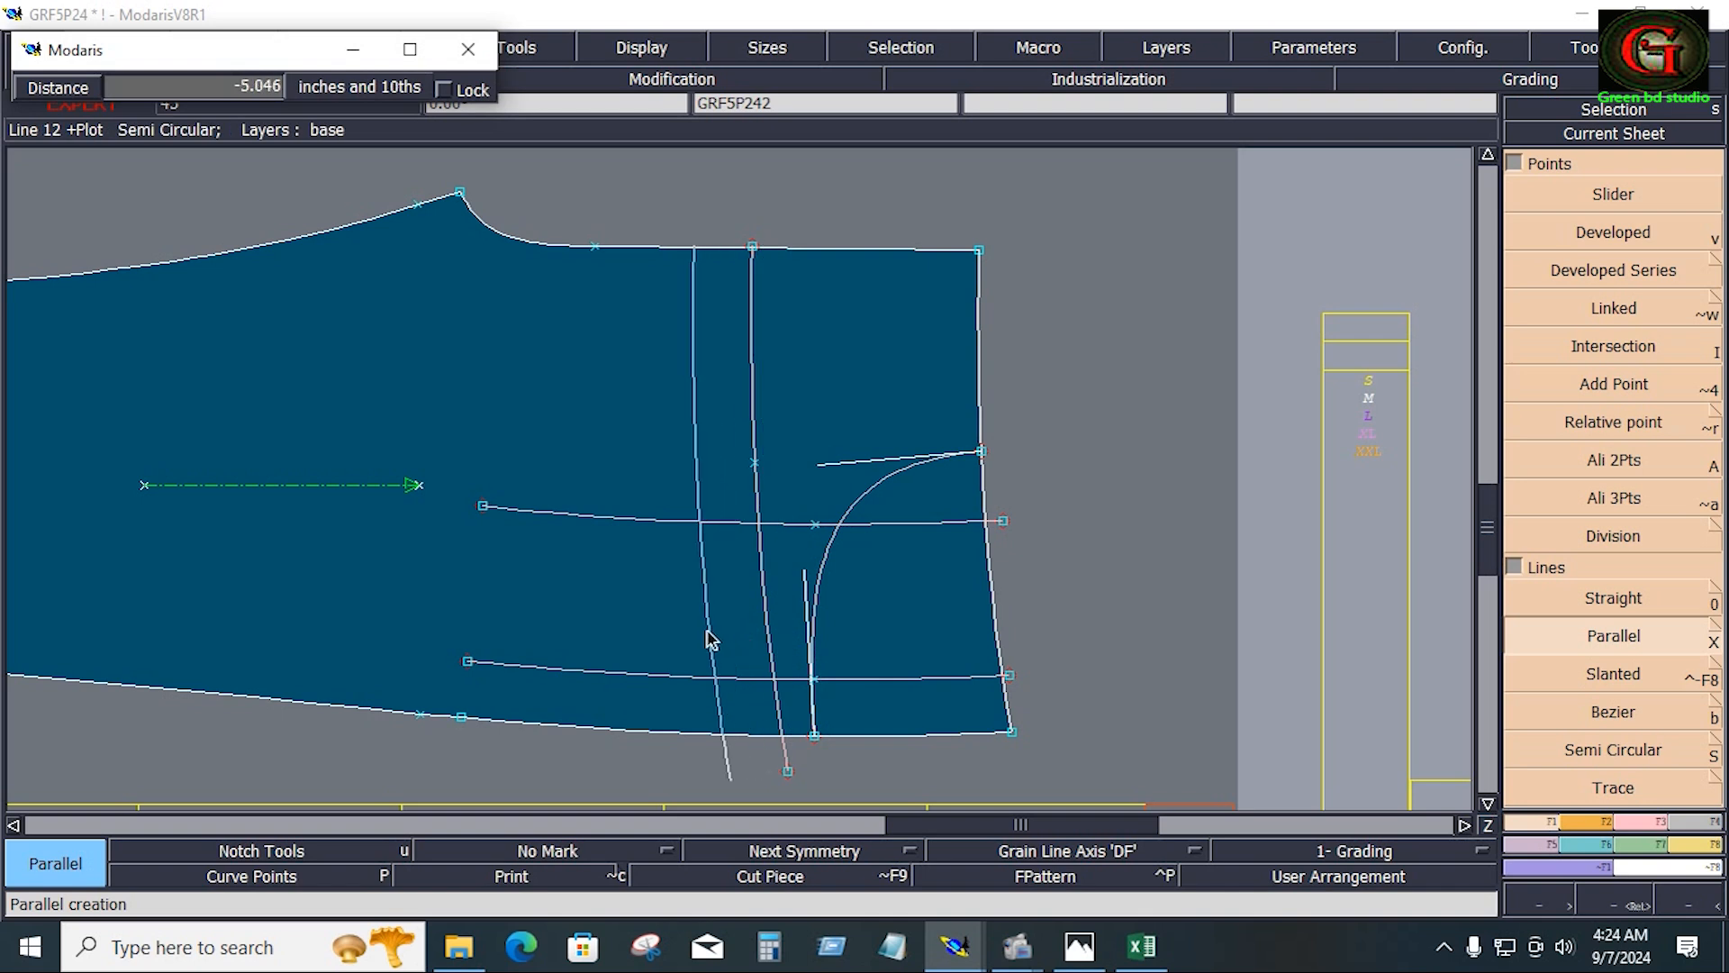
pyautogui.click(677, 634)
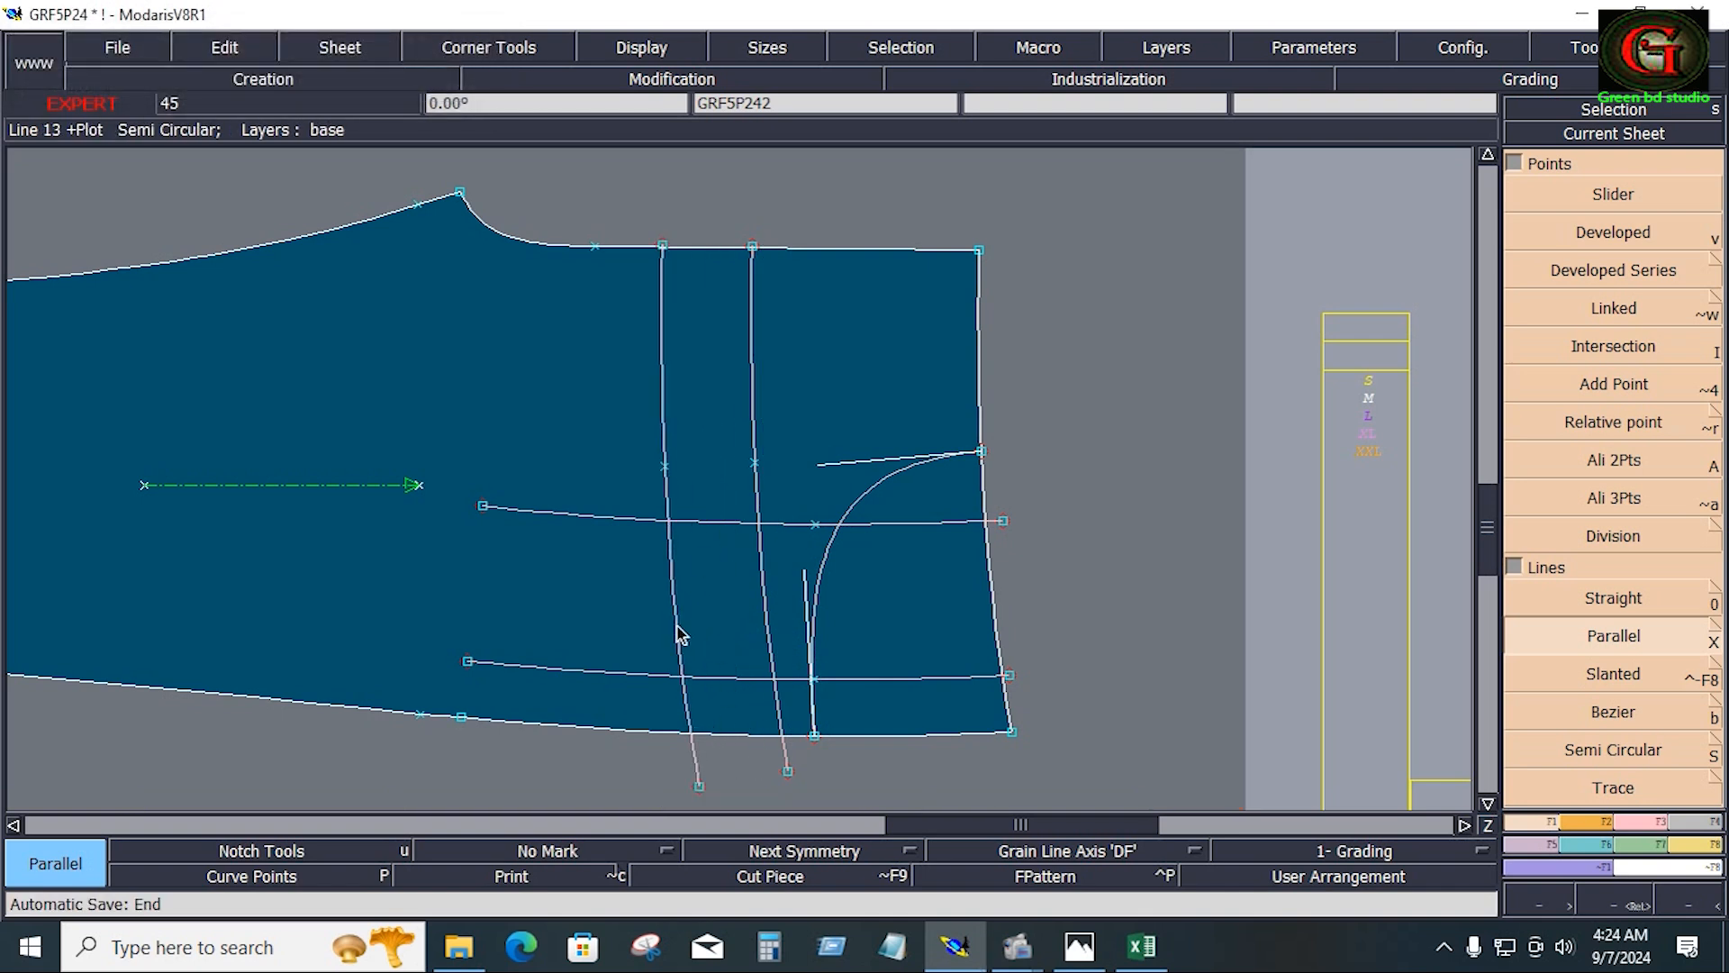
# Undo the two parallels below the pocket curve and create a new parallel line just inside the front piece's waist edge
pyautogui.hotkey('ctrl', 'z')
pyautogui.hotkey('ctrl', 'z')
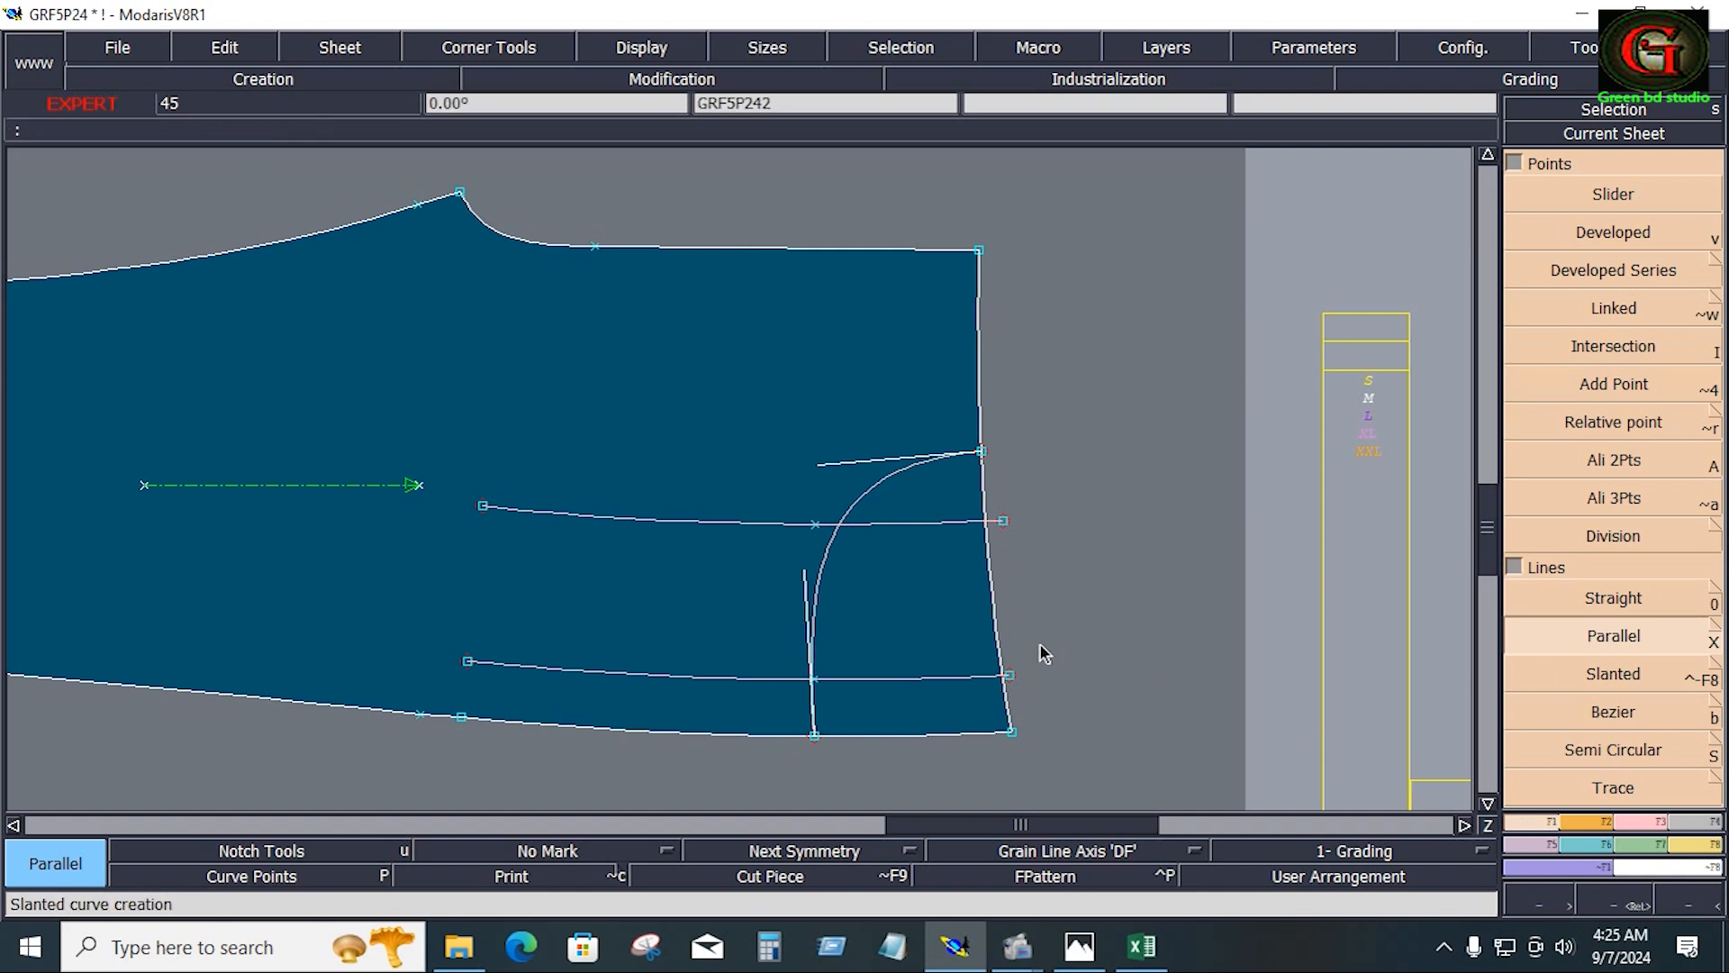
pyautogui.click(996, 642)
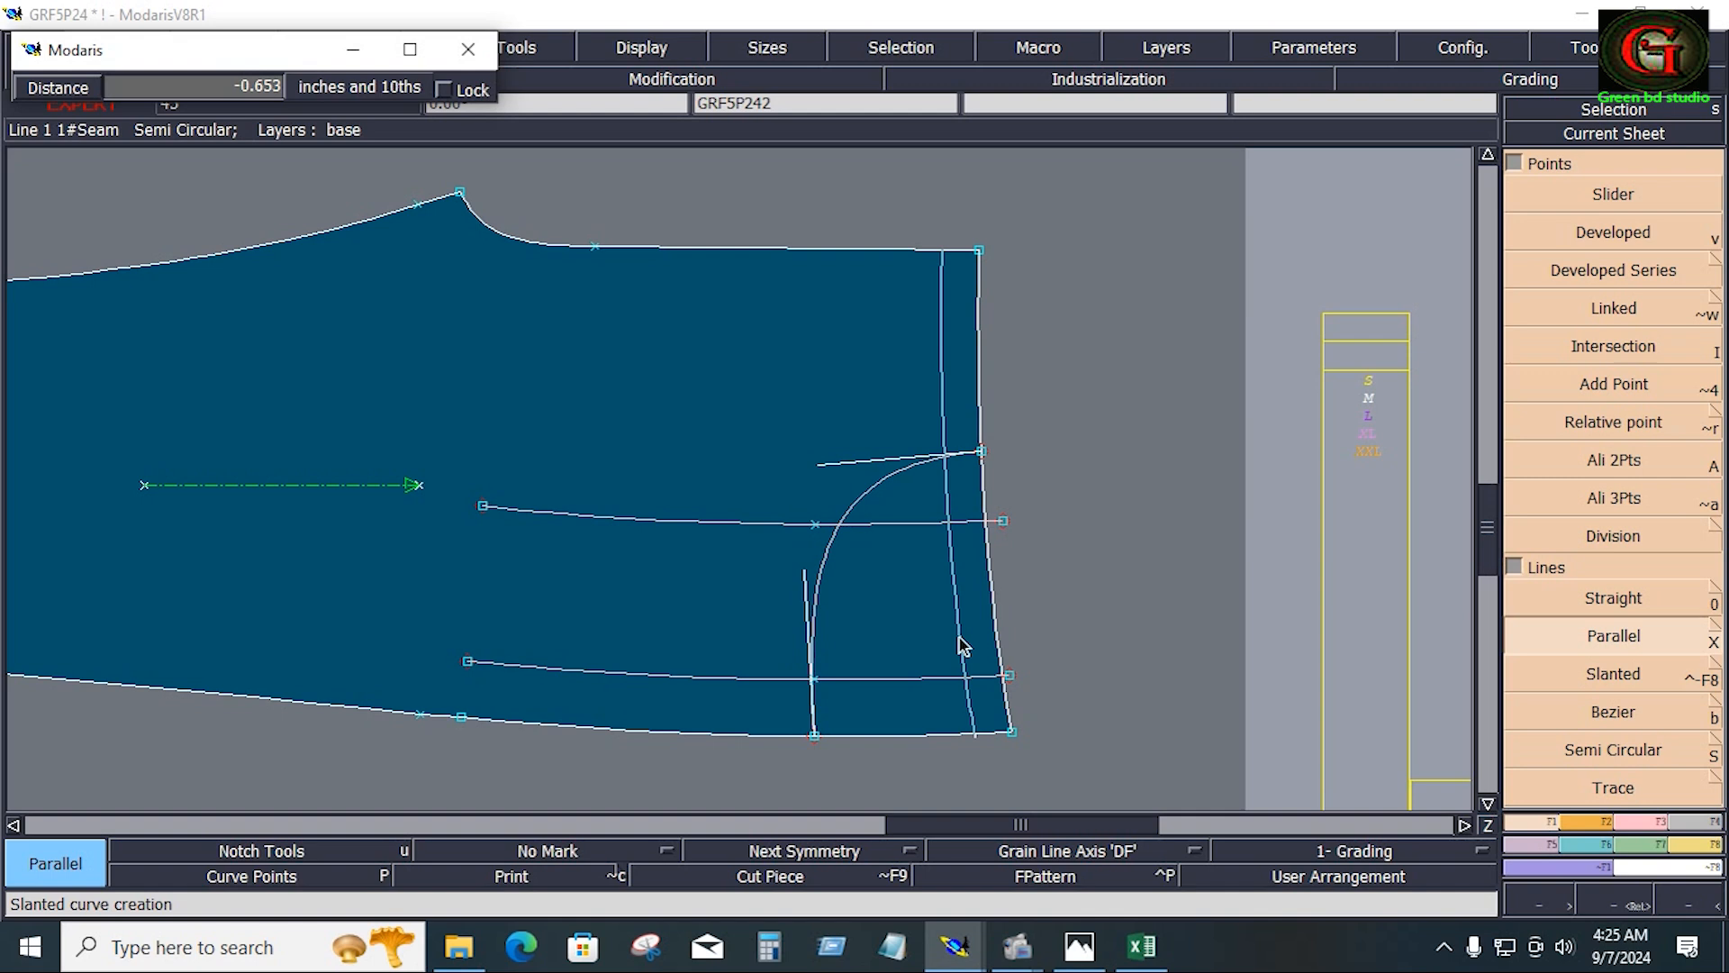
pyautogui.write('-')
pyautogui.press('Return')
# Adjust the new waist parallel and the two side-seam parallels to each other so they meet at two corners inside the waist edge
pyautogui.press('F3')
pyautogui.click(1587, 348)
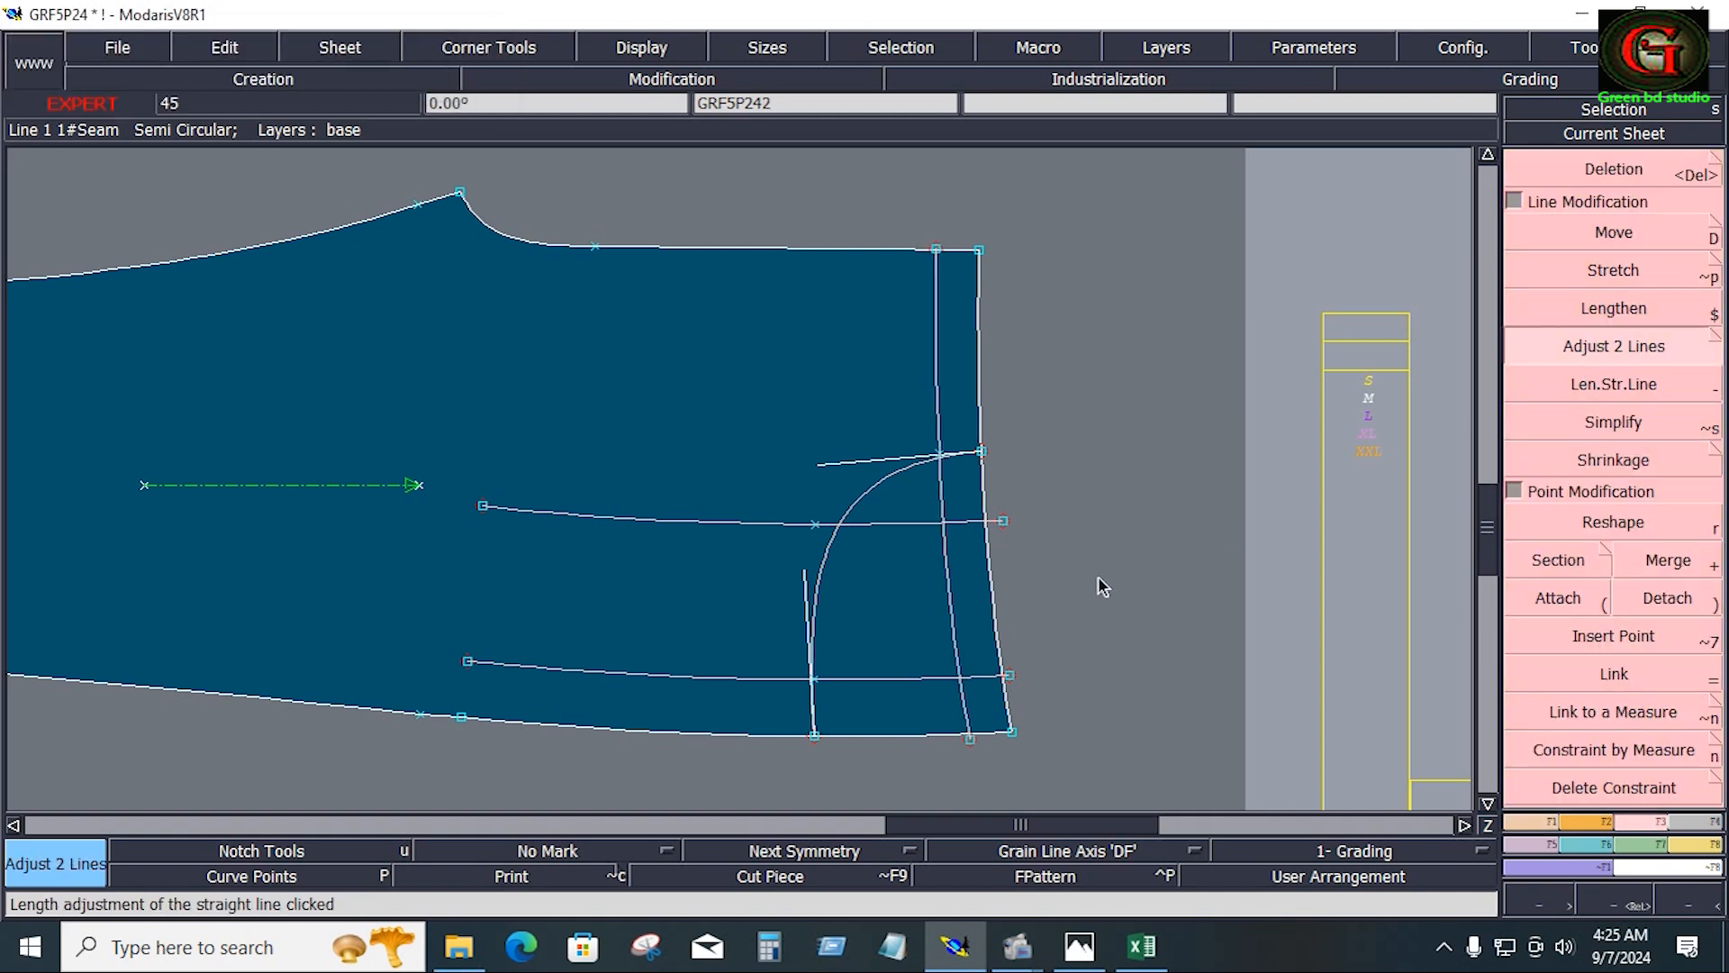
pyautogui.click(949, 601)
pyautogui.click(941, 678)
pyautogui.click(923, 525)
pyautogui.click(944, 560)
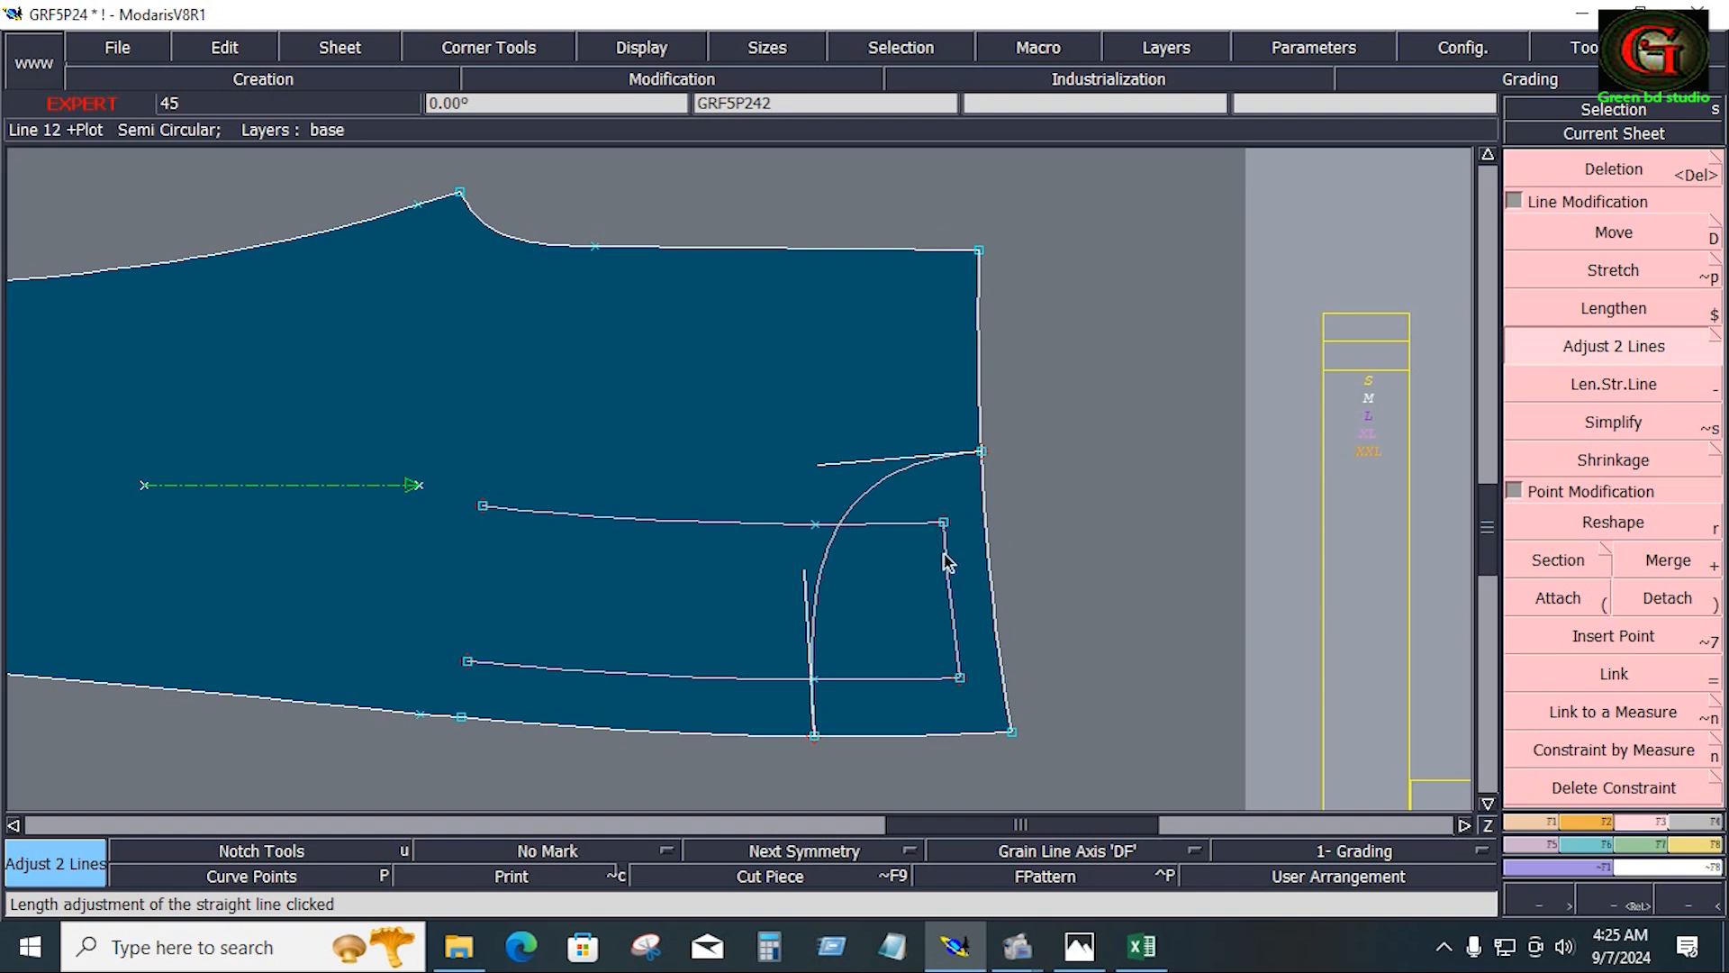
# Delete the intermediate points on the two long pocket lines and align their far ends horizontally with the waist-side corners using Ali 2Pts
pyautogui.press('Delete')
pyautogui.click(309, 878)
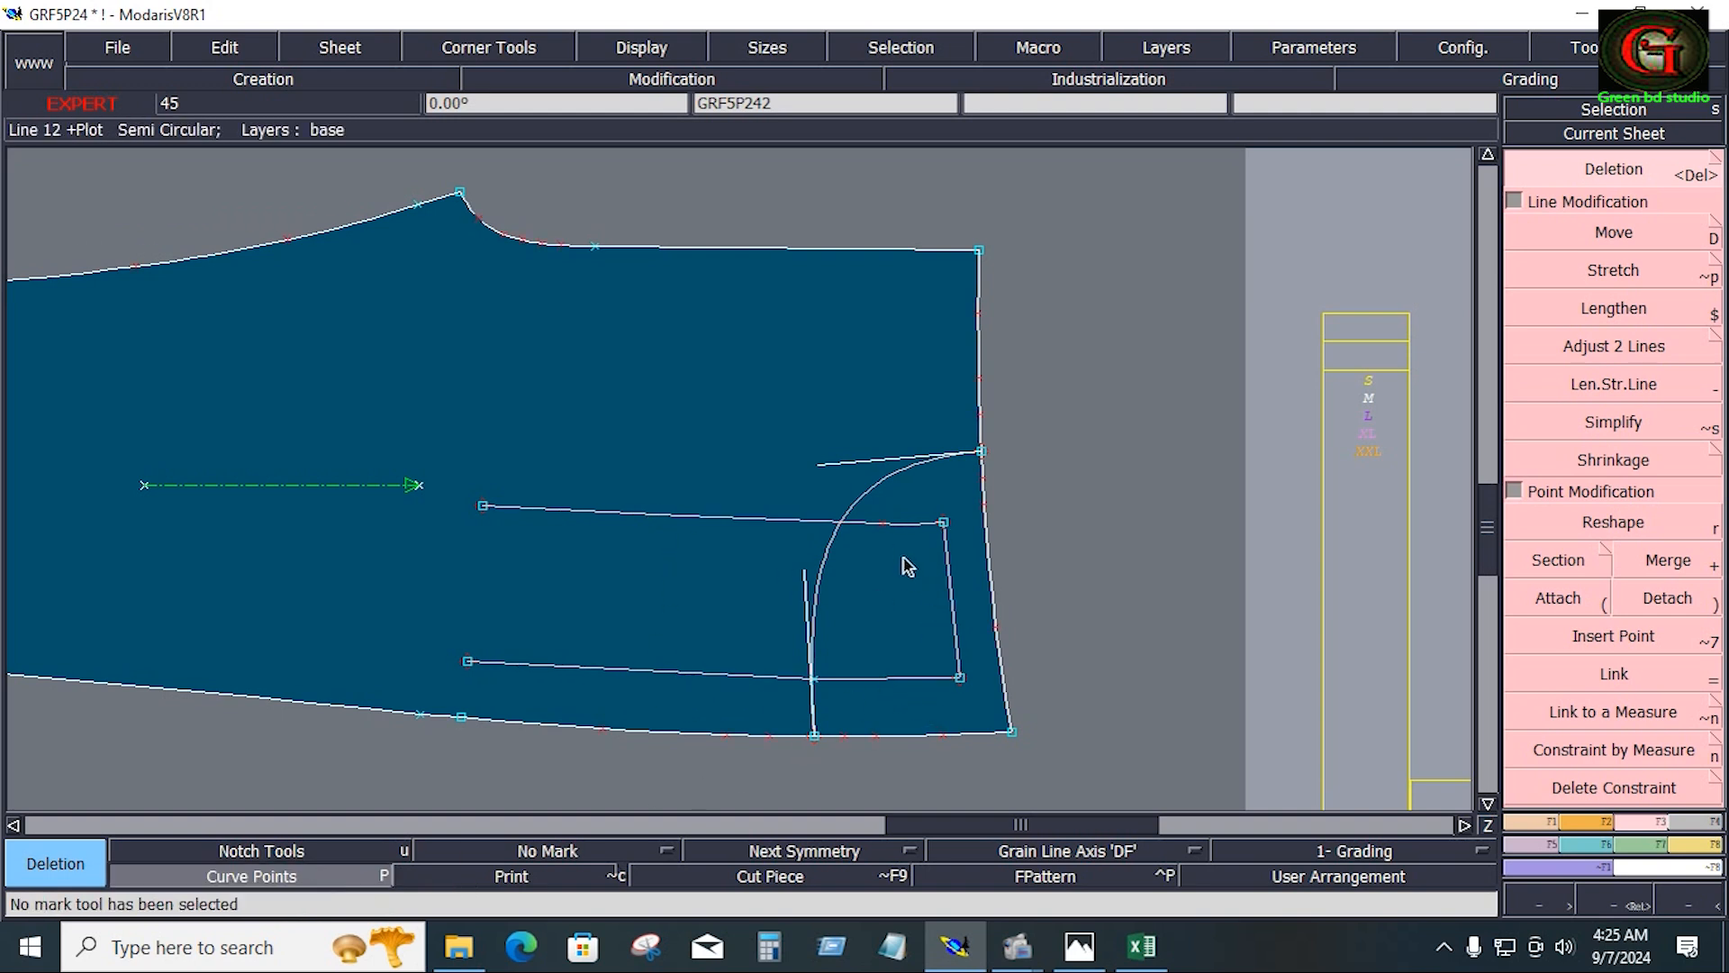
pyautogui.click(1535, 821)
pyautogui.click(1617, 545)
pyautogui.click(1603, 458)
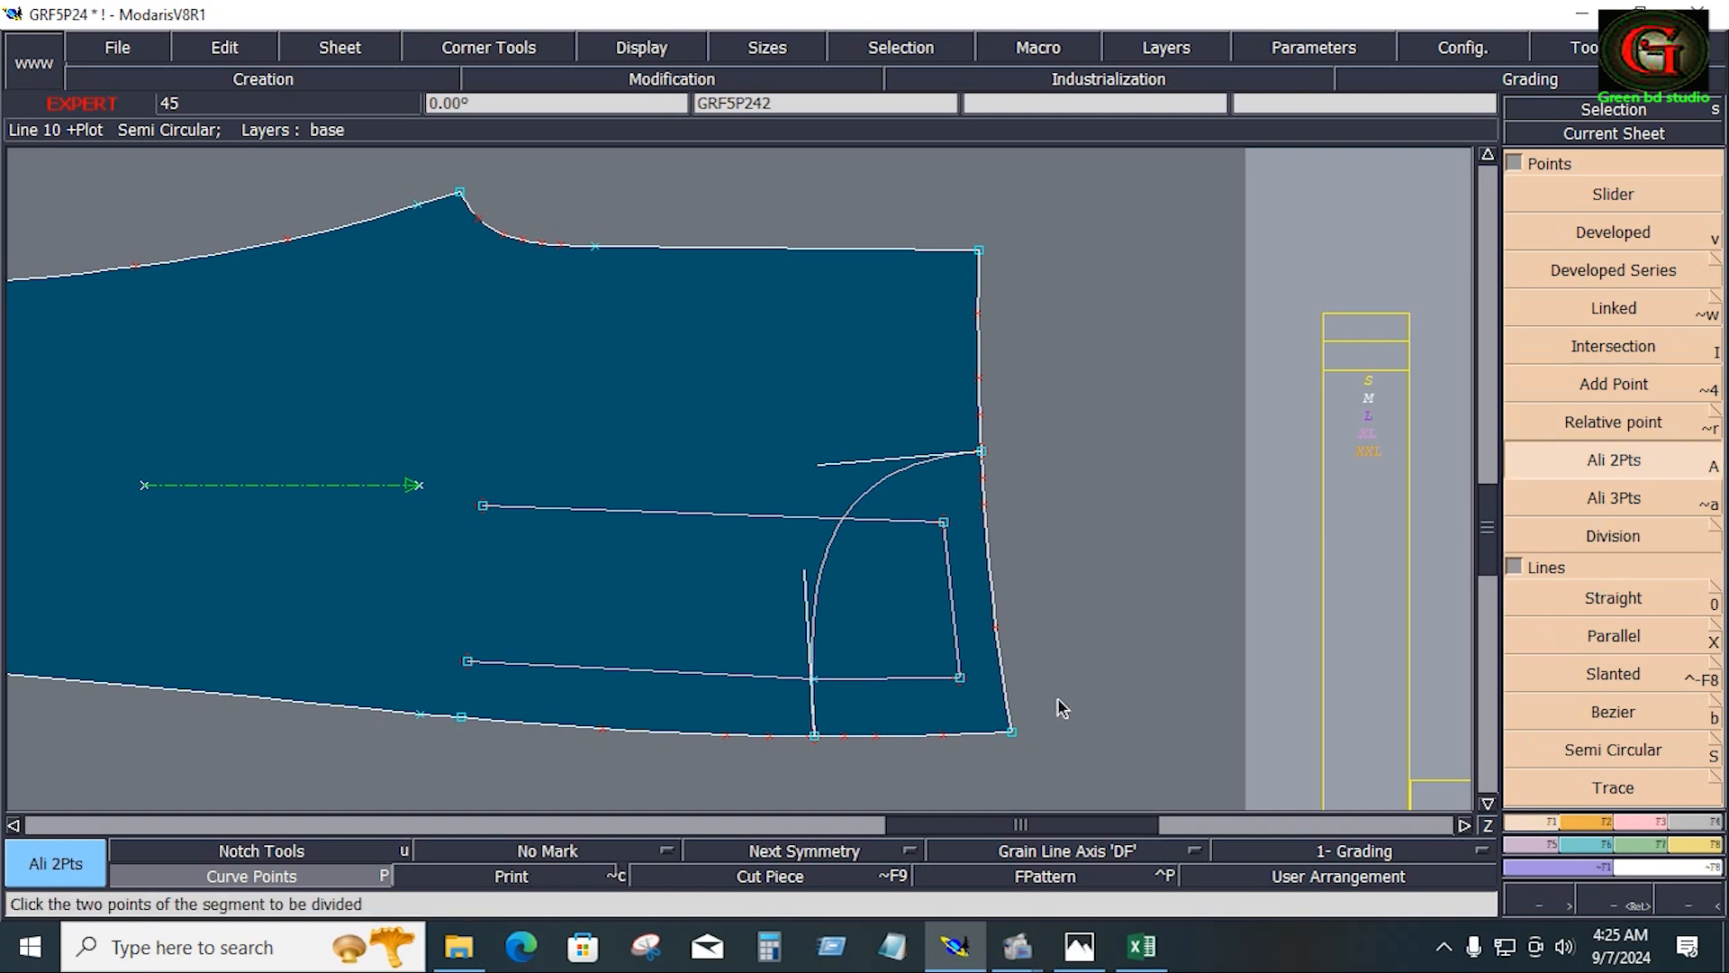
pyautogui.click(960, 677)
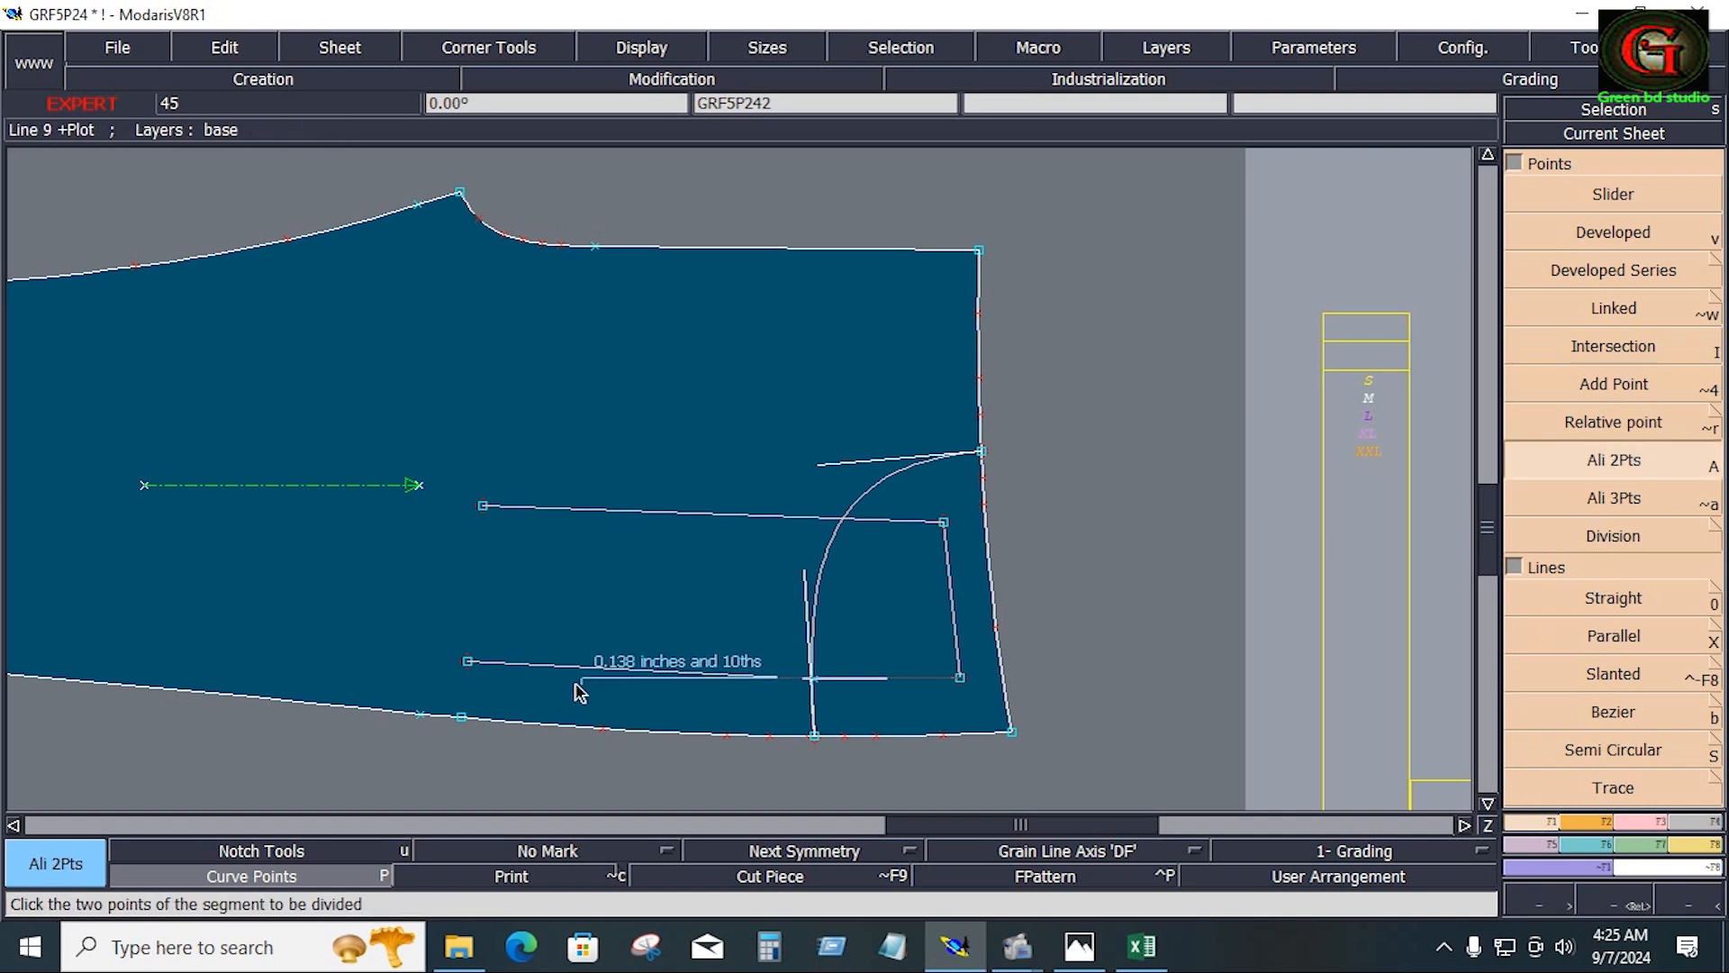
pyautogui.click(468, 661)
pyautogui.click(944, 522)
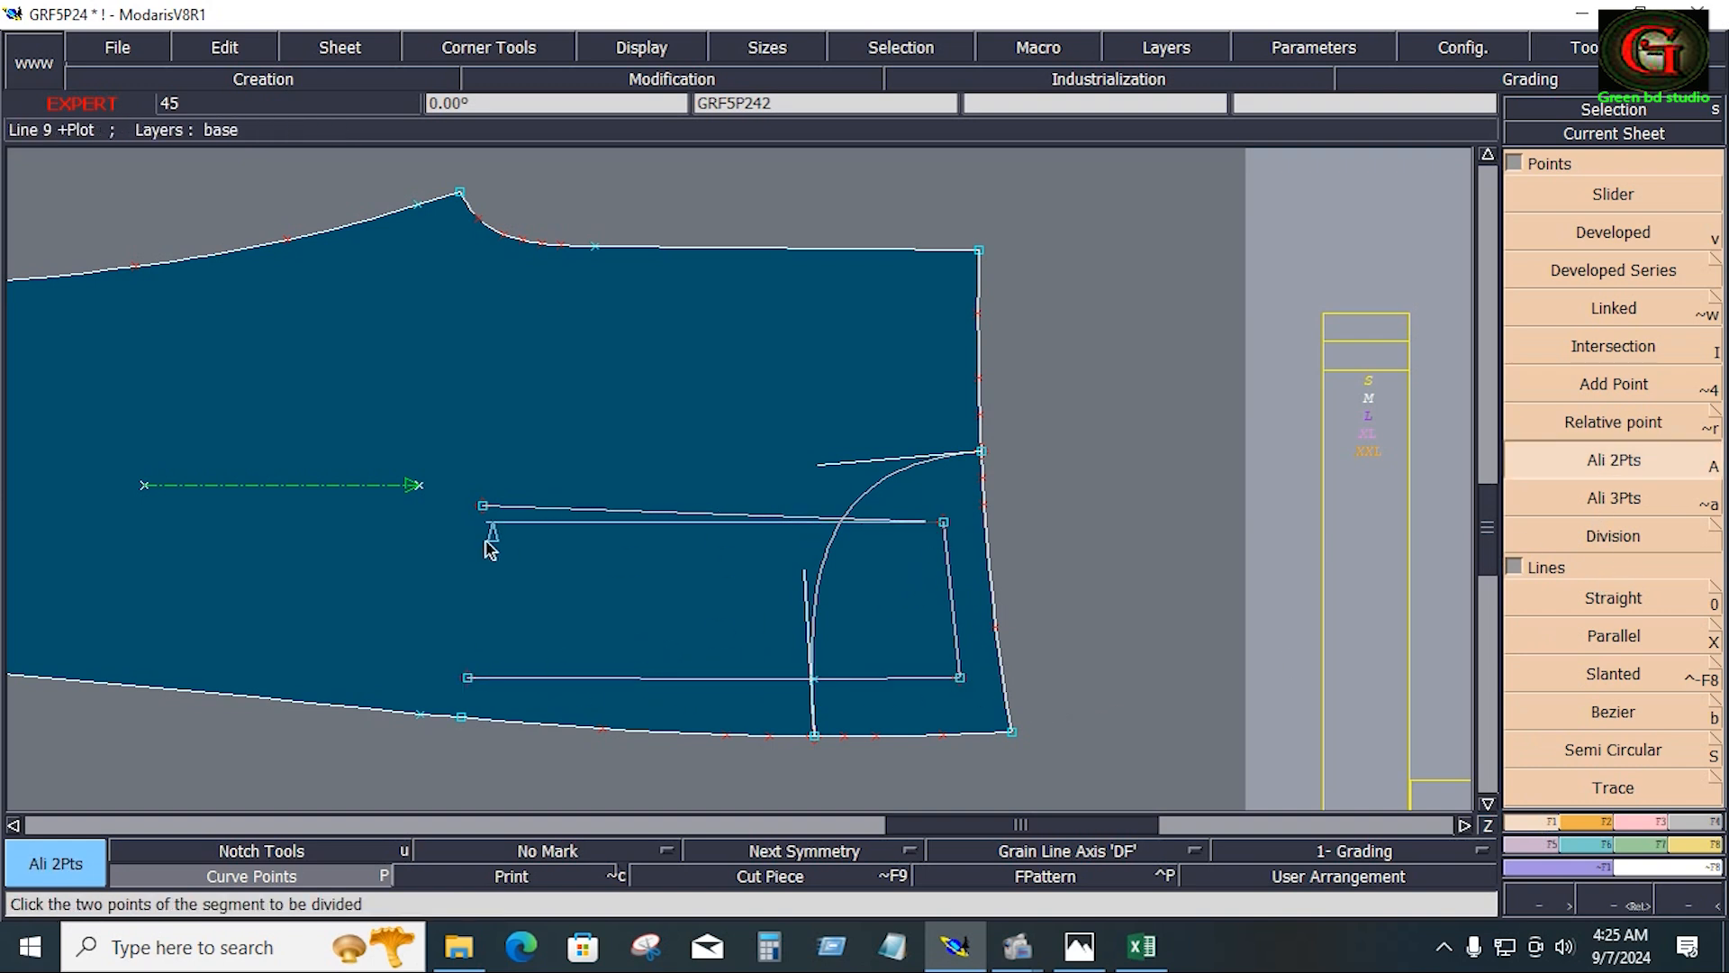
pyautogui.click(483, 505)
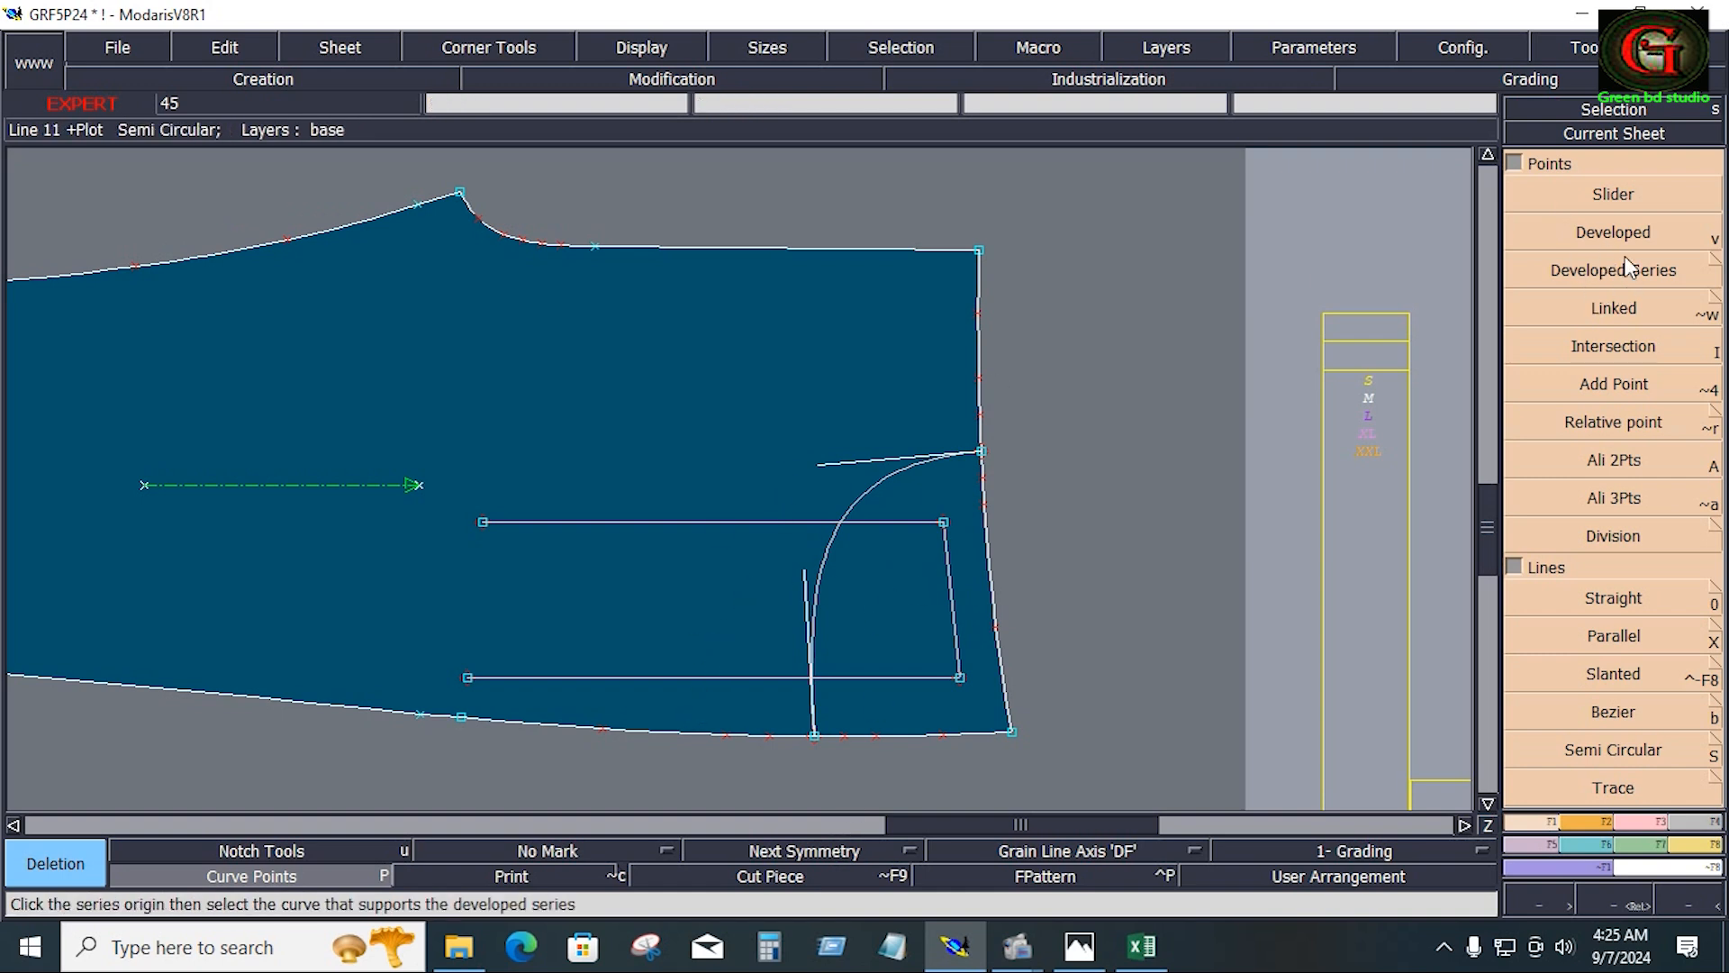
# Place developed points beyond the pocket opening's ends, one along the side seam and one 1 inch along the waist edge
pyautogui.click(1617, 235)
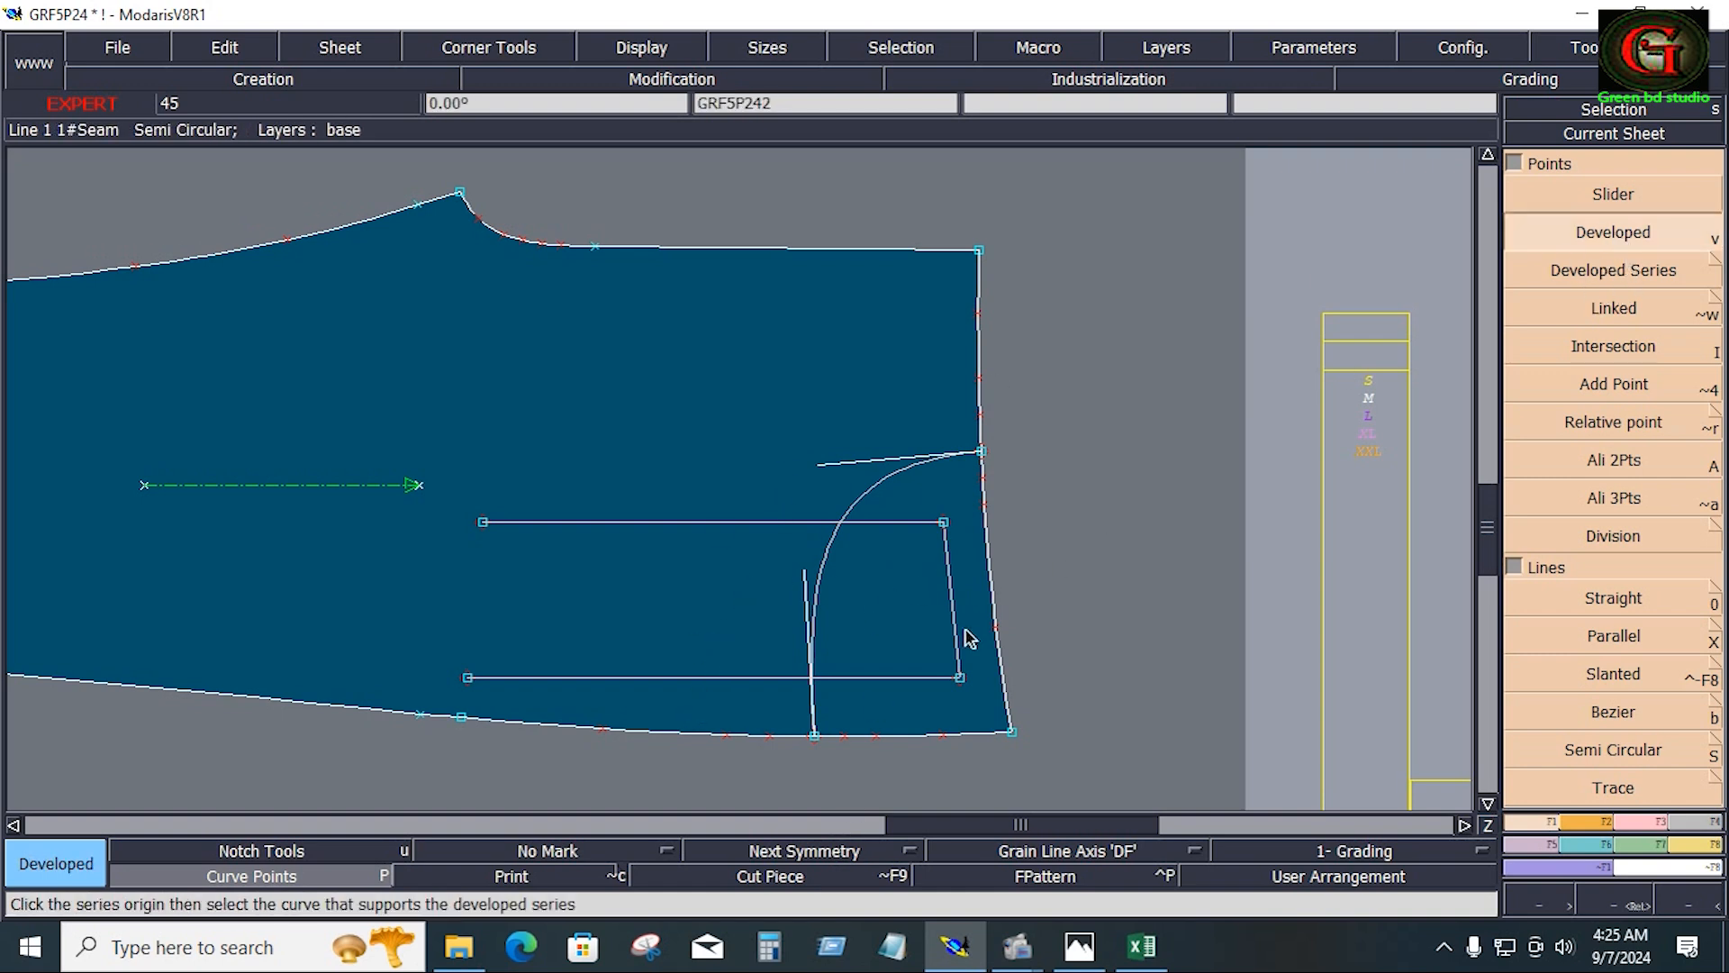
pyautogui.click(814, 737)
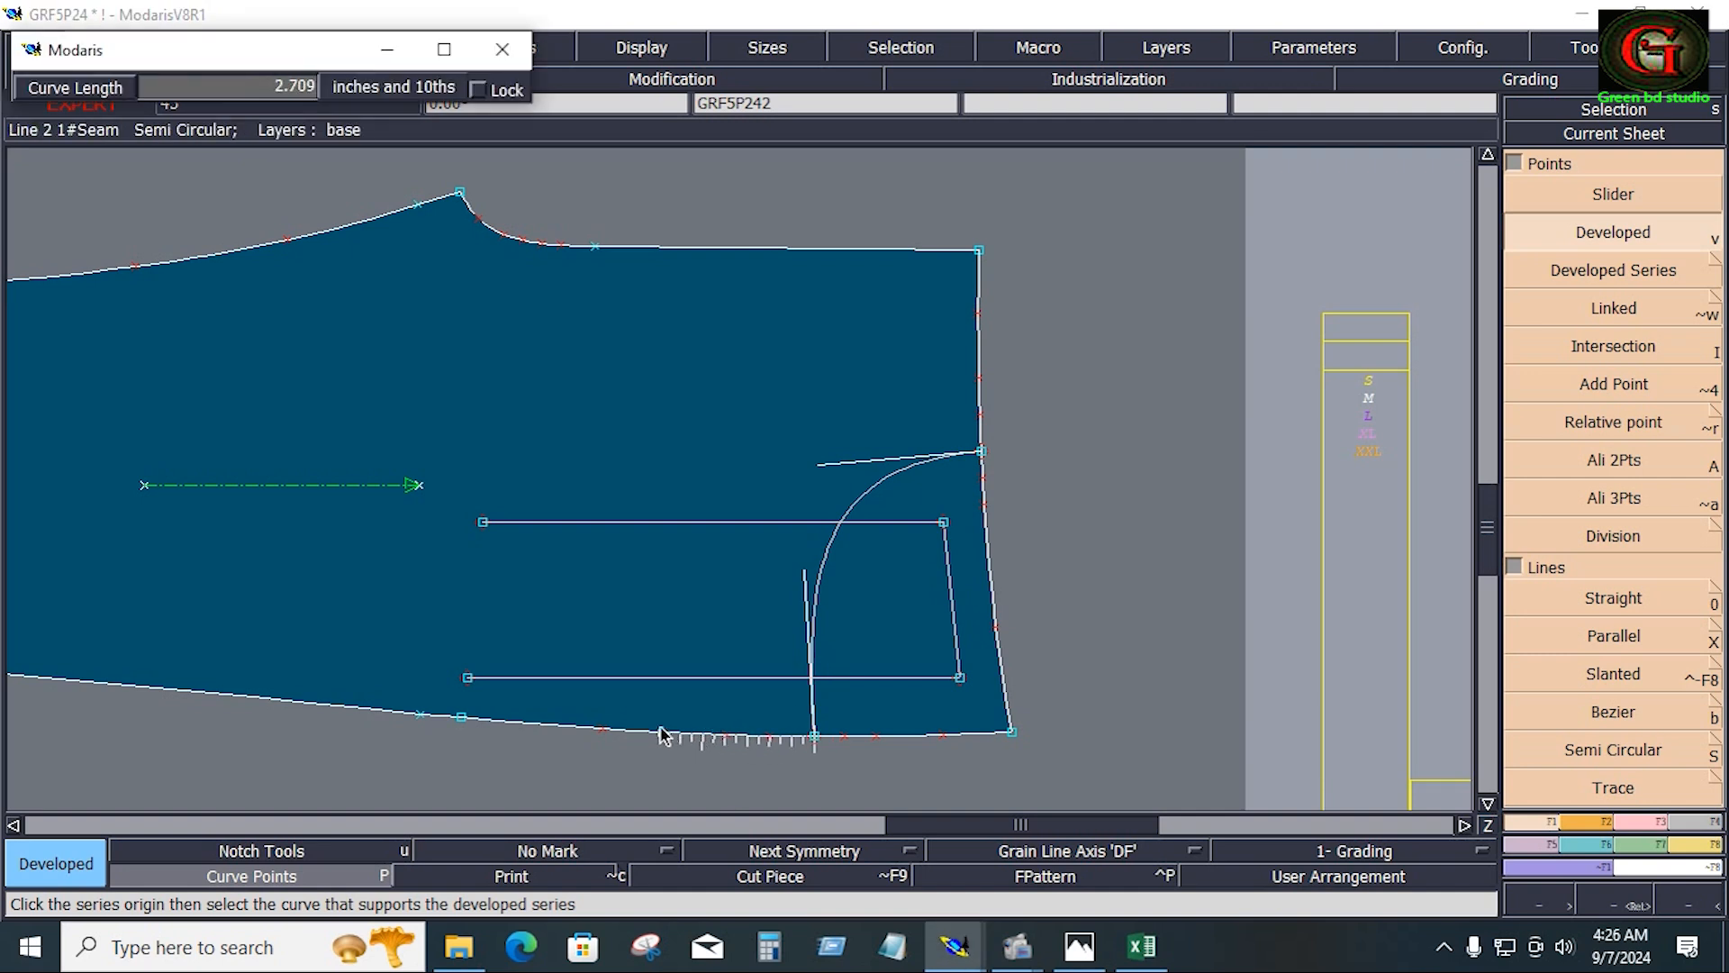
pyautogui.write('224')
pyautogui.press('Down')
pyautogui.write('-')
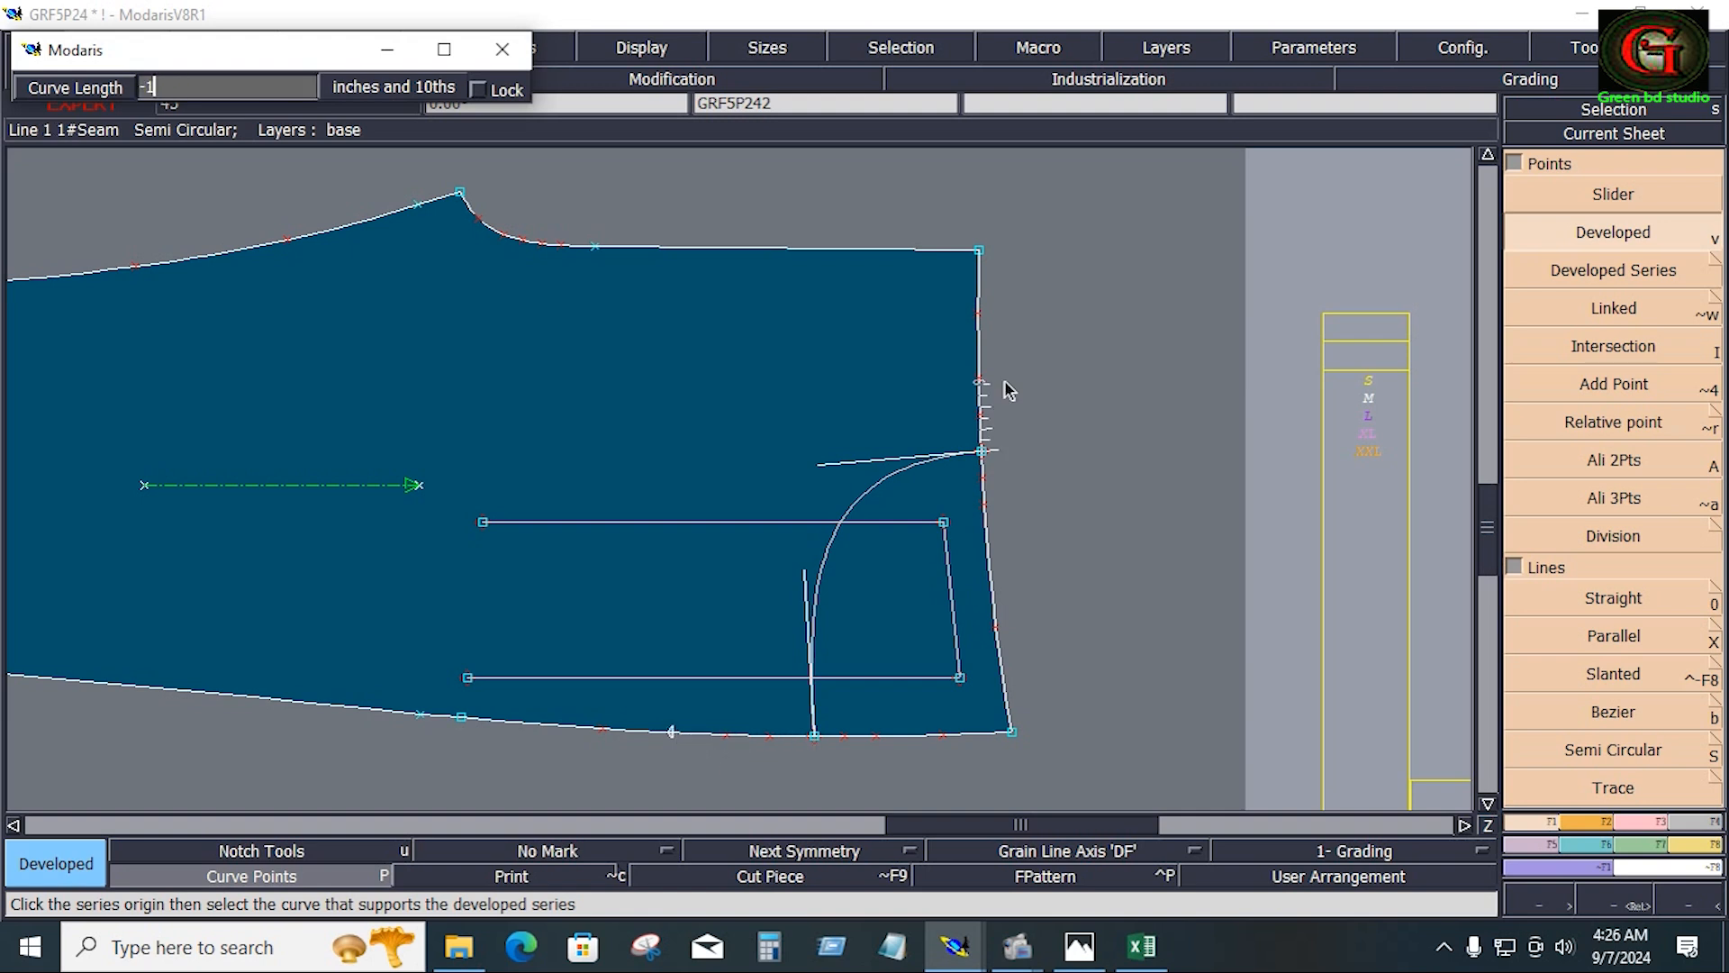
# Draw a Bezier line between the two new developed points and reshape it into a facing curve around the pocket opening
pyautogui.write('b')
pyautogui.click(978, 395)
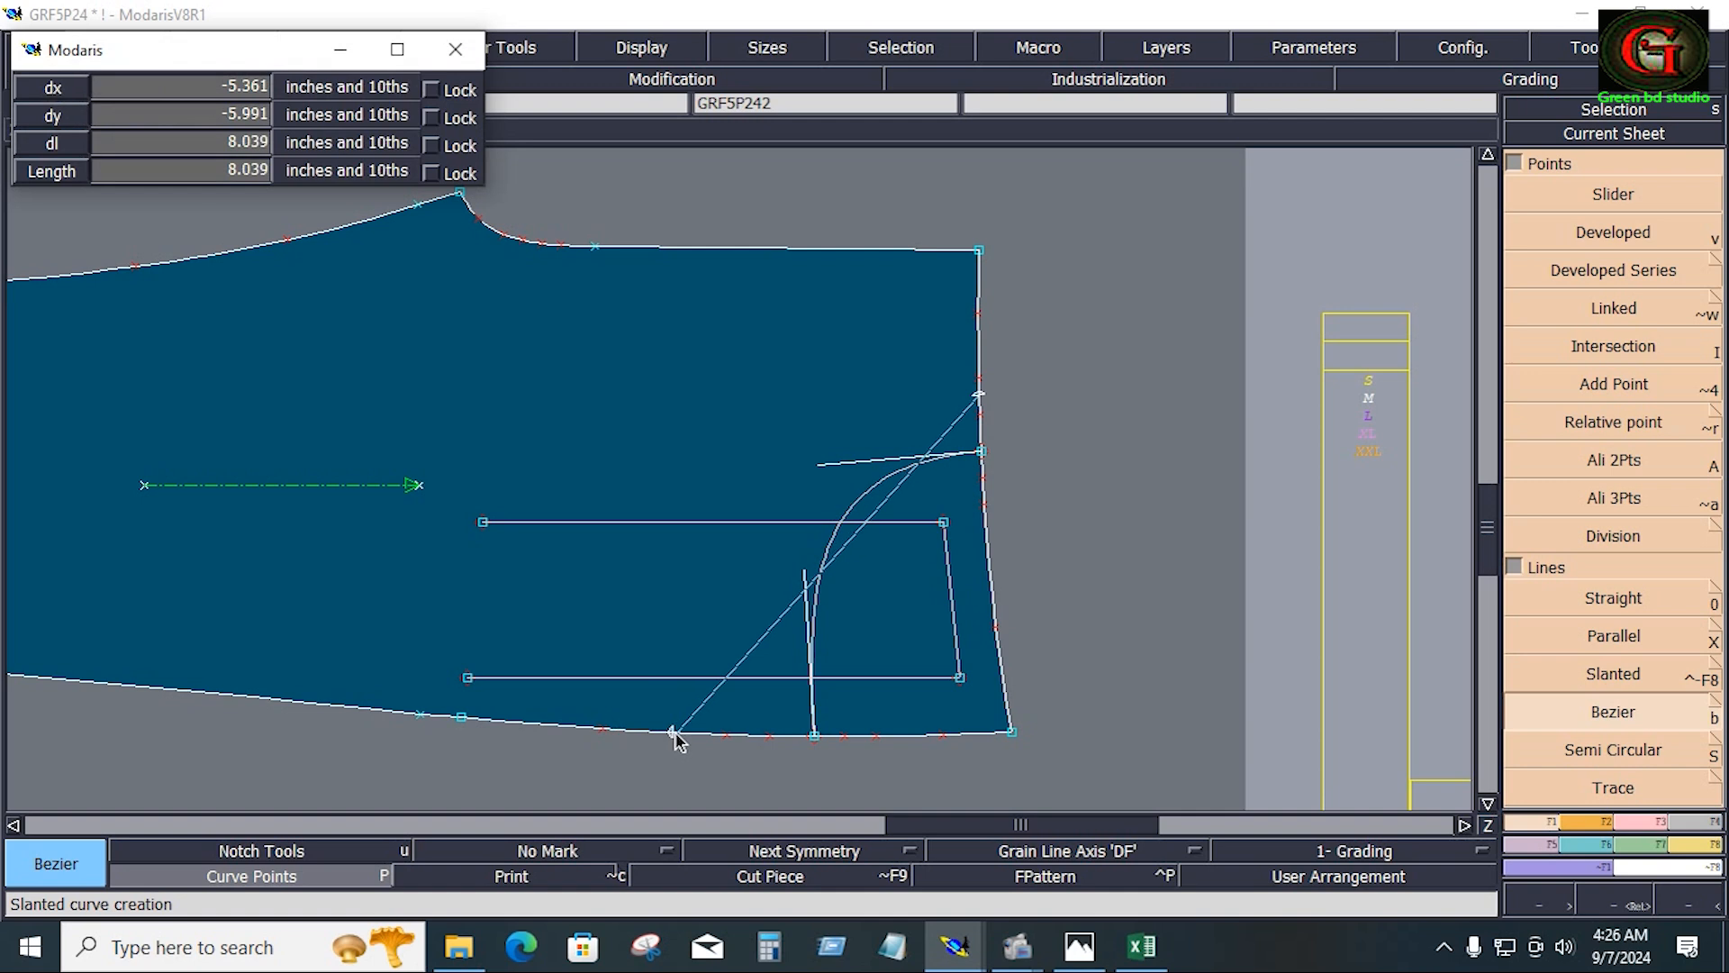
pyautogui.click(672, 731)
pyautogui.press('r')
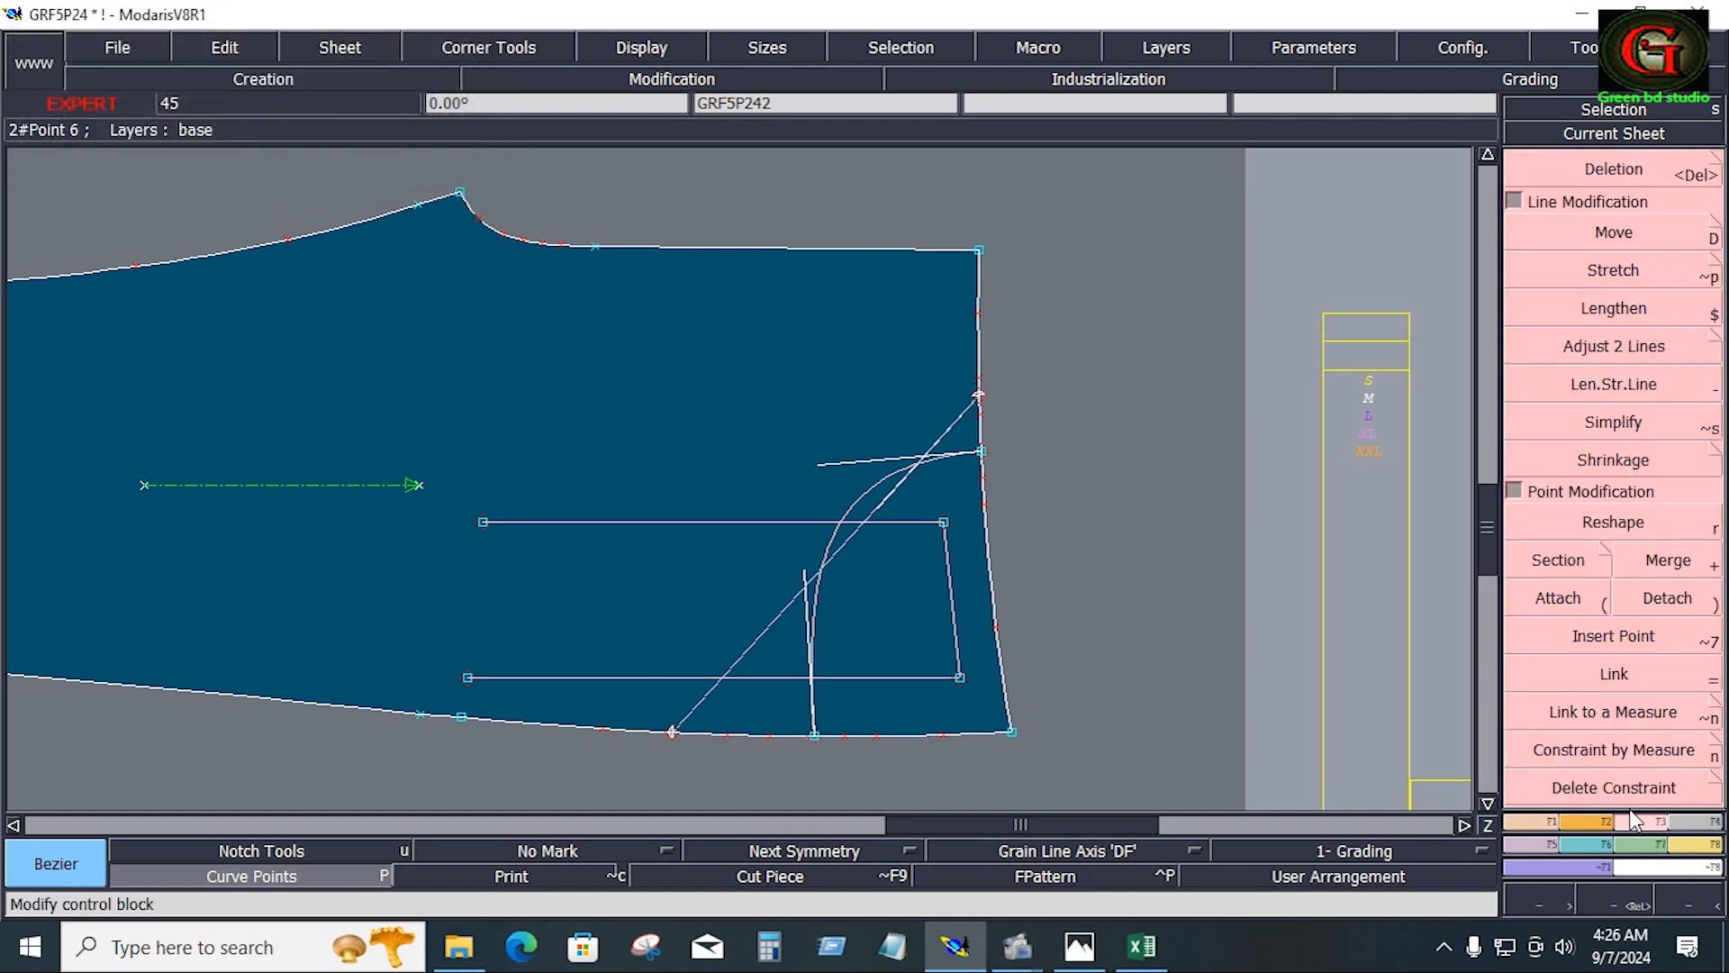
pyautogui.moveTo(876, 506); pyautogui.dragTo(736, 453)
pyautogui.moveTo(774, 623); pyautogui.dragTo(689, 477)
# Insert the facing curve's end points into the outline and move the side-seam end about 0.7 inches toward the pocket opening
pyautogui.click(1612, 638)
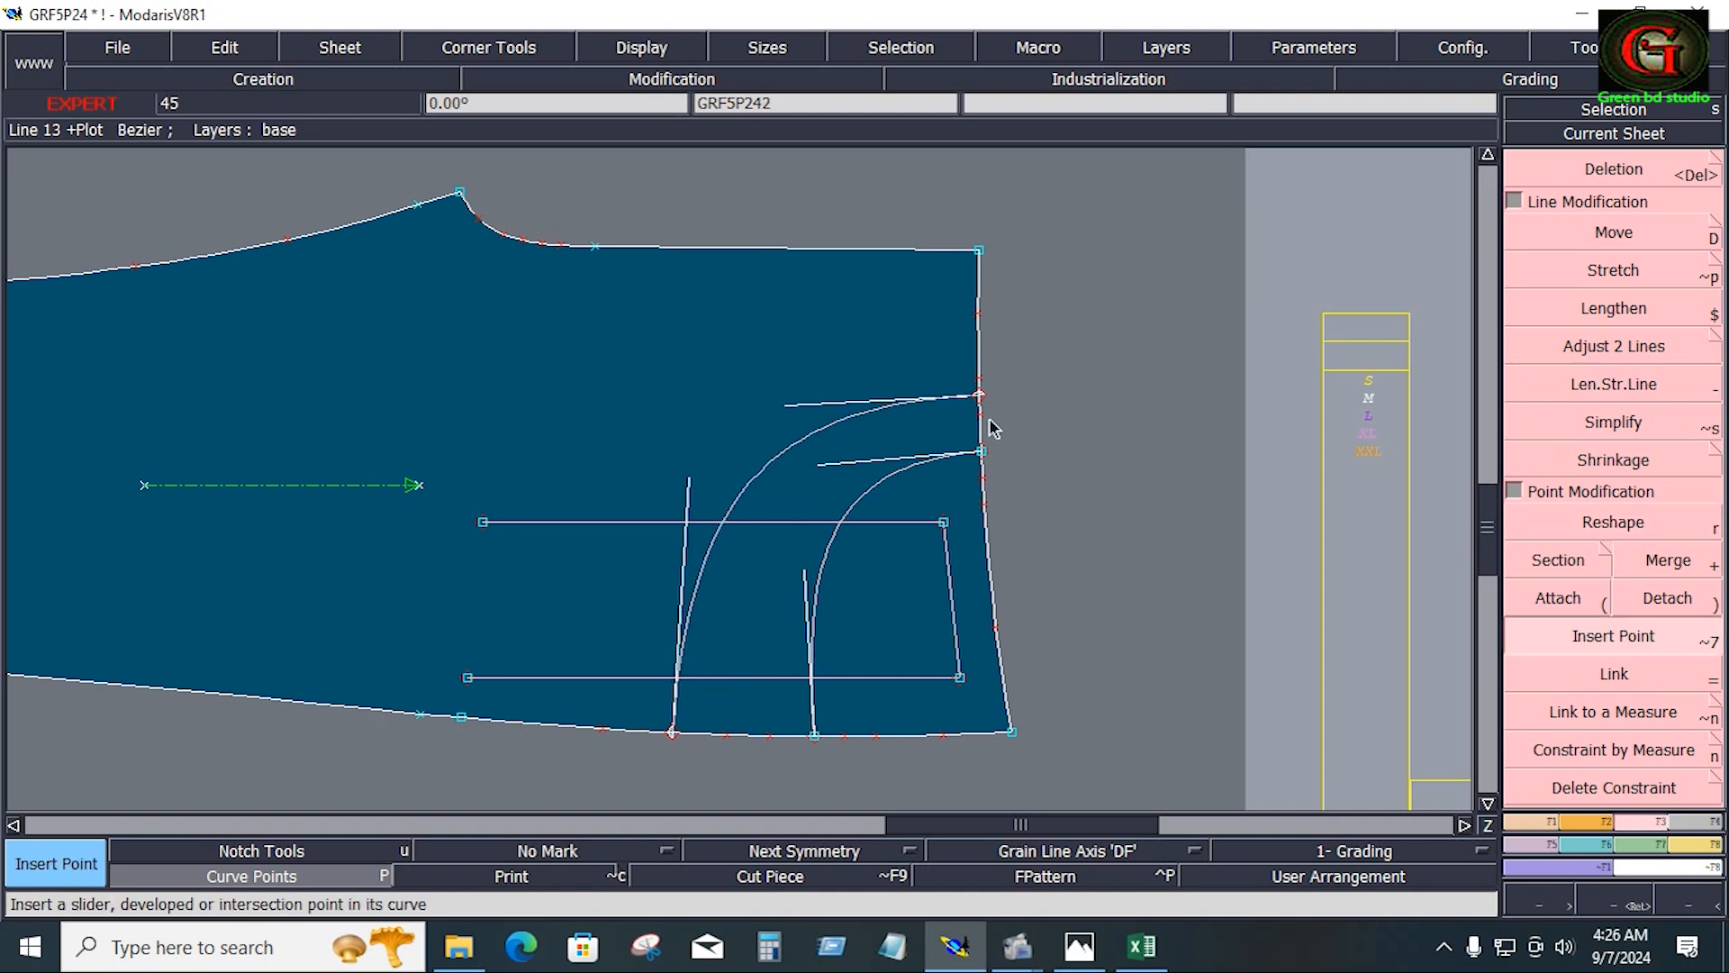
pyautogui.click(671, 737)
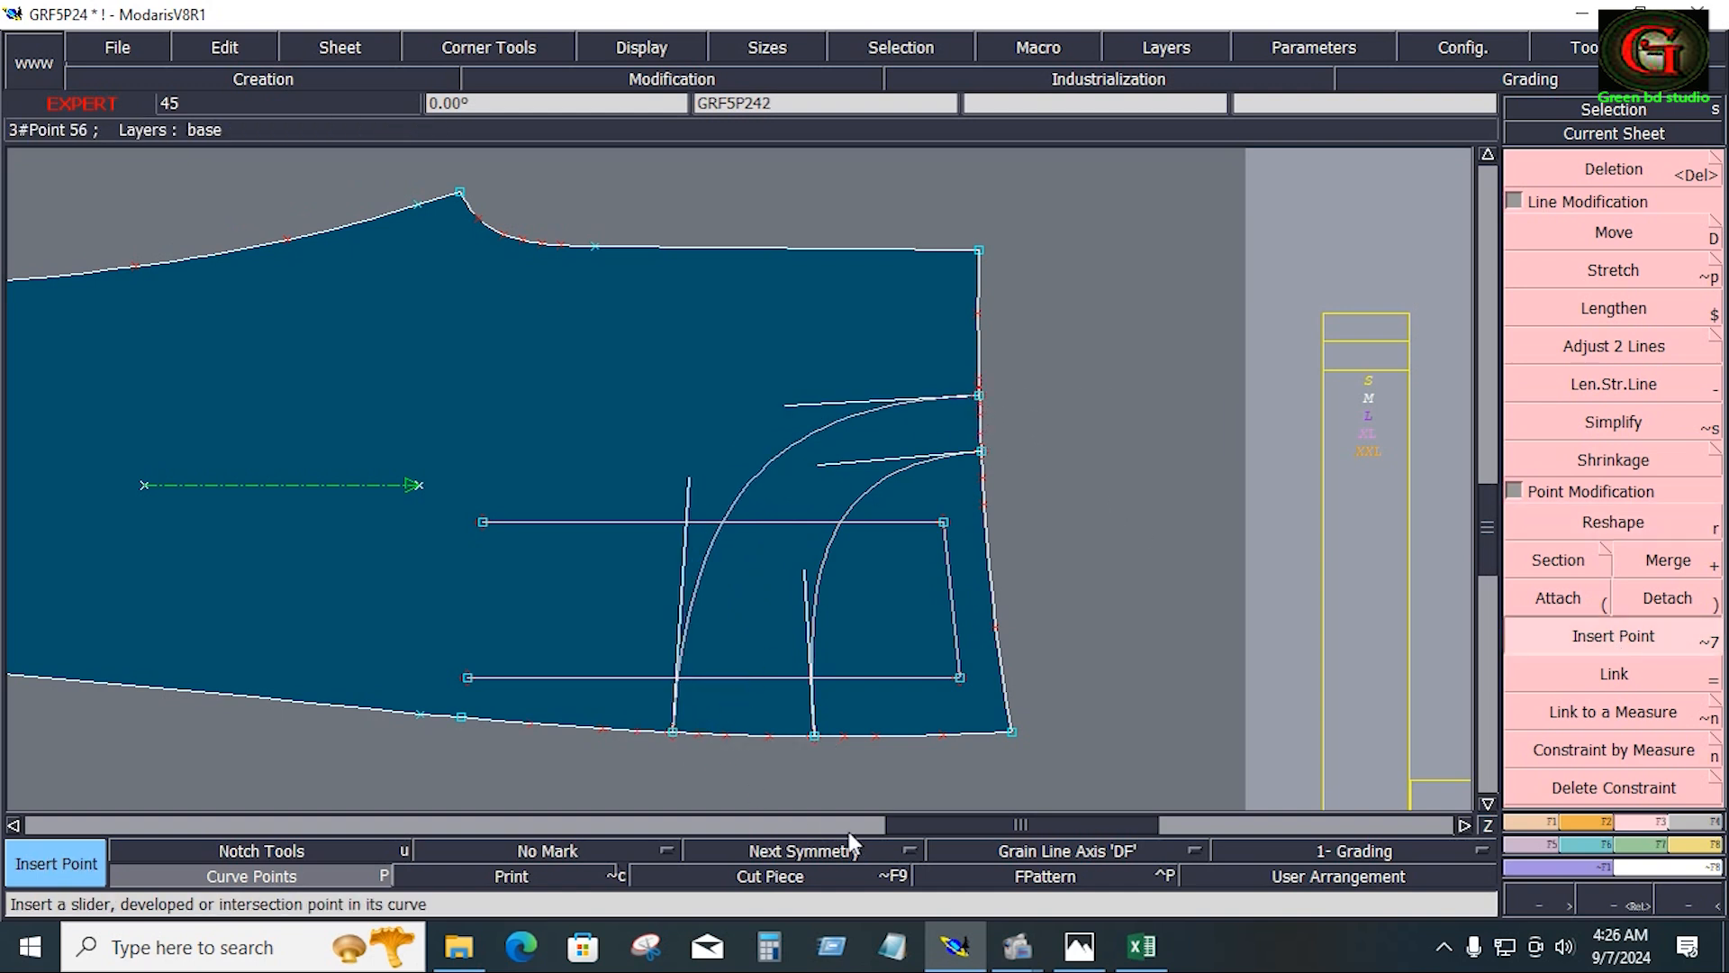
pyautogui.click(1617, 512)
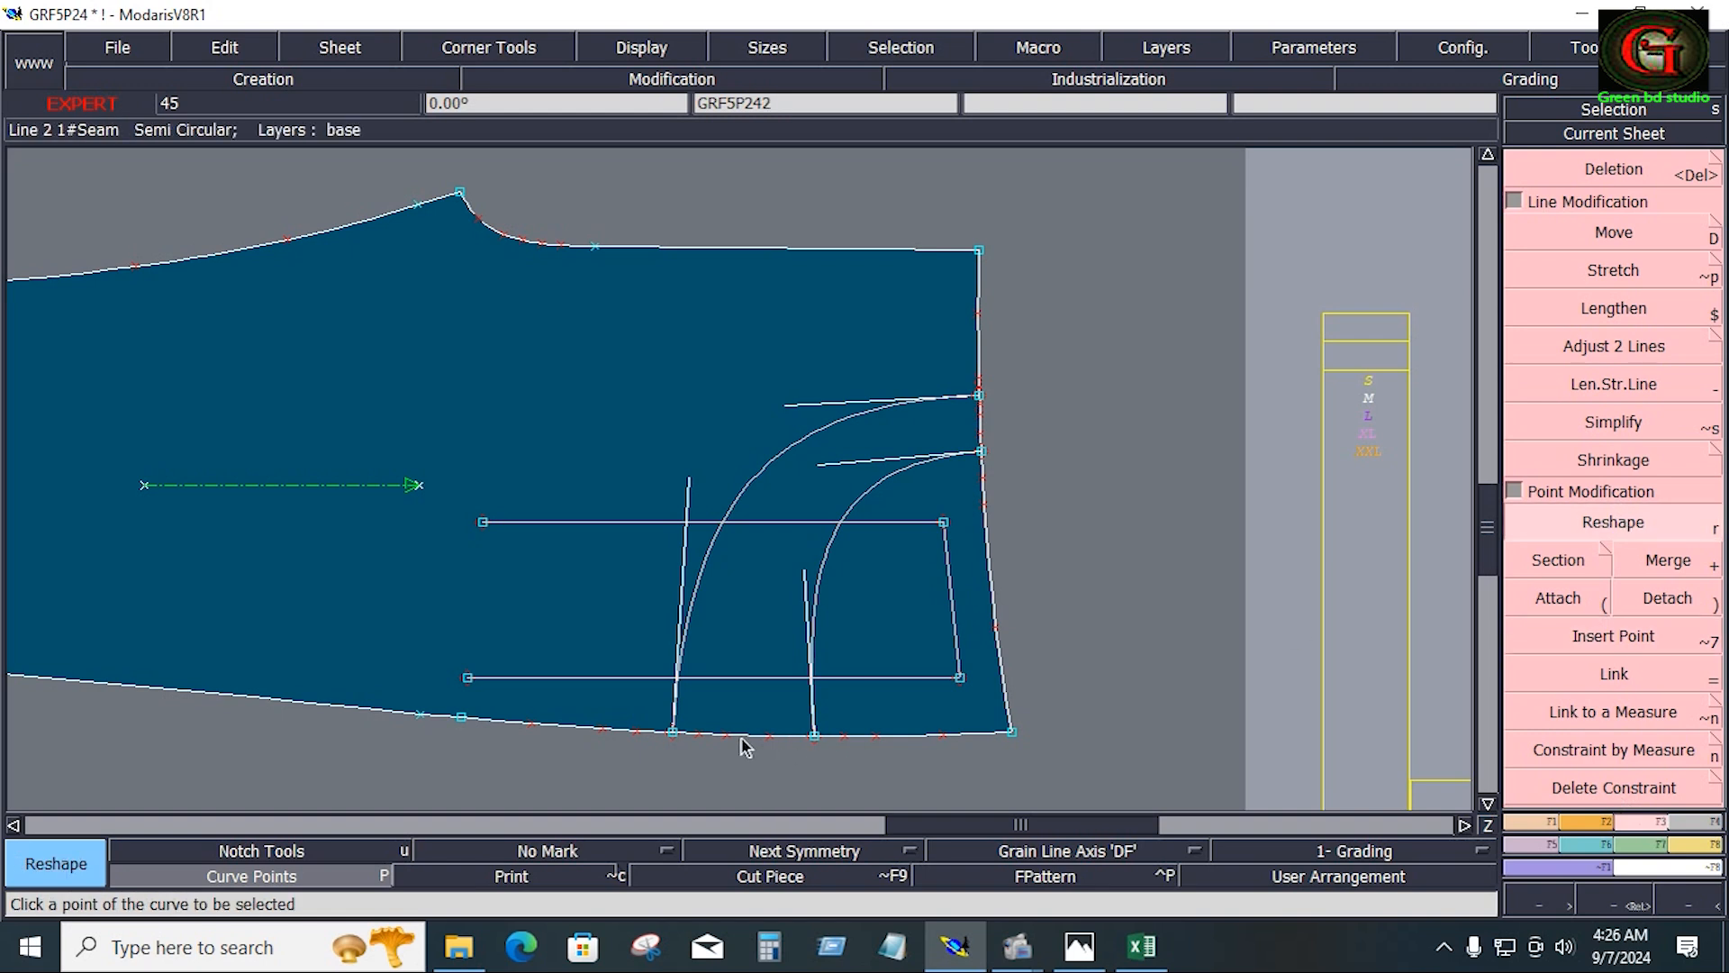
pyautogui.click(673, 732)
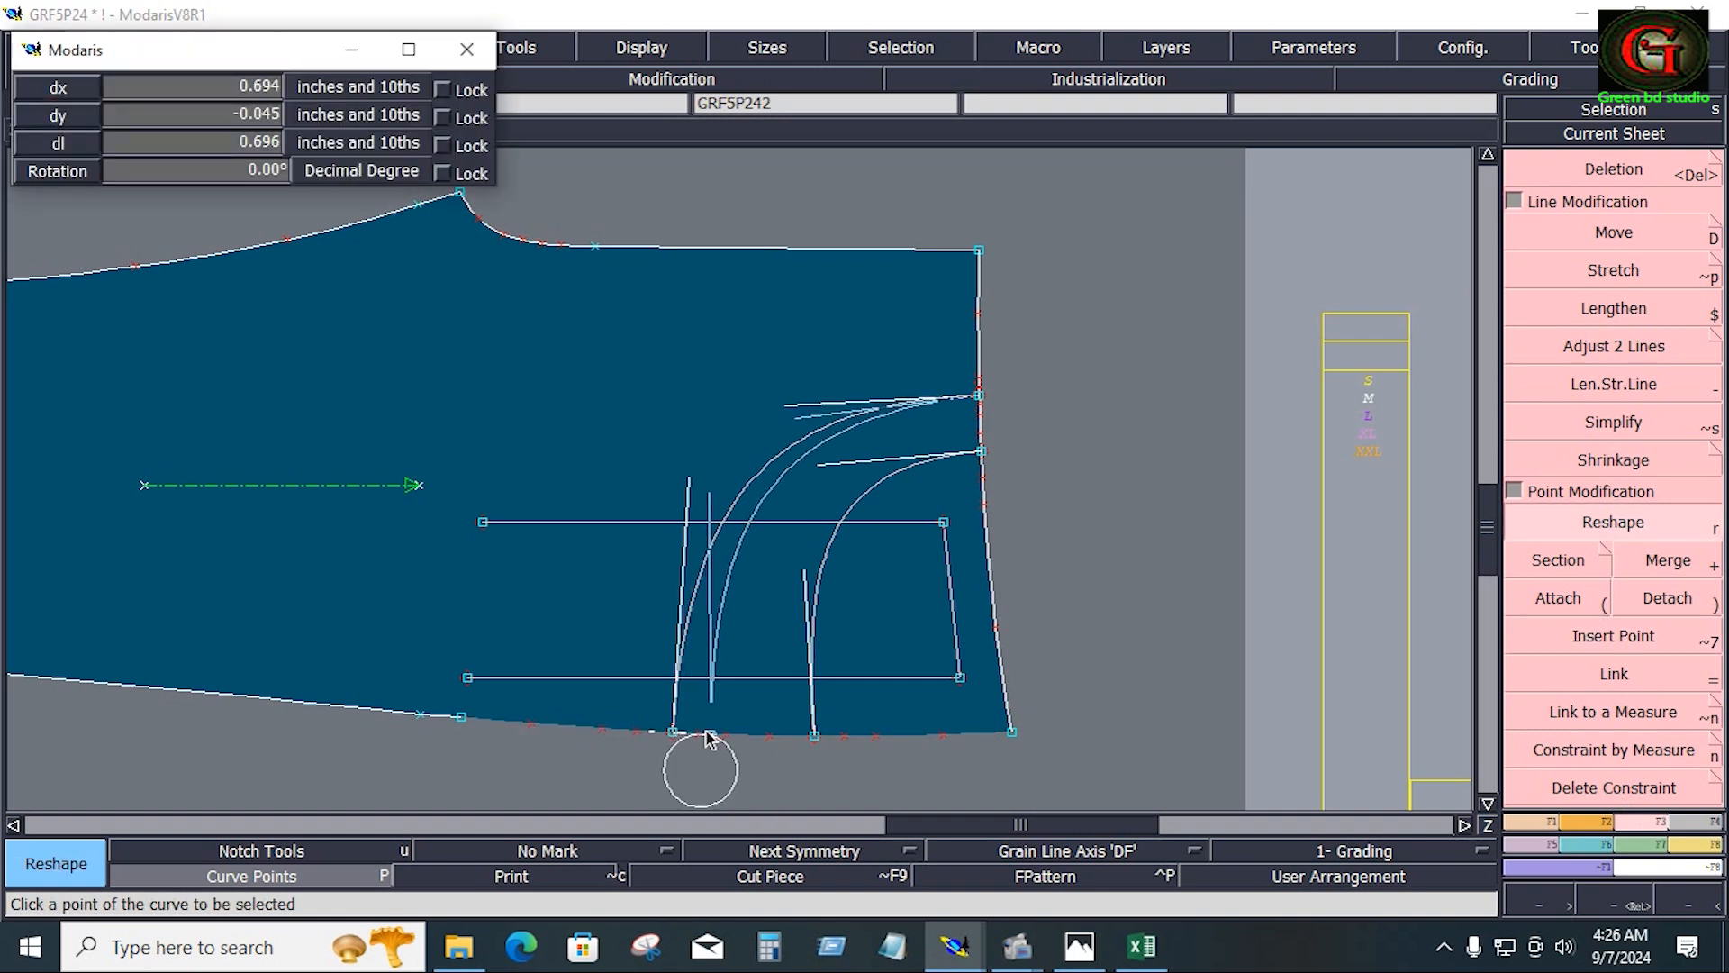
pyautogui.click(709, 734)
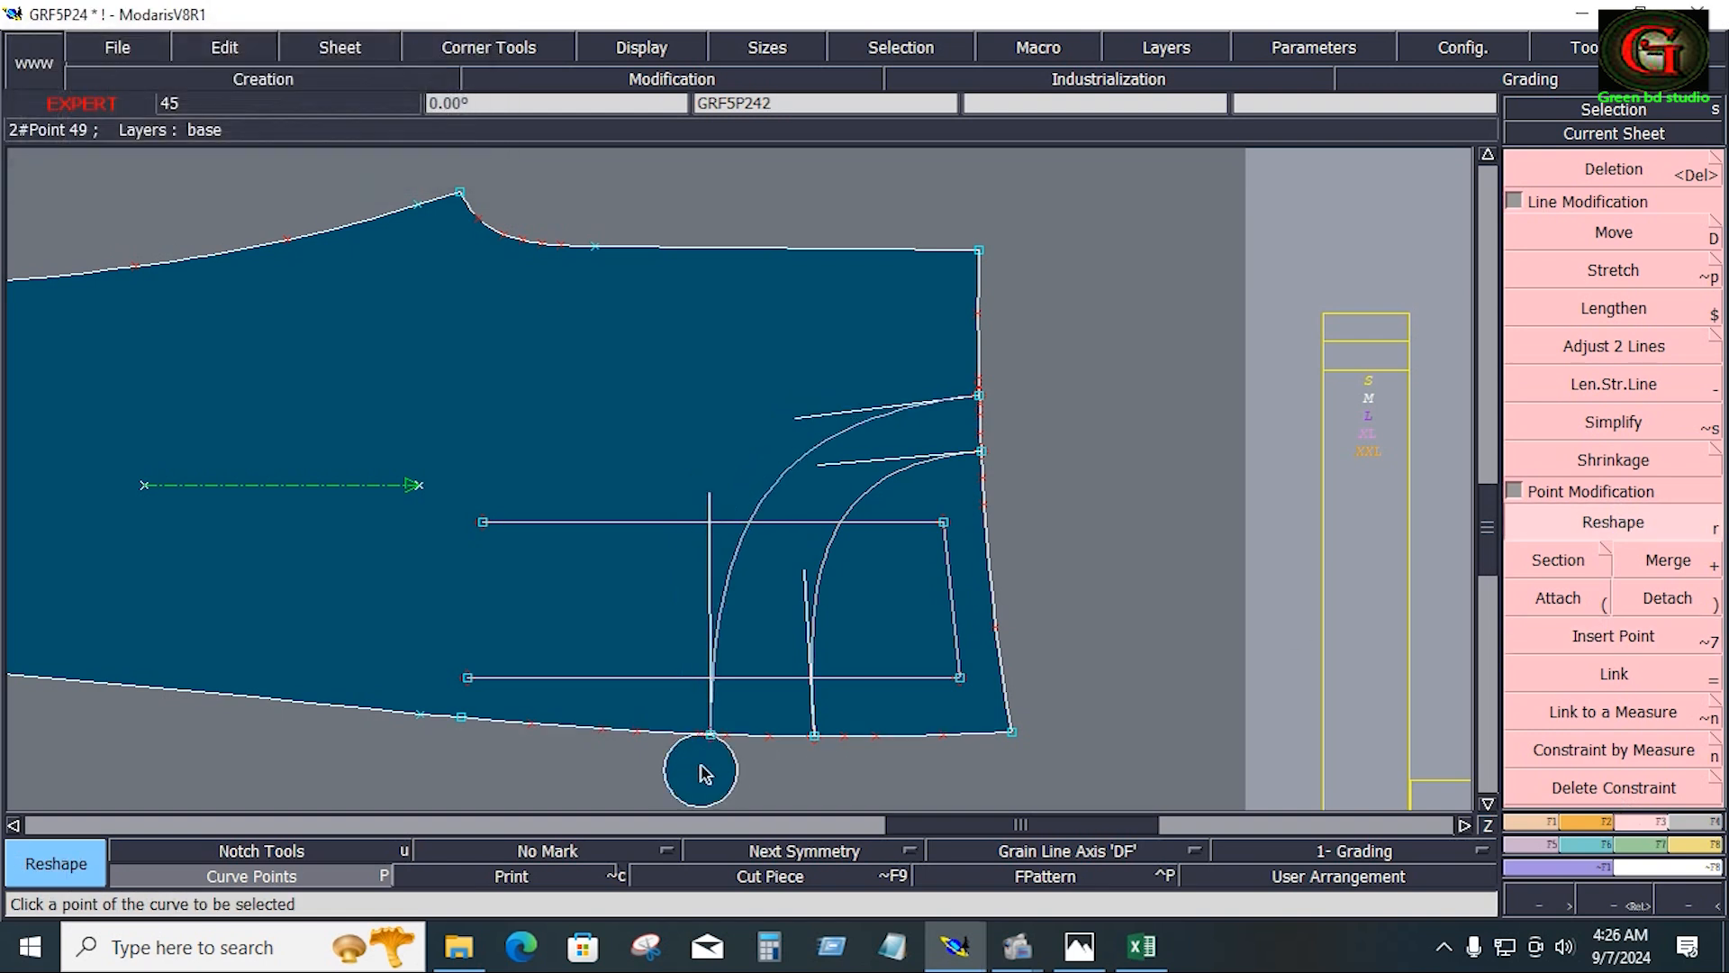
# Delete the stray outline point beside the facing curve's side-seam end to remove the loop in the side seam
pyautogui.press('Delete')
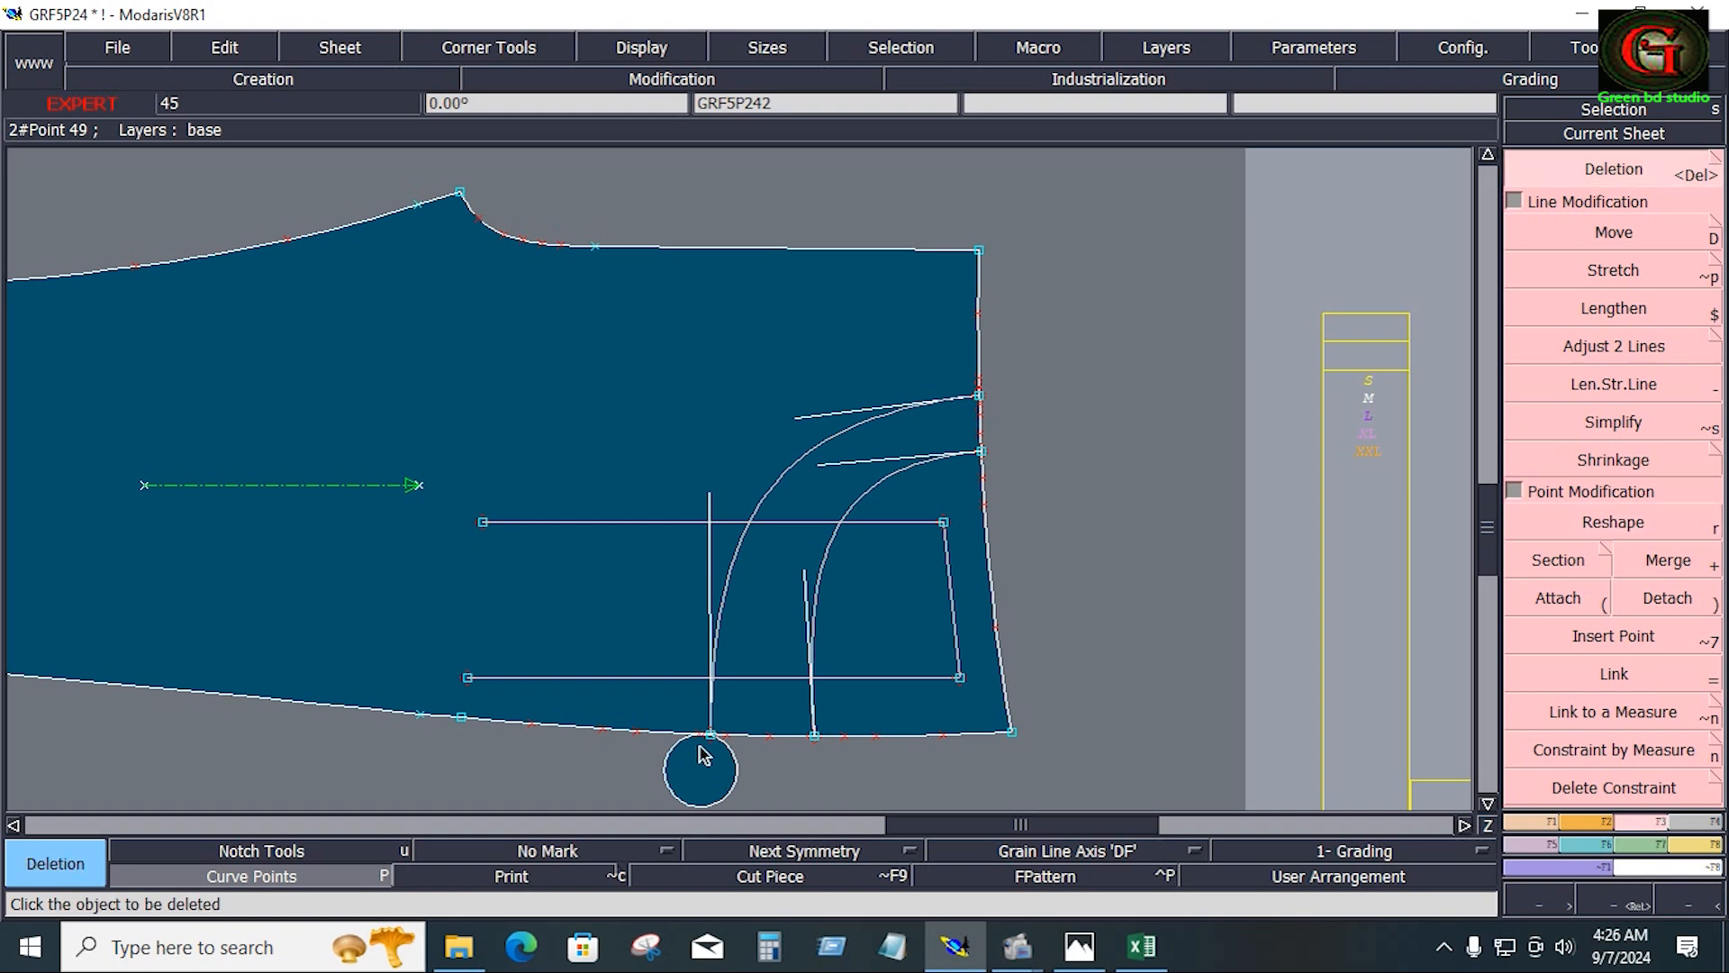
pyautogui.press('Return')
pyautogui.moveTo(598, 575); pyautogui.dragTo(841, 815)
pyautogui.click(1609, 526)
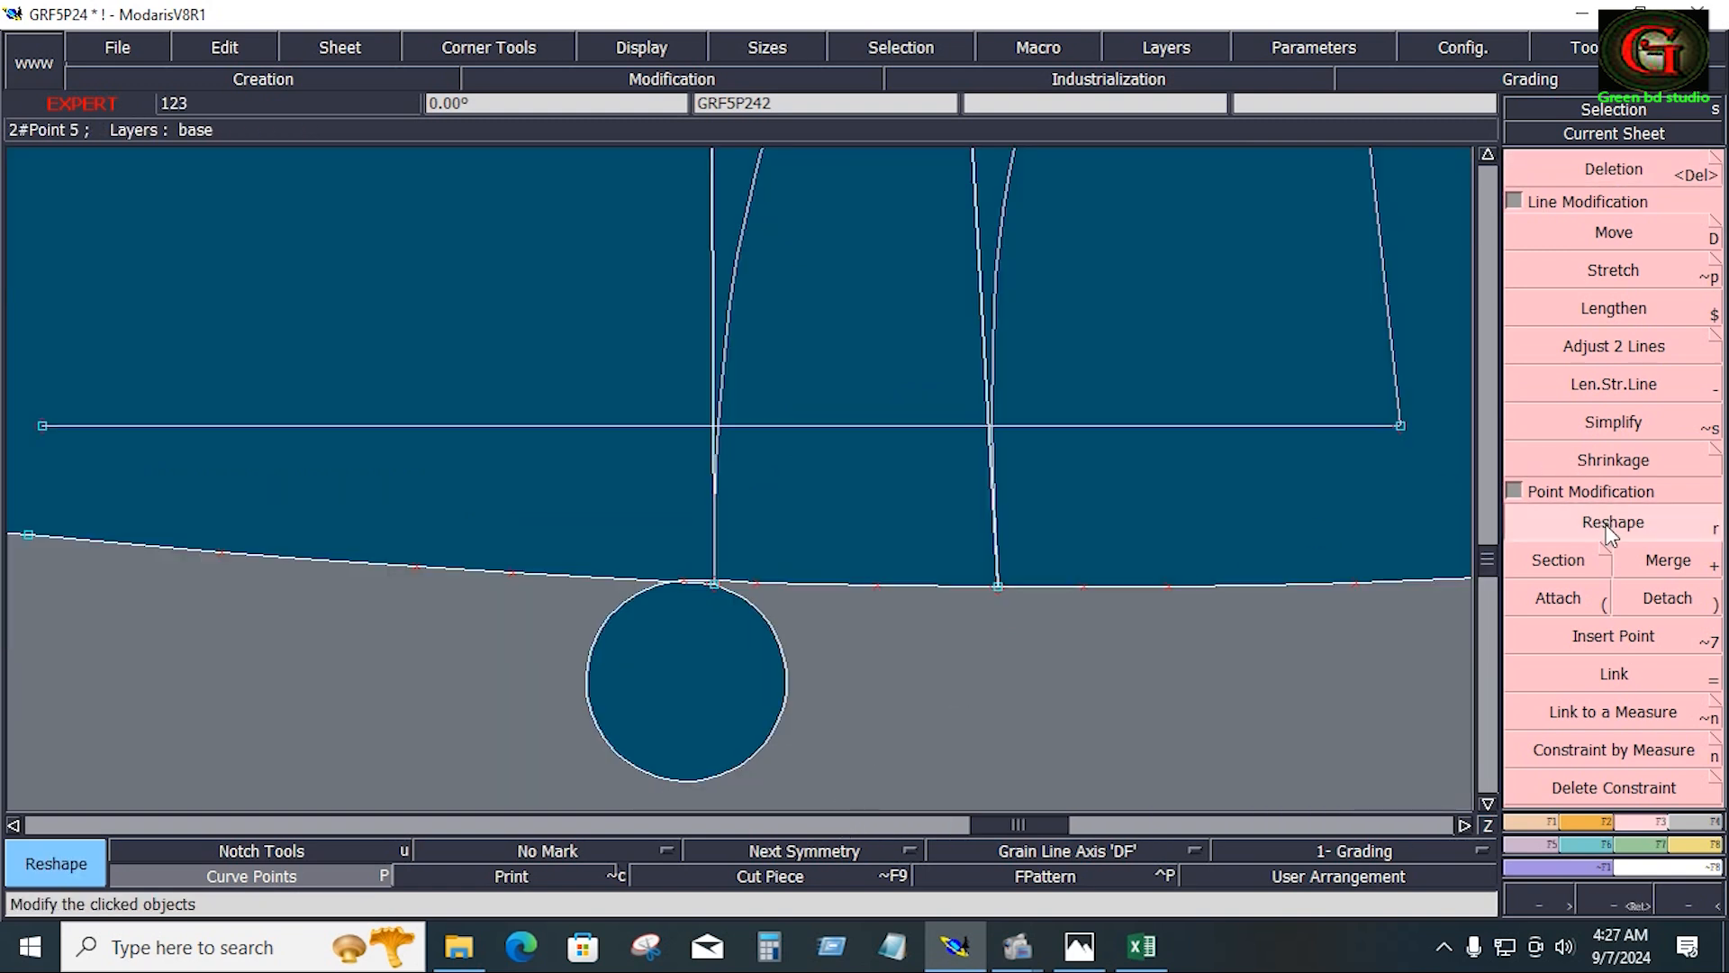
pyautogui.press('Delete')
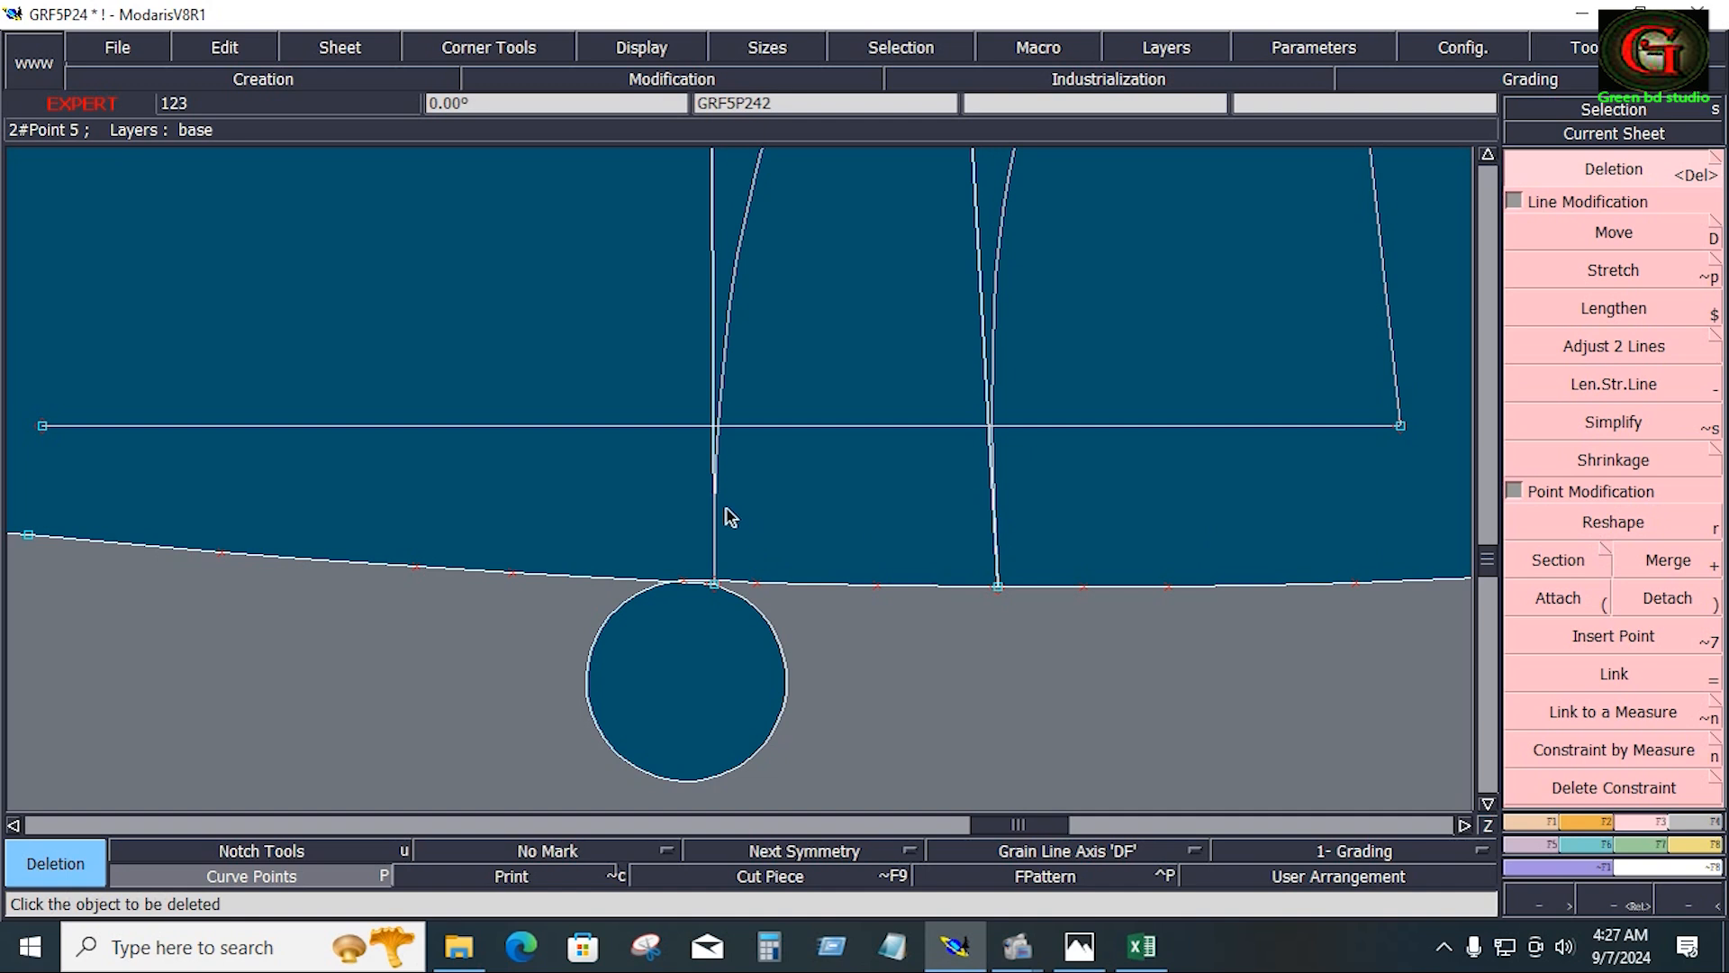
pyautogui.click(682, 581)
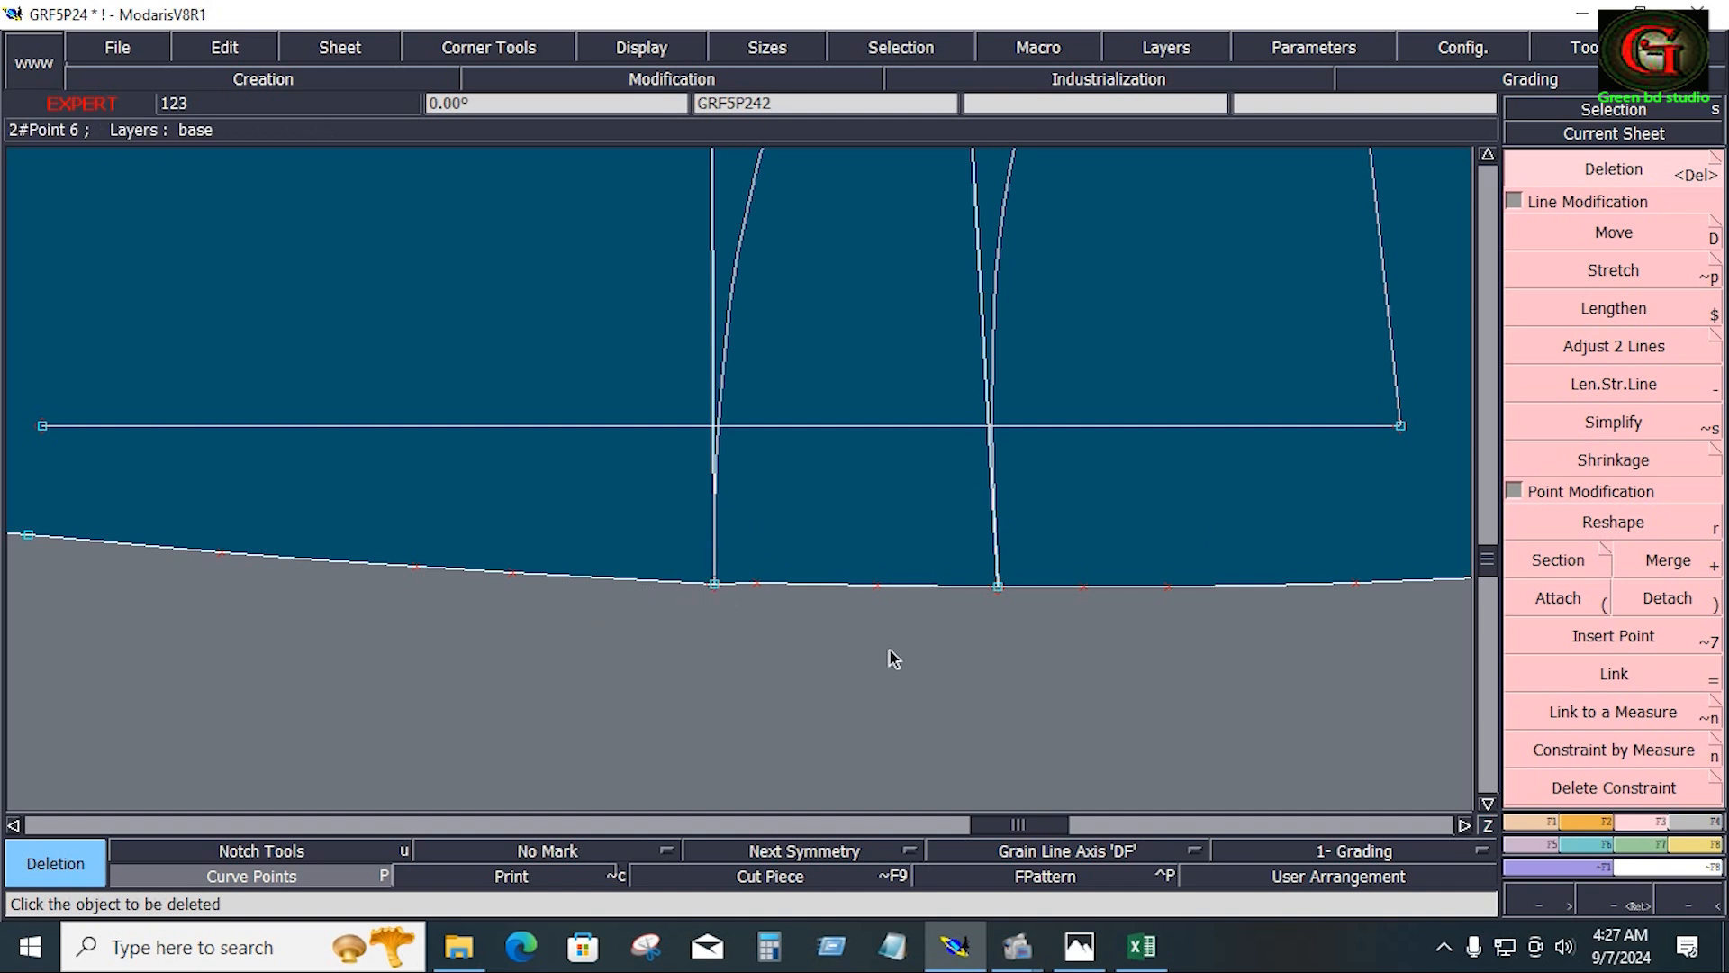
# Reshape the control handles of the facing and pocket opening curves to smooth their bends
pyautogui.click(1581, 526)
pyautogui.scroll(-2, 679, 512)
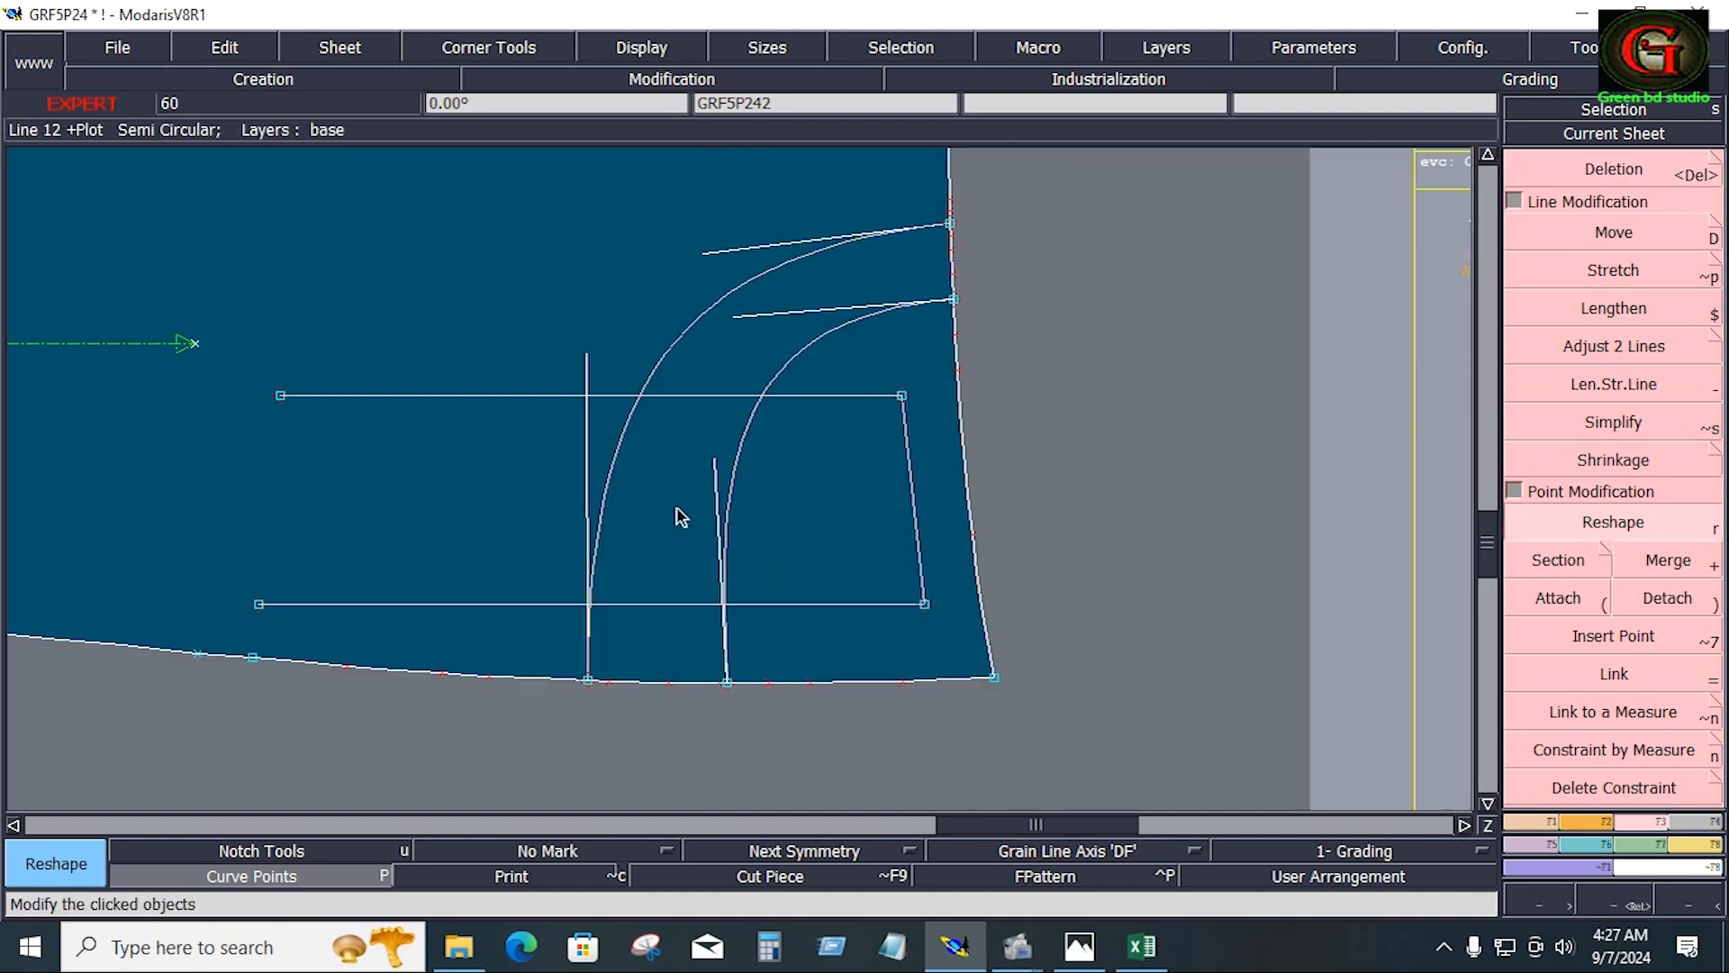
pyautogui.moveTo(582, 378); pyautogui.dragTo(608, 371)
pyautogui.moveTo(706, 253); pyautogui.dragTo(707, 246)
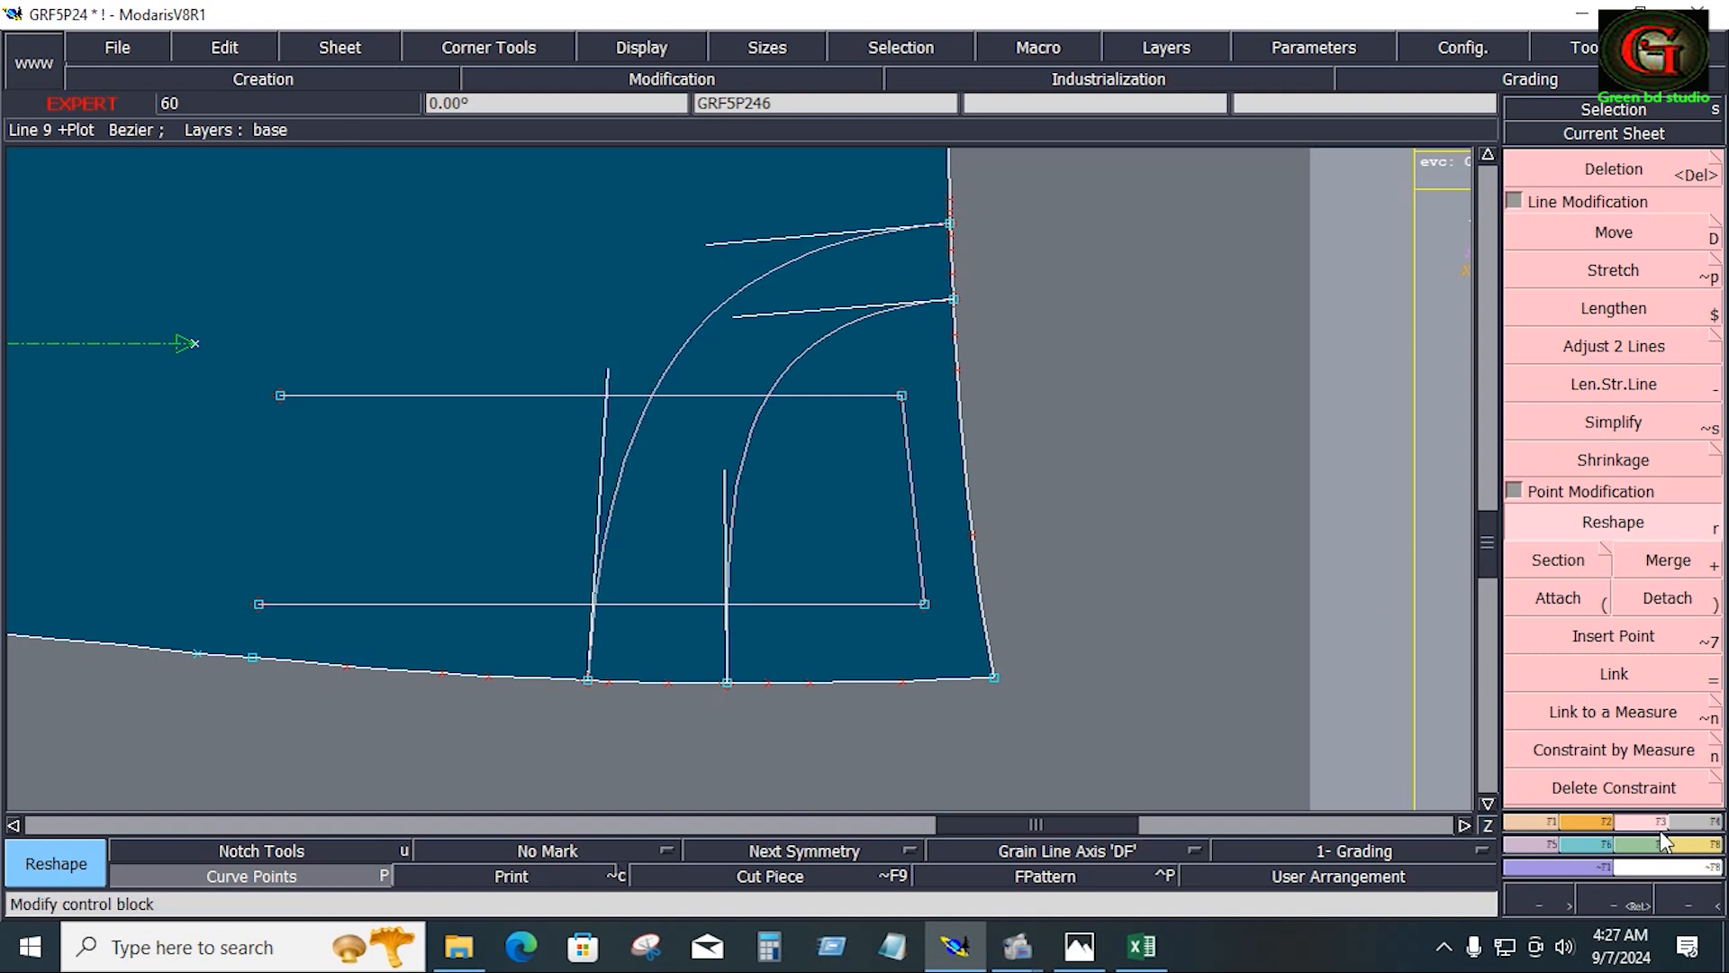
# Trim the two long lines of the small inner pocket to the facing curve with Adjust 2 Lines
pyautogui.click(1581, 352)
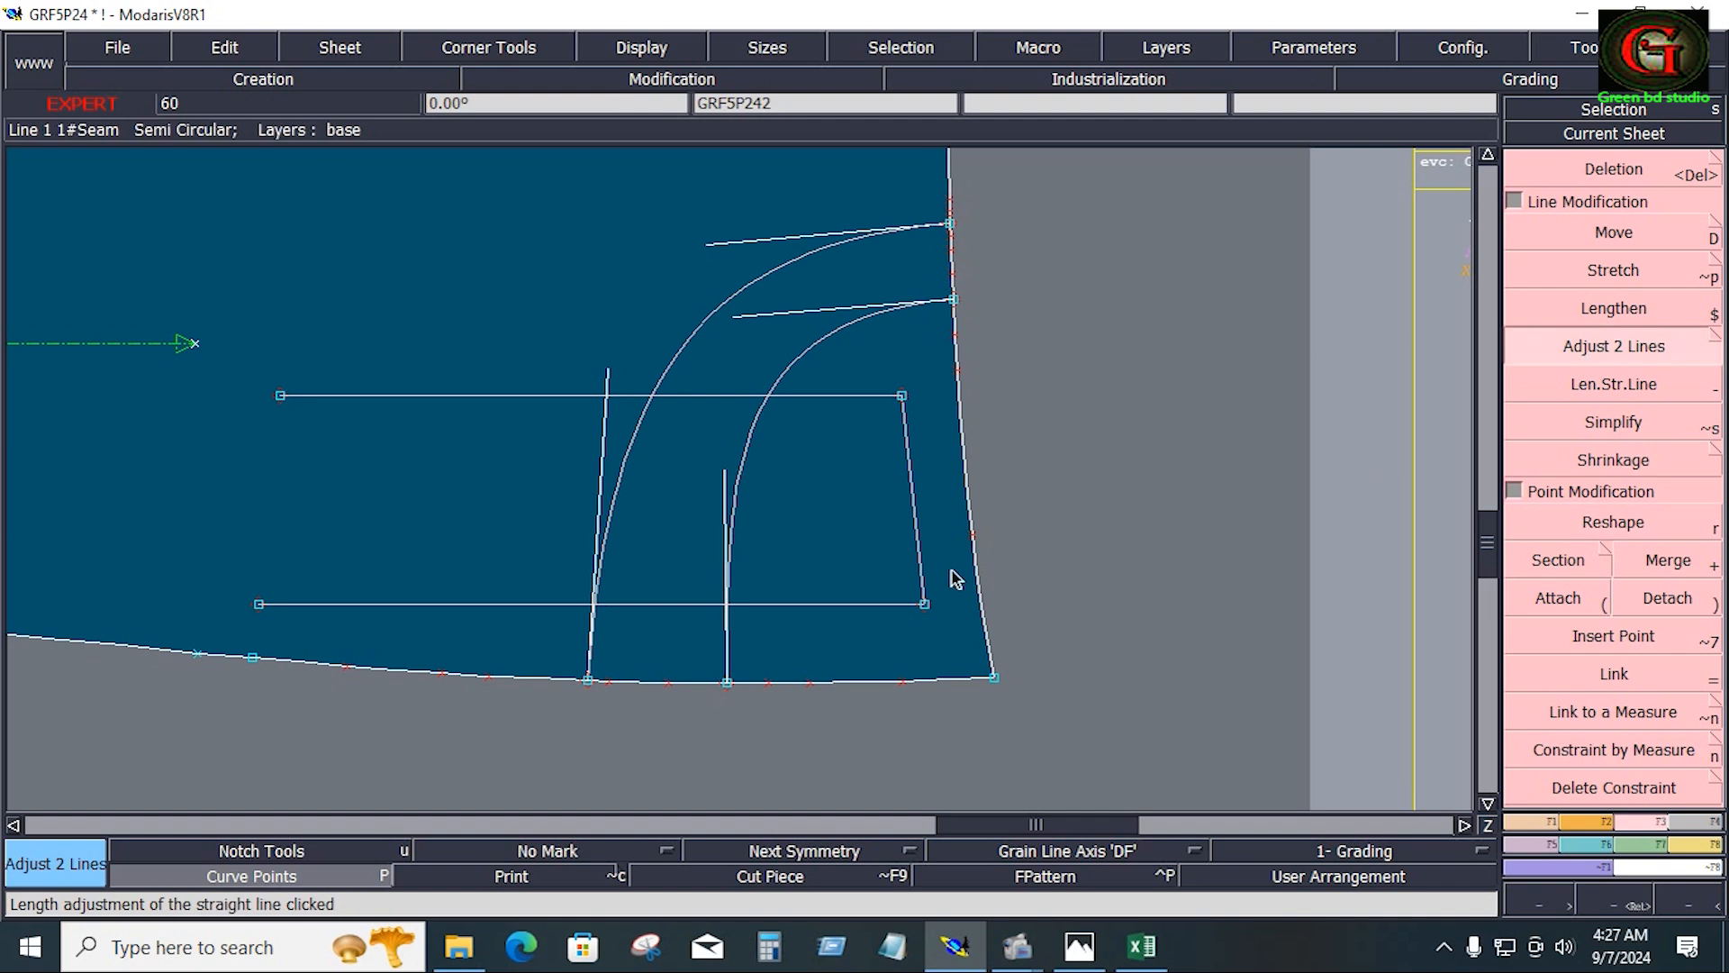
pyautogui.click(683, 603)
pyautogui.click(610, 529)
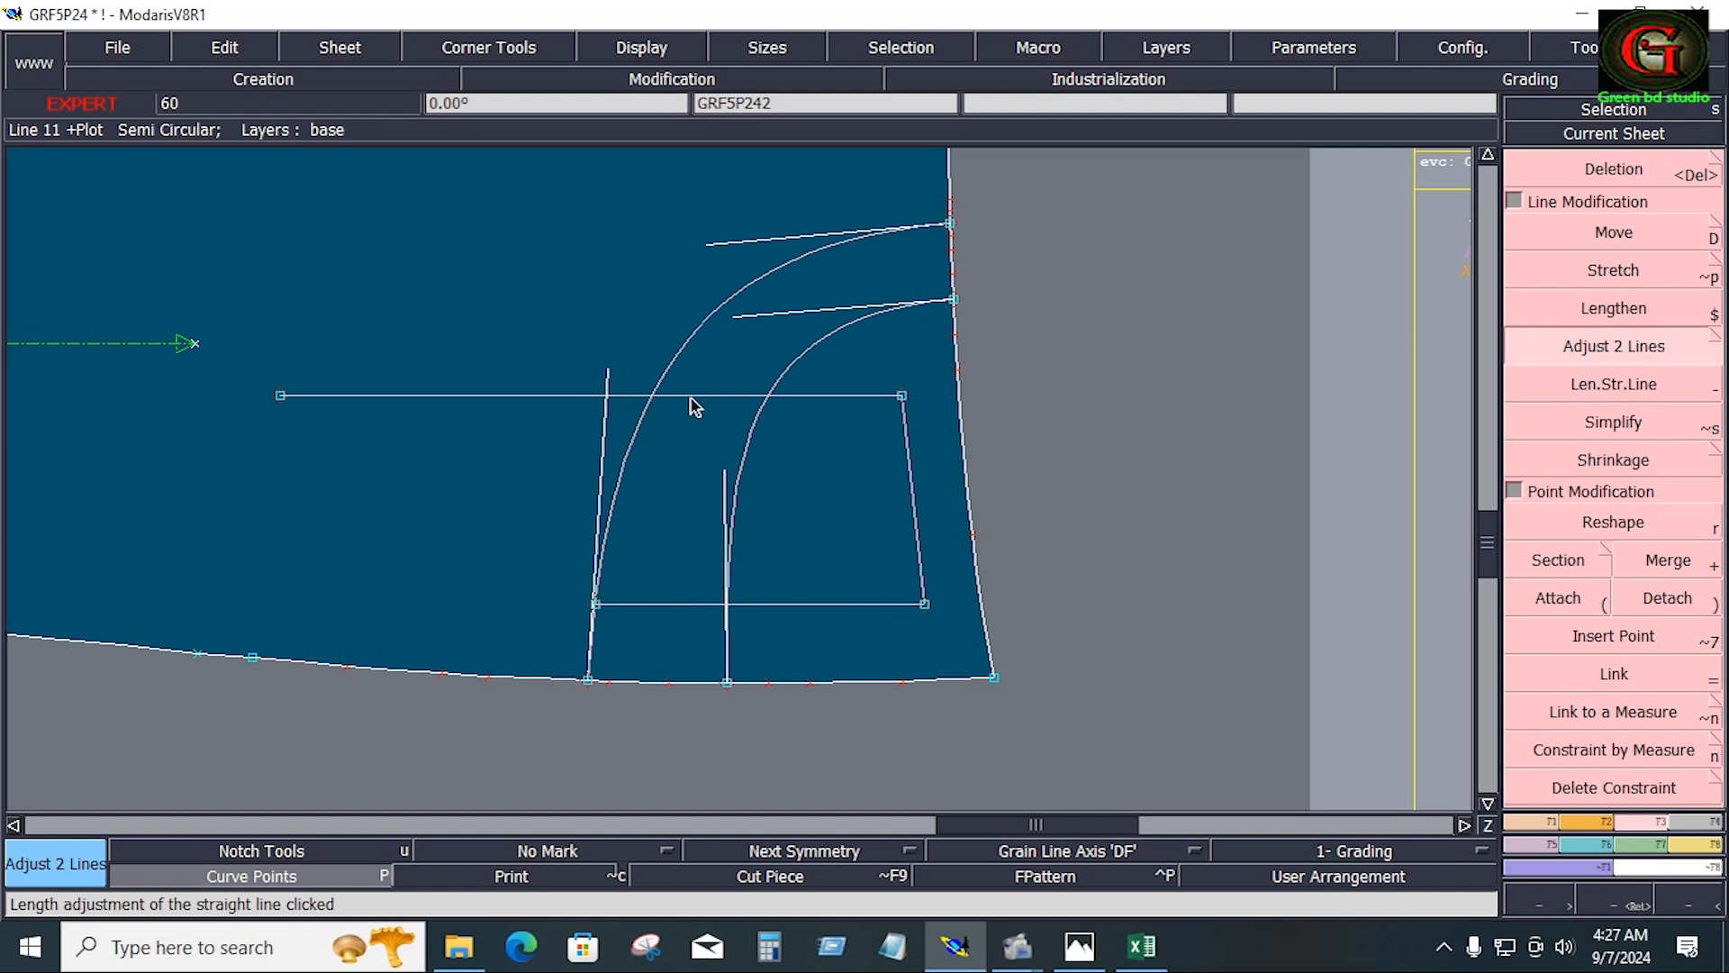
pyautogui.click(693, 396)
pyautogui.click(671, 371)
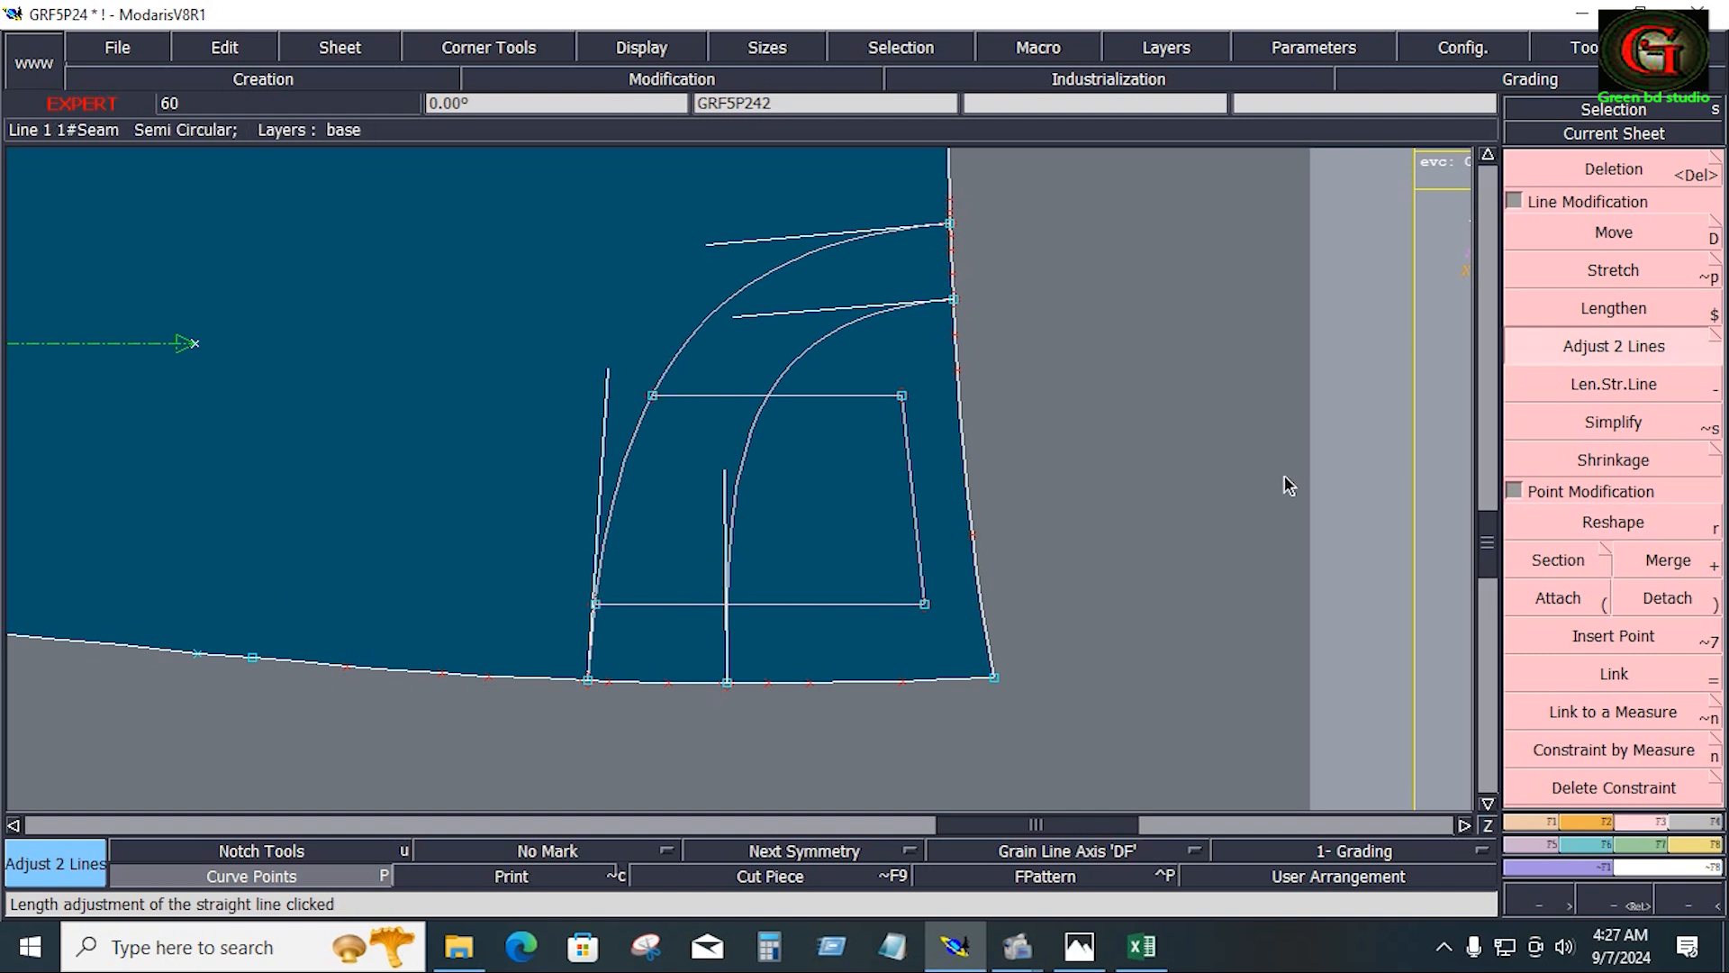
# Check the front pocket sketch in the Excel size chart and mirror the front leg sheet with X Sym
pyautogui.press('Home')
pyautogui.click(1142, 947)
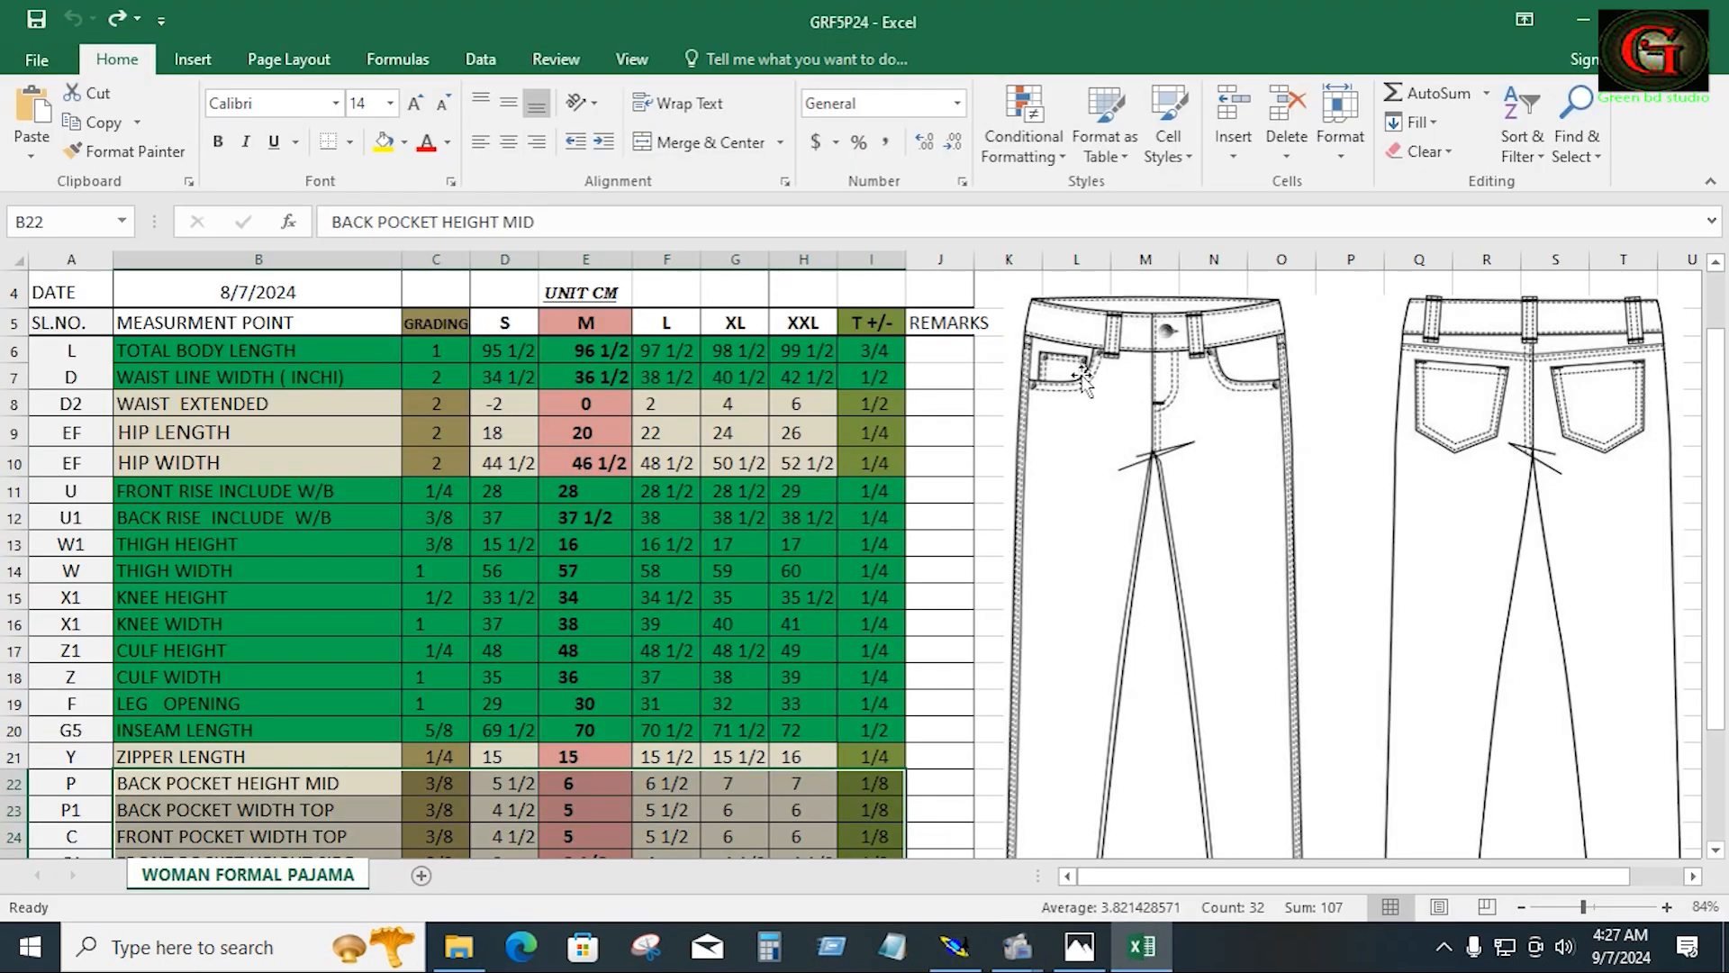
pyautogui.click(955, 946)
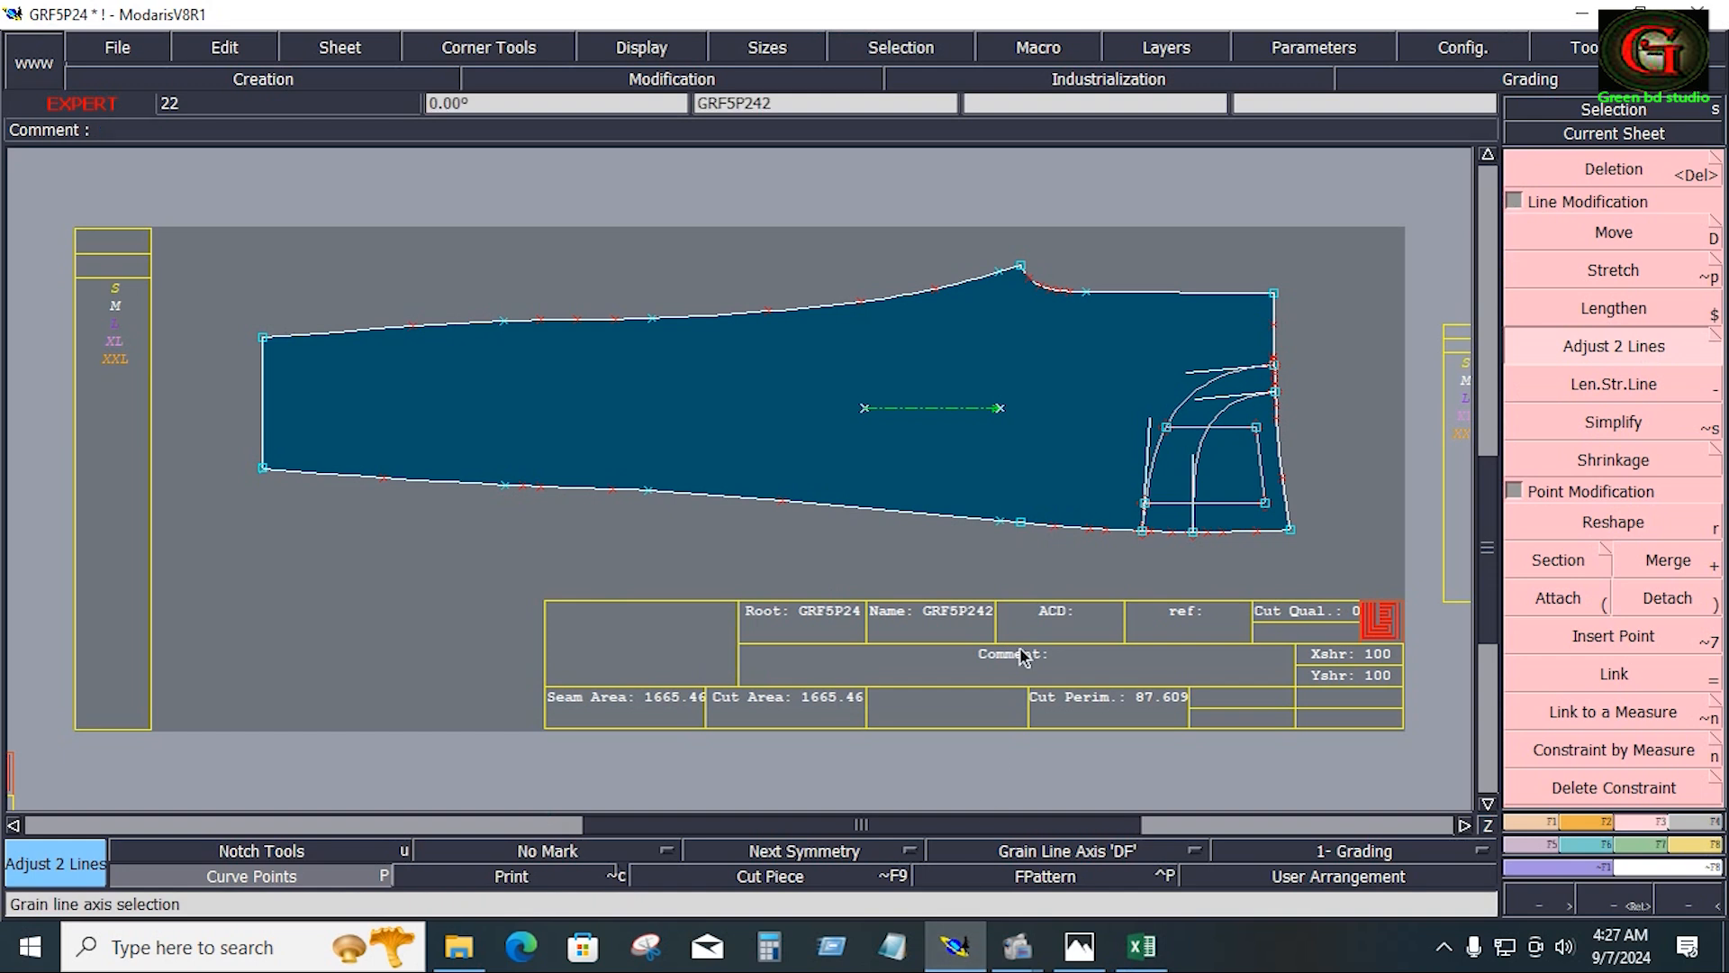
pyautogui.click(1586, 821)
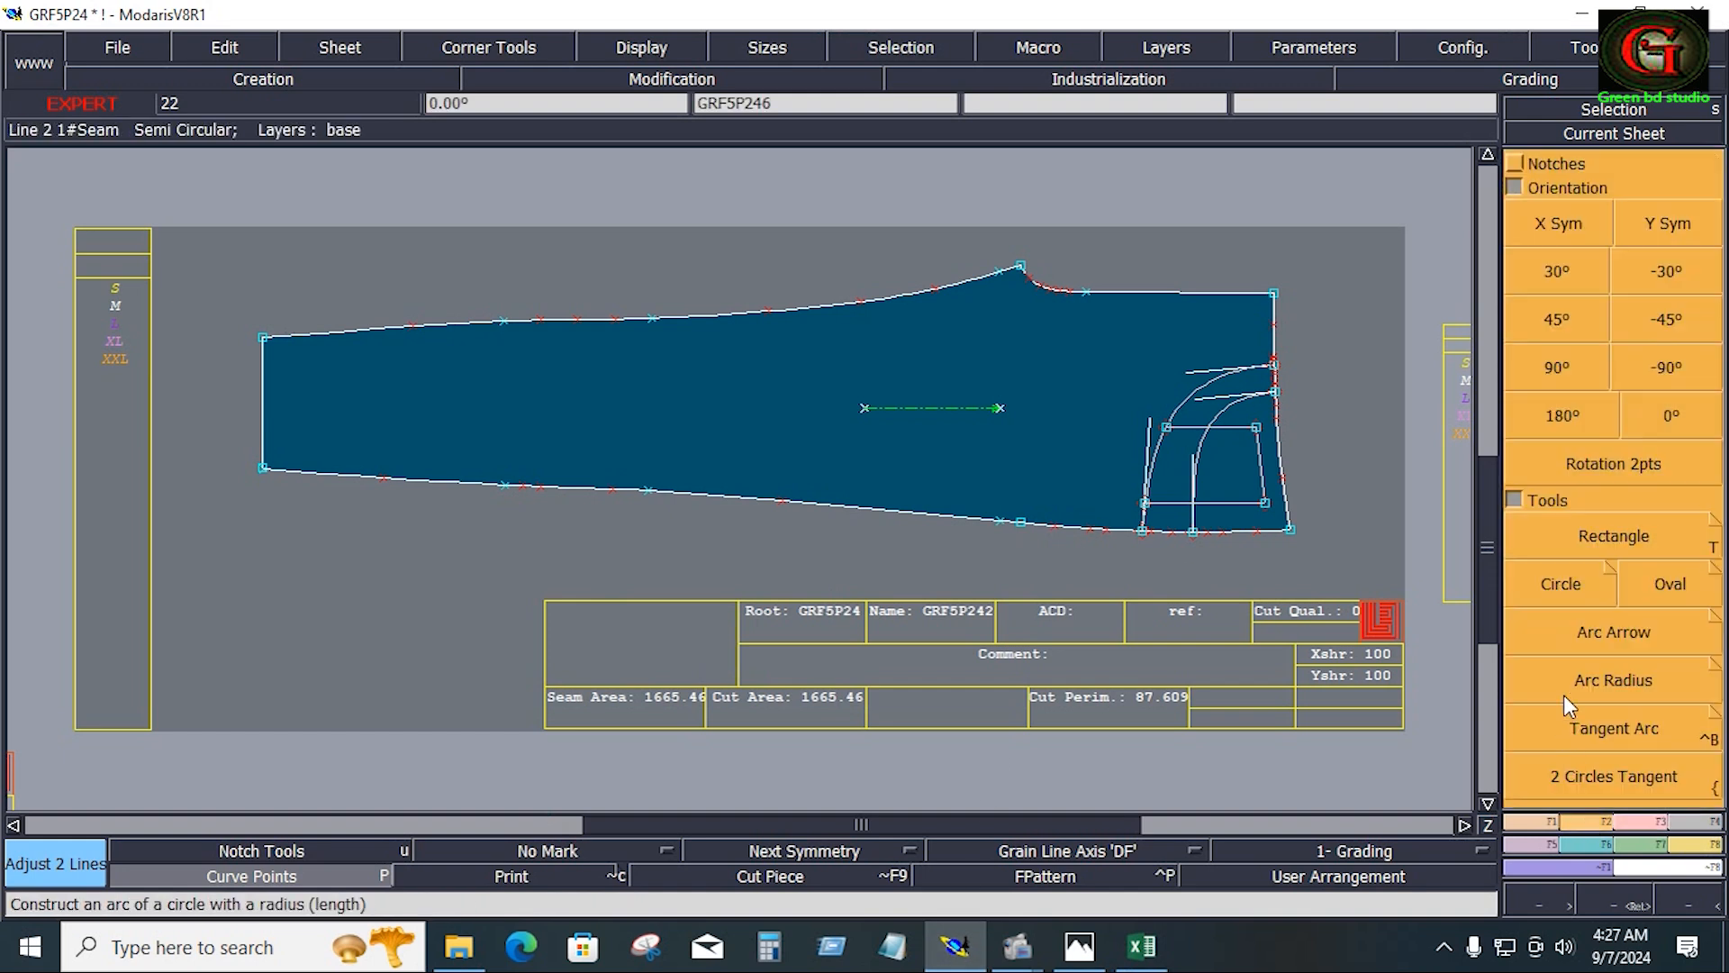
pyautogui.click(1575, 236)
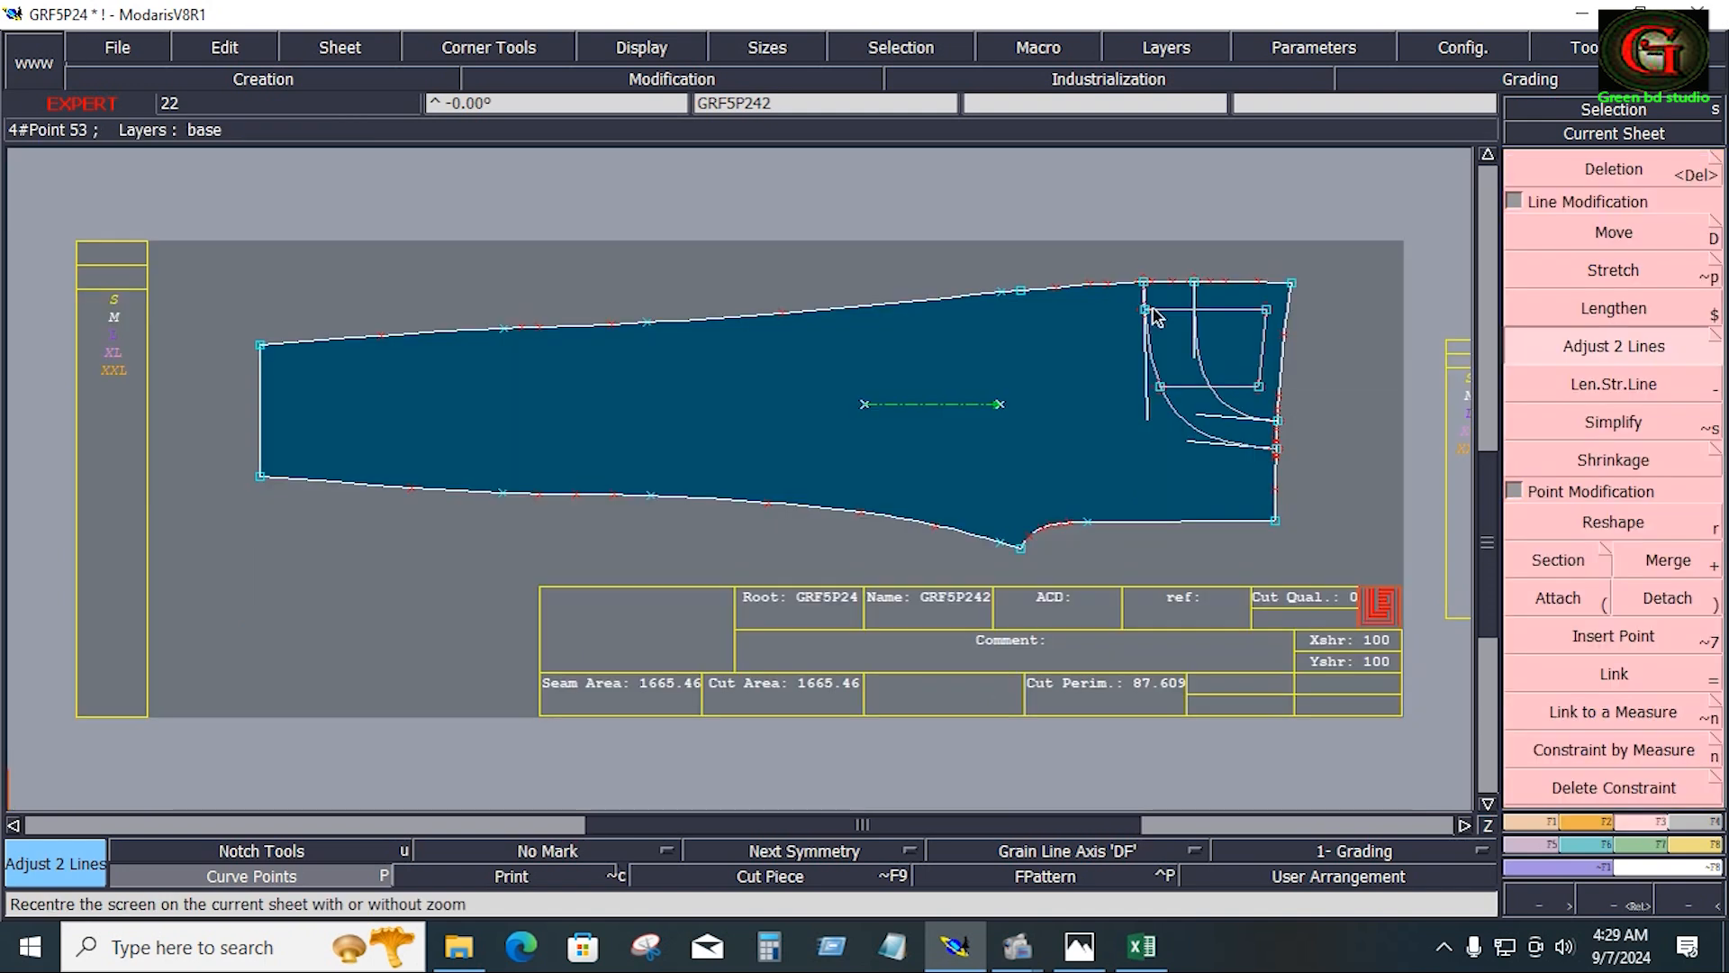
# Straighten the small inner pocket's top edge by aligning its side-seam corner with its opposite corner using Ali 2Pts
pyautogui.press('Return')
pyautogui.moveTo(1129, 249); pyautogui.dragTo(1292, 532)
pyautogui.click(1551, 821)
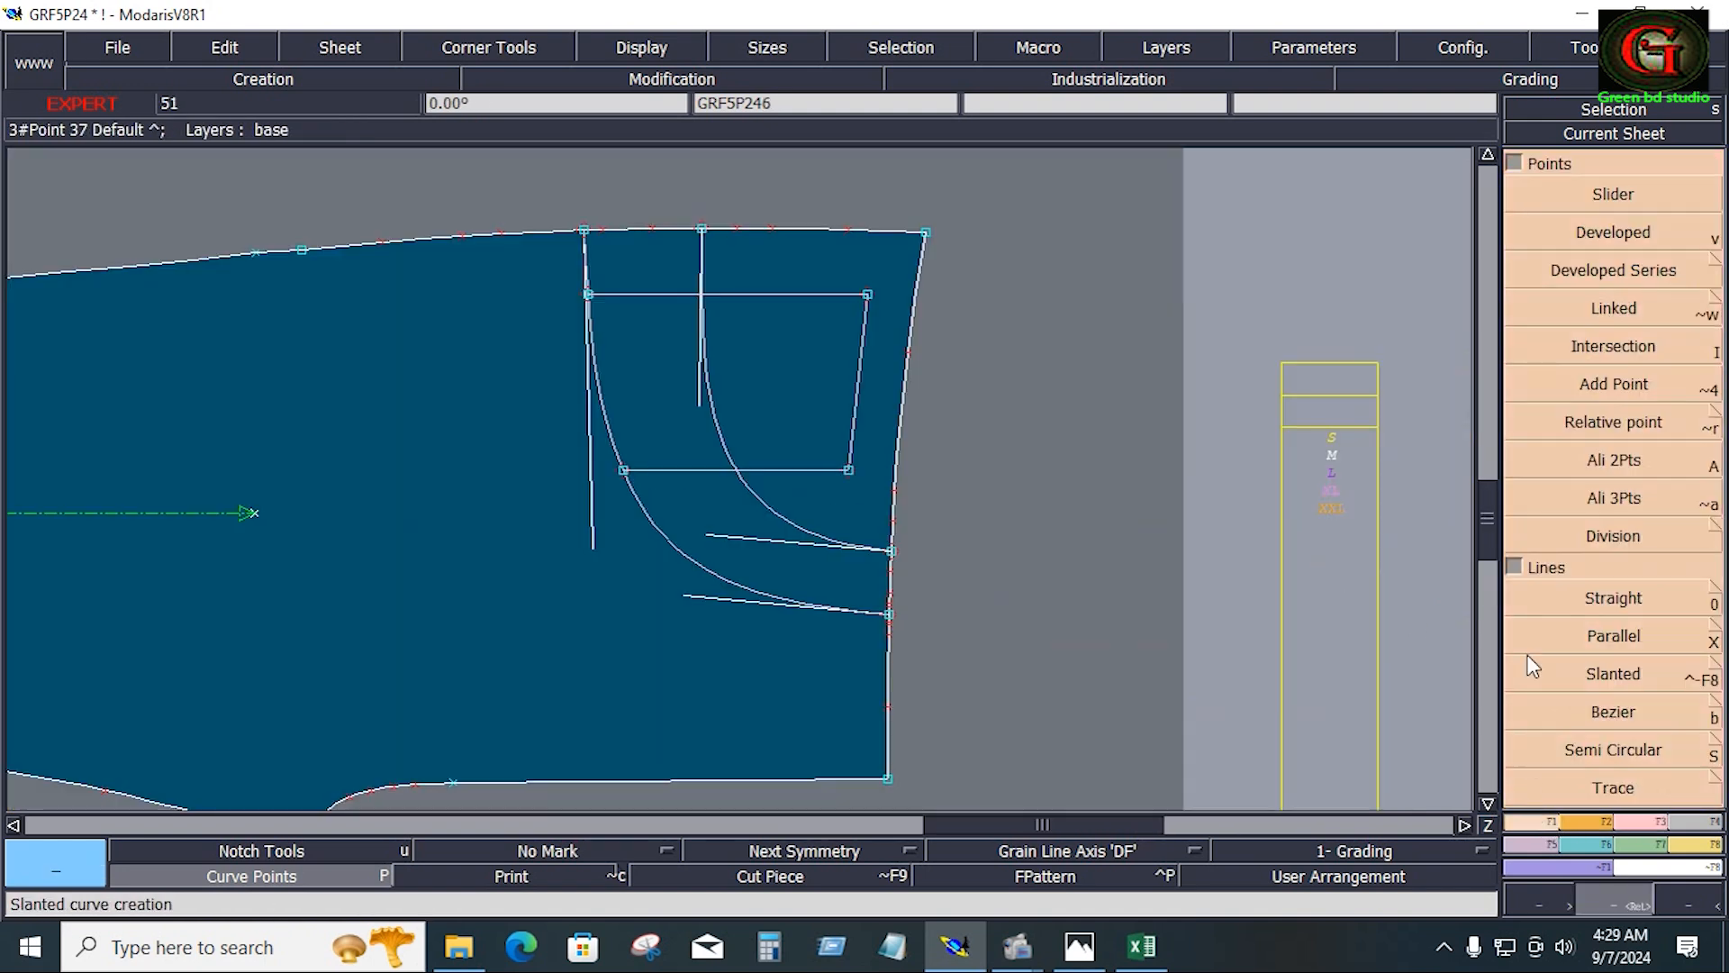
pyautogui.click(1582, 467)
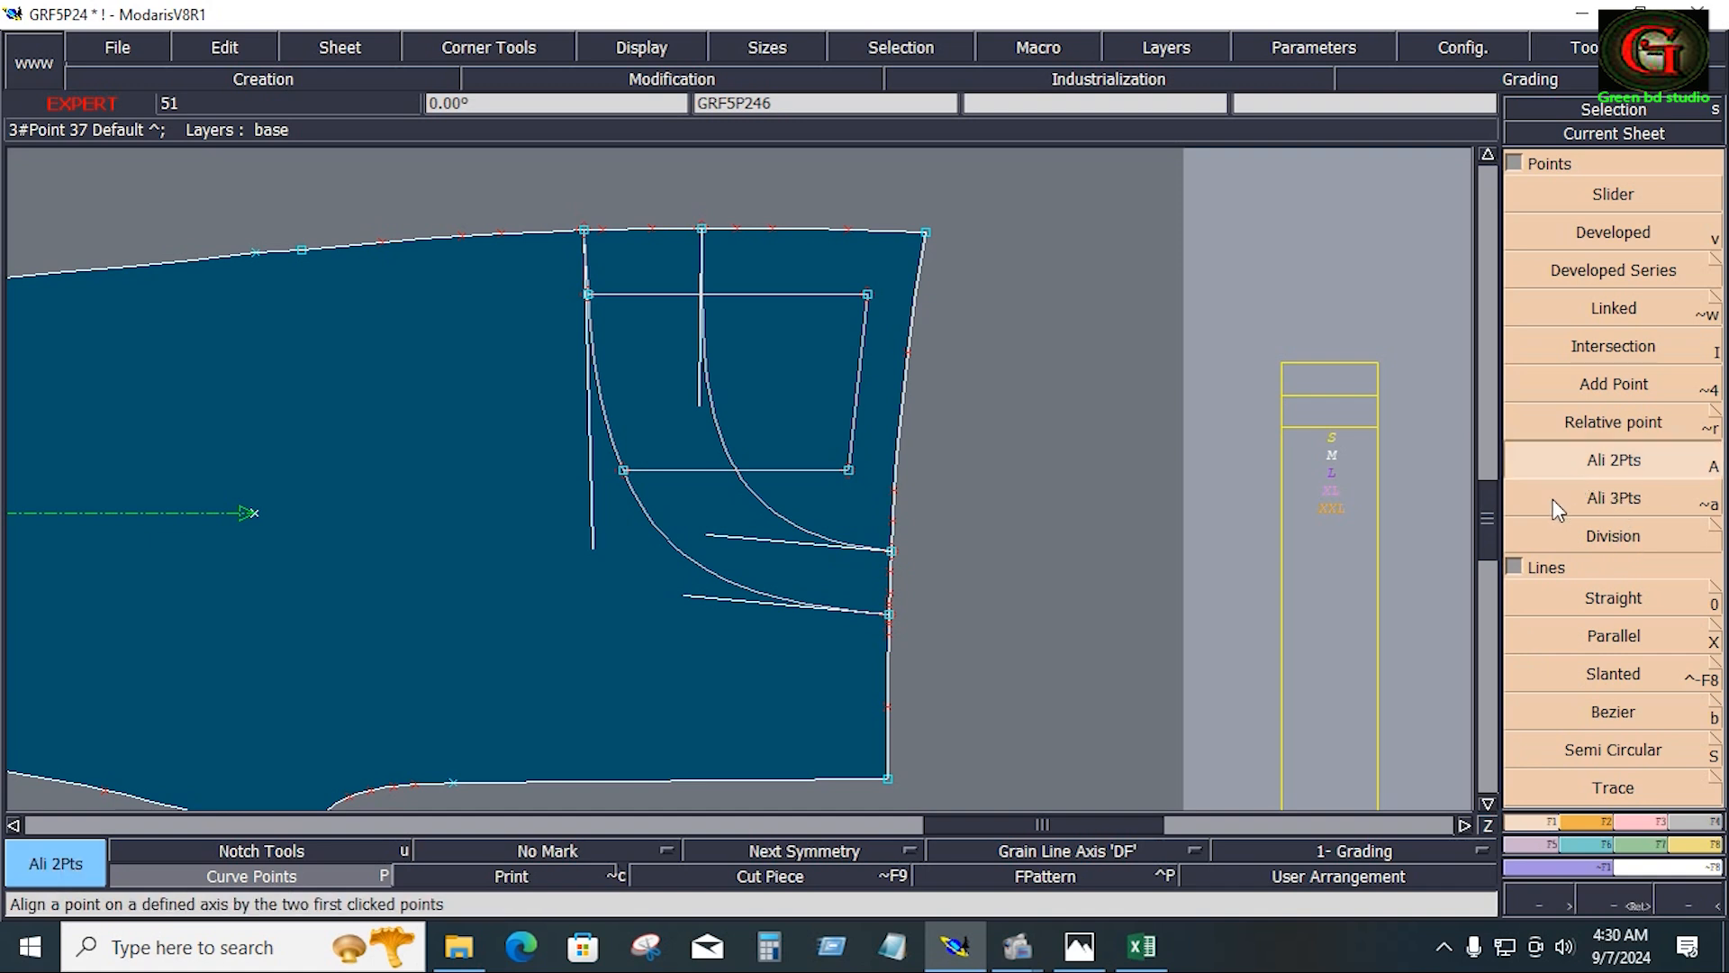
pyautogui.click(848, 470)
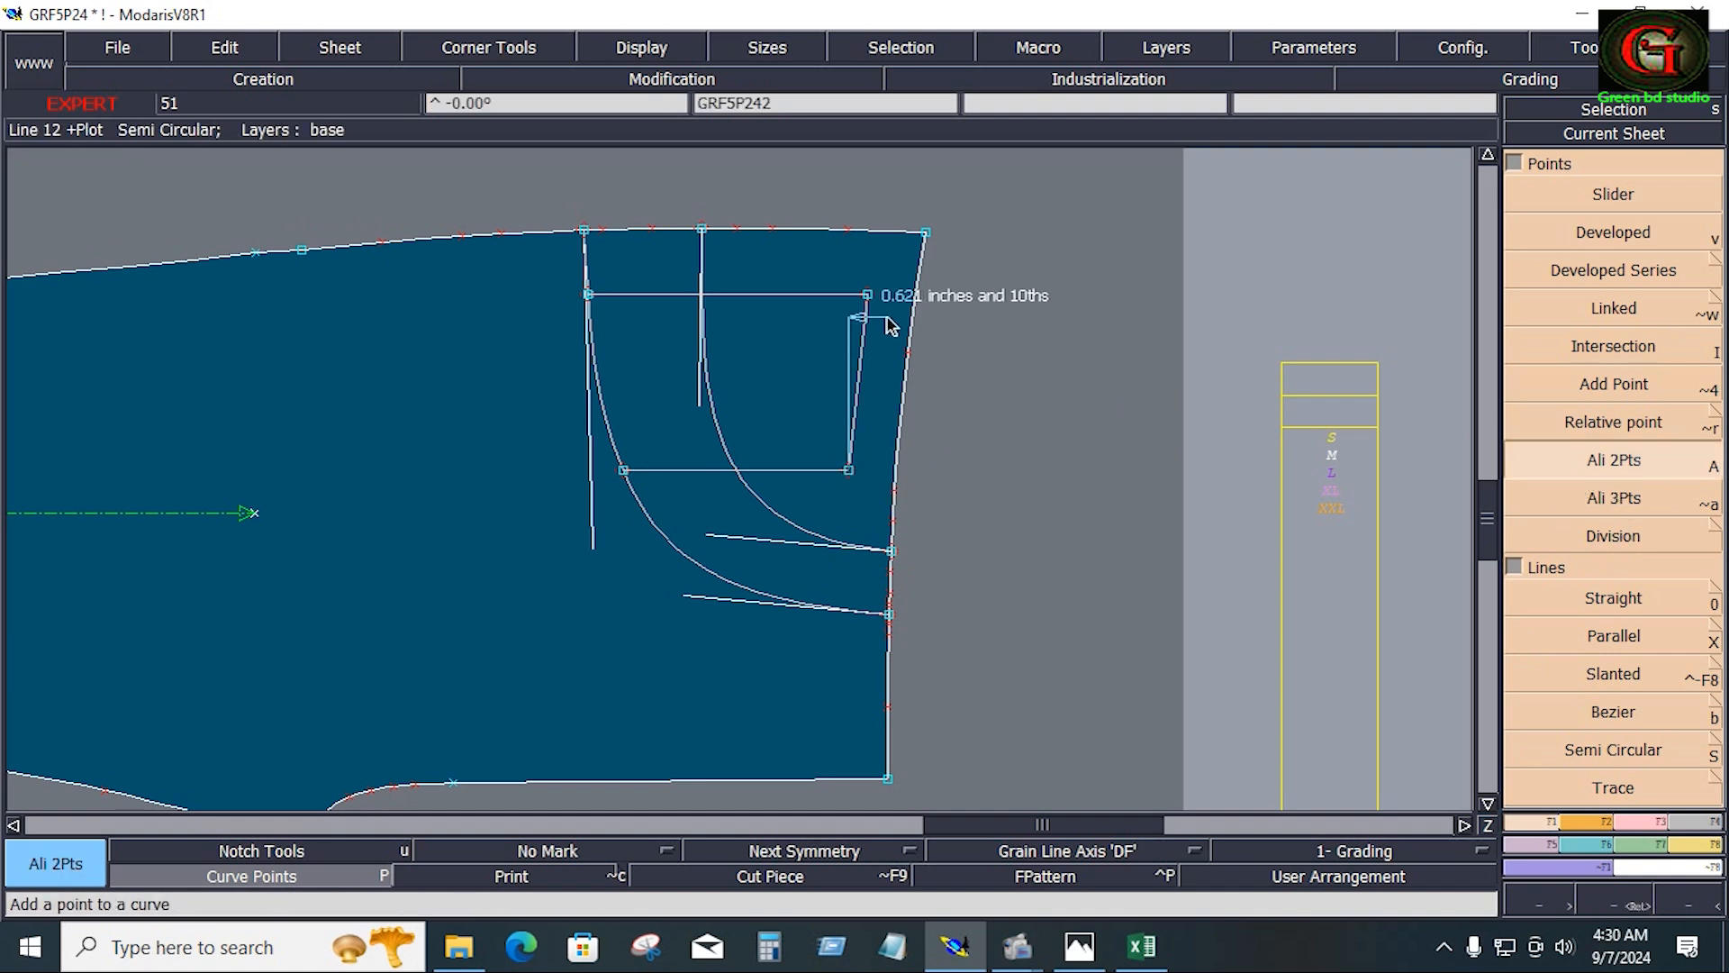
pyautogui.click(867, 294)
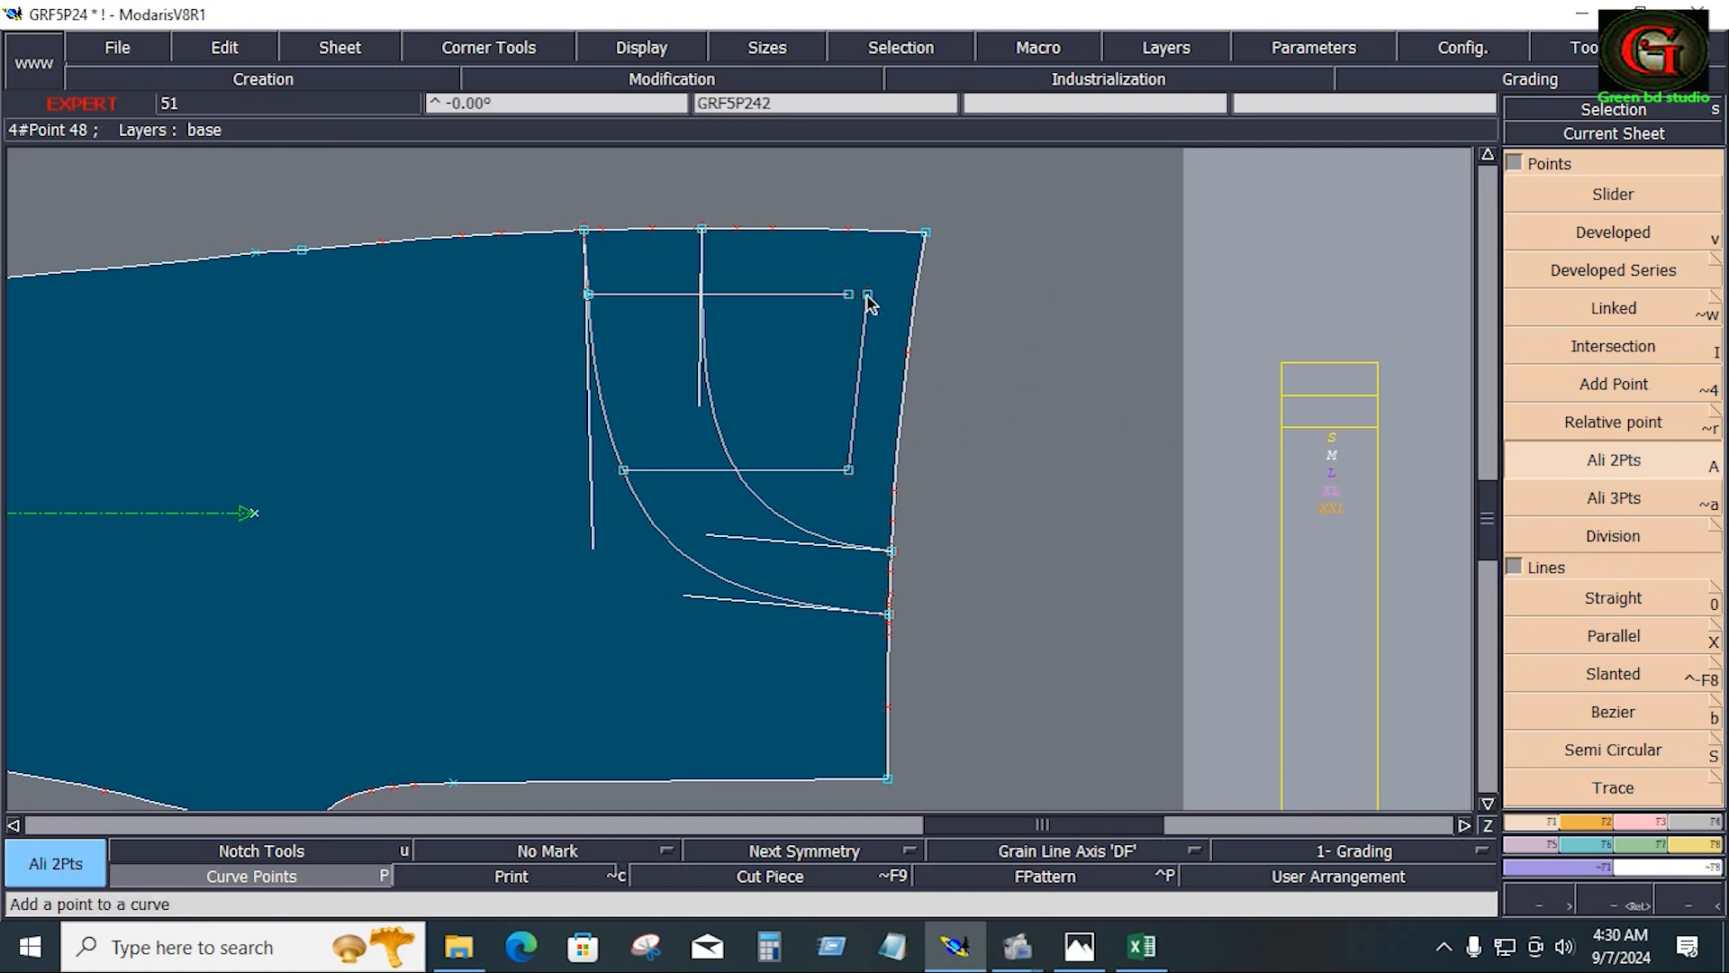
# Attach the line ends together at the small inner pocket's aligned corner
pyautogui.click(1641, 821)
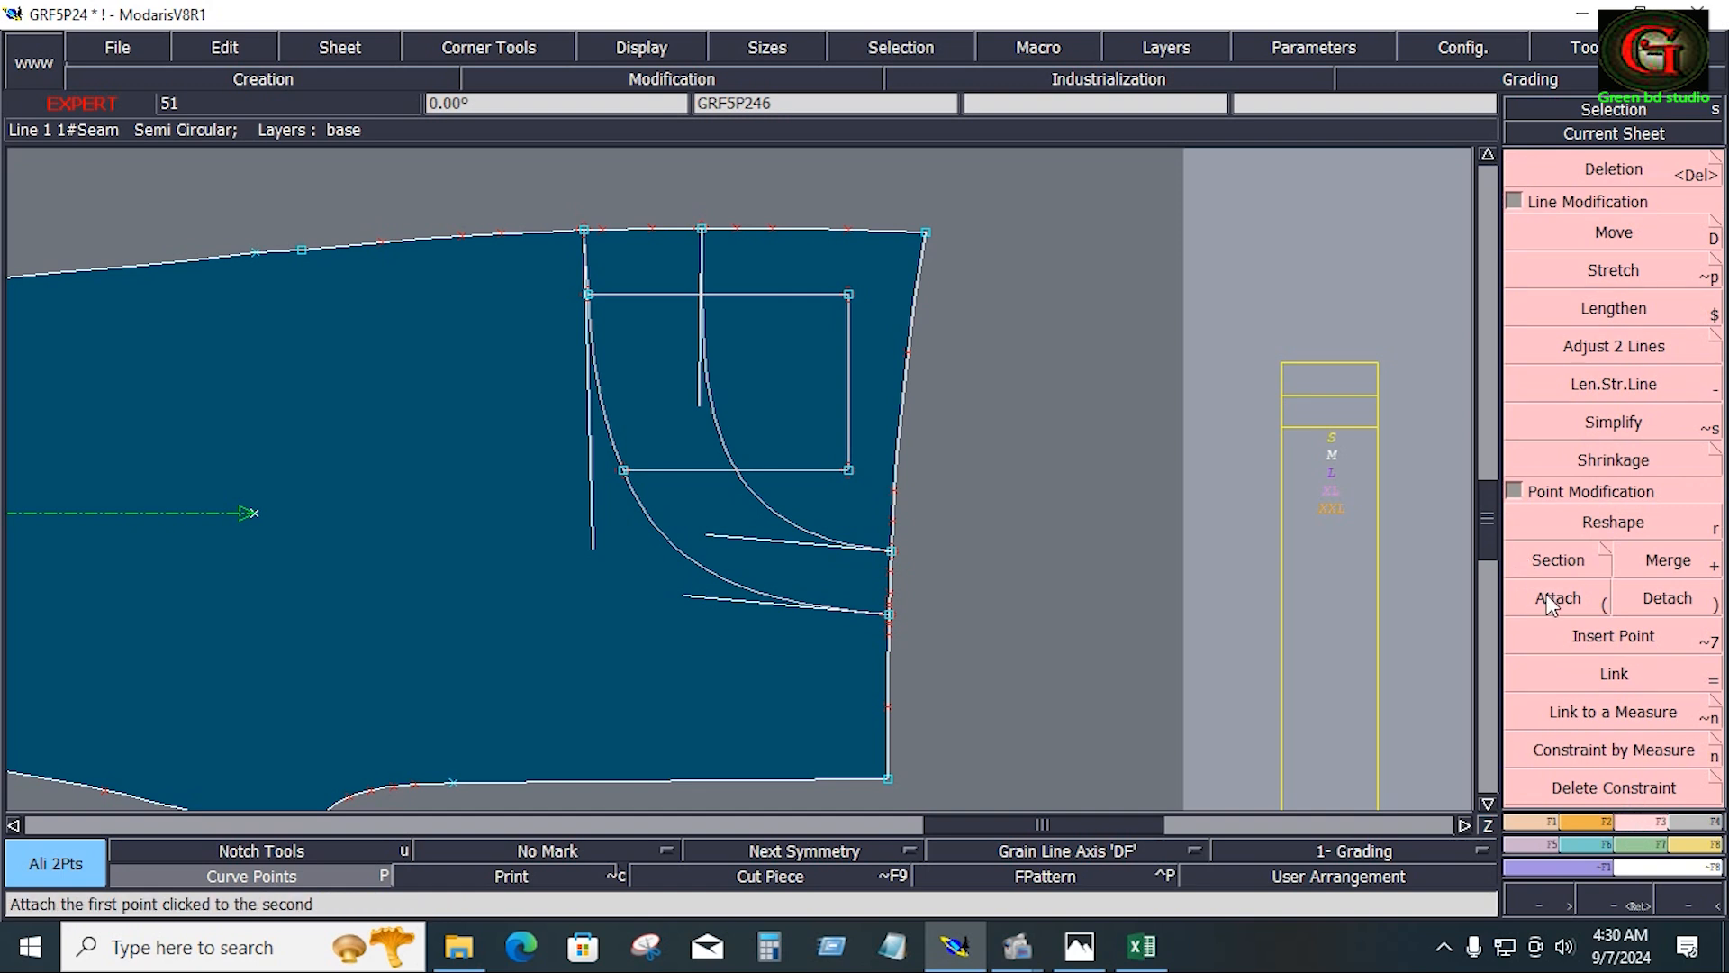
pyautogui.click(1548, 595)
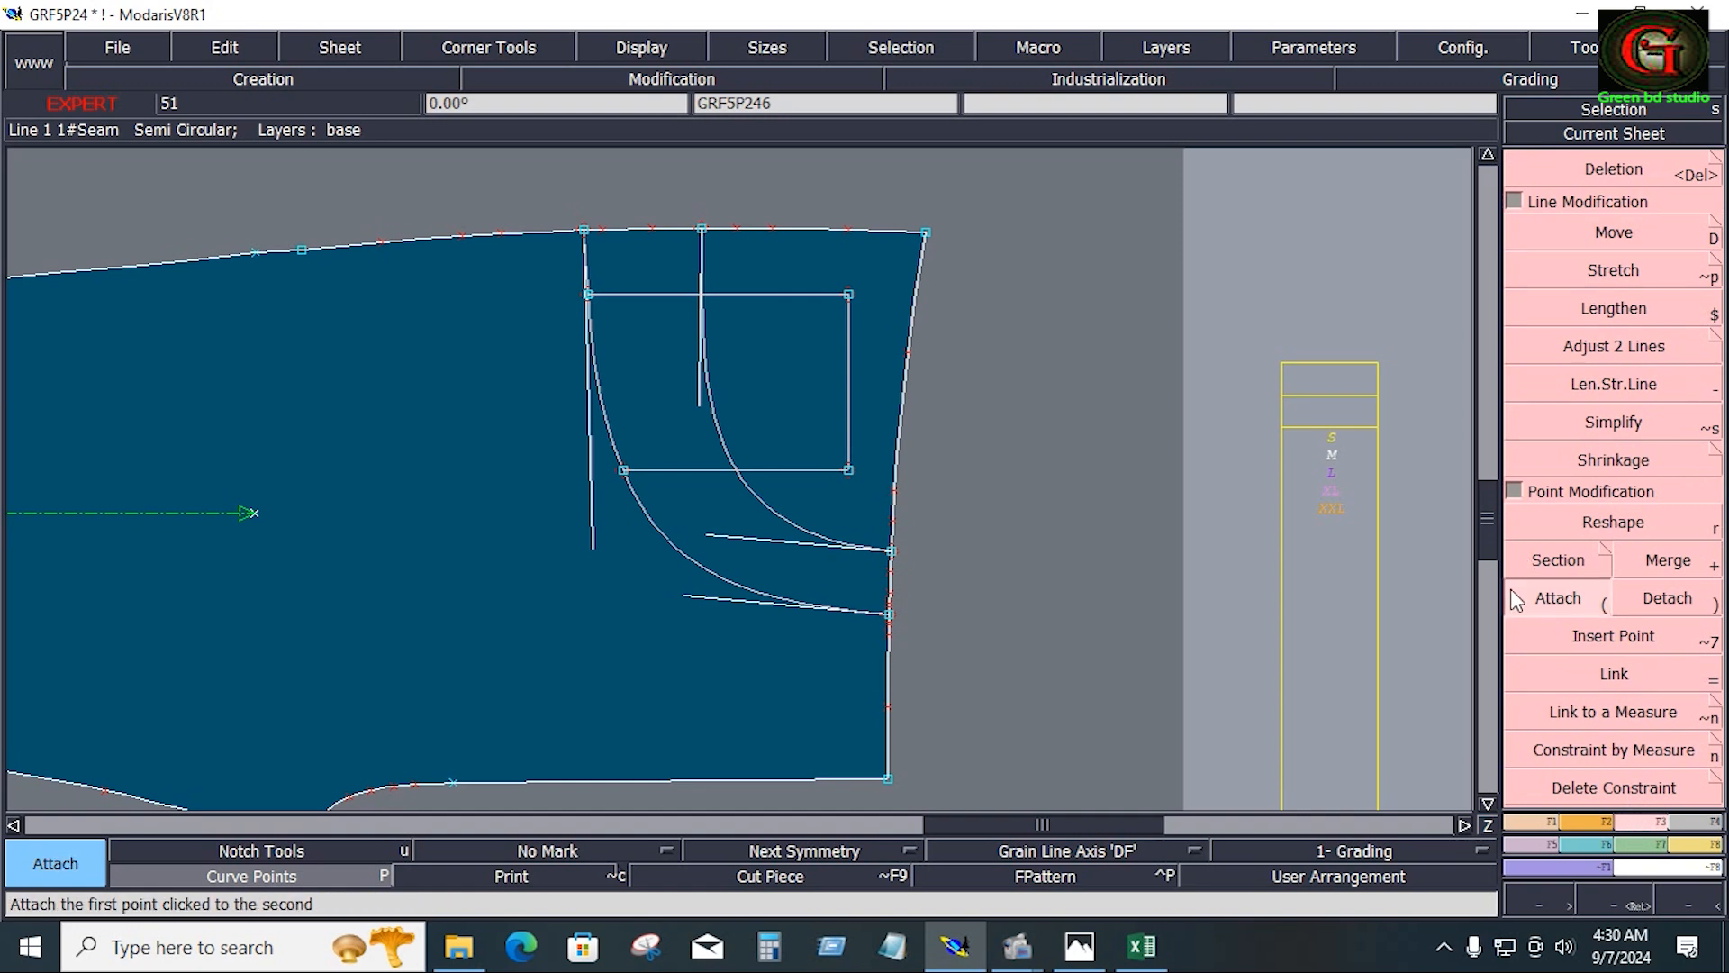
pyautogui.click(849, 294)
pyautogui.click(891, 294)
pyautogui.click(891, 295)
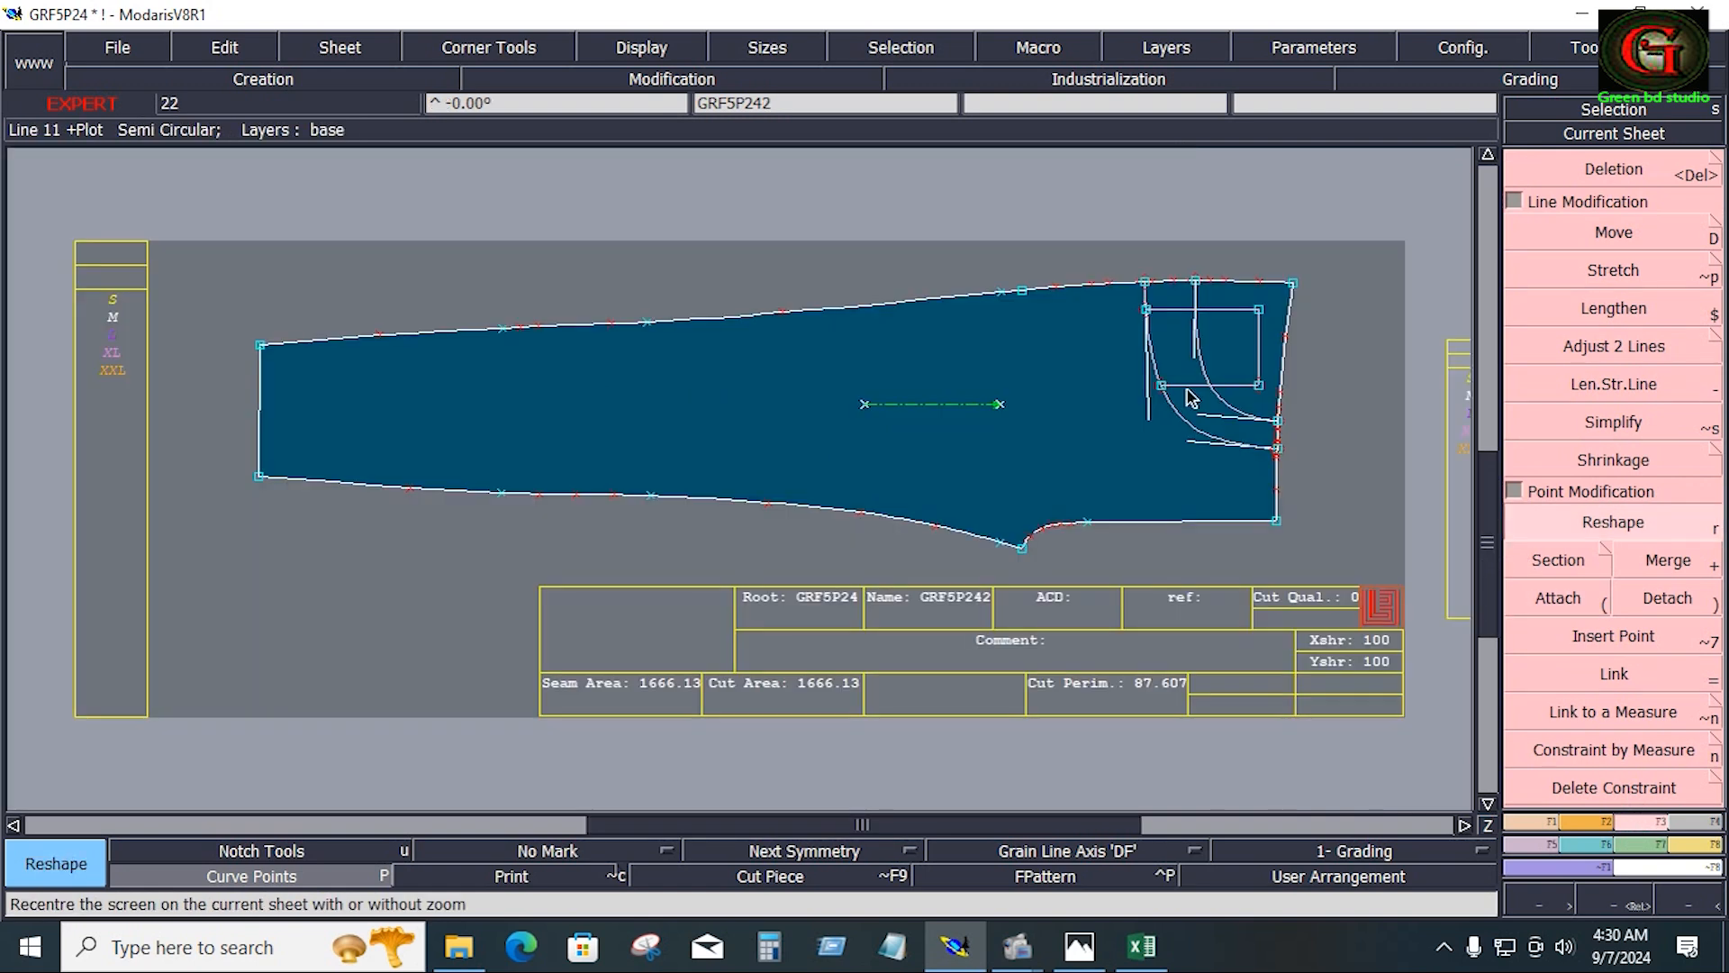
# Create a parallel of the pocket opening curve at a distance of -1 inch, towards the facing curve
pyautogui.press('Return')
pyautogui.moveTo(1115, 269); pyautogui.dragTo(1313, 515)
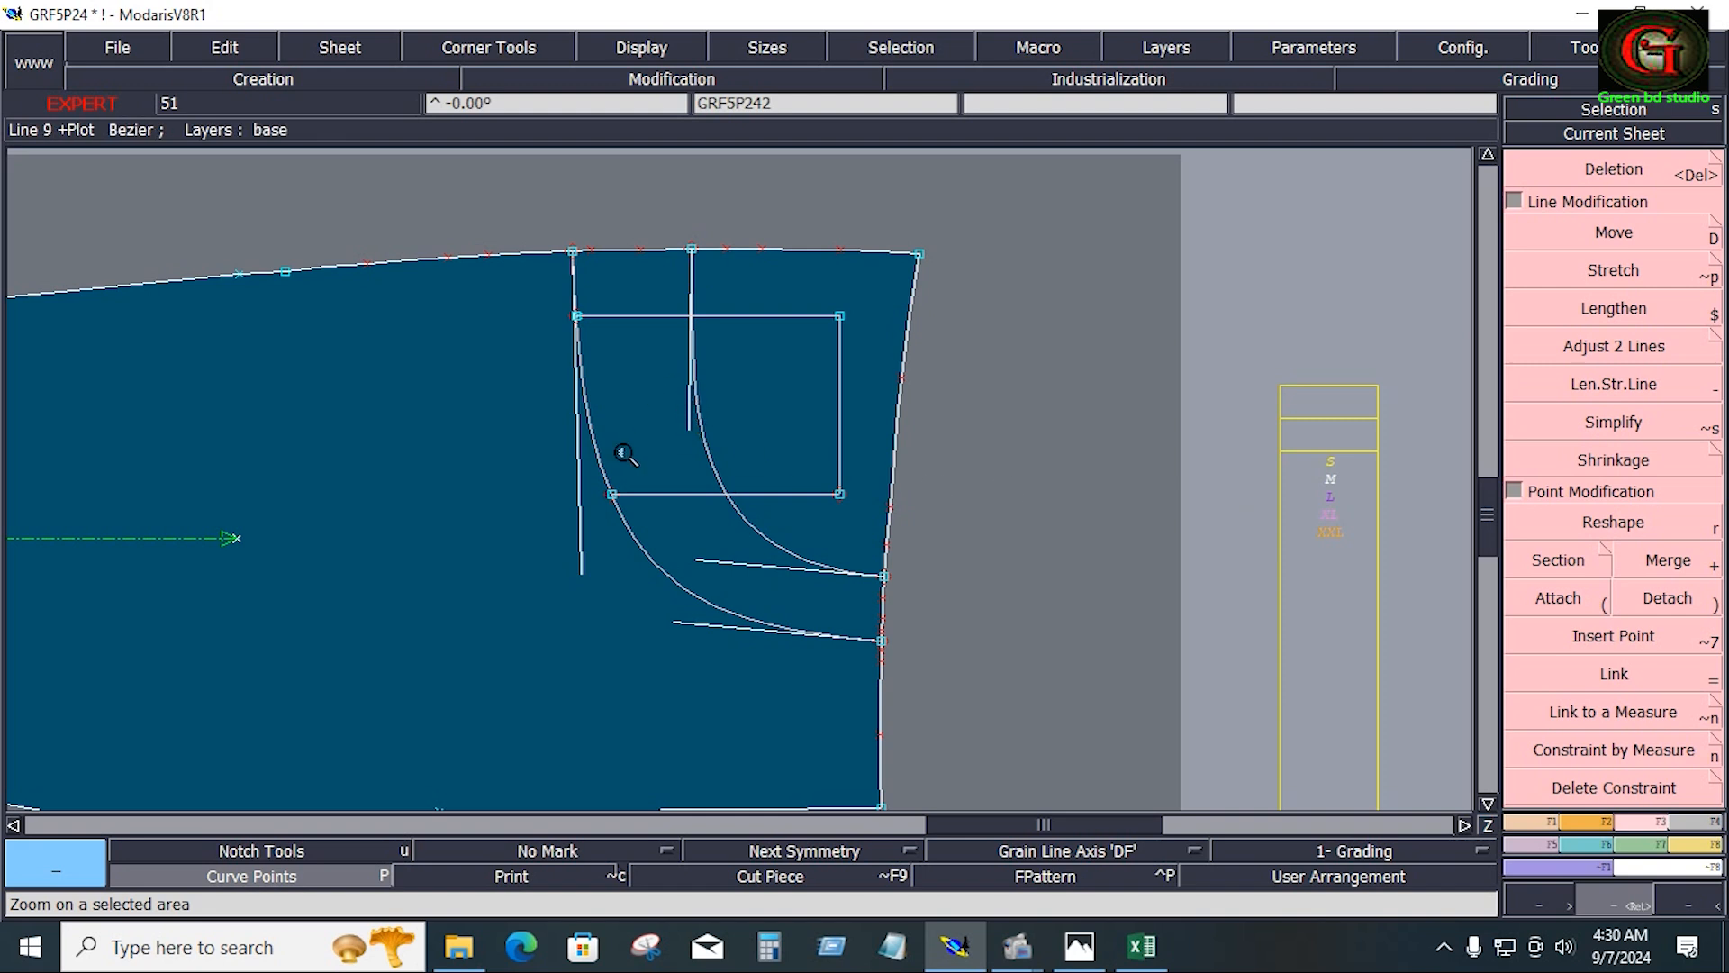
pyautogui.press('F1')
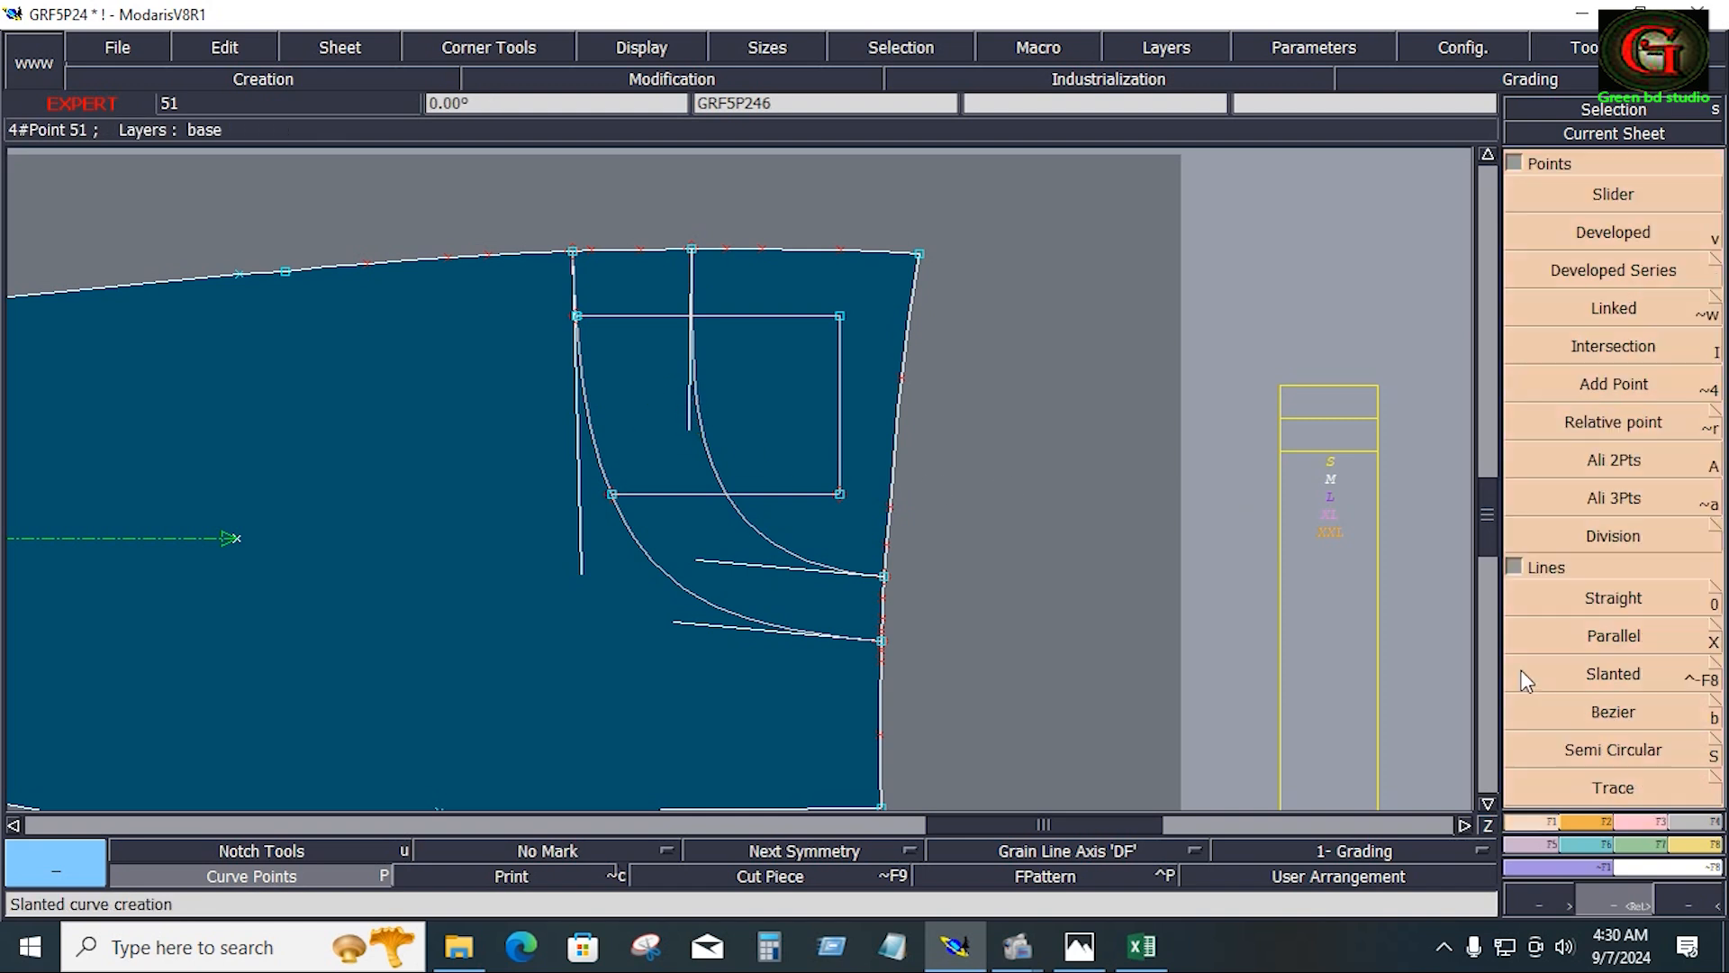
pyautogui.click(1612, 645)
pyautogui.click(777, 541)
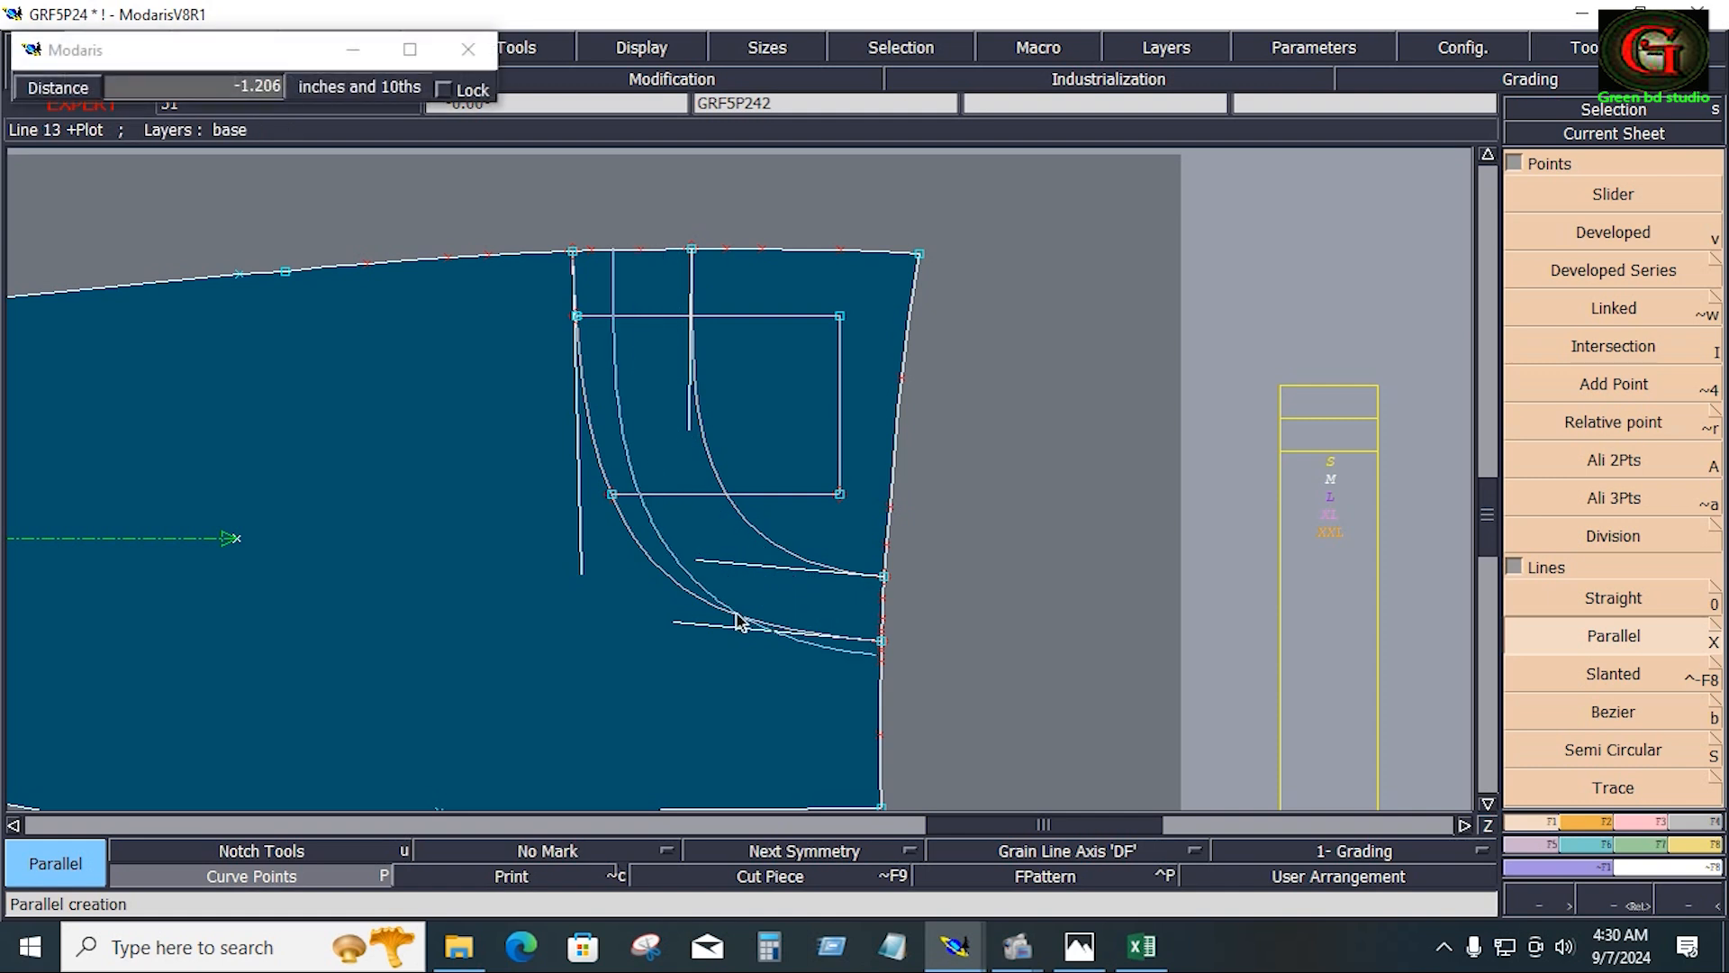
pyautogui.write('-0.750')
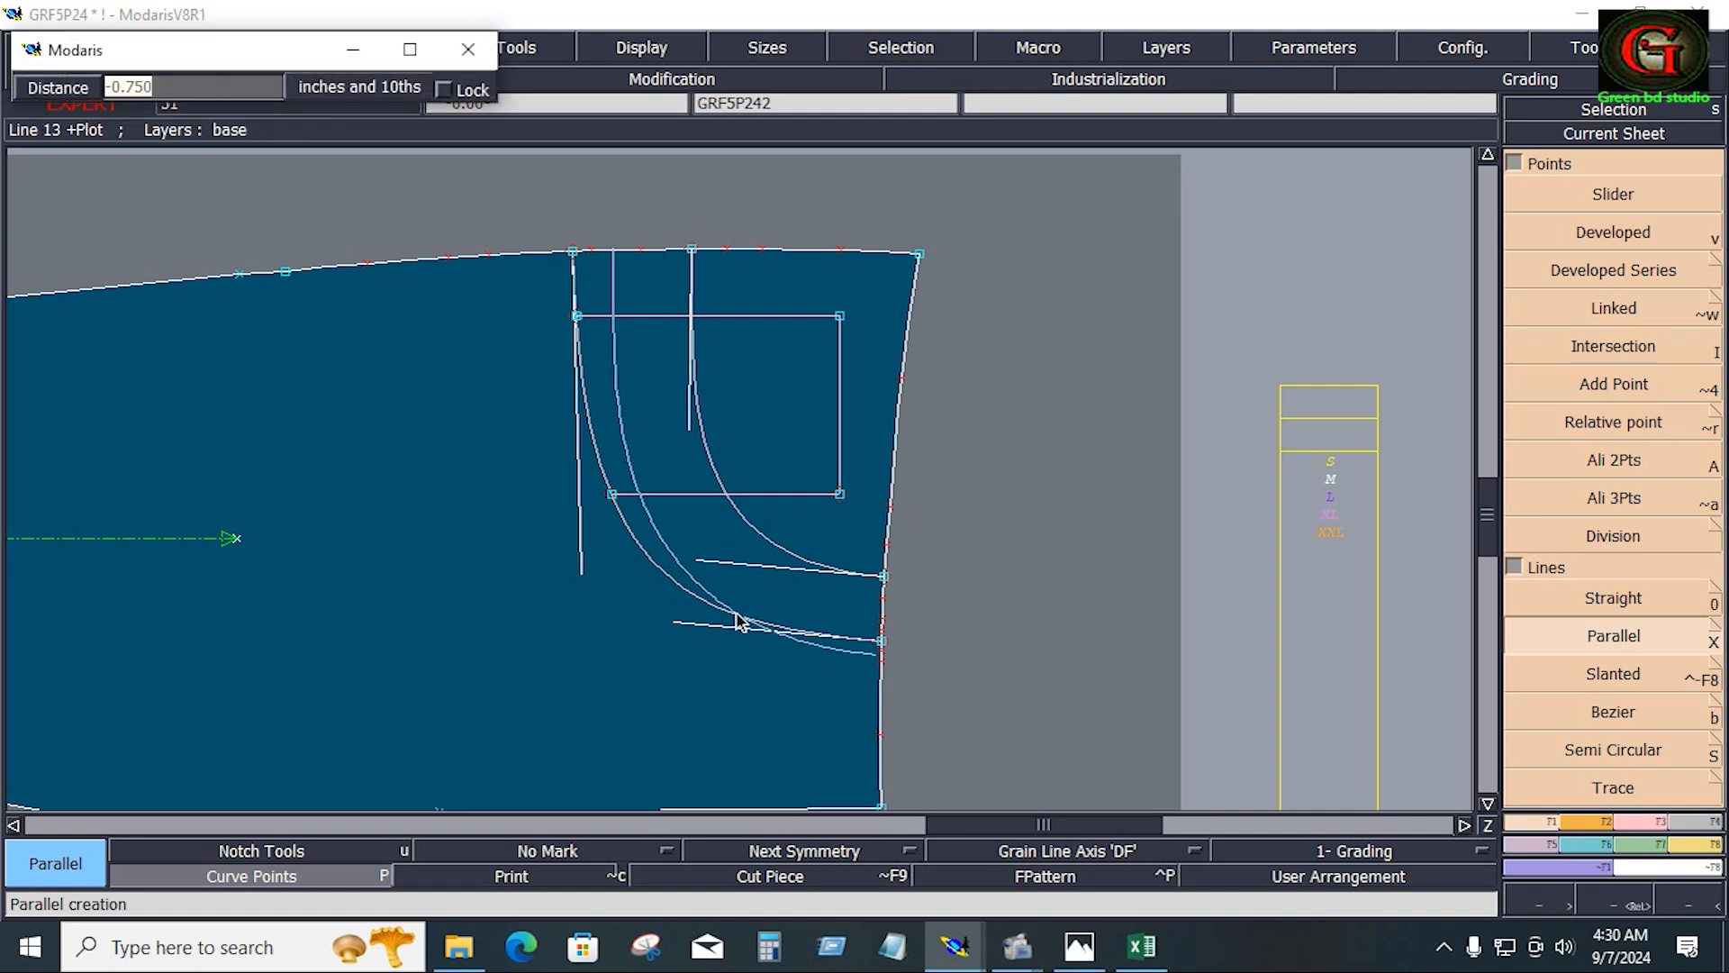
pyautogui.write('-1')
pyautogui.press('Return')
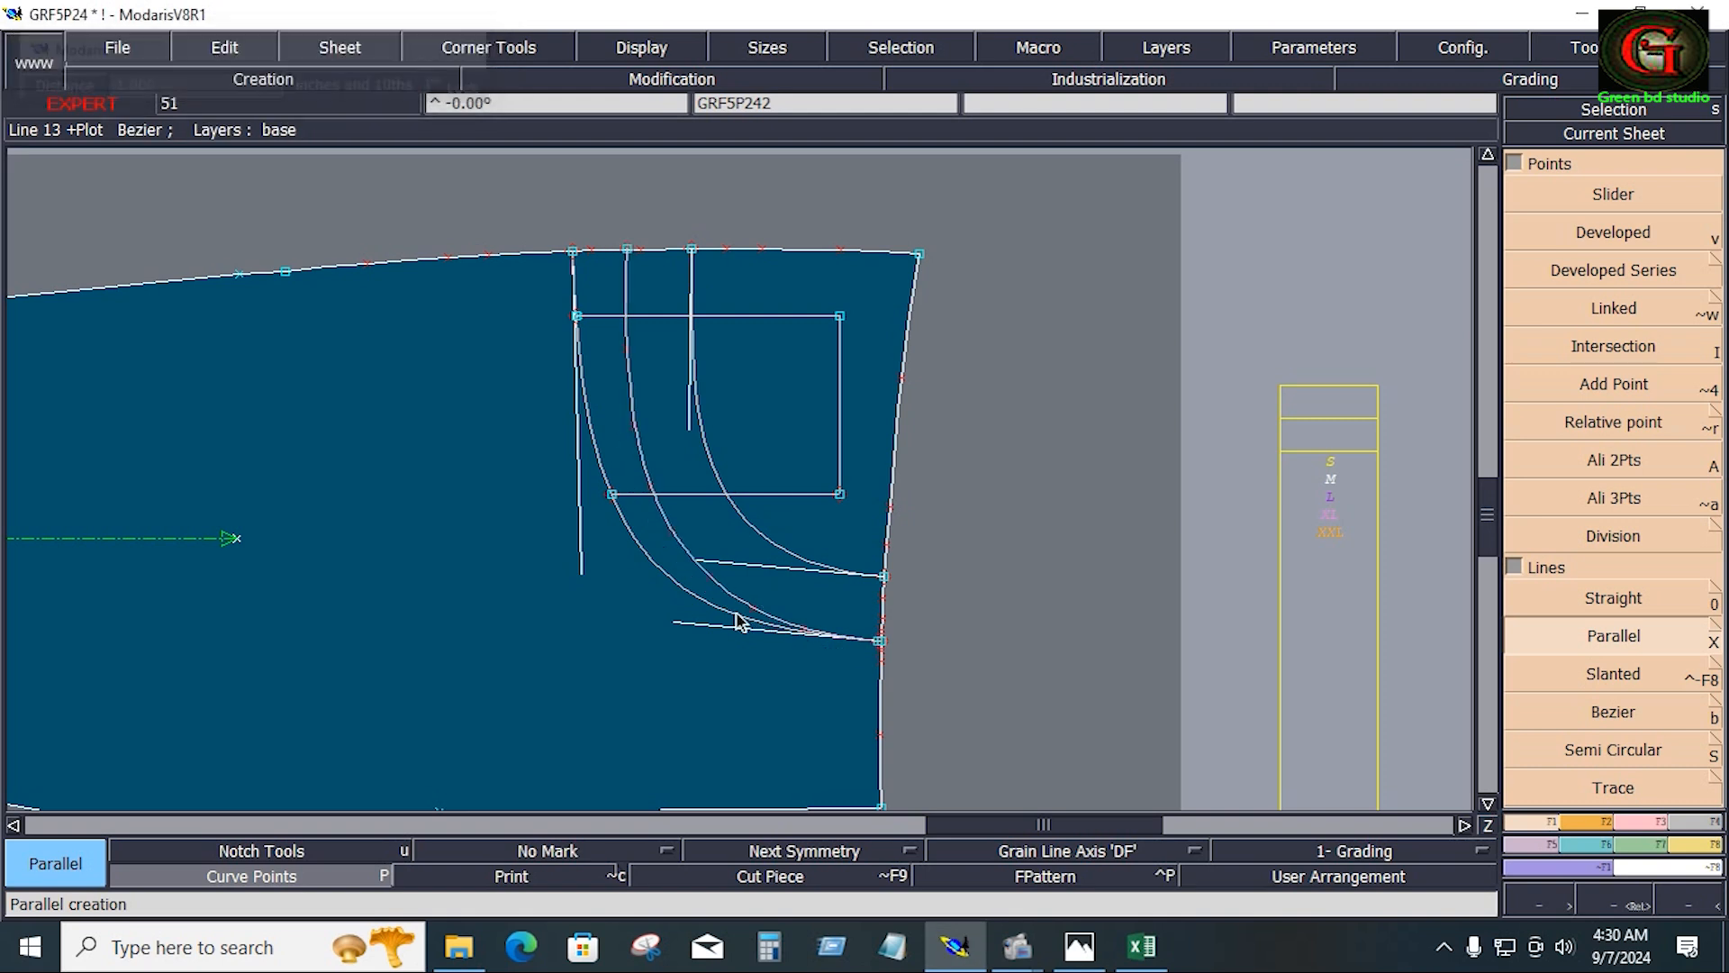
# Create a second parallel of the pocket opening curve at a distance of -0.750 inch
pyautogui.click(753, 535)
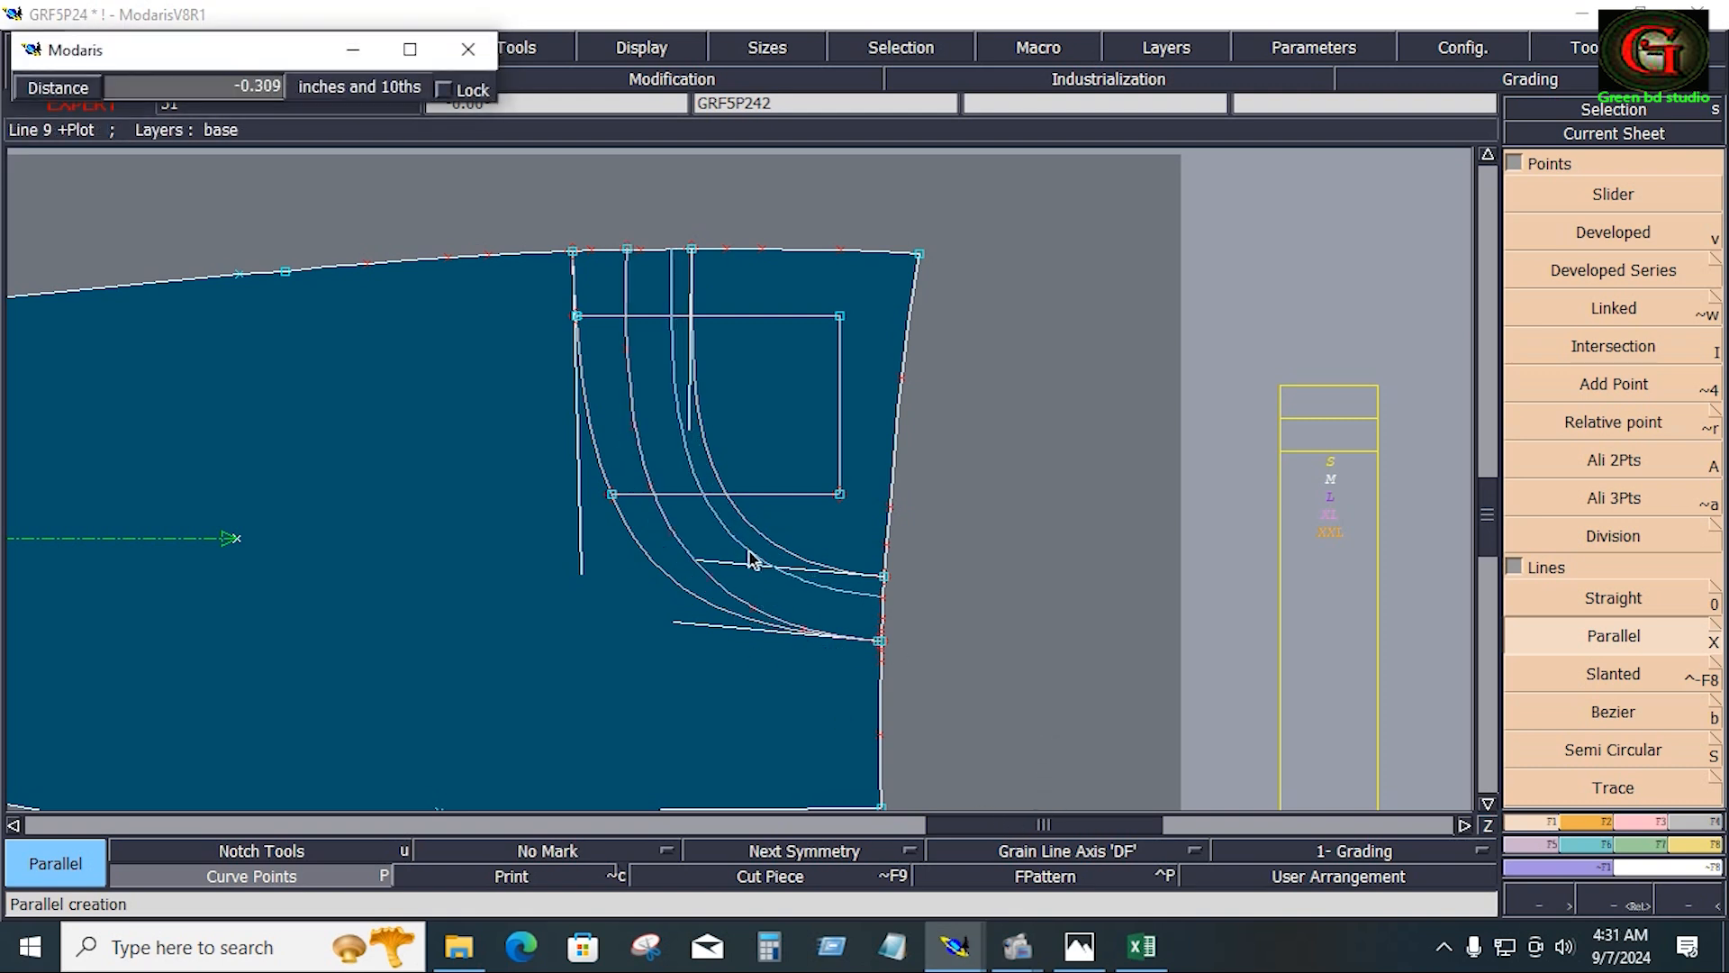
pyautogui.press('Down')
pyautogui.press('Return')
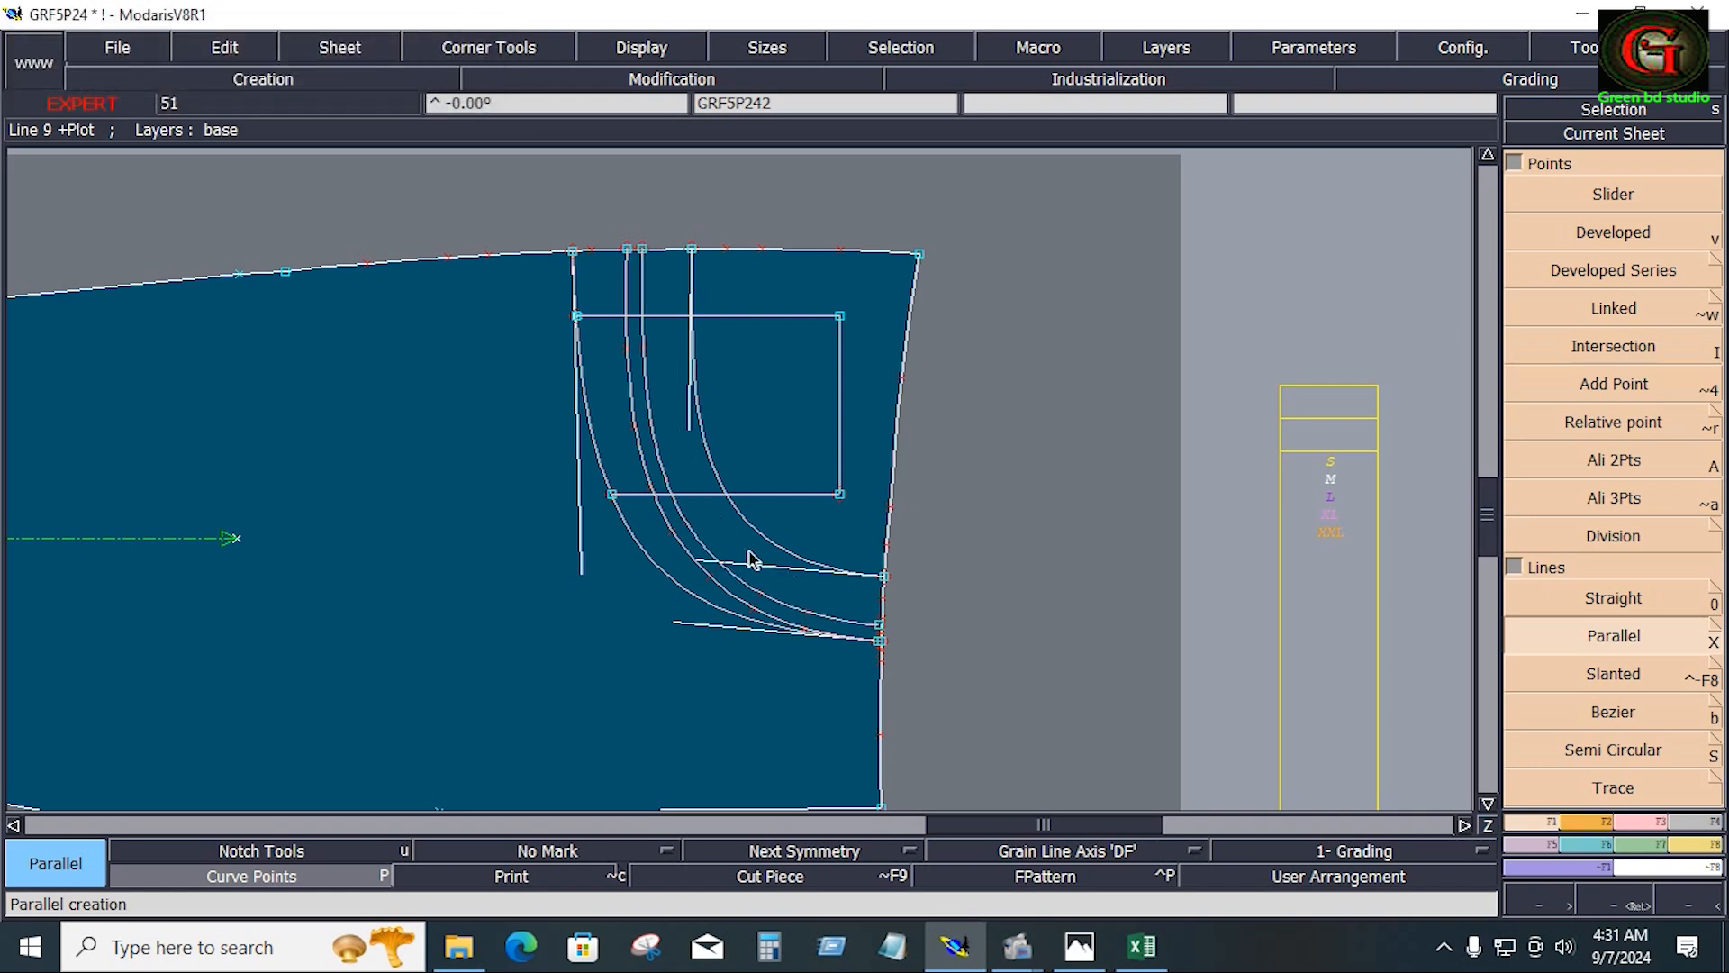
pyautogui.press('Delete')
pyautogui.click(669, 530)
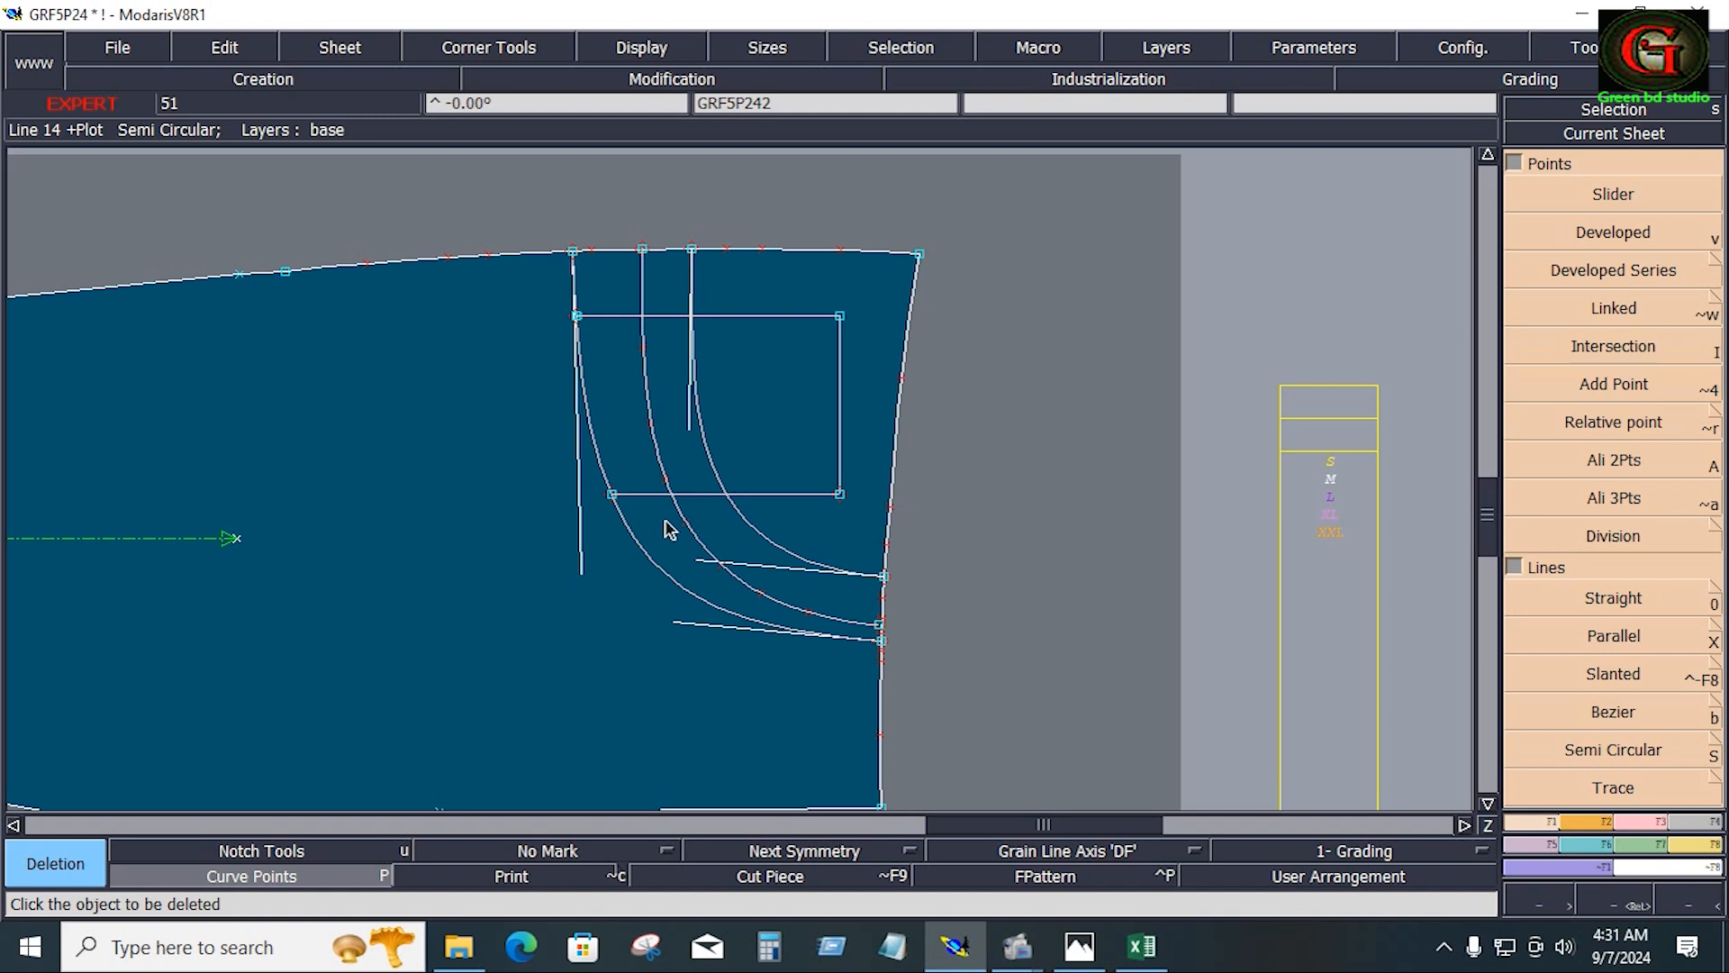
pyautogui.hotkey('ctrl', 'z')
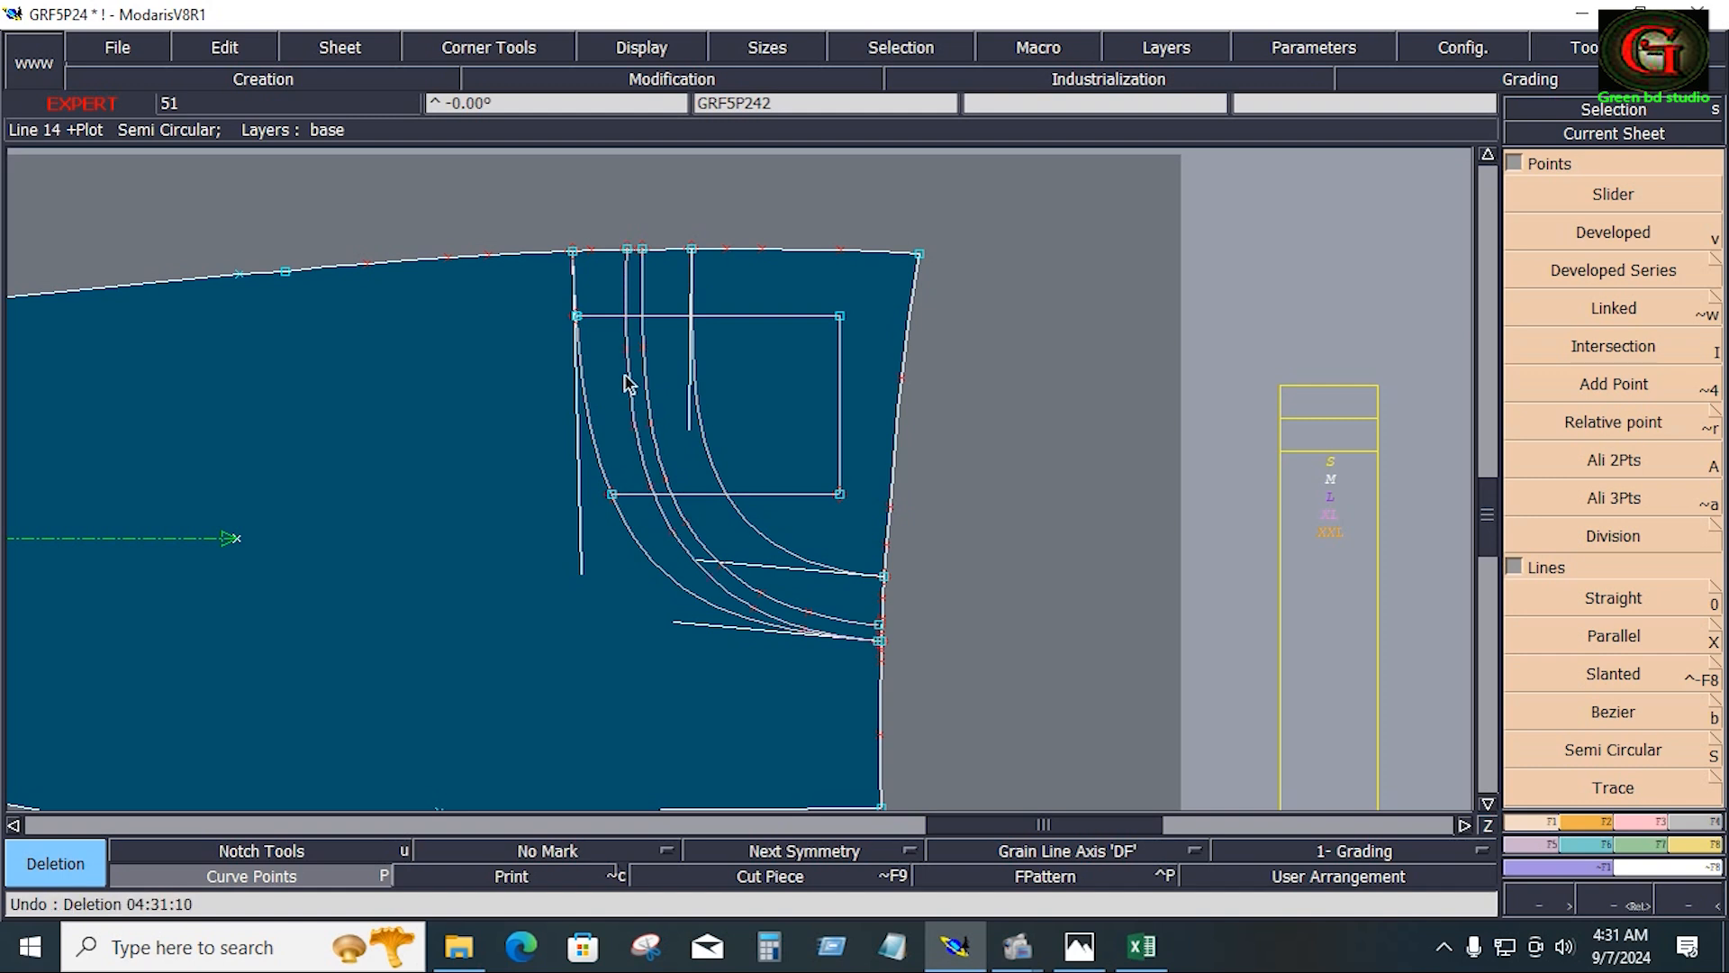
# Move the side-seam end of the 0.750 inch parallel curve onto the side-seam end of the 1 inch parallel
pyautogui.press('Return')
pyautogui.moveTo(576, 215); pyautogui.dragTo(692, 361)
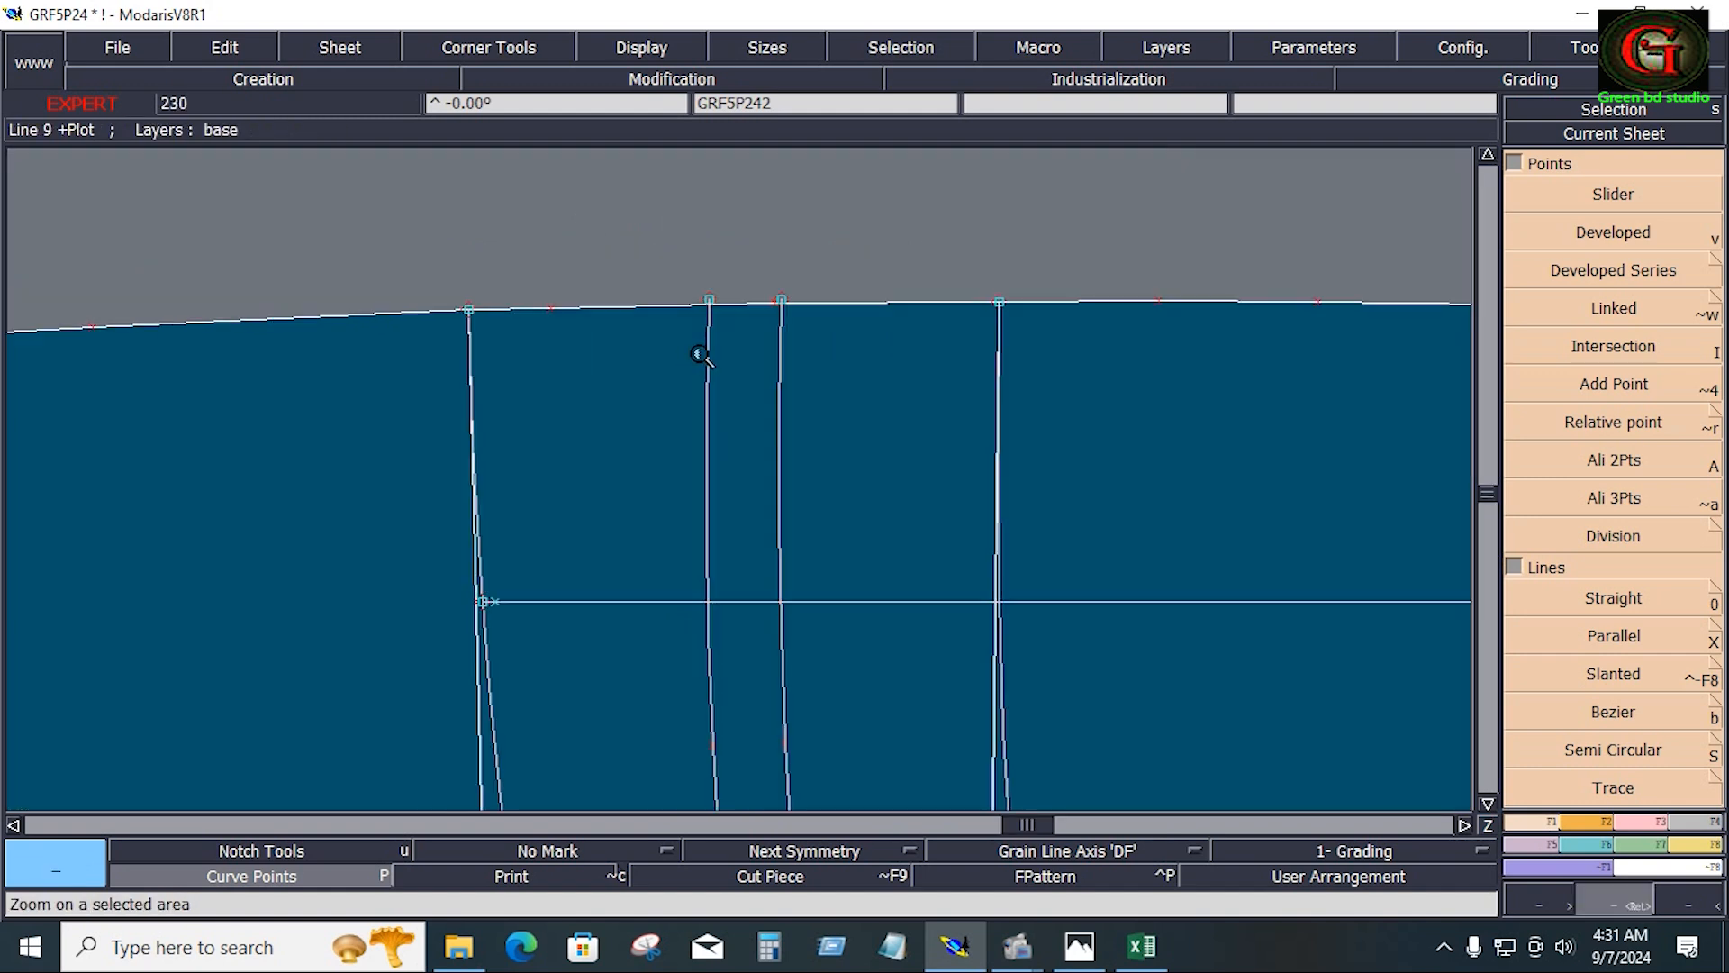
pyautogui.click(1662, 823)
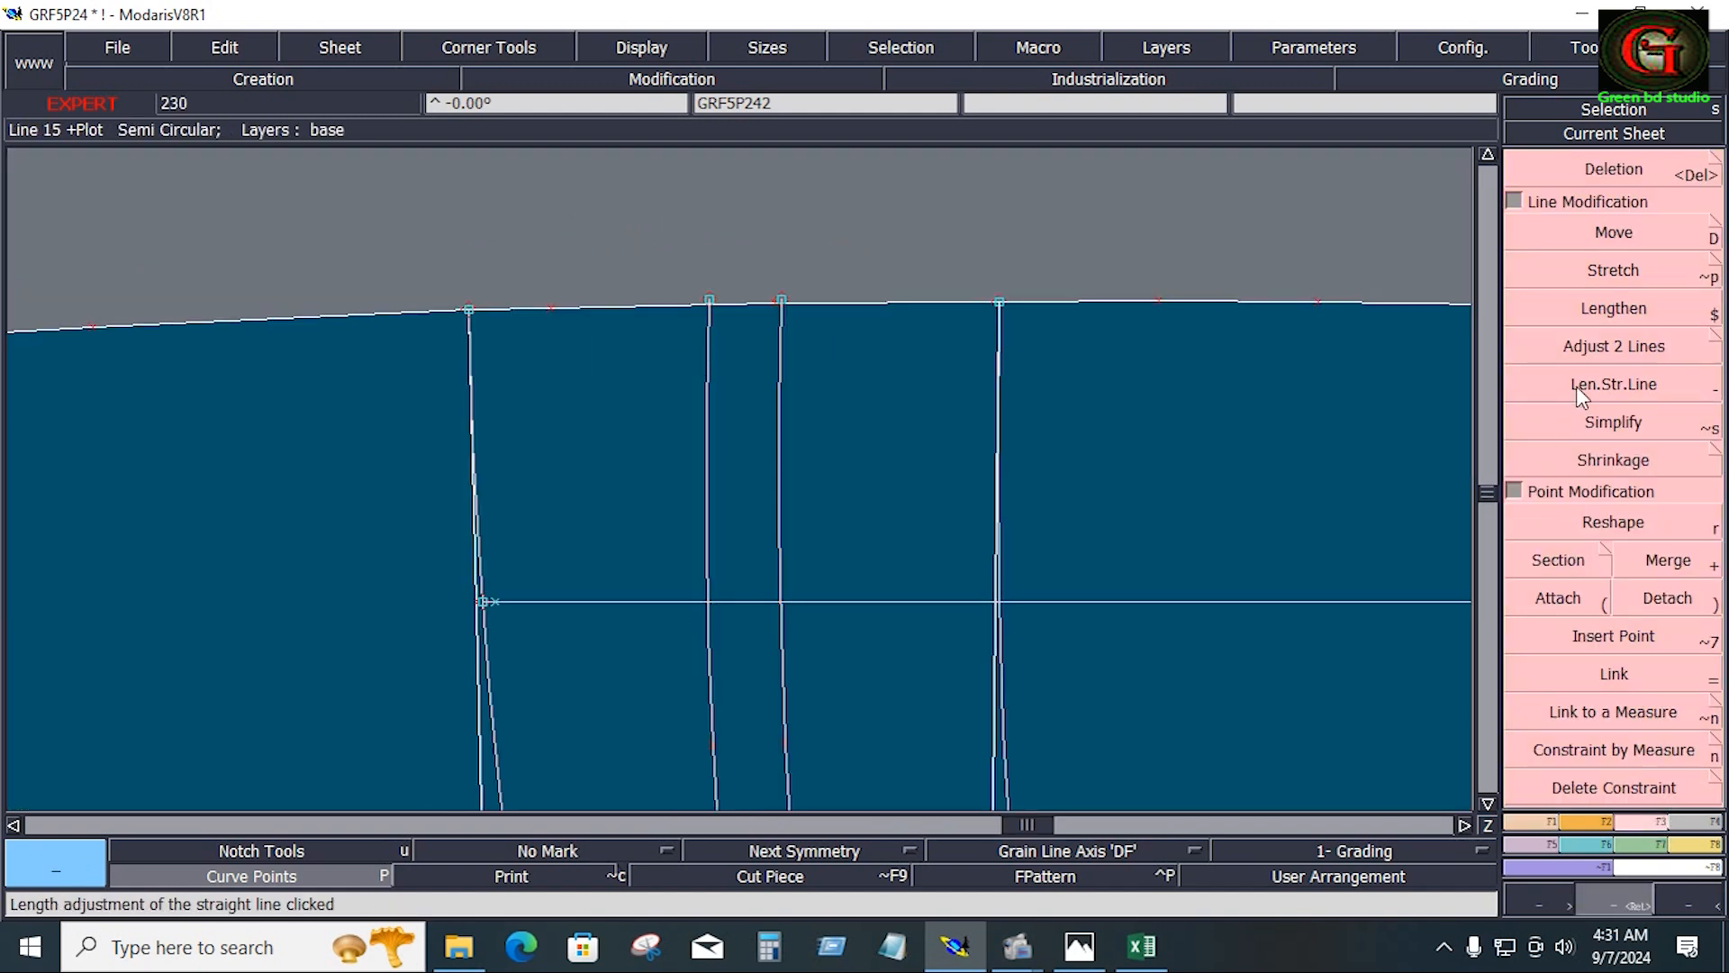
pyautogui.click(1619, 234)
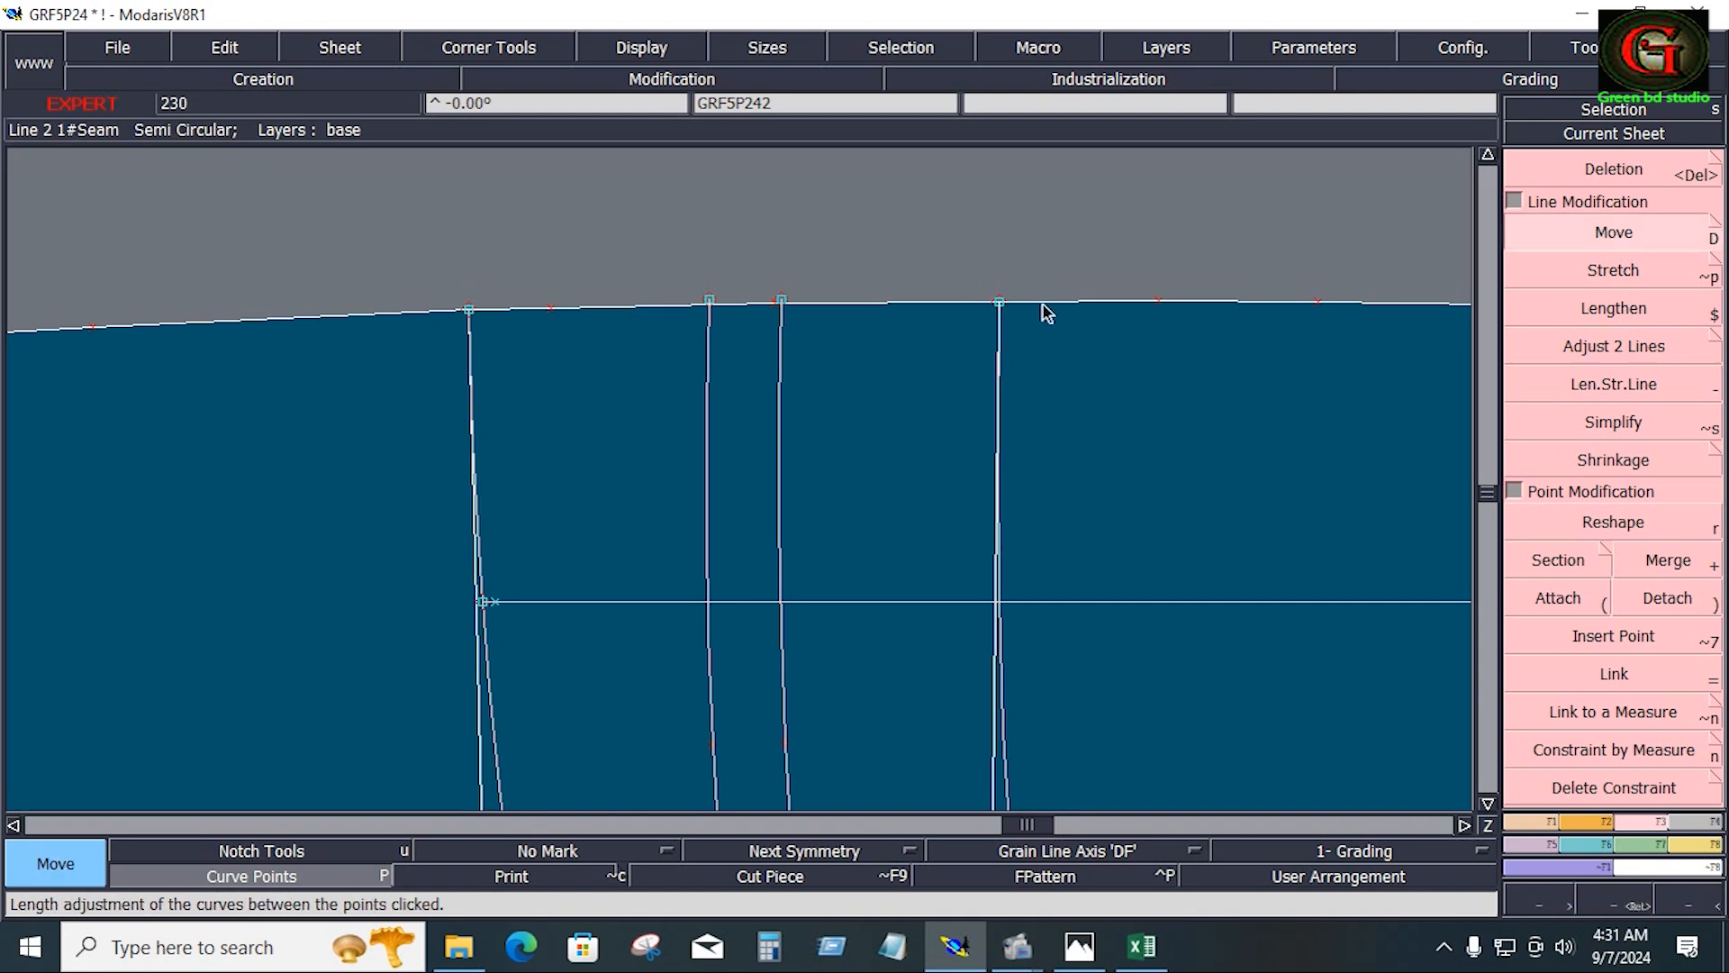
pyautogui.click(781, 300)
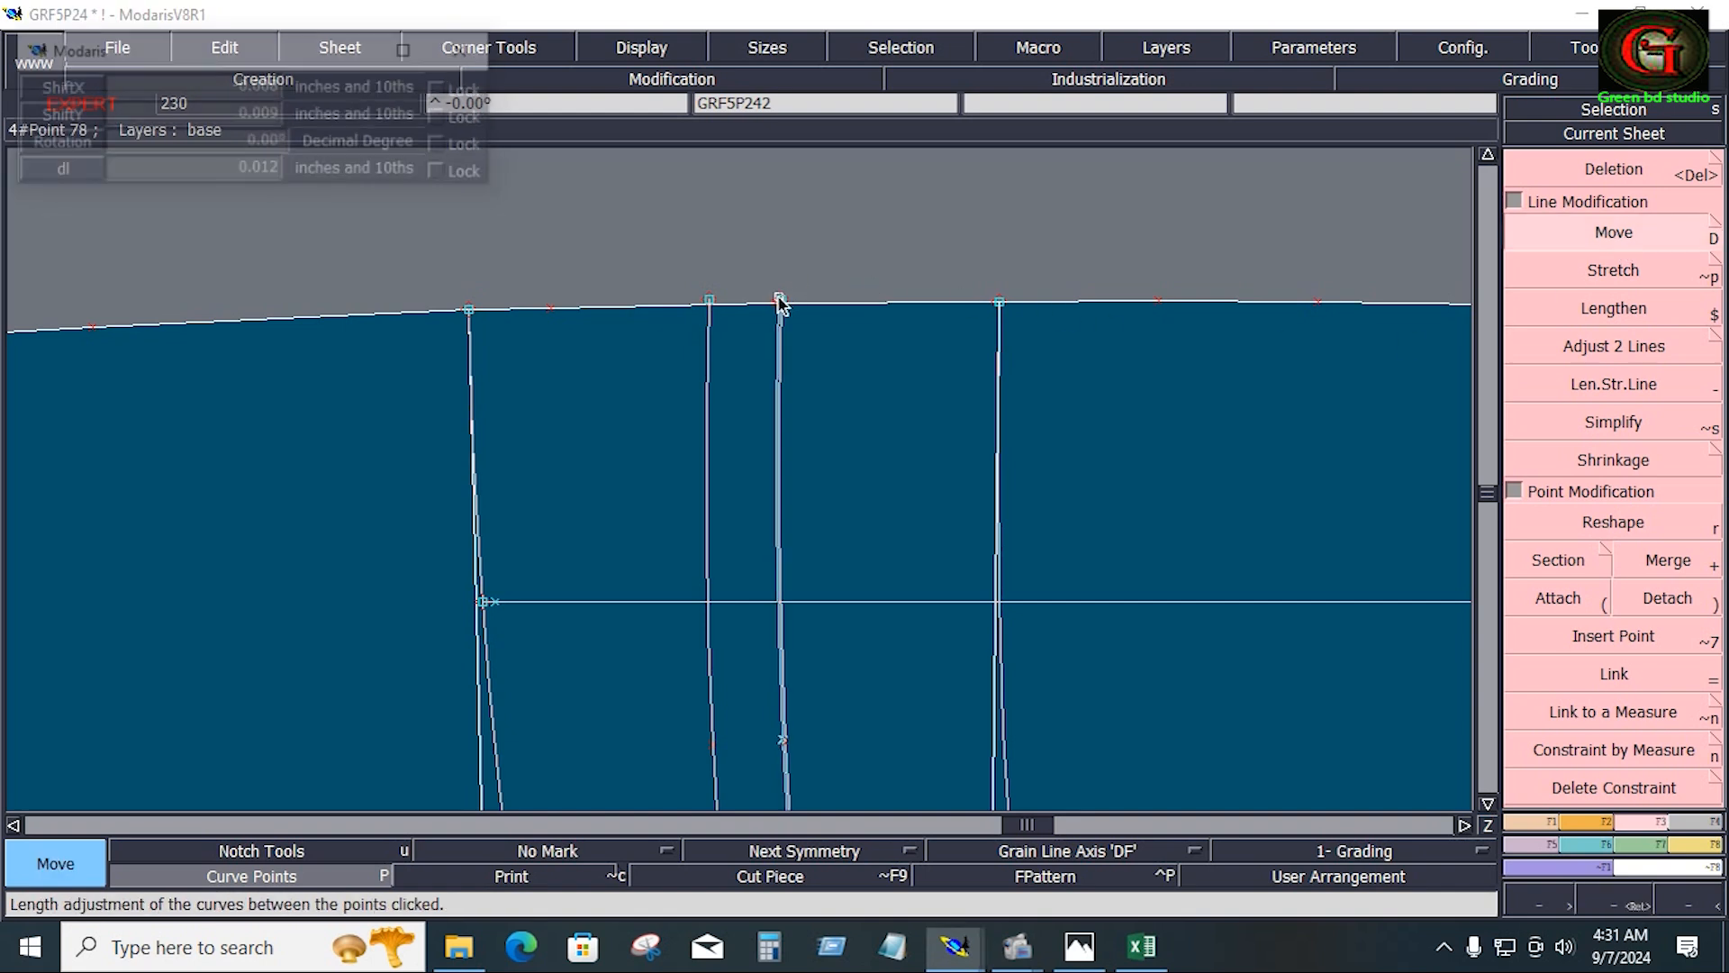
pyautogui.click(711, 311)
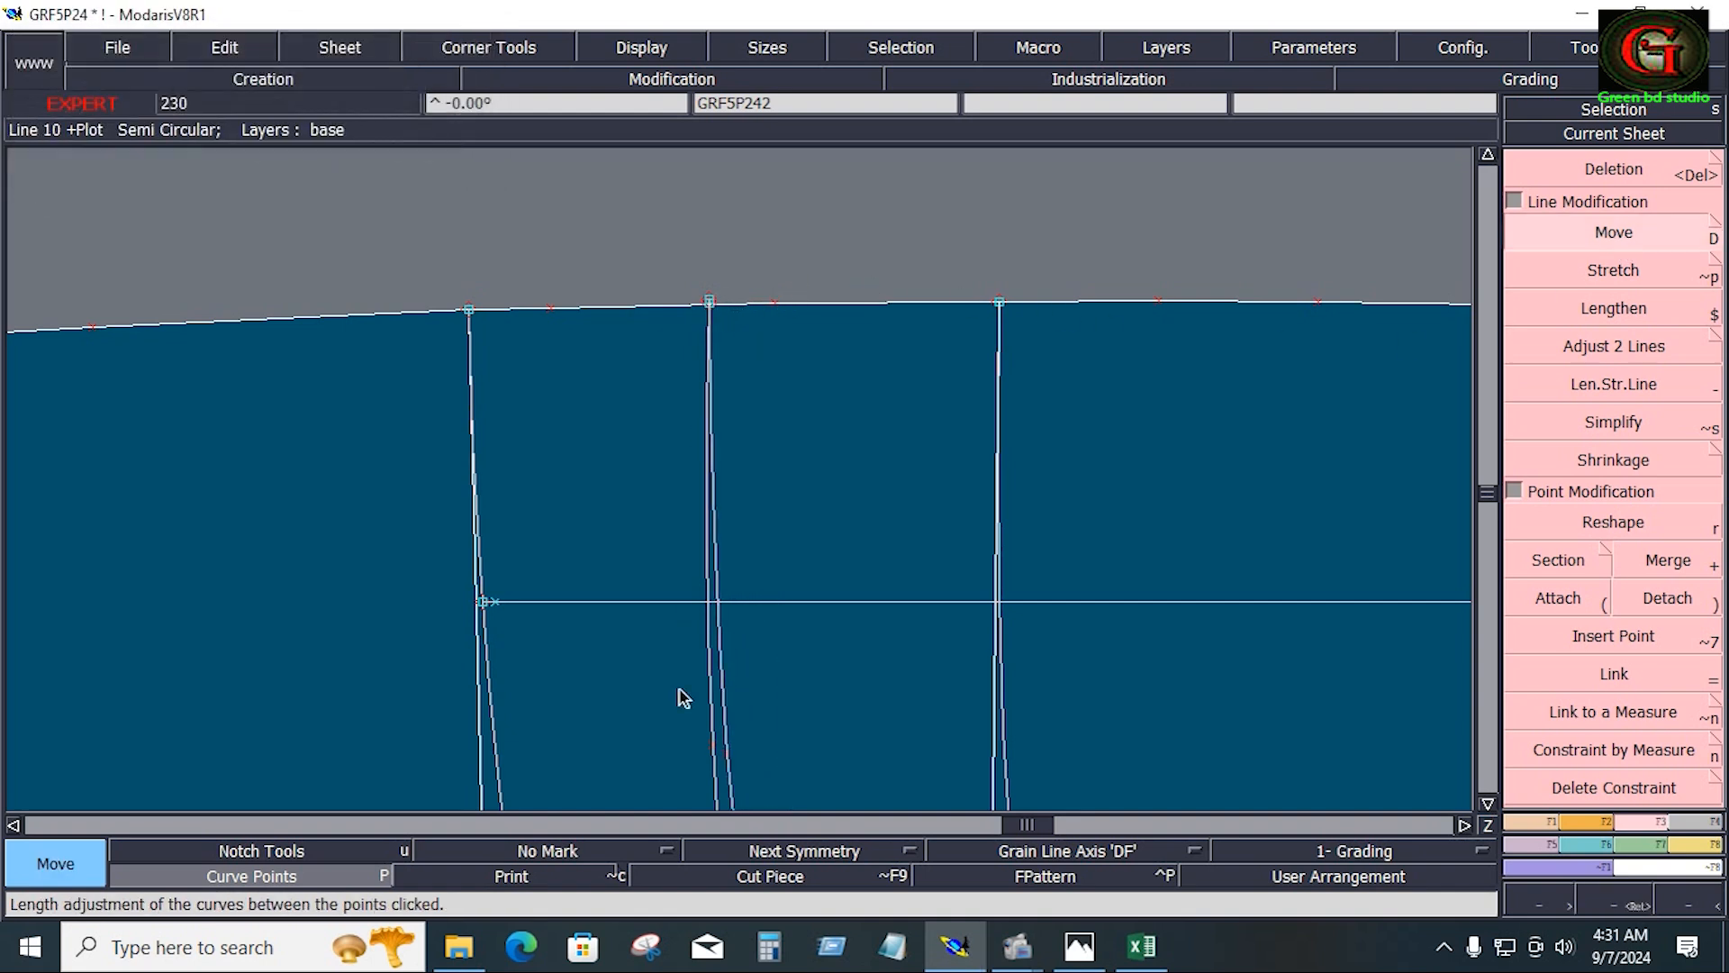
# Delete the 1 inch parallel curve and check the remaining curve between the pocket opening and the facing
pyautogui.press('Delete')
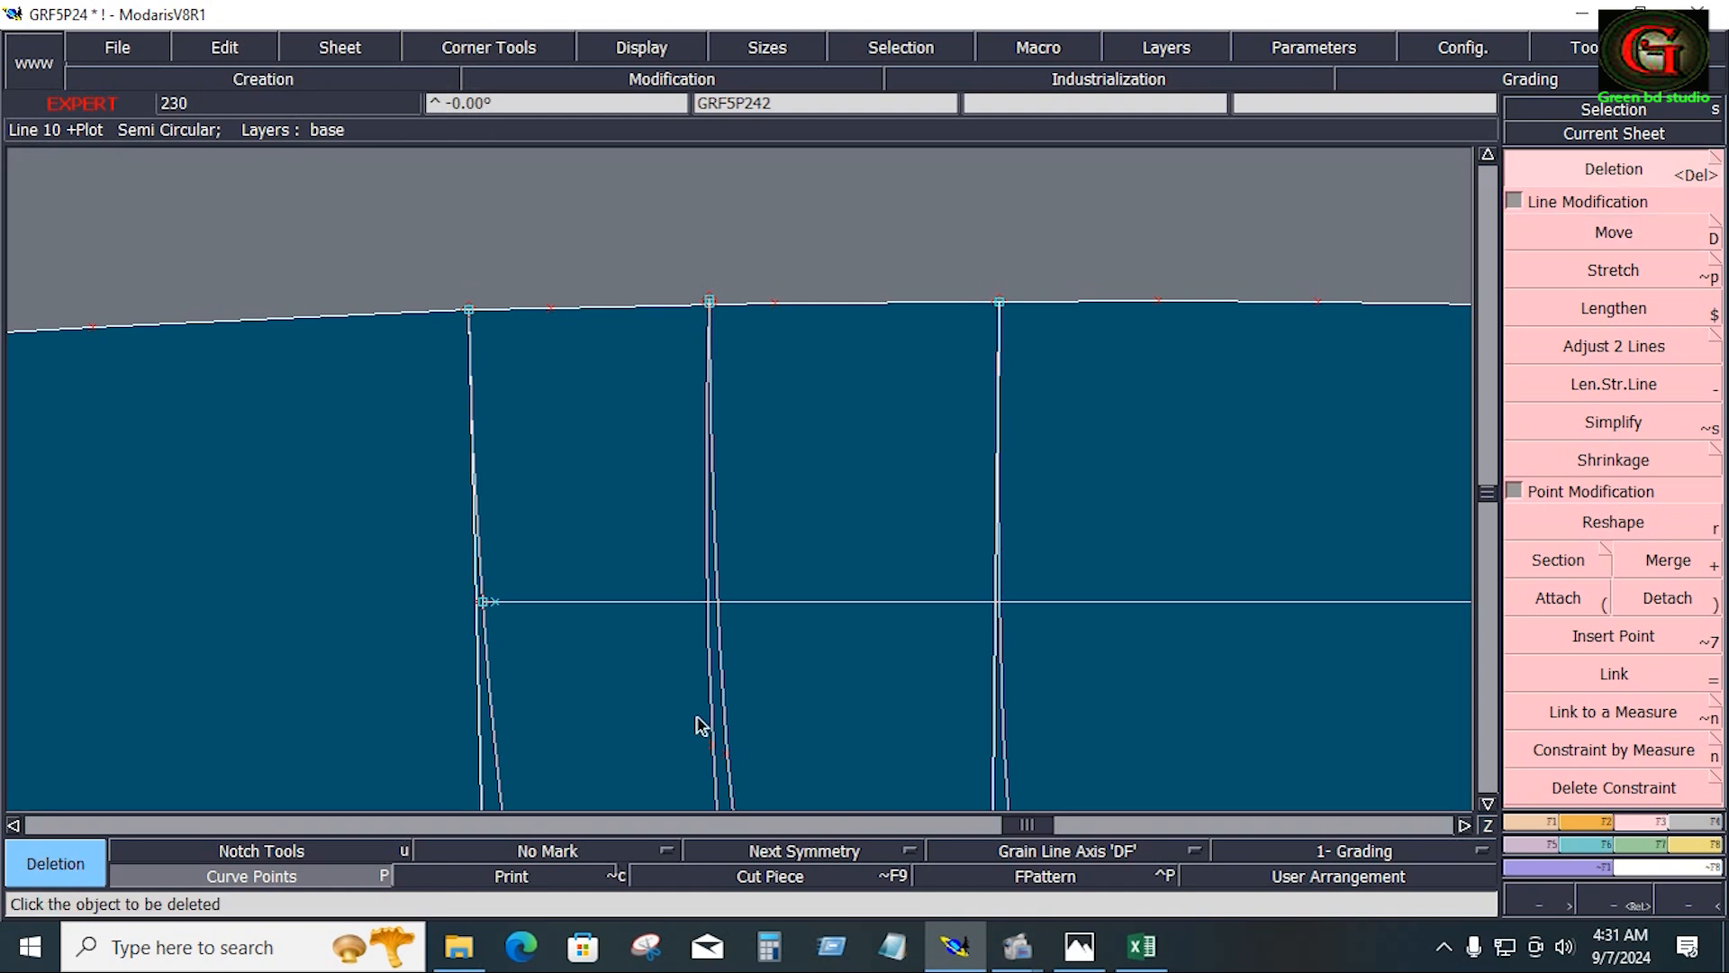
pyautogui.click(906, 826)
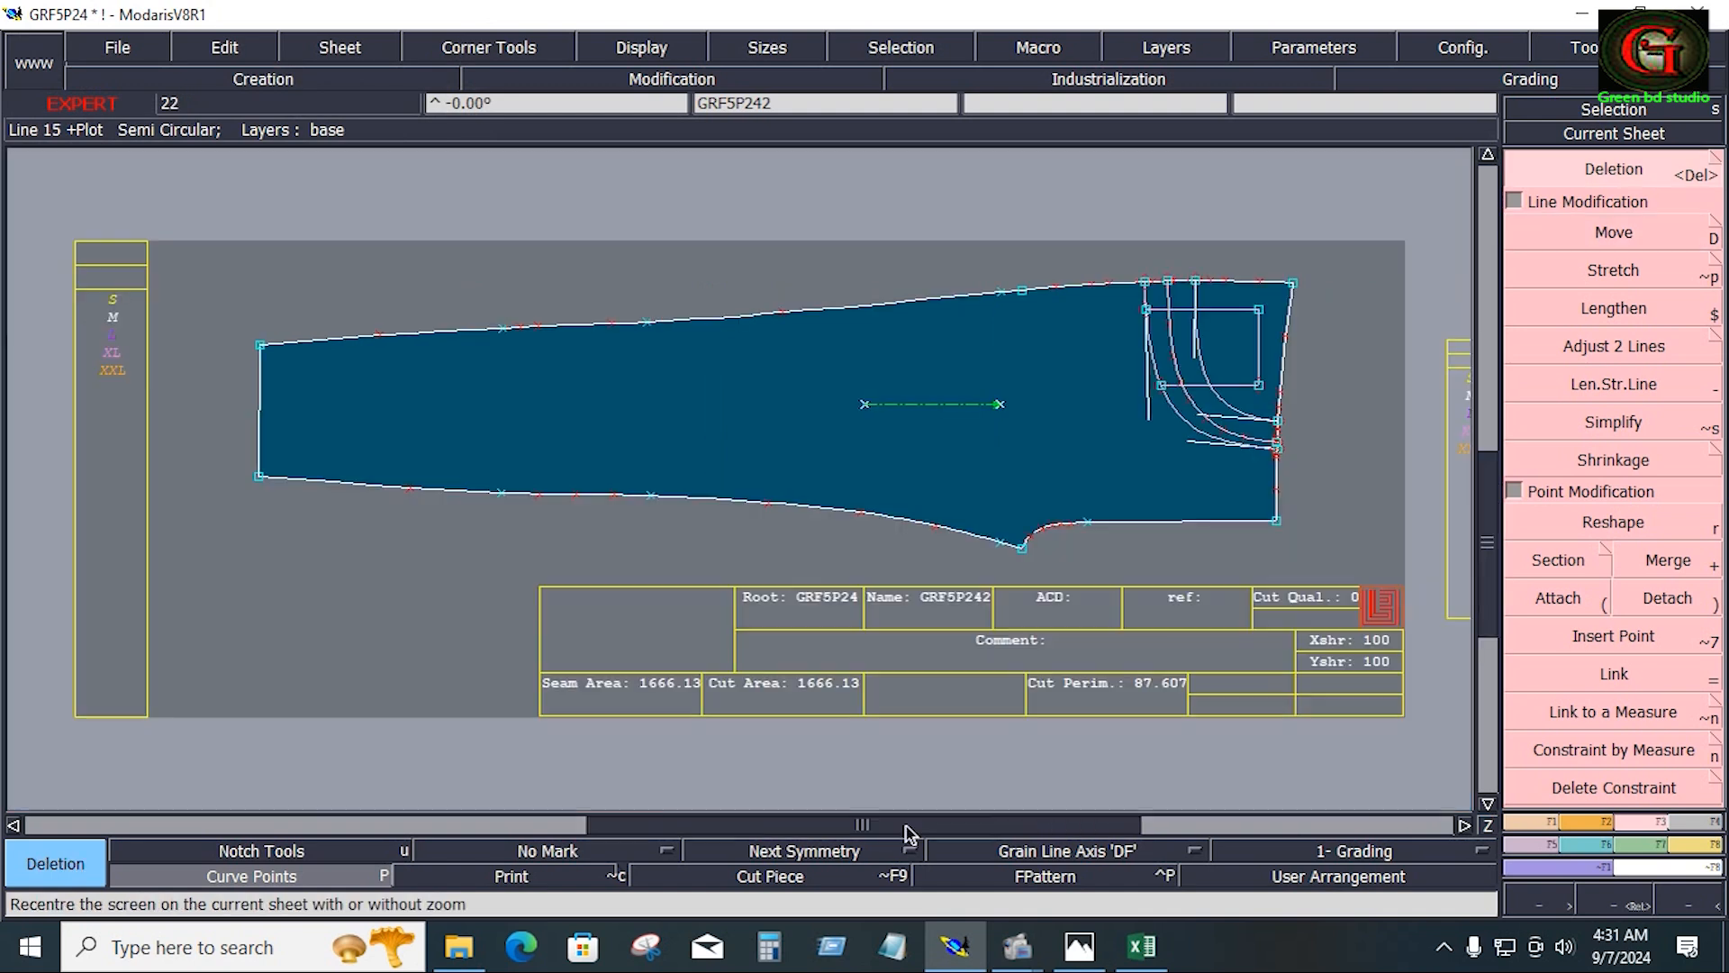
pyautogui.press('Return')
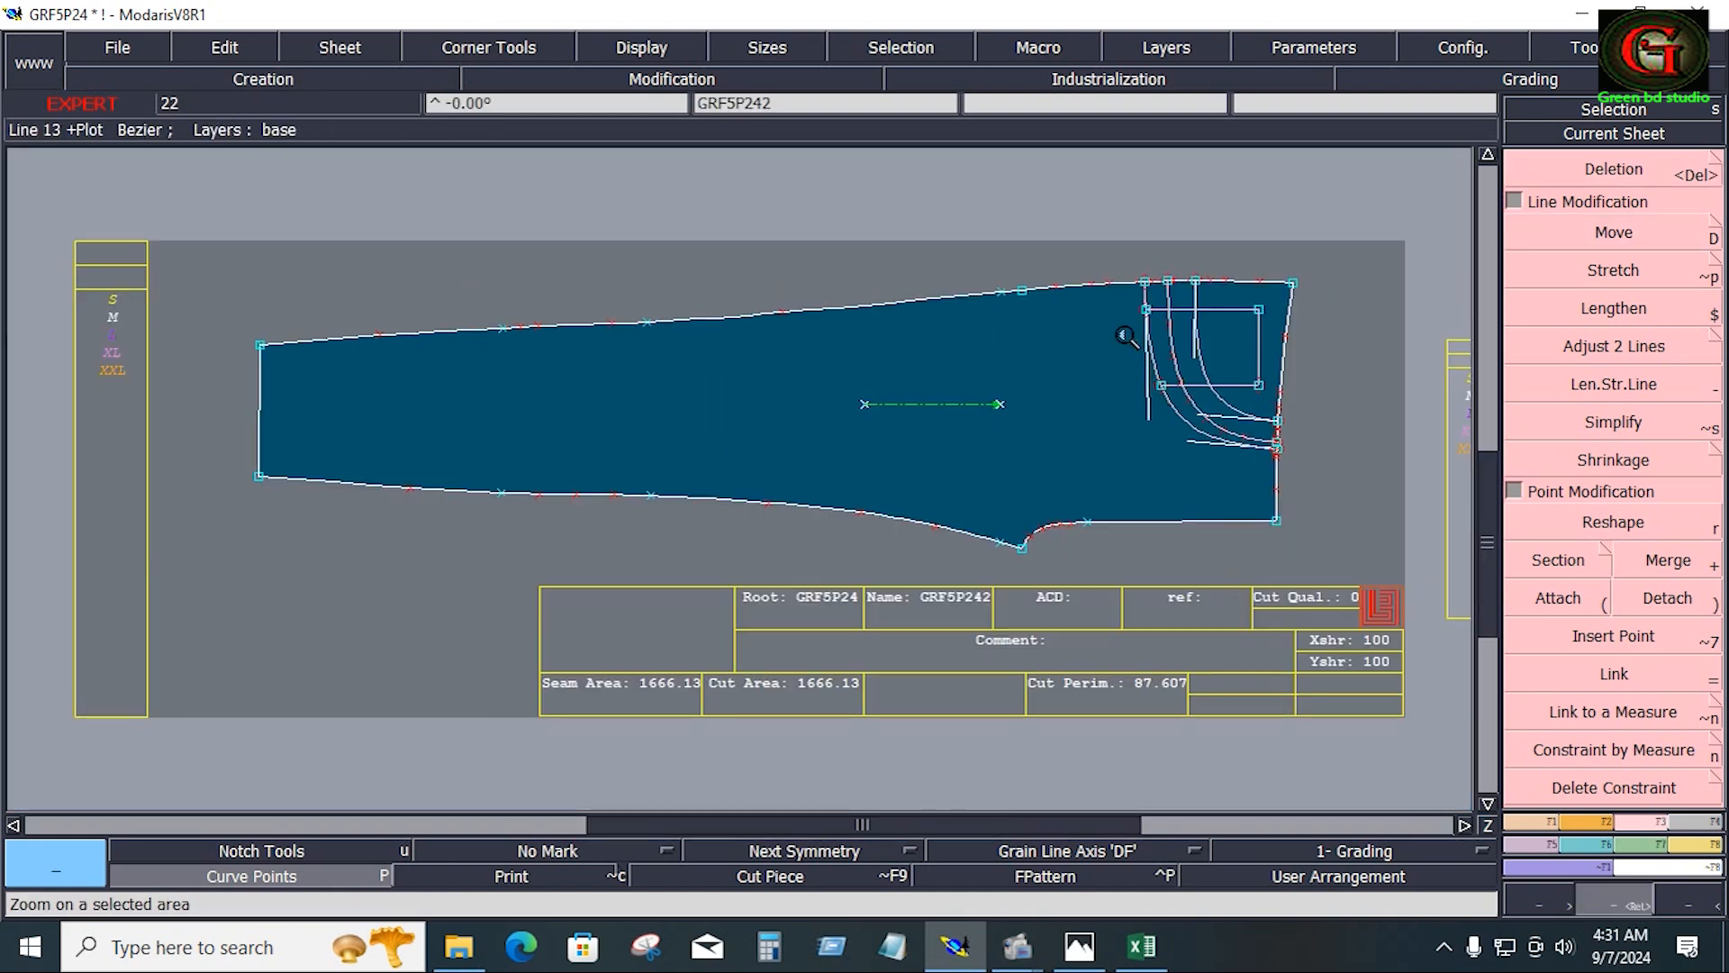
pyautogui.moveTo(1091, 234); pyautogui.dragTo(1320, 509)
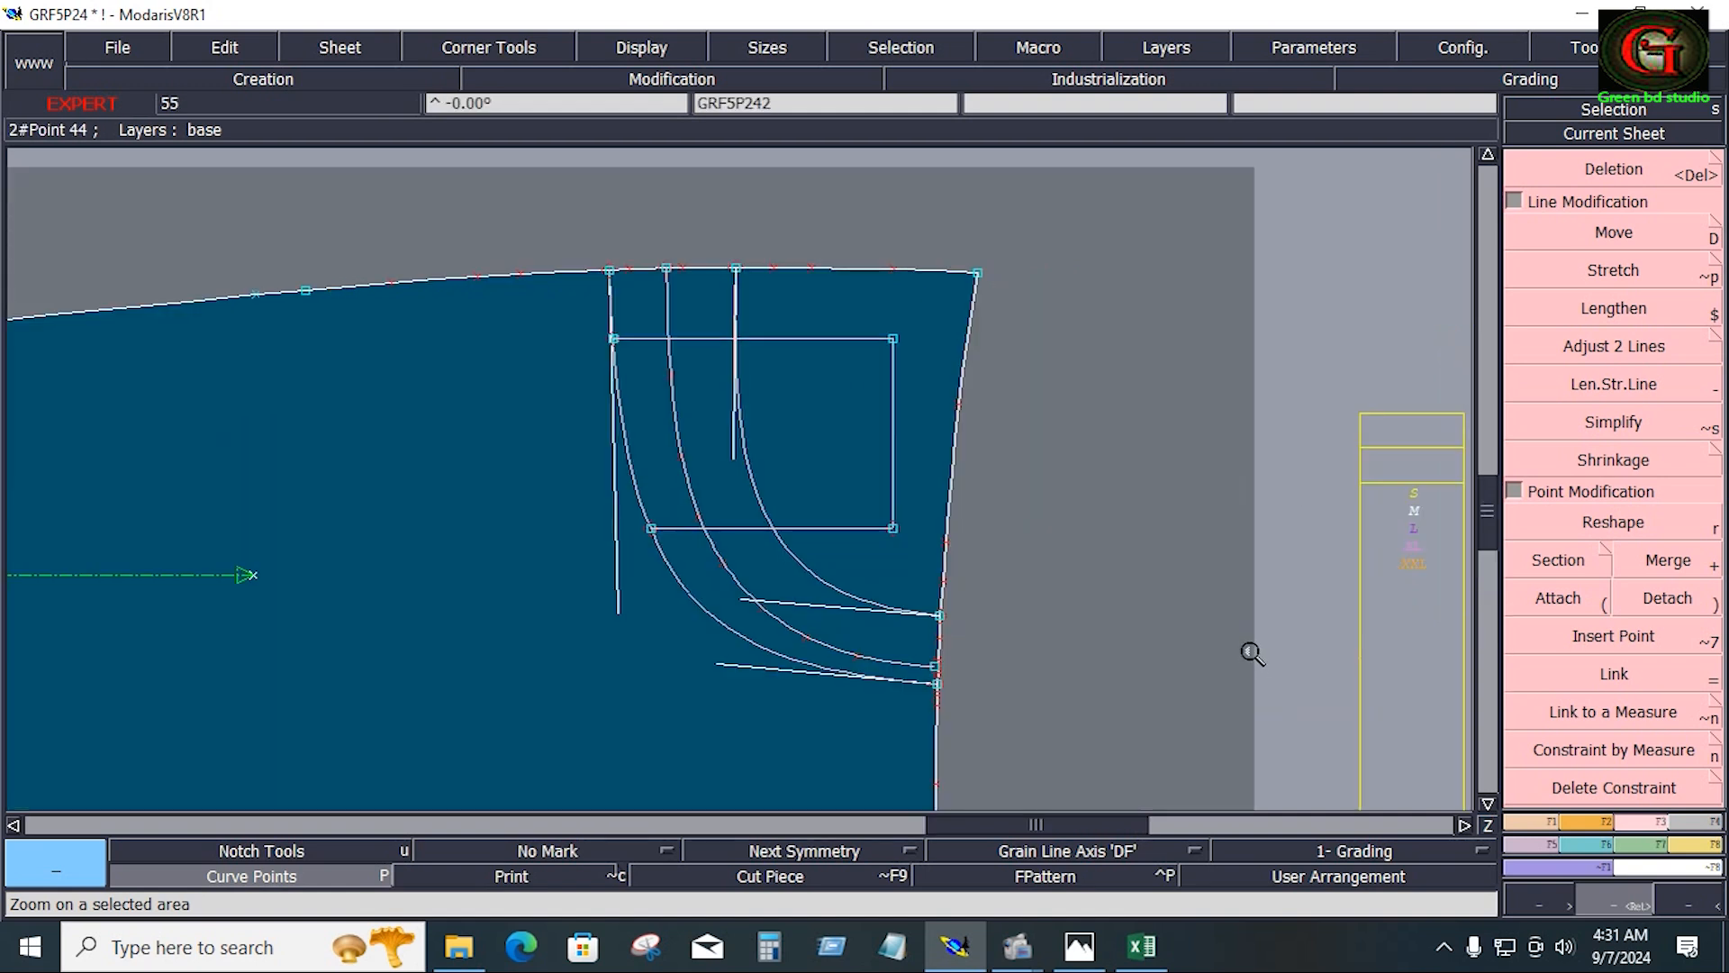
pyautogui.press('Home')
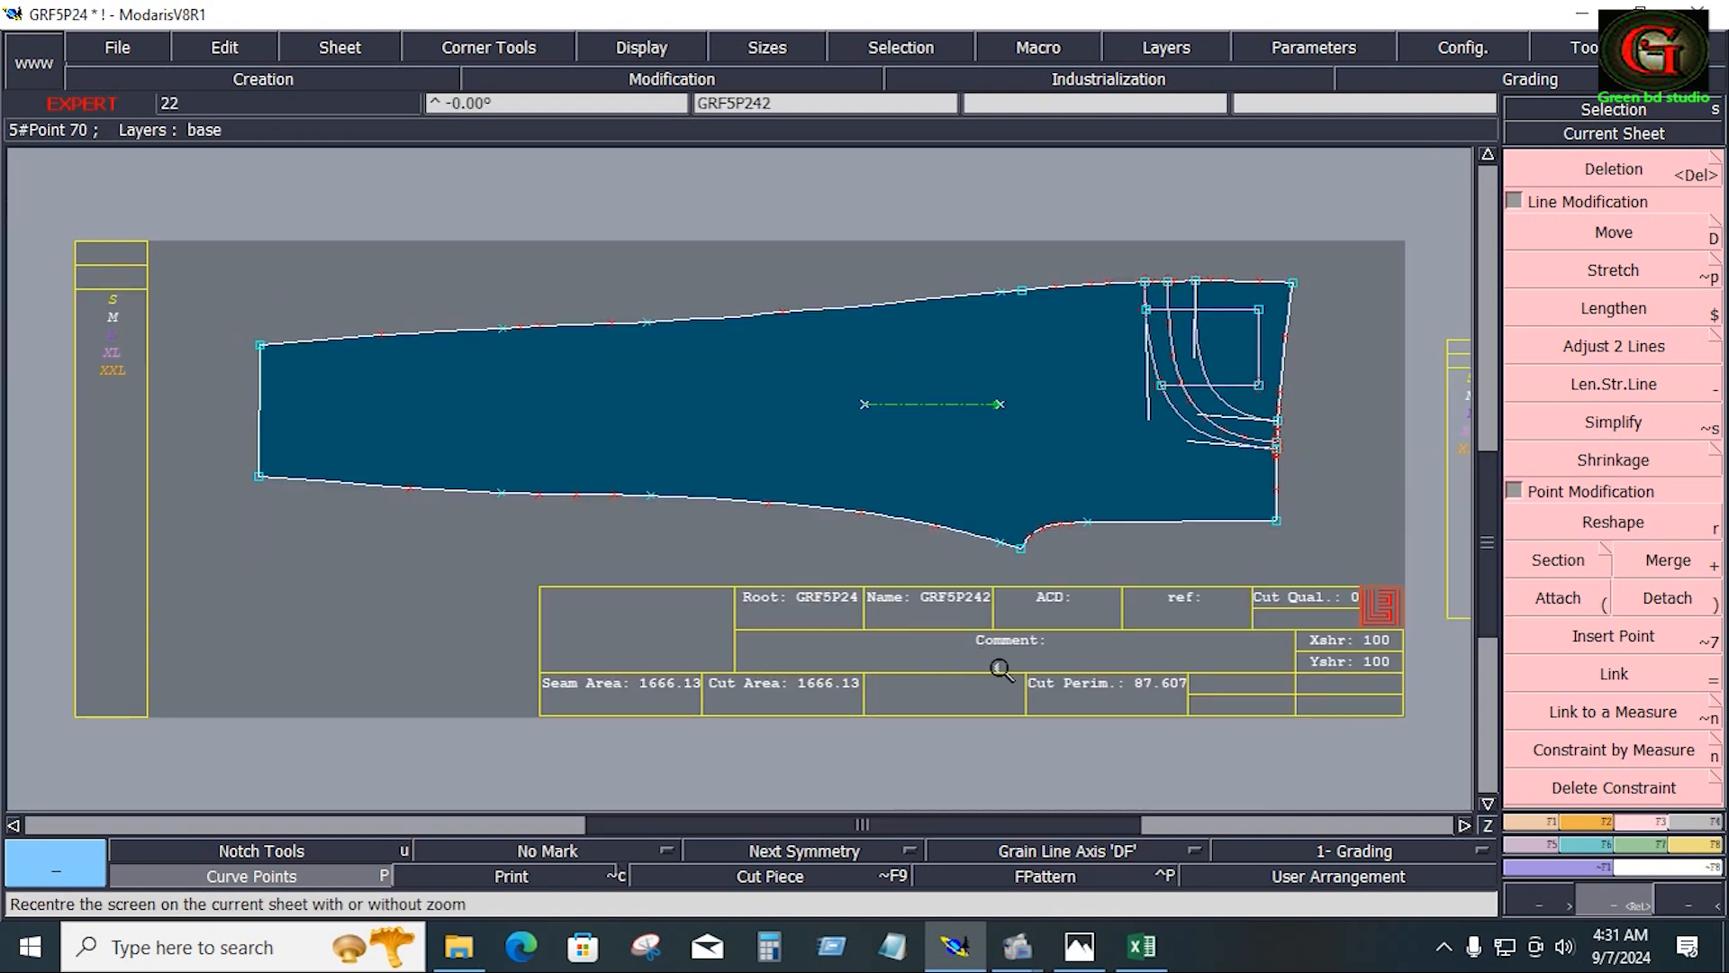
# Switch to the Excel size chart, fill the pocket measurements B22:I26 yellow, and select the pocket bag height in E26
pyautogui.hotkey('alt', 'Tab')
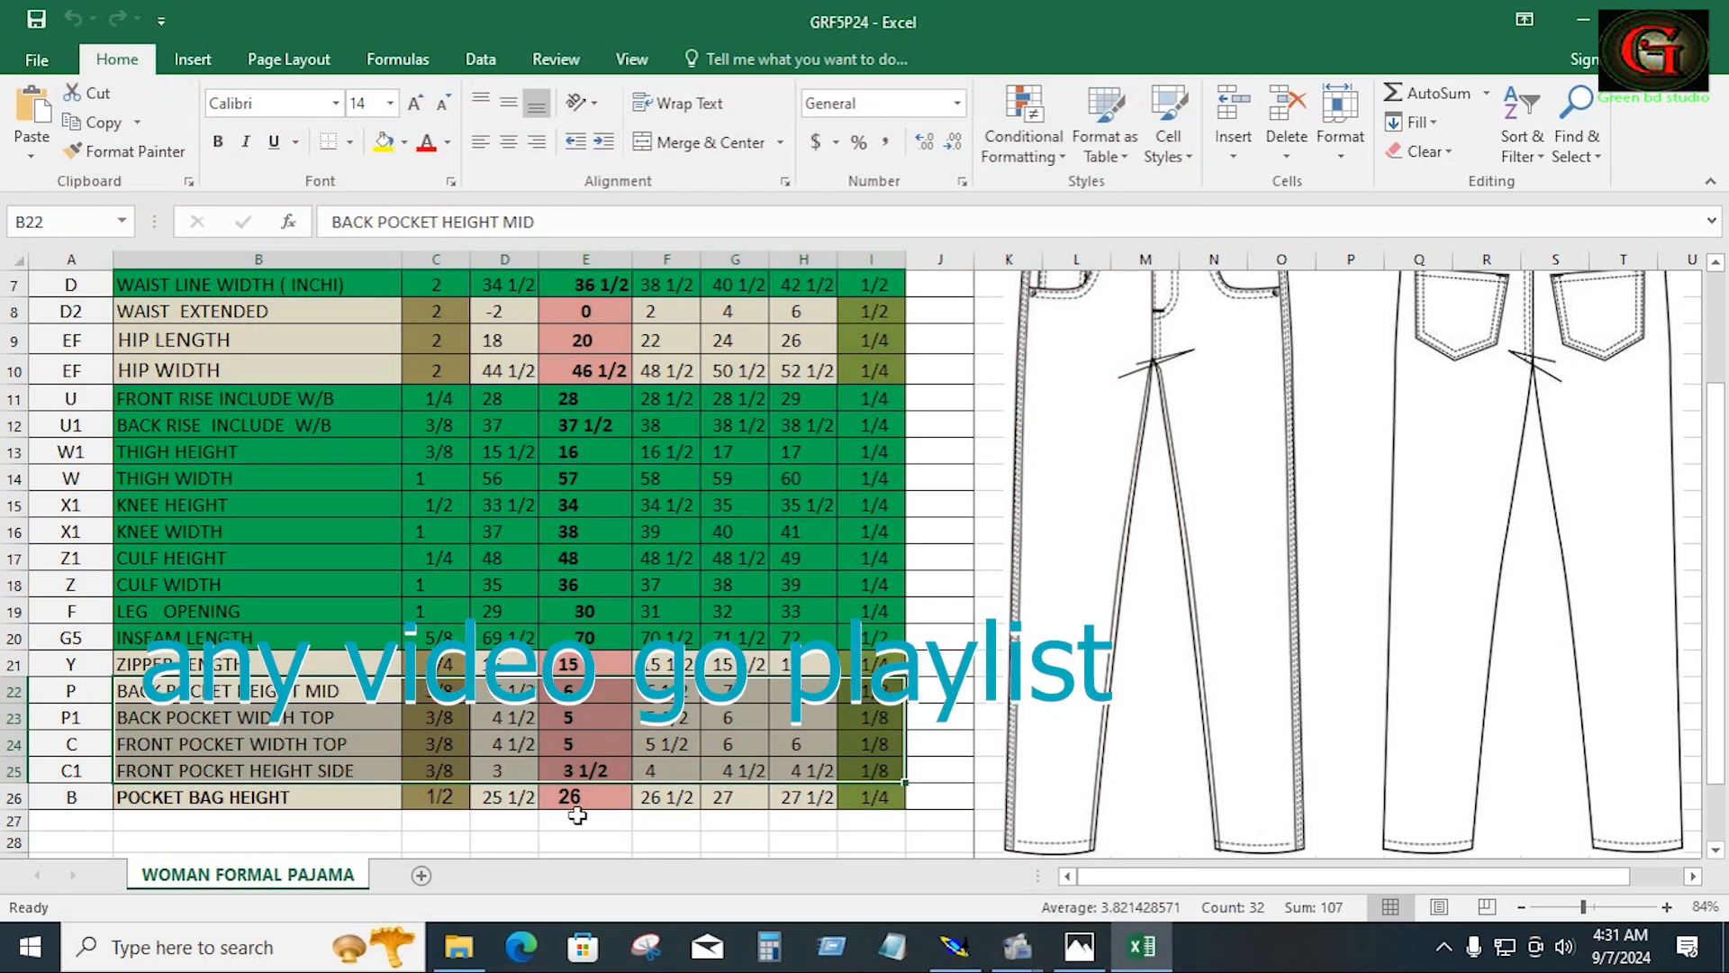
pyautogui.moveTo(135, 689); pyautogui.dragTo(855, 789)
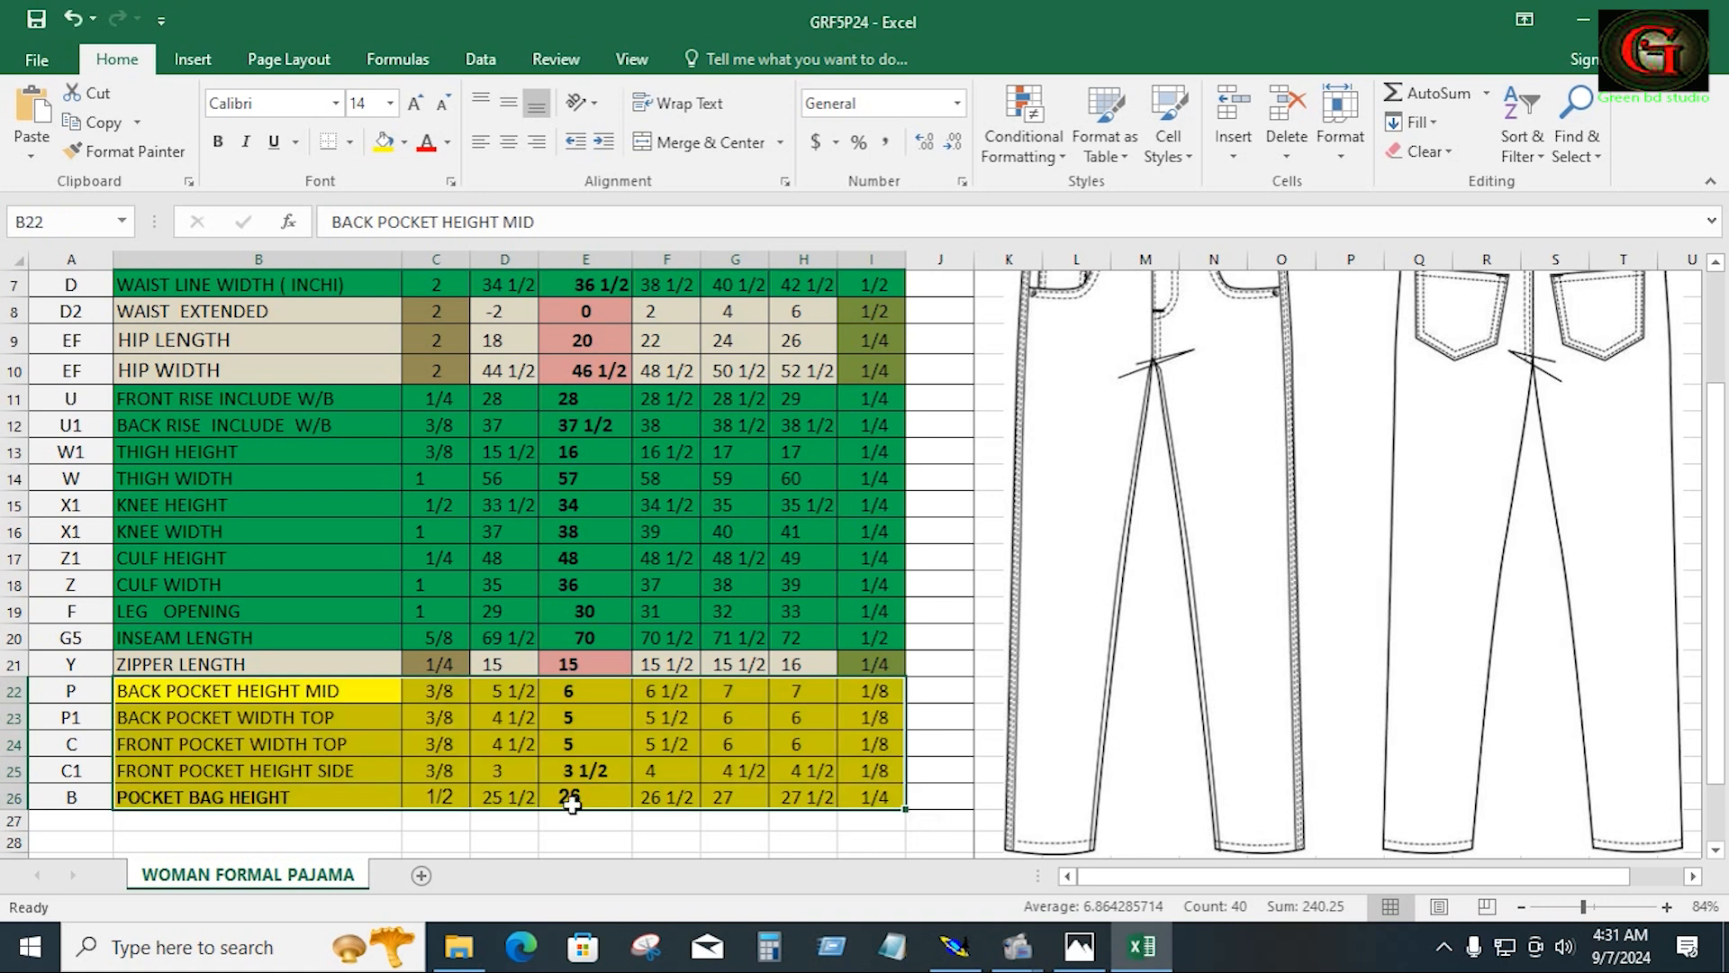
pyautogui.click(572, 802)
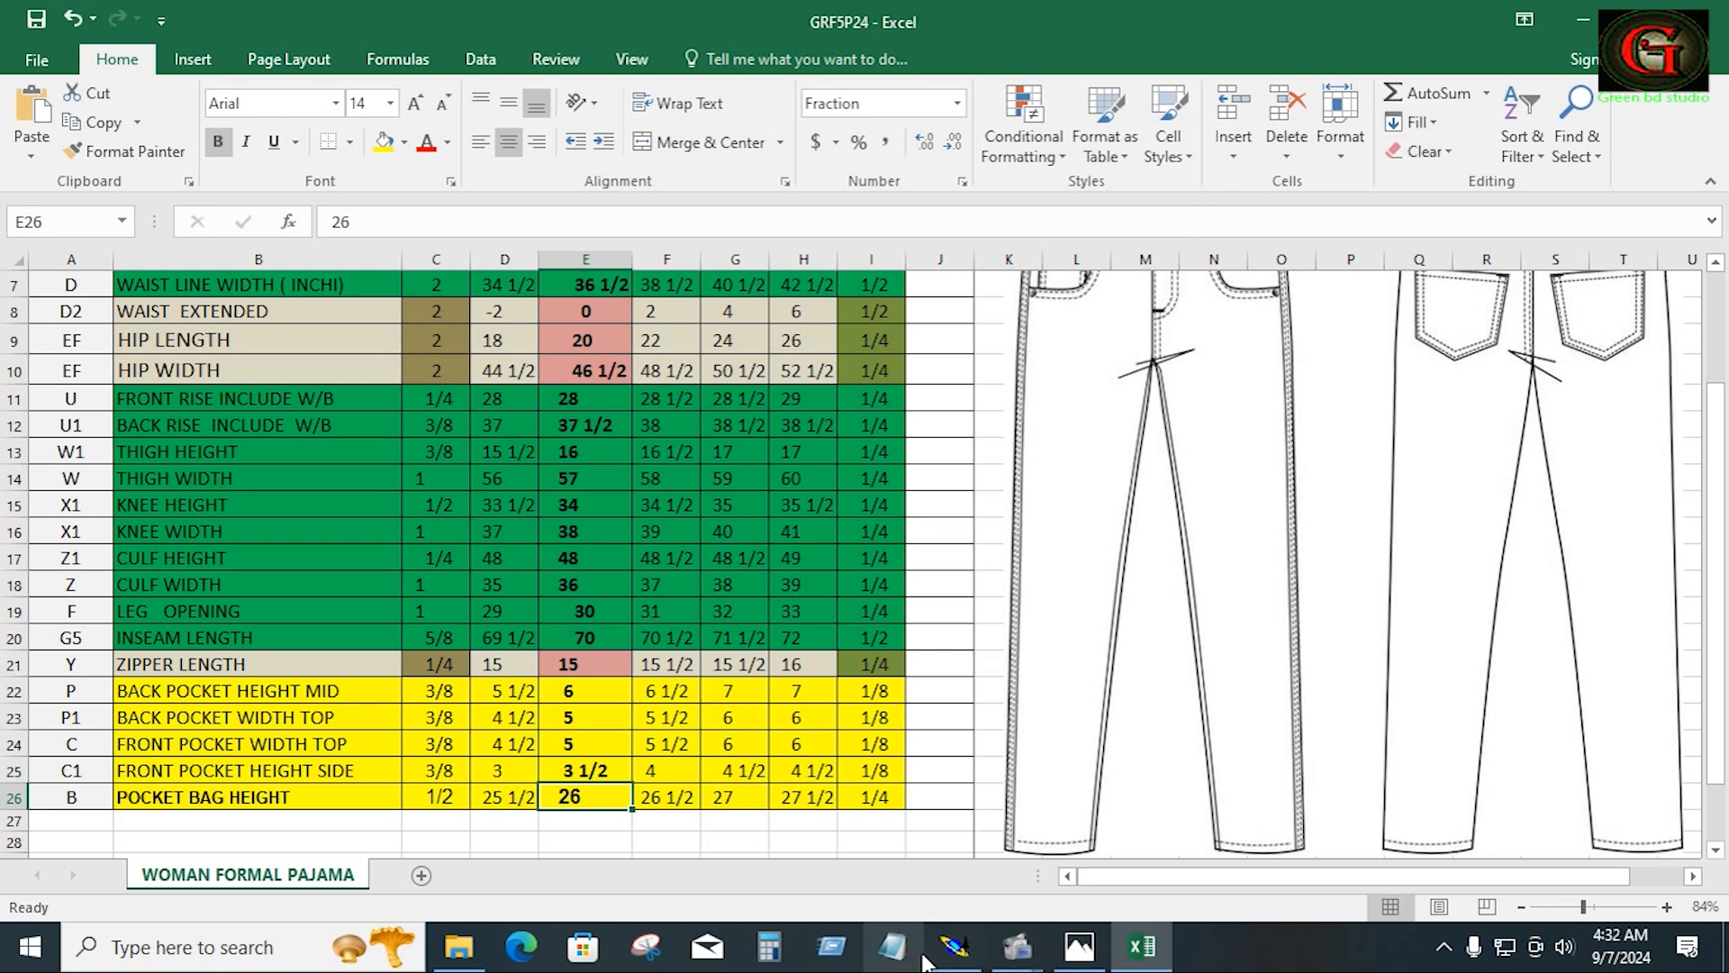
# Return to Modaris and set the length unit to cm
pyautogui.click(955, 946)
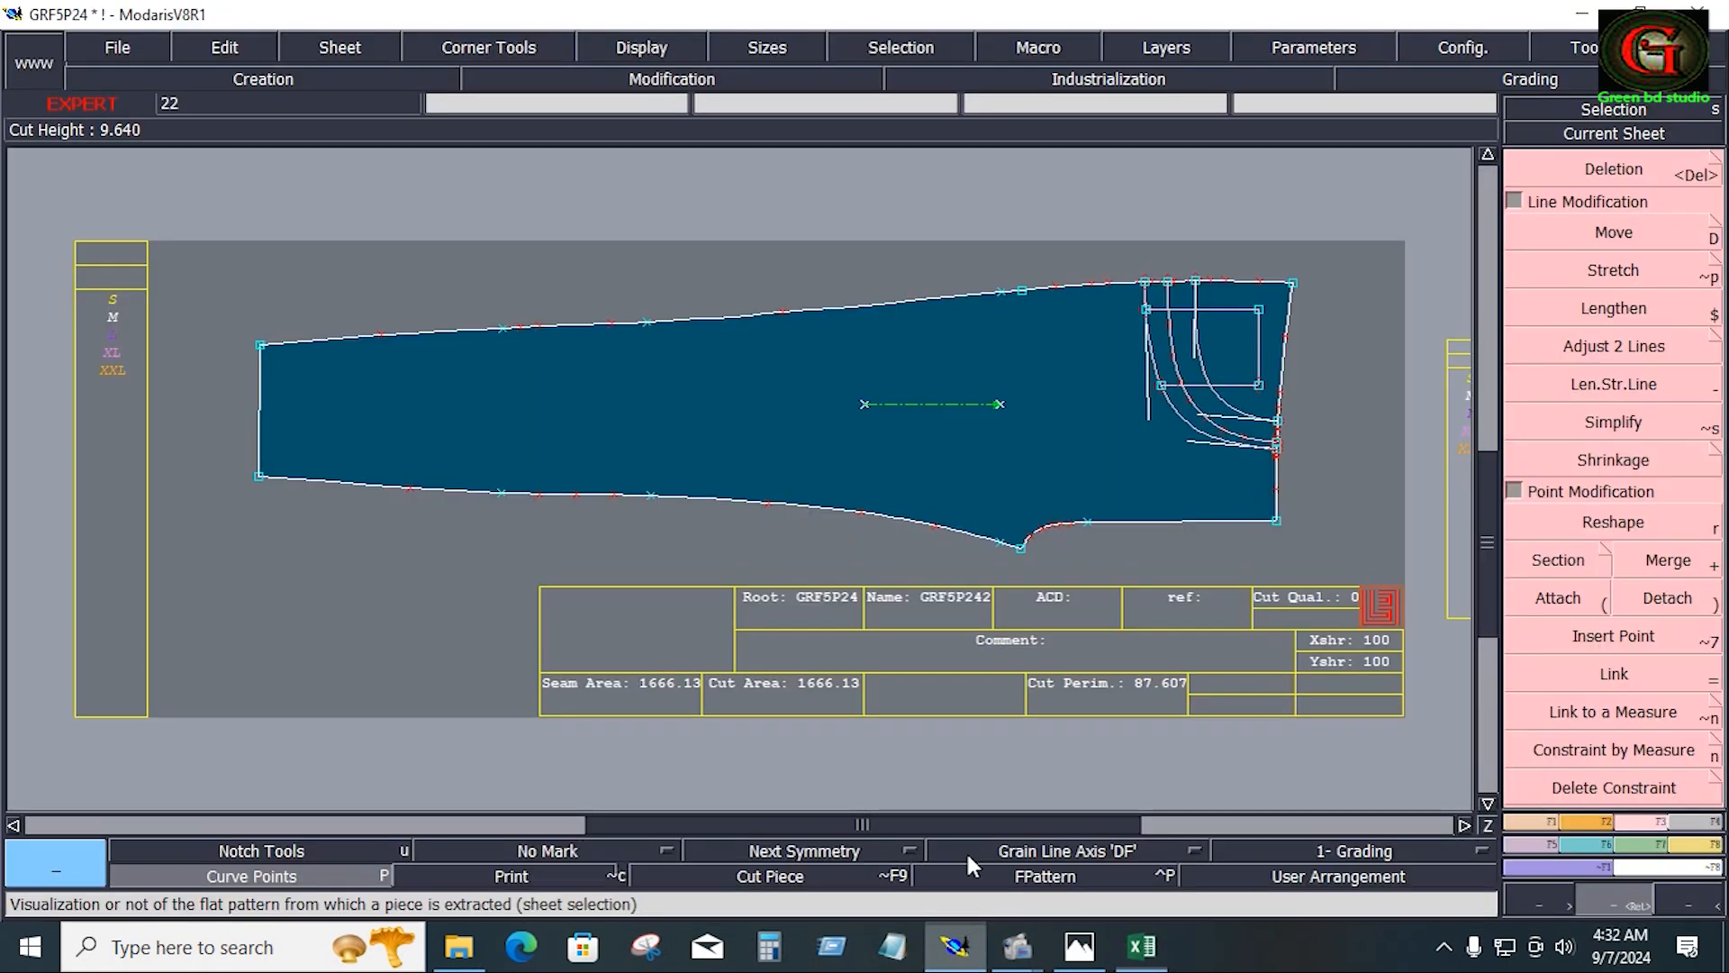
pyautogui.click(1332, 40)
pyautogui.moveTo(1370, 279)
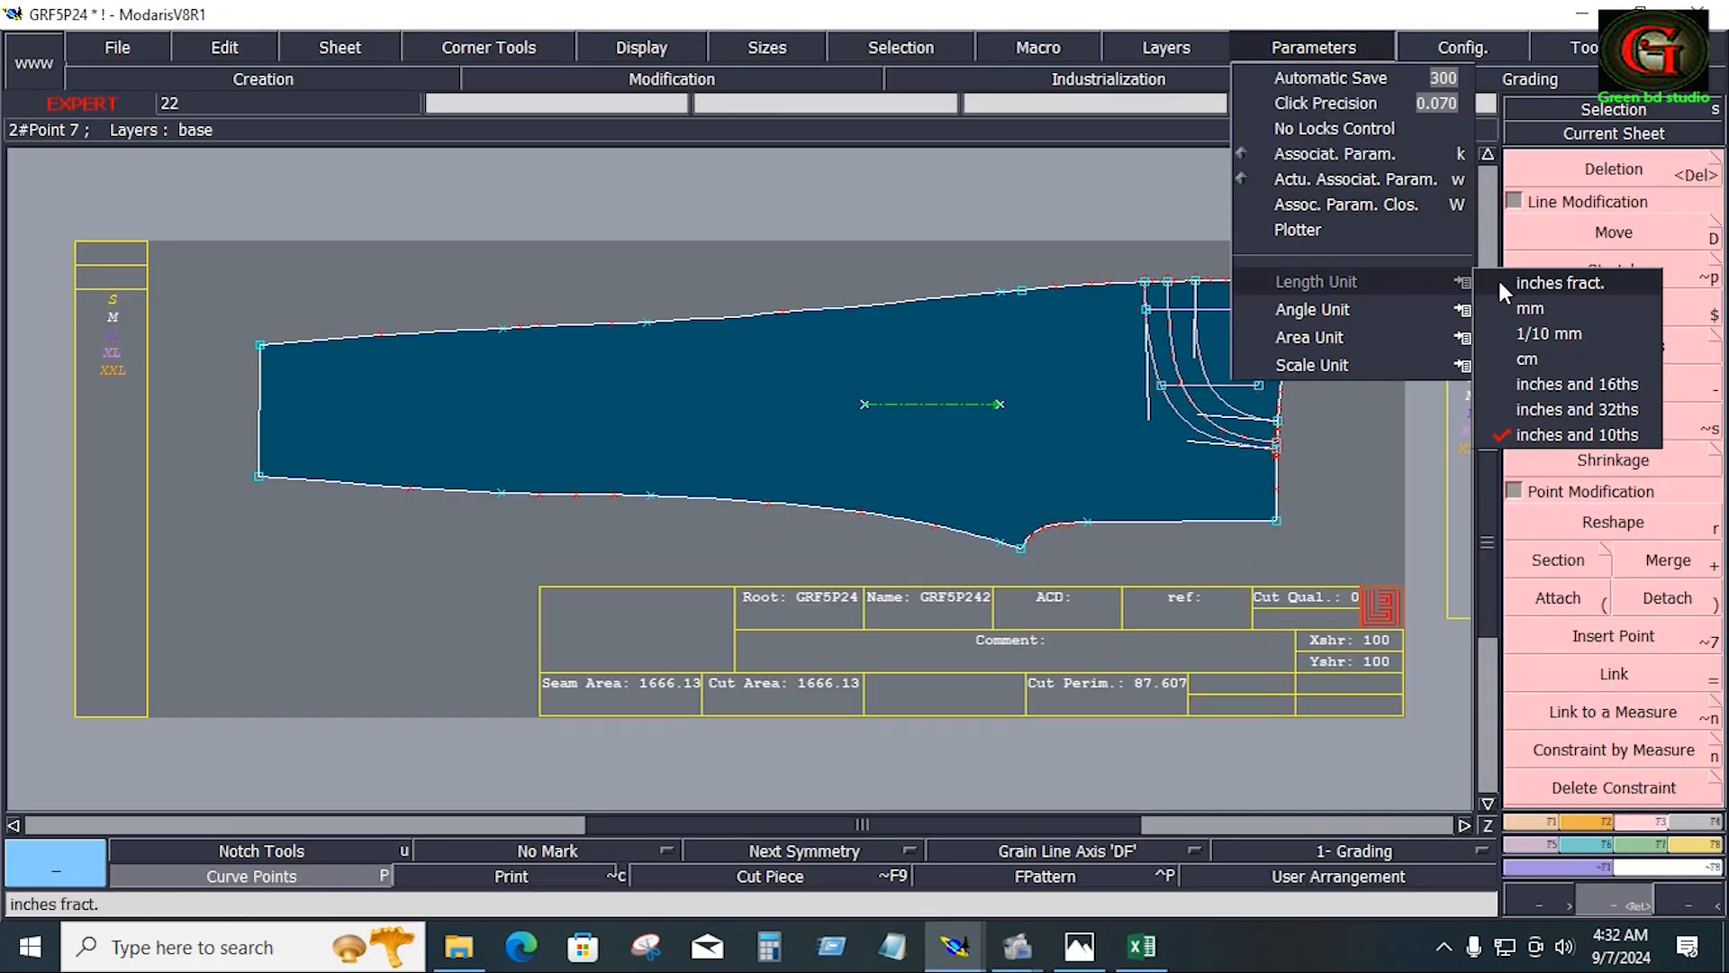
pyautogui.click(1554, 360)
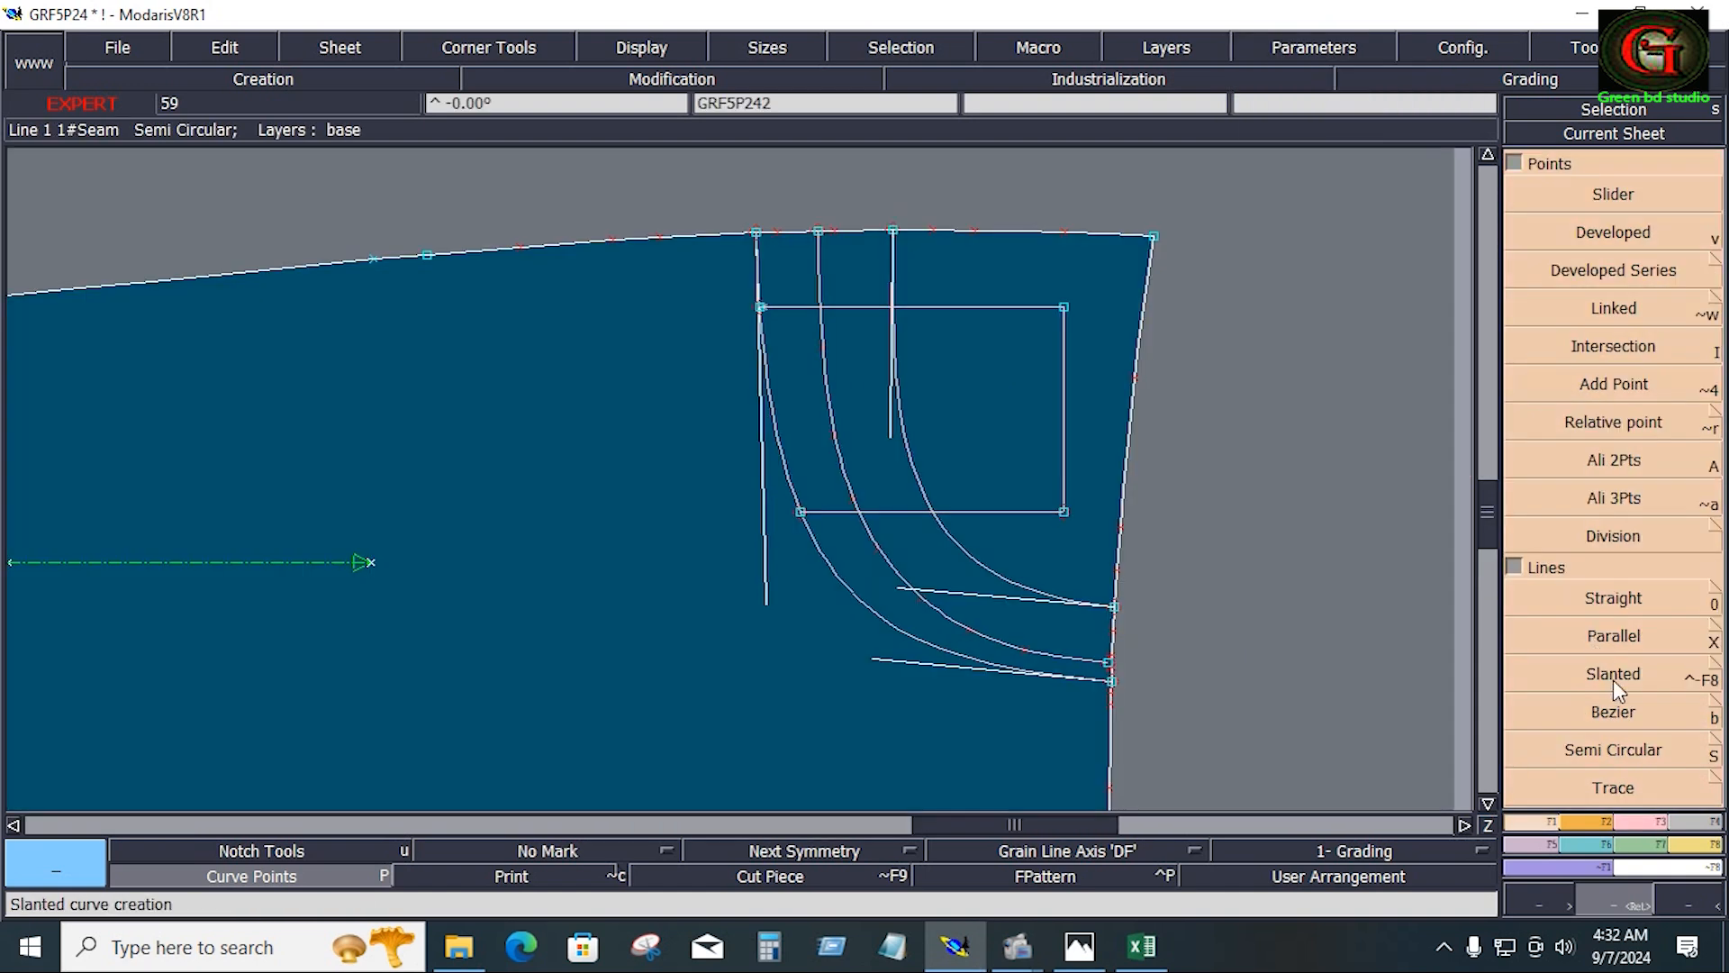
# Draw a horizontal 26 cm Bezier line from the waistline into the front leg for the pocket bag height
pyautogui.click(1625, 719)
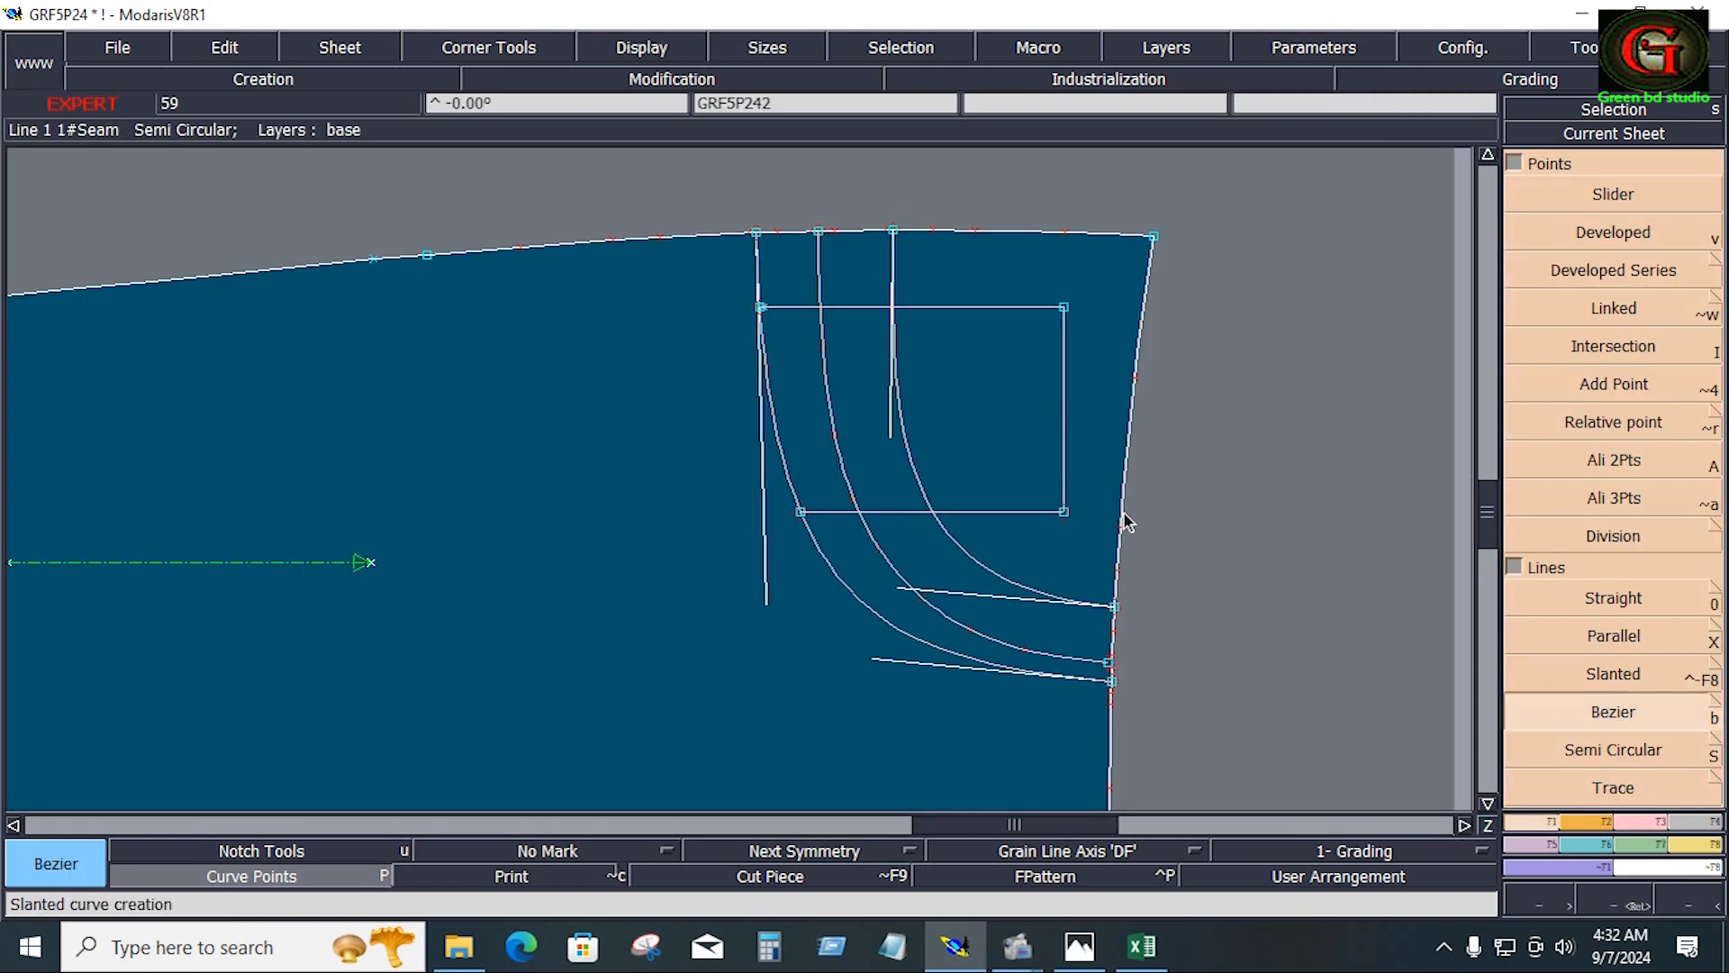
pyautogui.click(1127, 455)
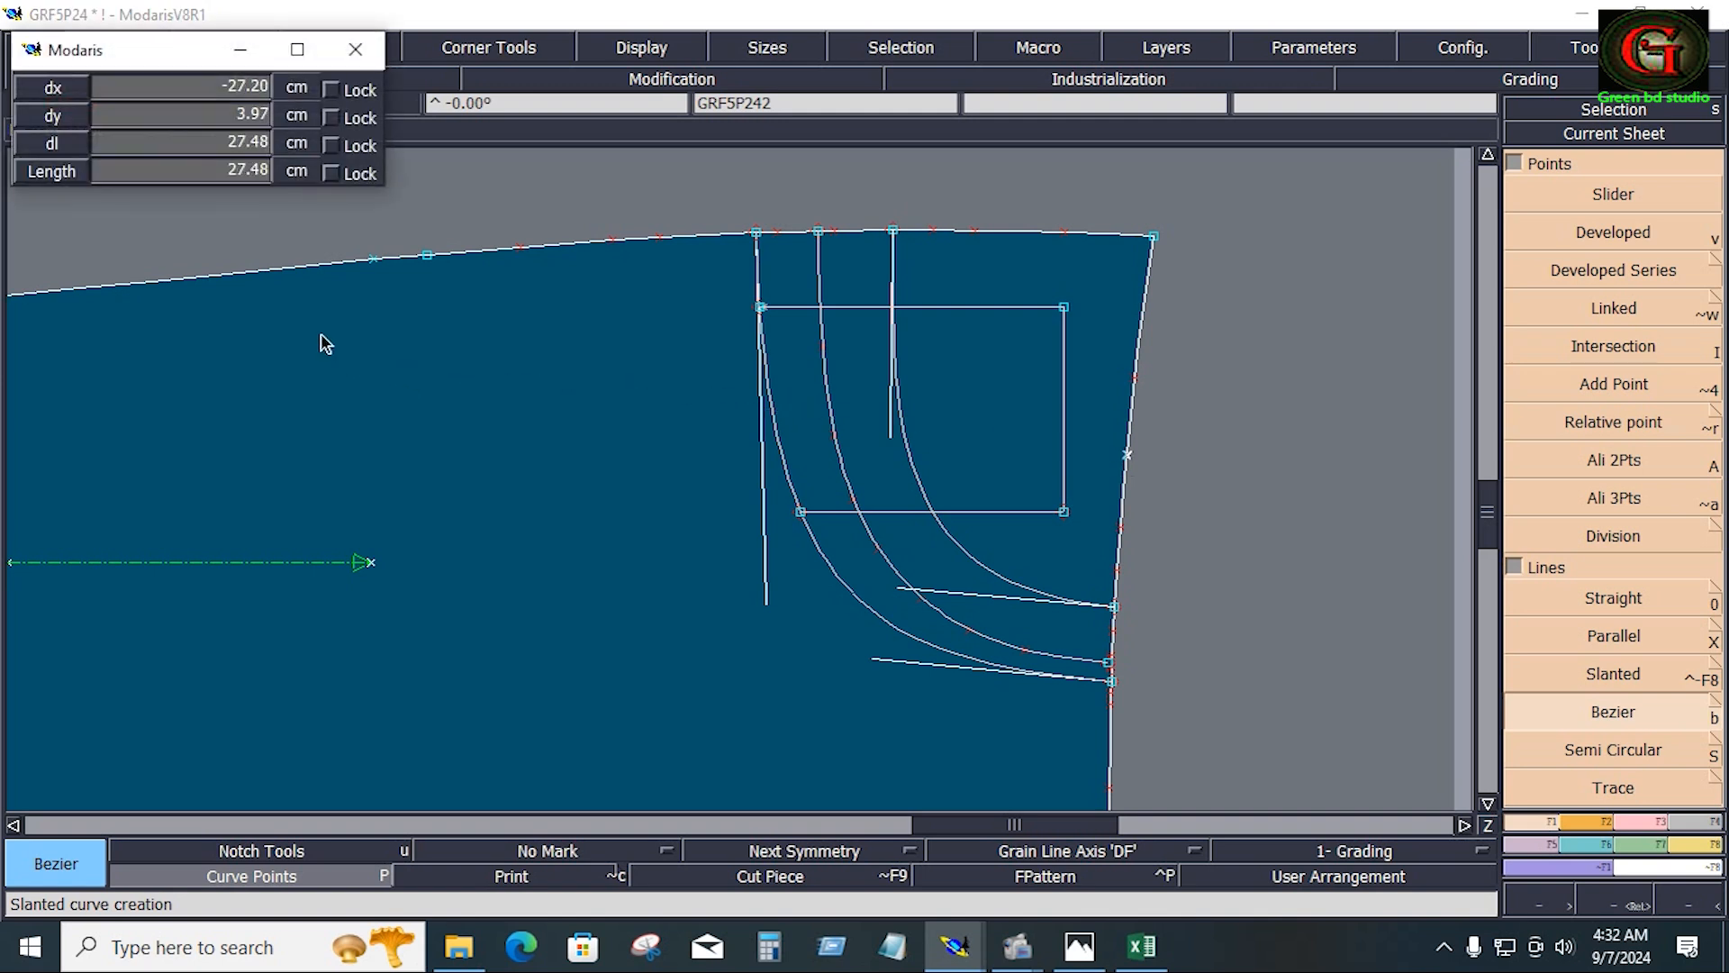
pyautogui.click(176, 144)
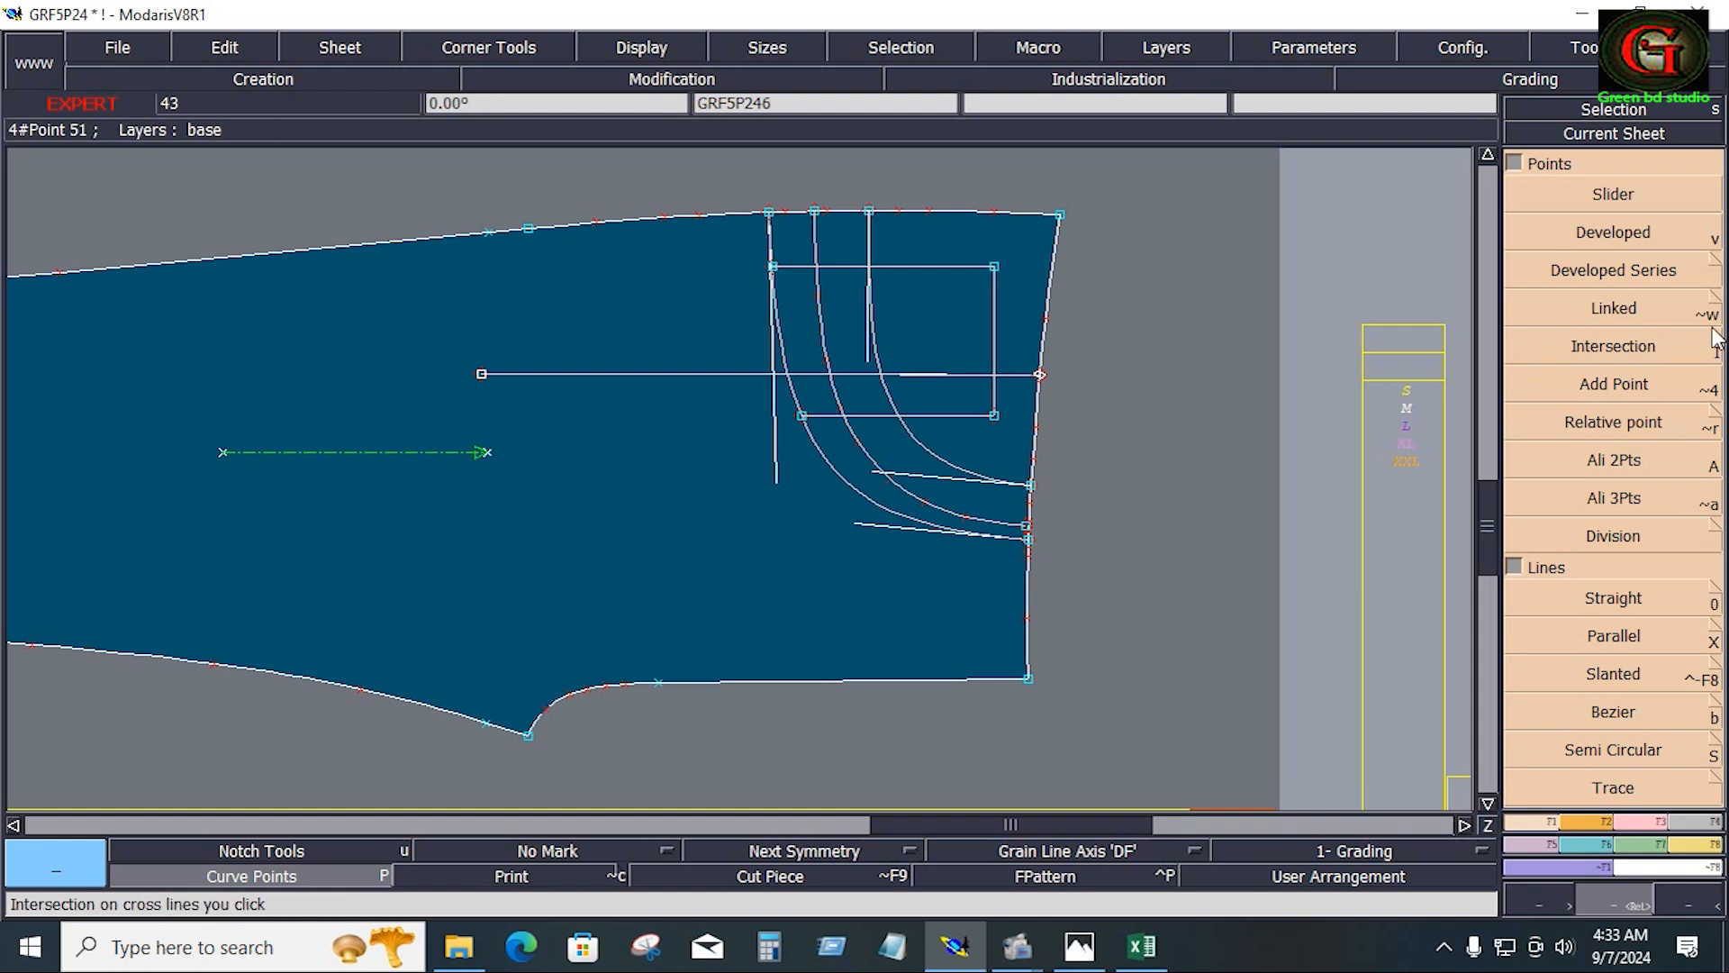
# Add a developed point on the pocket bag height line, 3.5 cm back from its inner end
pyautogui.click(1626, 236)
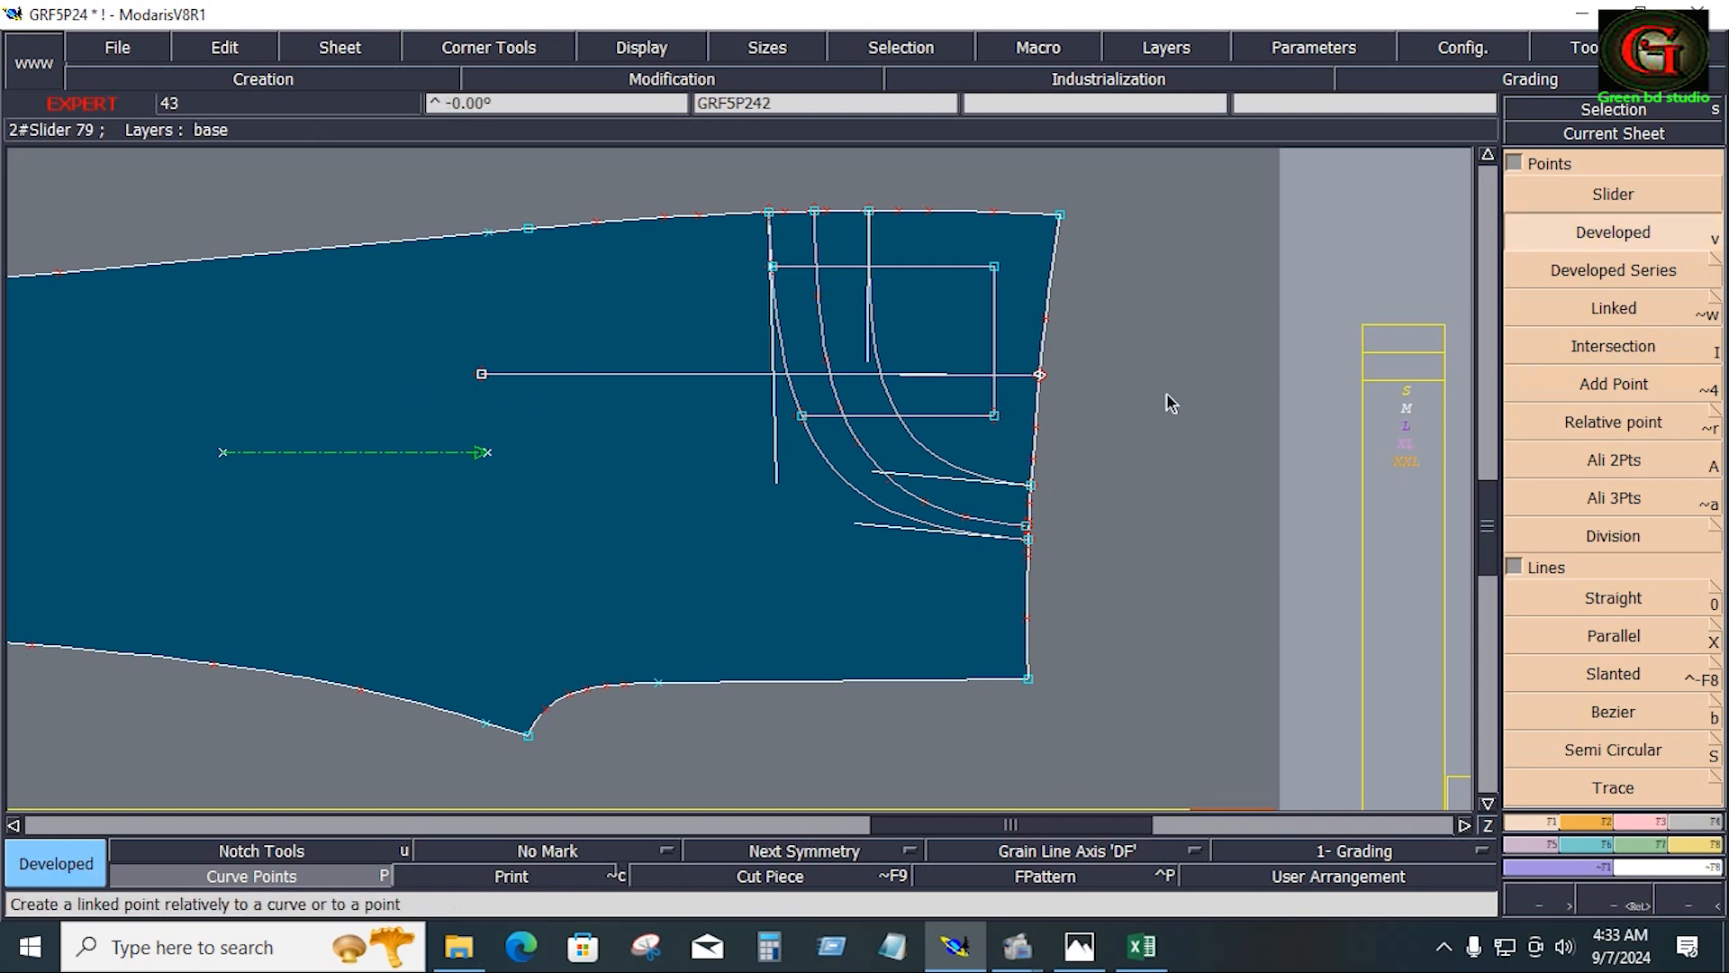
pyautogui.click(482, 375)
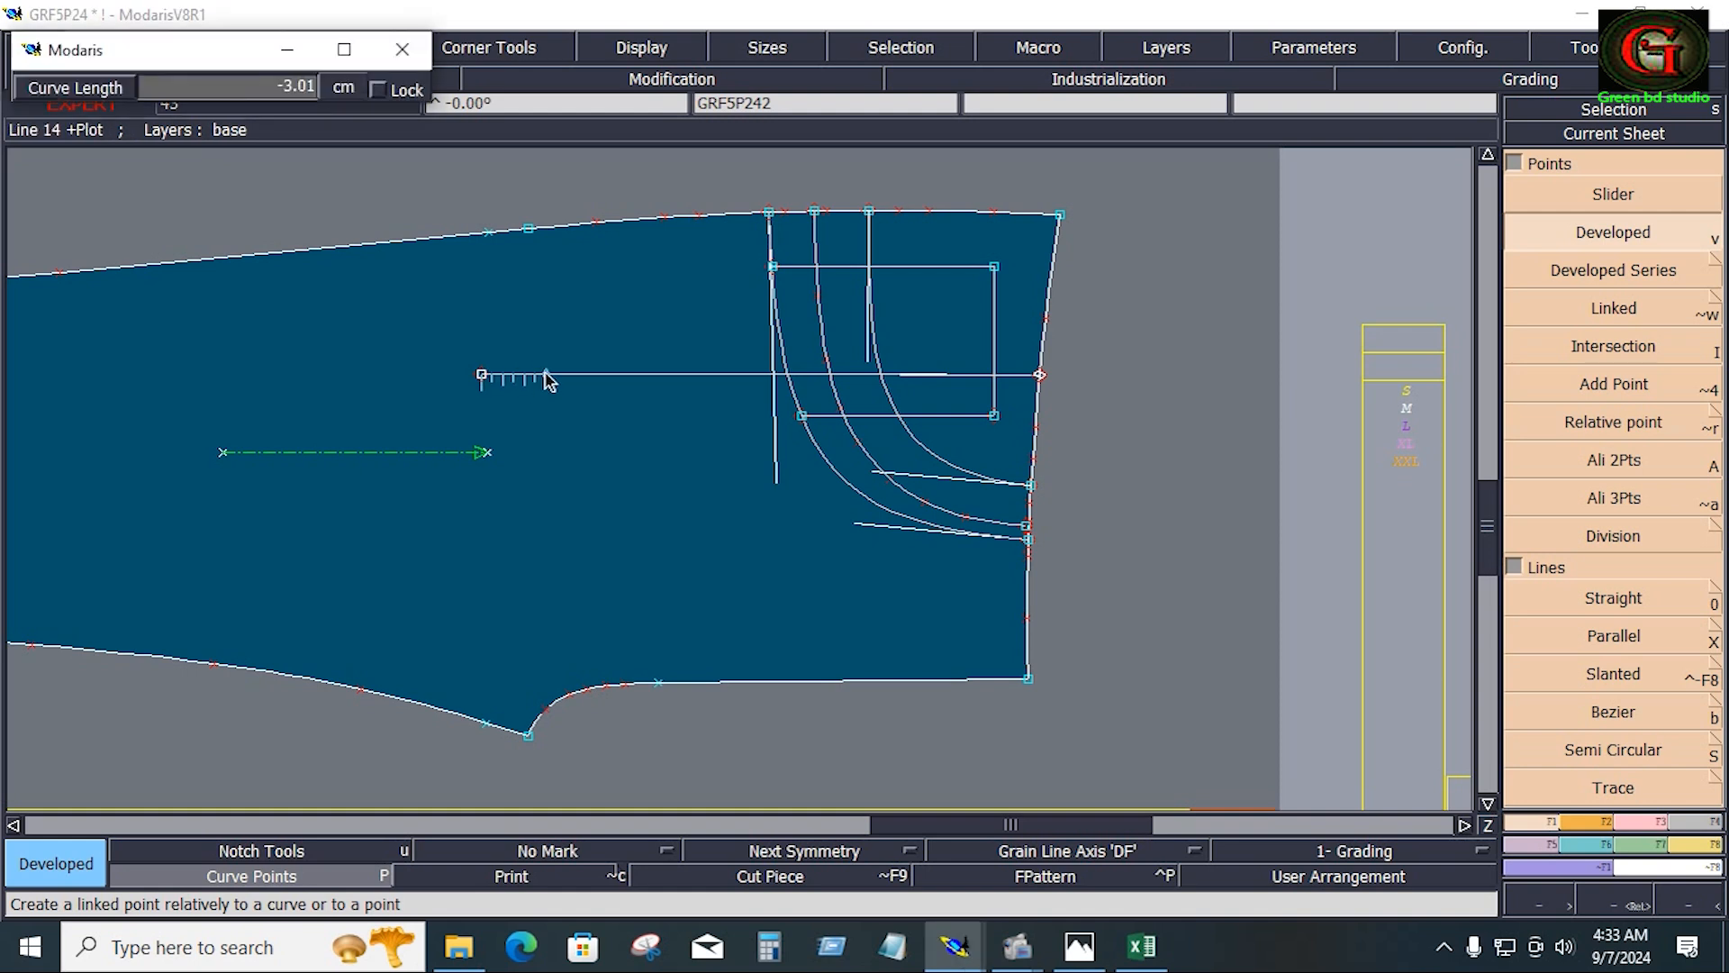
pyautogui.write('-3.50')
pyautogui.press('Return')
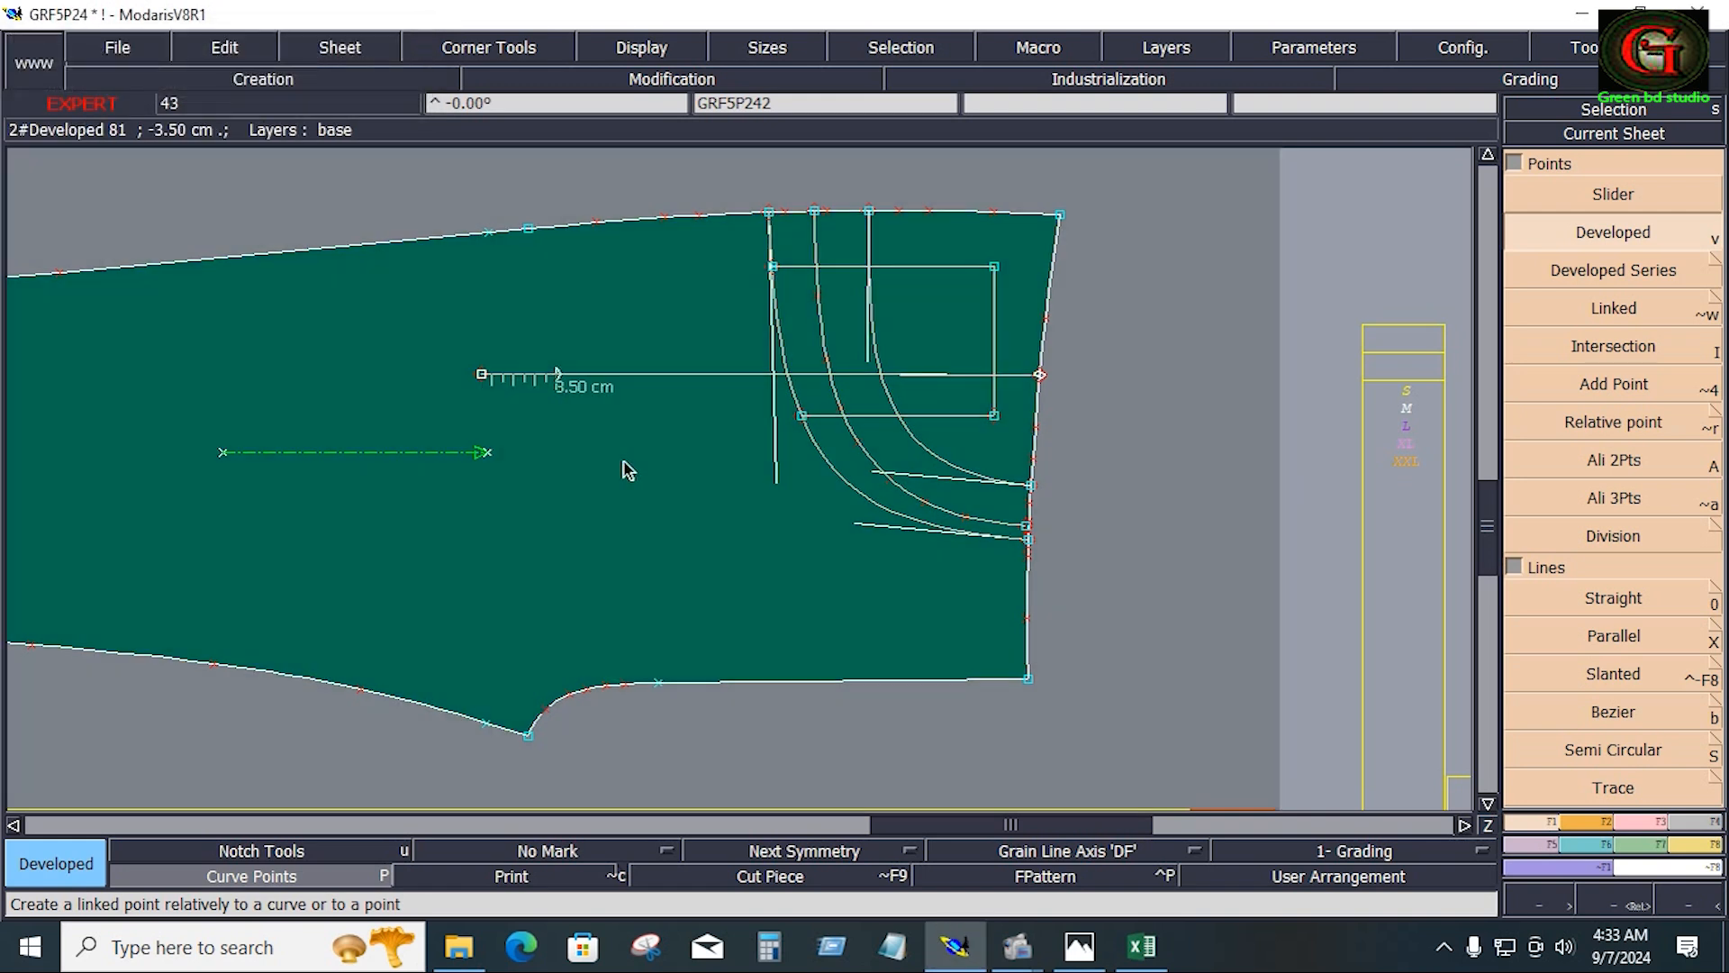
# Insert the developed point into the height line and delete the 3.5 cm end segment beyond it
pyautogui.click(1625, 822)
pyautogui.click(1622, 638)
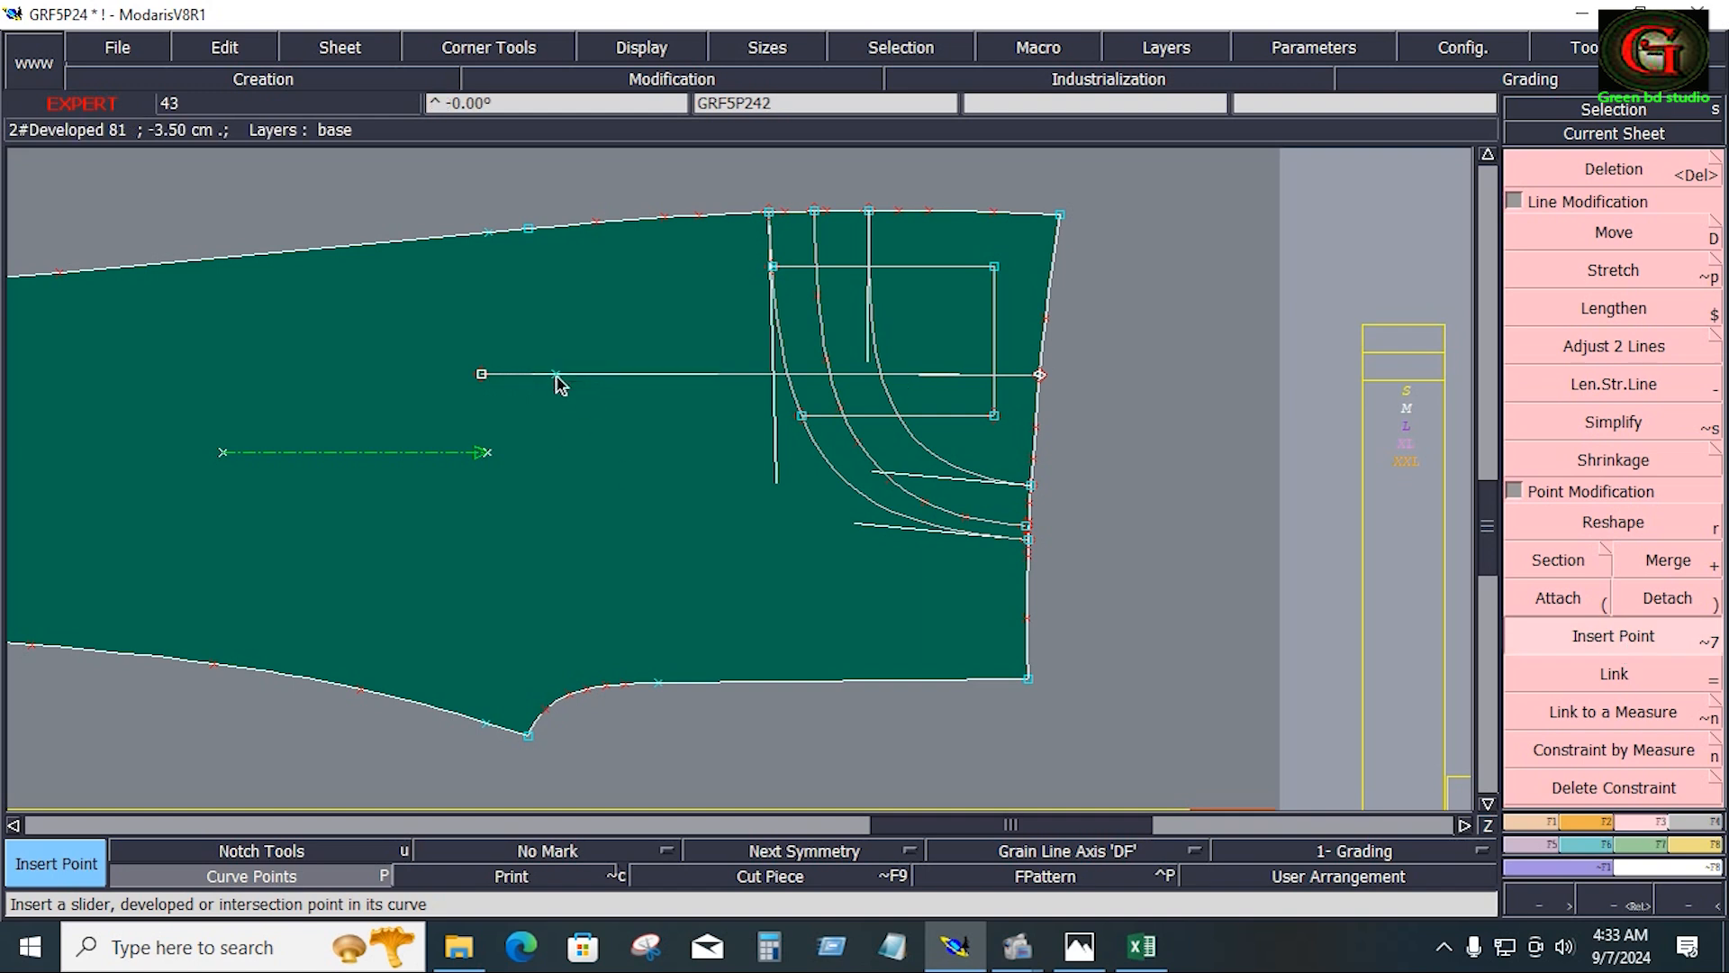
pyautogui.click(1558, 559)
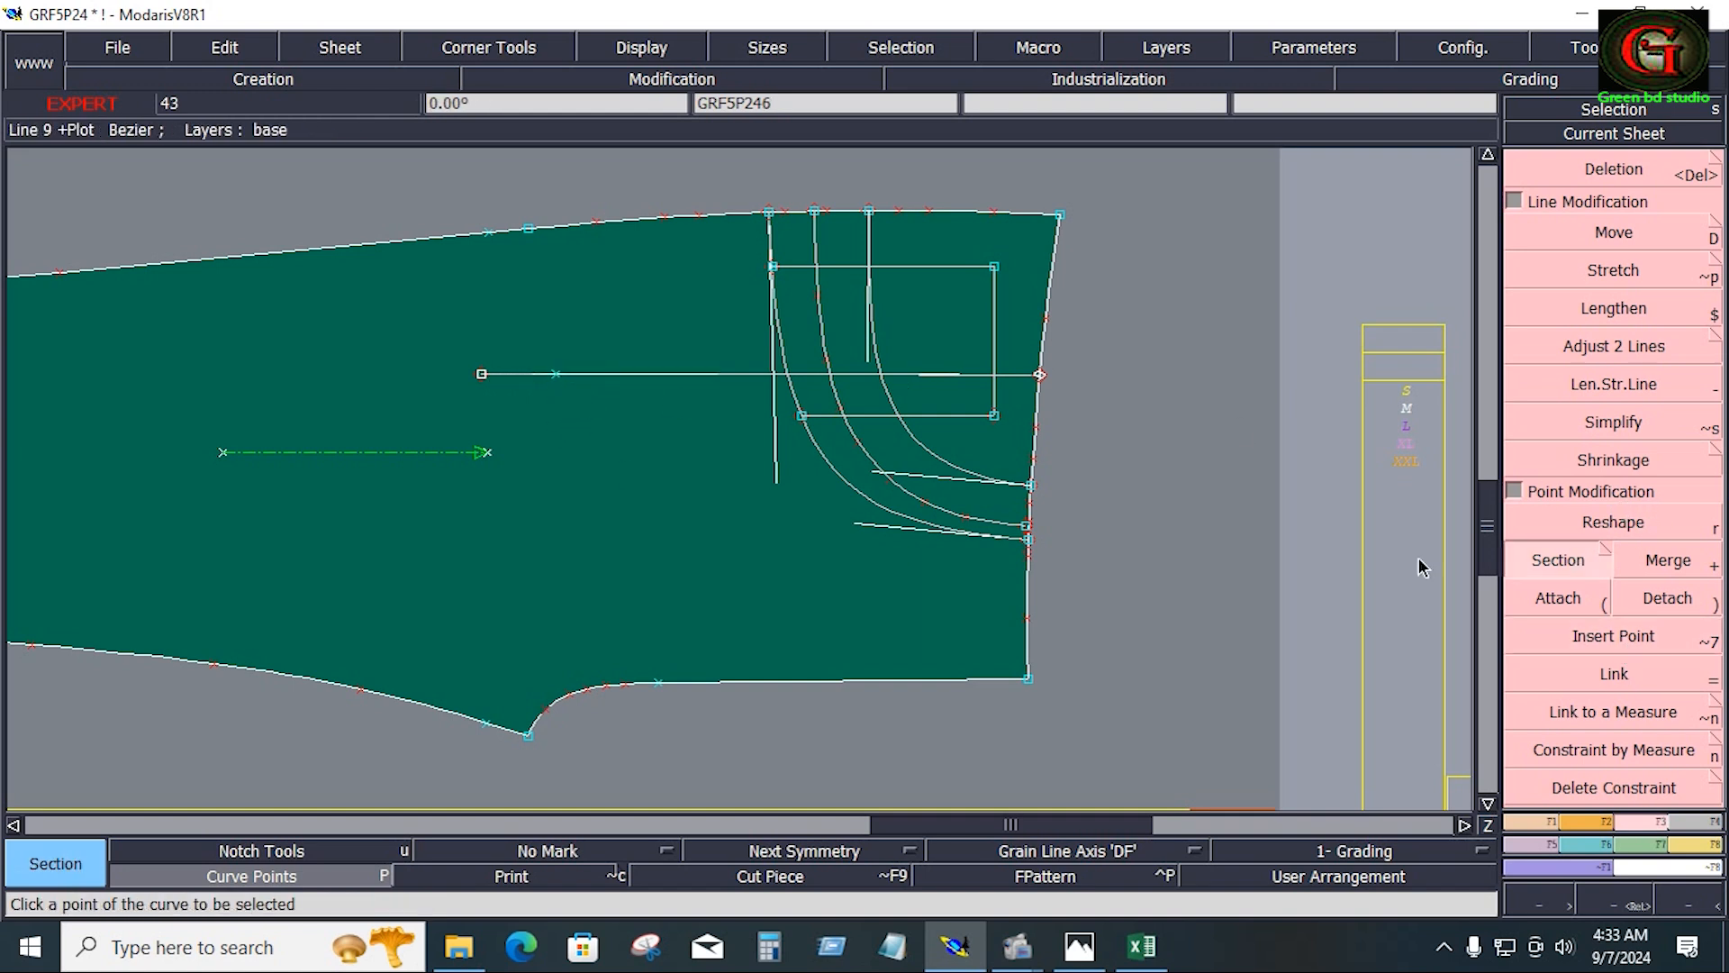
pyautogui.click(556, 374)
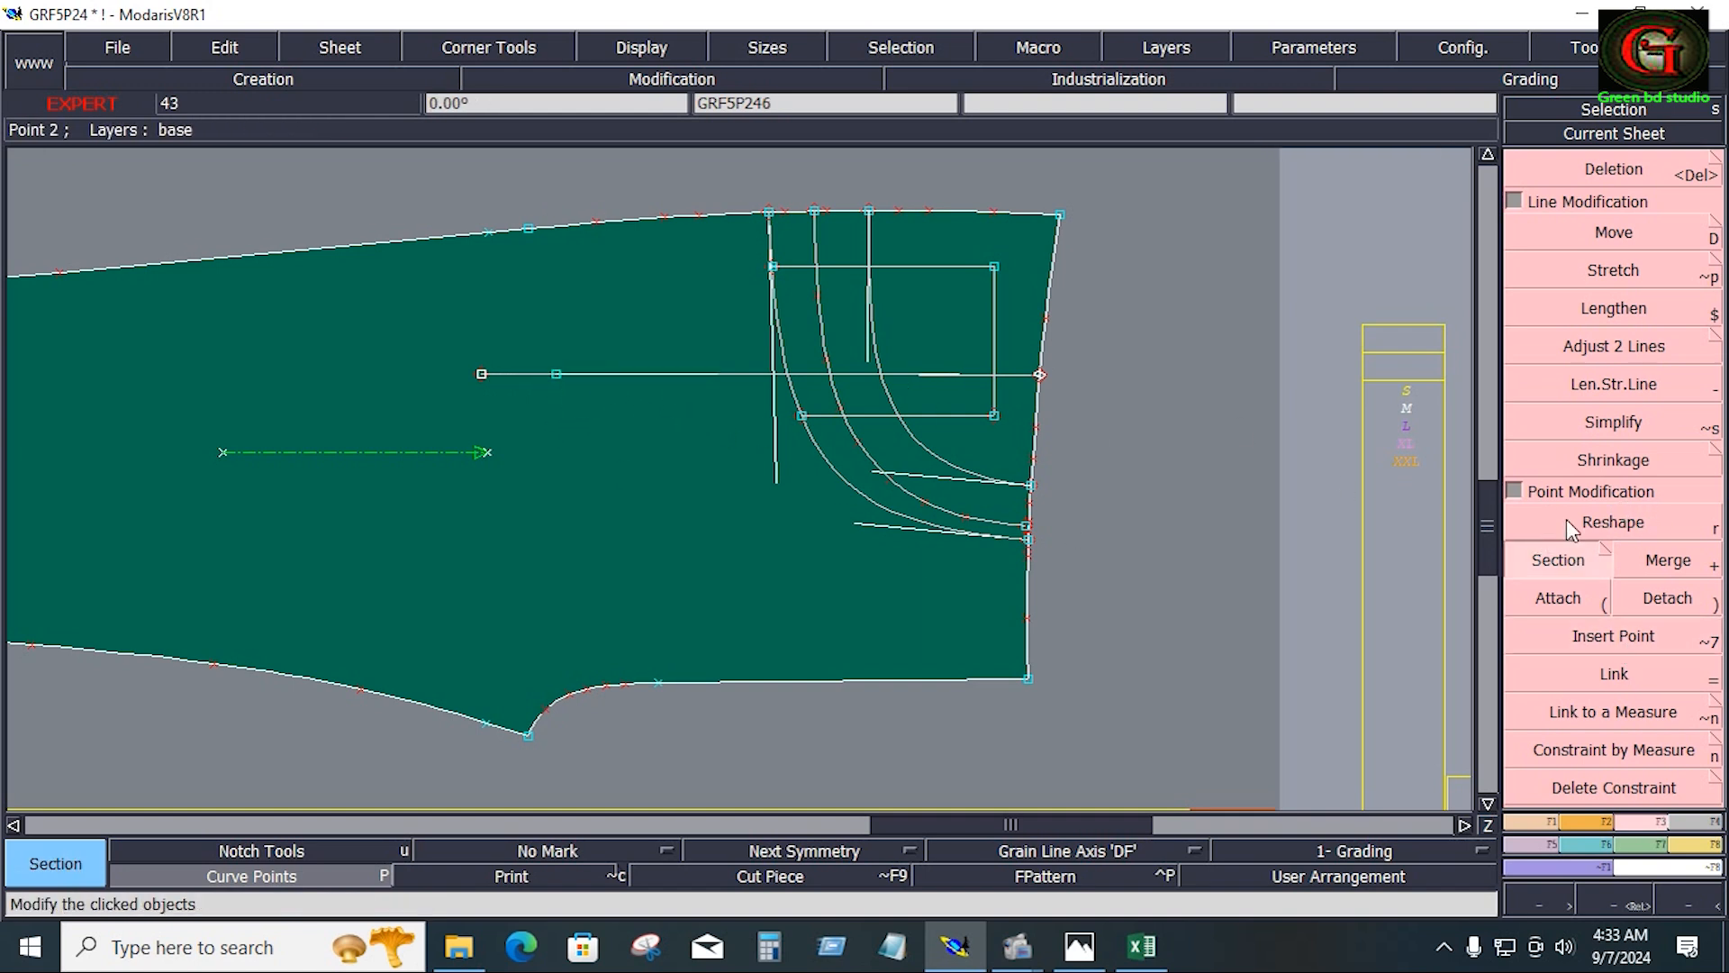
pyautogui.press('Delete')
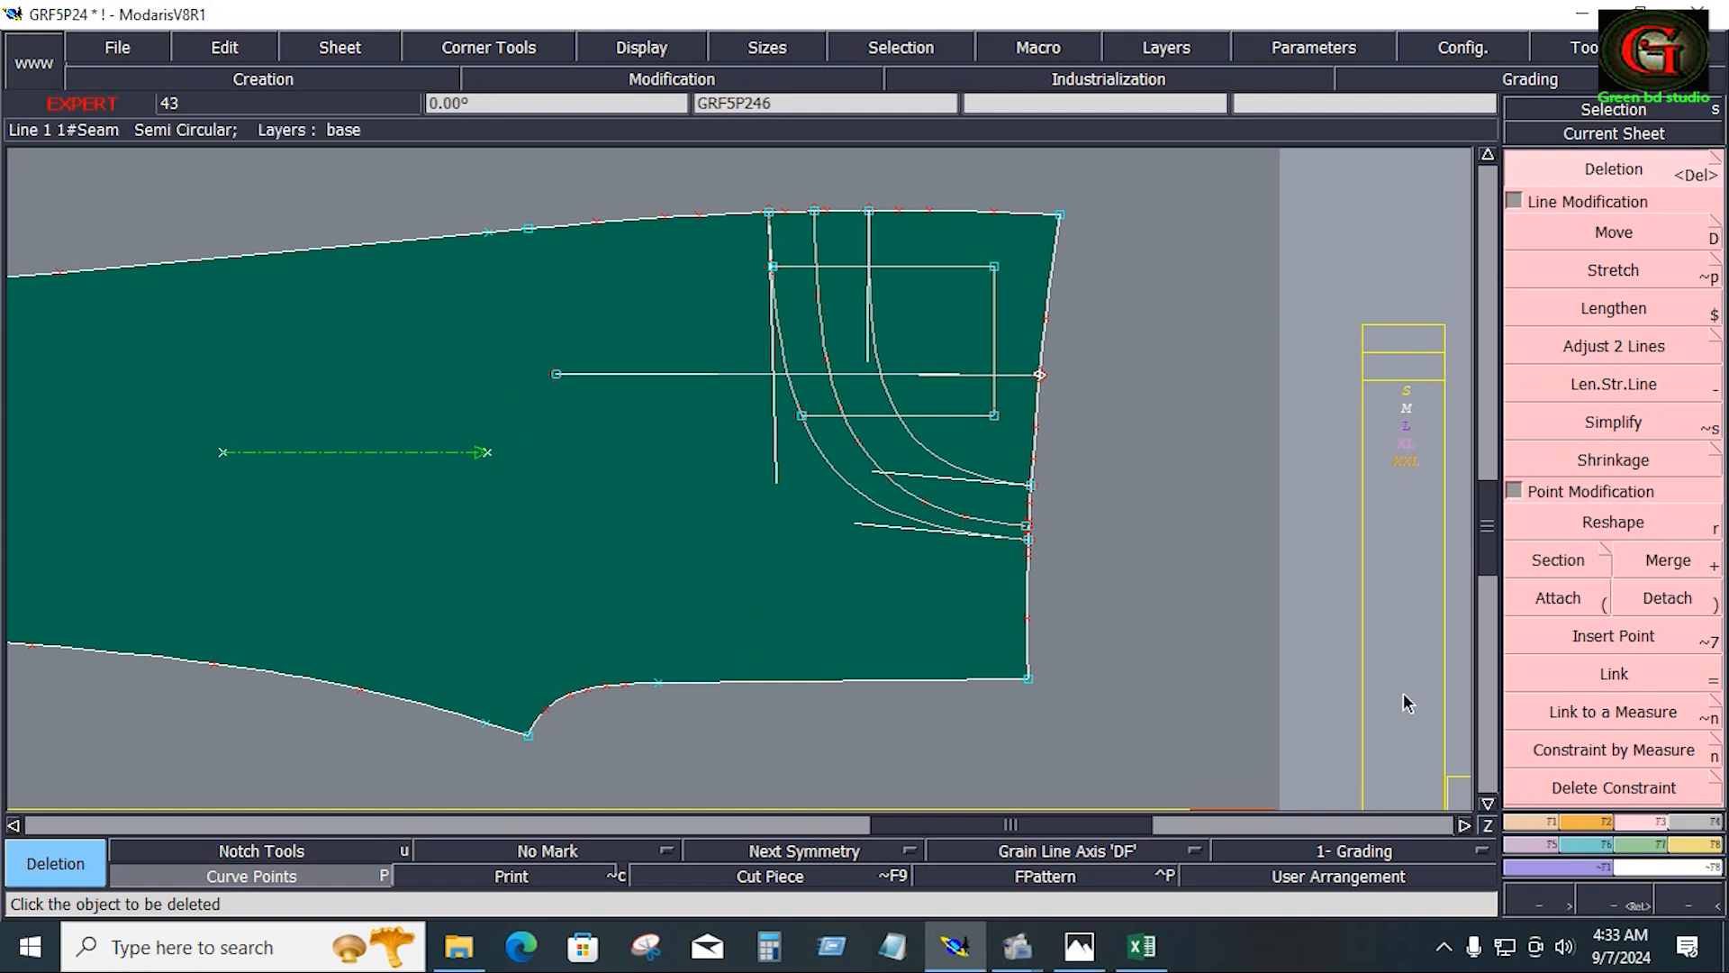
# Place developed points on the side seam below the pocket curves and on the waistline 2 cm beyond the outer pocket curve
pyautogui.press('v')
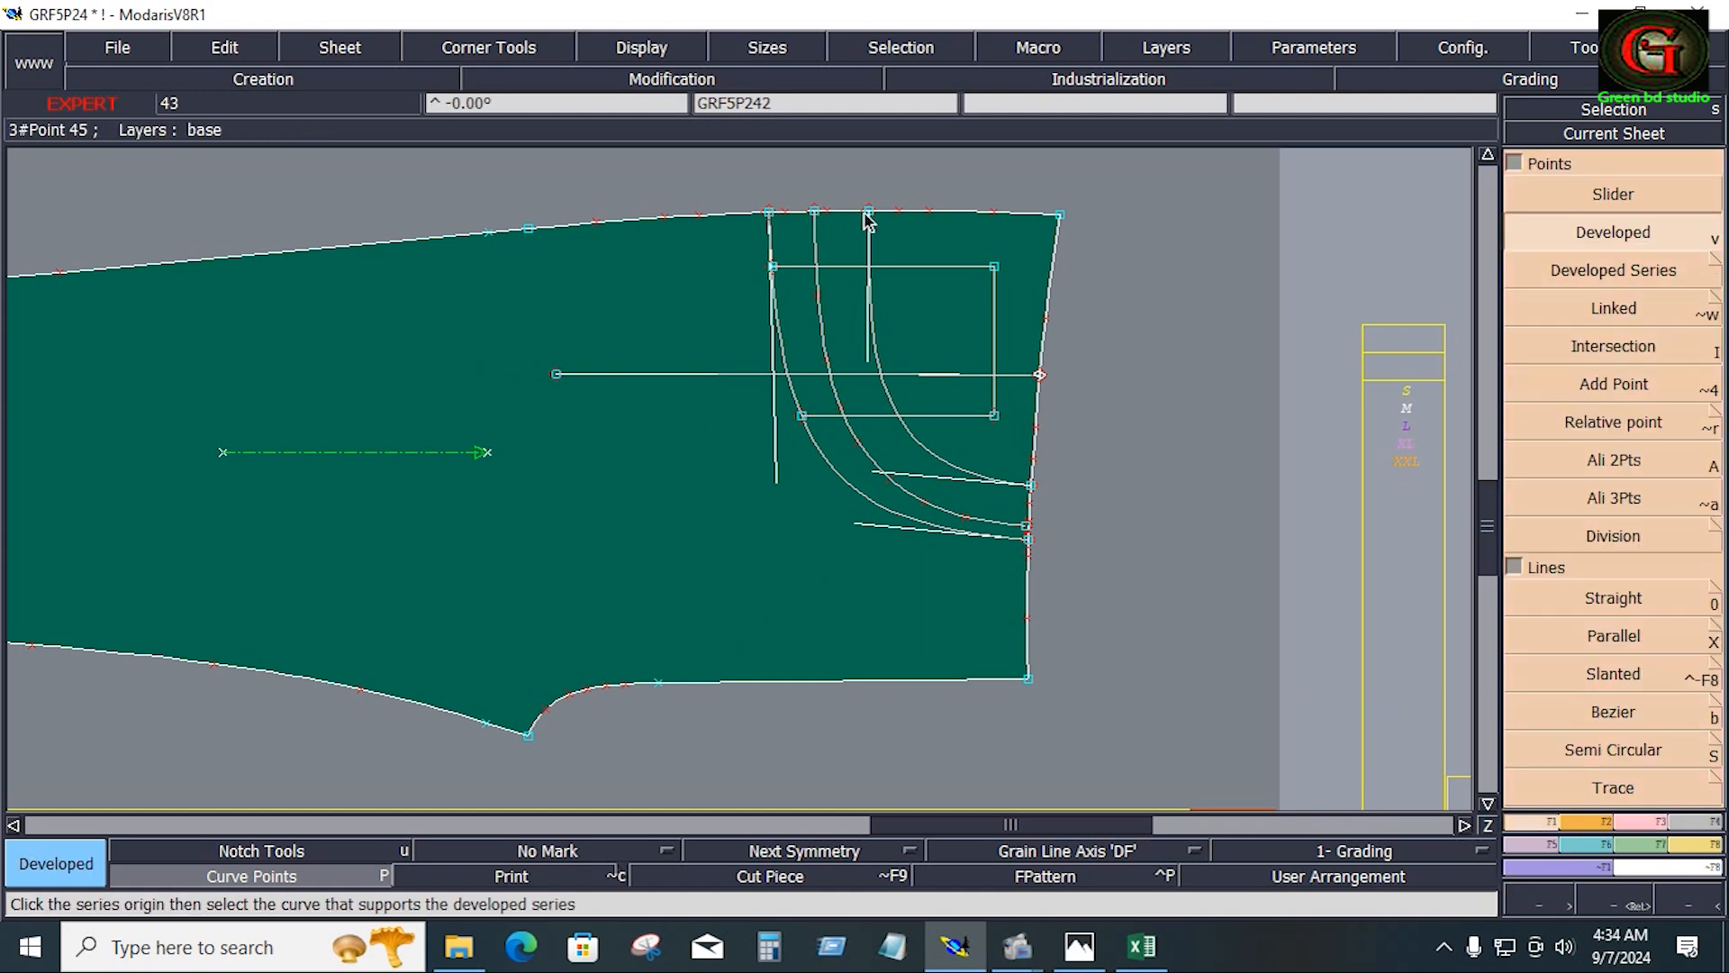
pyautogui.click(764, 230)
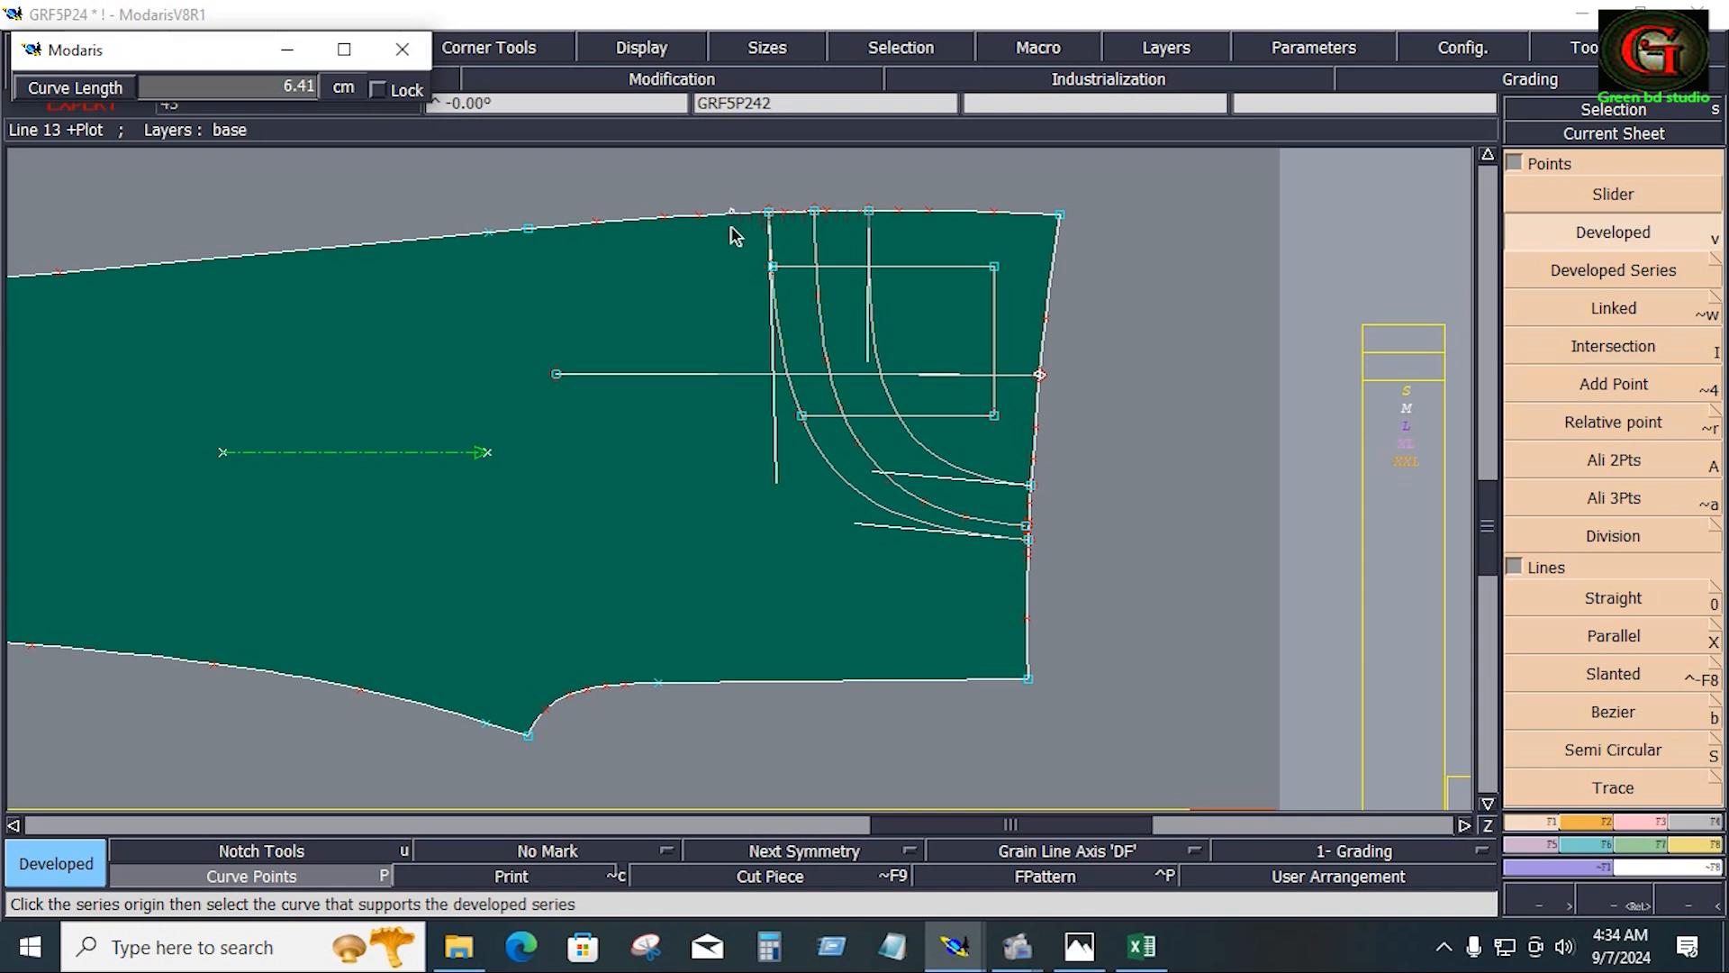
pyautogui.click(652, 261)
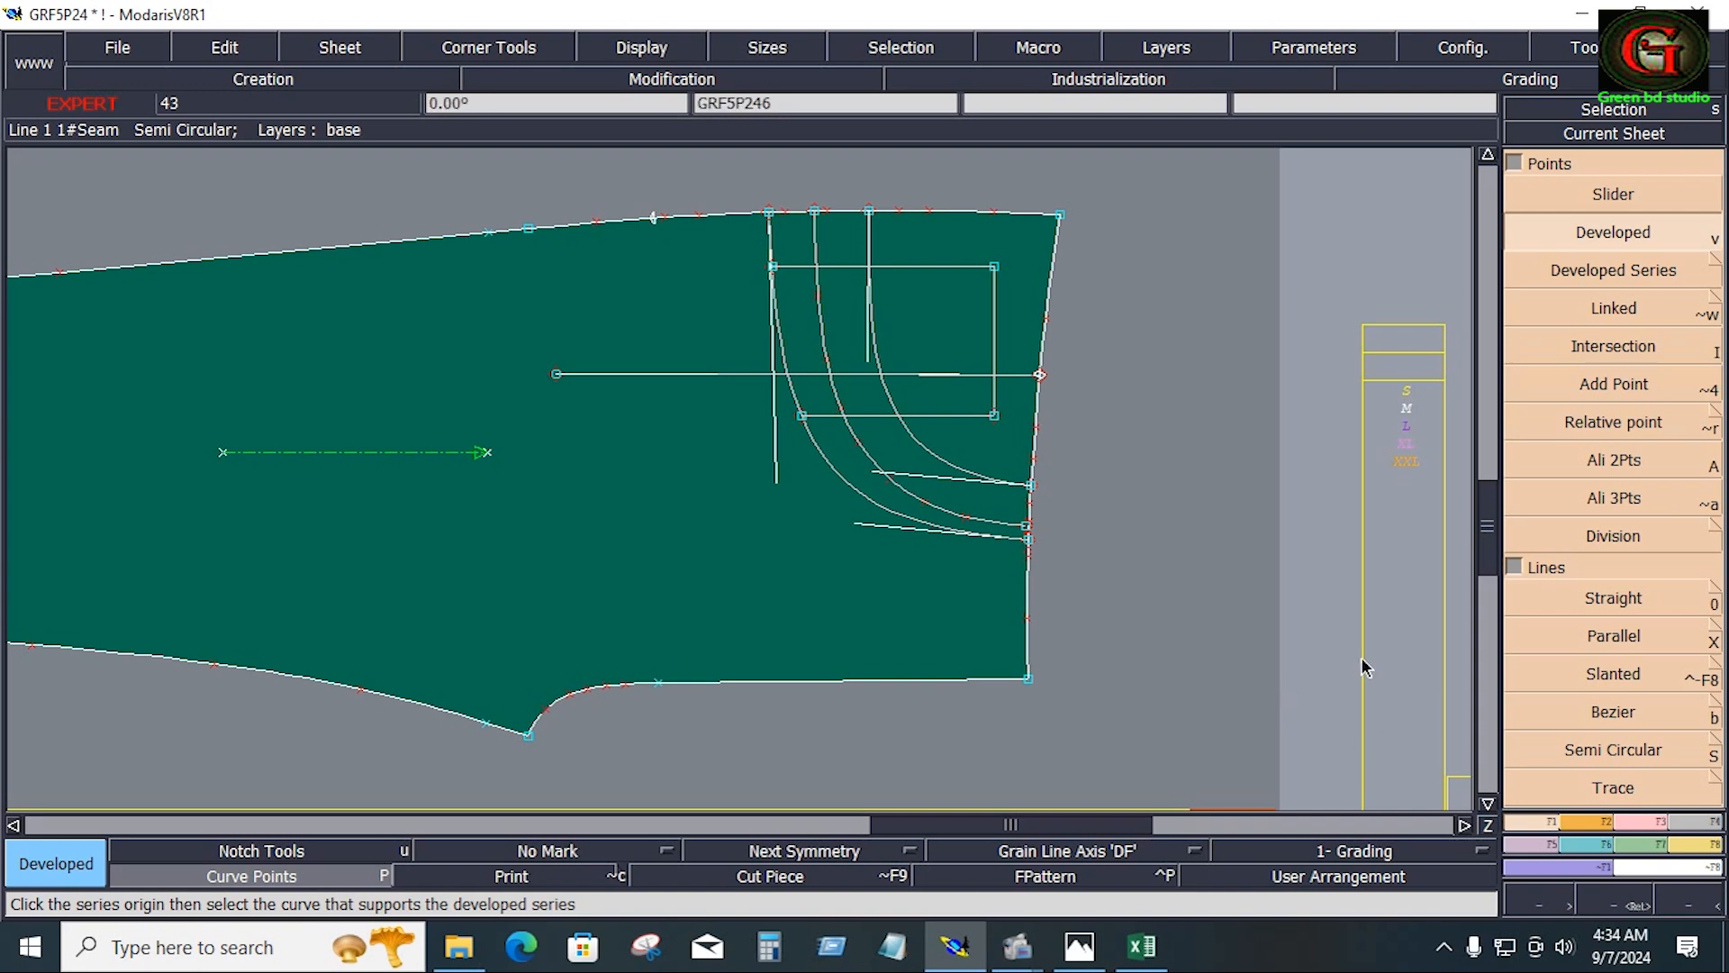
pyautogui.click(1613, 308)
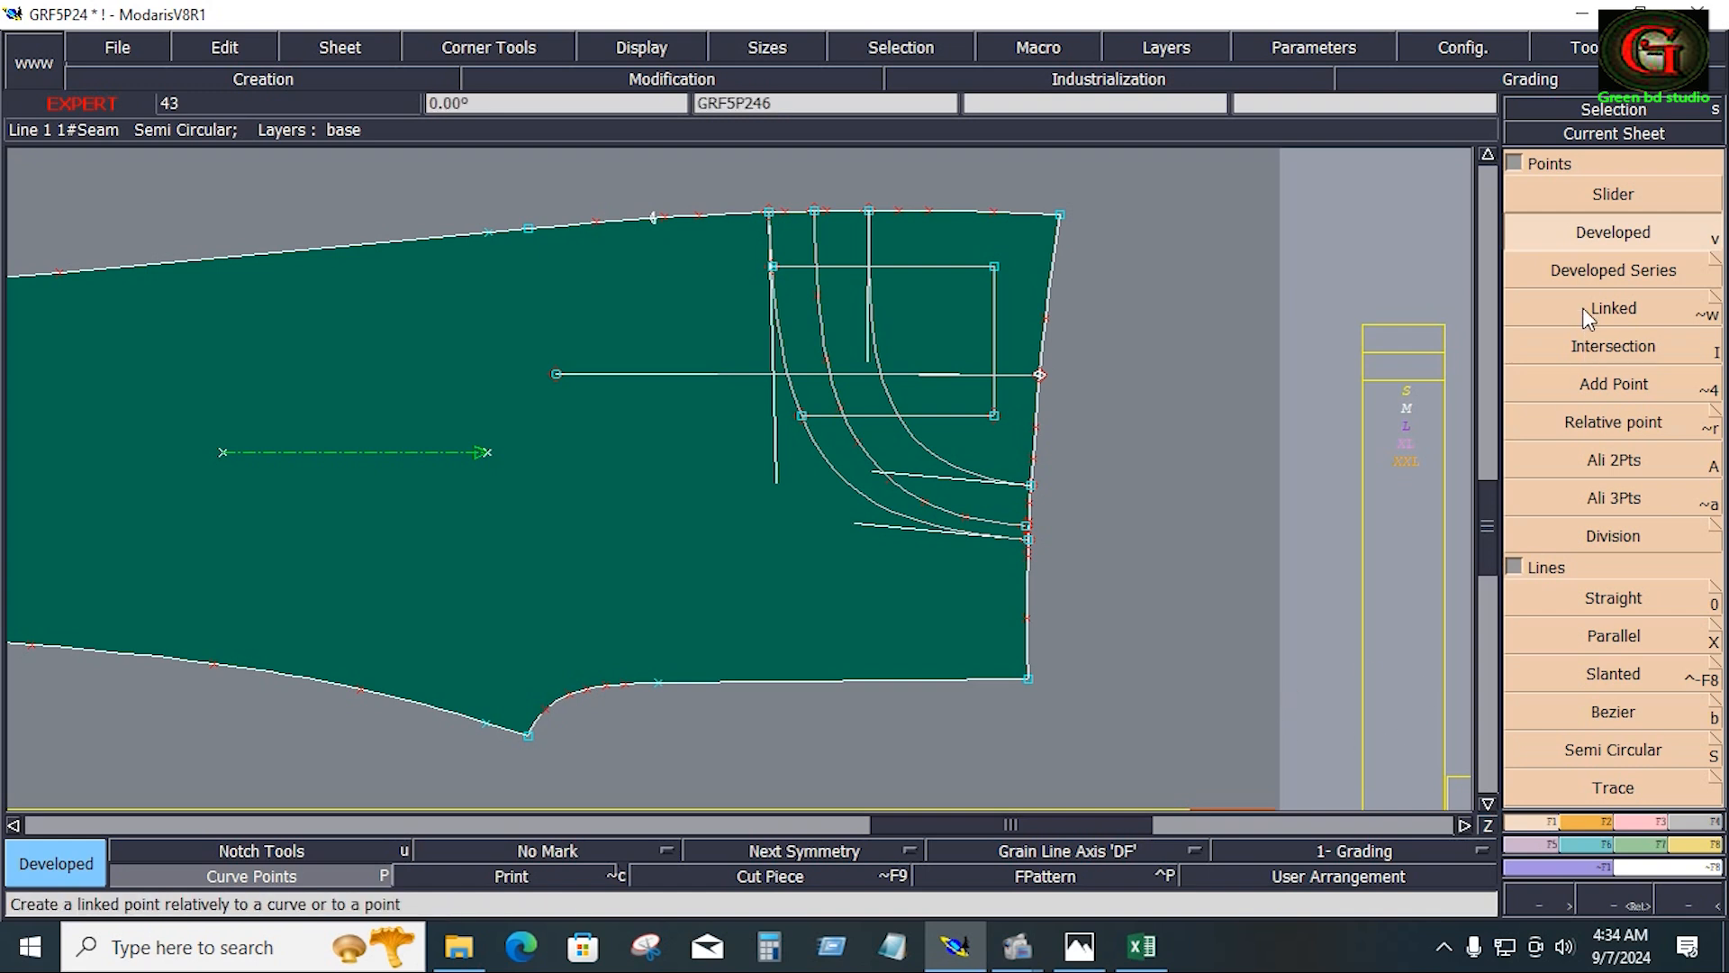
pyautogui.click(1028, 541)
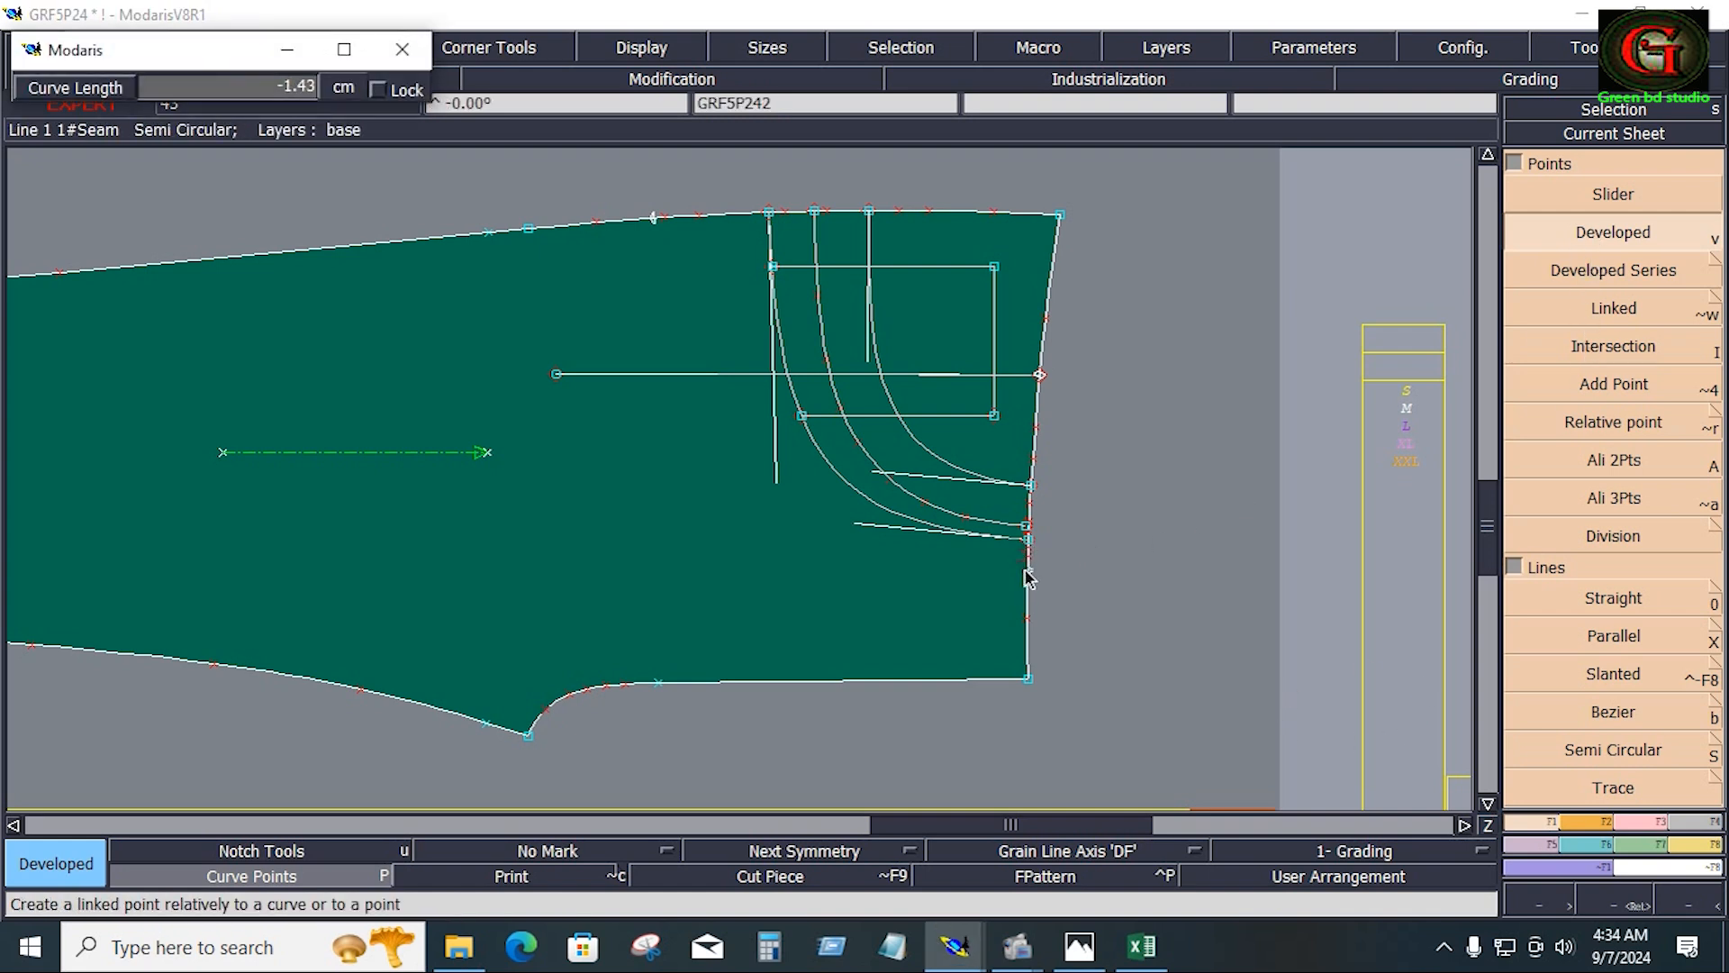
pyautogui.click(1028, 581)
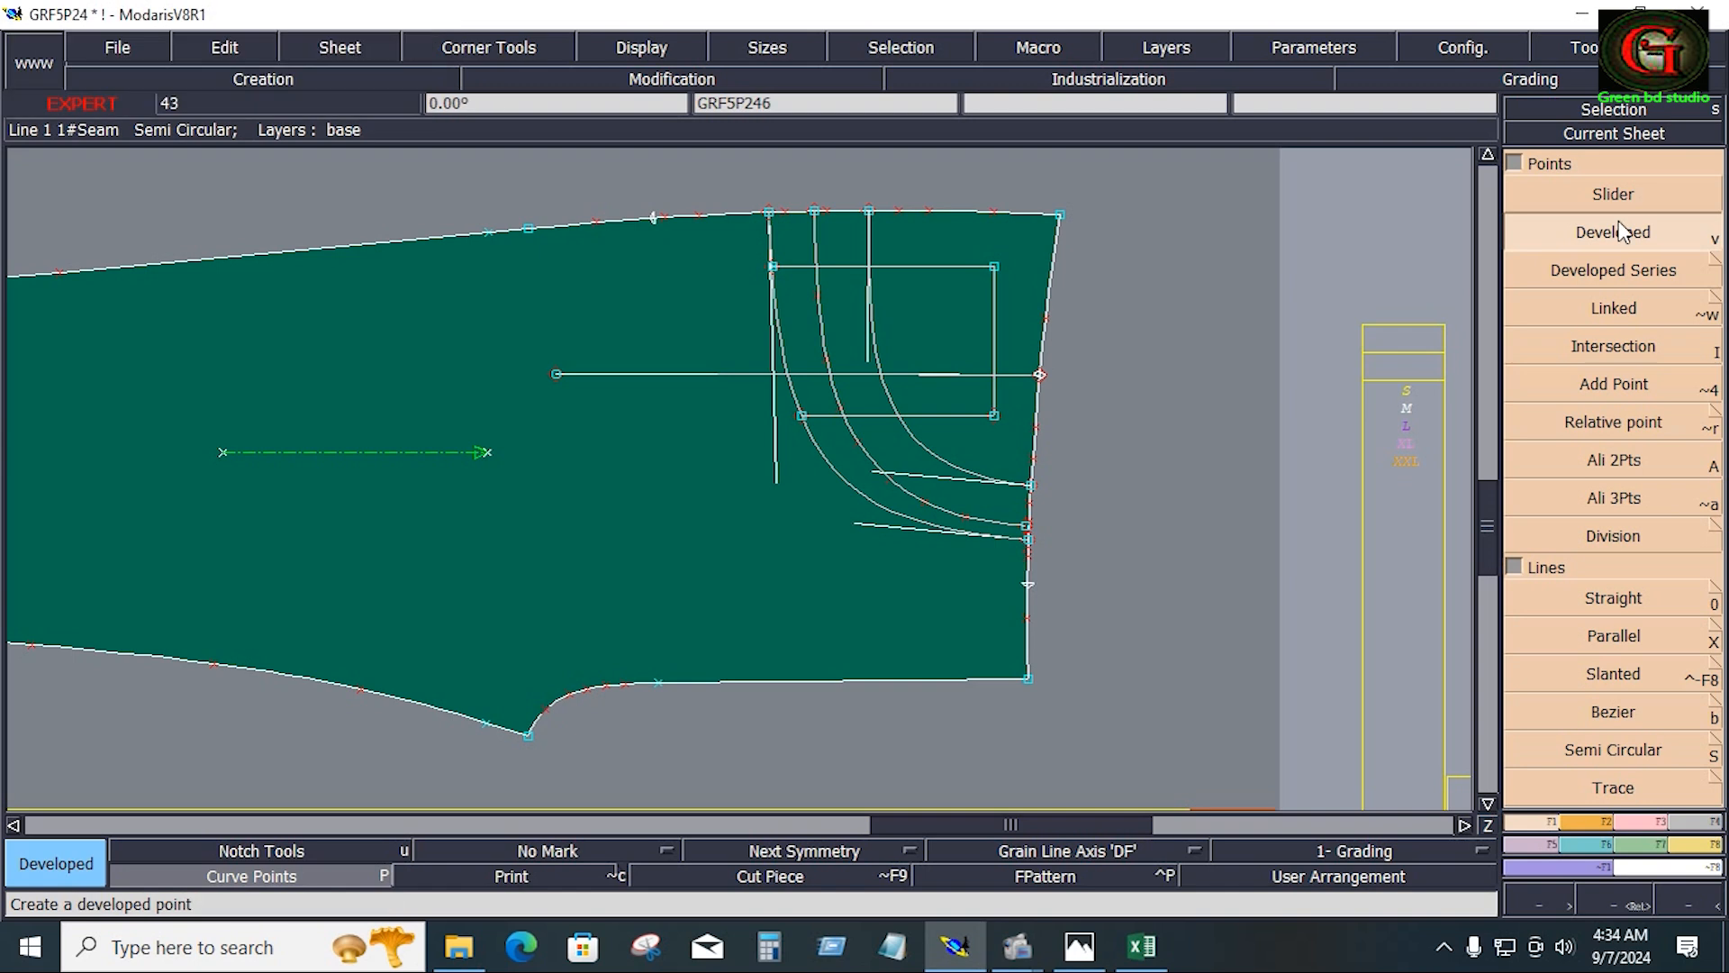
# Place a developed point on the waistline about 3 cm from the centre front corner
pyautogui.click(1029, 680)
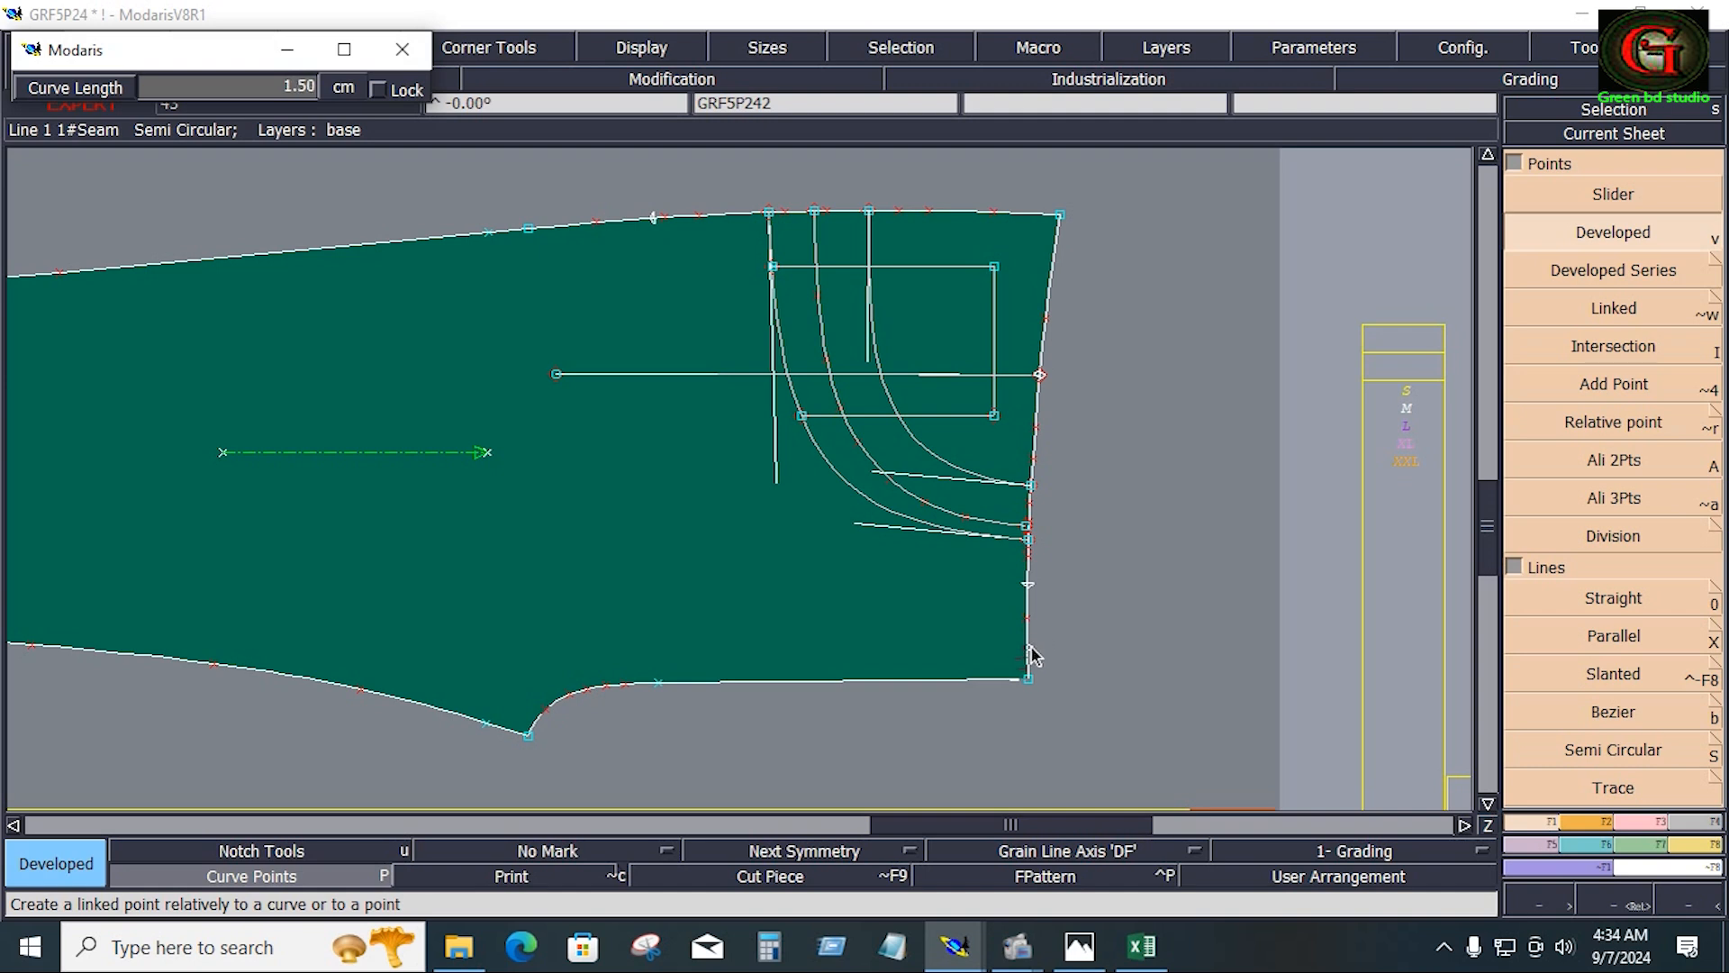
pyautogui.press('Down')
pyautogui.write('3')
pyautogui.press('Return')
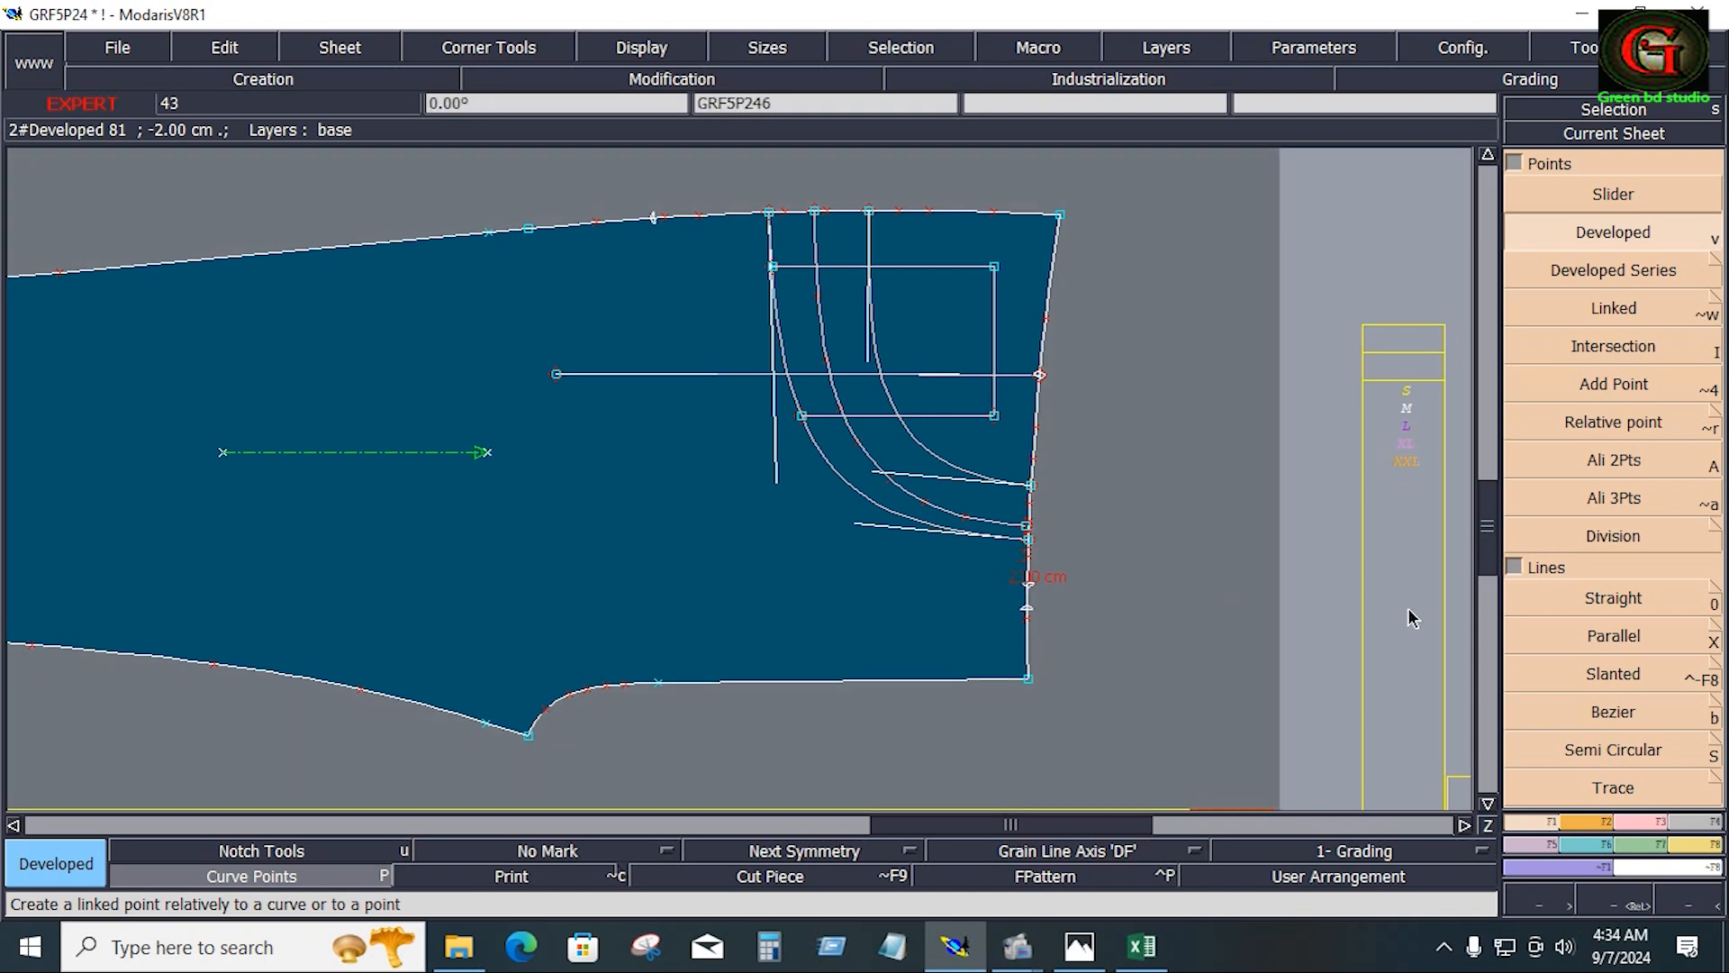
# Draw a horizontal Bezier line from the waistline point 2 cm beyond the outer pocket curve into the front leg
pyautogui.click(1613, 712)
pyautogui.click(1027, 582)
pyautogui.click(547, 541)
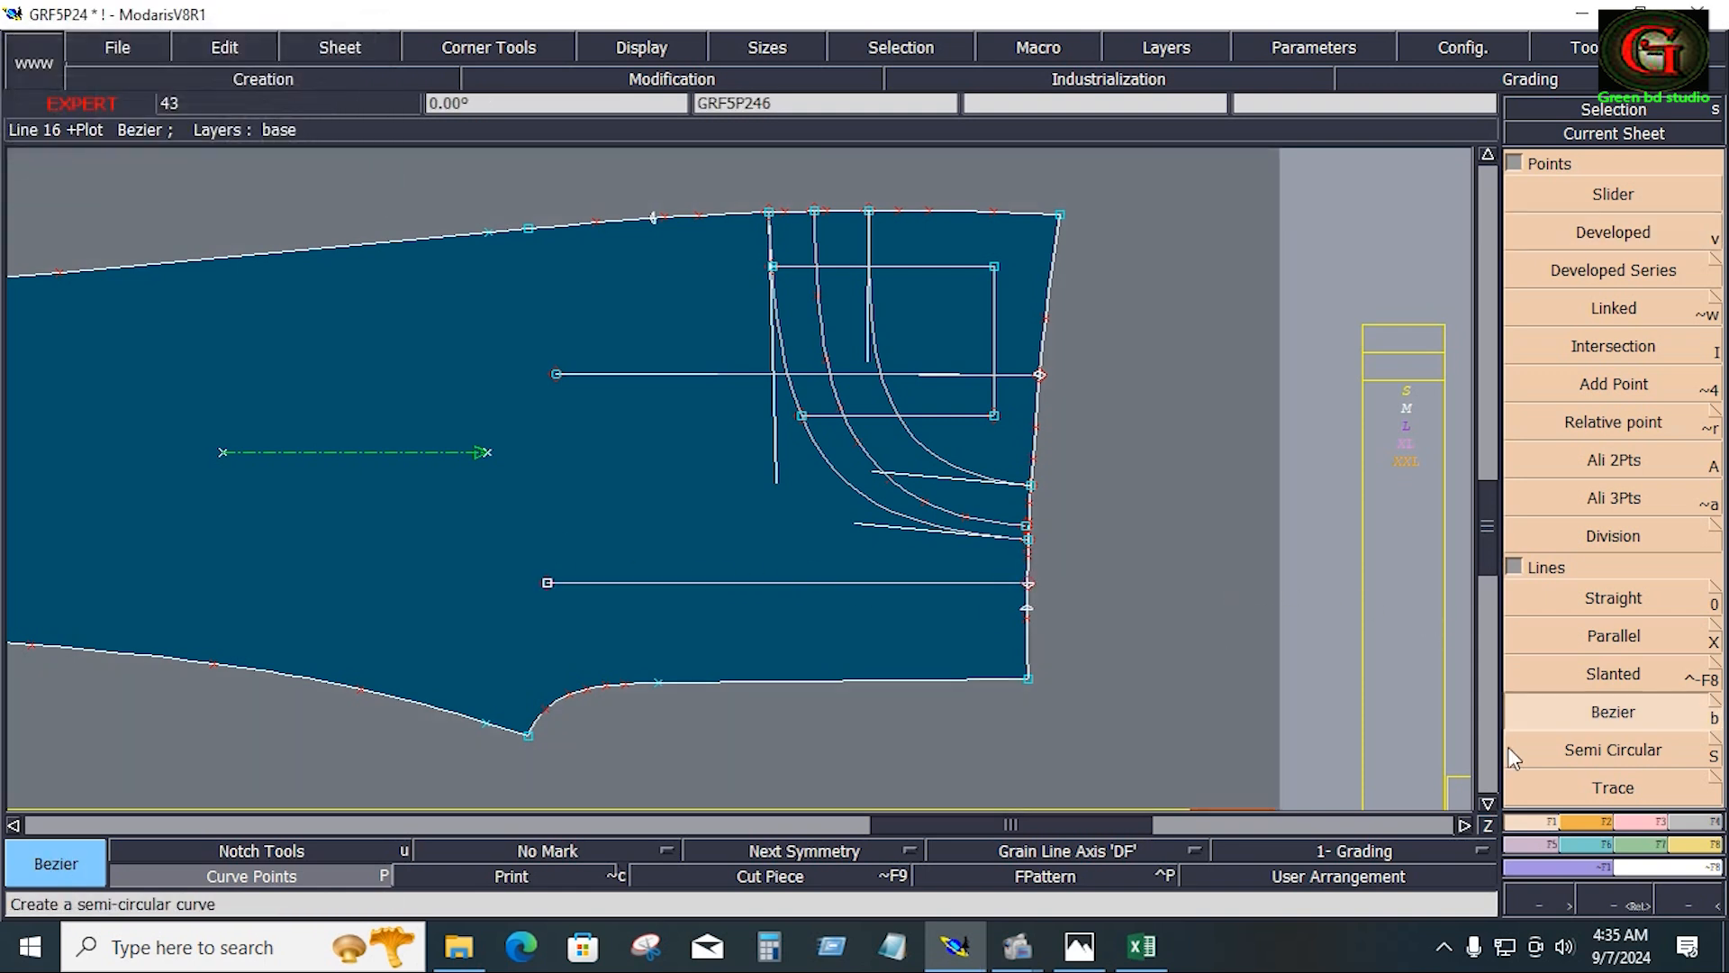
# Align the inner end of the new horizontal line with the inner end of the pocket bag height line
pyautogui.click(1630, 509)
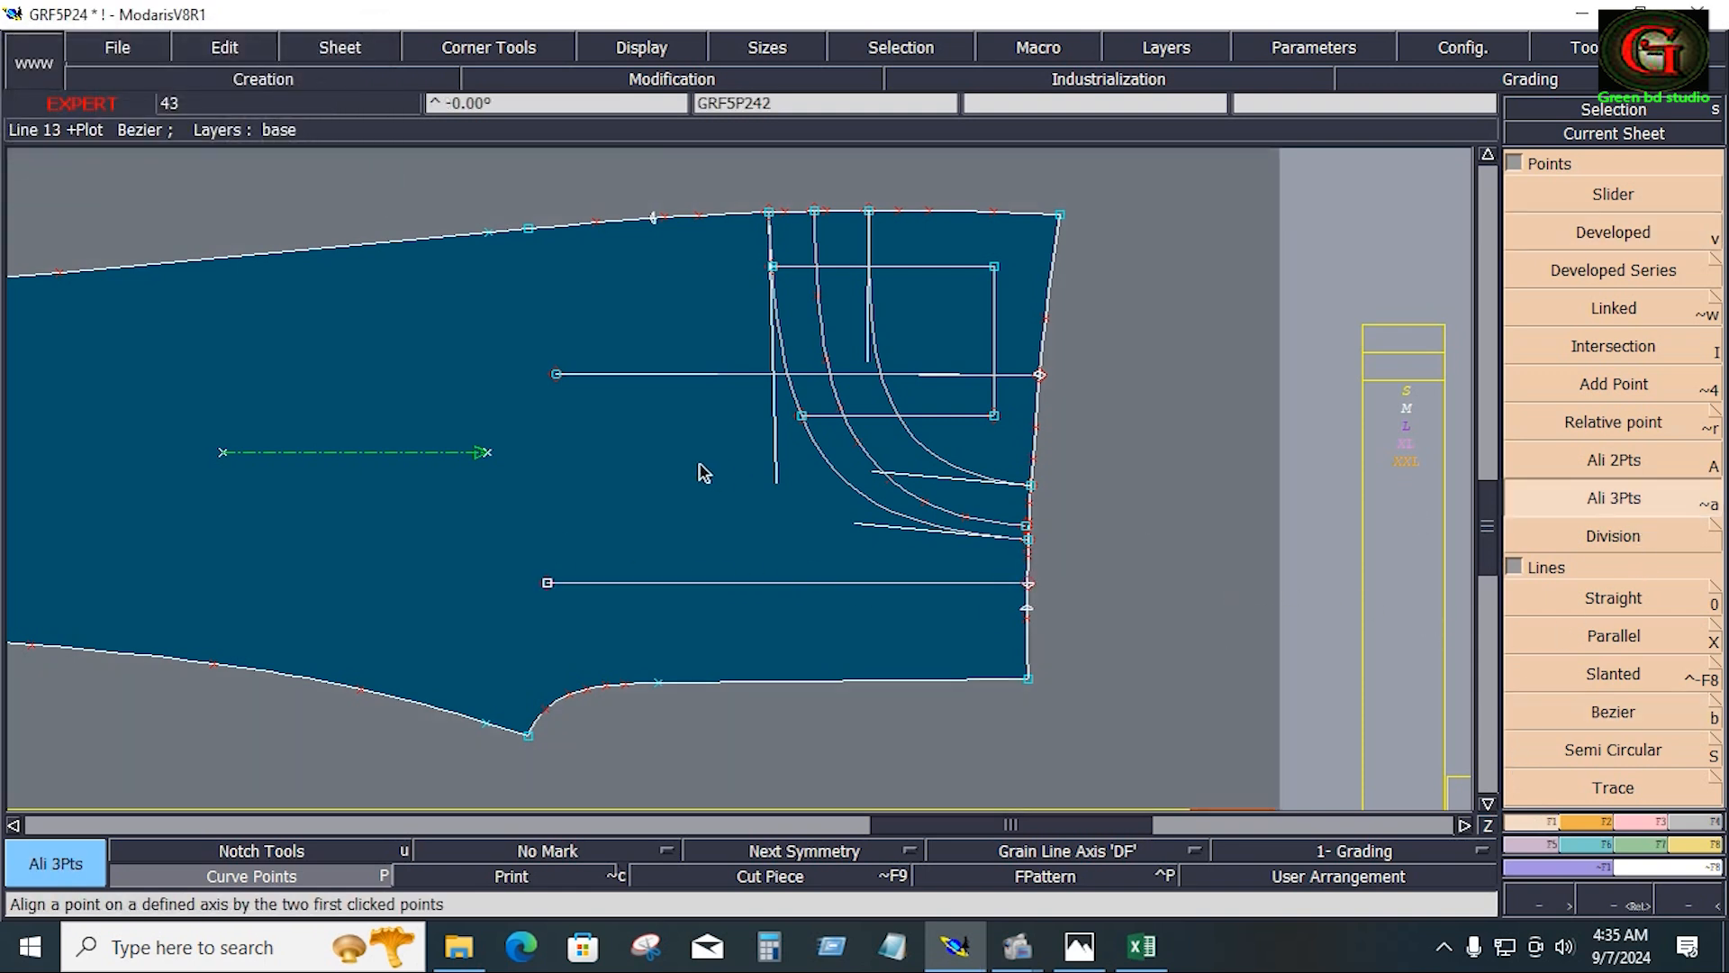
pyautogui.click(556, 374)
pyautogui.click(547, 584)
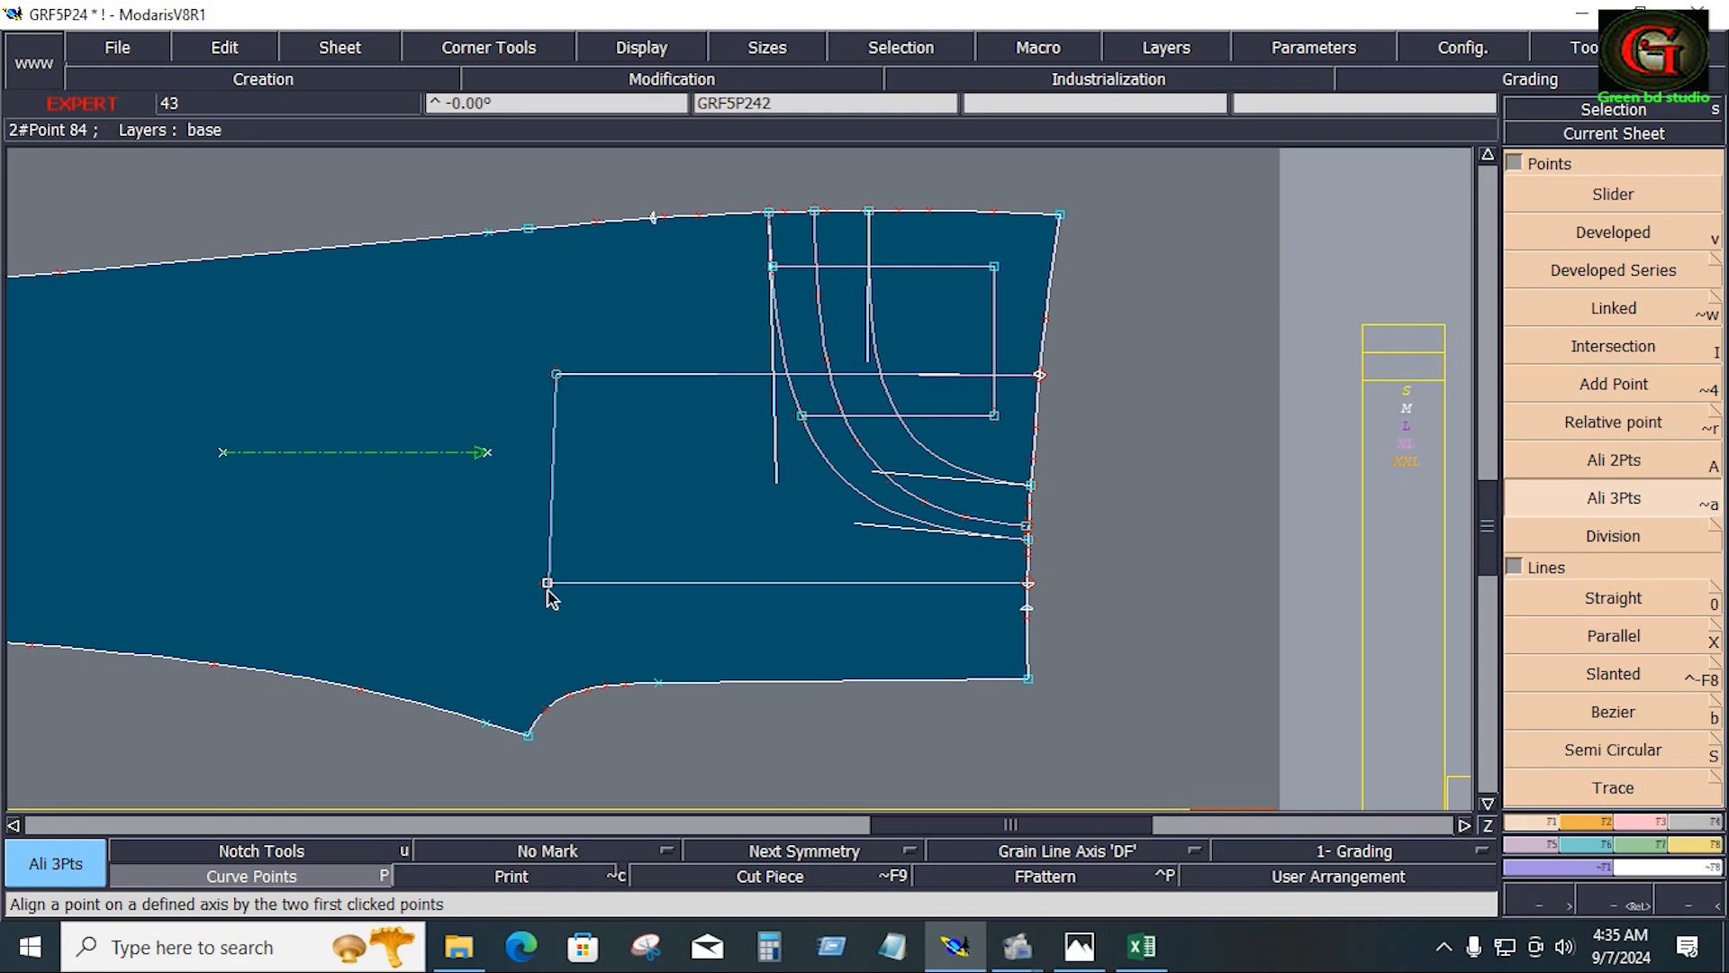
pyautogui.hotkey('shift', 'a')
pyautogui.click(556, 374)
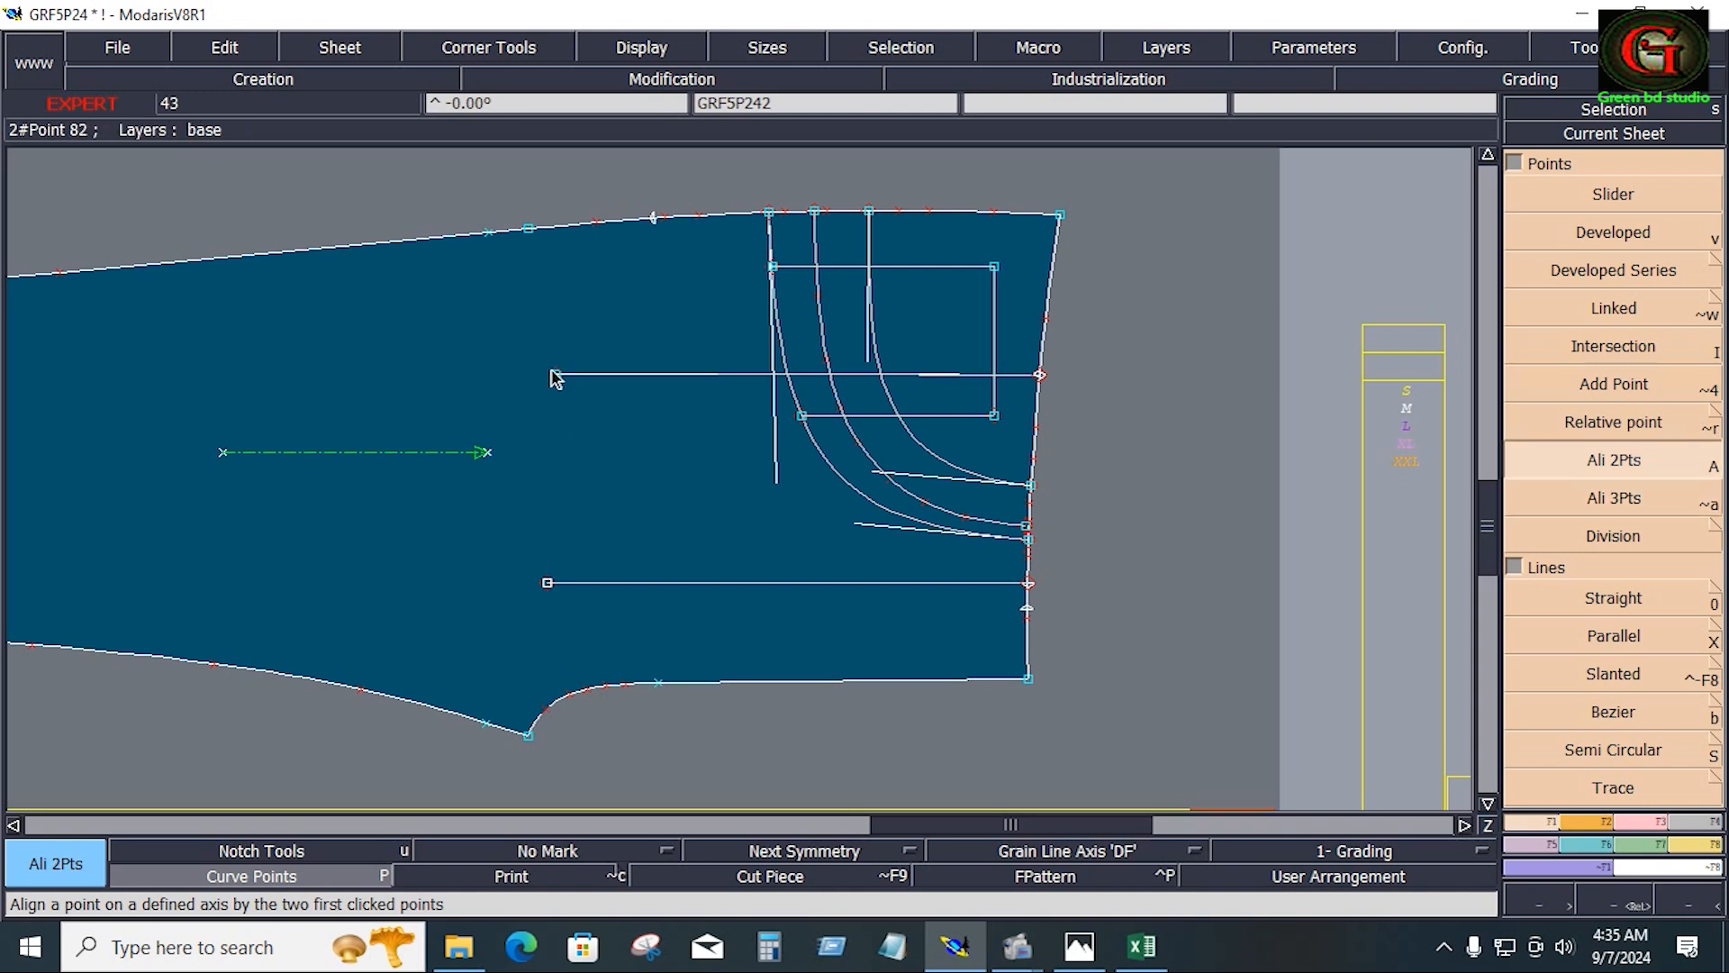
pyautogui.click(549, 583)
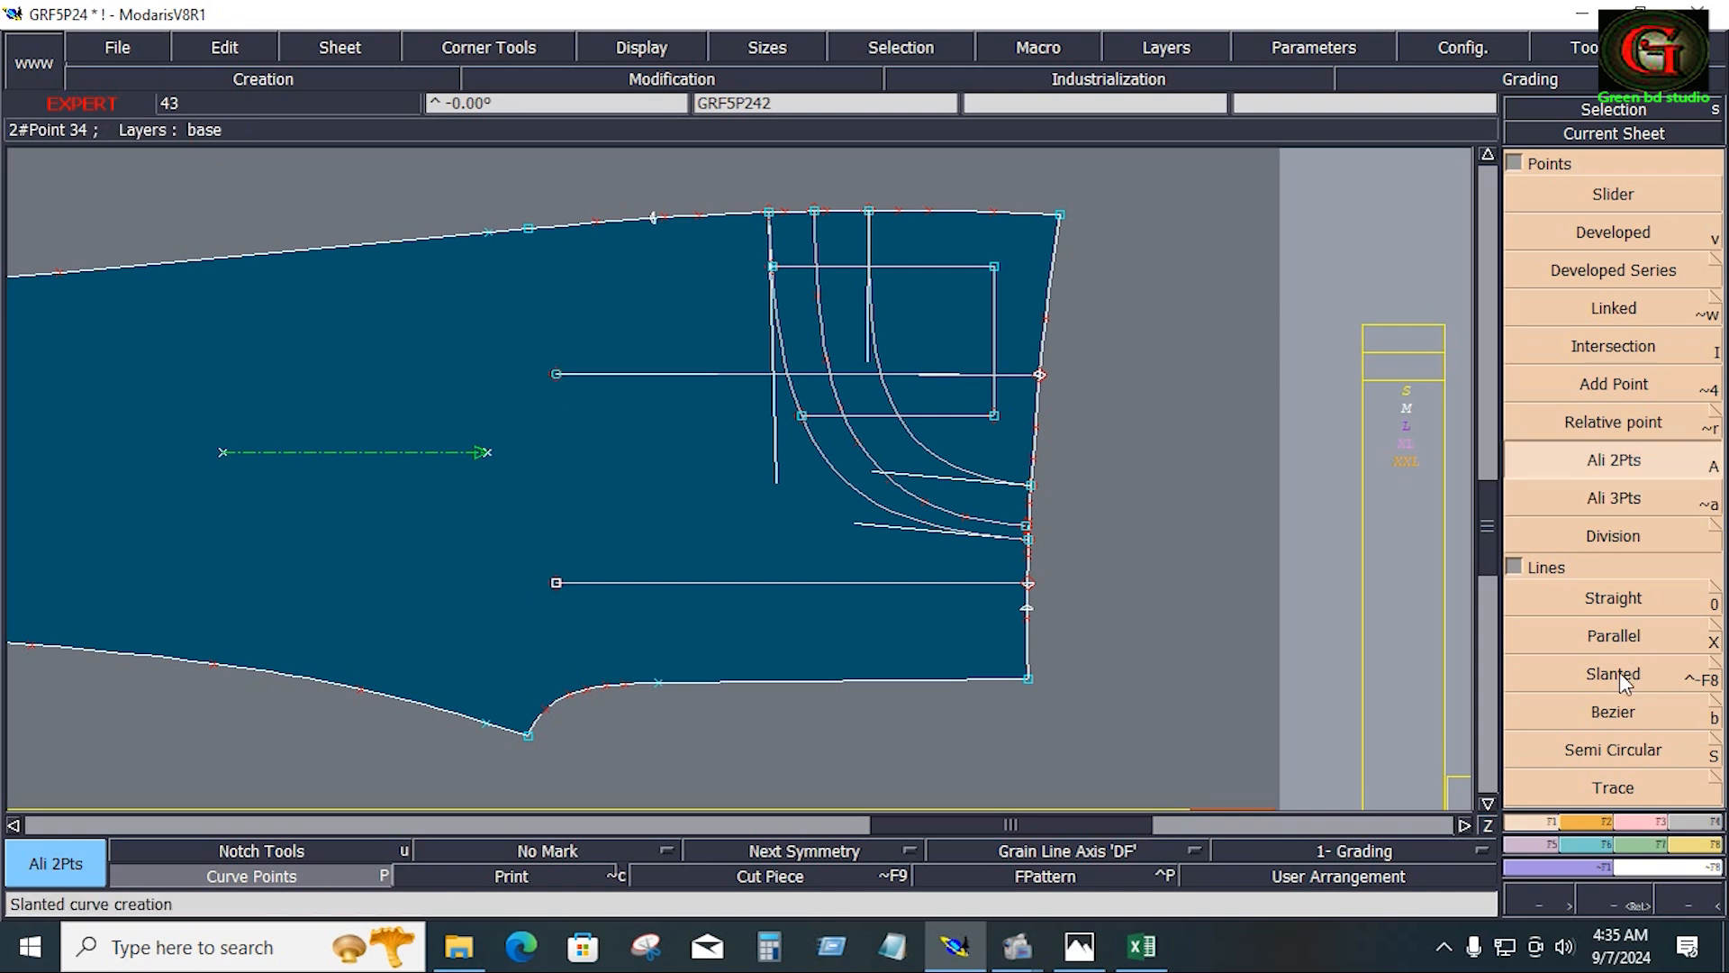
# Draw the pocket bag's bottom Bezier curve from the lower line's inner end through the height line's end to the side seam point
pyautogui.click(1616, 718)
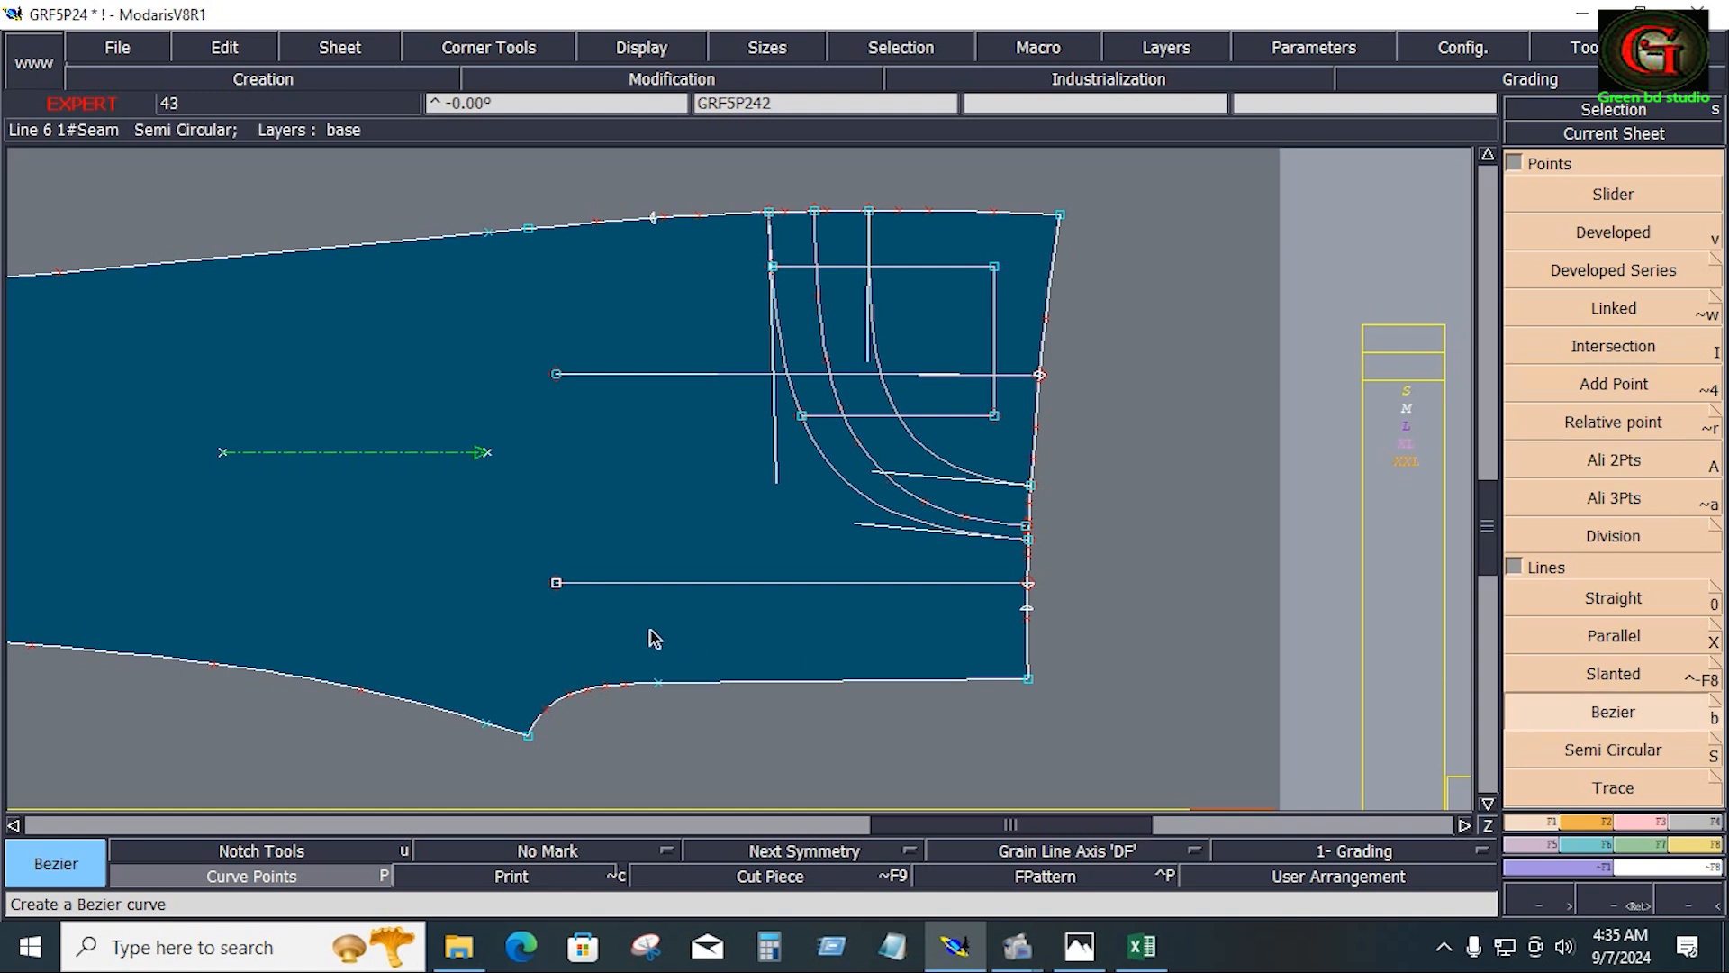
pyautogui.click(555, 583)
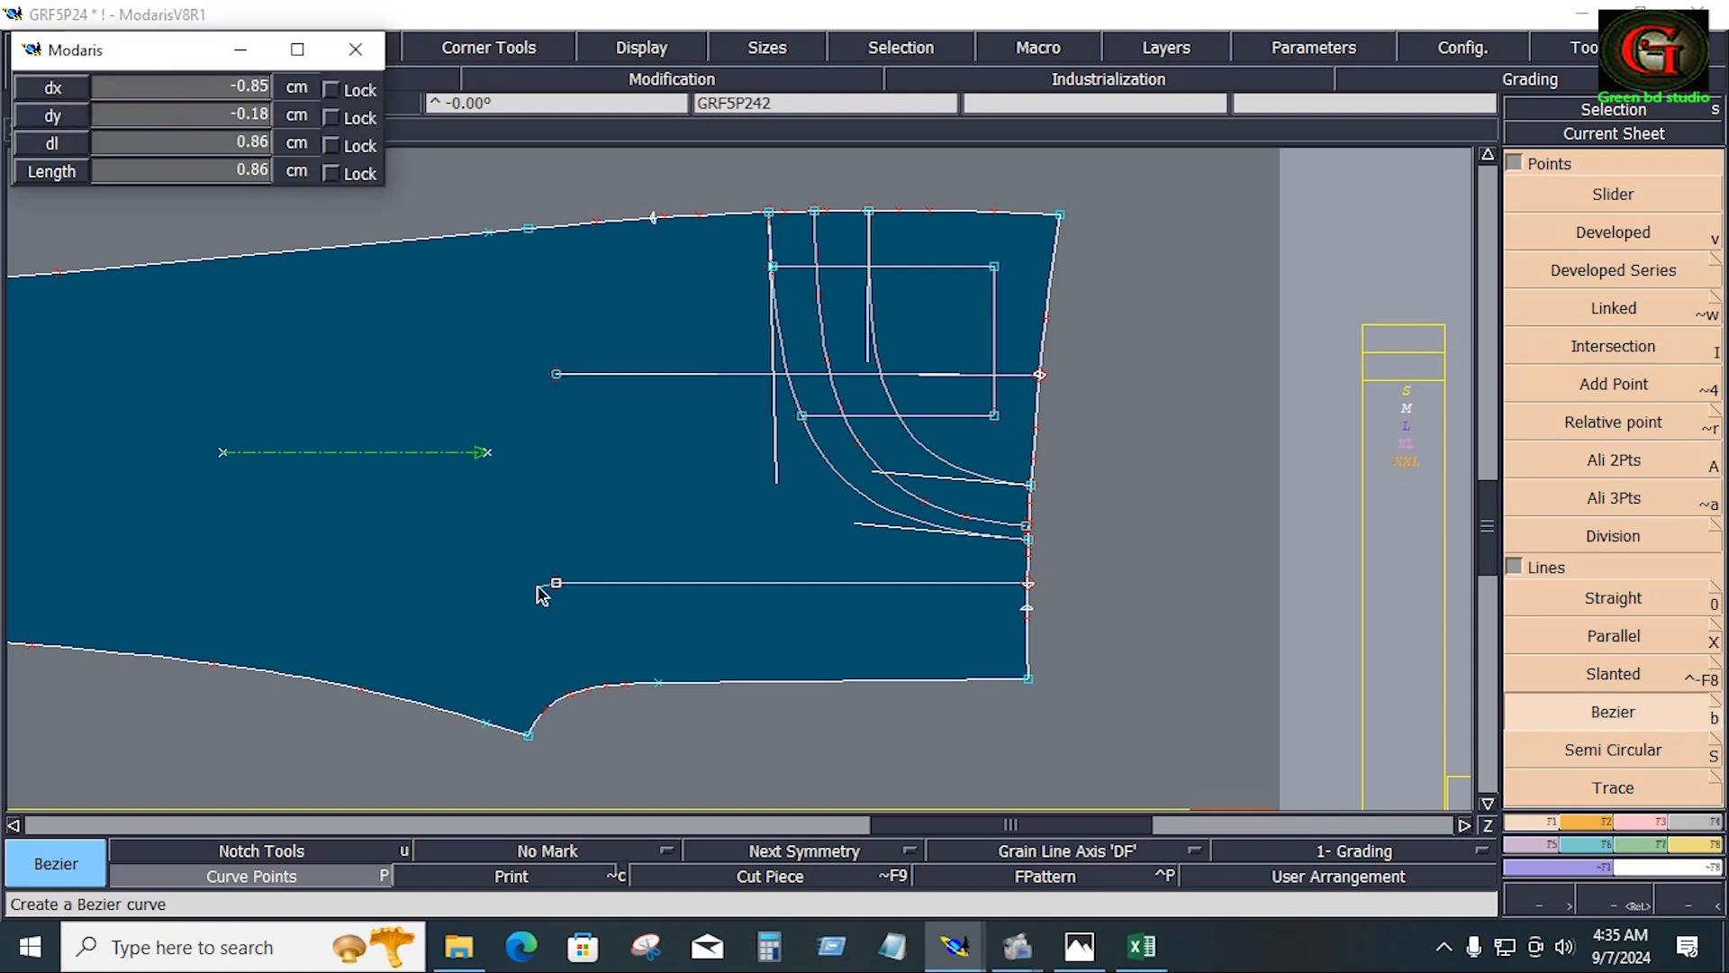
pyautogui.click(556, 375)
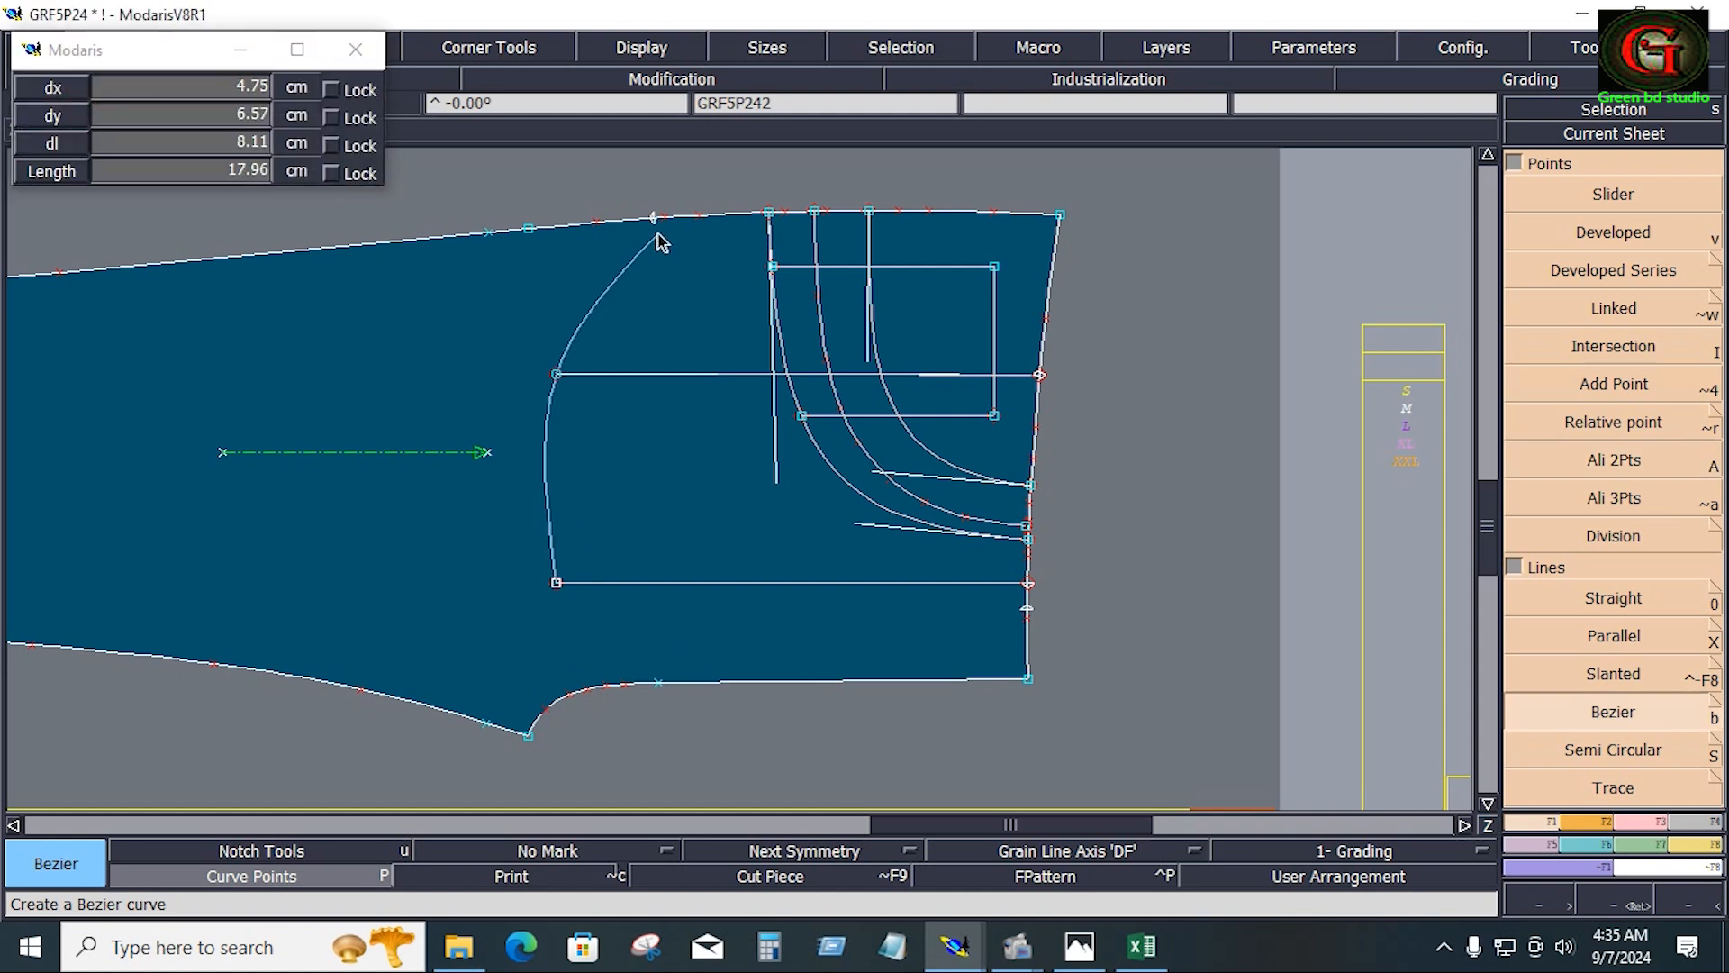
pyautogui.rightClick(653, 219)
# Reshape the pocket bag's bottom curve by bending its side seam end and adjusting its middle point and inner corner
pyautogui.press('r')
pyautogui.click(609, 269)
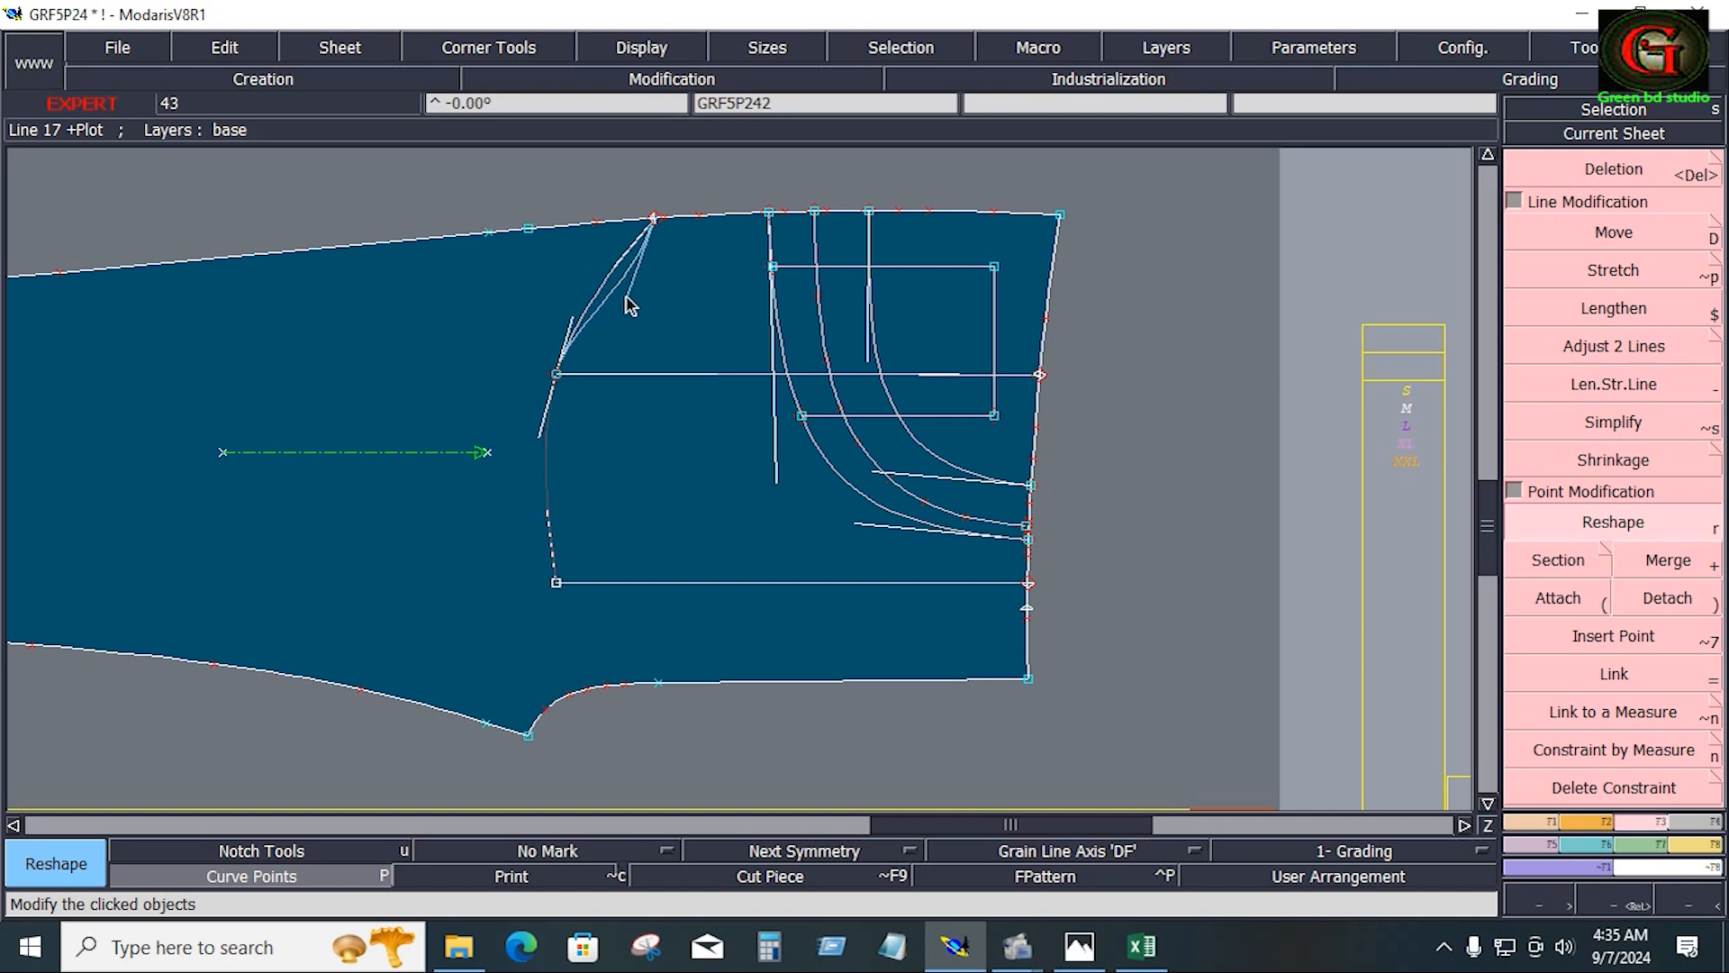
pyautogui.click(630, 295)
pyautogui.click(558, 375)
pyautogui.click(569, 377)
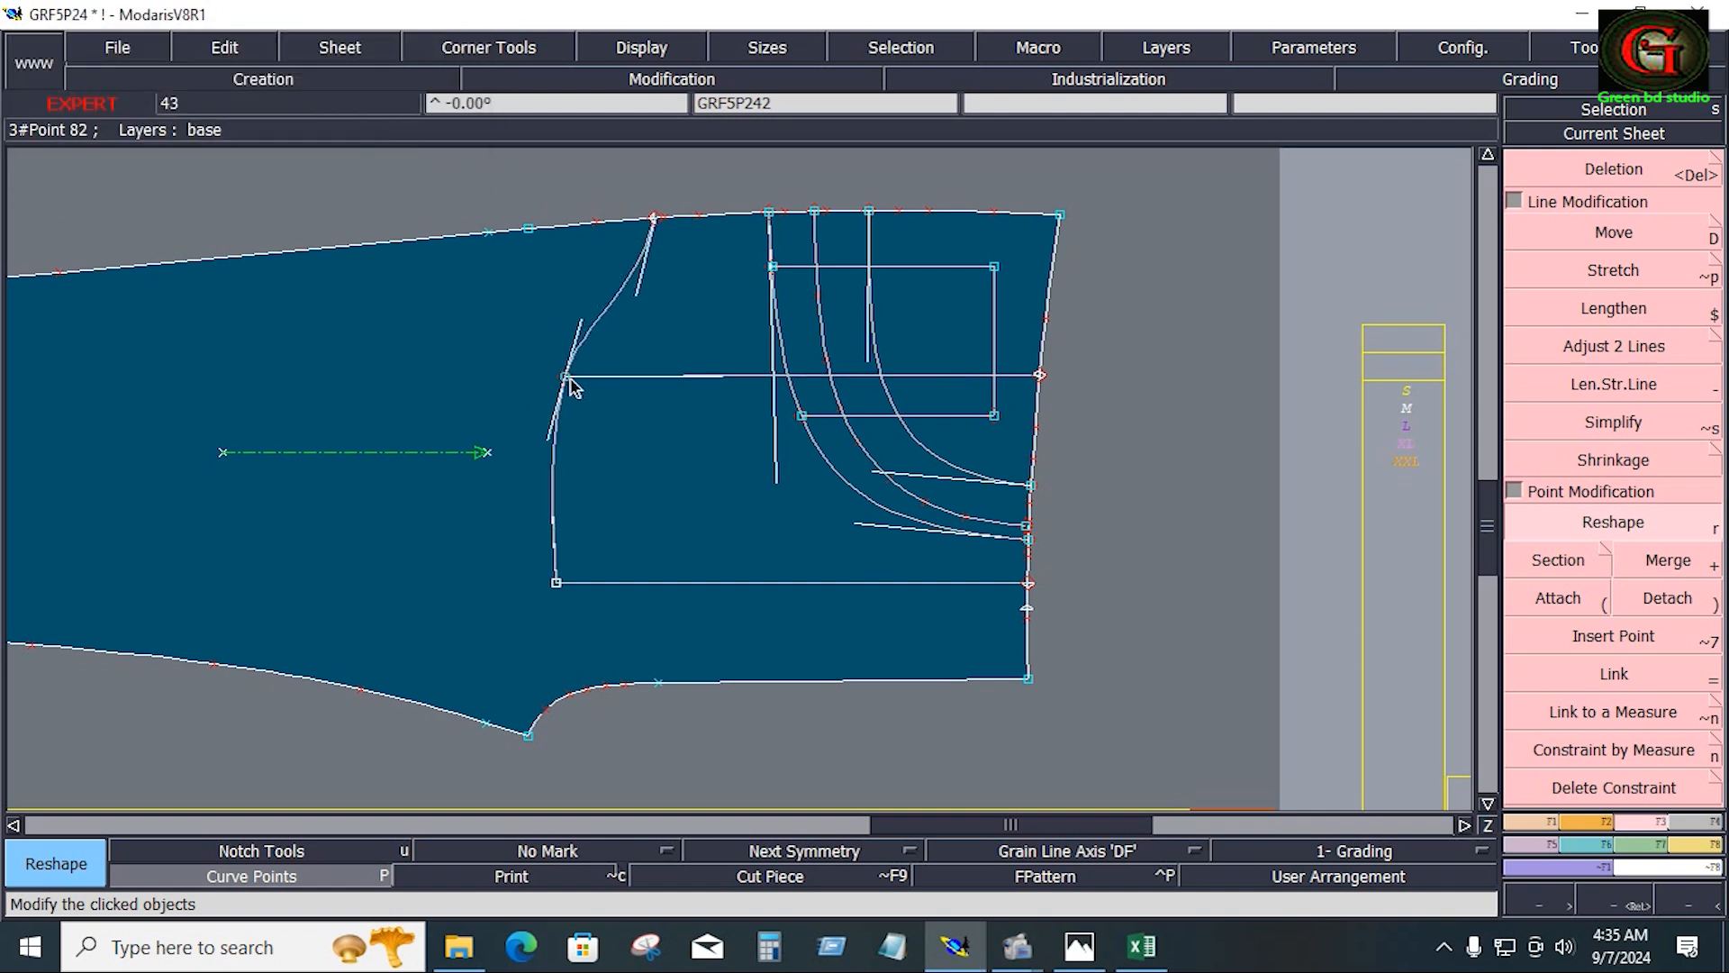
pyautogui.click(570, 380)
pyautogui.click(574, 379)
pyautogui.click(556, 583)
pyautogui.click(549, 582)
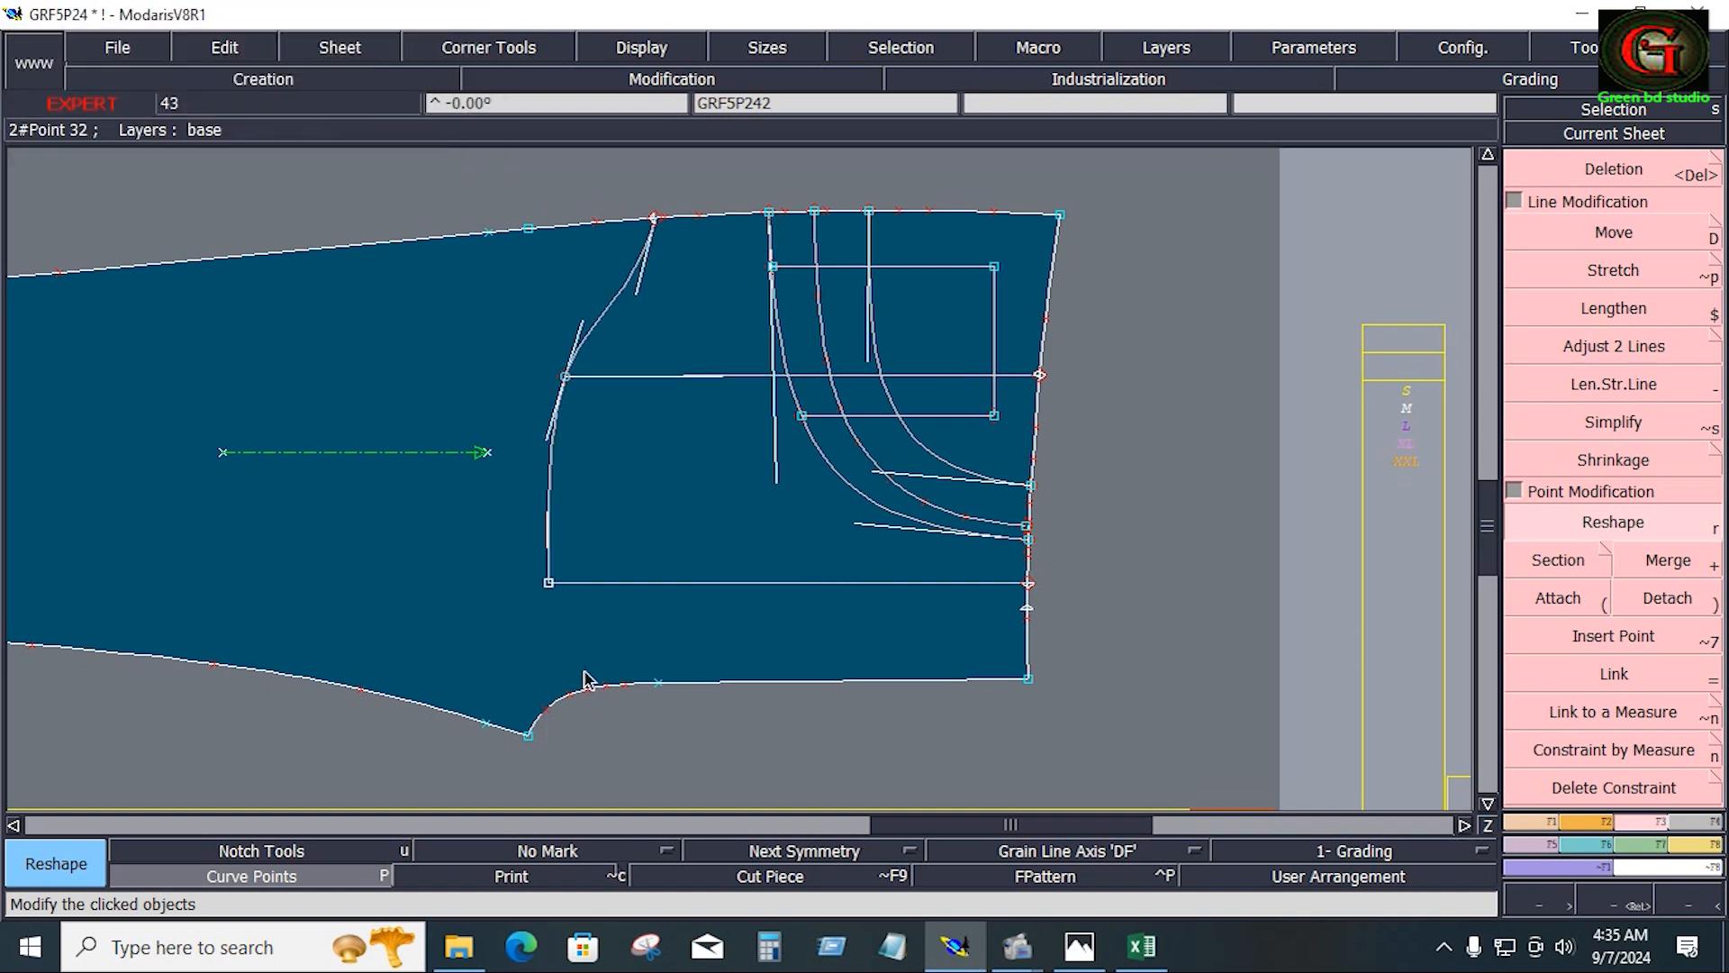
pyautogui.click(570, 377)
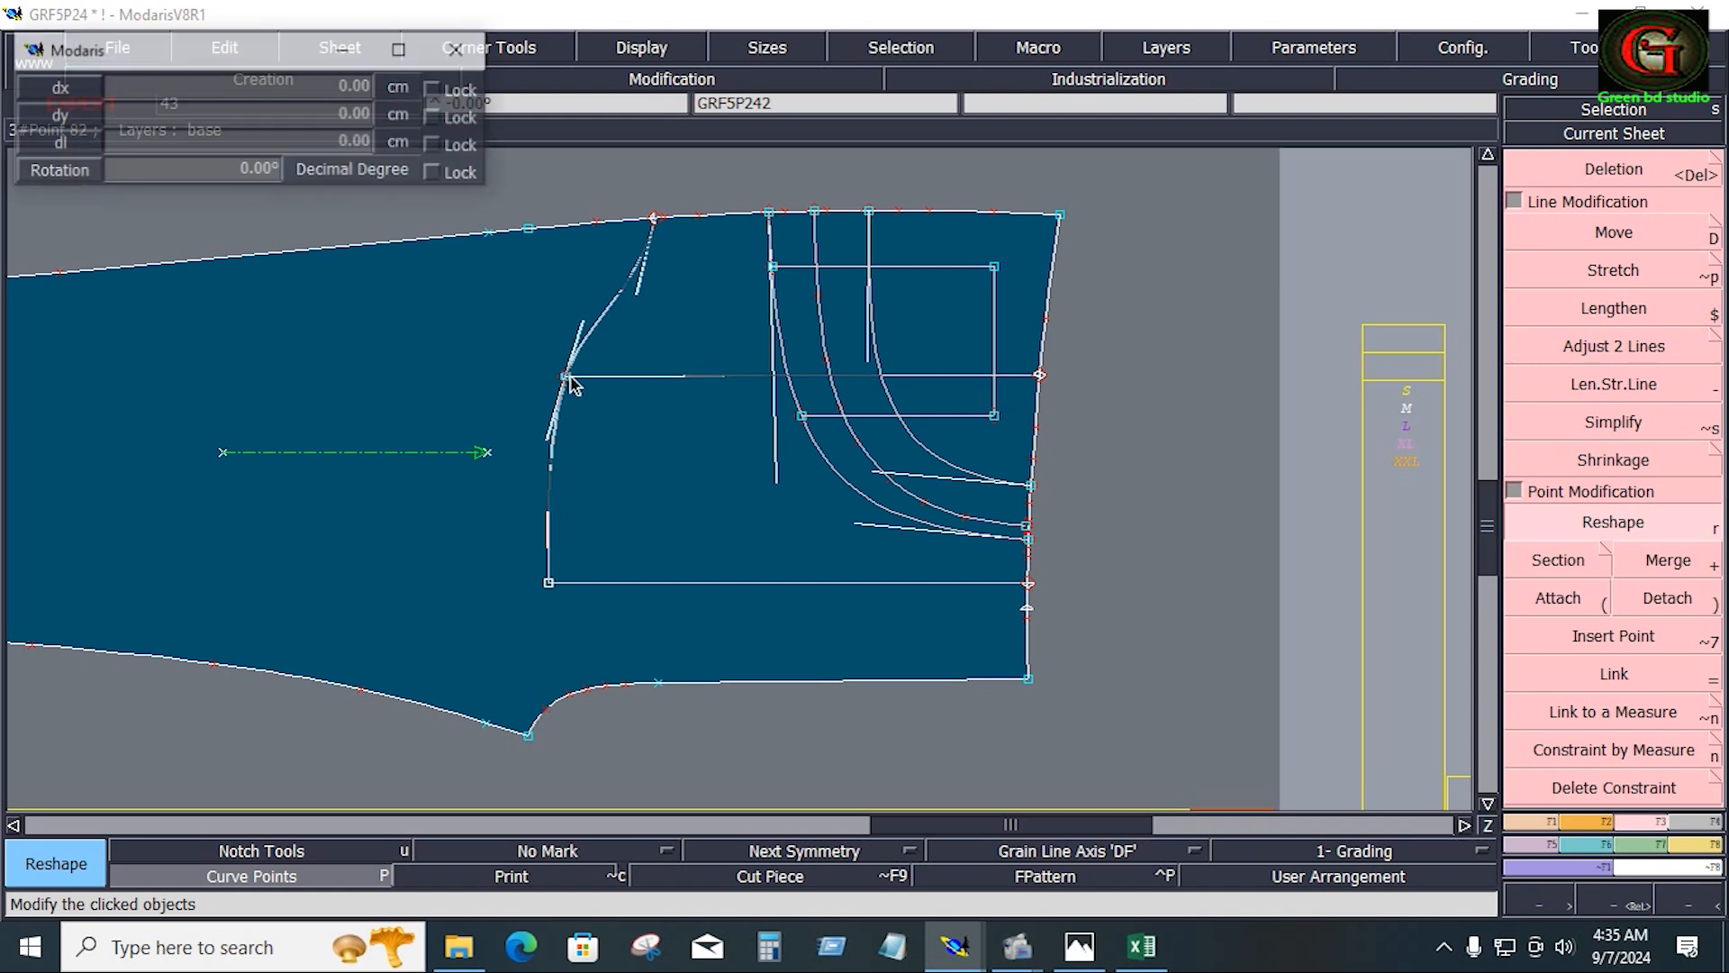
pyautogui.click(573, 382)
# Insert the pocket bag's side seam point into the seam and delete the pocket bag height line
pyautogui.click(1613, 636)
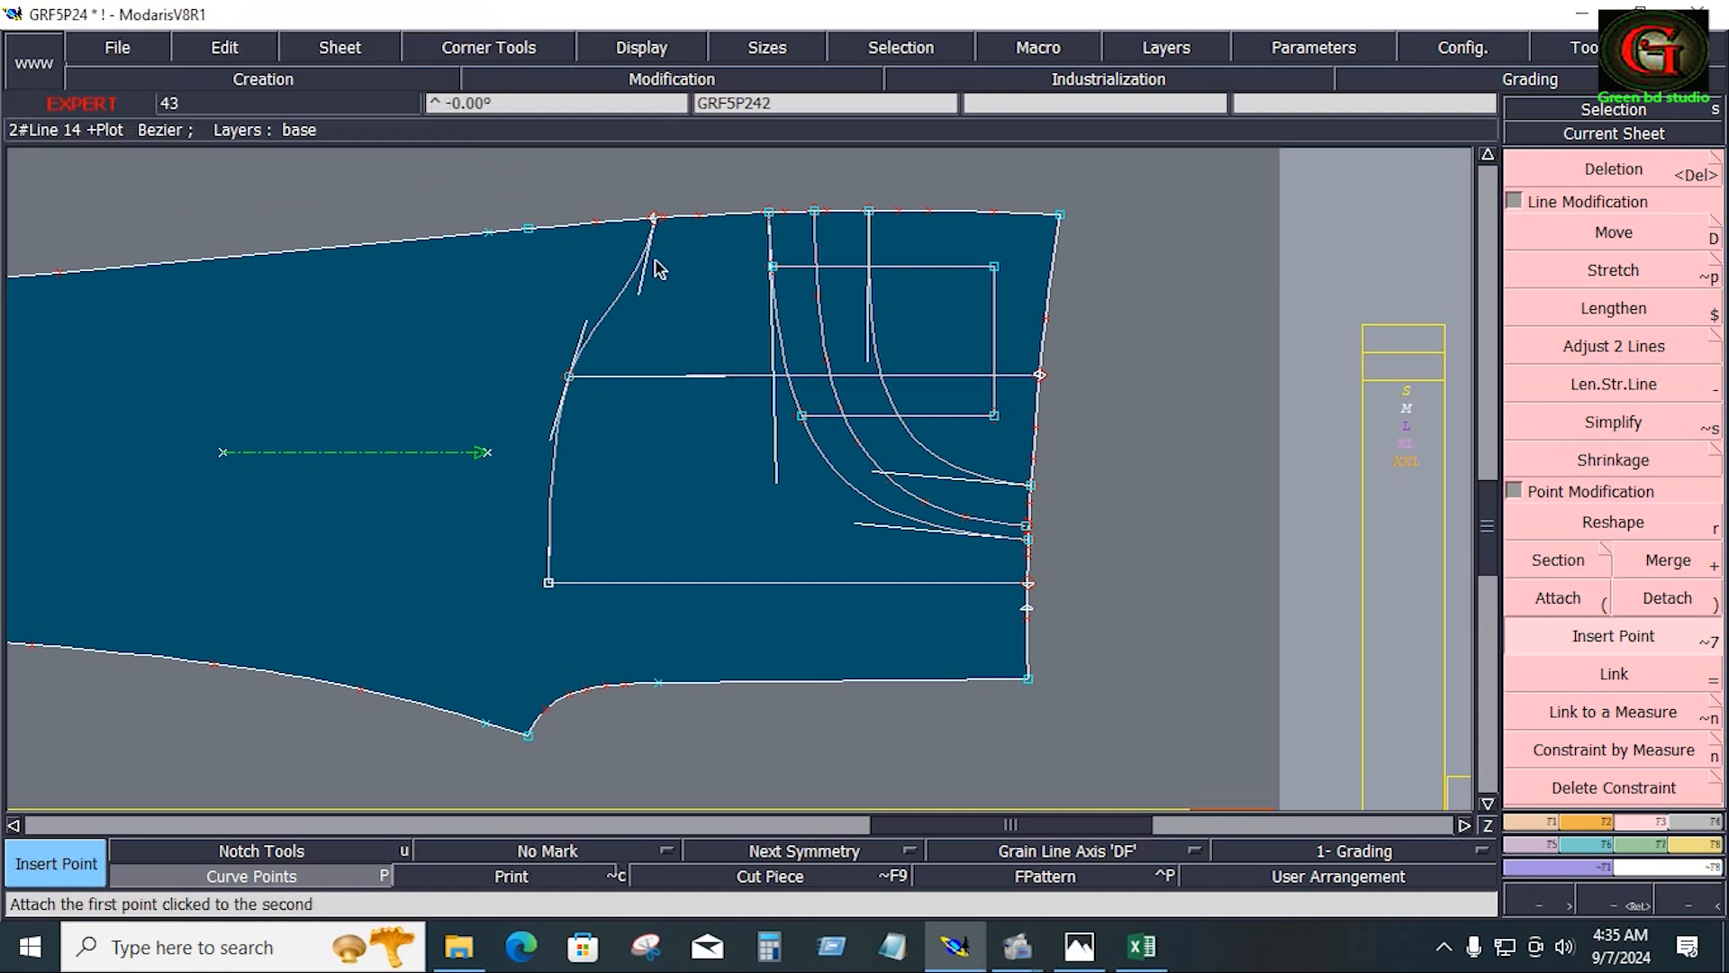
pyautogui.click(652, 224)
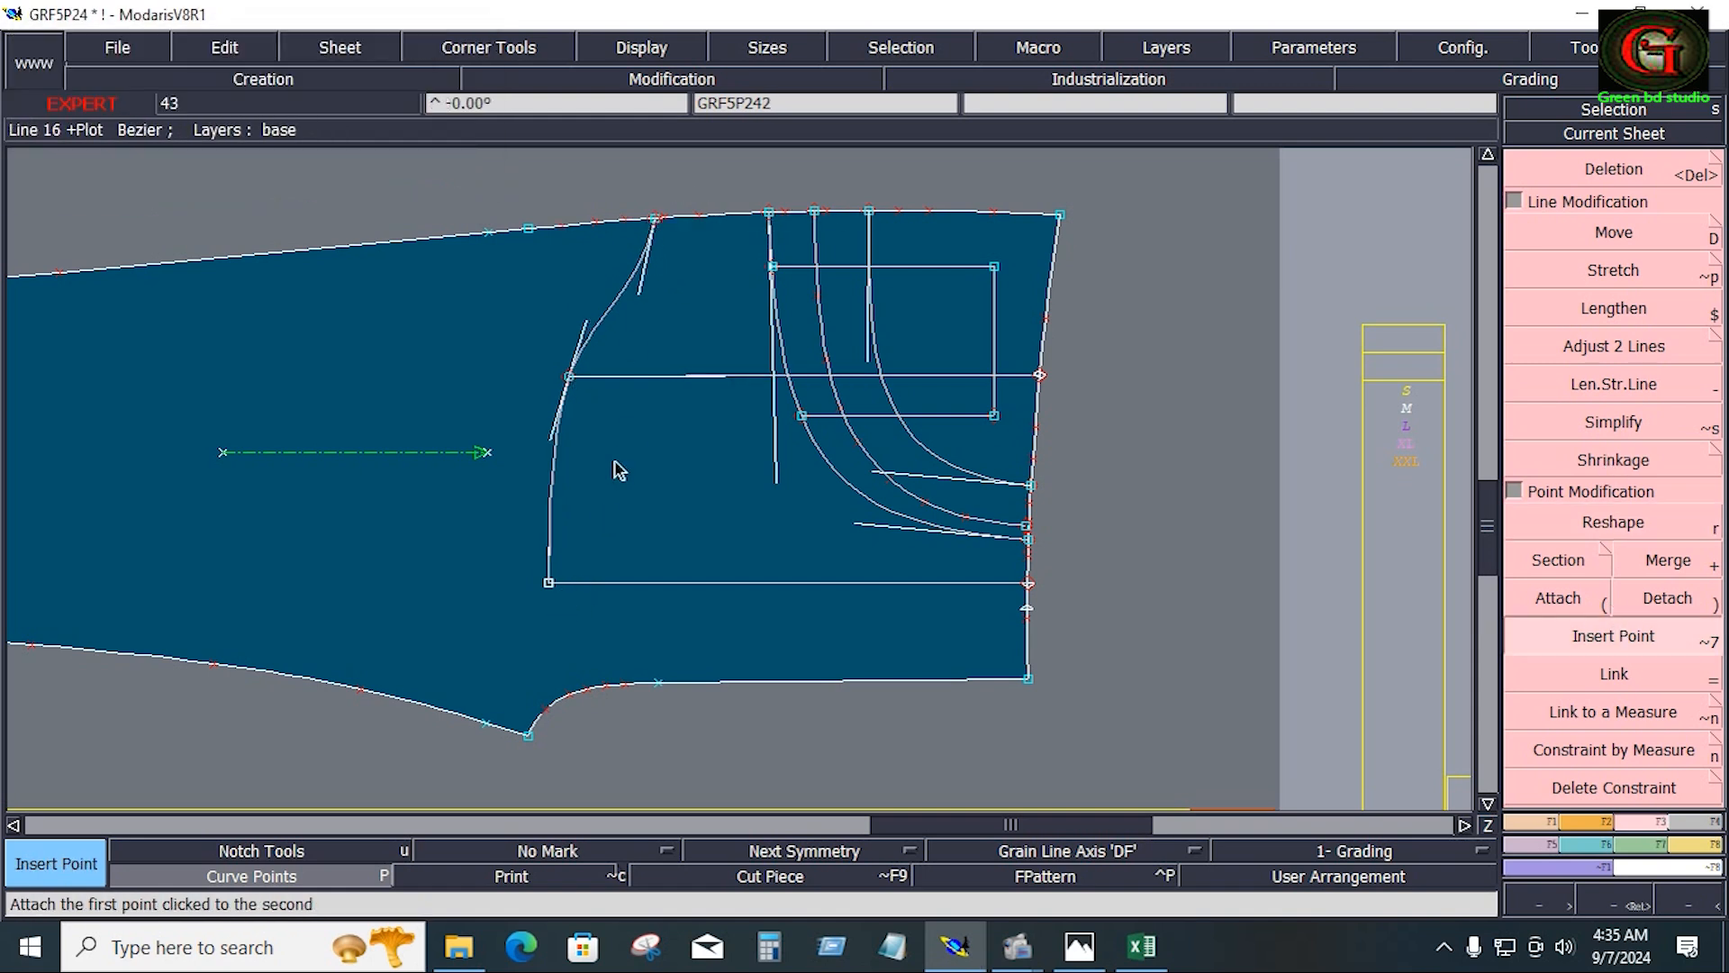
pyautogui.press('Delete')
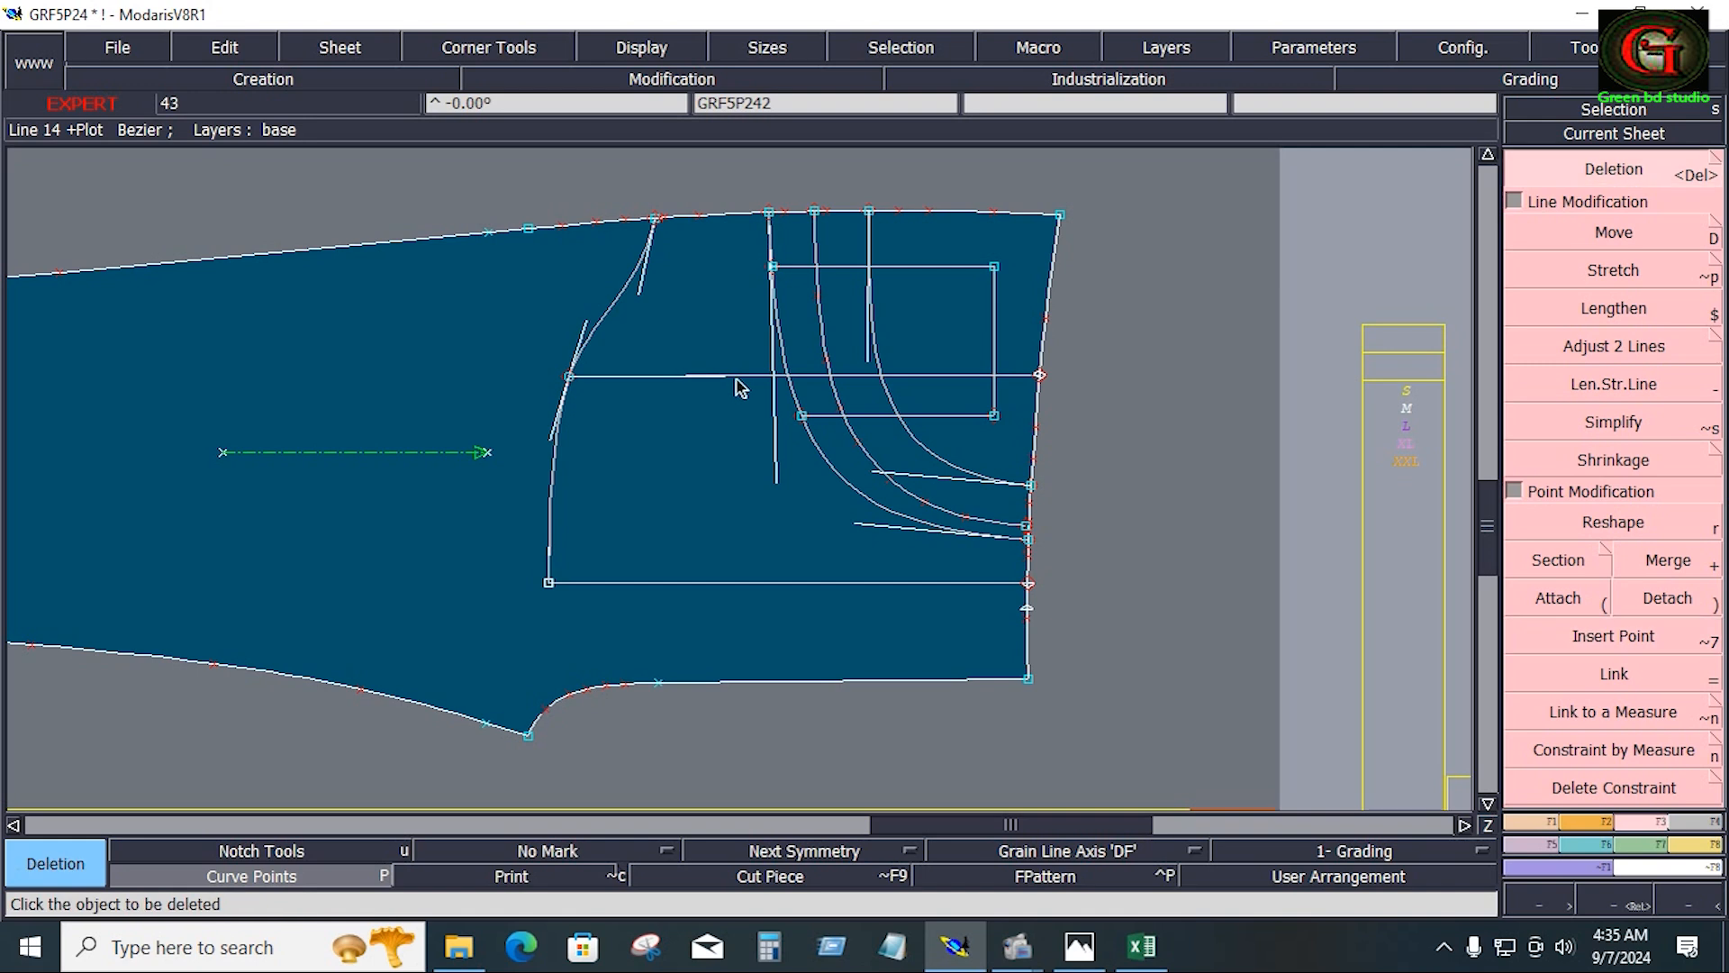
pyautogui.click(736, 380)
# Switch to the Excel size chart and fill the zipper length row B21:I21 yellow
pyautogui.press('Home')
pyautogui.press('Return')
pyautogui.moveTo(1014, 457); pyautogui.dragTo(1305, 564)
pyautogui.click(1141, 947)
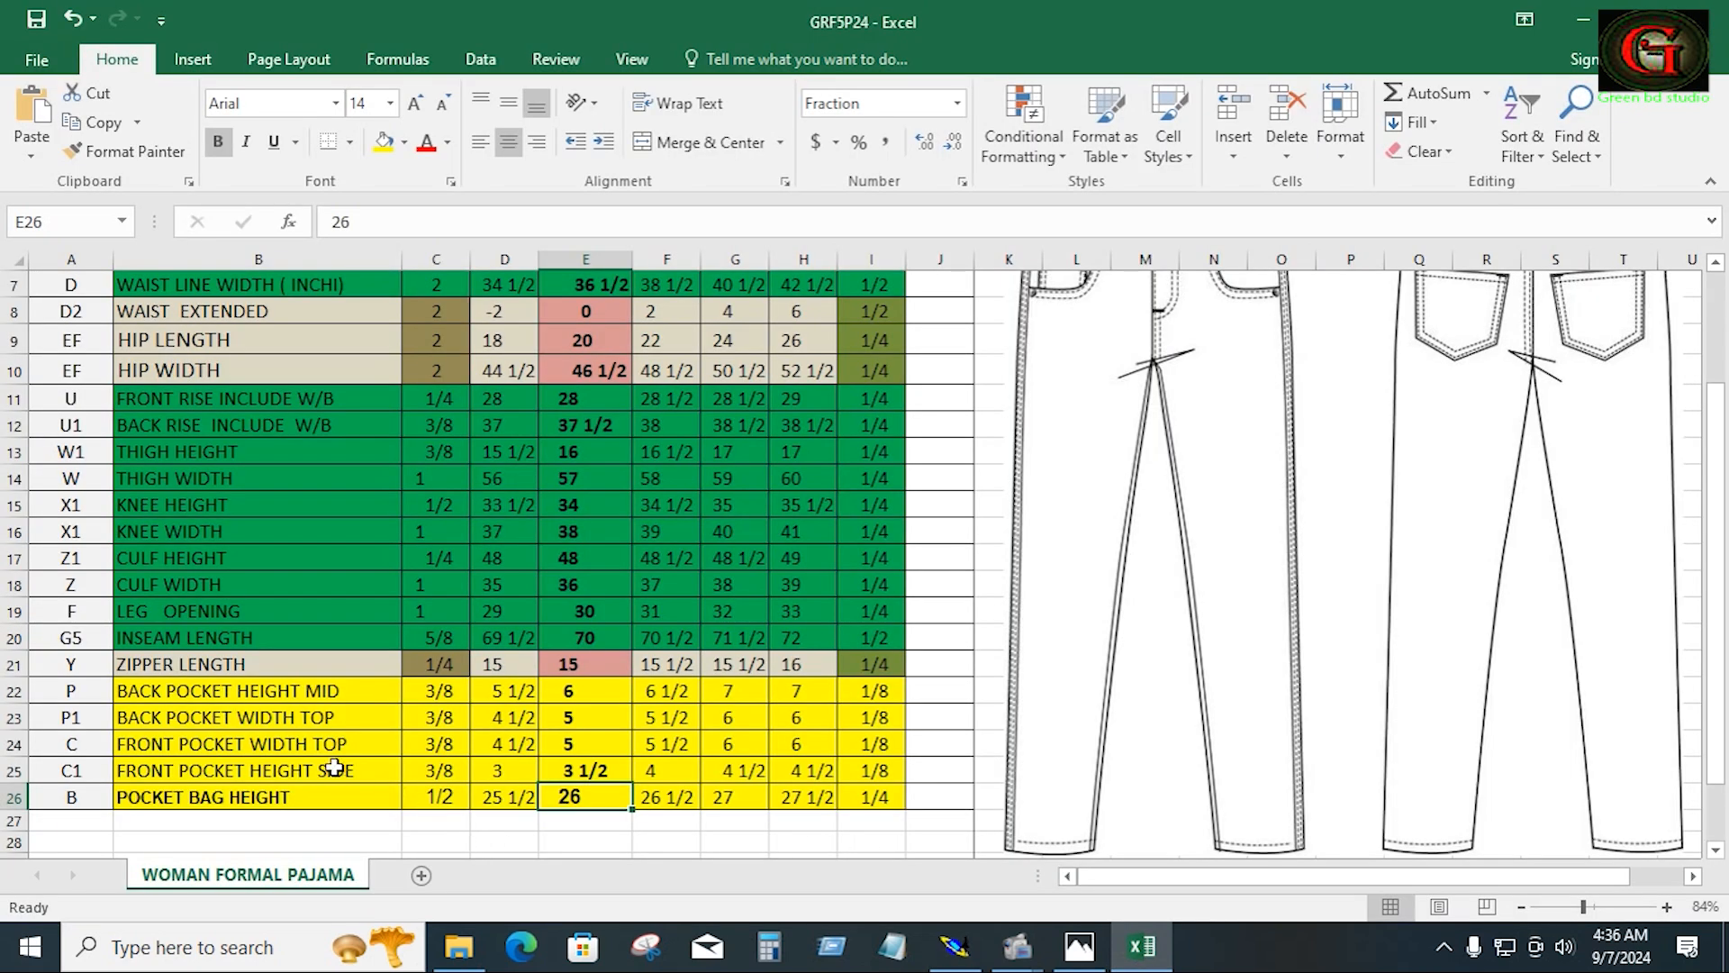
pyautogui.moveTo(132, 664); pyautogui.dragTo(883, 664)
pyautogui.rightClick(934, 532)
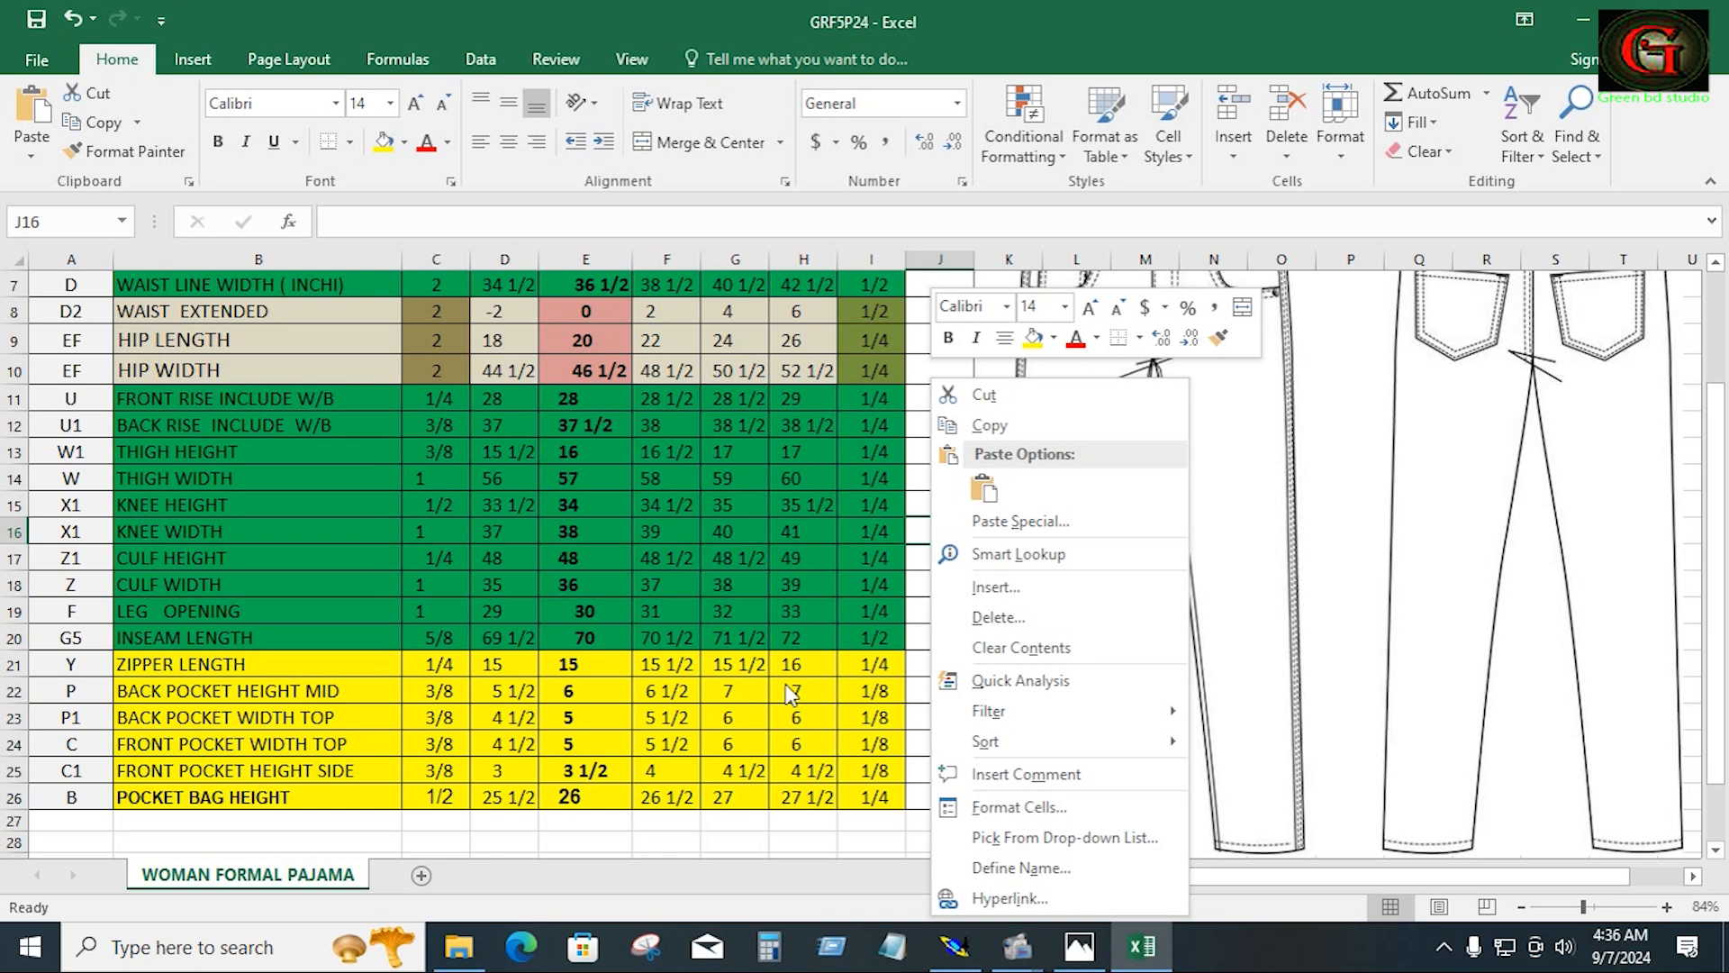
# Switch back to Modaris and place a developed point on the front rise seam at -16.50 cm from the waist corner
pyautogui.click(955, 946)
pyautogui.press('v')
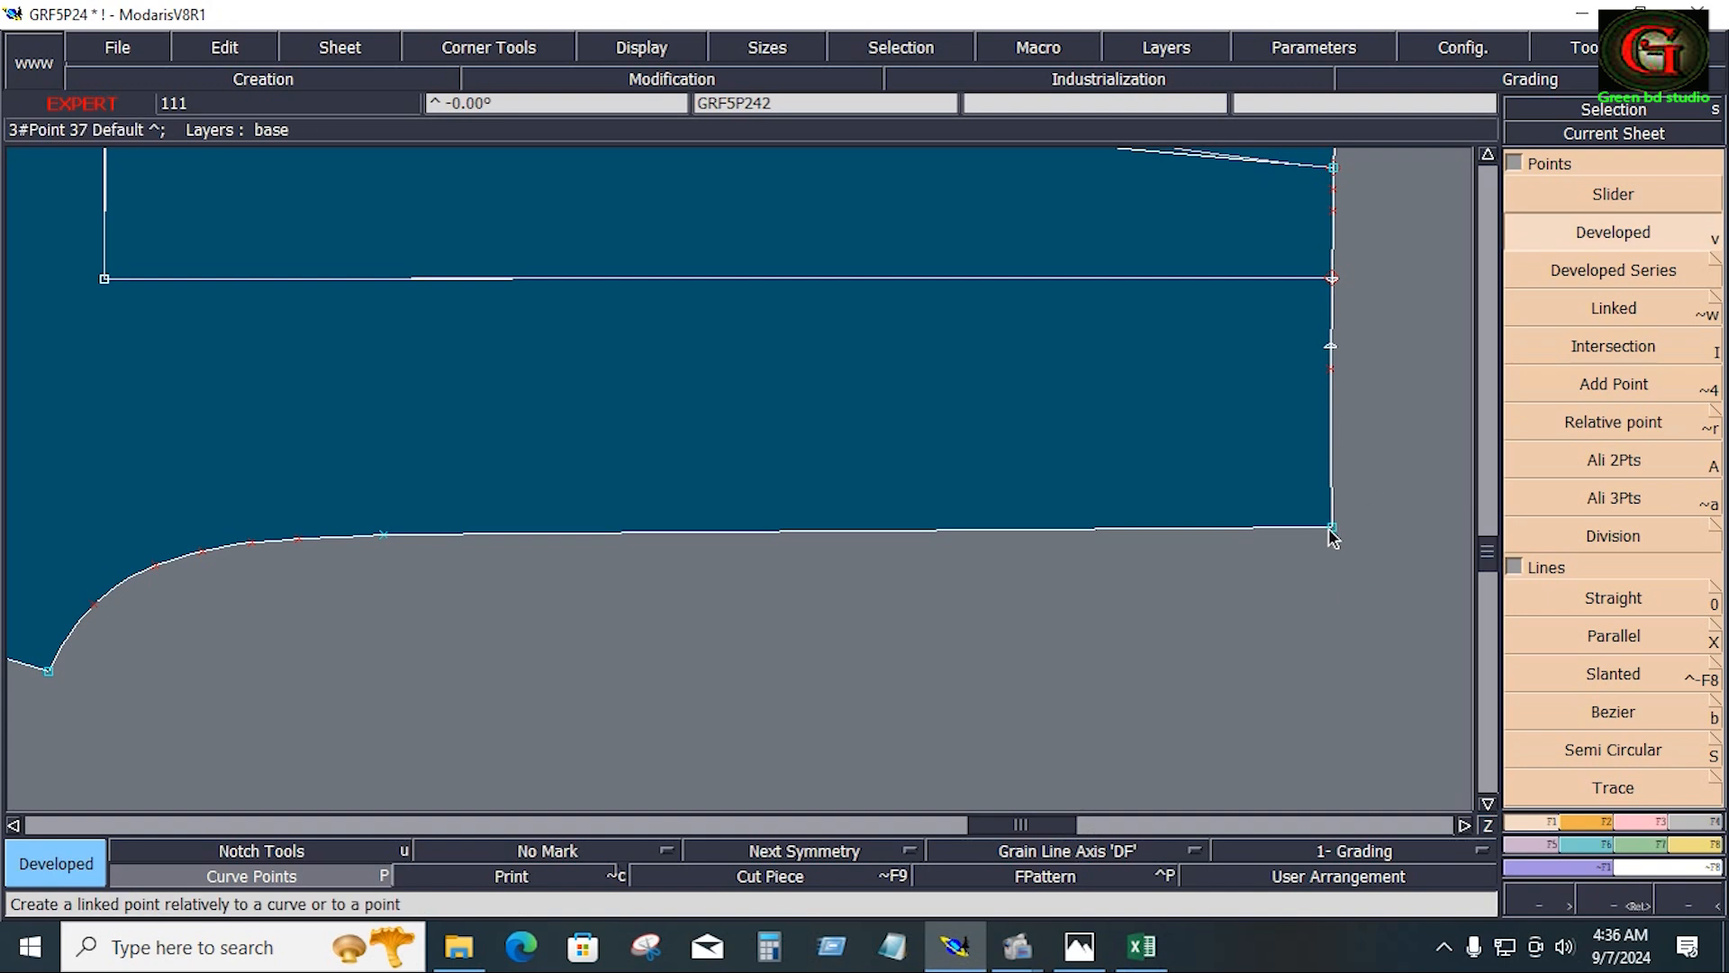
pyautogui.click(1330, 527)
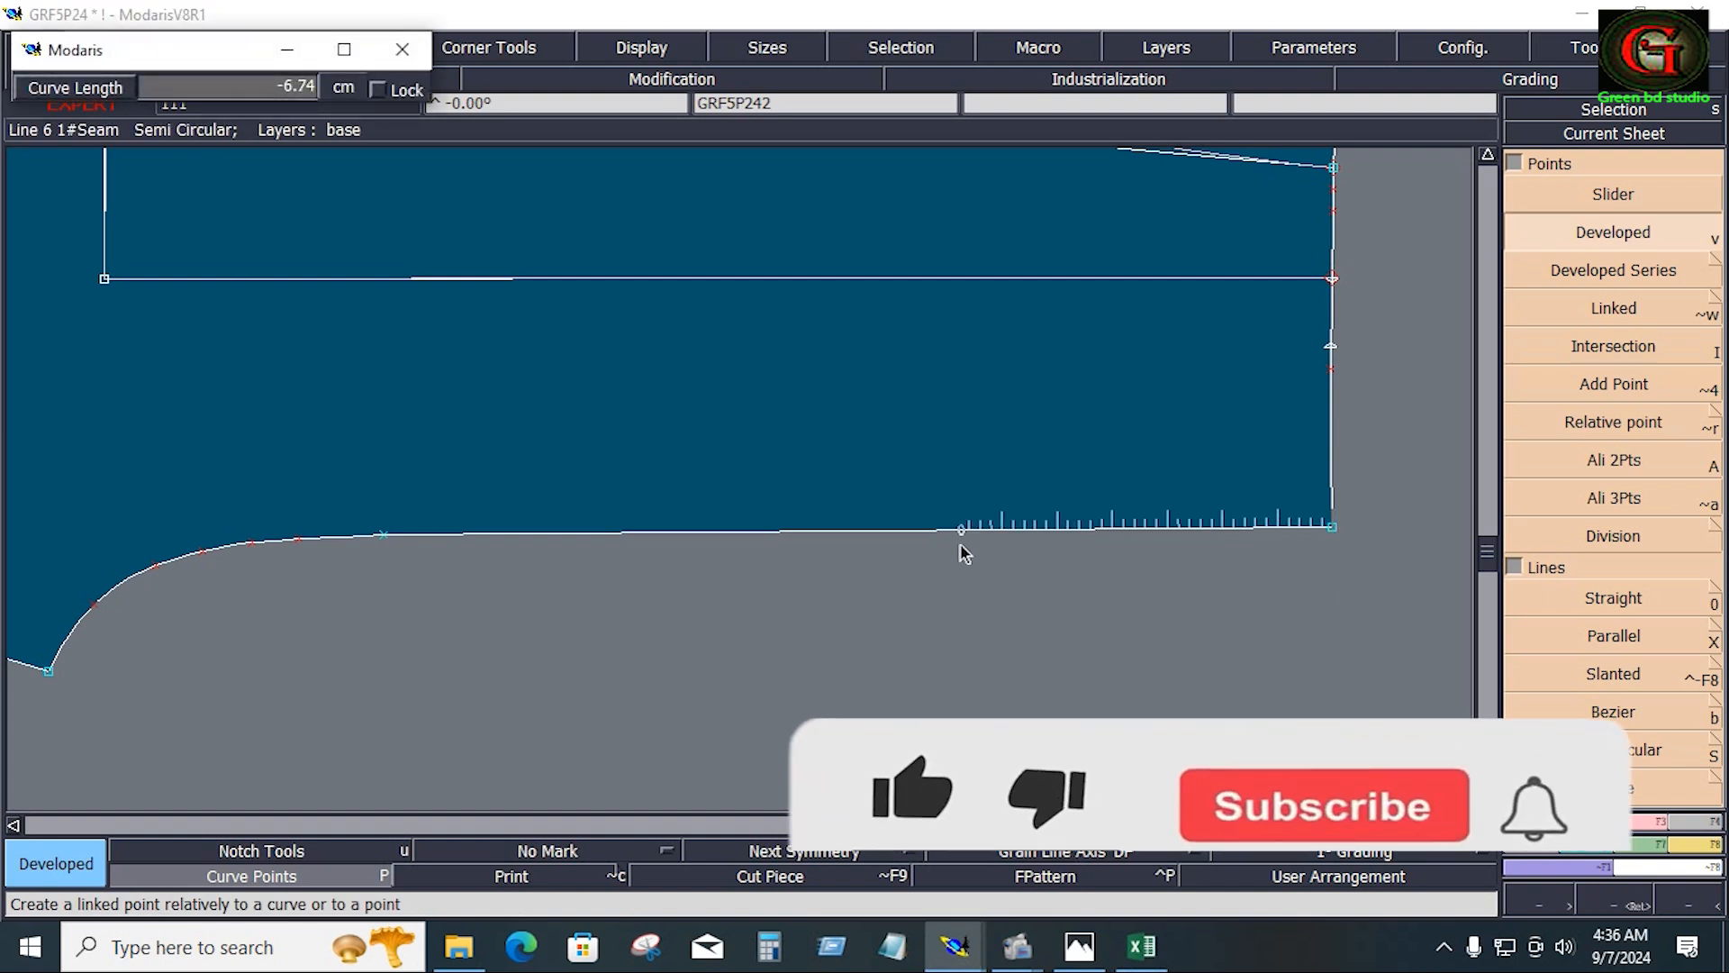
pyautogui.write('-1')
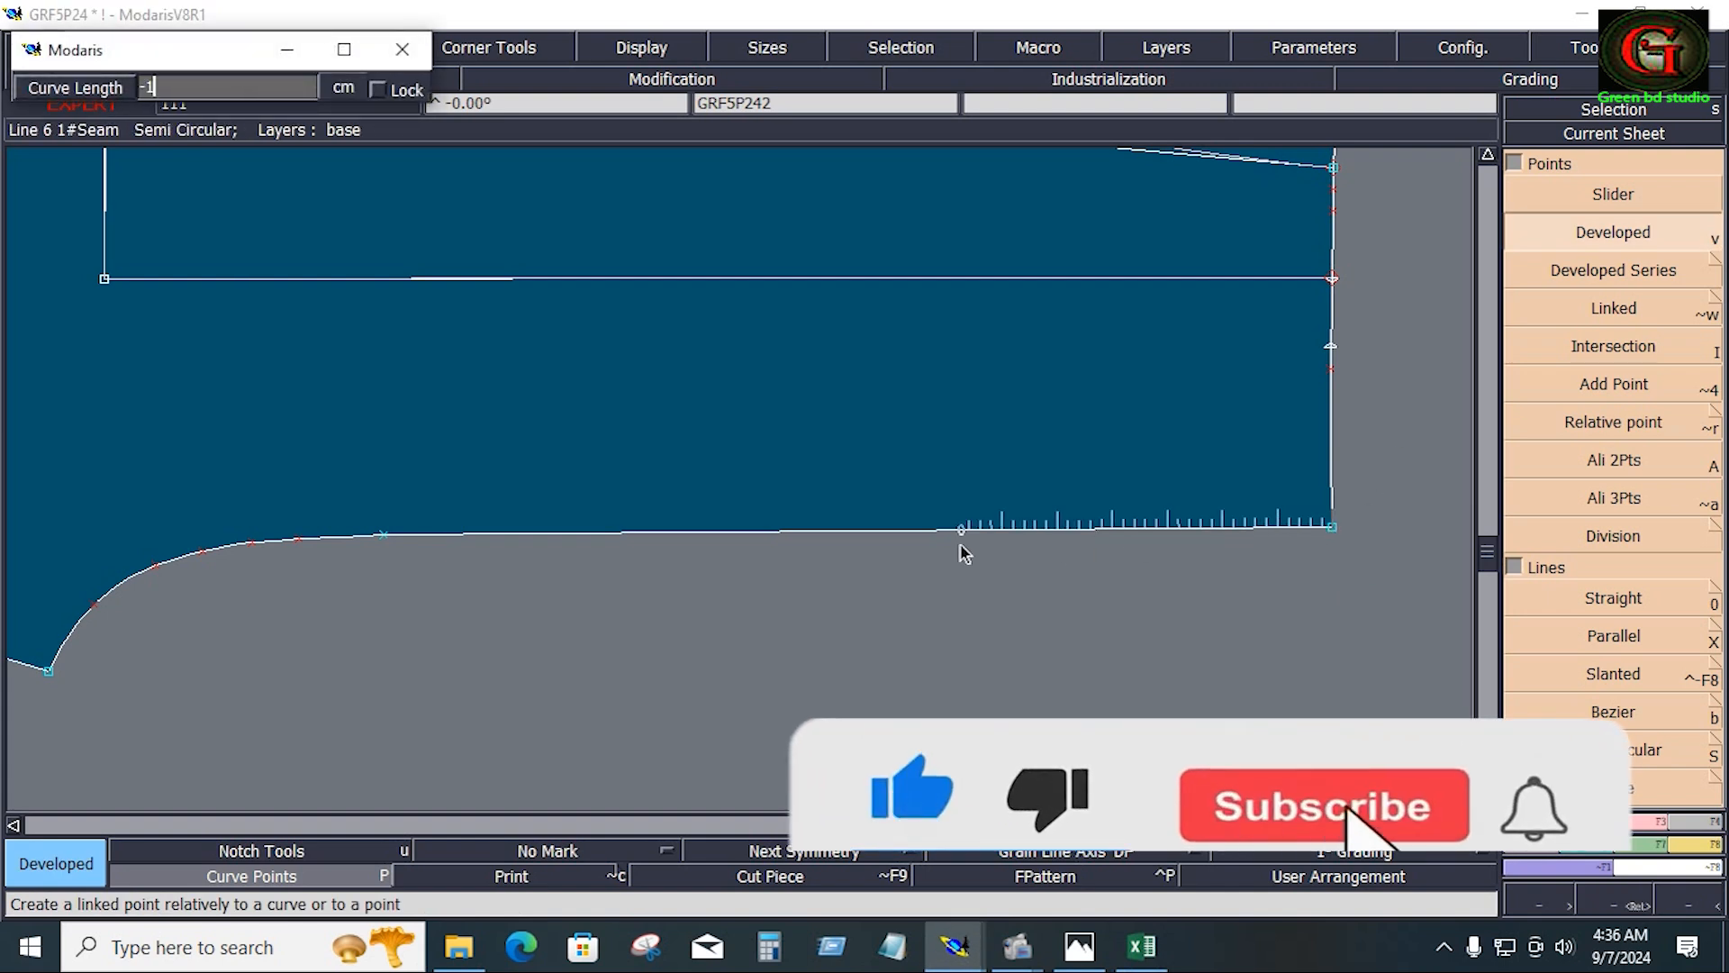
pyautogui.write('6.51')
pyautogui.press('Return')
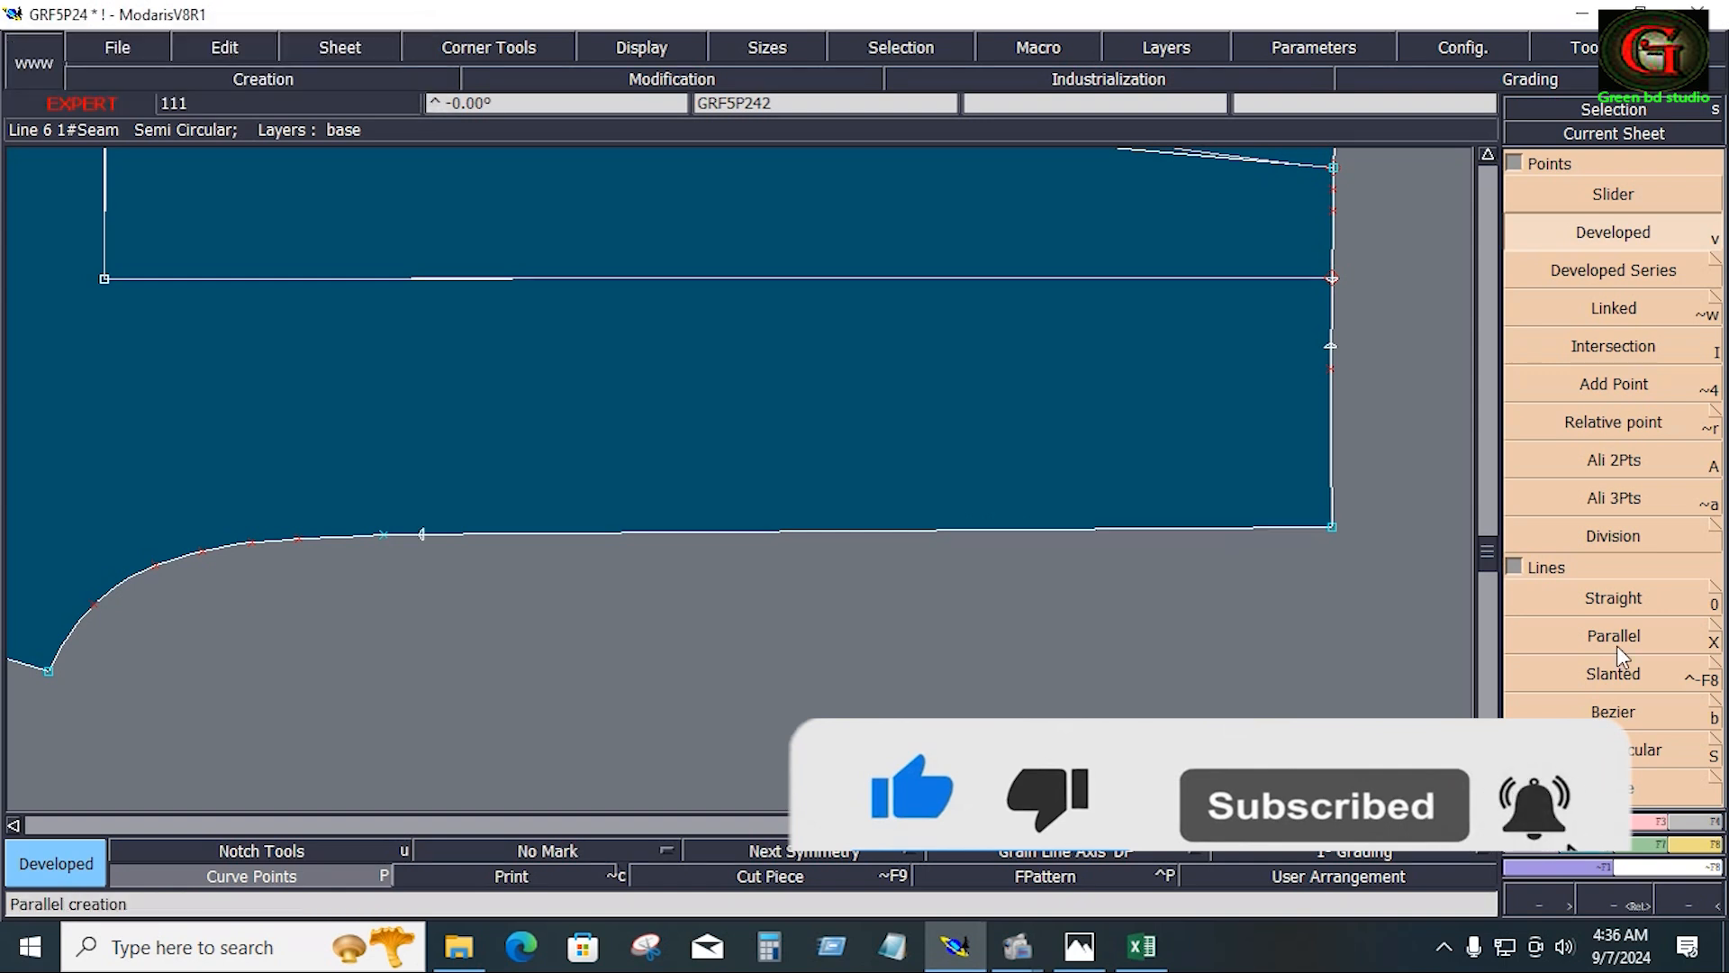
# Draw a line parallel to the front rise seam inside the front piece for the zipper fly's width
pyautogui.click(1613, 635)
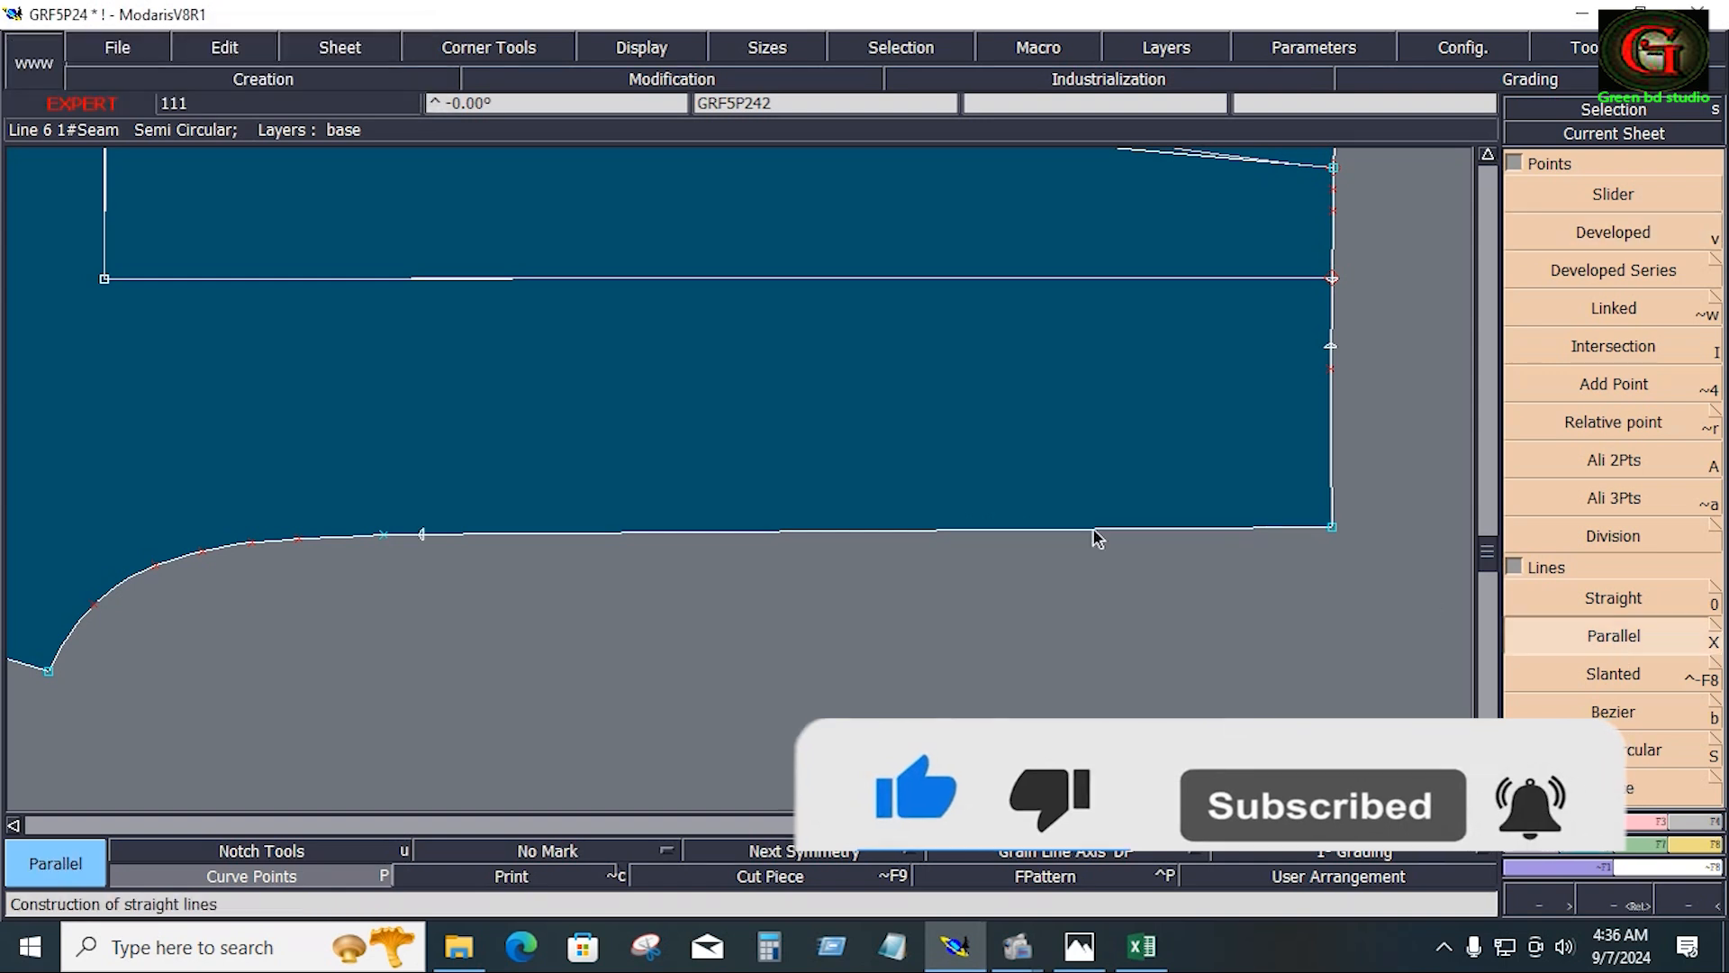
pyautogui.click(1008, 534)
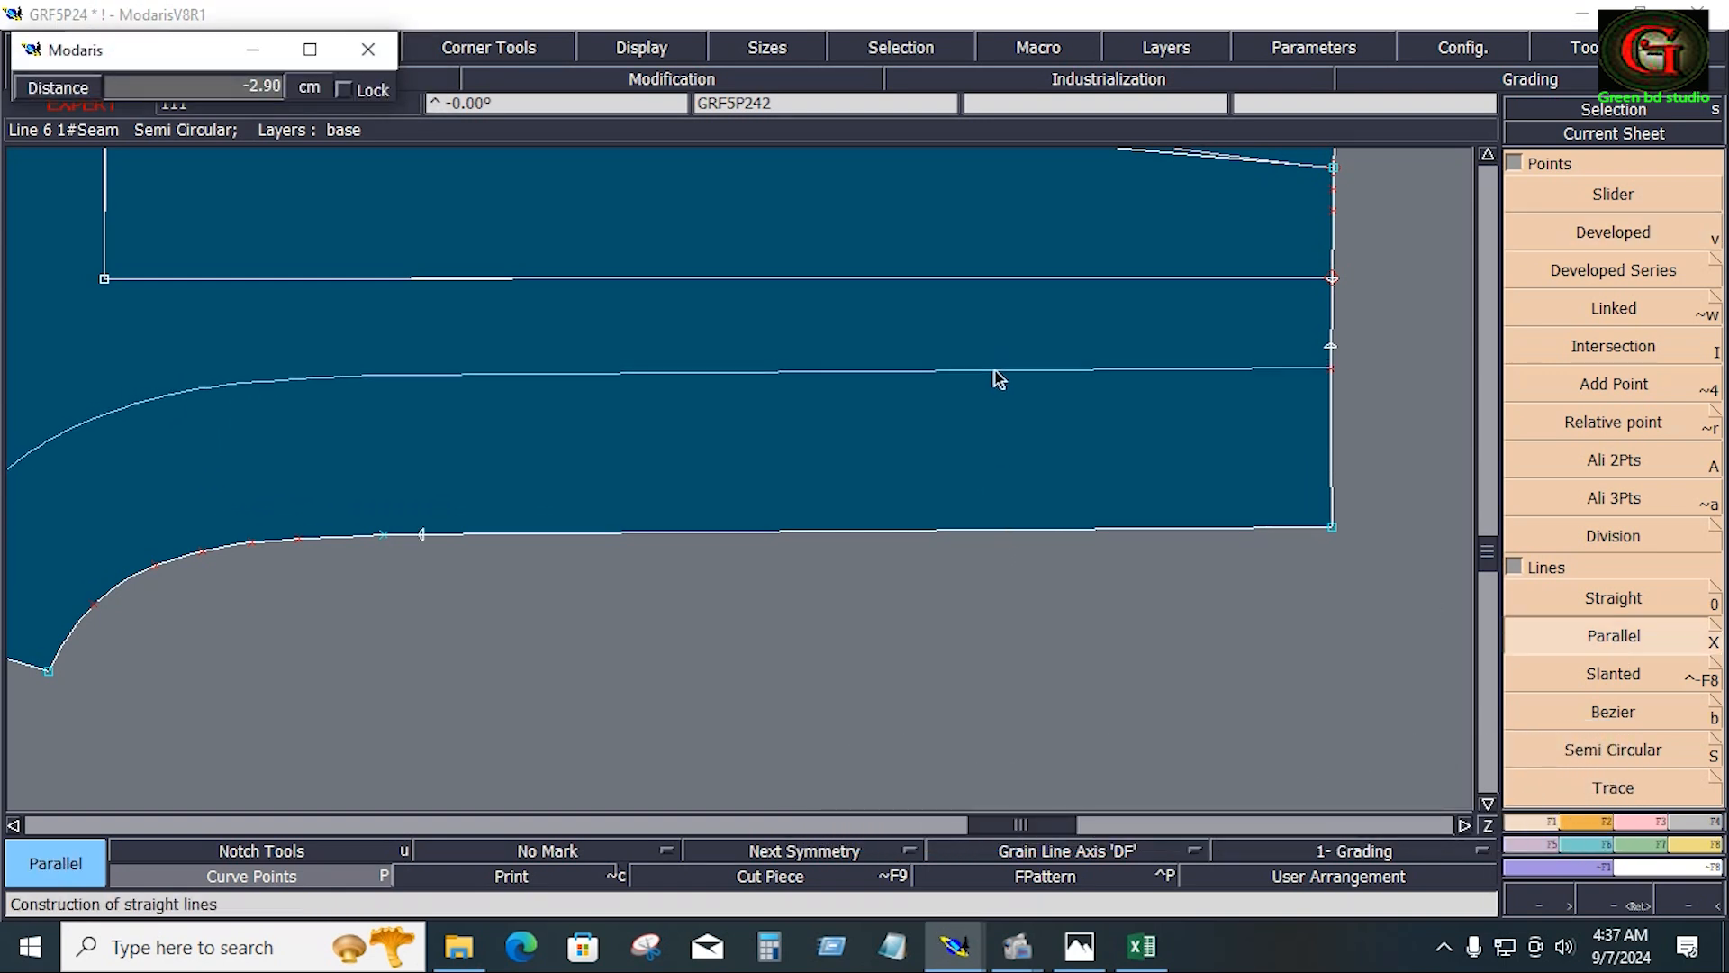
pyautogui.write('-1.90-')
pyautogui.press('Return')
# Draw a straight line from the zipper end point across the fly line, and a parallel to it about 2 cm toward the waist
pyautogui.press('b')
pyautogui.click(422, 534)
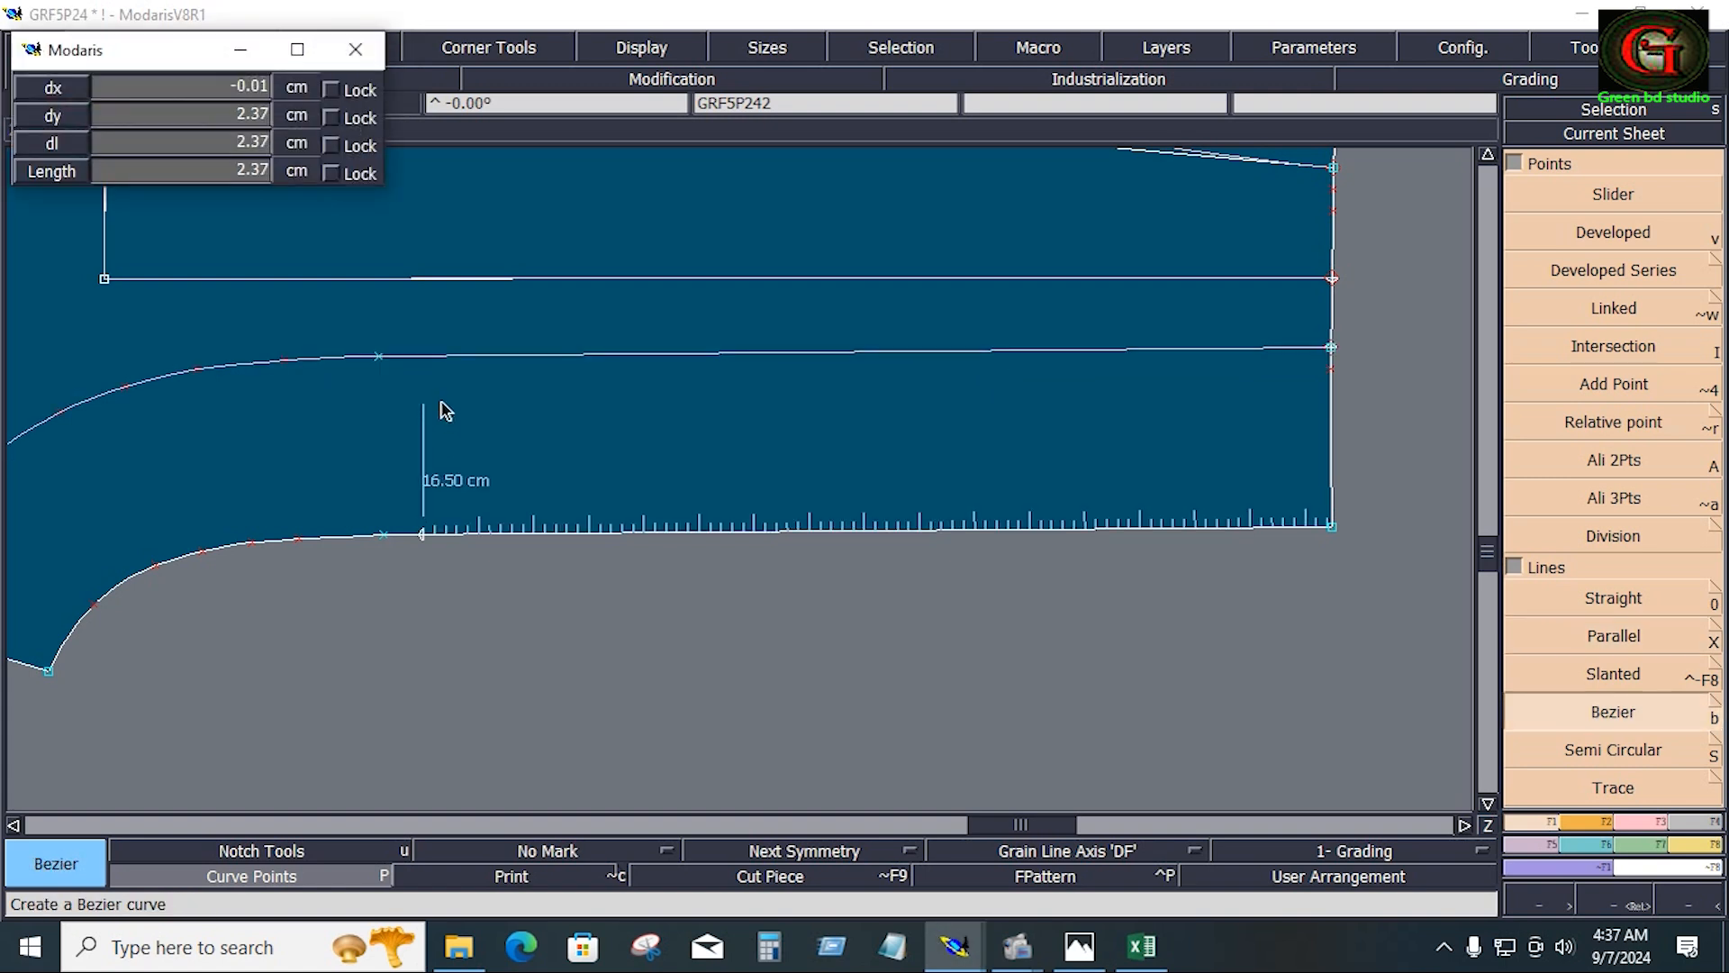
pyautogui.click(442, 332)
pyautogui.click(1650, 645)
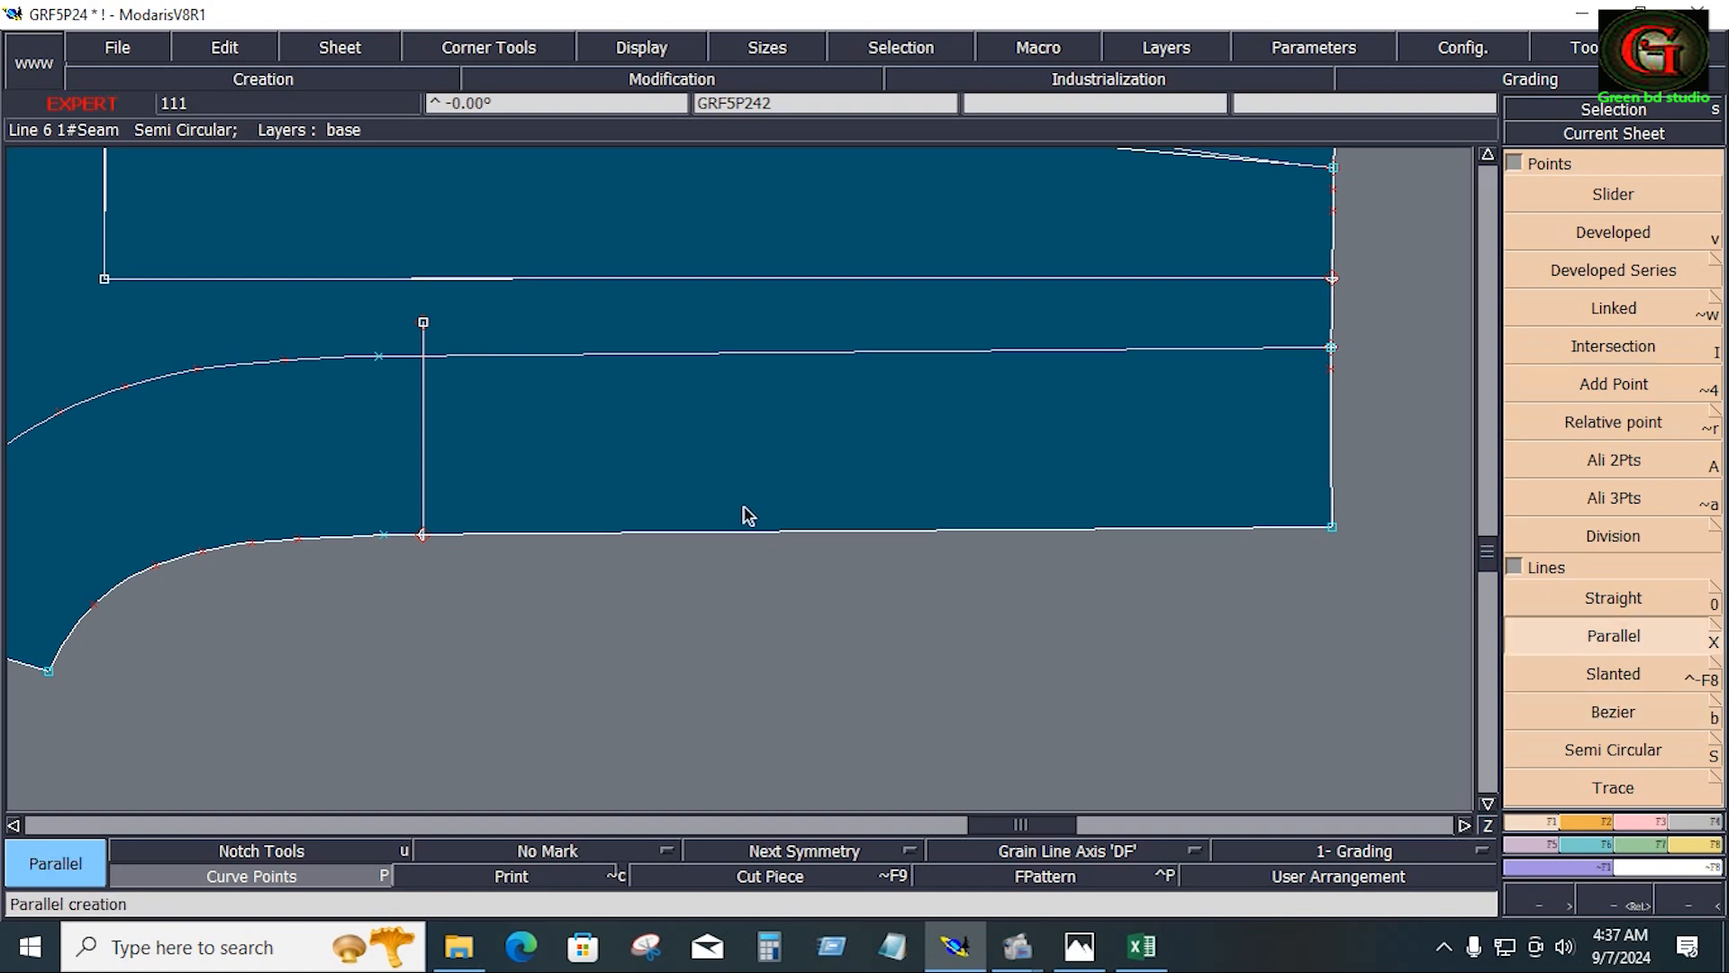
pyautogui.click(422, 443)
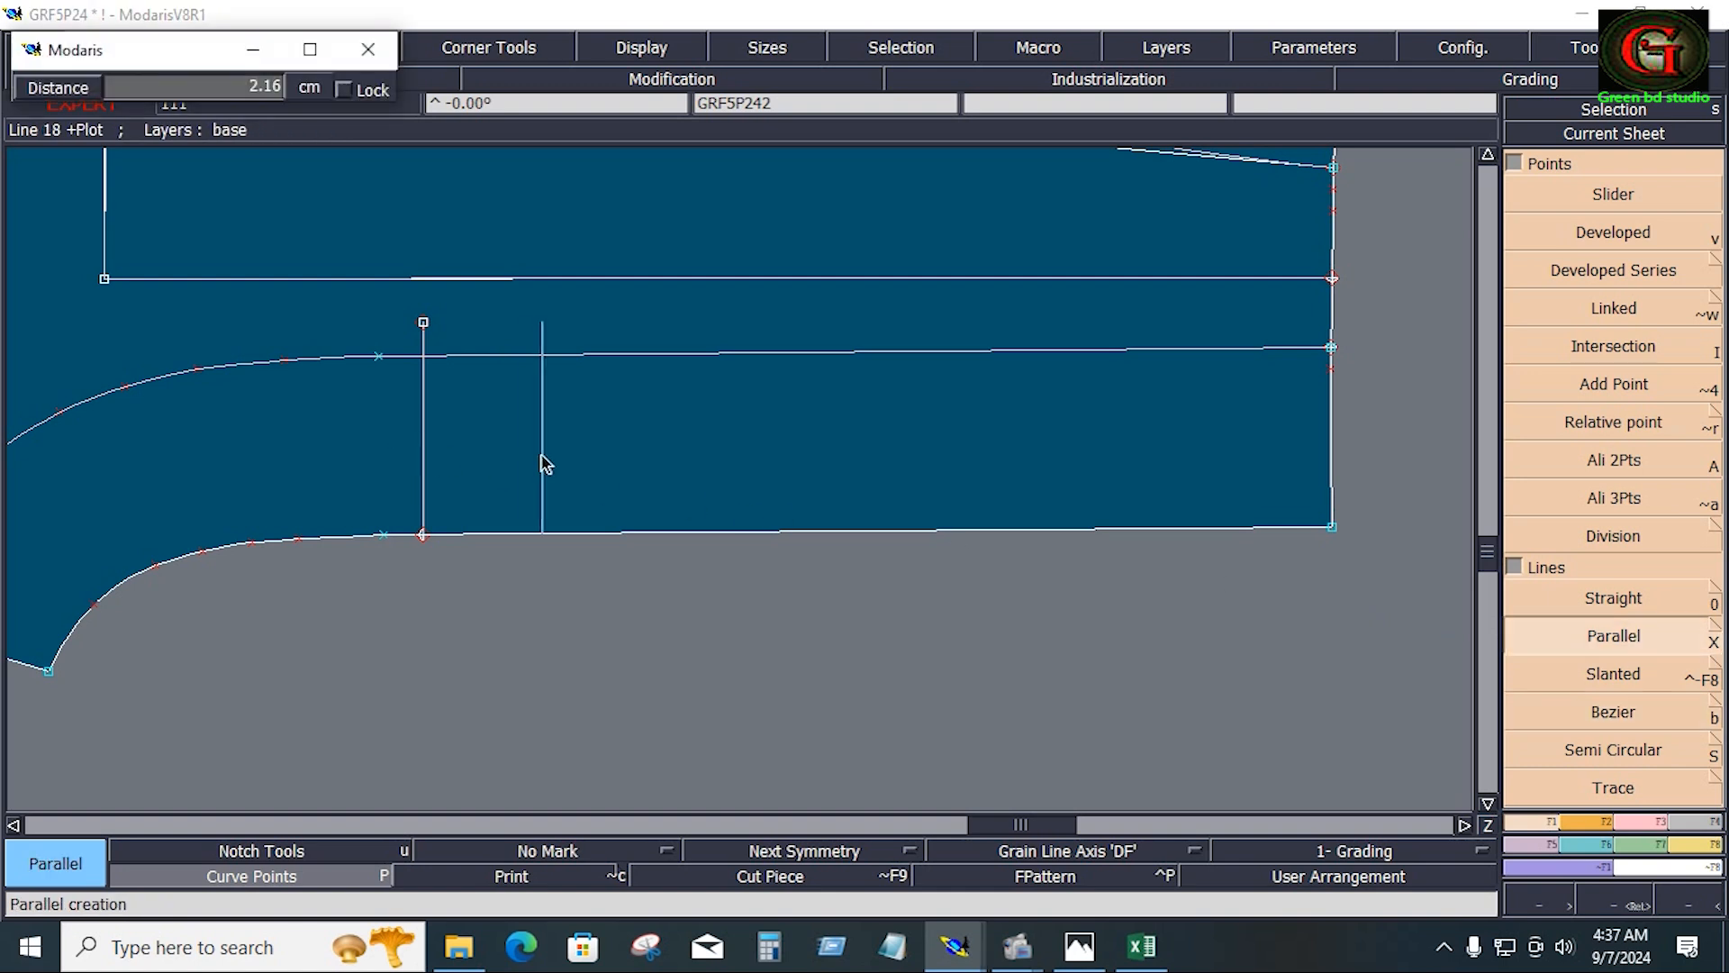
pyautogui.click(536, 464)
# Draw a slanted Bezier line from the fly line's crossing with the offset line to the zipper end point
pyautogui.click(1614, 712)
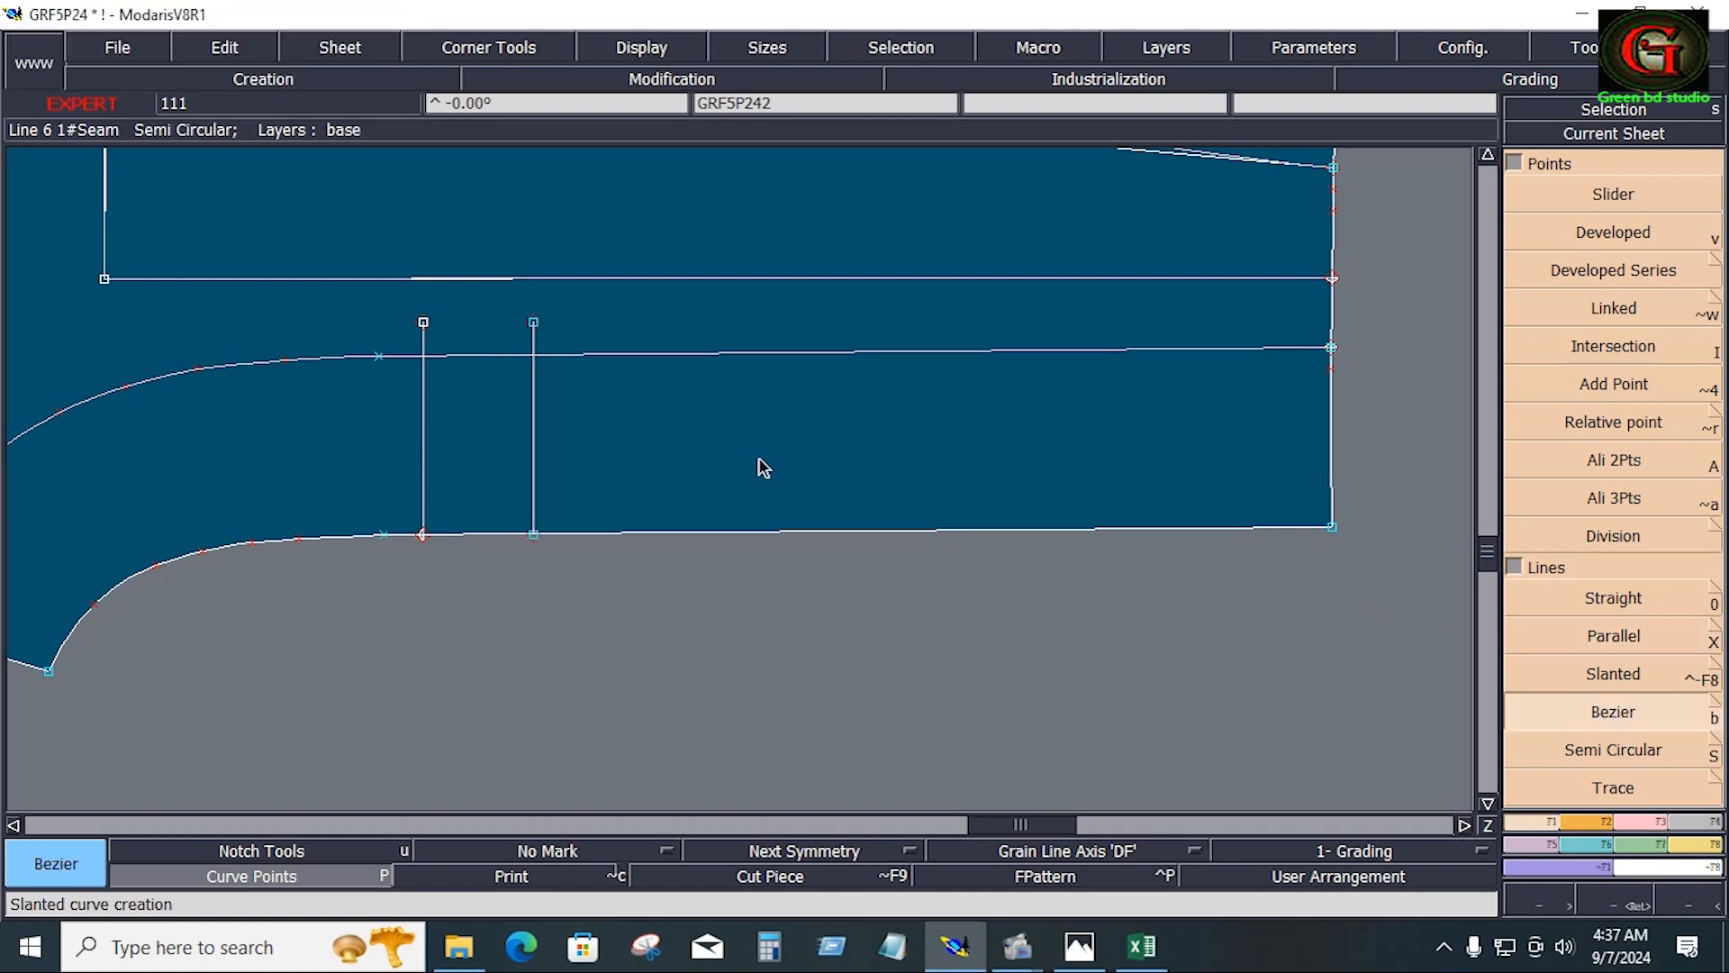
pyautogui.click(533, 354)
pyautogui.click(419, 535)
# Delete the two perpendicular construction lines of the fly and the leftover point
pyautogui.press('Delete')
pyautogui.click(420, 453)
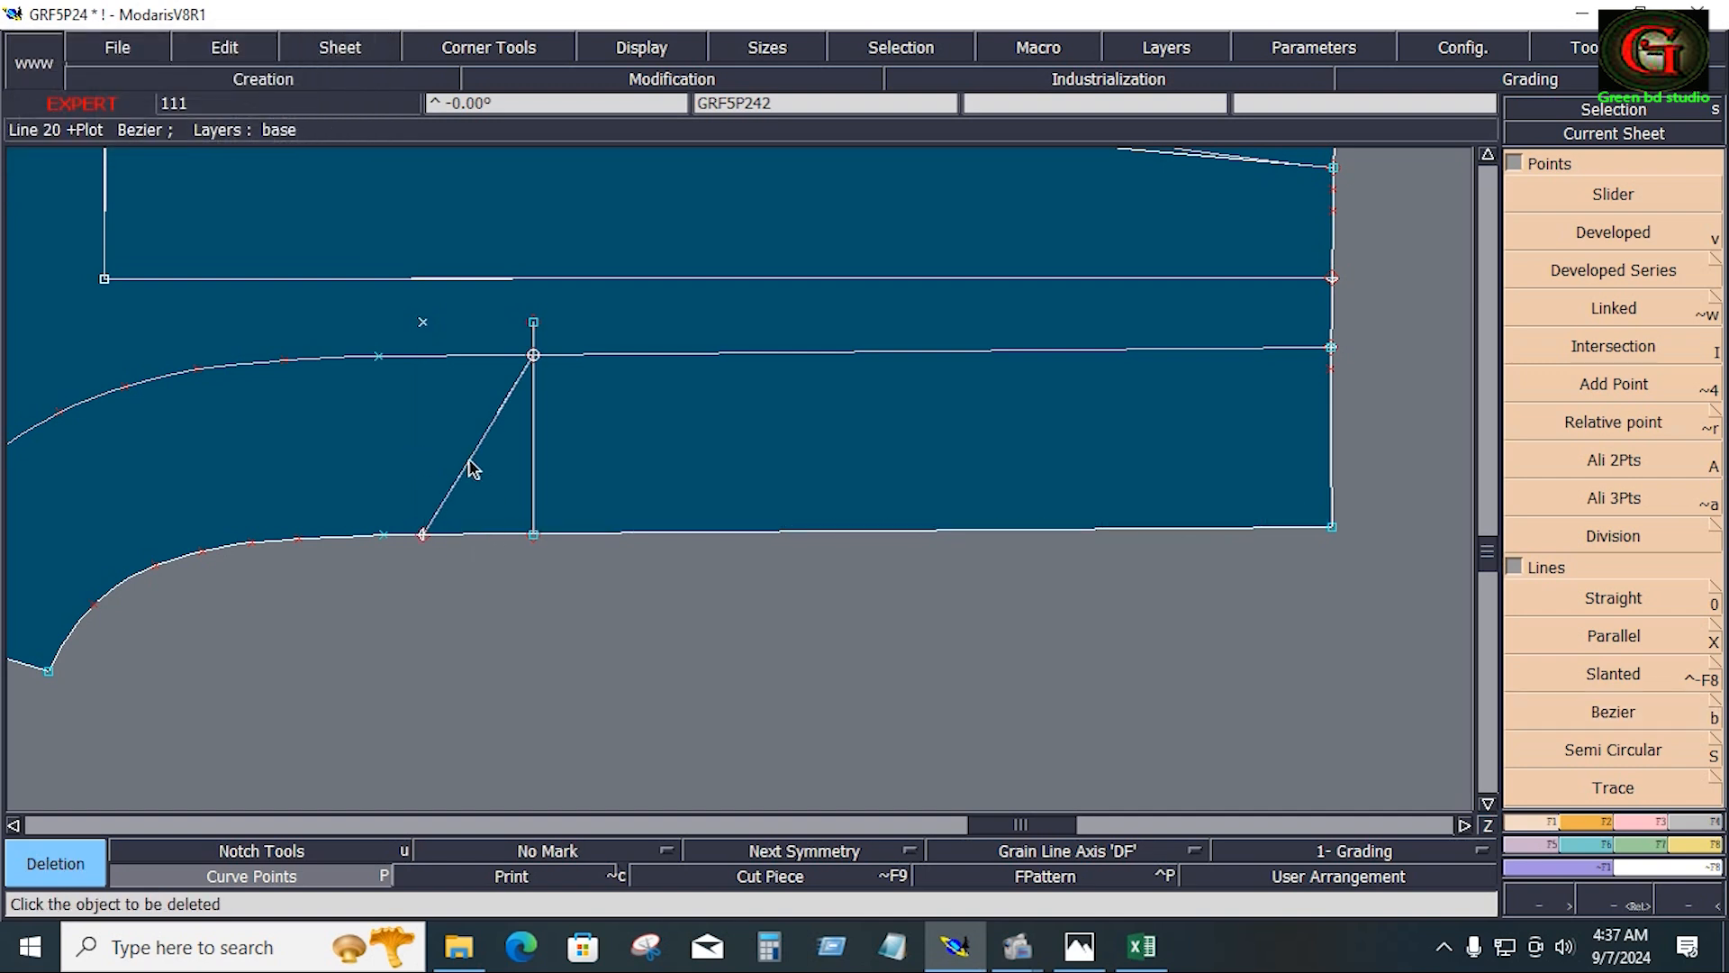
pyautogui.click(534, 441)
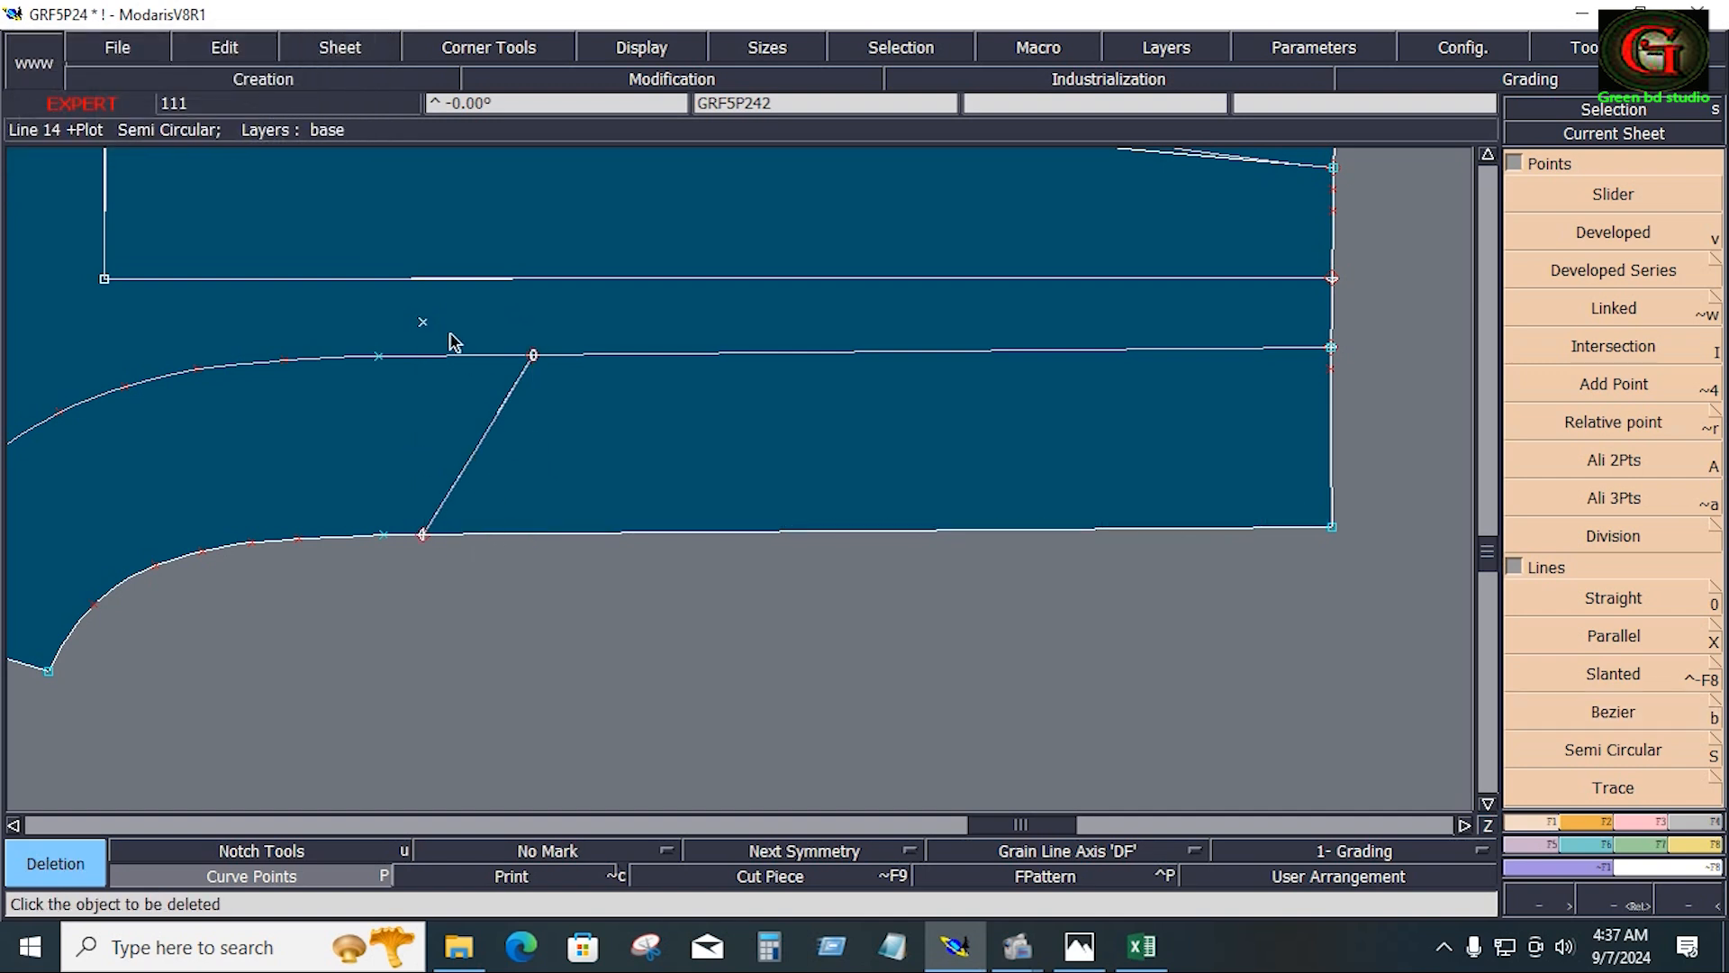
pyautogui.click(424, 323)
# Insert the slanted line's upper end into the fly line and trim off the fly line's excess beyond it with Adjust 2 Lines
pyautogui.press('F3')
pyautogui.click(1623, 636)
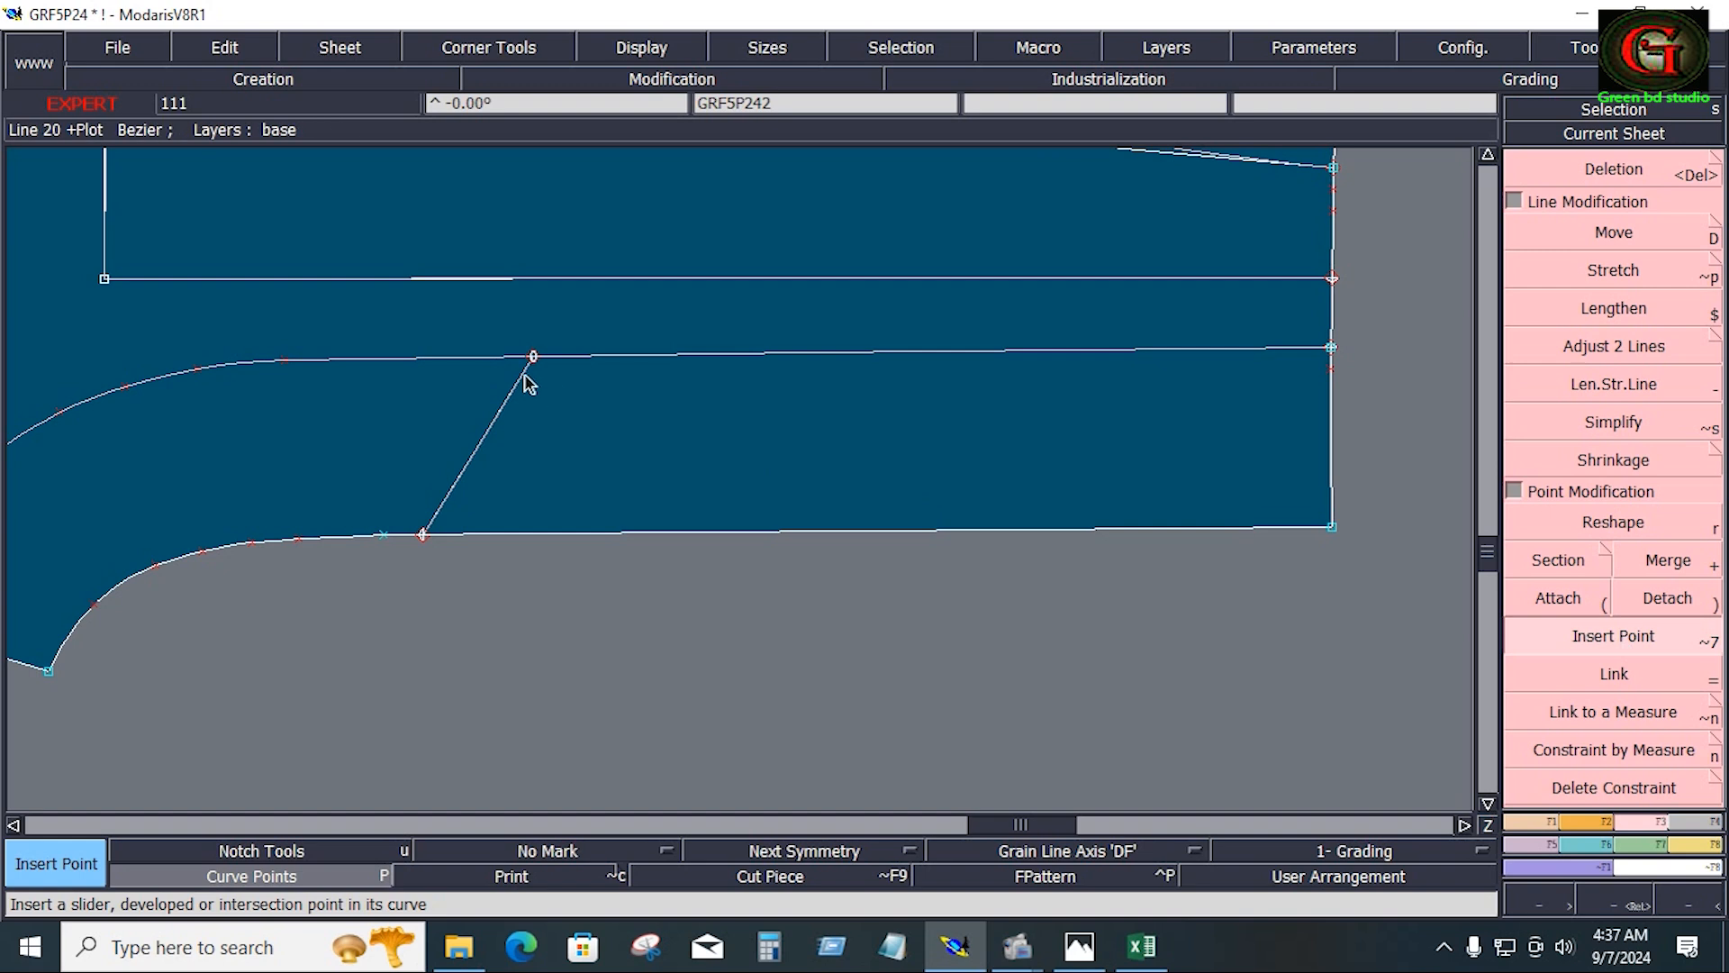
pyautogui.click(1569, 343)
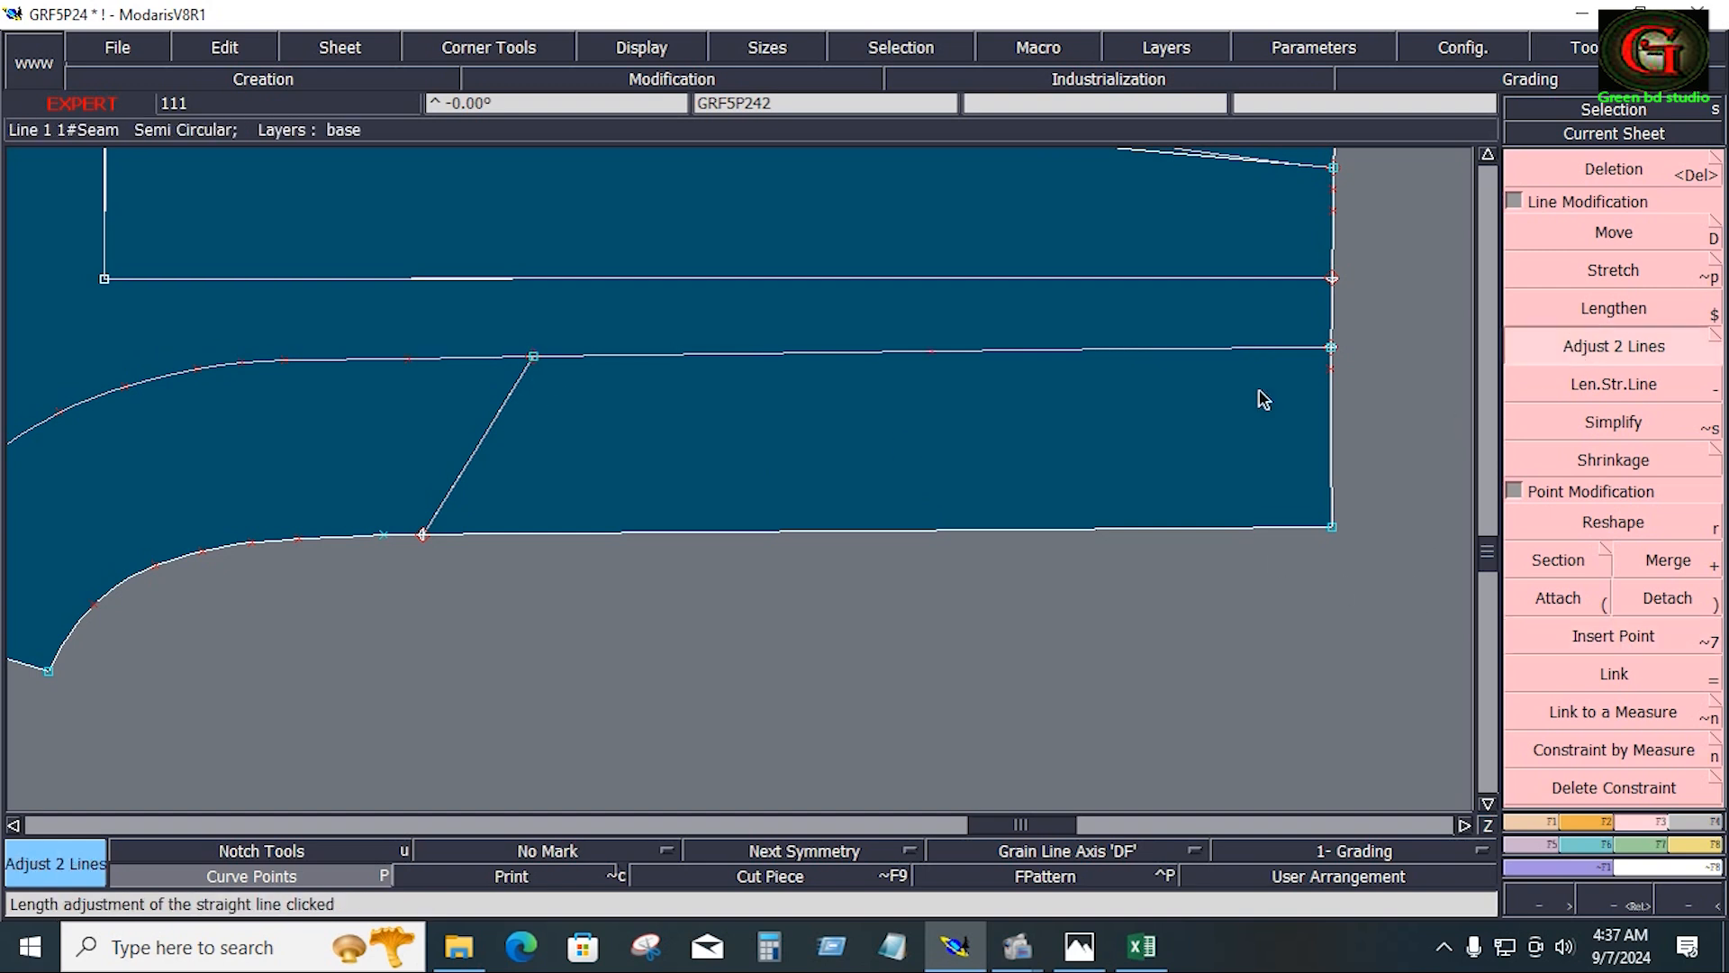
pyautogui.click(529, 374)
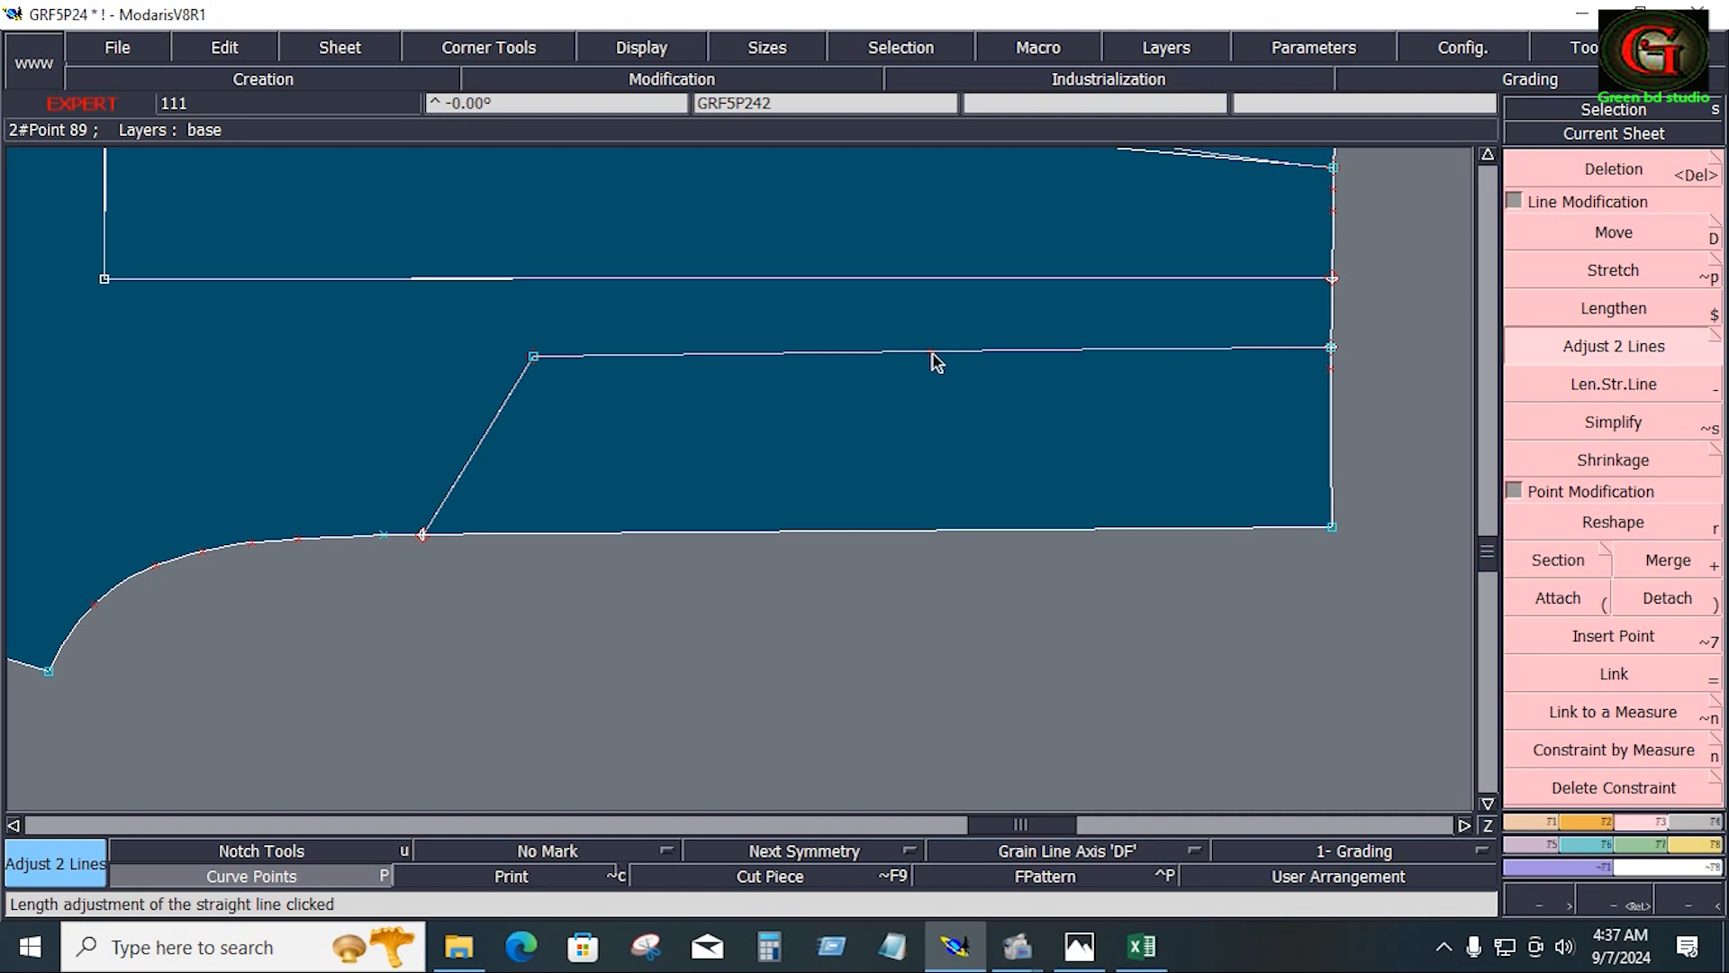
pyautogui.press('Escape')
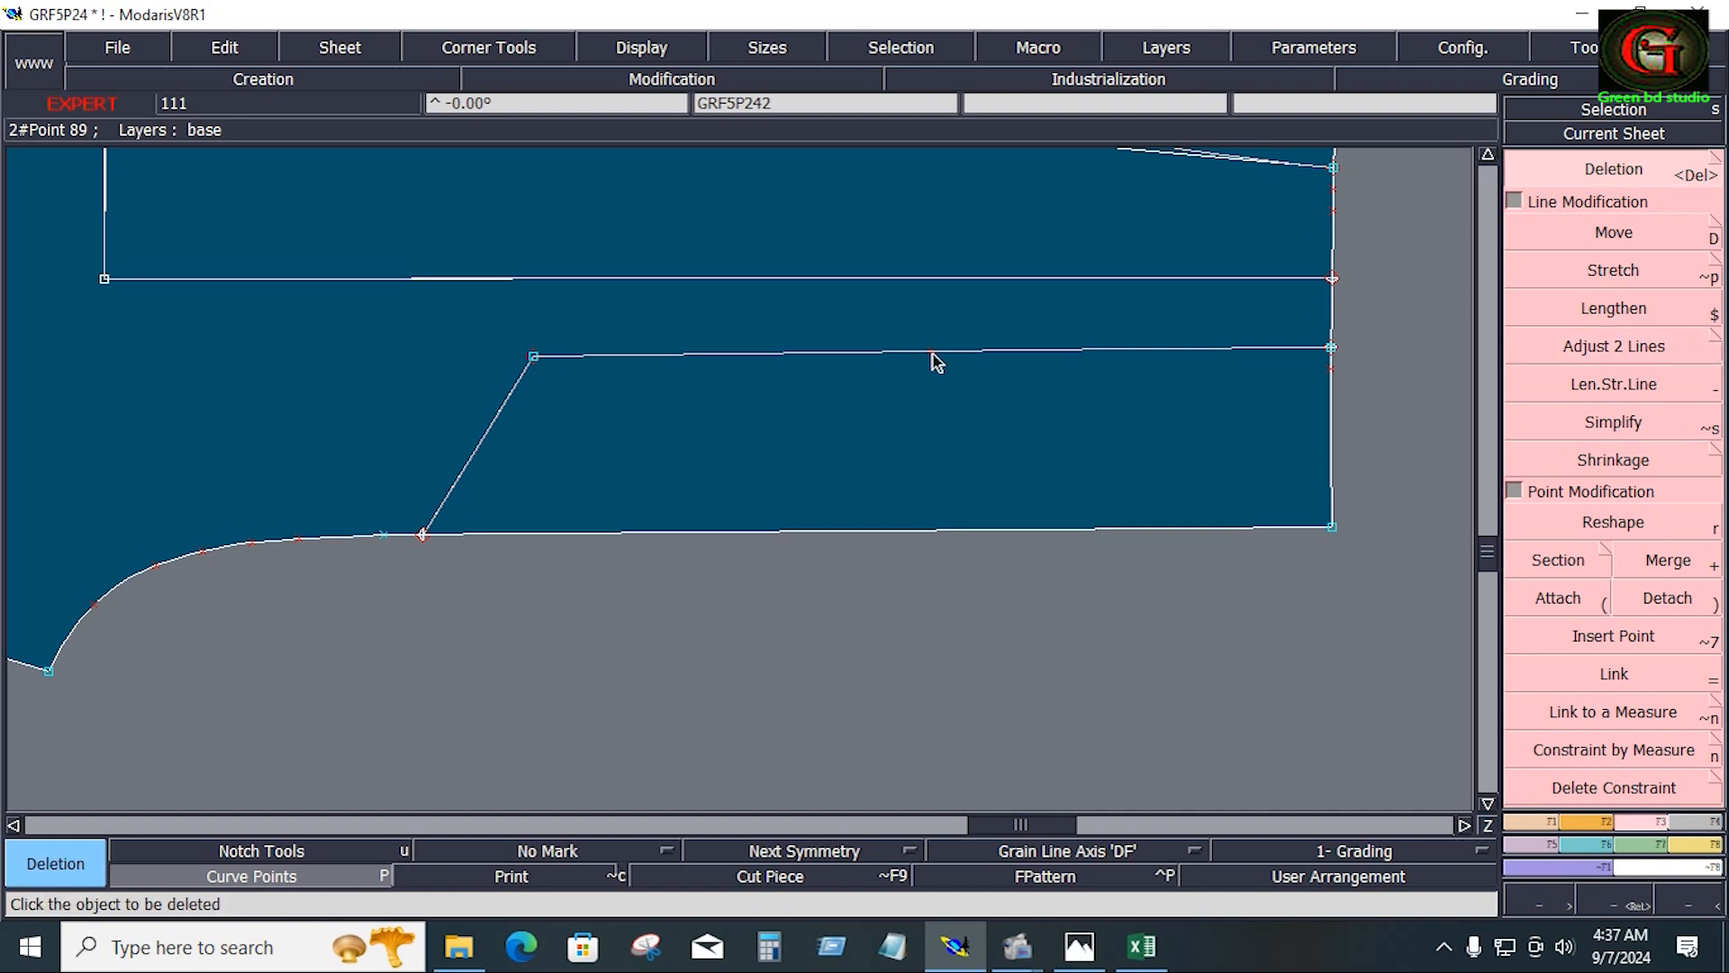
# Reshape the fly's slanted lower line into a rounded curve ending at the zipper end point
pyautogui.click(1613, 525)
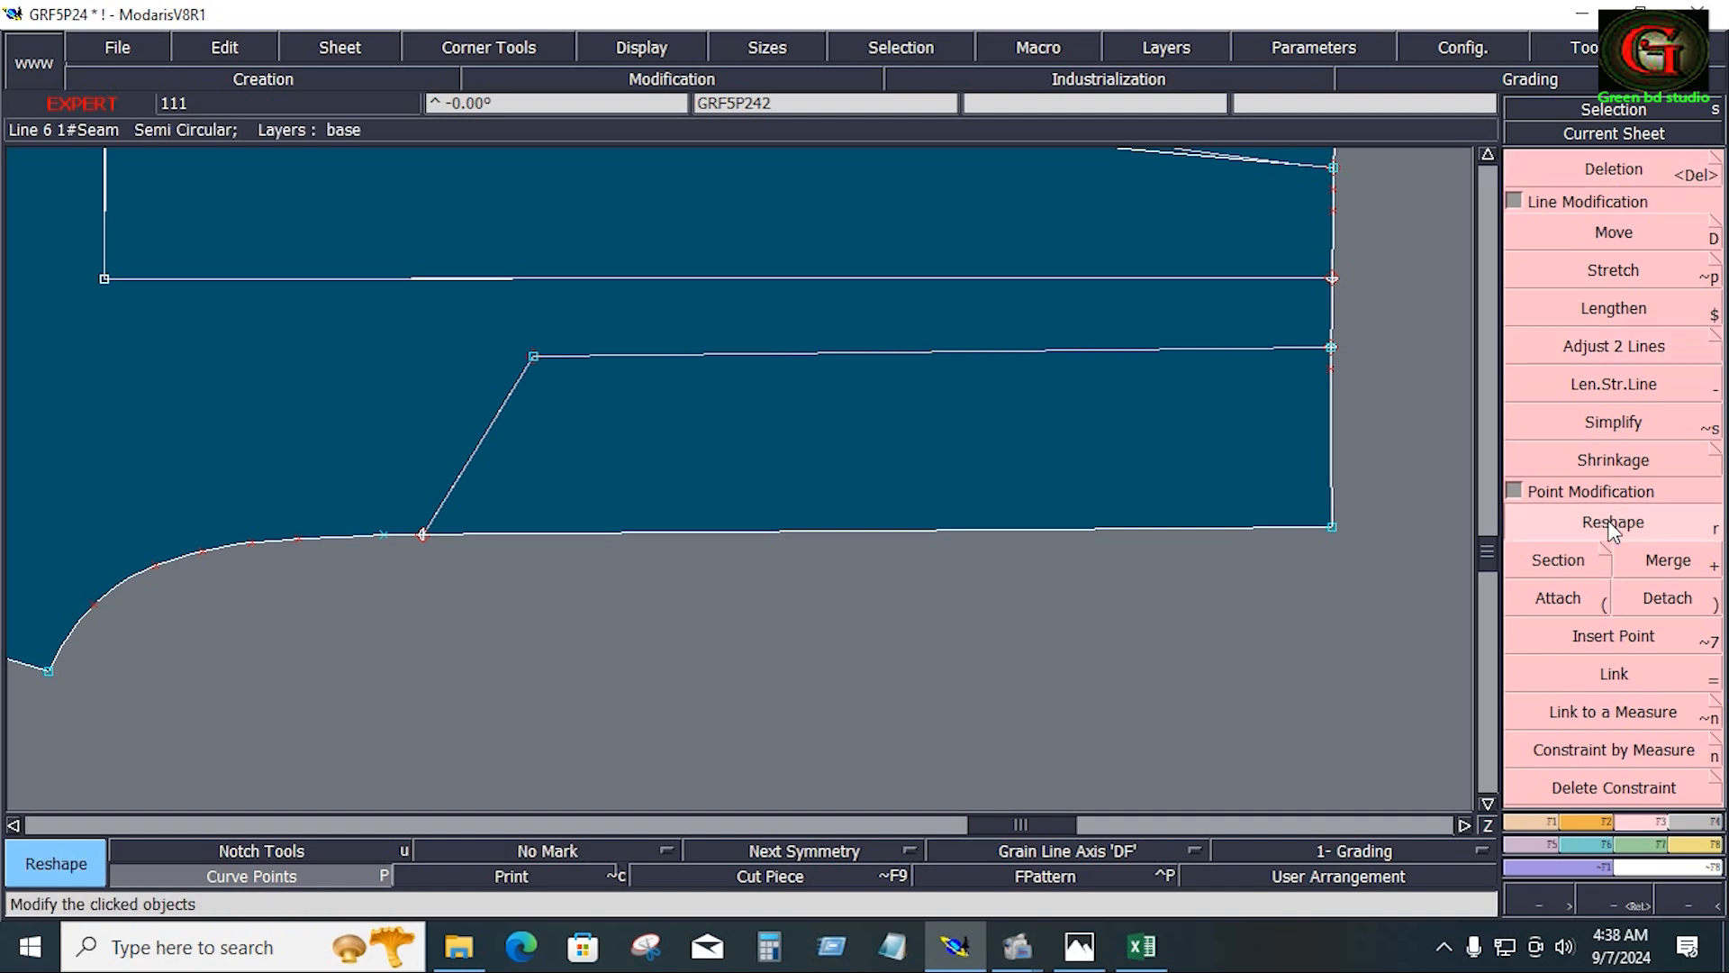
pyautogui.click(499, 409)
pyautogui.click(443, 392)
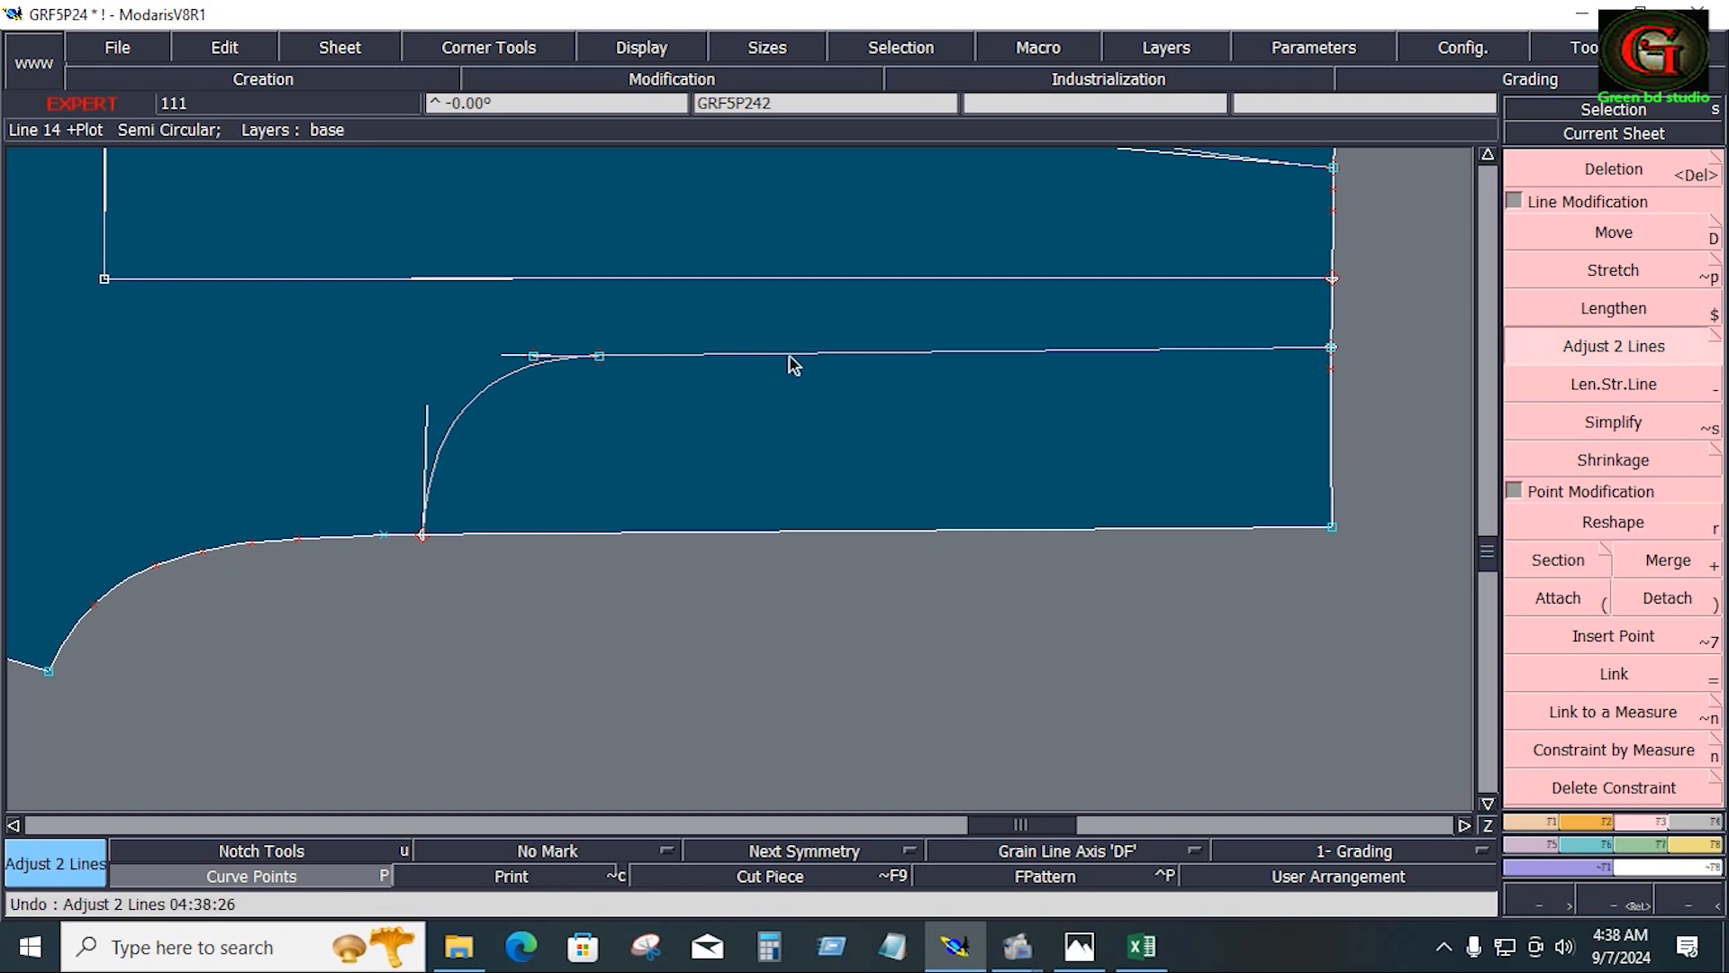
# Adjust the fly's straight line and bottom curve with Adjust 2 Lines and attach the line's end to the curve's end
pyautogui.click(789, 358)
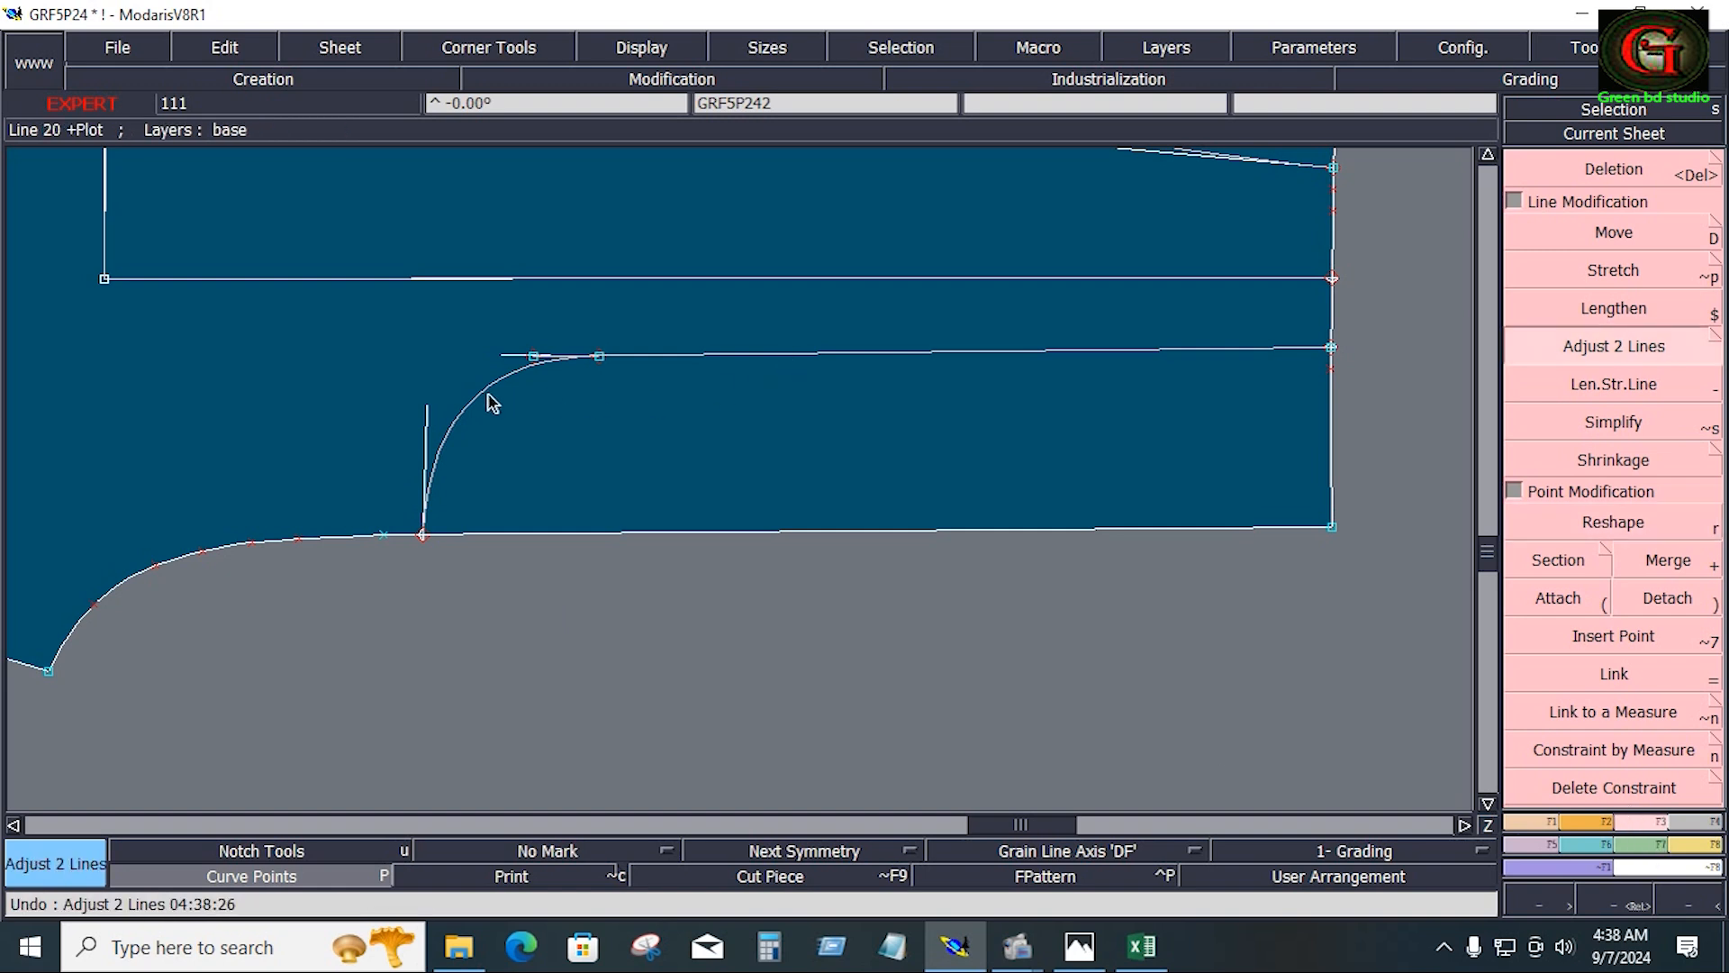
pyautogui.click(480, 394)
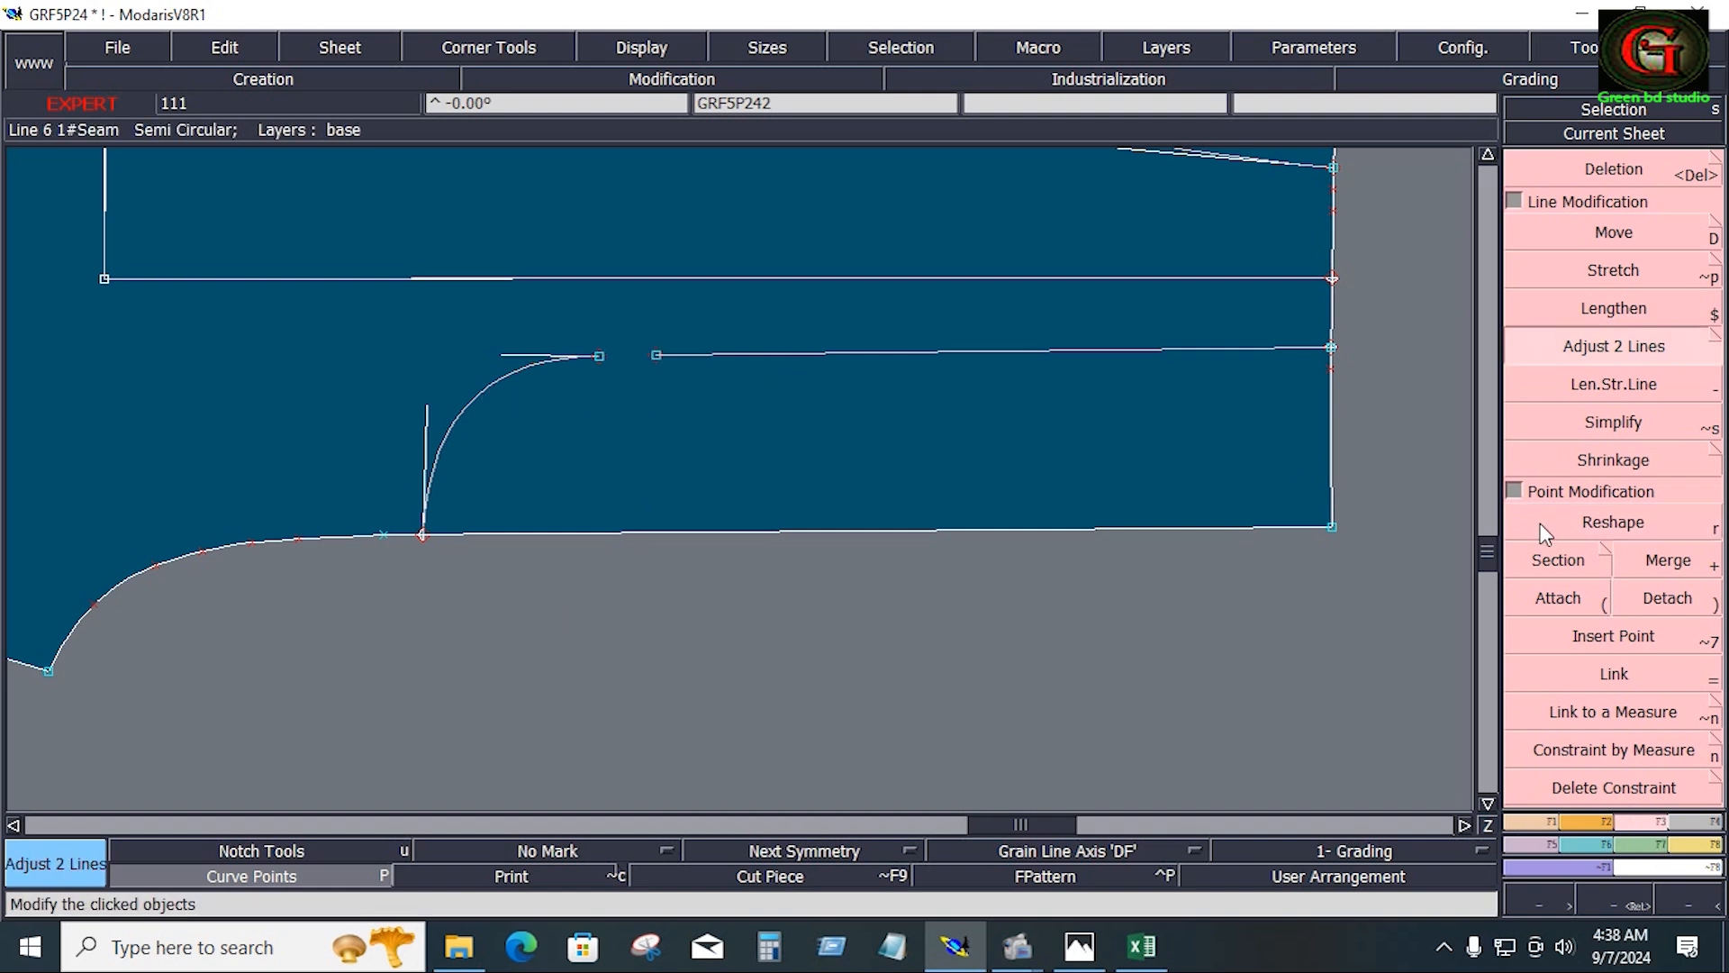
pyautogui.click(1557, 598)
pyautogui.click(656, 356)
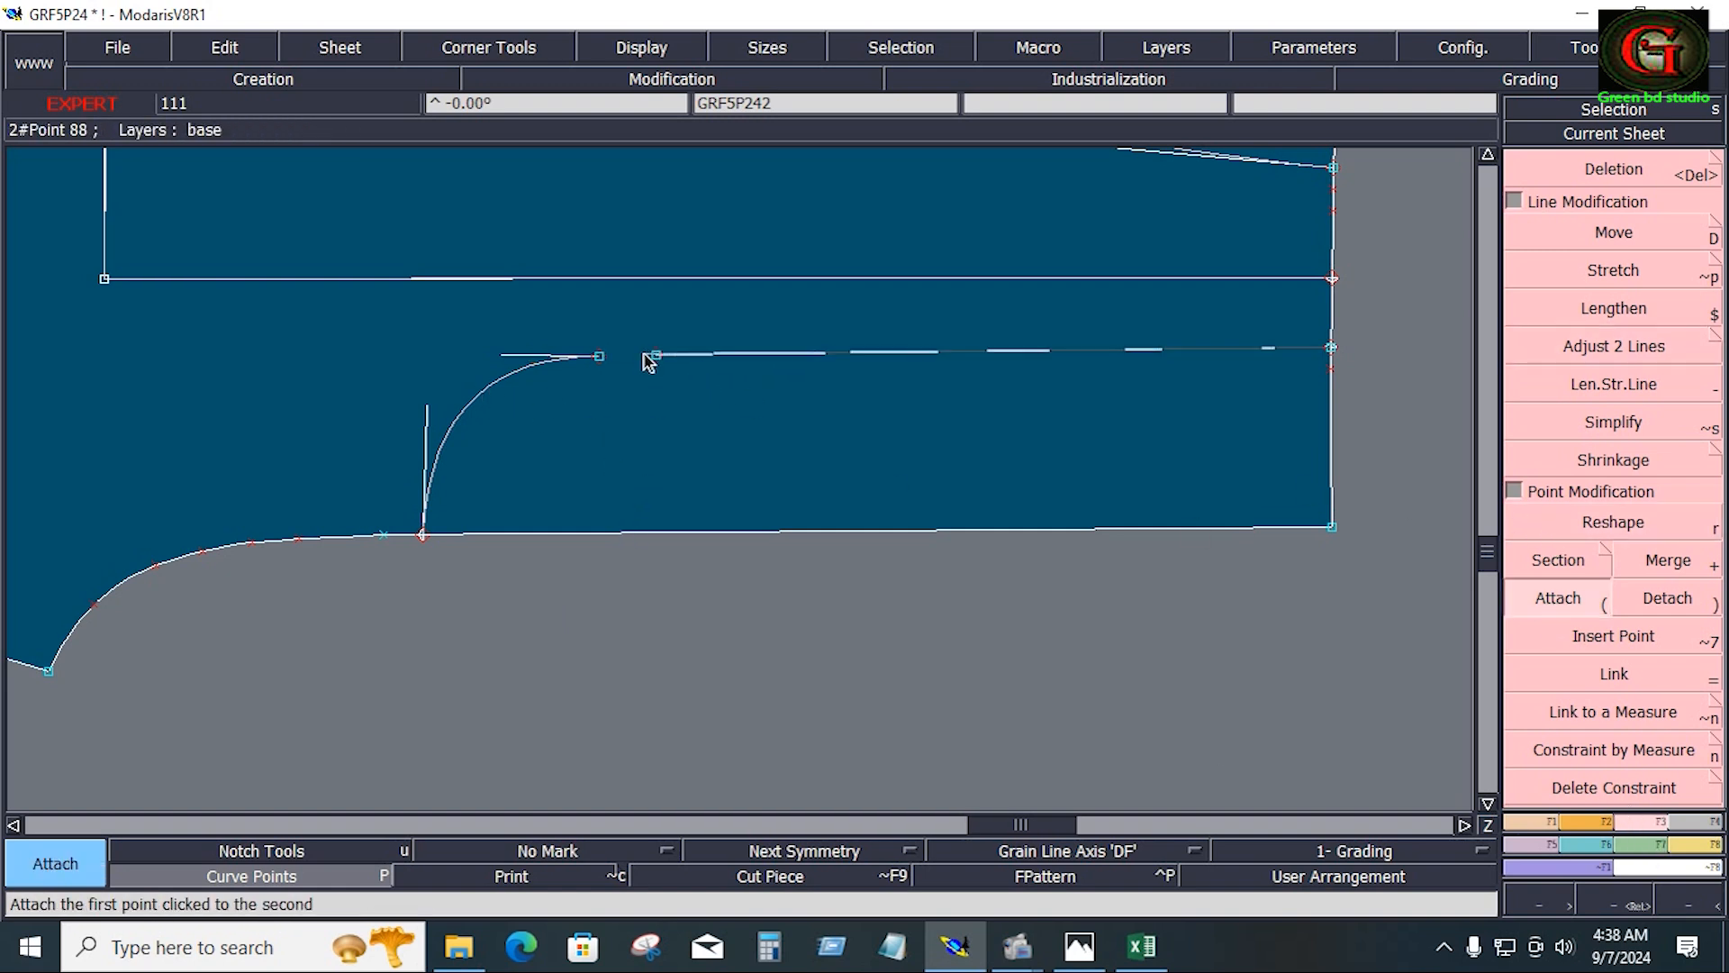
pyautogui.click(600, 356)
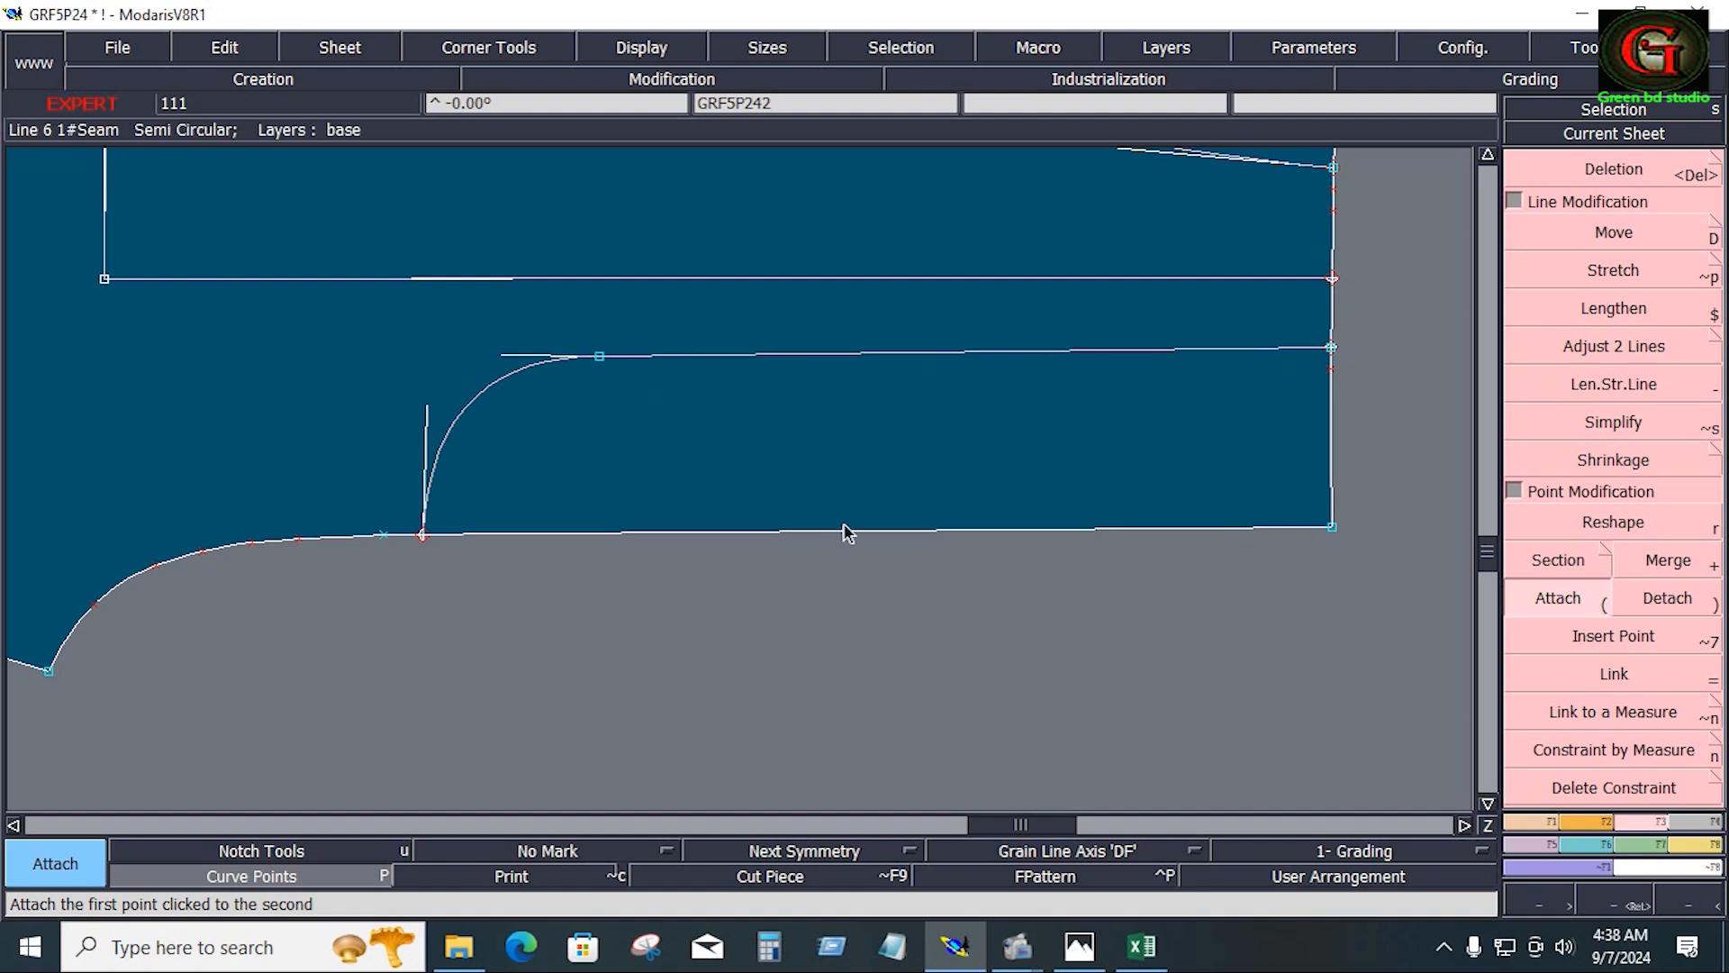
# Insert the zipper end point into the front rise seam and recentre the view on the whole sheet
pyautogui.click(1624, 640)
pyautogui.click(423, 537)
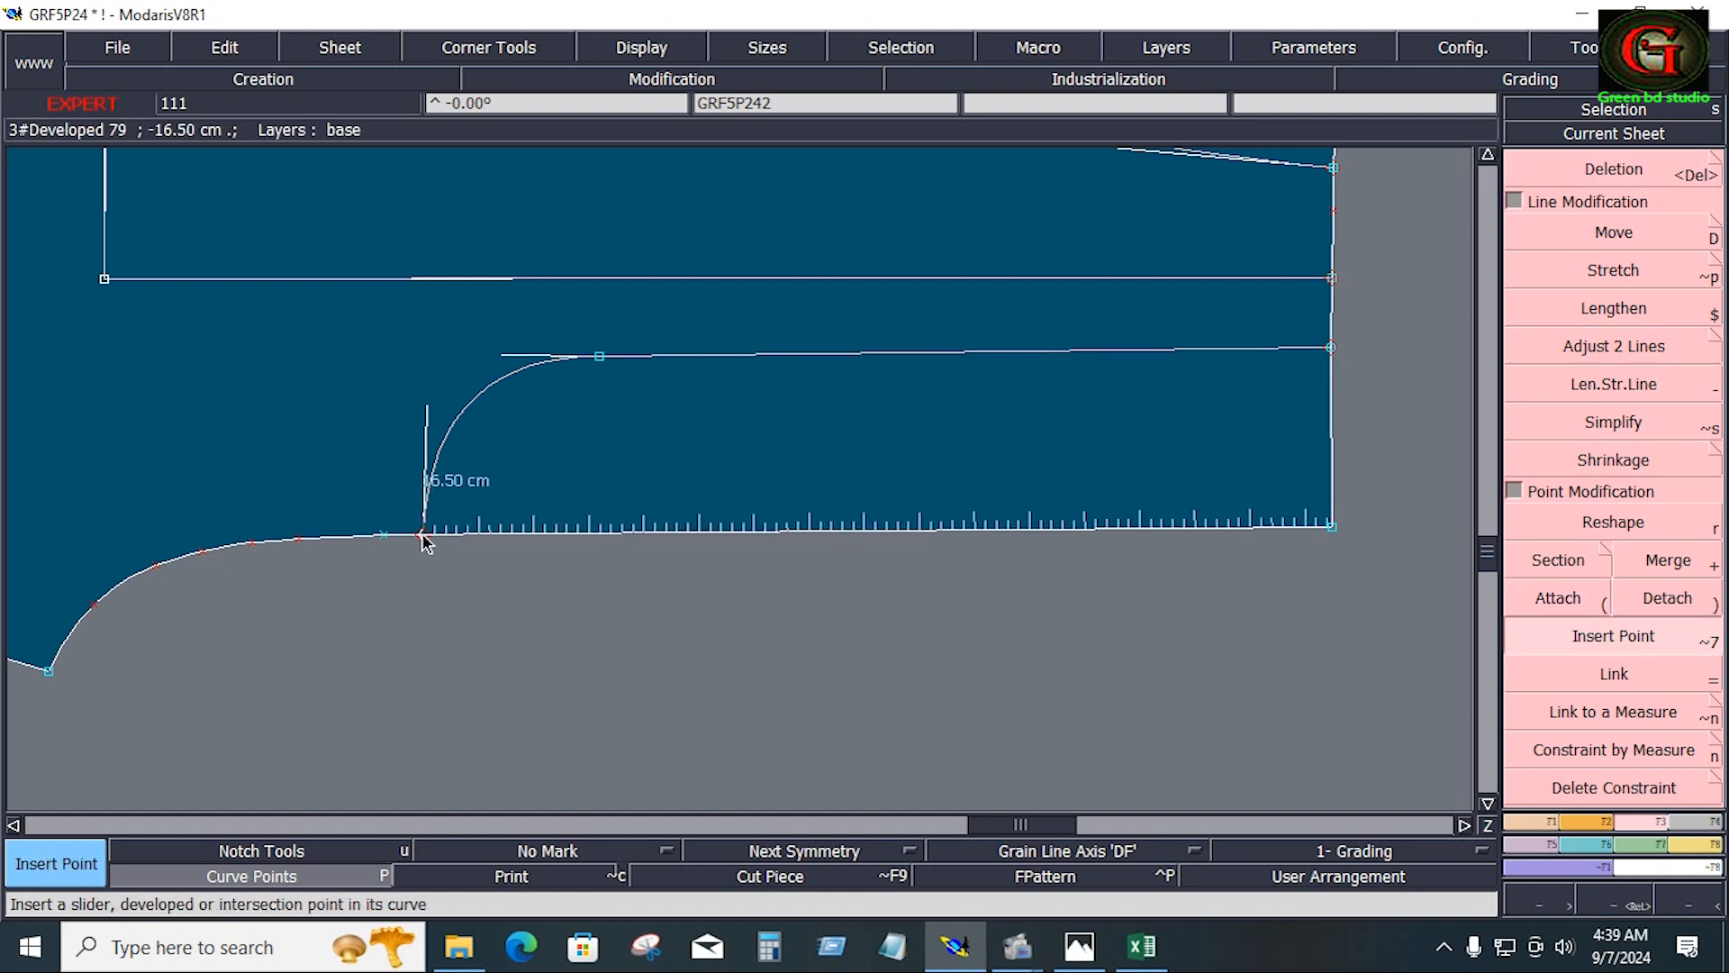
pyautogui.press('Home')
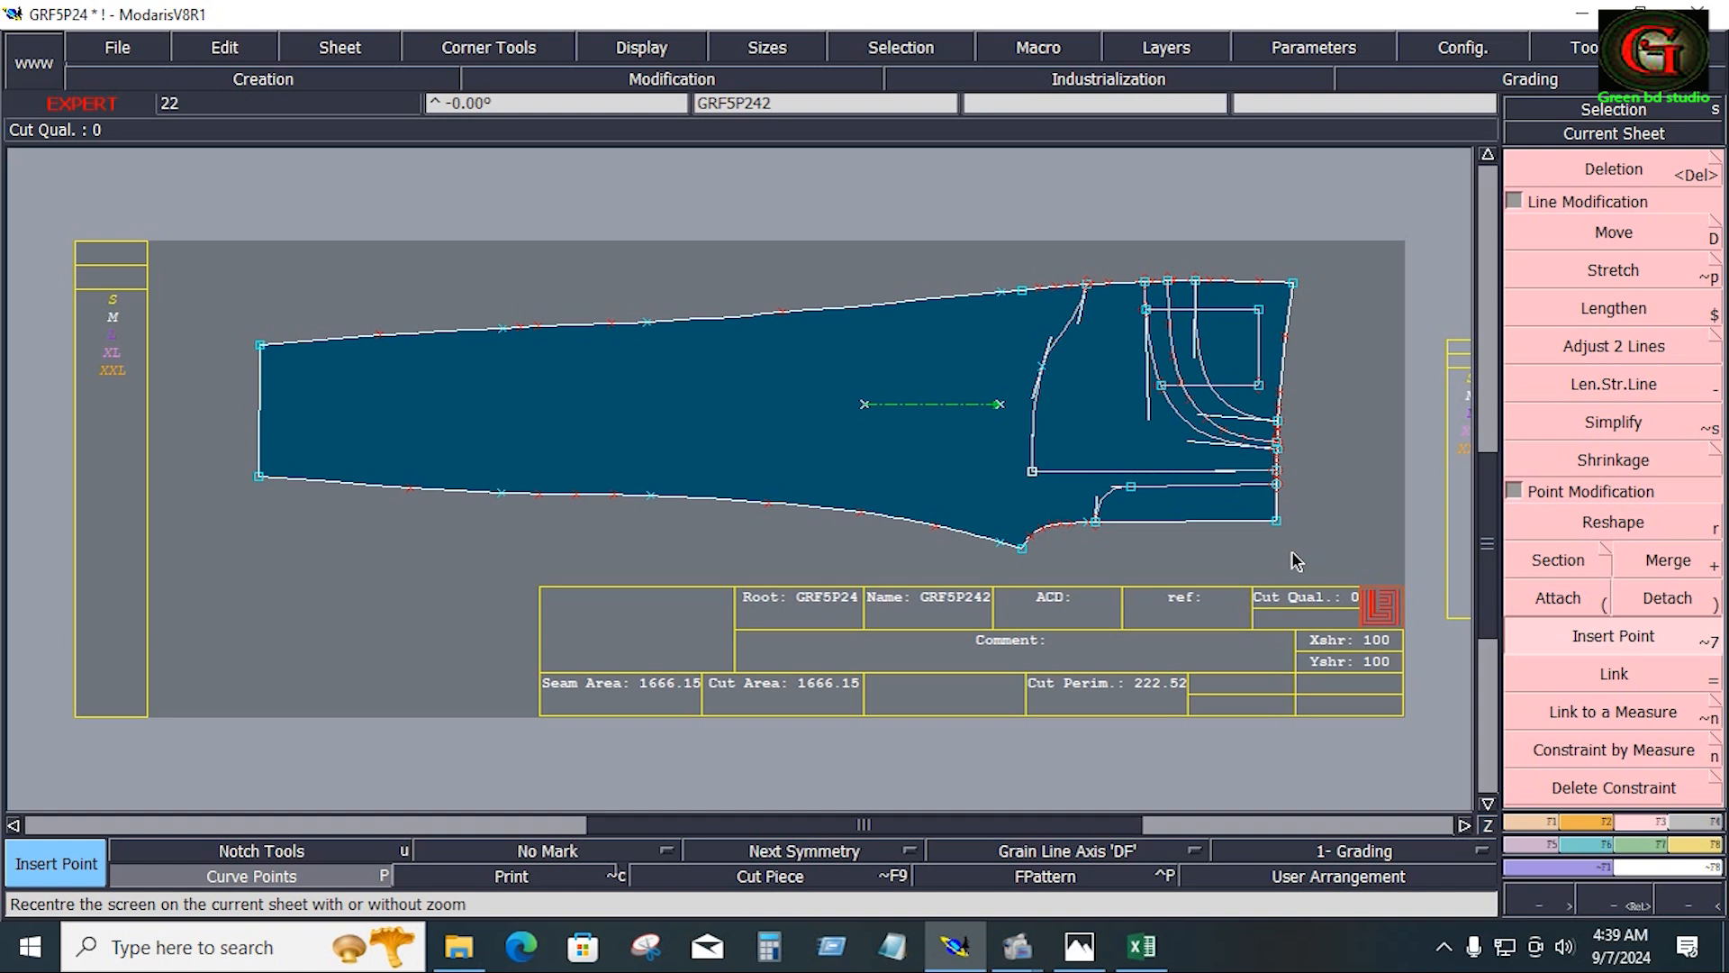
# Check the measurements and trouser sketch in the Excel size chart and return to Modaris
pyautogui.click(1140, 947)
pyautogui.scroll(2, 1441, 494)
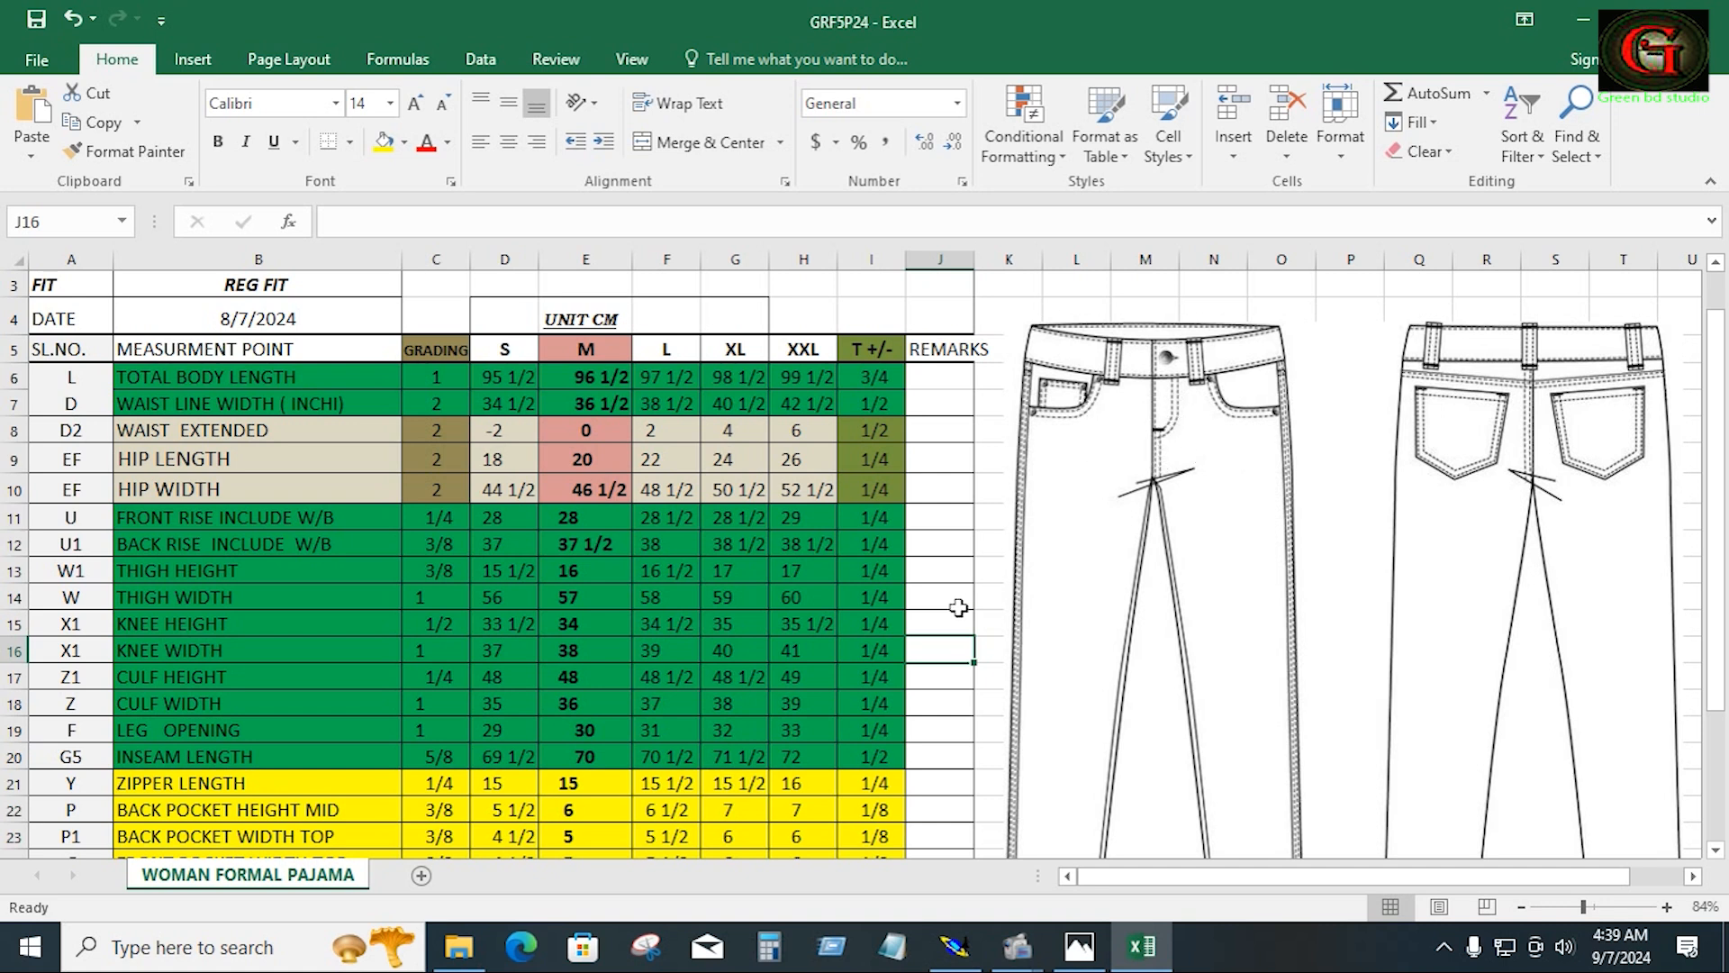
pyautogui.hotkey('alt', 'Tab')
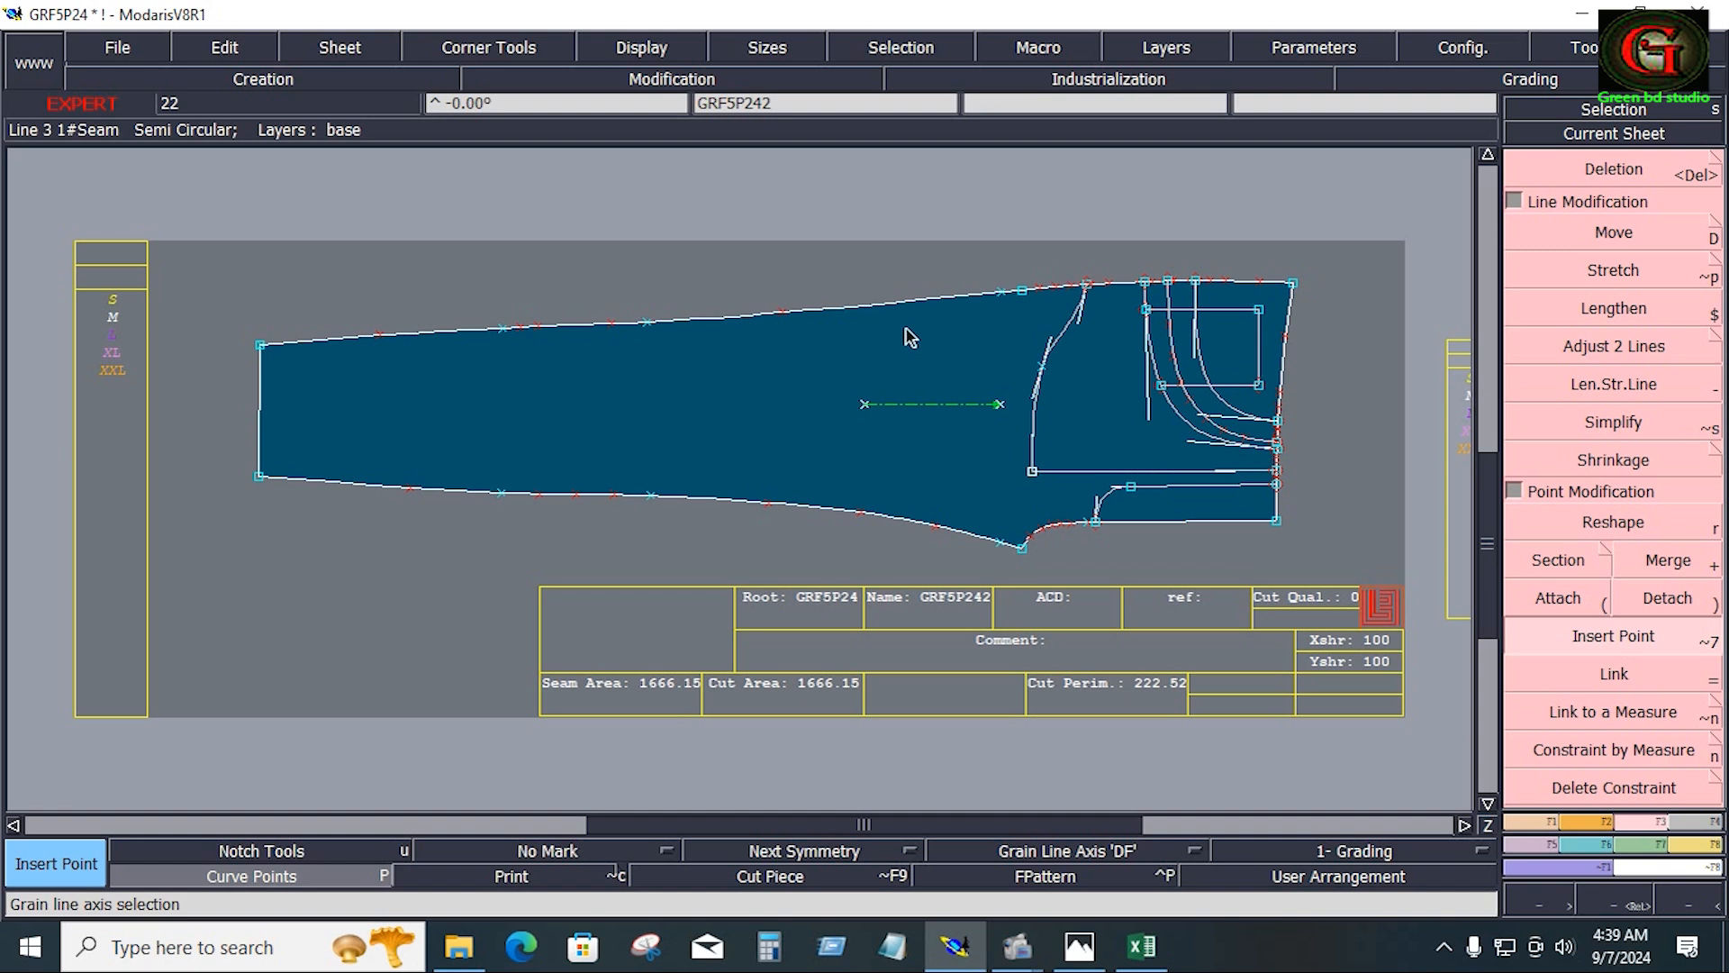
# Extract the small inner pocket area of the front piece as a new piece with the Seam tool
pyautogui.press('Return')
pyautogui.moveTo(787, 272); pyautogui.dragTo(1322, 583)
pyautogui.click(1694, 818)
pyautogui.click(1654, 796)
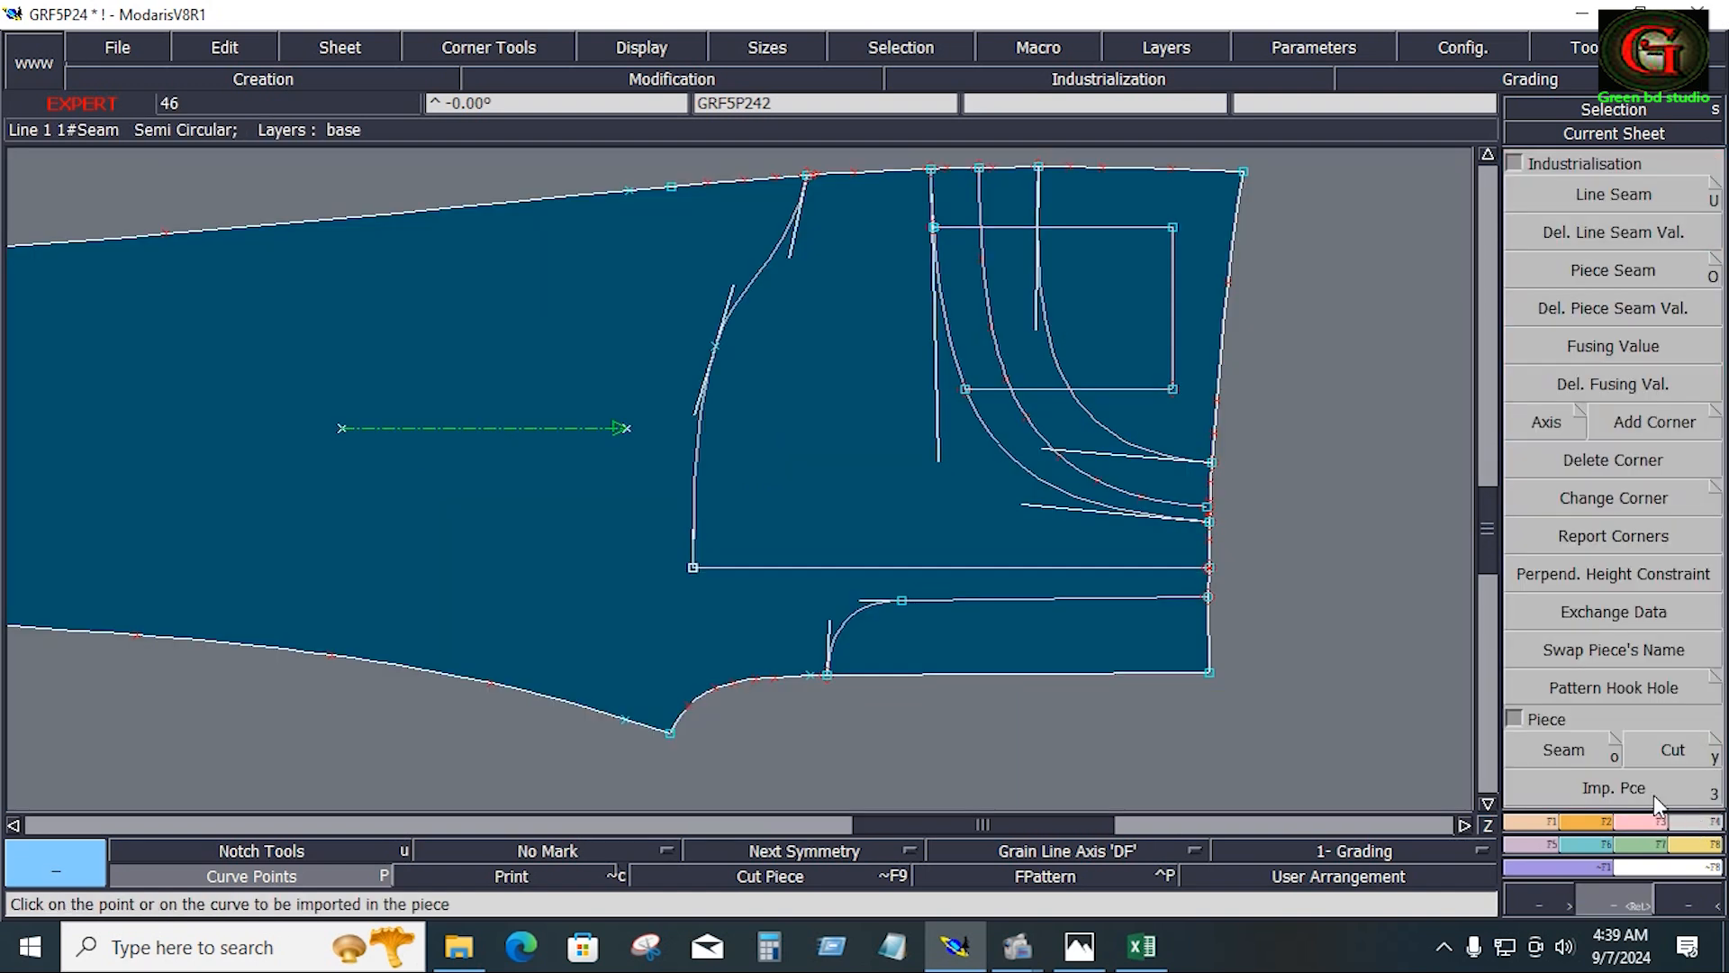
pyautogui.click(1579, 750)
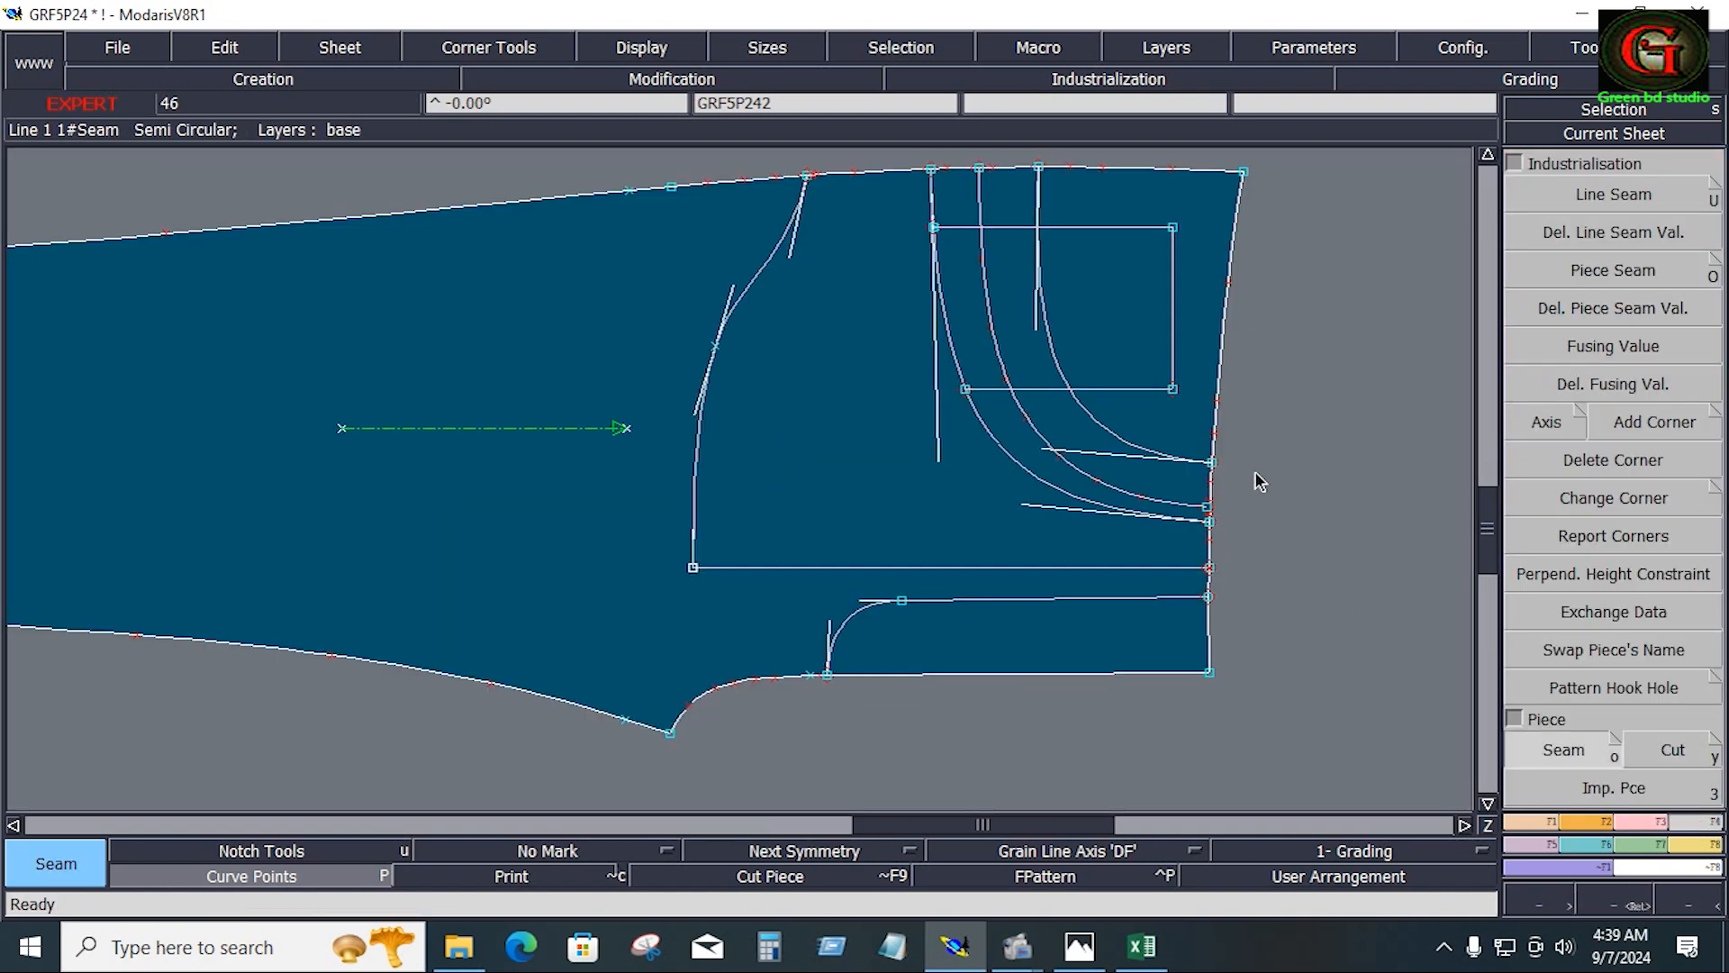
pyautogui.click(956, 253)
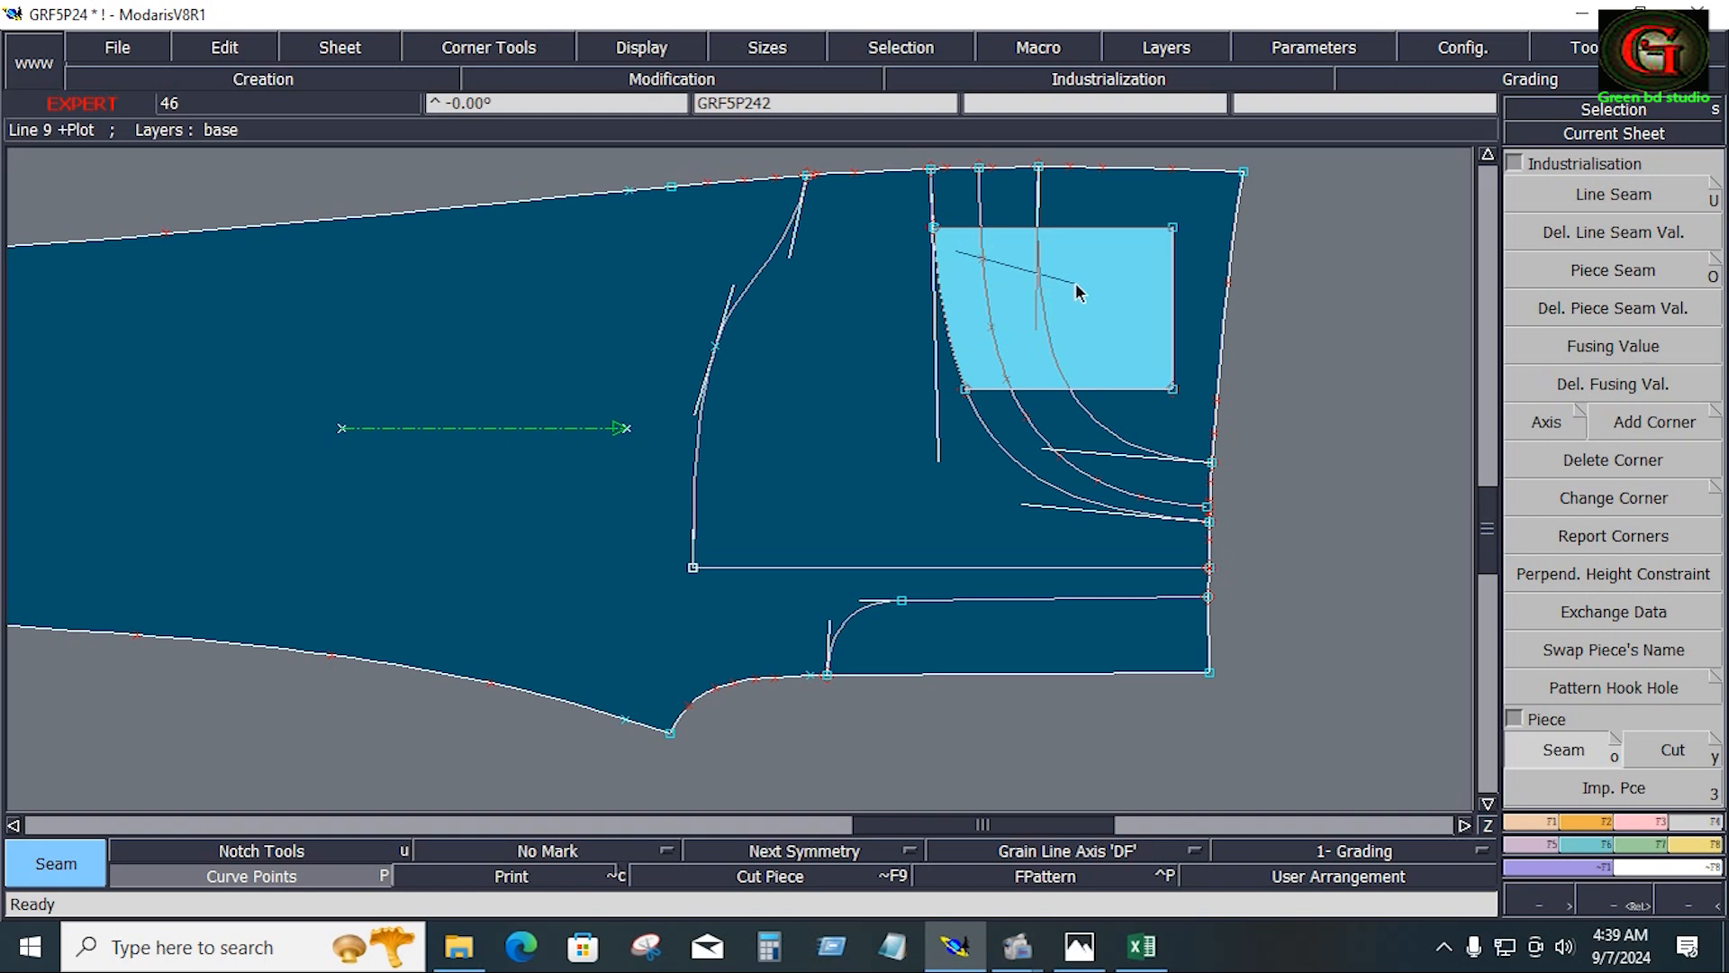
pyautogui.click(1080, 294)
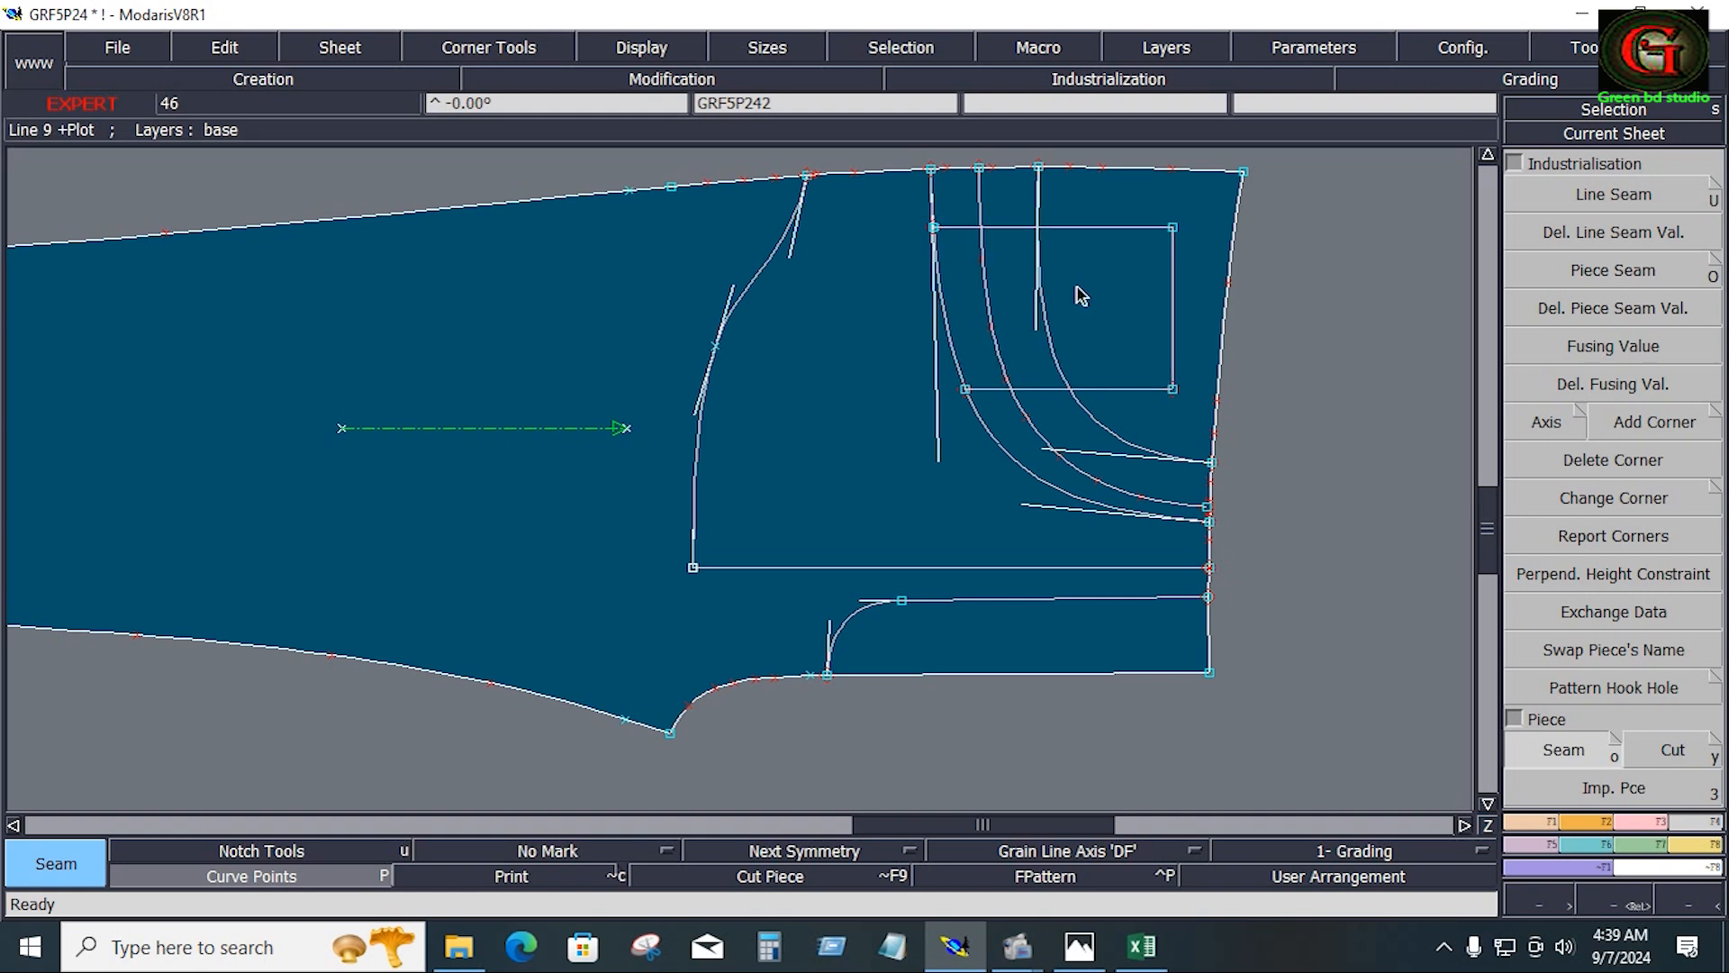
# Extract the front pocket facing up to its outer curve with the Seam tool, selecting the inner pocket outline and pocket mouth curve as internal lines
pyautogui.moveTo(902, 212); pyautogui.dragTo(1196, 436)
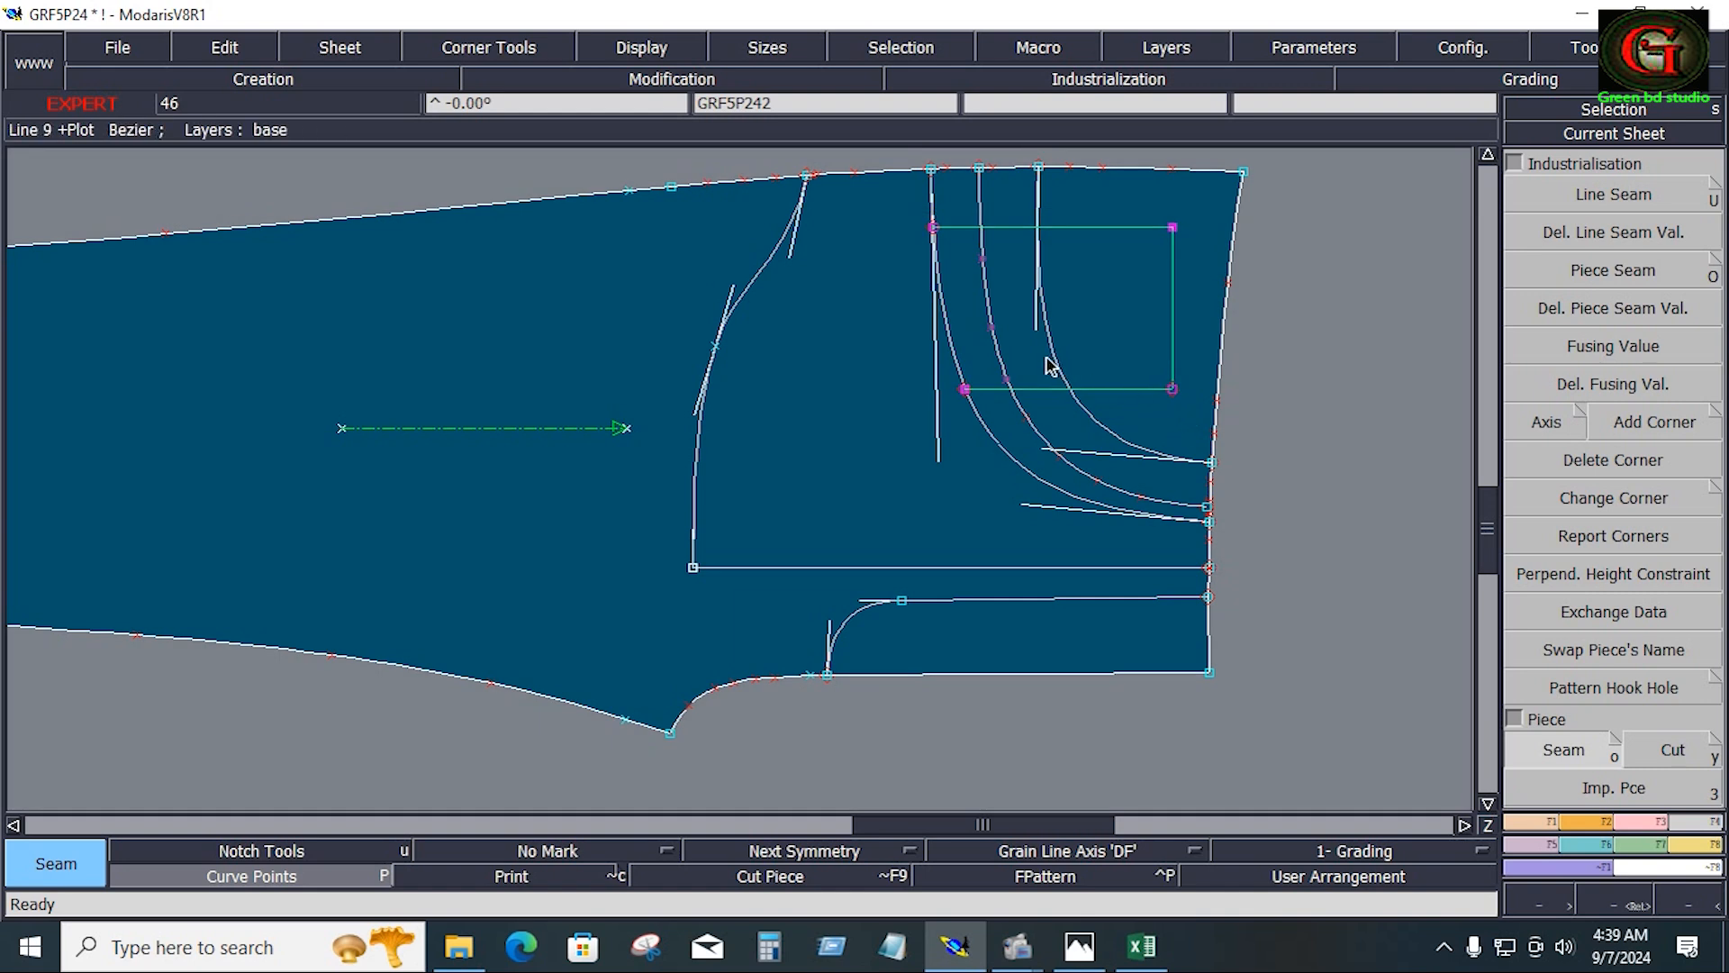
pyautogui.click(1060, 331)
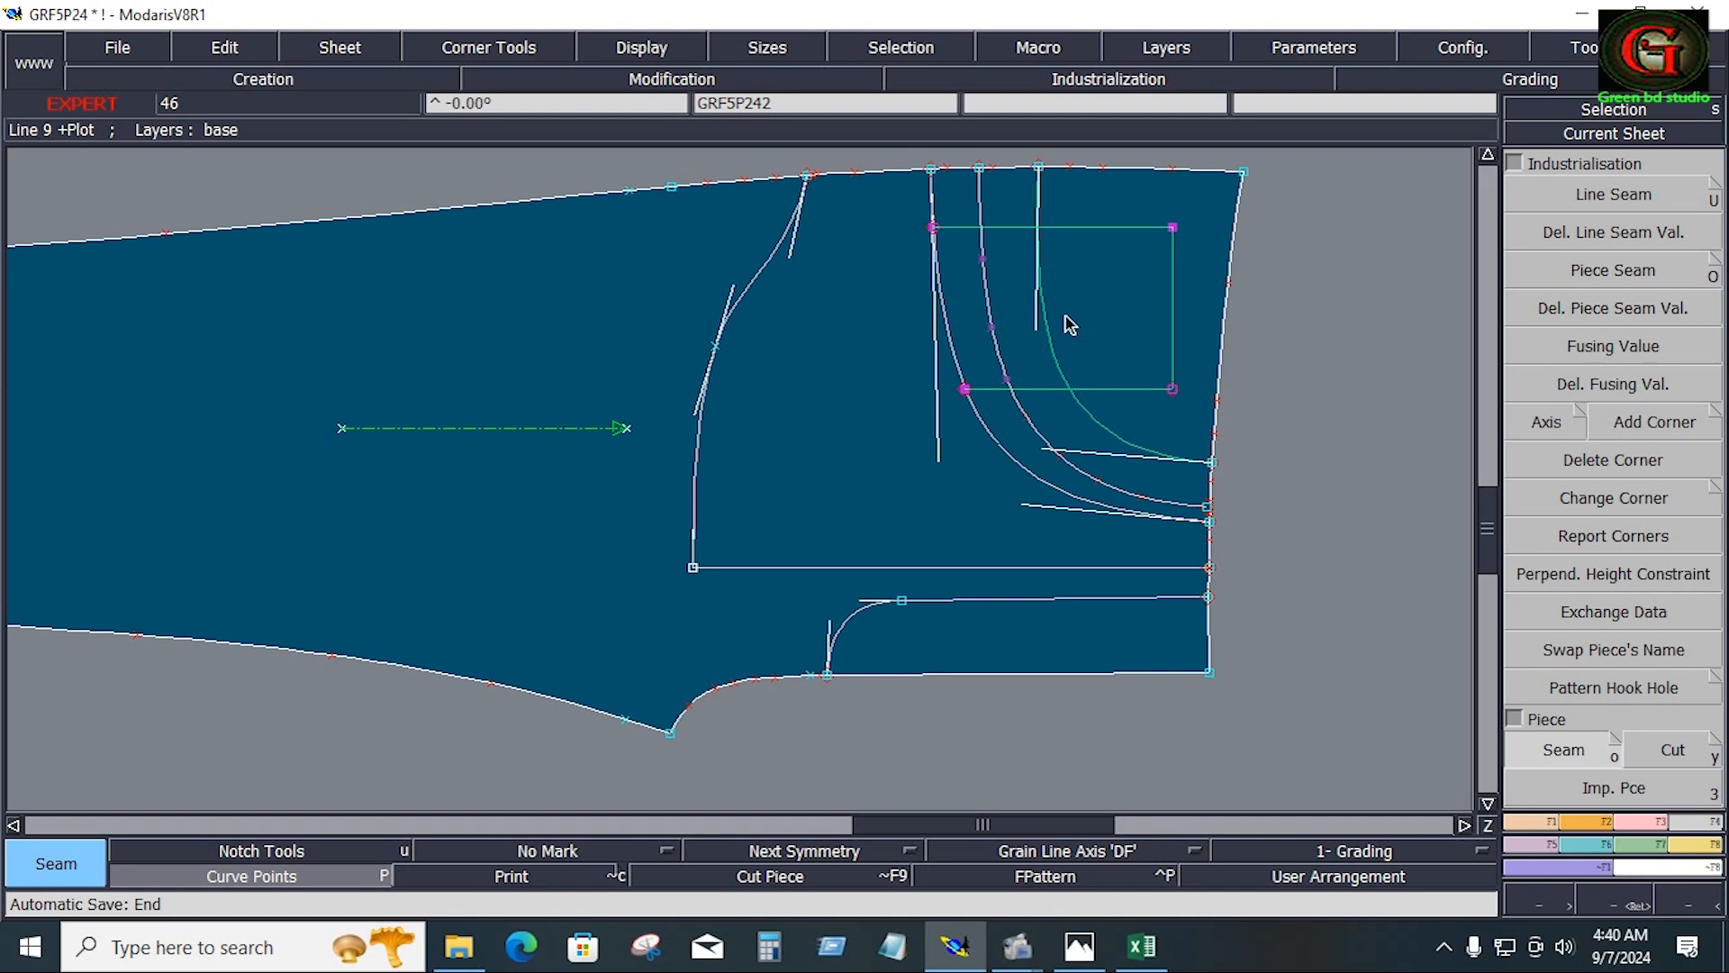
pyautogui.rightClick(1314, 306)
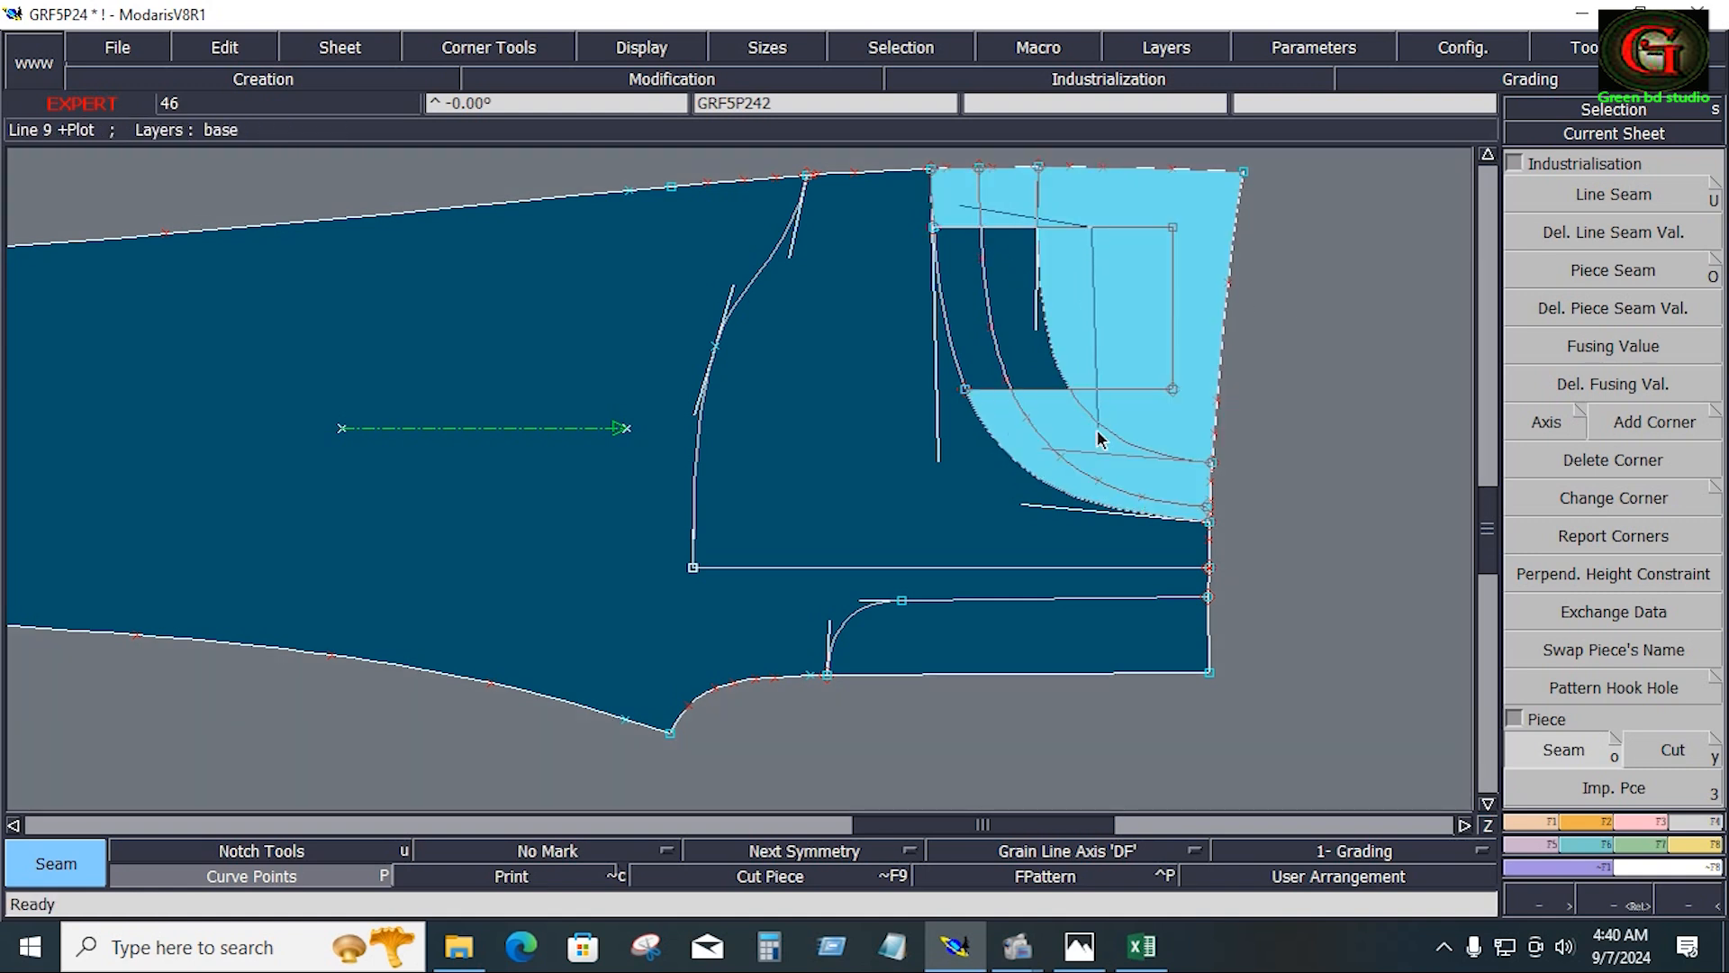
pyautogui.click(1104, 464)
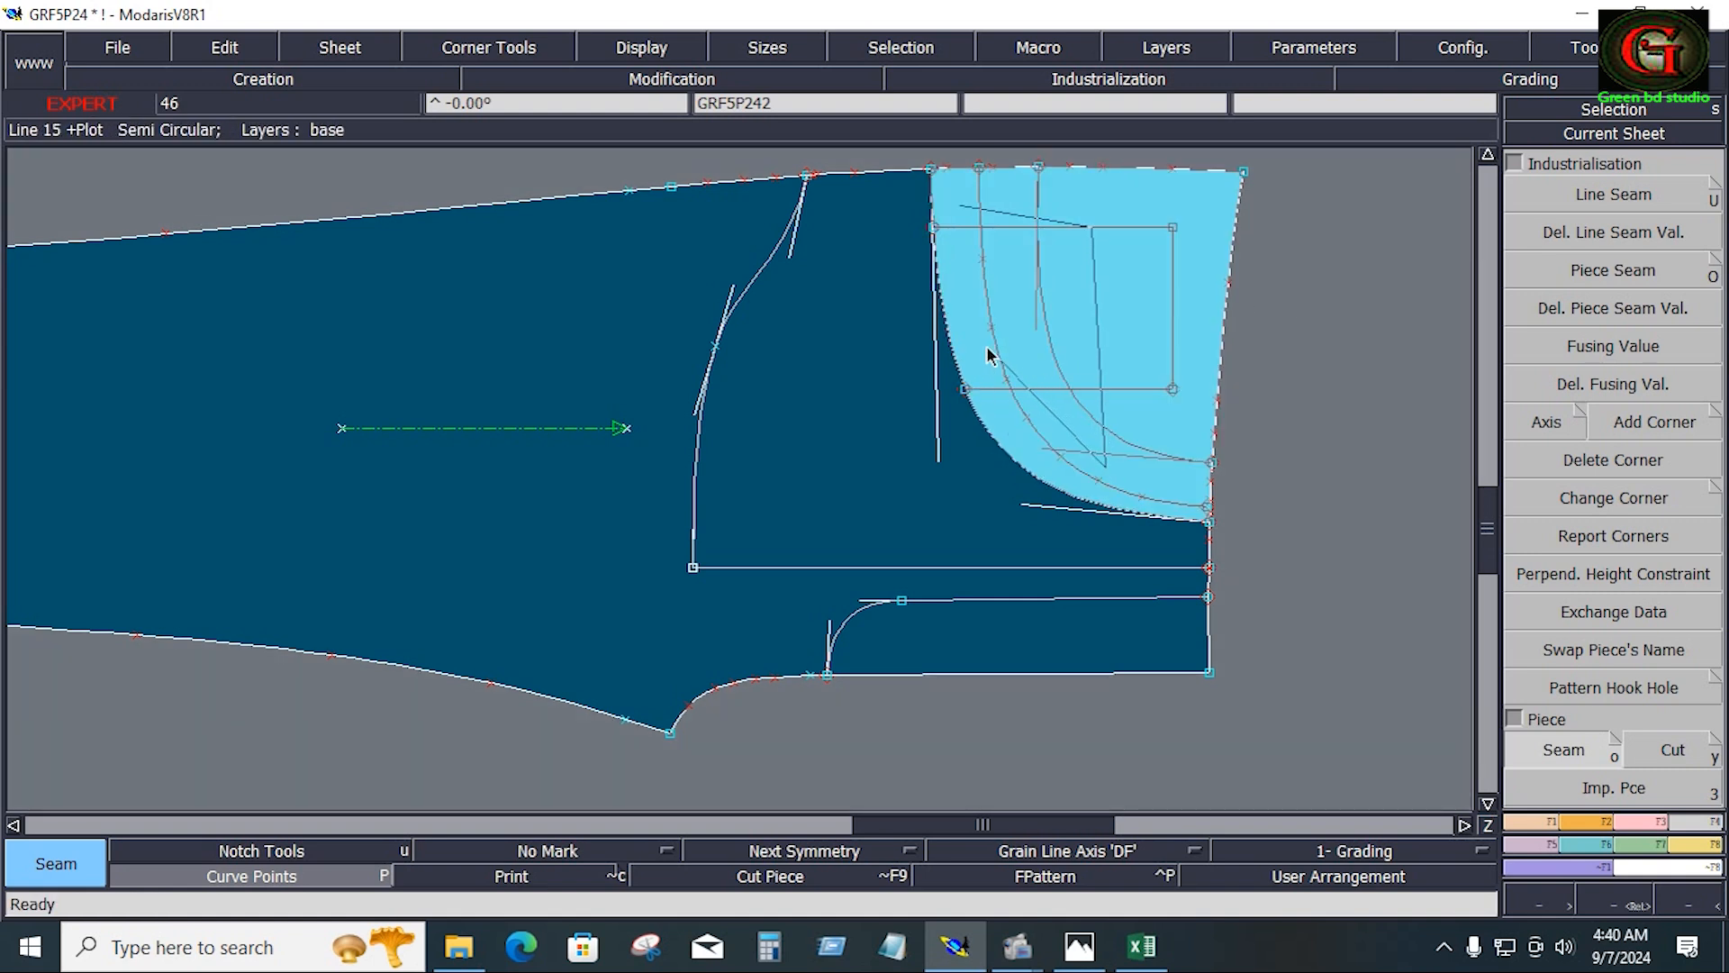
pyautogui.rightClick(988, 356)
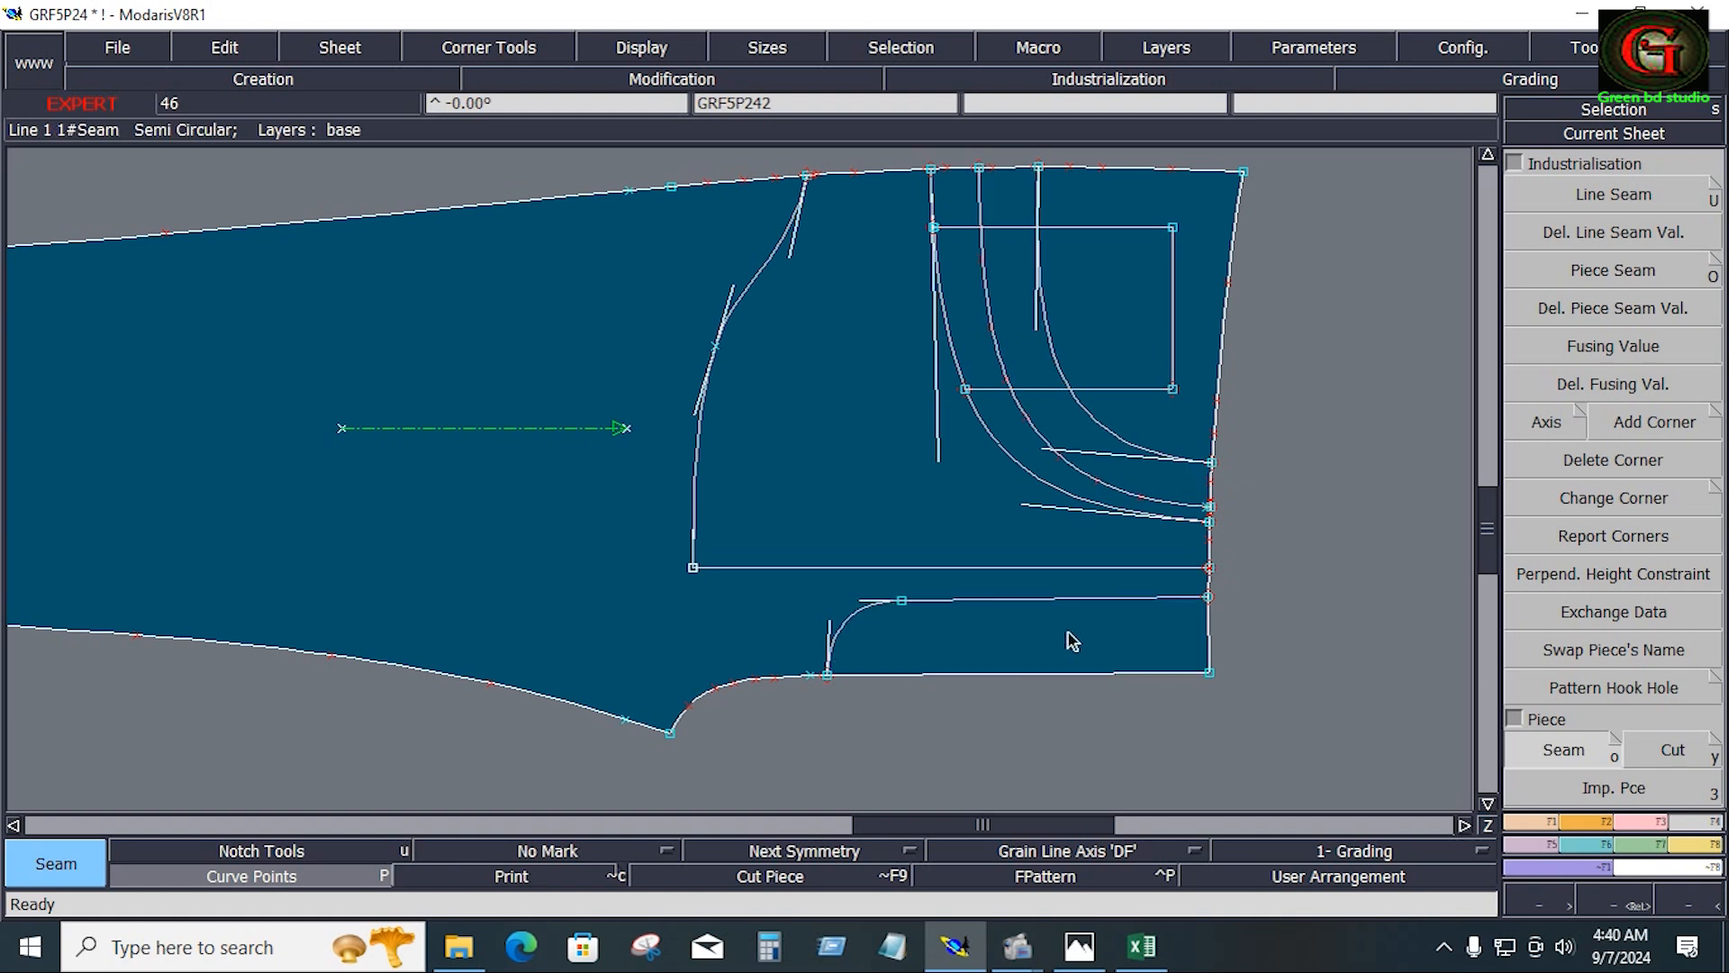
# Add the zipper fly lines as internal lines to the front being cut at the pocket mouth and finish extracting it
pyautogui.moveTo(790, 581); pyautogui.dragTo(1226, 710)
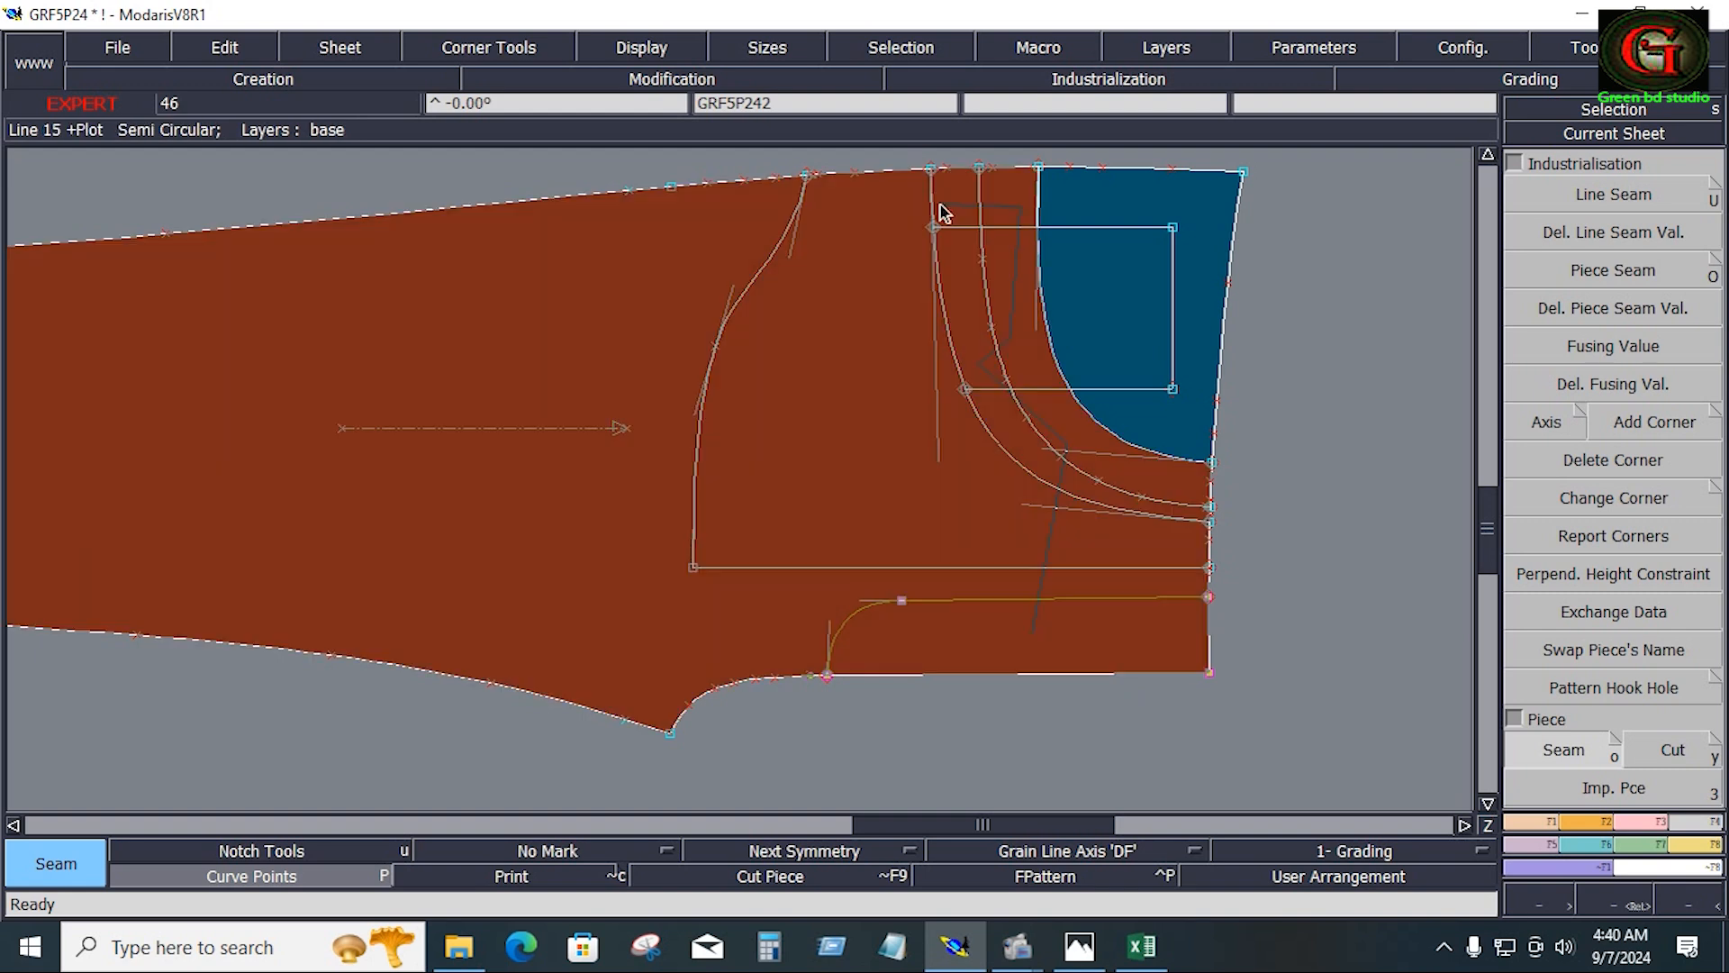
pyautogui.rightClick(845, 203)
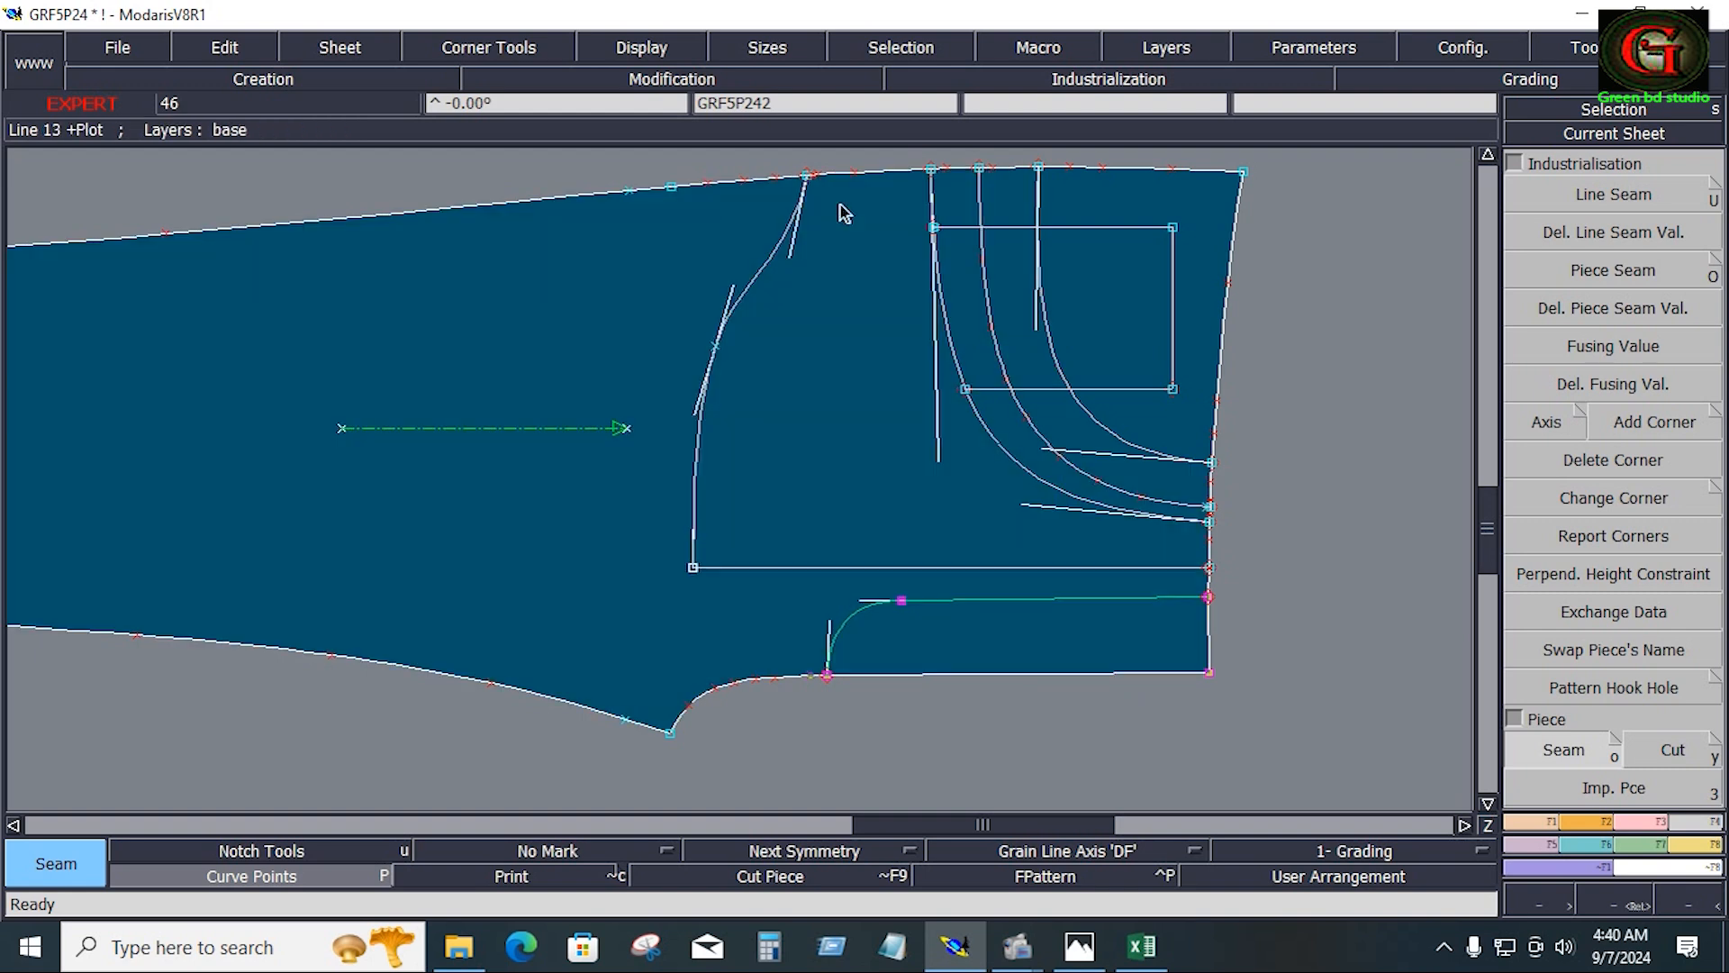
pyautogui.click(1228, 726)
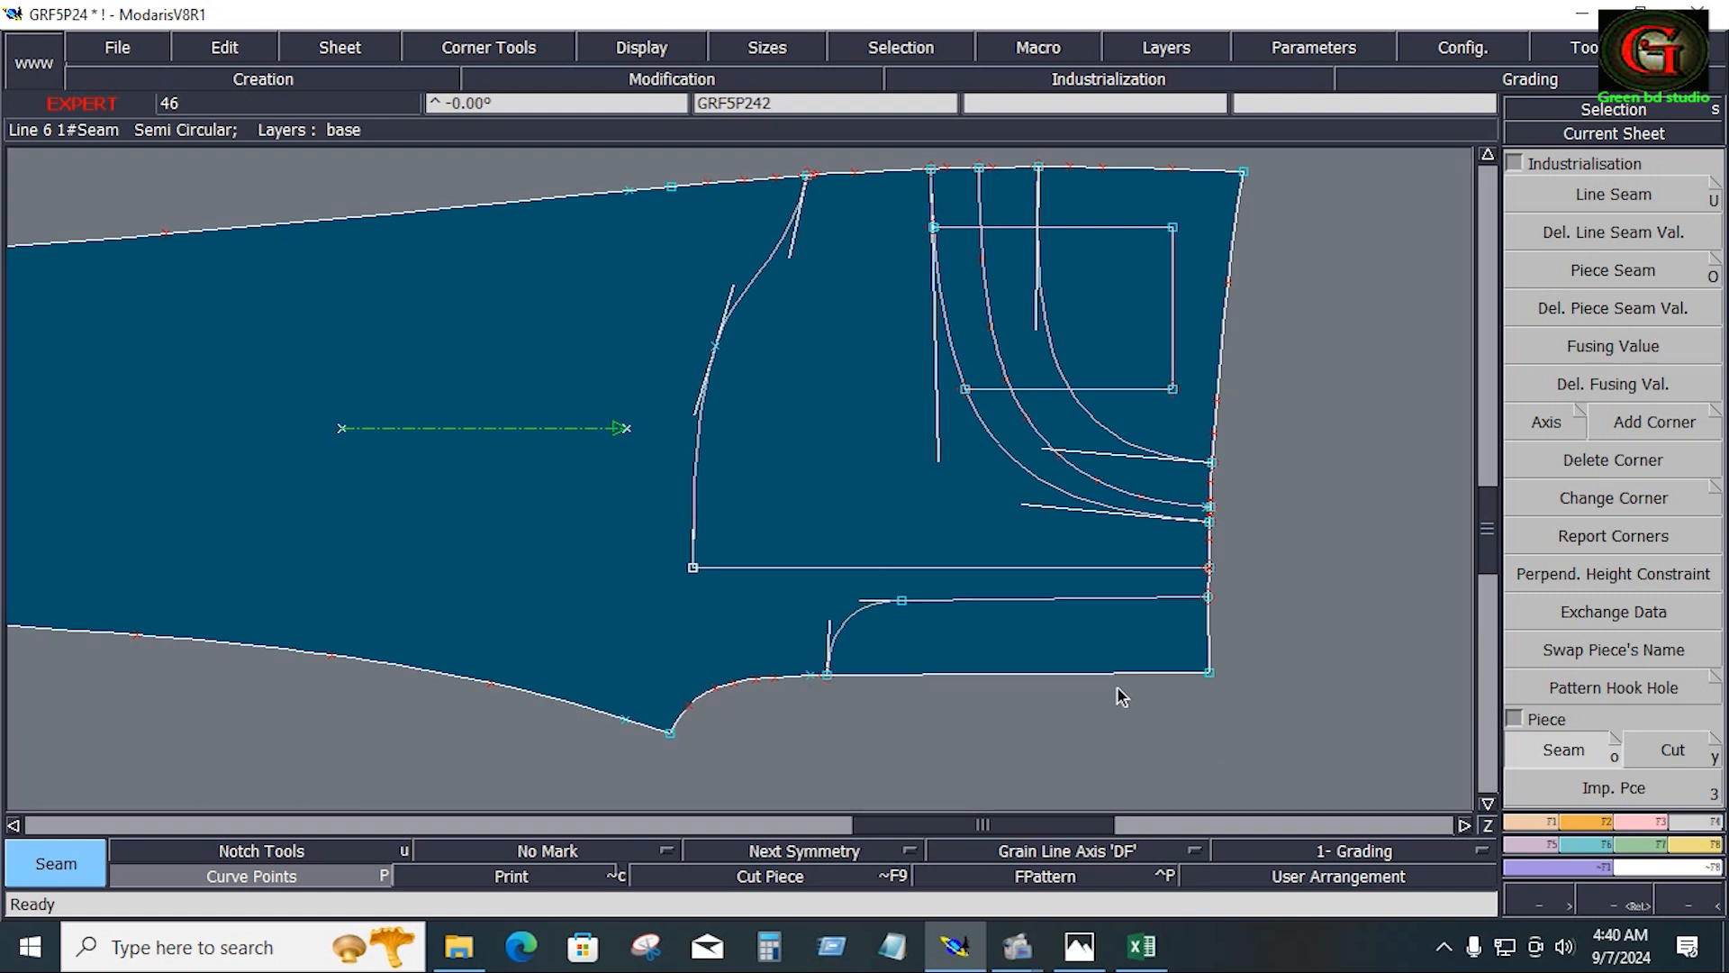
# Extract the whole front up to the pocket mouth curve as a new piece with the Seam tool, without any internal lines
pyautogui.click(1081, 628)
pyautogui.click(711, 640)
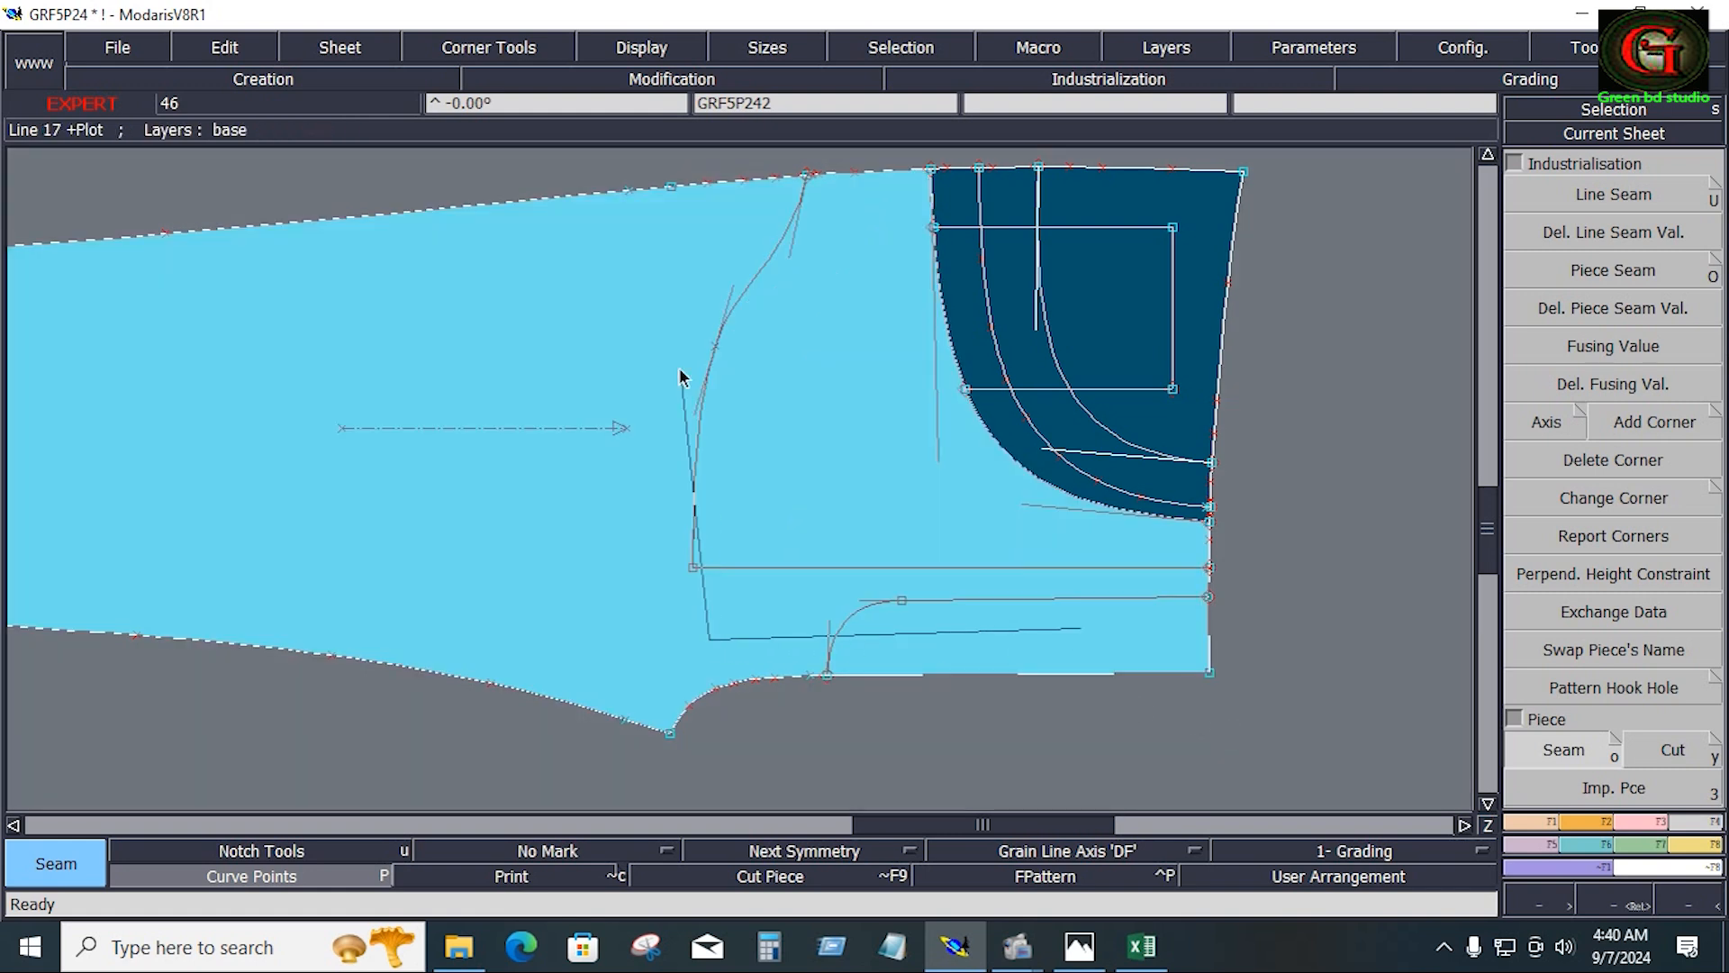
pyautogui.click(667, 315)
pyautogui.click(935, 227)
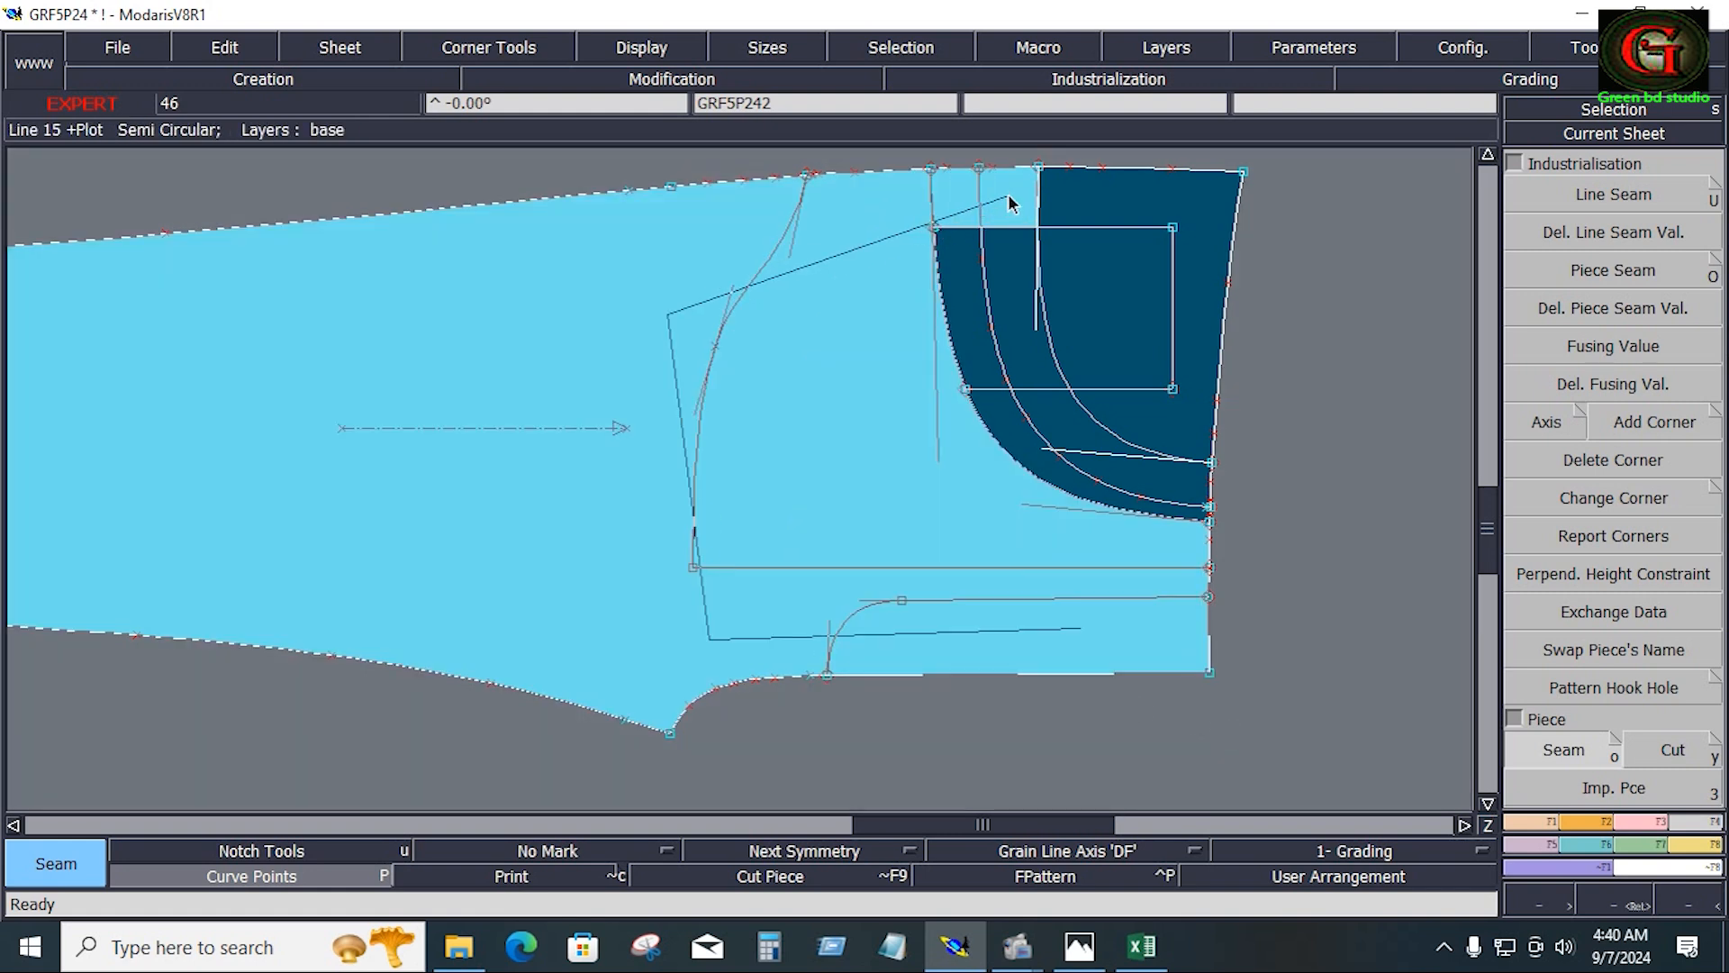
pyautogui.click(1010, 197)
pyautogui.click(1019, 290)
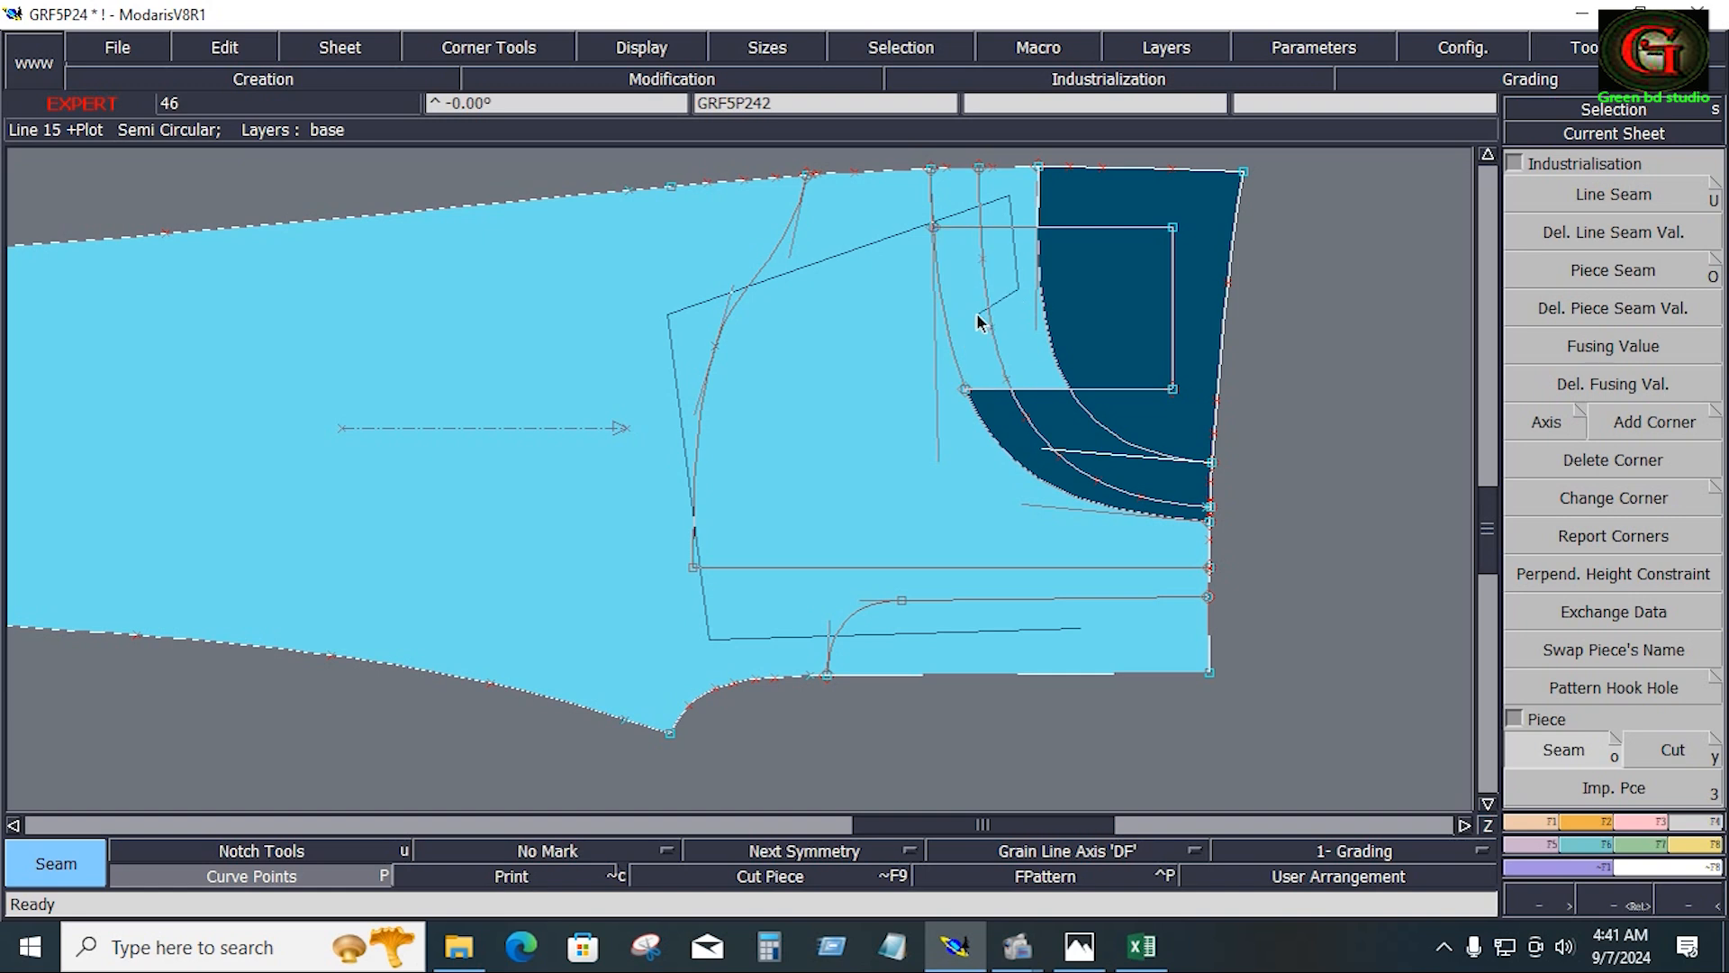
pyautogui.click(977, 313)
pyautogui.click(990, 432)
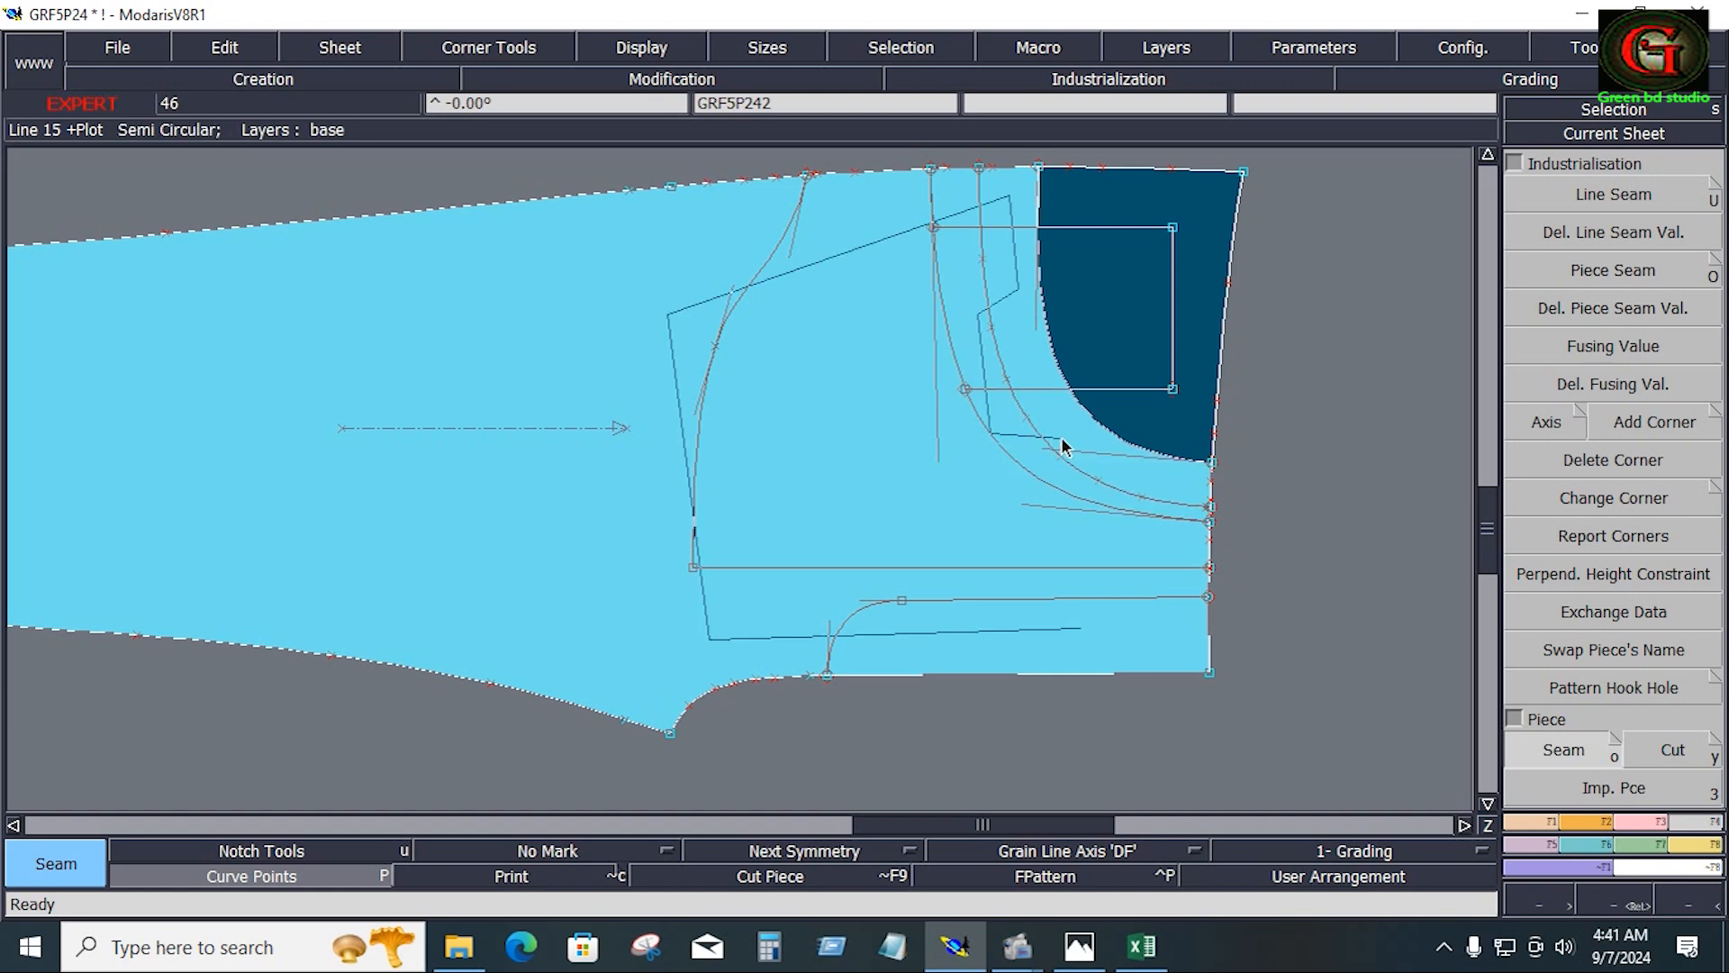
pyautogui.rightClick(1062, 440)
# Examine the two extracted fronts, compare them with the fly in the trouser sketch and return to Modaris
pyautogui.moveTo(493, 423); pyautogui.dragTo(1179, 552)
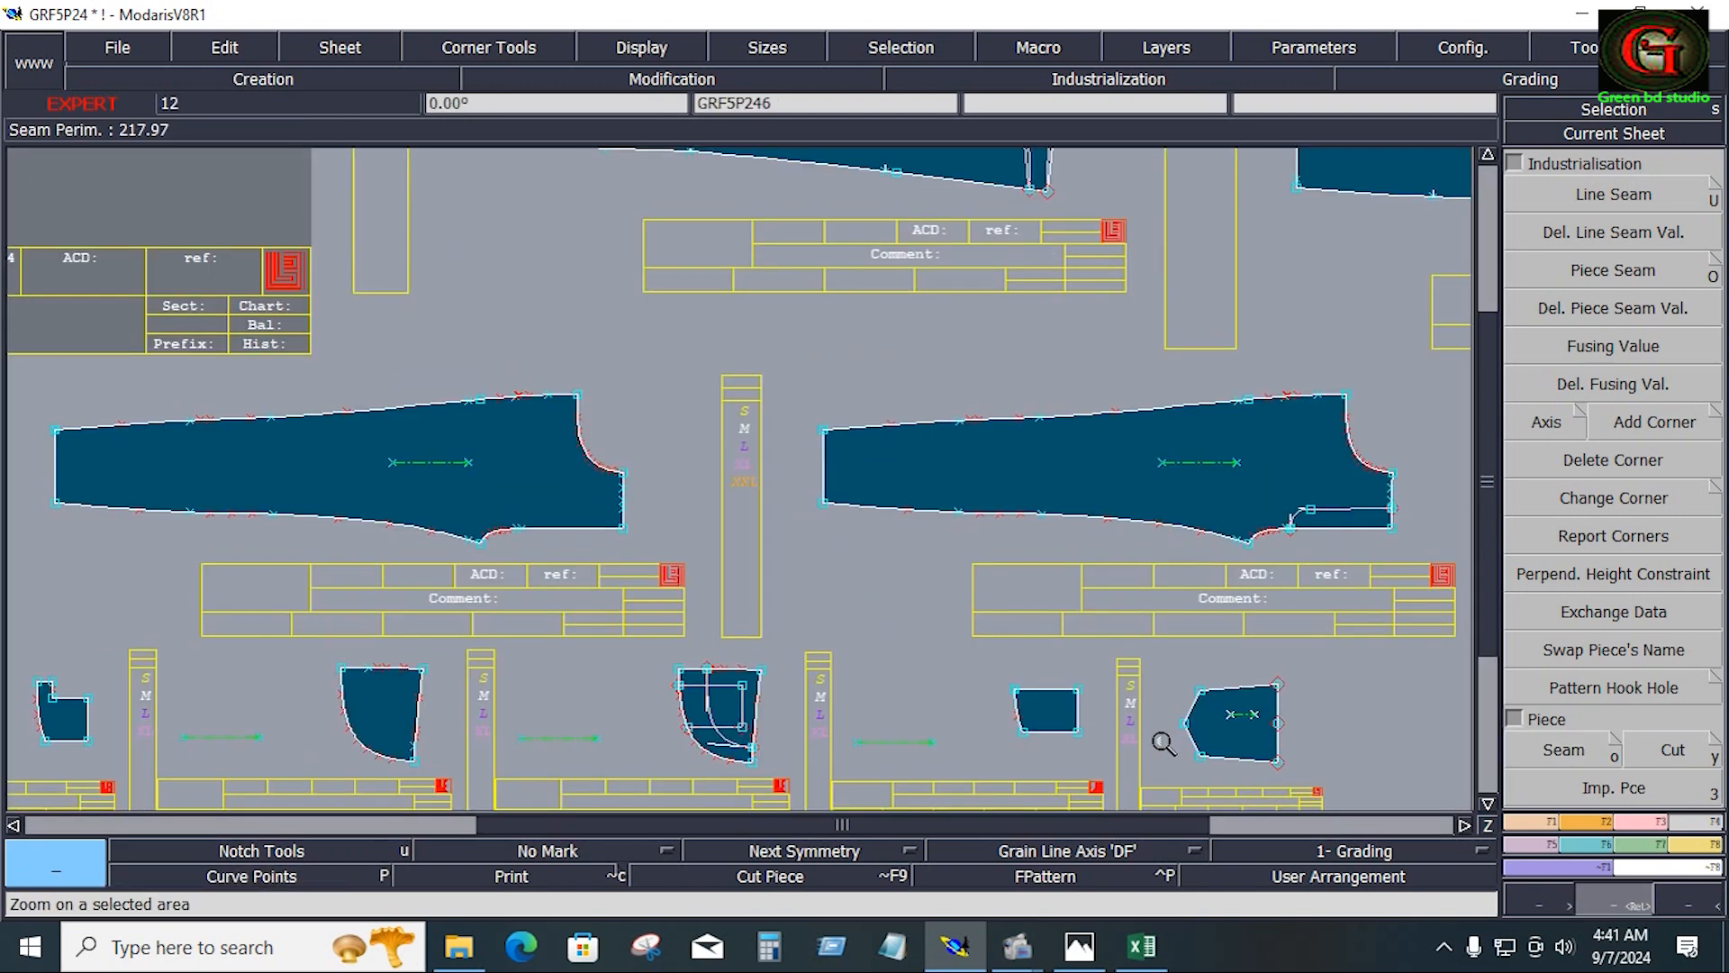
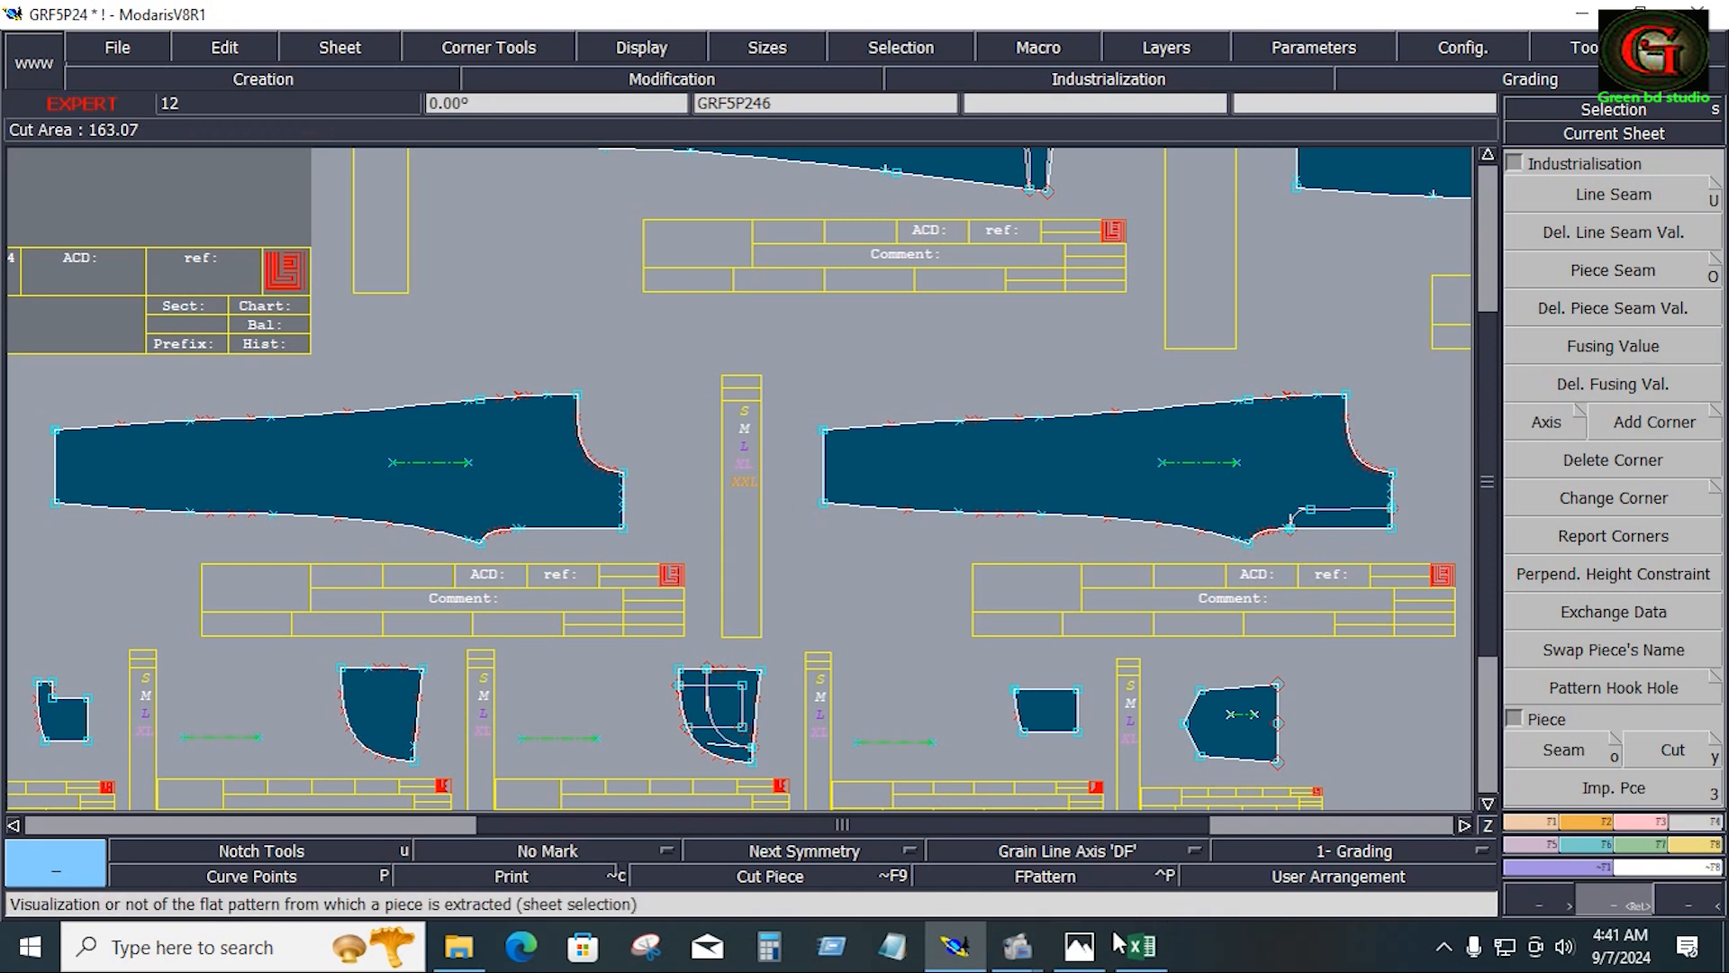
pyautogui.click(1079, 946)
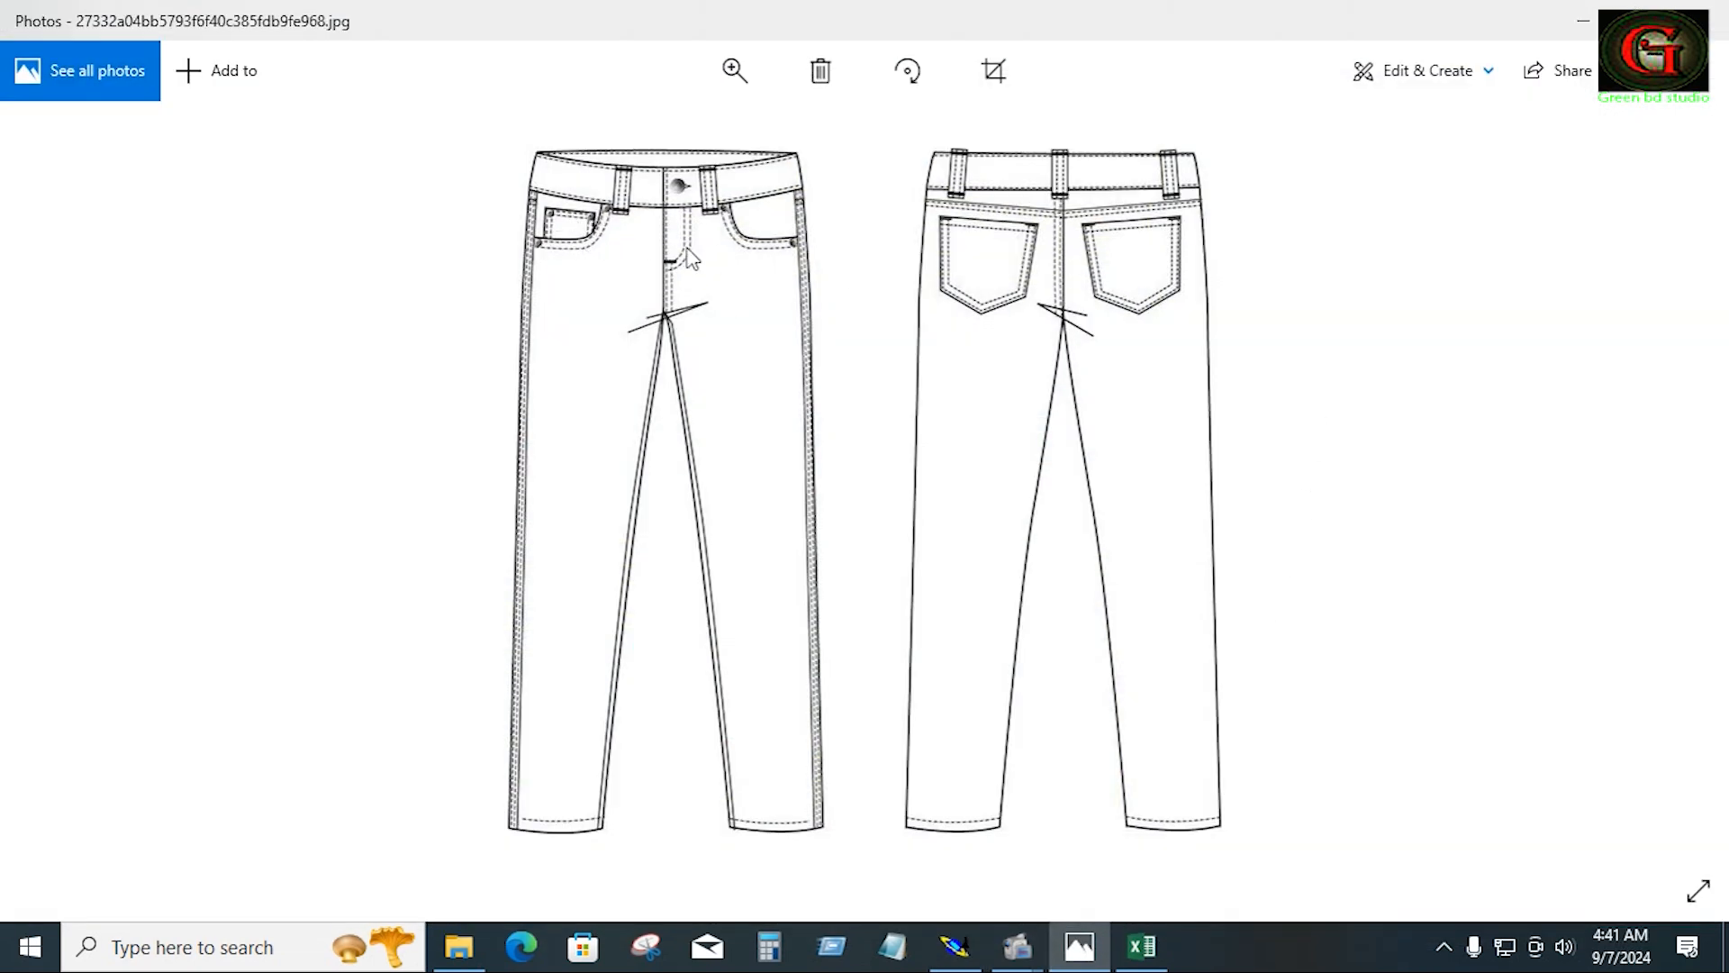
pyautogui.hotkey('alt', 'Tab')
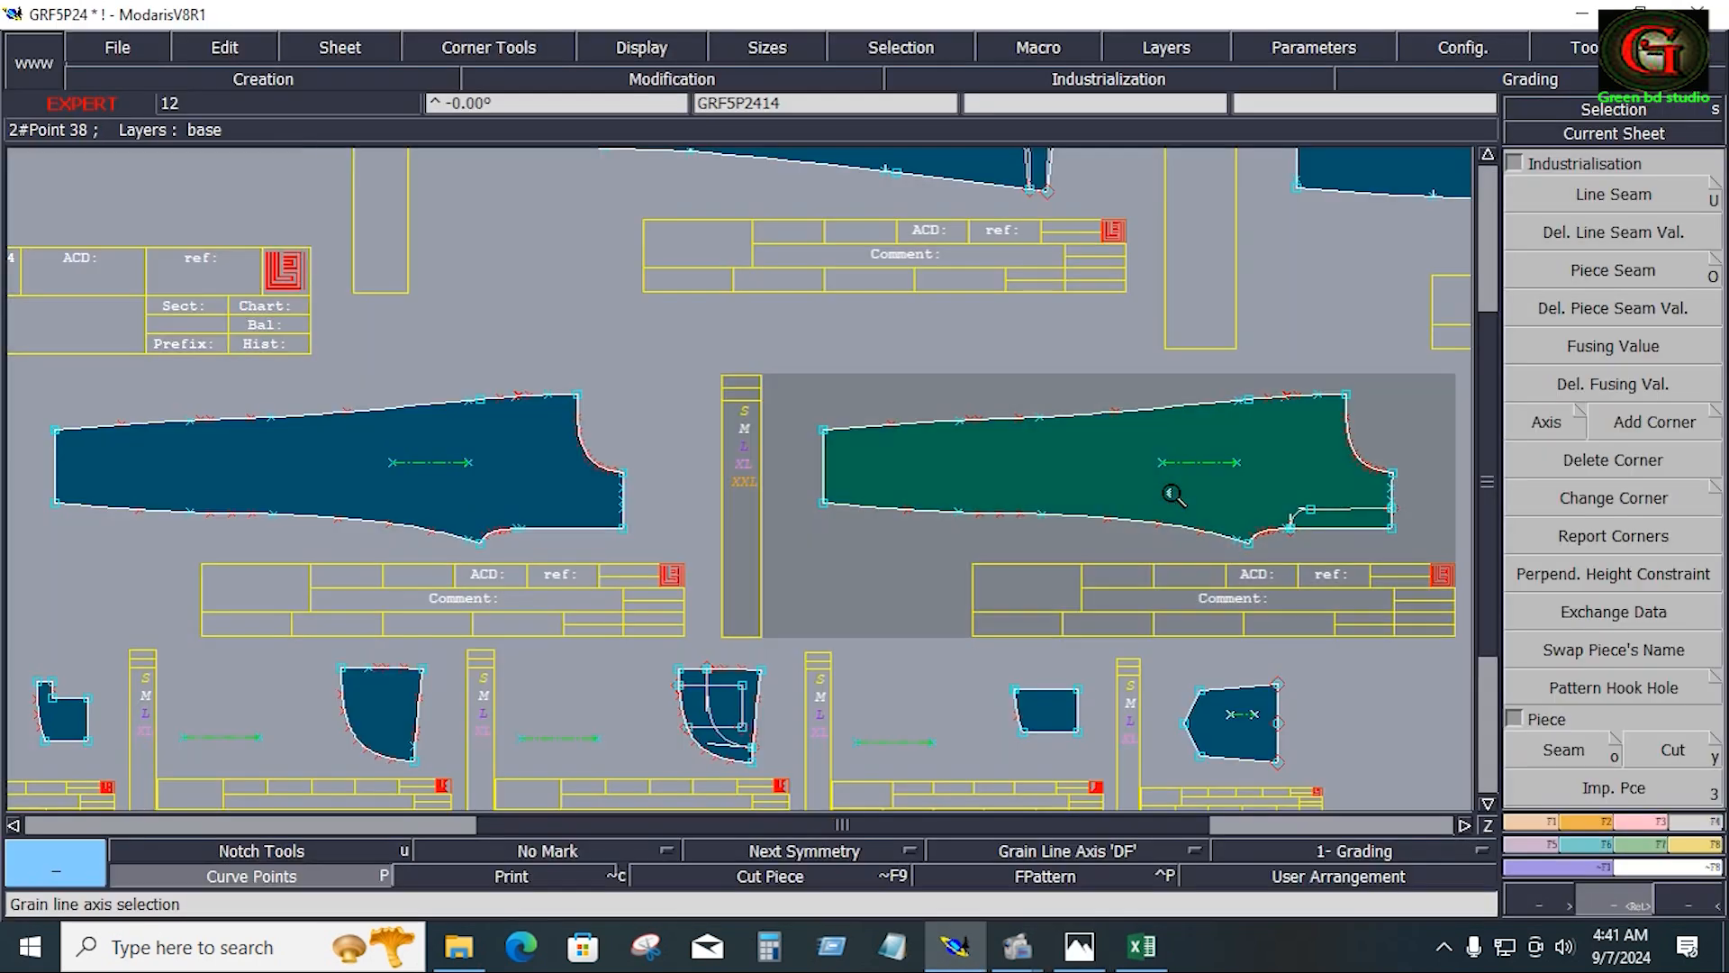
# Delete the extracted front that carries the fly lines and mirror the remaining plain front with X Sym
pyautogui.click(1173, 494)
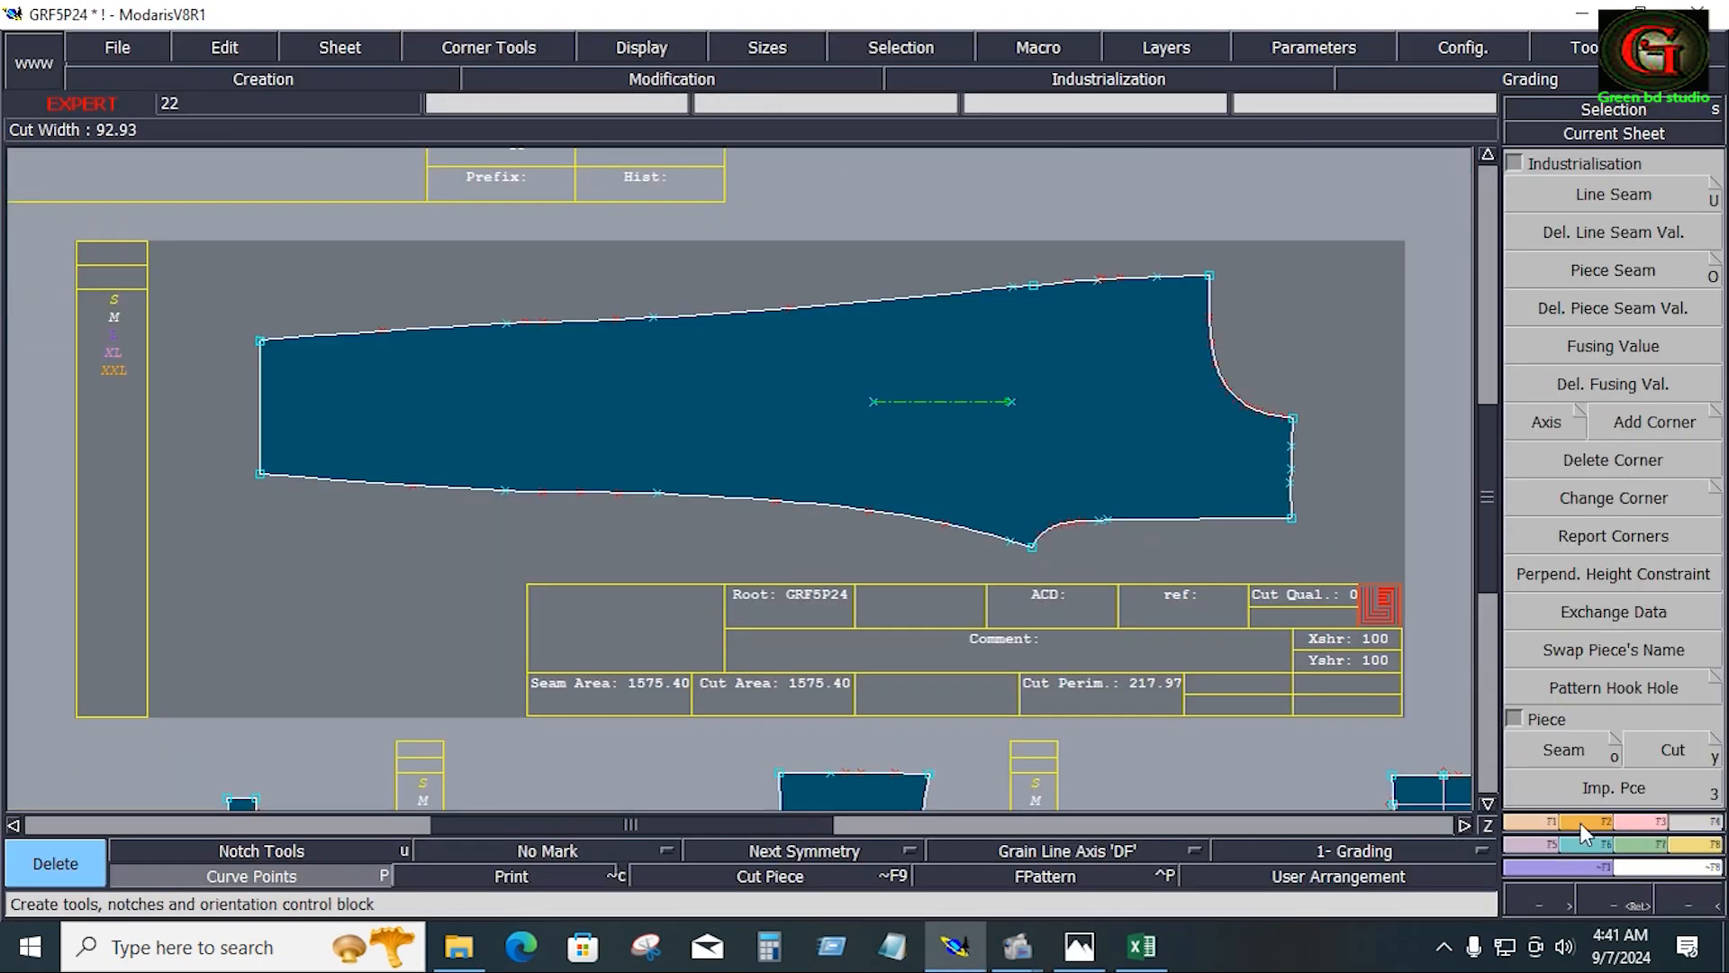
pyautogui.click(1592, 825)
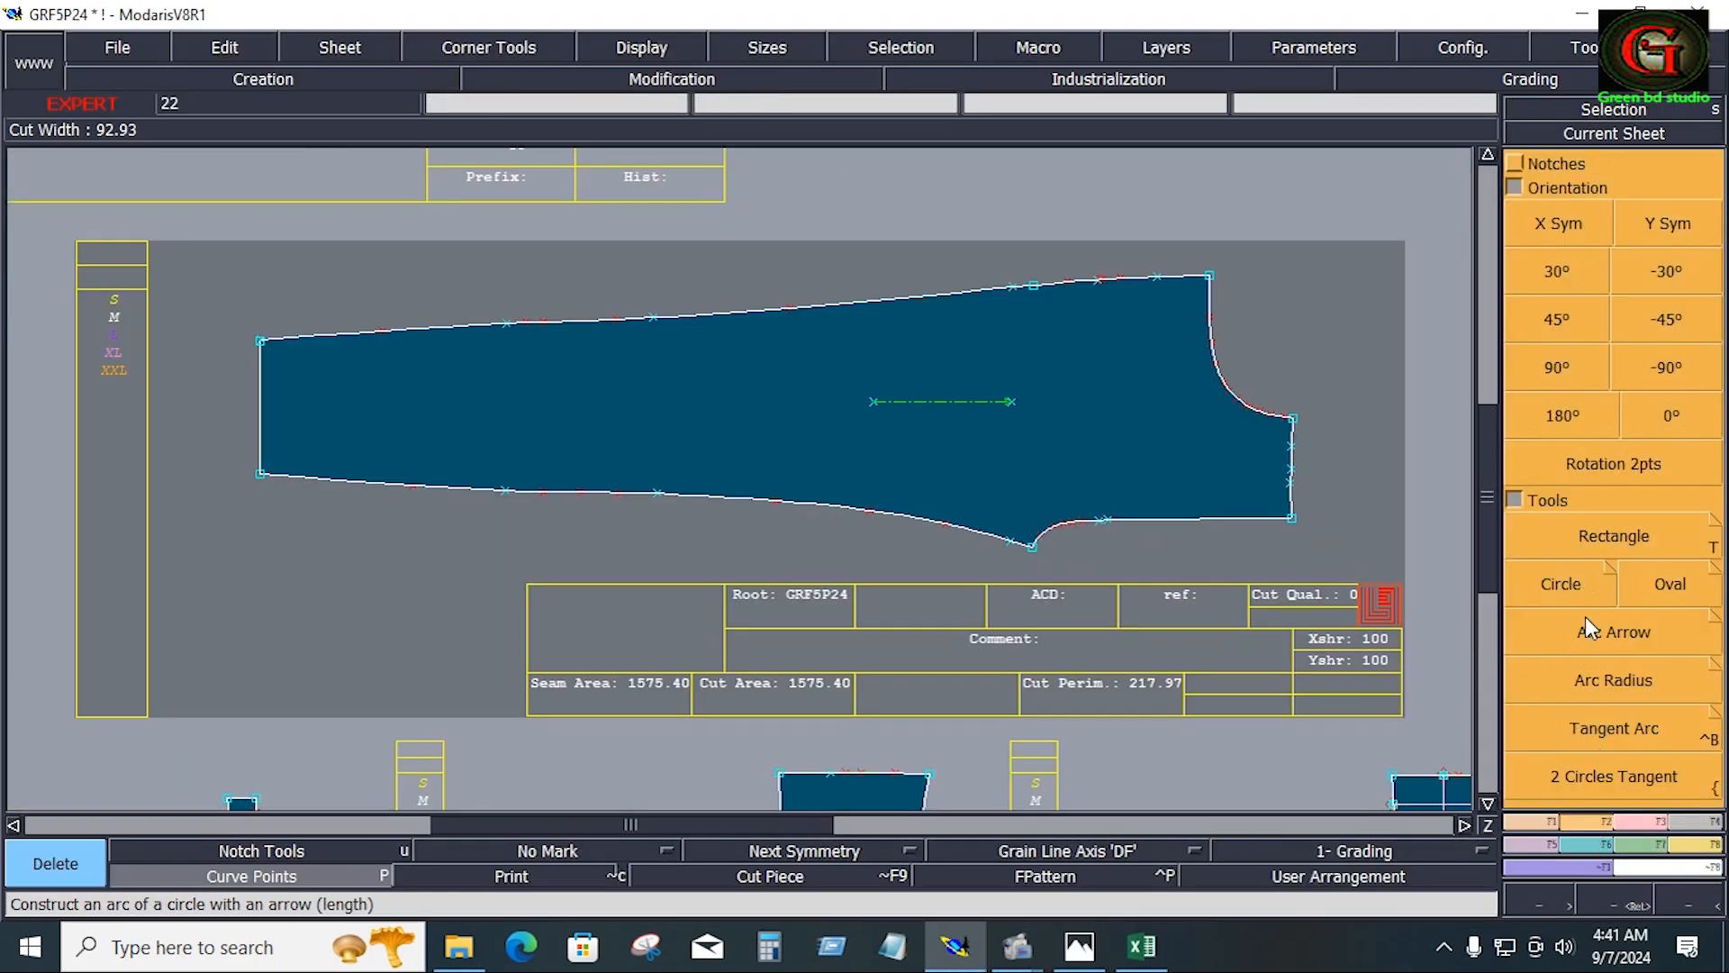
pyautogui.click(1553, 229)
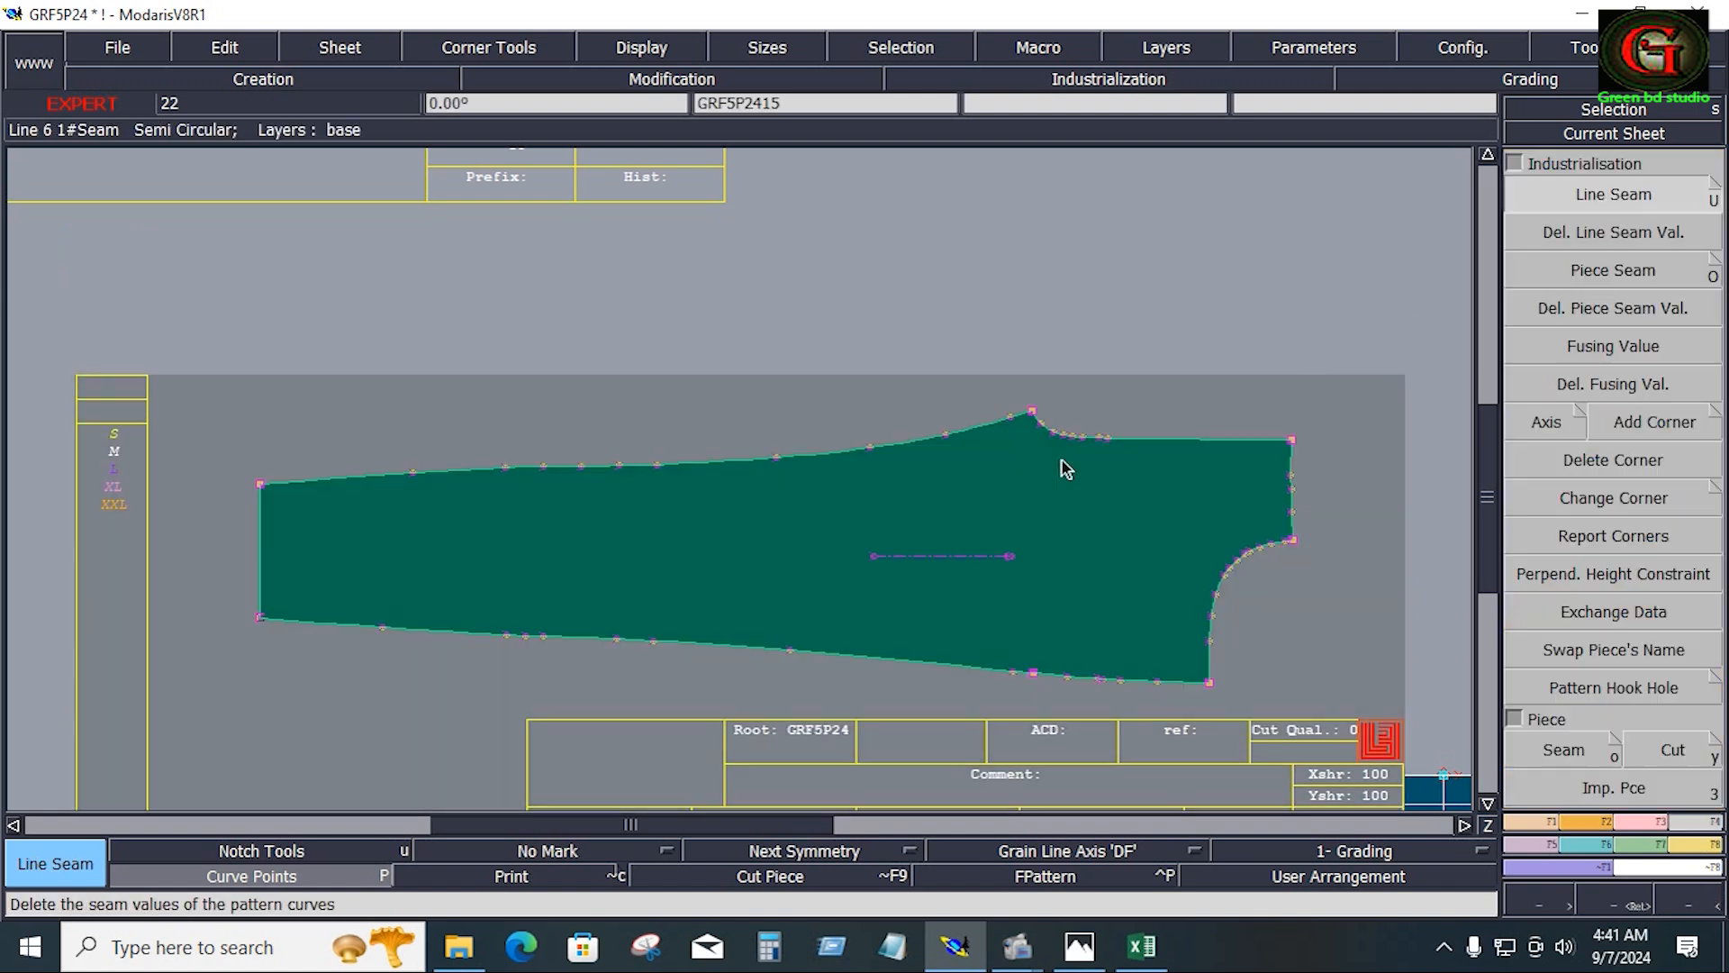
pyautogui.click(907, 436)
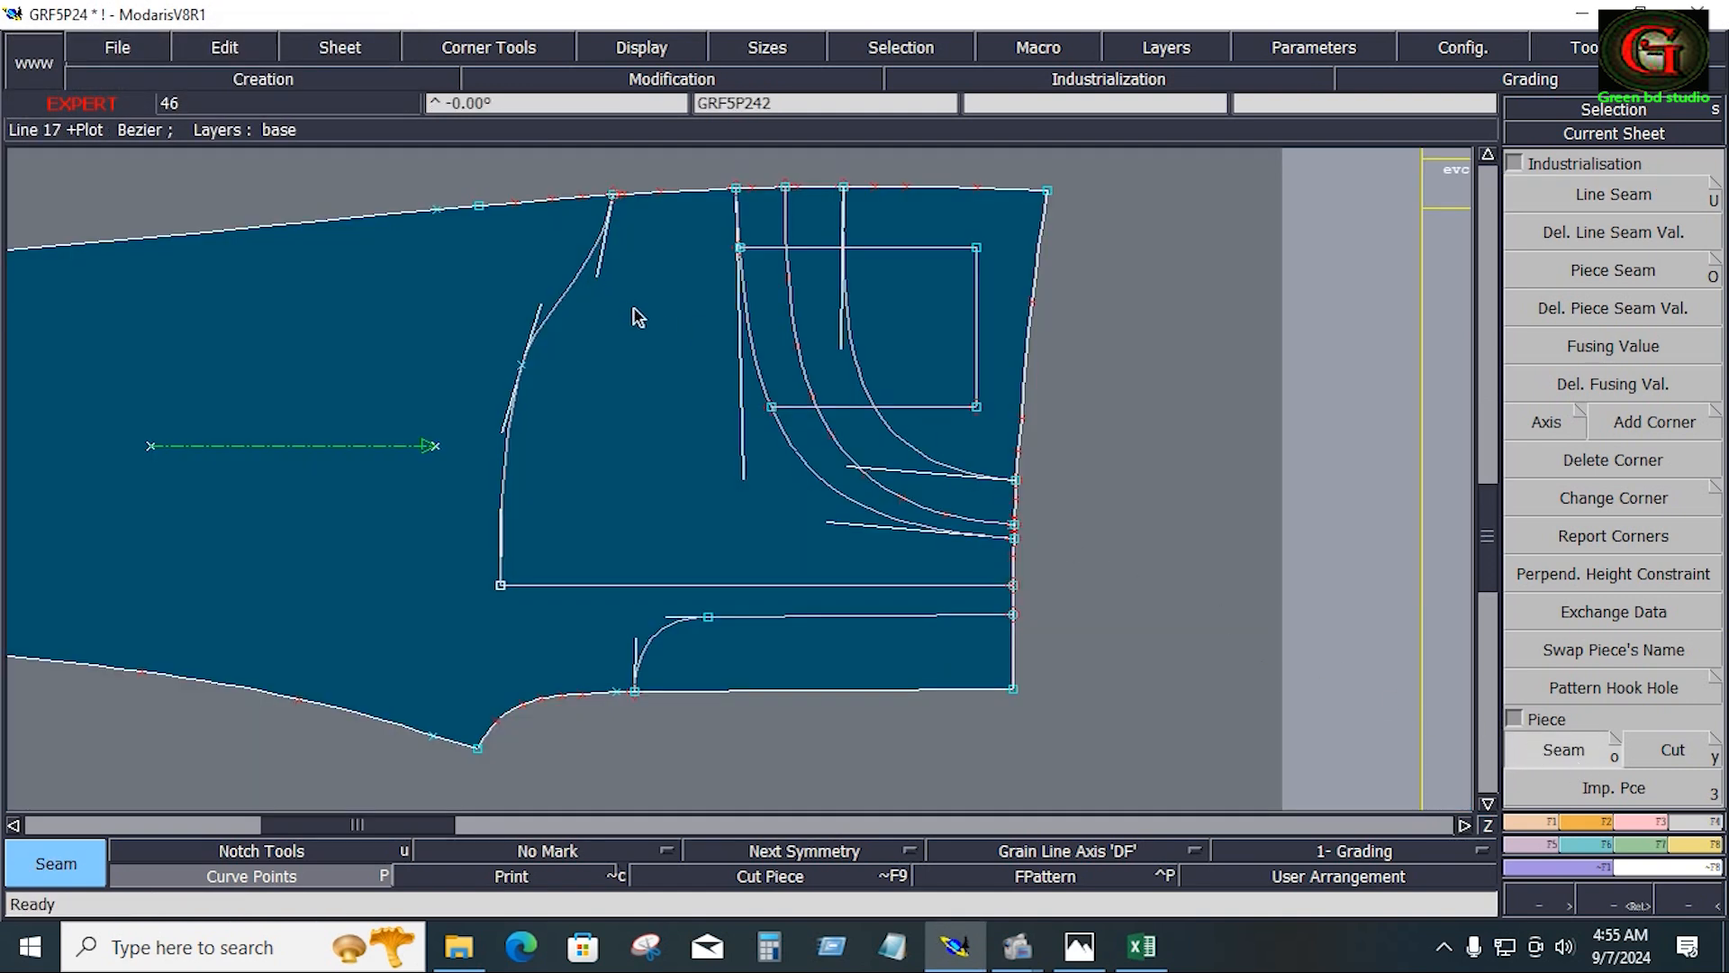
# Hide the curve handles and extract the full pocket bag, from its outer curve to the waist, with the Seam tool
pyautogui.click(639, 48)
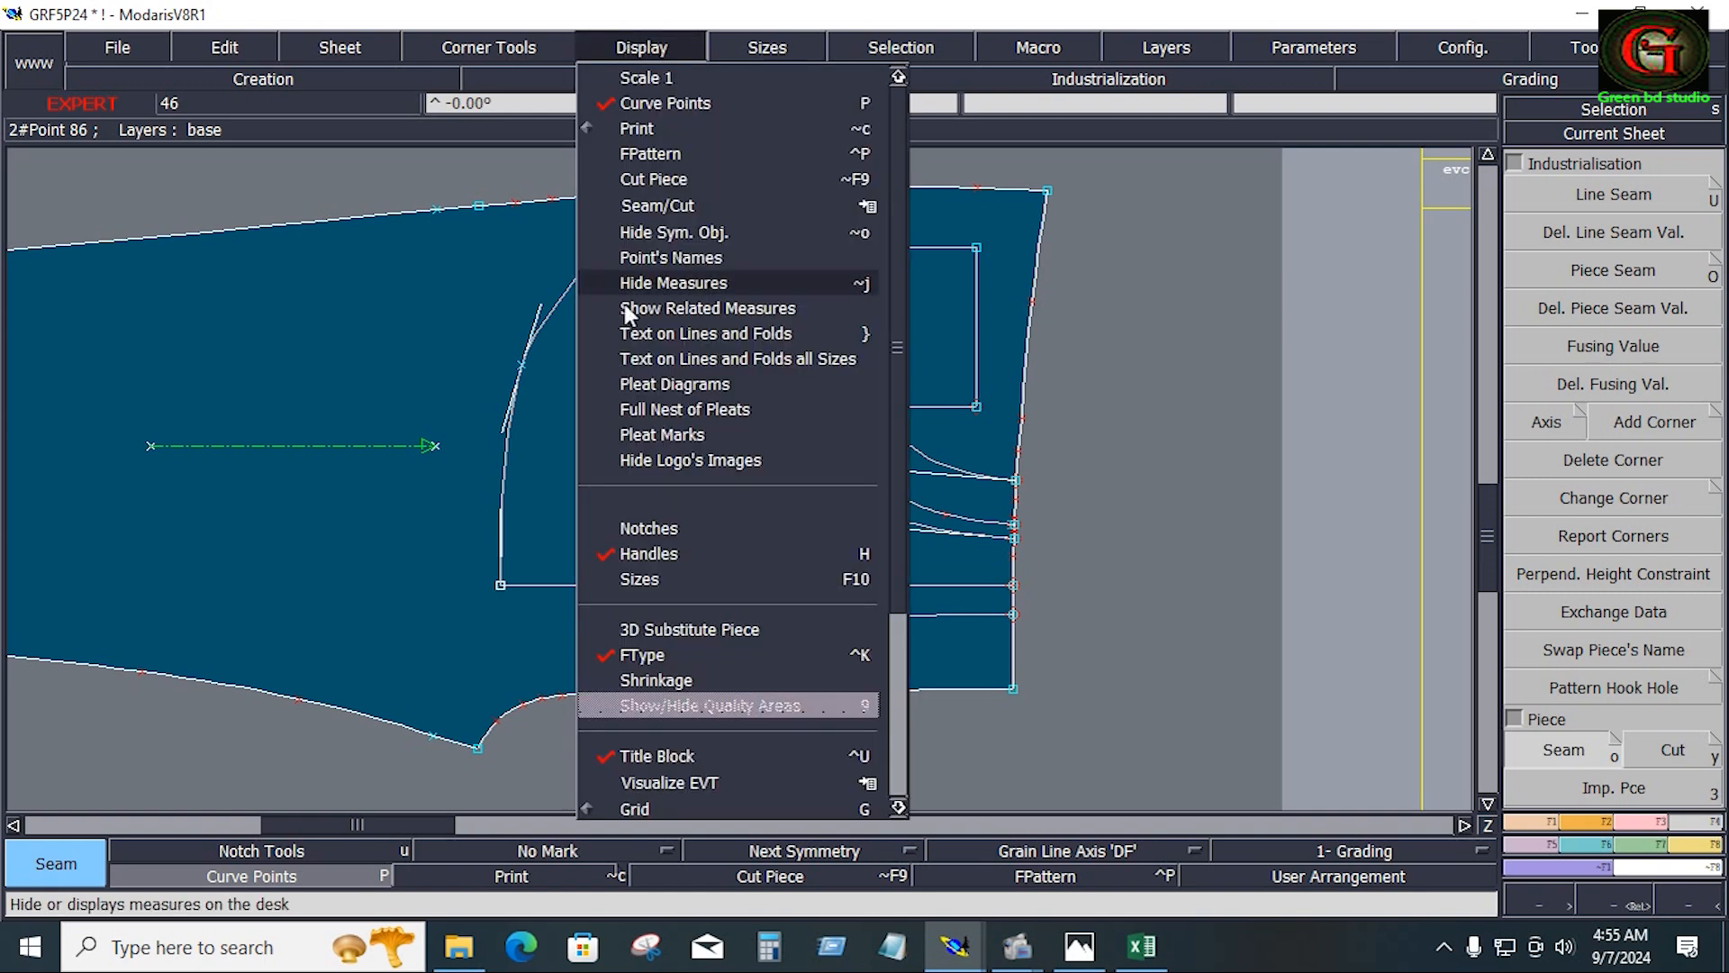
pyautogui.click(656, 553)
pyautogui.click(656, 370)
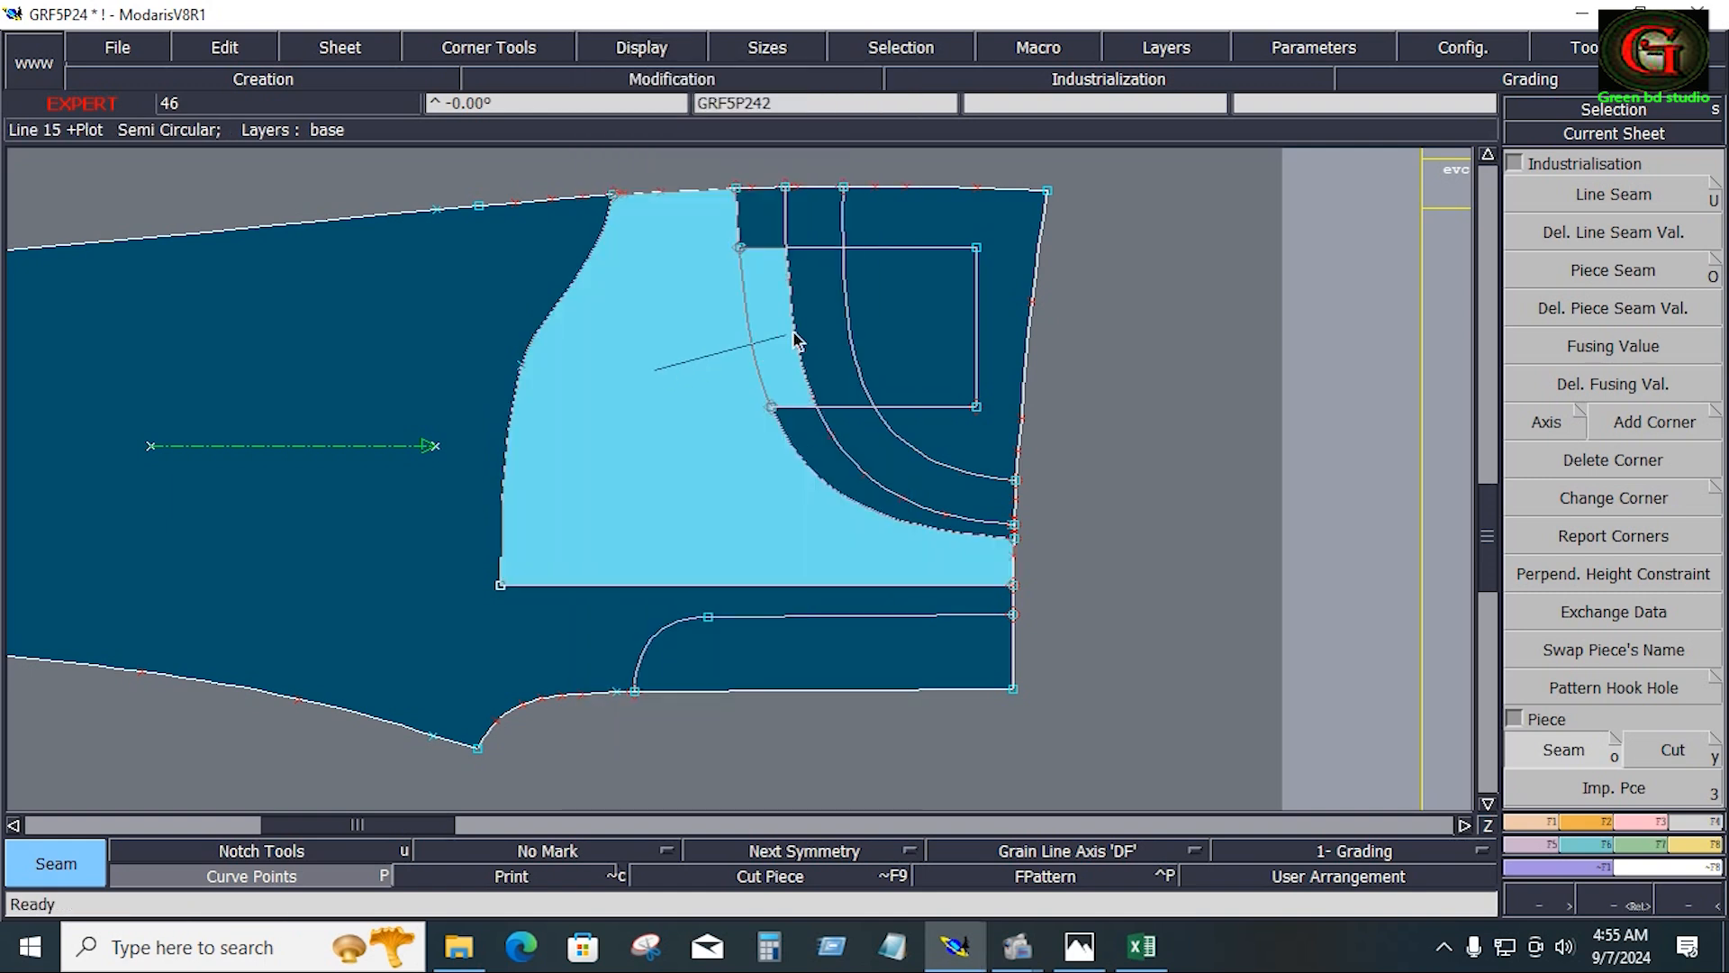
pyautogui.click(952, 233)
pyautogui.click(771, 226)
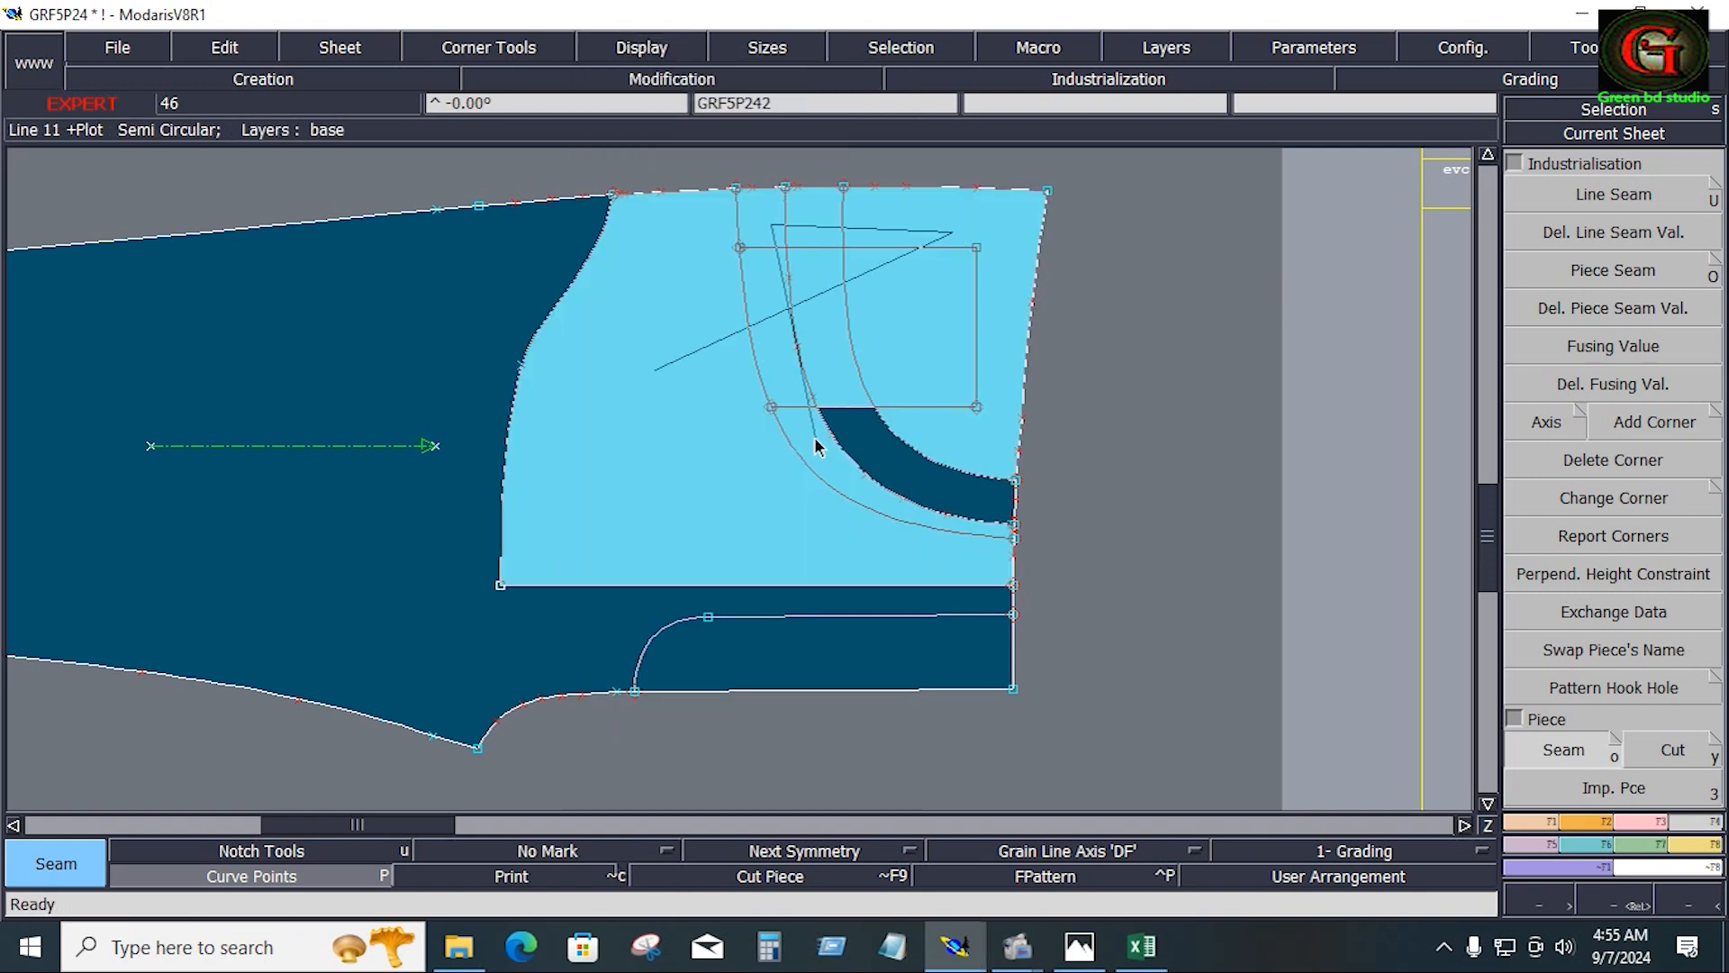
pyautogui.click(815, 441)
pyautogui.rightClick(910, 454)
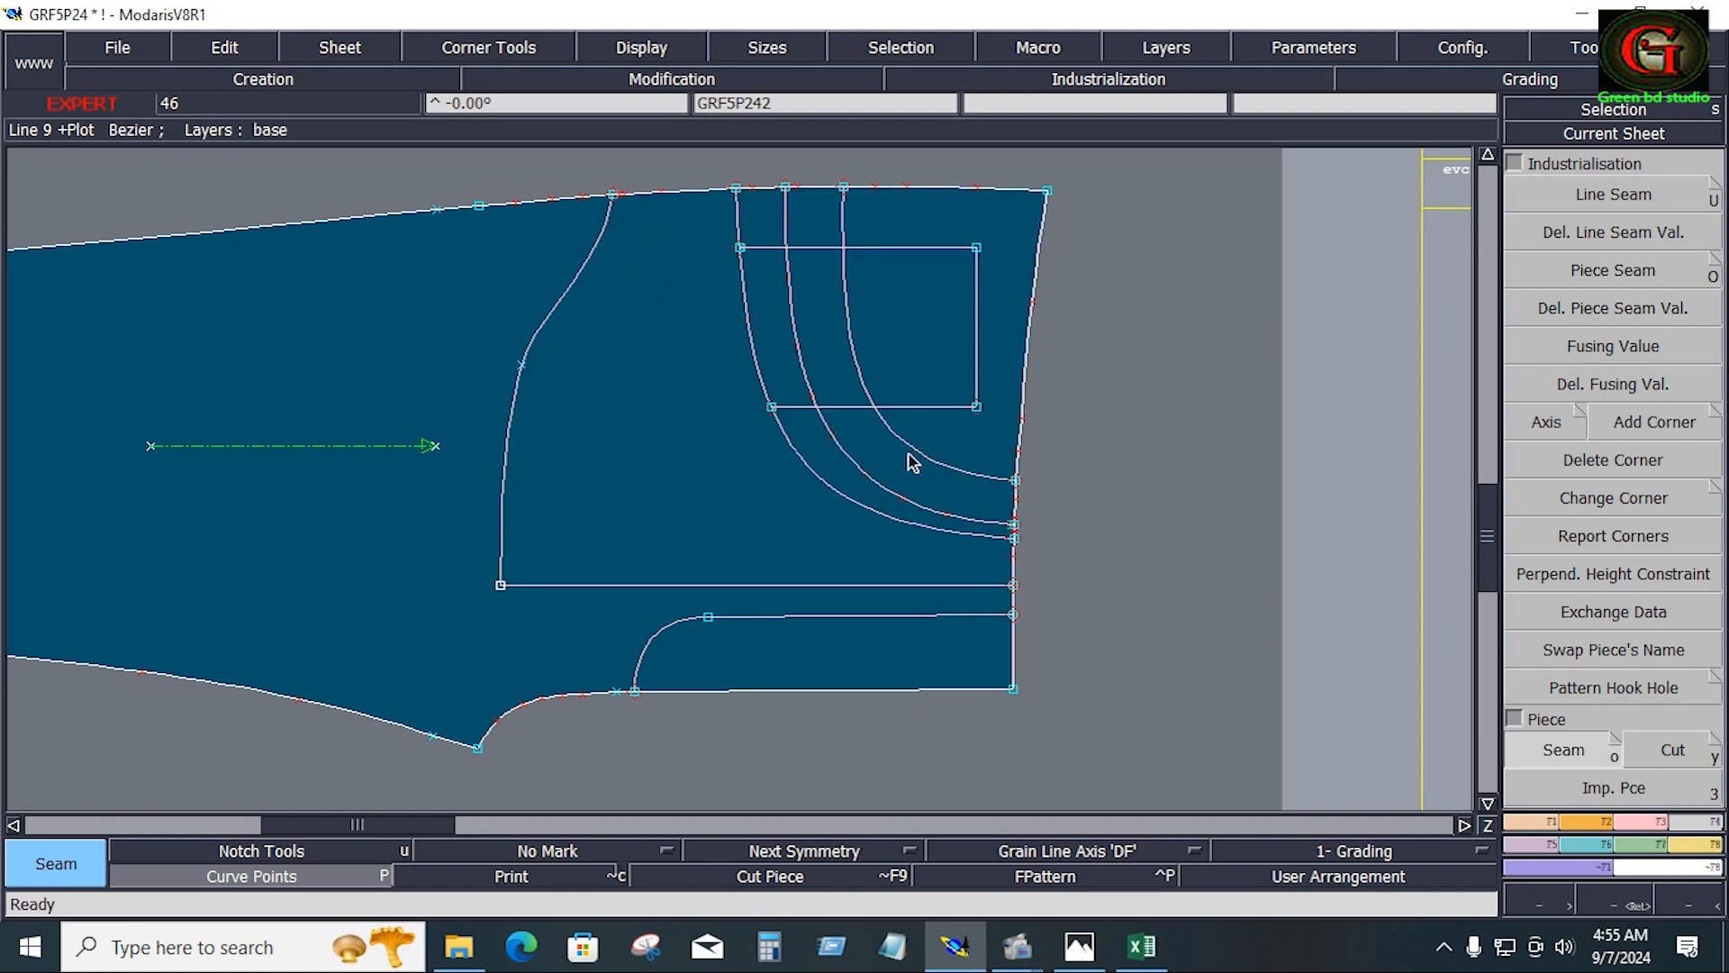
# Extract a second pocket bag ending at the pocket mouth curve with the Seam tool, and arrange all sheets on the desk
pyautogui.click(793, 214)
pyautogui.click(694, 237)
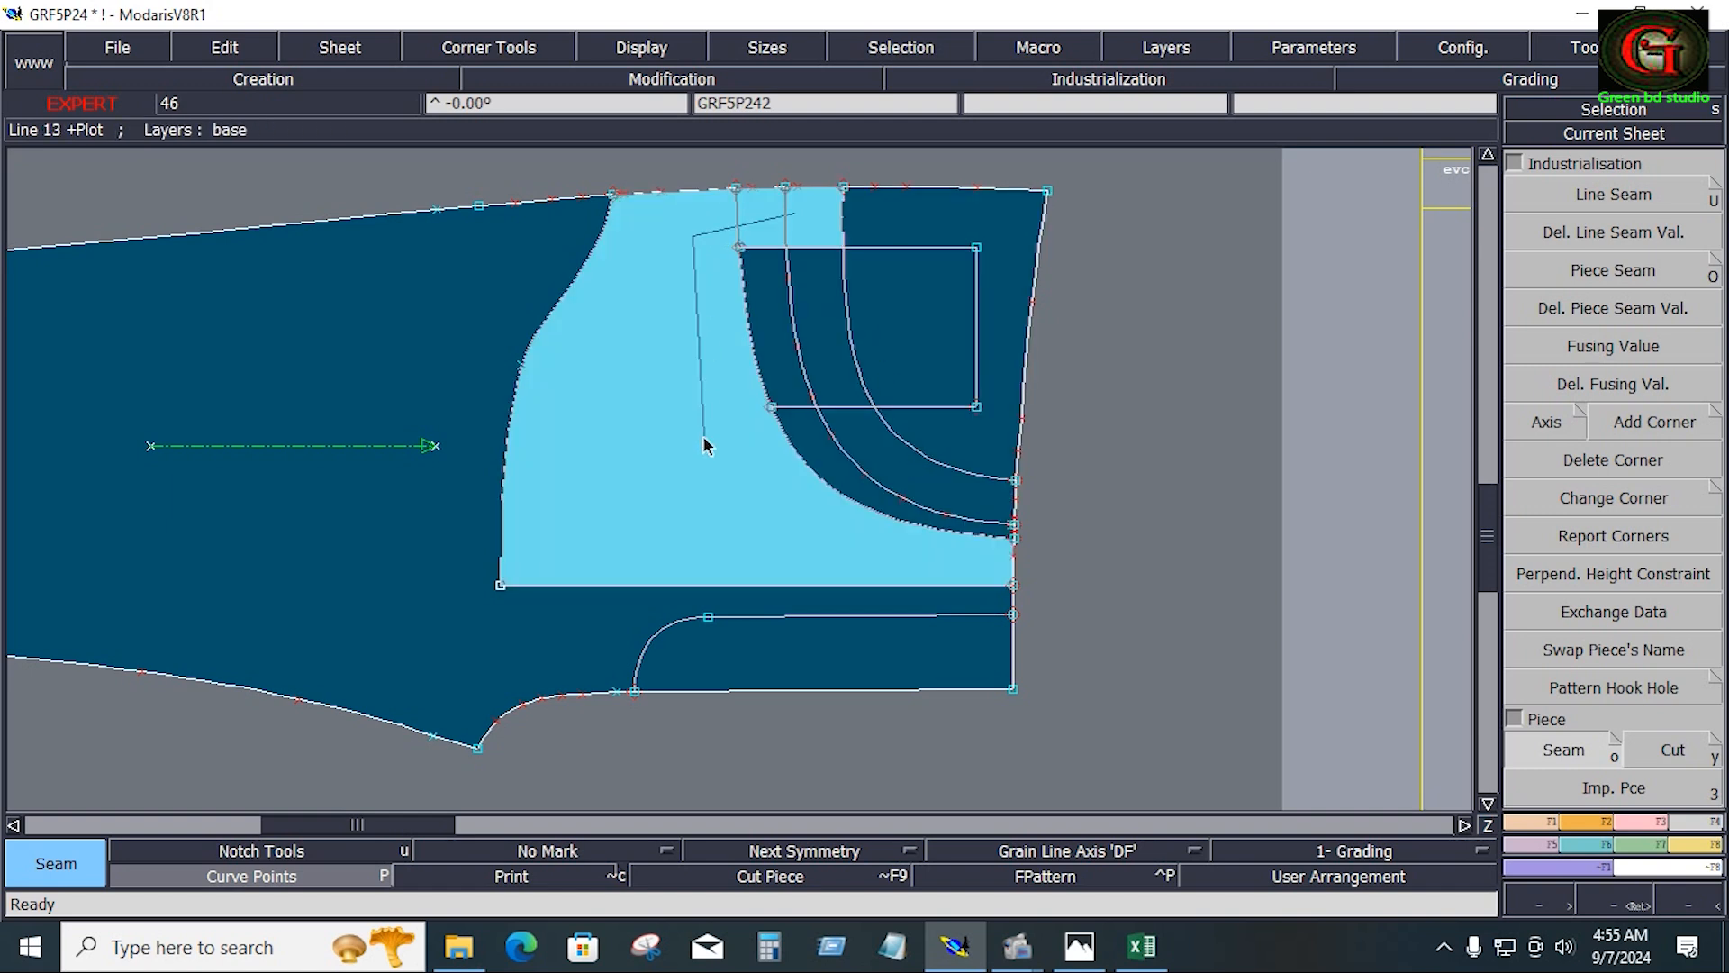
pyautogui.click(705, 436)
pyautogui.click(818, 357)
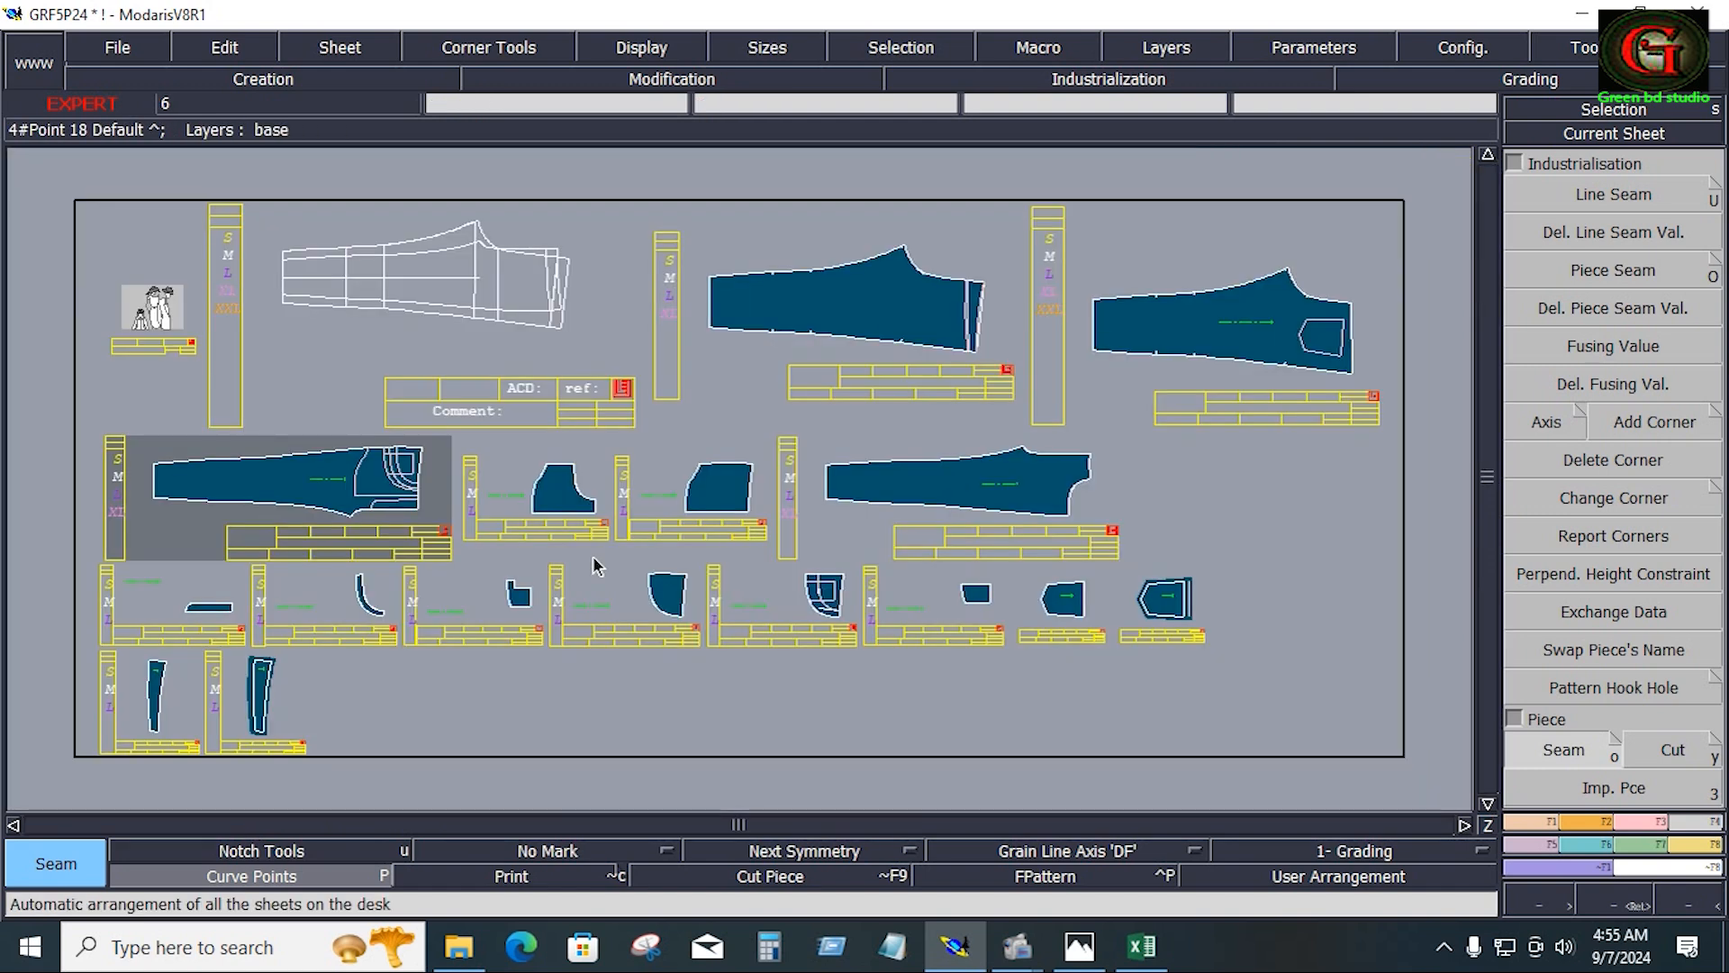
pyautogui.press('Return')
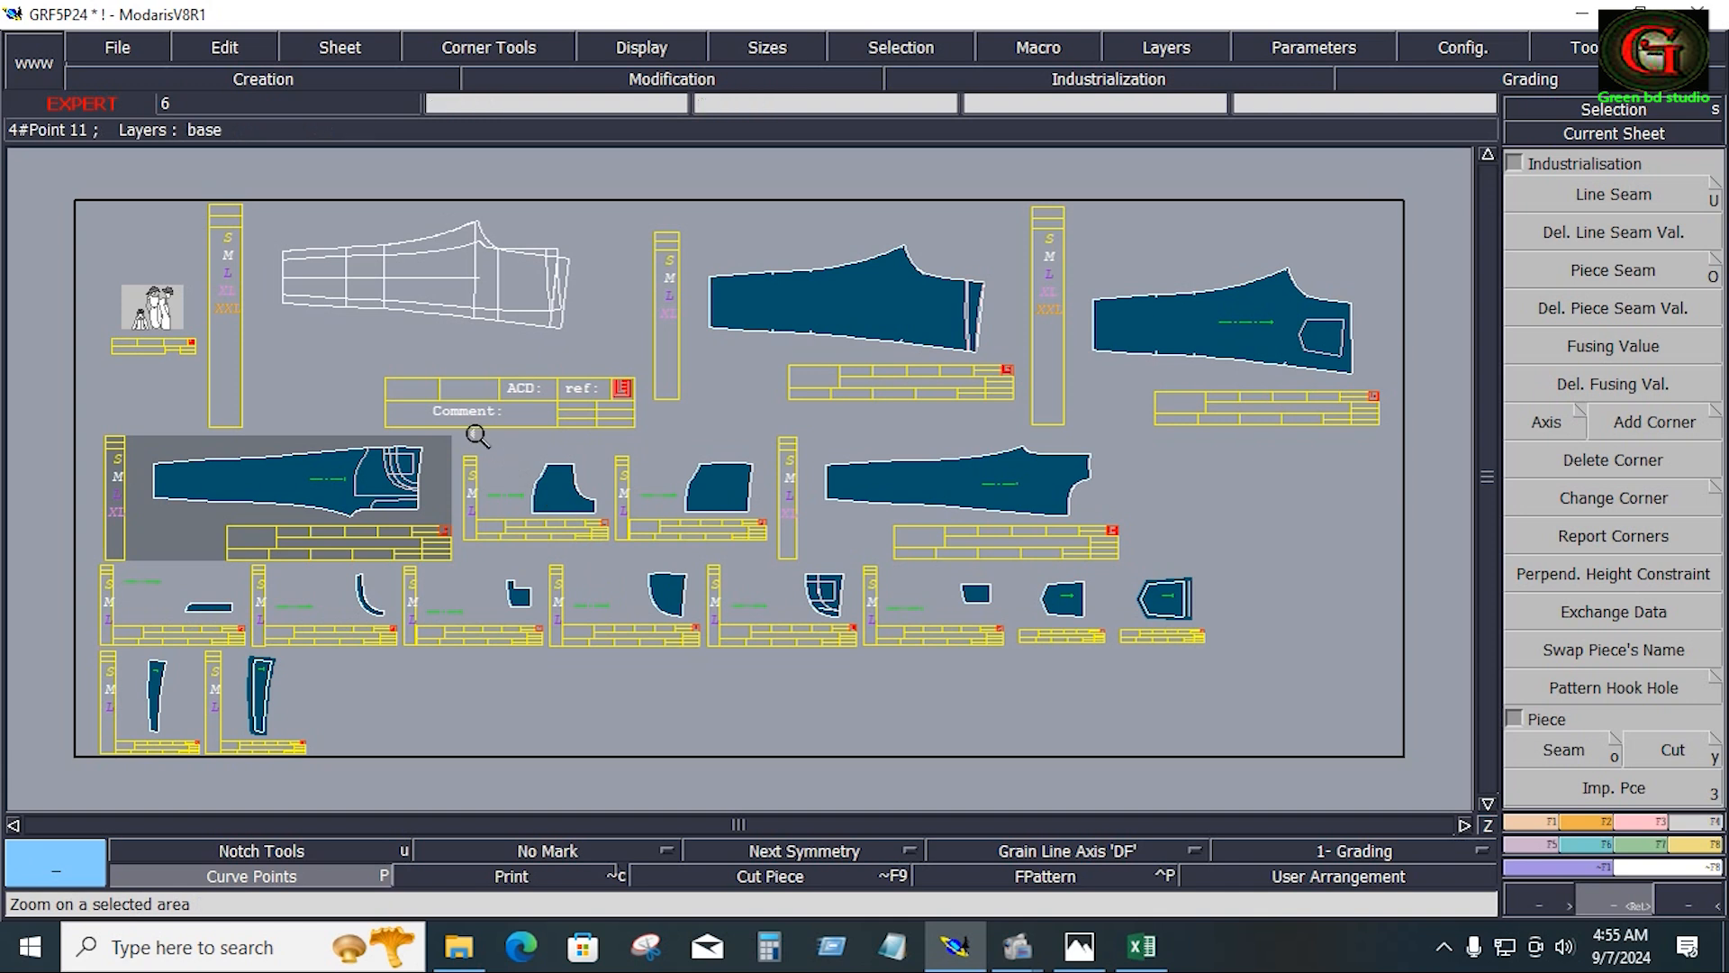
# Select the full pocket bag piece and mirror it with X Sym
pyautogui.moveTo(457, 429); pyautogui.dragTo(770, 571)
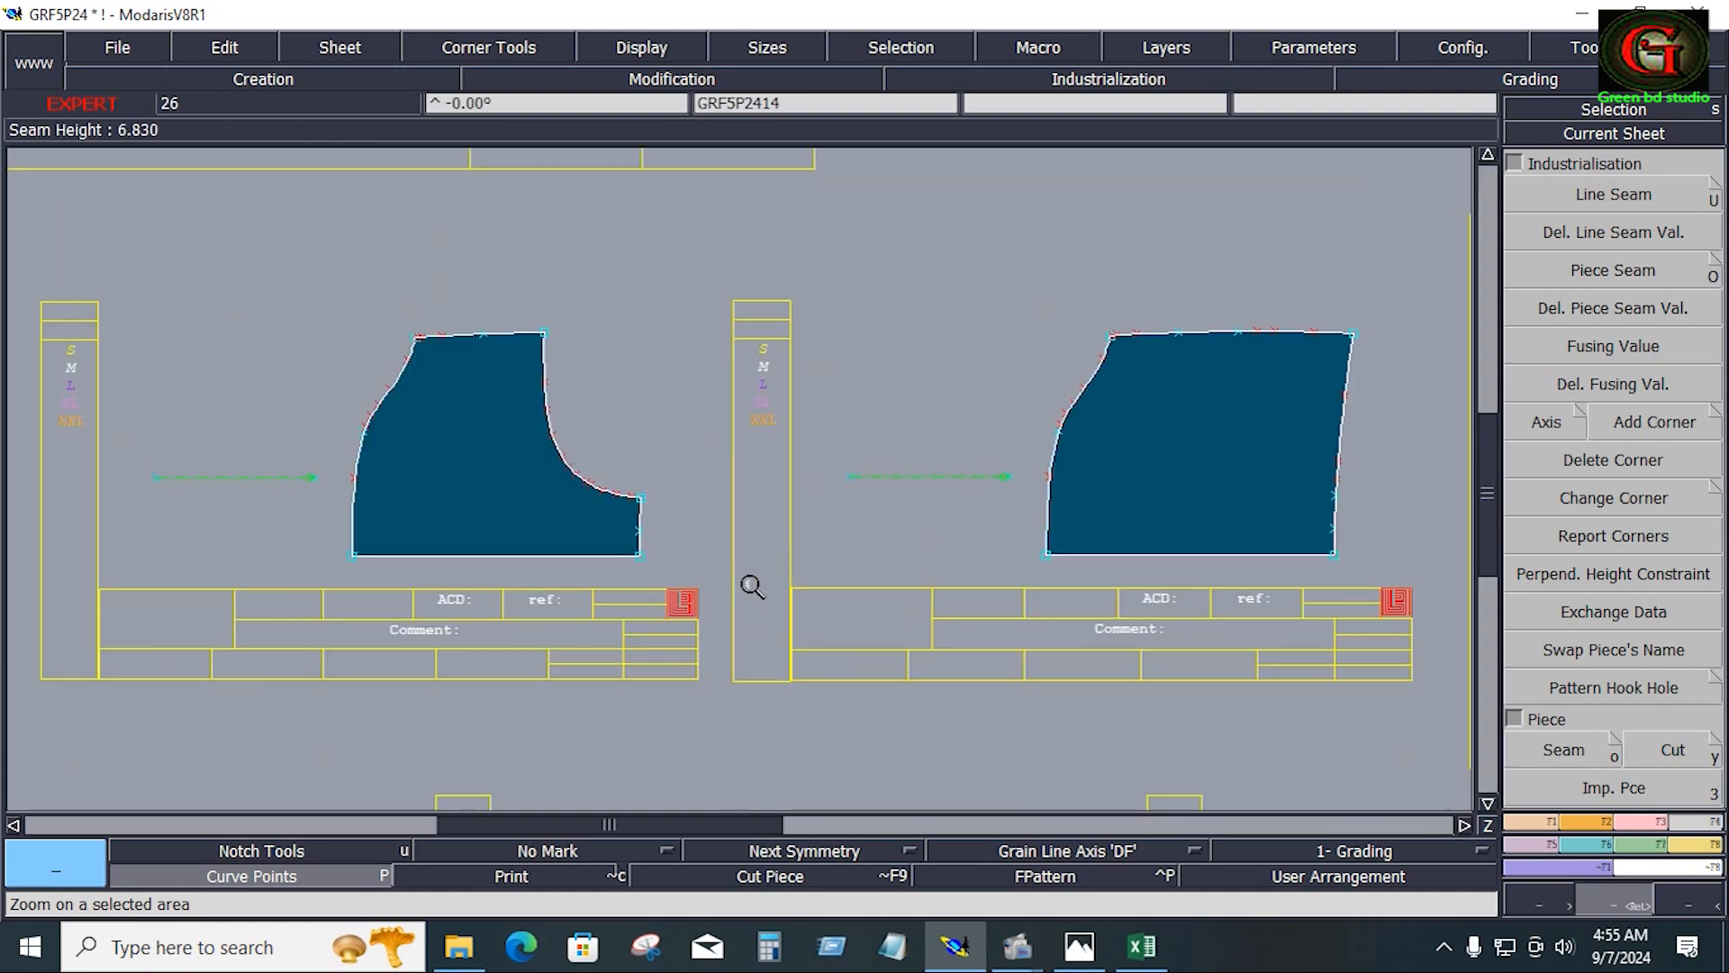
pyautogui.click(1176, 491)
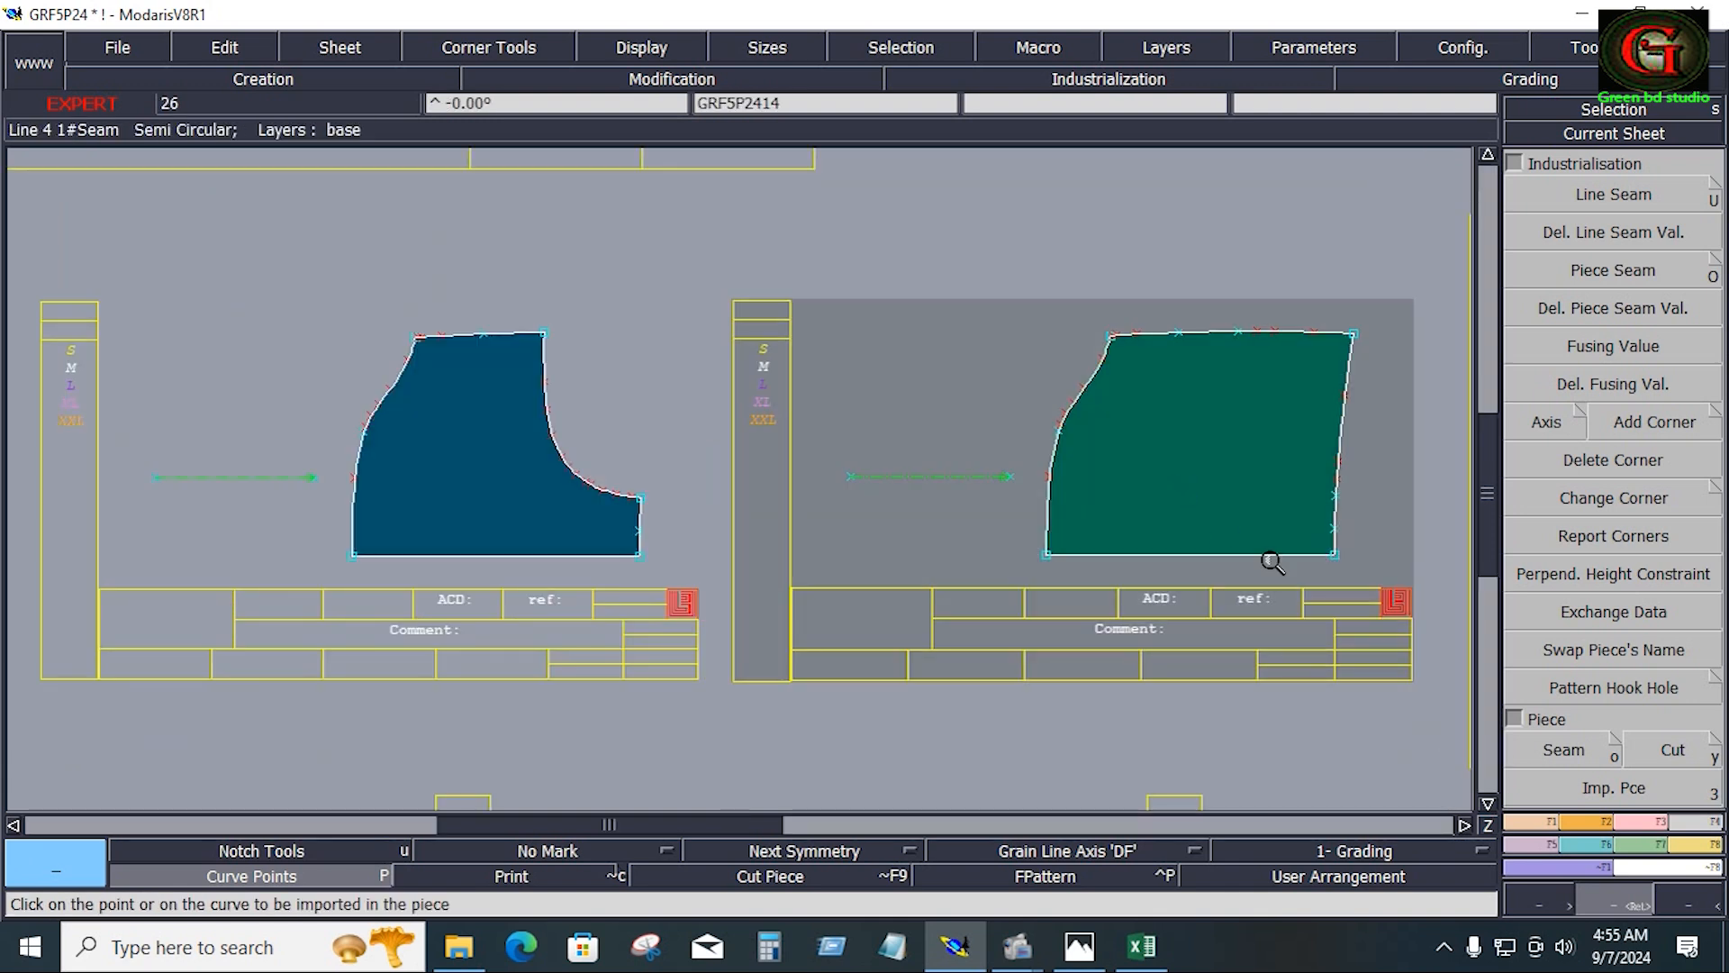
pyautogui.click(1596, 823)
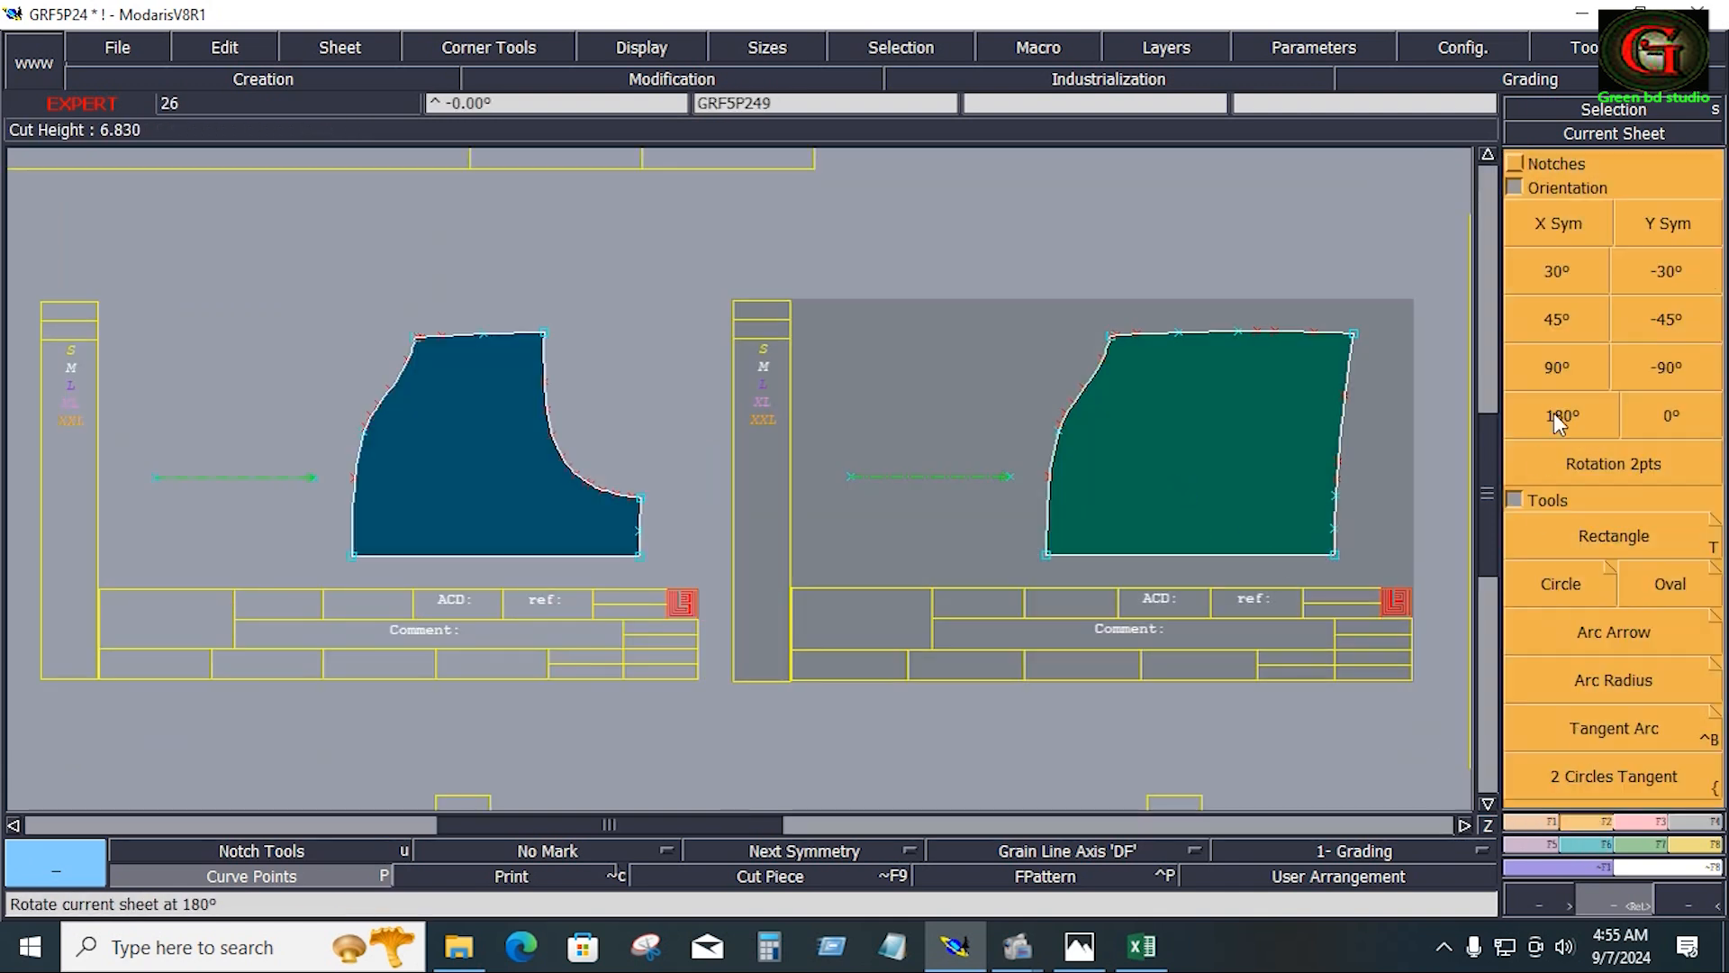
pyautogui.click(1574, 229)
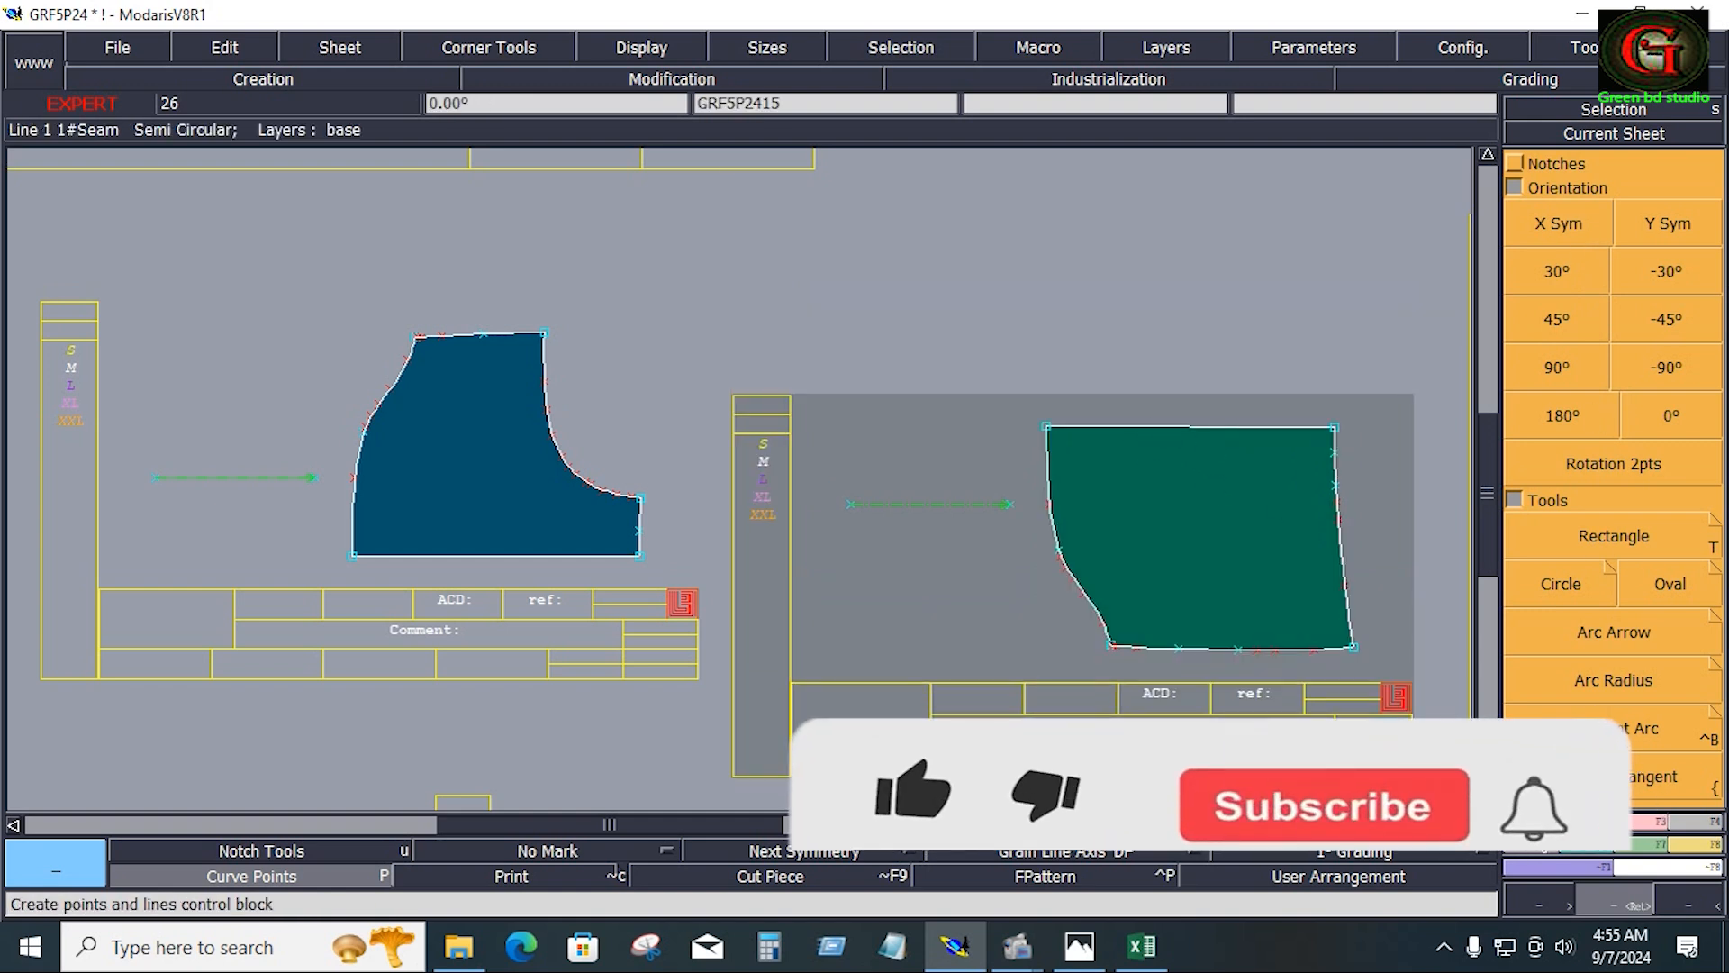
pyautogui.click(1556, 866)
pyautogui.click(1596, 461)
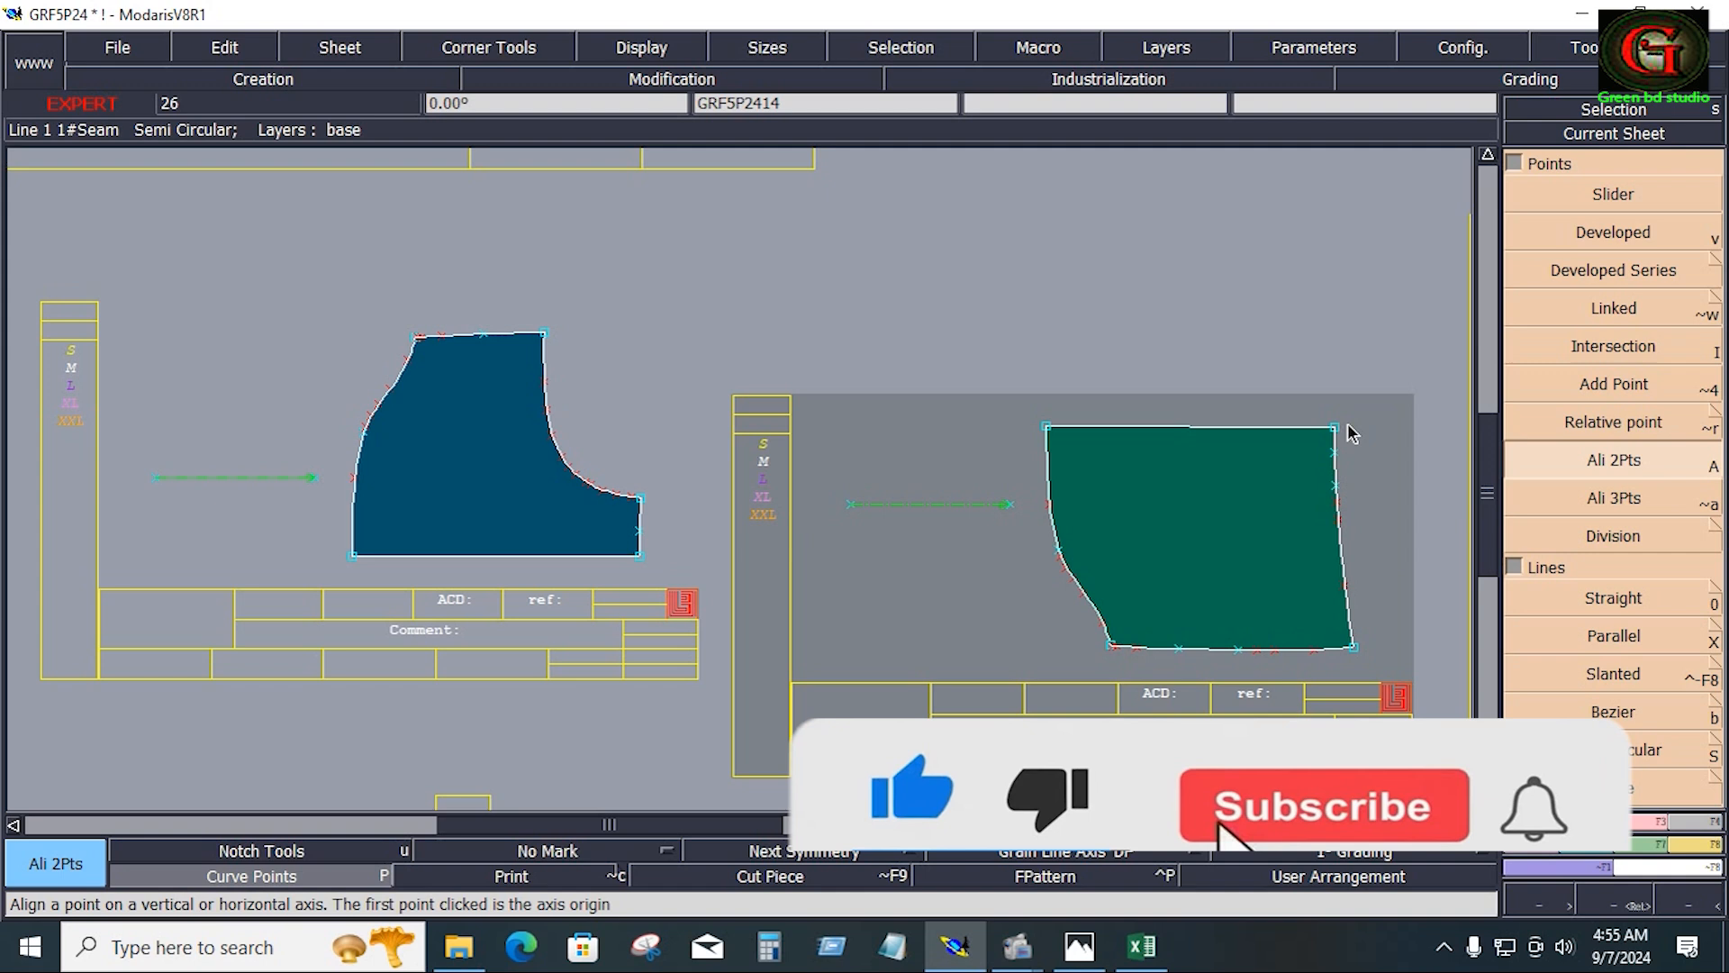
pyautogui.click(355, 564)
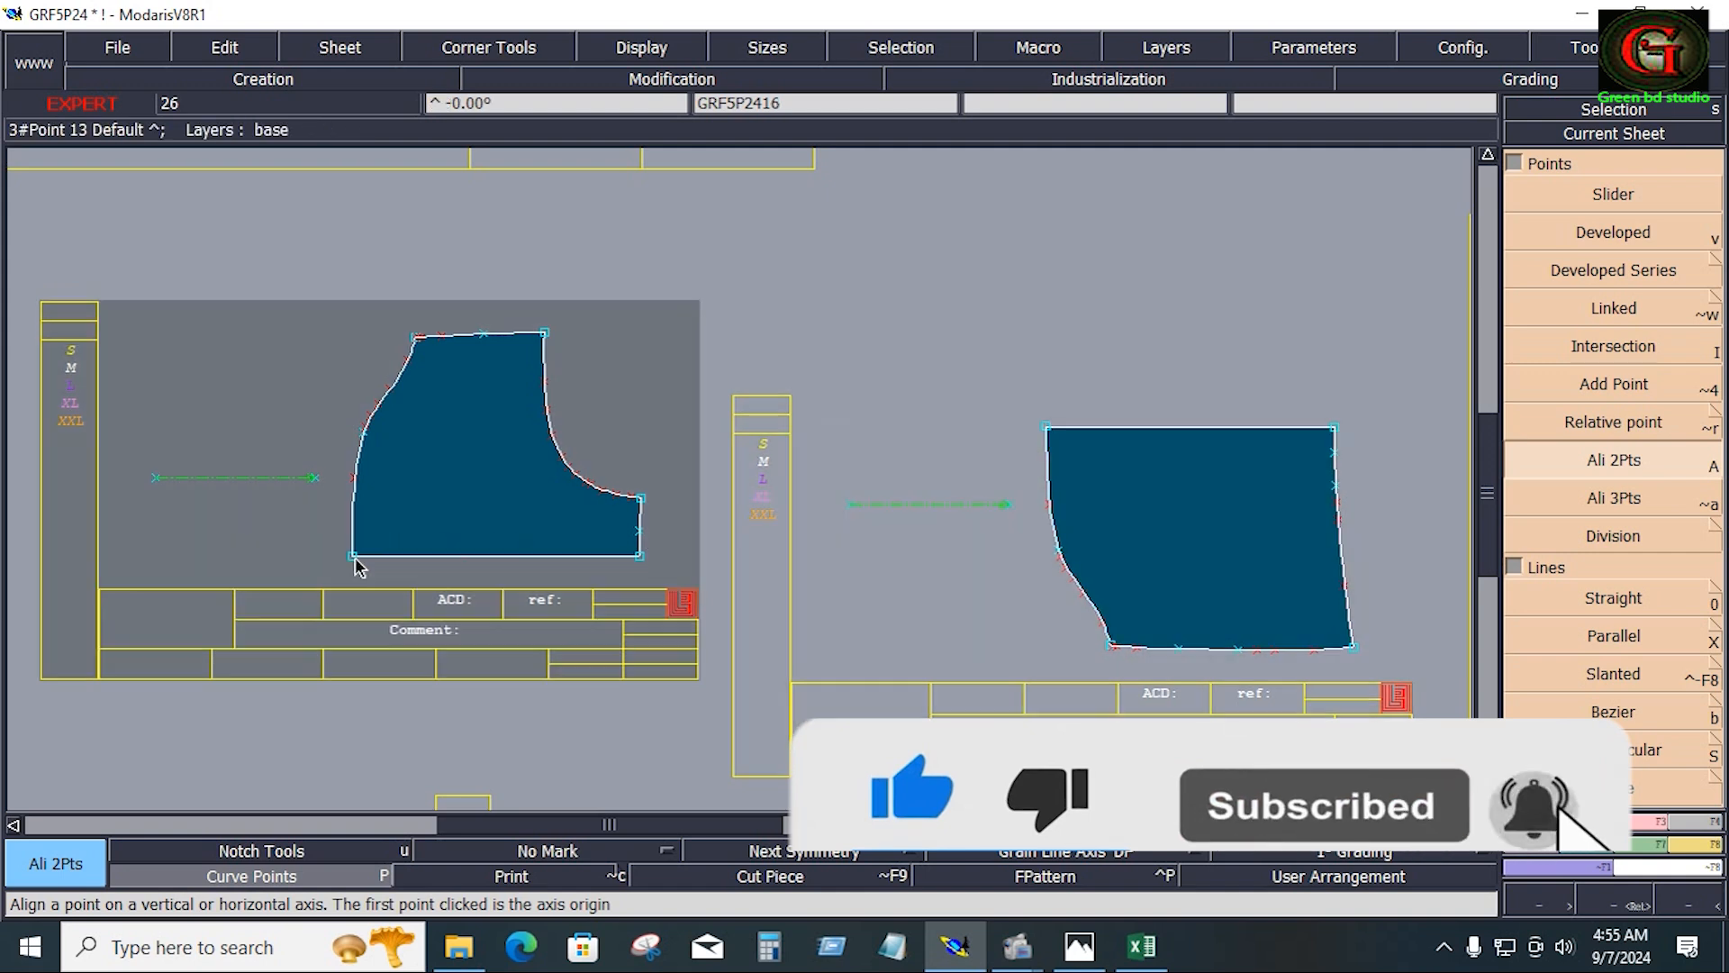
# Marry the mirrored full pocket bag to the cut-out pocket bag along their straight fold edges
pyautogui.click(1666, 847)
pyautogui.click(1694, 844)
pyautogui.click(1664, 430)
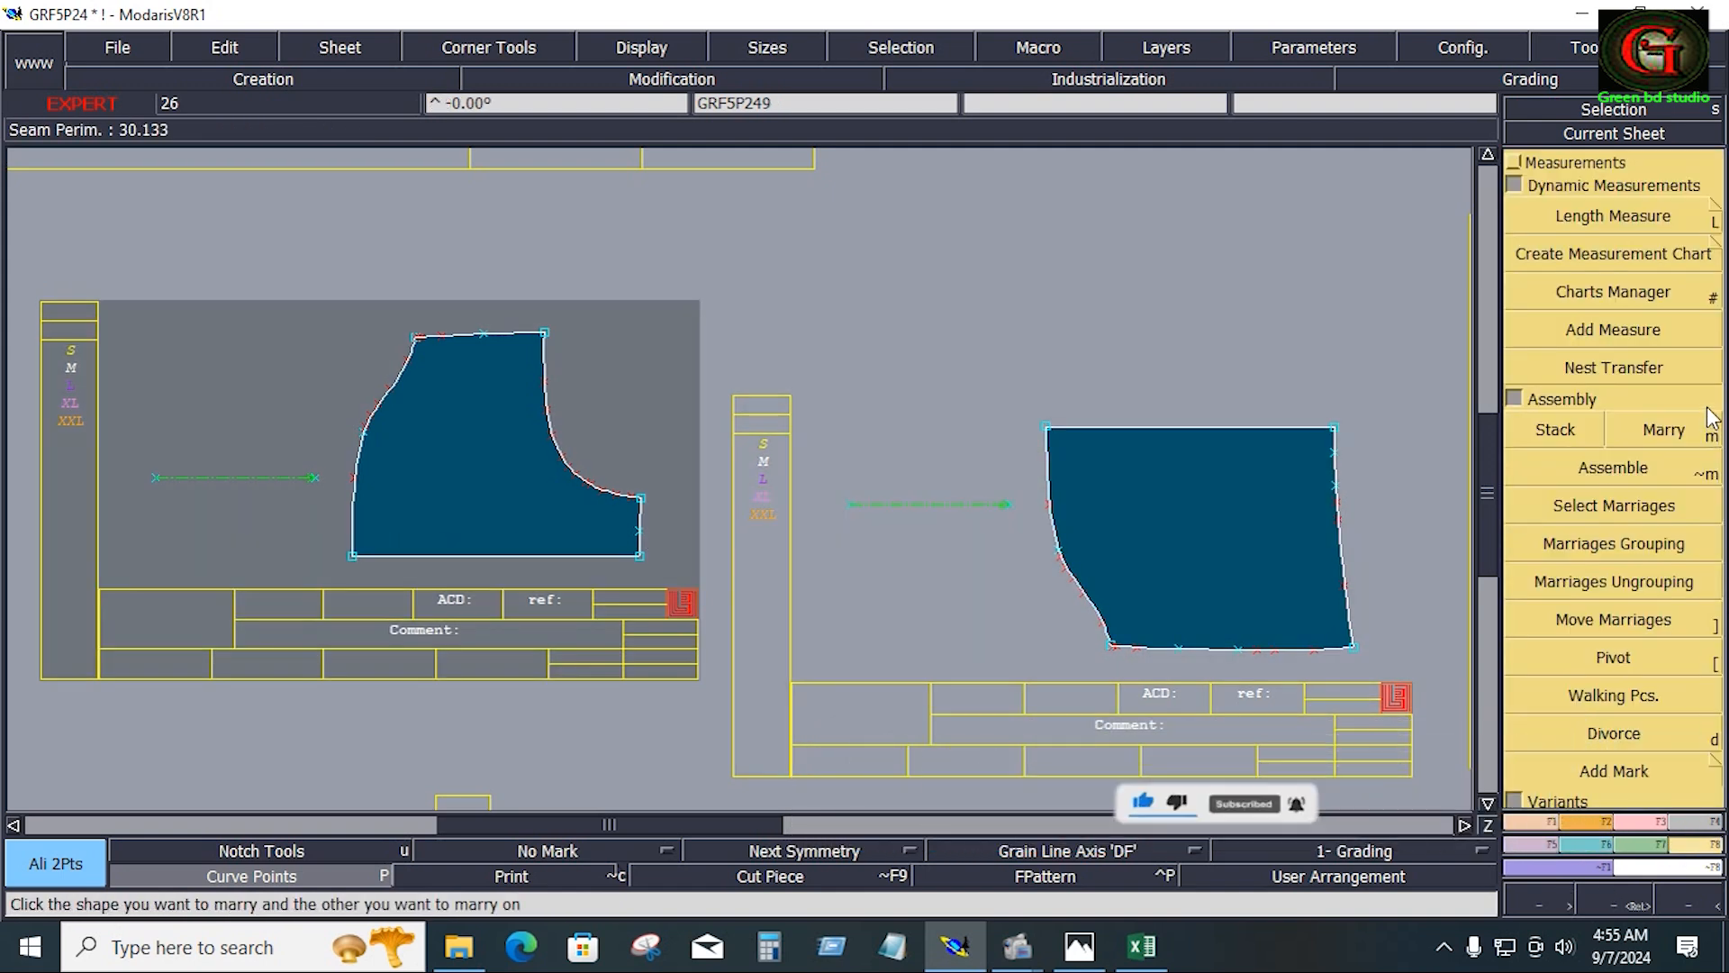
pyautogui.click(1333, 427)
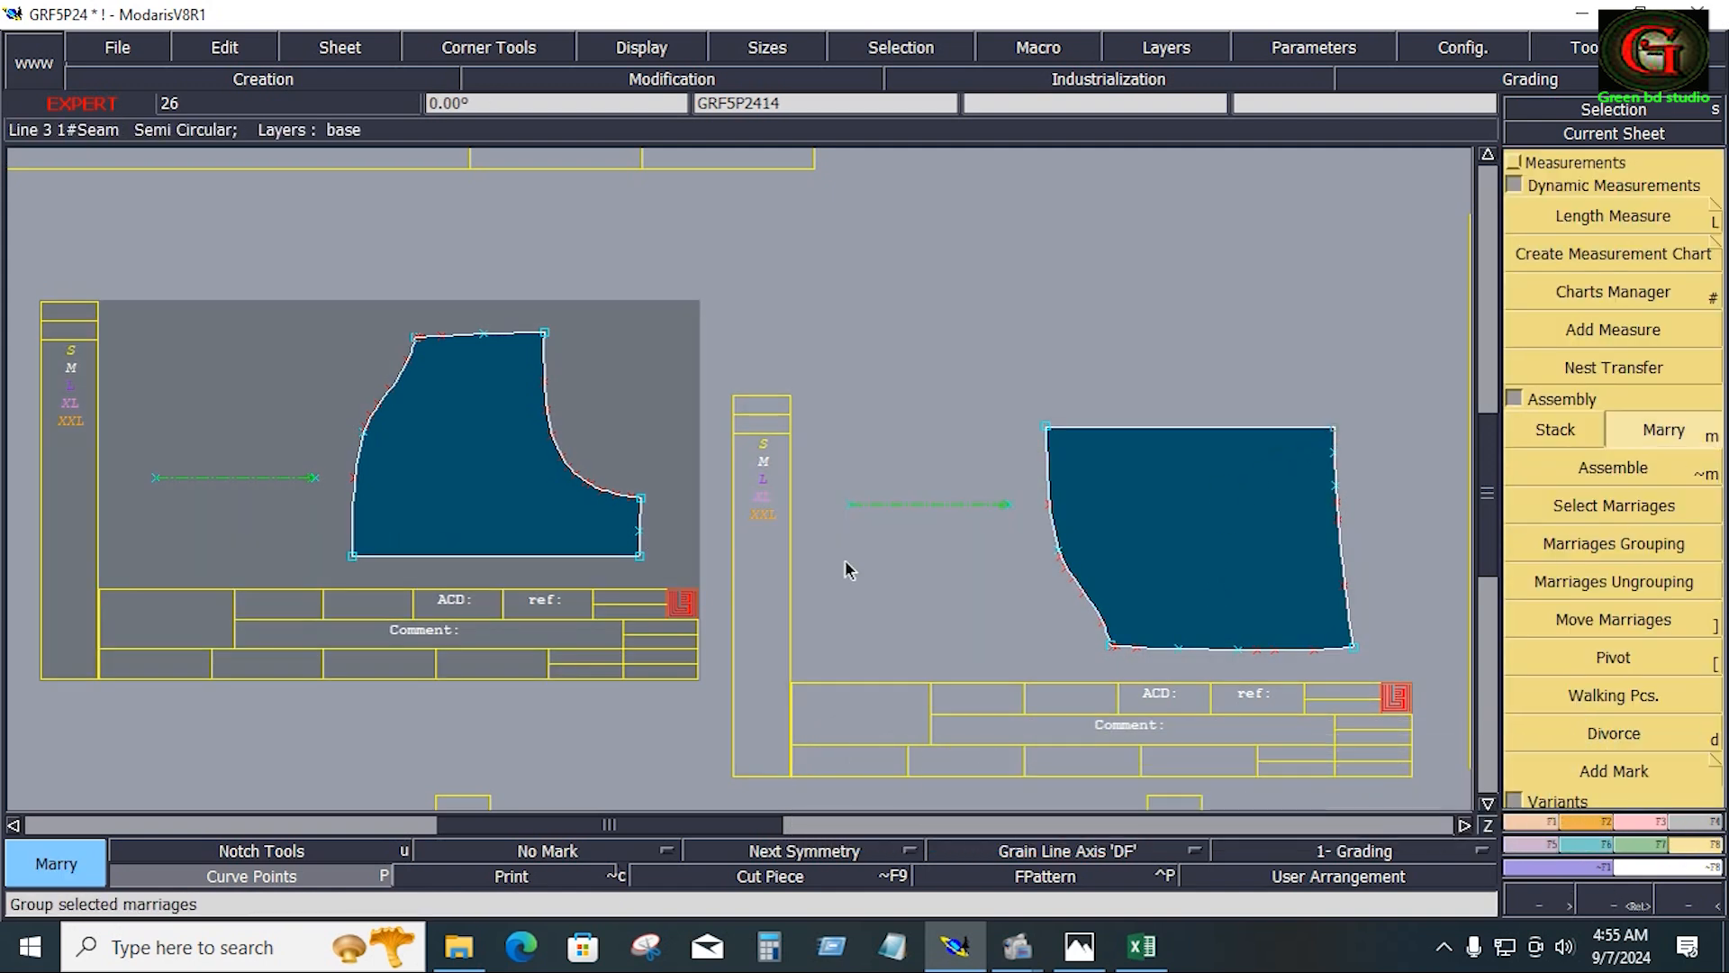
pyautogui.click(641, 559)
# Extract both married pocket bag halves together as one piece with the Seam tool
pyautogui.press('F4')
pyautogui.click(1522, 750)
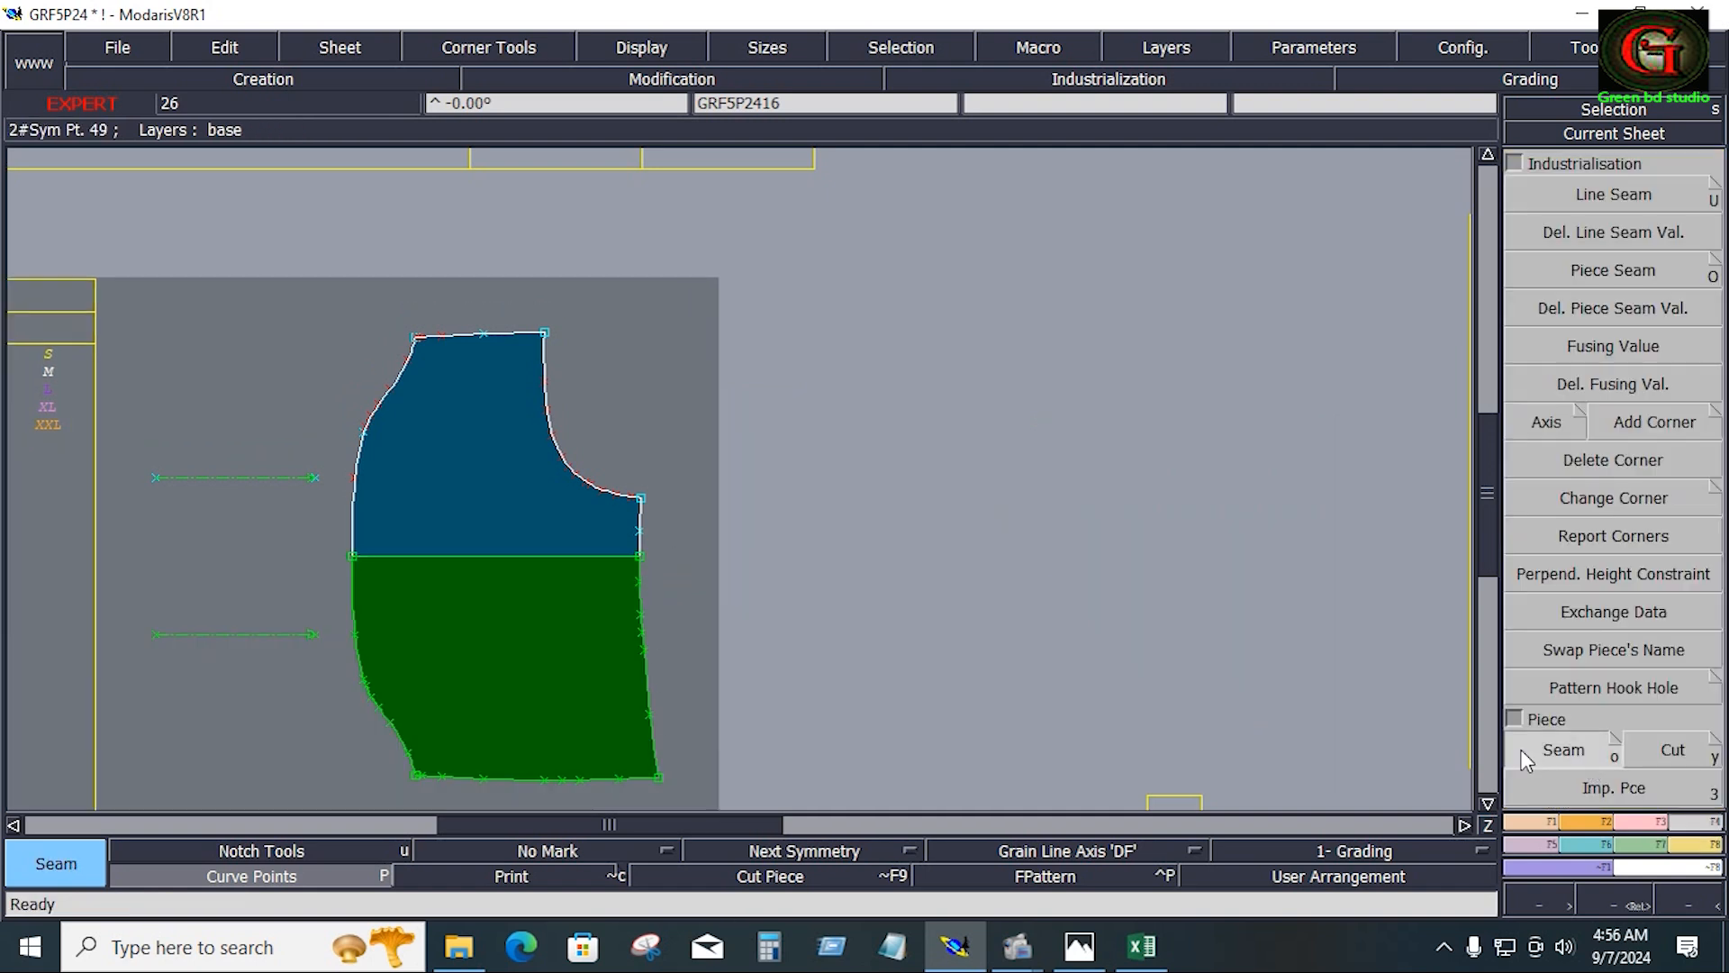
pyautogui.moveTo(546, 508); pyautogui.dragTo(545, 619)
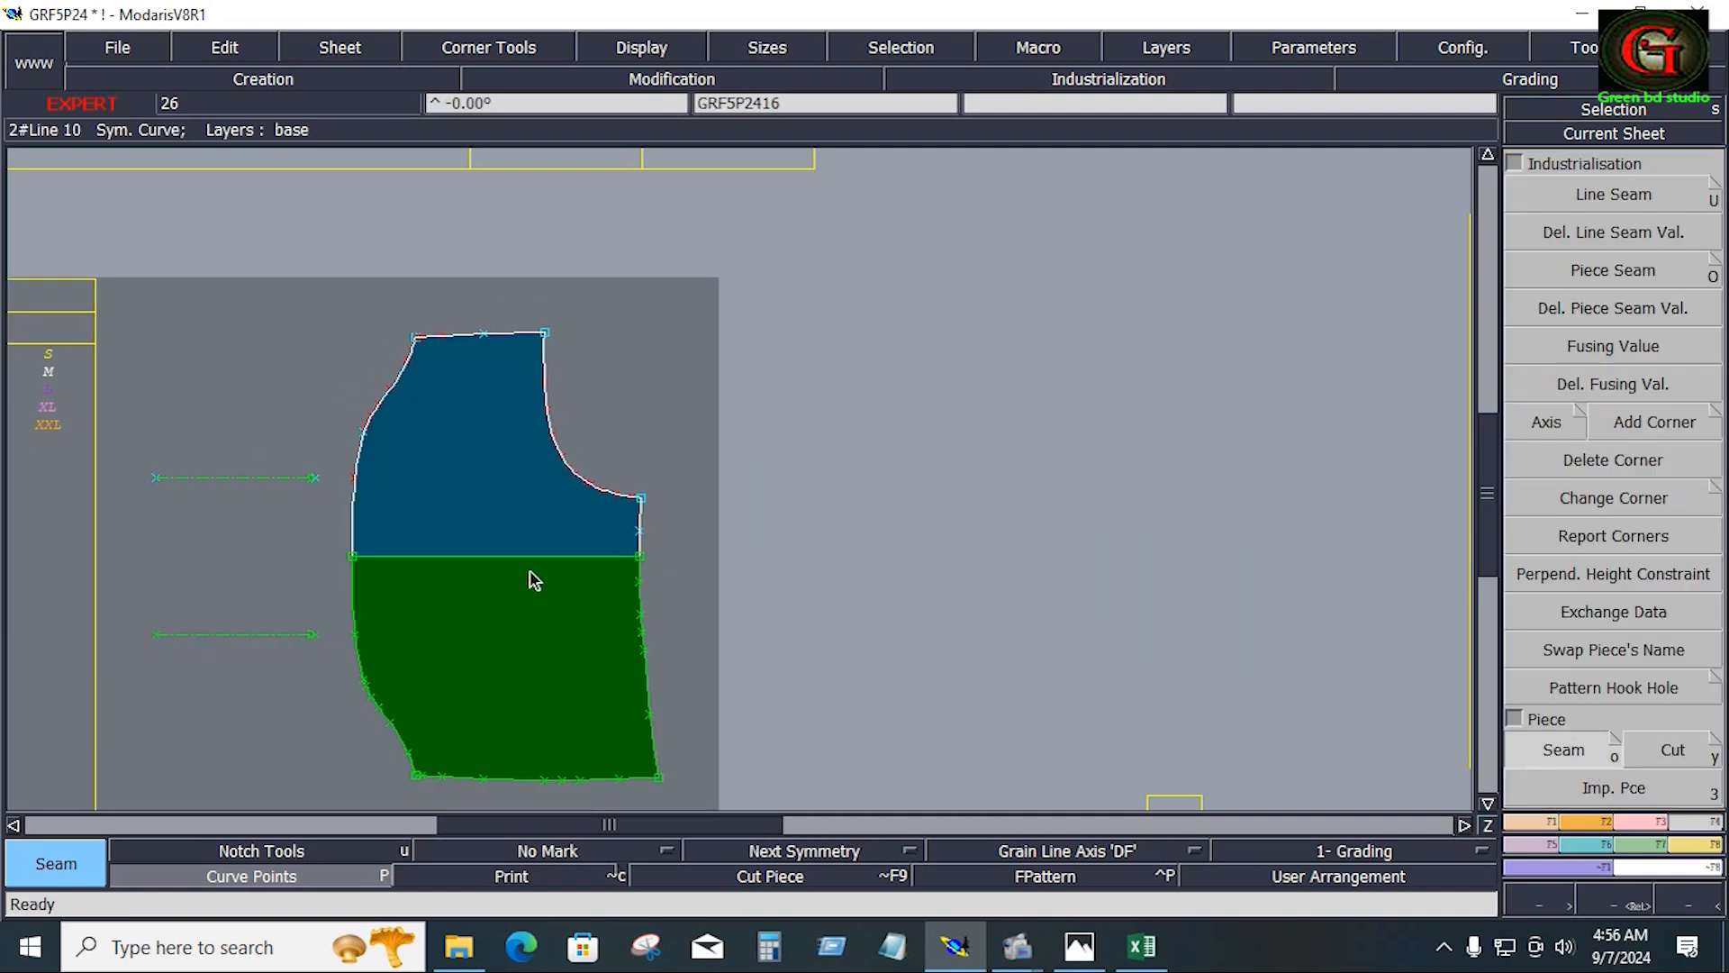
# Delete the married pocket bag source sheets and rearrange the remaining sheets on the desk
pyautogui.press('Delete')
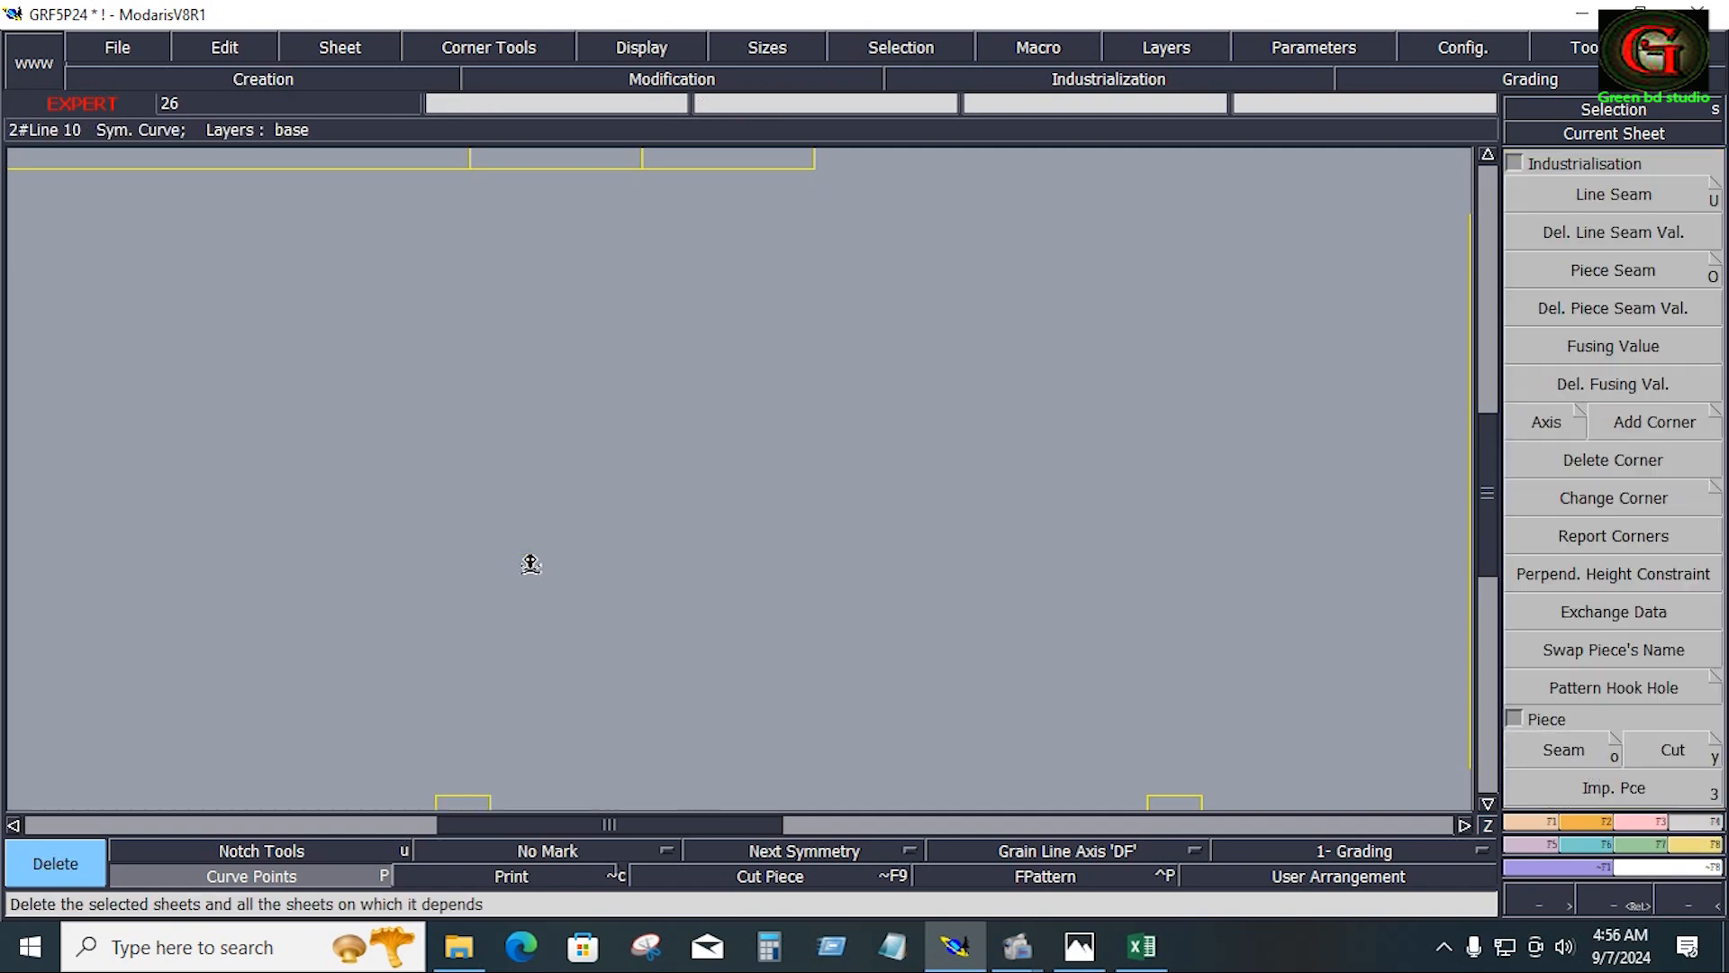
pyautogui.press('j')
pyautogui.press('Home')
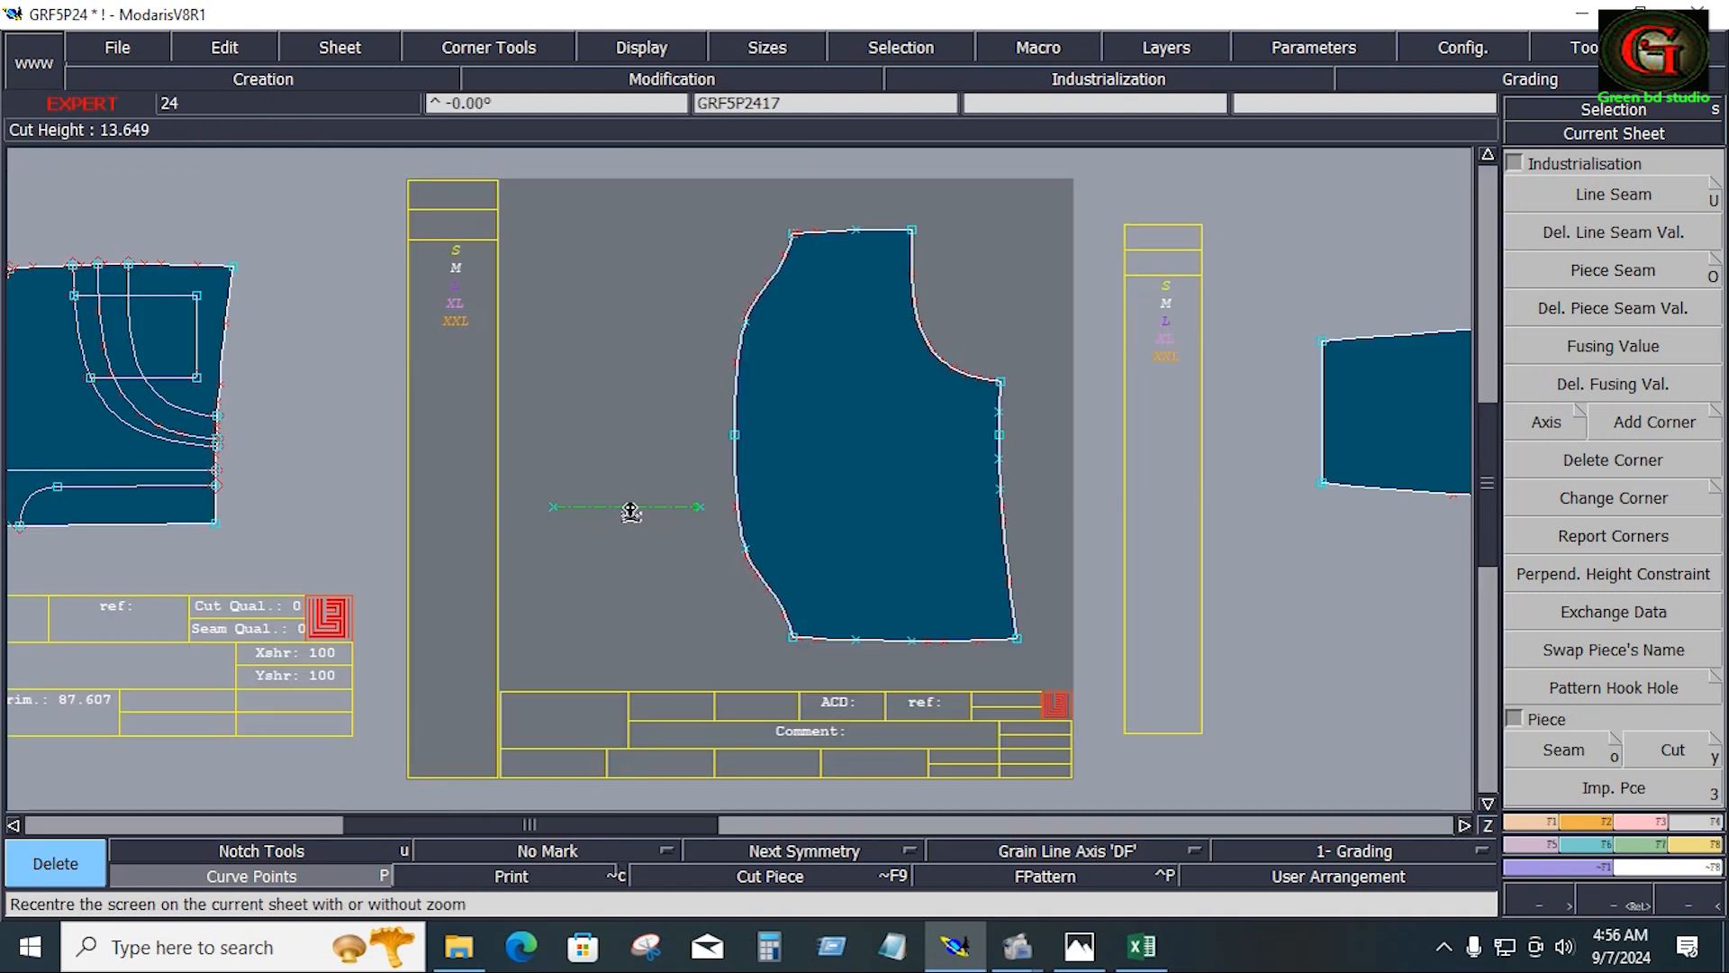
# Move the grain line from beside the joined pocket bag to inside the piece
pyautogui.press('d')
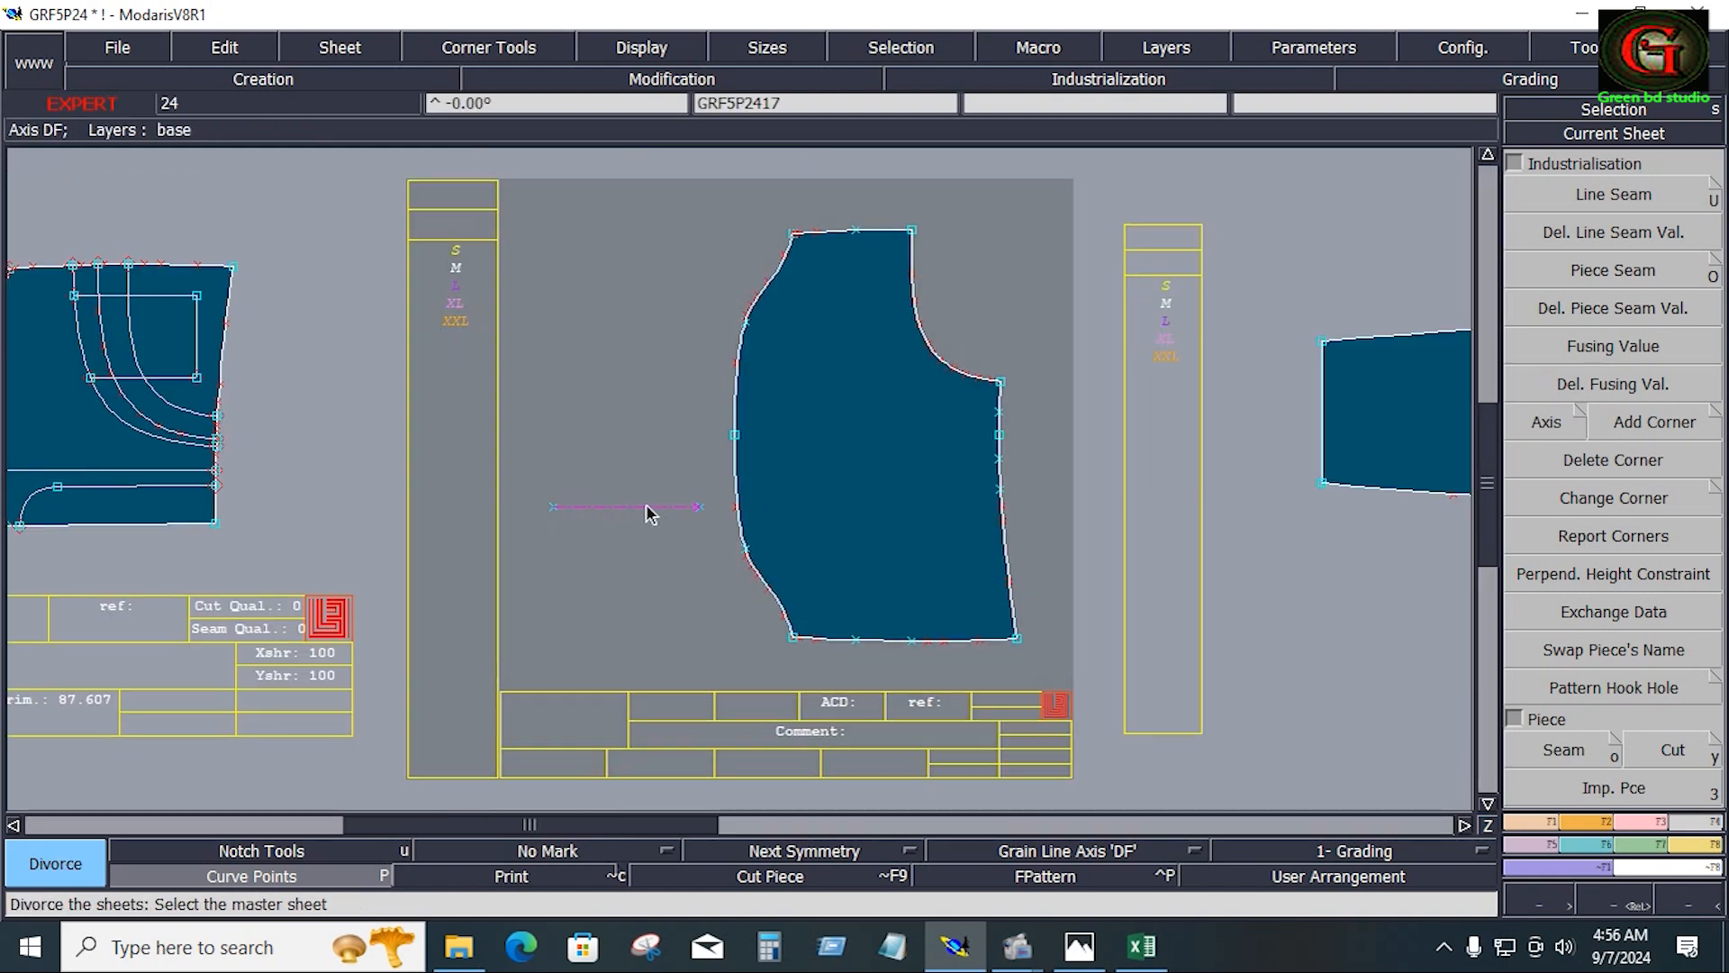
pyautogui.click(646, 504)
pyautogui.click(900, 498)
# Add notches at both fold points and on the lower edge of the joined pocket bag
pyautogui.click(1598, 820)
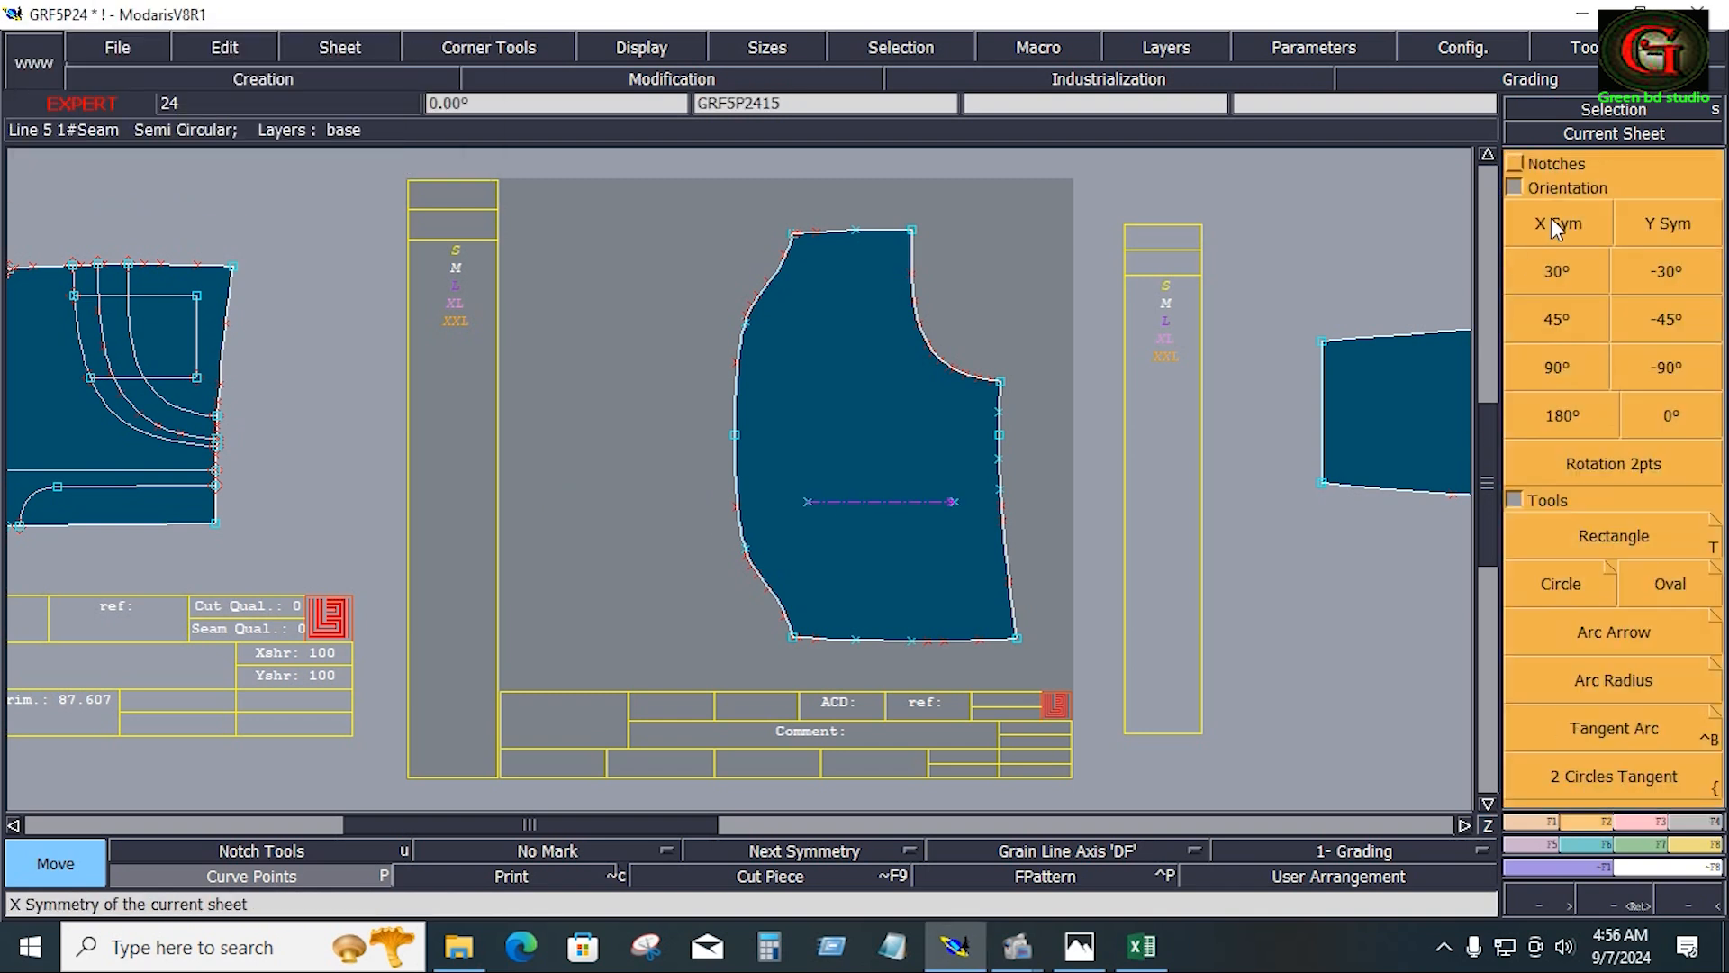
pyautogui.click(1517, 164)
pyautogui.click(1594, 197)
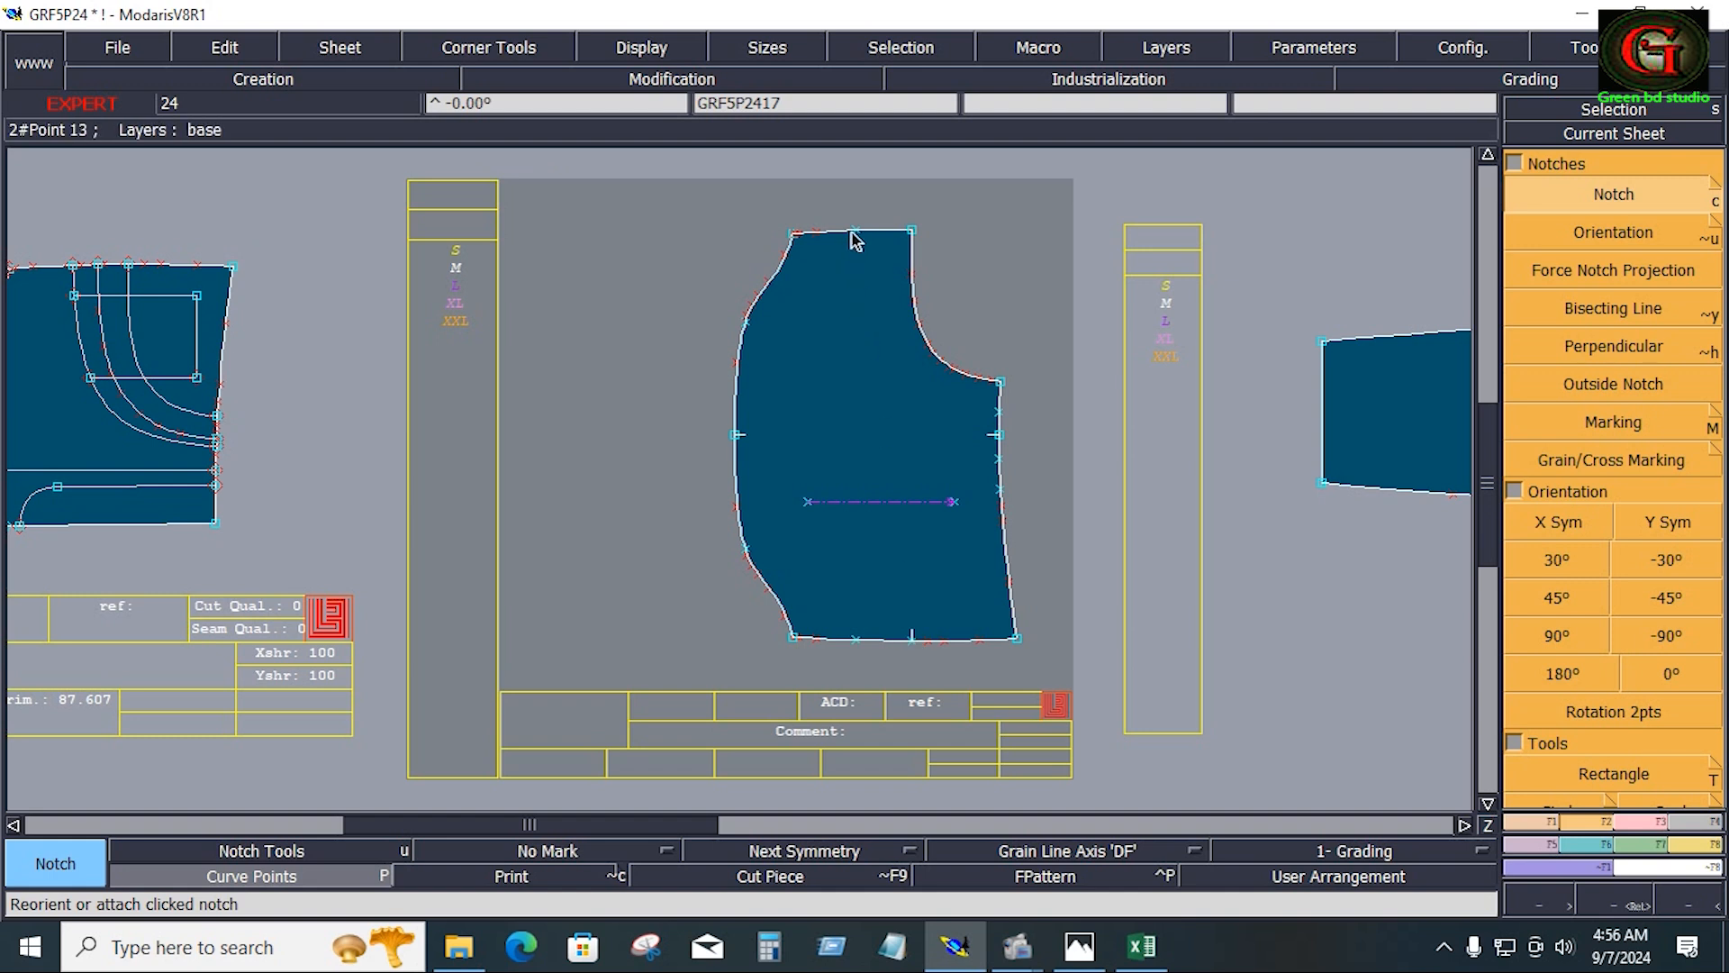
# Apply a 0.4 inch line seam at beginning and end to all edges of the joined pocket bag
pyautogui.click(1681, 816)
pyautogui.click(1613, 194)
pyautogui.moveTo(689, 180); pyautogui.dragTo(1042, 677)
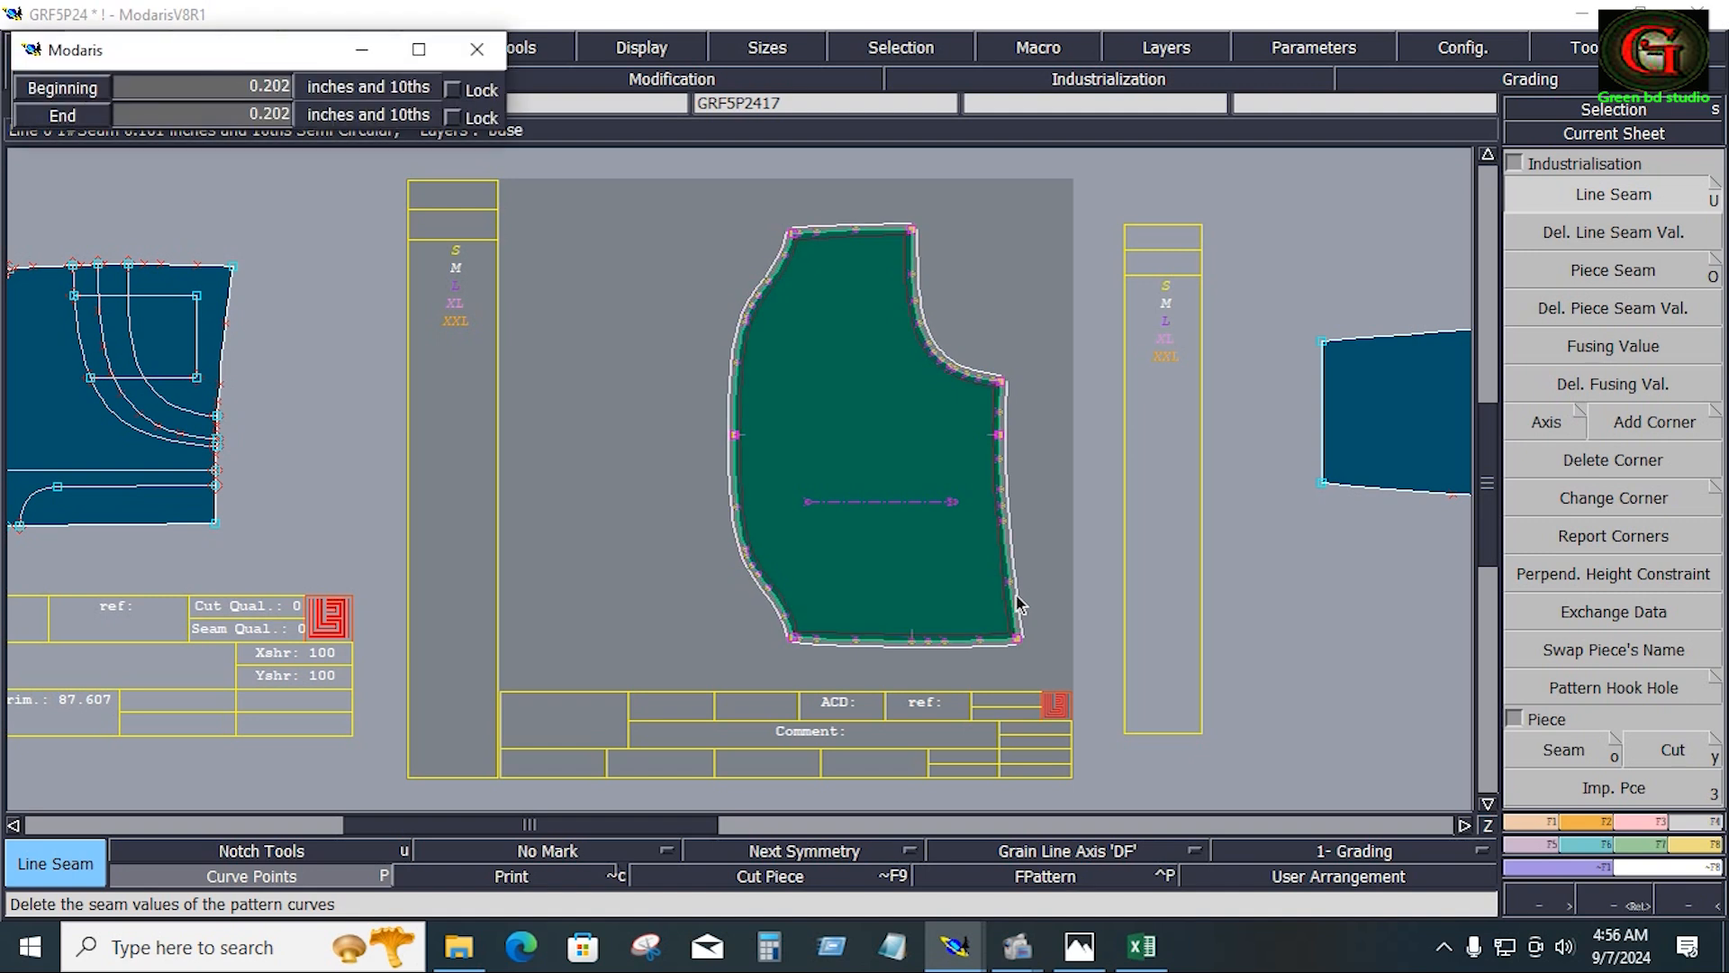
pyautogui.write('0.400')
pyautogui.press('Return')
pyautogui.write('.4')
pyautogui.press('Return')
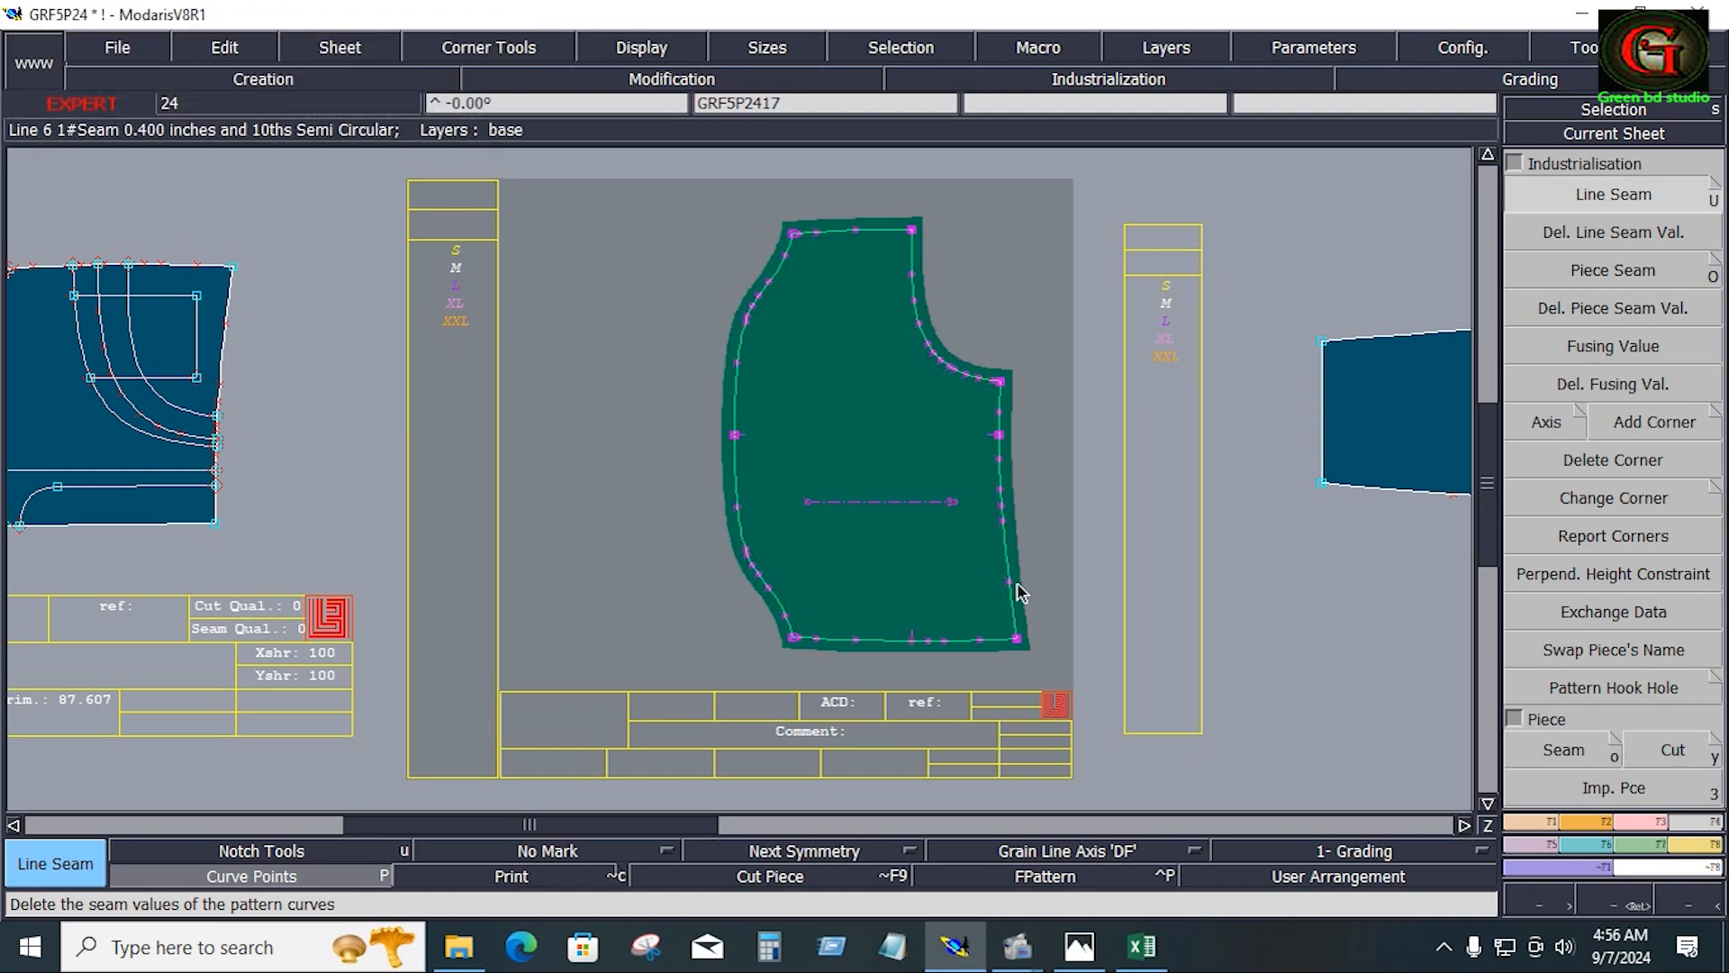
# Set the line seam on all edges of the joined pocket bag to 0.5 inch at beginning and end
pyautogui.click(1020, 573)
pyautogui.press('Return')
pyautogui.click(1032, 614)
pyautogui.write('.5')
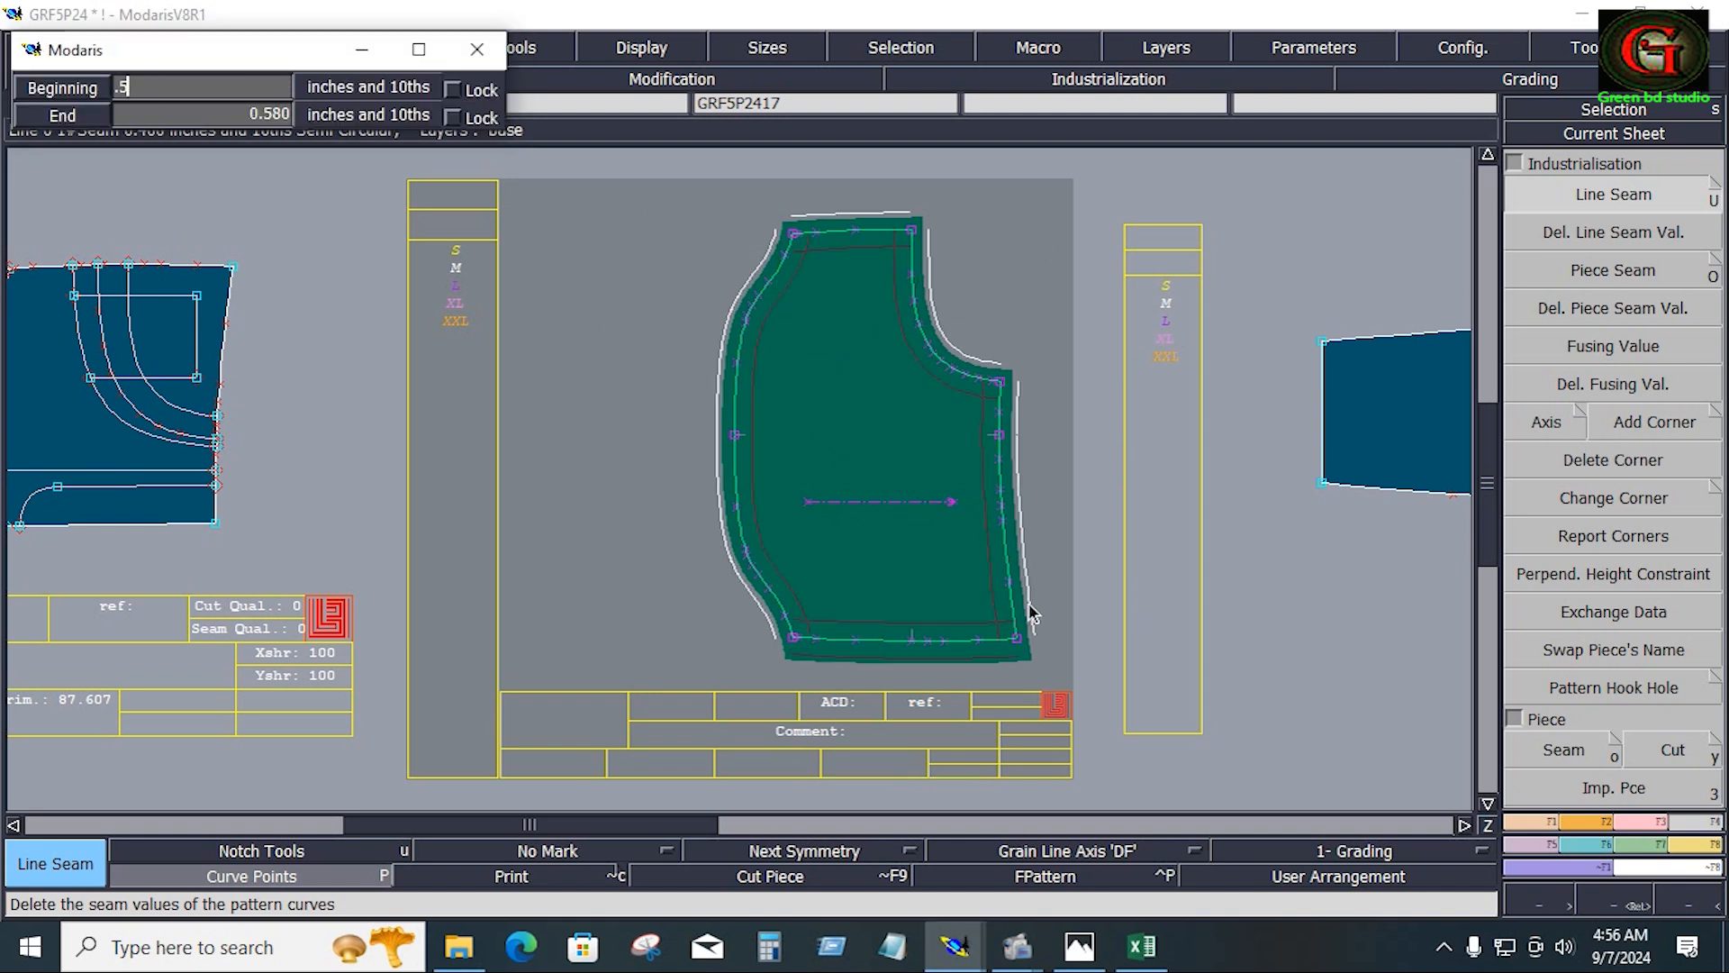
pyautogui.press('Down')
pyautogui.write('.5')
pyautogui.press('Return')
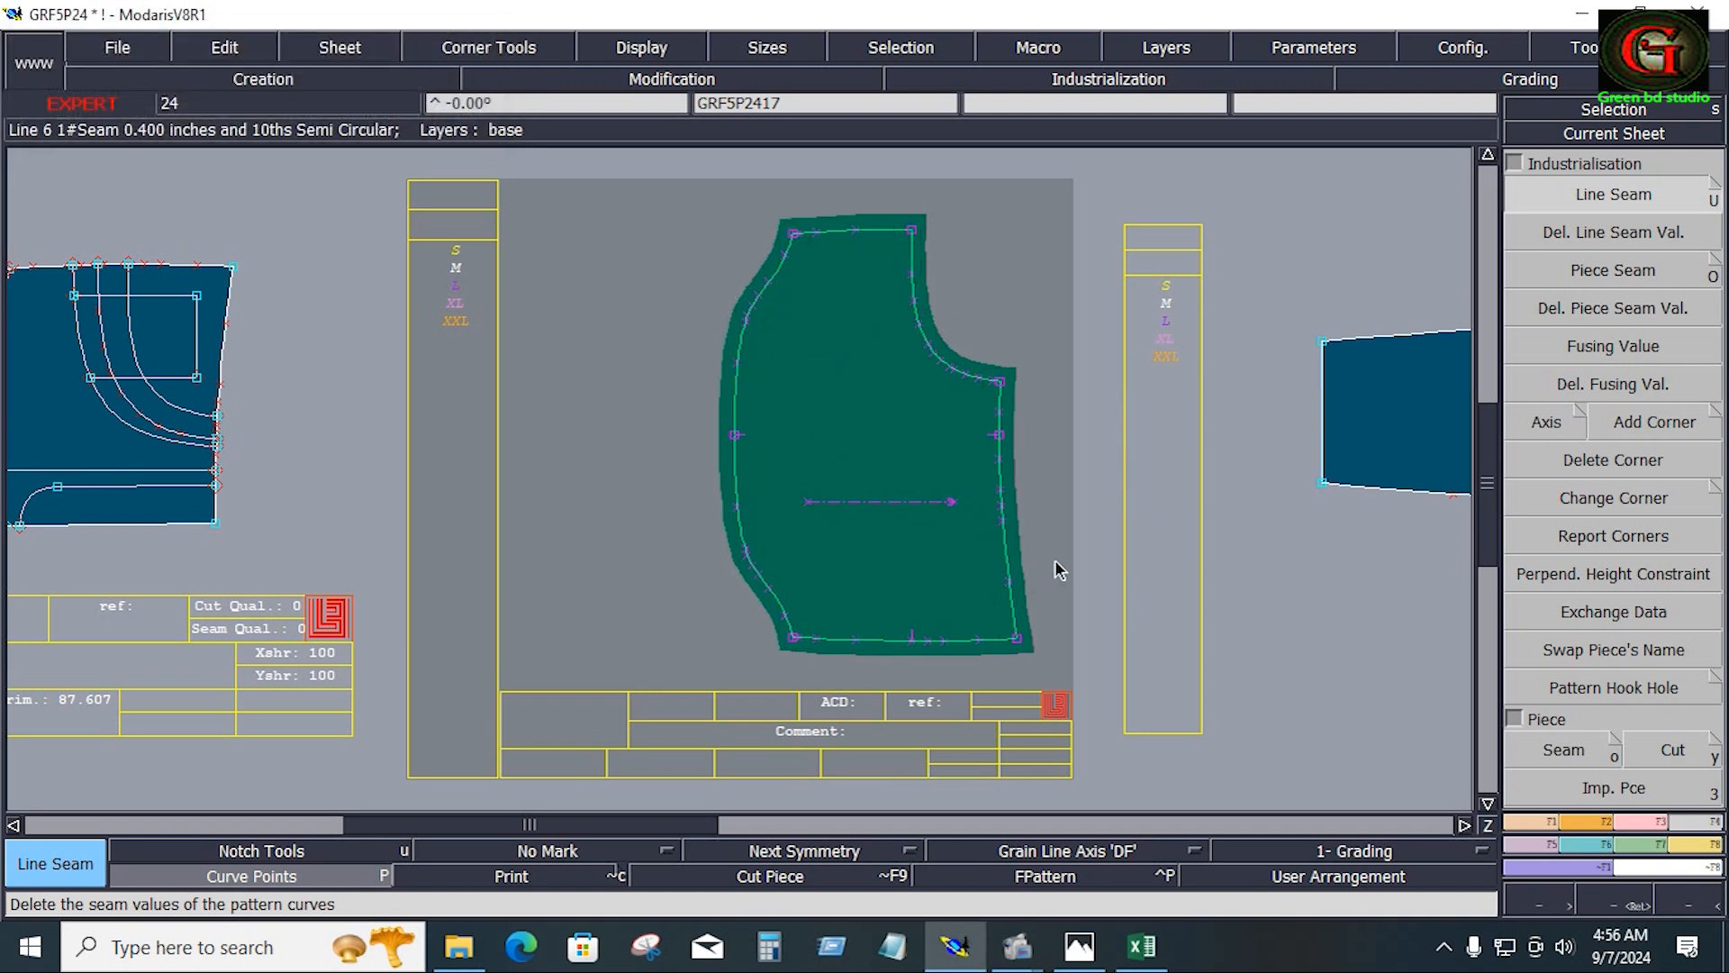
pyautogui.click(1056, 559)
# Rearrange the sheets and apply a 0.5 inch line seam to all edges of the front leg piece with the cut pocket curve
pyautogui.press('j')
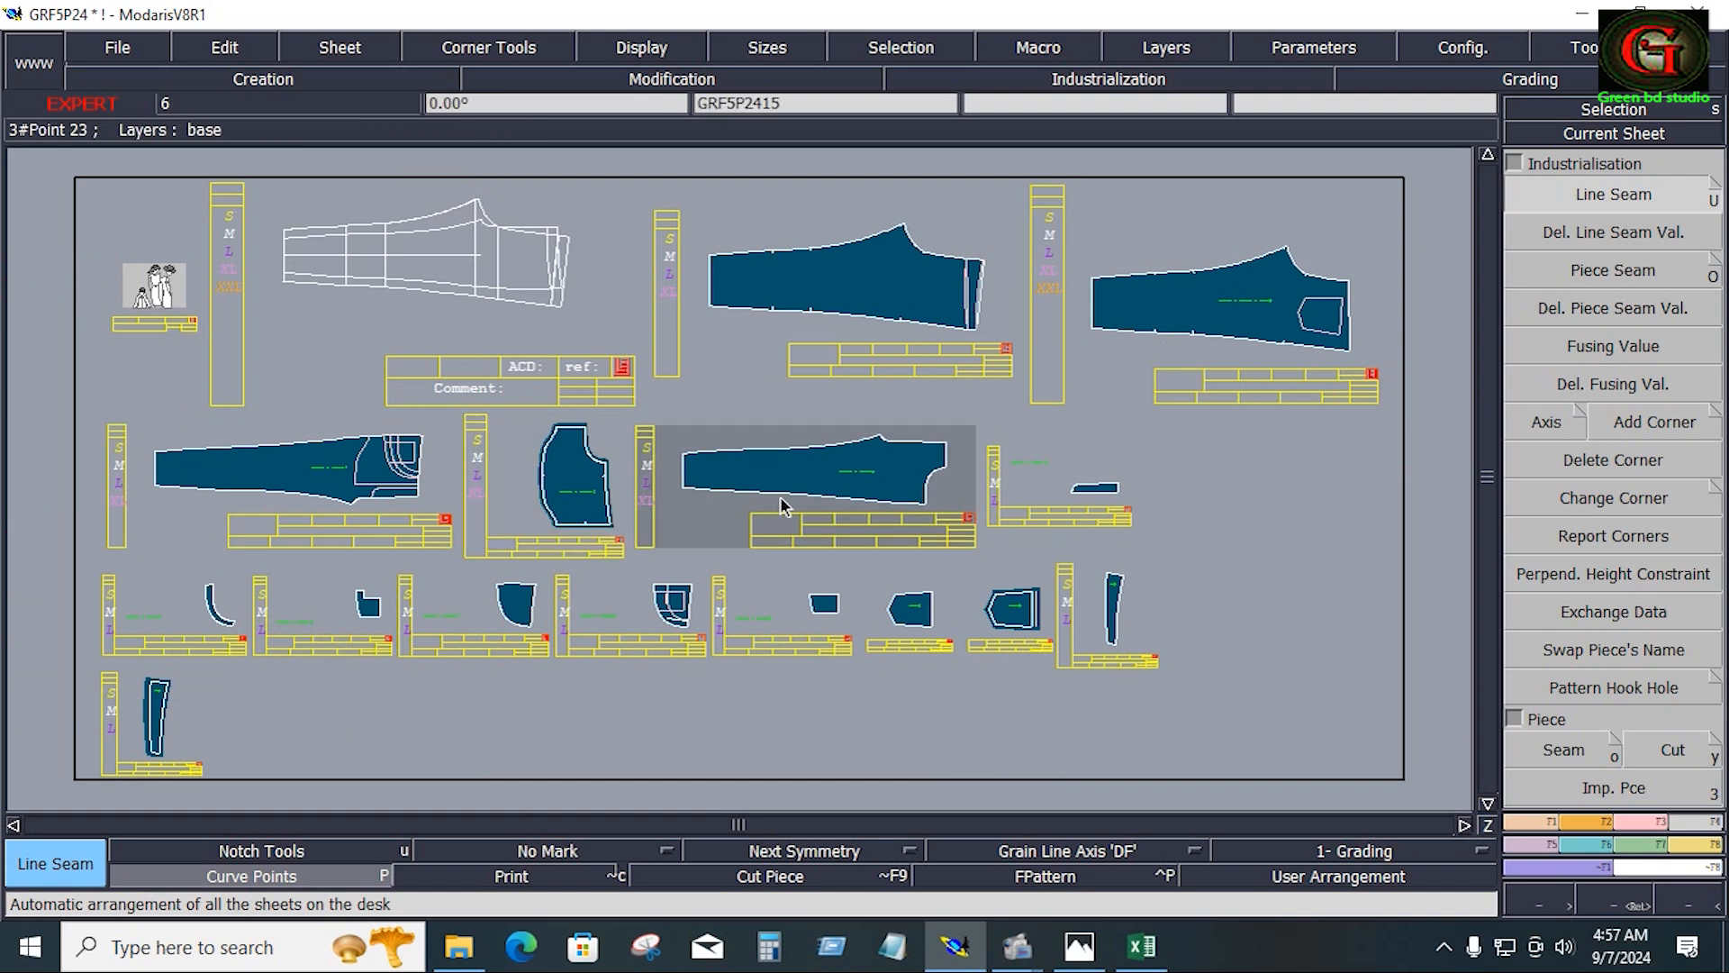
pyautogui.press('space')
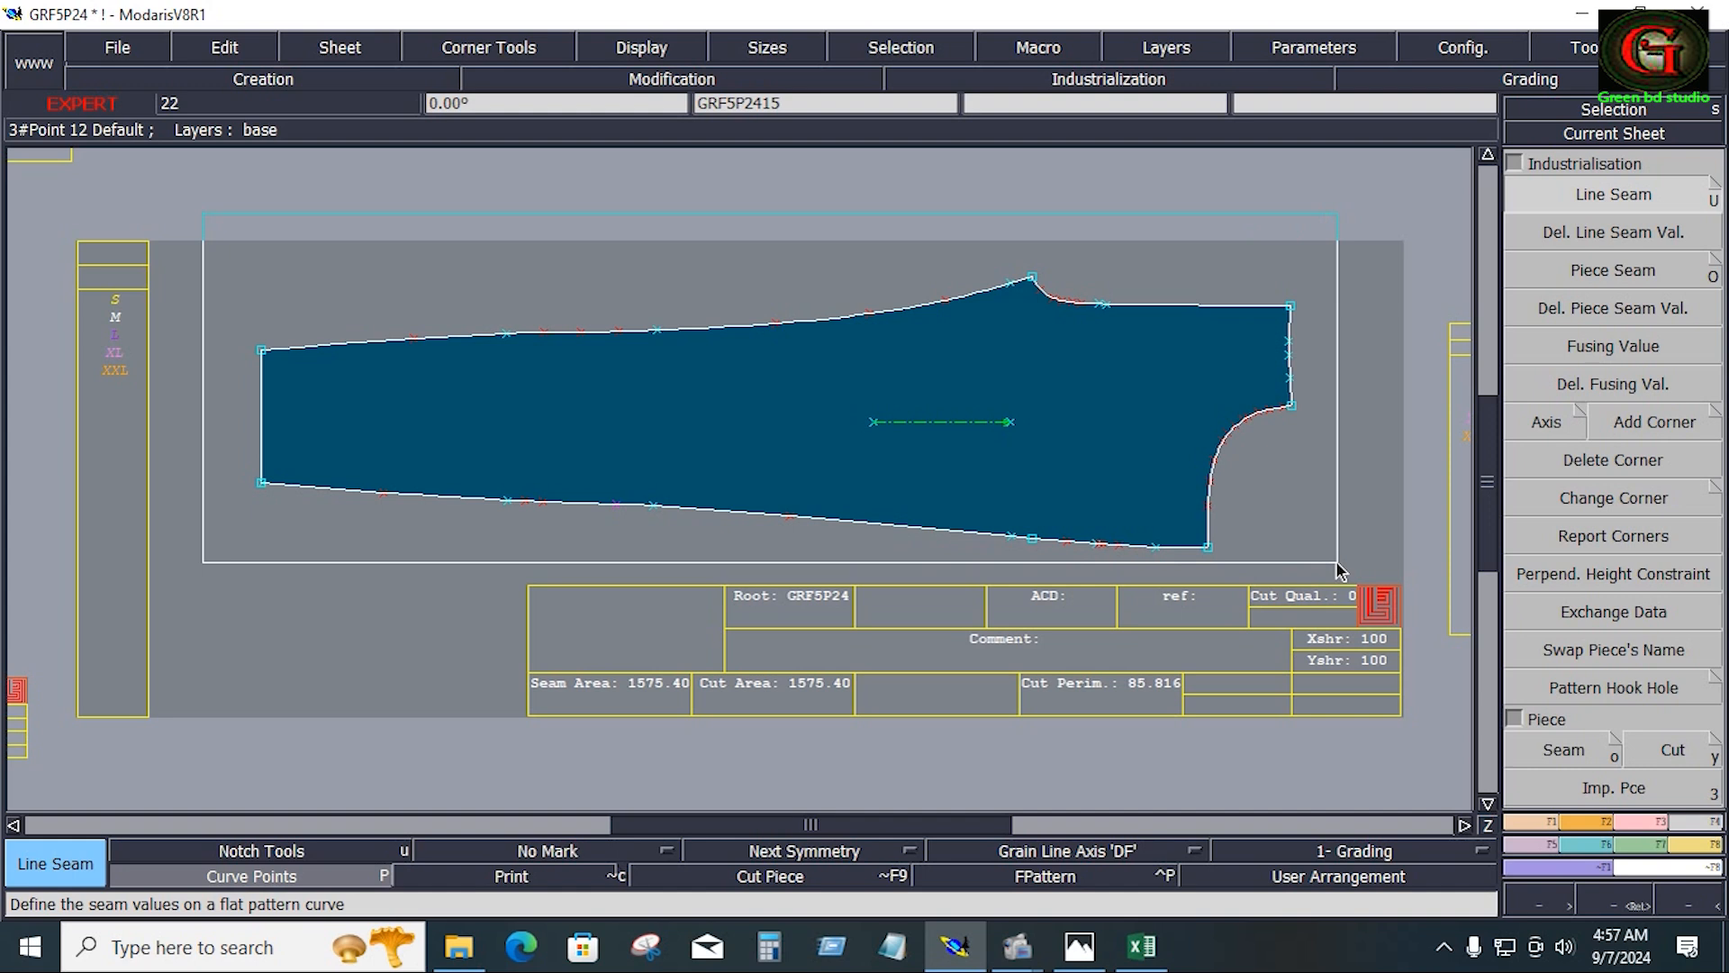
pyautogui.click(1215, 491)
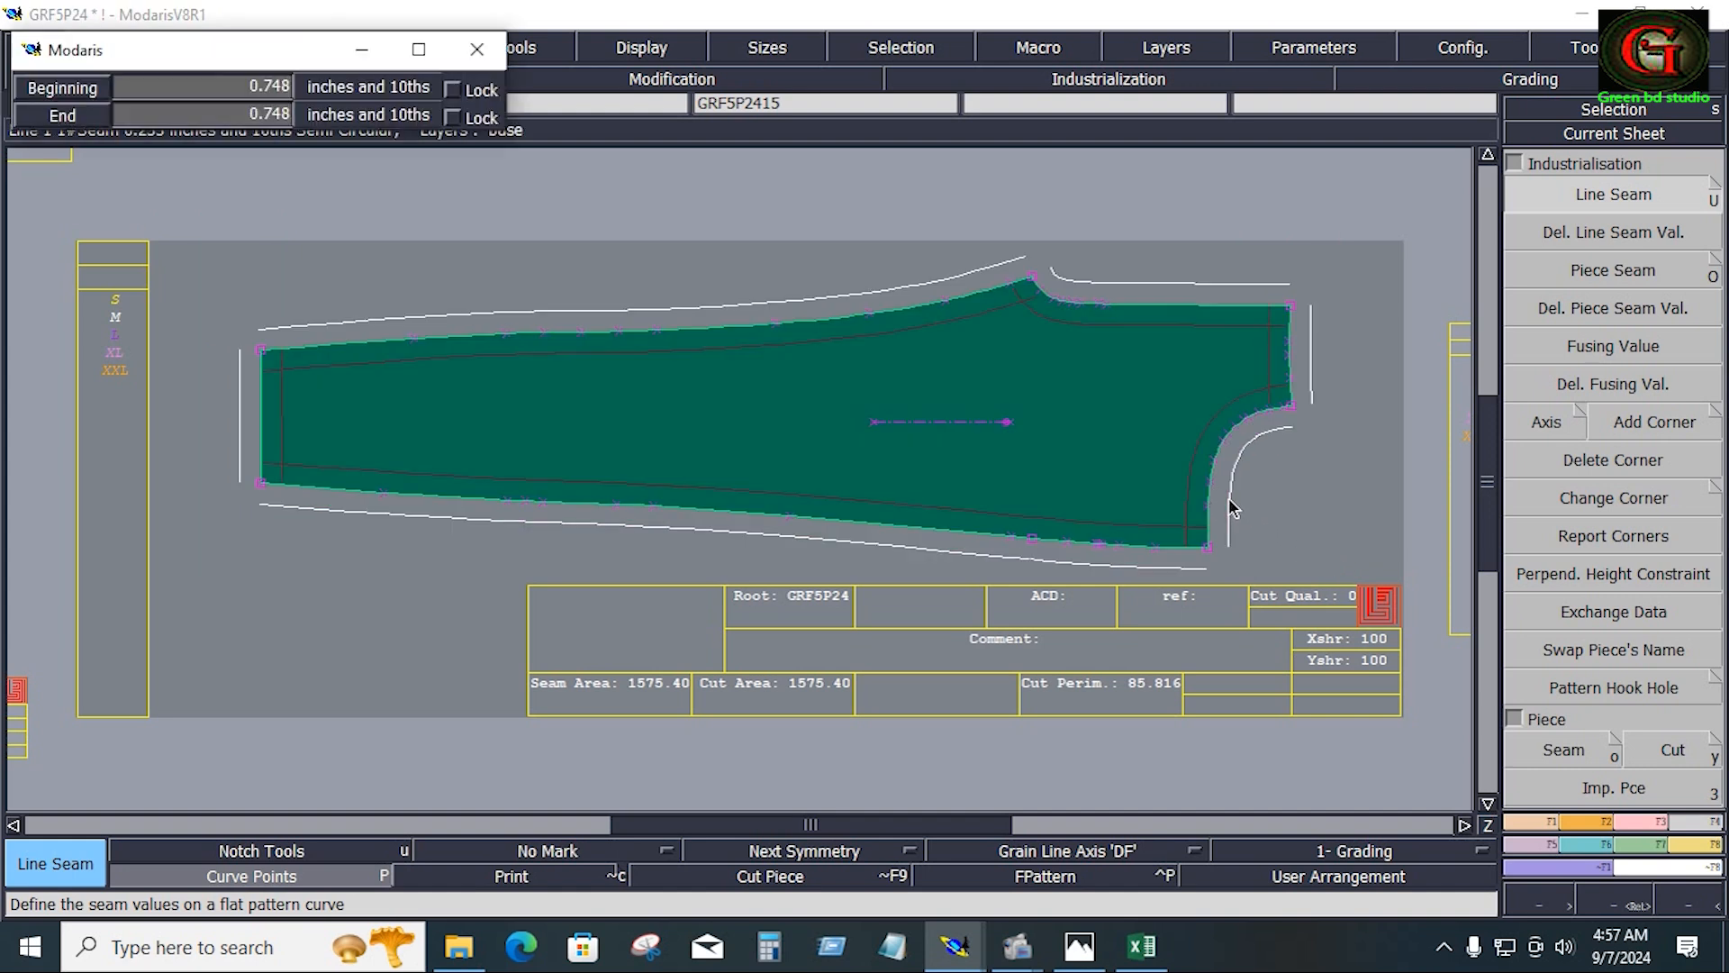
pyautogui.press('Down')
pyautogui.write('.5')
pyautogui.press('Down')
pyautogui.write('.5')
pyautogui.press('Return')
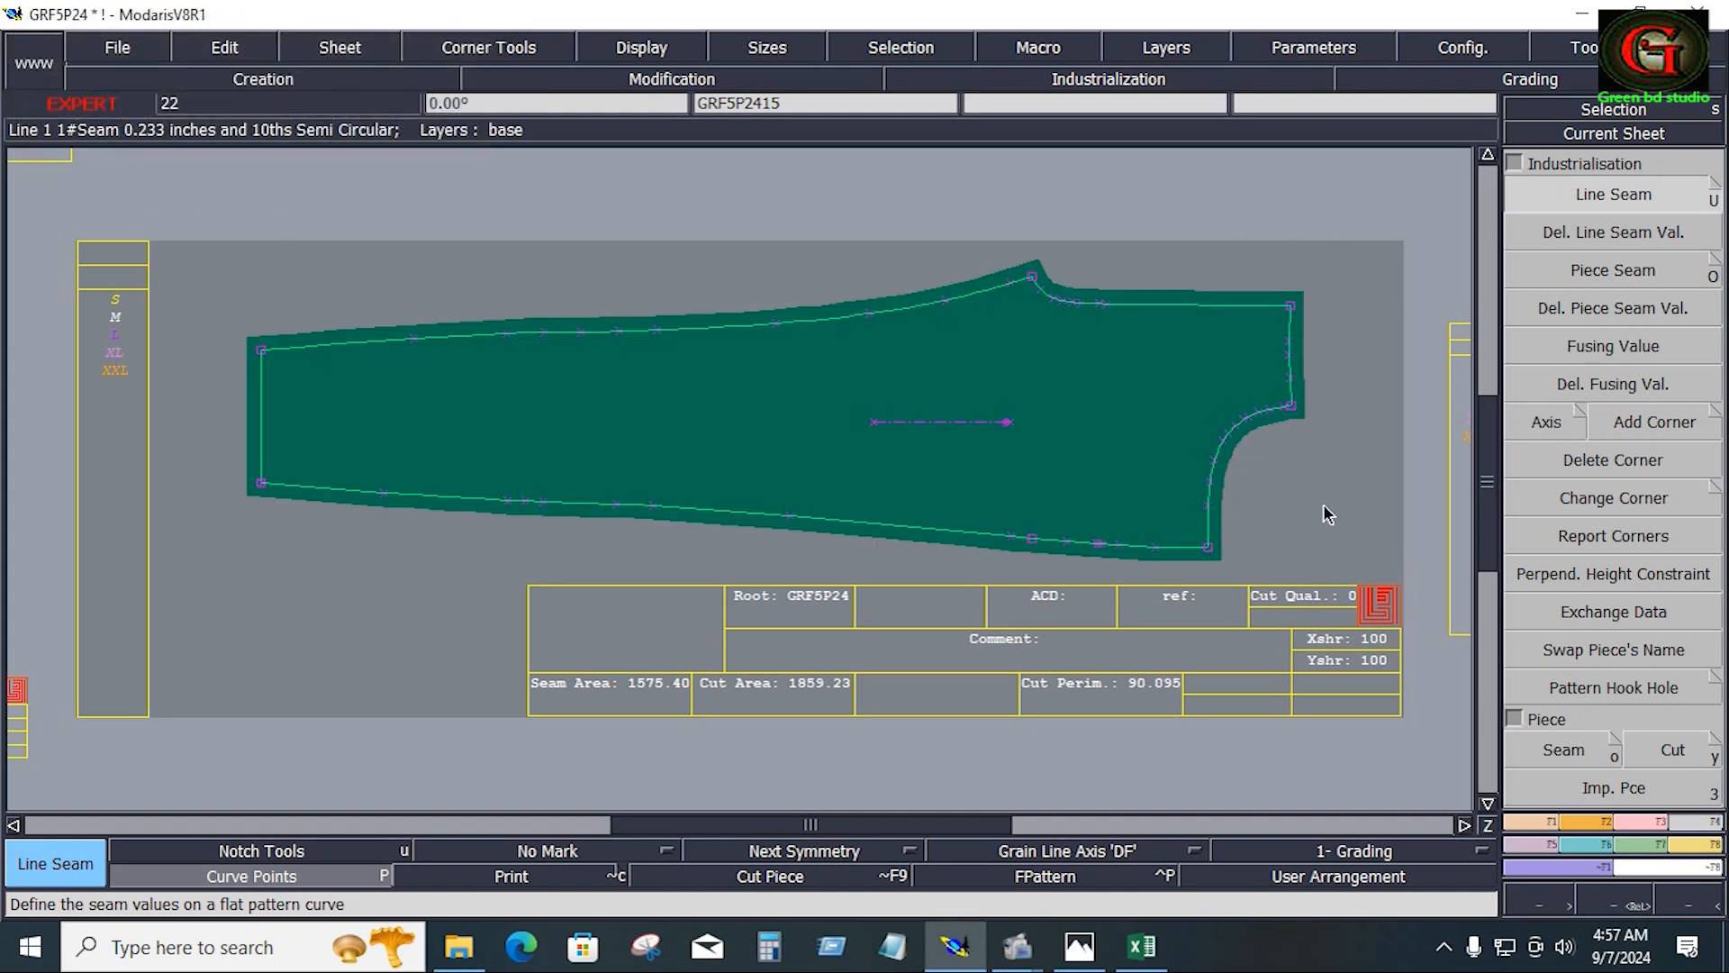
pyautogui.click(1322, 505)
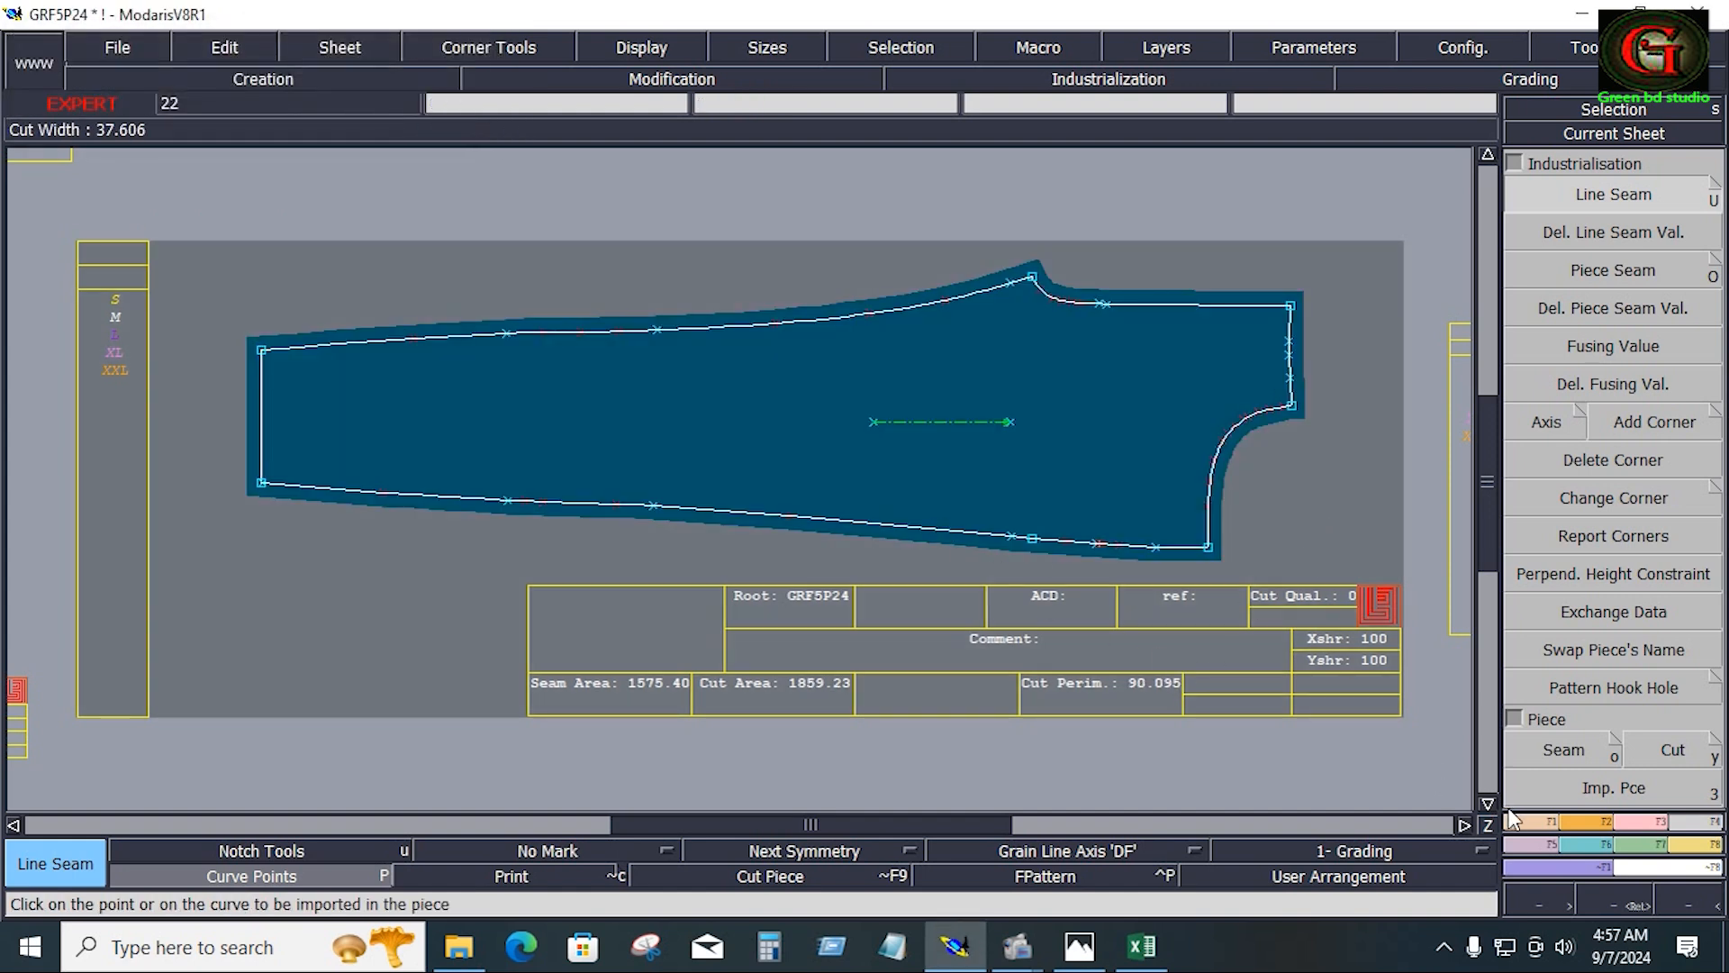
# Notch the front leg's side seam at the two marked points near the hip, undoing the notch put on the wrong point
pyautogui.click(1587, 823)
pyautogui.click(1592, 200)
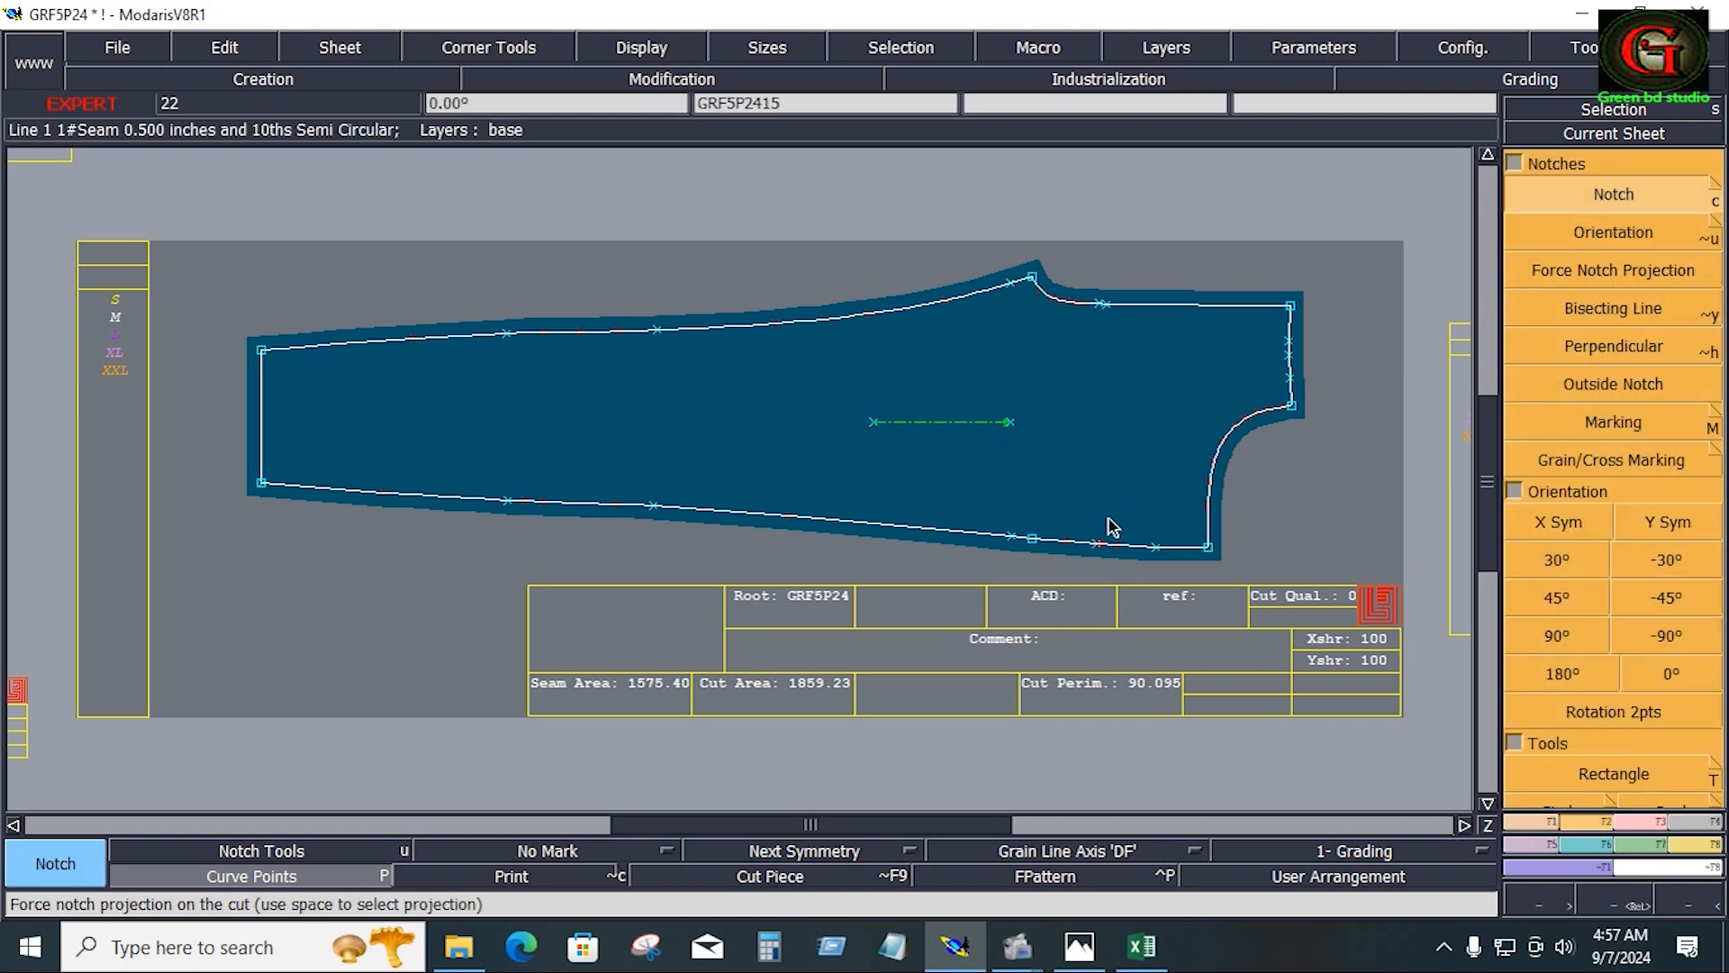
pyautogui.click(1045, 540)
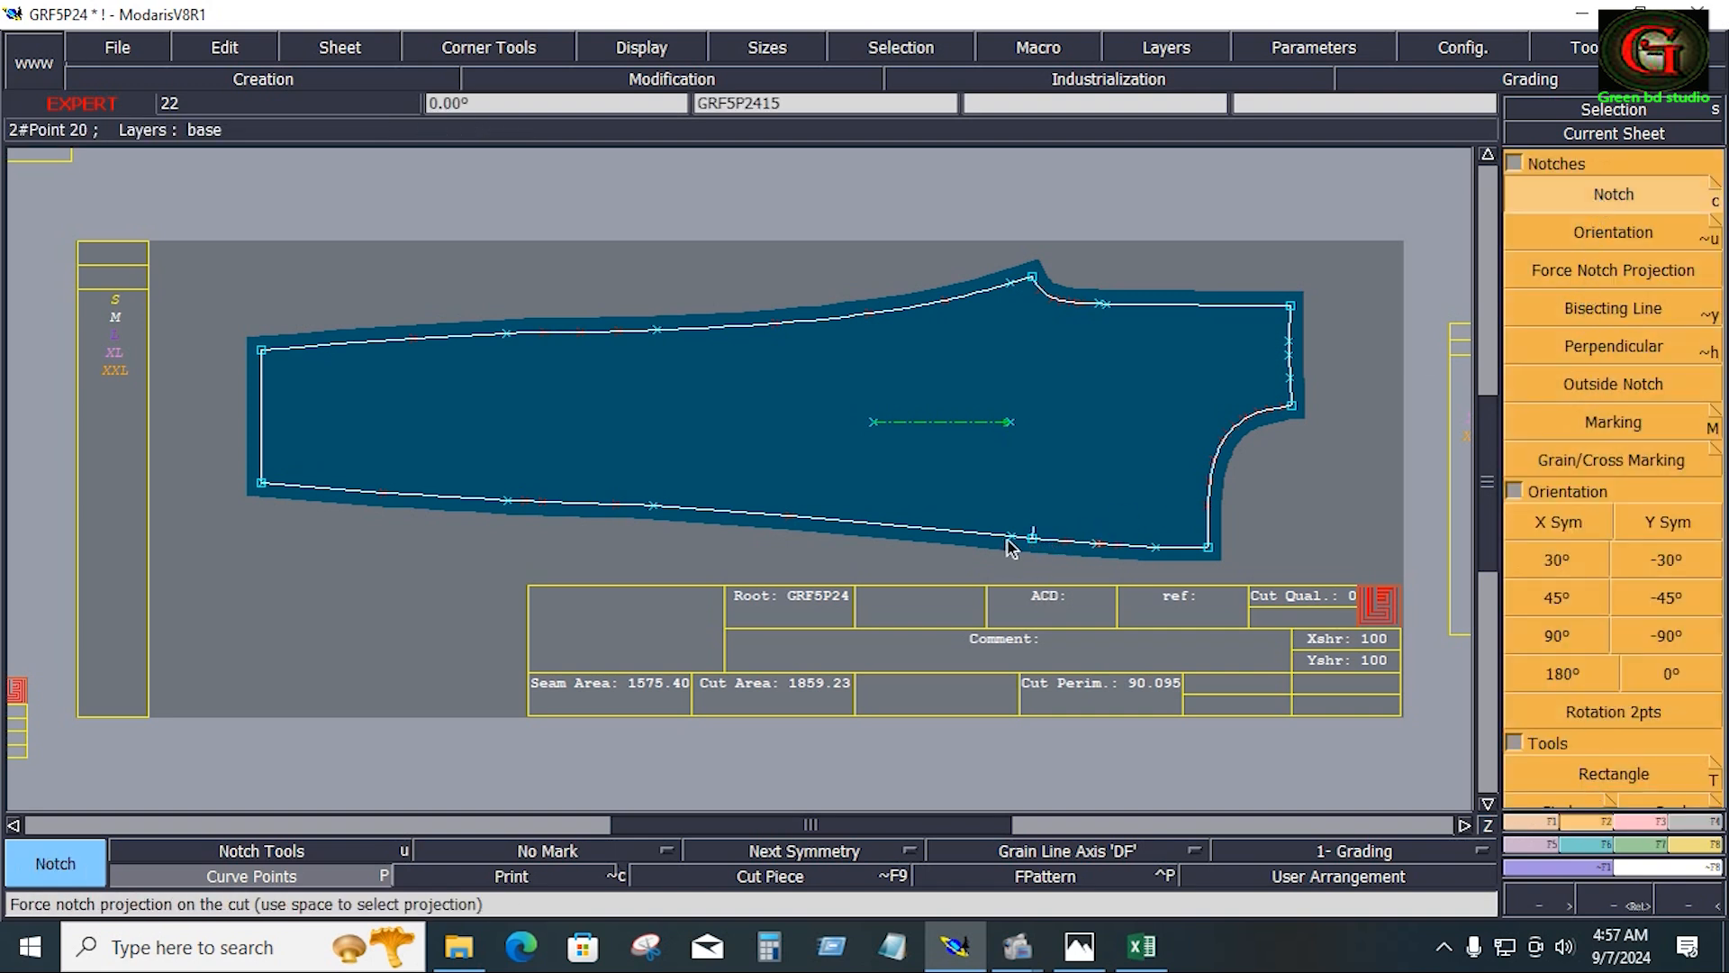
pyautogui.hotkey('ctrl', 'z')
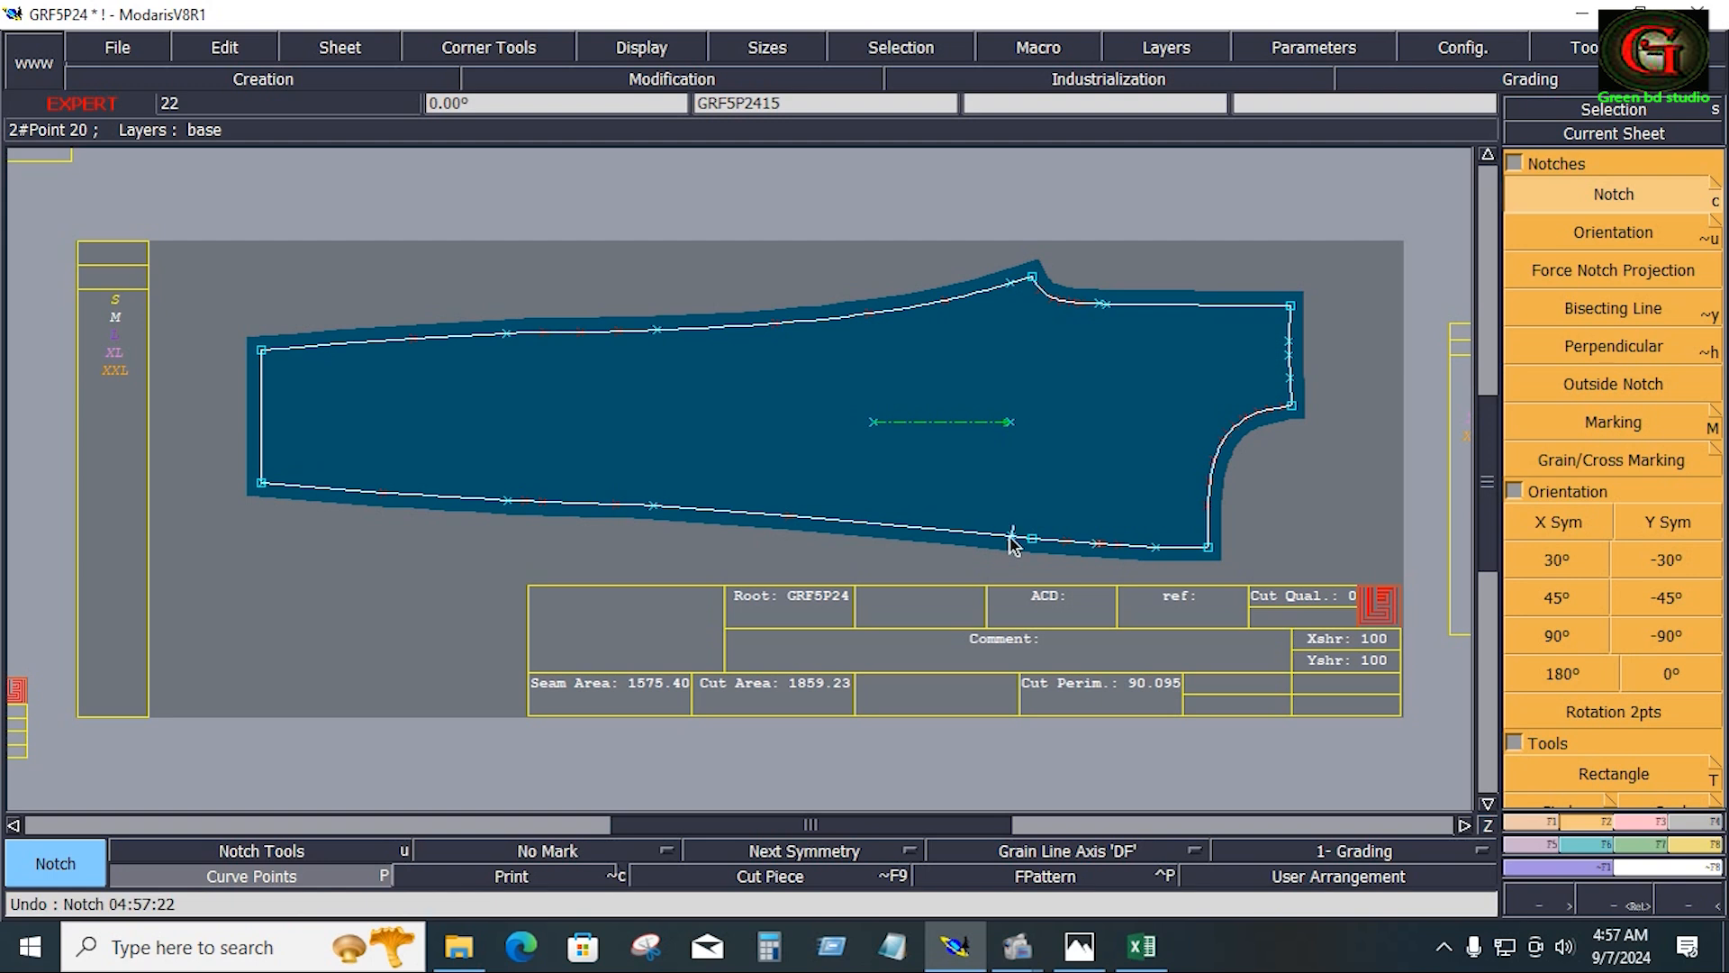
pyautogui.click(1093, 545)
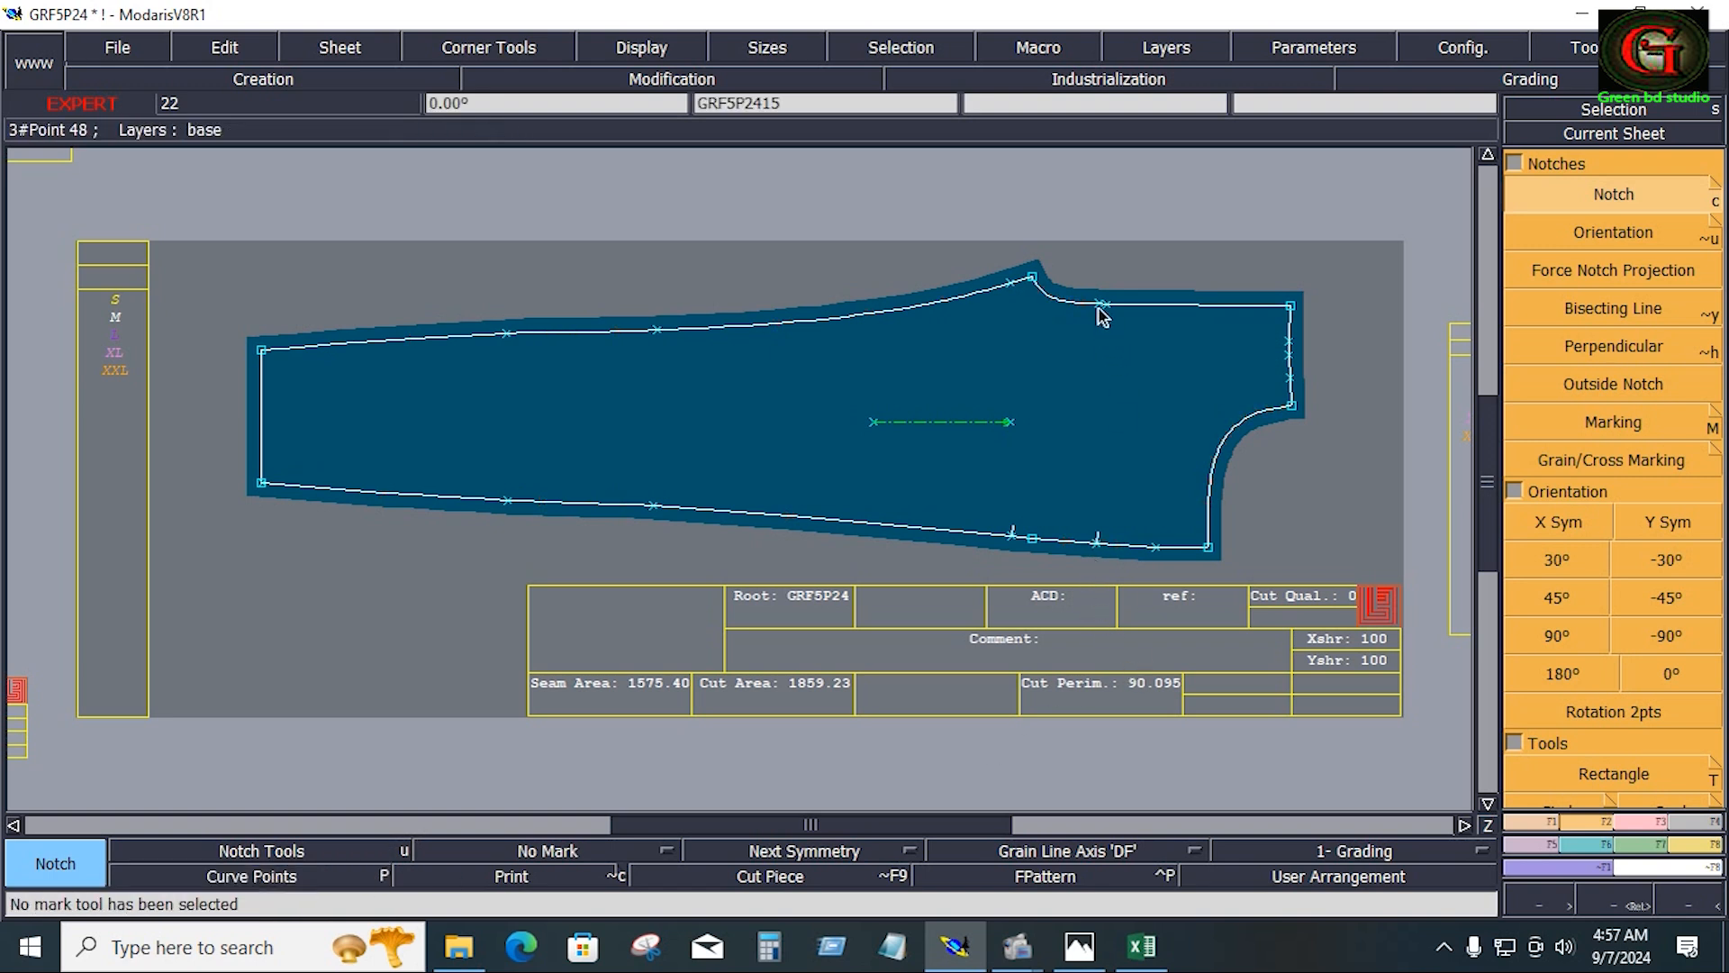
# Delete the extra point on the front leg's fly edge, and add notches at the fly and along the leg seams
pyautogui.press('Delete')
pyautogui.scroll(-1, 1149, 451)
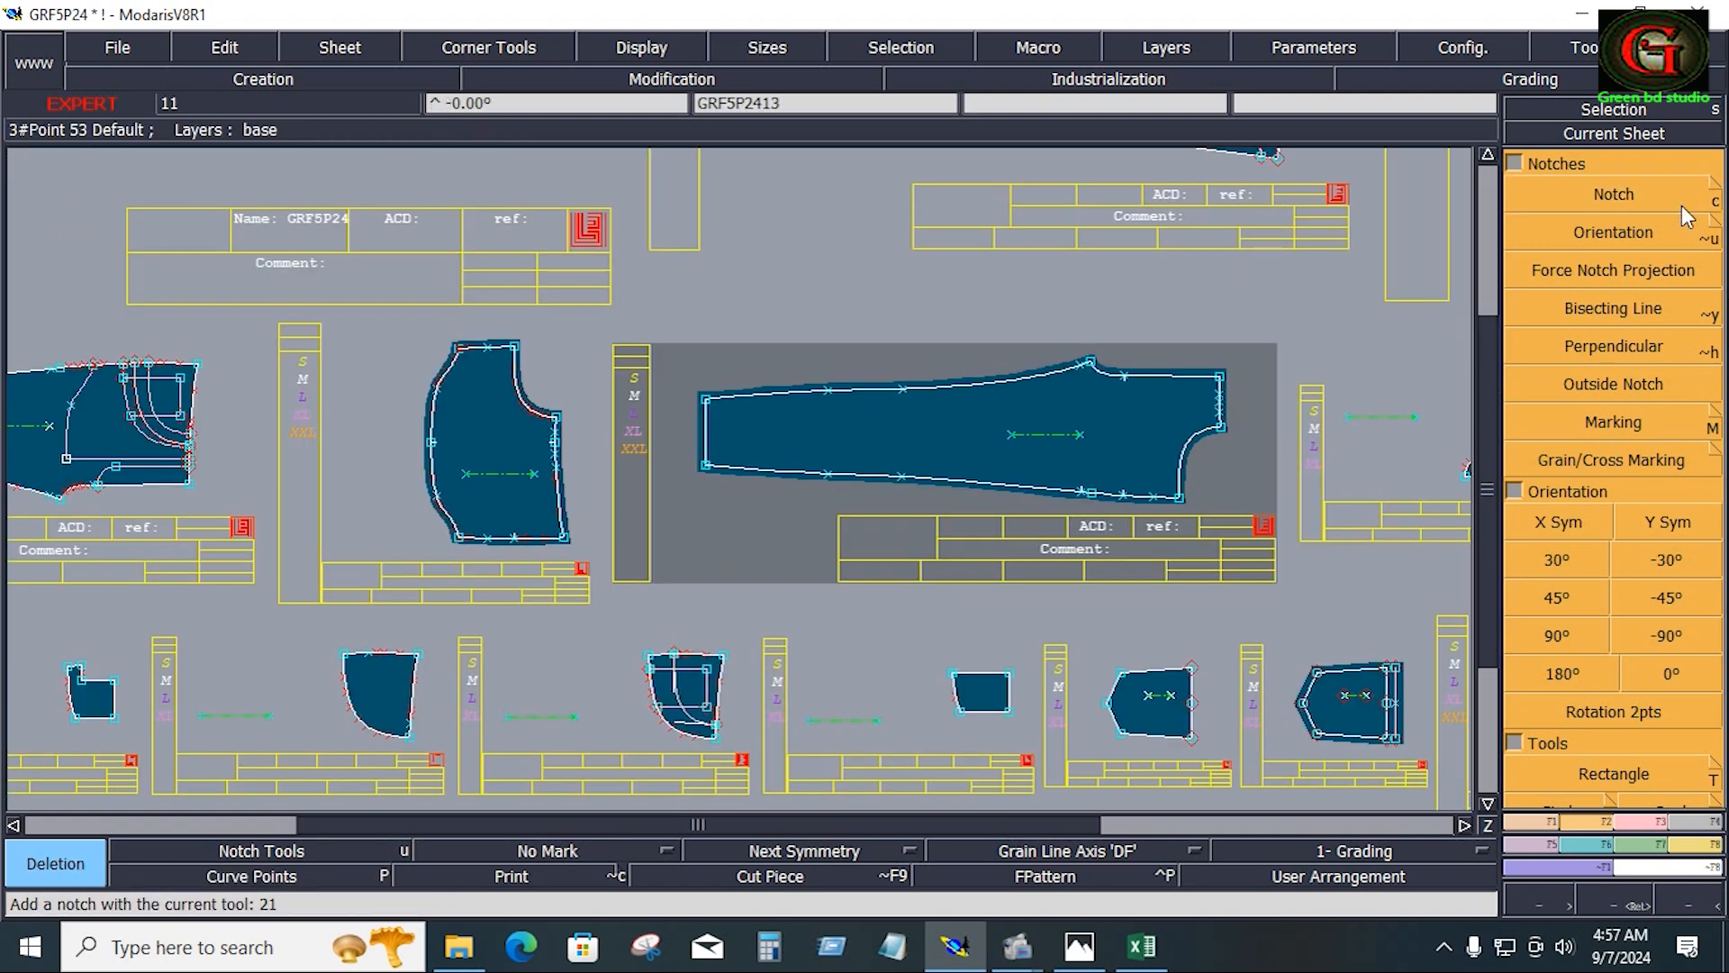
pyautogui.click(1682, 207)
pyautogui.click(826, 472)
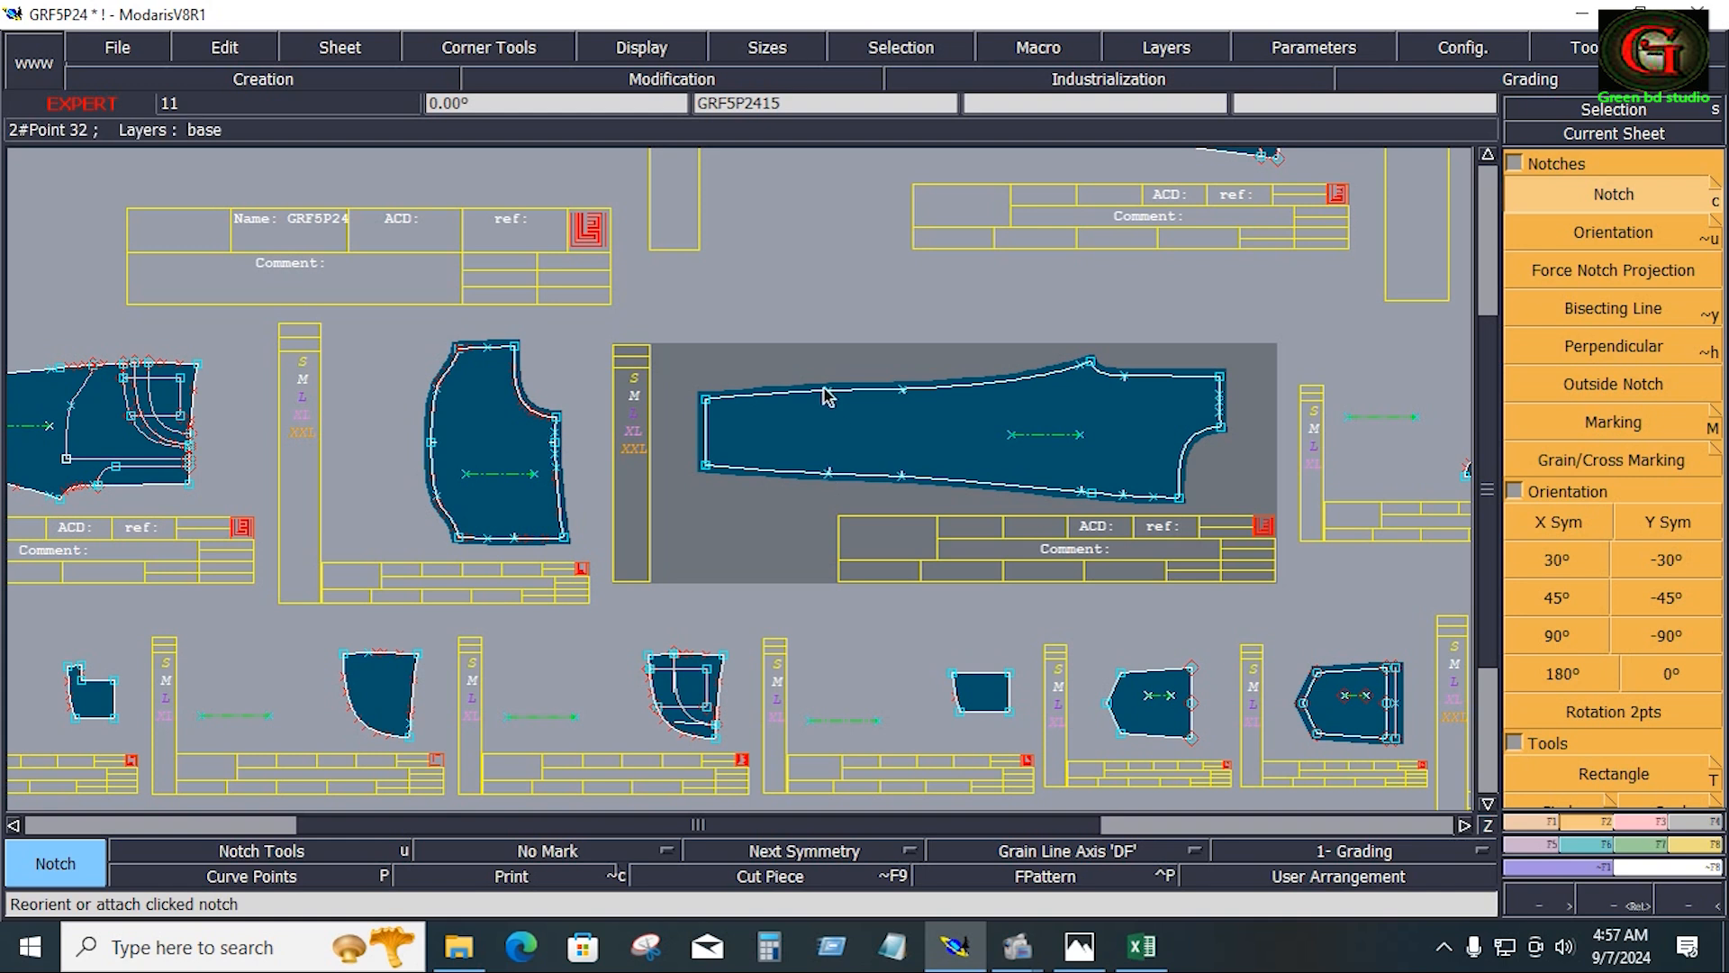
# Start a line seam on the front leg's hem edge, opening its beginning and end values
pyautogui.press('F4')
pyautogui.click(1618, 193)
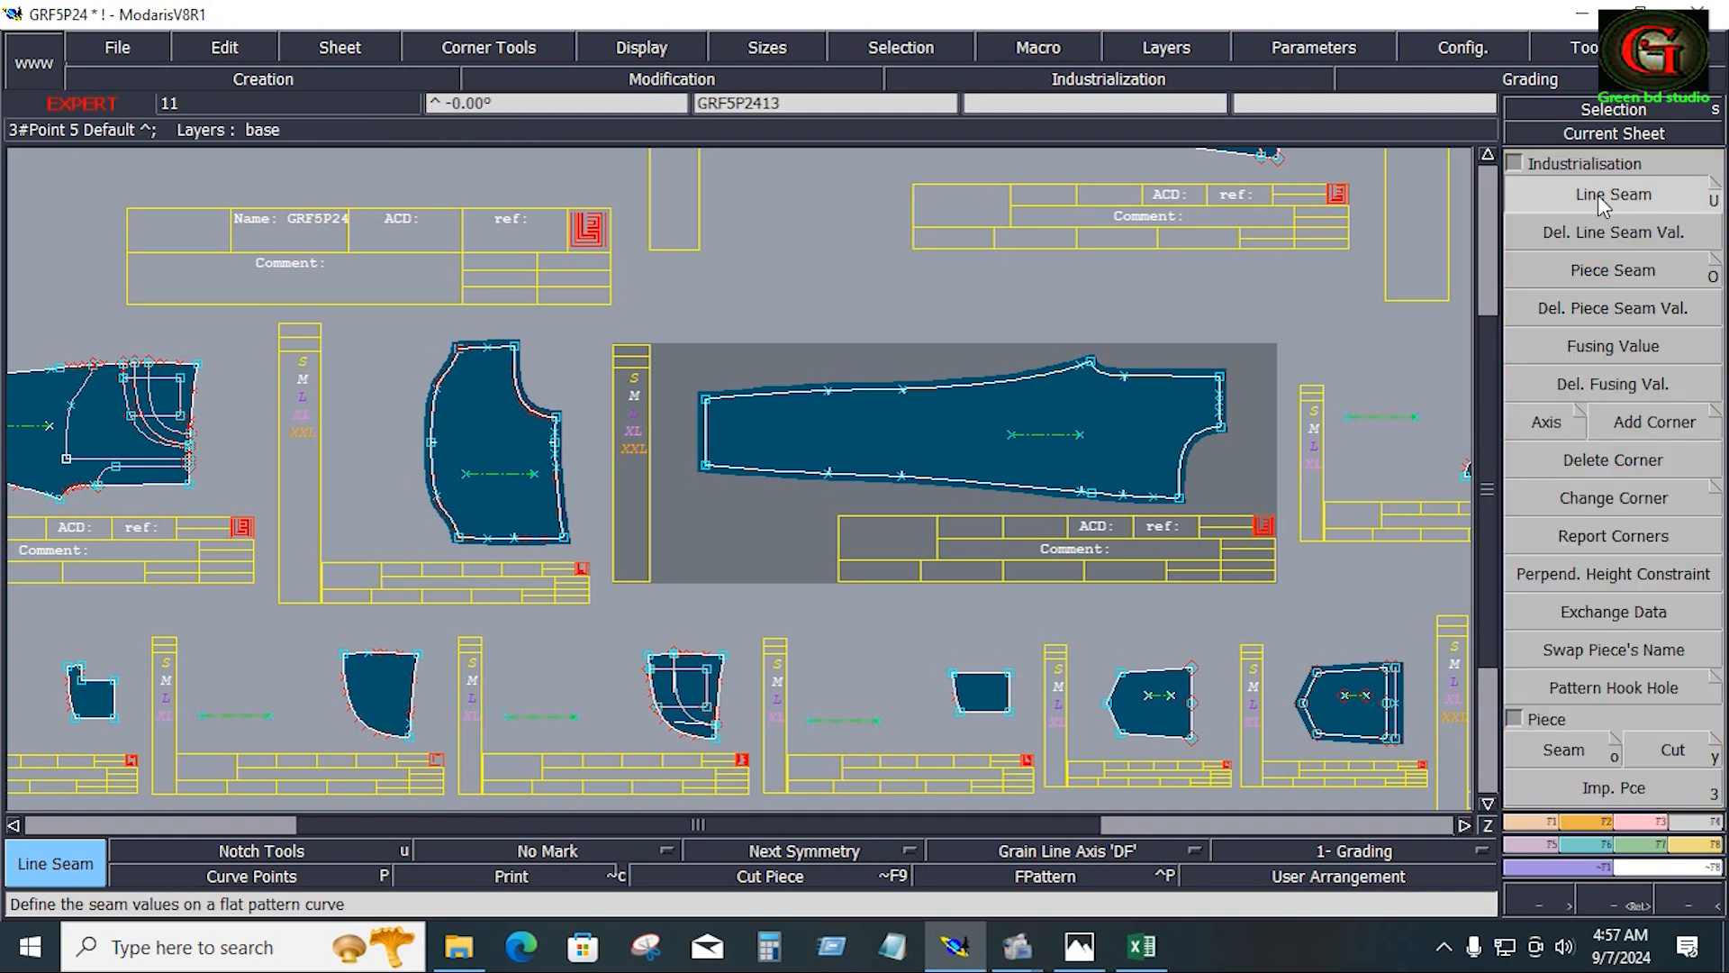
pyautogui.moveTo(680, 345); pyautogui.dragTo(726, 540)
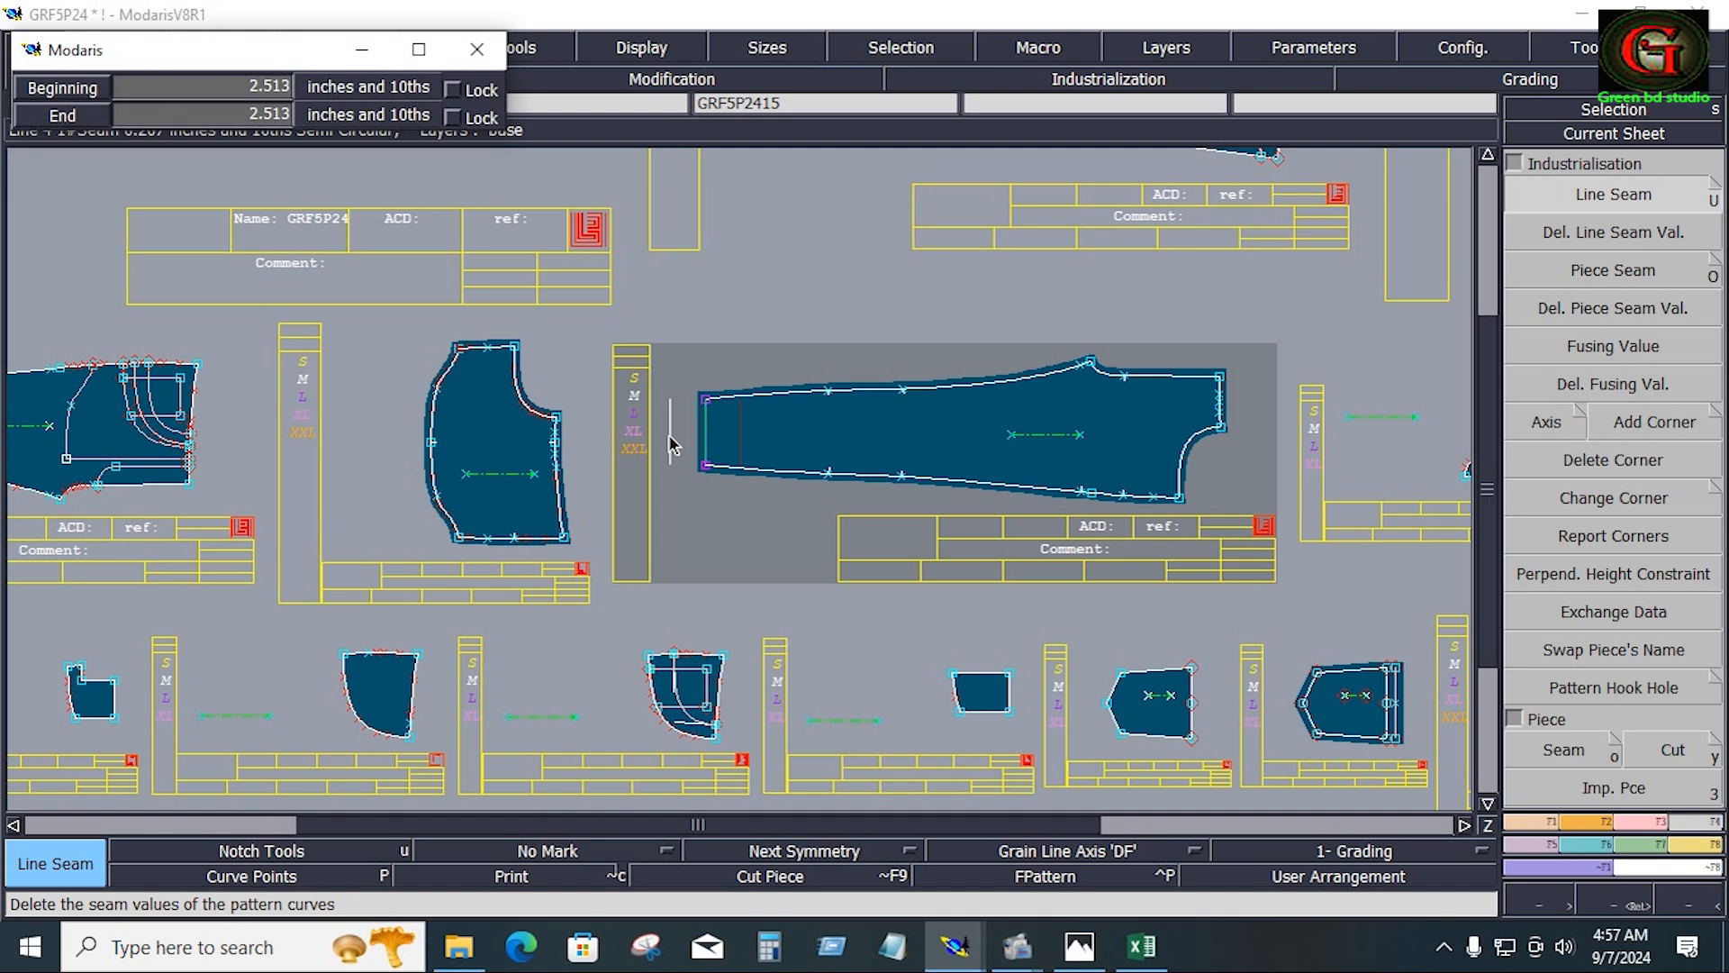
# Set the seam allowance along the hem line of trouser panel GRF5P2415 to 1.25 inches at both beginning and end
pyautogui.write('1.25')
pyautogui.press('Tab')
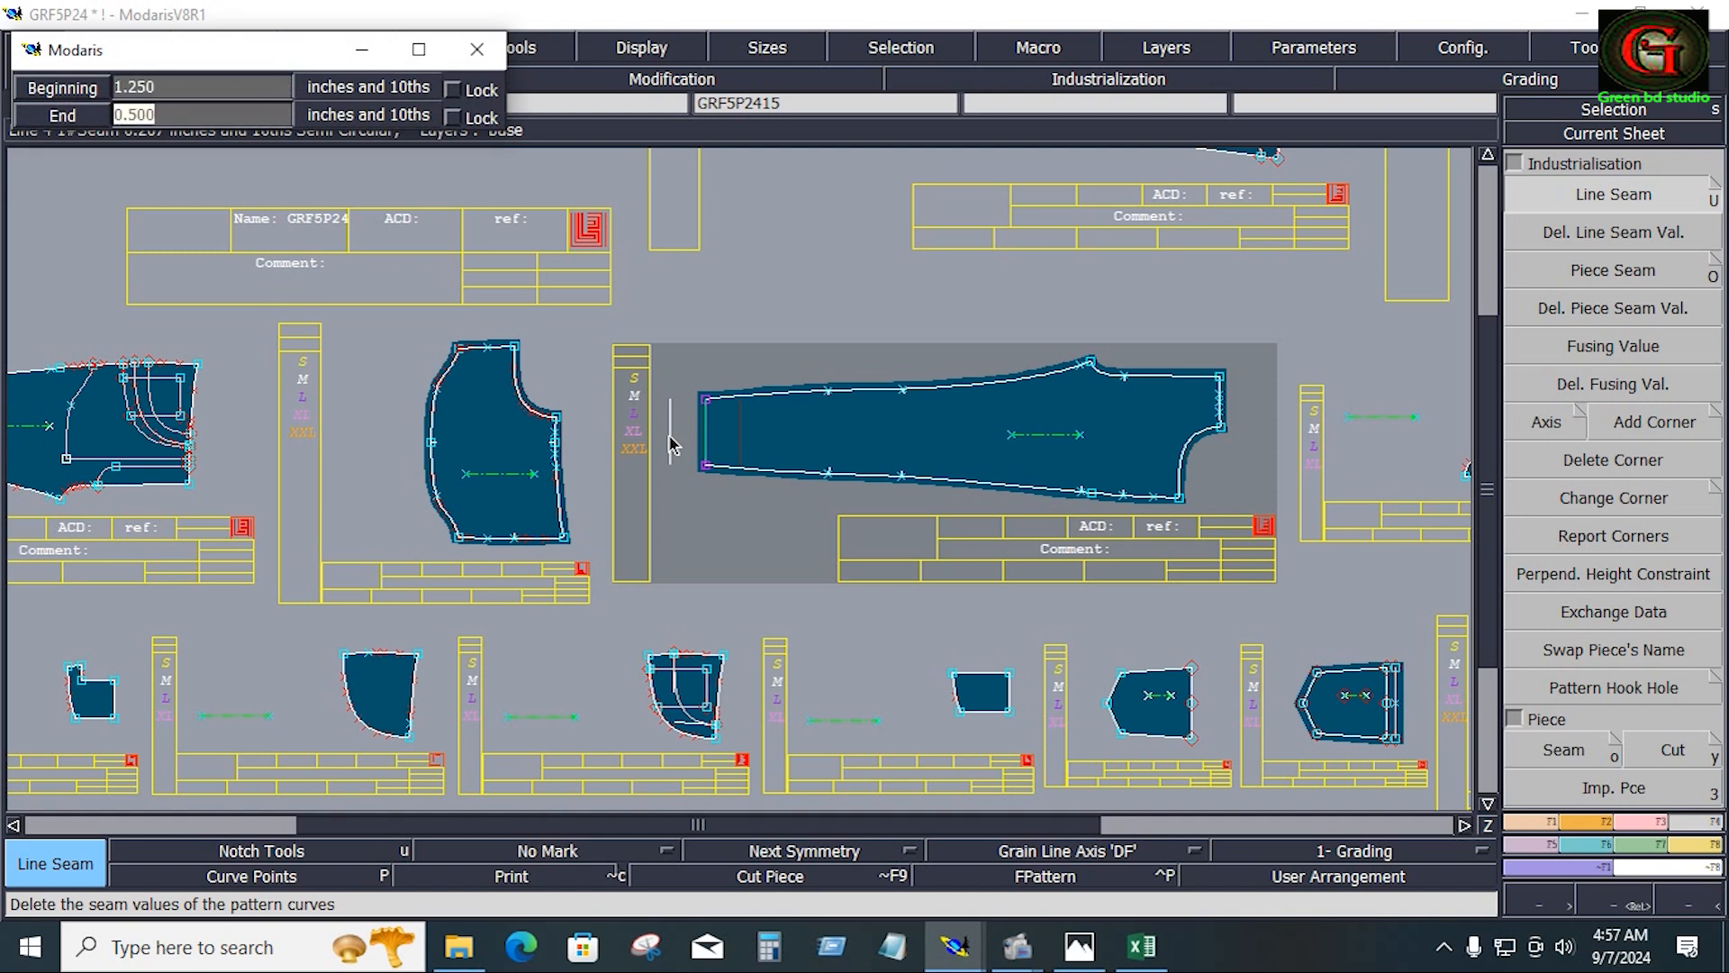
pyautogui.write('1.25')
pyautogui.press('Return')
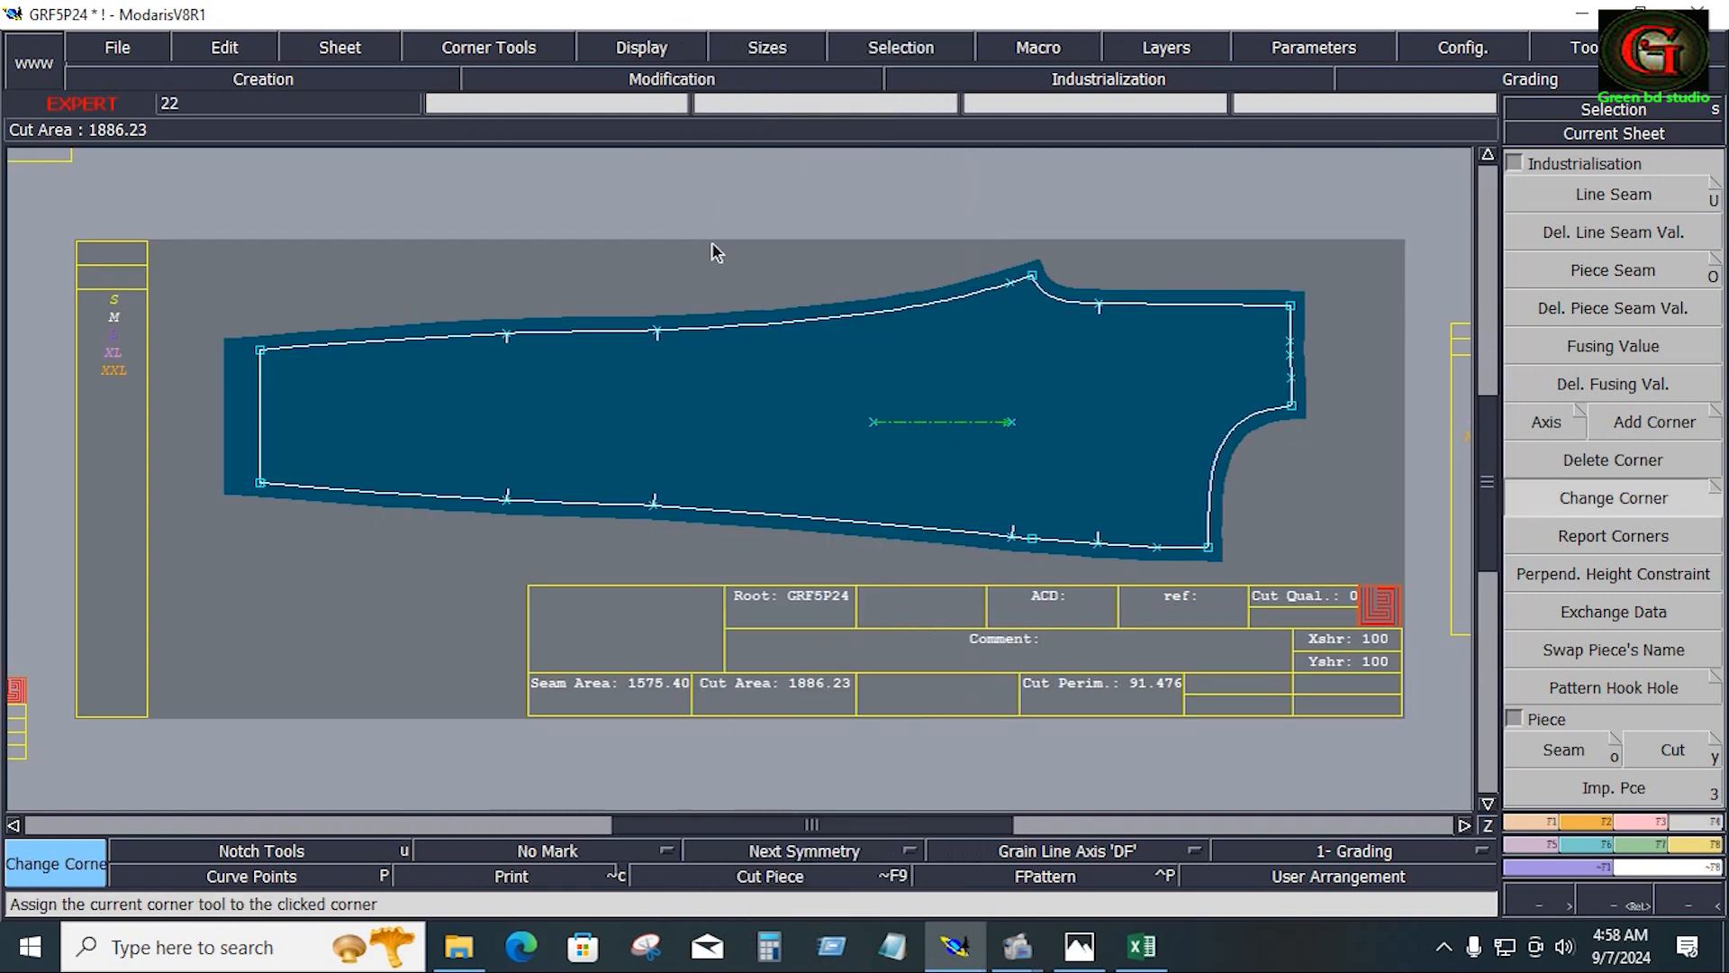
# Apply a Previous Symmetry corner to the panel's upper hem corner
pyautogui.click(824, 849)
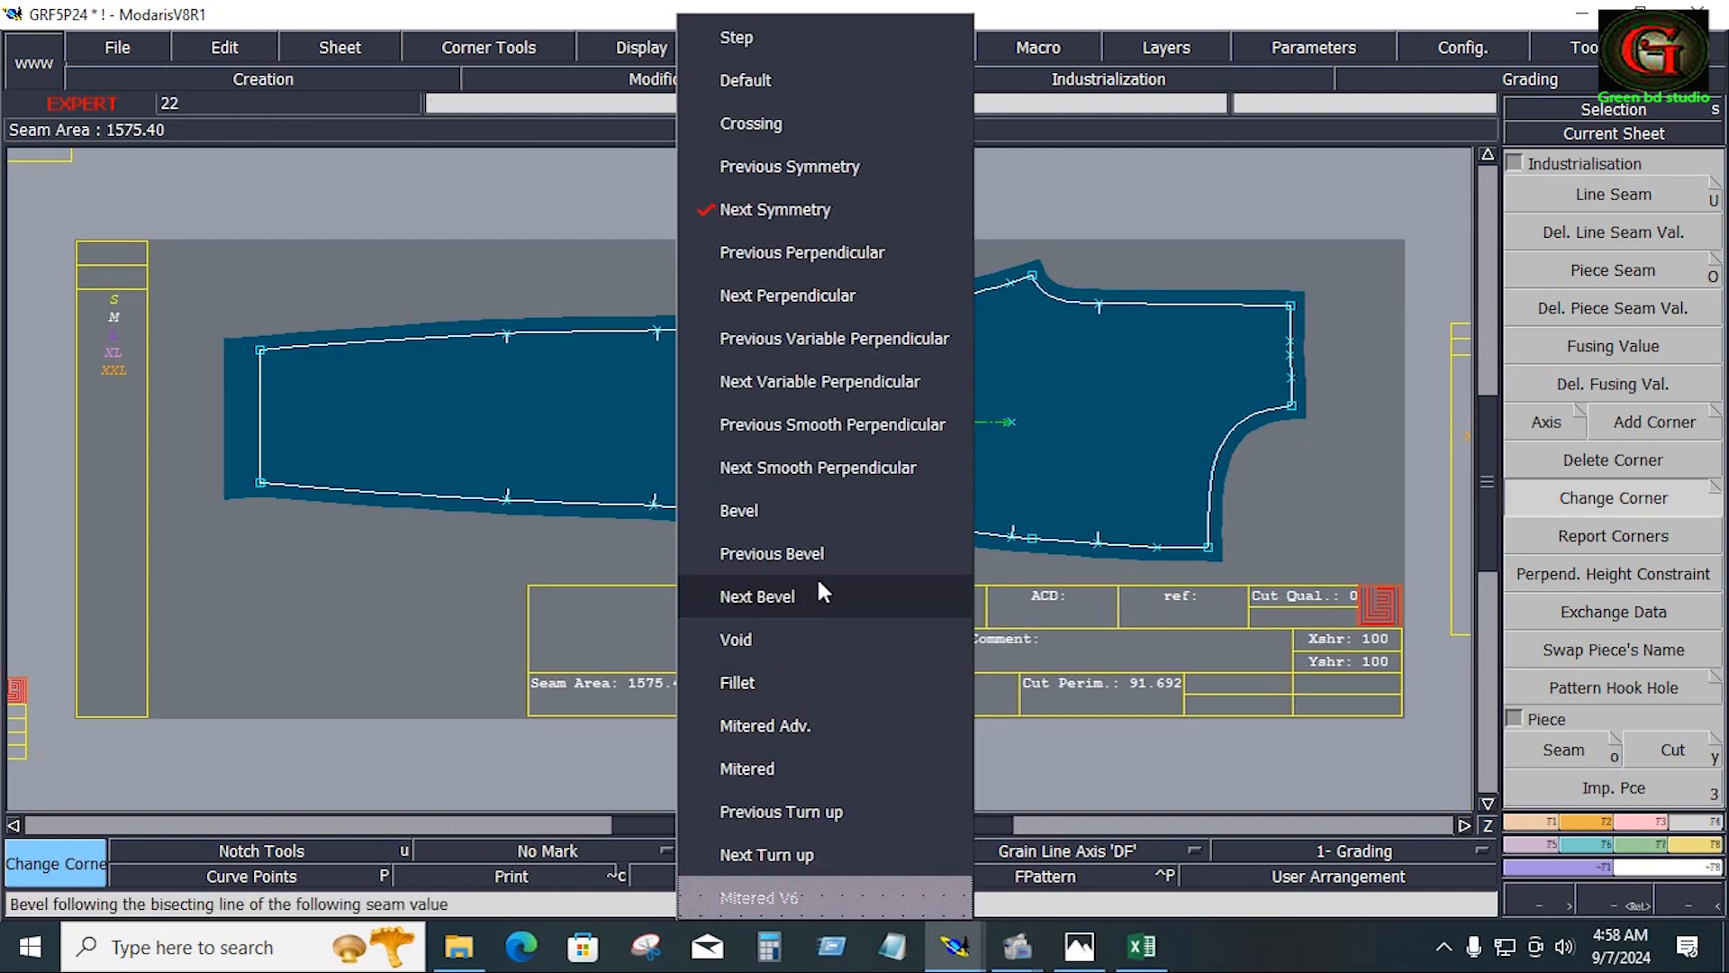
pyautogui.click(735, 164)
pyautogui.click(261, 358)
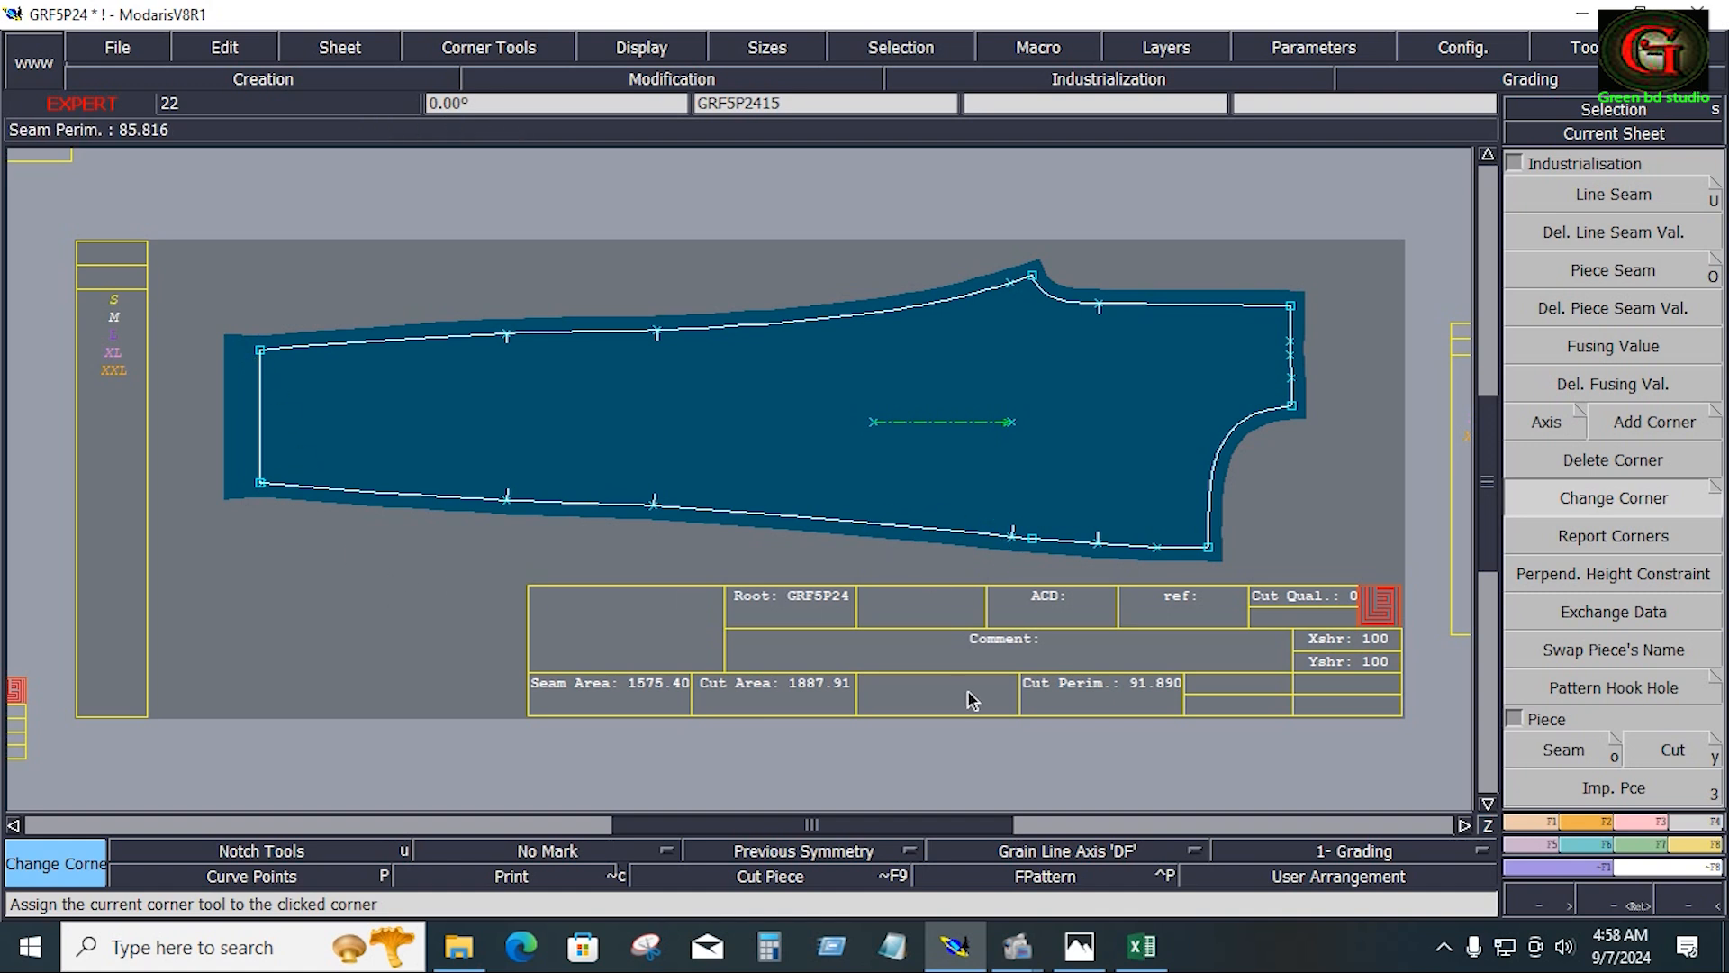
# Add a 0.5 inch seam allowance to all edges of the curved strip piece GRF5P2412
pyautogui.press('8')
pyautogui.click(194, 607)
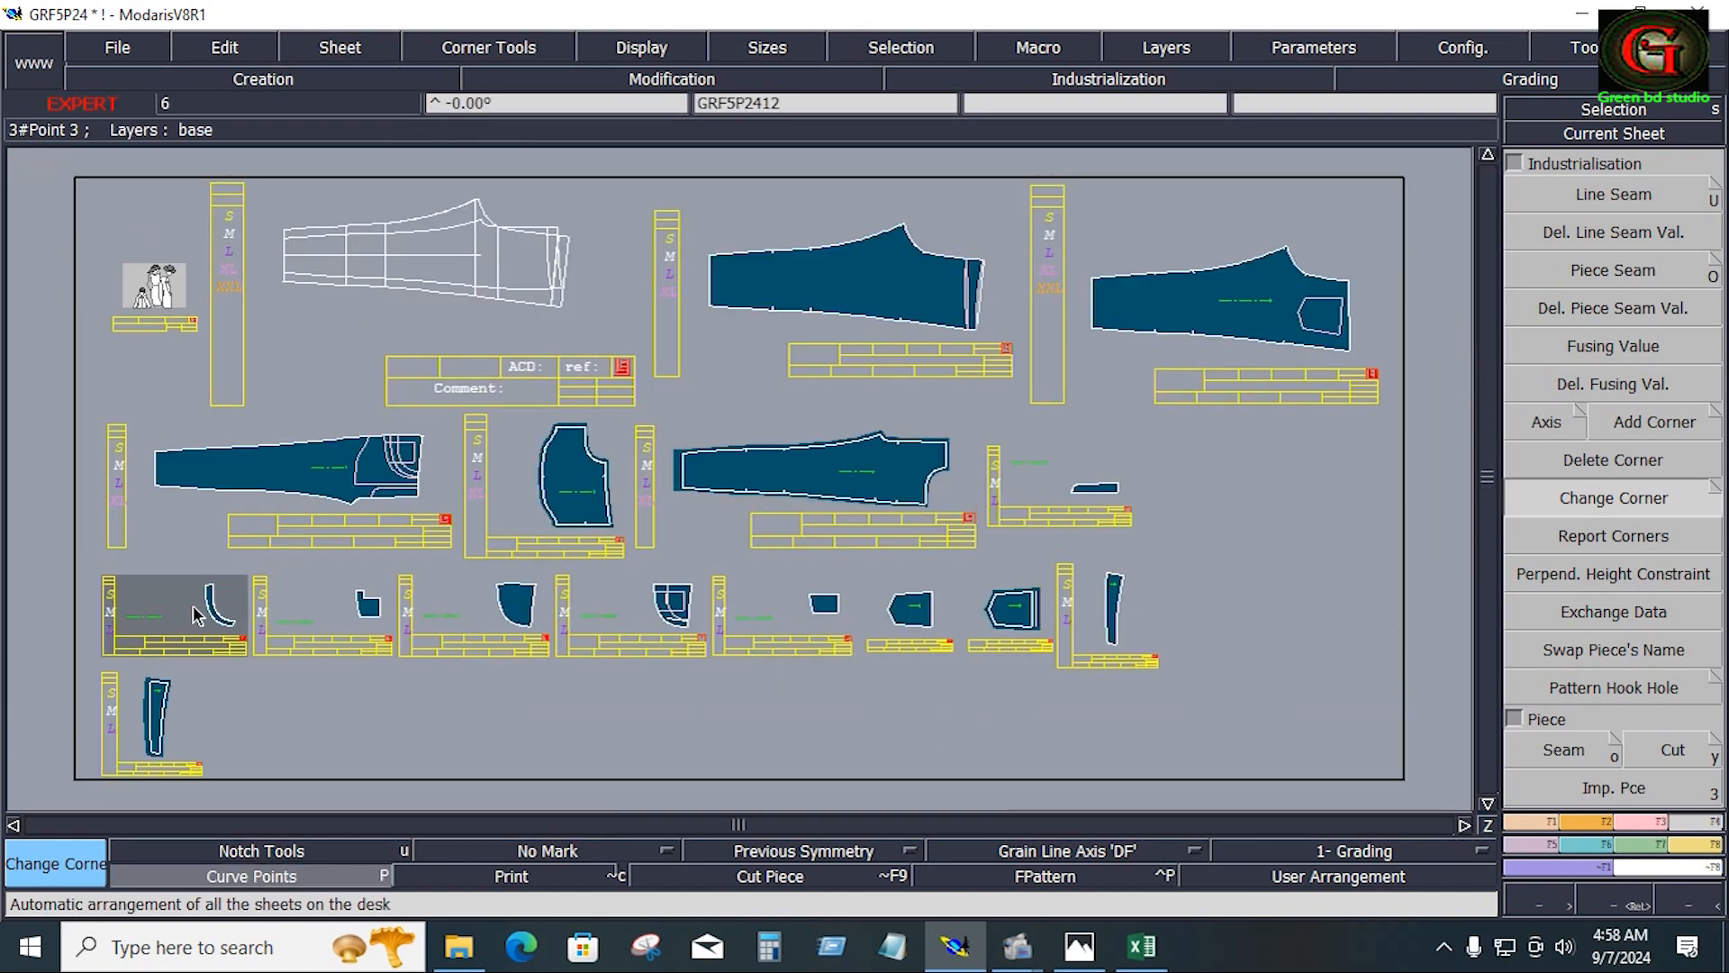
pyautogui.press('Home')
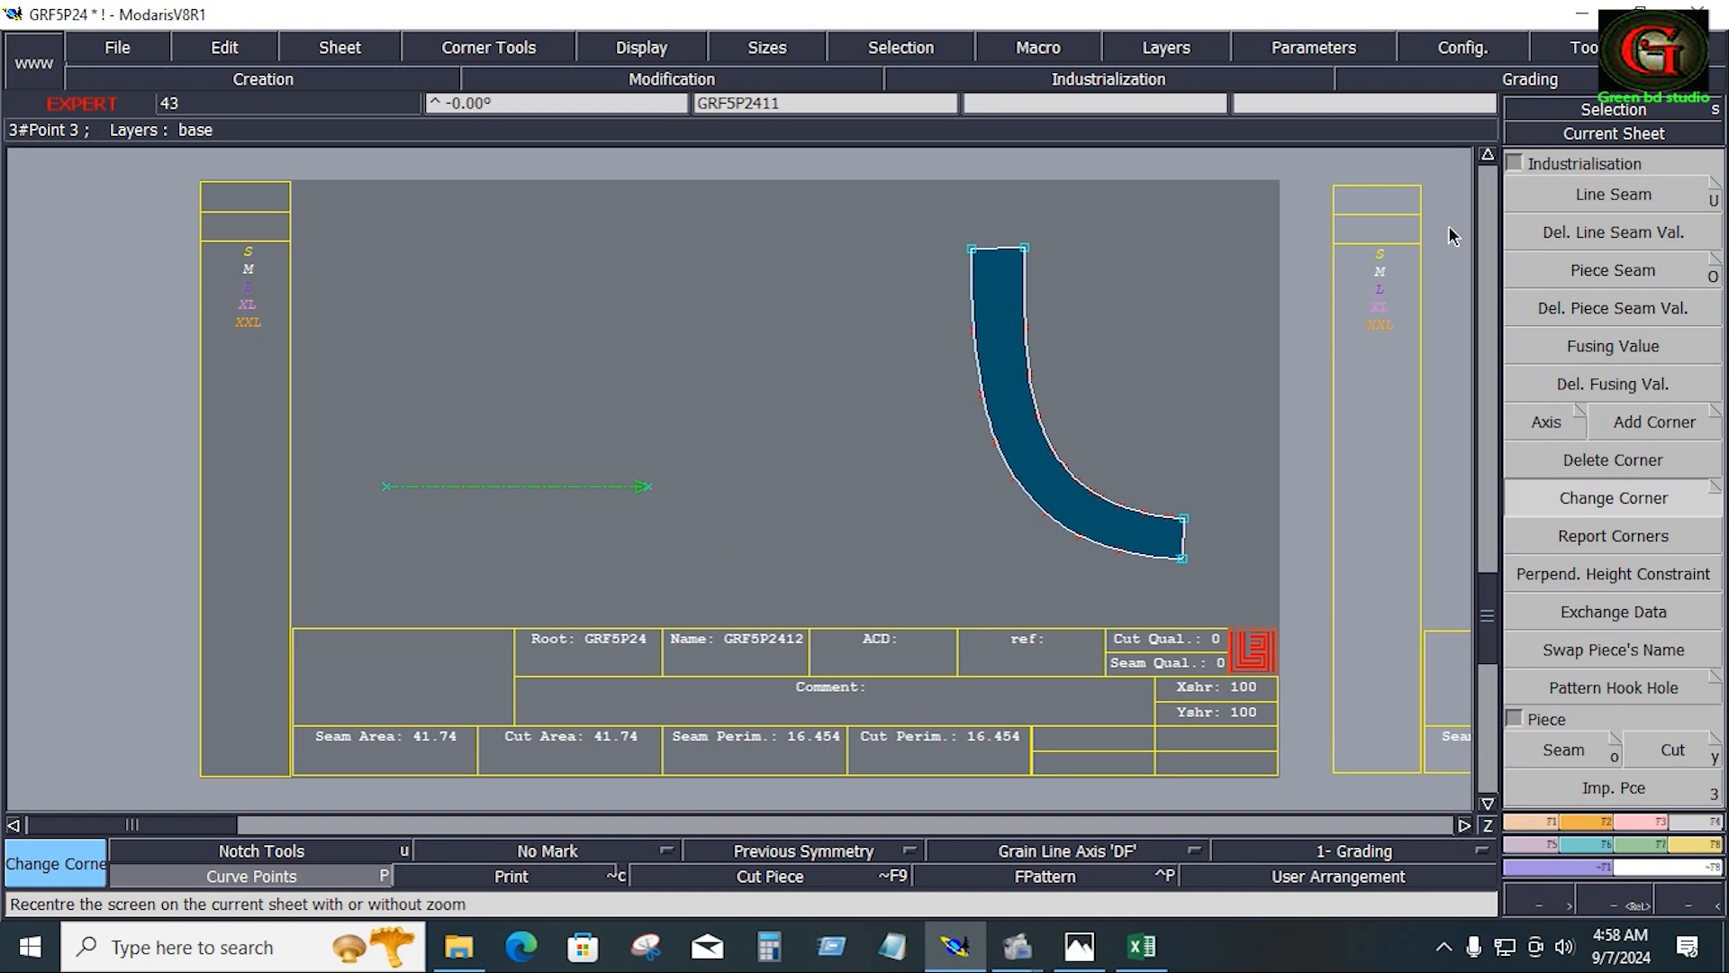
pyautogui.click(1634, 189)
pyautogui.moveTo(918, 212); pyautogui.dragTo(1207, 606)
pyautogui.write('0.731')
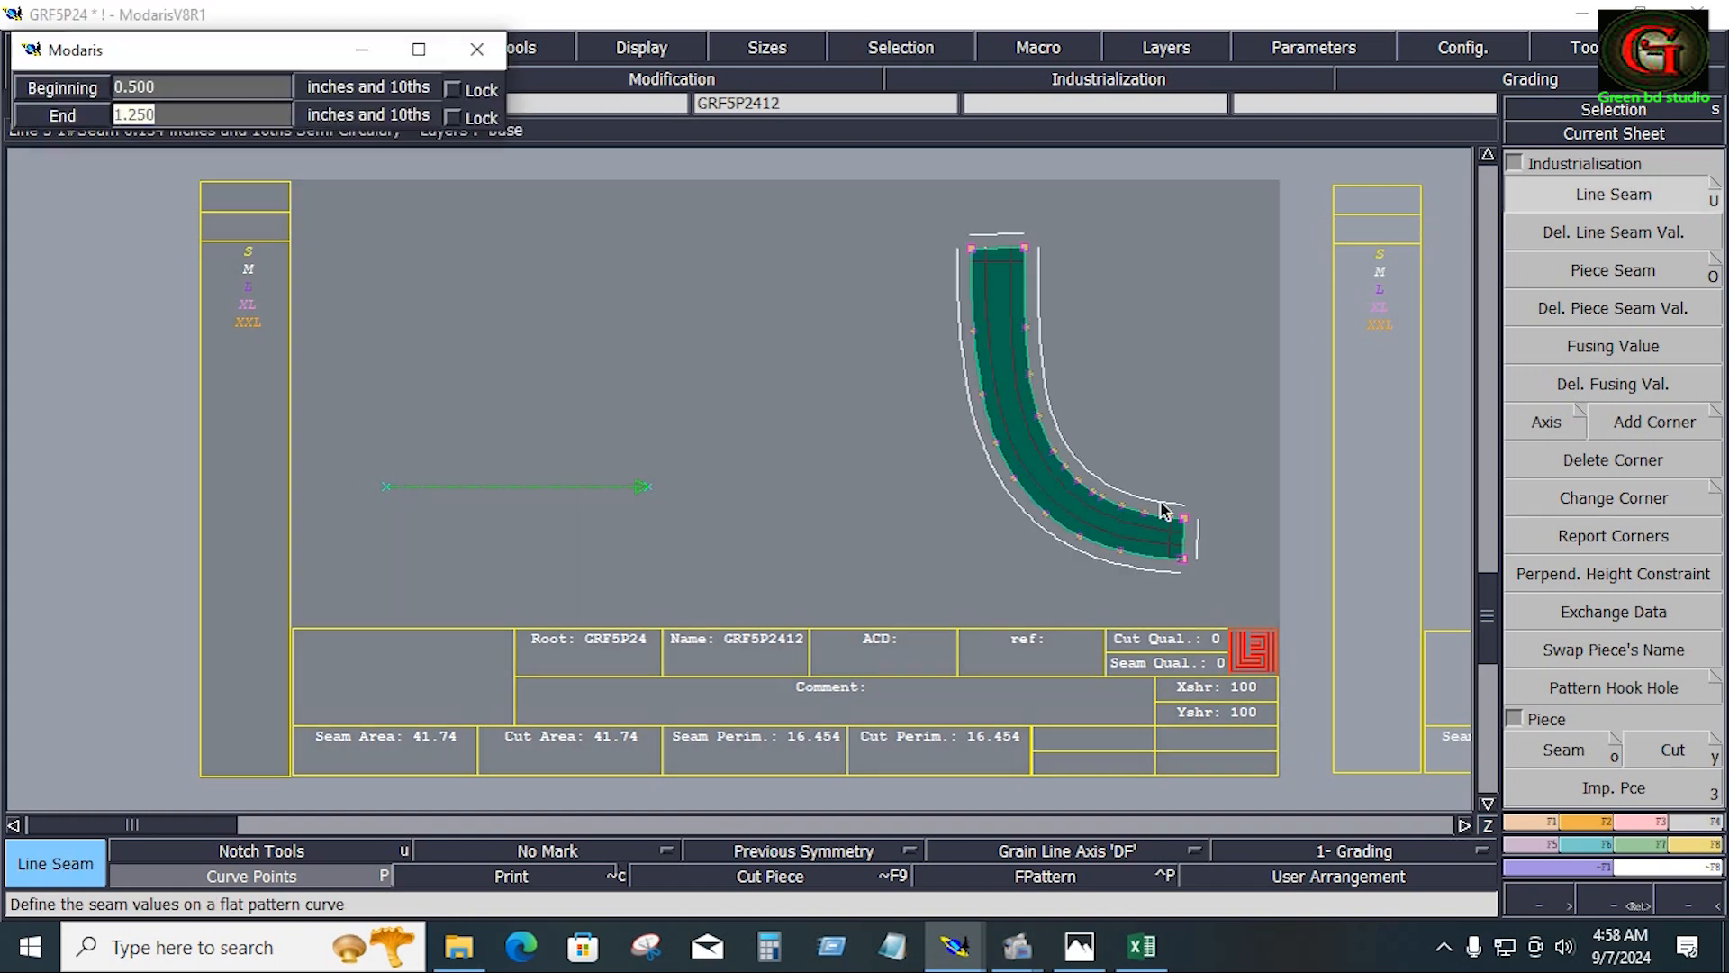
pyautogui.press('Return')
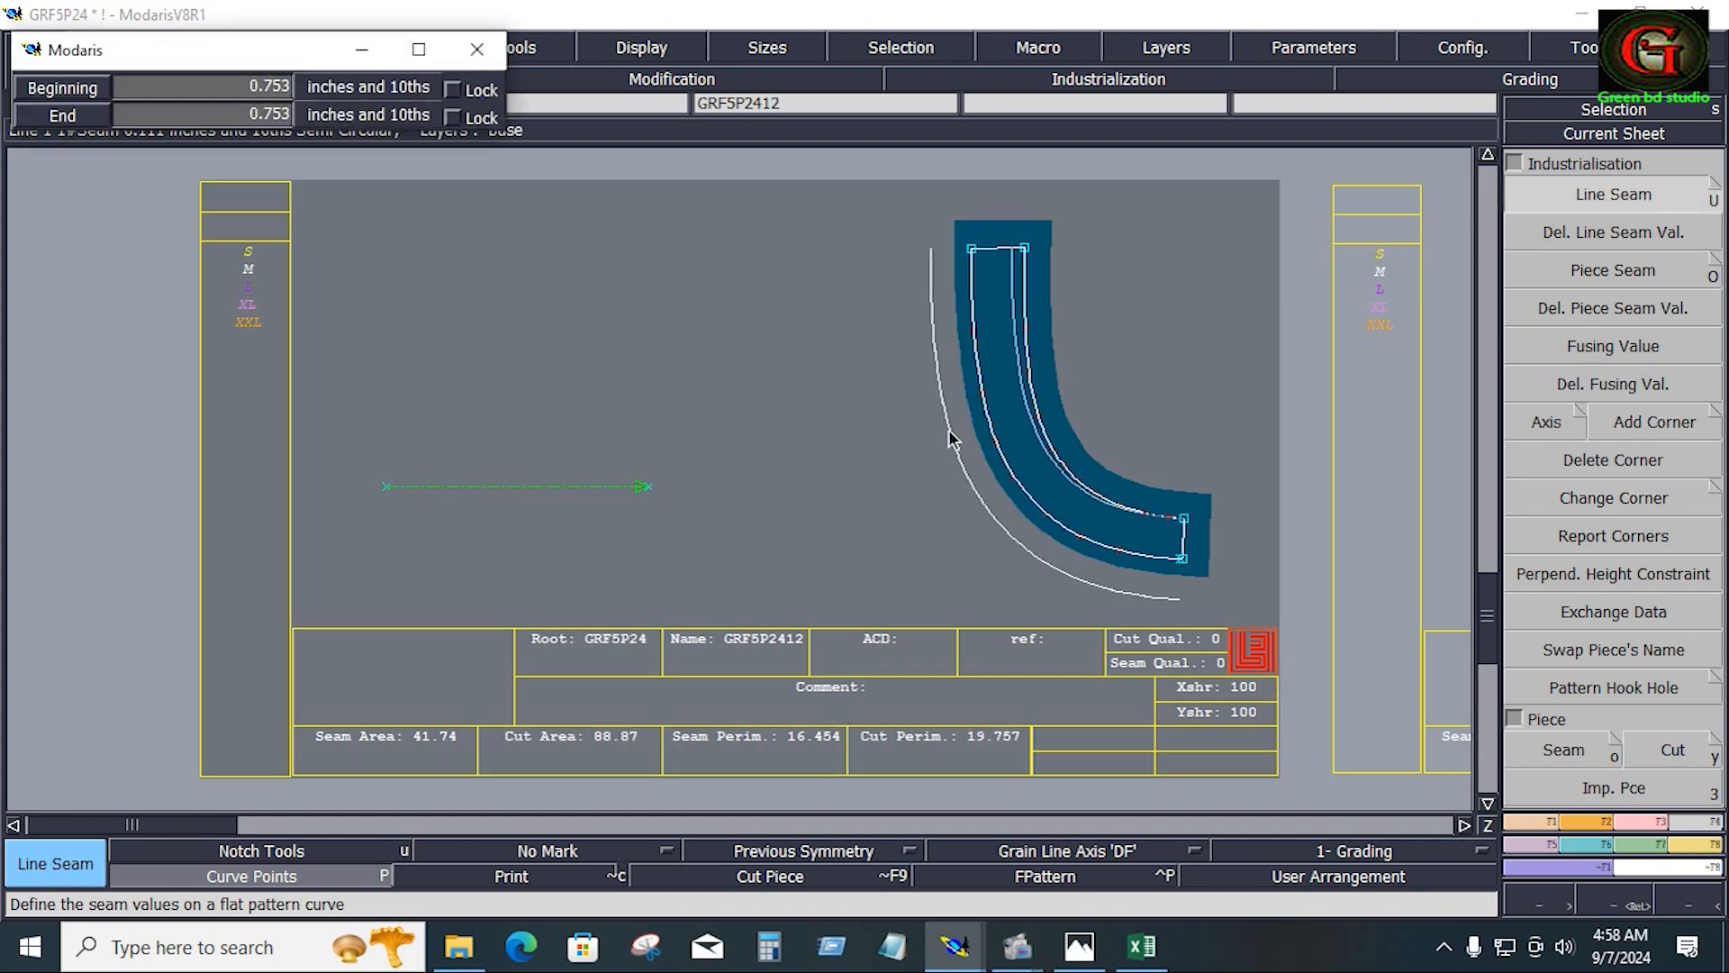
# Set the seam allowance of the strip's outer curve to 0 and draw a horizontal grain line axis across the strip
pyautogui.press('Down')
pyautogui.write('0')
pyautogui.press('Down')
pyautogui.write('0')
pyautogui.press('Return')
pyautogui.press('a')
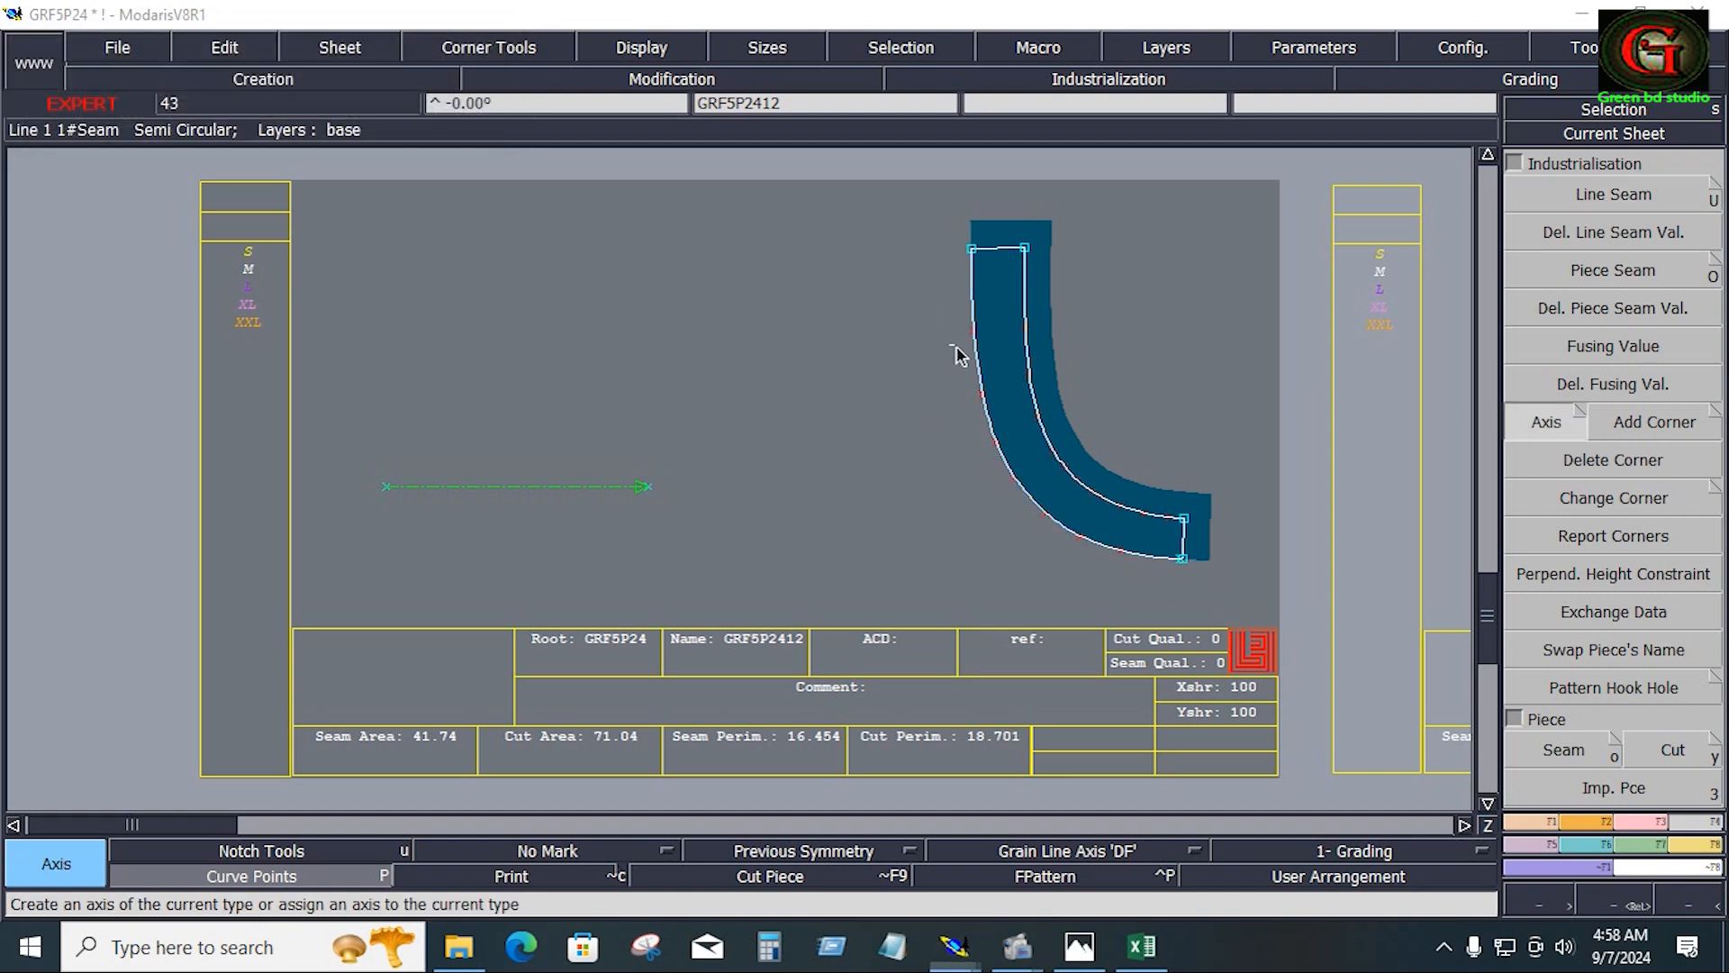
pyautogui.moveTo(948, 343); pyautogui.dragTo(1045, 344)
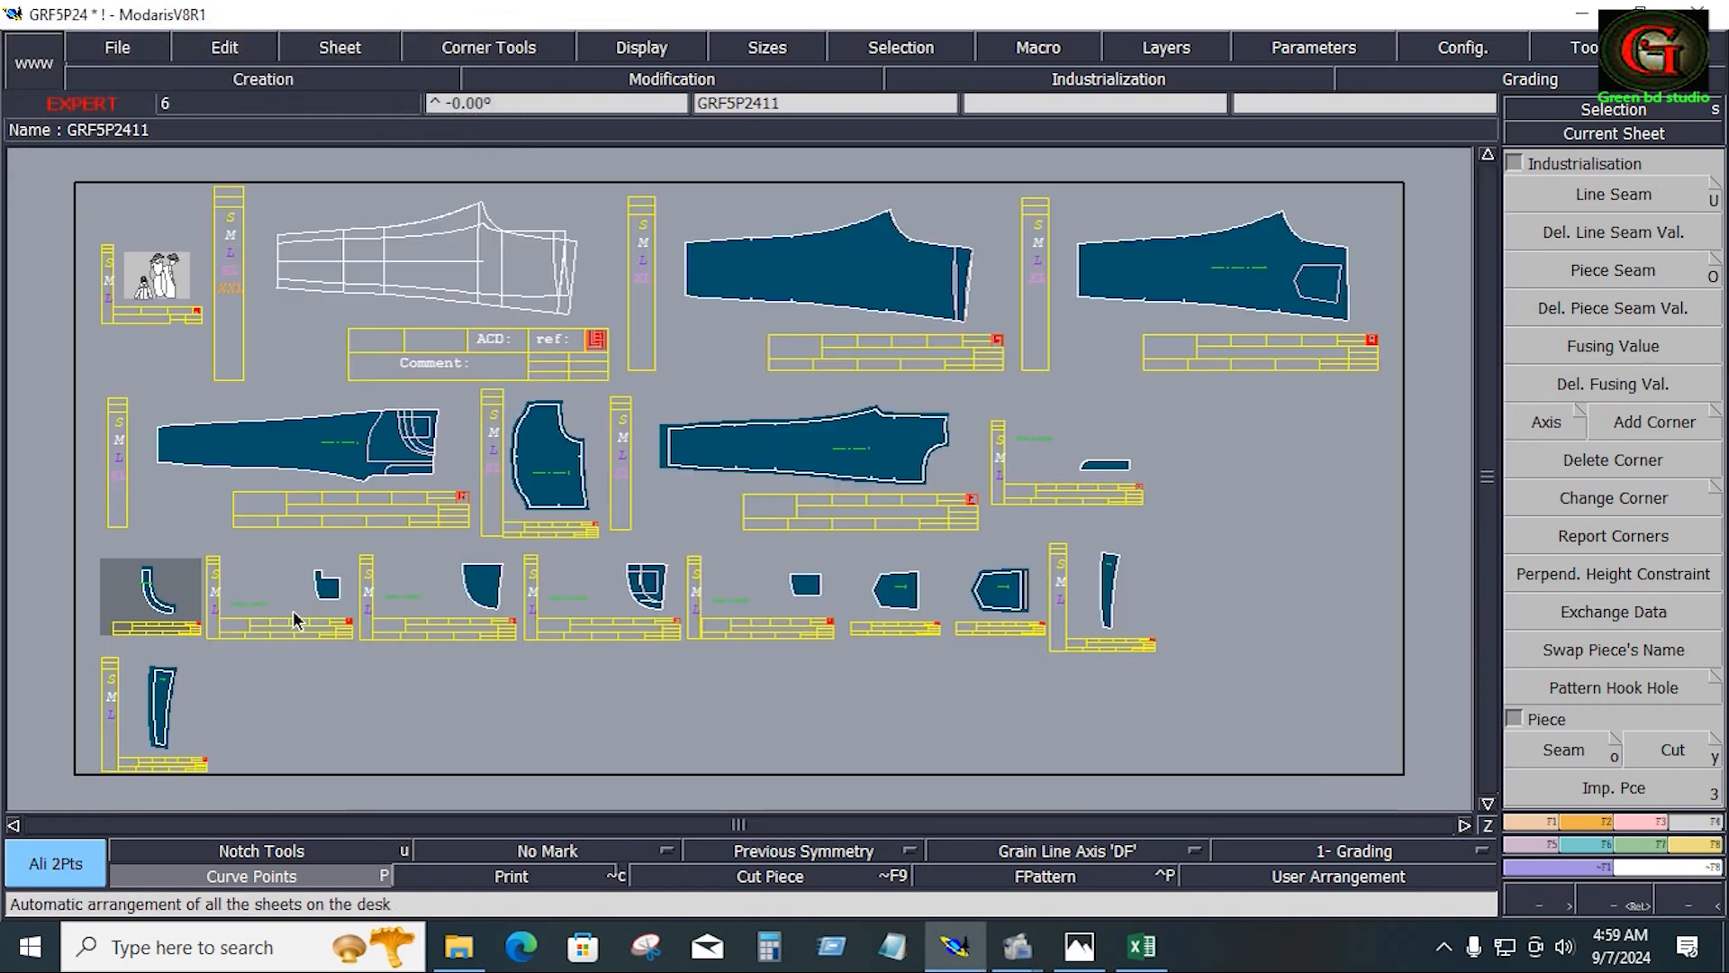
# Delete the sheet of the small L-shaped piece GRF5P2411
pyautogui.click(295, 613)
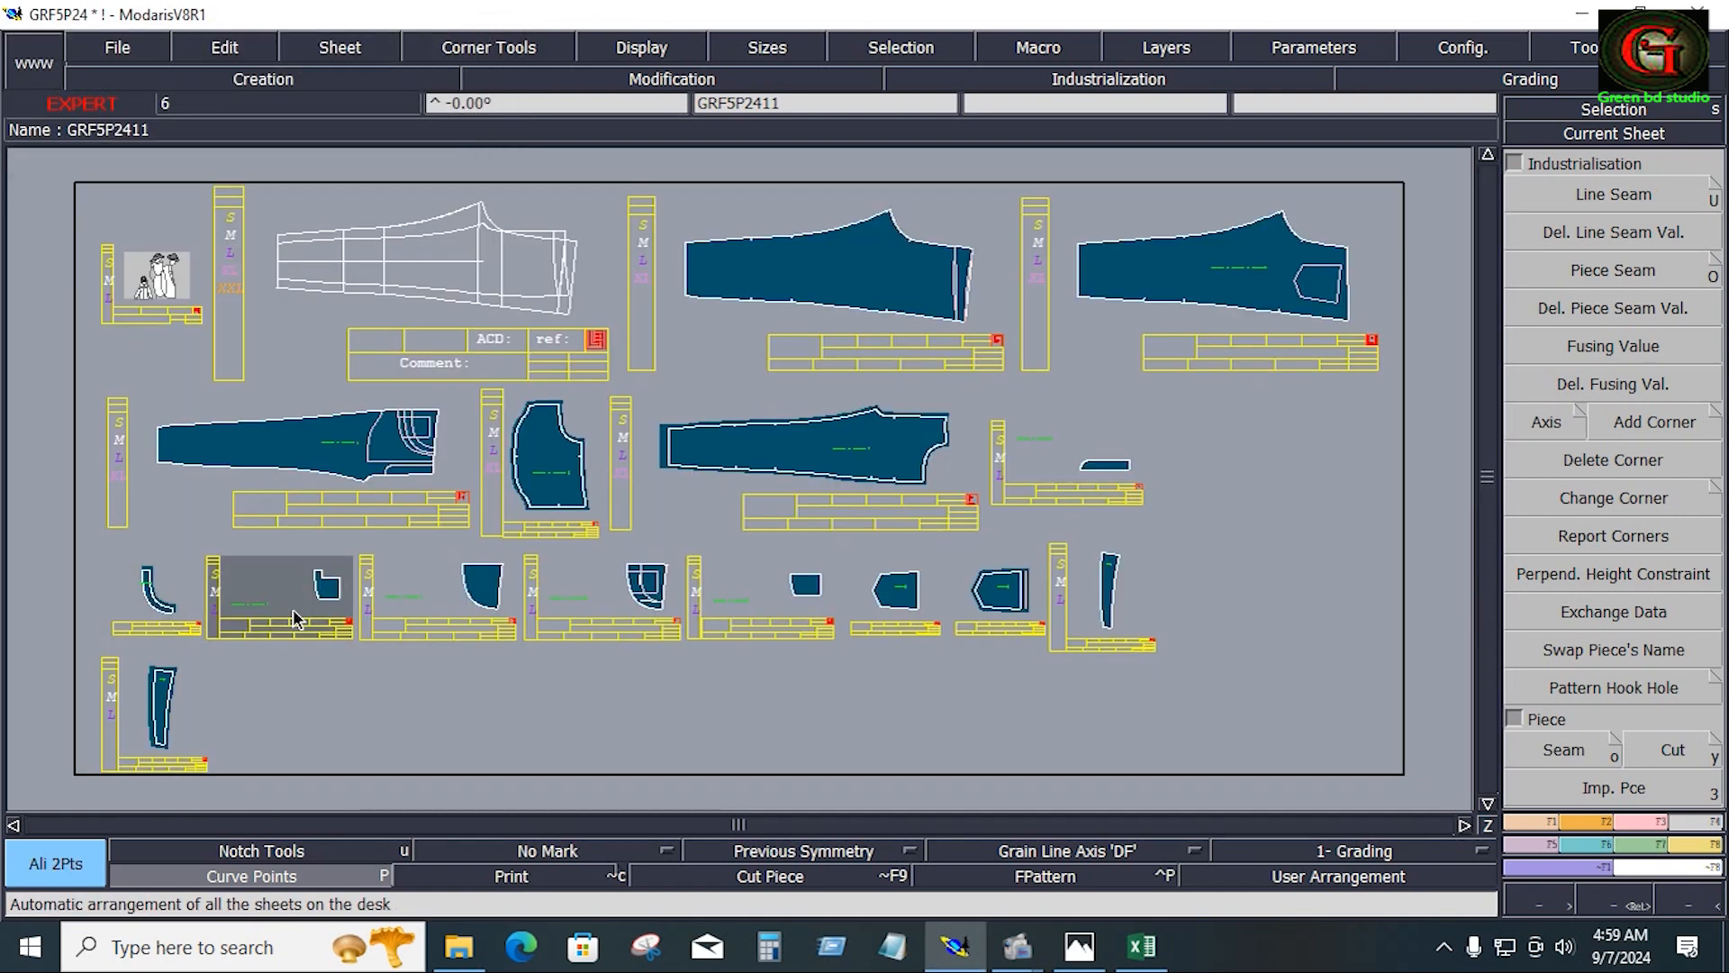
pyautogui.press('Delete')
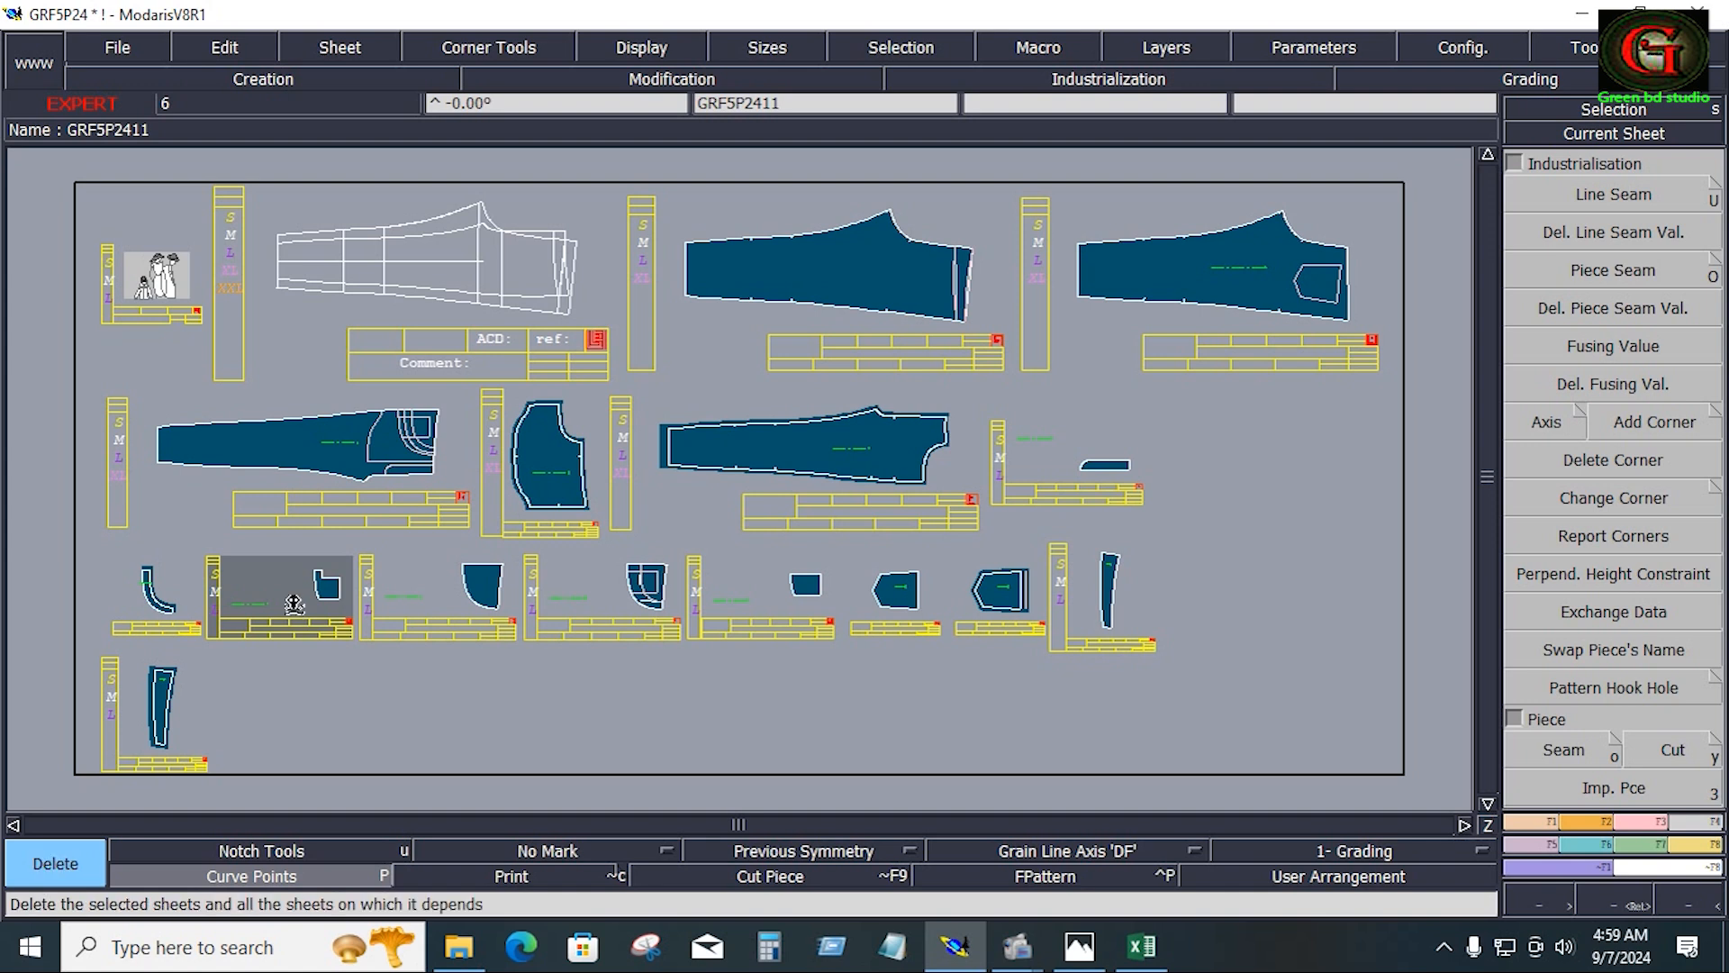
pyautogui.click(294, 603)
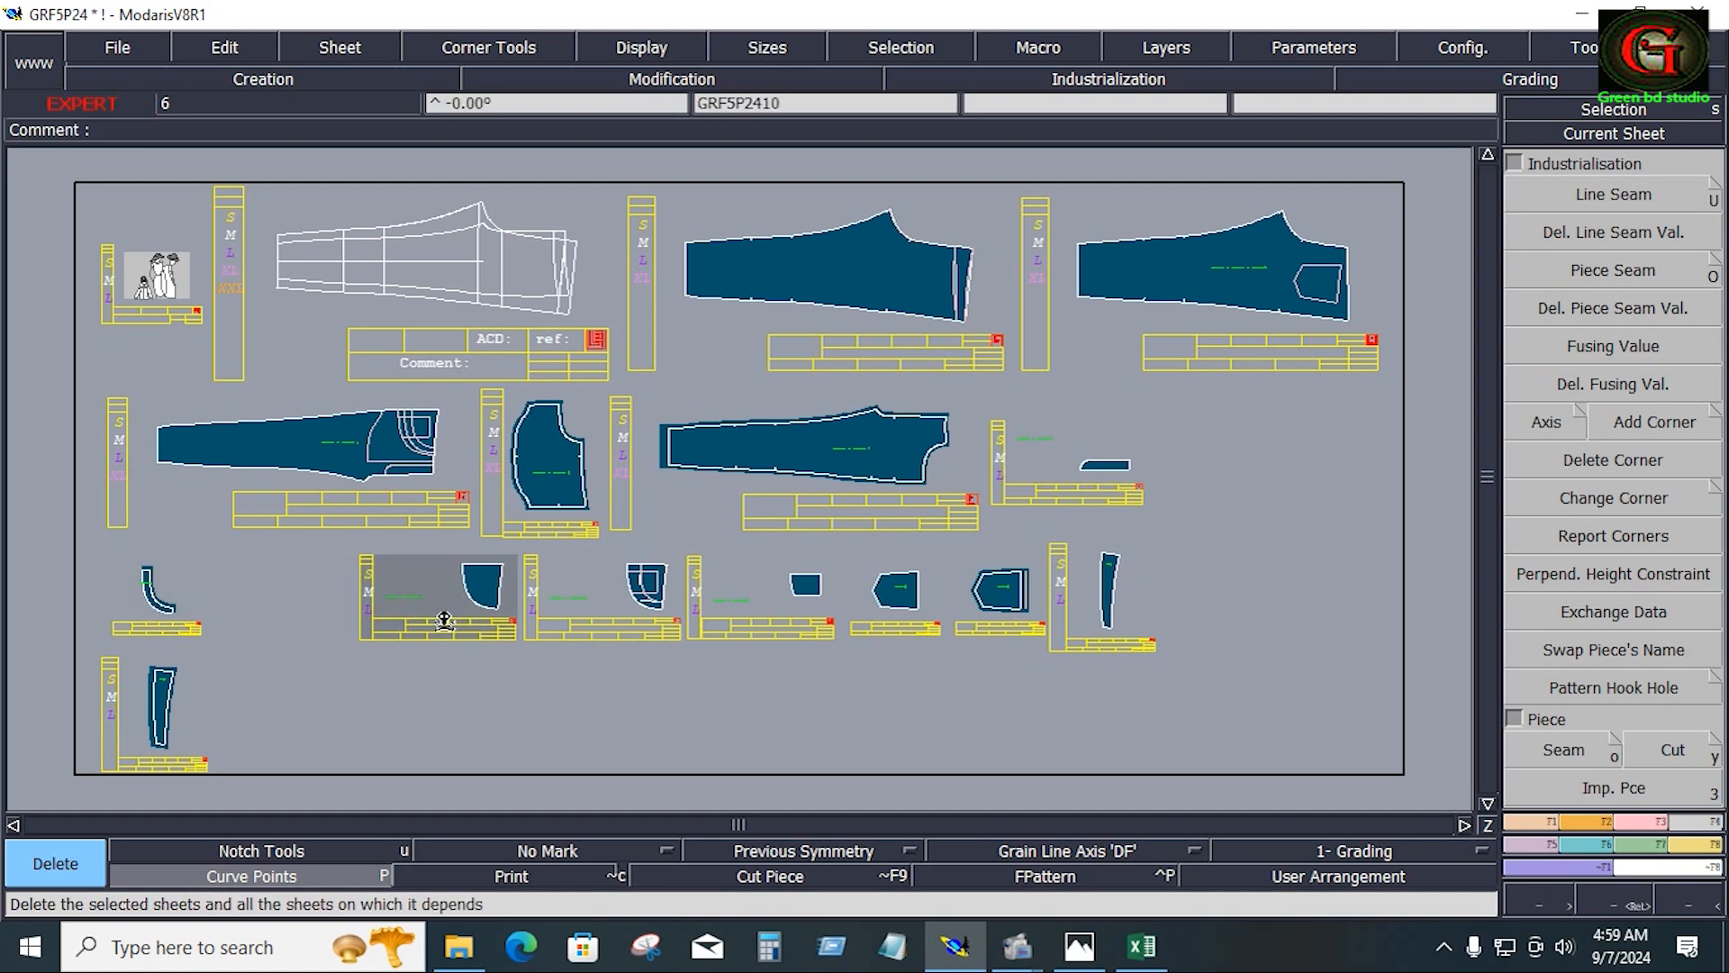
# Add a 0.5 inch seam allowance to all edges of the rounded pocket piece GRF5P2410
pyautogui.press('Home')
pyautogui.press('u')
pyautogui.click(1186, 462)
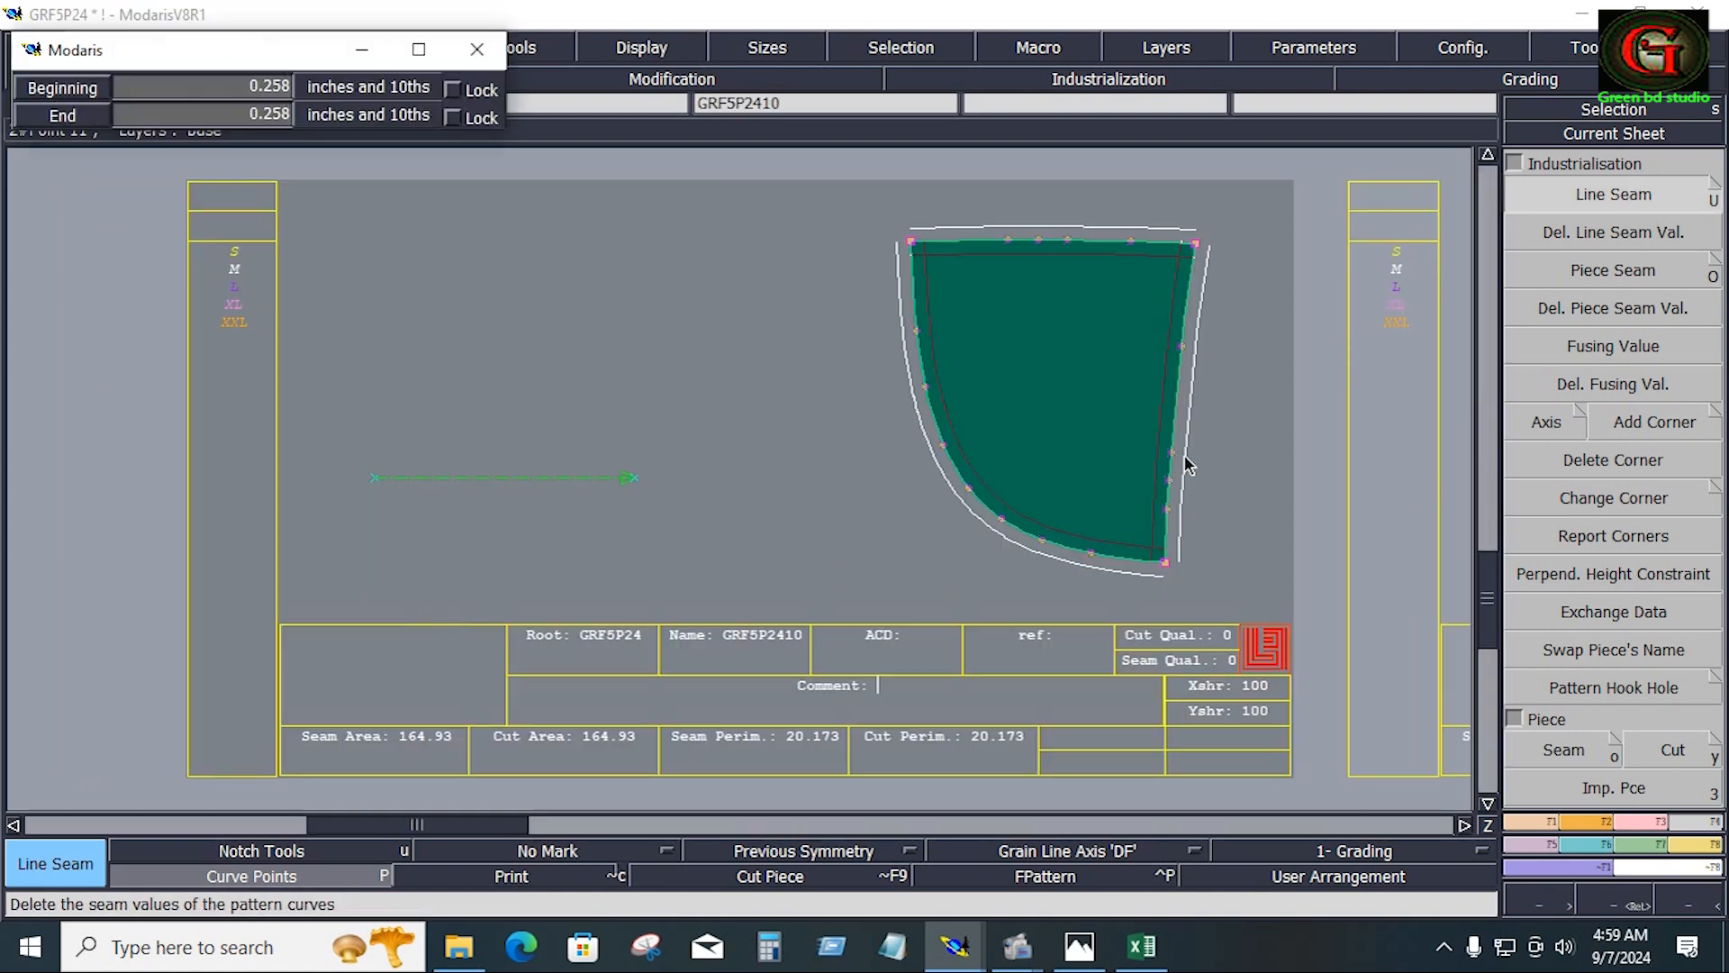
pyautogui.press('Down')
pyautogui.write('.5')
pyautogui.press('Return')
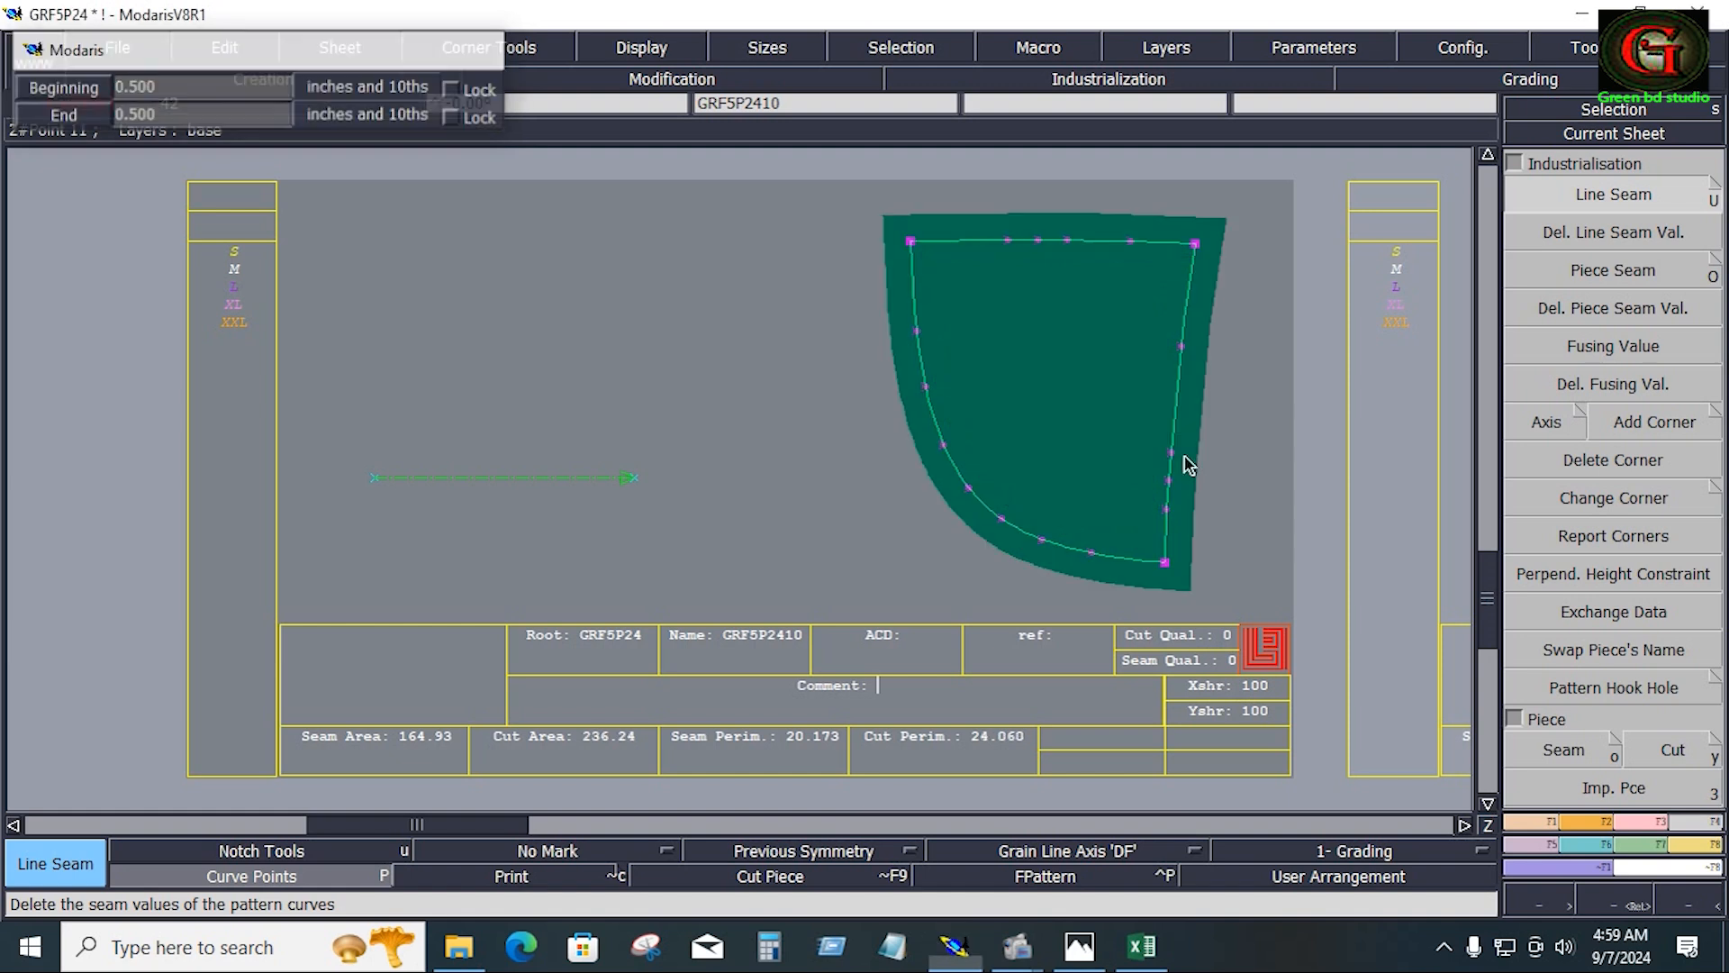
pyautogui.click(904, 528)
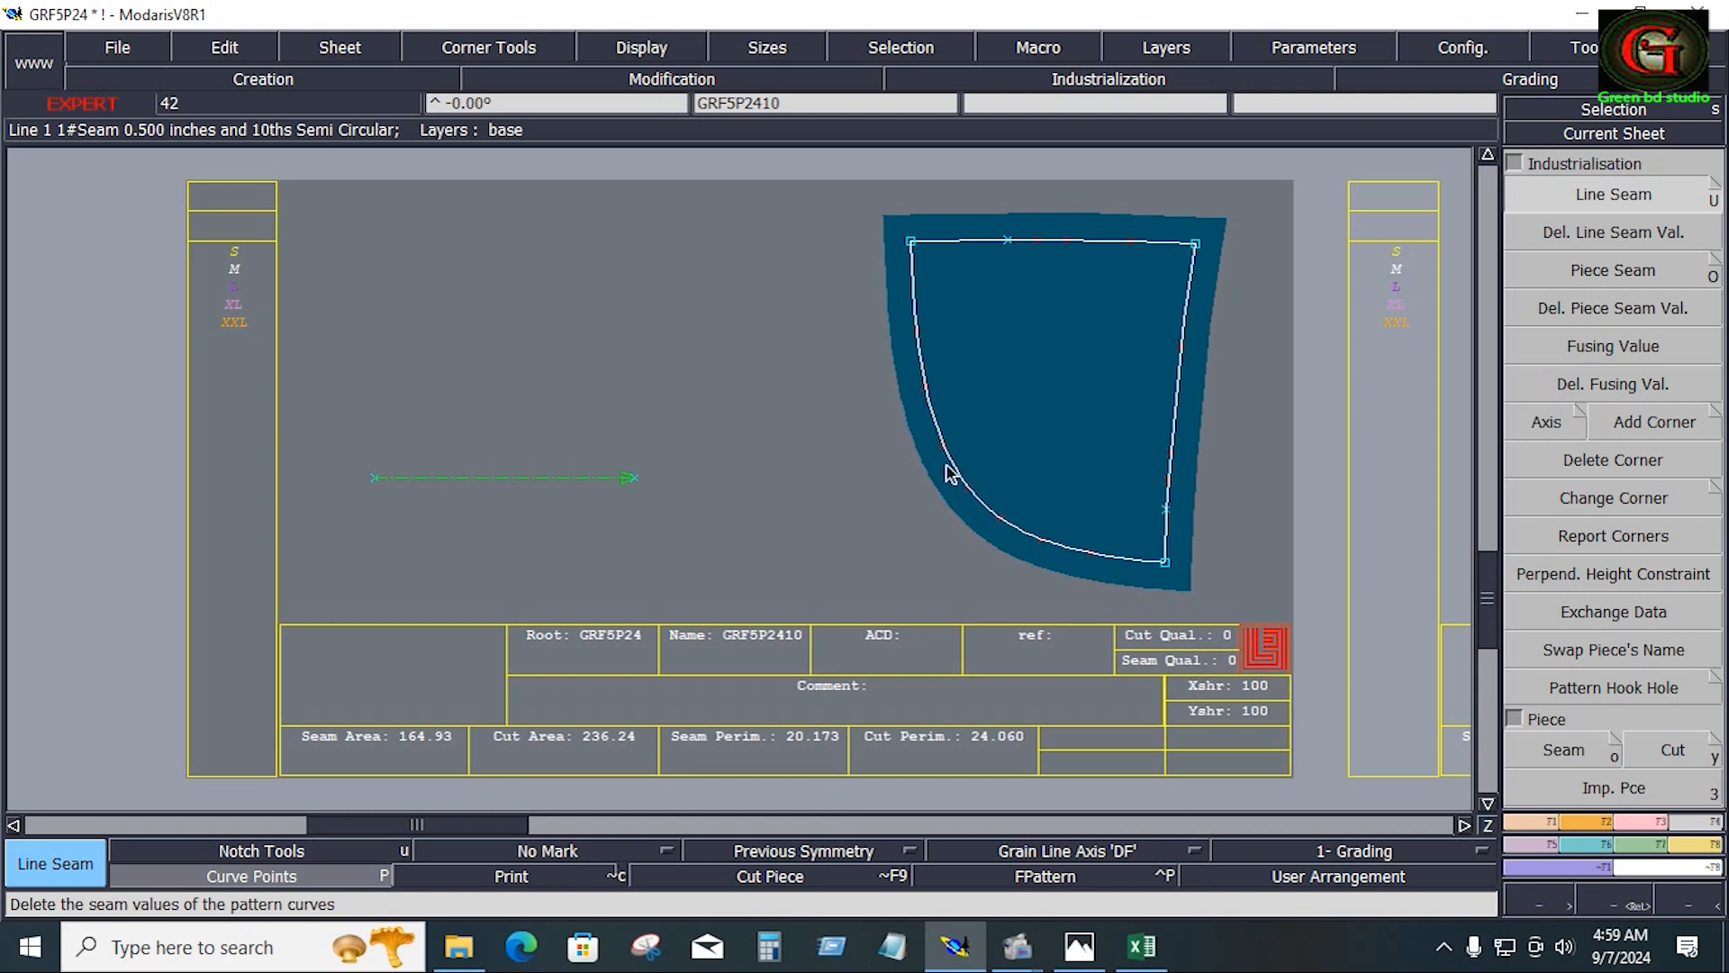
# Set the seam allowance of the pocket piece's curved edge to 0 and add notches at the marked points on its straight edges
pyautogui.click(947, 464)
pyautogui.press('Down')
pyautogui.press('Down')
pyautogui.write('0')
pyautogui.press('Return')
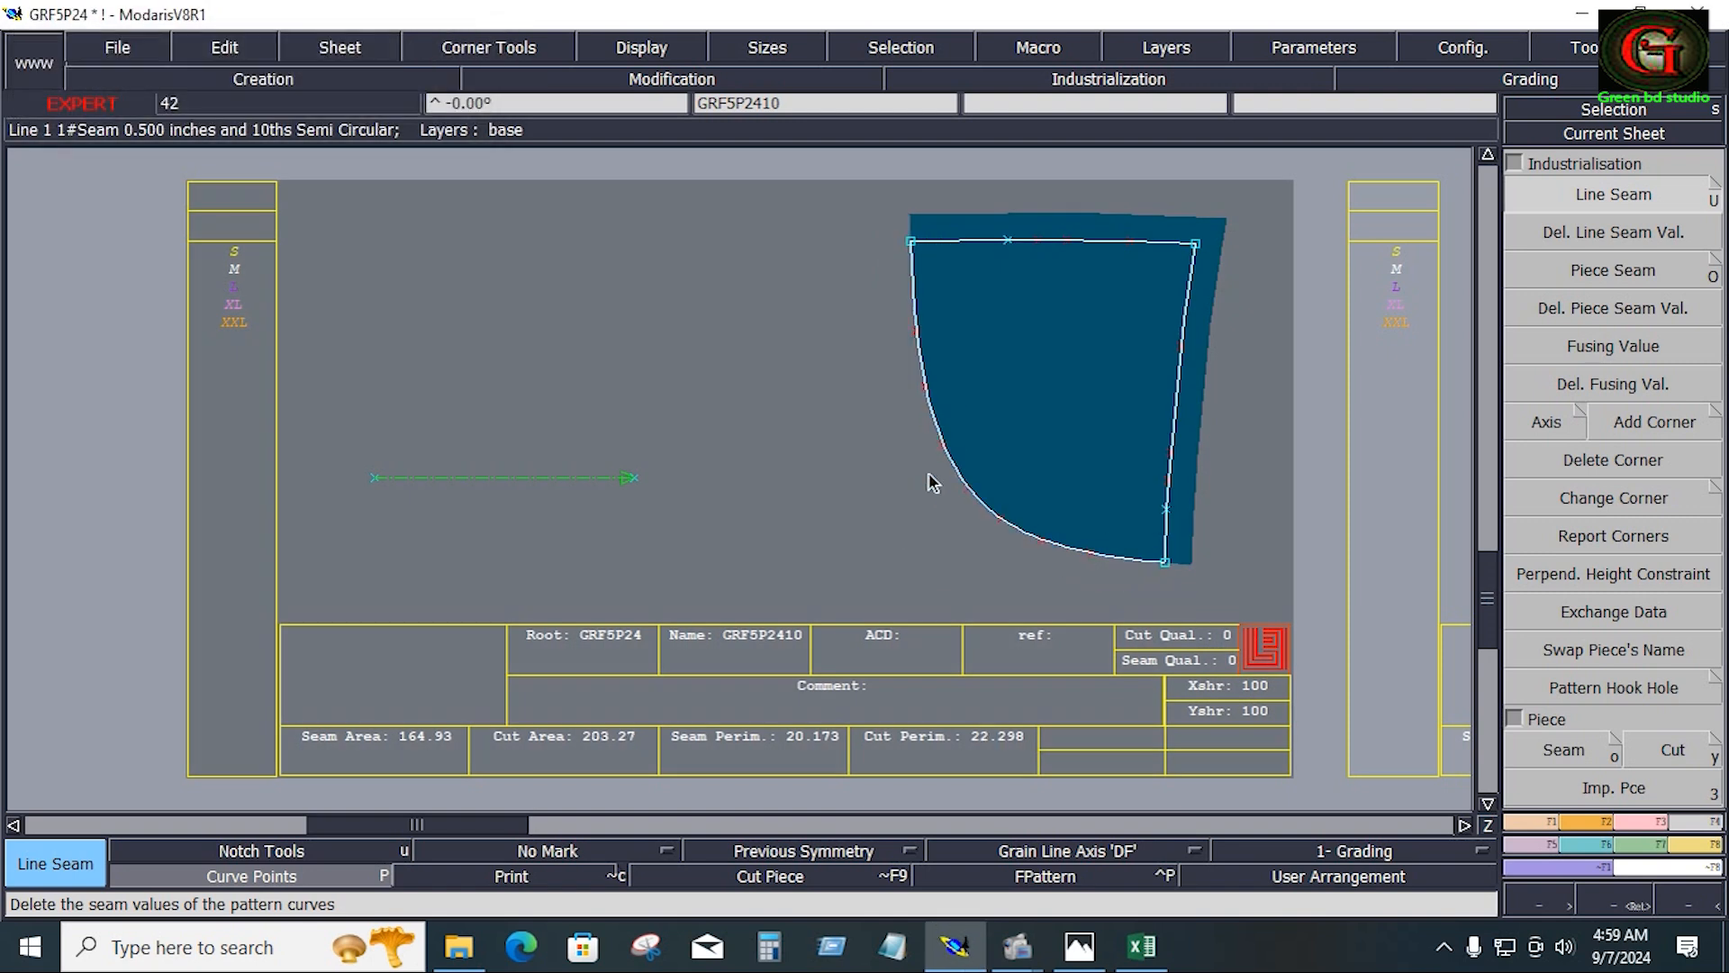
pyautogui.click(1580, 821)
pyautogui.click(1010, 243)
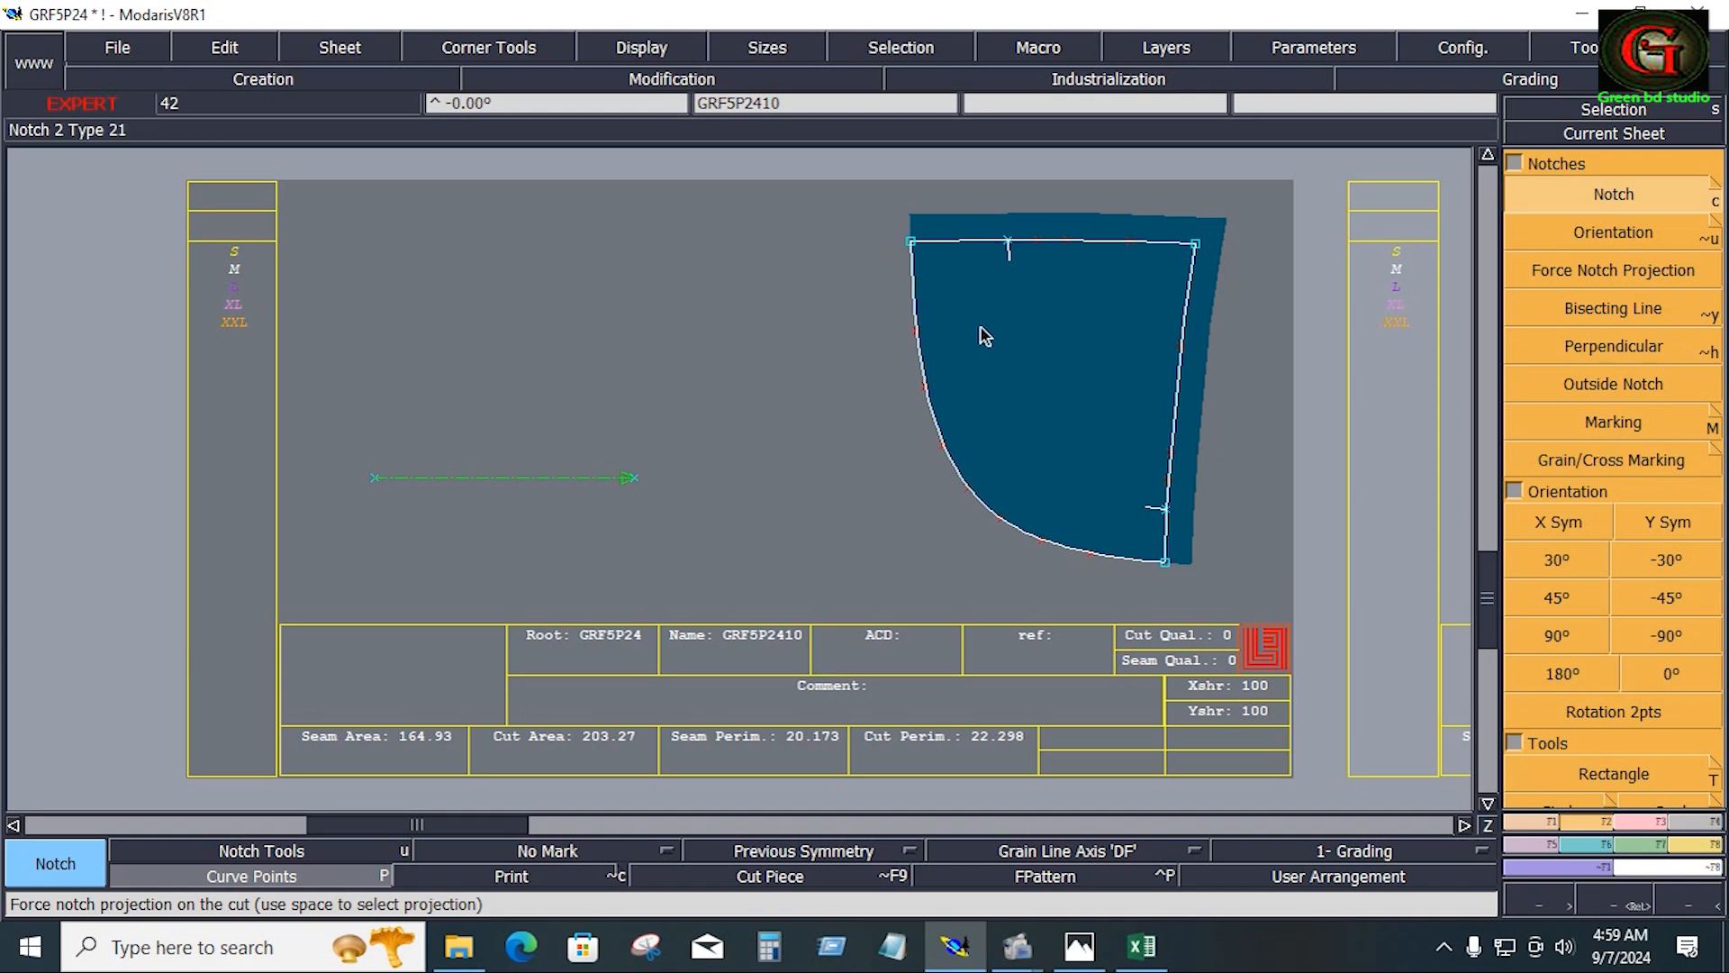
# Move the grain line axis onto the pocket piece and reshape its end to shorten it within the outline
pyautogui.press('d')
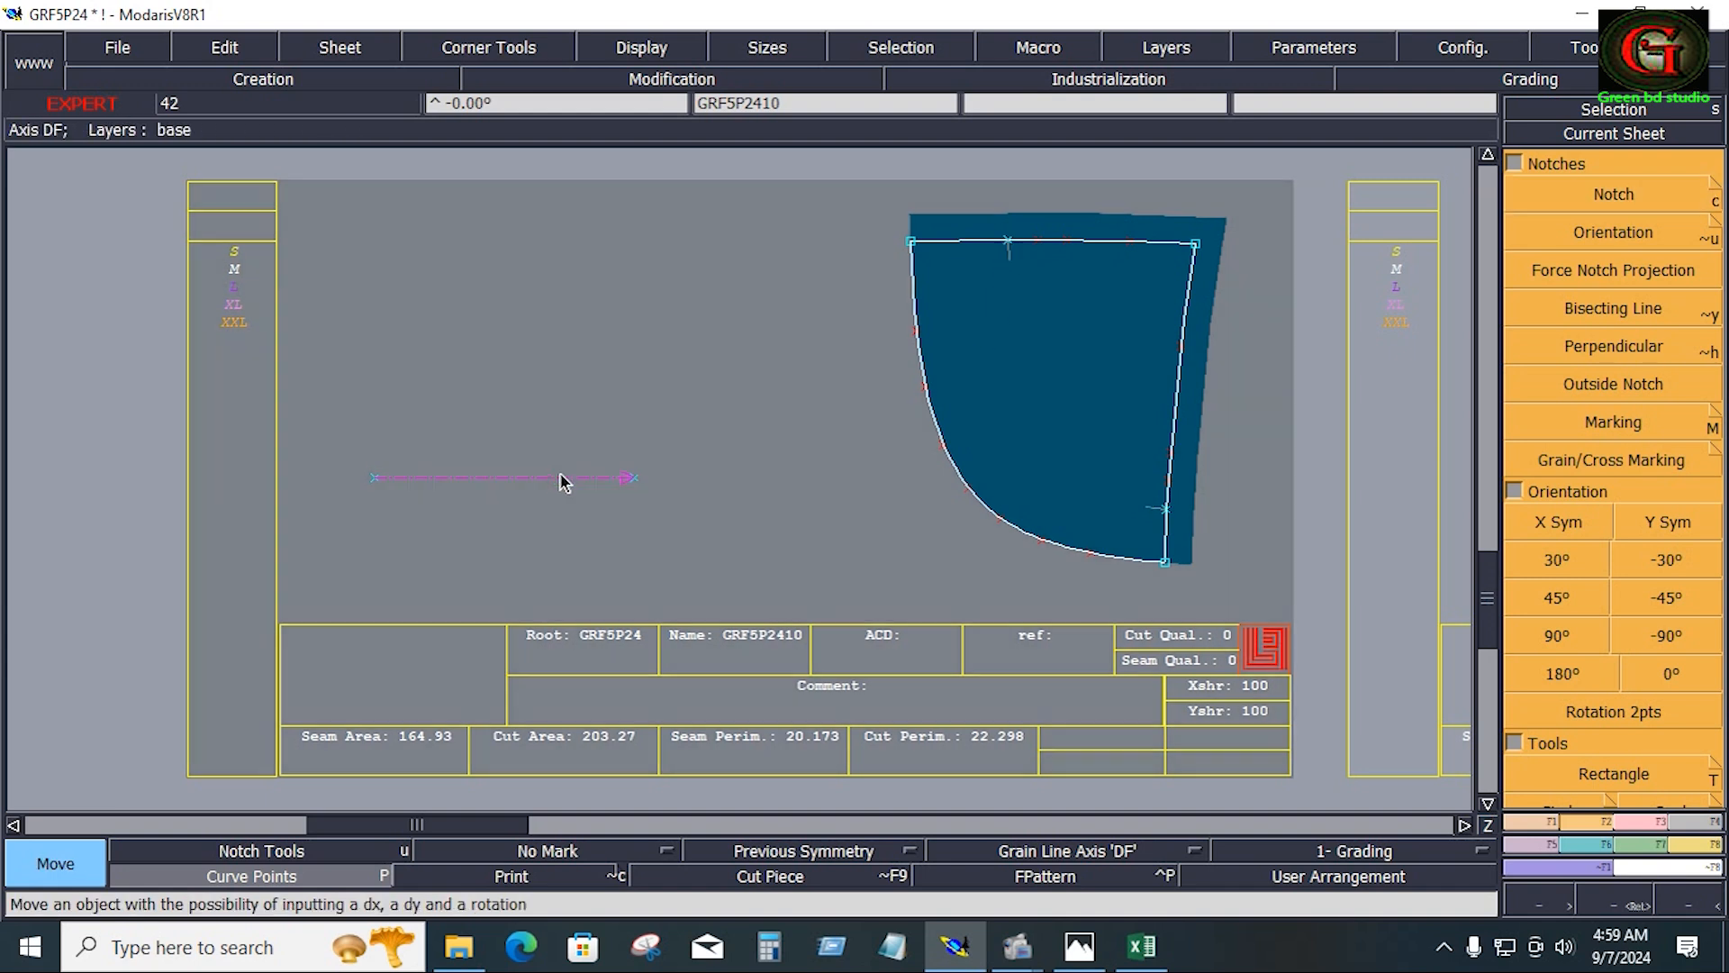
pyautogui.click(564, 480)
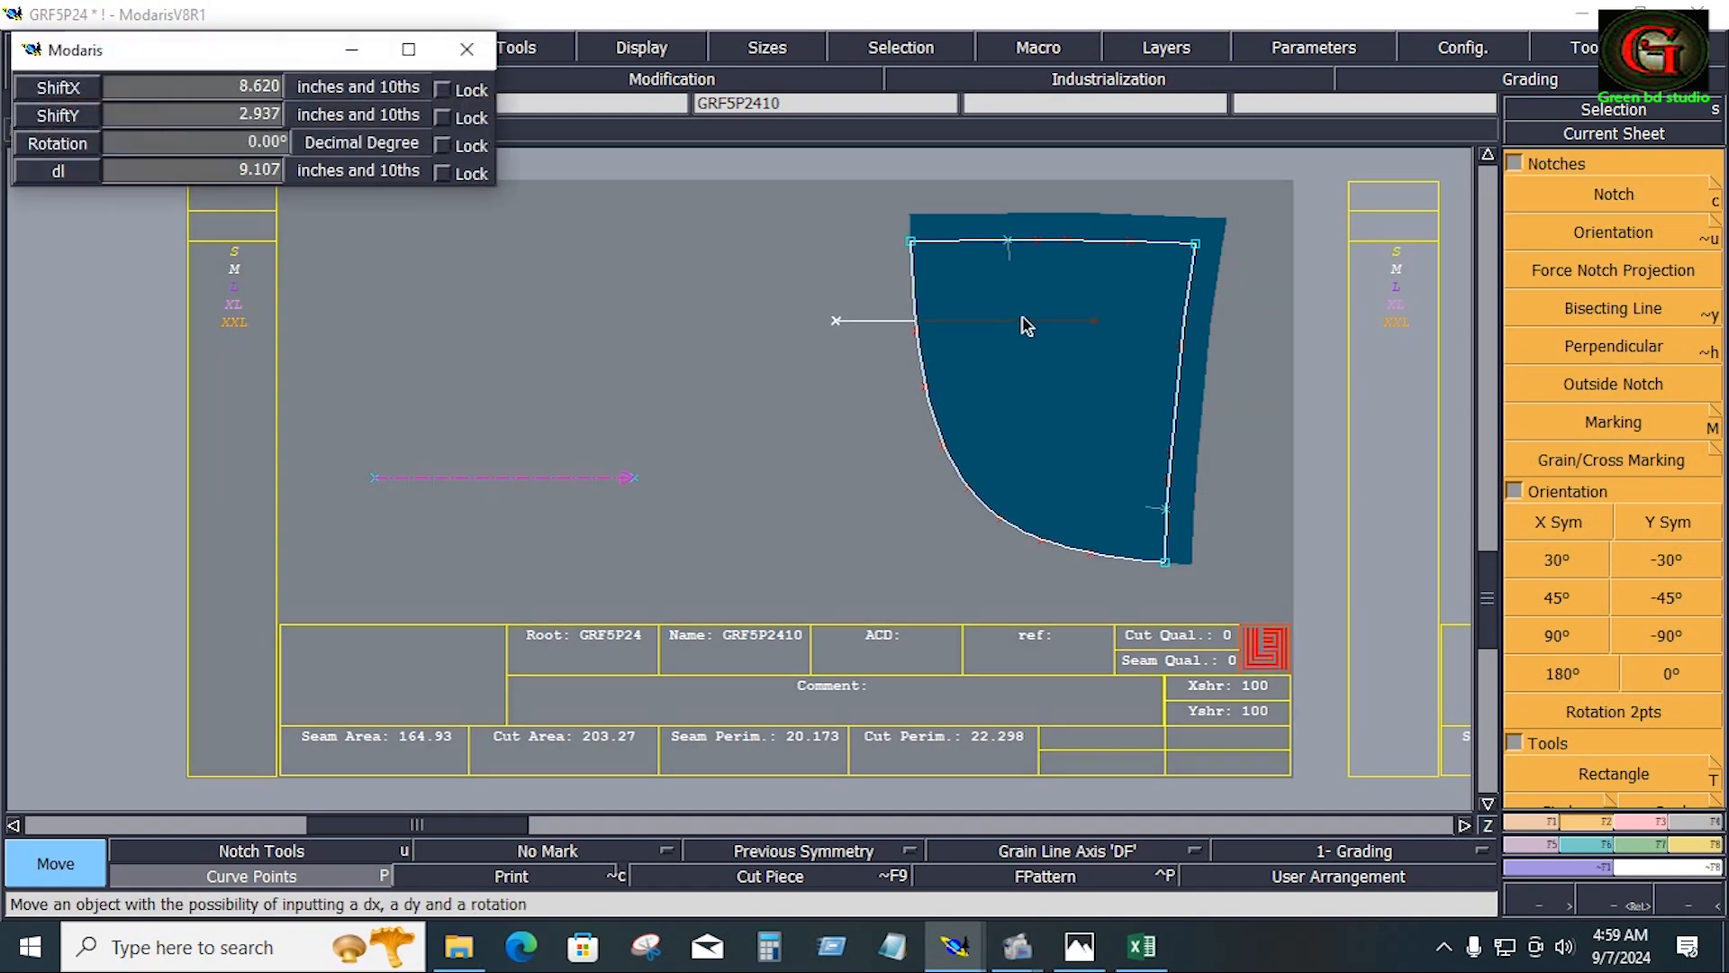
pyautogui.click(1168, 291)
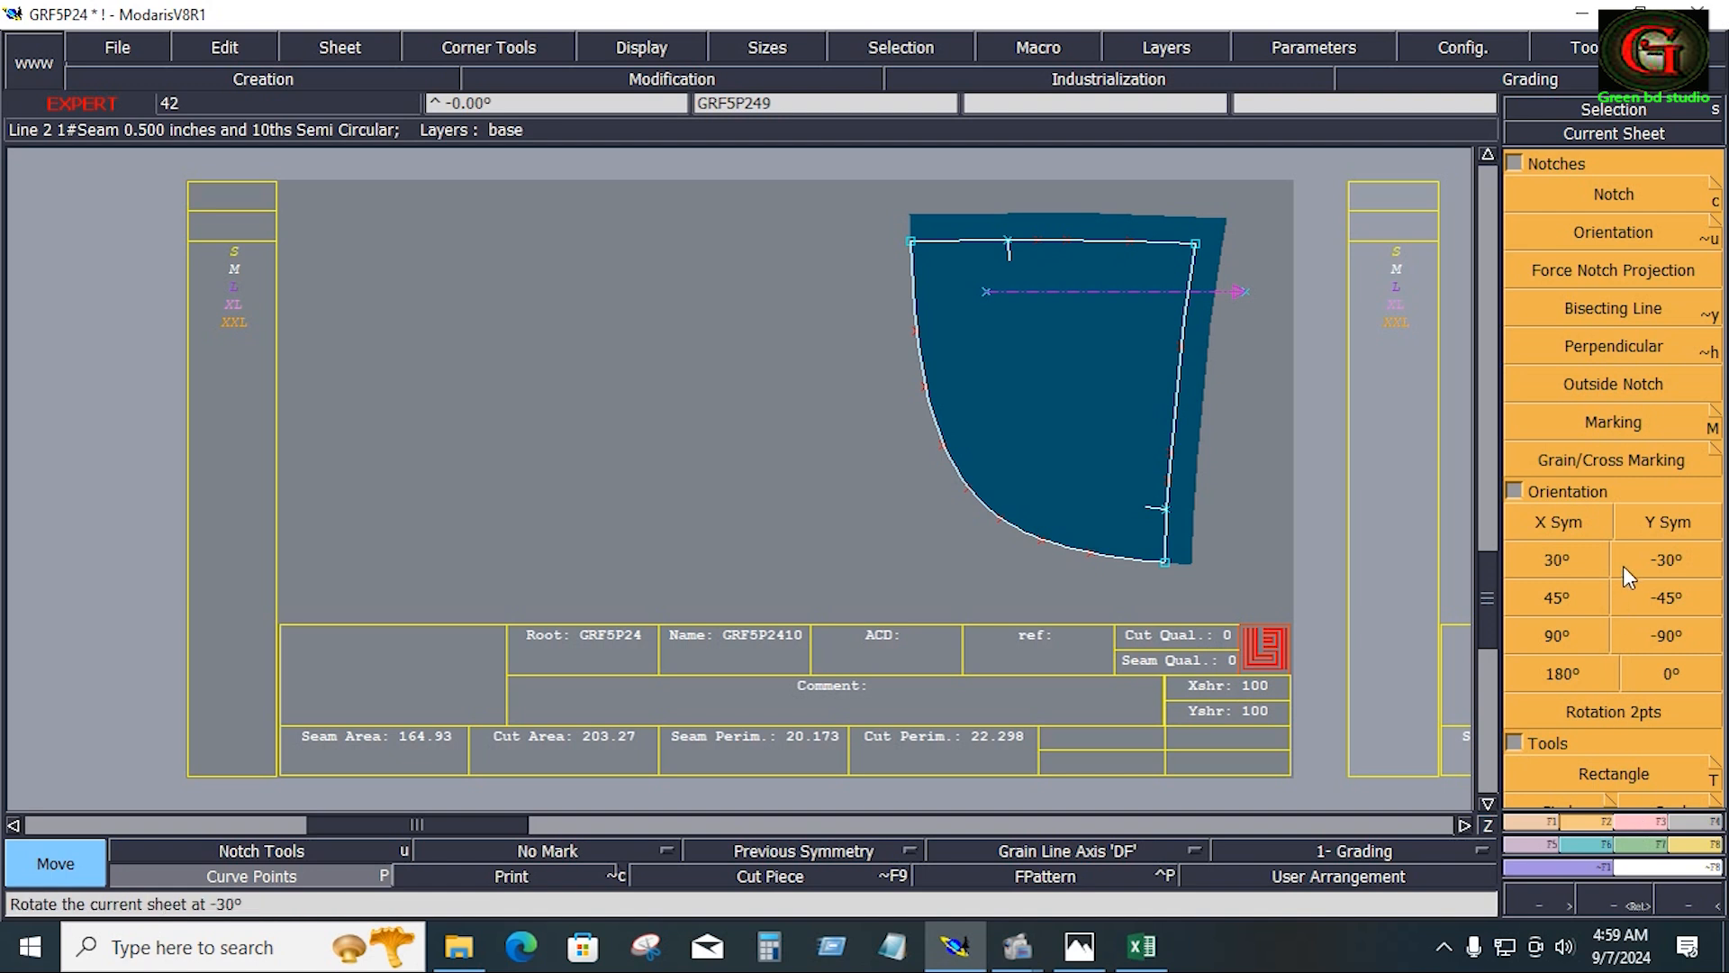
pyautogui.click(1650, 824)
pyautogui.click(1613, 522)
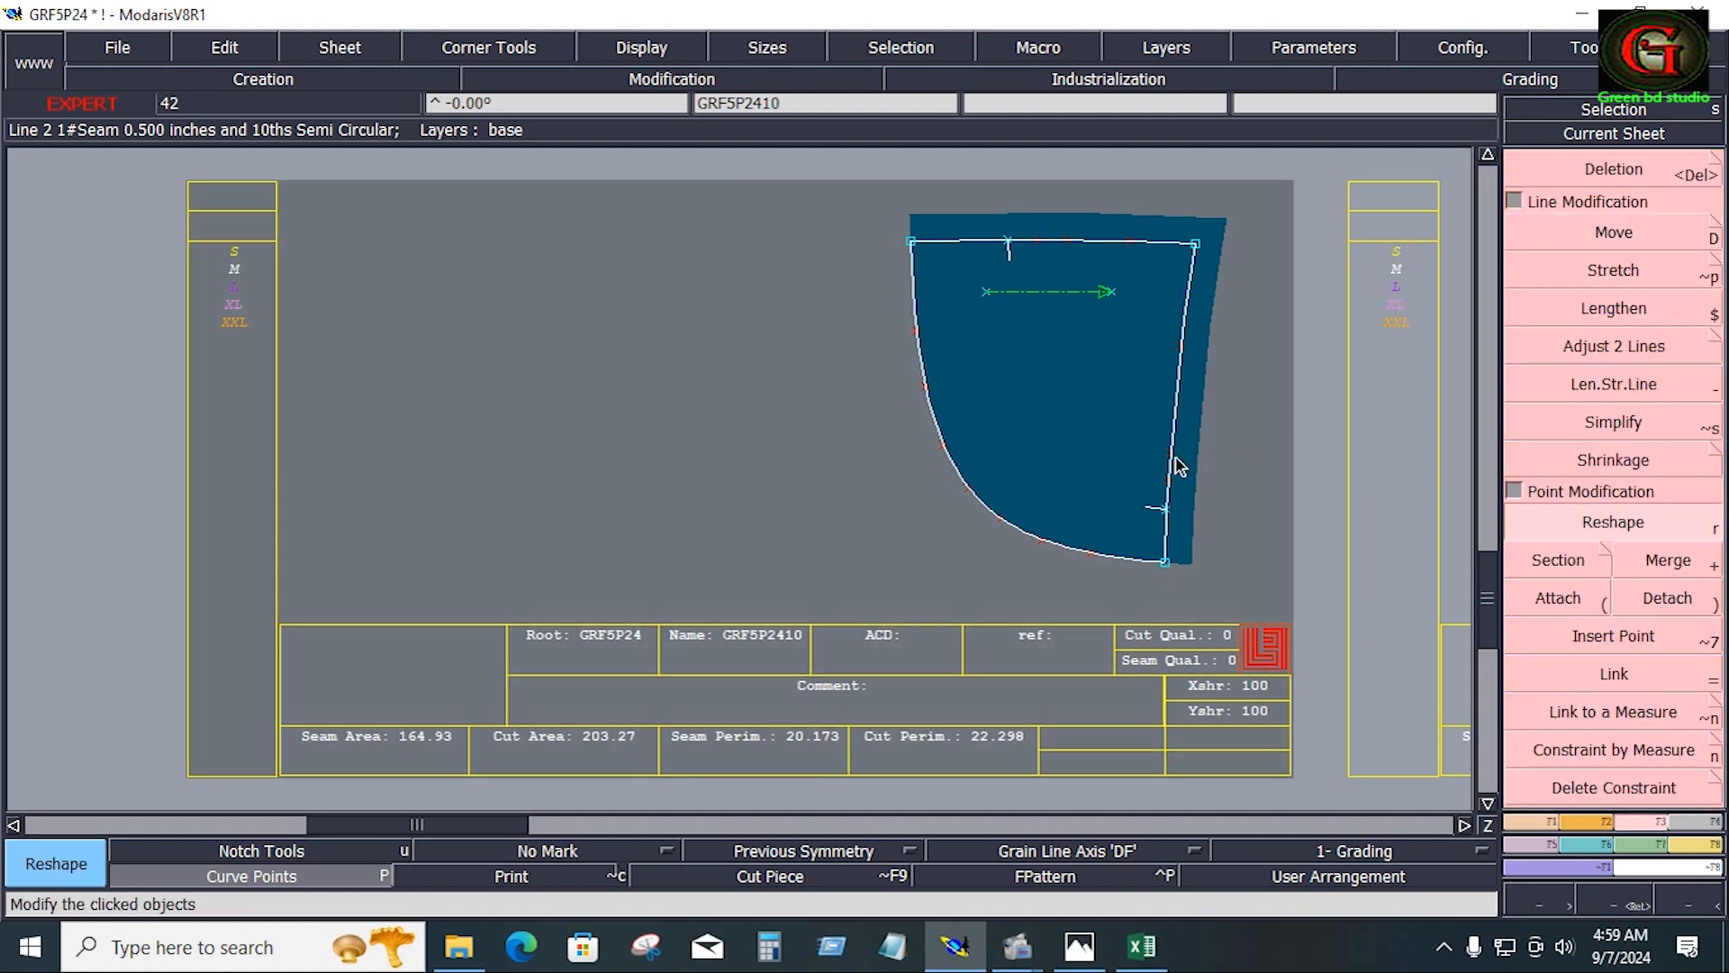
pyautogui.click(1086, 409)
# Mirror the pocket piece with X symmetry and rearrange all sheets on the desk
pyautogui.click(1598, 827)
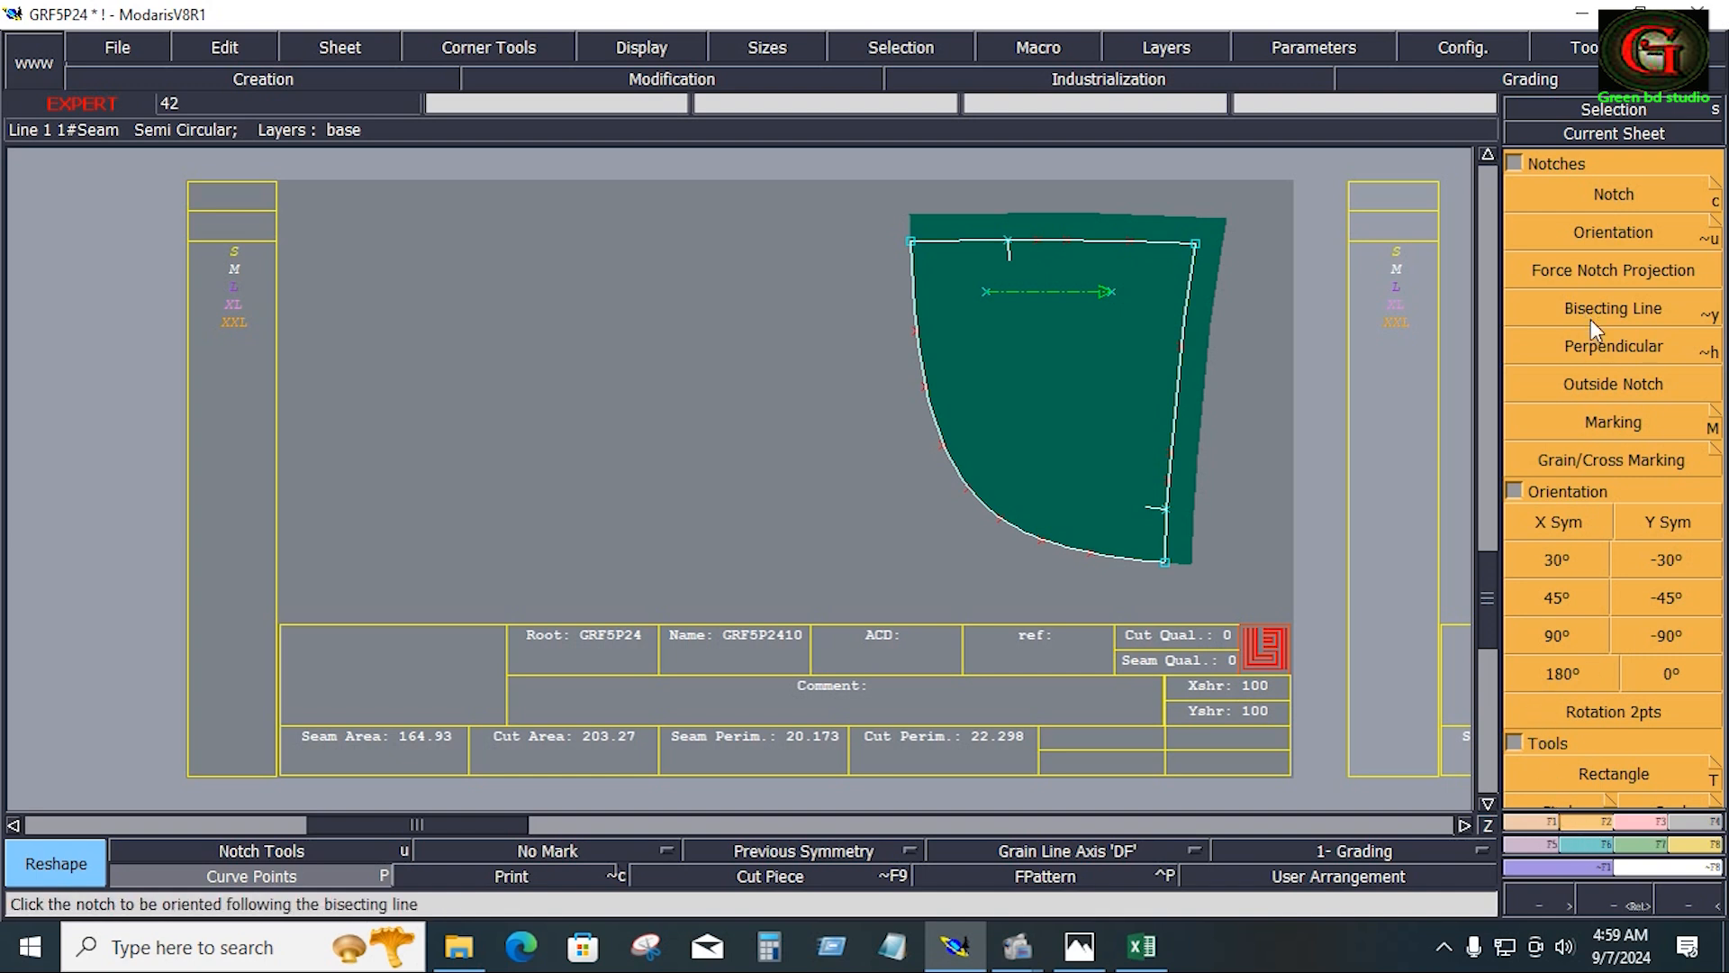
pyautogui.click(1563, 521)
pyautogui.press('8')
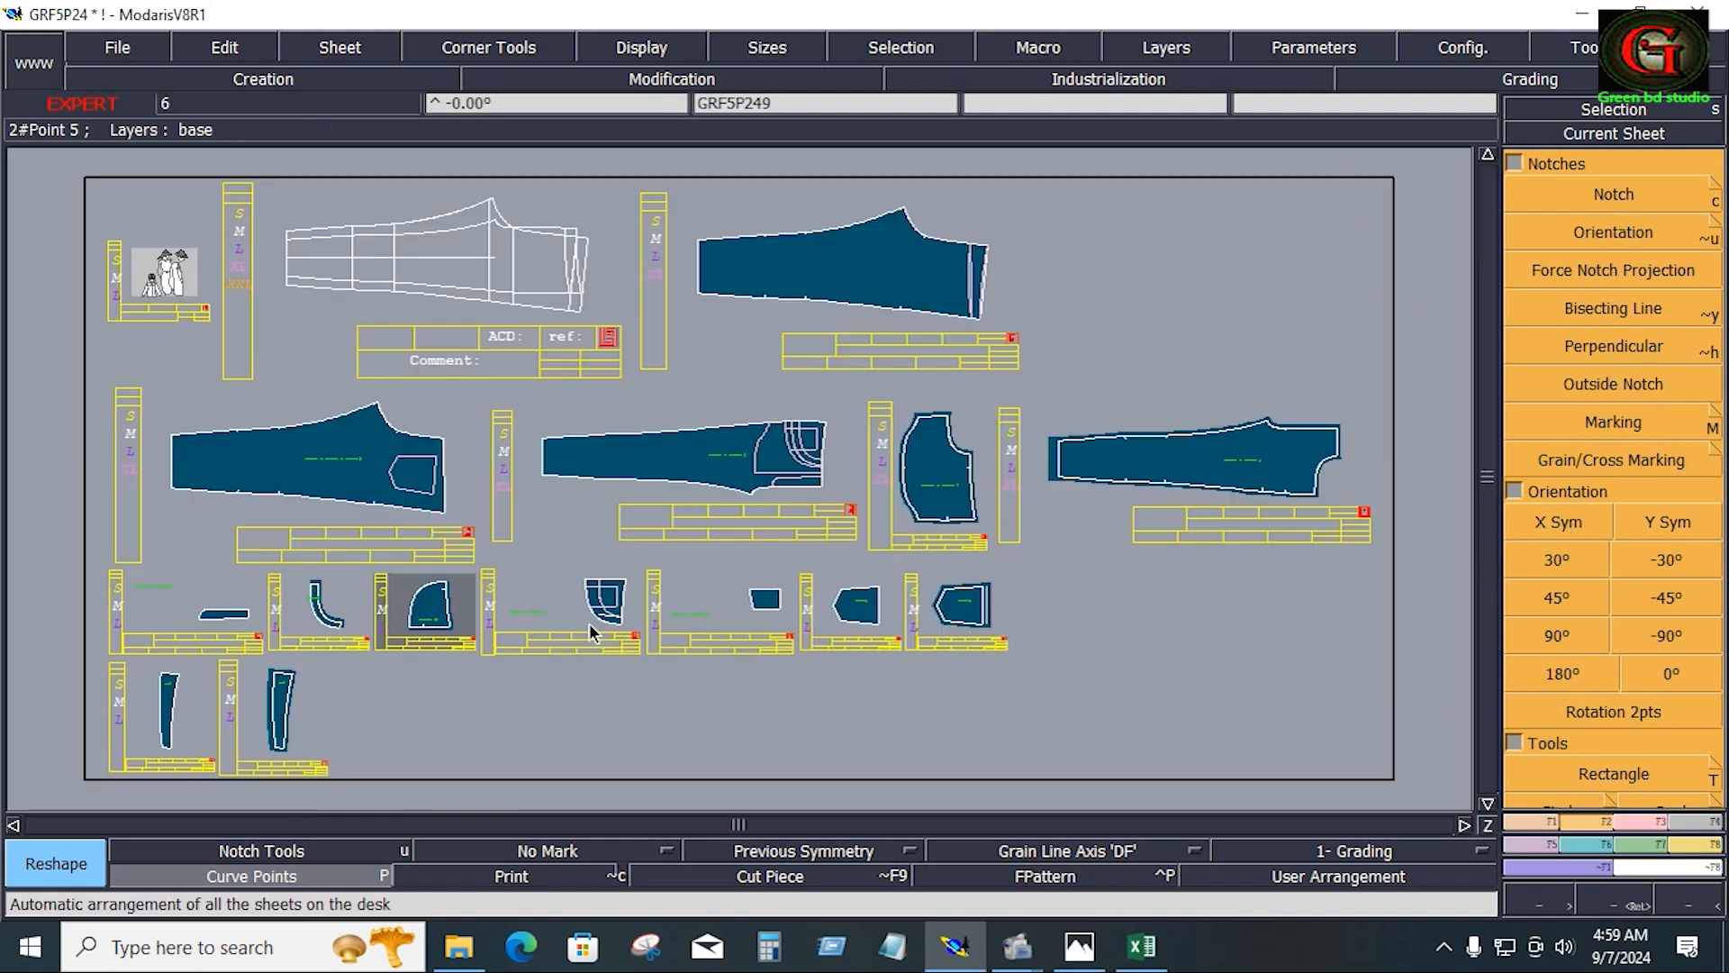
# Draw a short horizontal grain line axis near the upper edge of the pocket piece GRF5P249
pyautogui.click(591, 628)
pyautogui.press('Home')
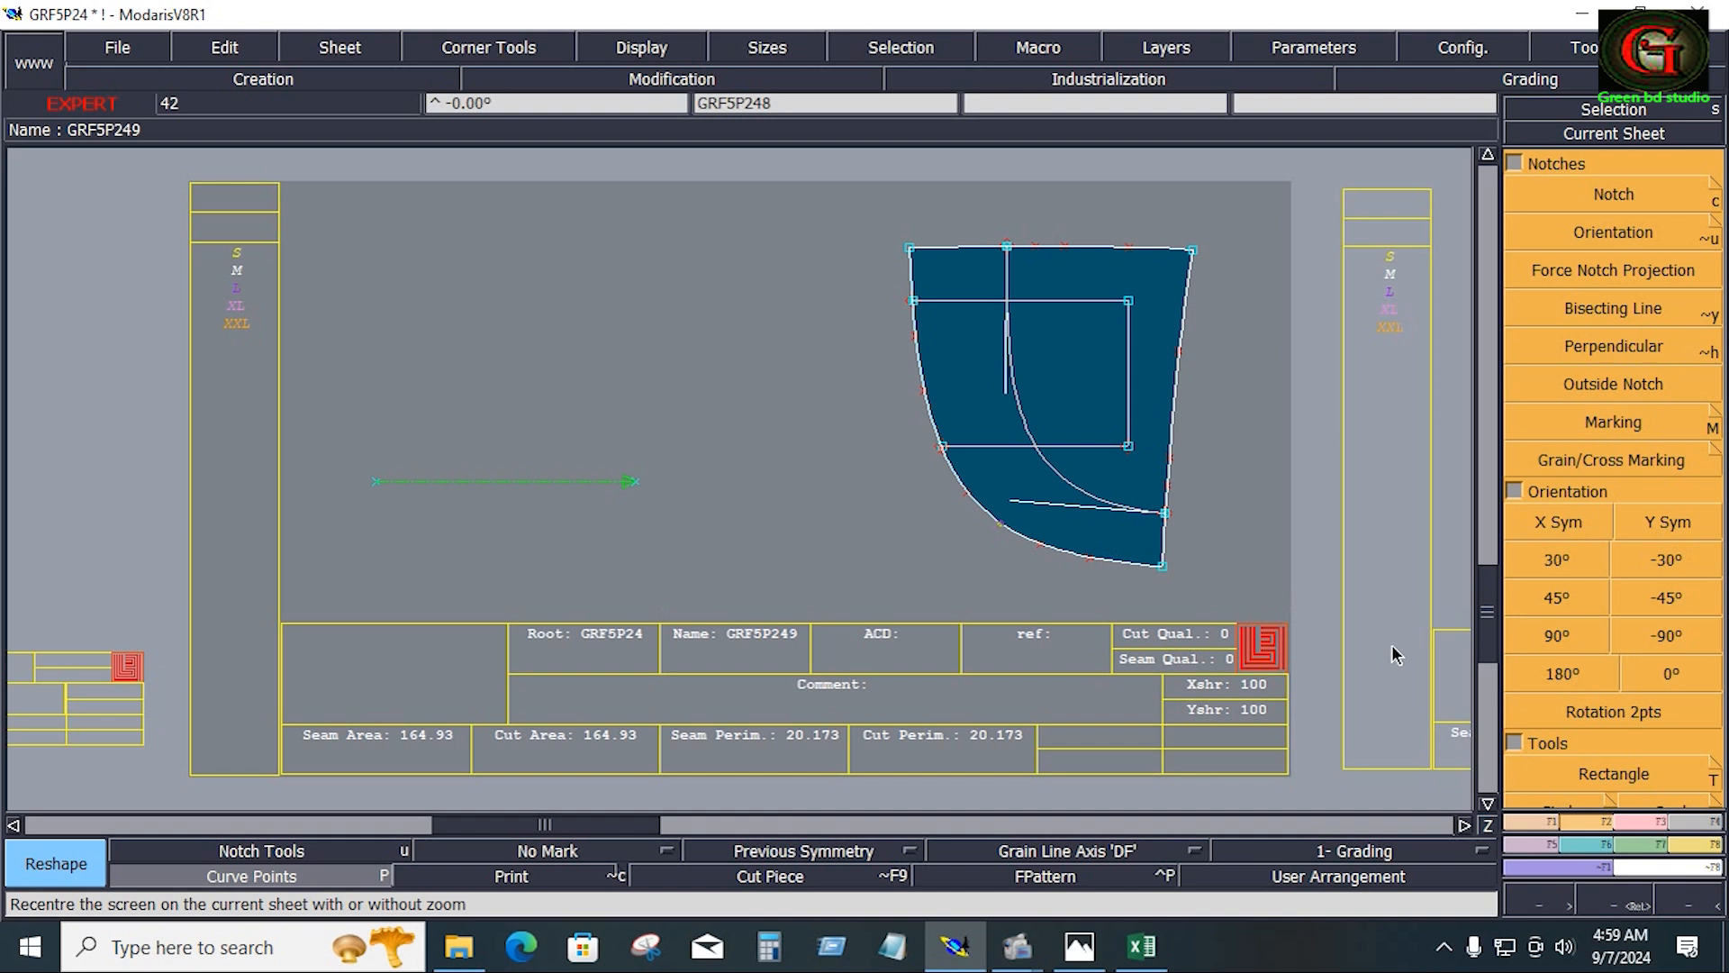
pyautogui.click(1094, 847)
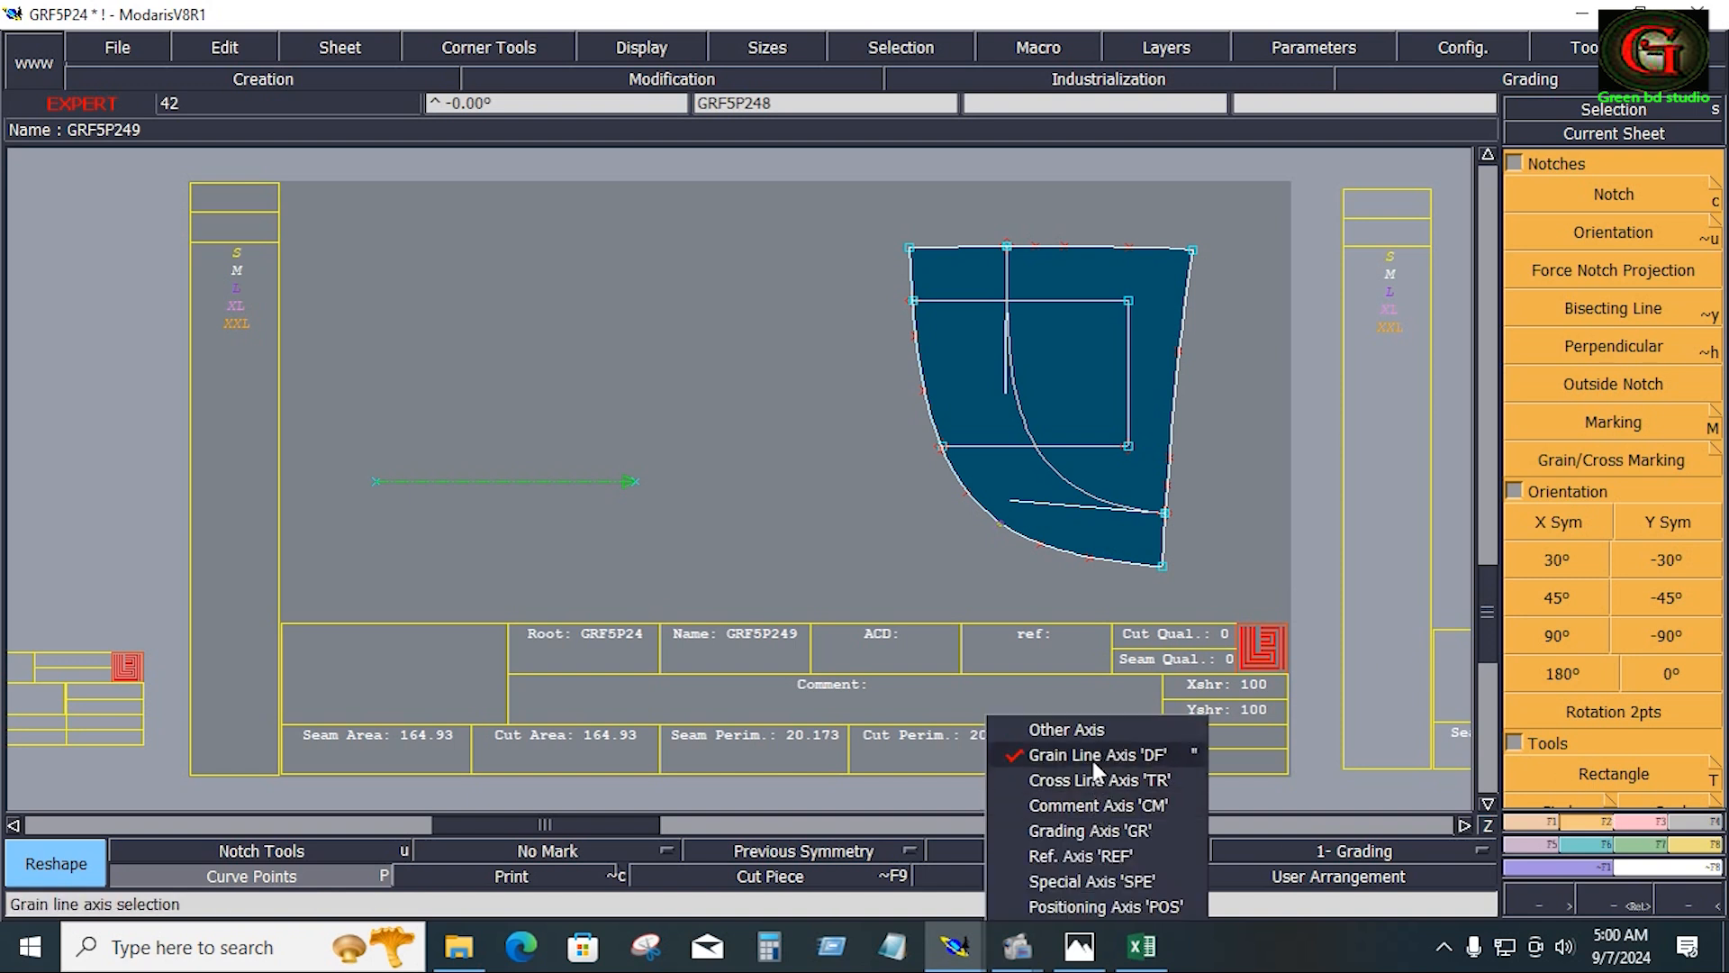
pyautogui.click(1099, 754)
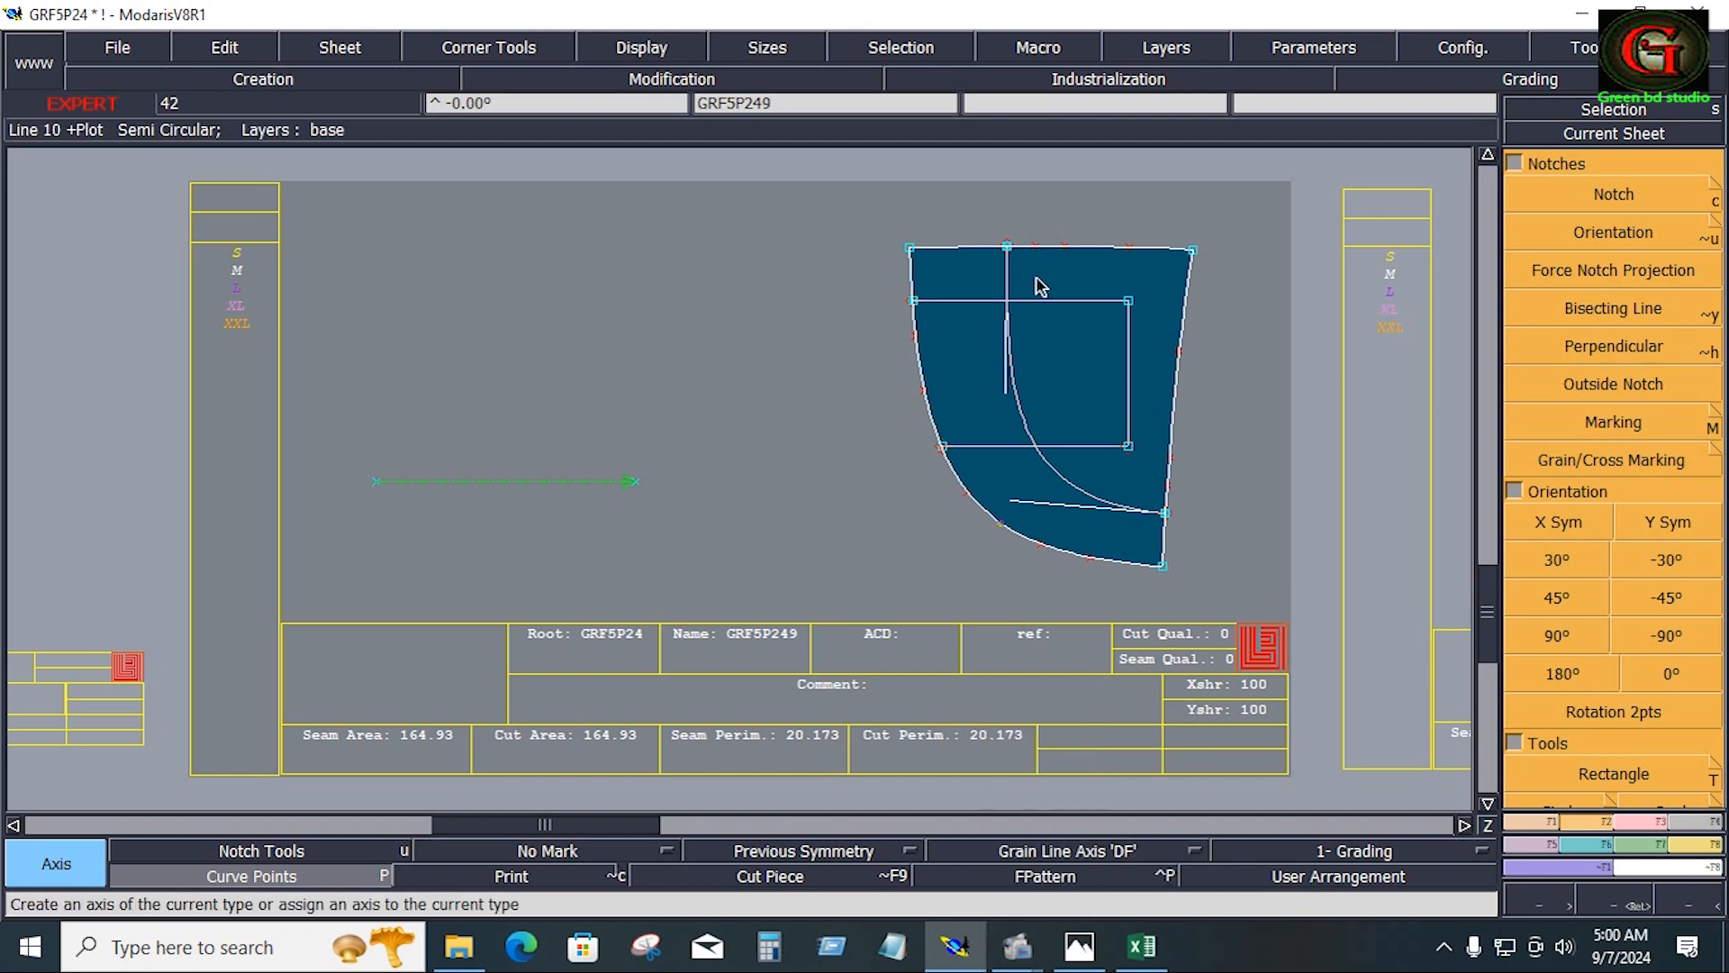
pyautogui.moveTo(1035, 279); pyautogui.dragTo(1113, 277)
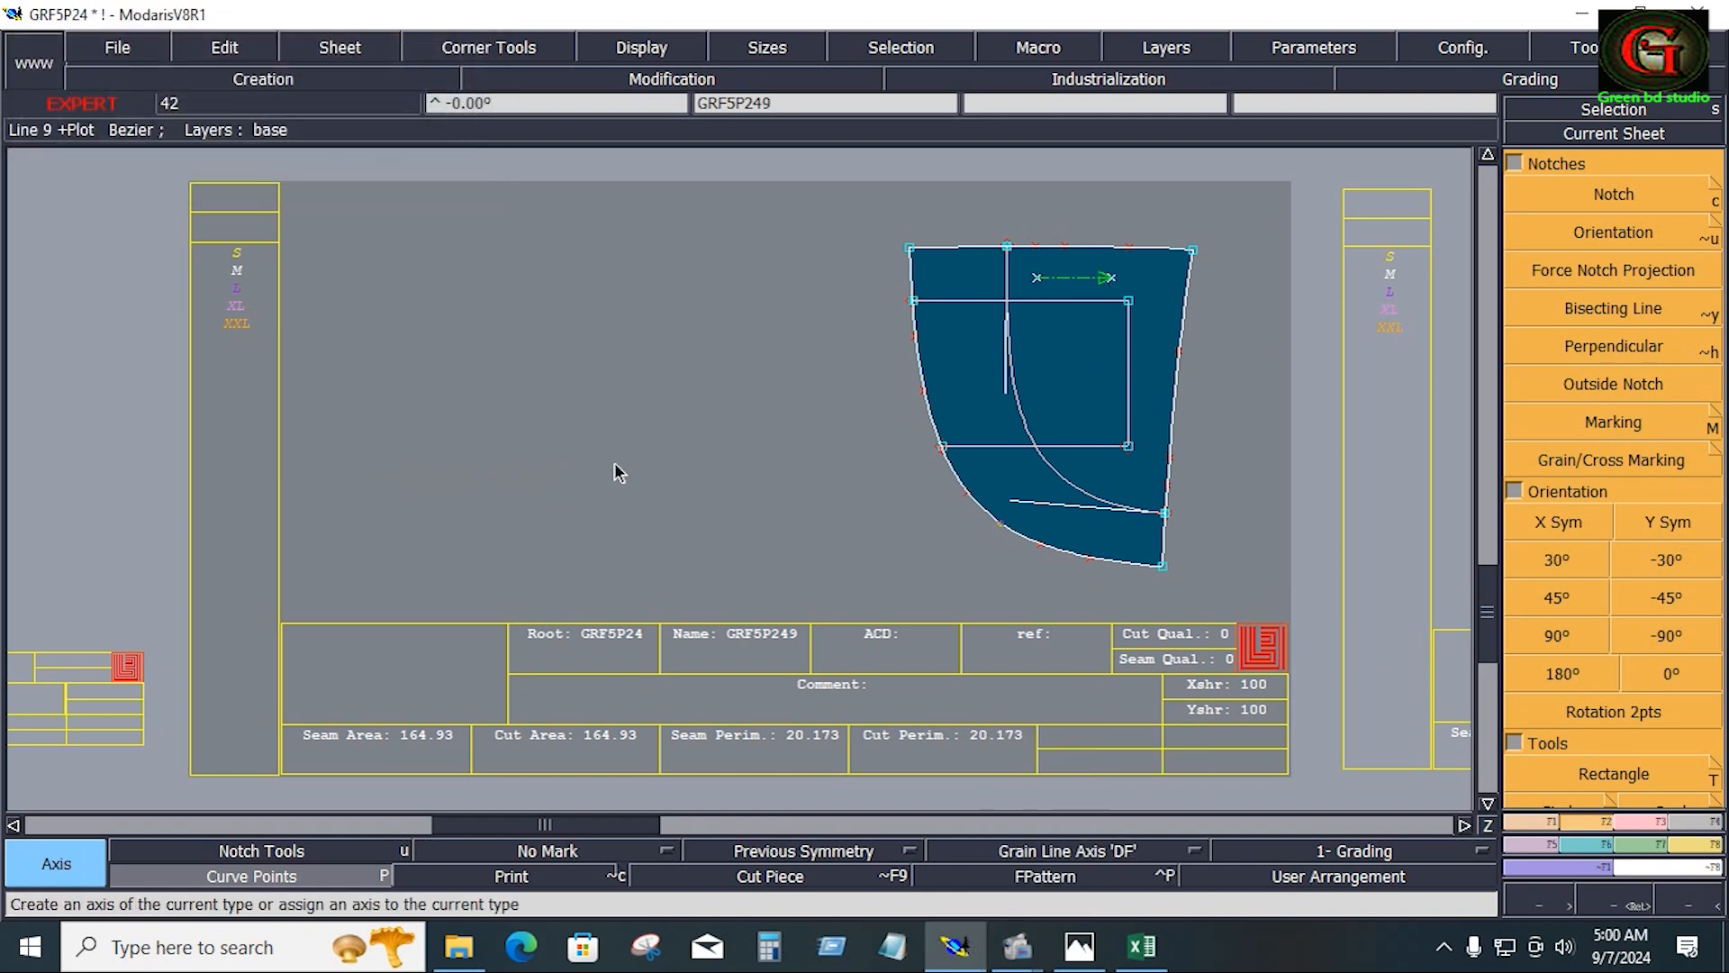
pyautogui.press('a')
pyautogui.hotkey('shift', 'a')
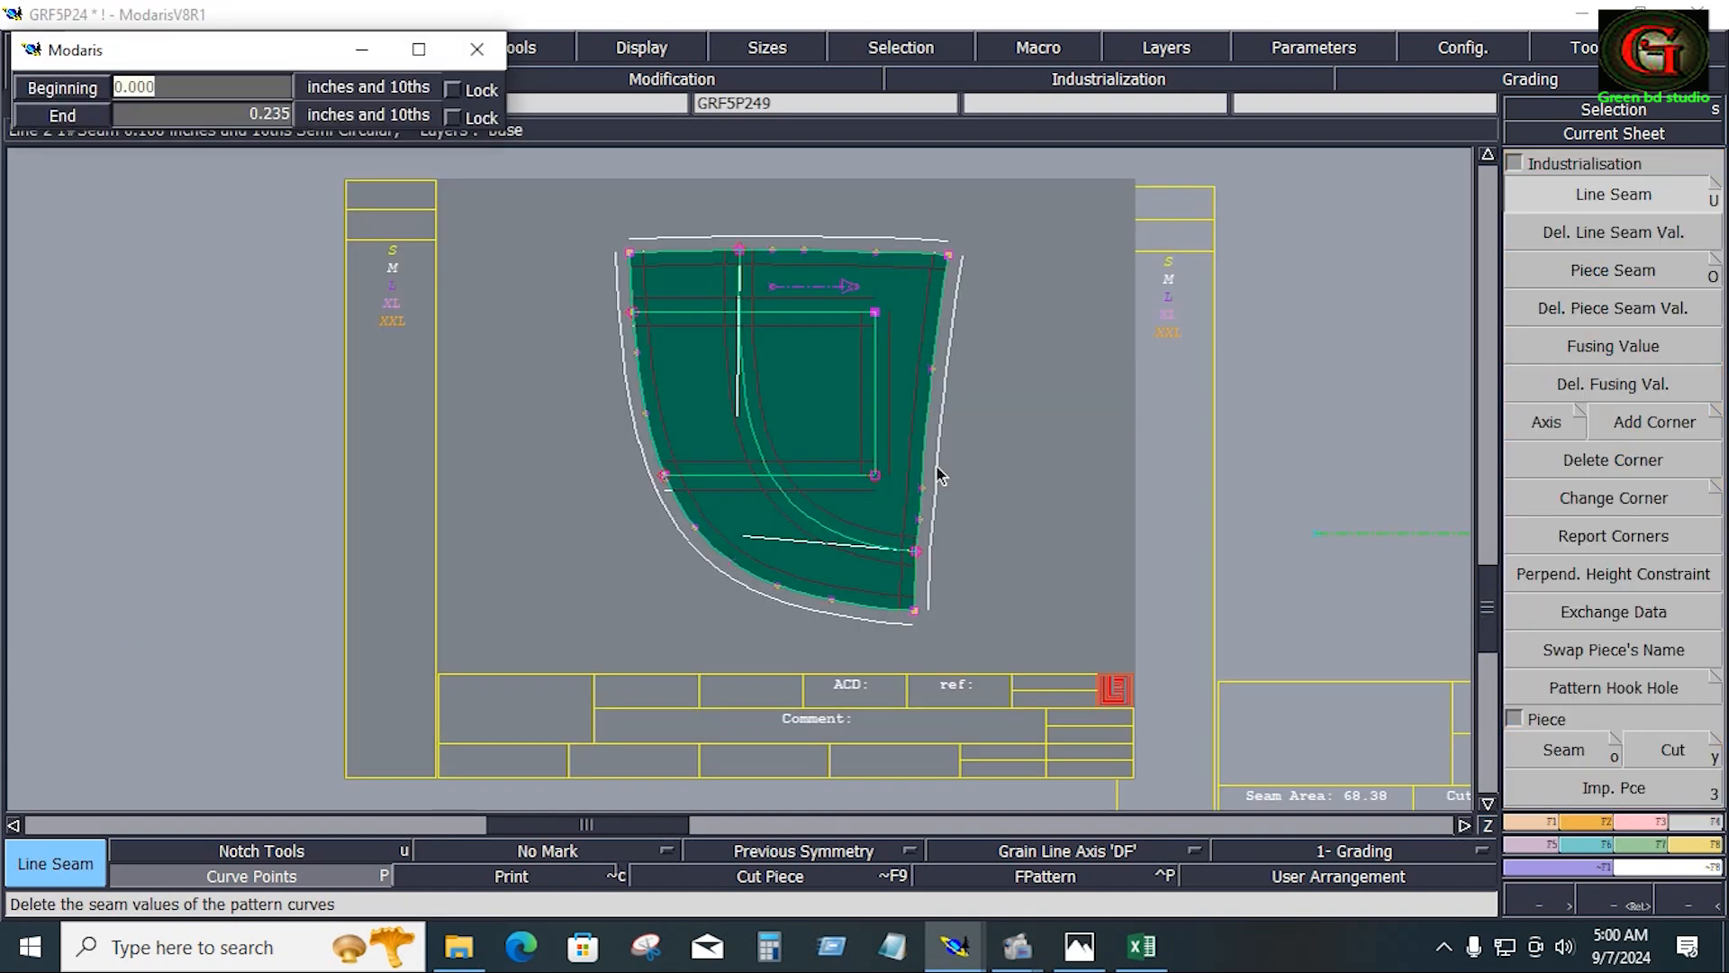
# Set the seam allowance on the outer edges of pocket piece GRF5P249 to 0.5 inch at beginning and end
pyautogui.write('.5')
pyautogui.press('Tab')
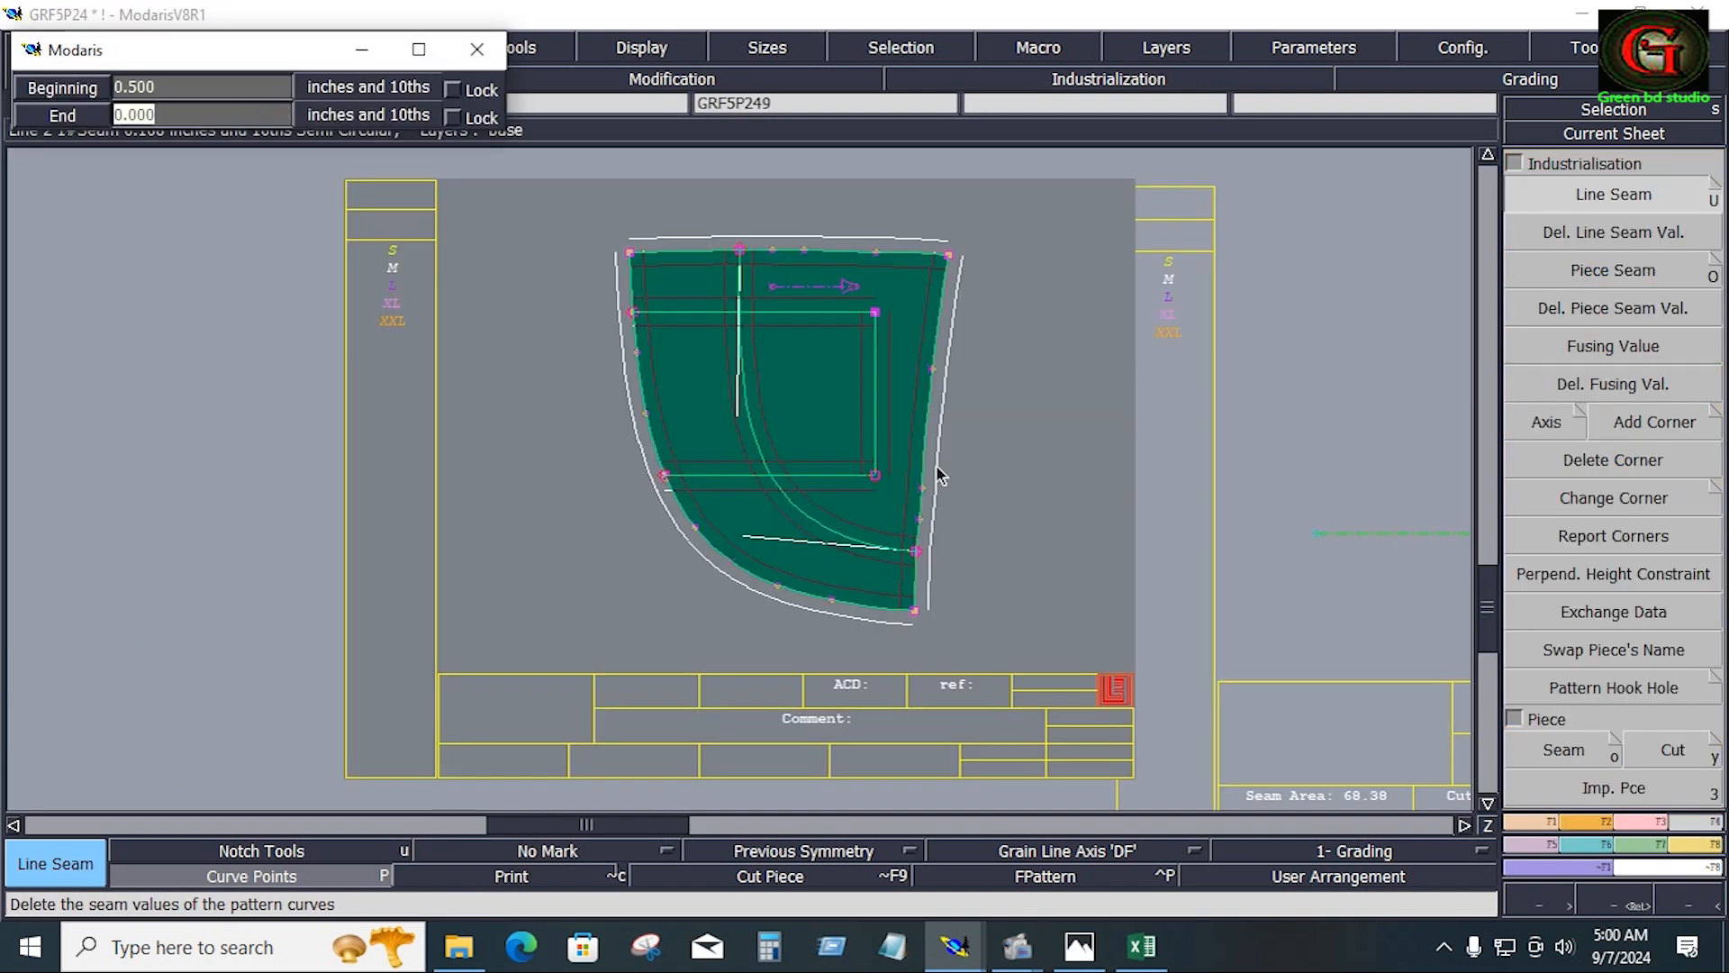
pyautogui.write('.5')
pyautogui.press('Return')
# Set the seam allowance along the curved outer edge of pocket piece GRF5P249 to 0 at beginning and end
pyautogui.click(726, 598)
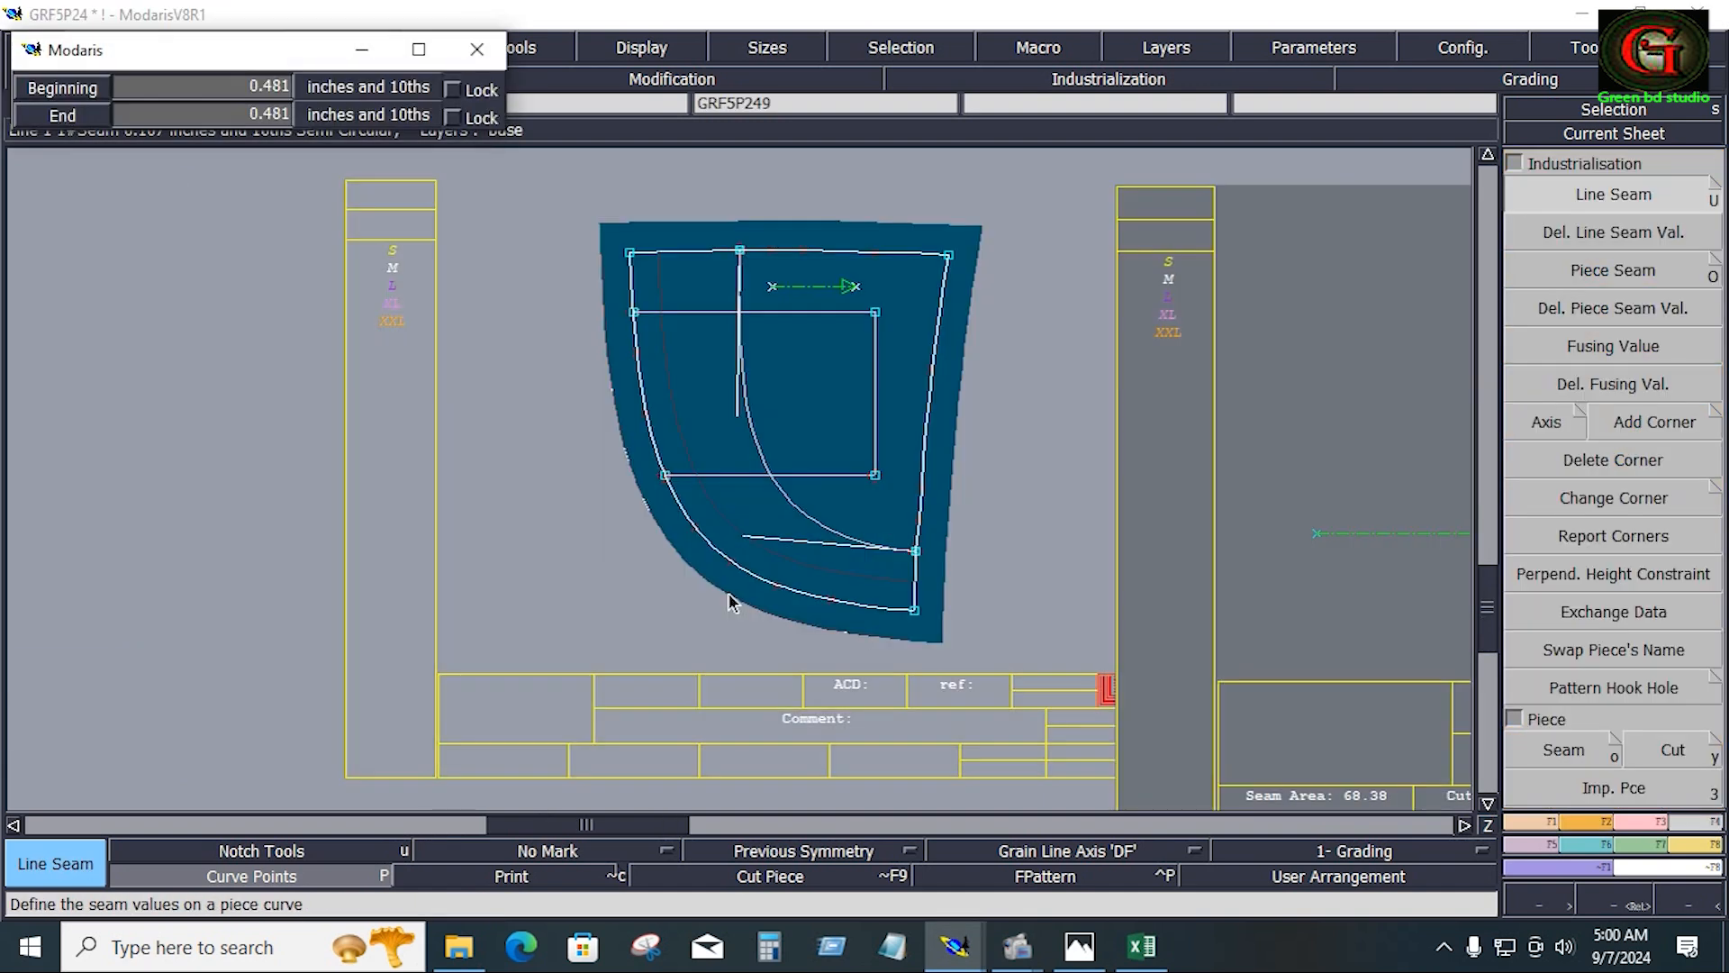
pyautogui.write('0')
pyautogui.press('Tab')
pyautogui.write('0')
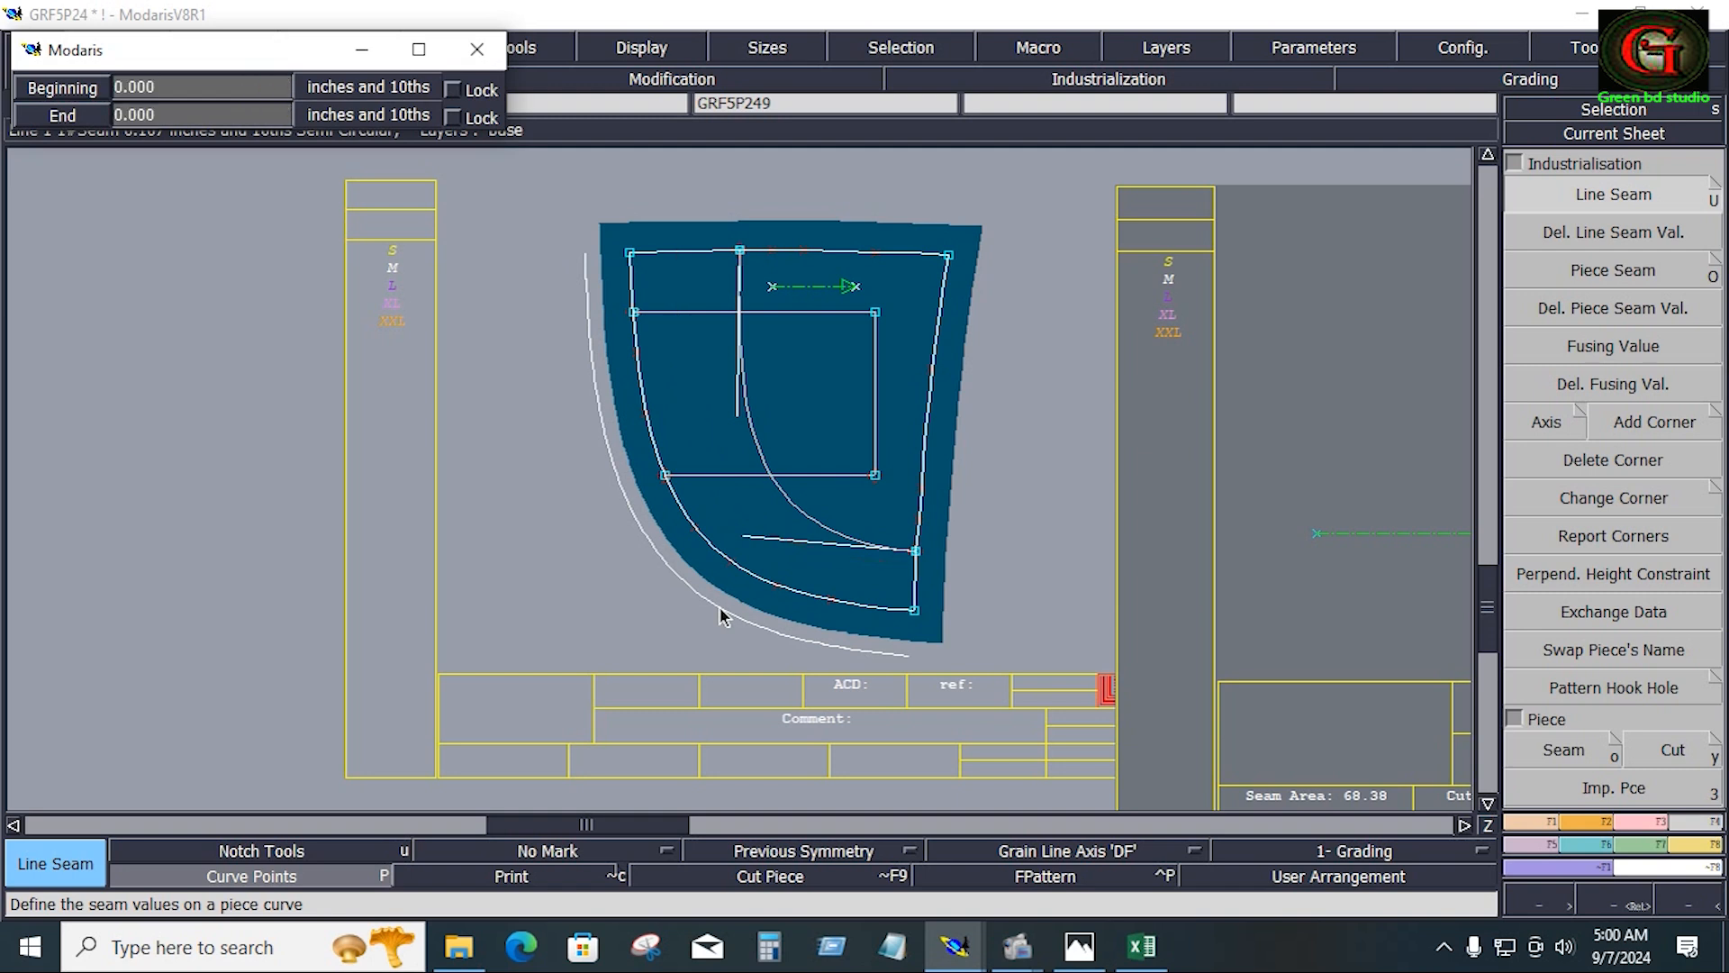
pyautogui.press('Return')
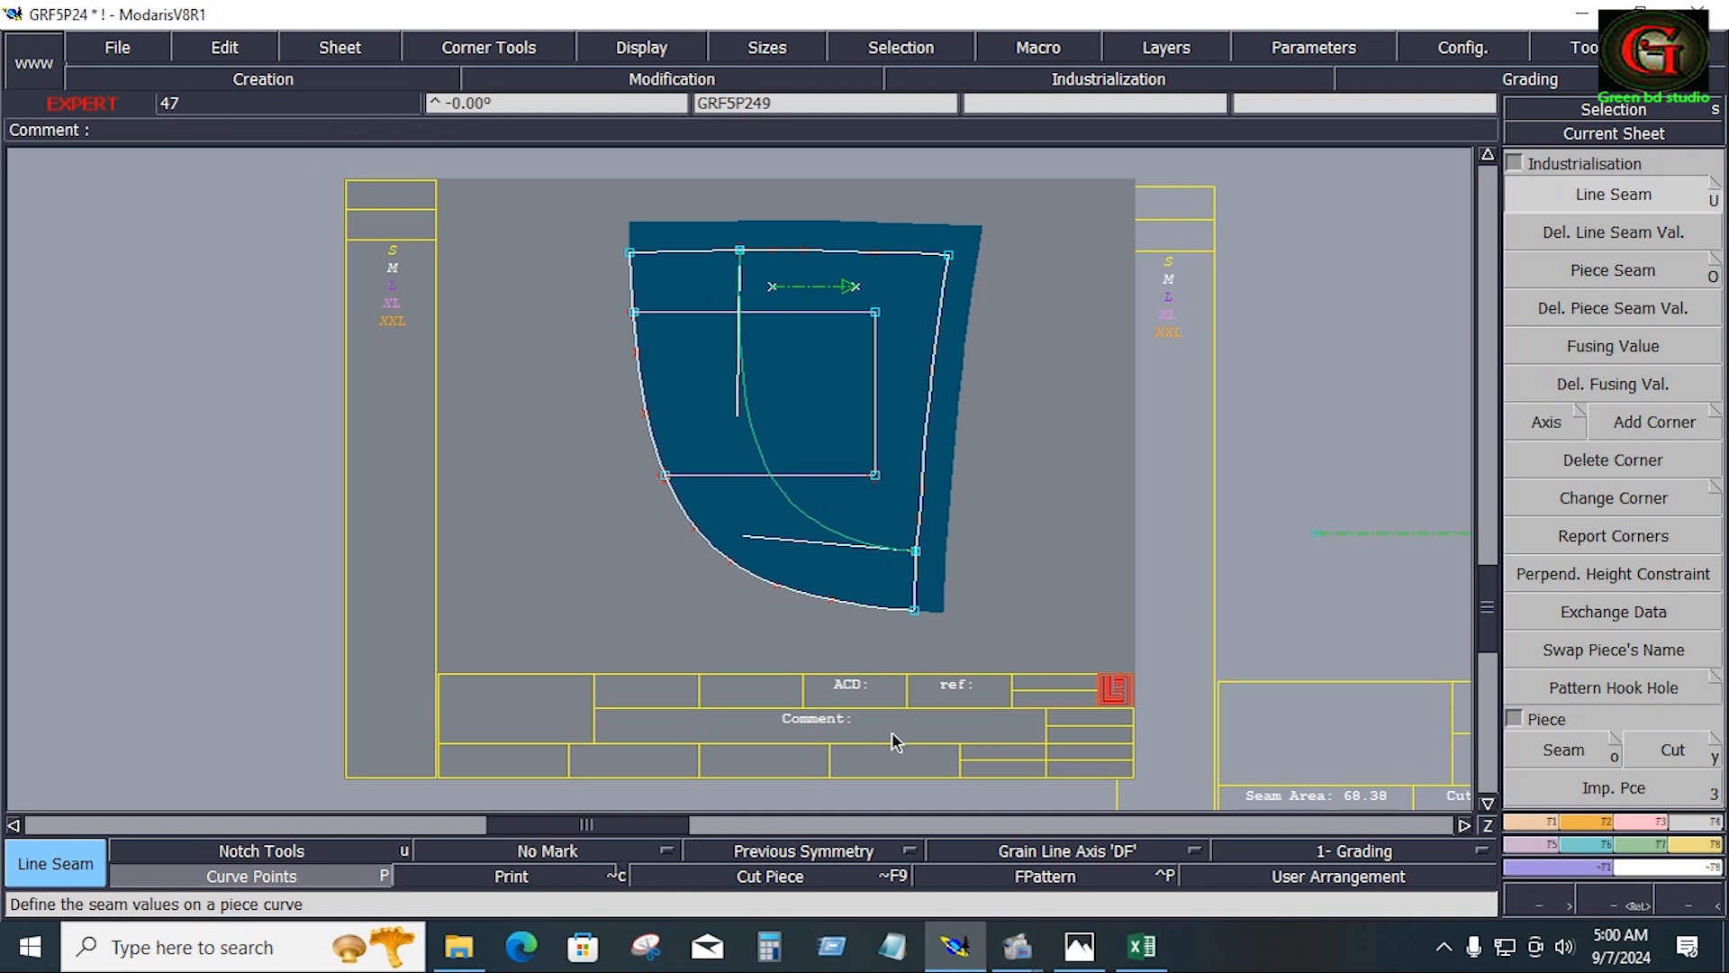
# Arrange all sheets on the desk and bring the mirrored pocket piece GRF5P2410 into close view
pyautogui.press('j')
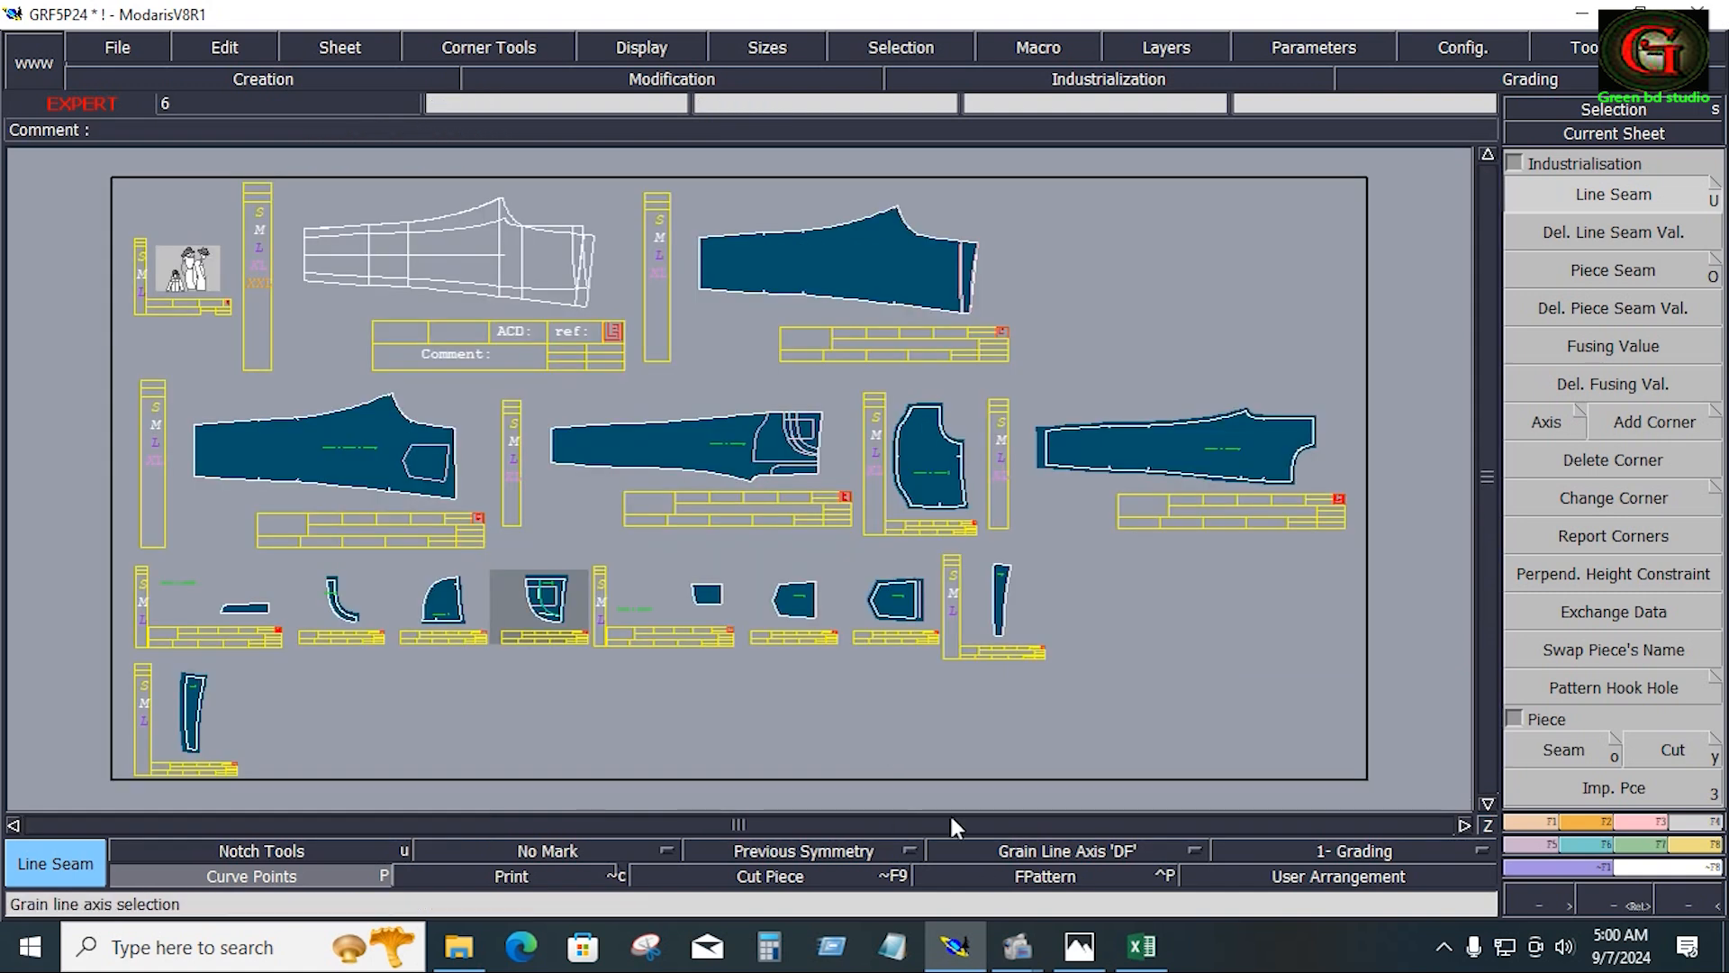
pyautogui.click(445, 625)
pyautogui.press('j')
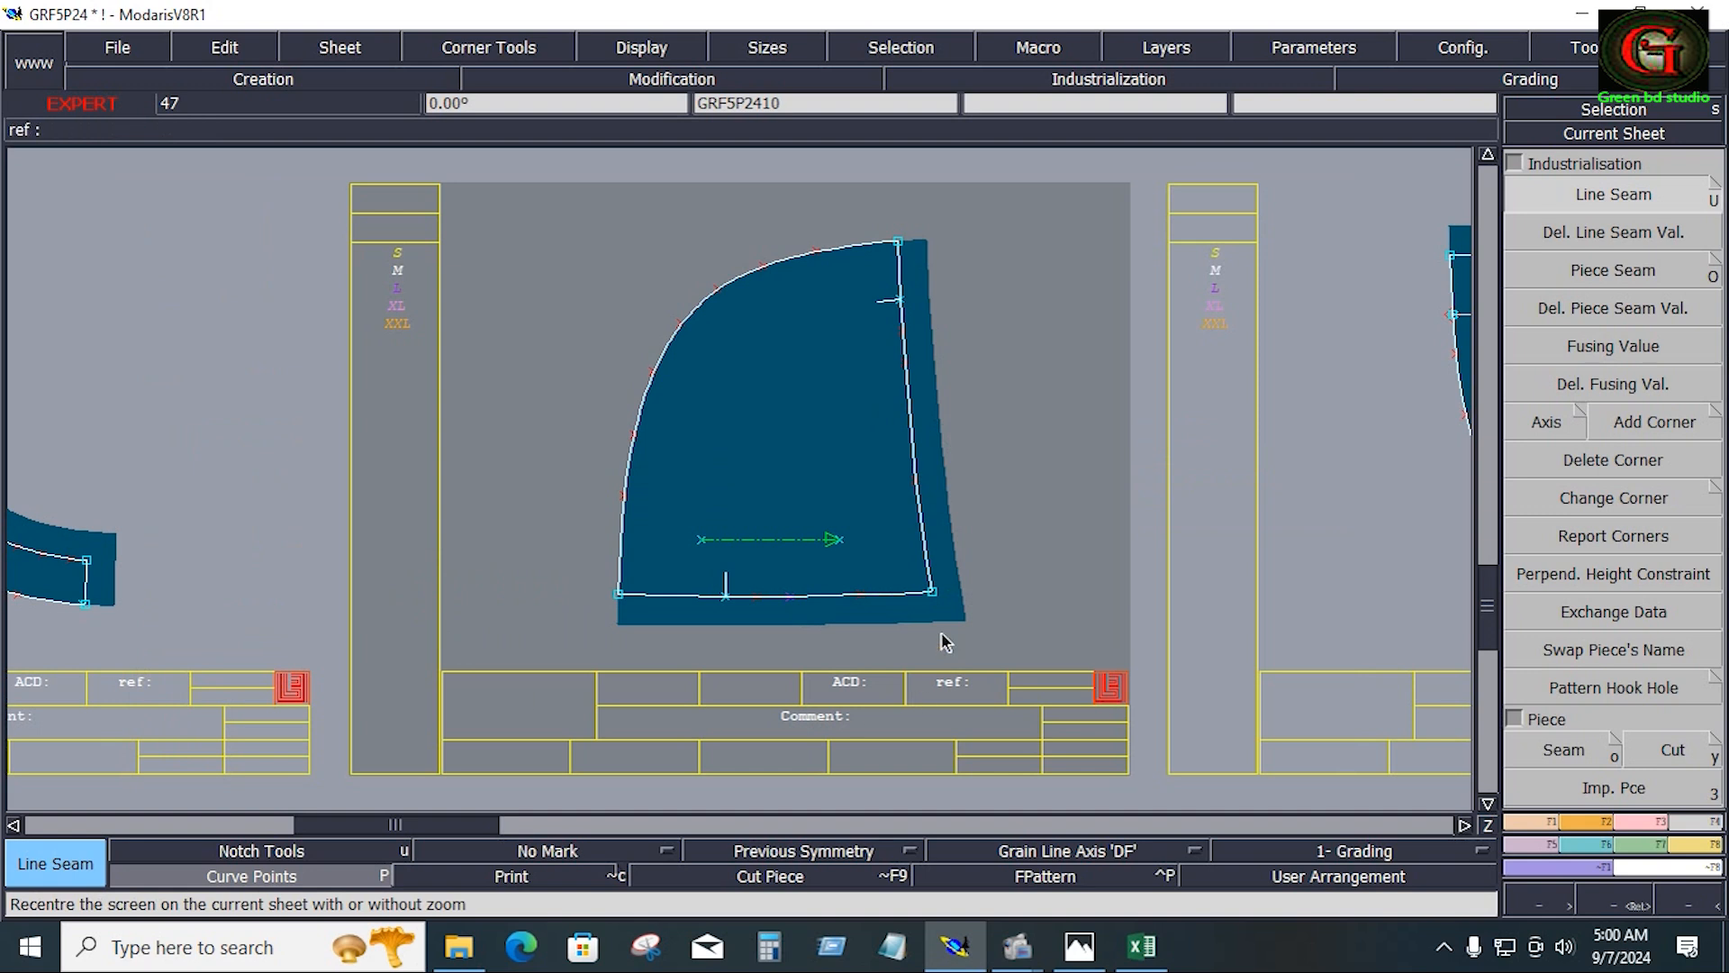
# Arrange all sheets on the desk and mirror pocket piece GRF5P2410 about the X axis
pyautogui.press('j')
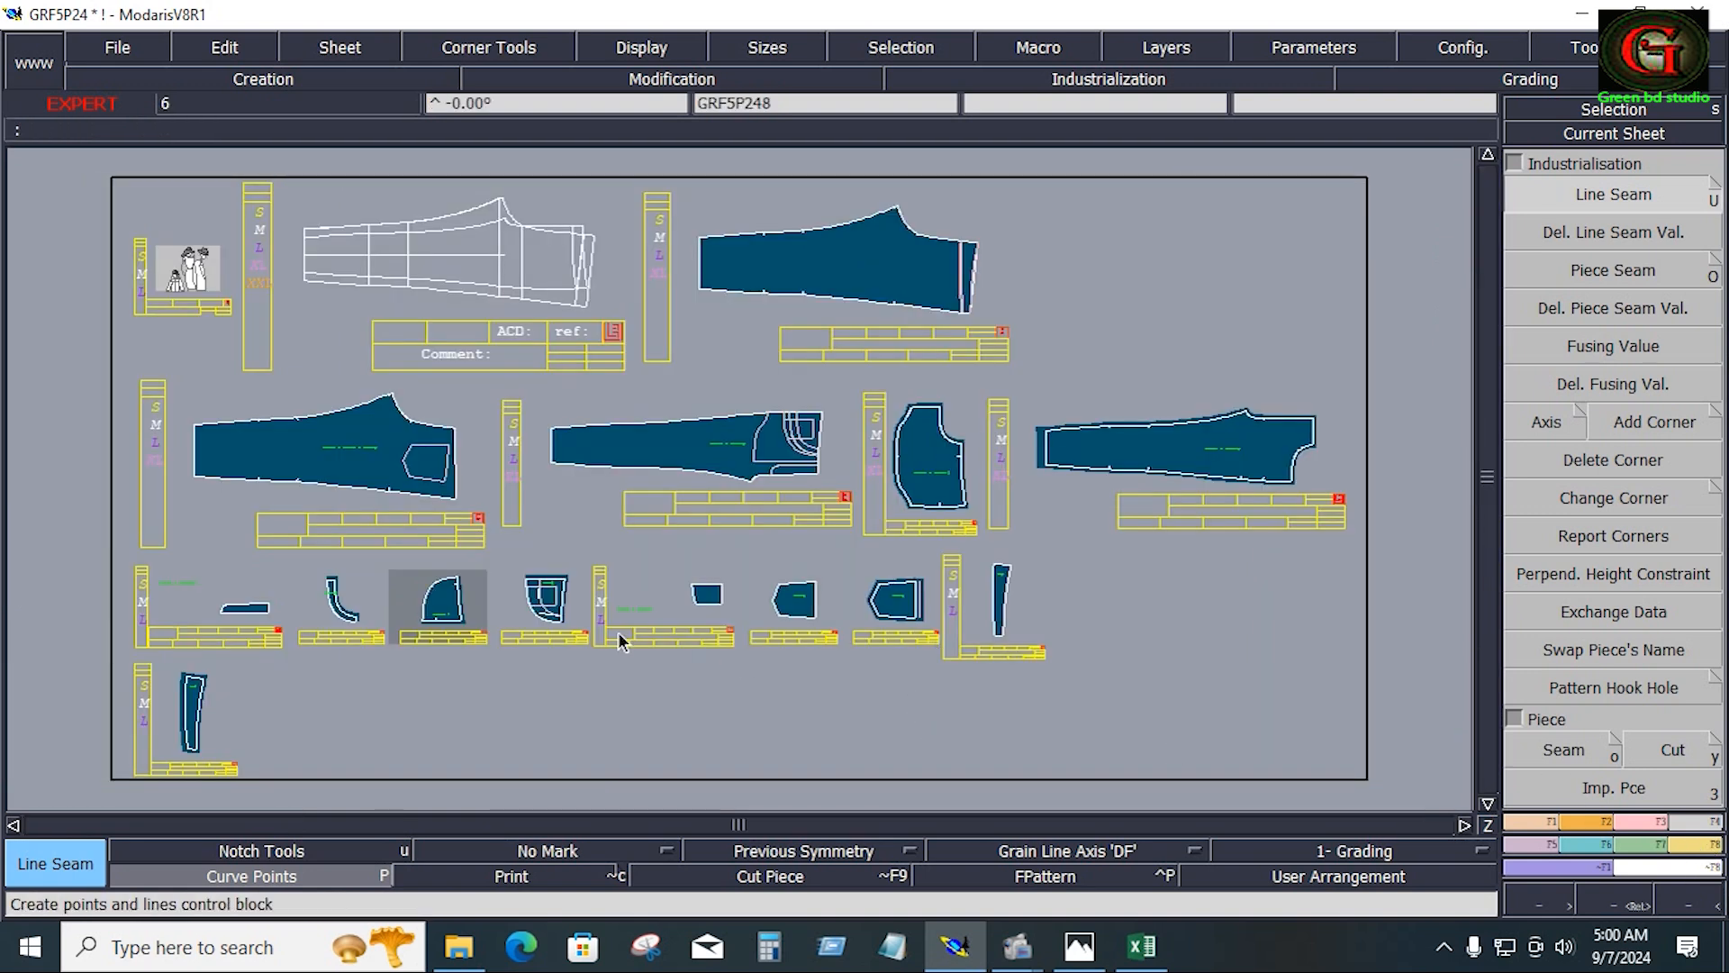
pyautogui.click(1603, 822)
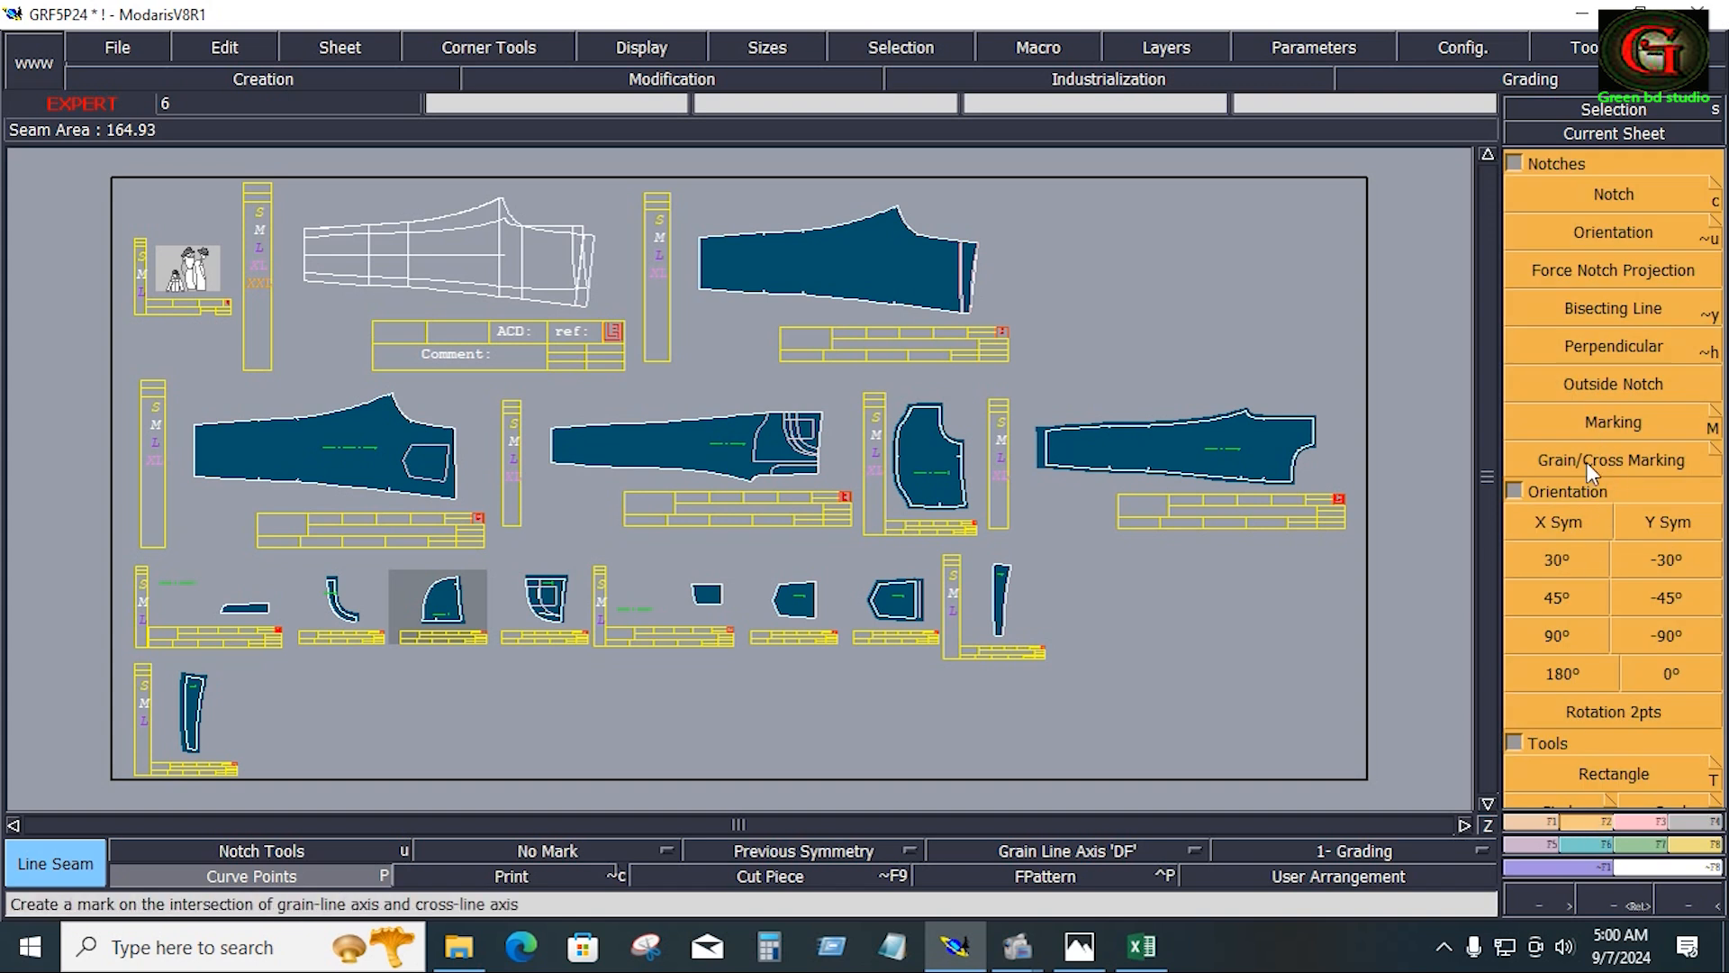
pyautogui.click(1559, 522)
# Marry pocket sheet GRF5P249 onto the mirrored pocket piece GRF5P2410 and bring the assembly into close view
pyautogui.click(1701, 841)
pyautogui.press('m')
pyautogui.click(561, 632)
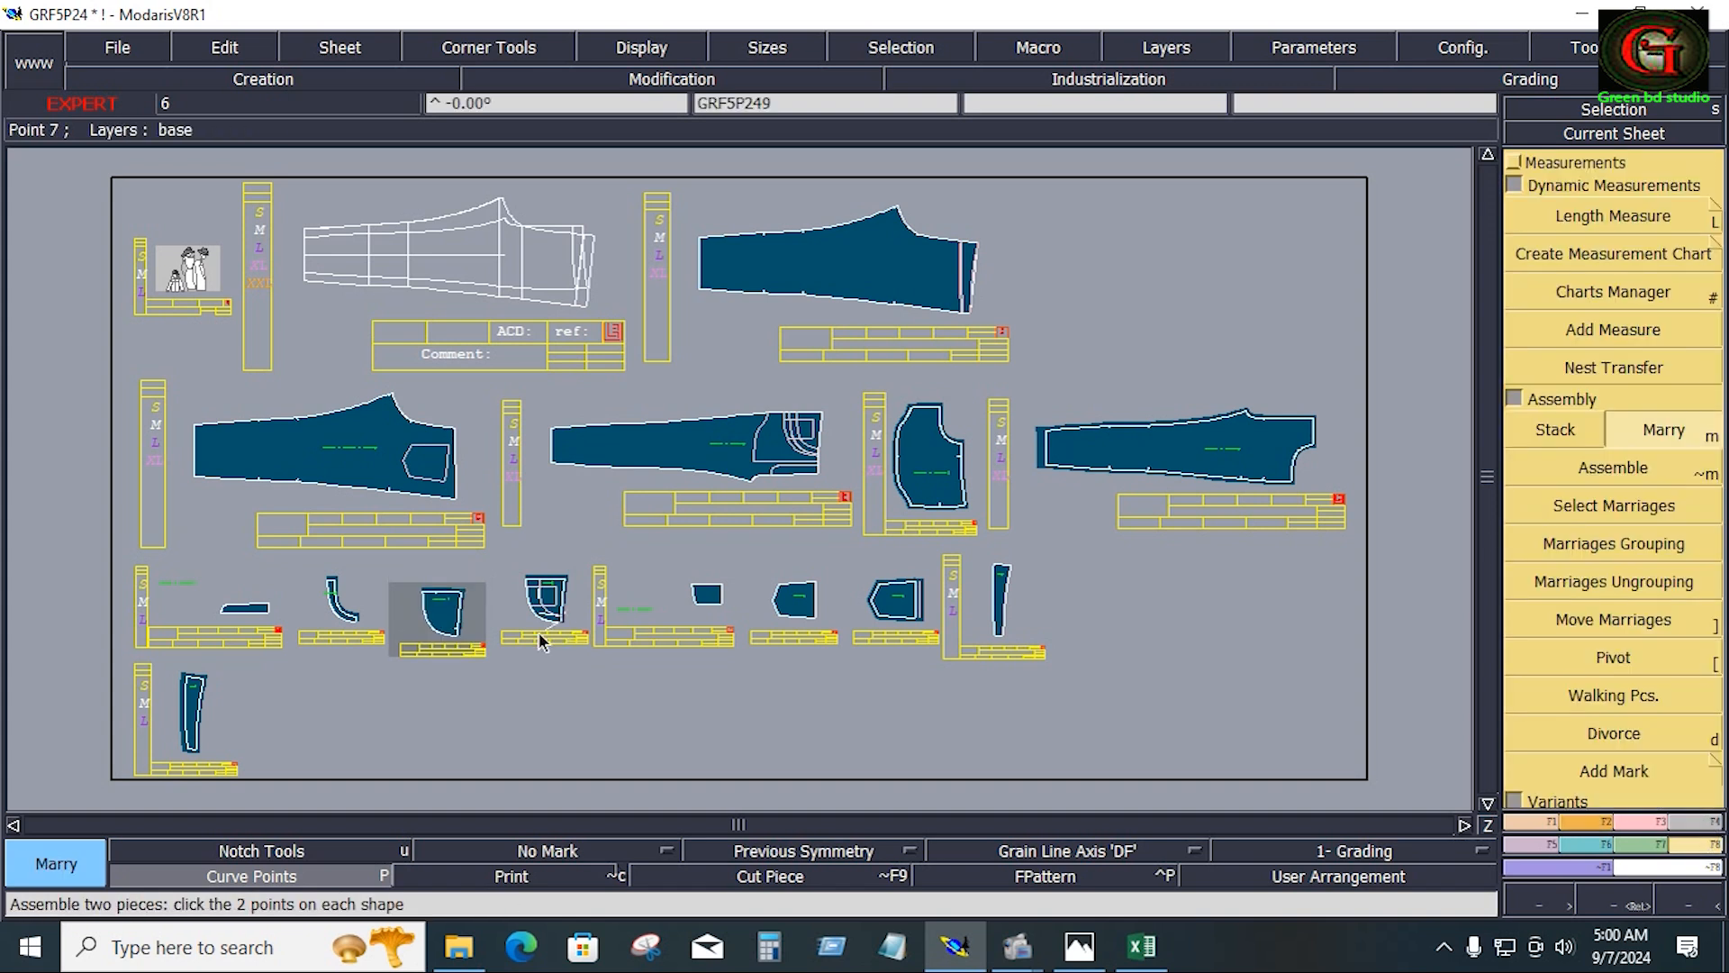
pyautogui.click(459, 647)
pyautogui.press('Home')
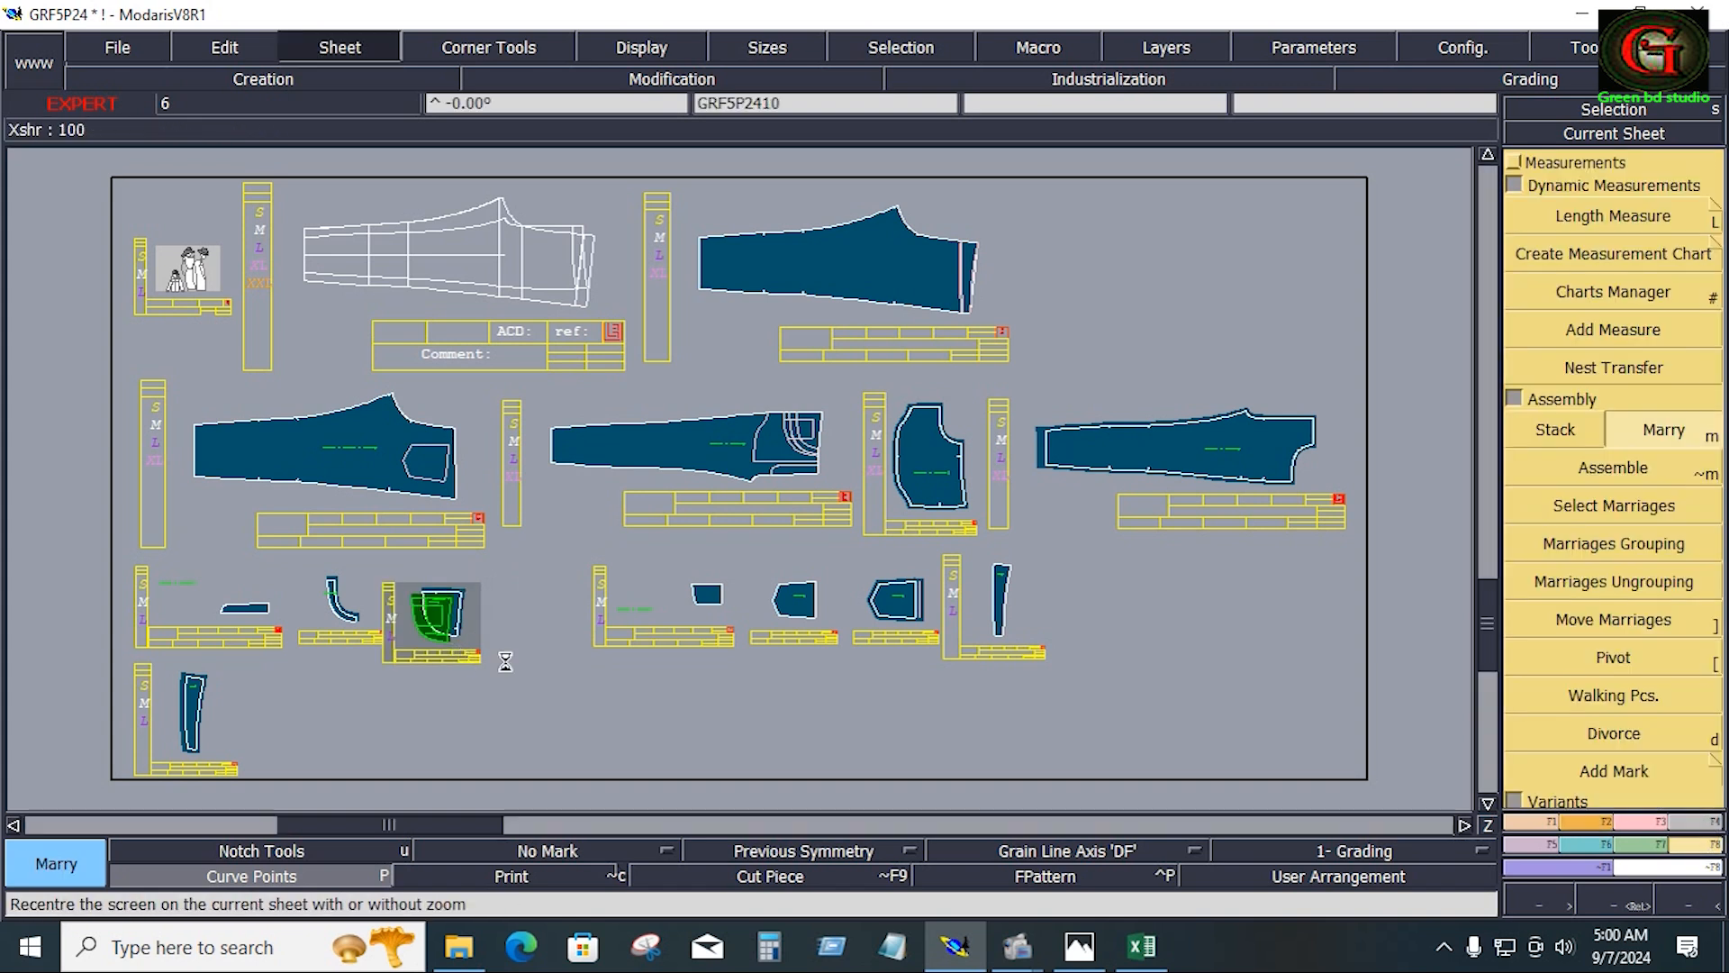
# Align the married piece GRF5P249 on the outline of pocket piece GRF5P2410 using Move Marriages
pyautogui.press(']')
pyautogui.click(794, 432)
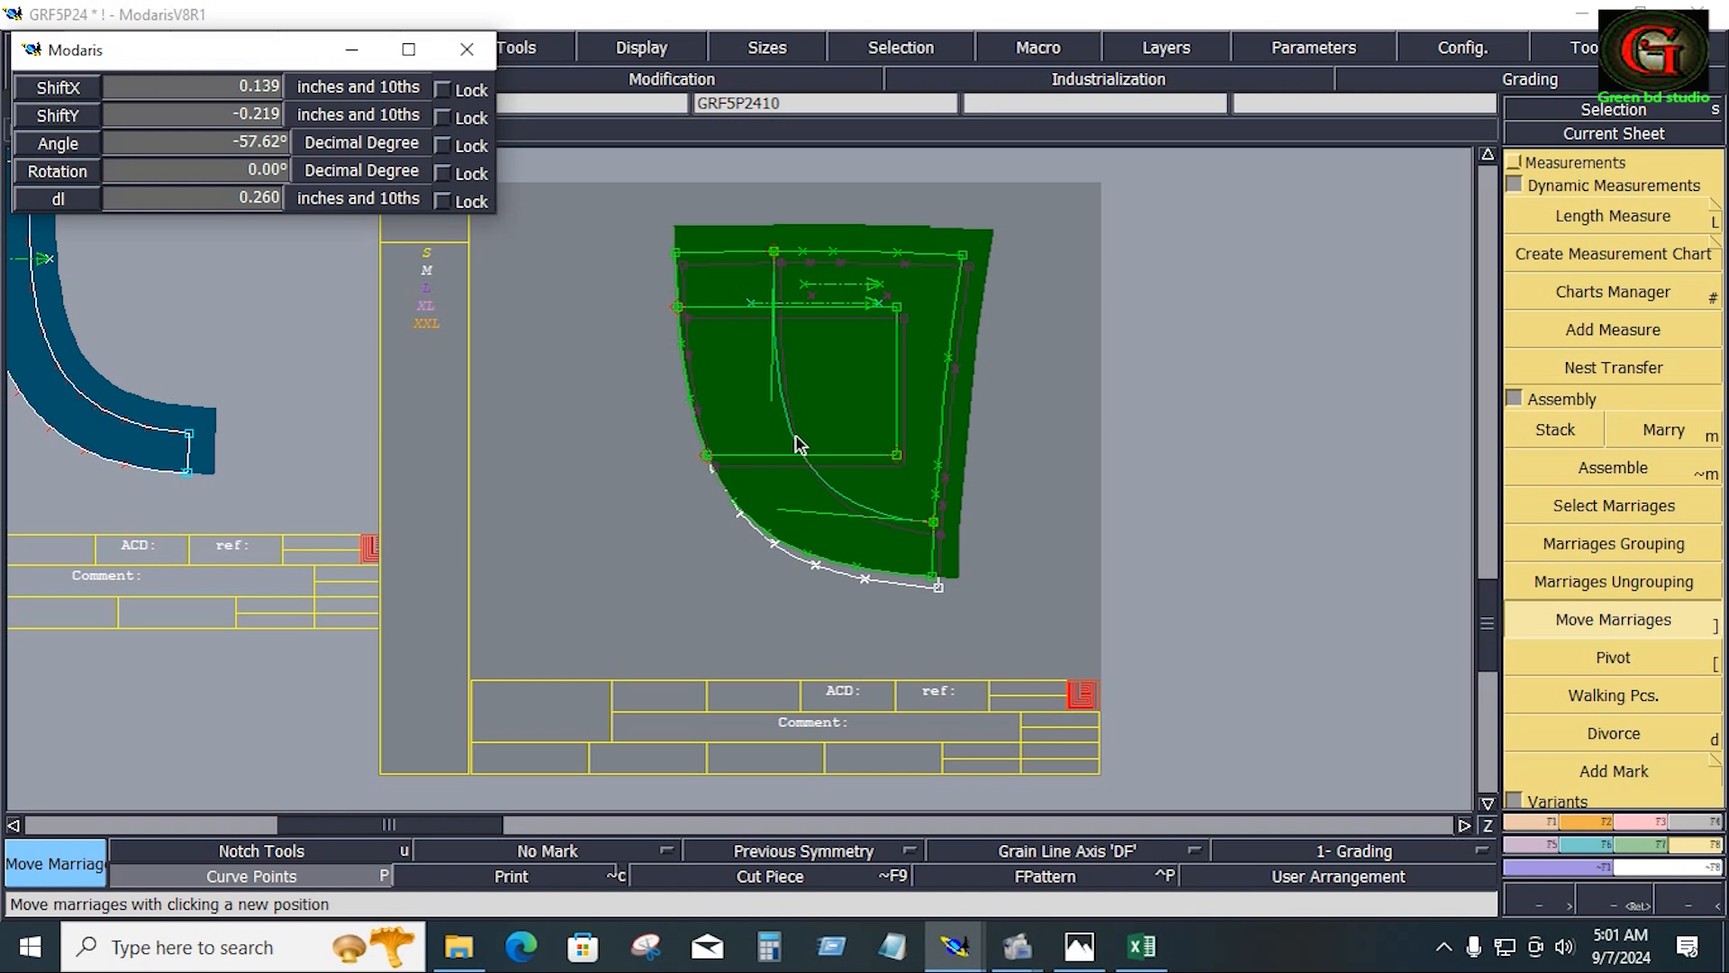
pyautogui.click(798, 444)
pyautogui.click(1108, 510)
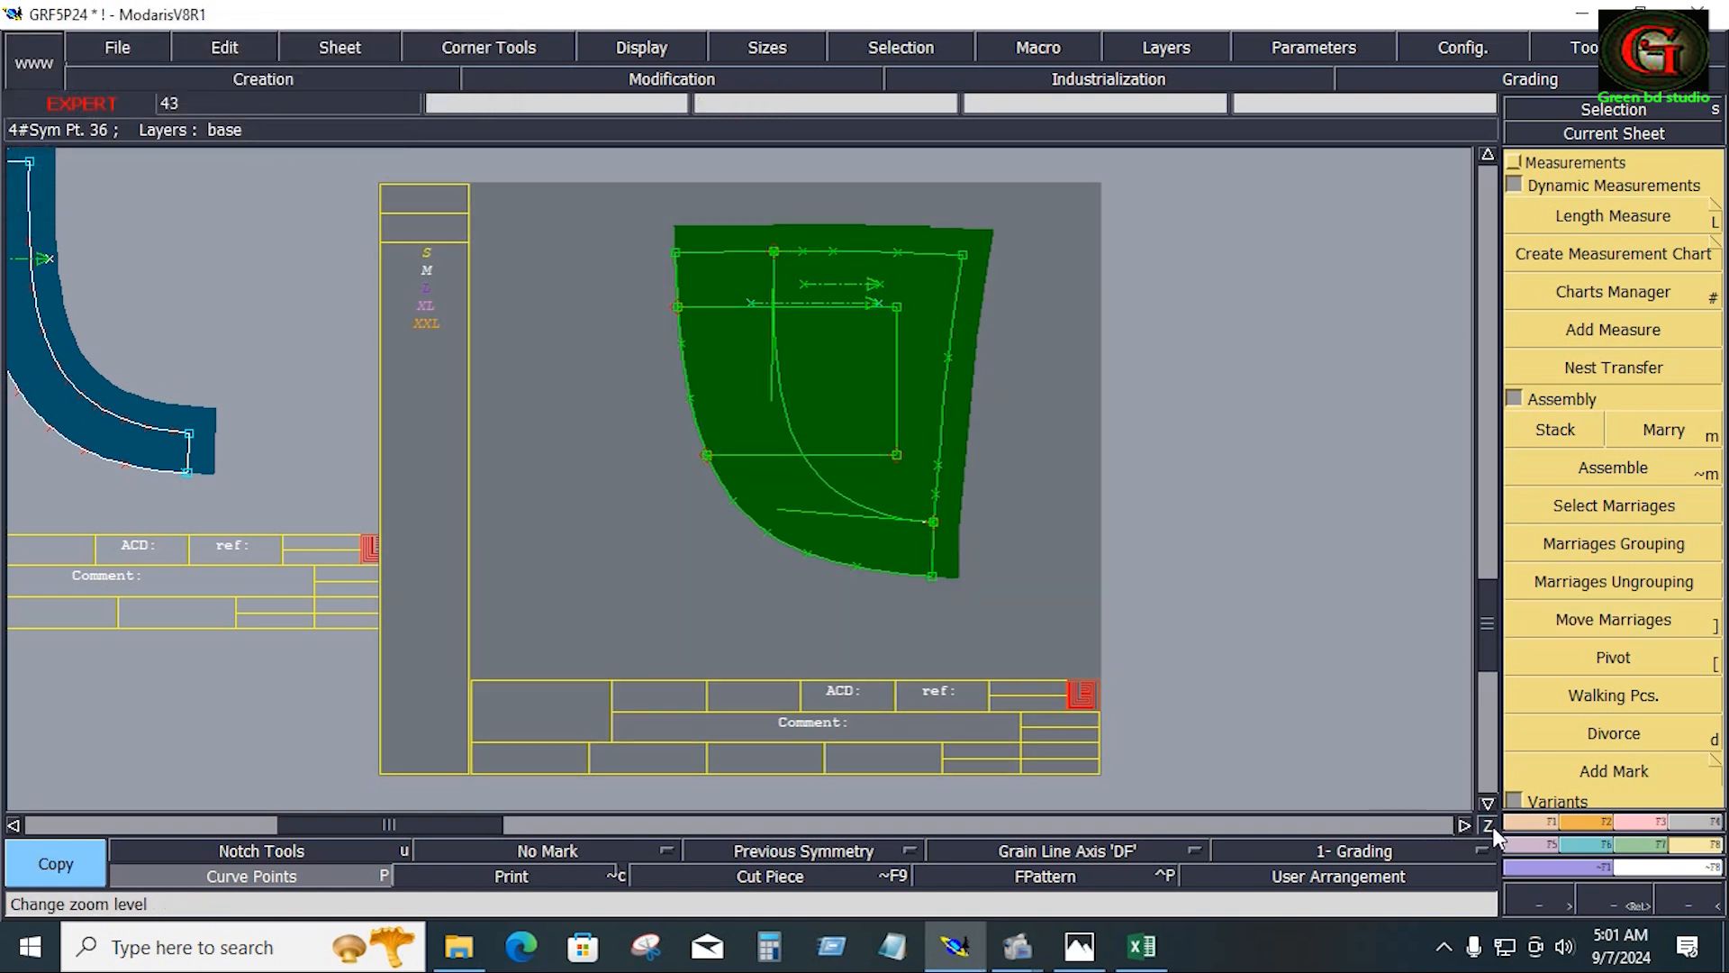
# Create a parallel line directly over the married piece's inner pocket curve on pocket piece GRF5P2410
pyautogui.click(1526, 823)
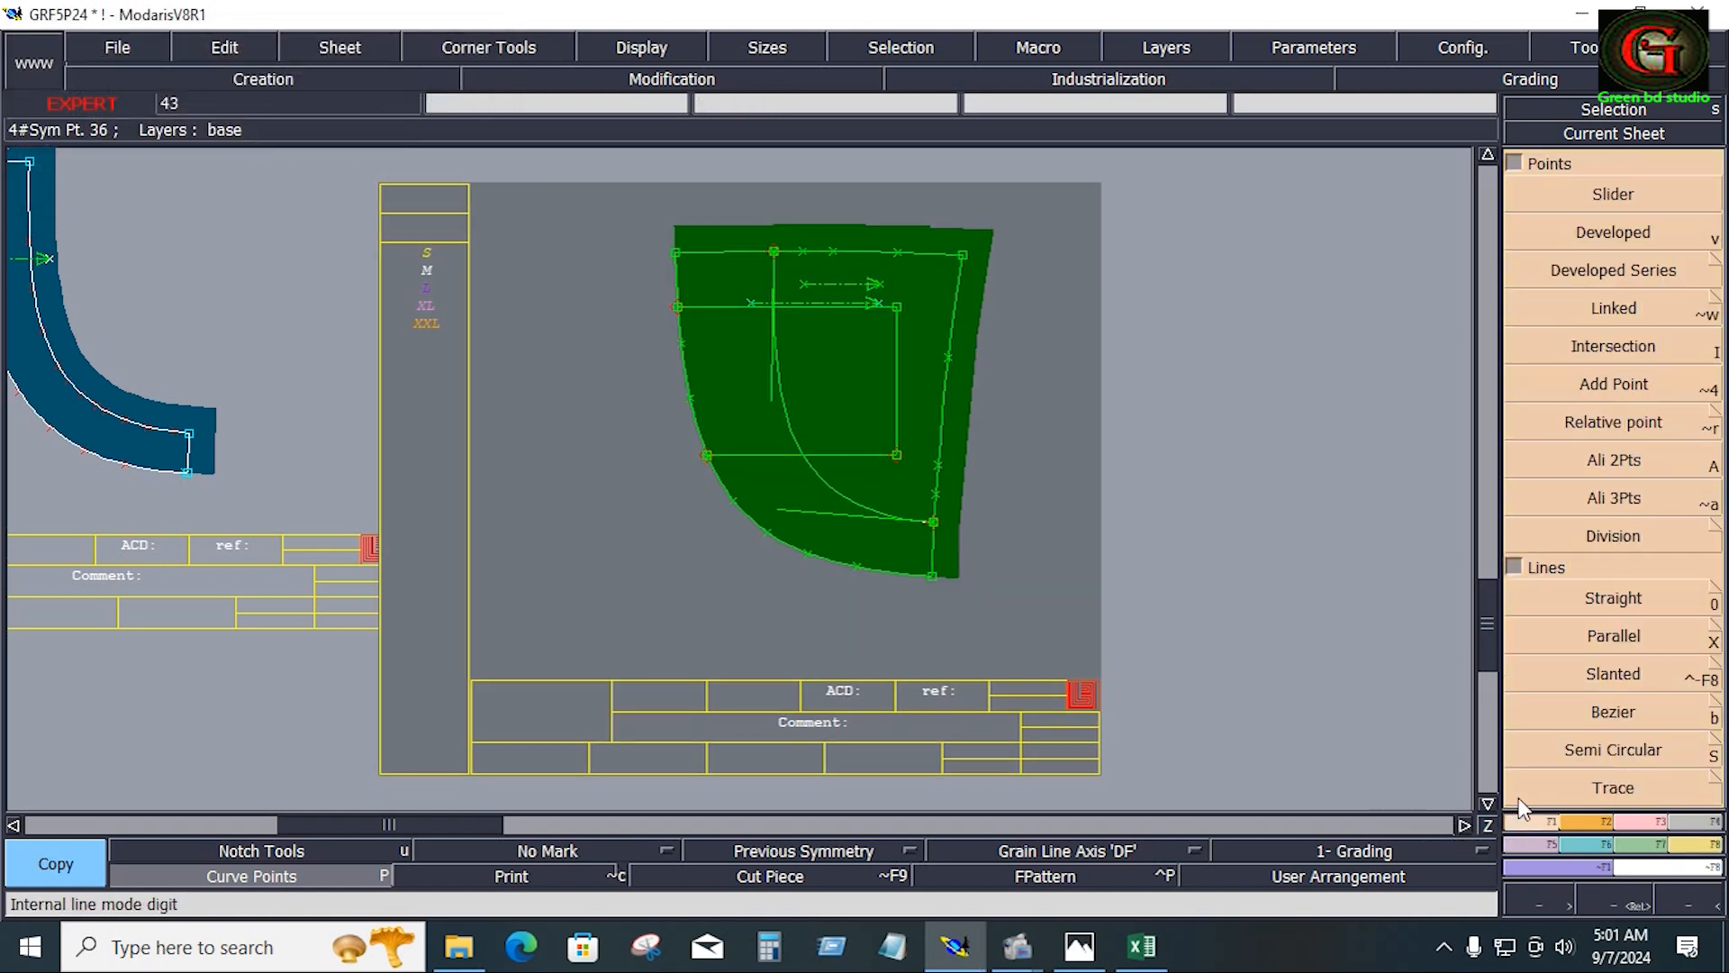
pyautogui.click(1607, 640)
pyautogui.click(870, 513)
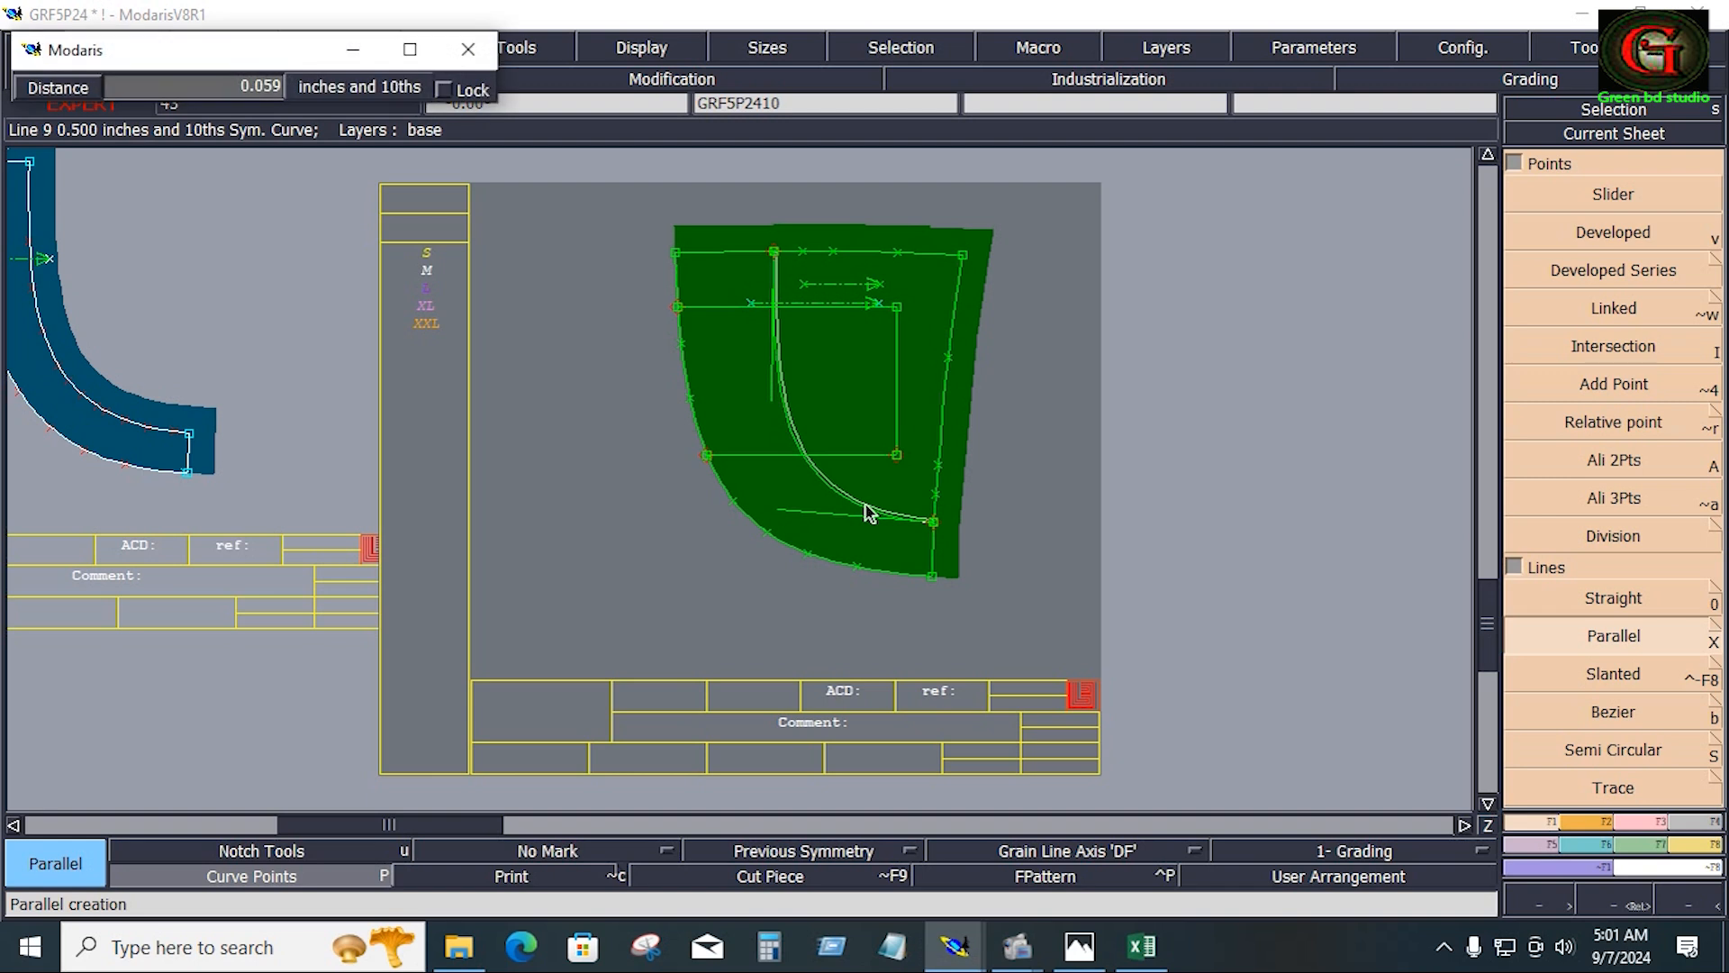
pyautogui.write('0.787')
pyautogui.press('Return')
pyautogui.press('0')
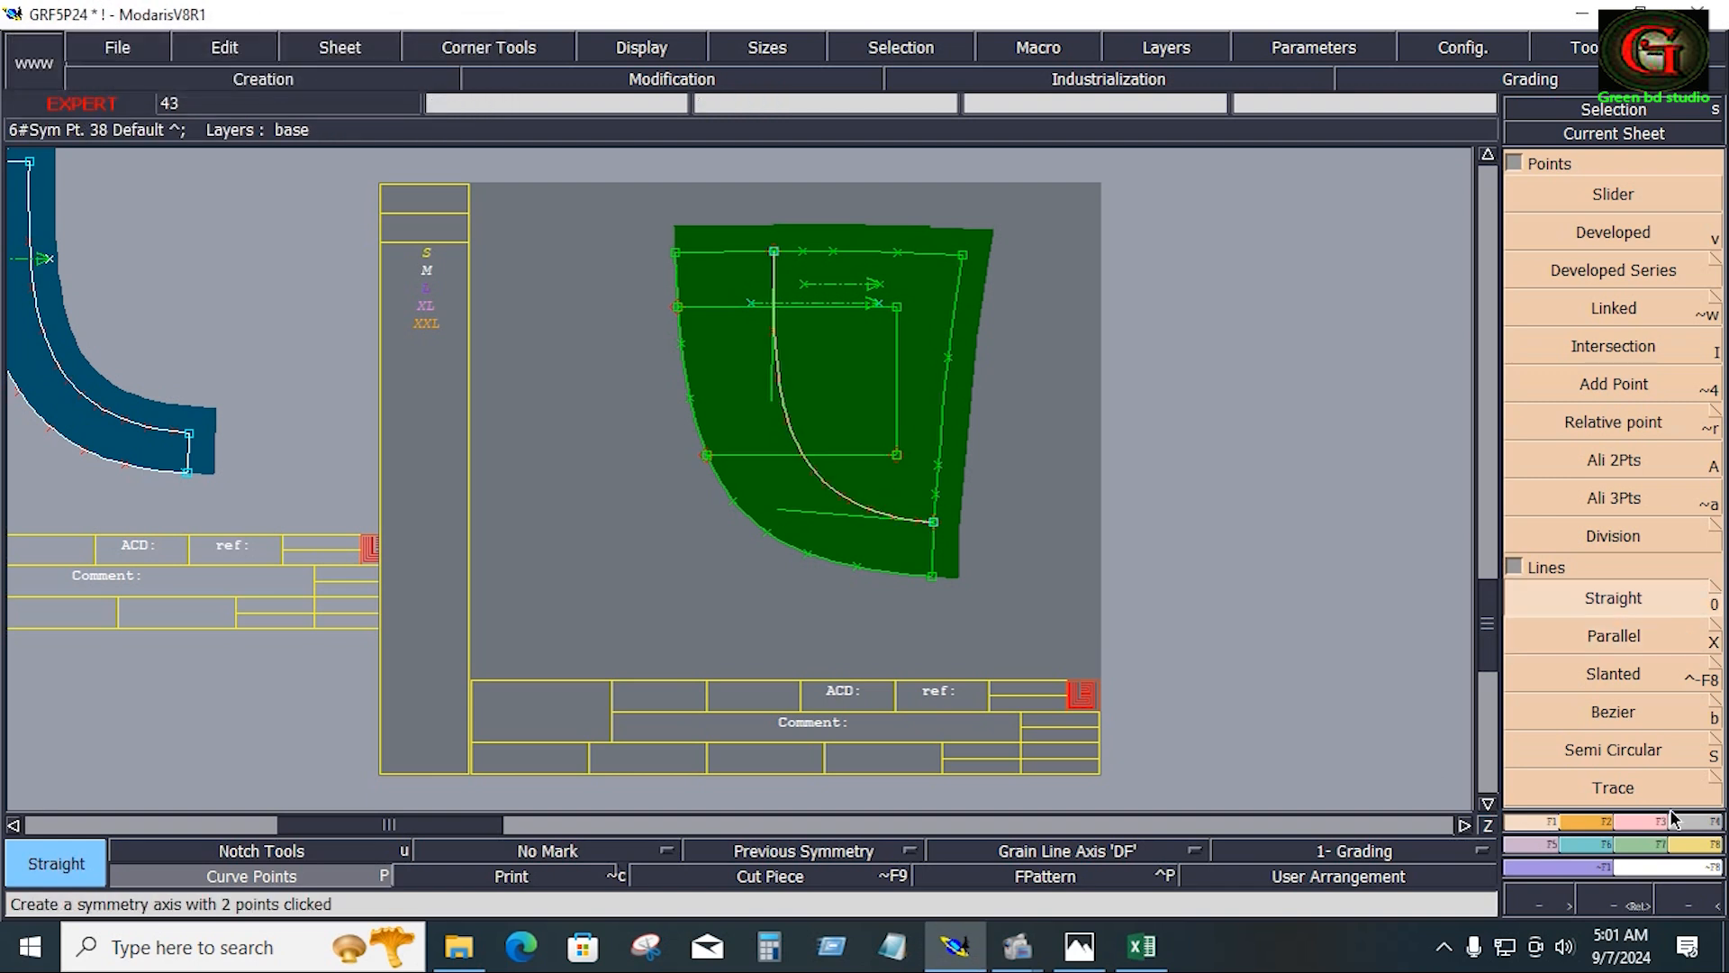
# Divorce the married sheet from pocket piece GRF5P2410
pyautogui.click(1700, 842)
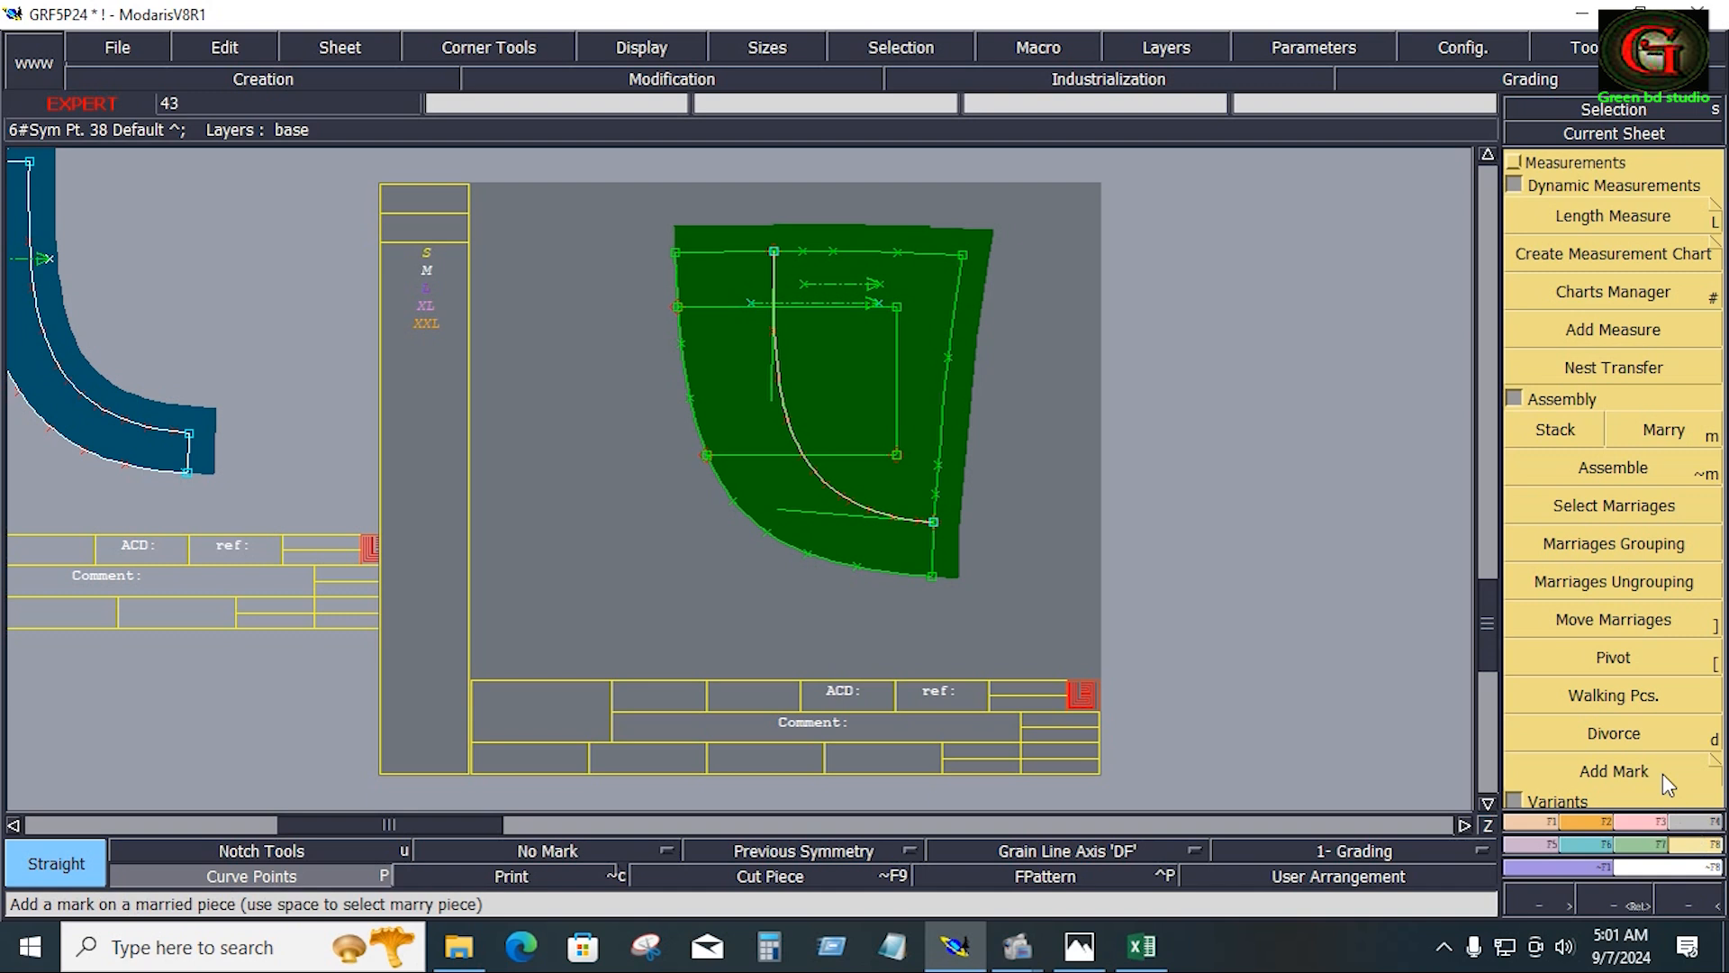
pyautogui.click(1630, 733)
pyautogui.click(878, 428)
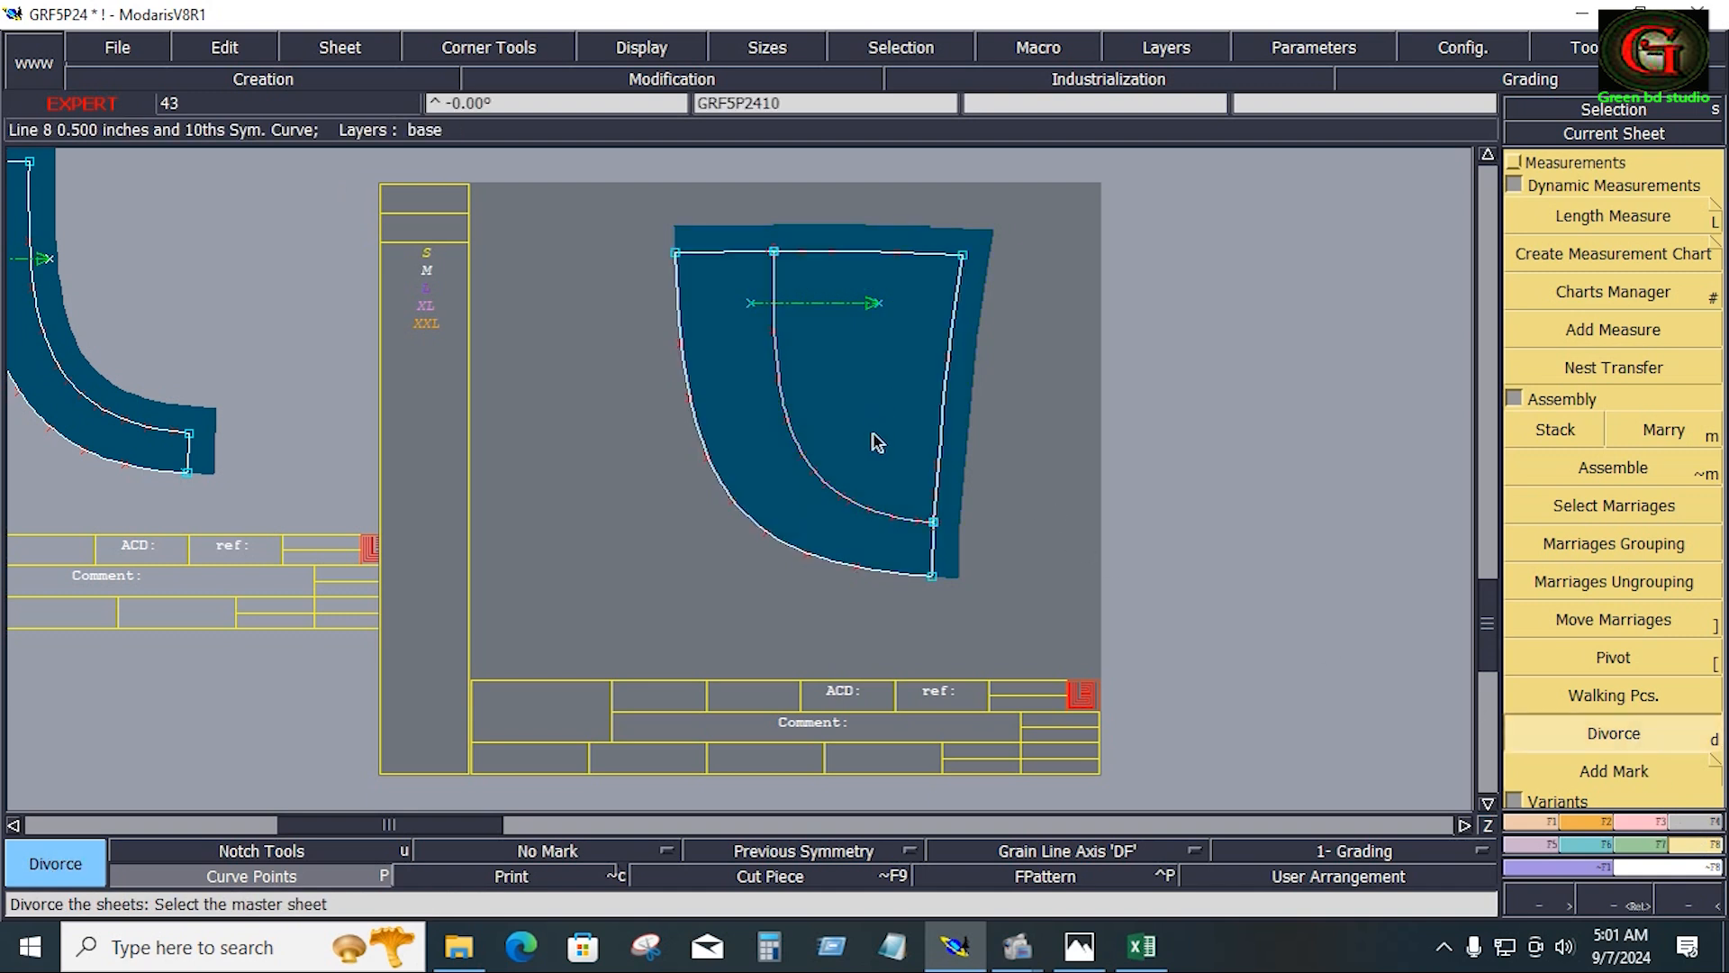
# Rearrange all sheets on the desk and flip pocket piece GRF5P2410 back about the X axis
pyautogui.press('j')
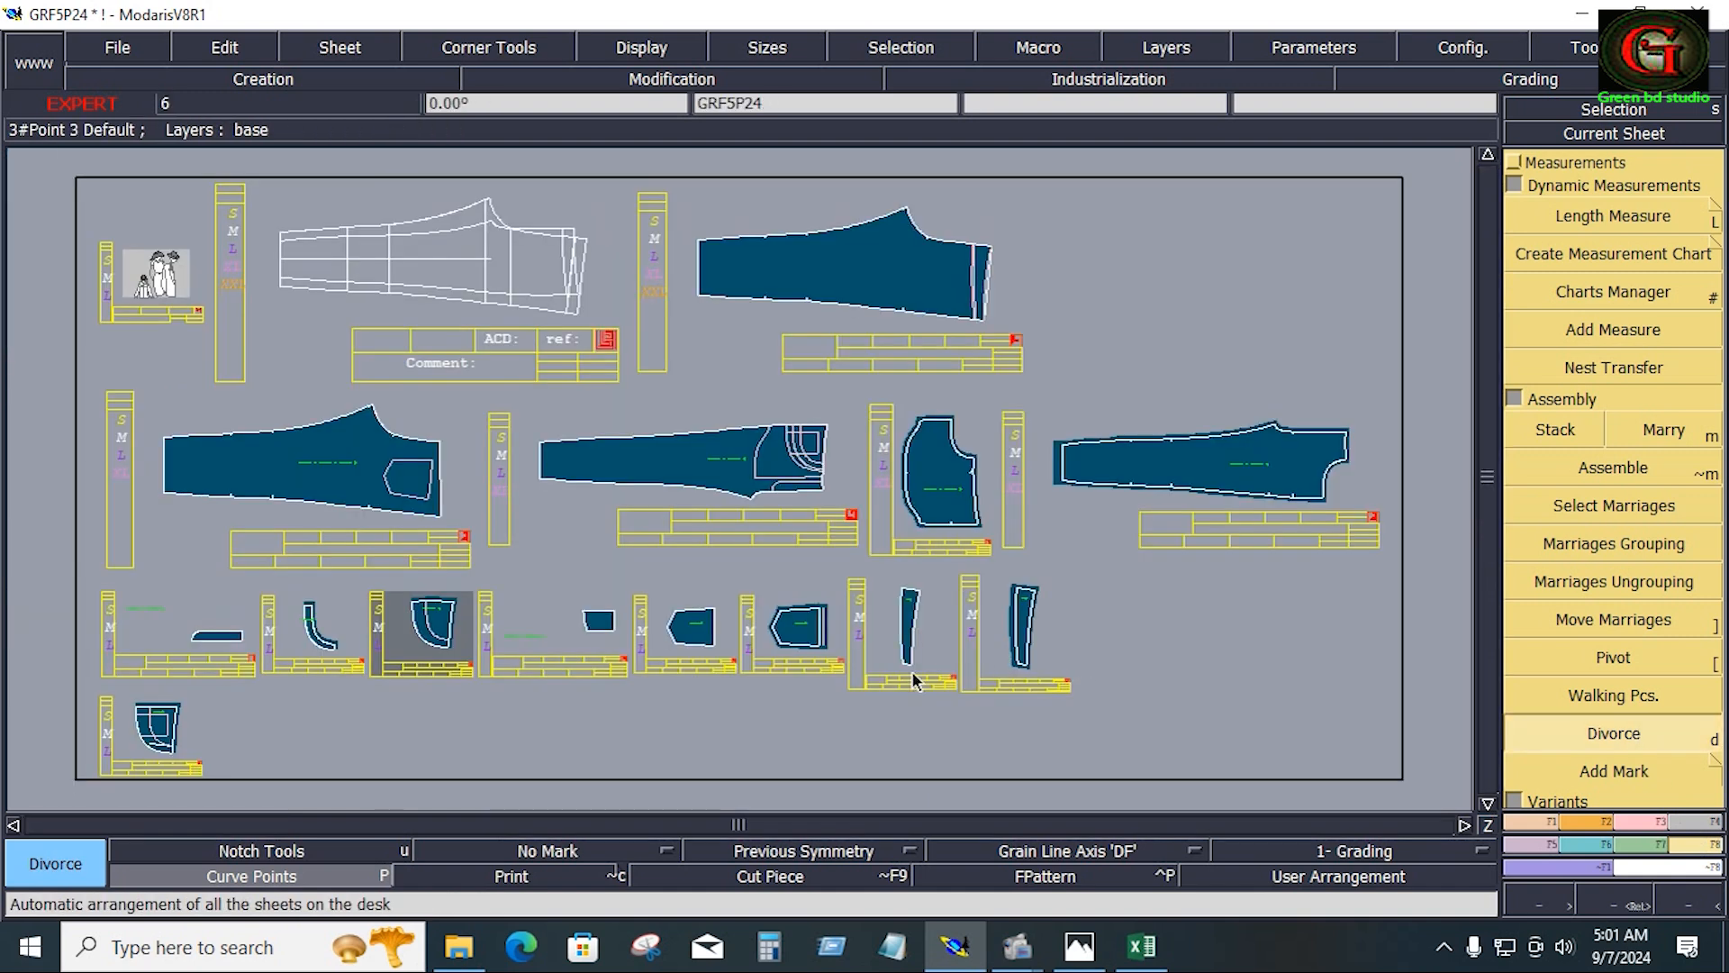
pyautogui.click(1581, 820)
pyautogui.click(1553, 528)
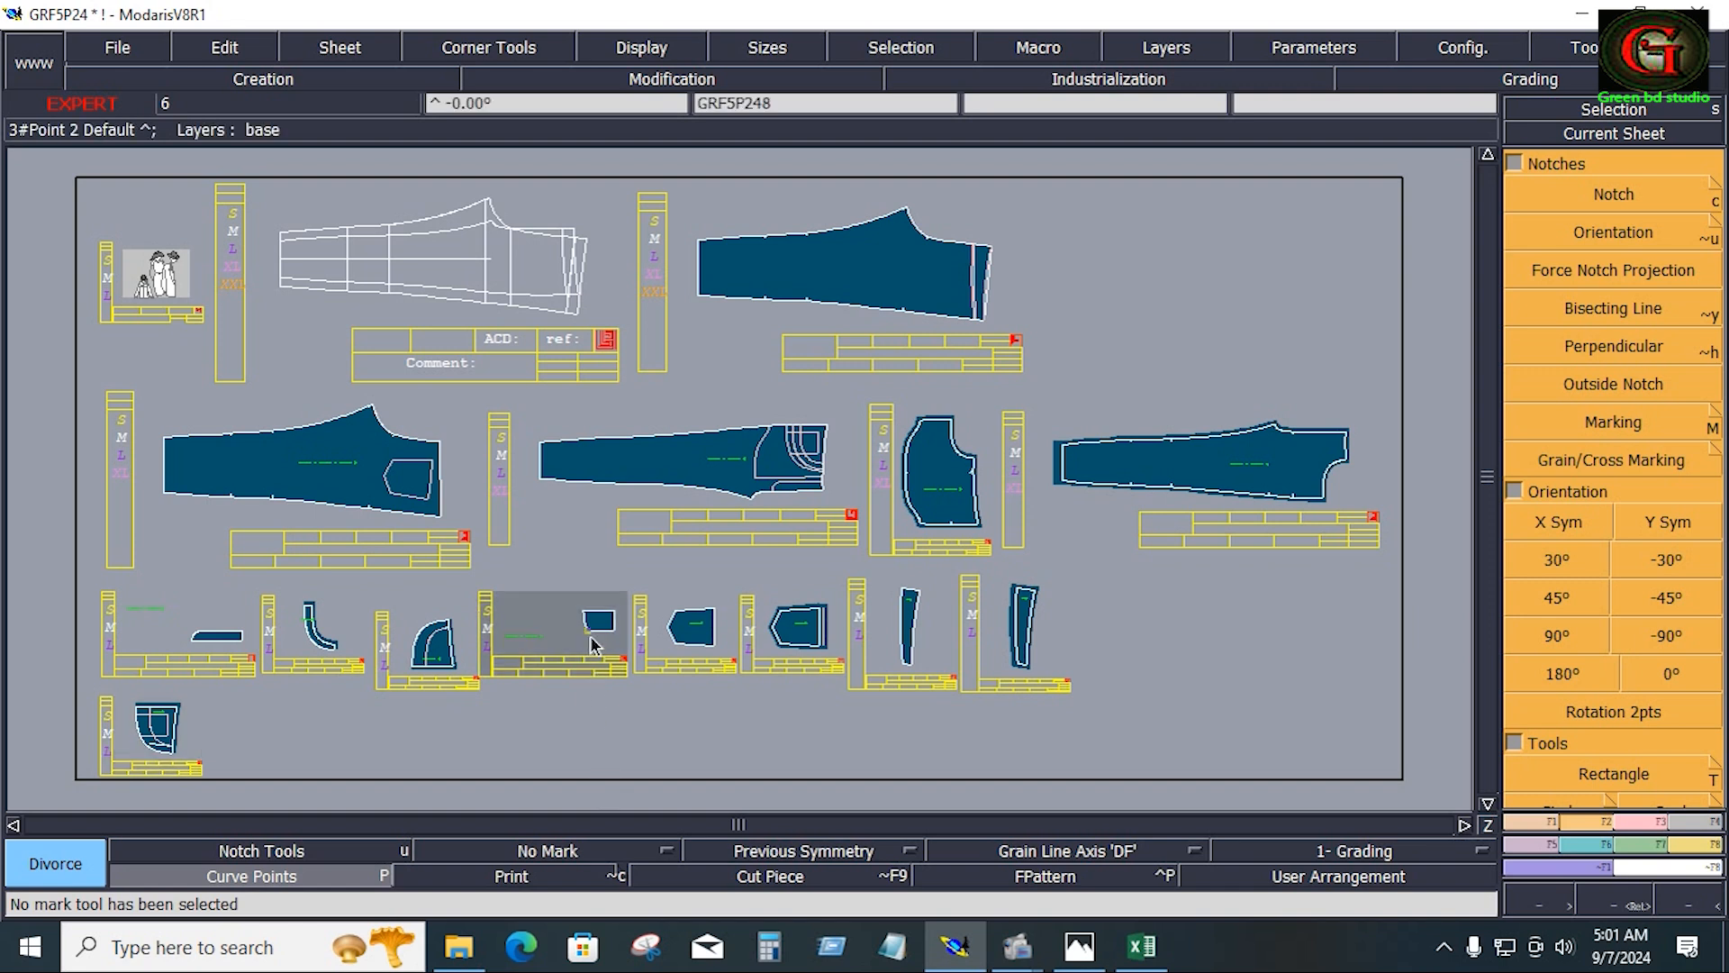
# Draw a short horizontal grain line axis near the middle of the small pocket piece GRF5P248
pyautogui.press('Home')
pyautogui.press('a')
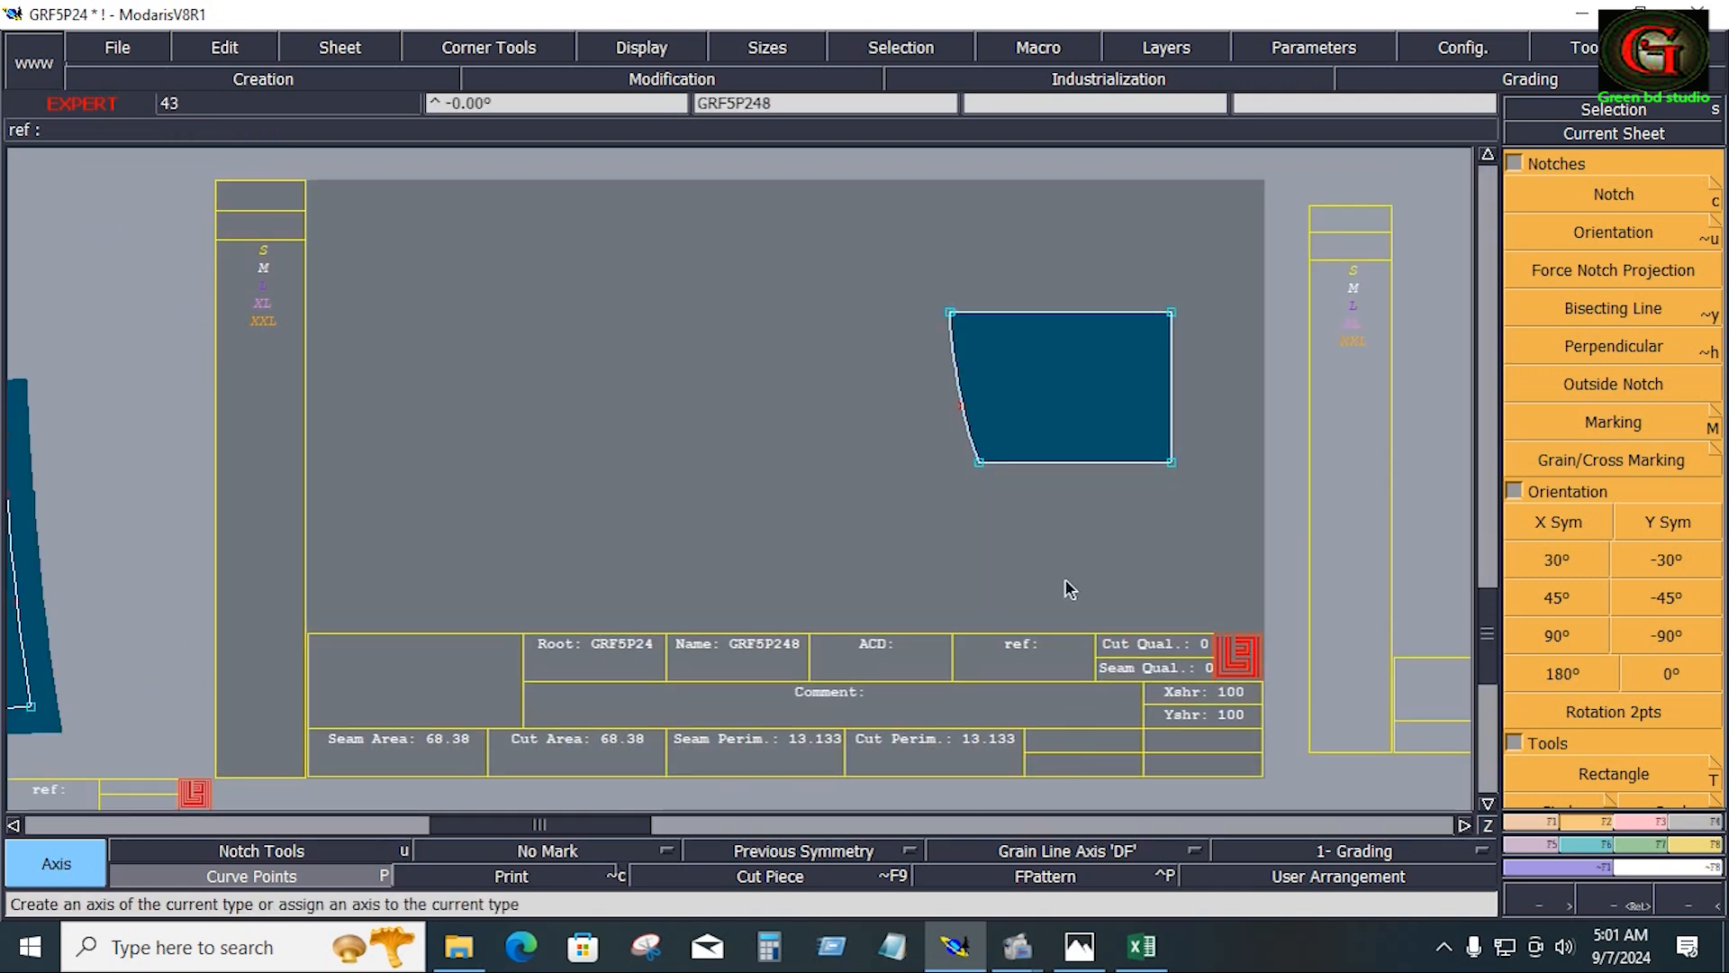
pyautogui.click(1046, 373)
pyautogui.click(1097, 373)
# Copy the geometry of small pocket piece GRF5P248 onto a new sheet
pyautogui.hotkey('ctrl', 'c')
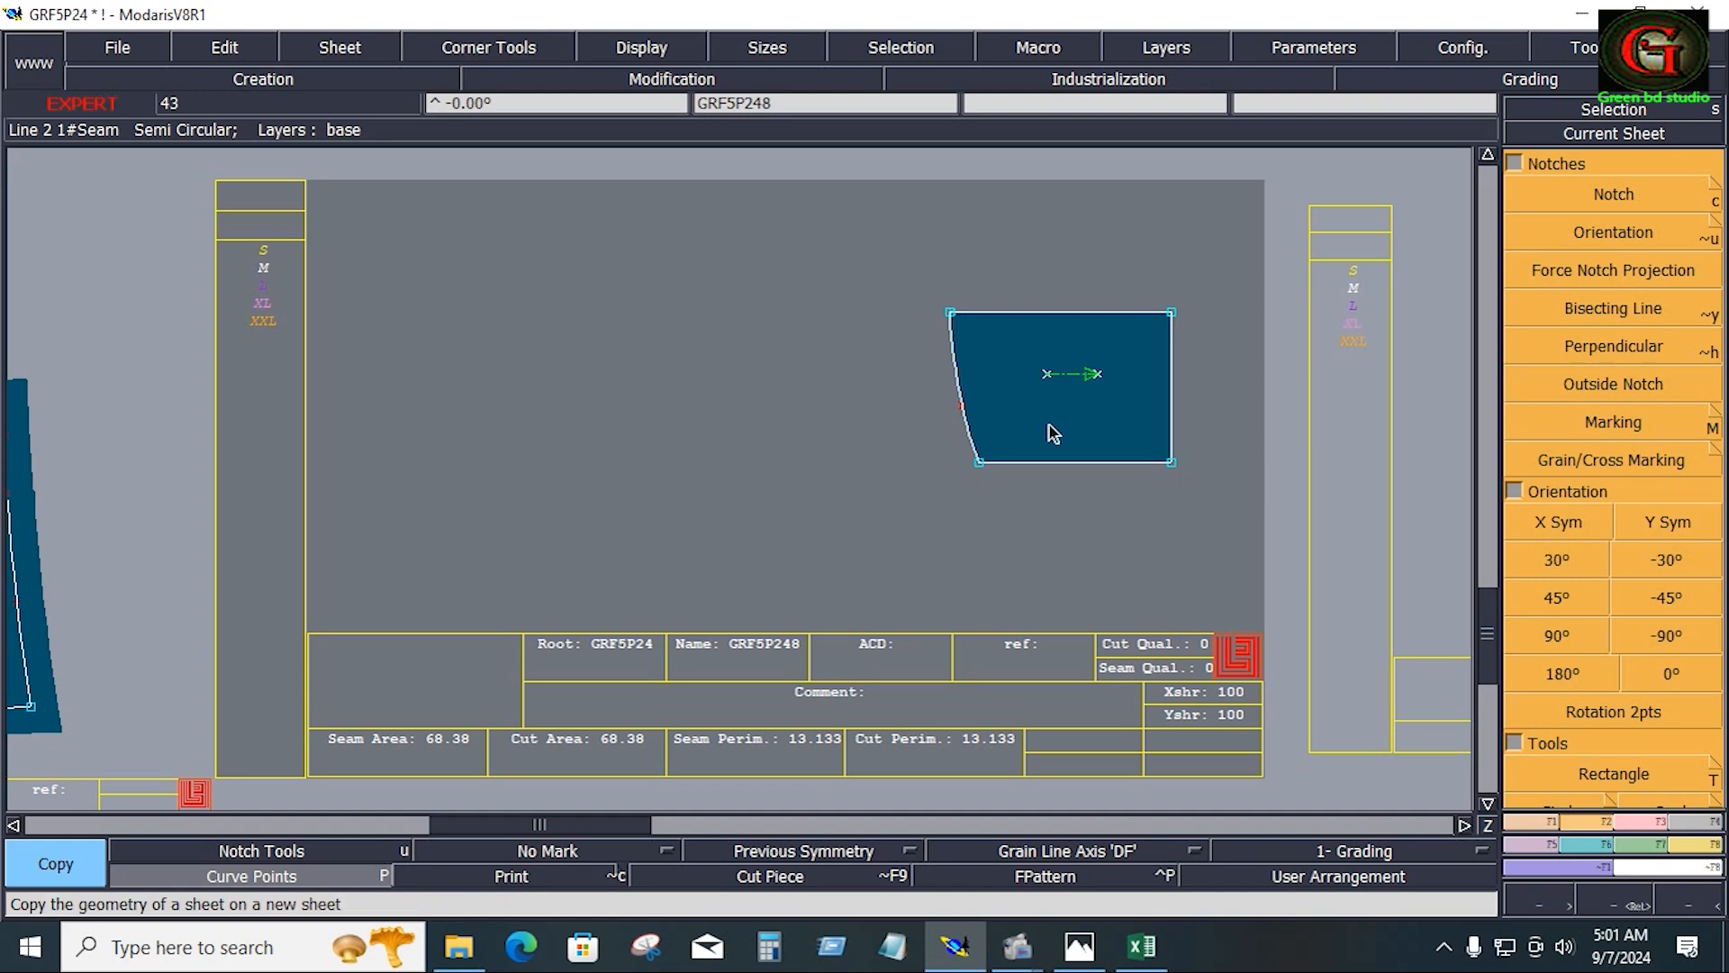
pyautogui.click(1049, 427)
pyautogui.click(743, 378)
# Set the seam allowance on all edges of small pocket piece GRF5P248 to 0.5 inch
pyautogui.hotkey('shift', 'u')
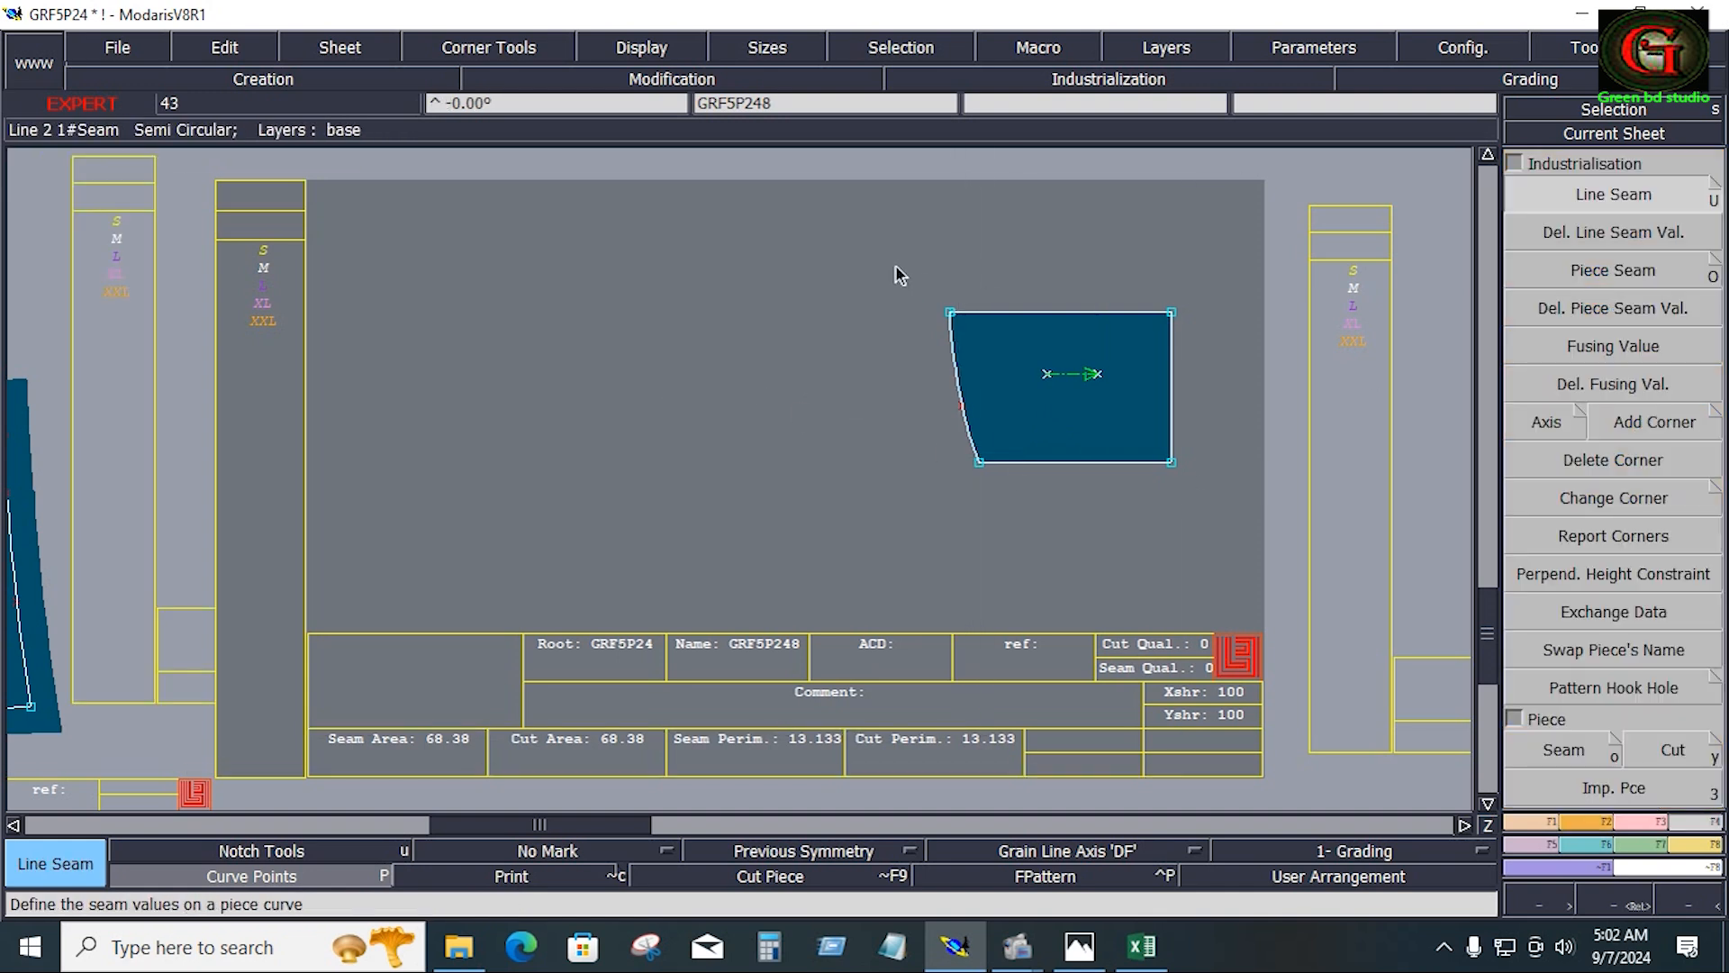
pyautogui.moveTo(899, 269); pyautogui.dragTo(1205, 513)
pyautogui.click(1122, 475)
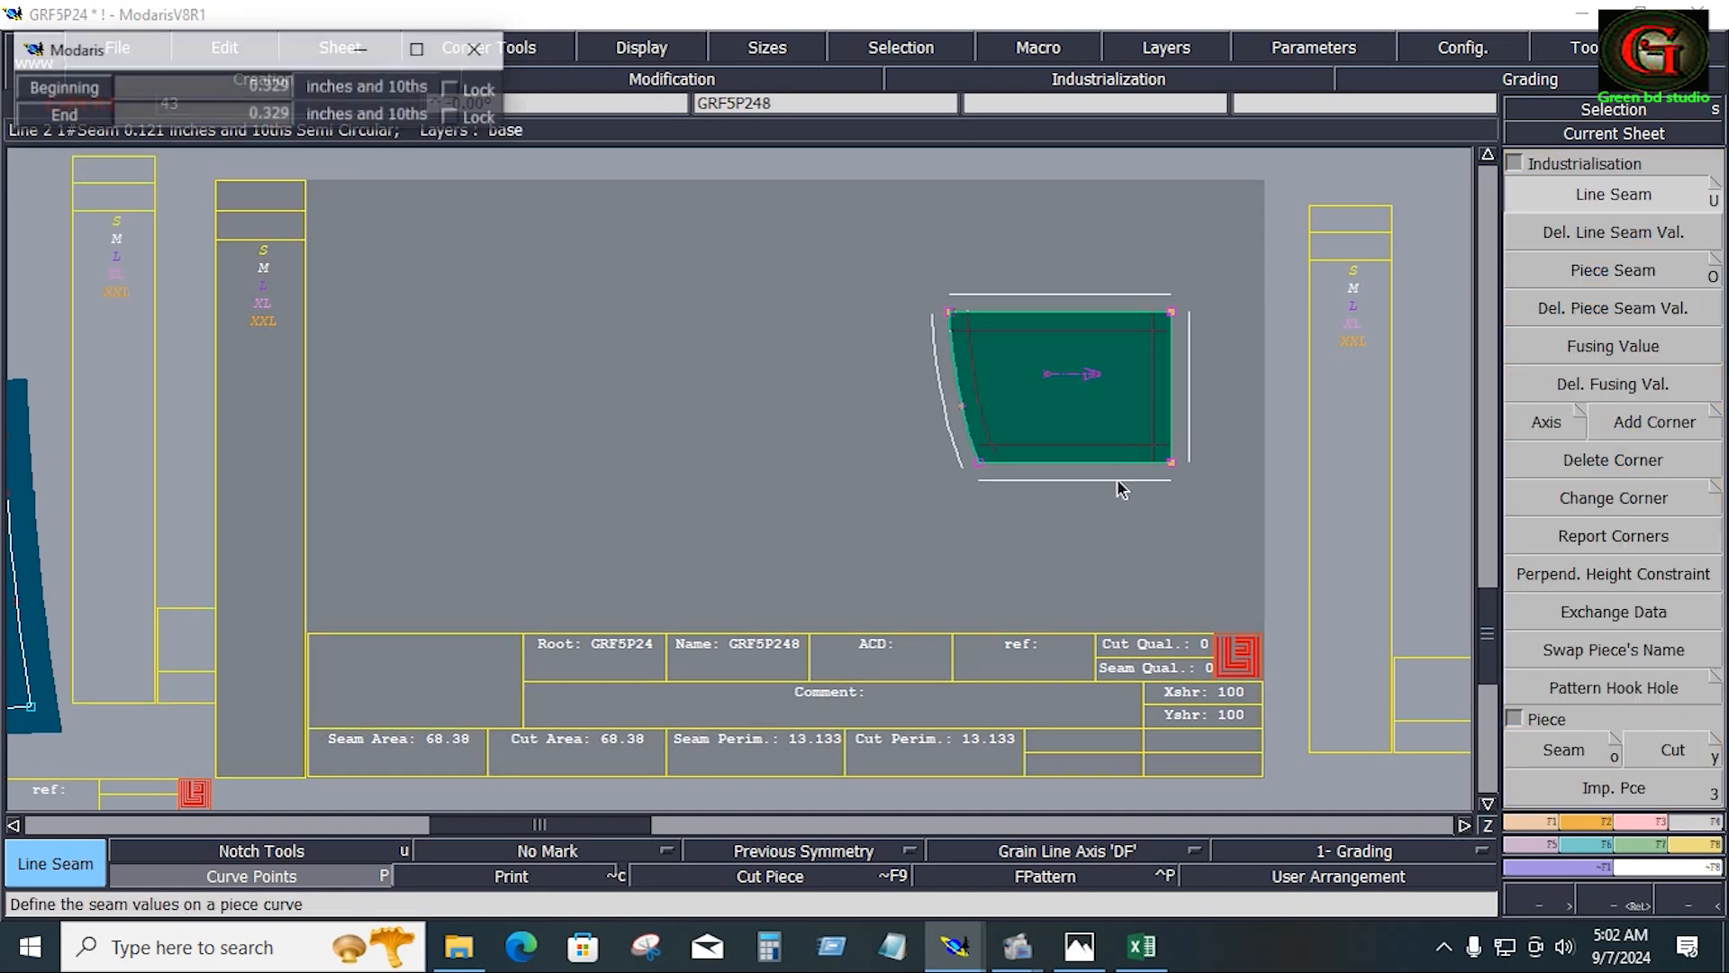
pyautogui.write('.')
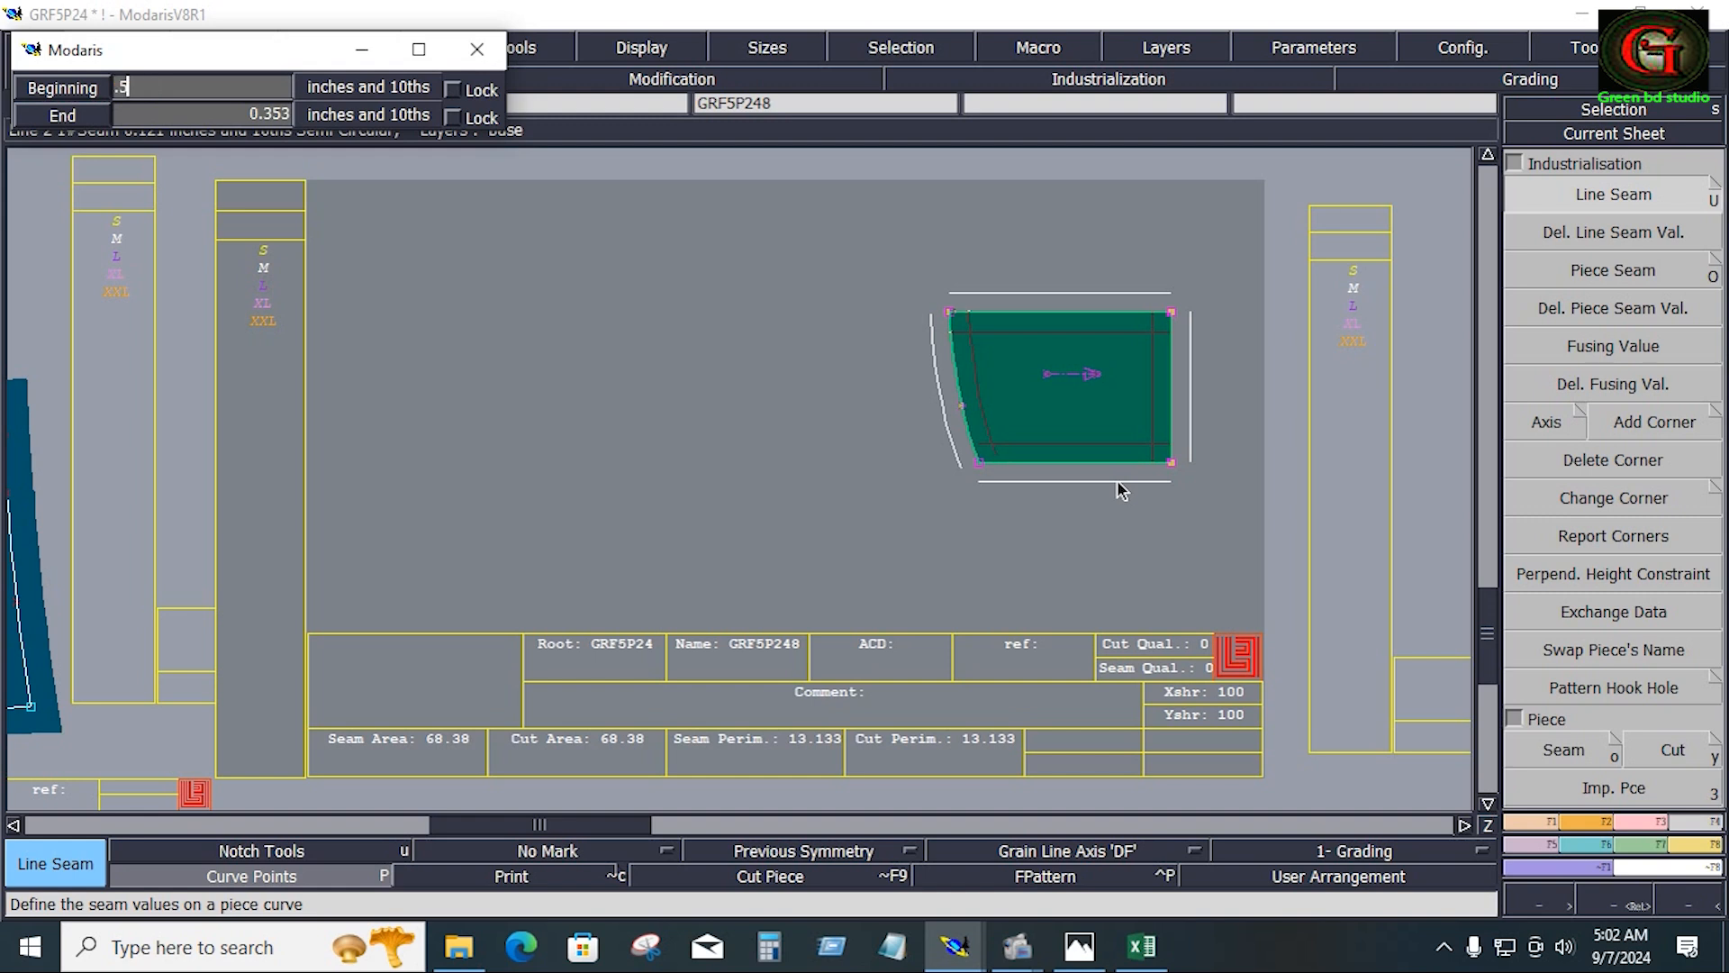
pyautogui.write('5')
pyautogui.press('Return')
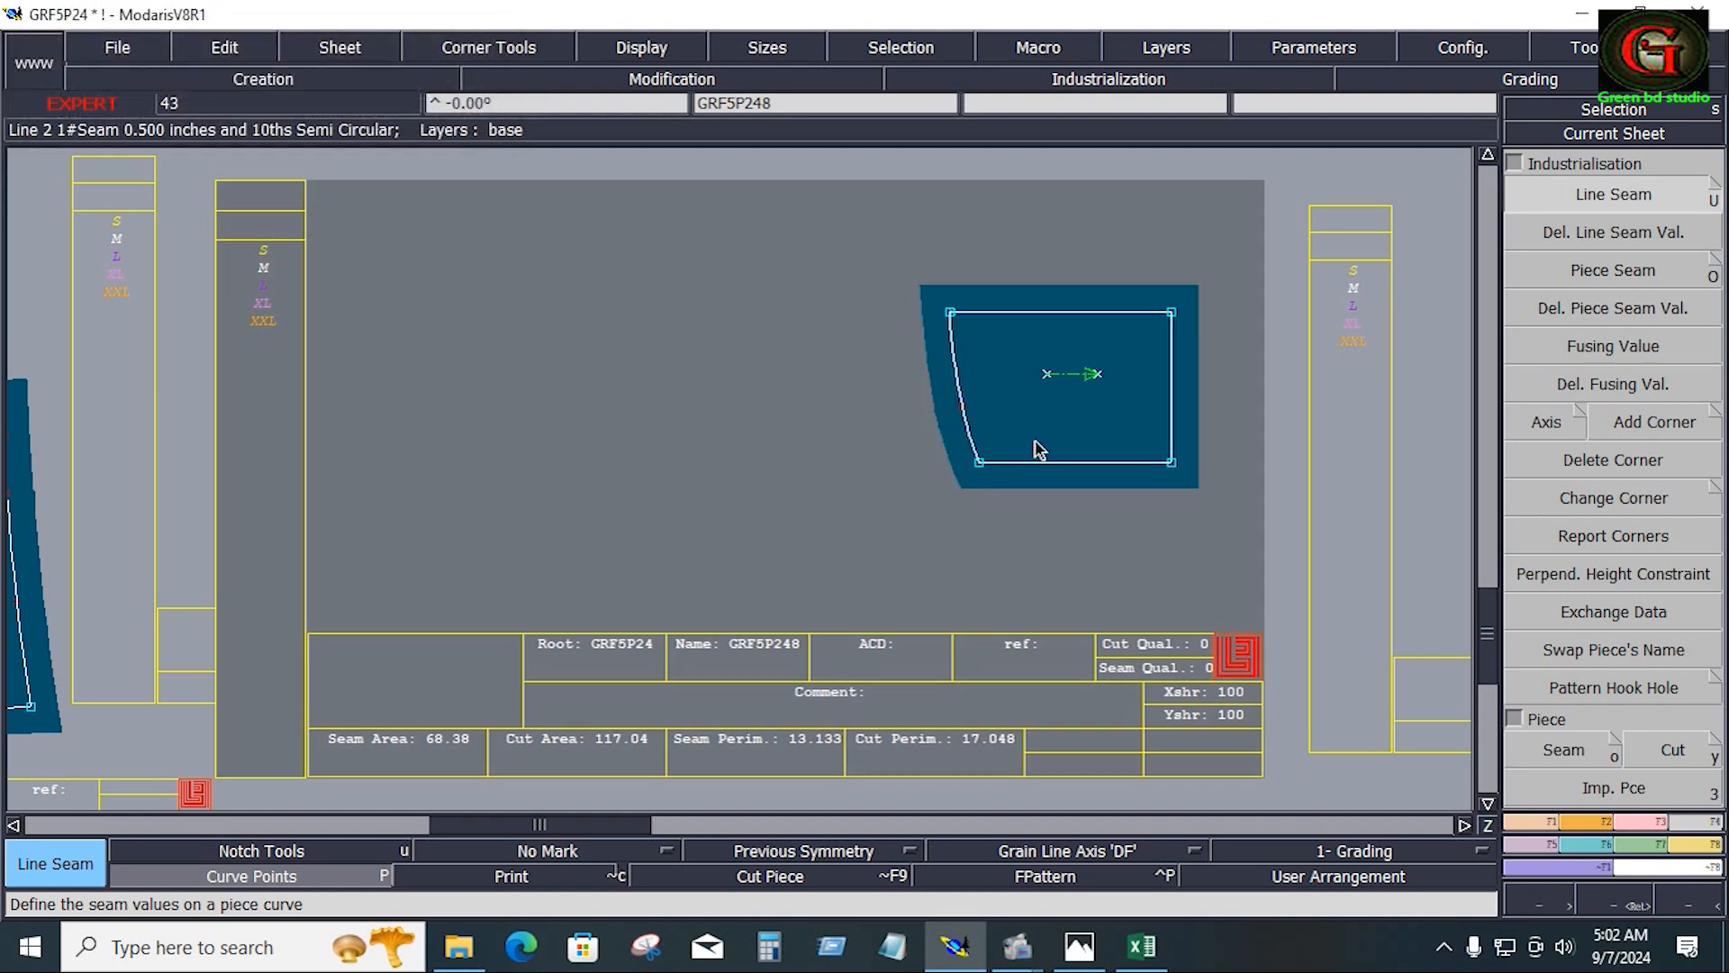
# Set the seam allowance along the curved side edge of small pocket piece GRF5P248 to 0
pyautogui.click(954, 369)
pyautogui.write('0')
pyautogui.press('Tab')
pyautogui.write('.5')
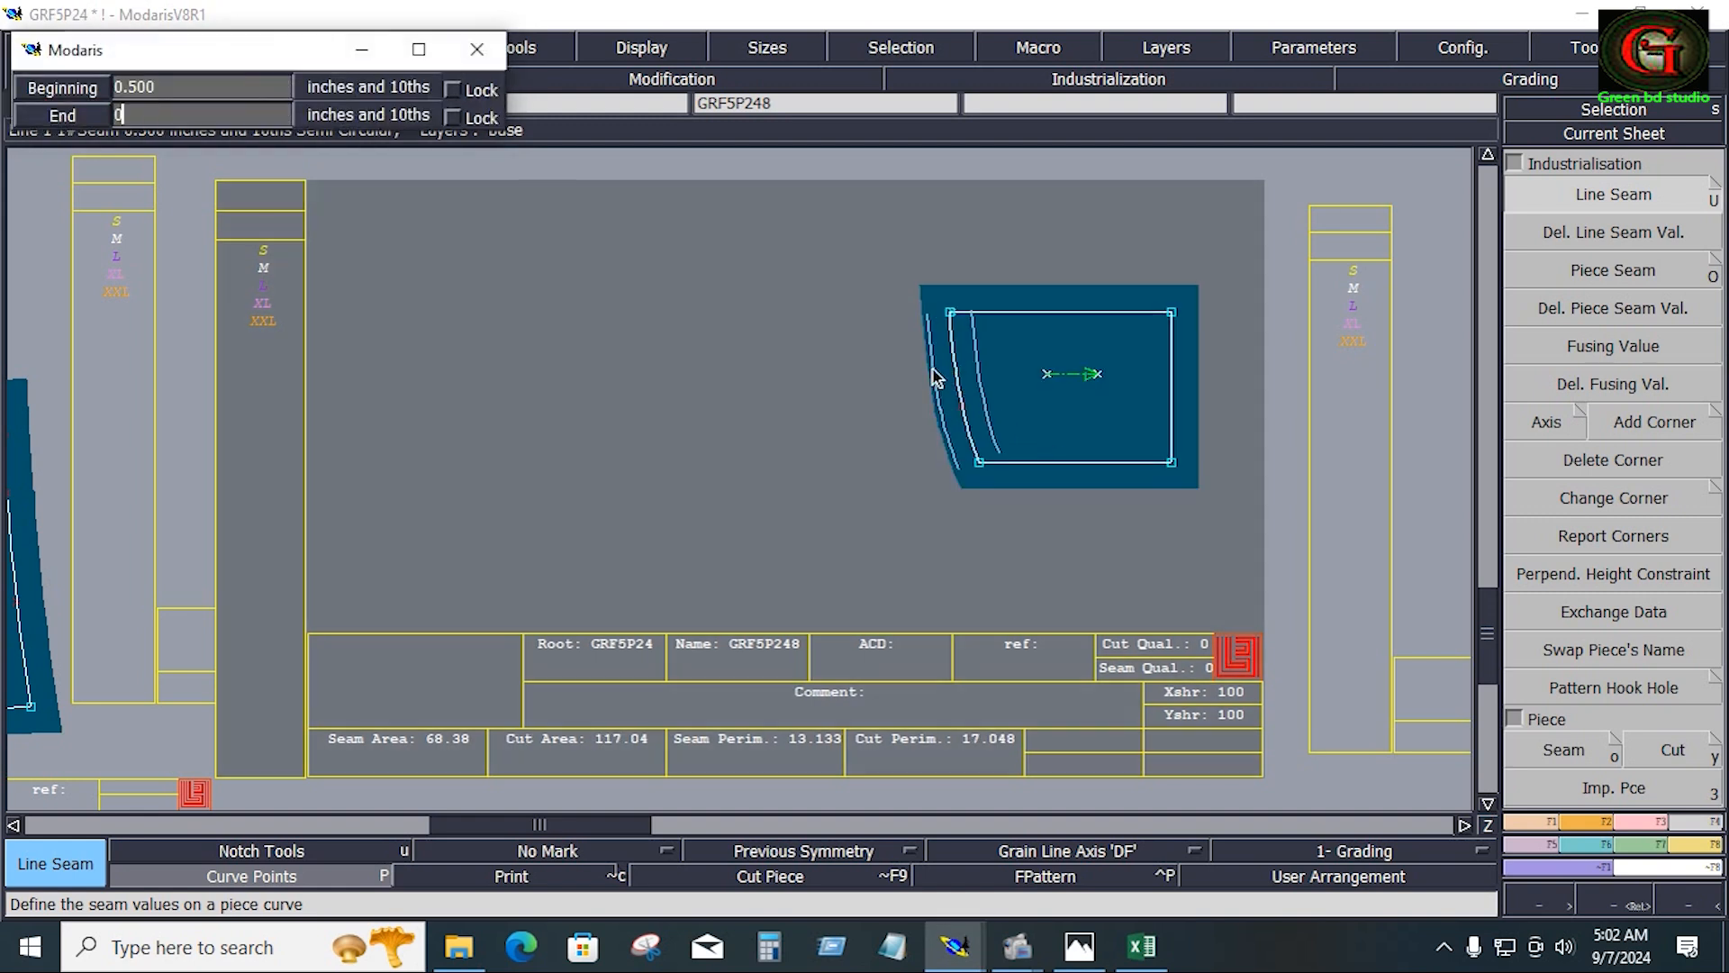
pyautogui.press('Return')
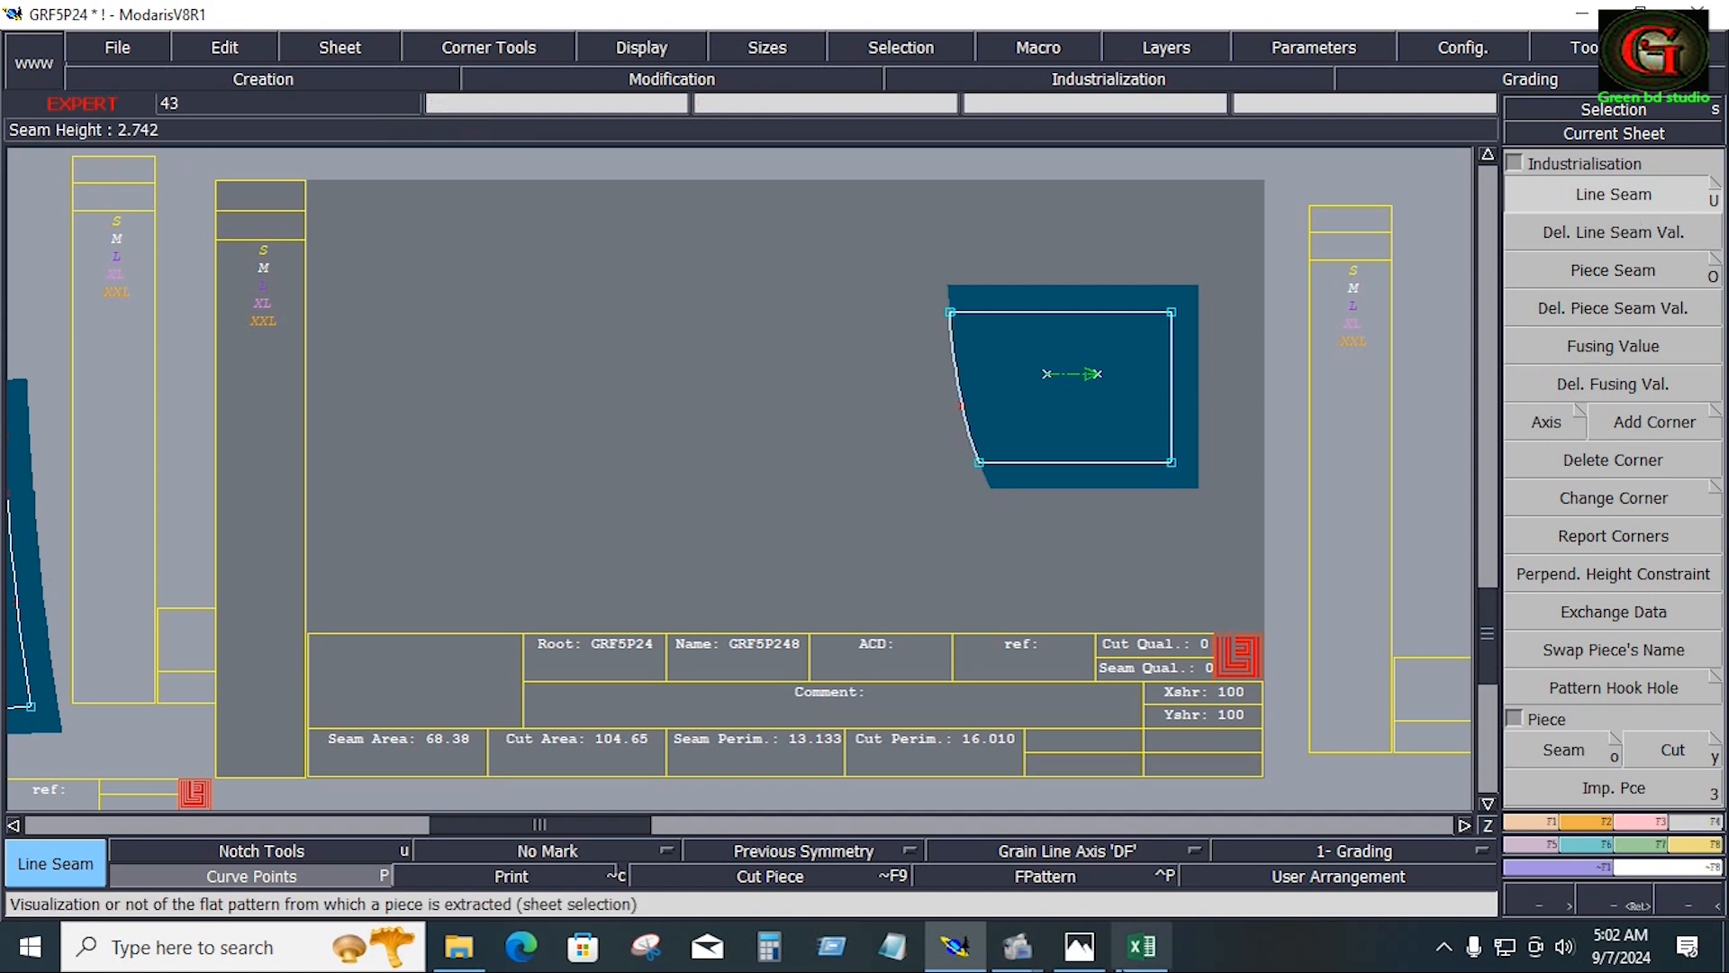
# Check the trouser reference sketch, and set the seam allowance on GRF5P248's straight edge opposite the curve to 0.75 inch
pyautogui.click(1079, 946)
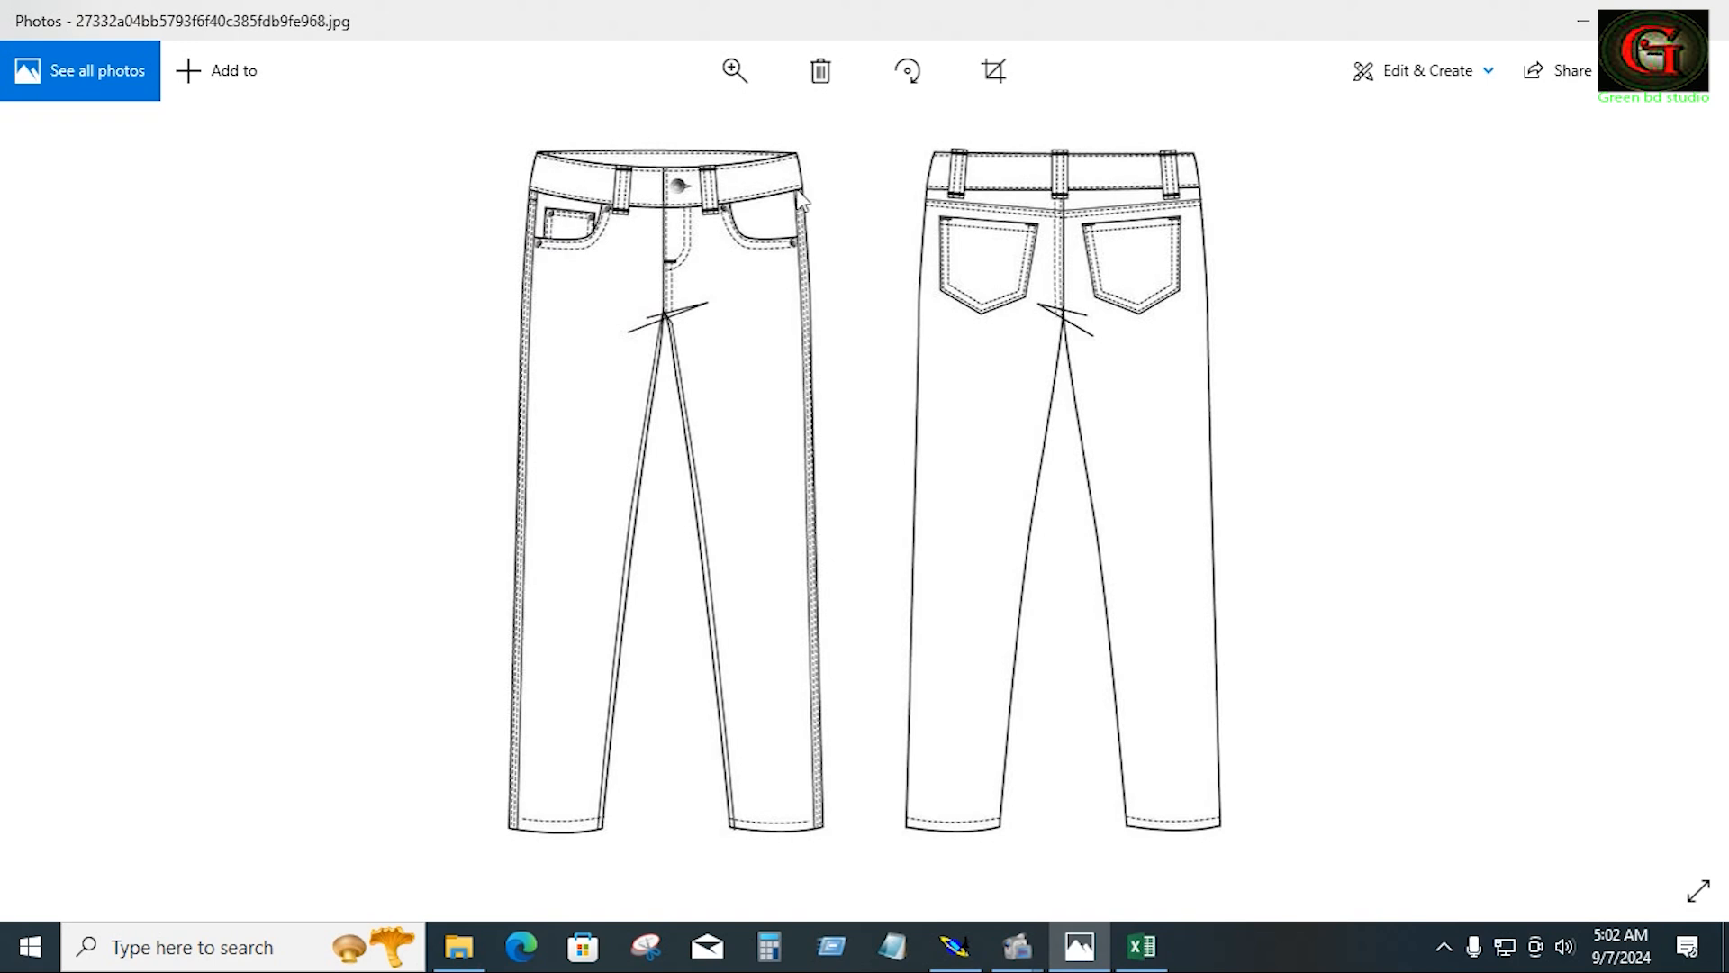
pyautogui.click(1581, 27)
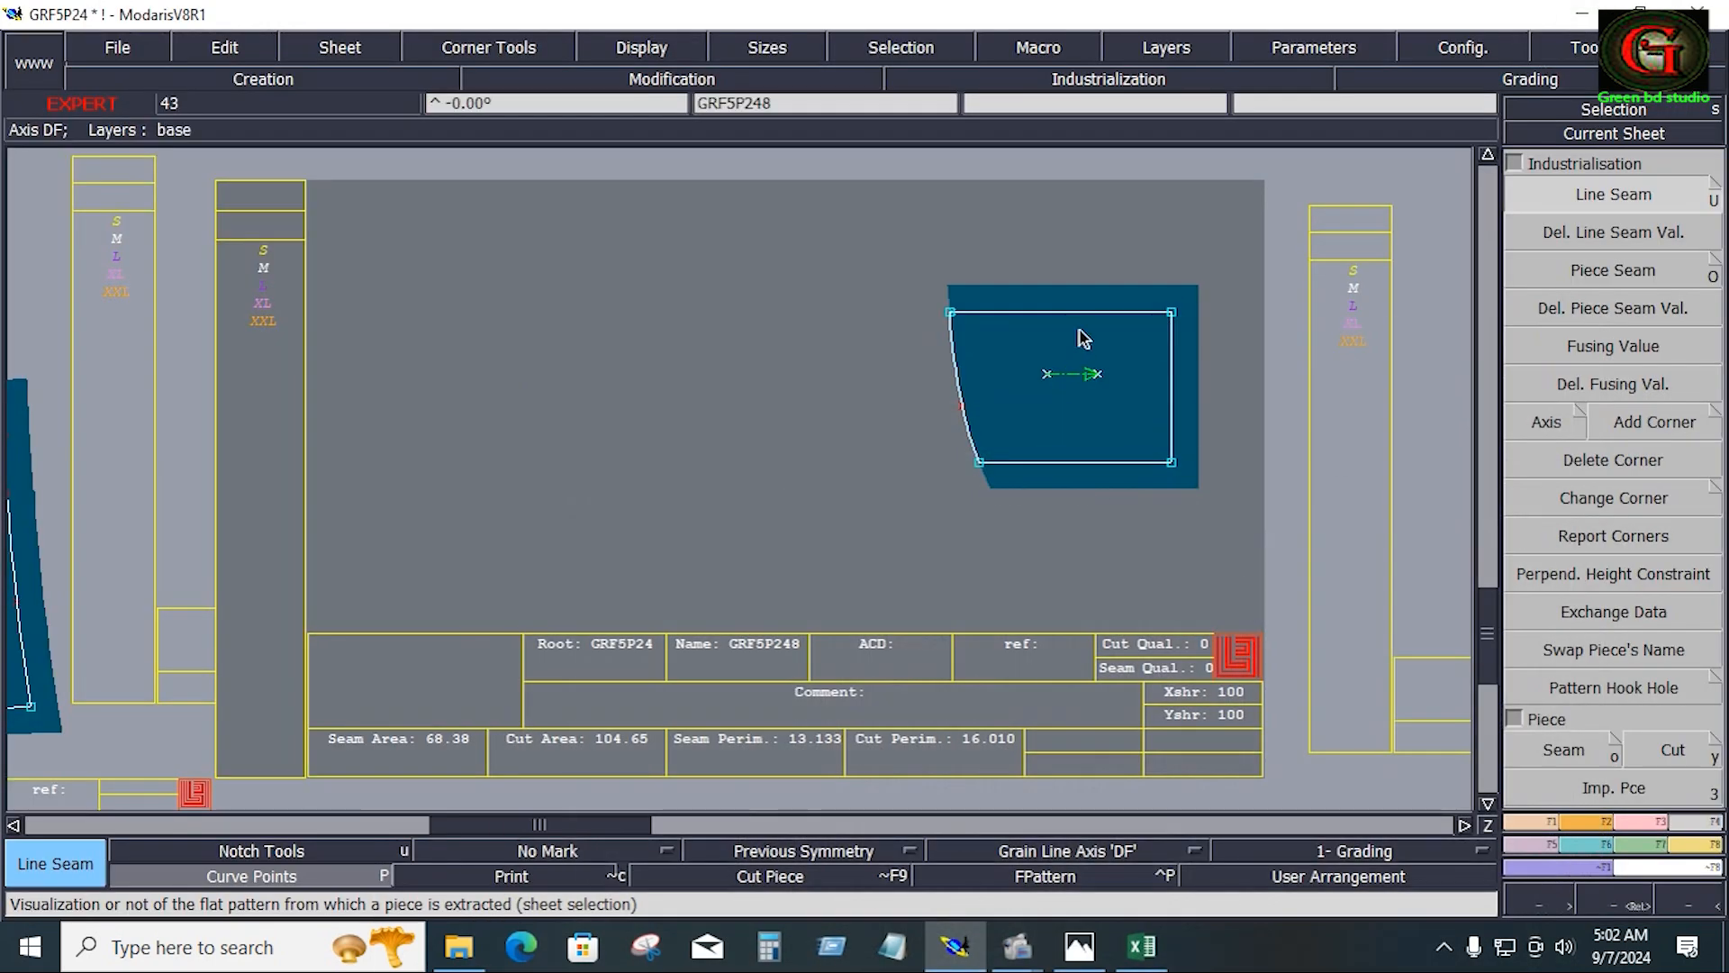
pyautogui.click(1182, 405)
pyautogui.write('.7')
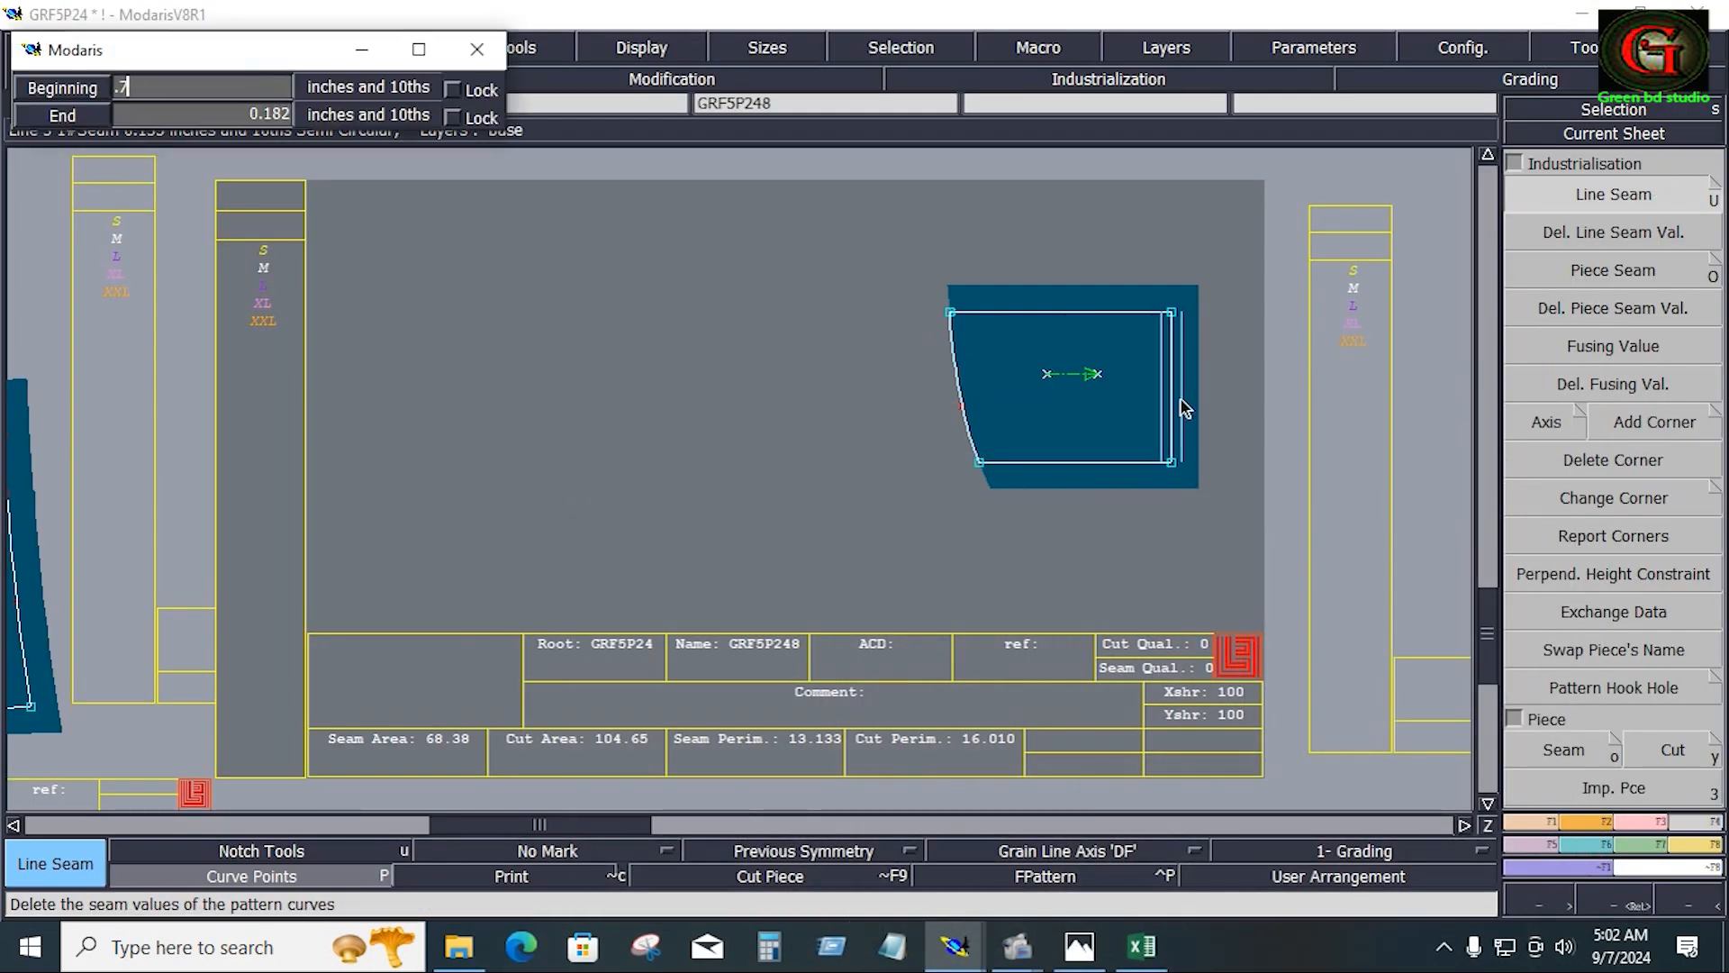
pyautogui.write('5')
pyautogui.press('Down')
pyautogui.write('.75')
pyautogui.press('Return')
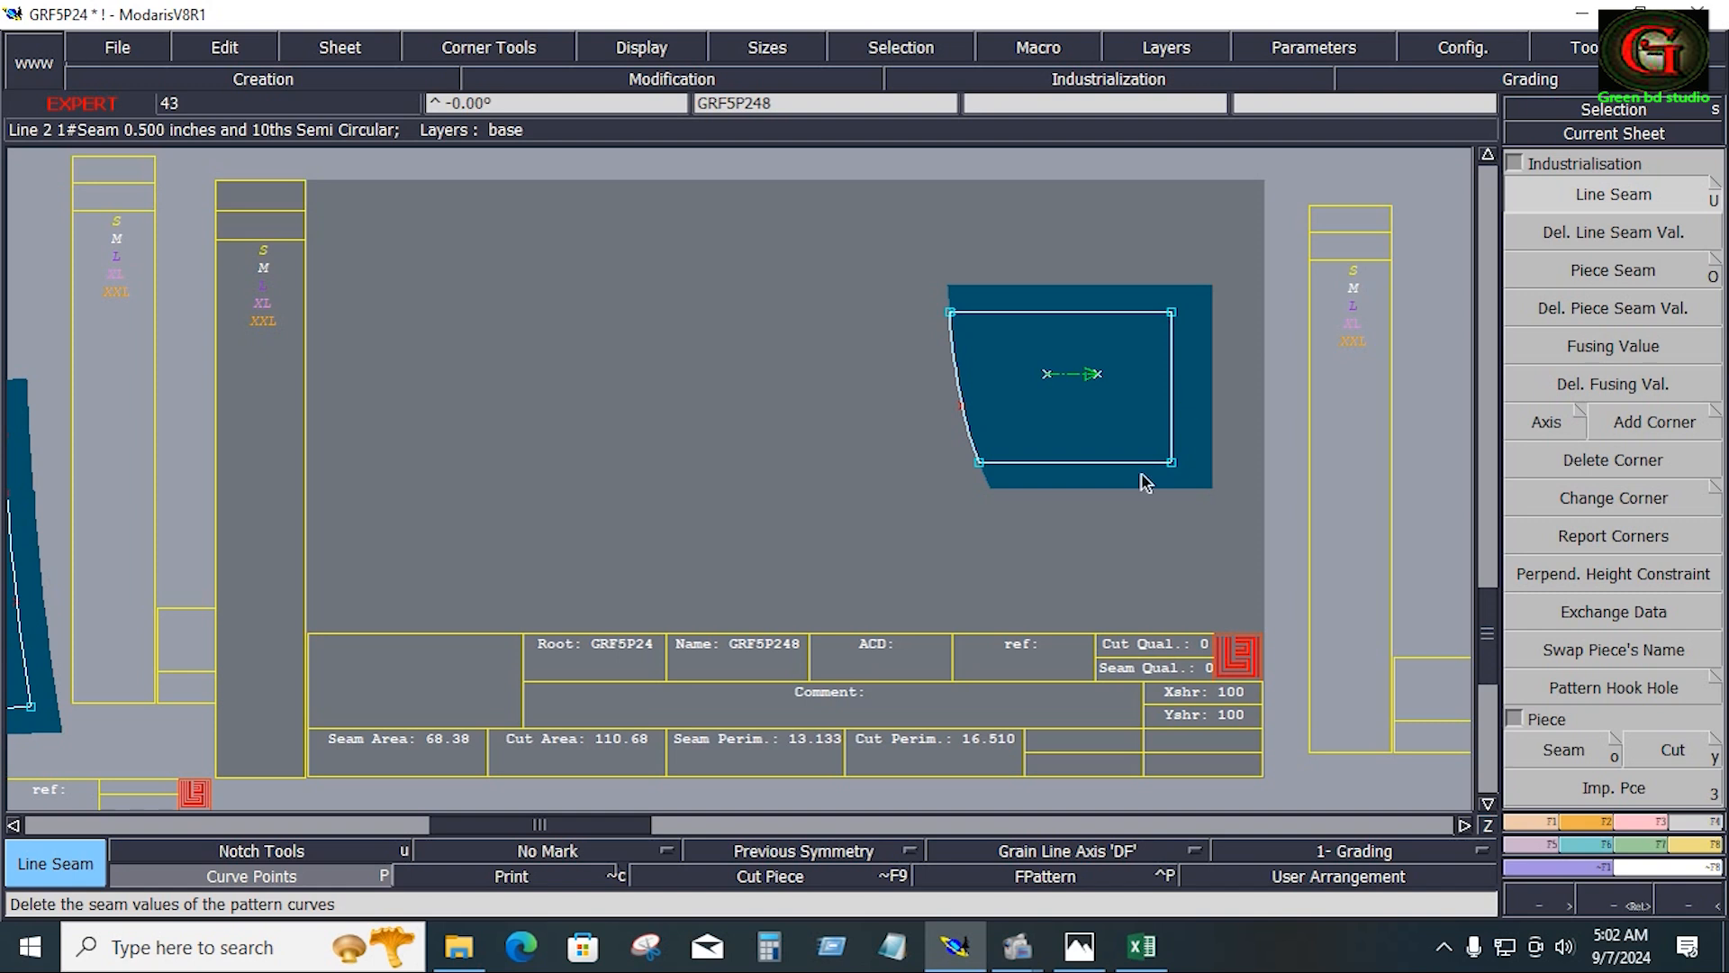
# Create a parallel line 0.375 inch outside the straight edge opposite the curve on piece GRF5P248
pyautogui.click(1522, 827)
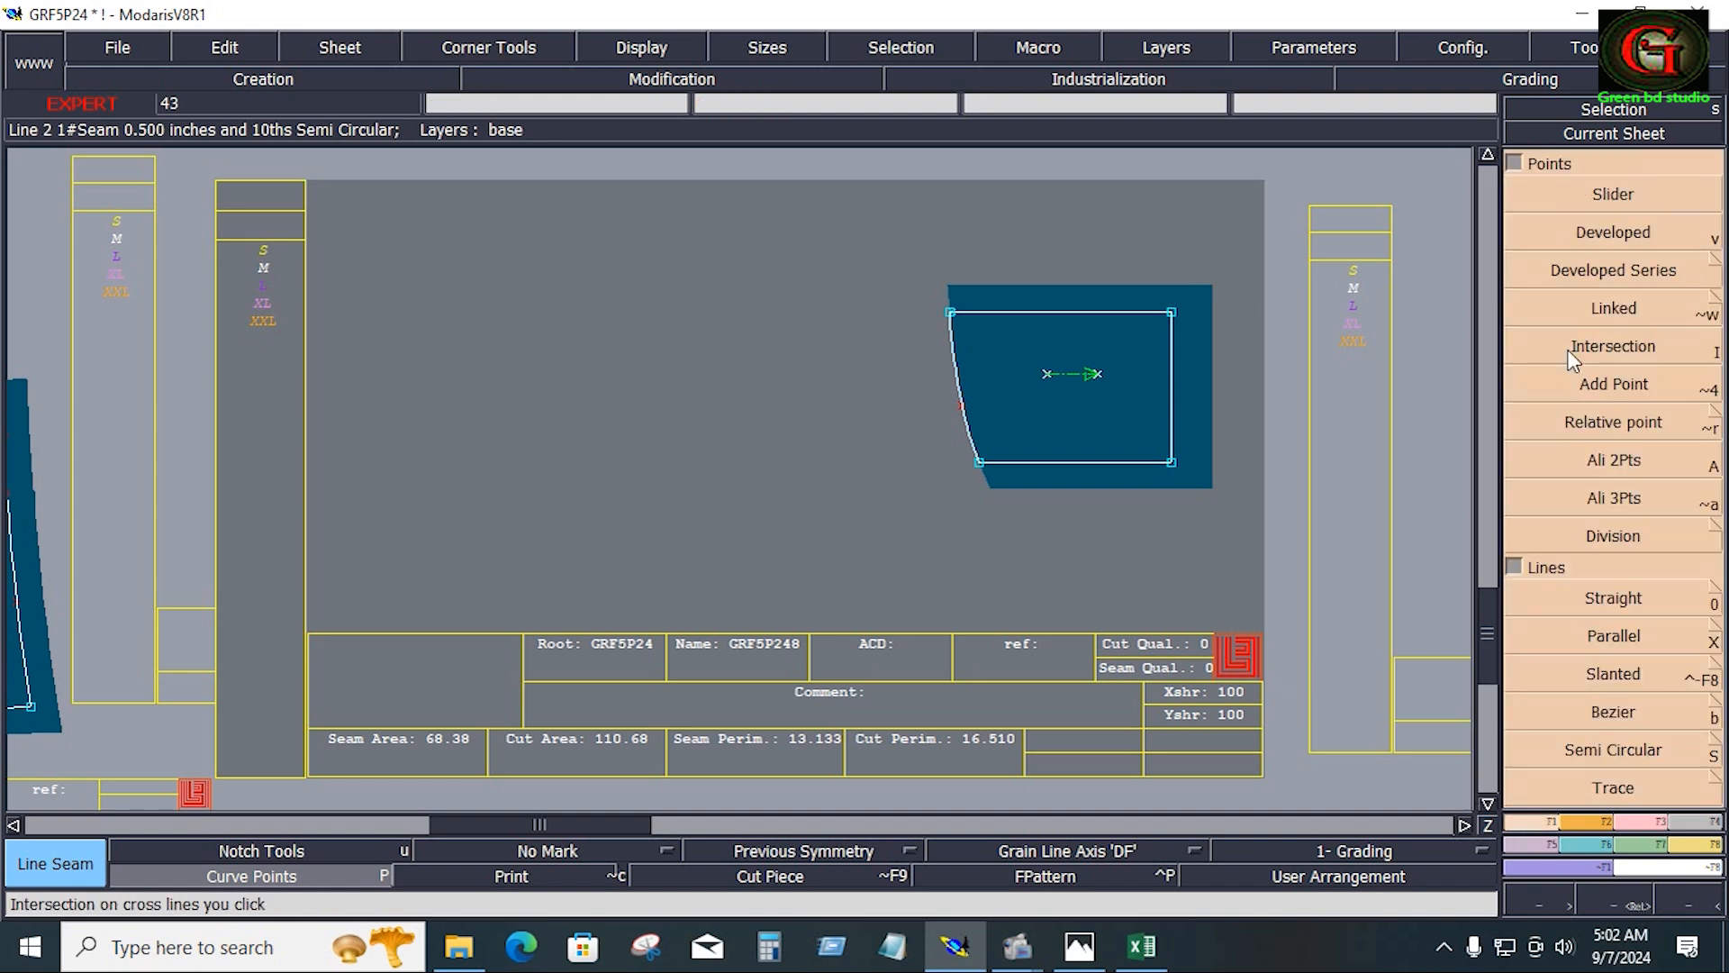
pyautogui.click(1615, 630)
pyautogui.click(1172, 416)
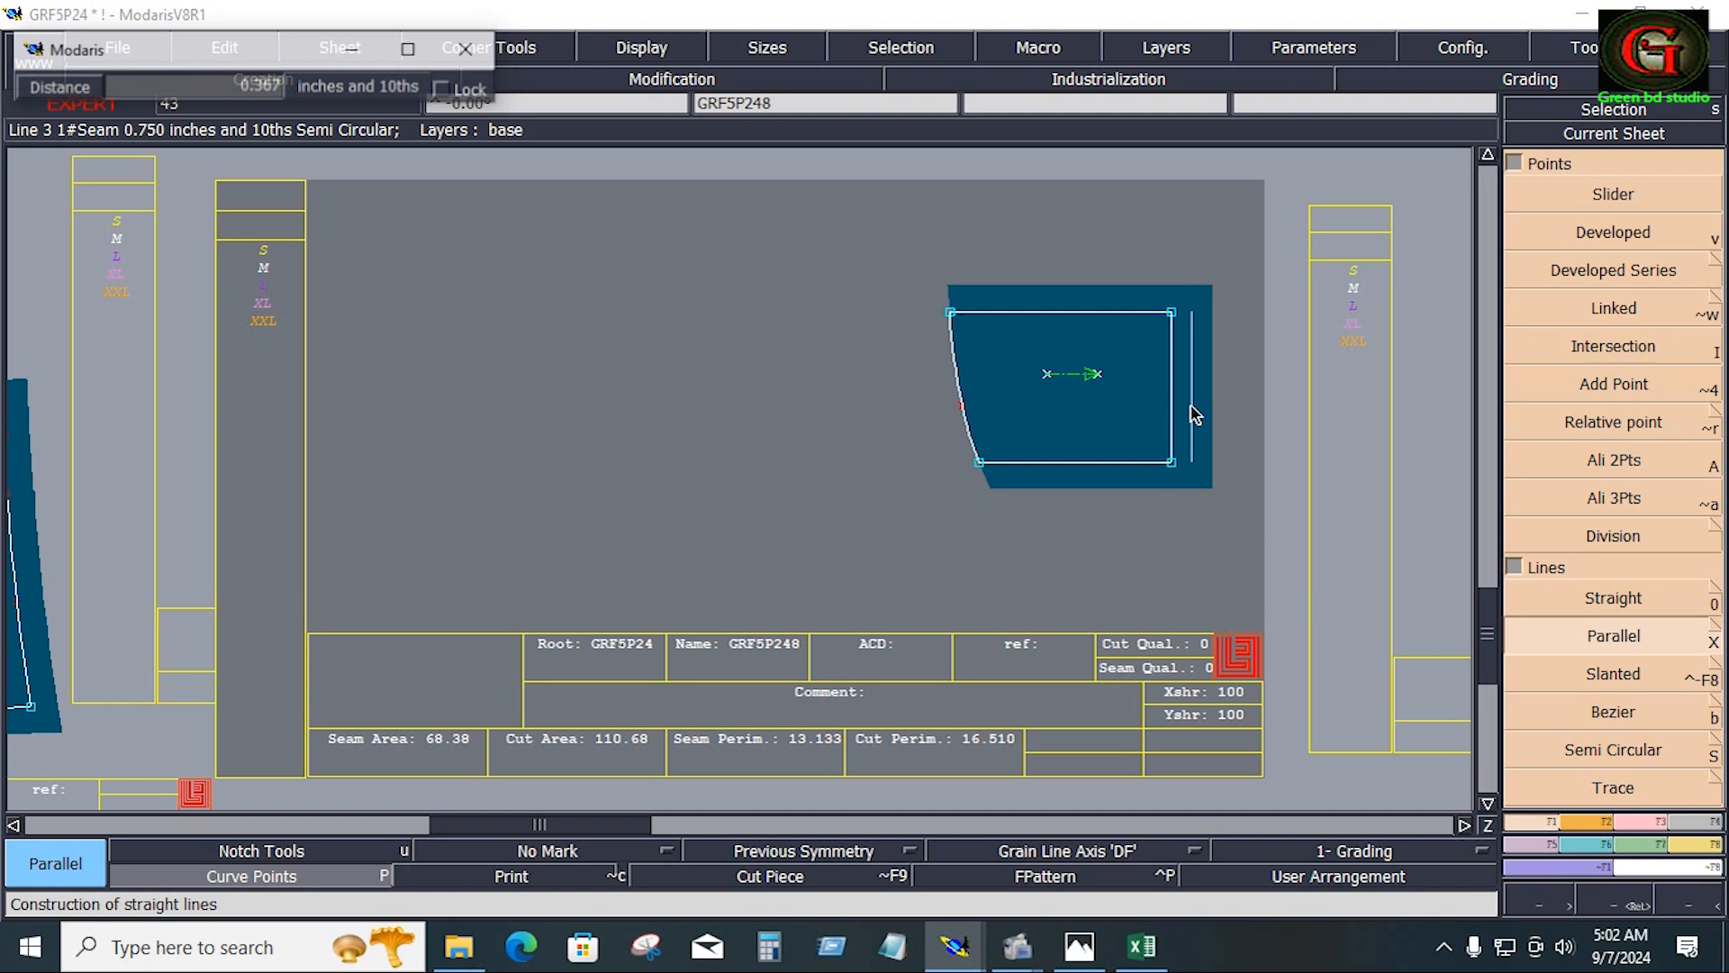
pyautogui.press('Down')
pyautogui.write('.')
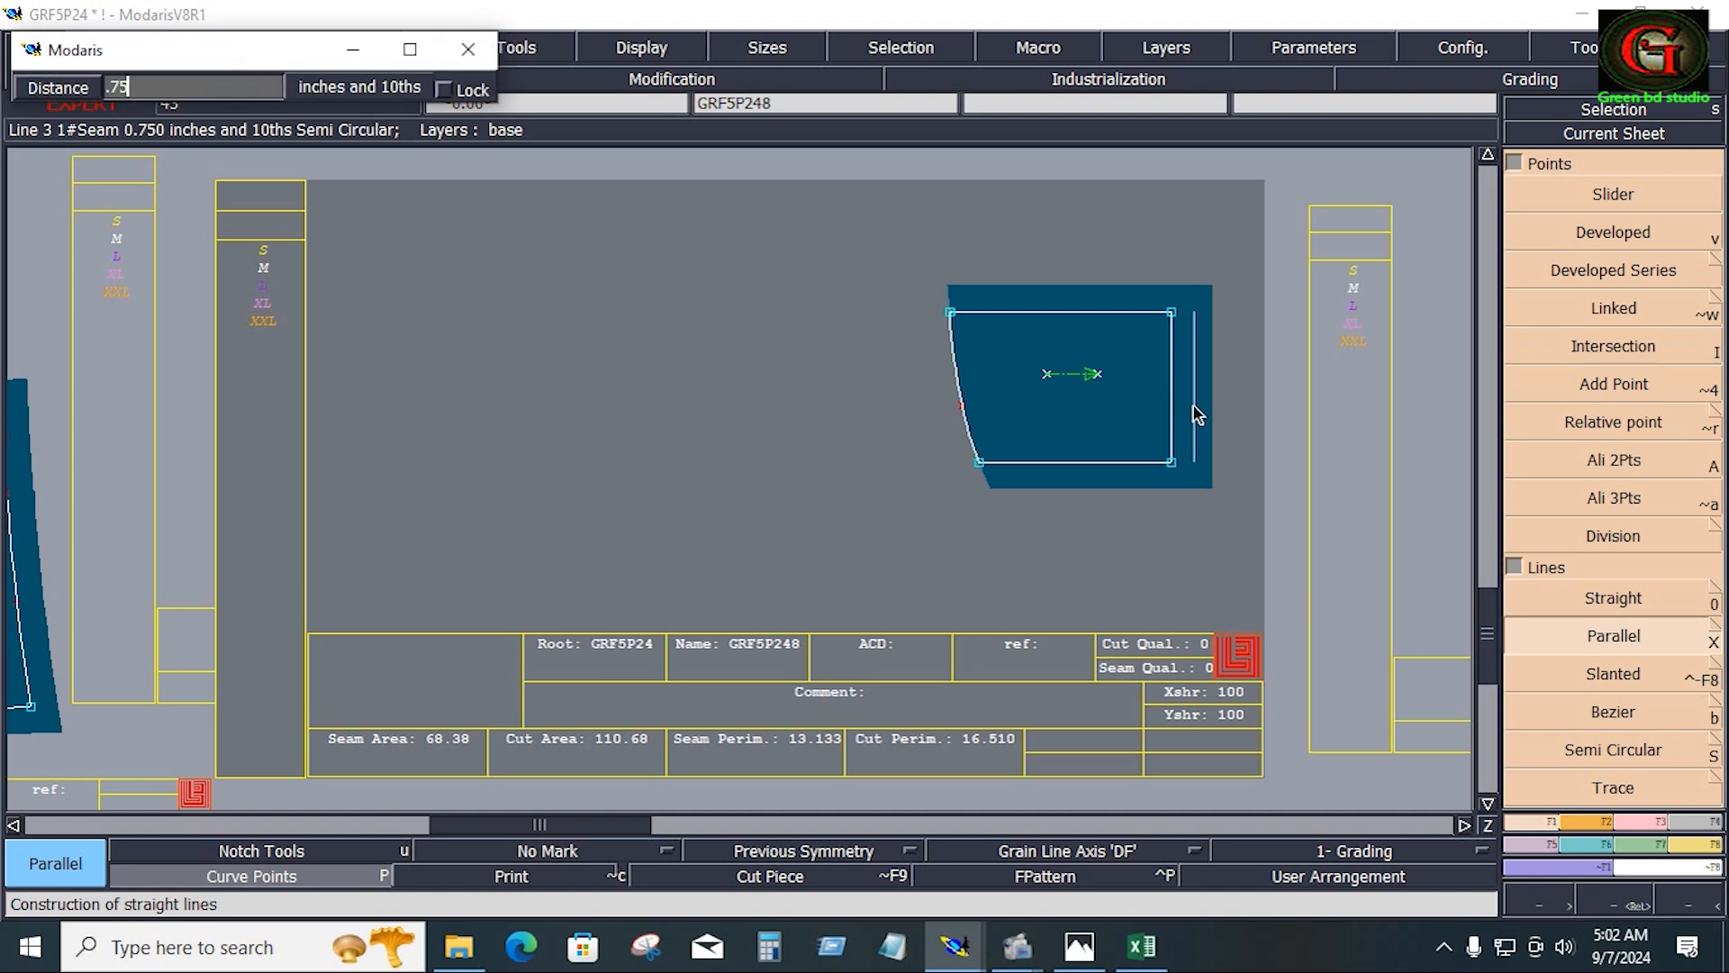
pyautogui.write('375')
pyautogui.press('Return')
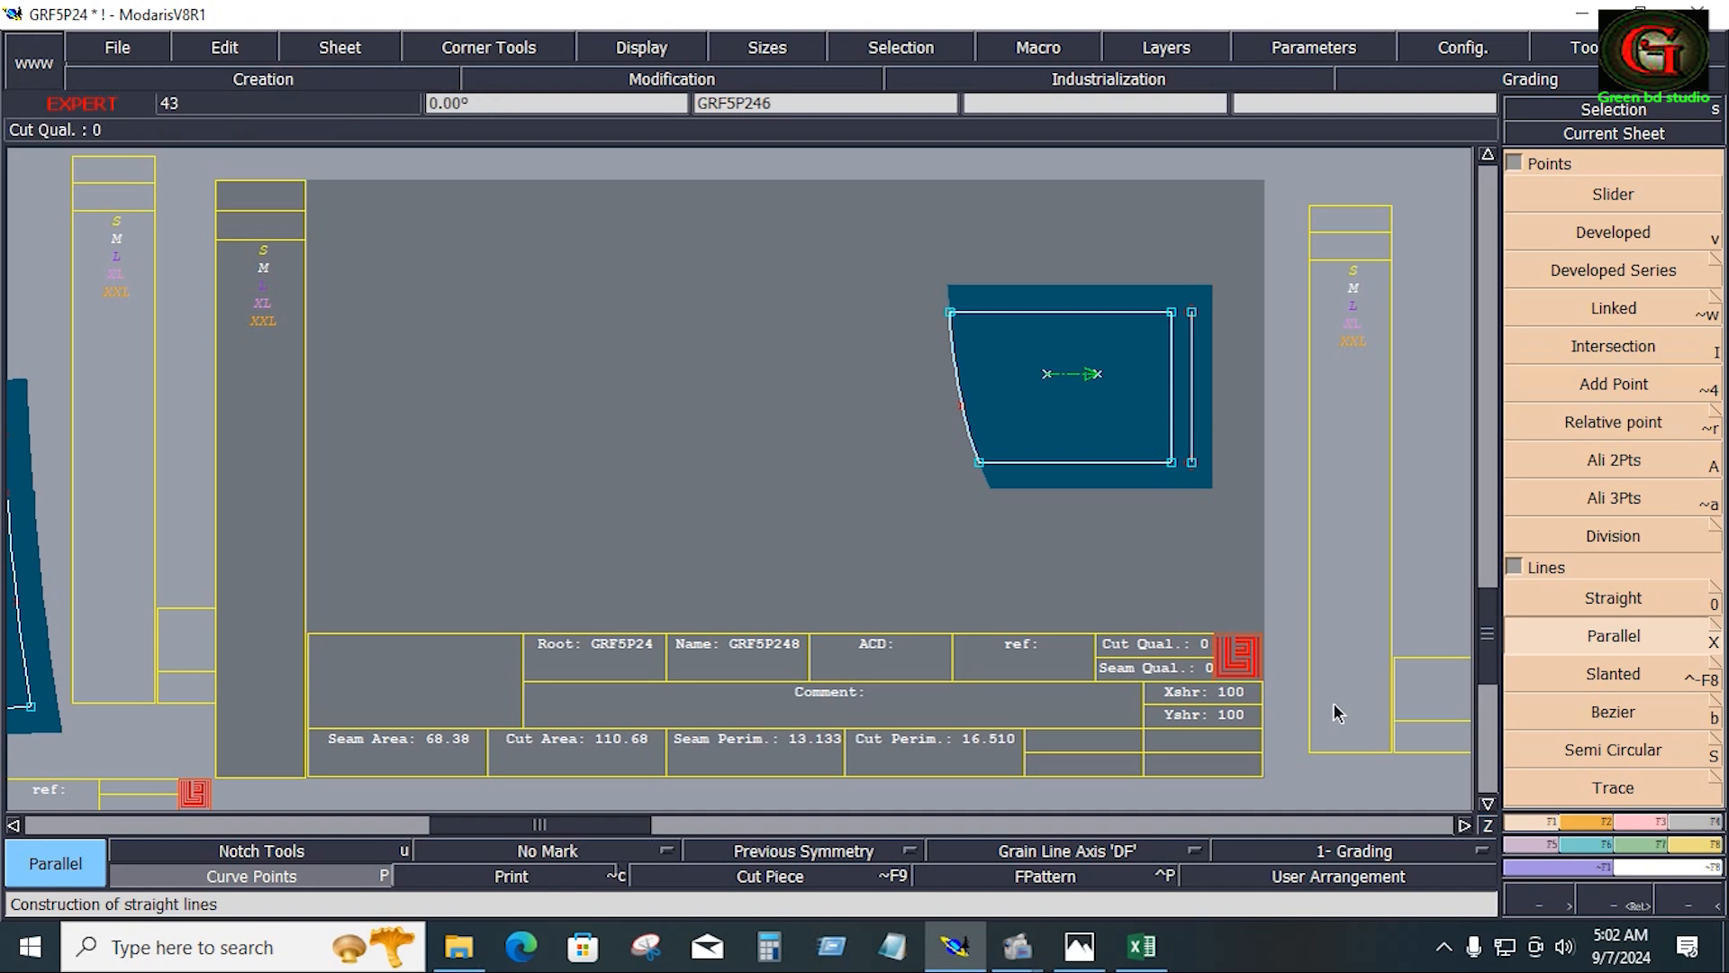
# Arrange all sheets and rotate piece GRF5P2413 so its long lower edge is horizontal, using that edge's two end points
pyautogui.press('j')
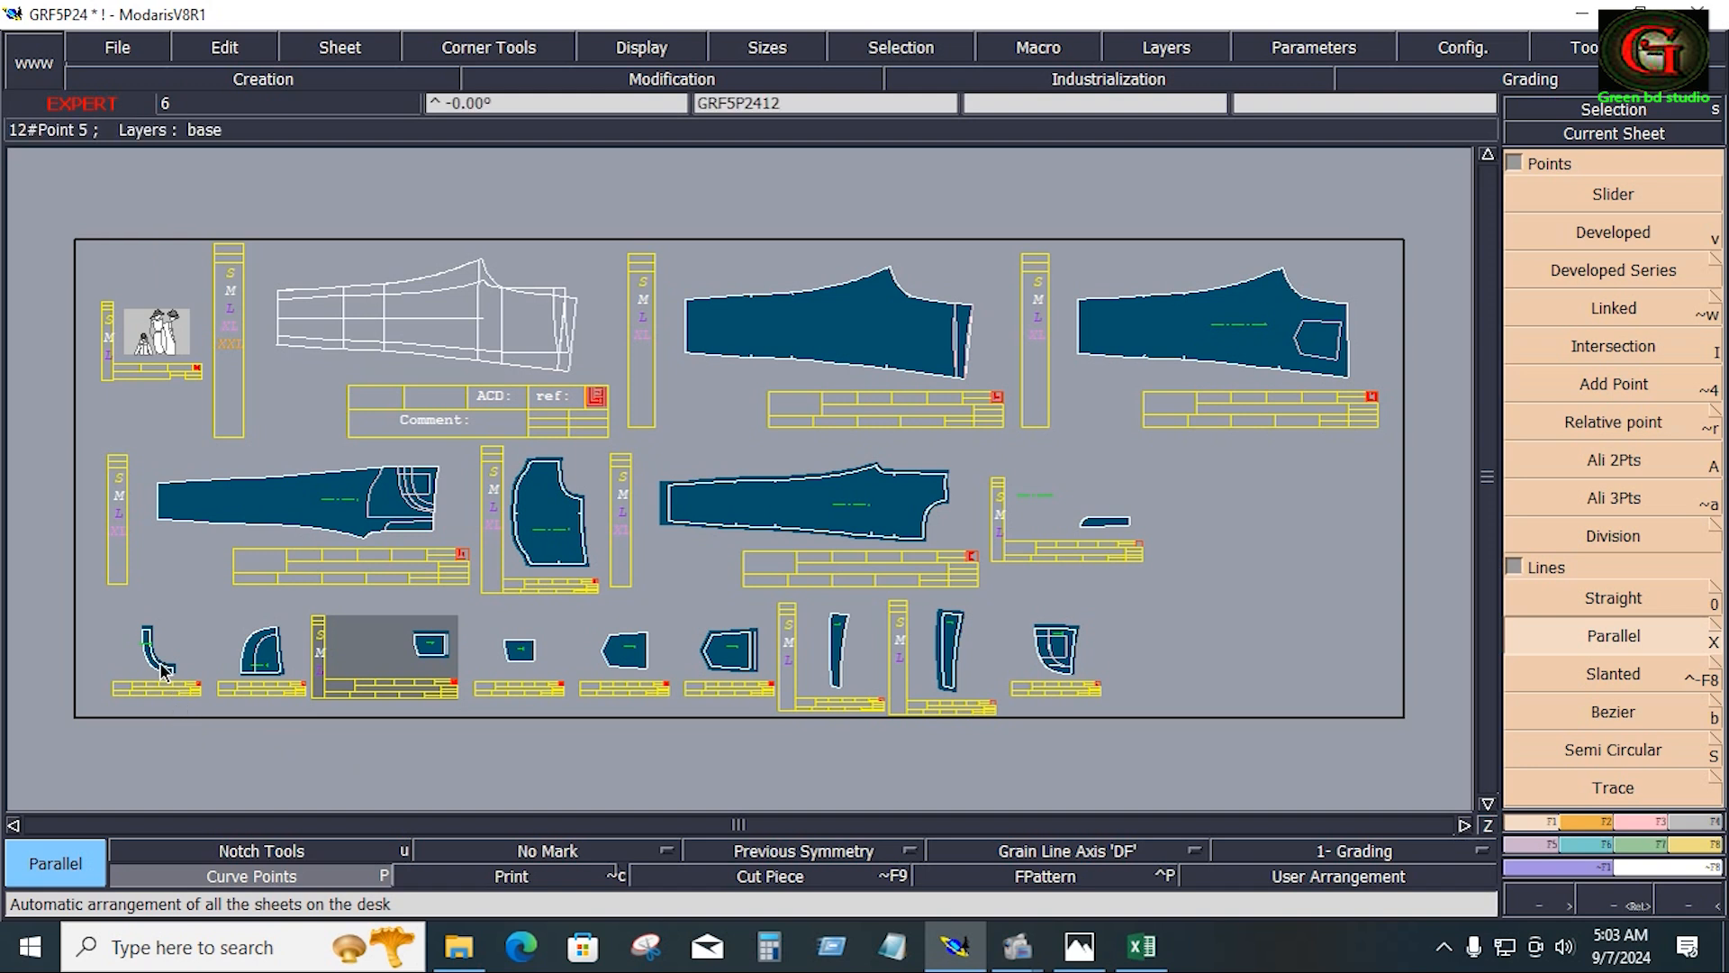
pyautogui.click(1115, 551)
pyautogui.press('Home')
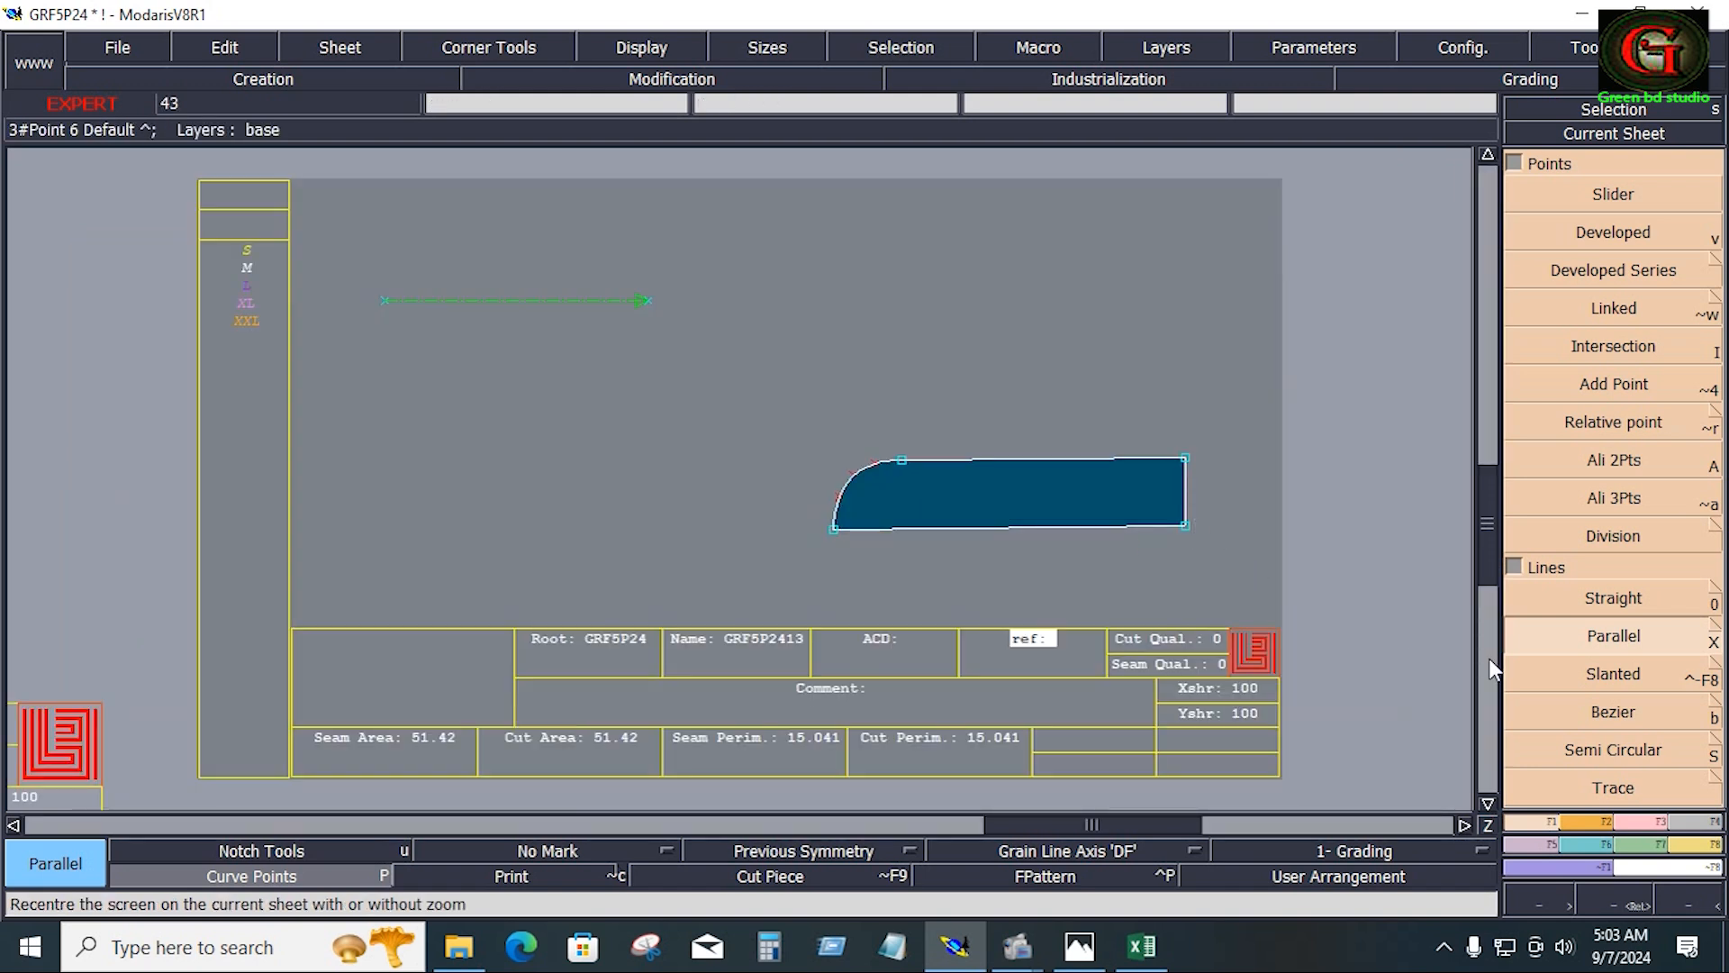
pyautogui.click(1581, 823)
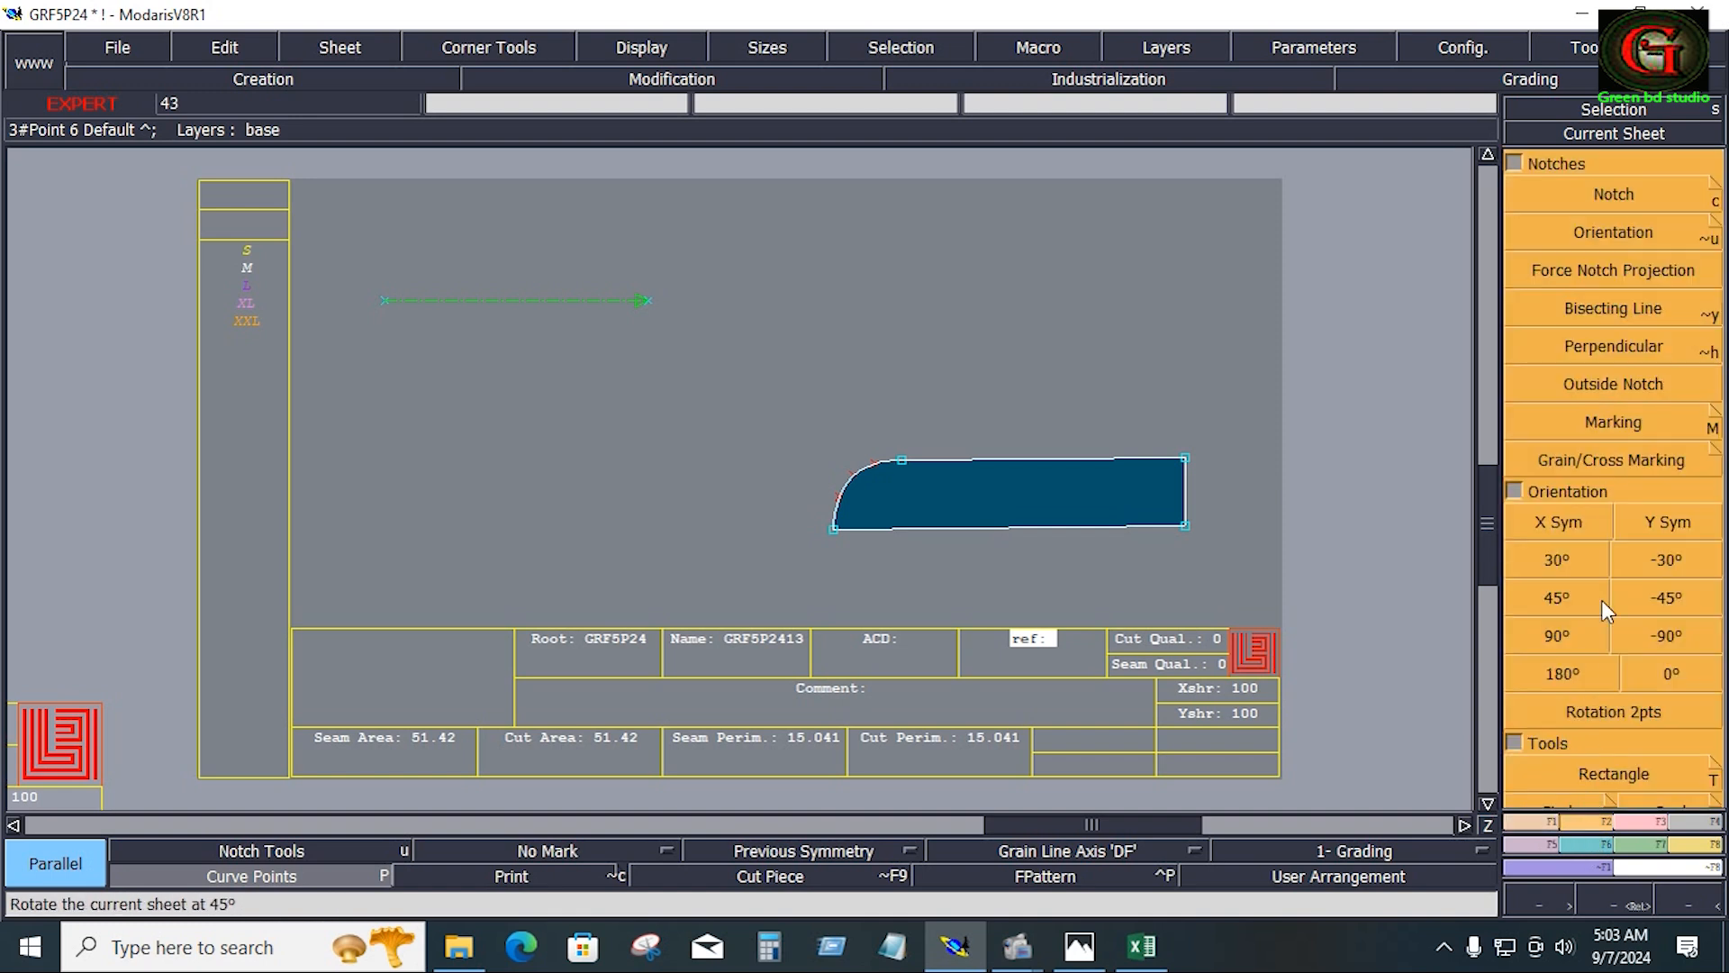
pyautogui.click(1614, 710)
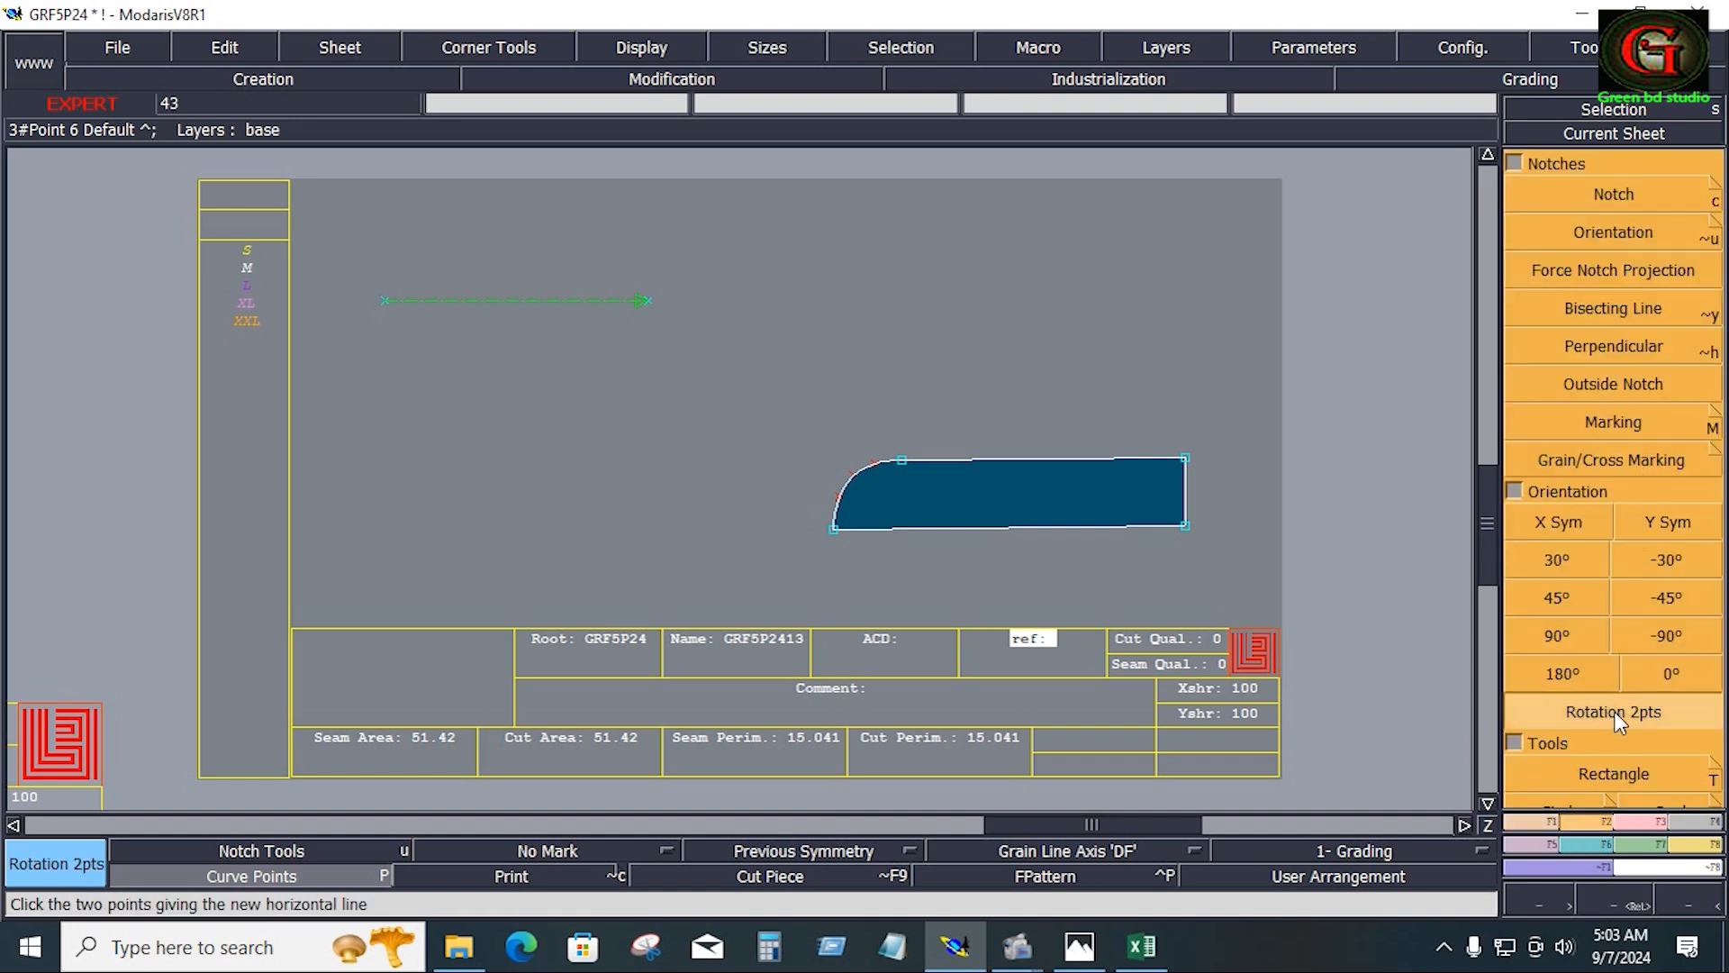
pyautogui.click(833, 529)
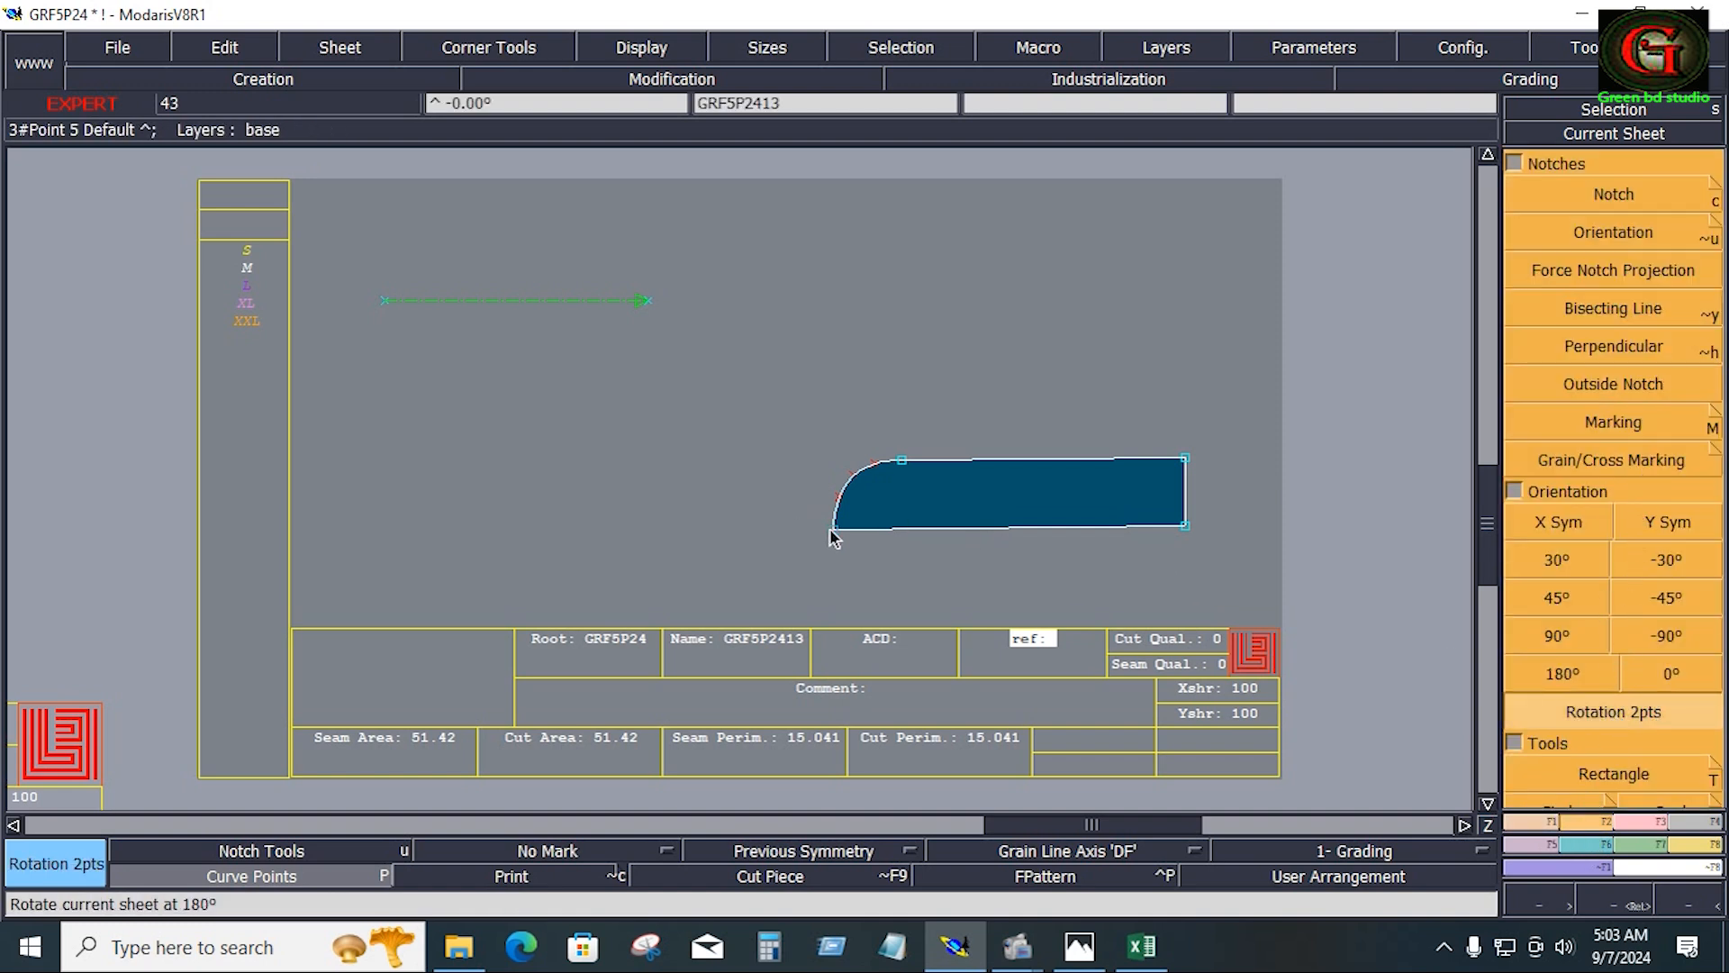
pyautogui.click(1186, 526)
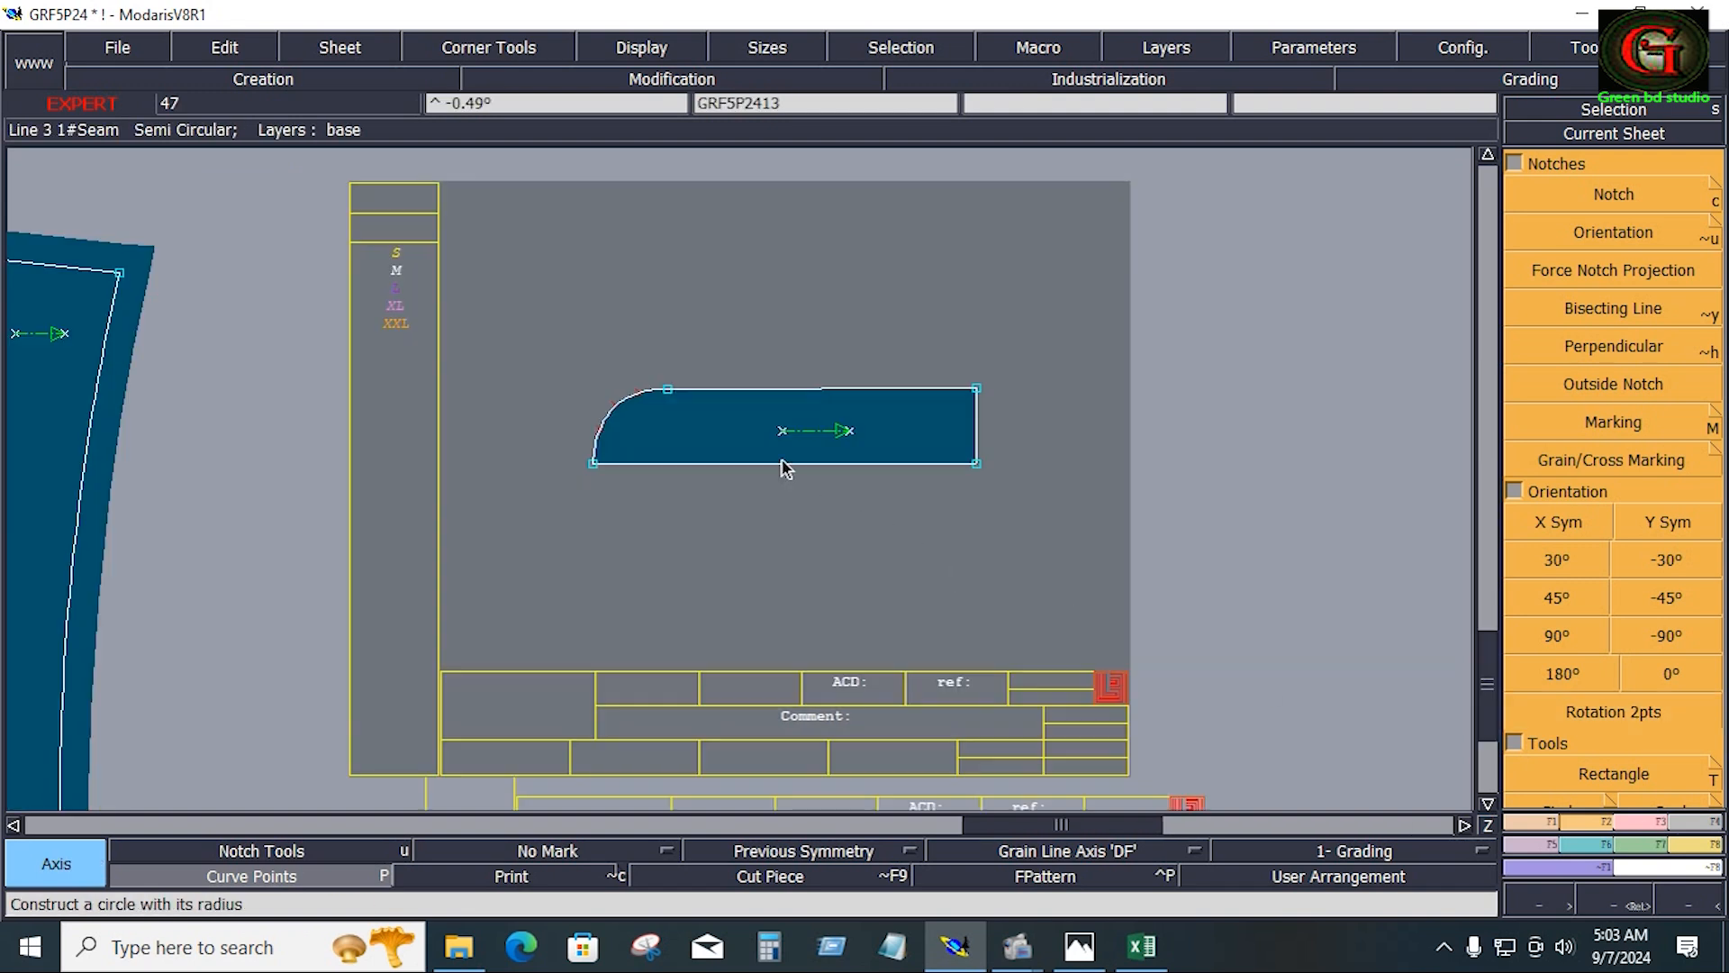
# Set the seam allowance on the straight short edge of piece GRF5P2413, opposite its curved end, to 0.5 inch
pyautogui.click(1714, 820)
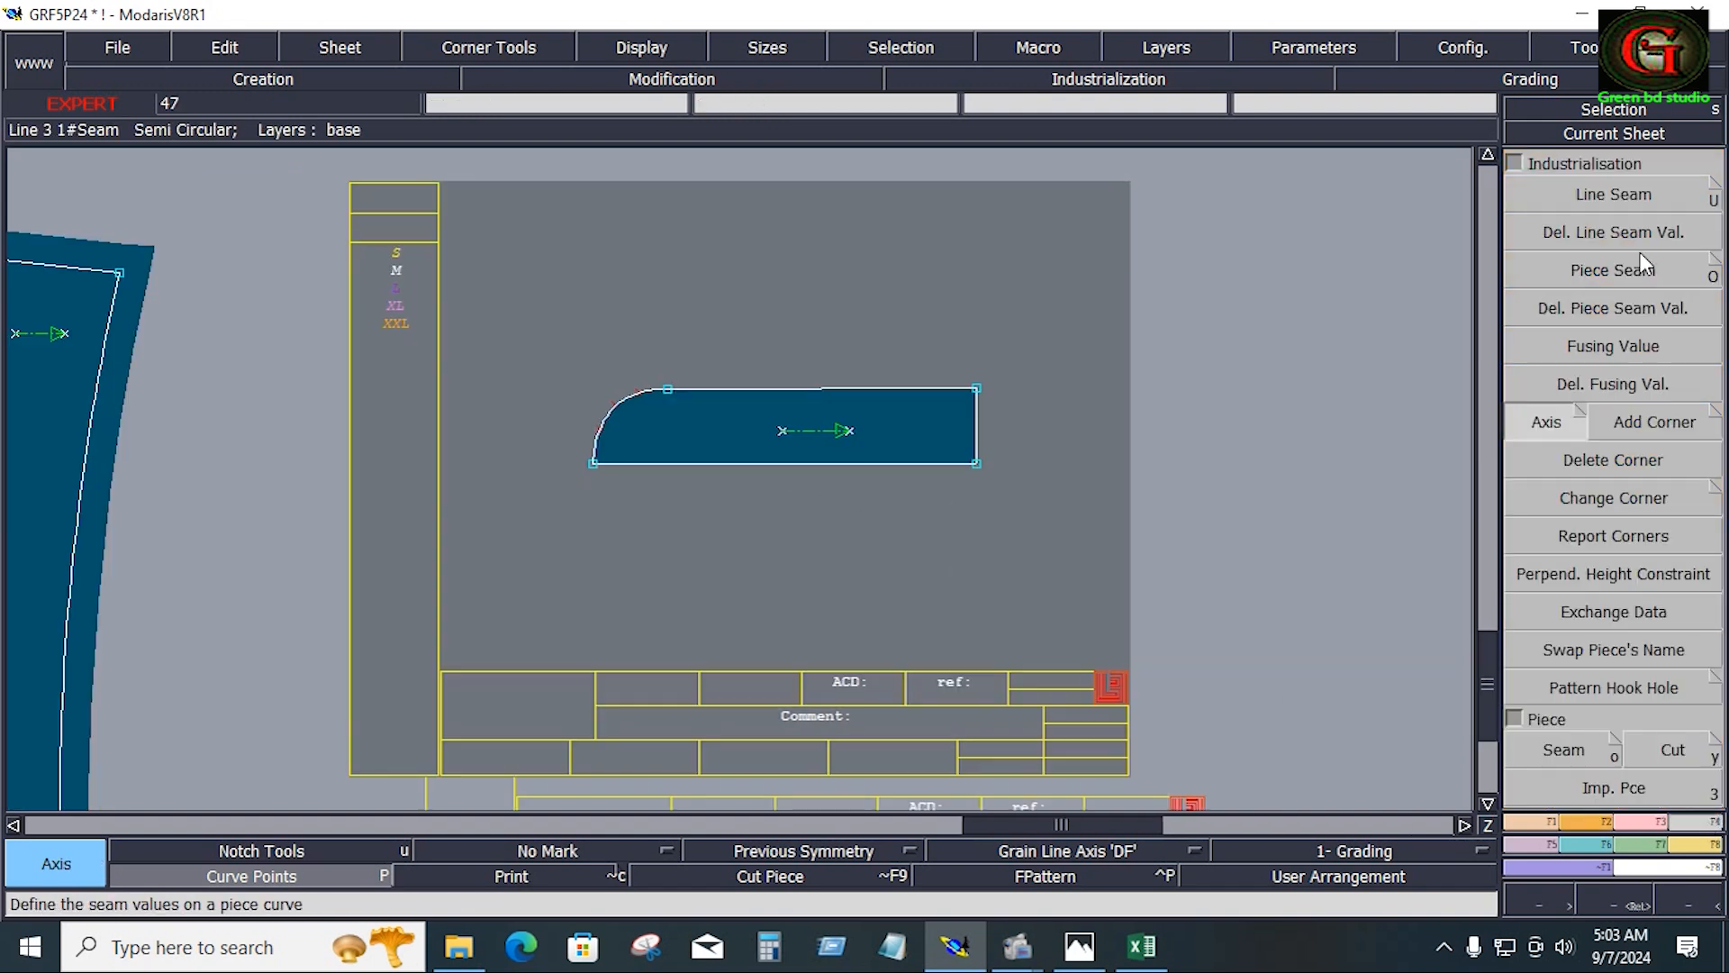
pyautogui.click(1608, 197)
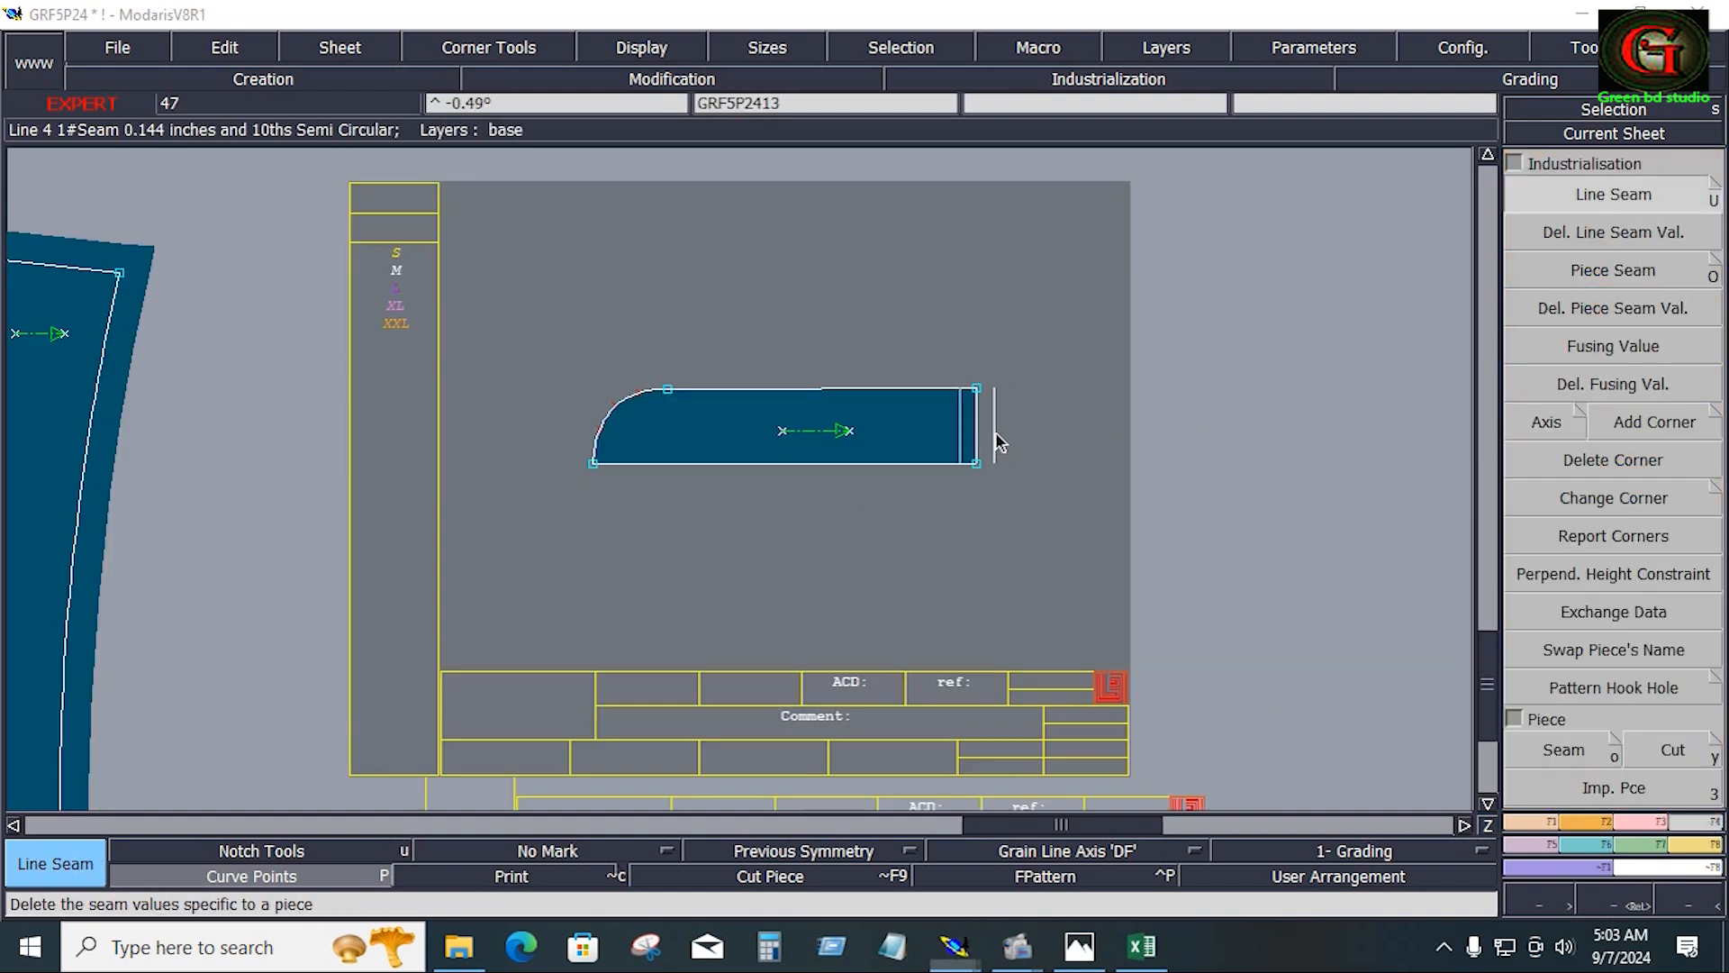
pyautogui.click(1004, 442)
pyautogui.write('0.750')
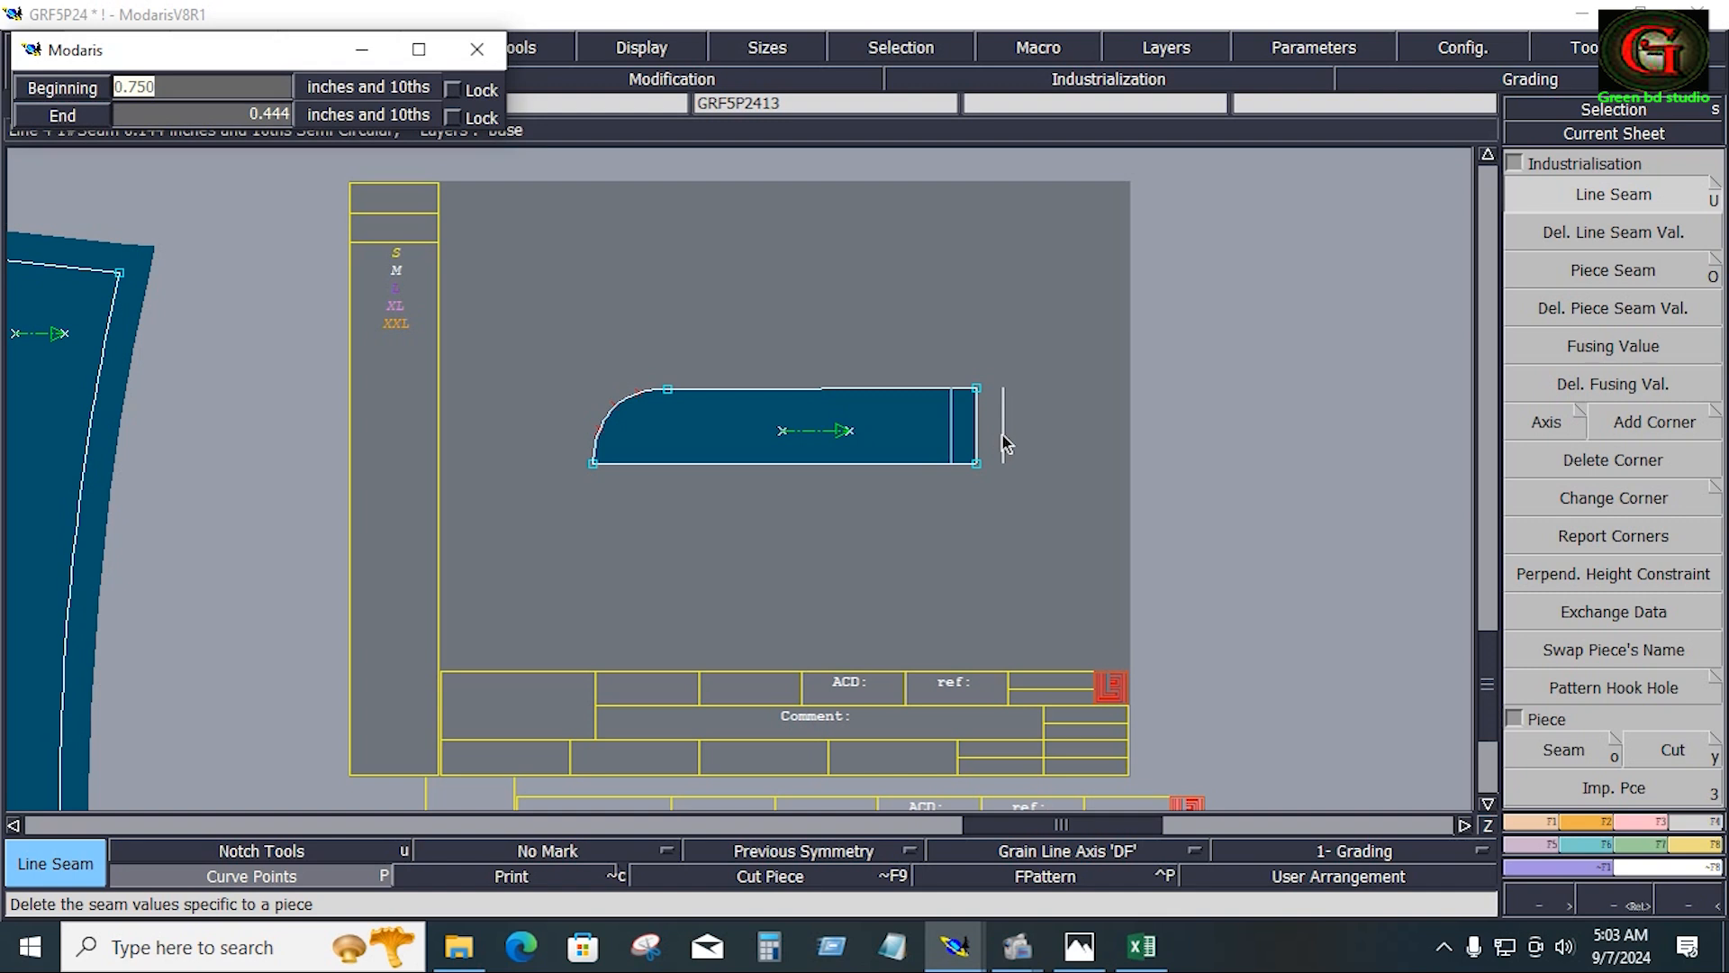
pyautogui.press('Return')
pyautogui.press('Return')
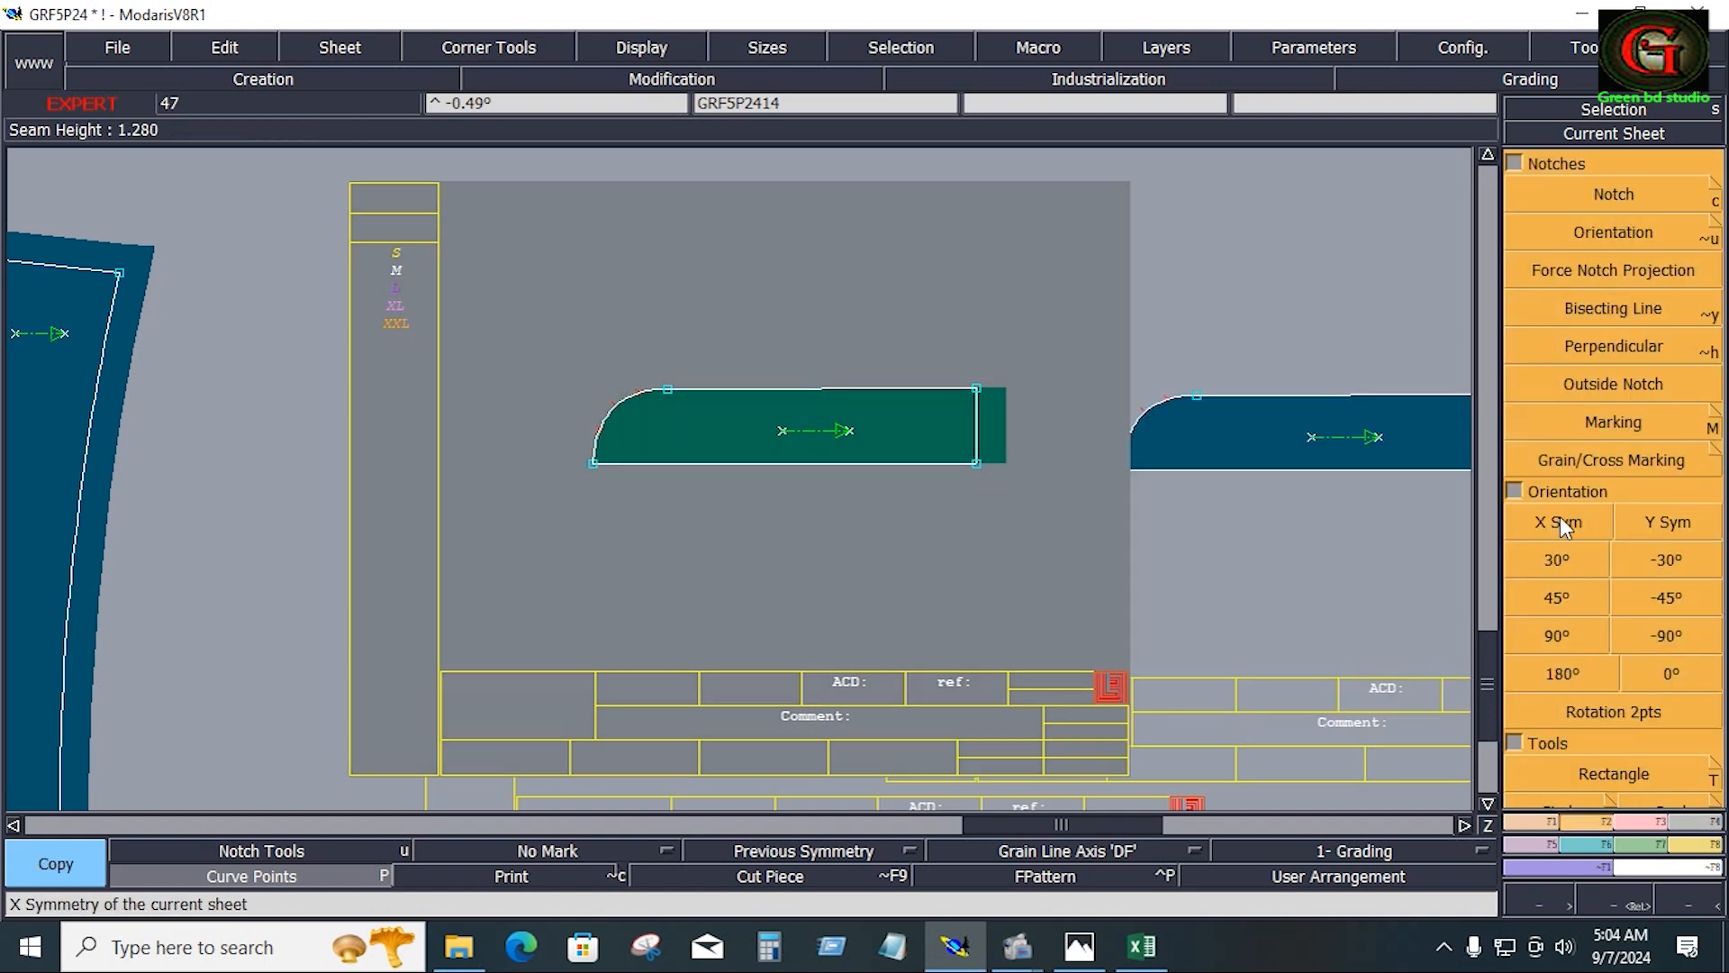
# Mirror the original curved strip about the X axis, and set a 0.5 inch seam allowance on all edges of its copy GRF5P2414
pyautogui.click(1560, 517)
pyautogui.click(1271, 444)
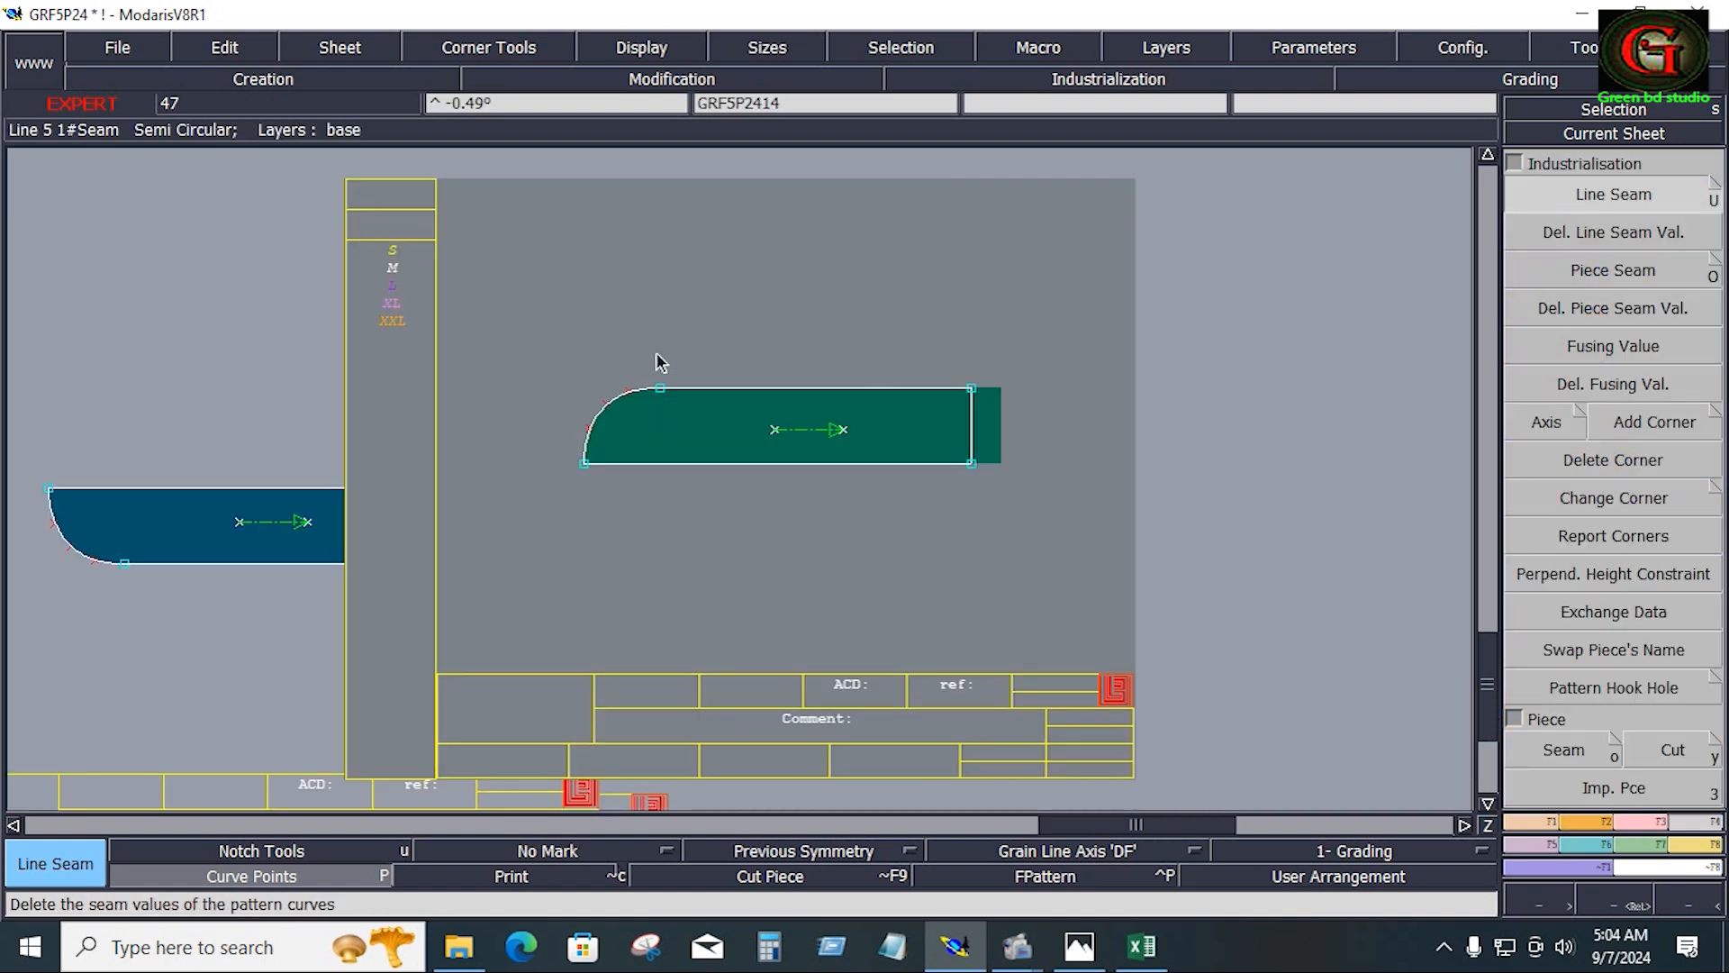
pyautogui.moveTo(520, 335); pyautogui.dragTo(1140, 515)
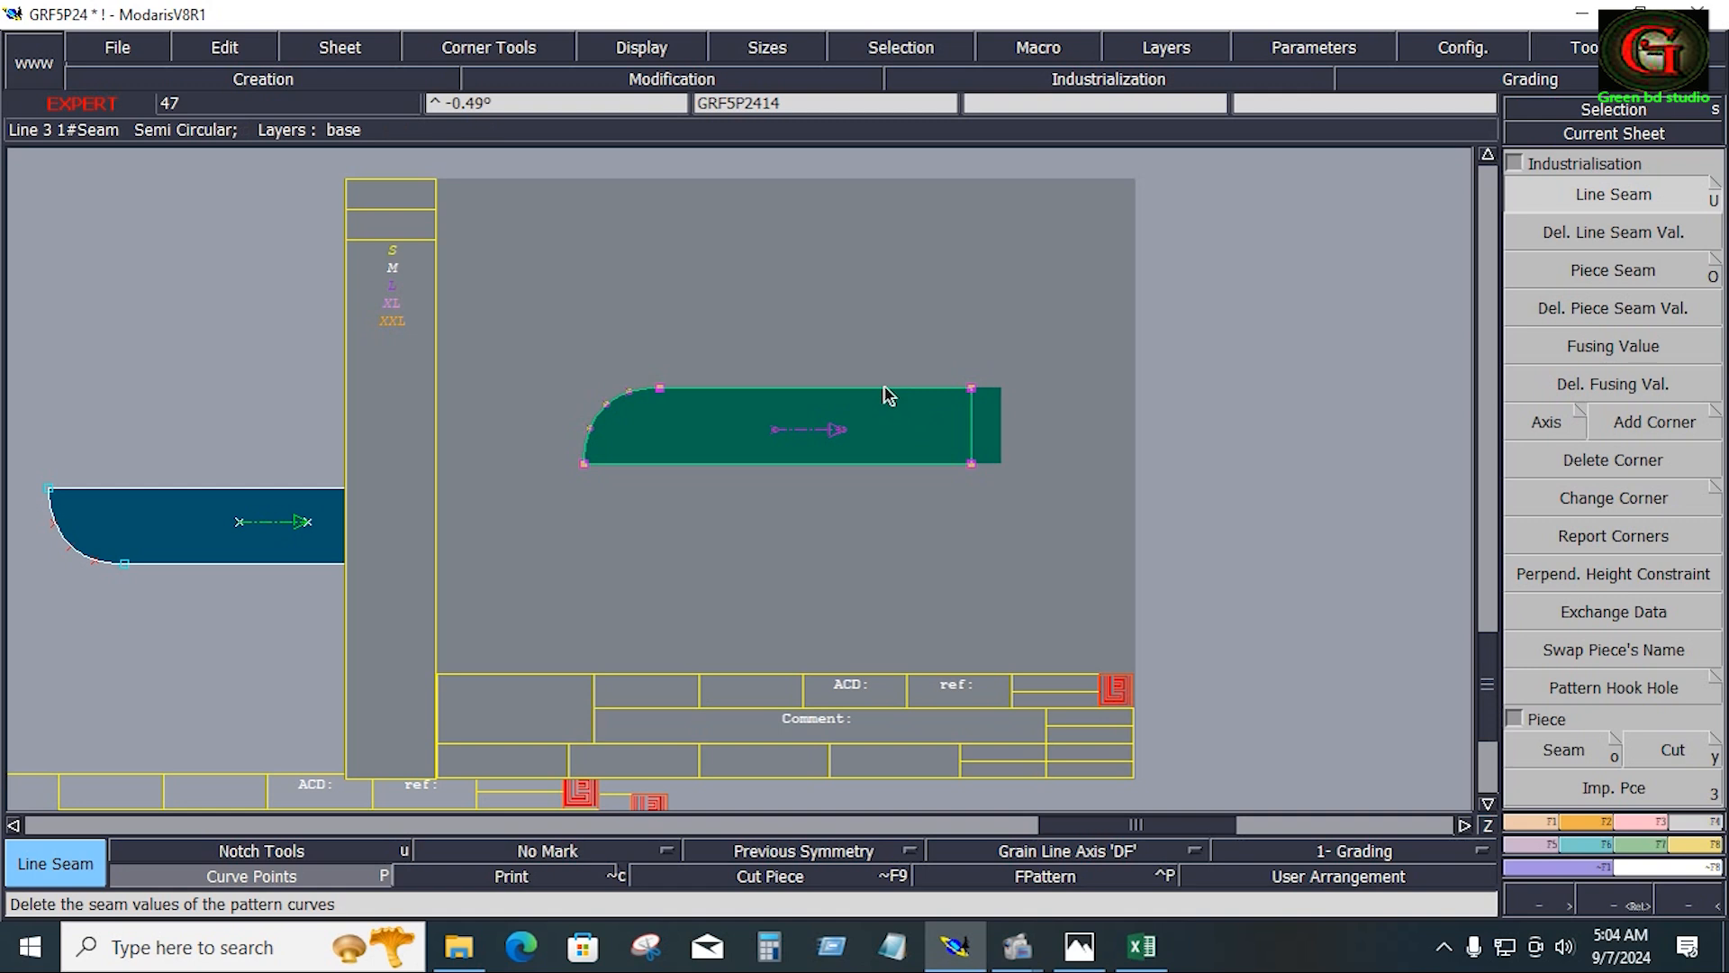
pyautogui.press('Down')
pyautogui.write('0.5')
pyautogui.press('Return')
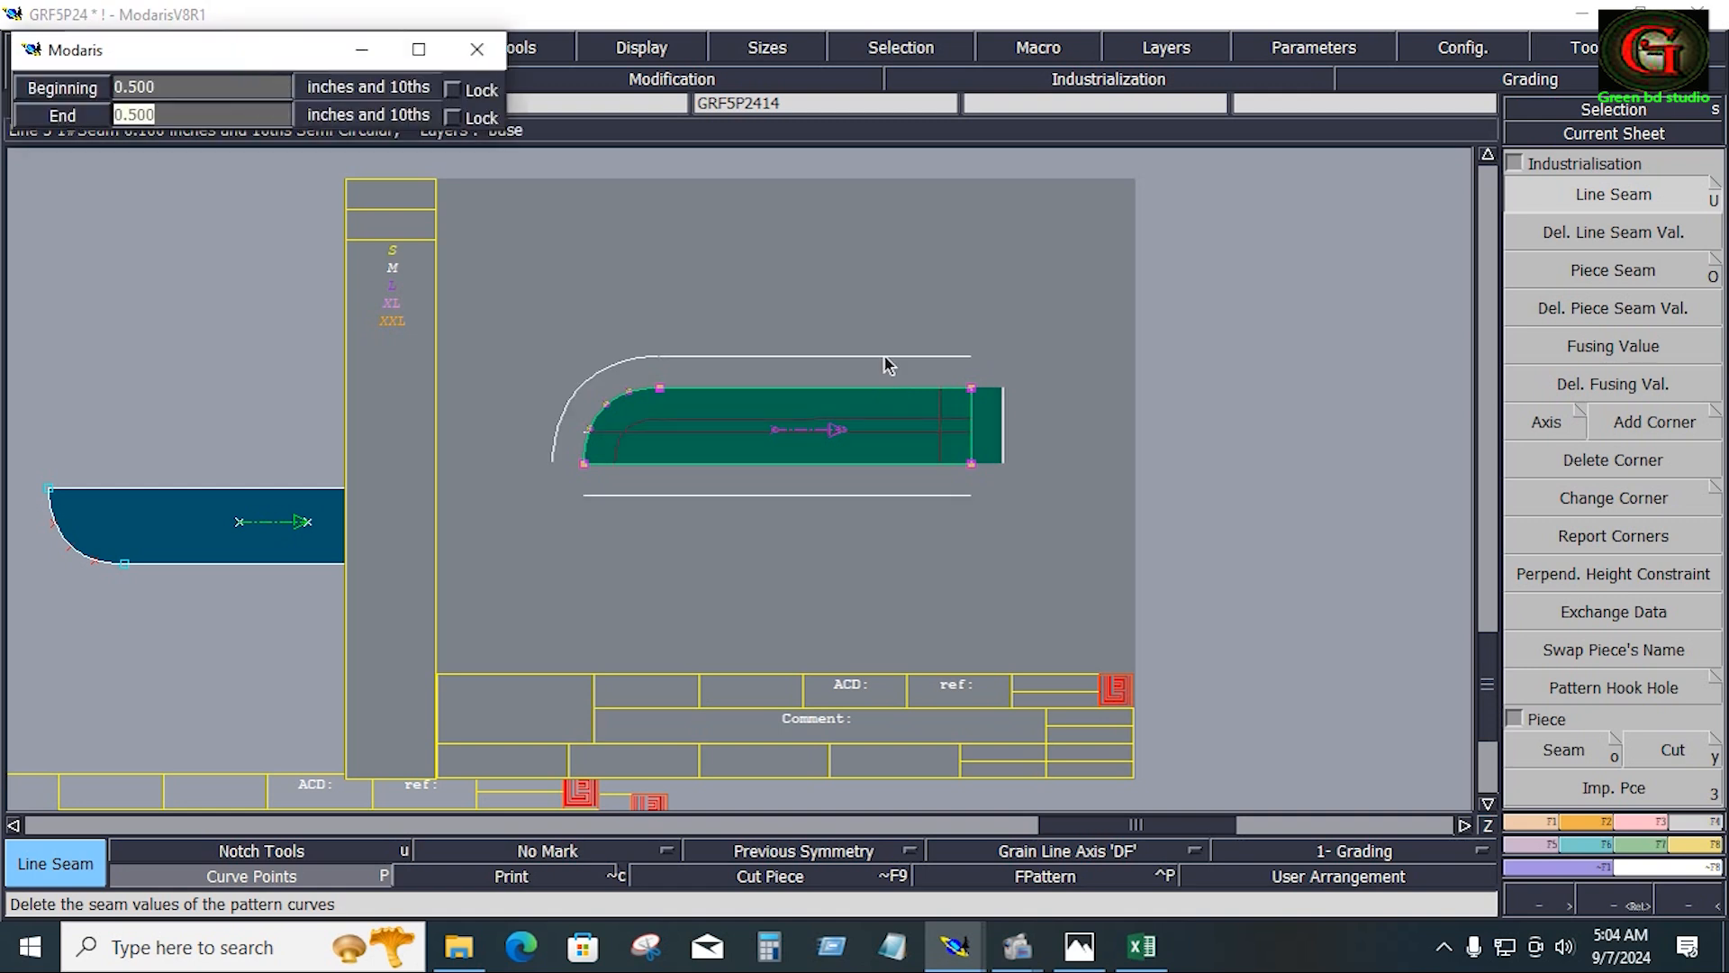
pyautogui.press('Return')
pyautogui.click(998, 536)
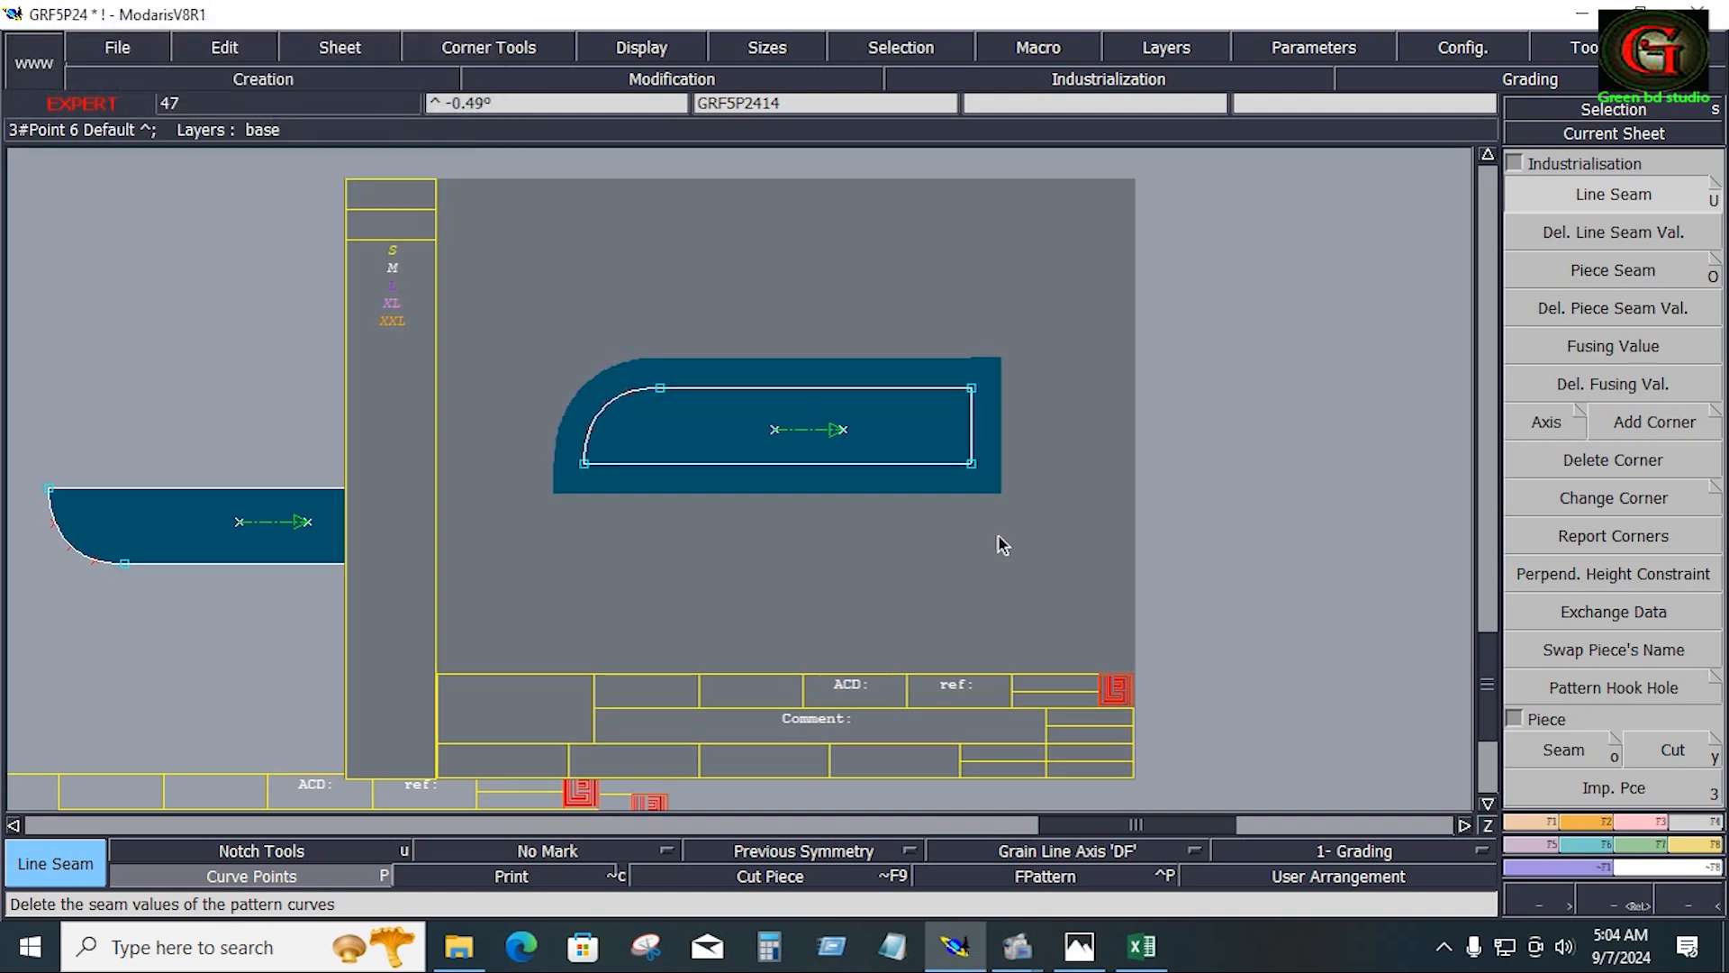
# Arrange all sheets on the desk and save the GRF5P24 model, continuing past the detected anomalies
pyautogui.press('j')
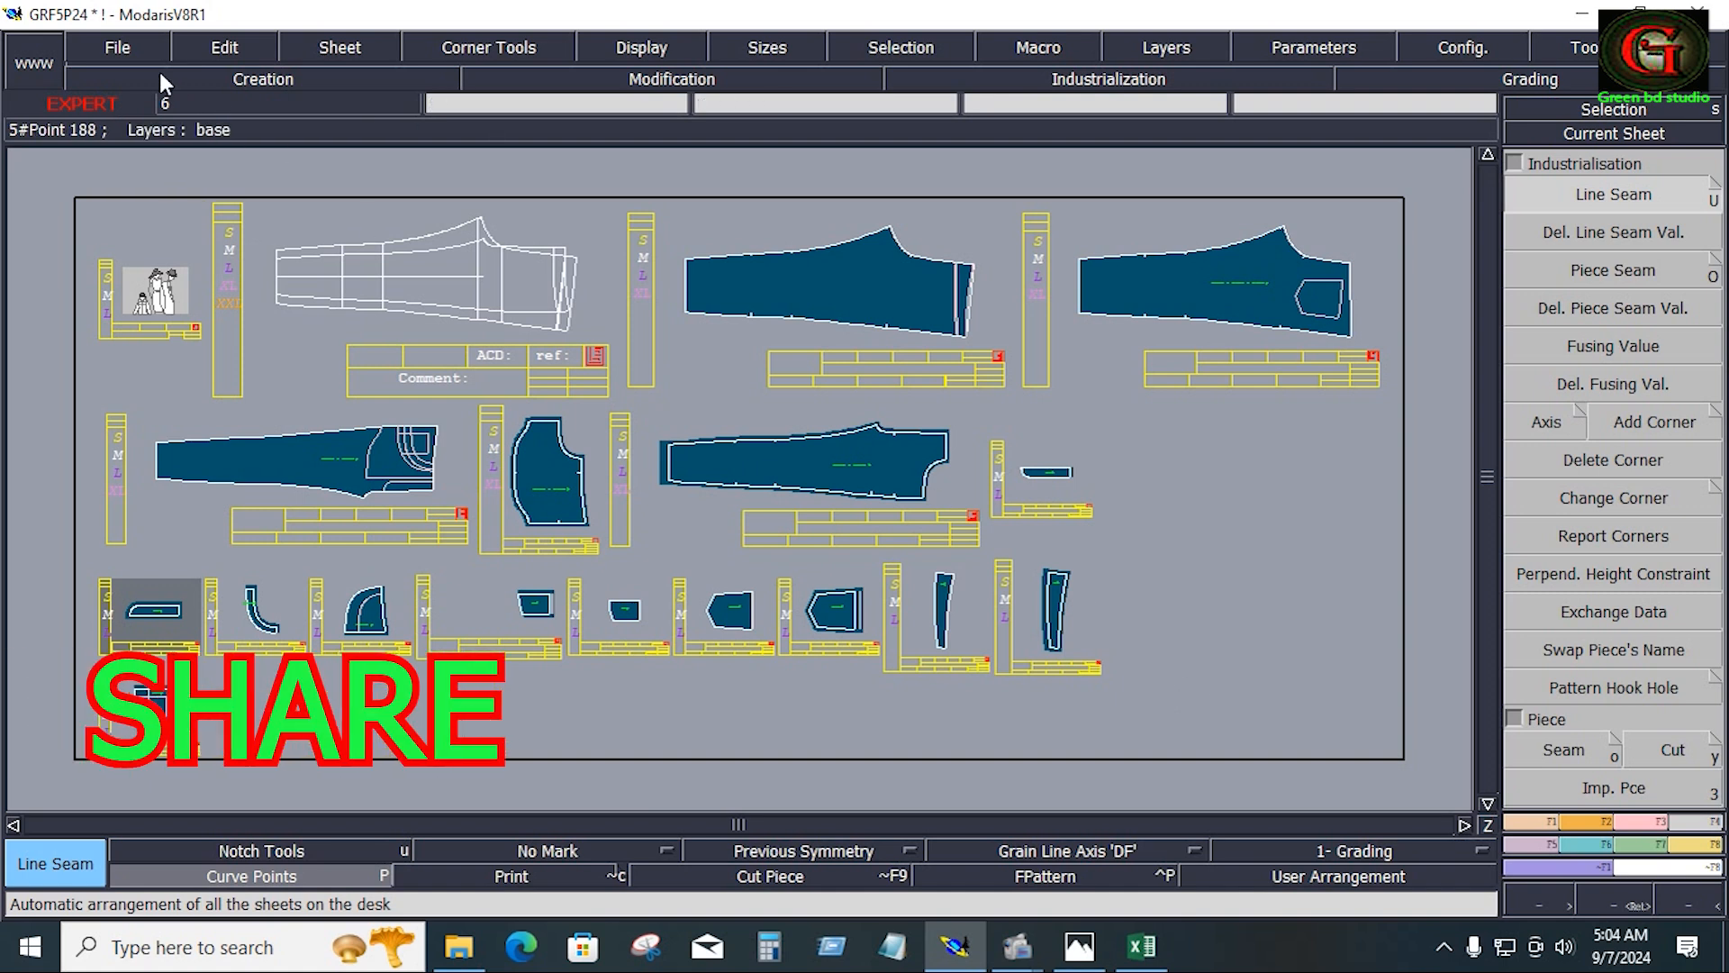
pyautogui.click(121, 47)
pyautogui.click(148, 148)
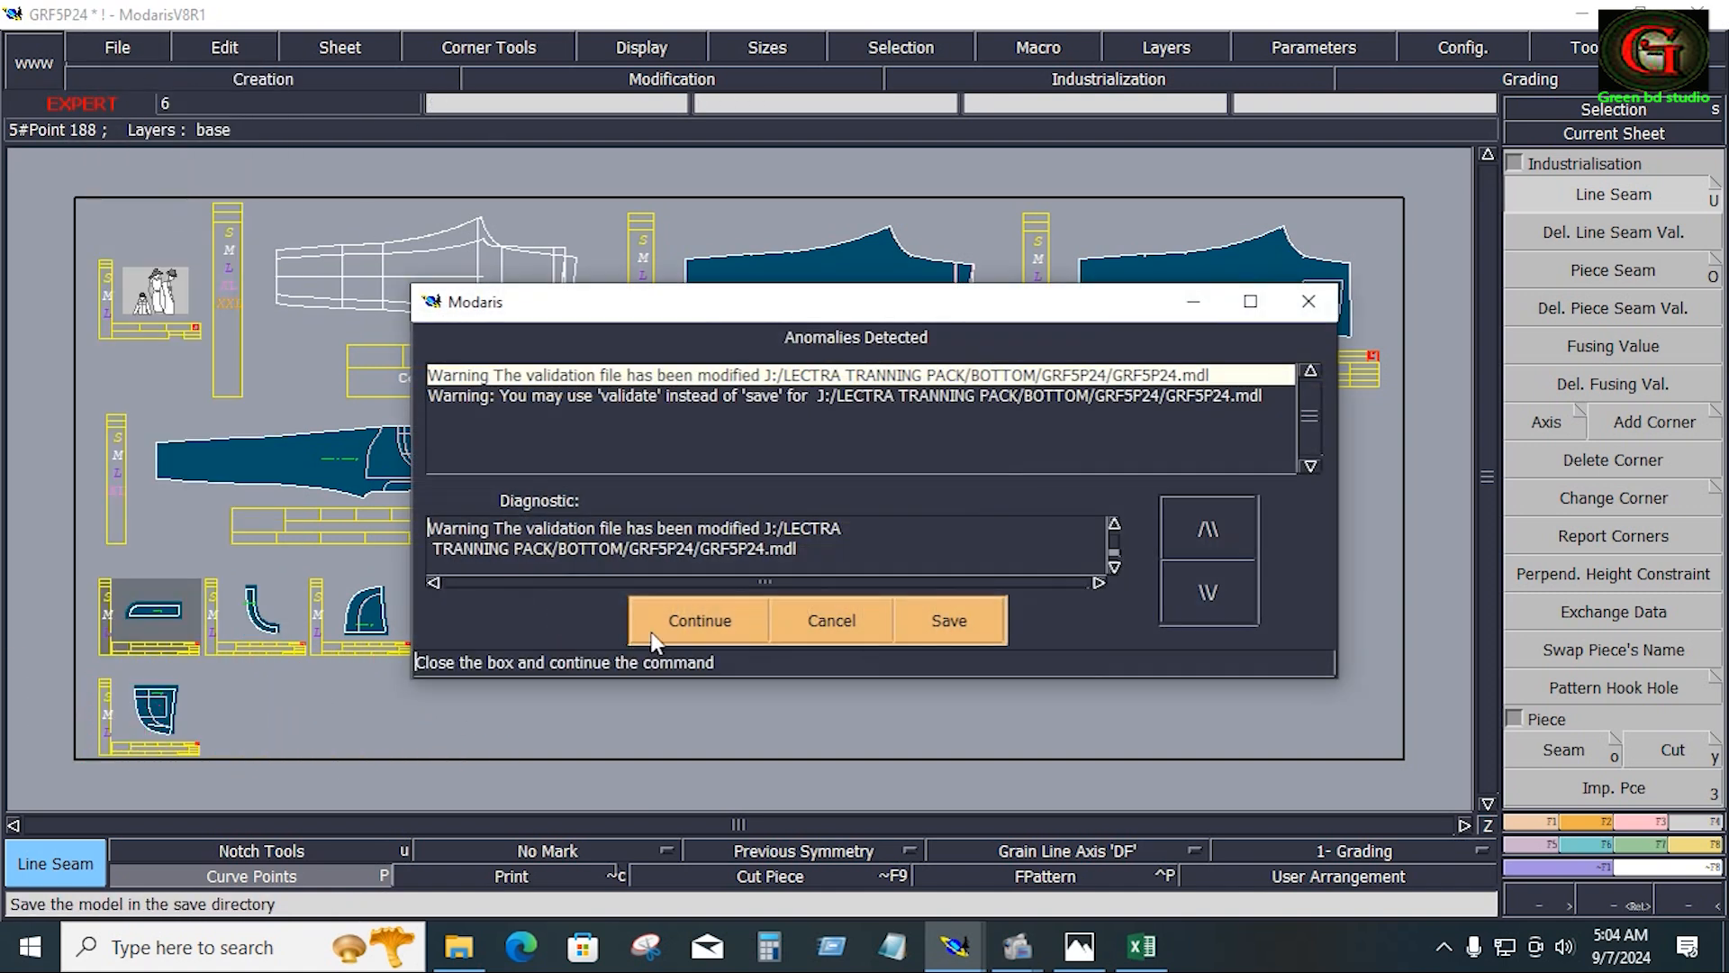
pyautogui.click(718, 631)
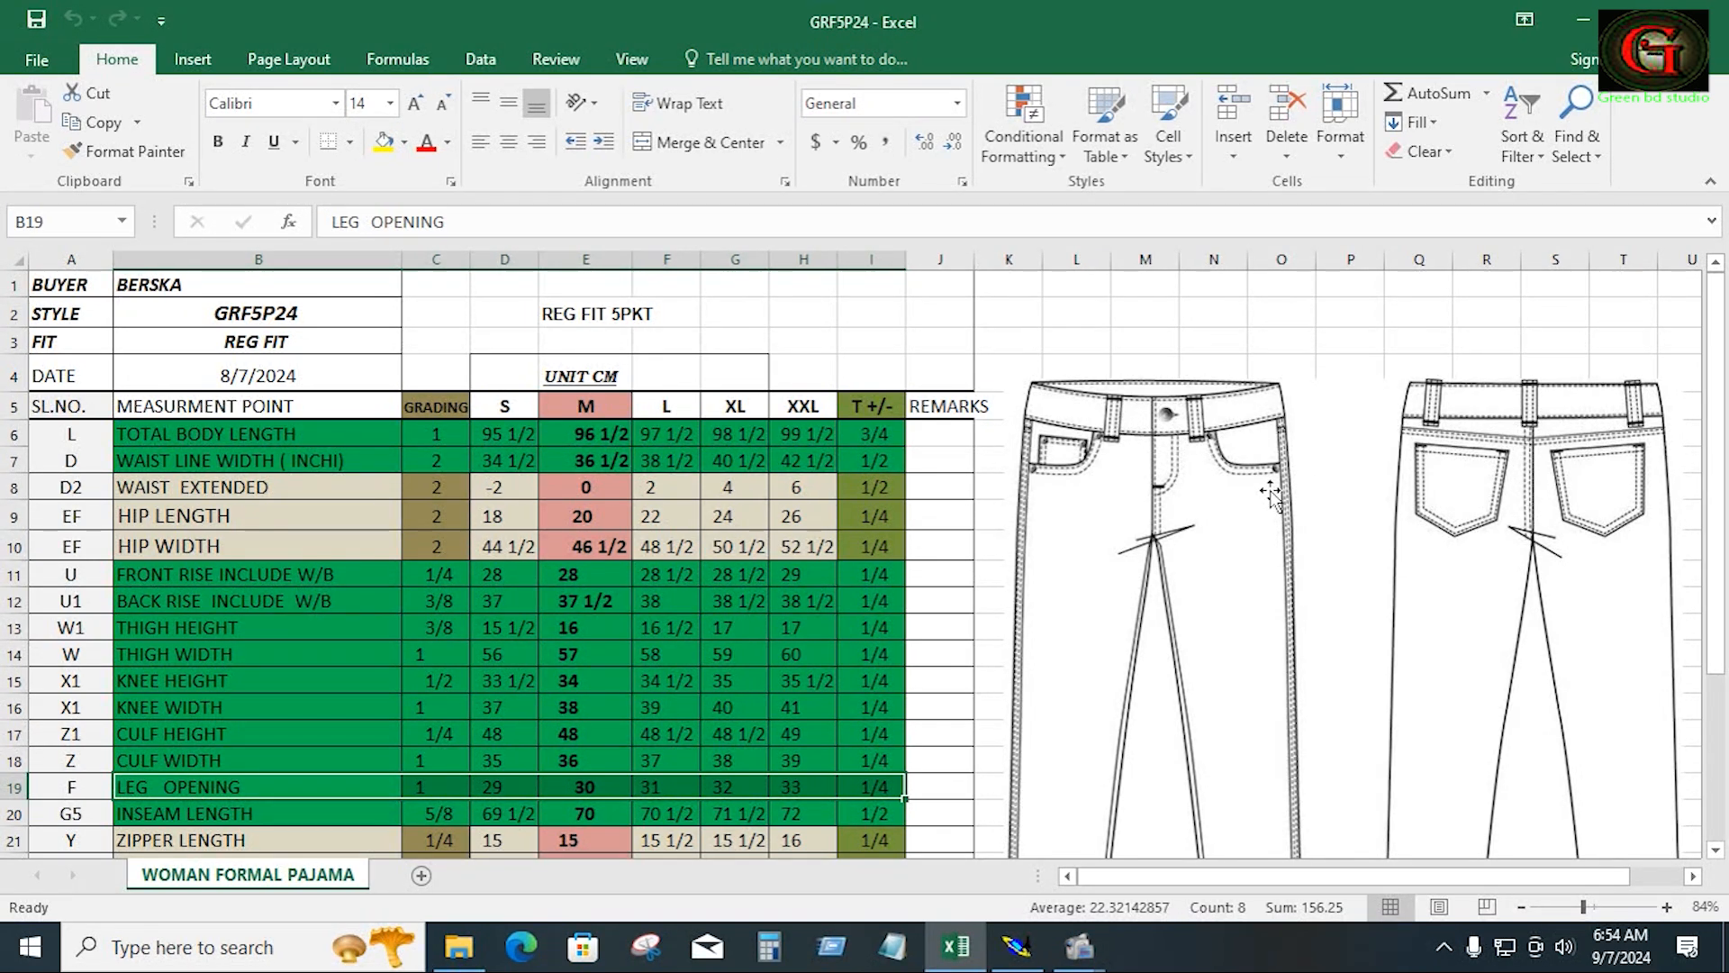
# Check the garment measurement chart, and in Modaris construct a 36.5 by 1.5 inch rectangle above the trouser draft on sheet GRF5P24
pyautogui.scroll(-1, 1270, 493)
pyautogui.scroll(-1, 1274, 490)
pyautogui.scroll(2, 1273, 490)
pyautogui.scroll(-3, 1274, 490)
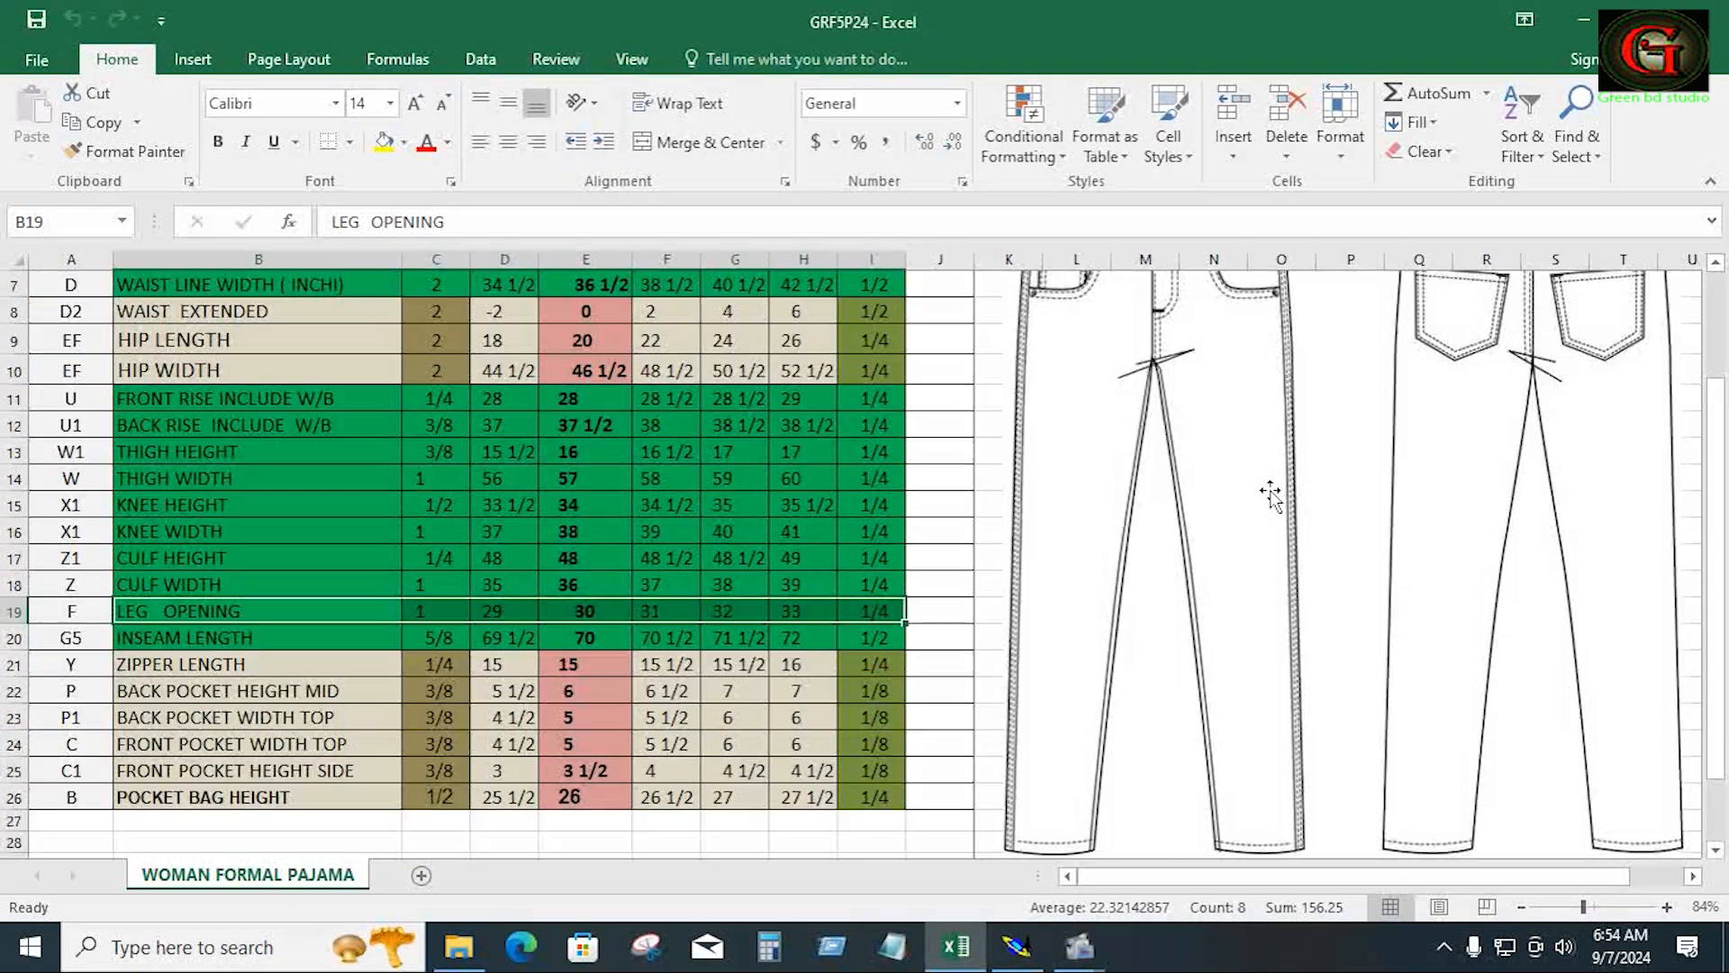
pyautogui.scroll(3, 1273, 490)
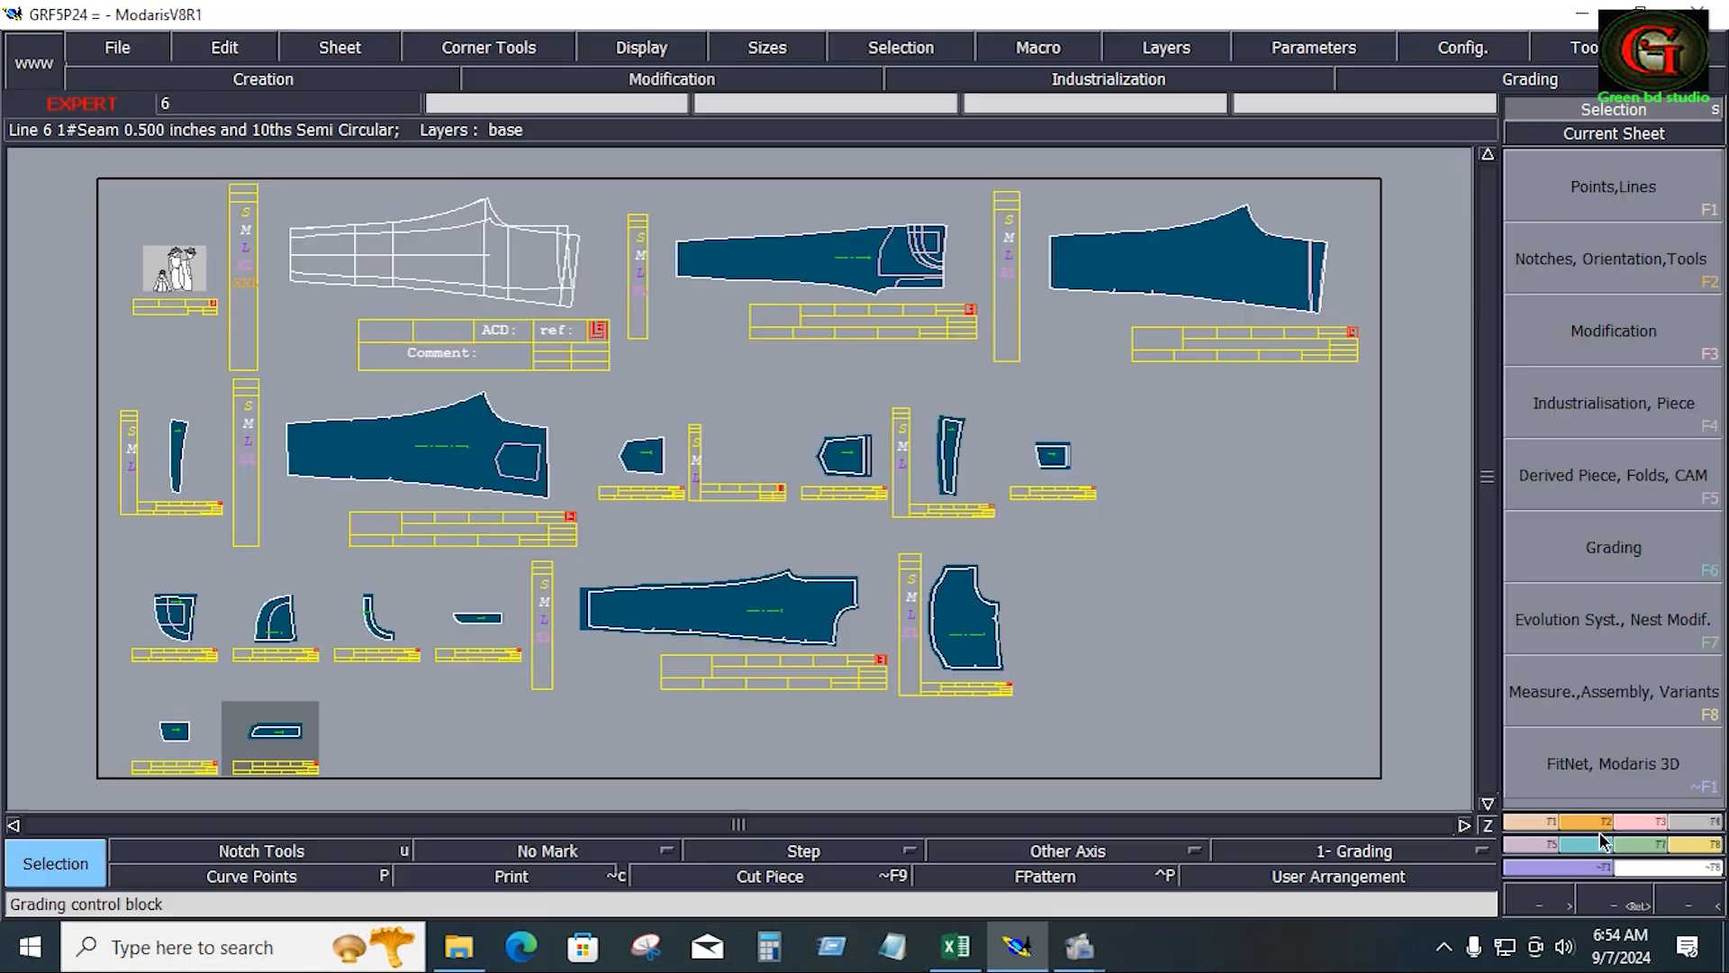
pyautogui.click(1595, 824)
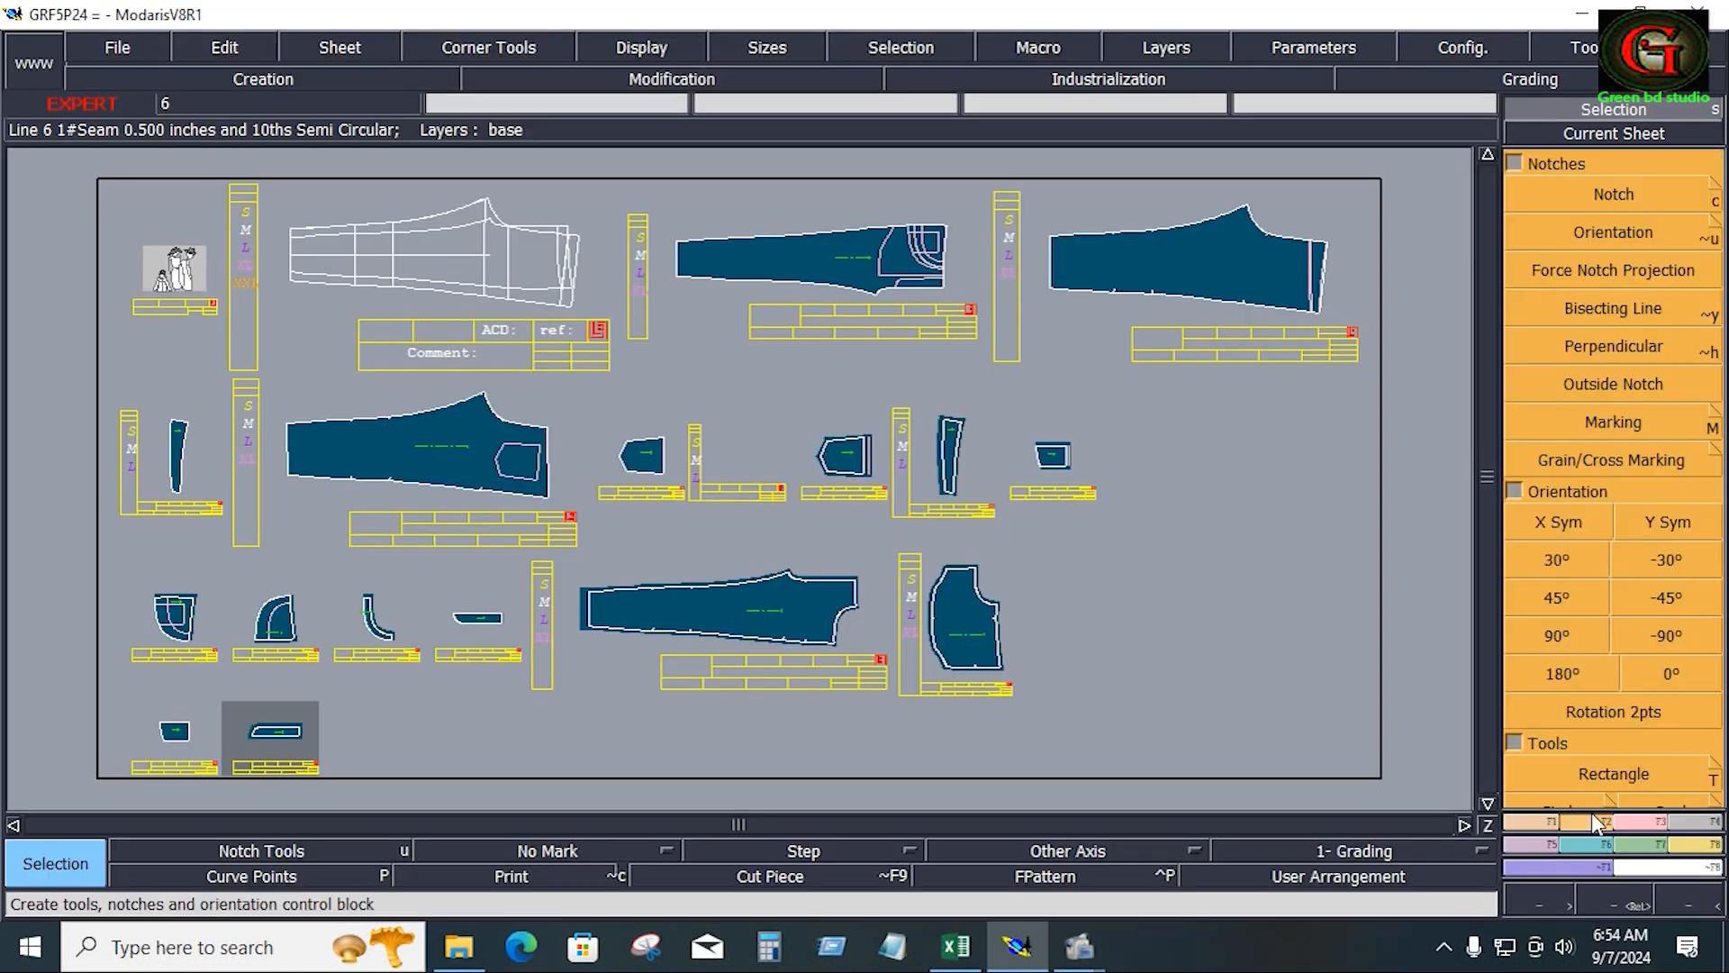
pyautogui.click(1621, 761)
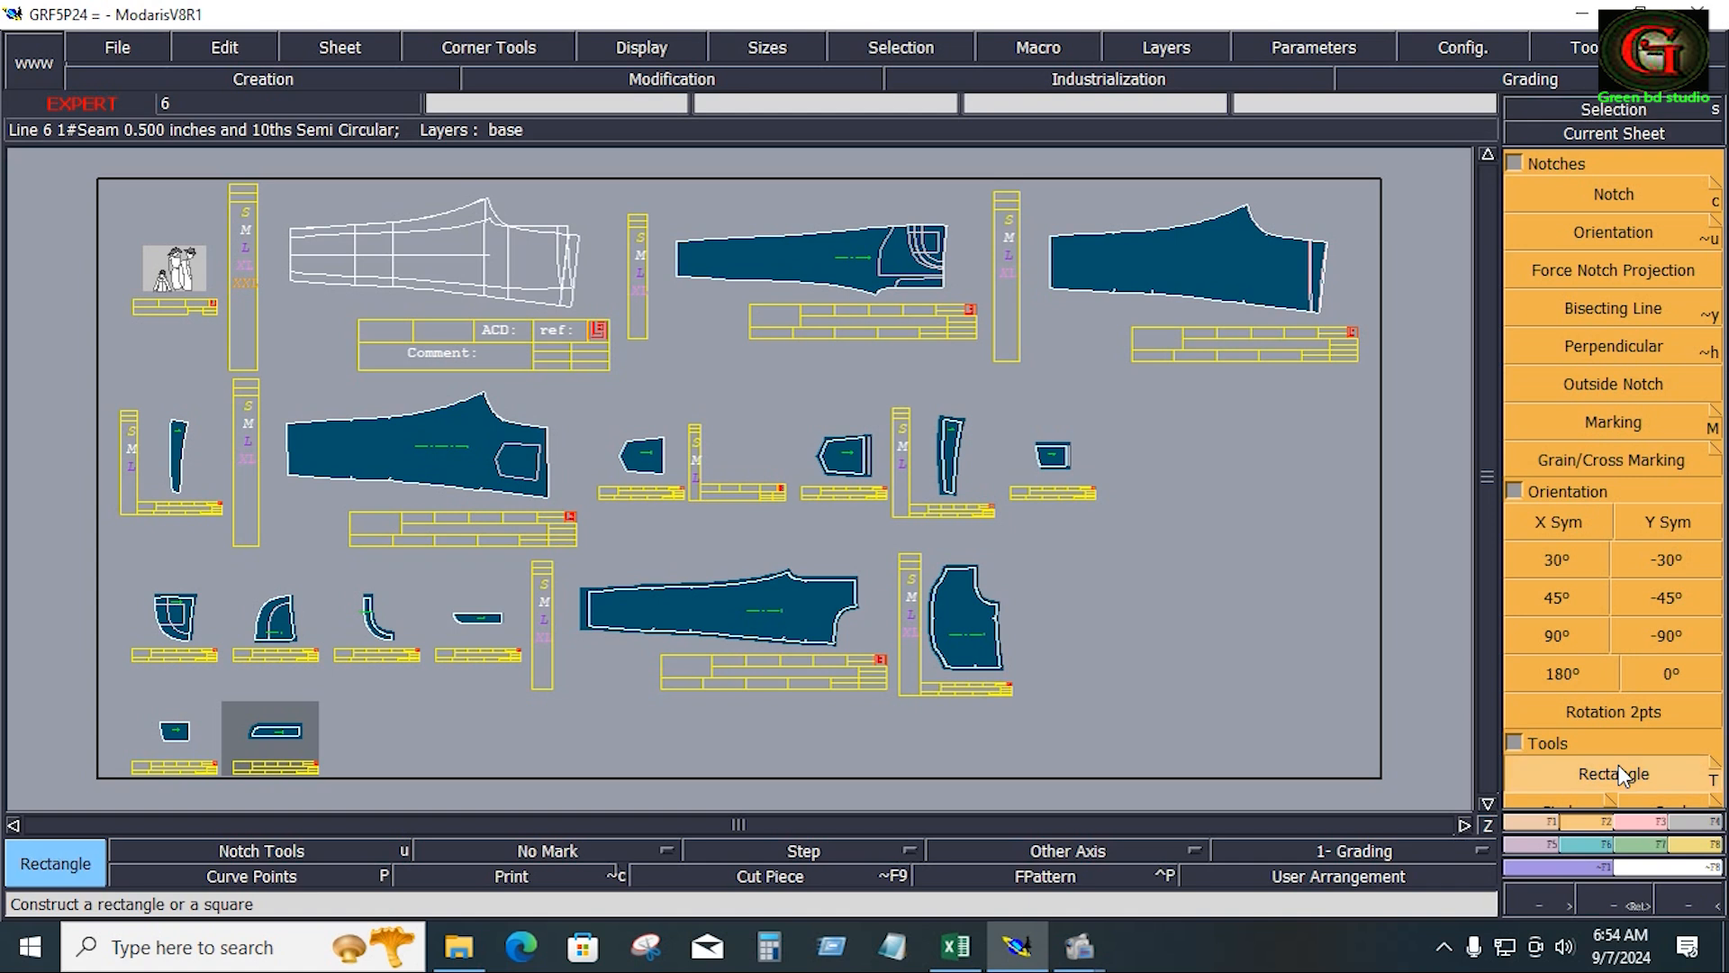
pyautogui.click(518, 236)
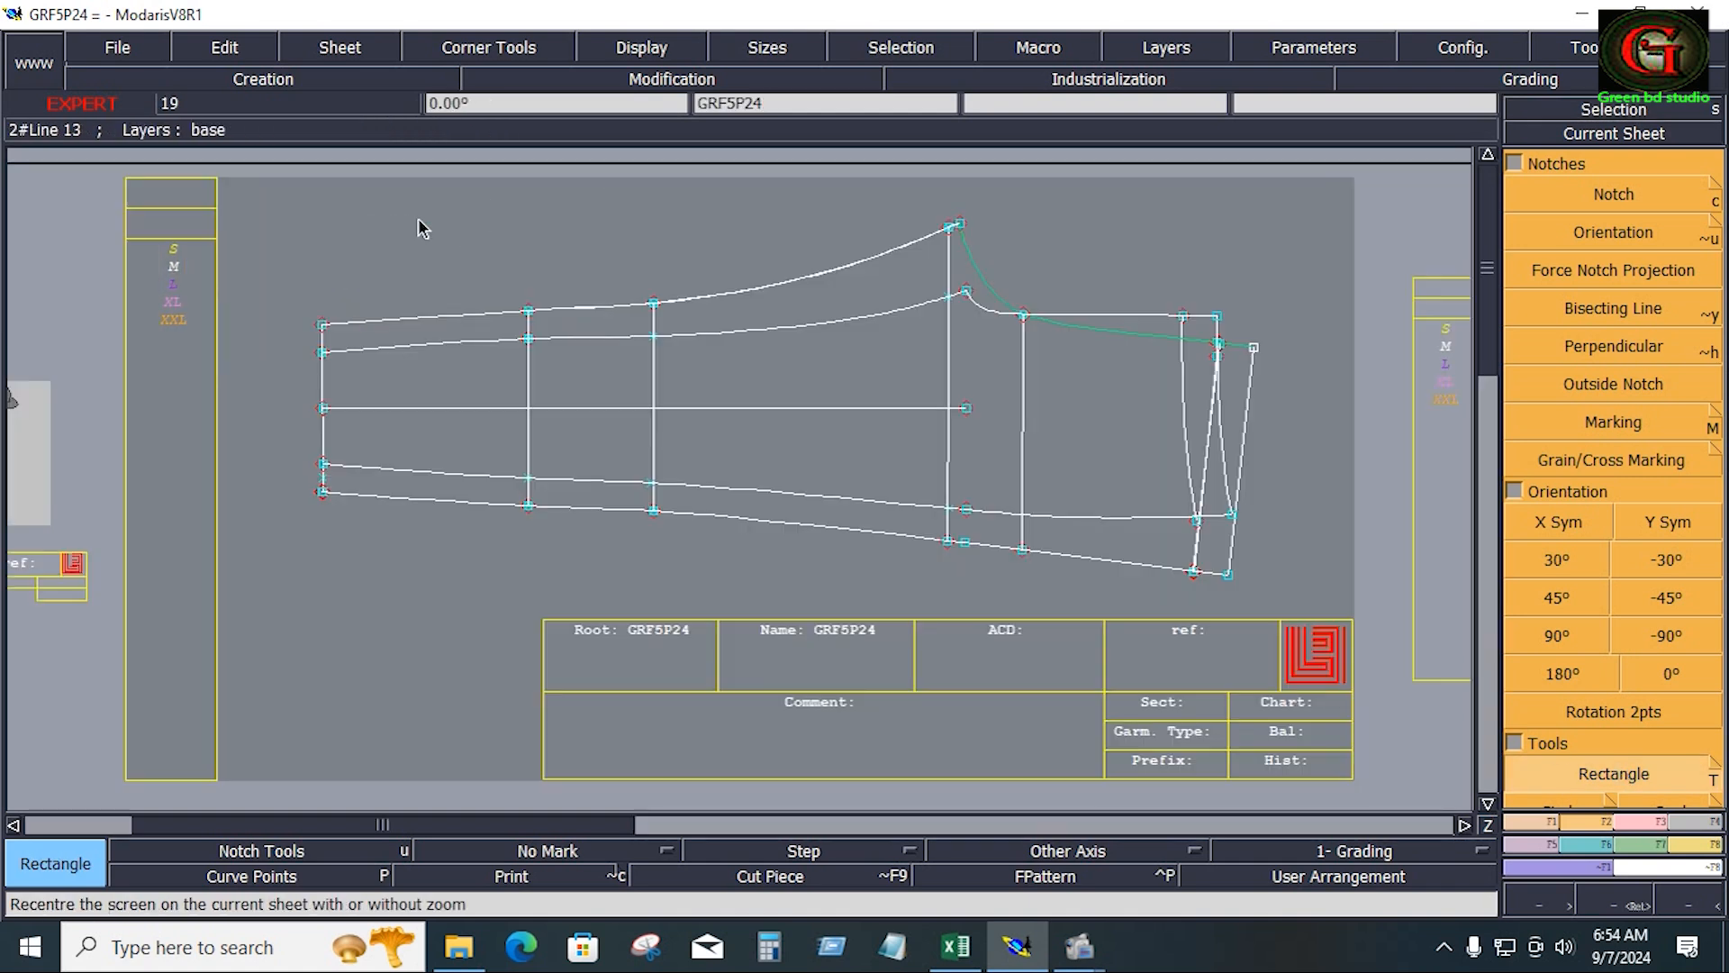
pyautogui.click(348, 202)
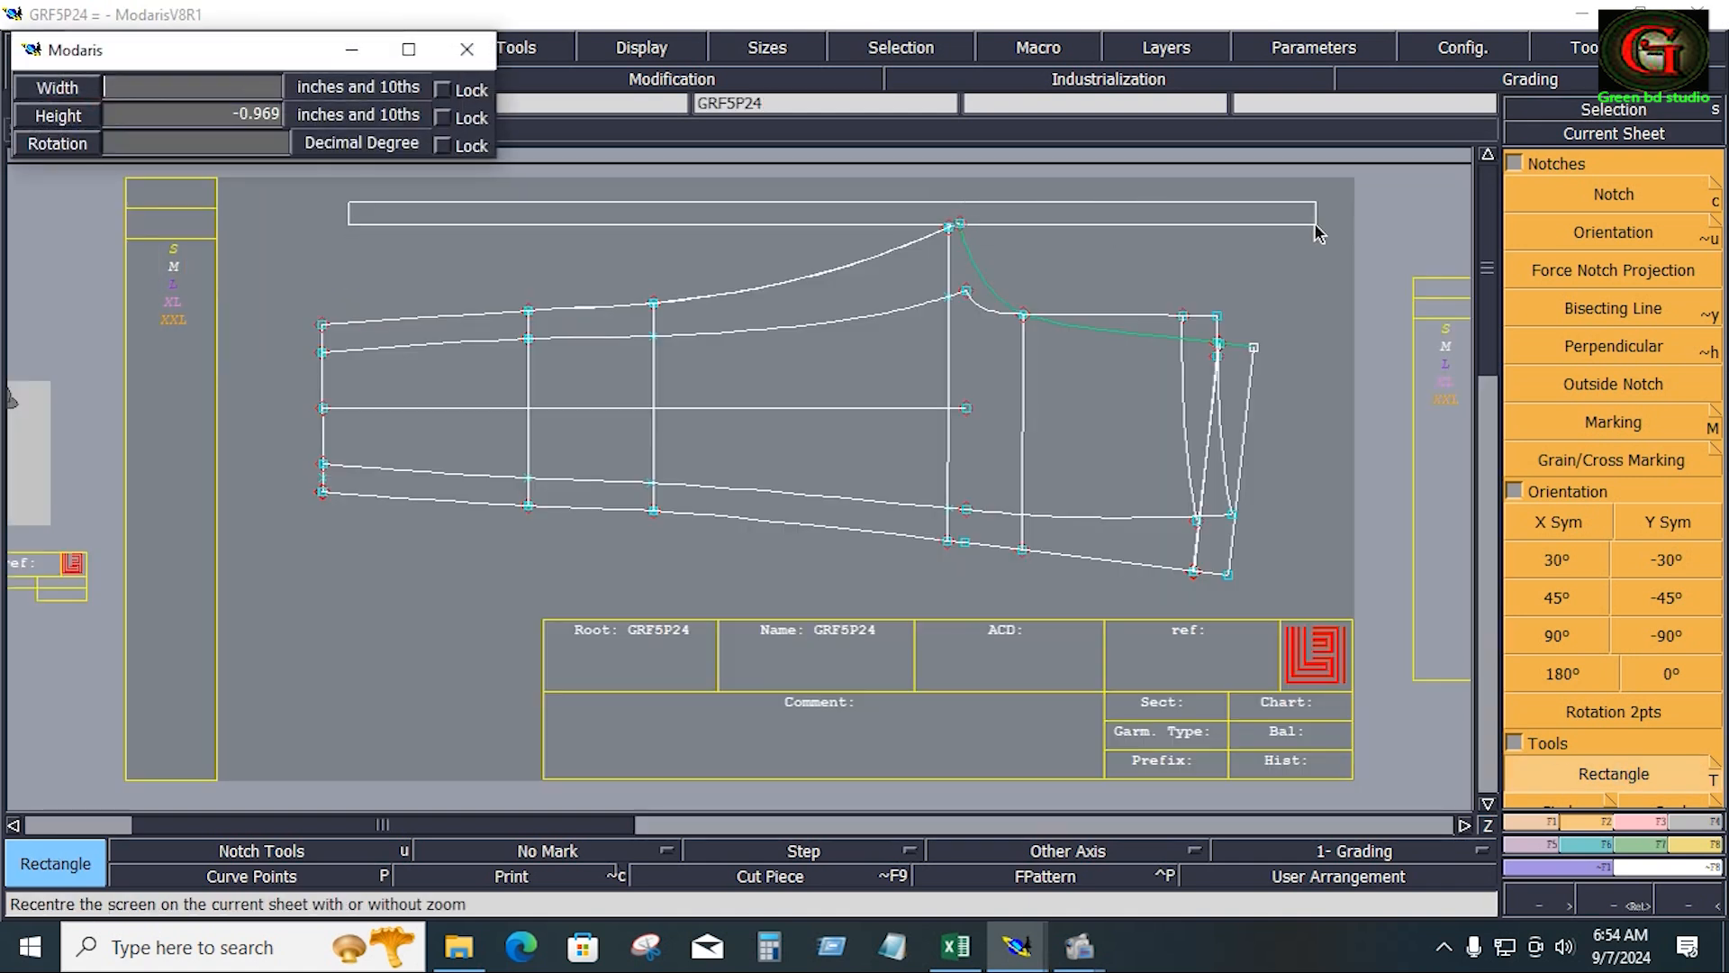
pyautogui.write('36.5')
pyautogui.press('Return')
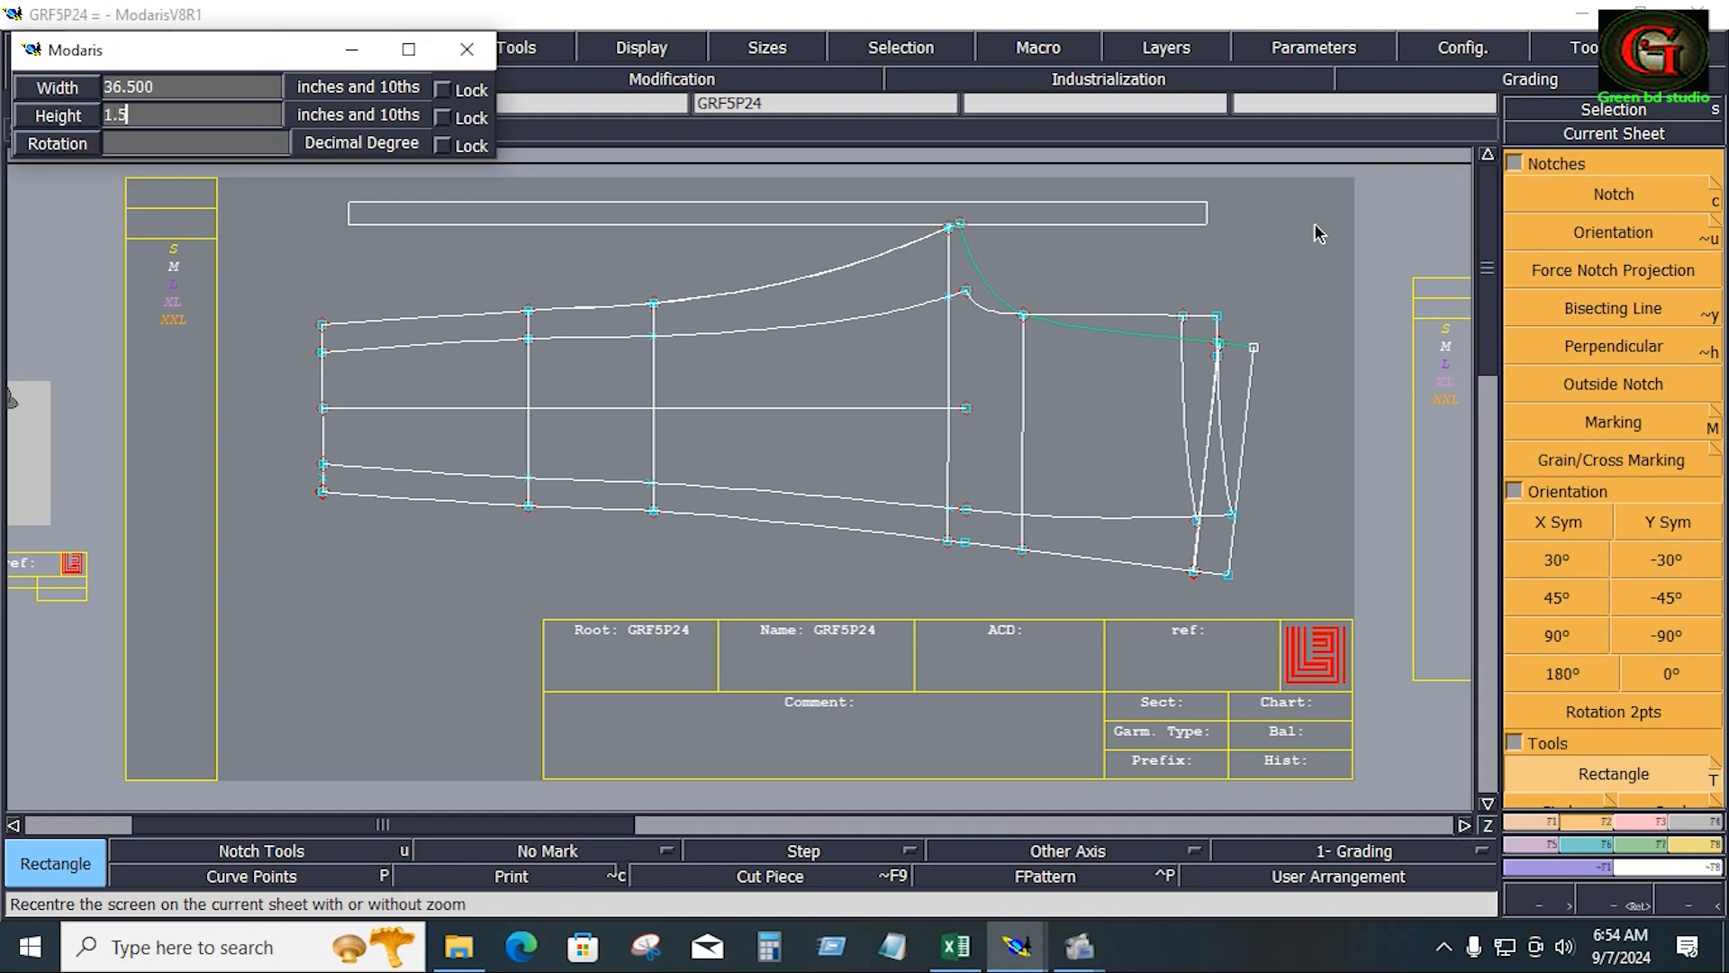
pyautogui.write('1.5')
pyautogui.press('Return')
pyautogui.click(1320, 234)
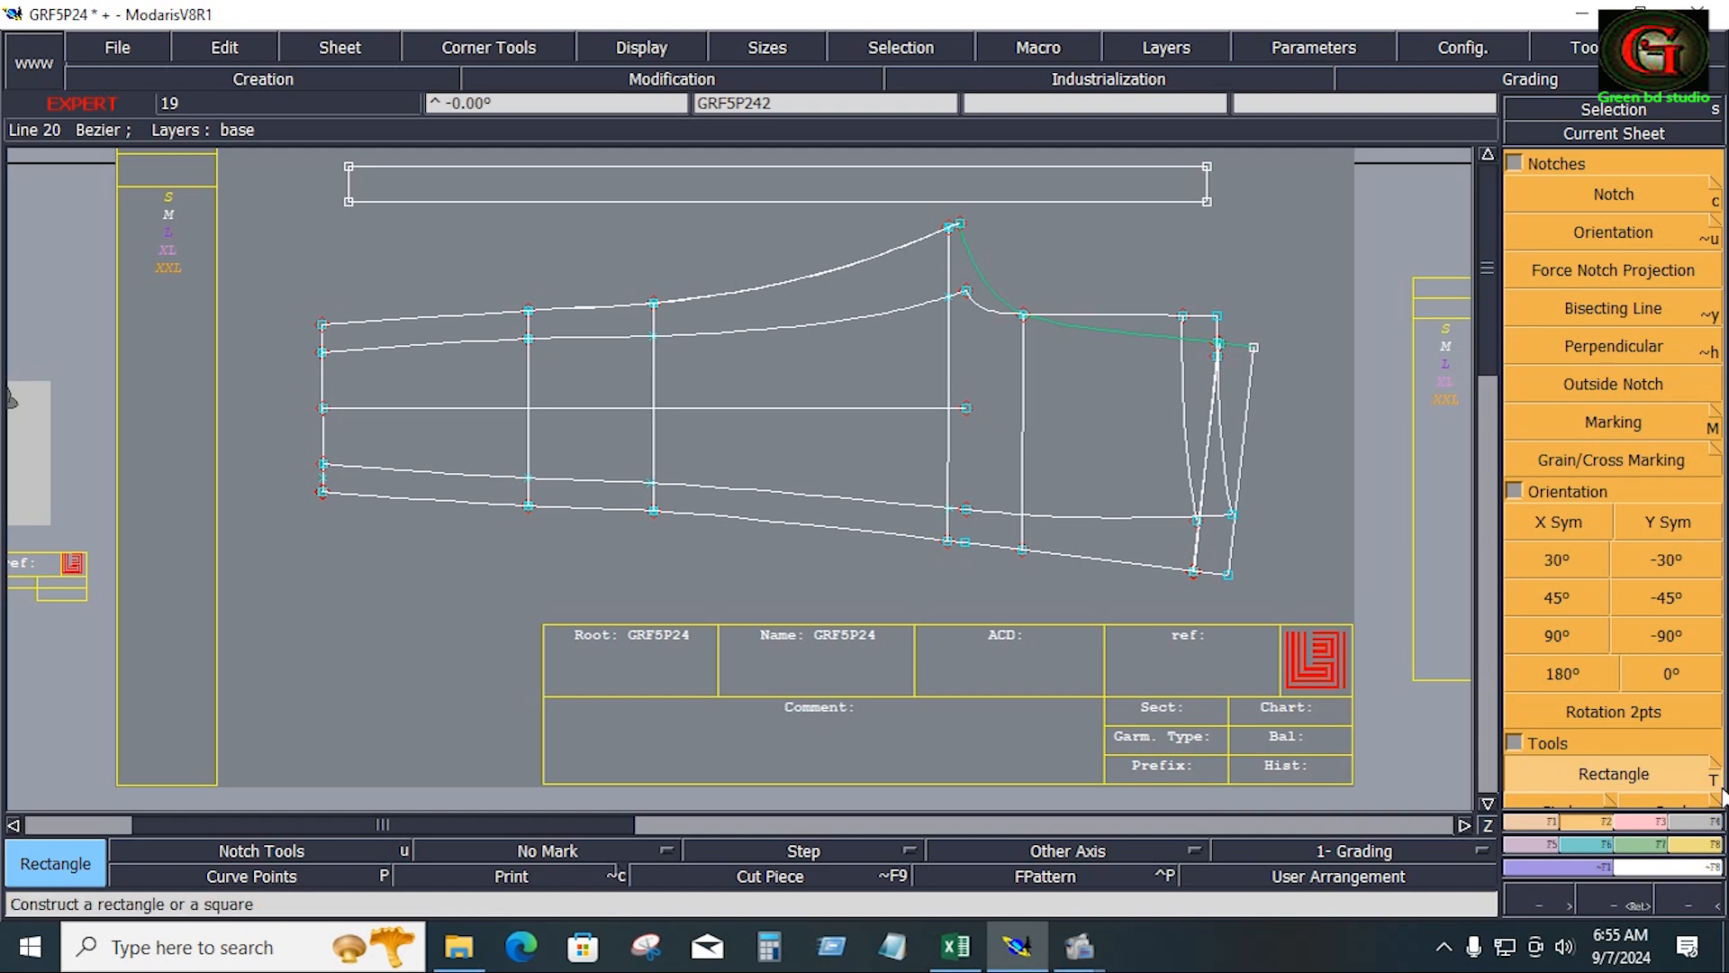
# Extract the long rectangle above the trouser draft as a new seam piece and centre the view on its sheet
pyautogui.click(1695, 820)
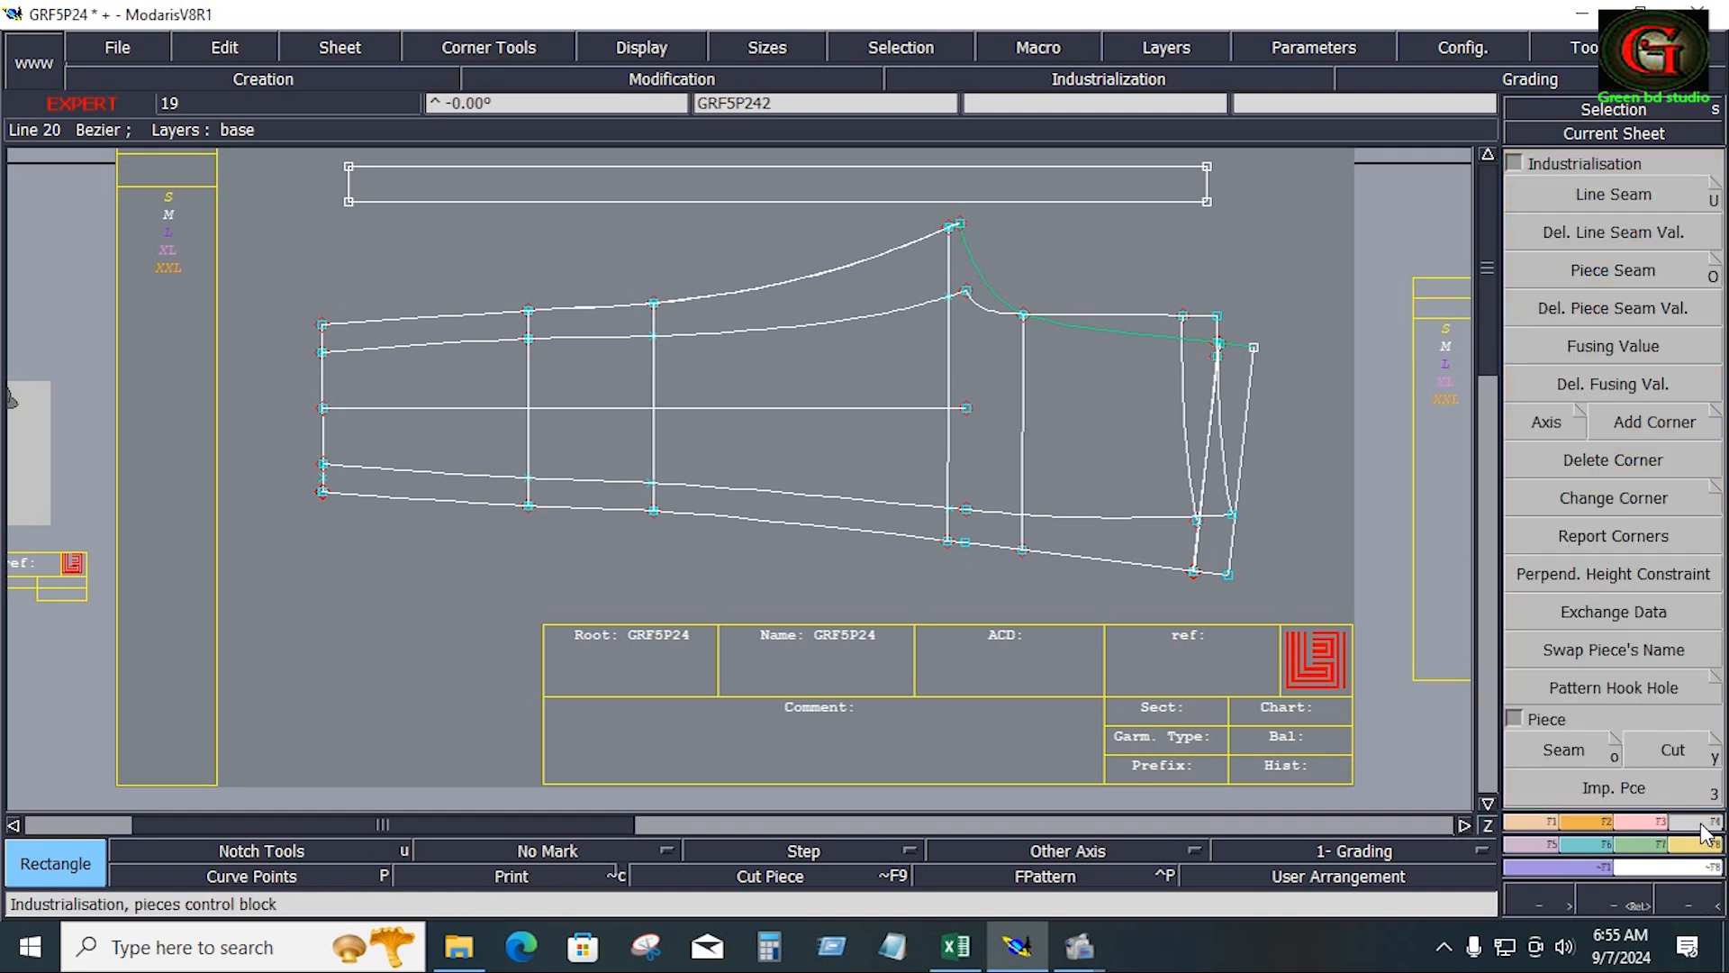
pyautogui.click(1596, 752)
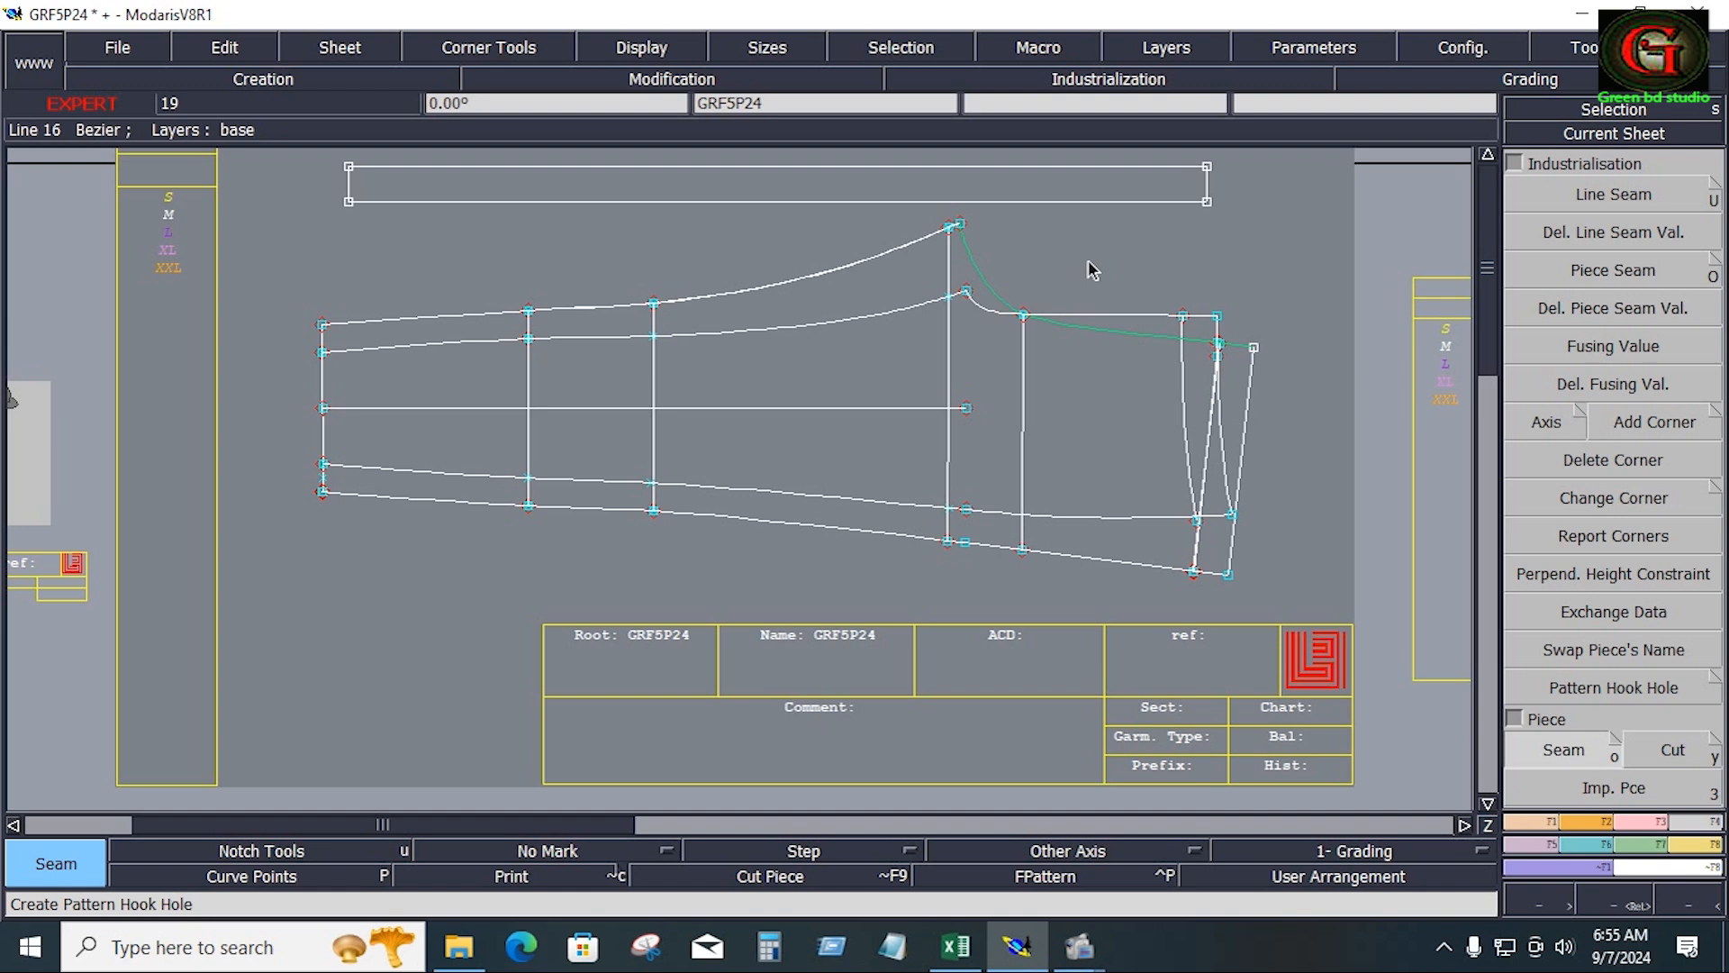
pyautogui.click(1059, 193)
pyautogui.rightClick(1060, 195)
pyautogui.press('Home')
pyautogui.press('Delete')
pyautogui.click(1201, 504)
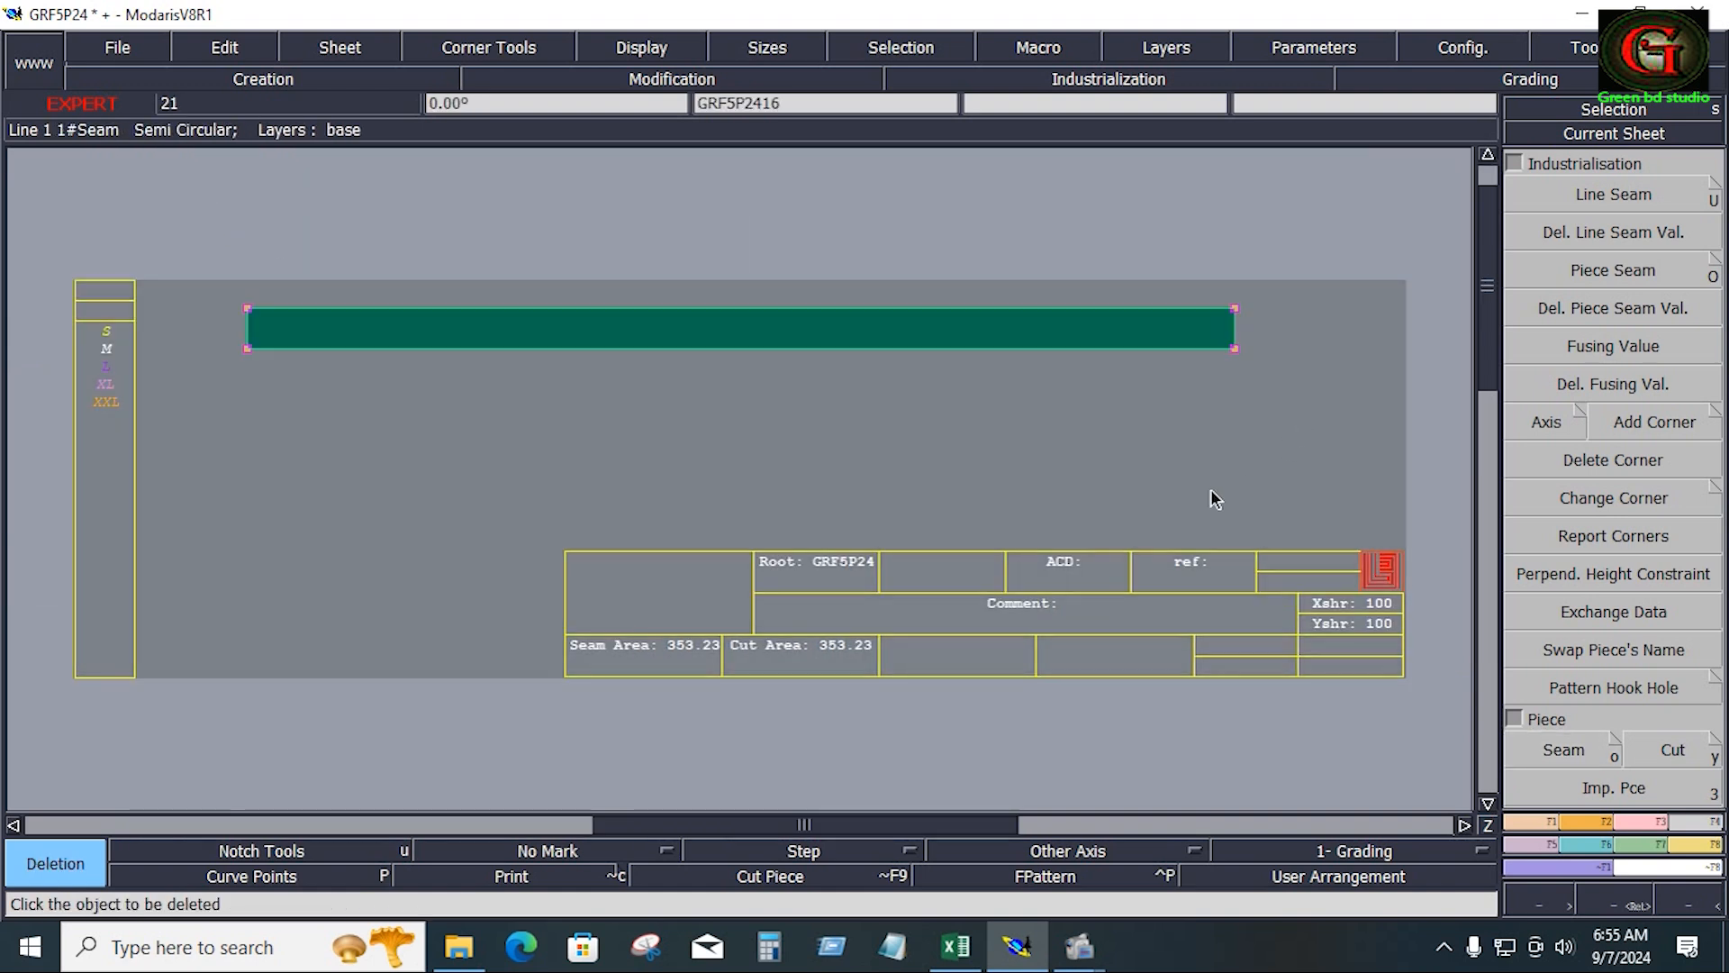
# Divide each long edge of waistband strip GRF5P2416 into two equal parts using Sequence Division
pyautogui.press('F1')
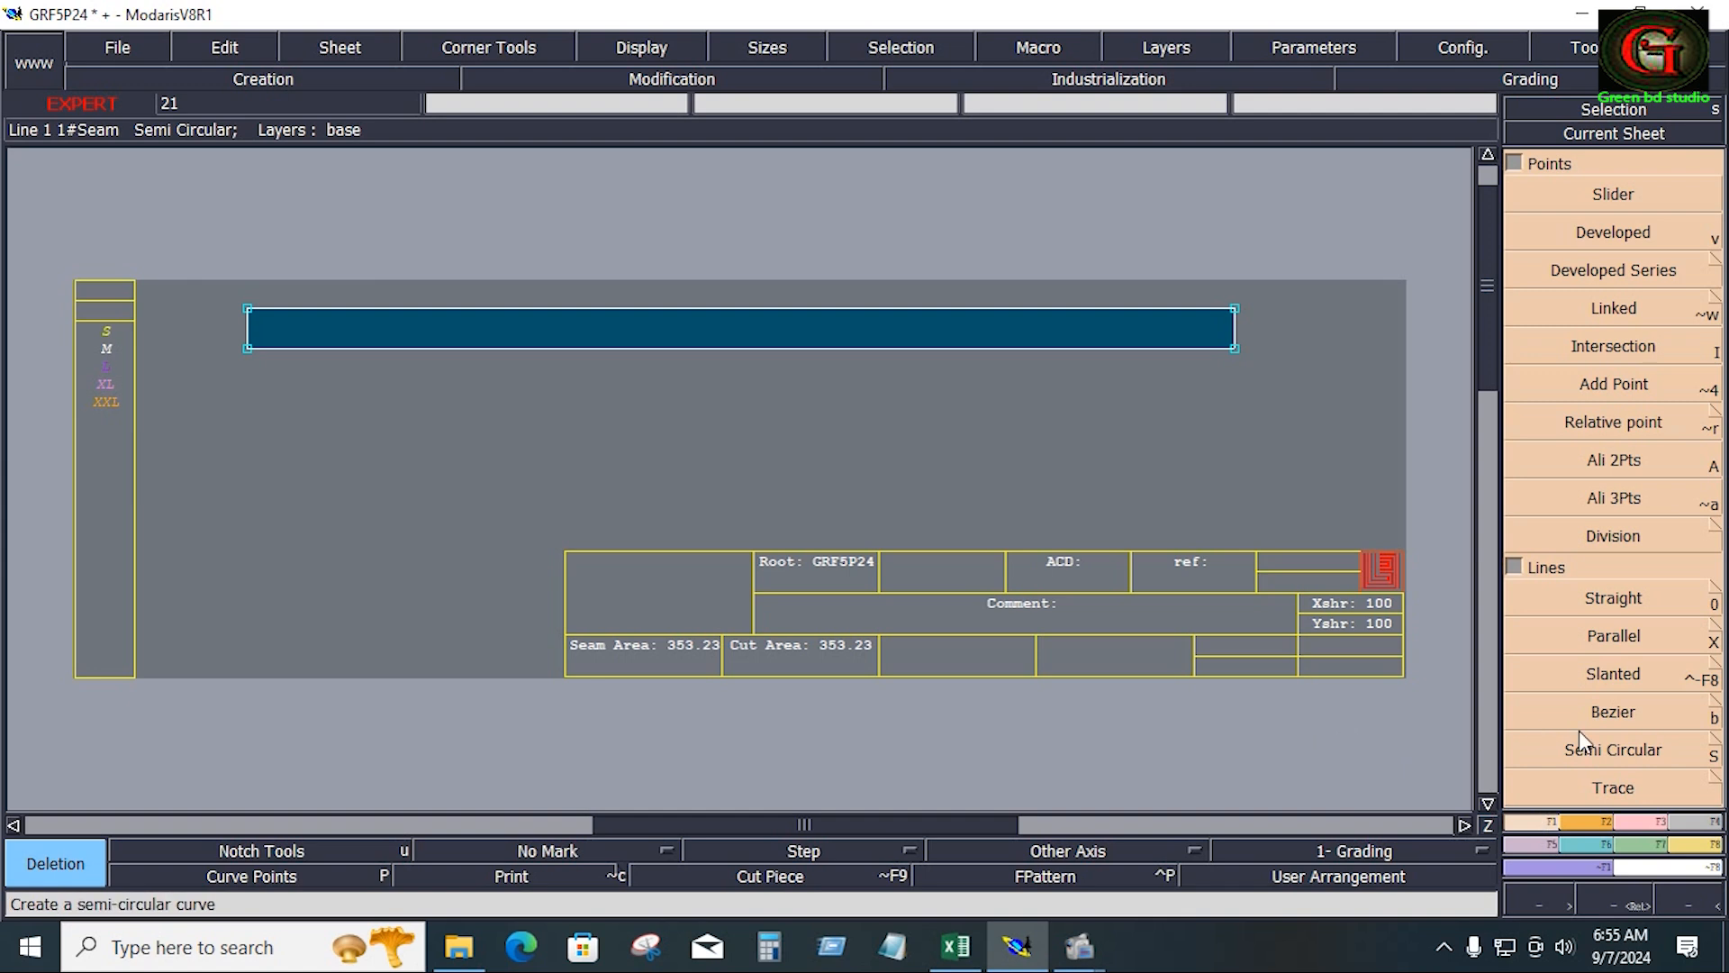
pyautogui.click(1515, 163)
pyautogui.click(1594, 679)
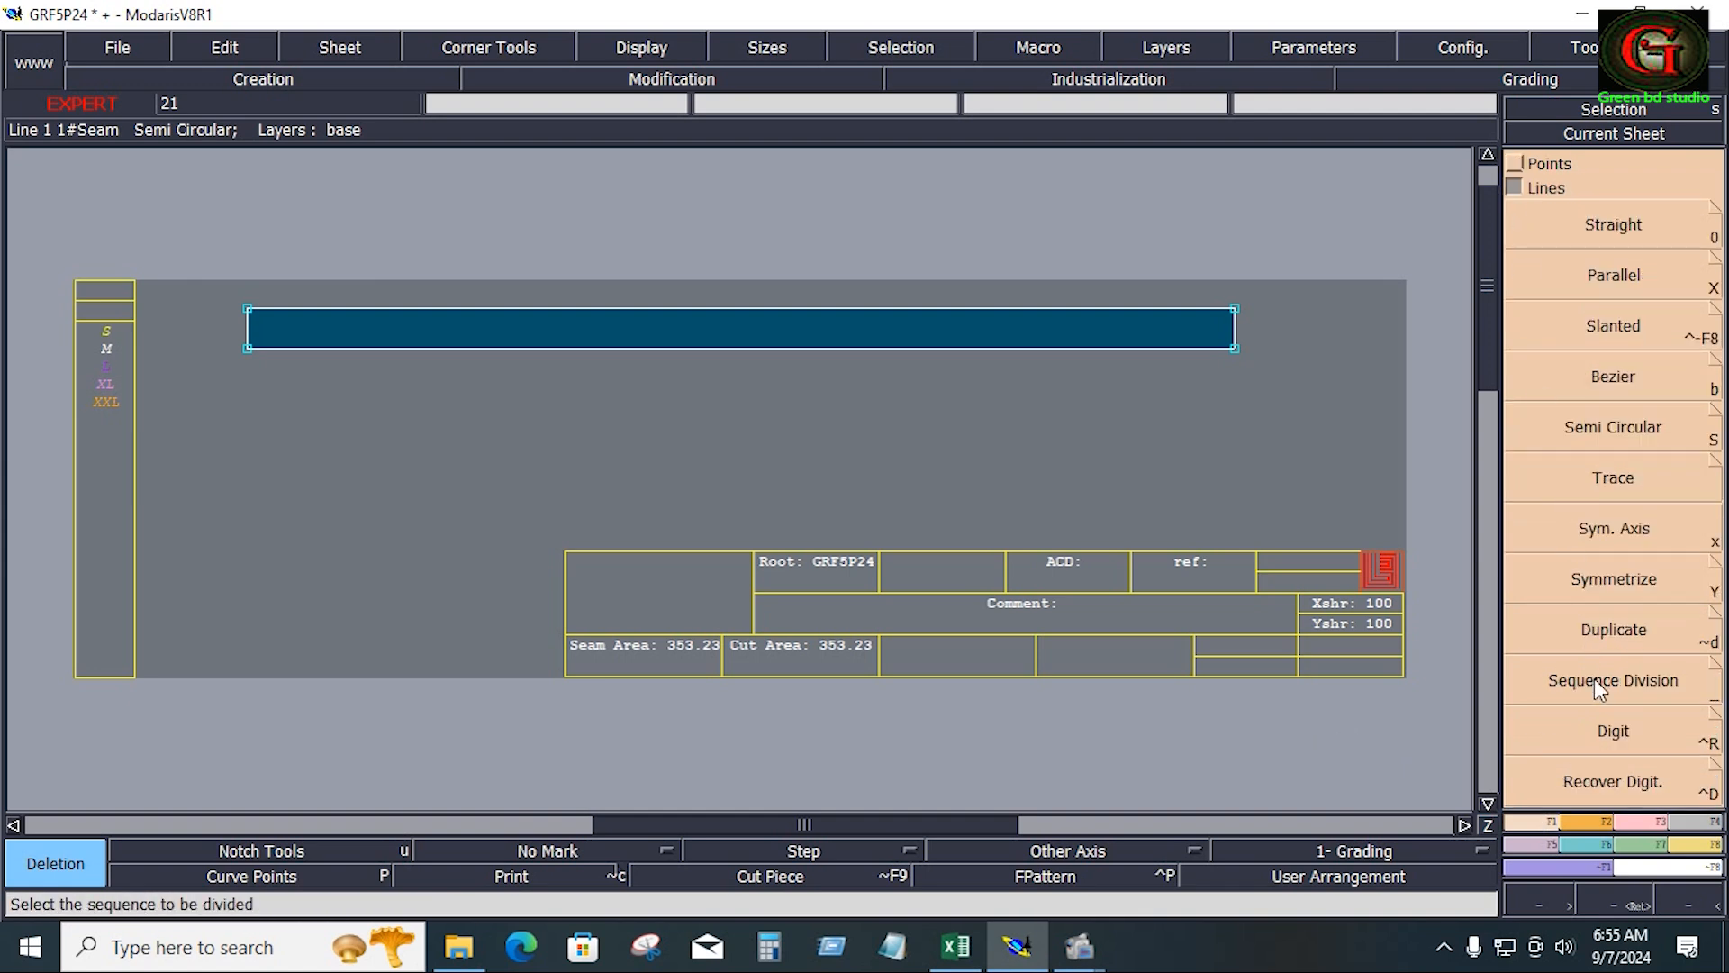
pyautogui.click(254, 361)
pyautogui.click(1237, 350)
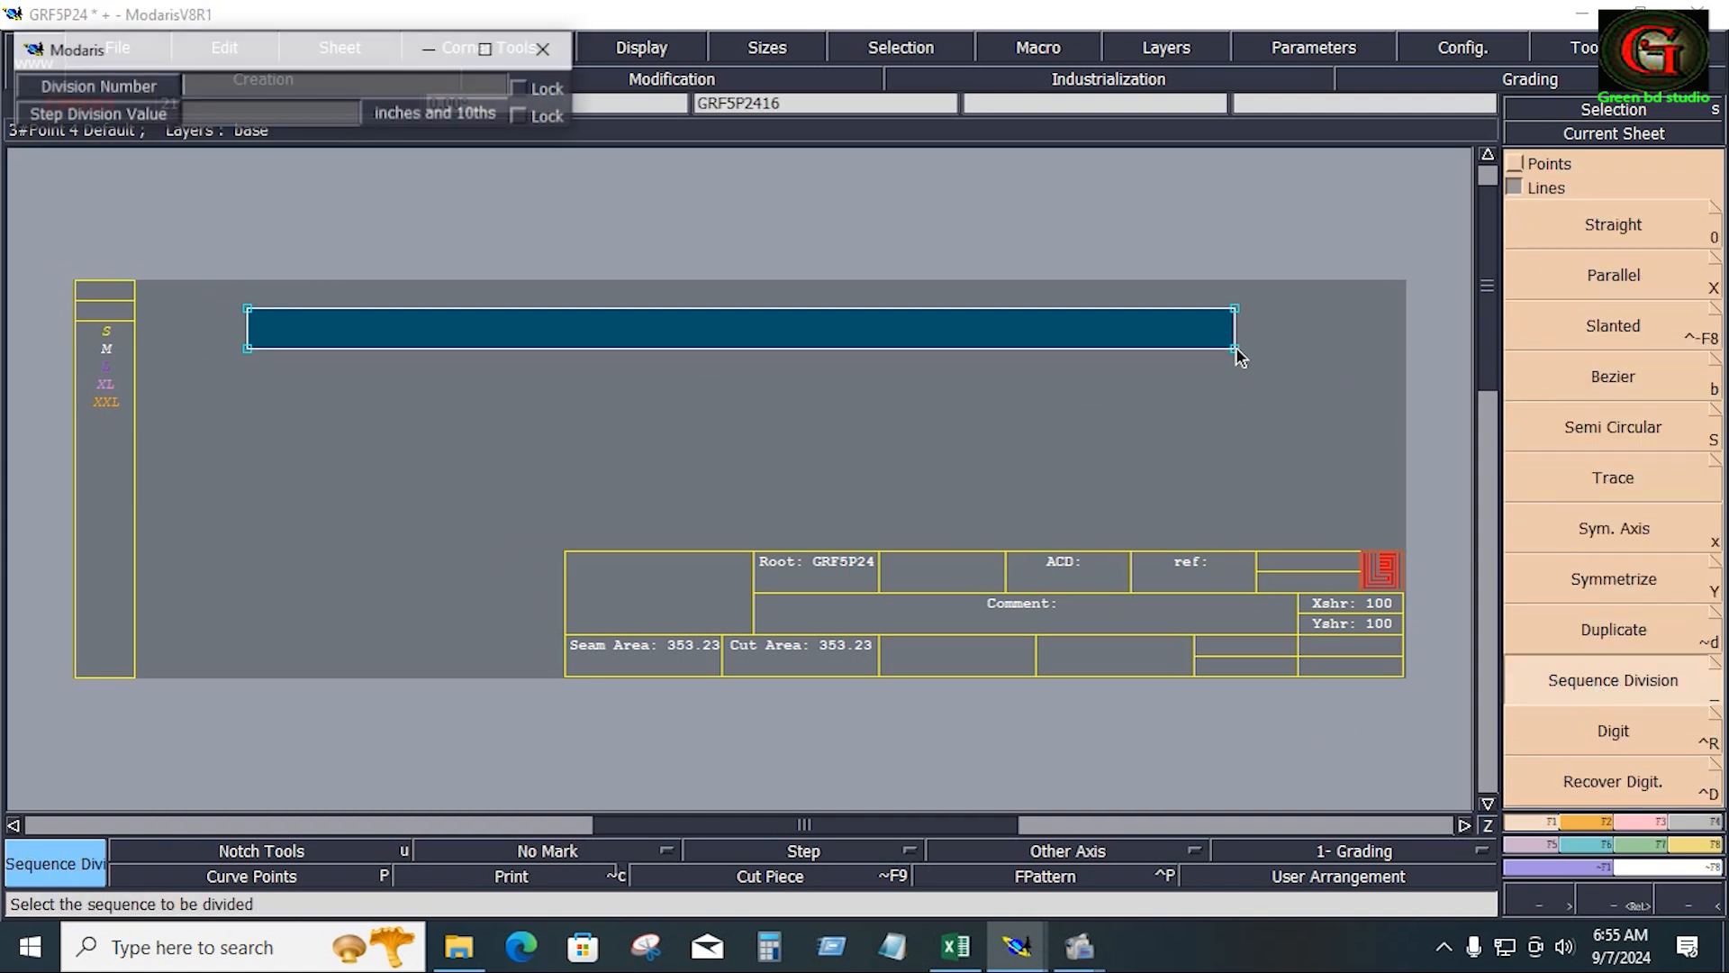
pyautogui.press('Return')
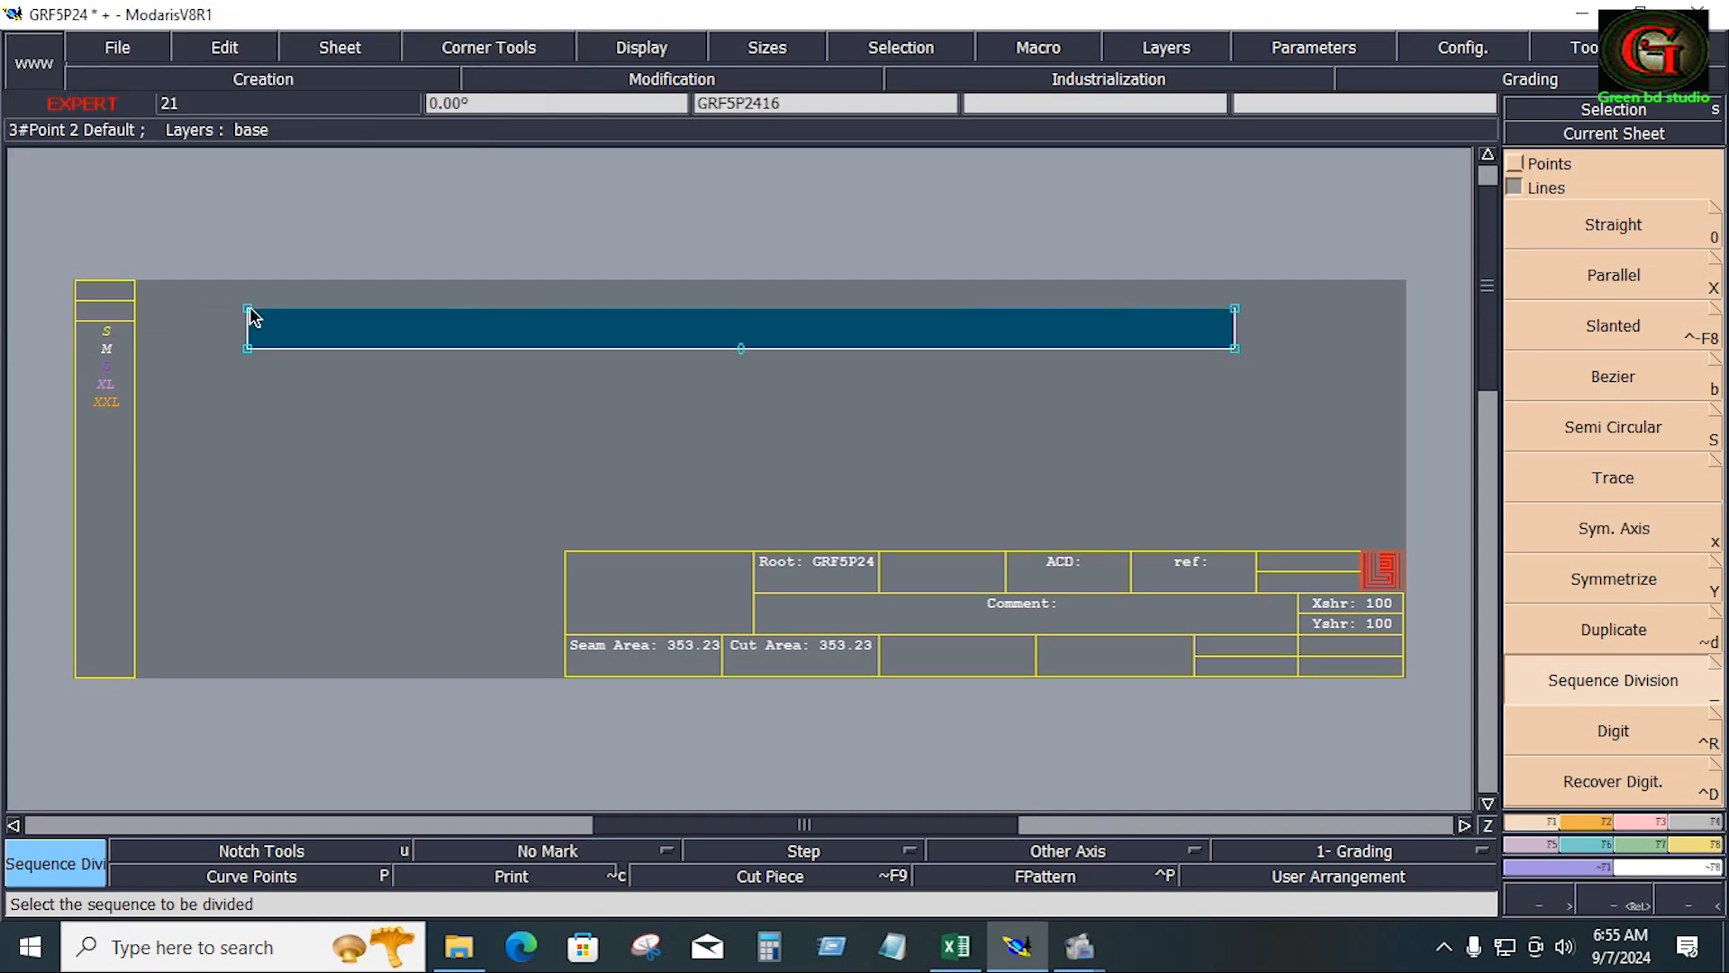
pyautogui.click(252, 309)
pyautogui.press('Return')
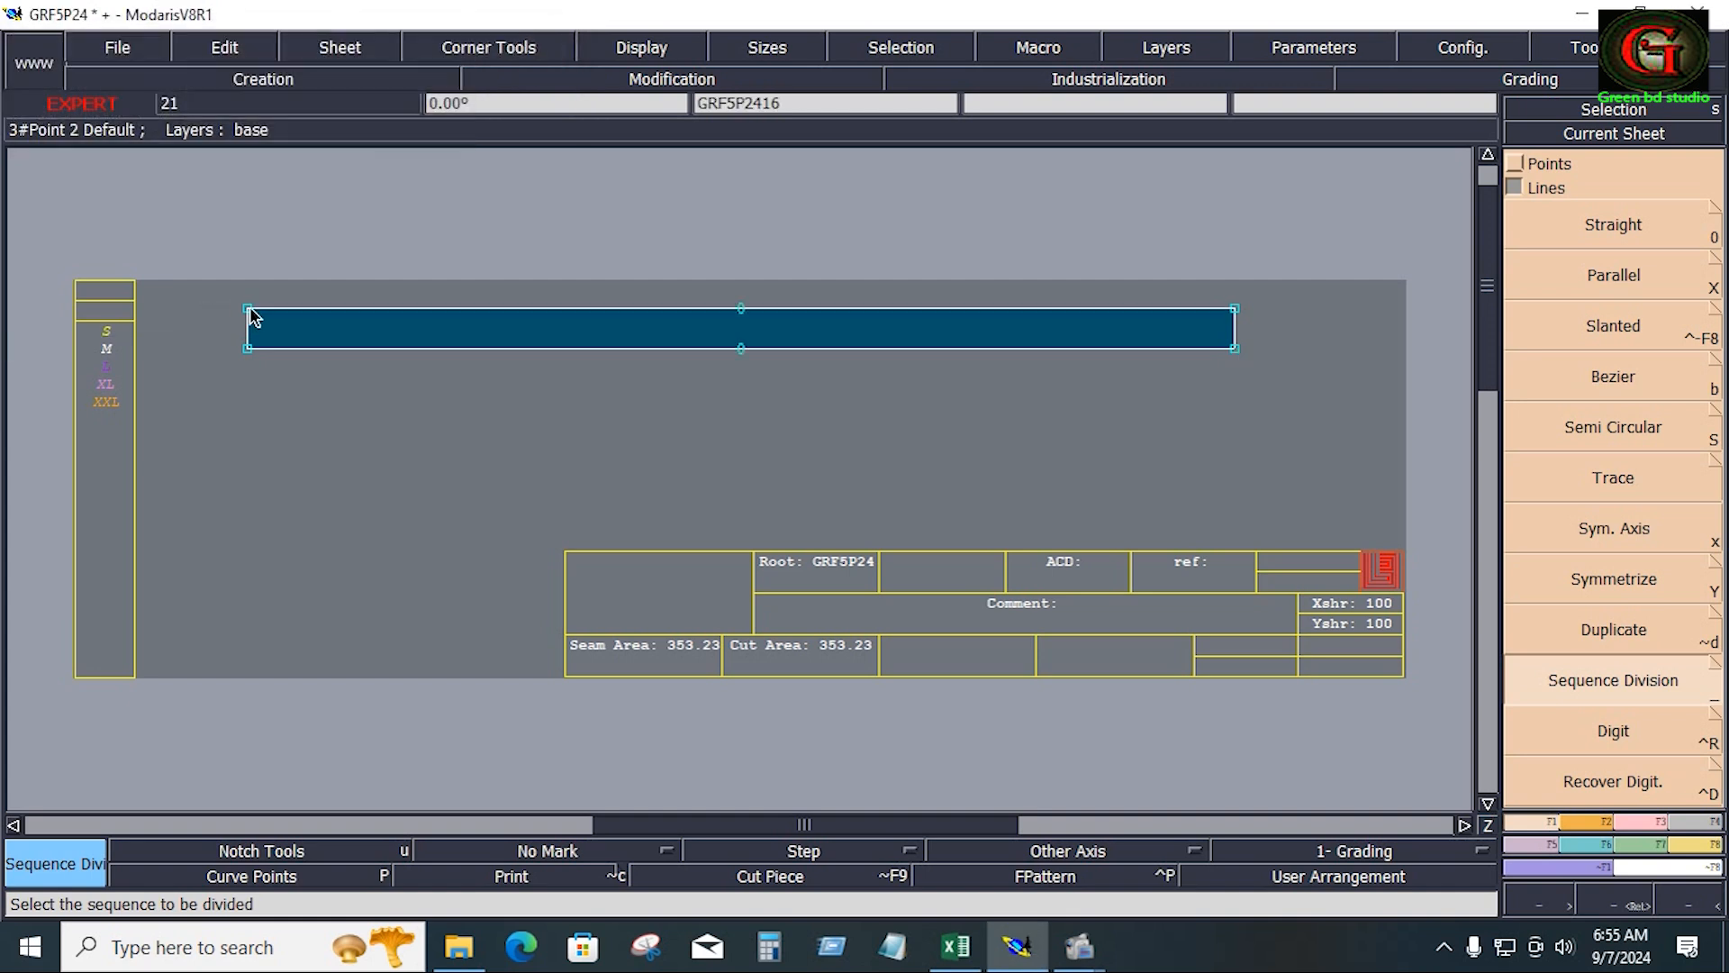
# Insert the midpoint division points on both long edges of strip GRF5P2416 into their curves
pyautogui.press('i')
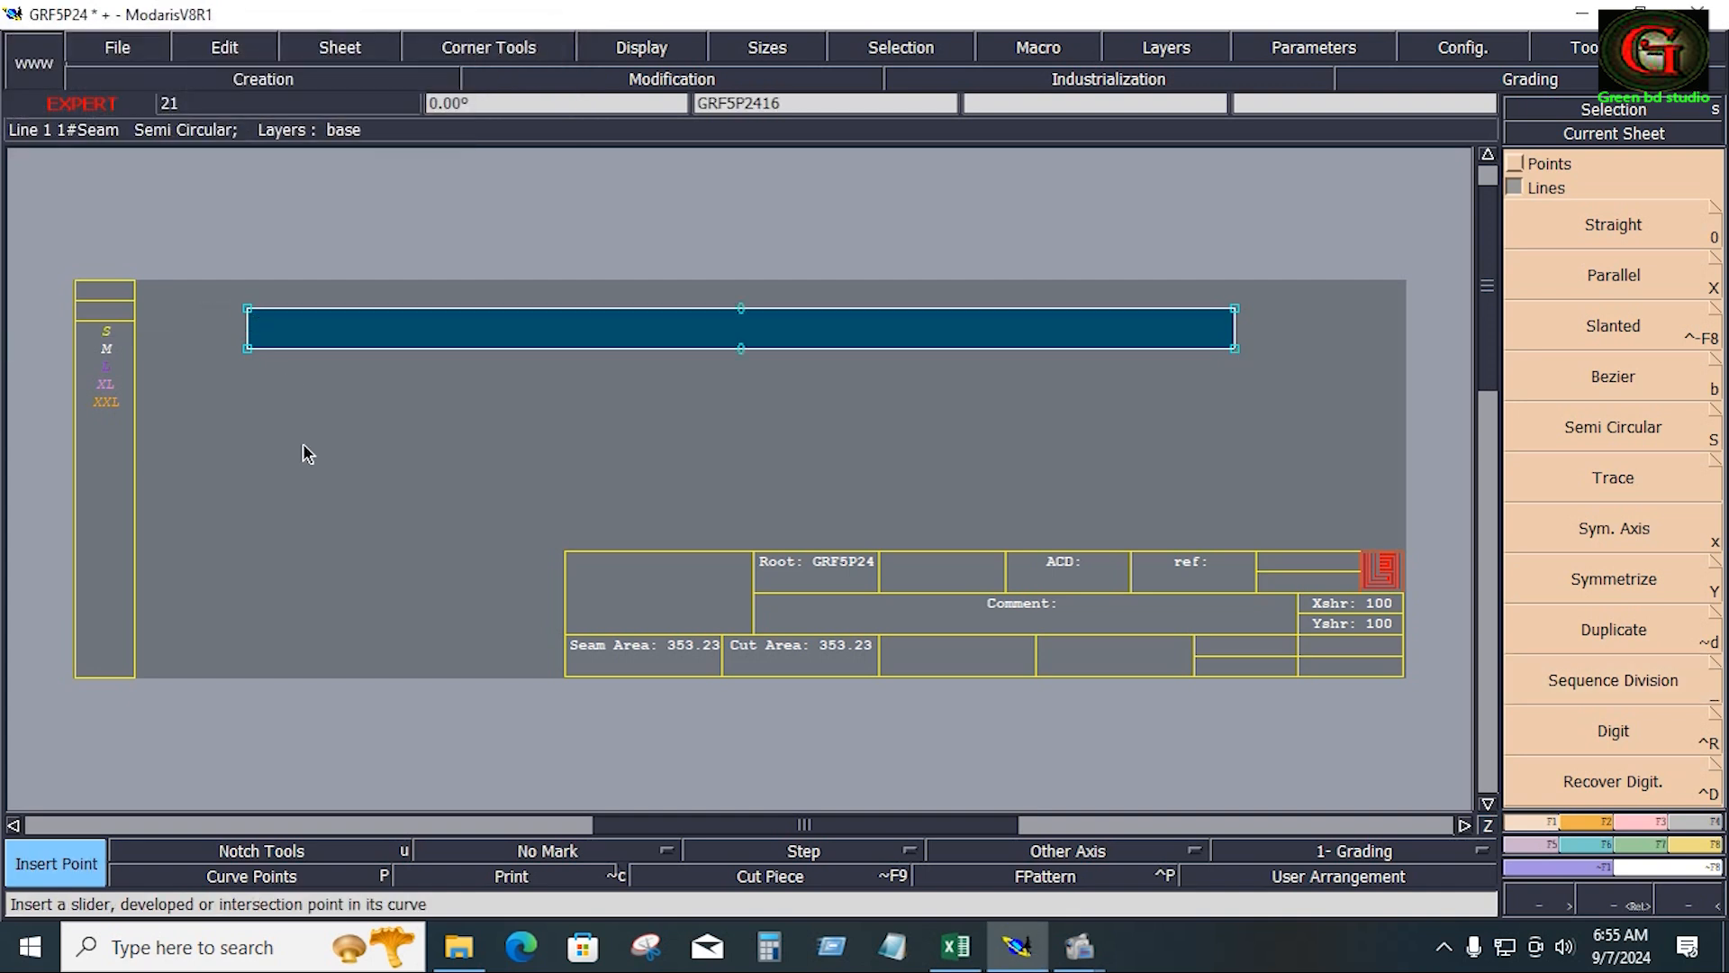
pyautogui.click(741, 349)
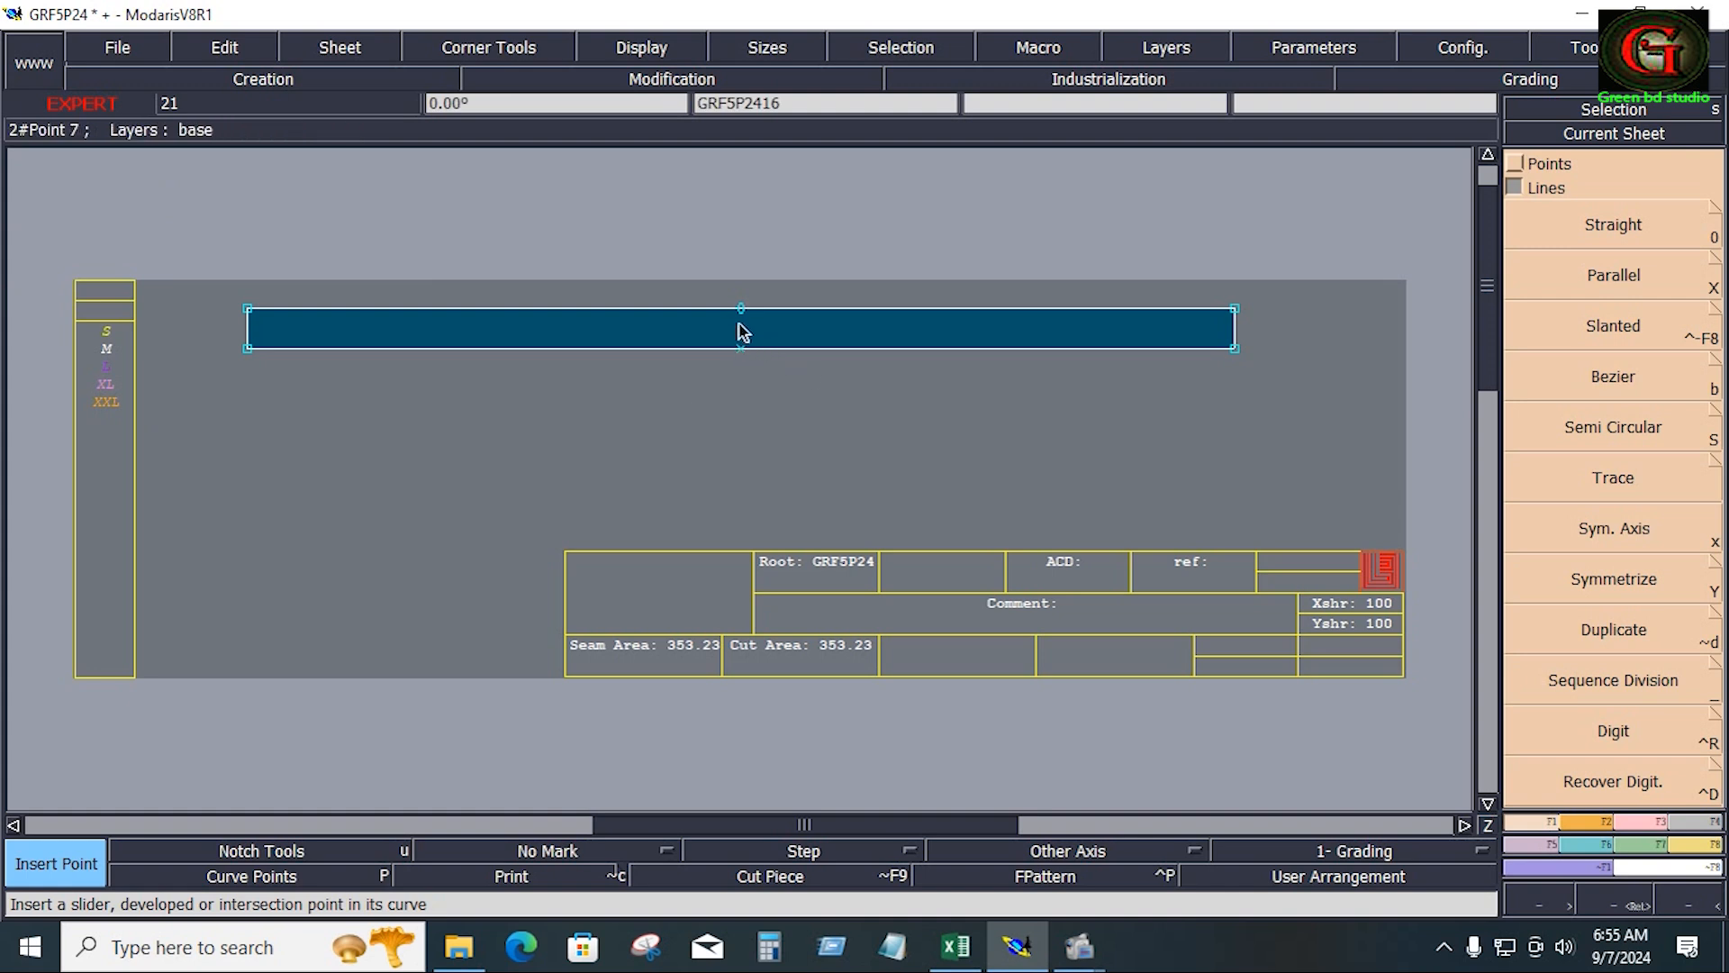
pyautogui.click(741, 309)
pyautogui.click(746, 348)
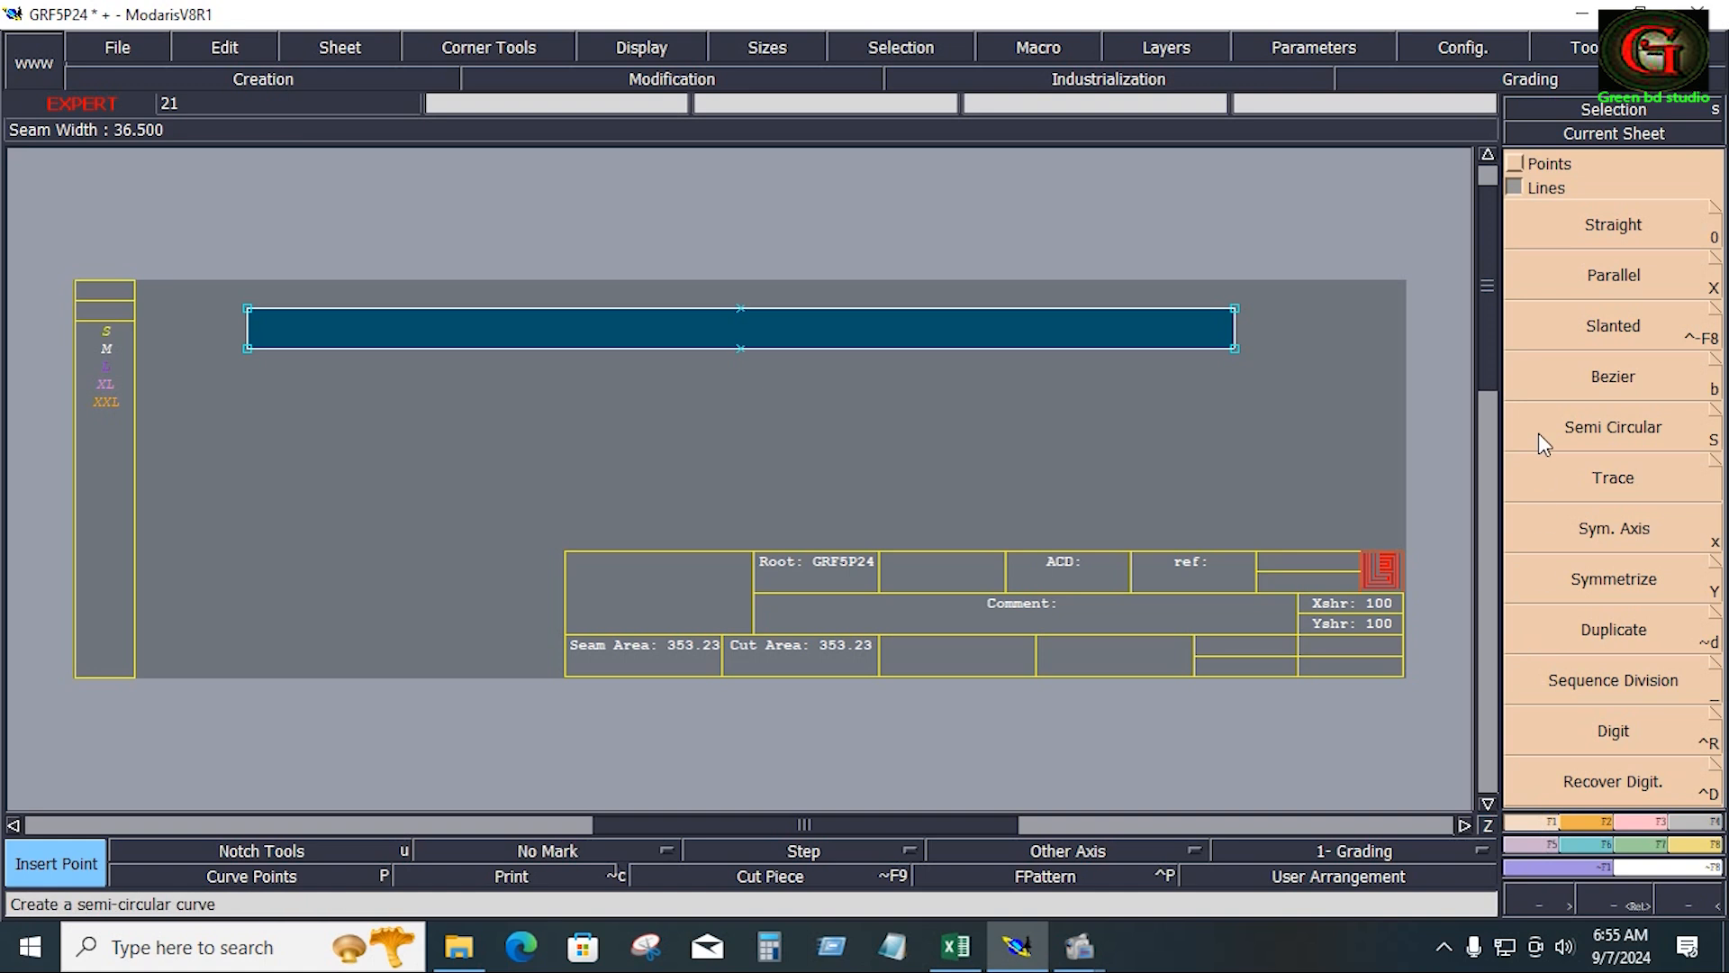
# Calculate 36.5 ÷ 4 in Calculator to get a quarter of the waistband length
pyautogui.click(780, 952)
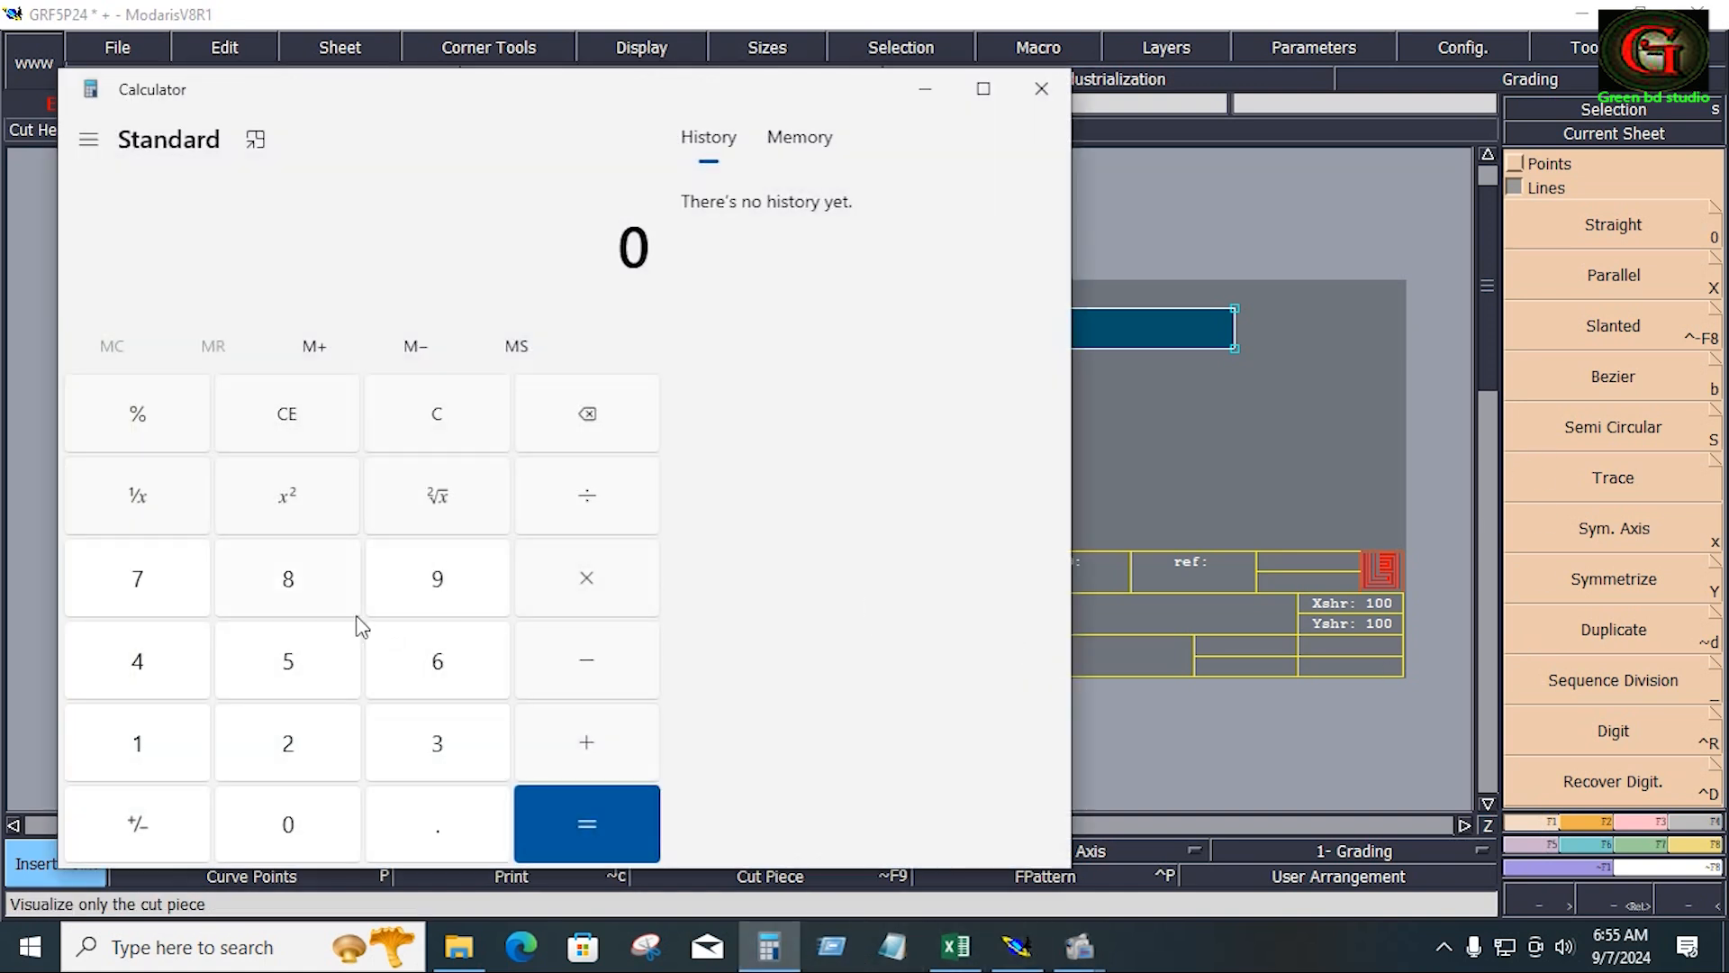
pyautogui.click(442, 746)
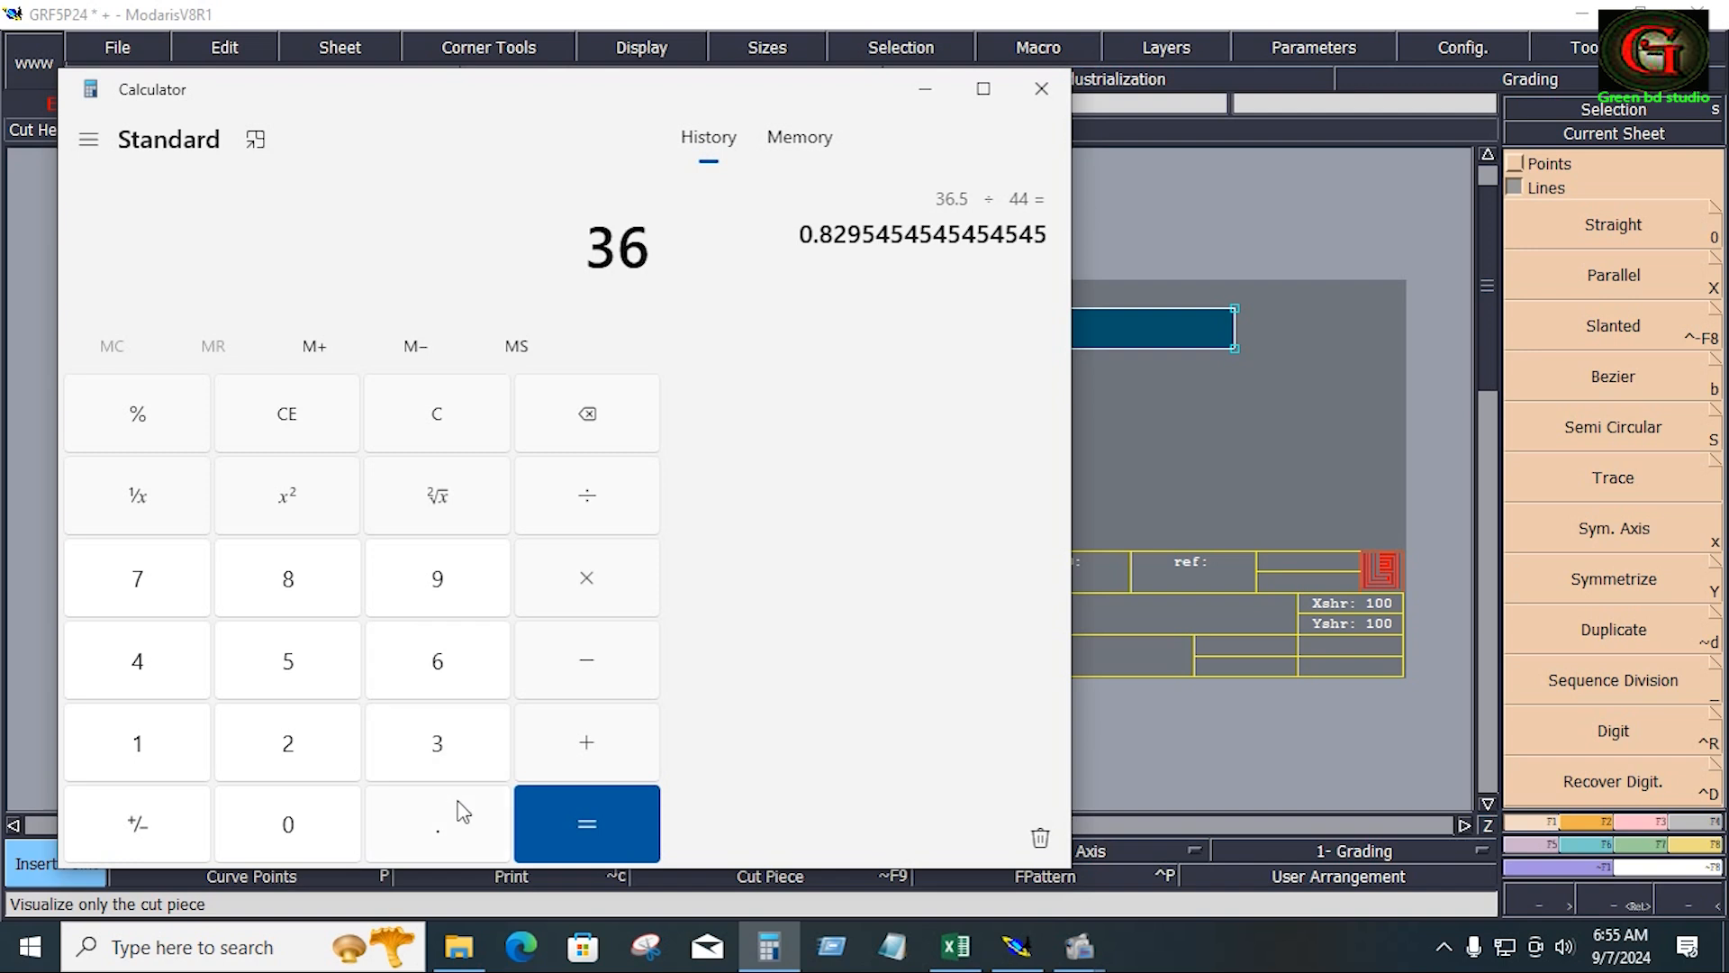
pyautogui.click(454, 806)
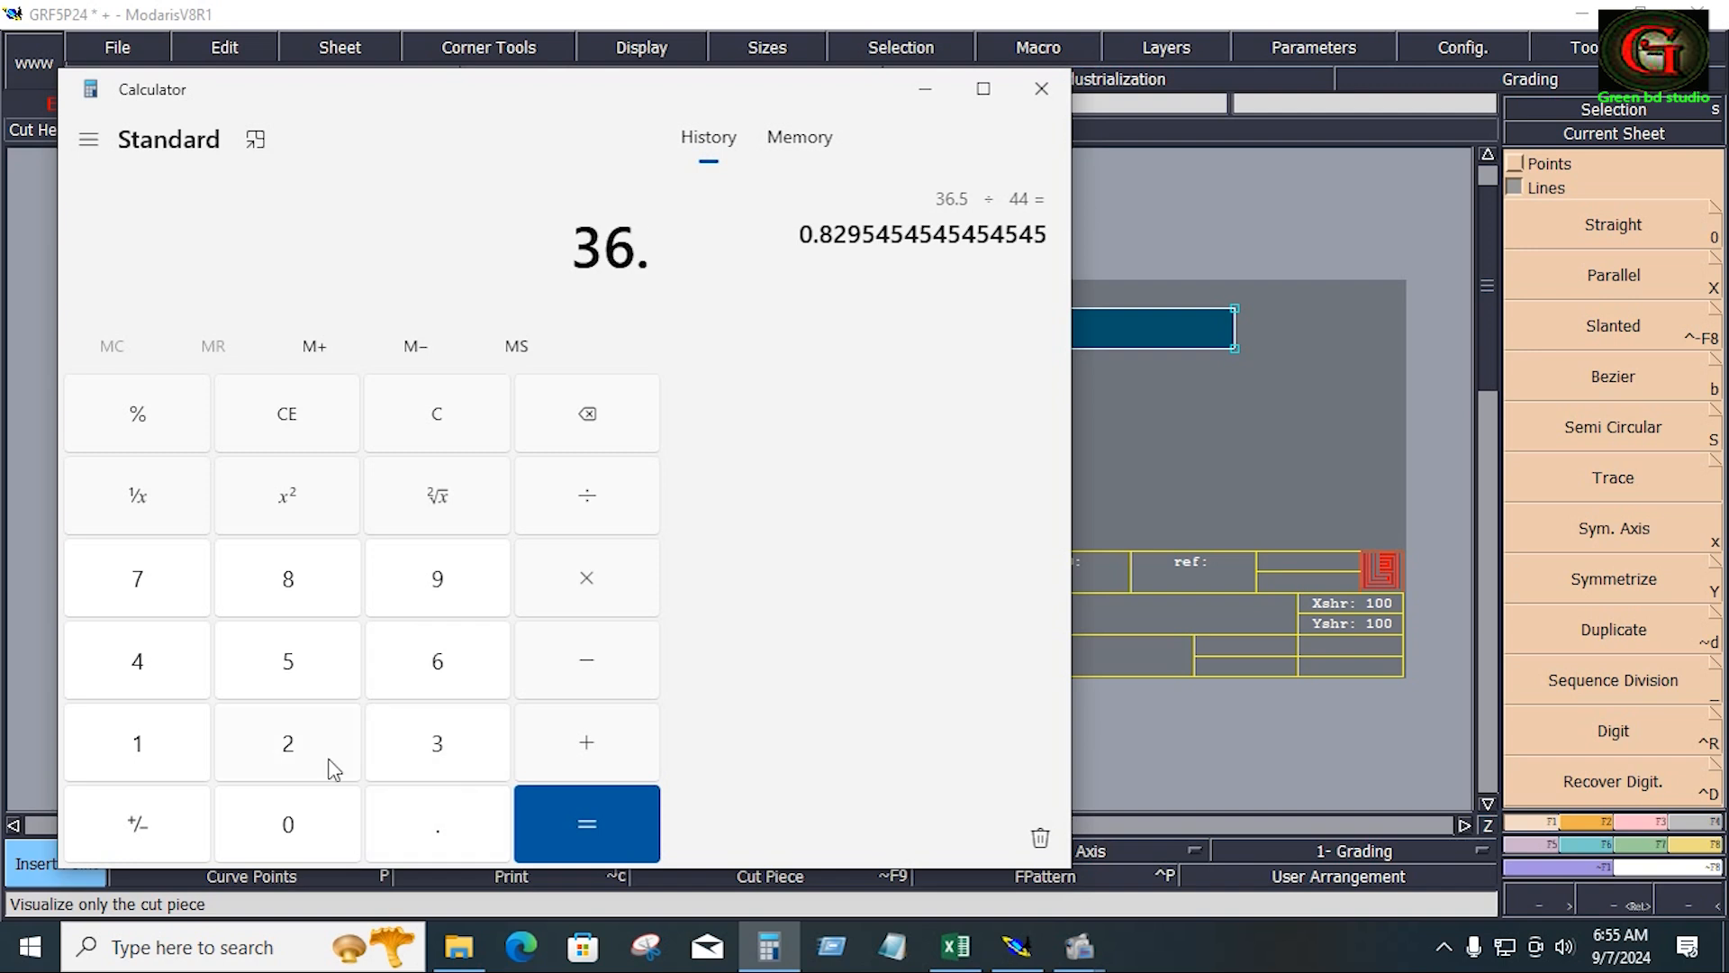
pyautogui.click(330, 692)
pyautogui.click(561, 510)
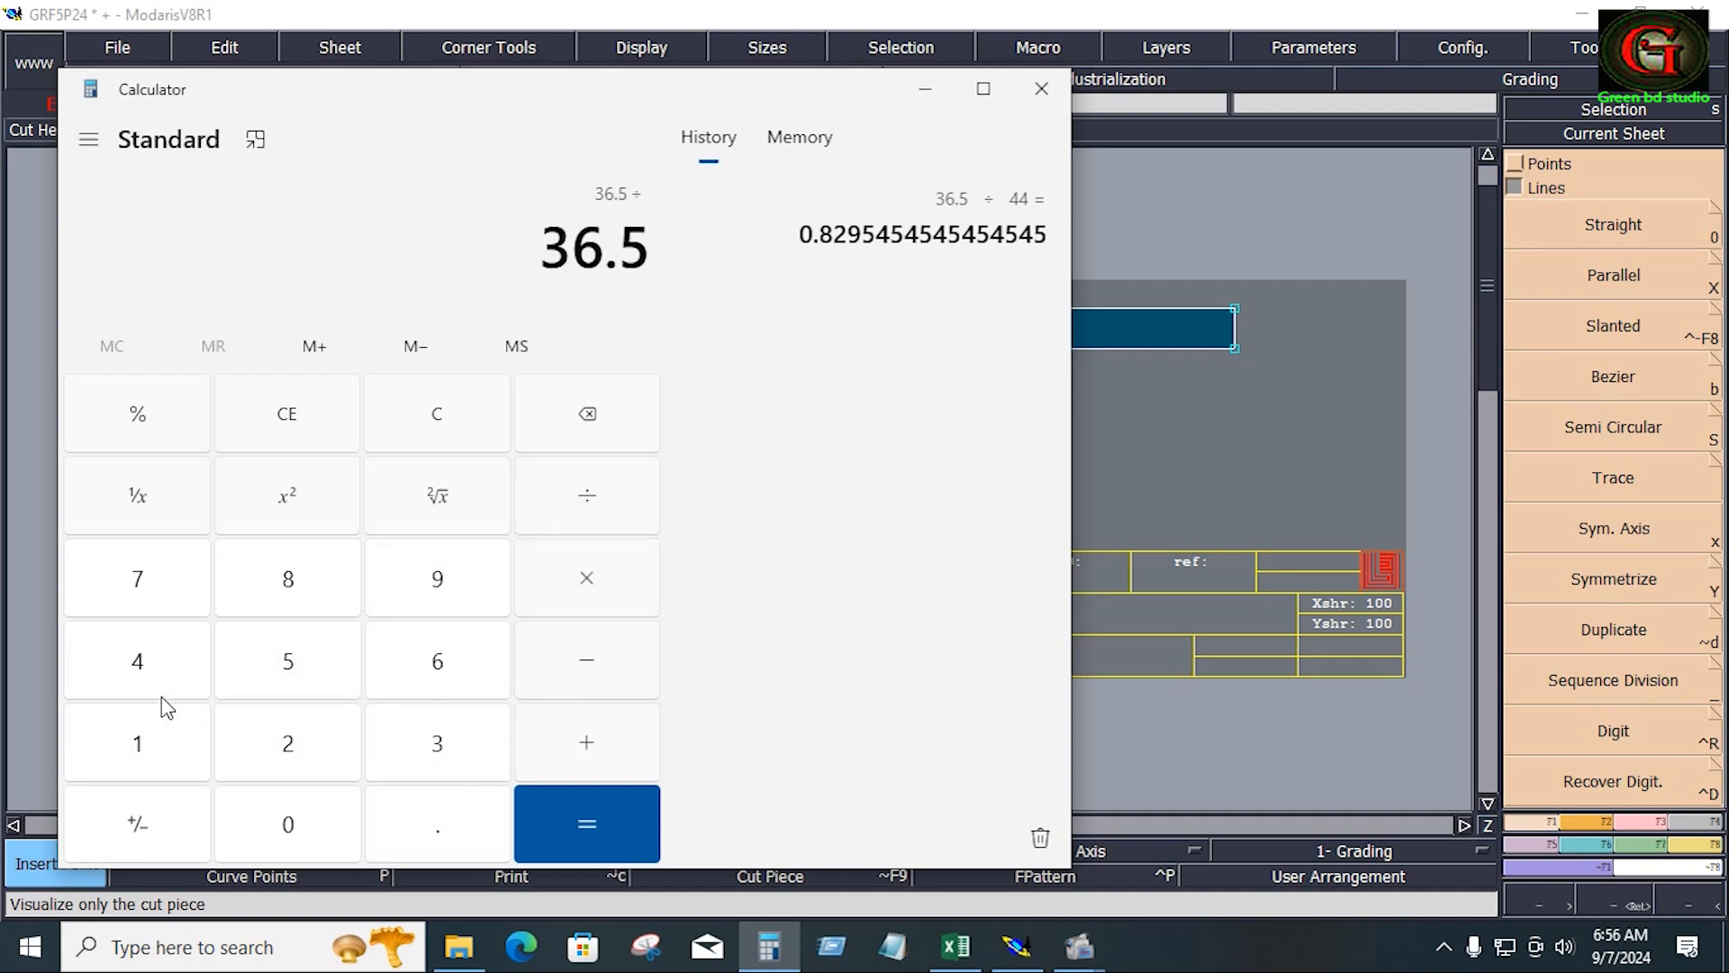
pyautogui.click(150, 672)
pyautogui.click(577, 845)
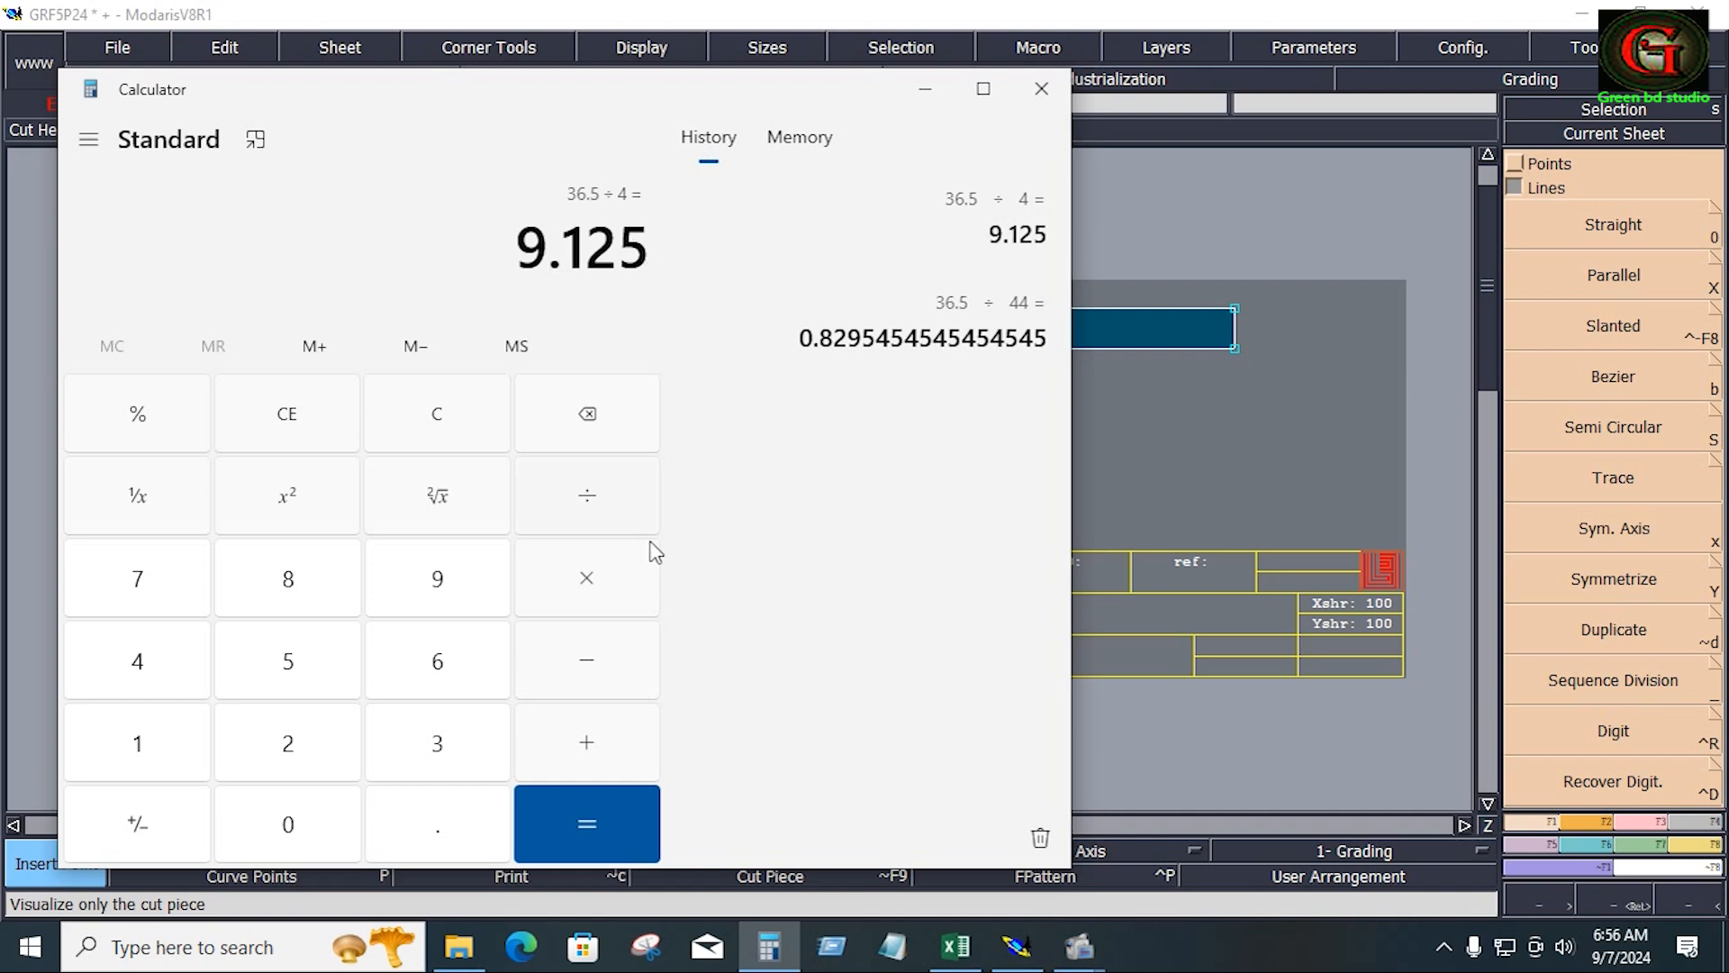
# Add 0.625 to the 9.125 quarter length in Calculator
pyautogui.click(598, 756)
pyautogui.click(456, 831)
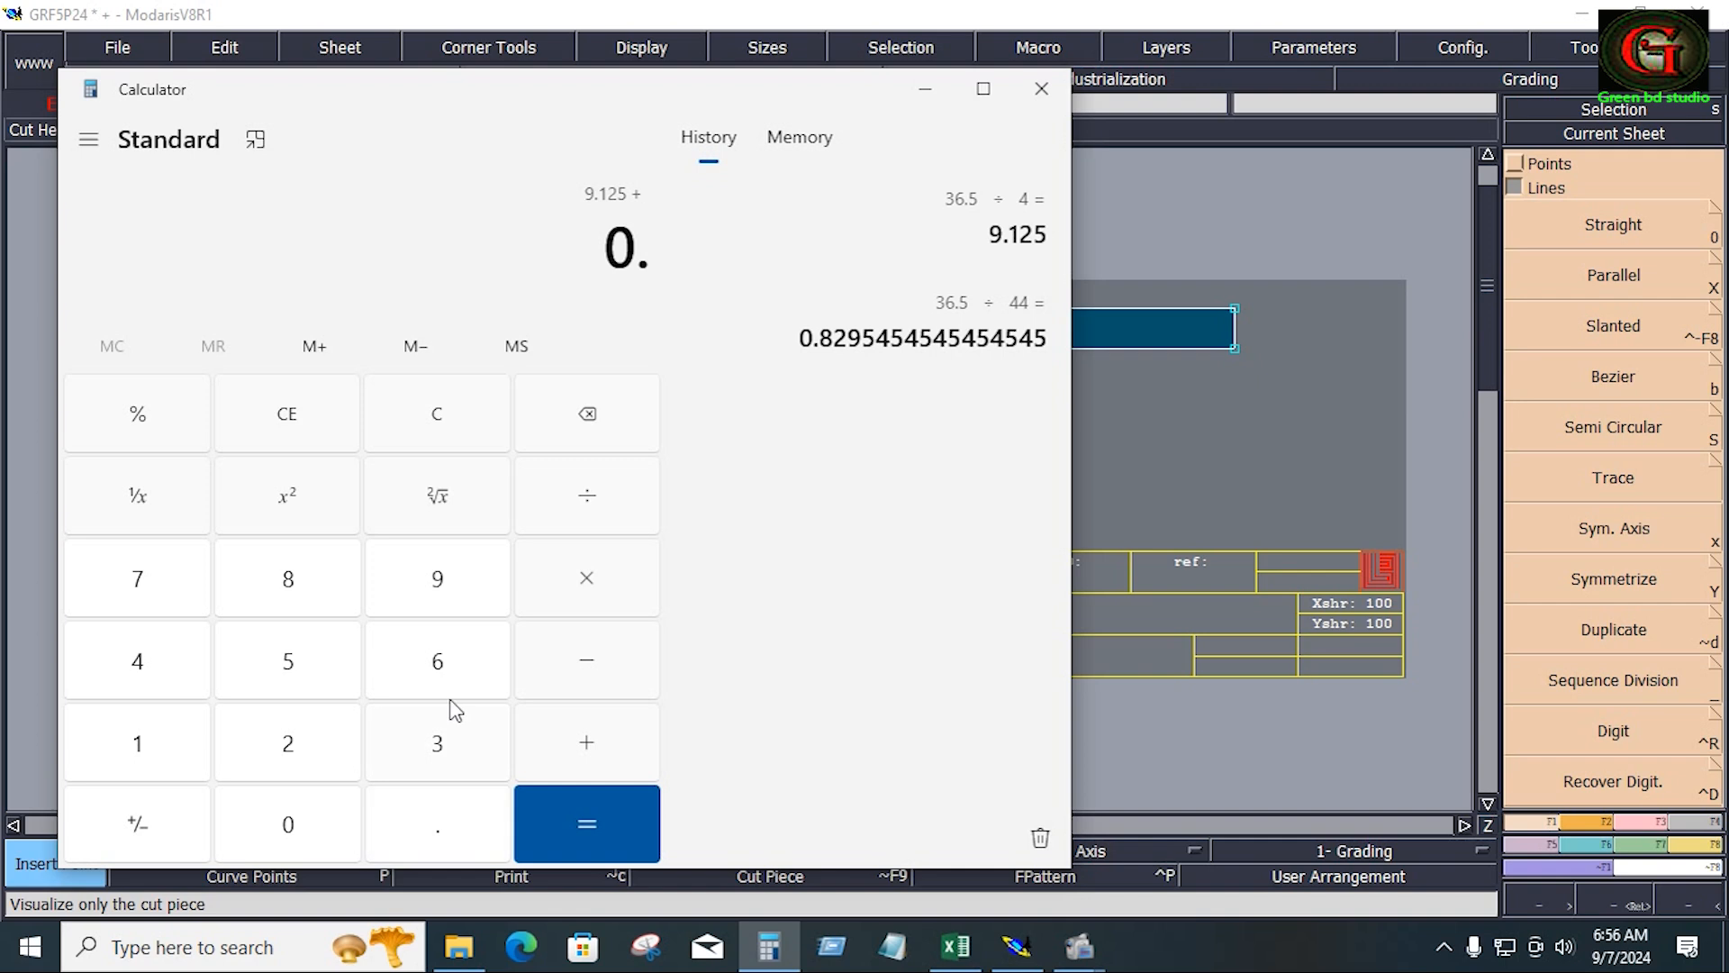
pyautogui.click(435, 667)
pyautogui.click(304, 748)
pyautogui.click(305, 677)
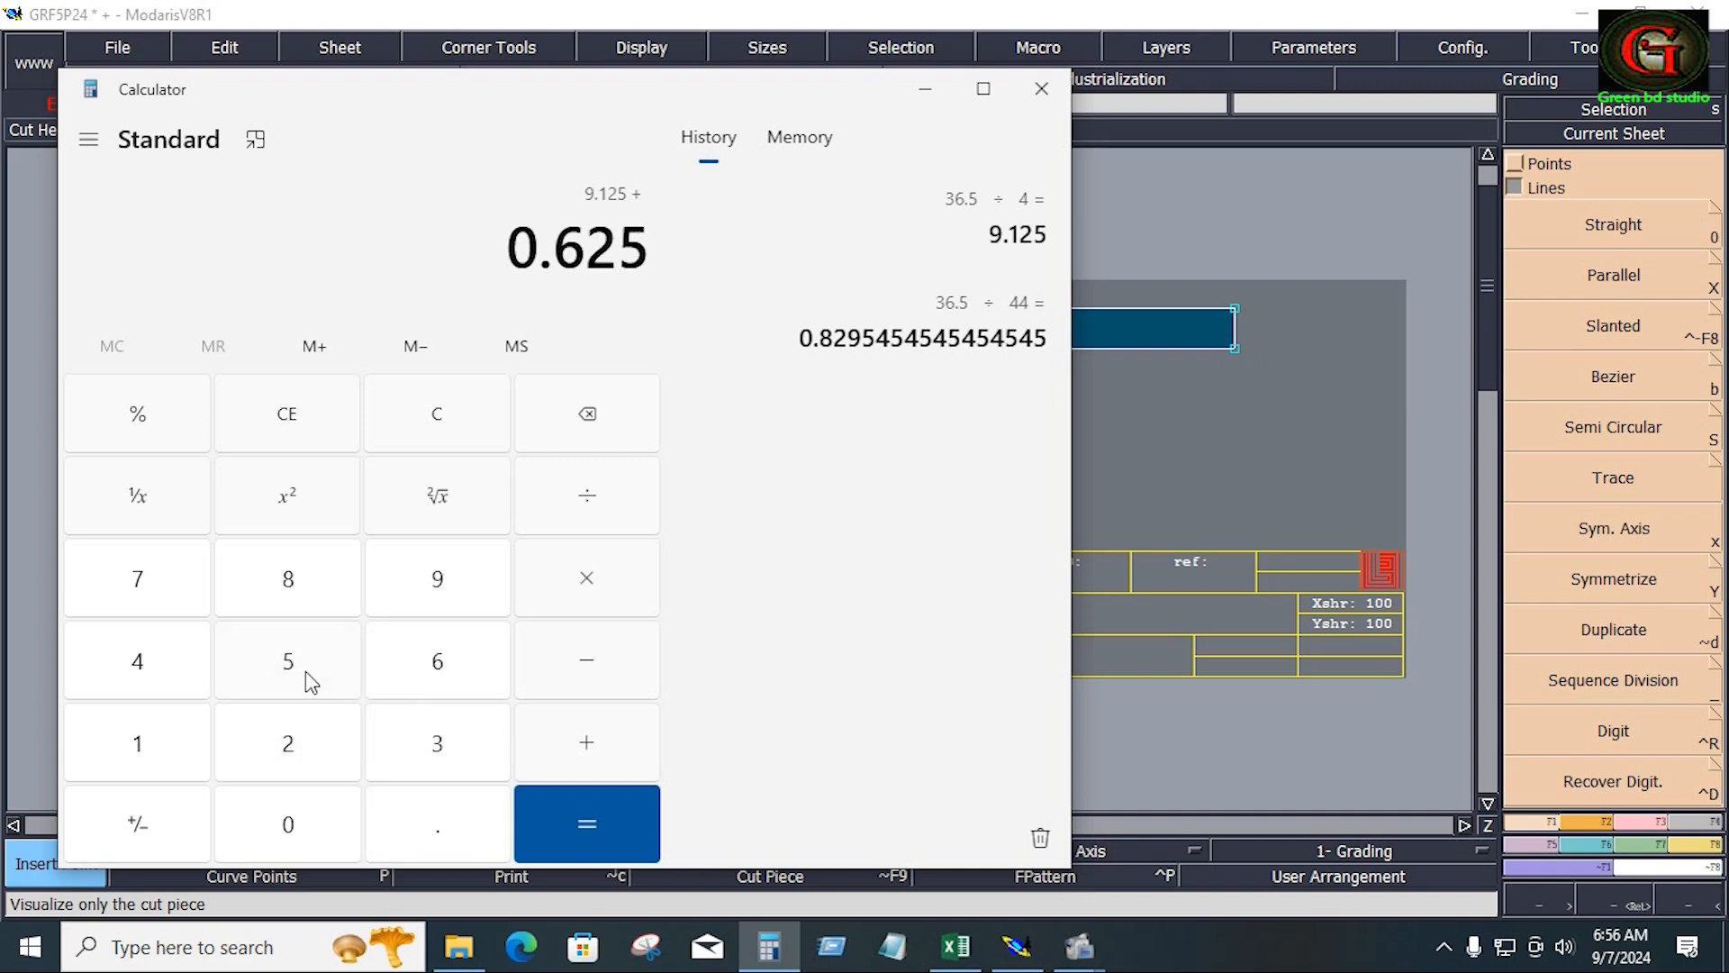
pyautogui.click(558, 802)
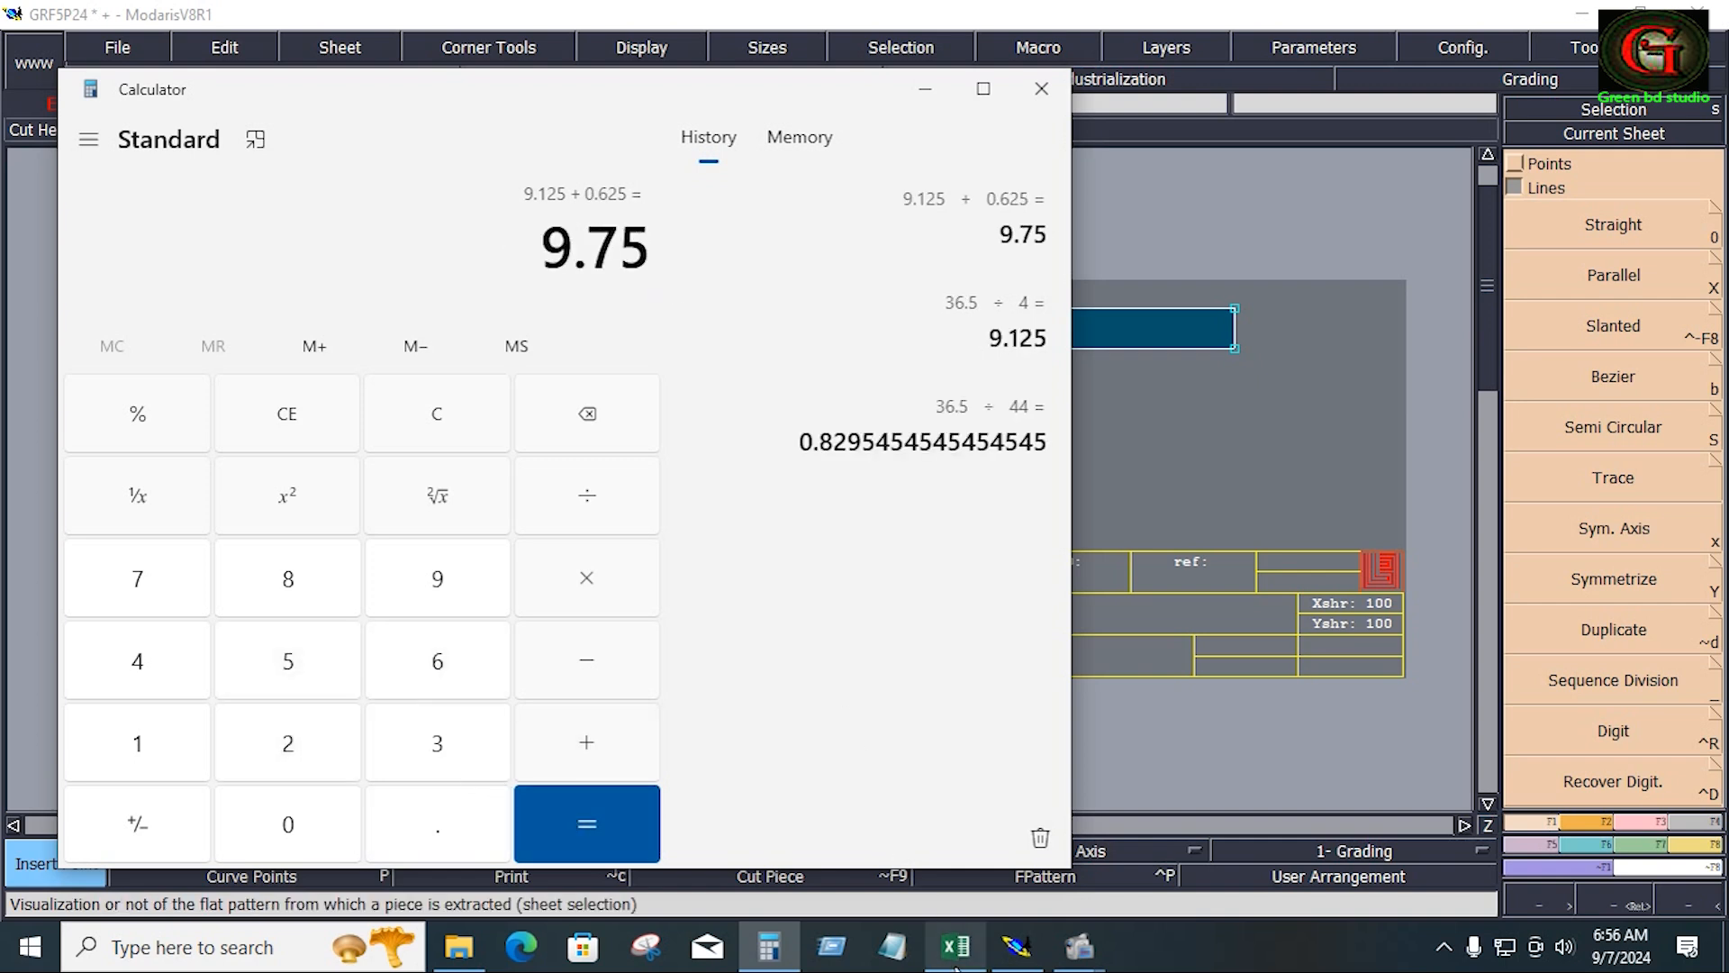
# Back in Modaris, place developed points at 9.75 and -9.75 inches from the midpoint of strip GRF5P2416's upper long edge
pyautogui.click(1017, 946)
pyautogui.press('v')
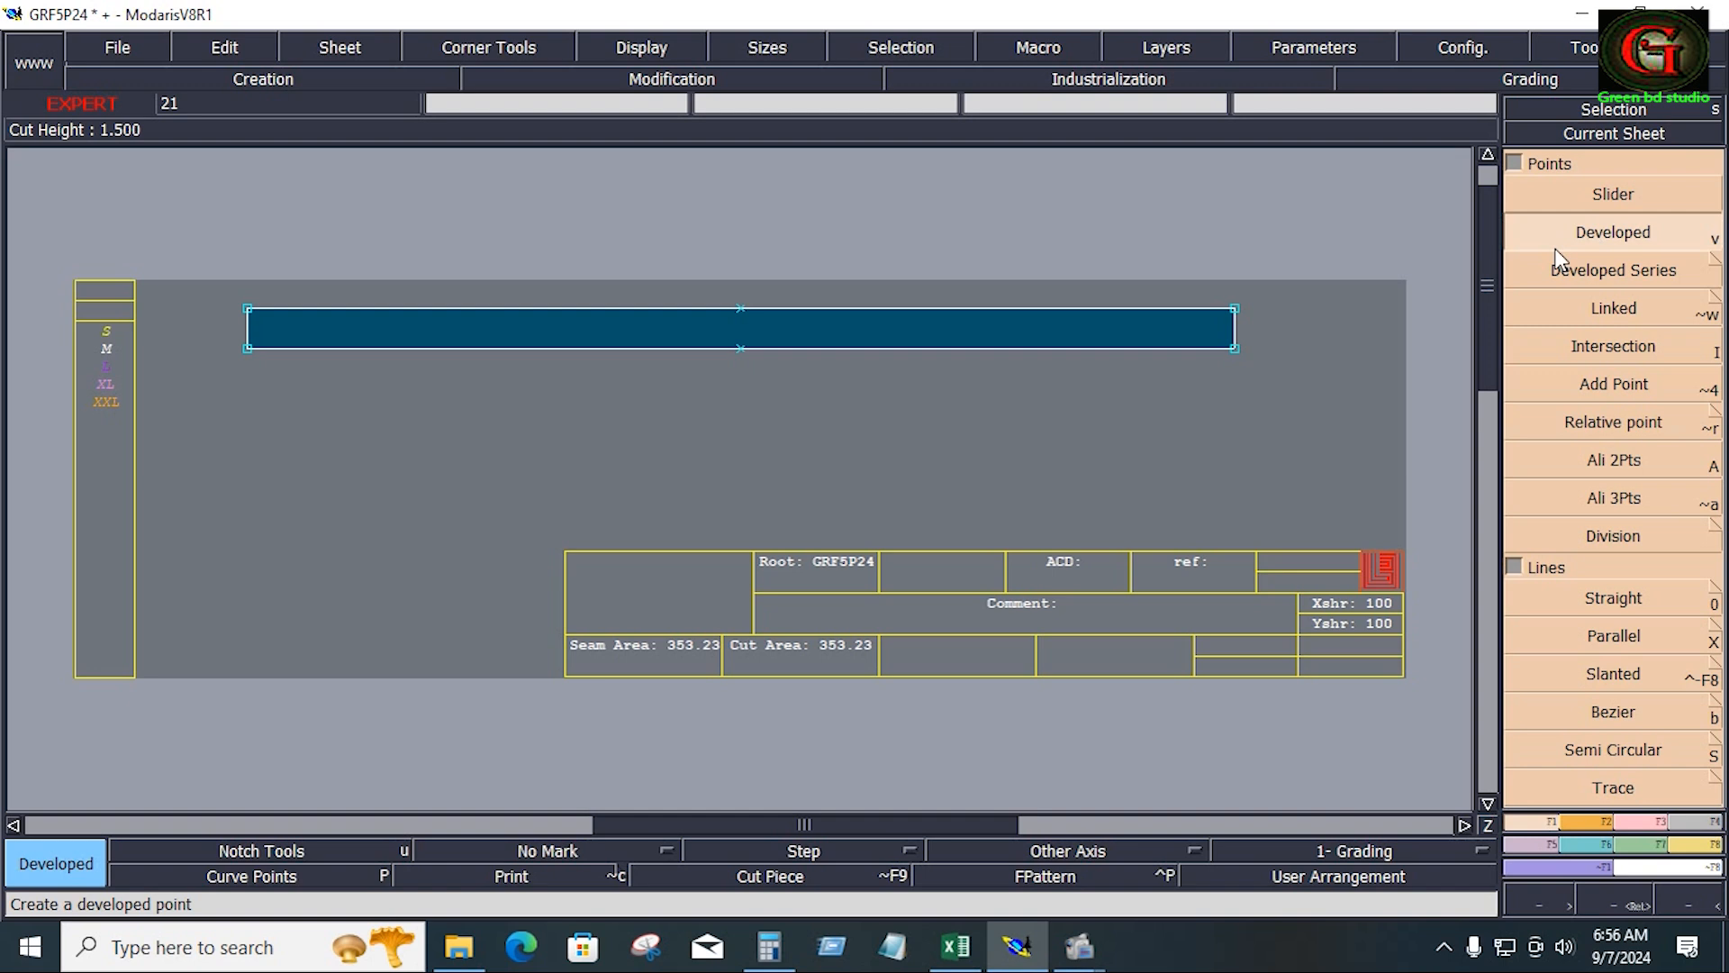
pyautogui.click(742, 309)
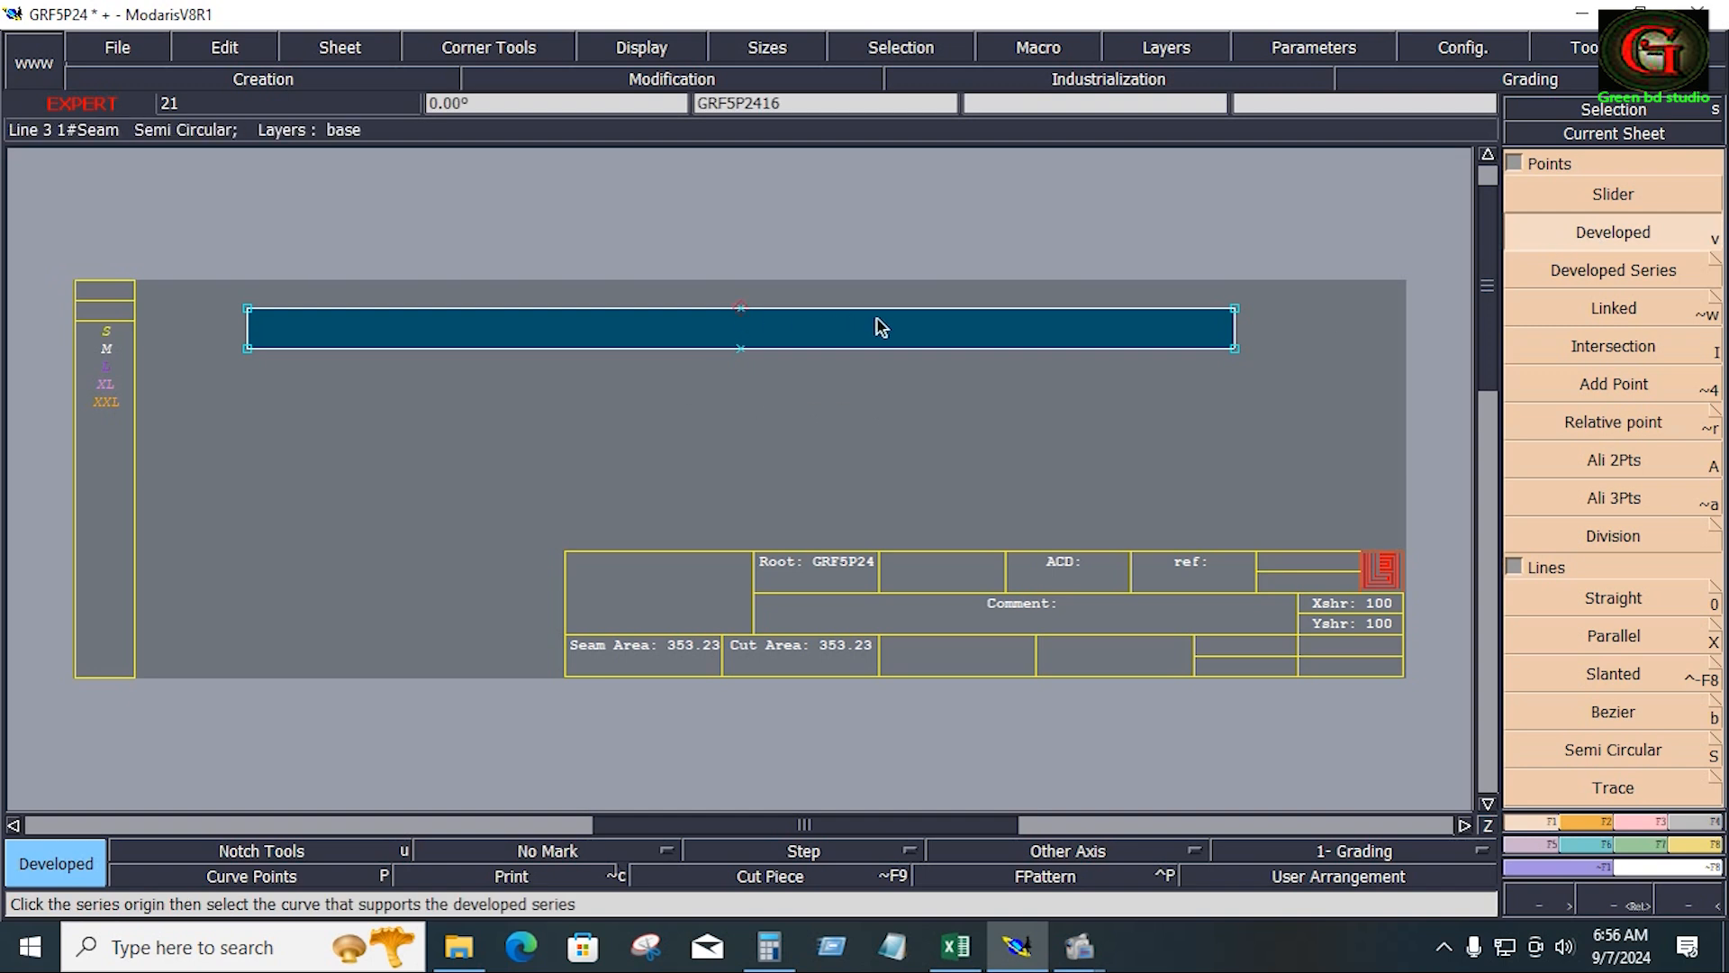
pyautogui.click(924, 334)
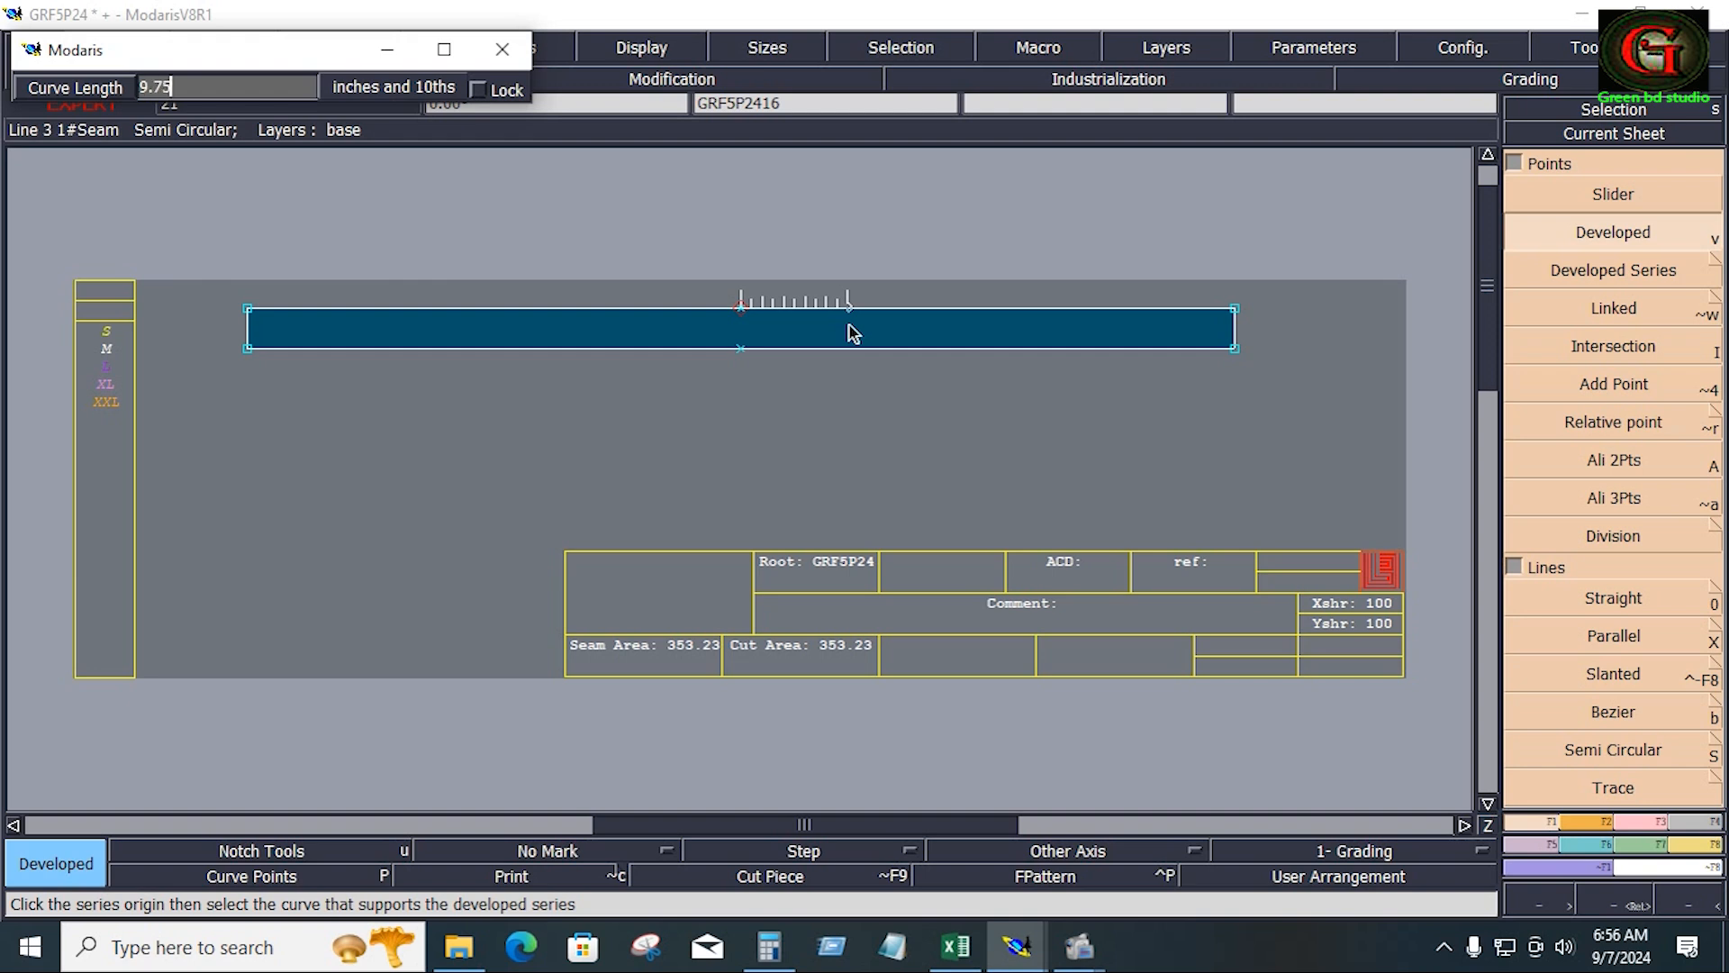
pyautogui.press('Return')
pyautogui.write('-9.75')
pyautogui.press('Return')
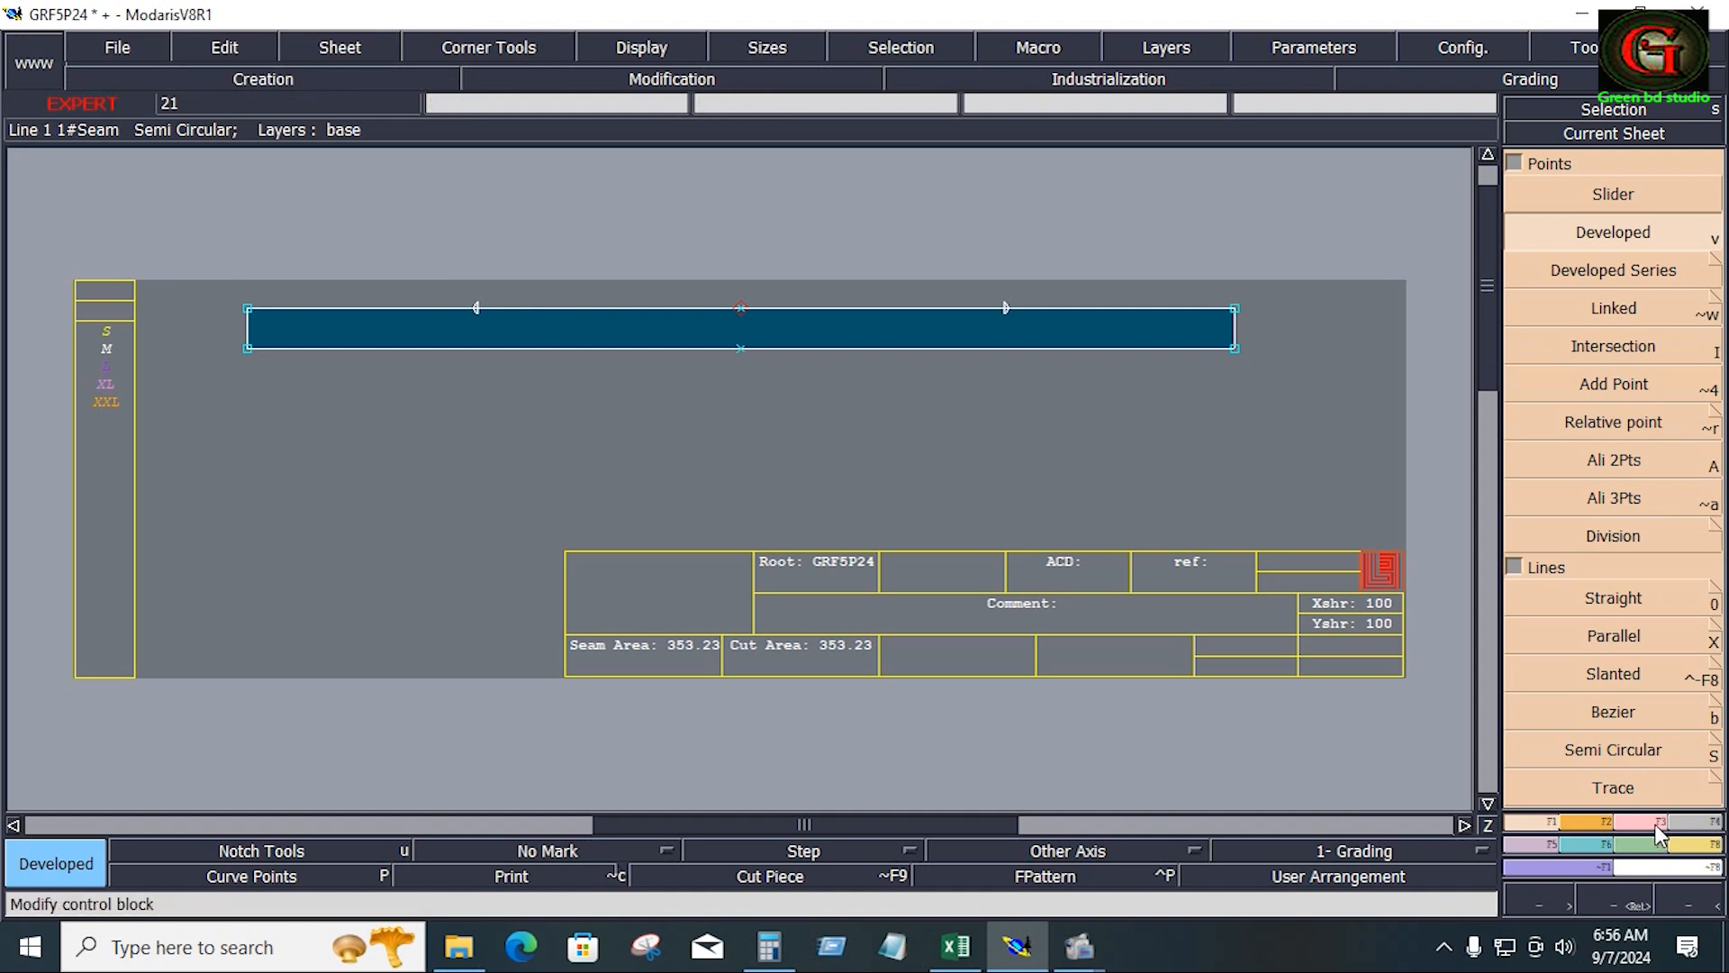
# Insert both new developed points on the upper long edge of strip GRF5P2416 into its curve
pyautogui.click(1657, 827)
pyautogui.click(1621, 638)
pyautogui.click(1006, 309)
pyautogui.click(477, 309)
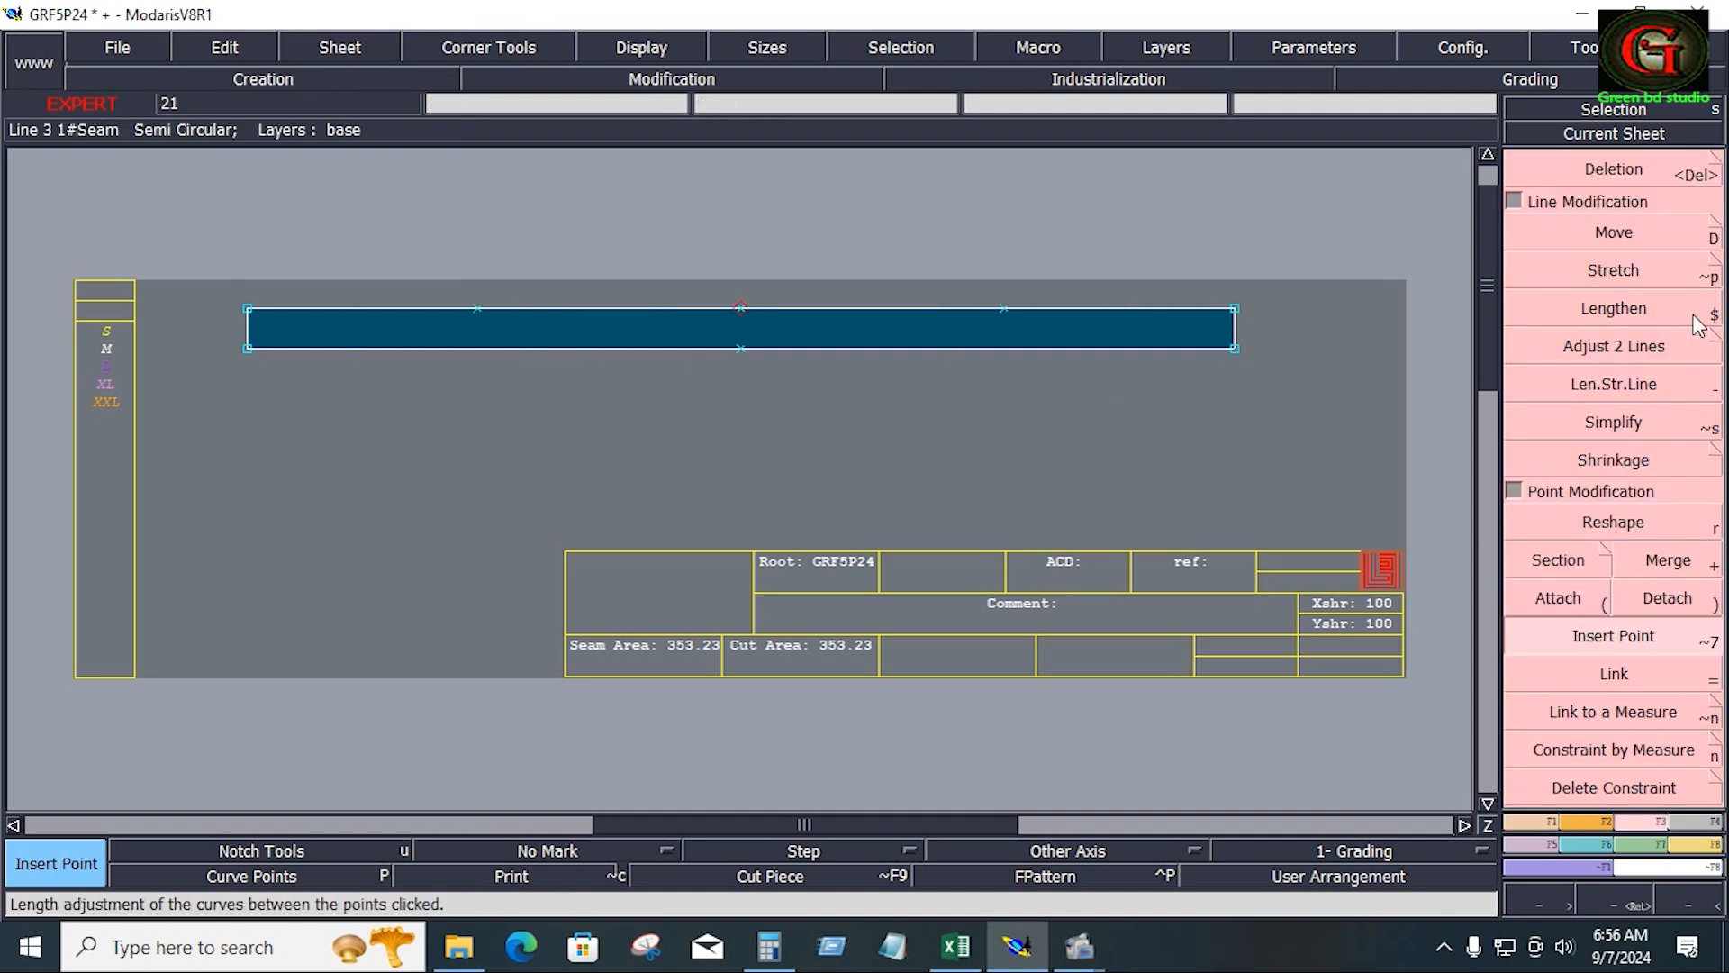
# Place two developed points on the strip's lower long edge, roughly opposite the outer upper points, and insert them into the curve
pyautogui.click(1593, 825)
pyautogui.click(1010, 348)
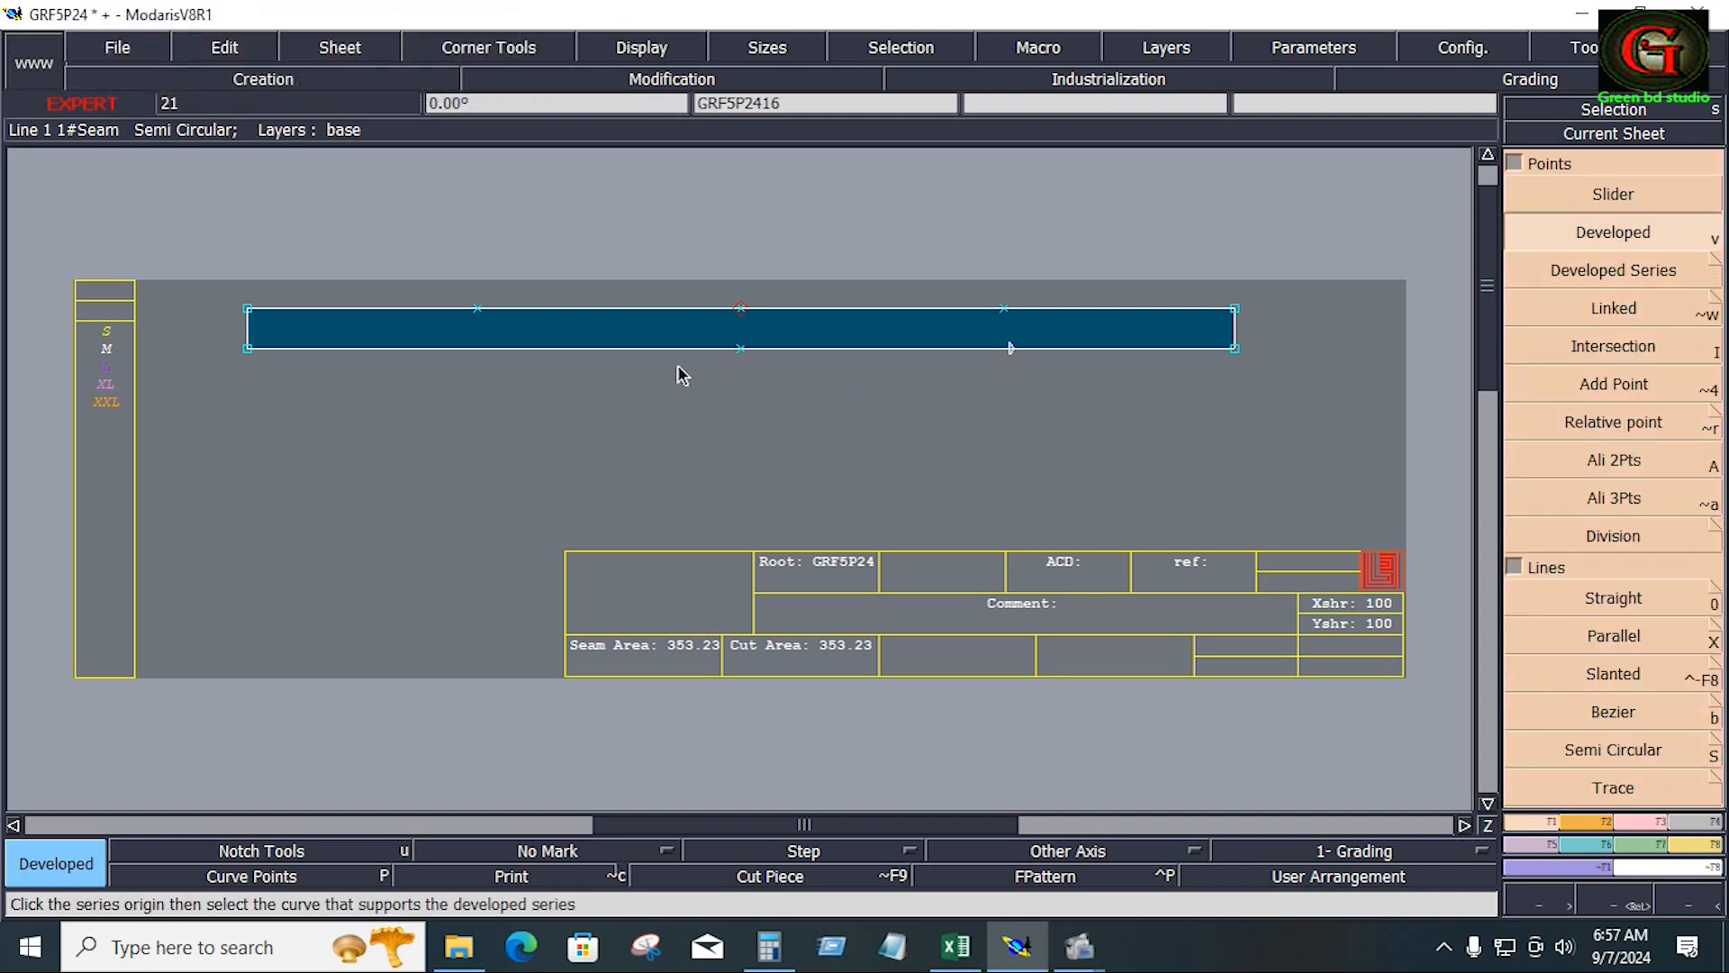
pyautogui.click(469, 348)
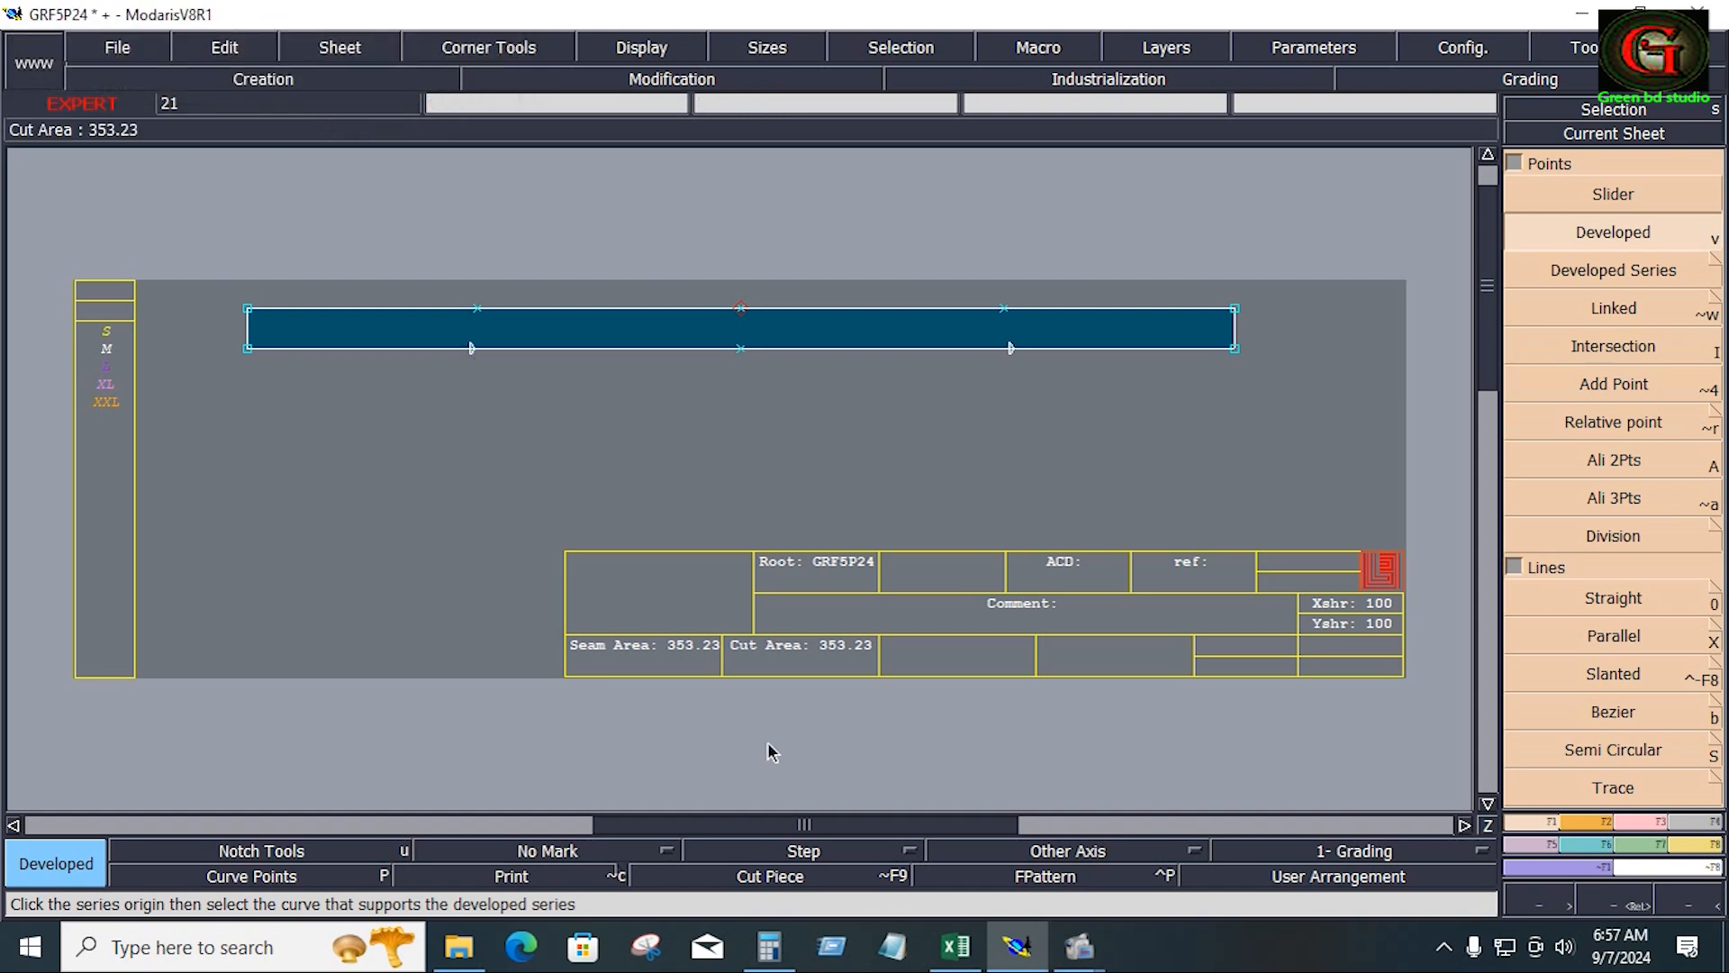
pyautogui.press('i')
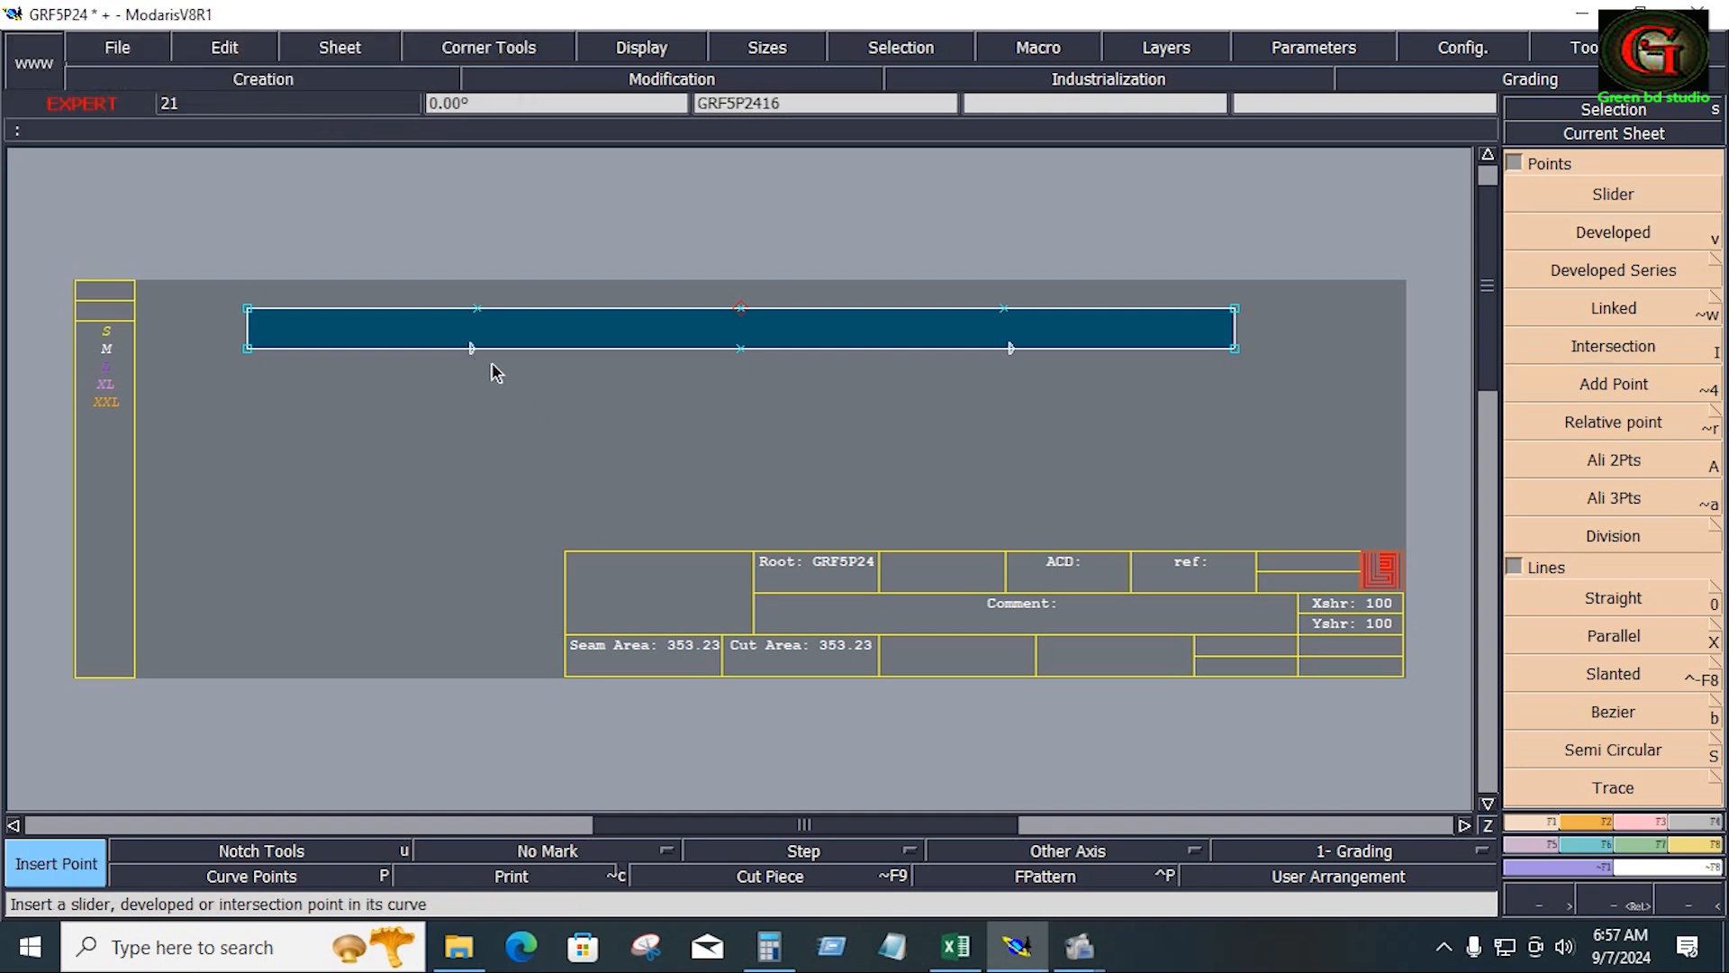
pyautogui.click(472, 347)
pyautogui.click(1011, 348)
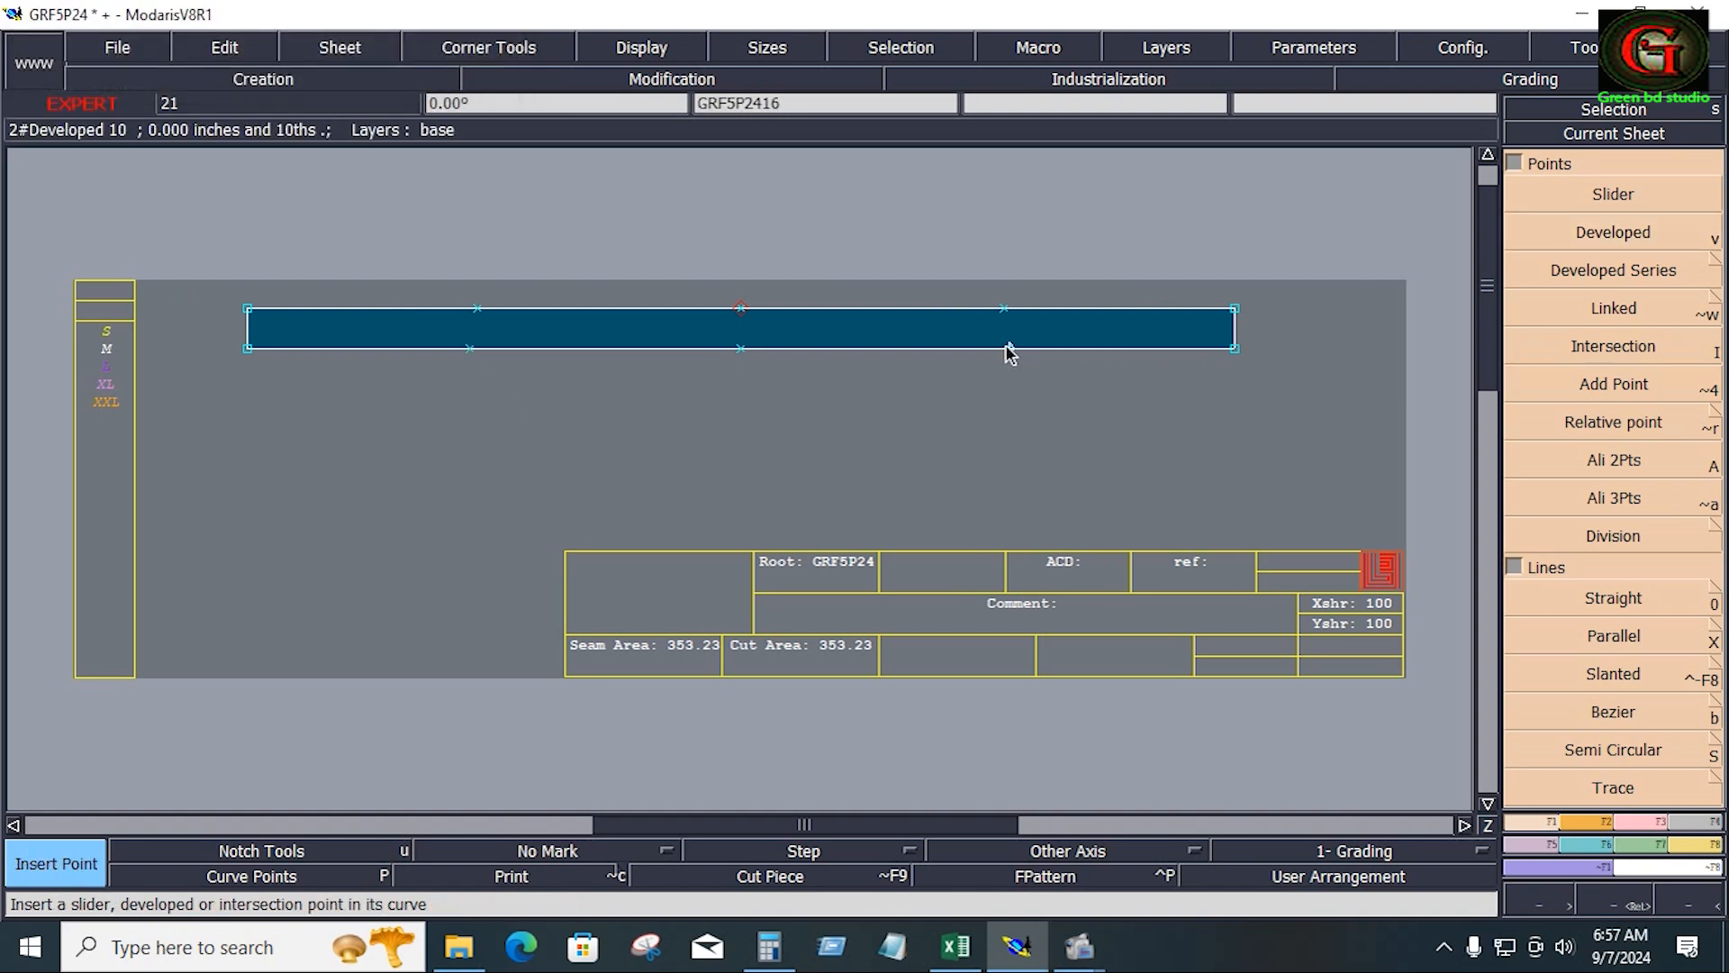
# Align the two outer points on the lower edge vertically with their counterparts on the upper edge using Ali 2Pts
pyautogui.click(1657, 464)
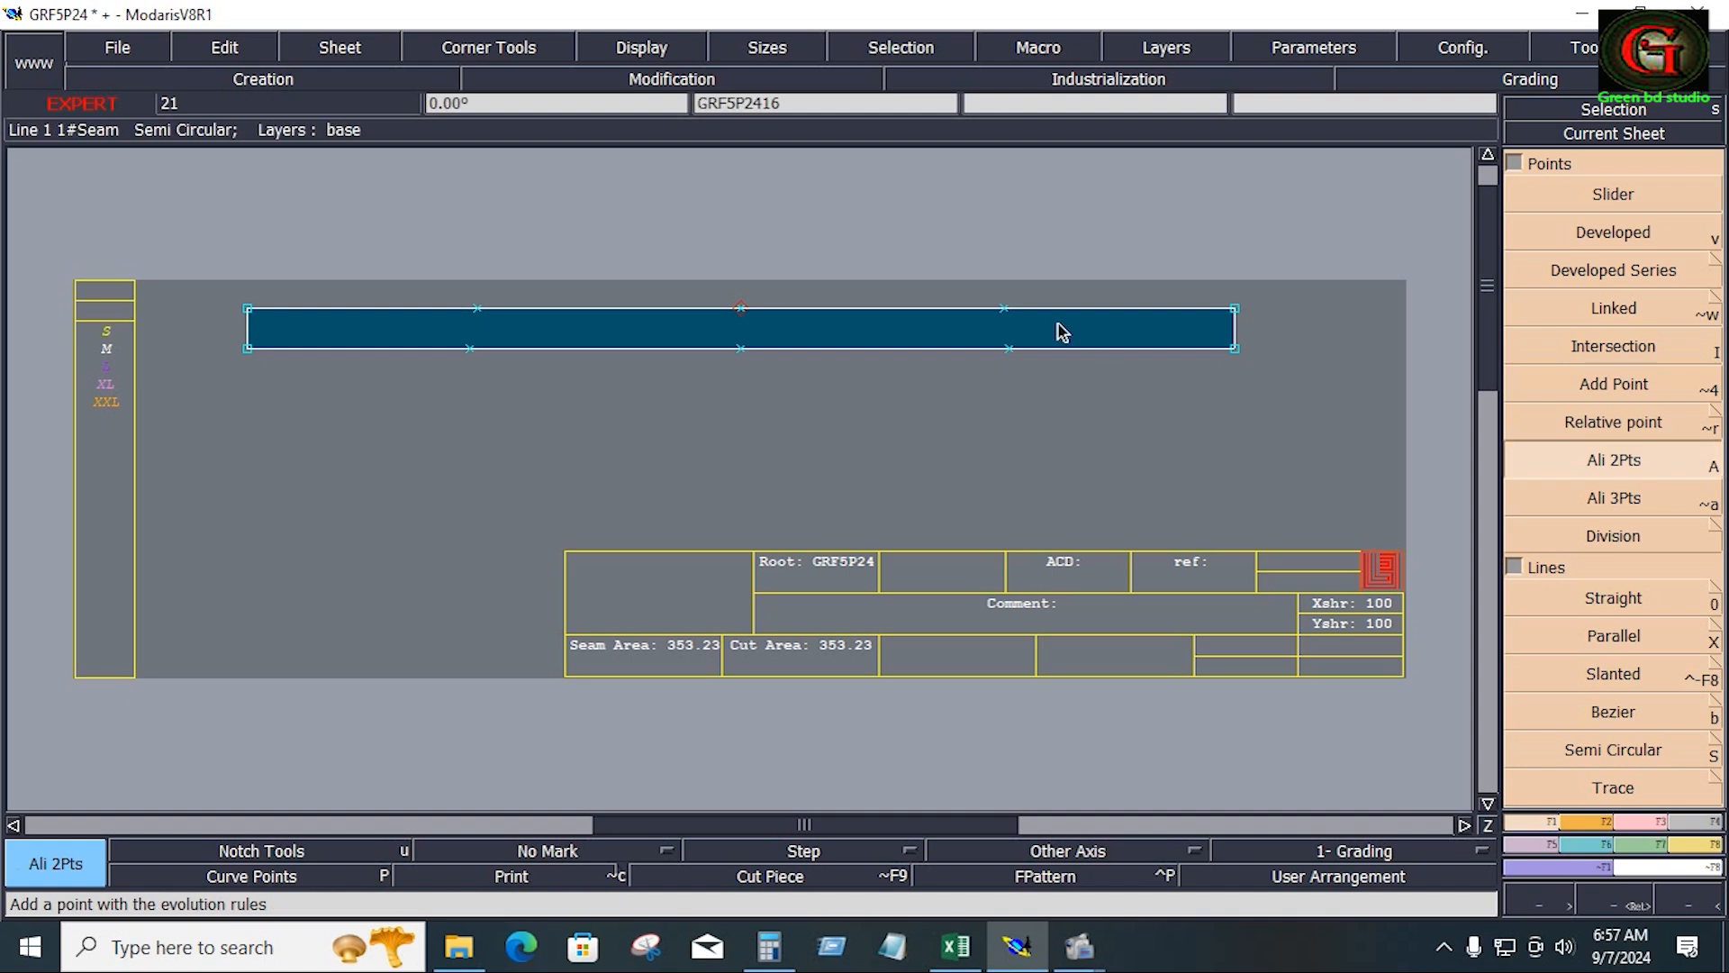
pyautogui.click(1005, 310)
pyautogui.click(1008, 349)
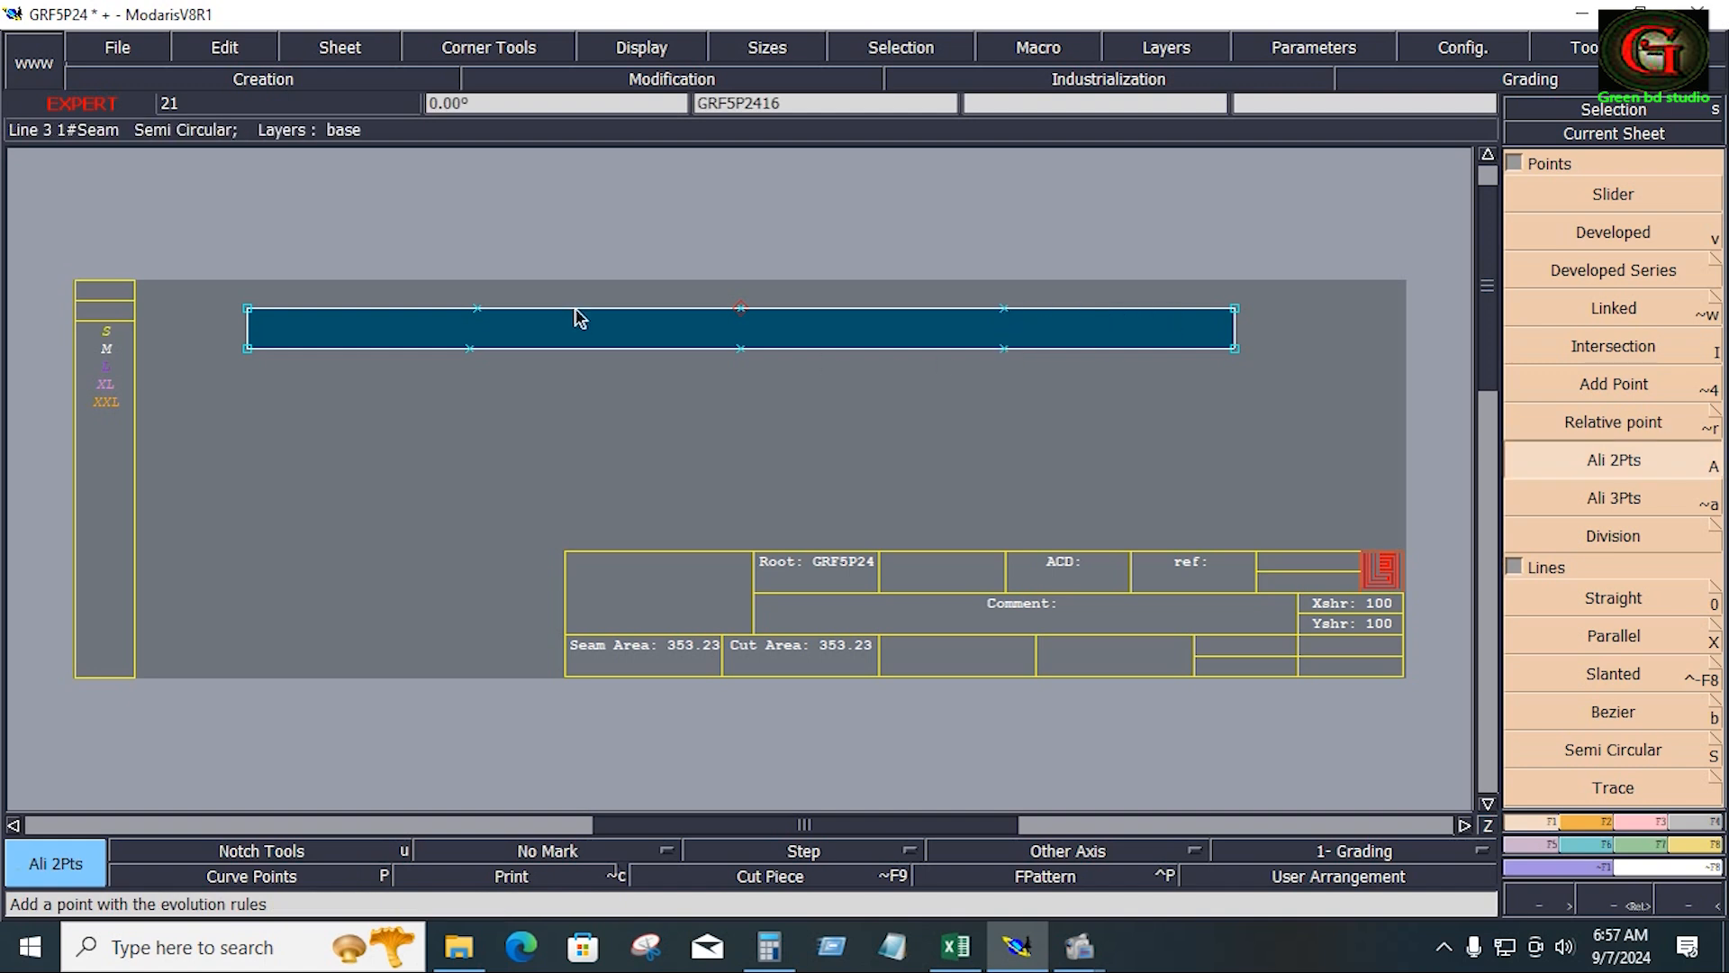
pyautogui.click(477, 309)
pyautogui.click(478, 349)
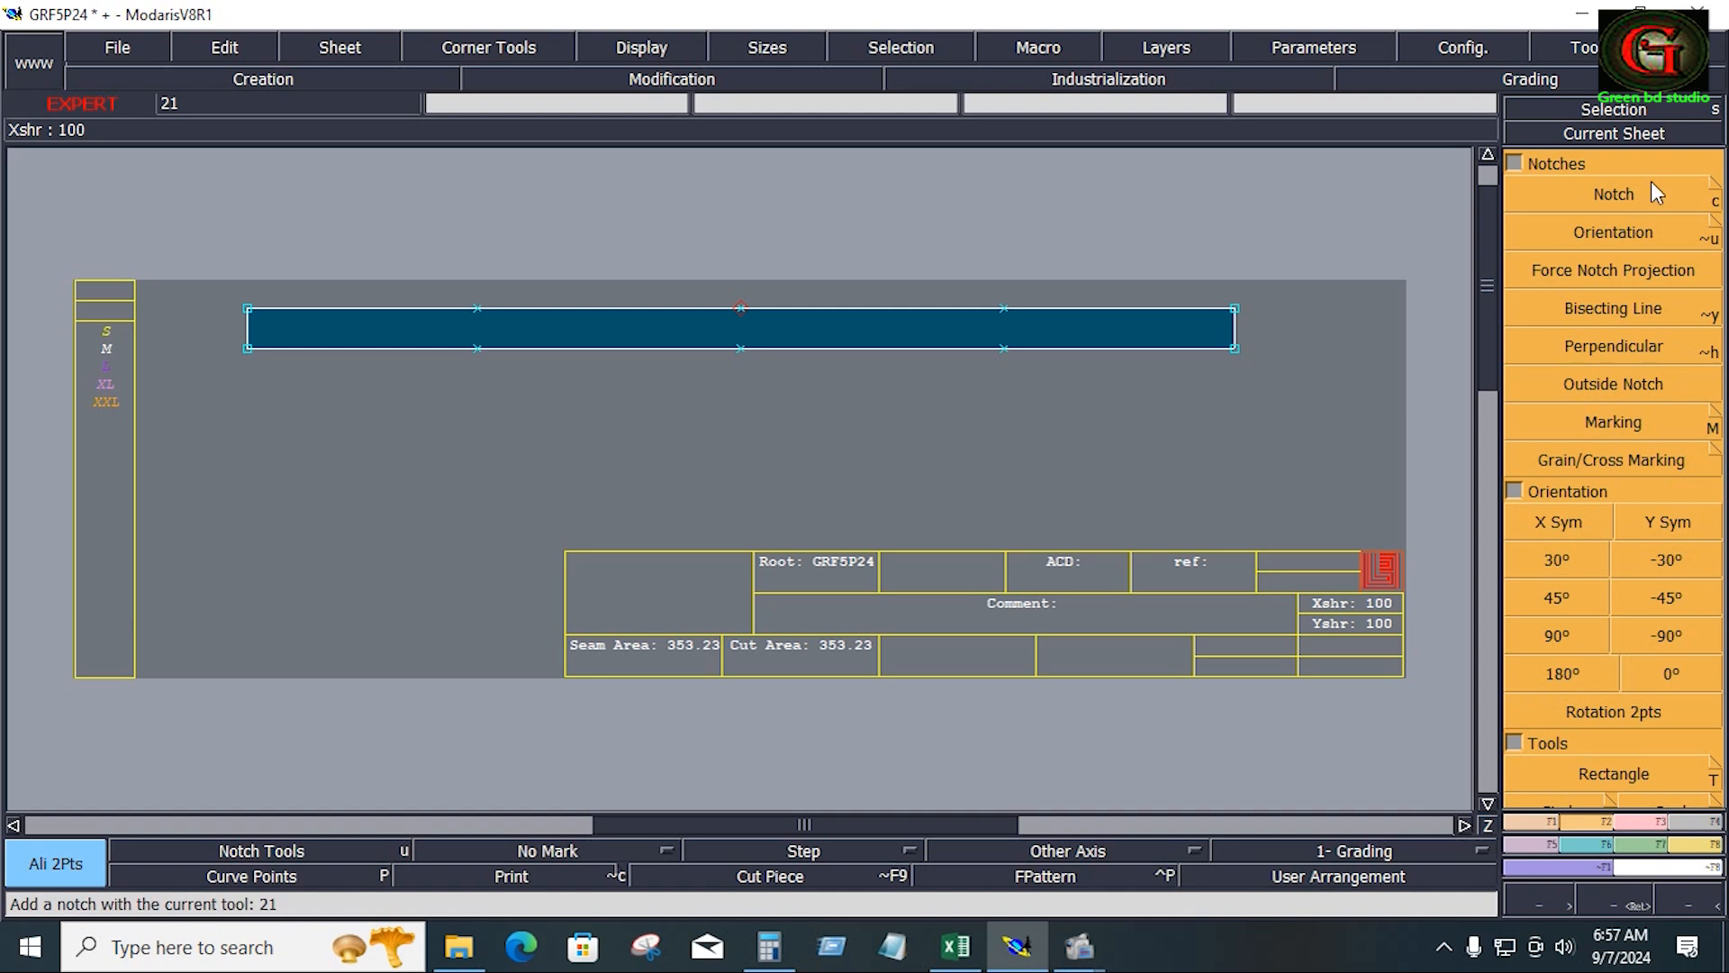
# Add notches at the three inner points on both long edges of strip GRF5P2416
pyautogui.click(1651, 184)
pyautogui.click(1005, 309)
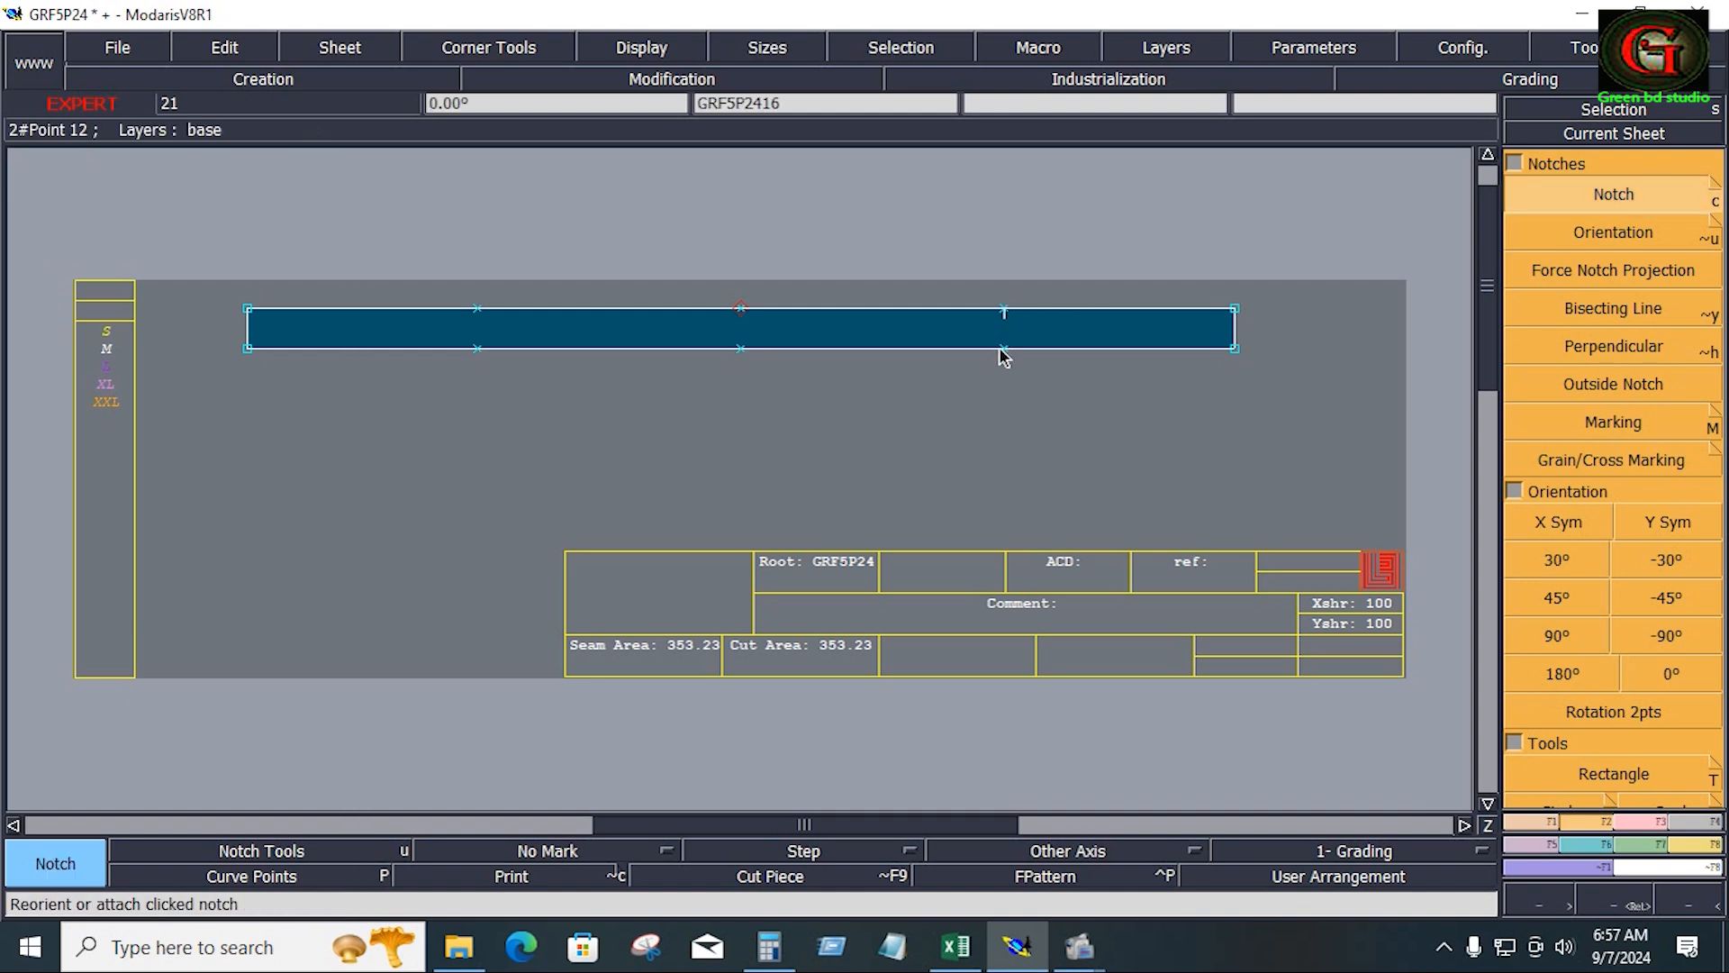
pyautogui.click(740, 308)
pyautogui.click(741, 345)
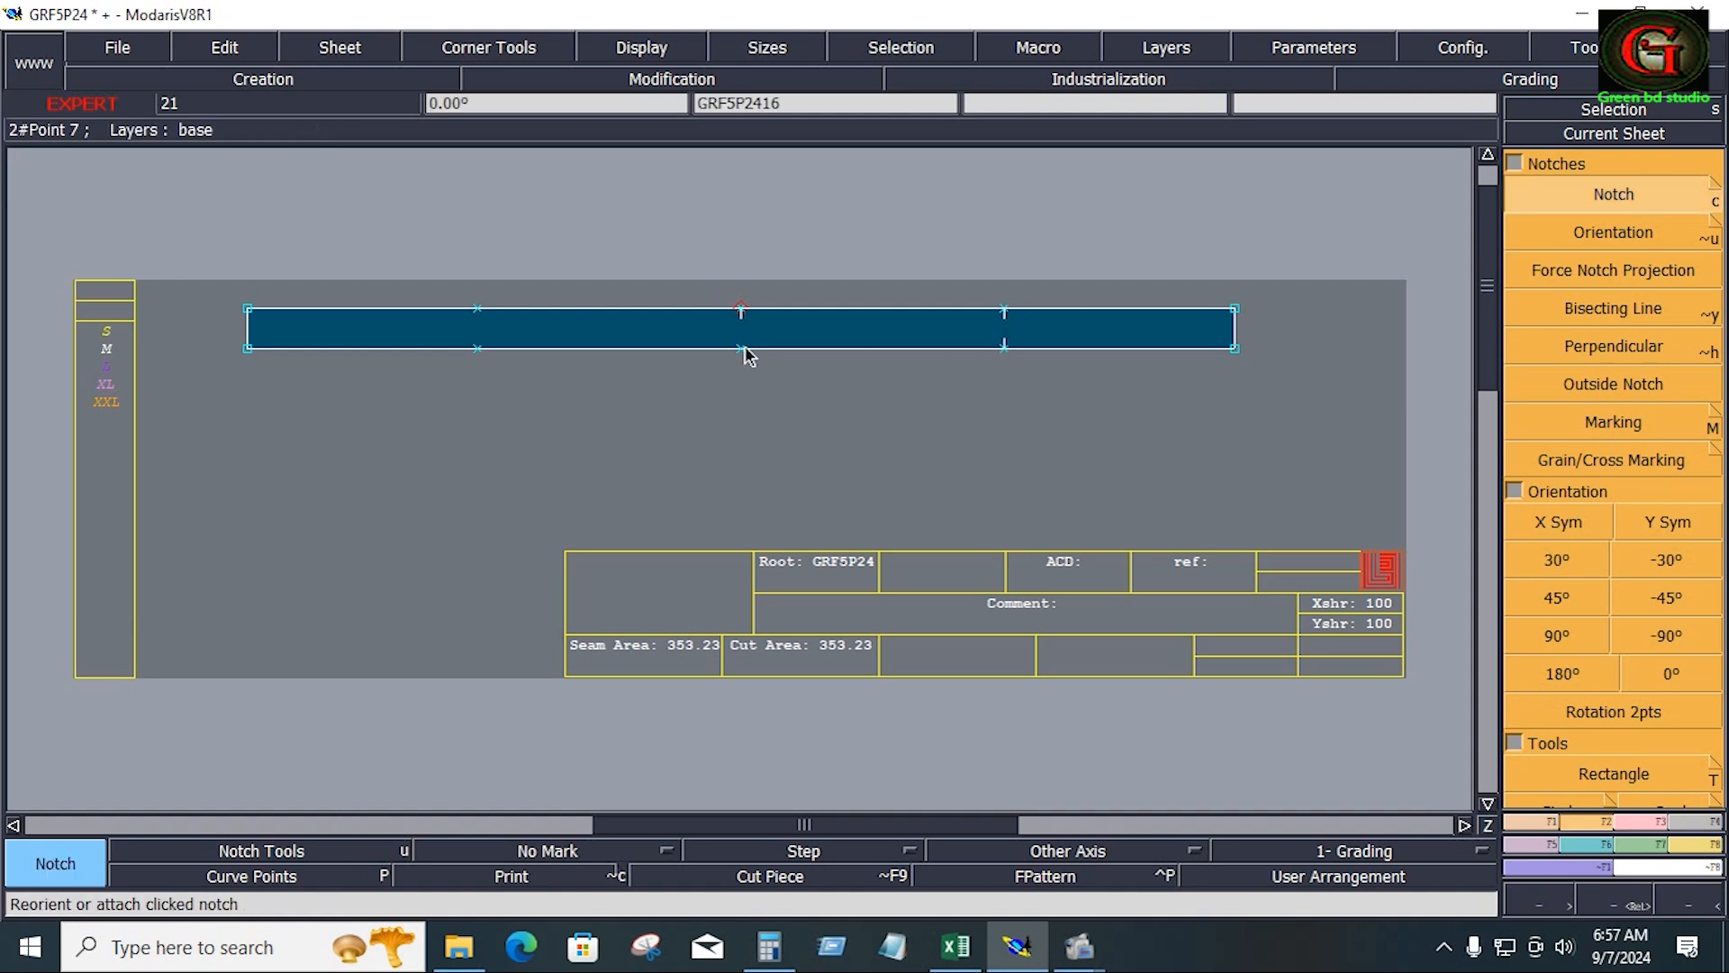
pyautogui.click(478, 311)
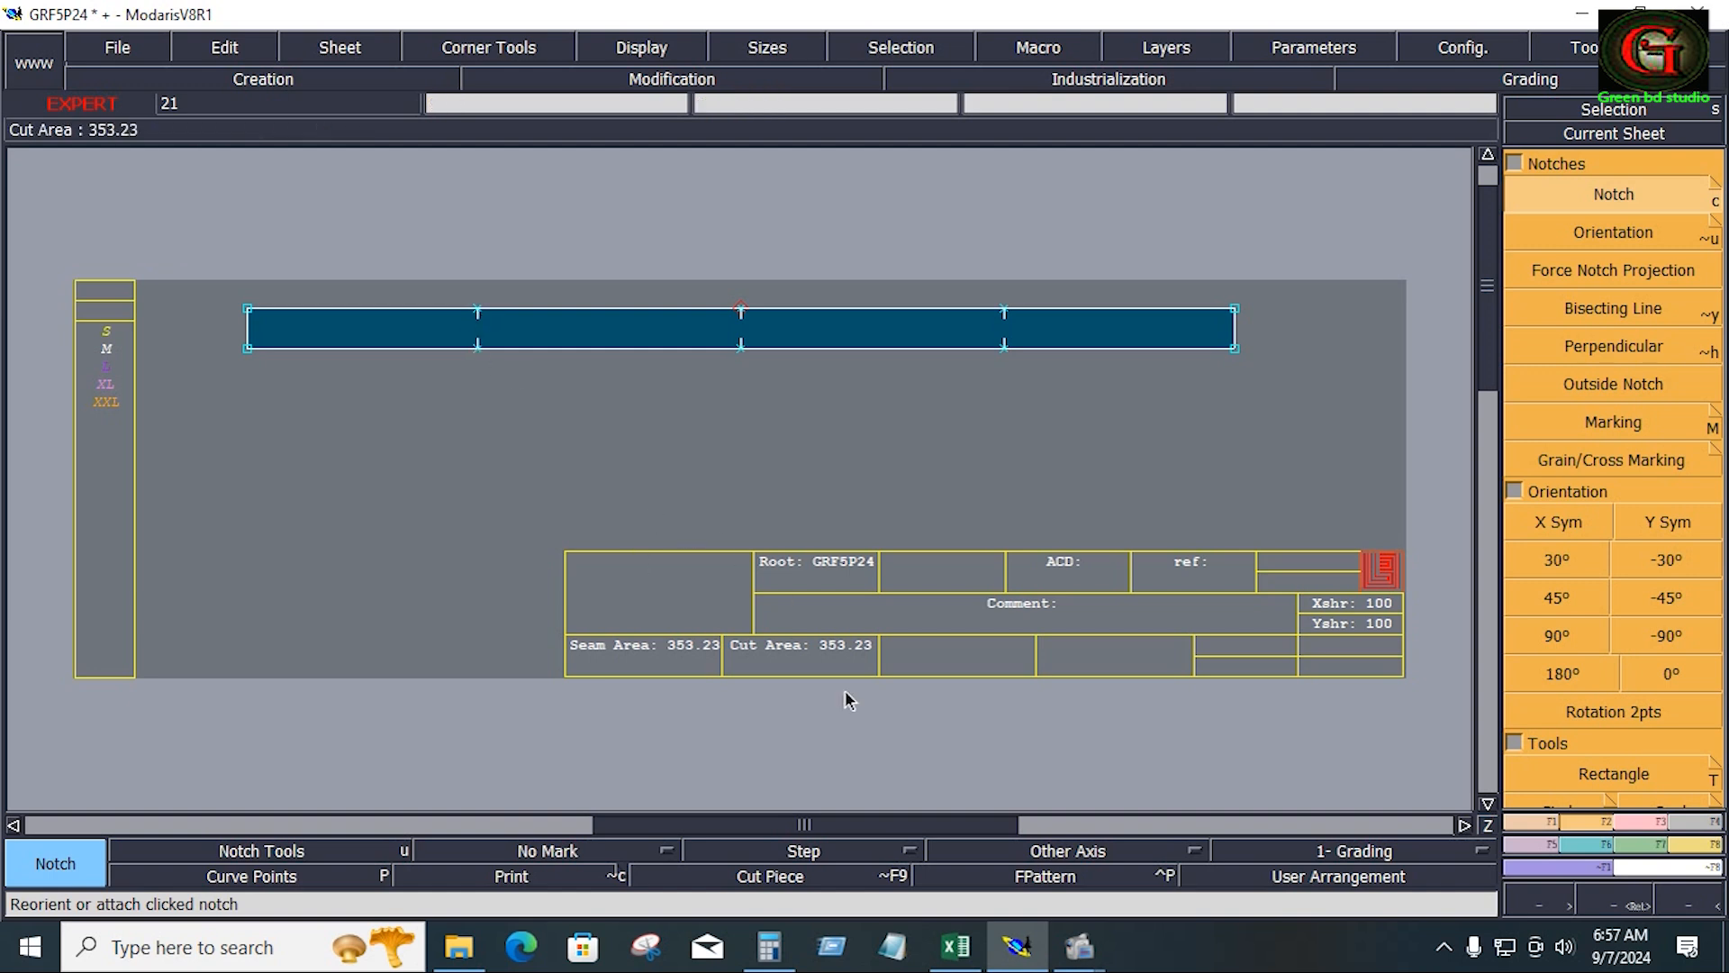
# Create an unfolded, double-height waistband piece from strip GRF5P2416 with Sym 2Pts along its upper long edge
pyautogui.click(1537, 842)
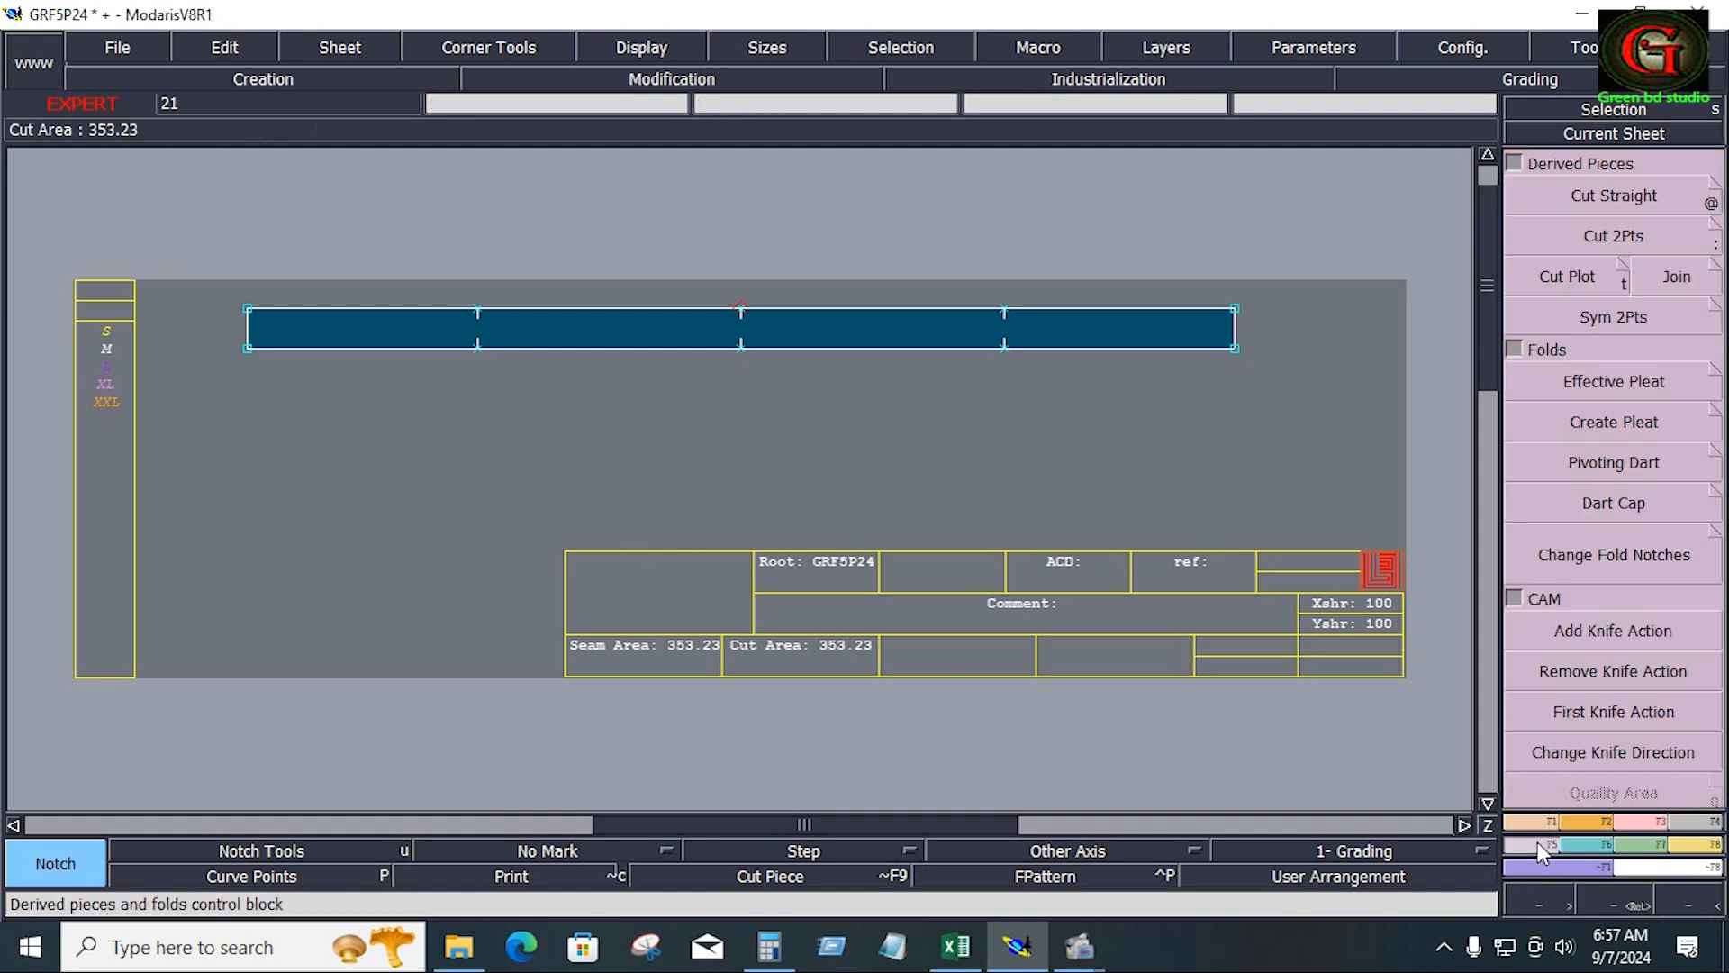
pyautogui.click(1625, 313)
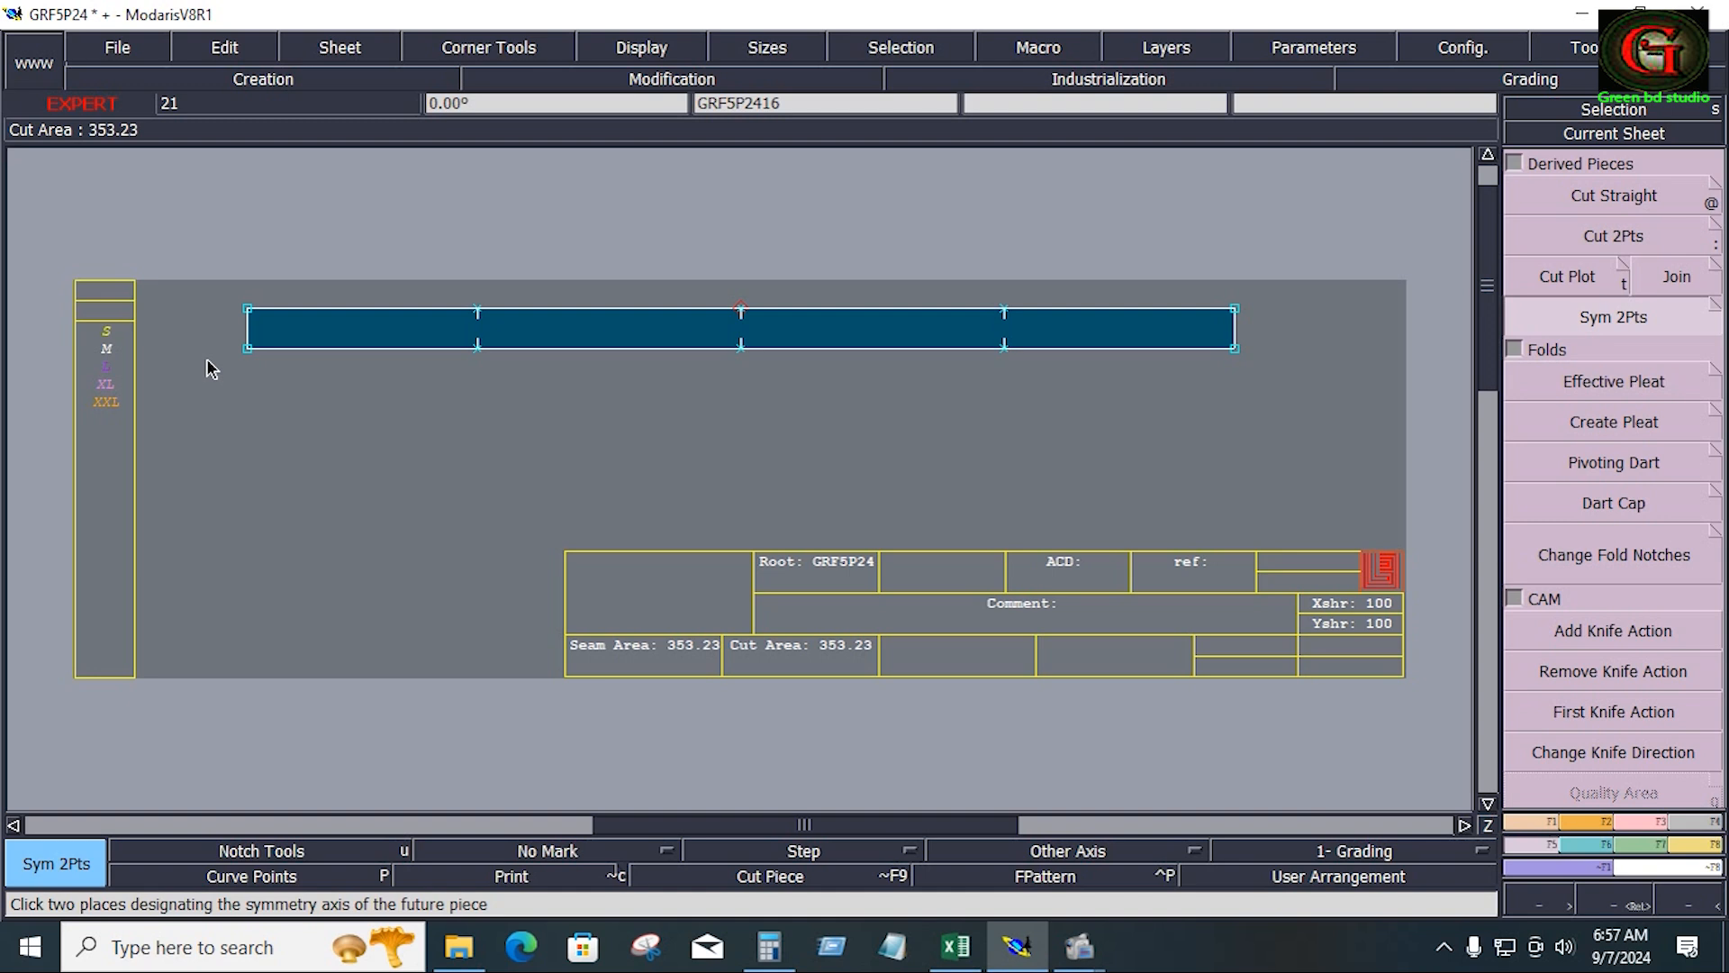
pyautogui.click(1234, 311)
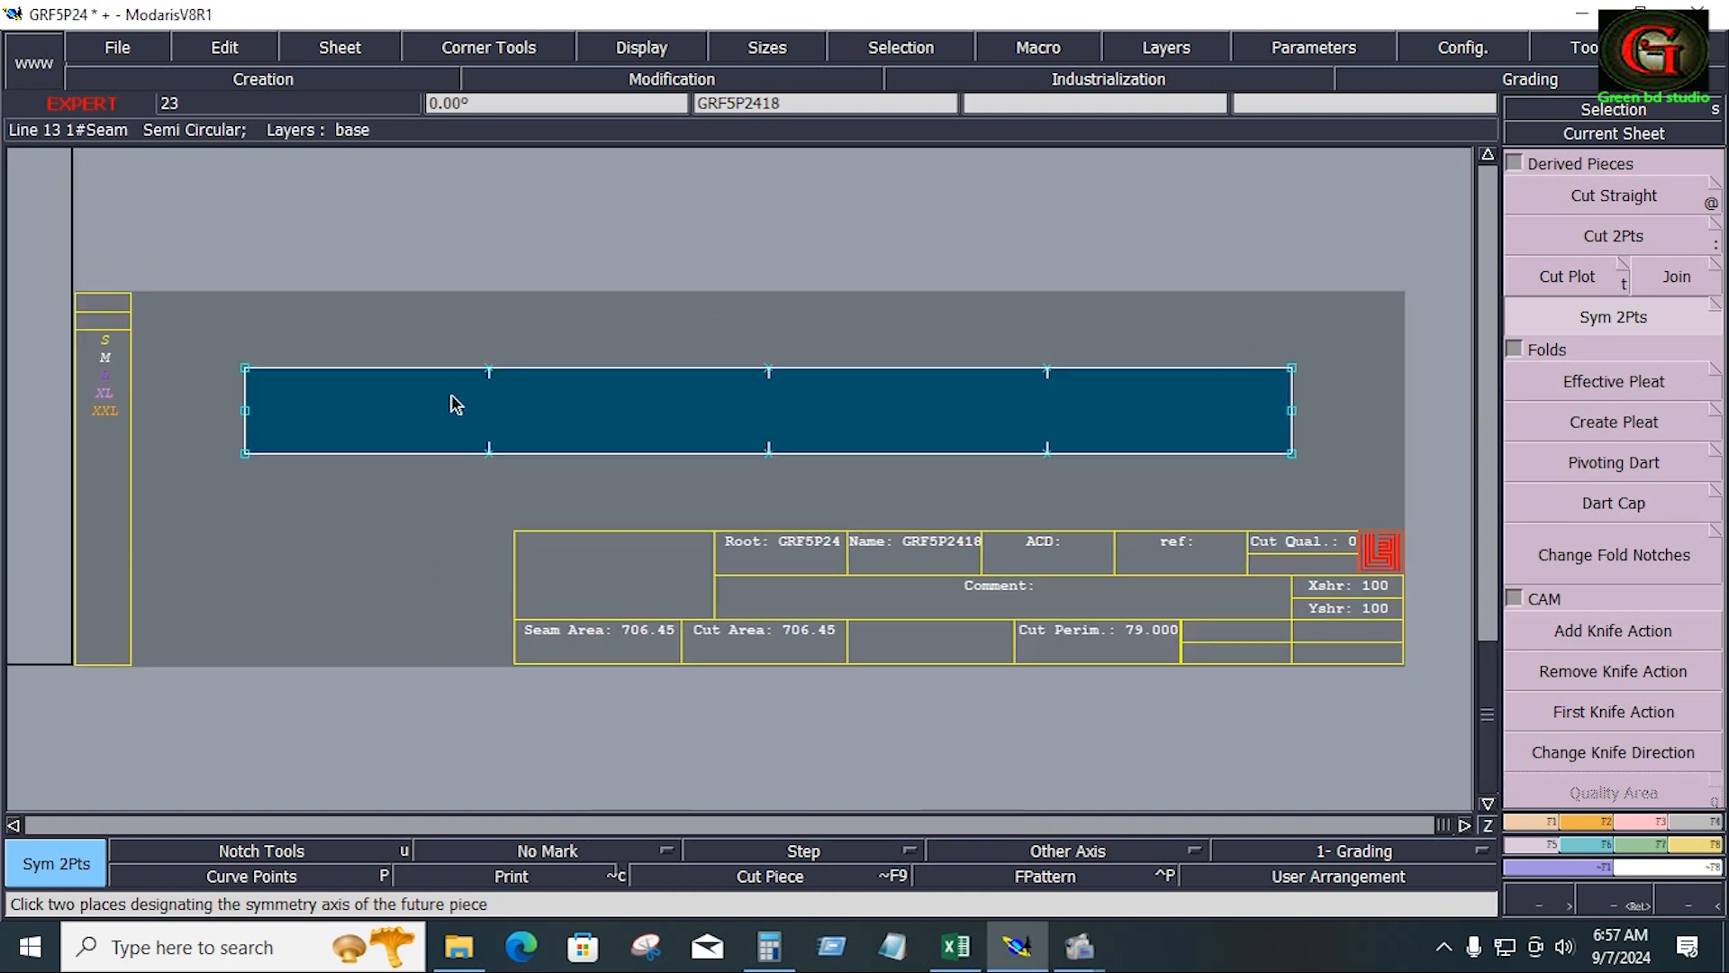
# Apply a 0.4 inch line seam allowance to all edges of waistband piece GRF5P2418
pyautogui.click(1695, 821)
pyautogui.click(1621, 192)
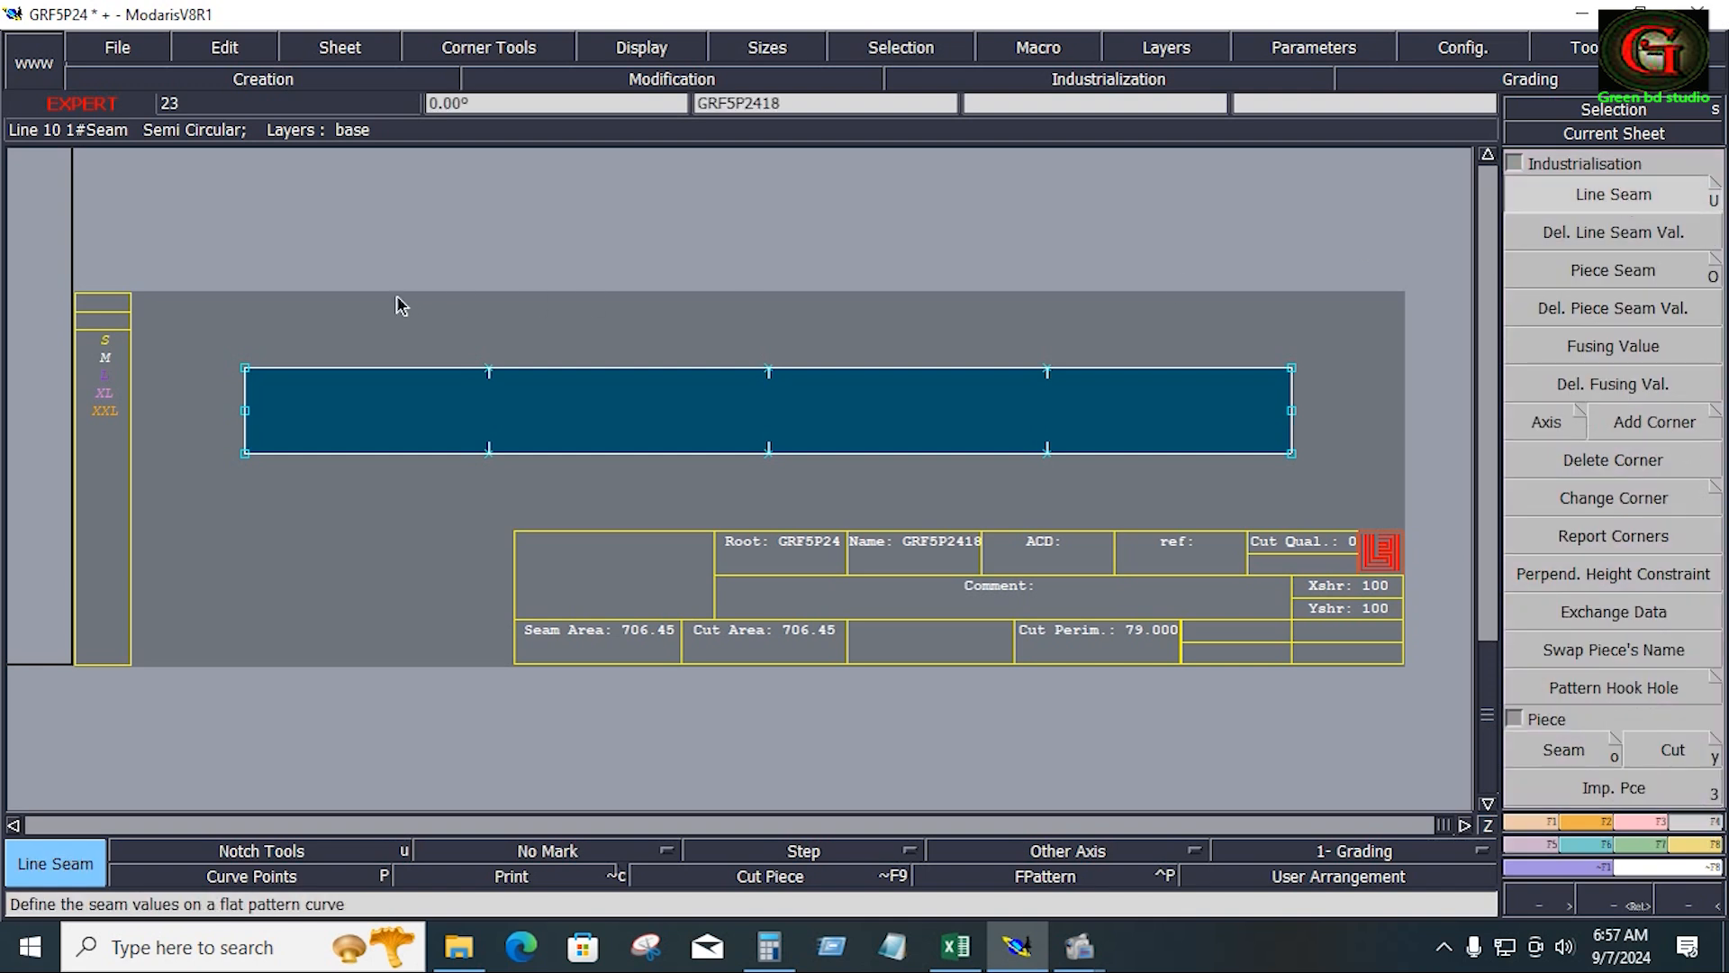
pyautogui.moveTo(203, 301); pyautogui.dragTo(1383, 506)
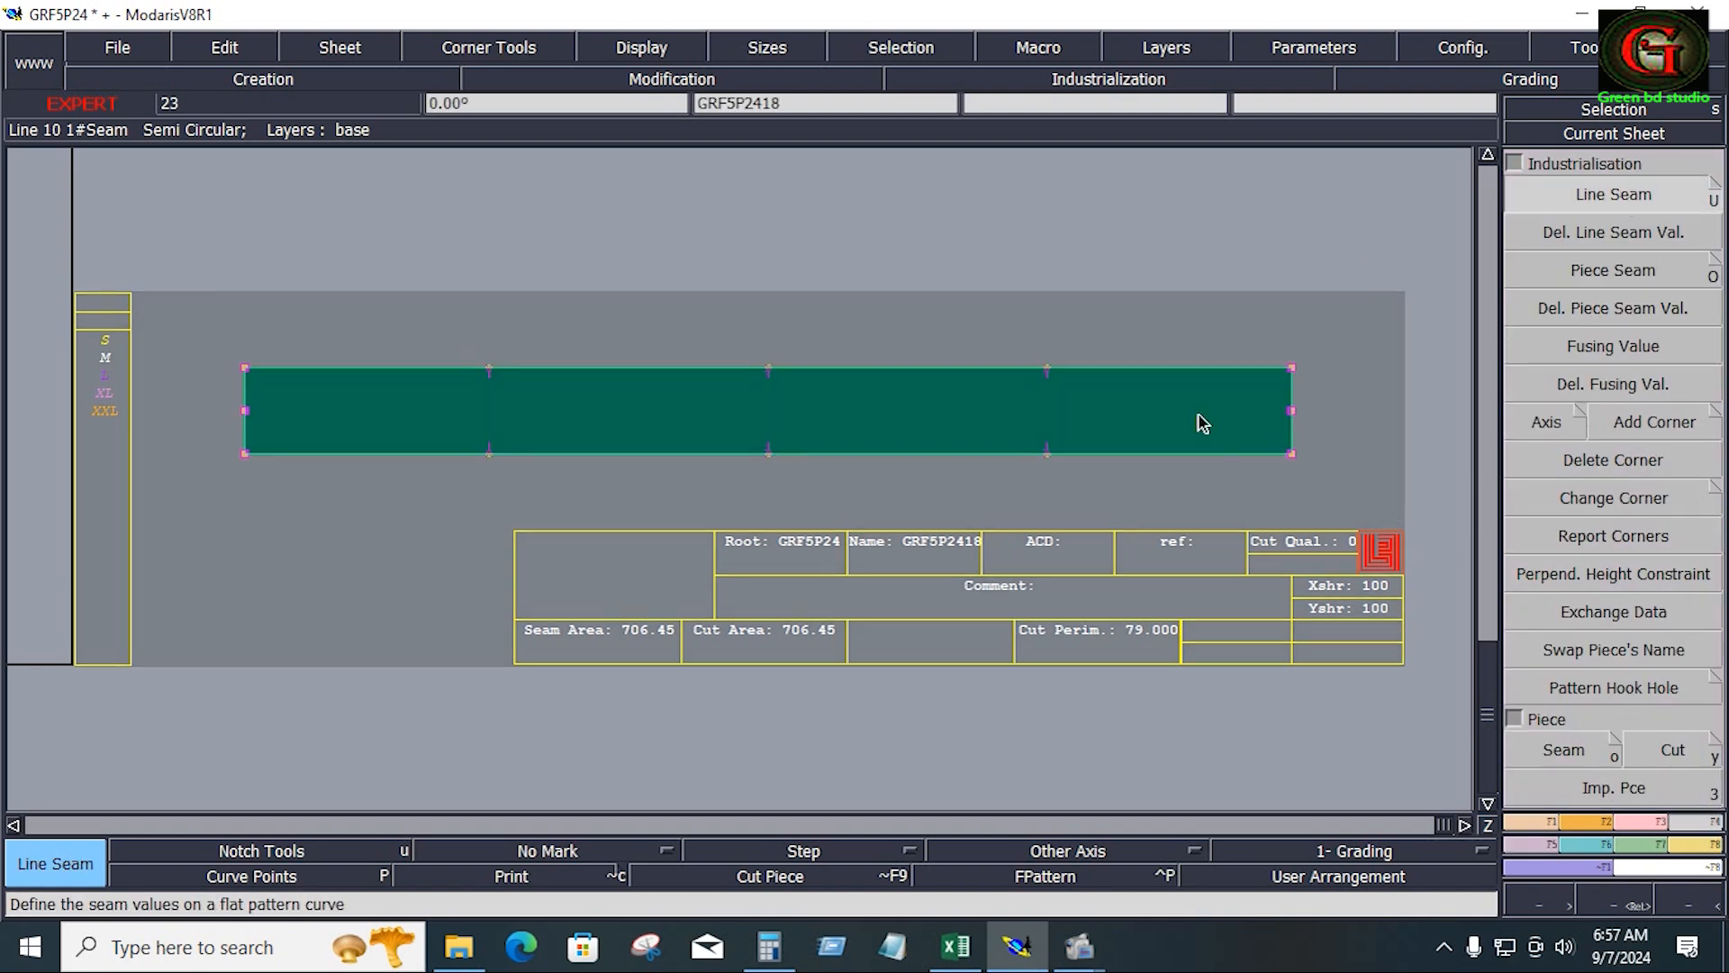
pyautogui.click(1182, 369)
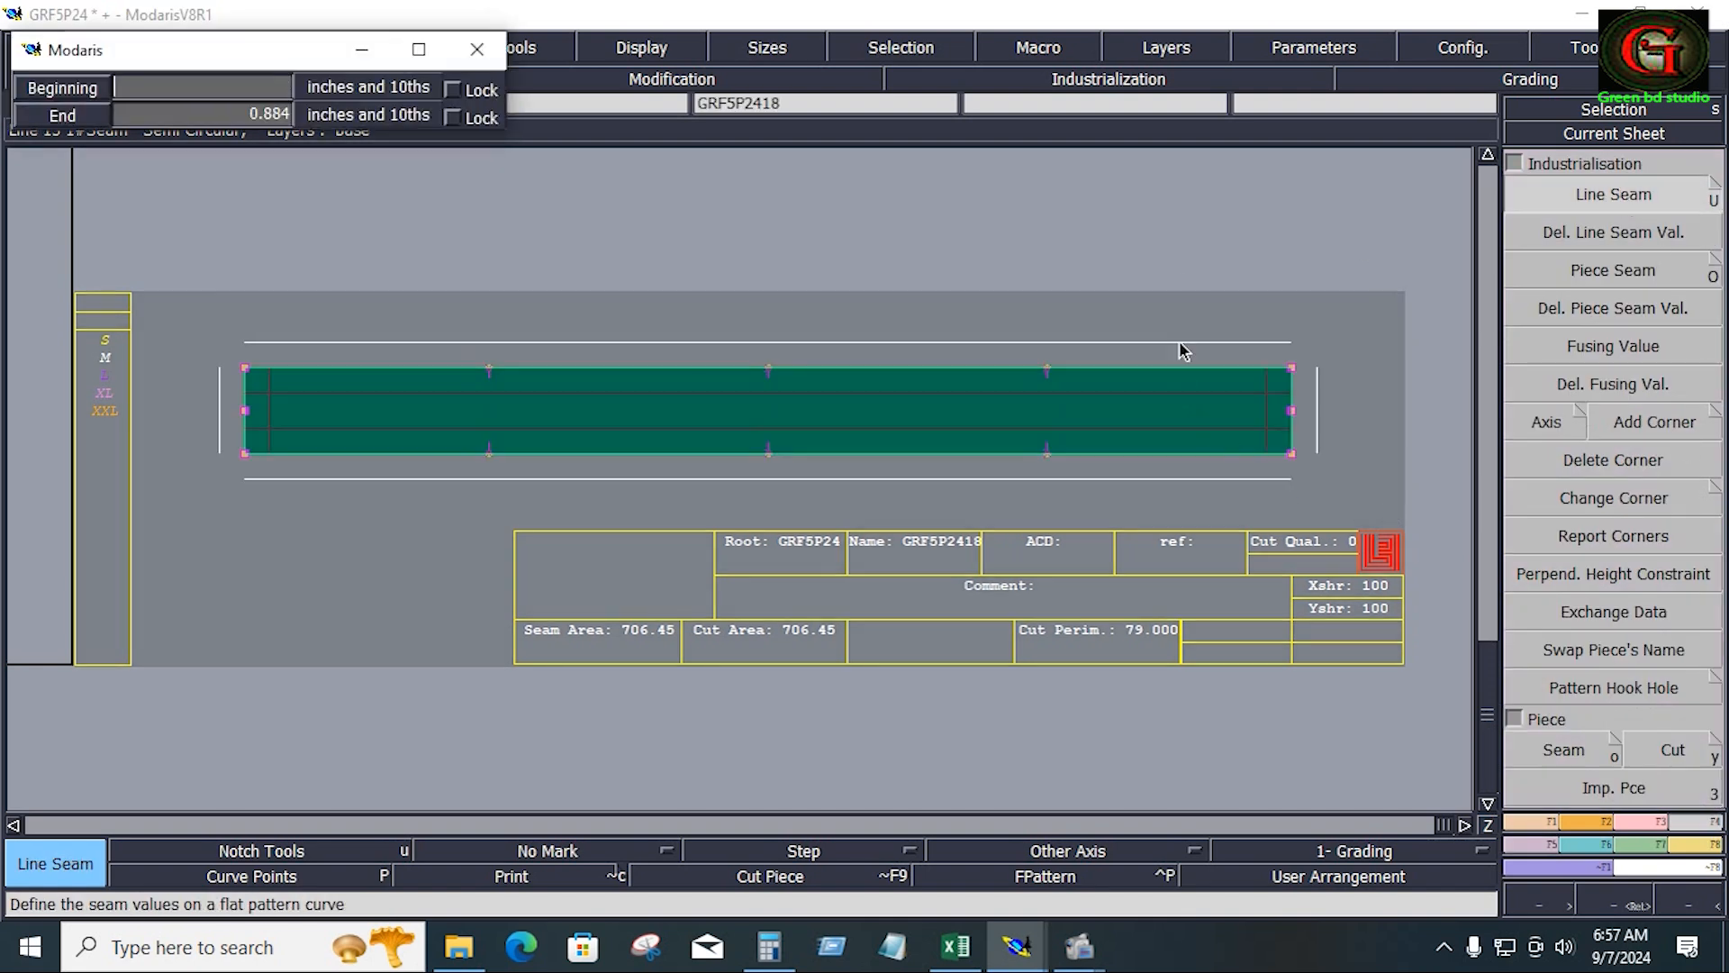
pyautogui.write('0.400')
pyautogui.write('.4')
pyautogui.press('Return')
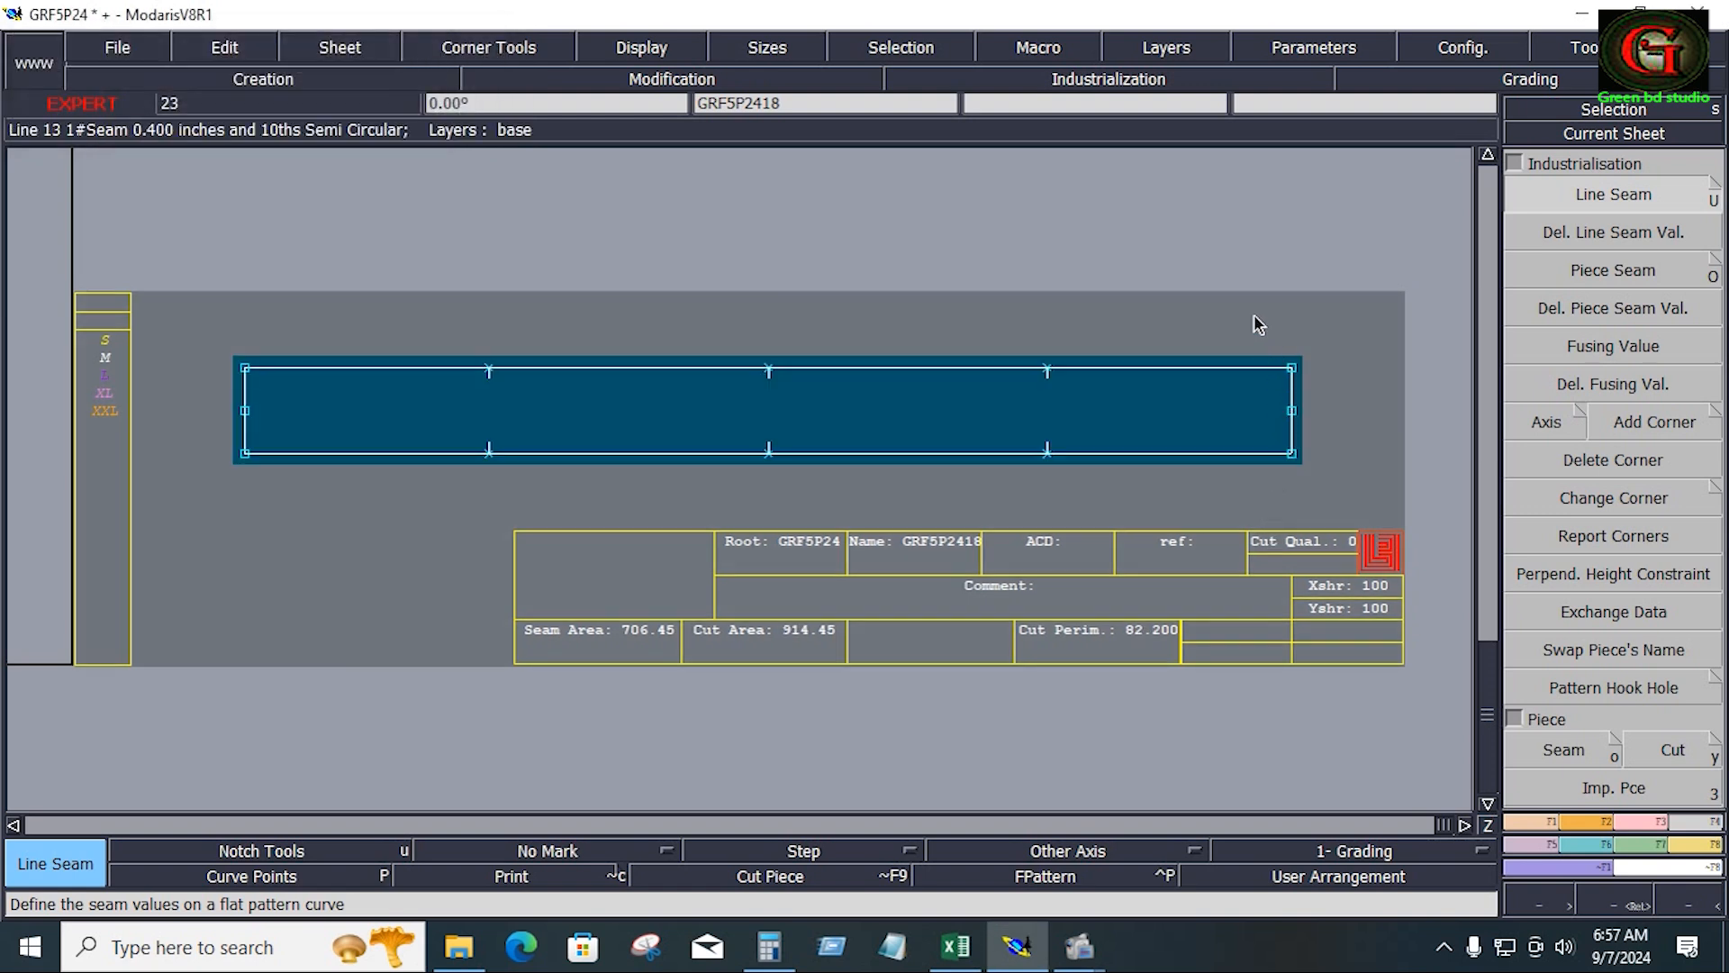
# Set the line seam allowance on both short ends of waistband GRF5P2418 to 2 inches
pyautogui.click(1294, 439)
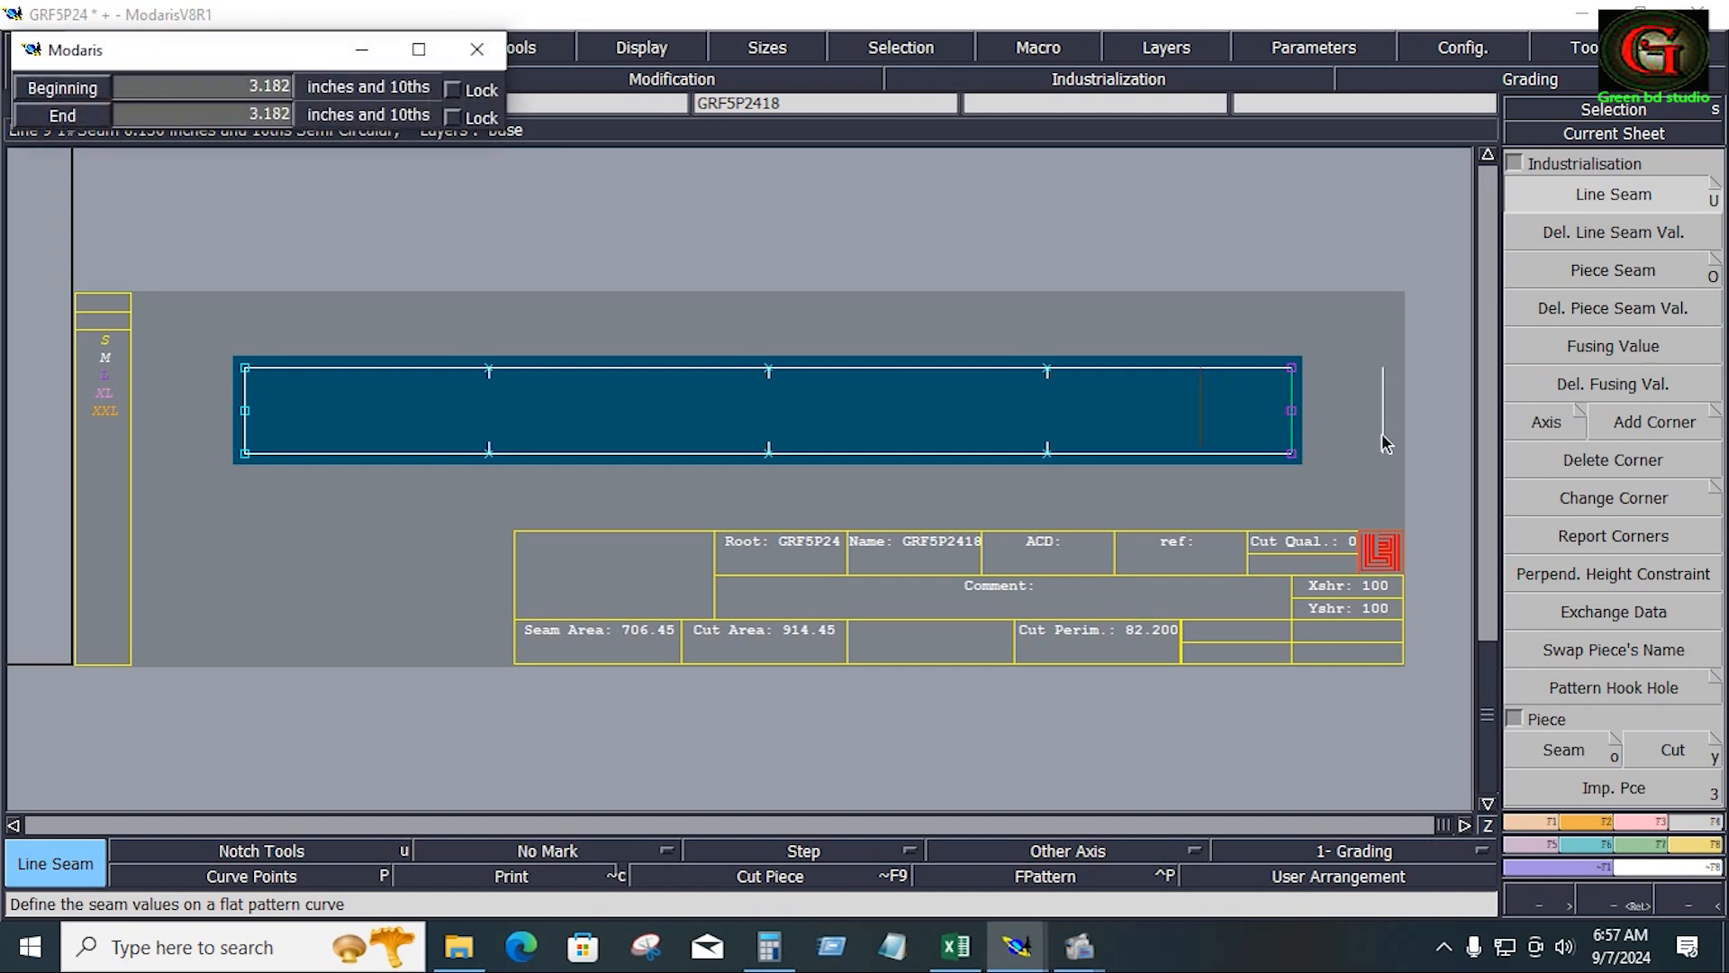
pyautogui.write('0.400')
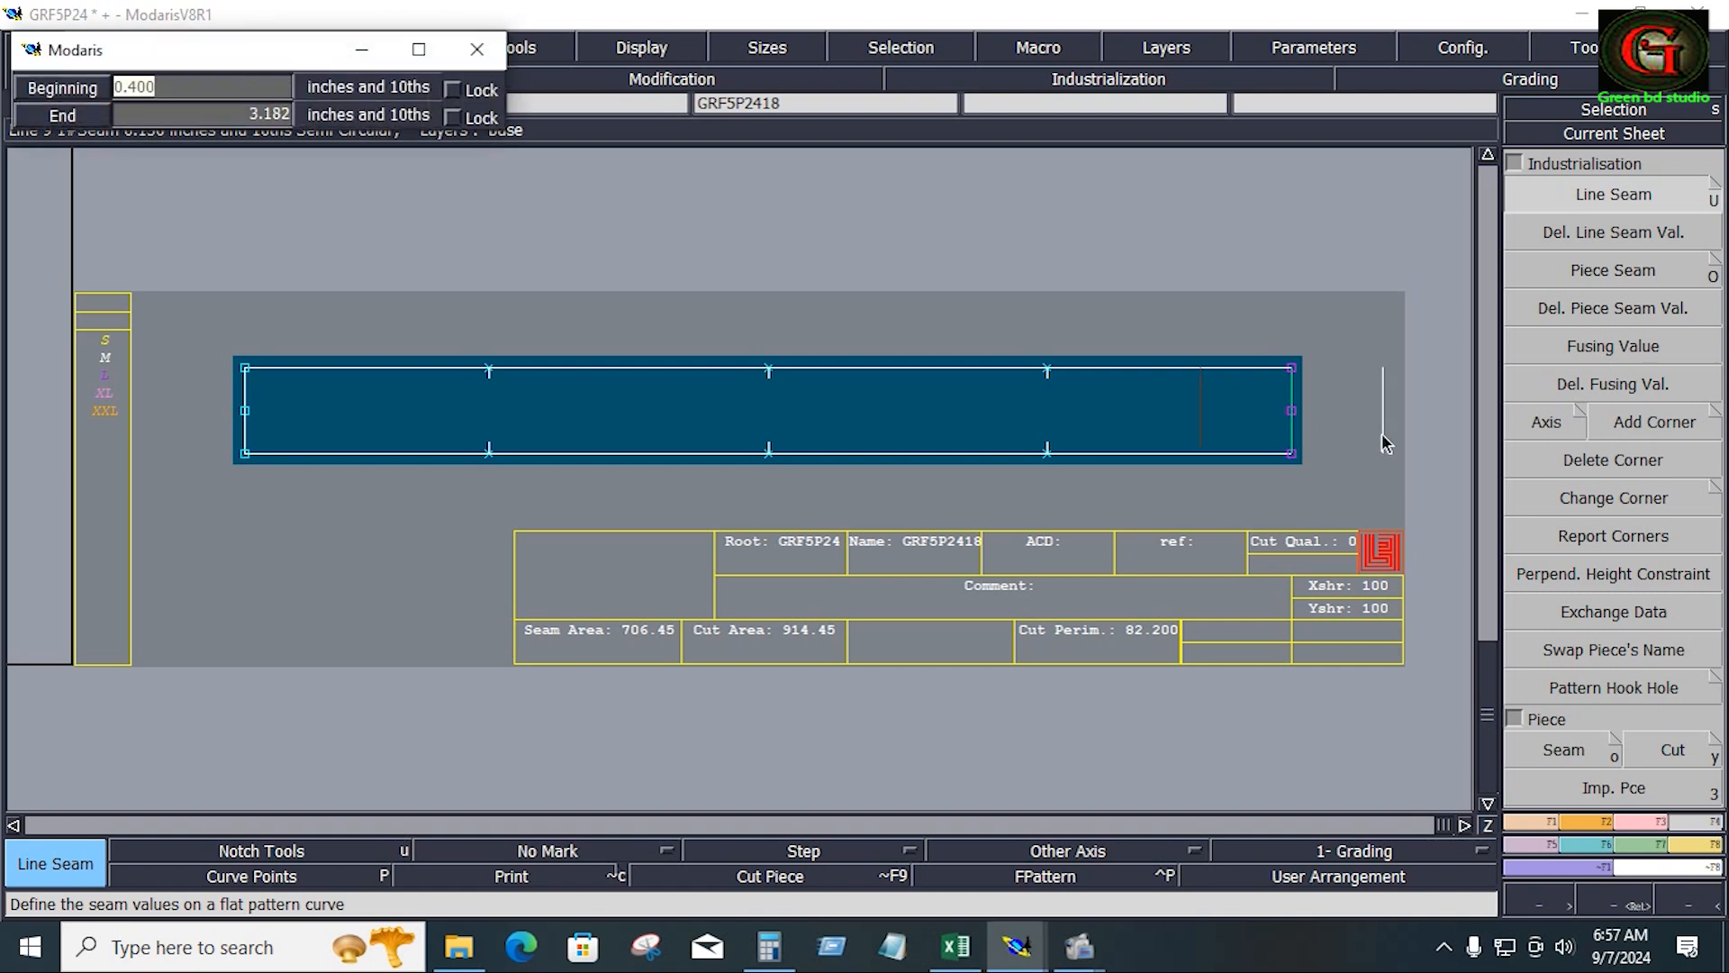
pyautogui.write('2')
pyautogui.press('Return')
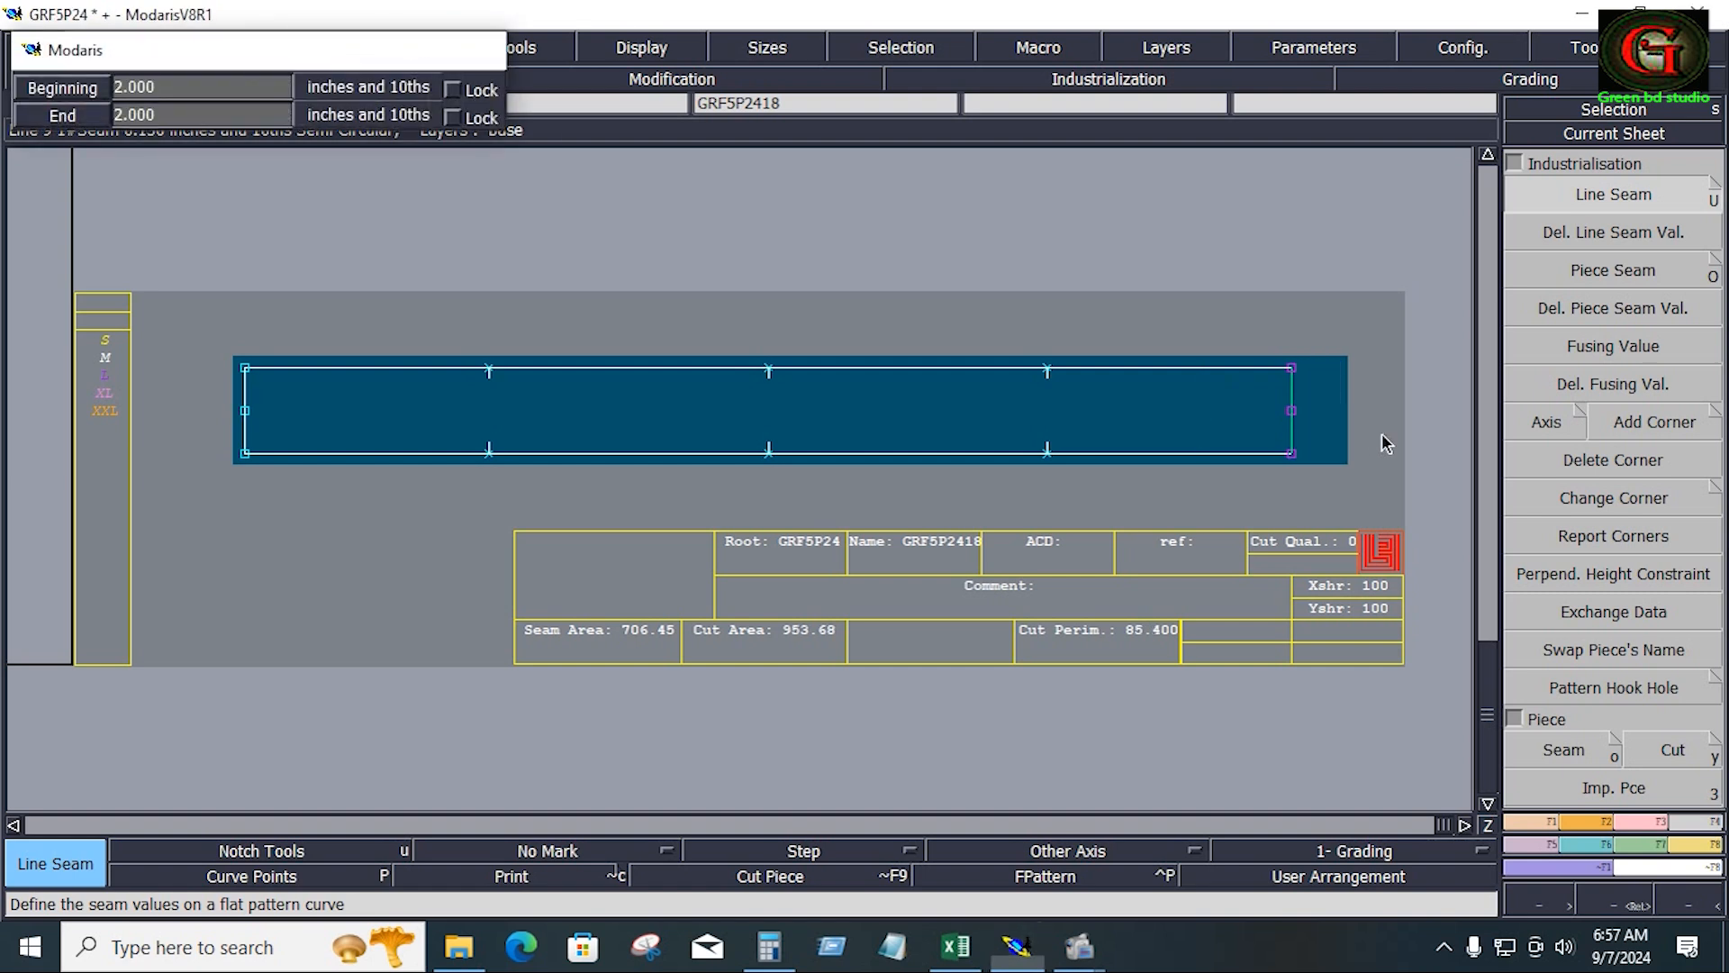
# Draw a horizontal 'DF' grain line axis about 6 inches long inside waistband piece GRF5P2418
pyautogui.click(807, 406)
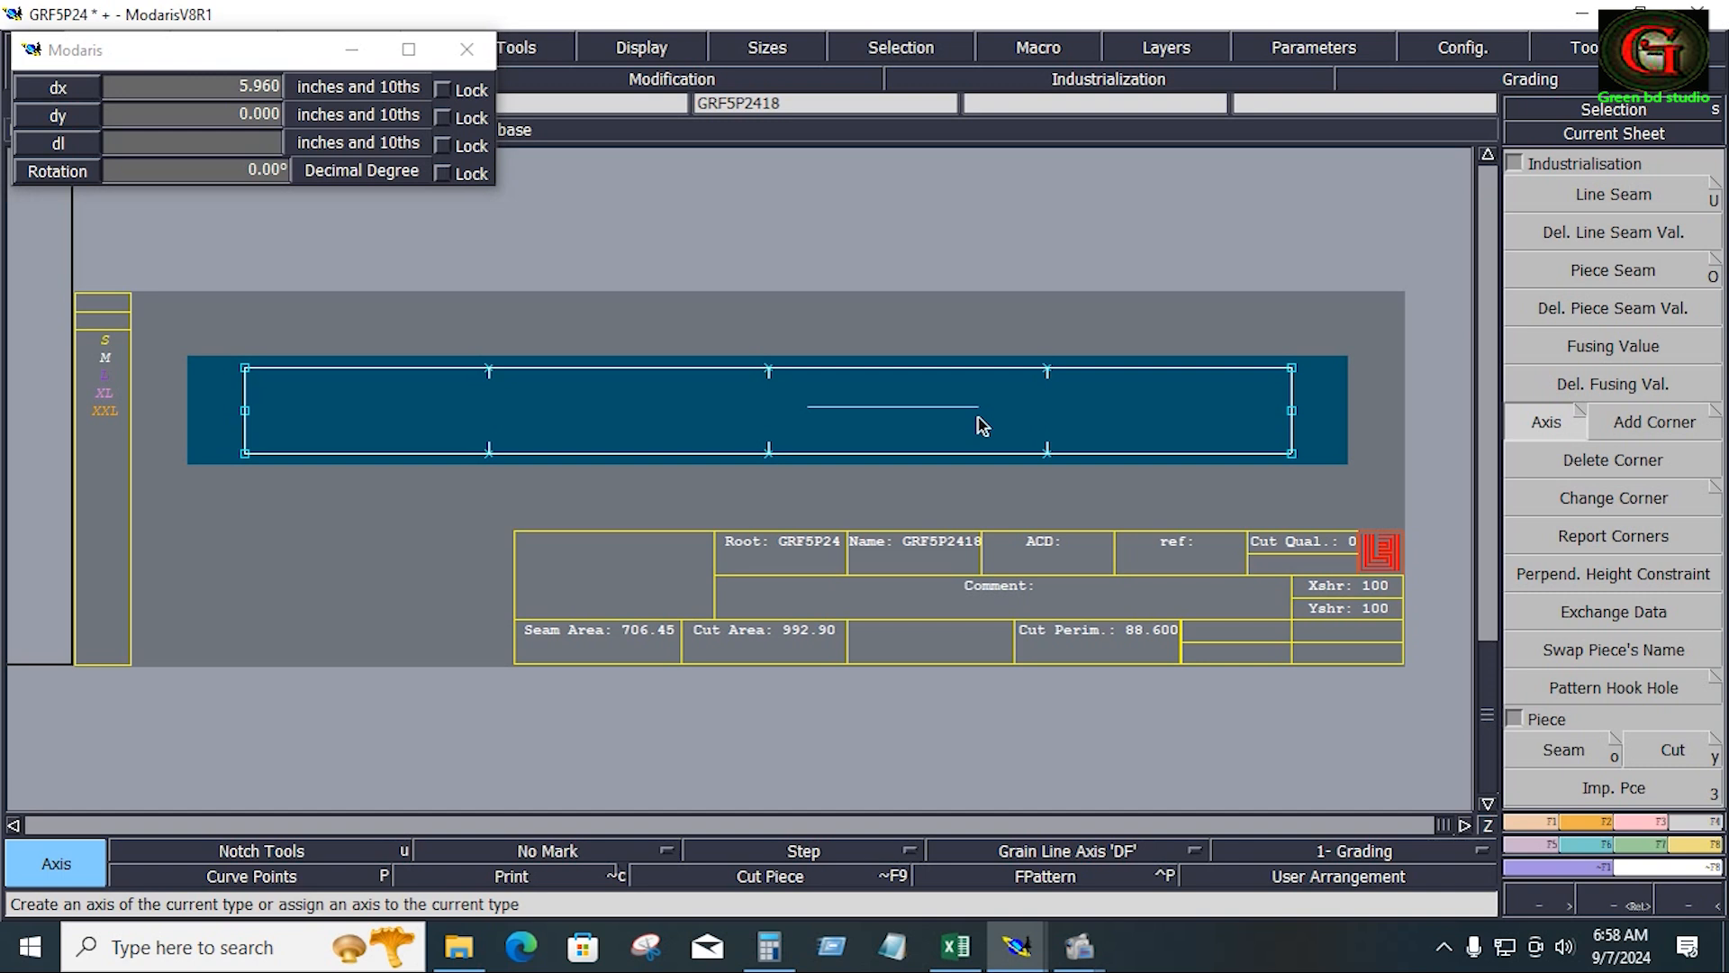
pyautogui.click(979, 418)
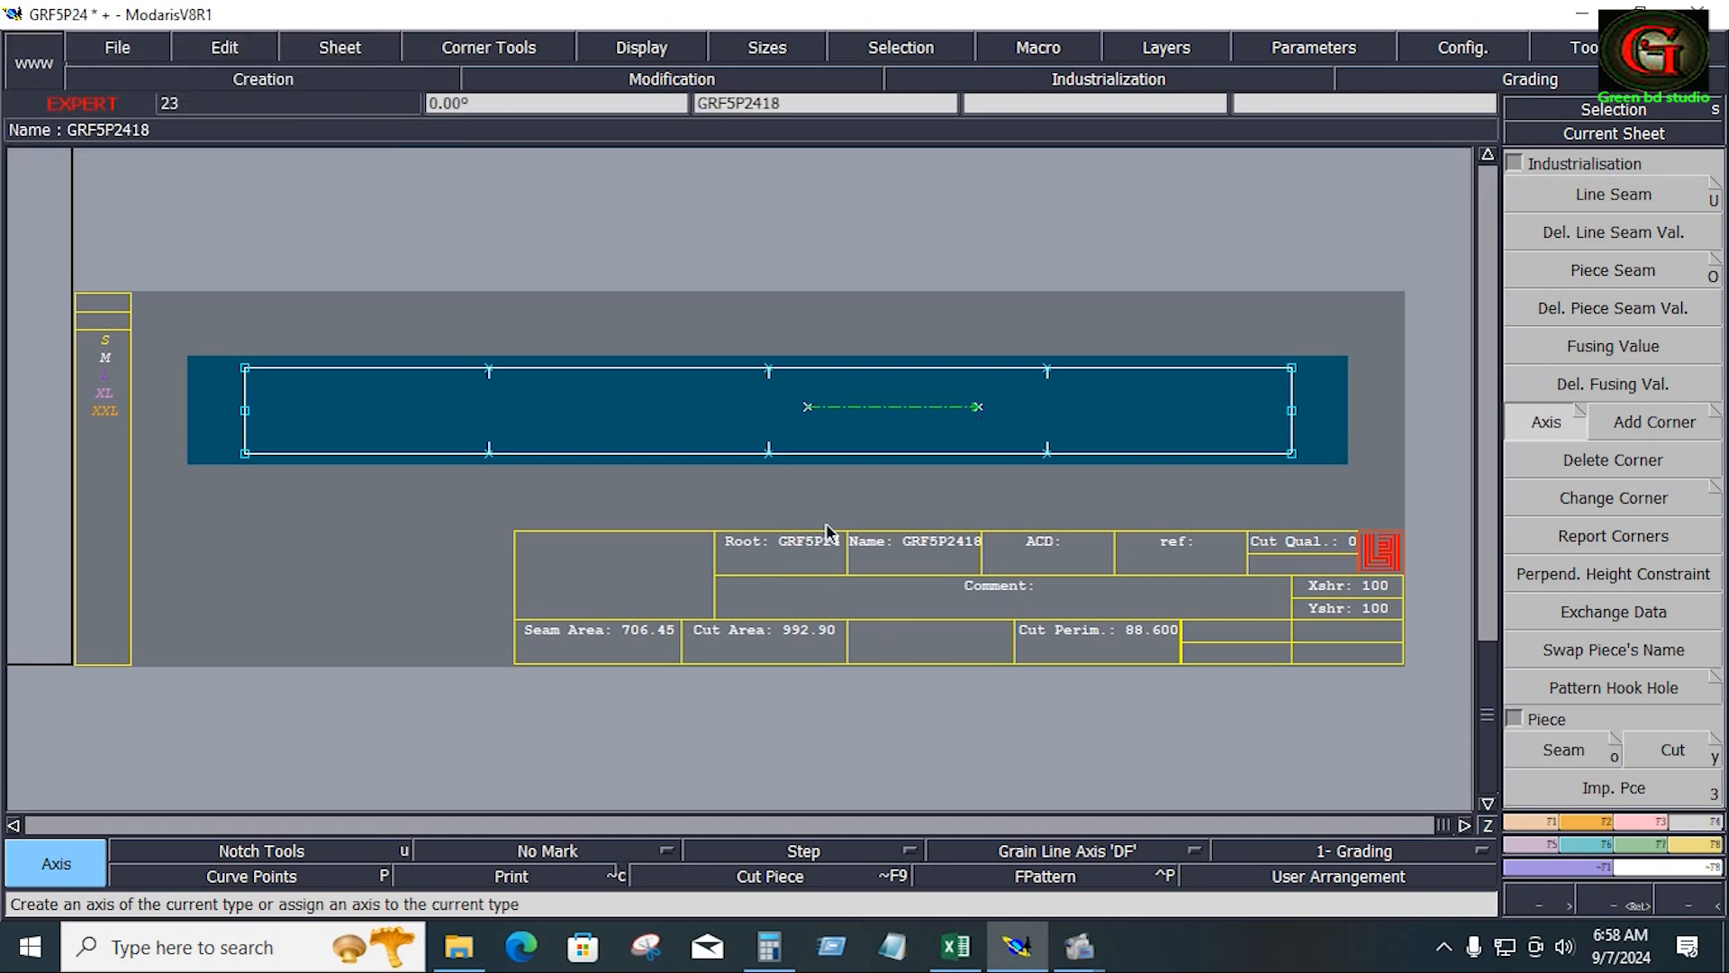
pyautogui.press('Delete')
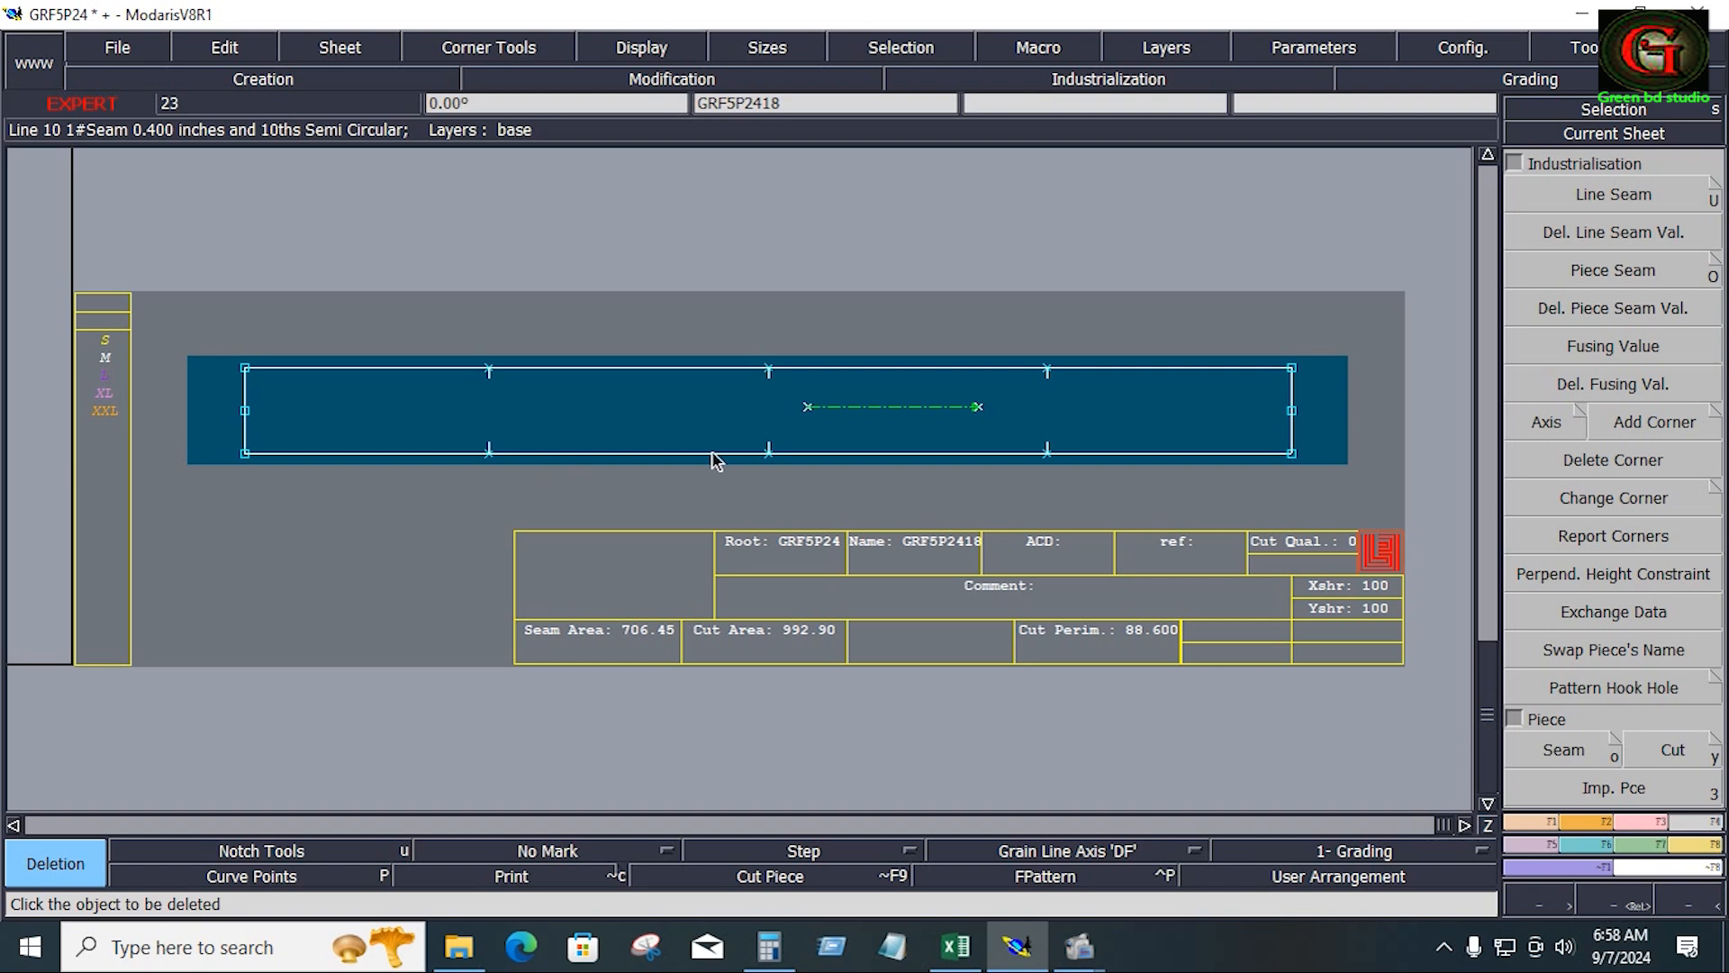
# Show all pattern sheets and reorient the trouser draft sheet with Rotation 2pts
pyautogui.press('j')
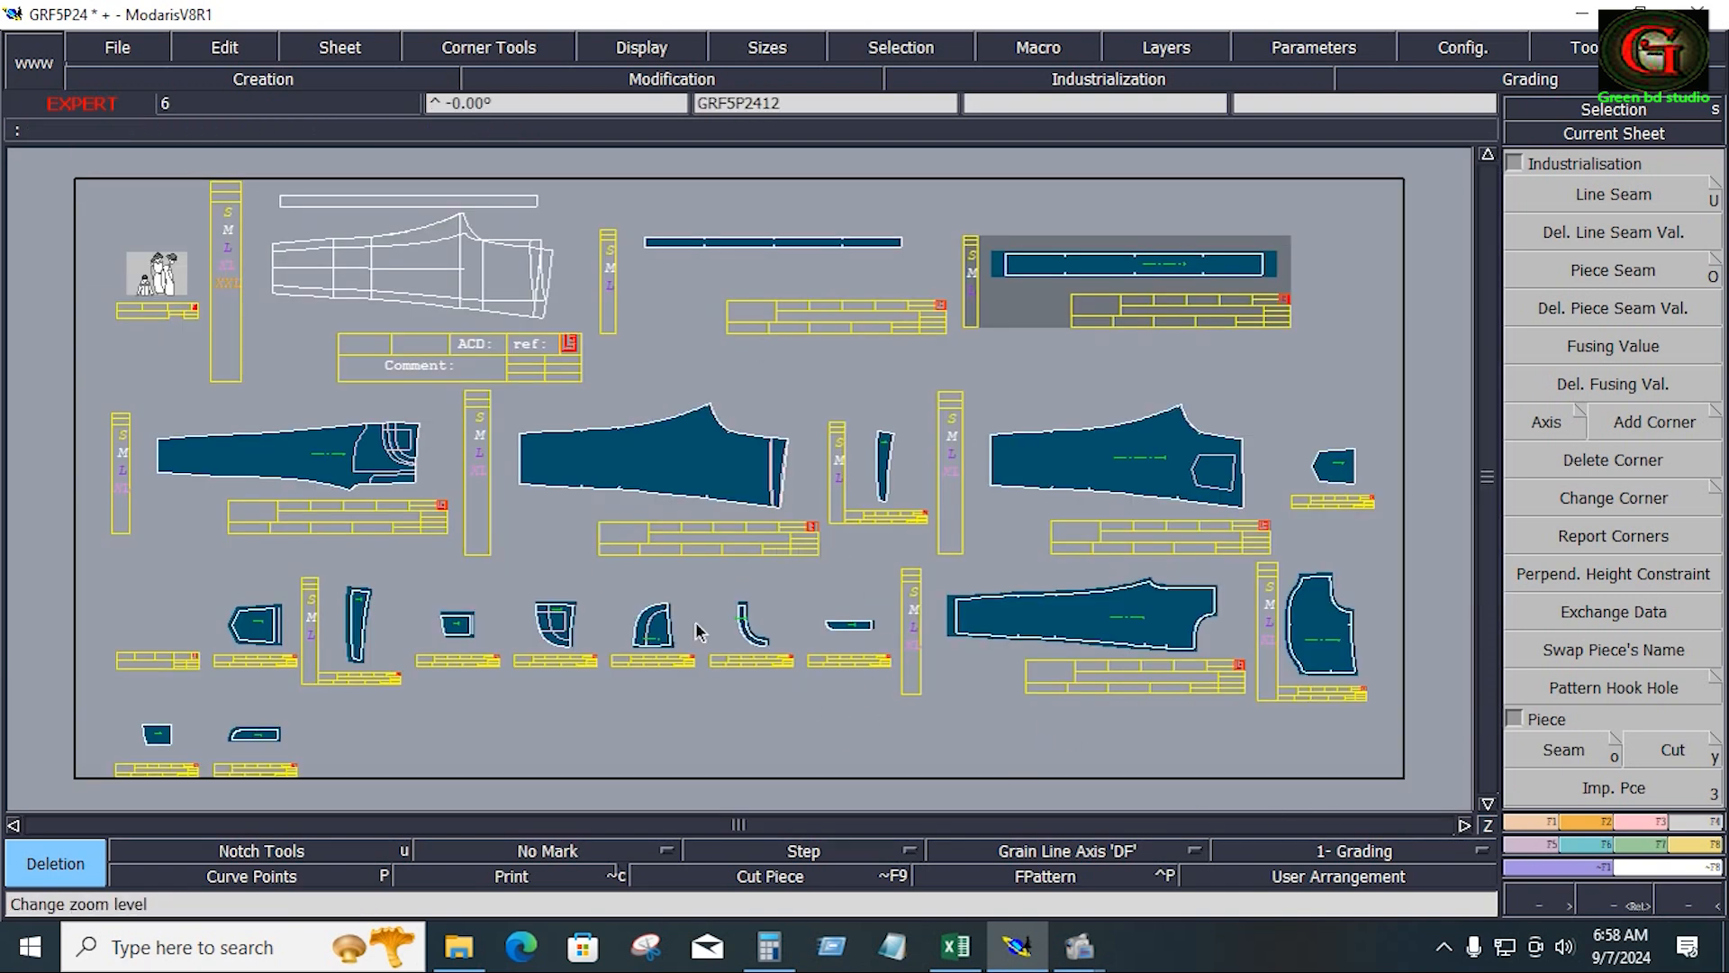
pyautogui.click(462, 305)
pyautogui.click(1587, 821)
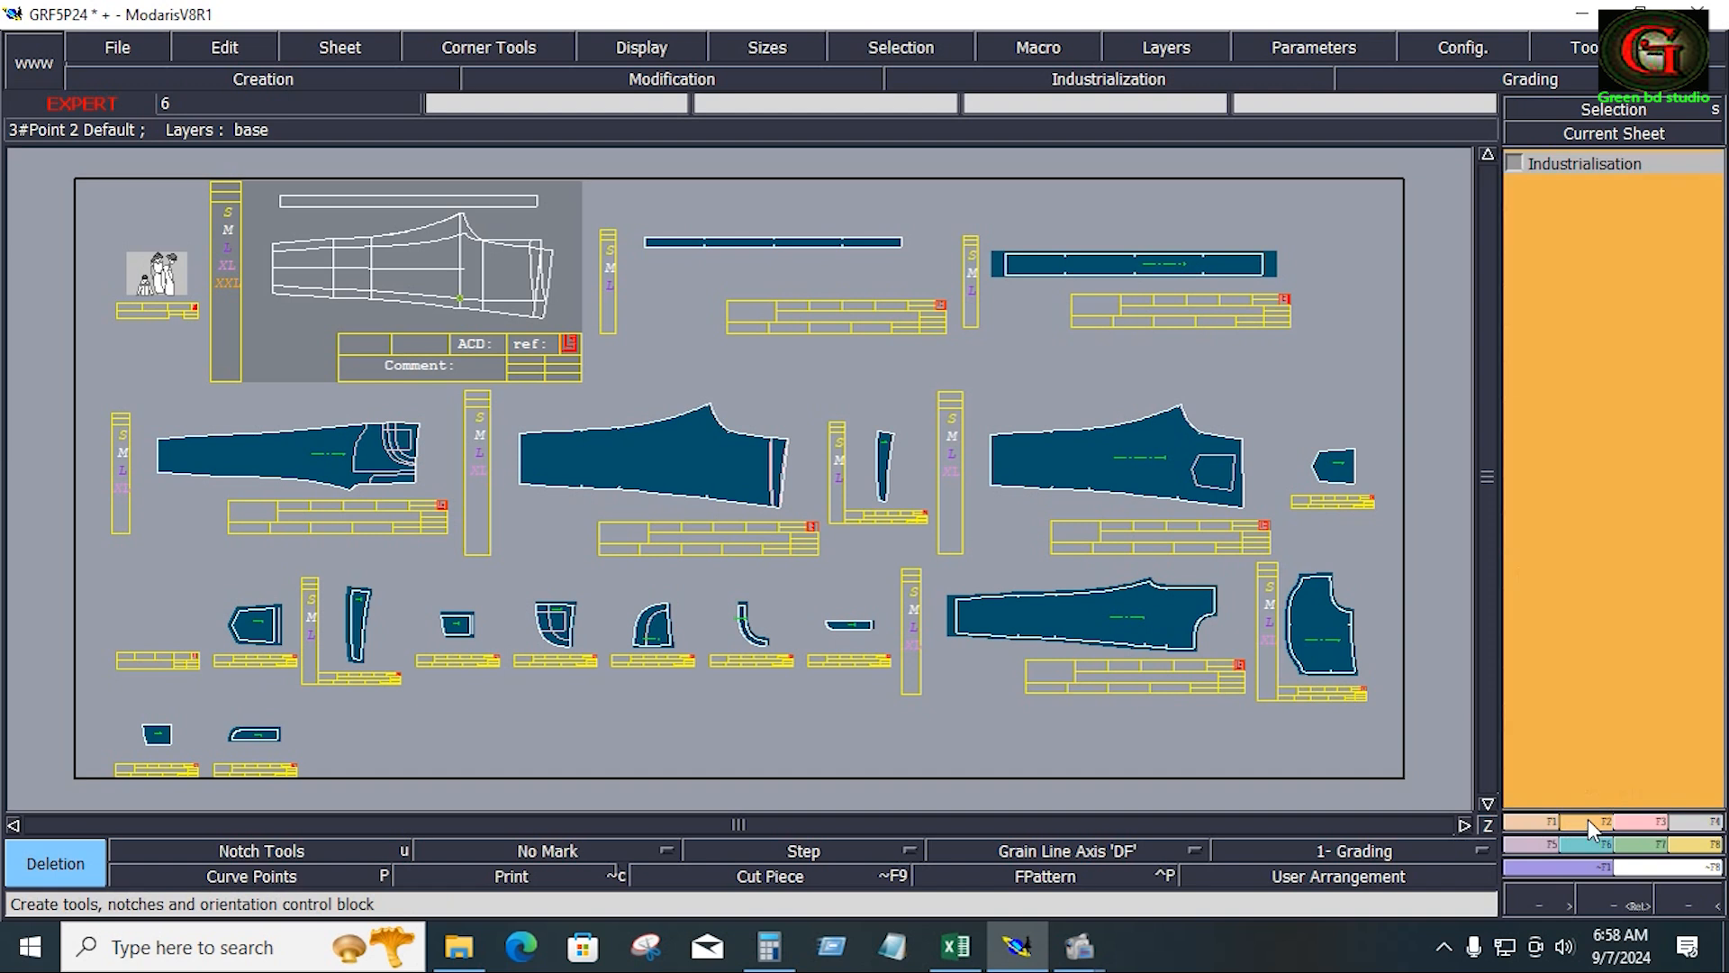
pyautogui.click(1594, 712)
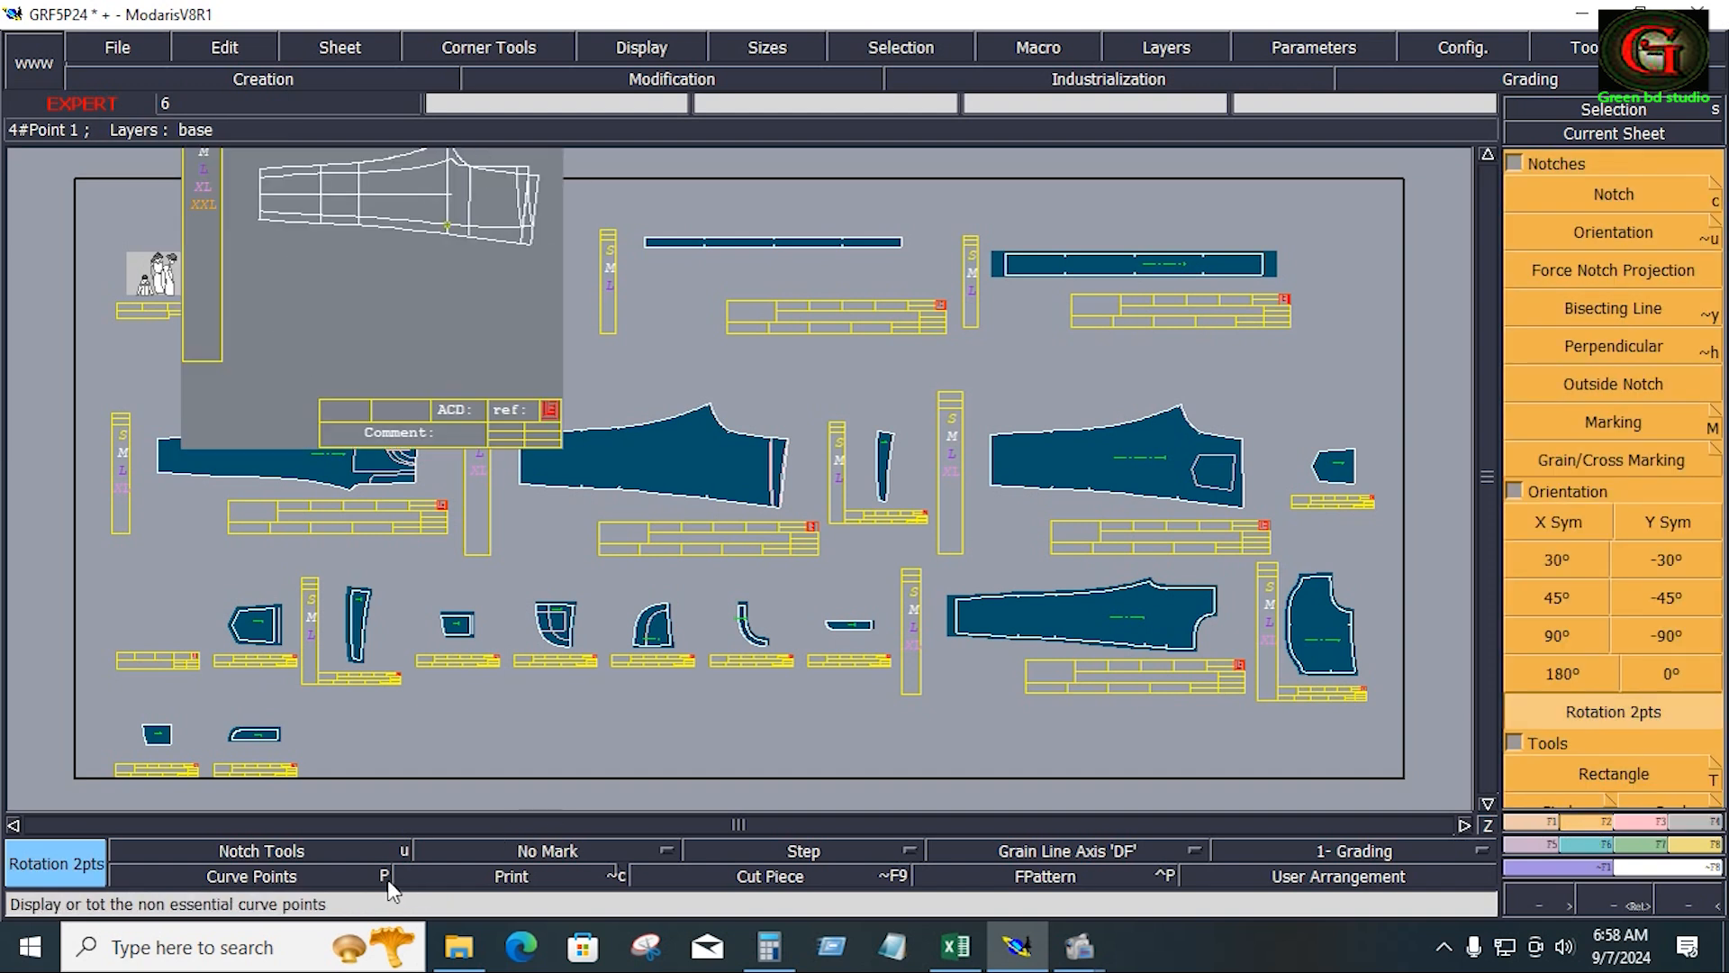
# Multiply 2.225 by 5 in Calculator, consulting the trouser sketch in the GRF5P24 Excel measurement sheet
pyautogui.click(768, 948)
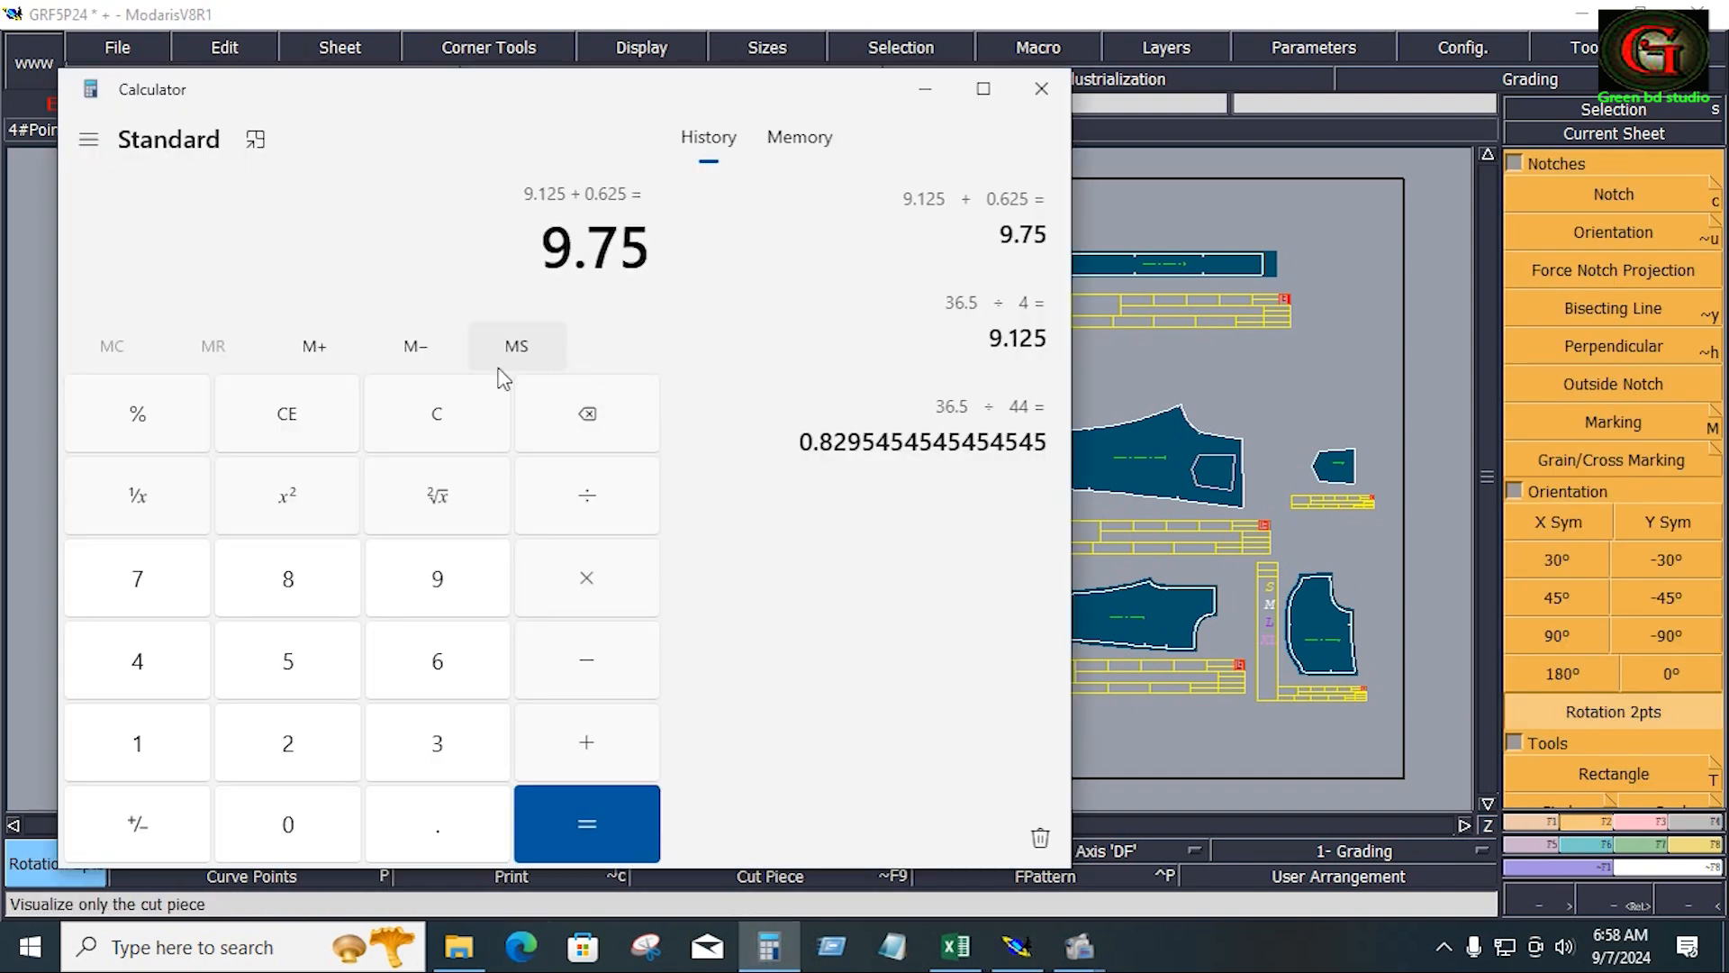
pyautogui.click(441, 419)
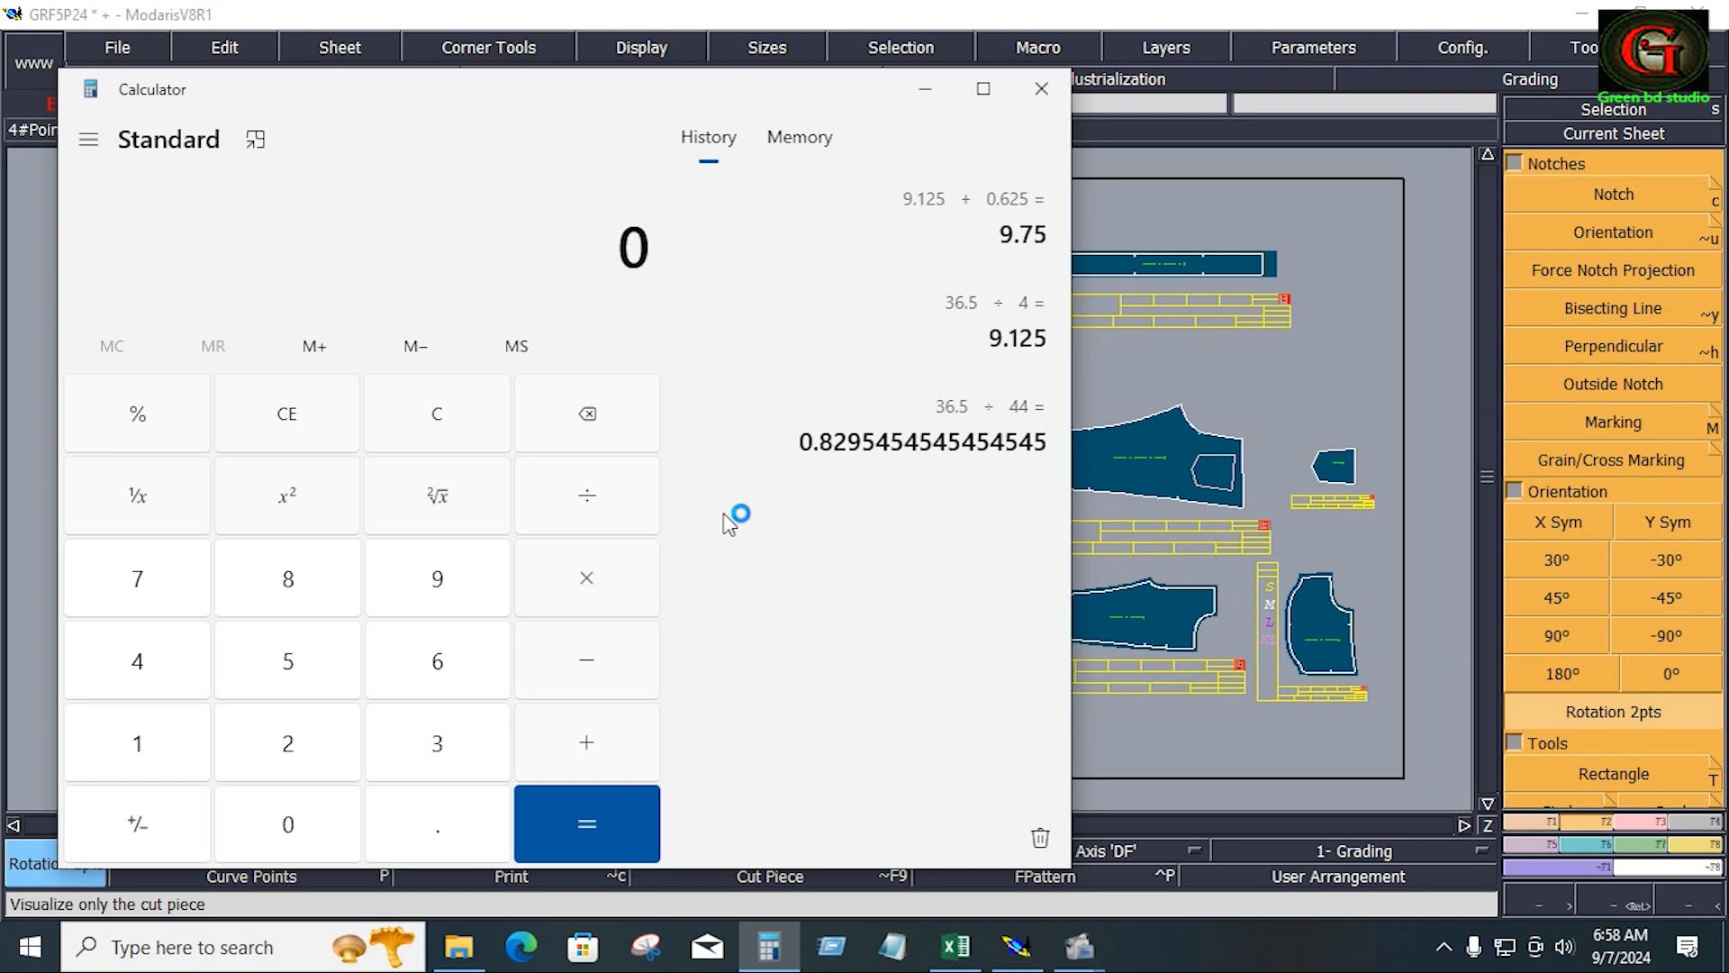
pyautogui.click(288, 744)
pyautogui.click(416, 822)
pyautogui.doubleClick(311, 757)
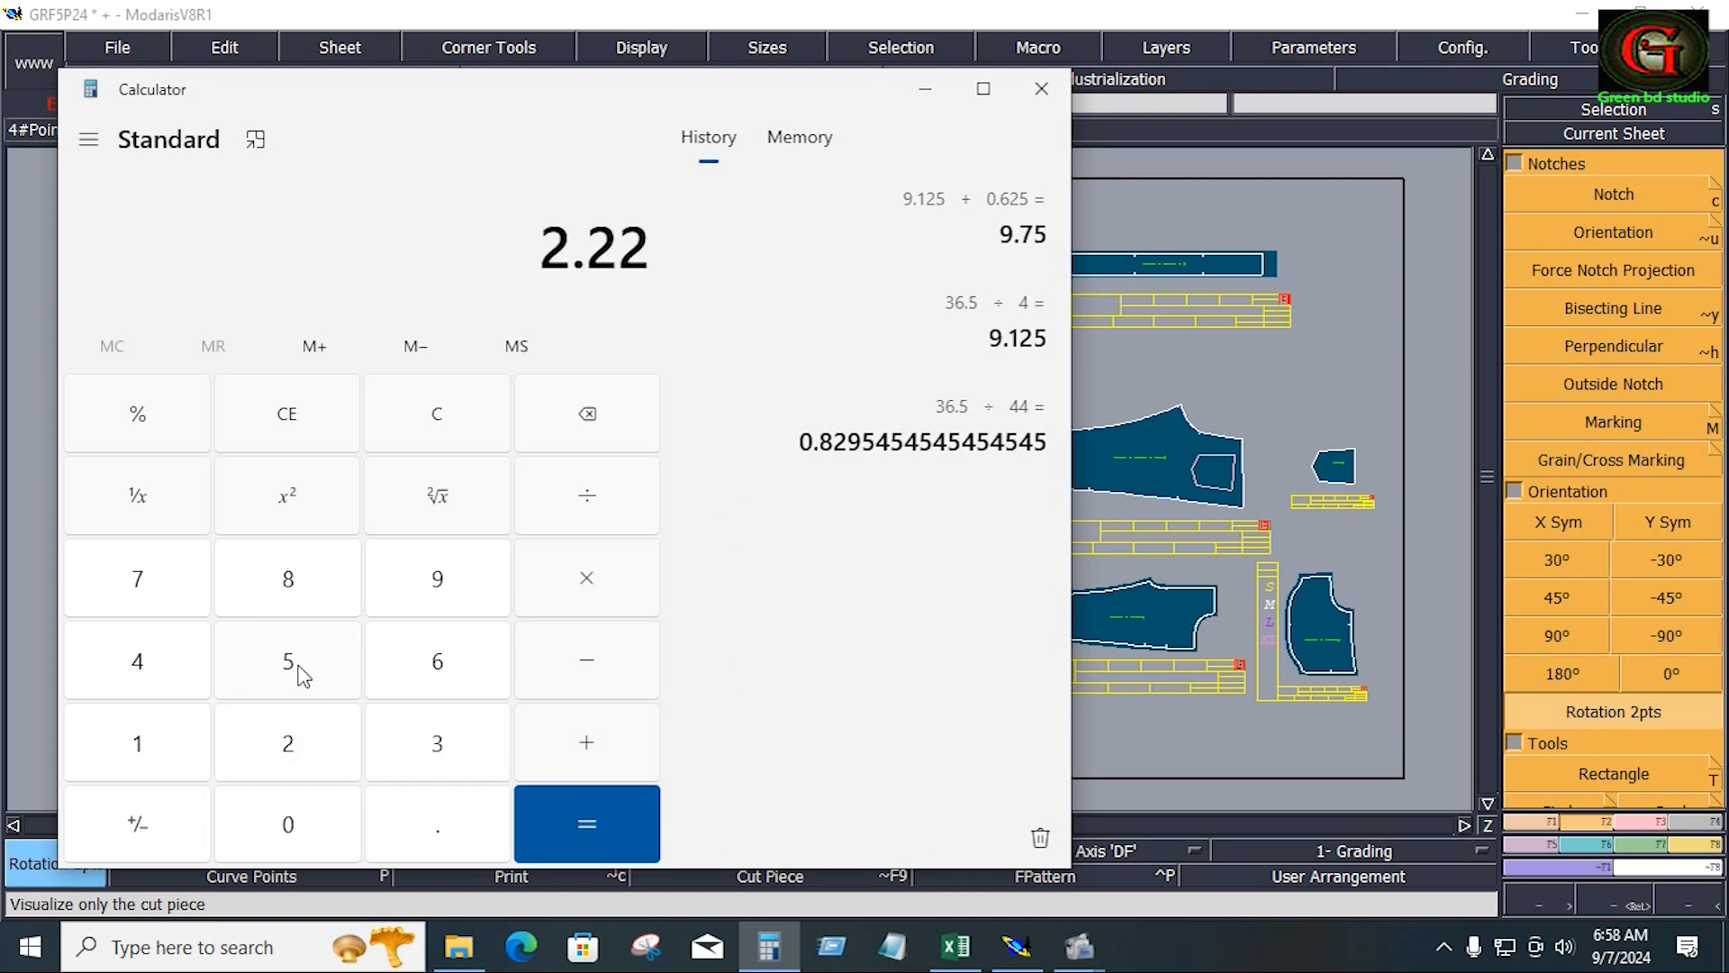
pyautogui.click(301, 674)
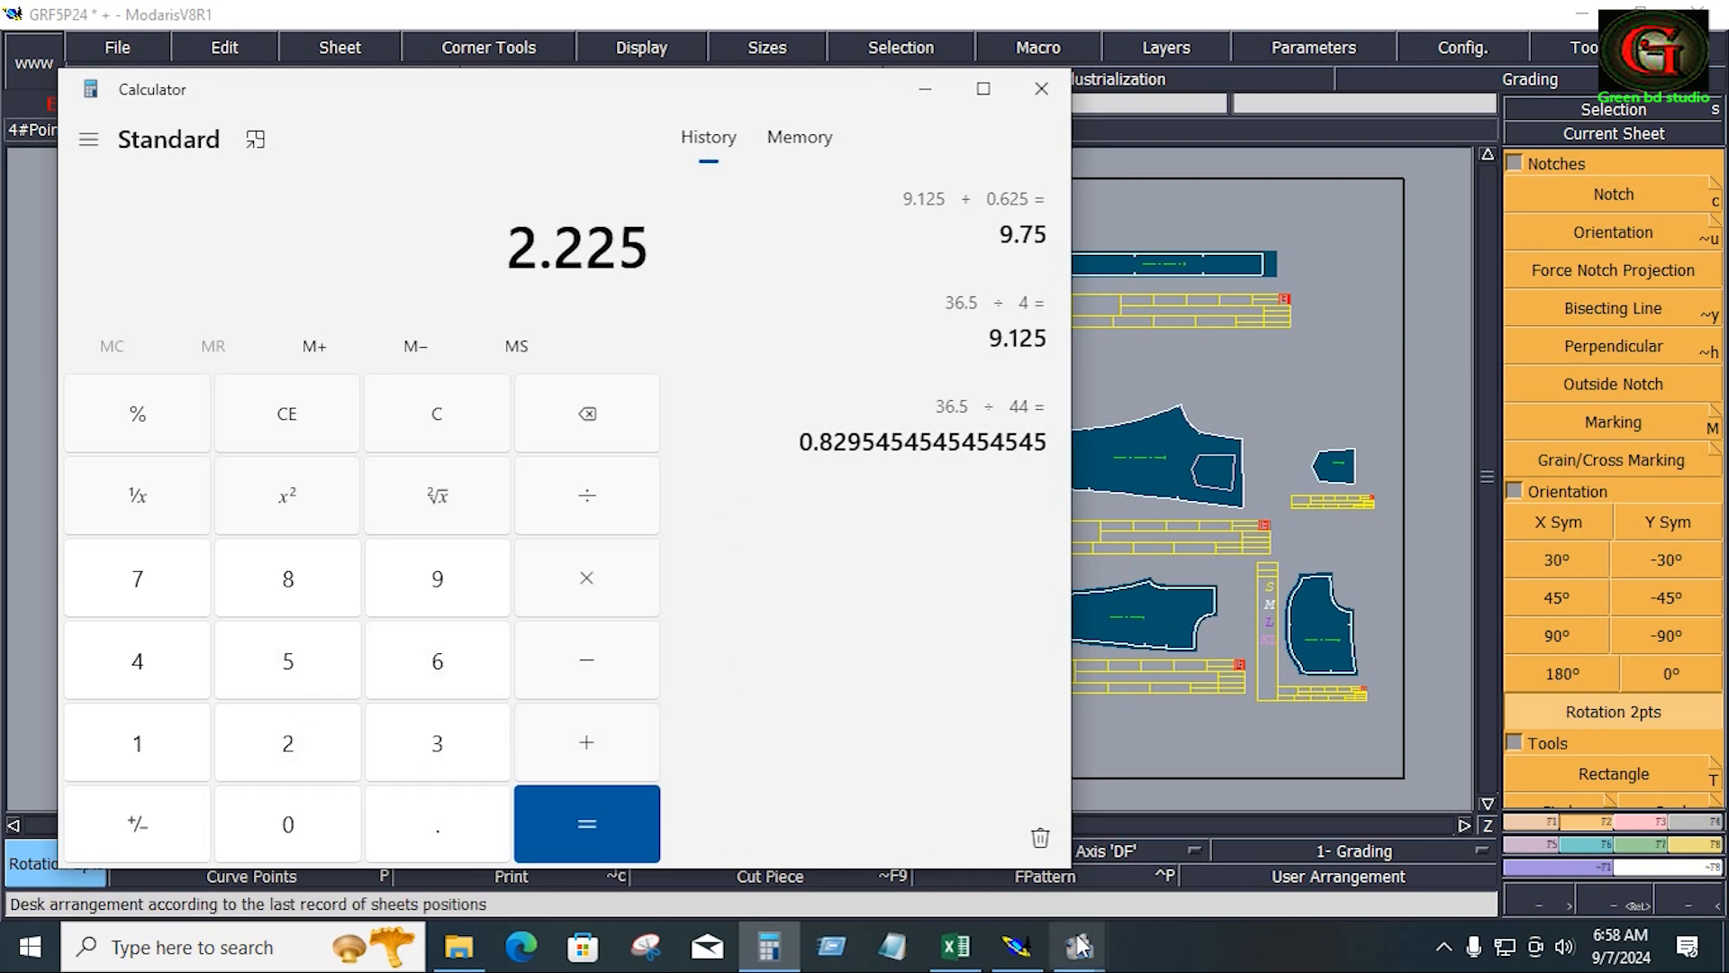
pyautogui.click(956, 945)
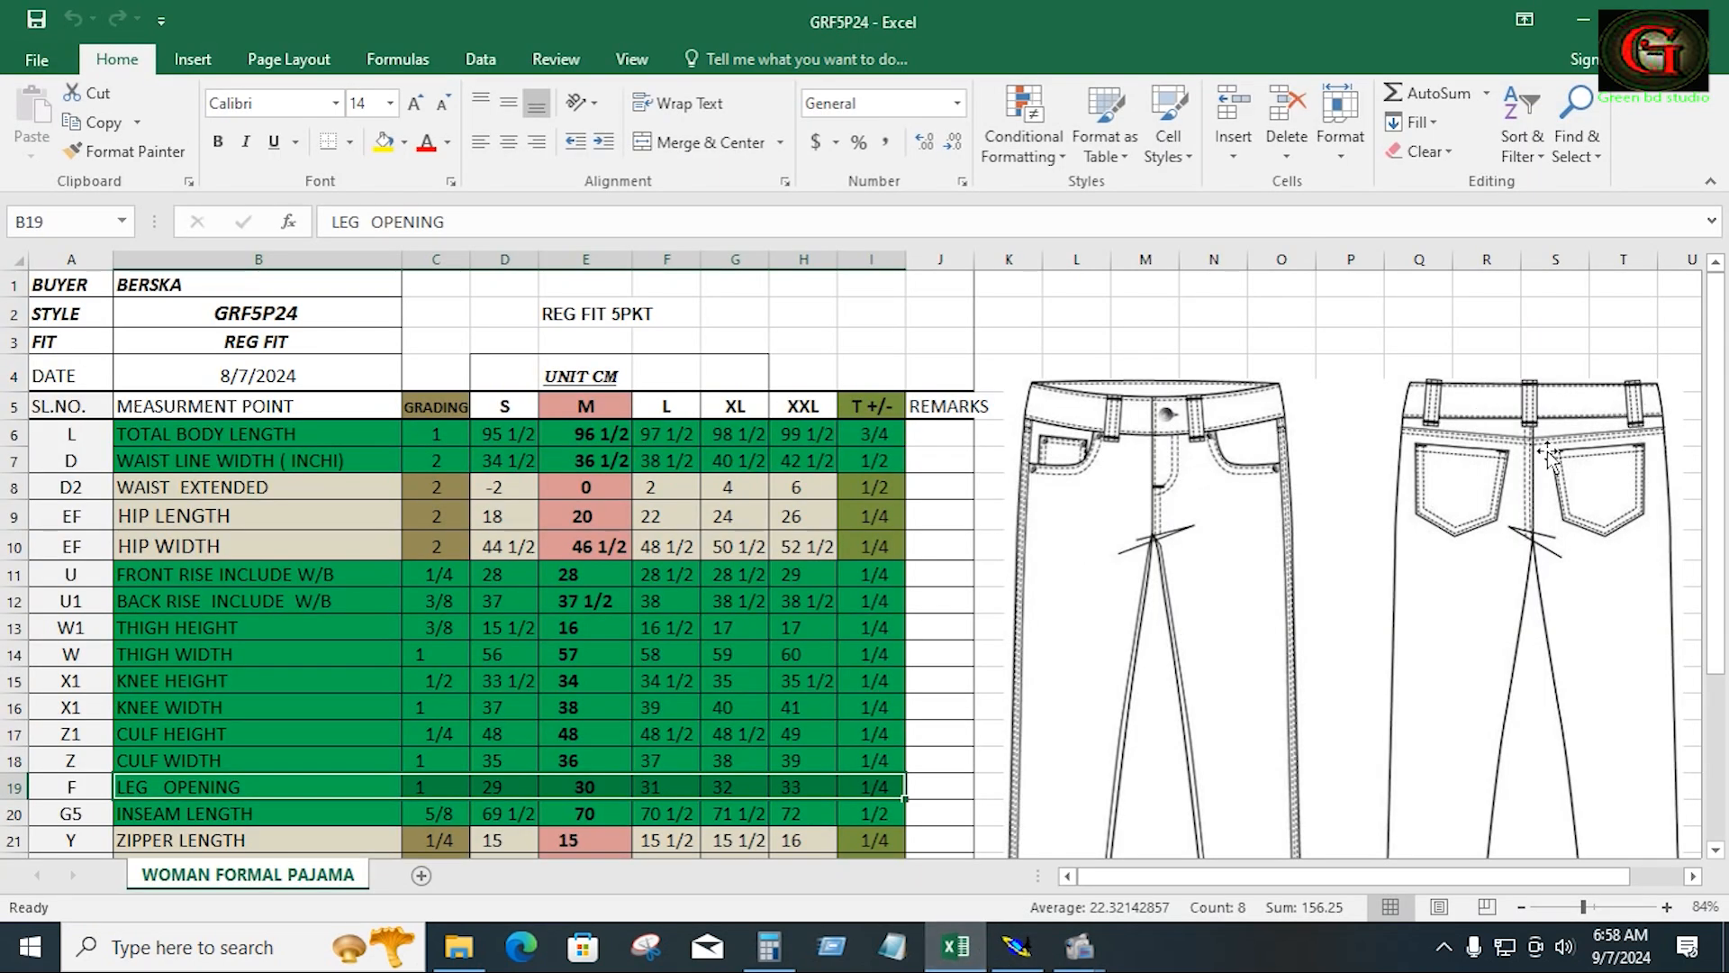
pyautogui.click(768, 946)
pyautogui.press('*')
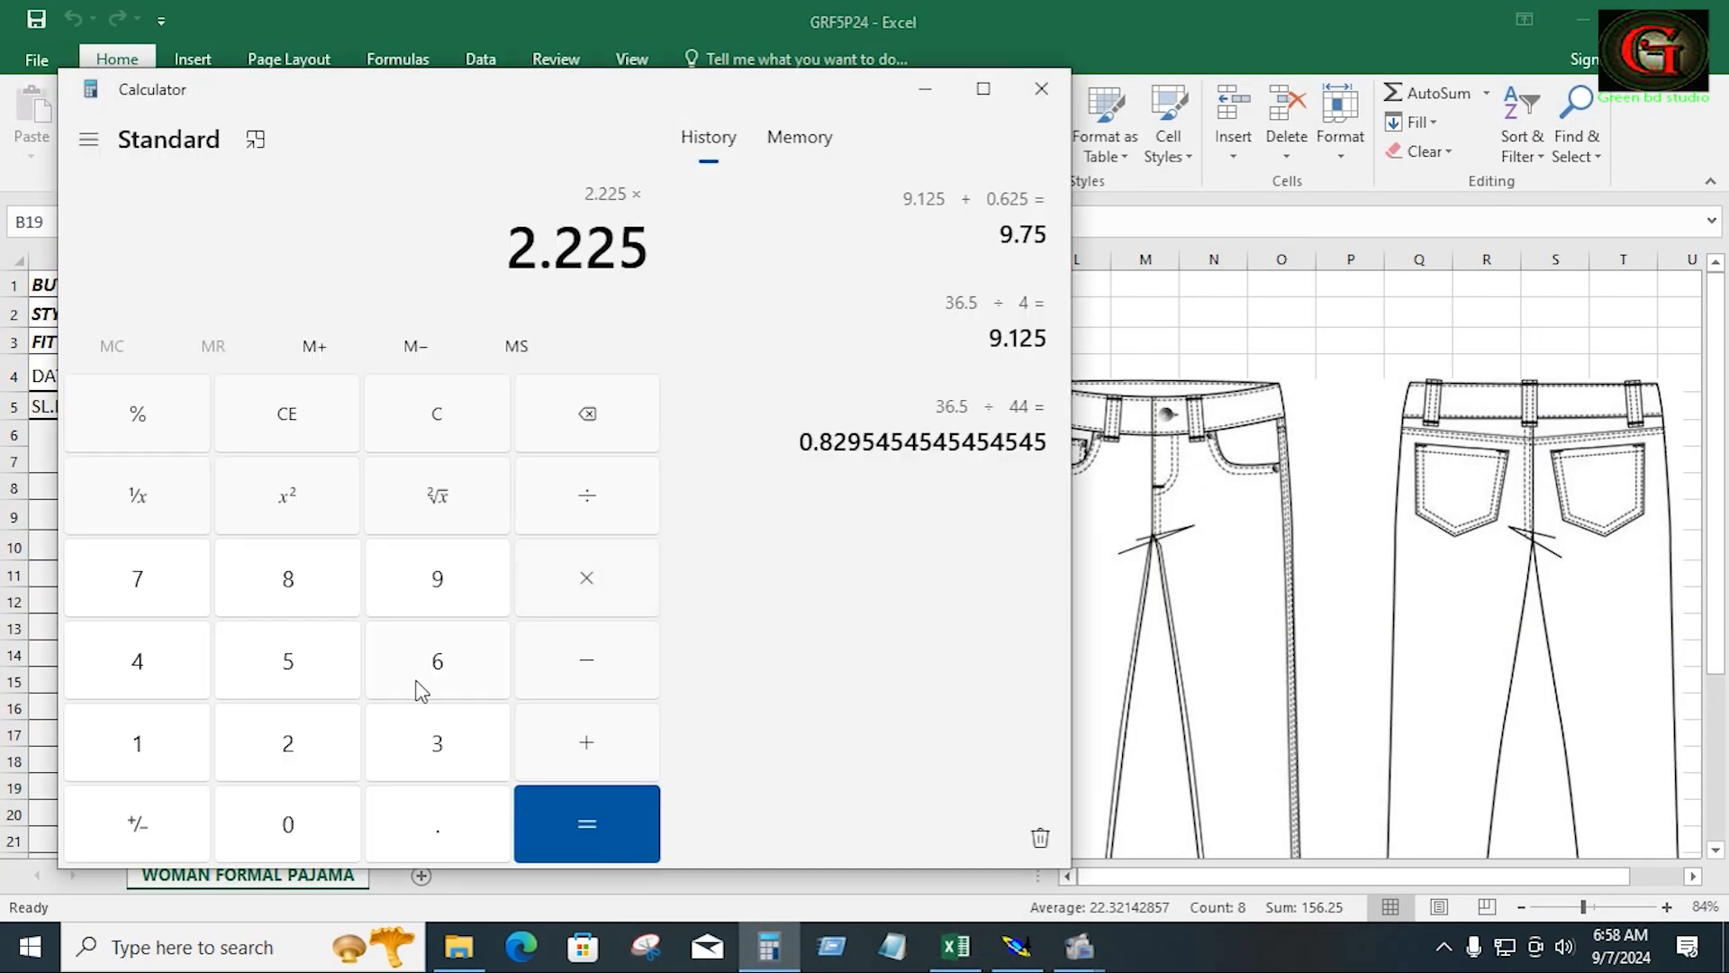
pyautogui.click(270, 683)
pyautogui.press('Return')
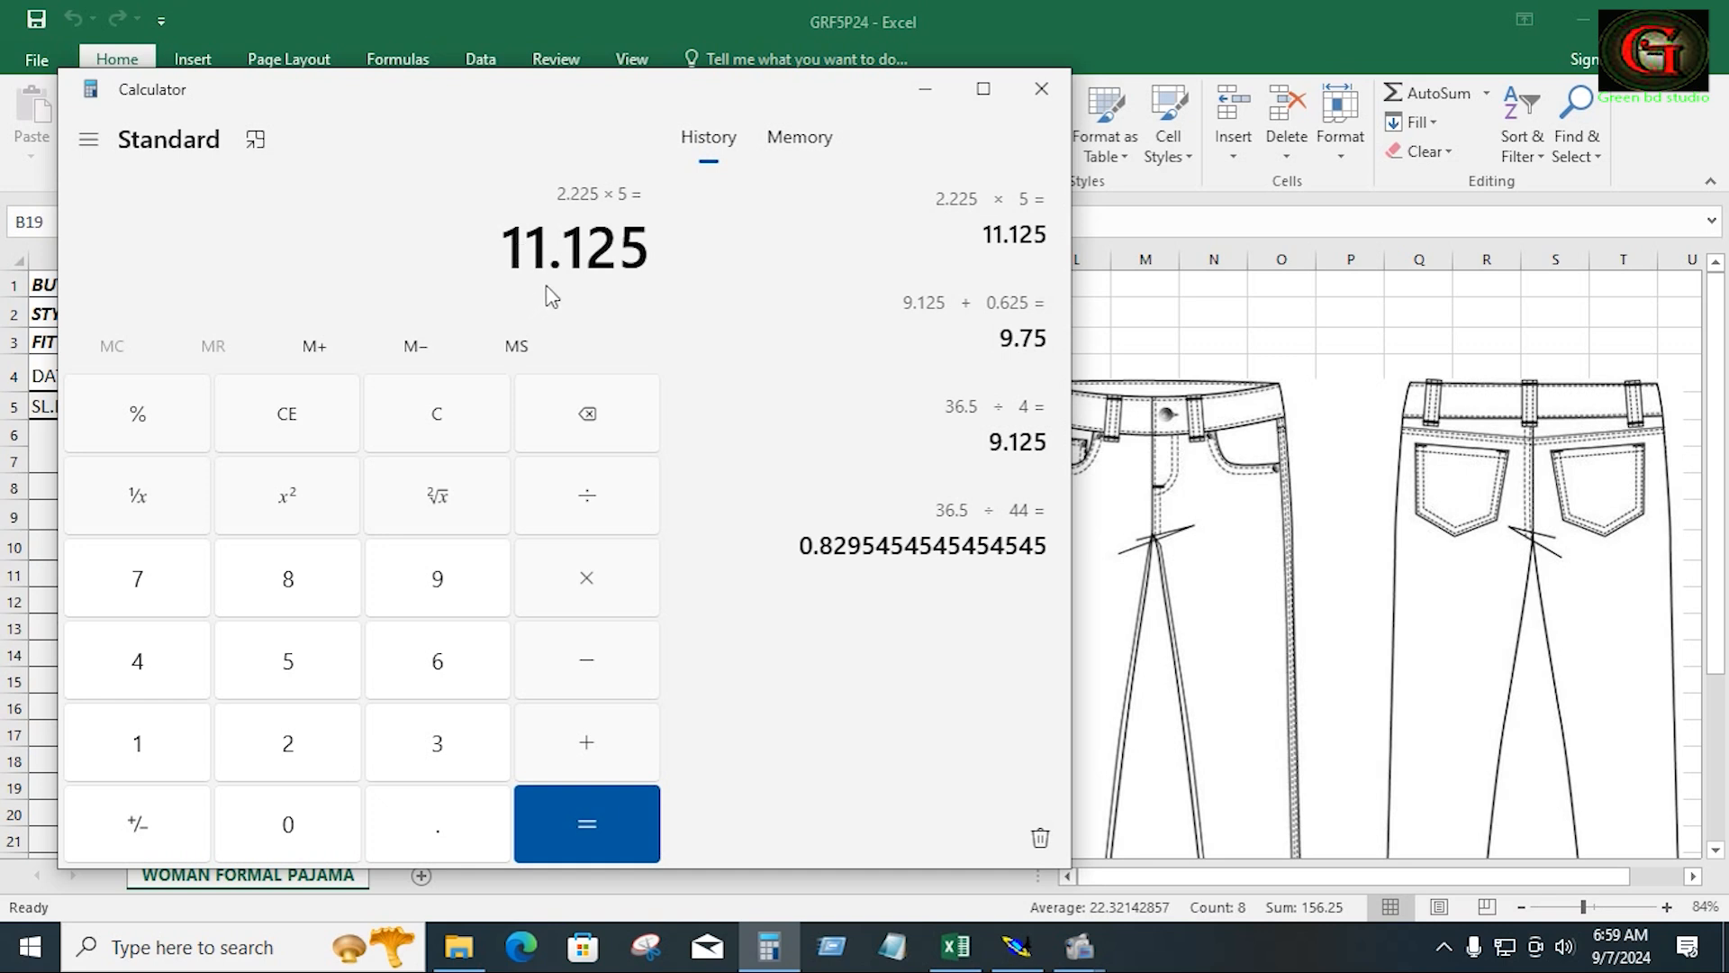
# Switch back to Modaris and construct a rectangle 21 inches wide and 1.5 inches high below the trouser draft
pyautogui.click(1018, 947)
pyautogui.click(302, 288)
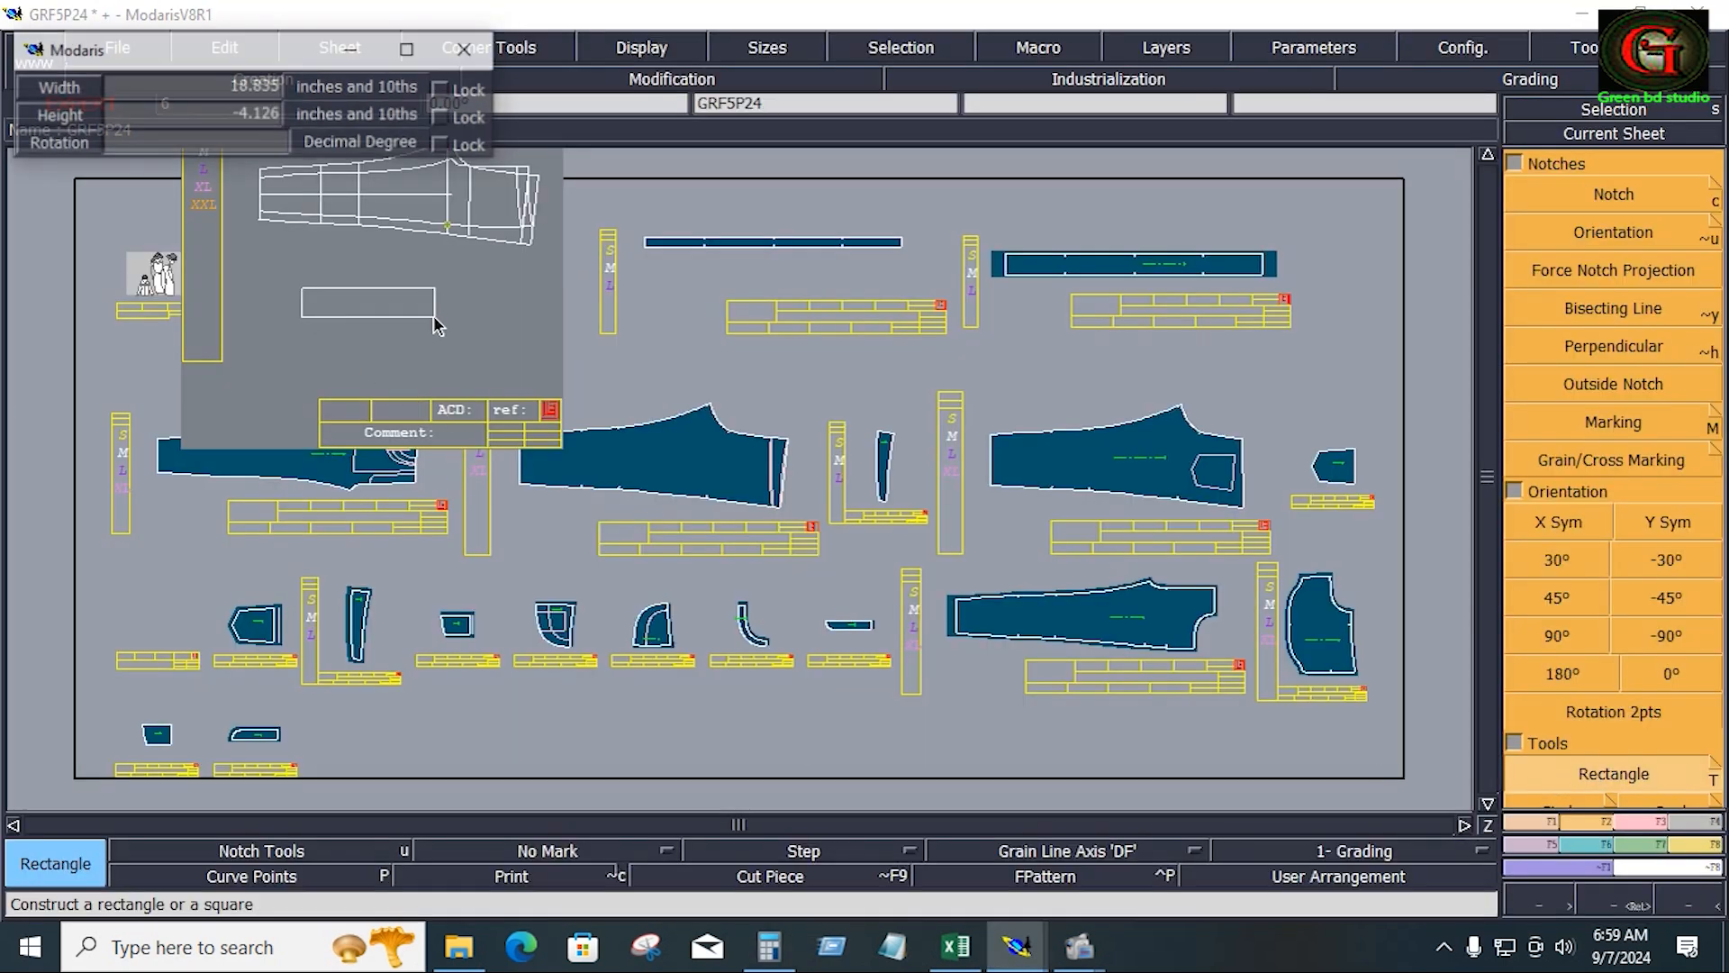
pyautogui.write('36.500')
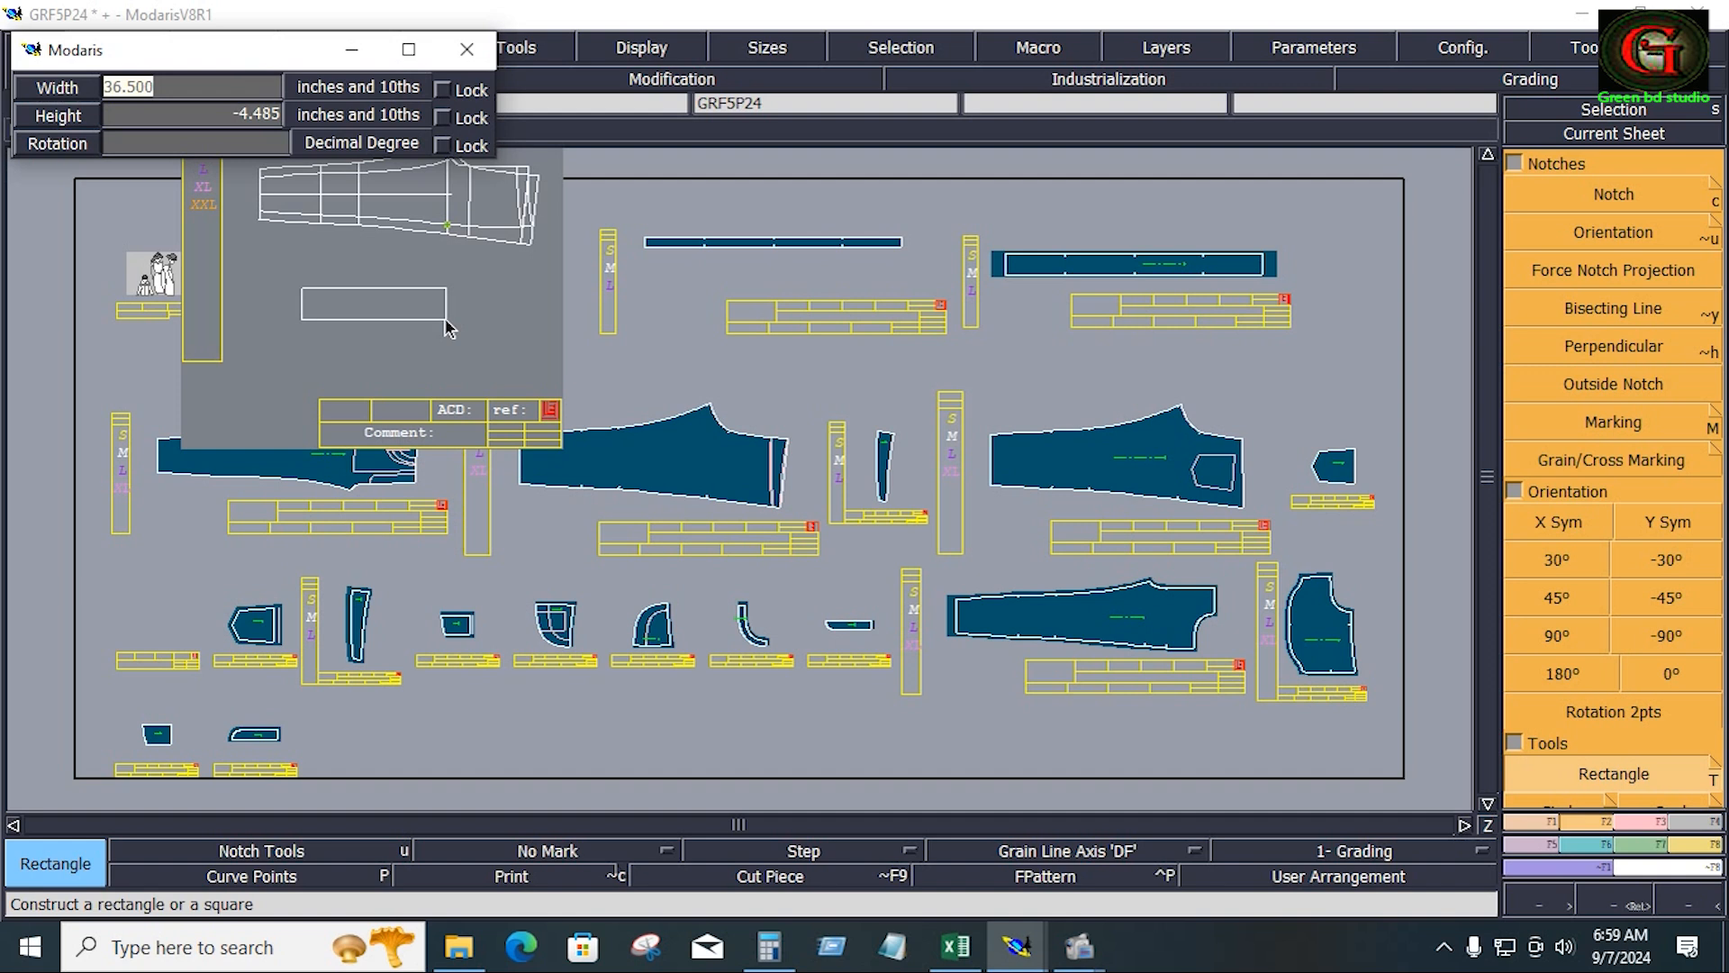
pyautogui.write('21')
pyautogui.press('Tab')
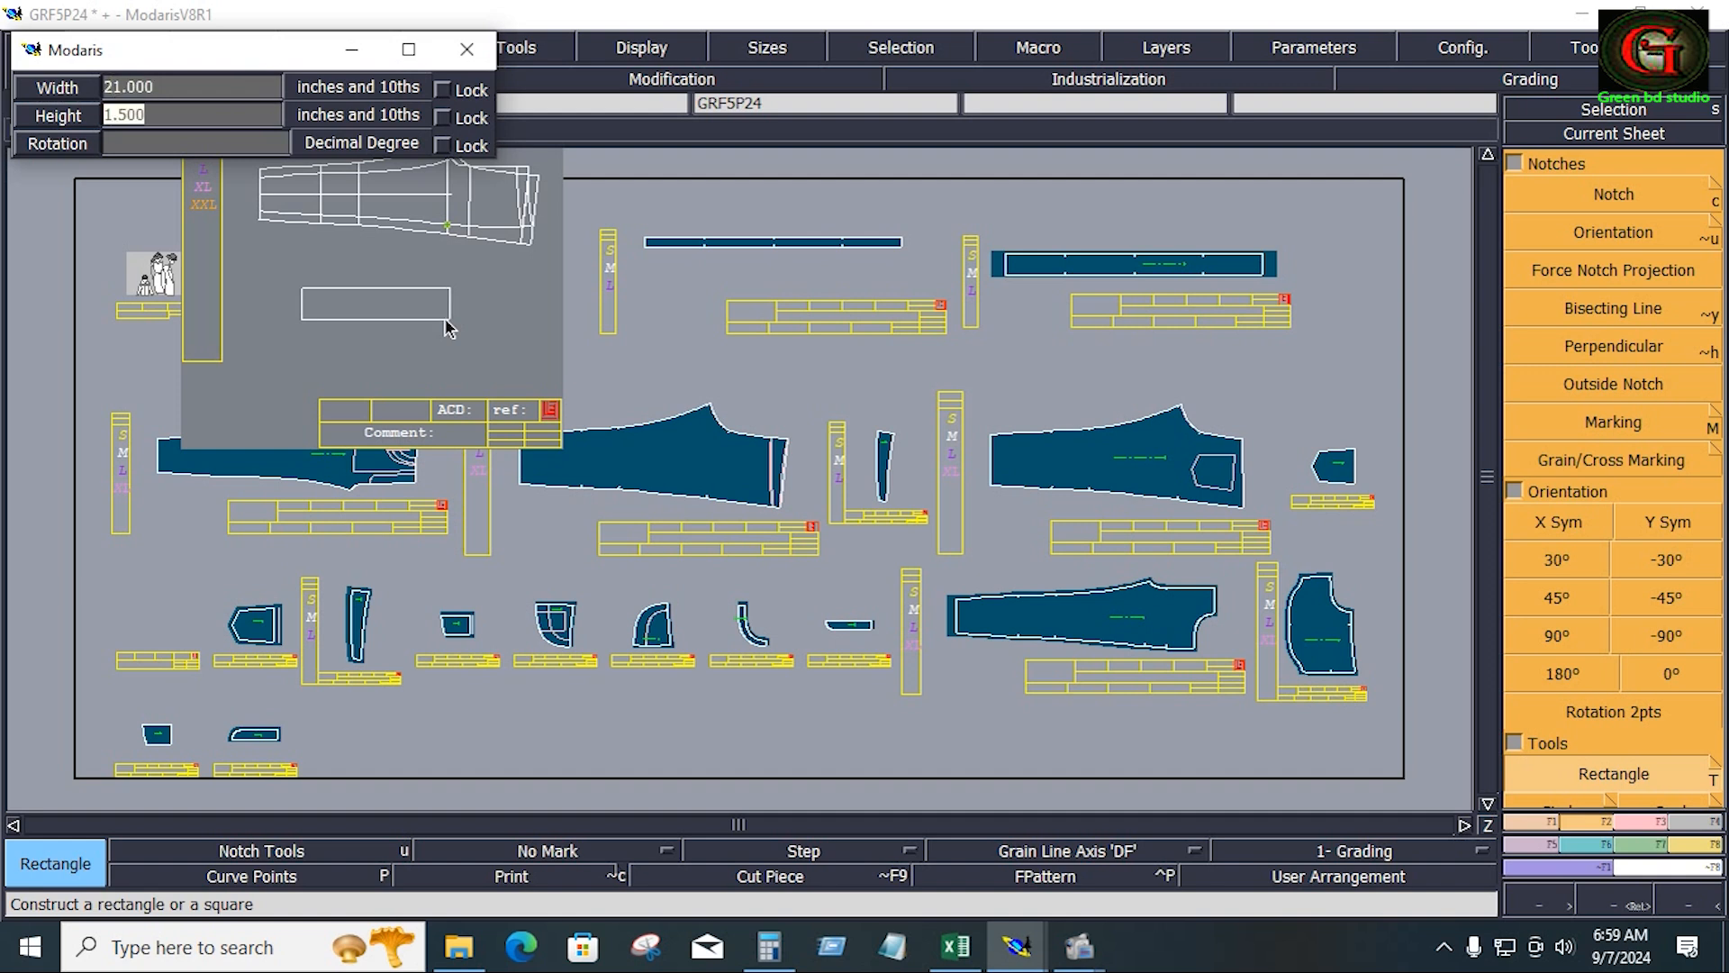
pyautogui.write('1.')
pyautogui.press('Return')
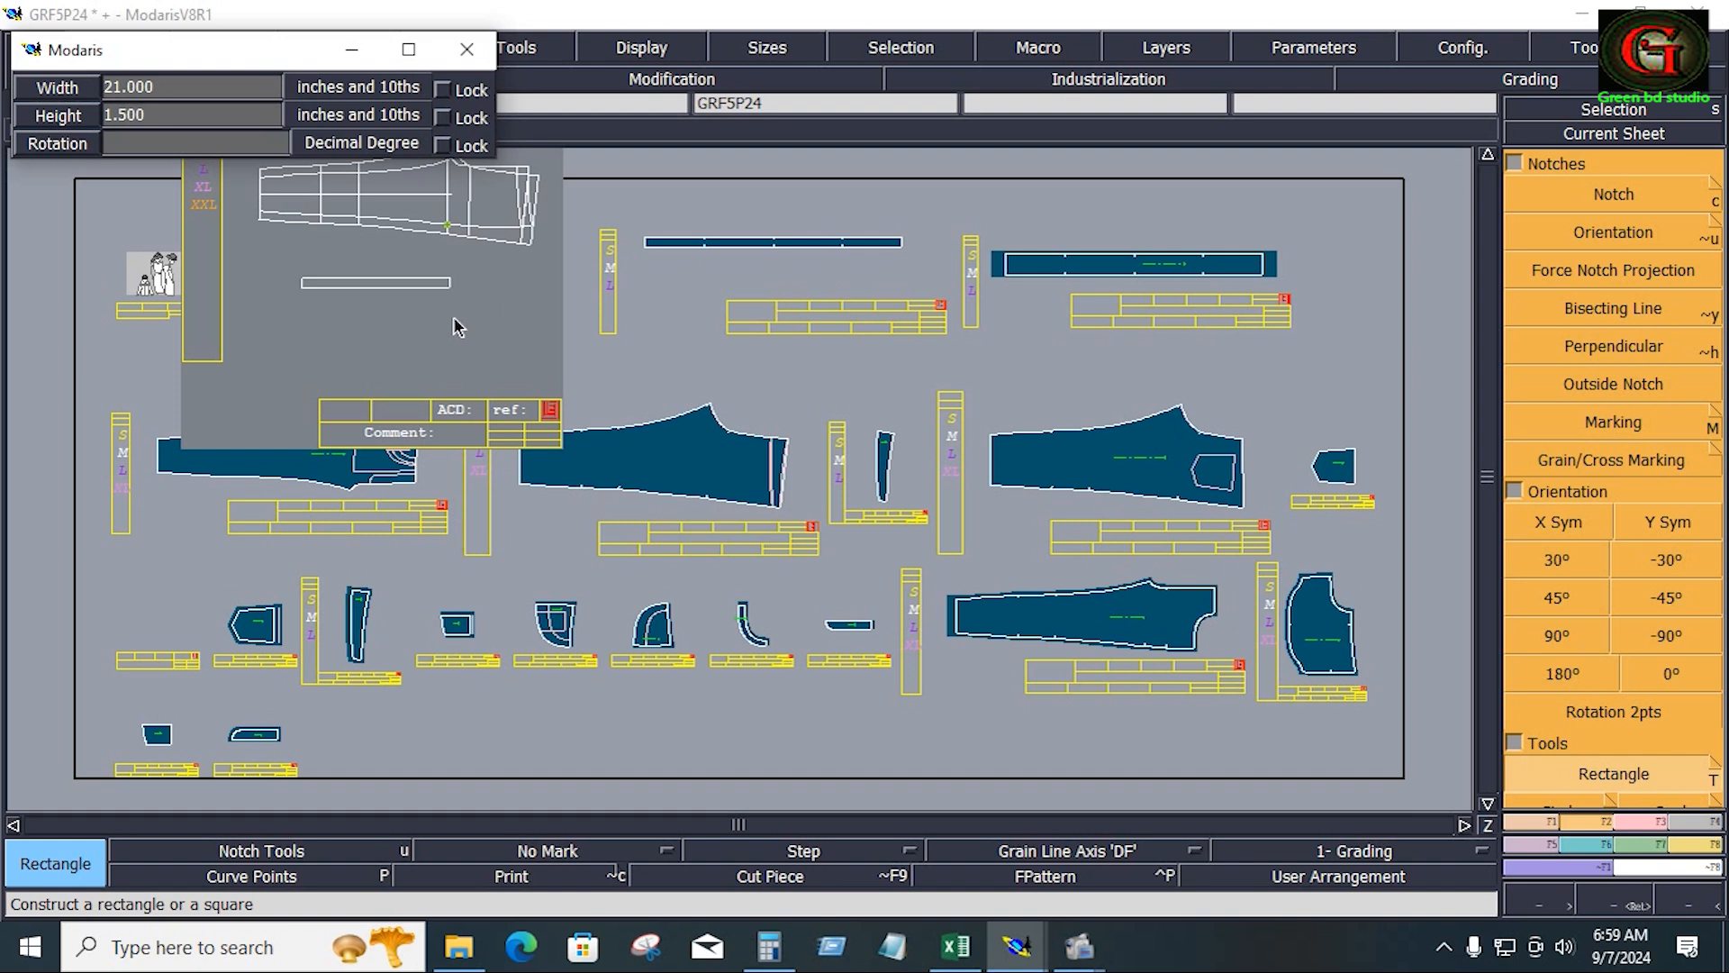
# Extract the new rectangle as its own pattern piece and delete its outline from the trouser draft sheet
pyautogui.click(489, 302)
pyautogui.press('Delete')
pyautogui.click(420, 290)
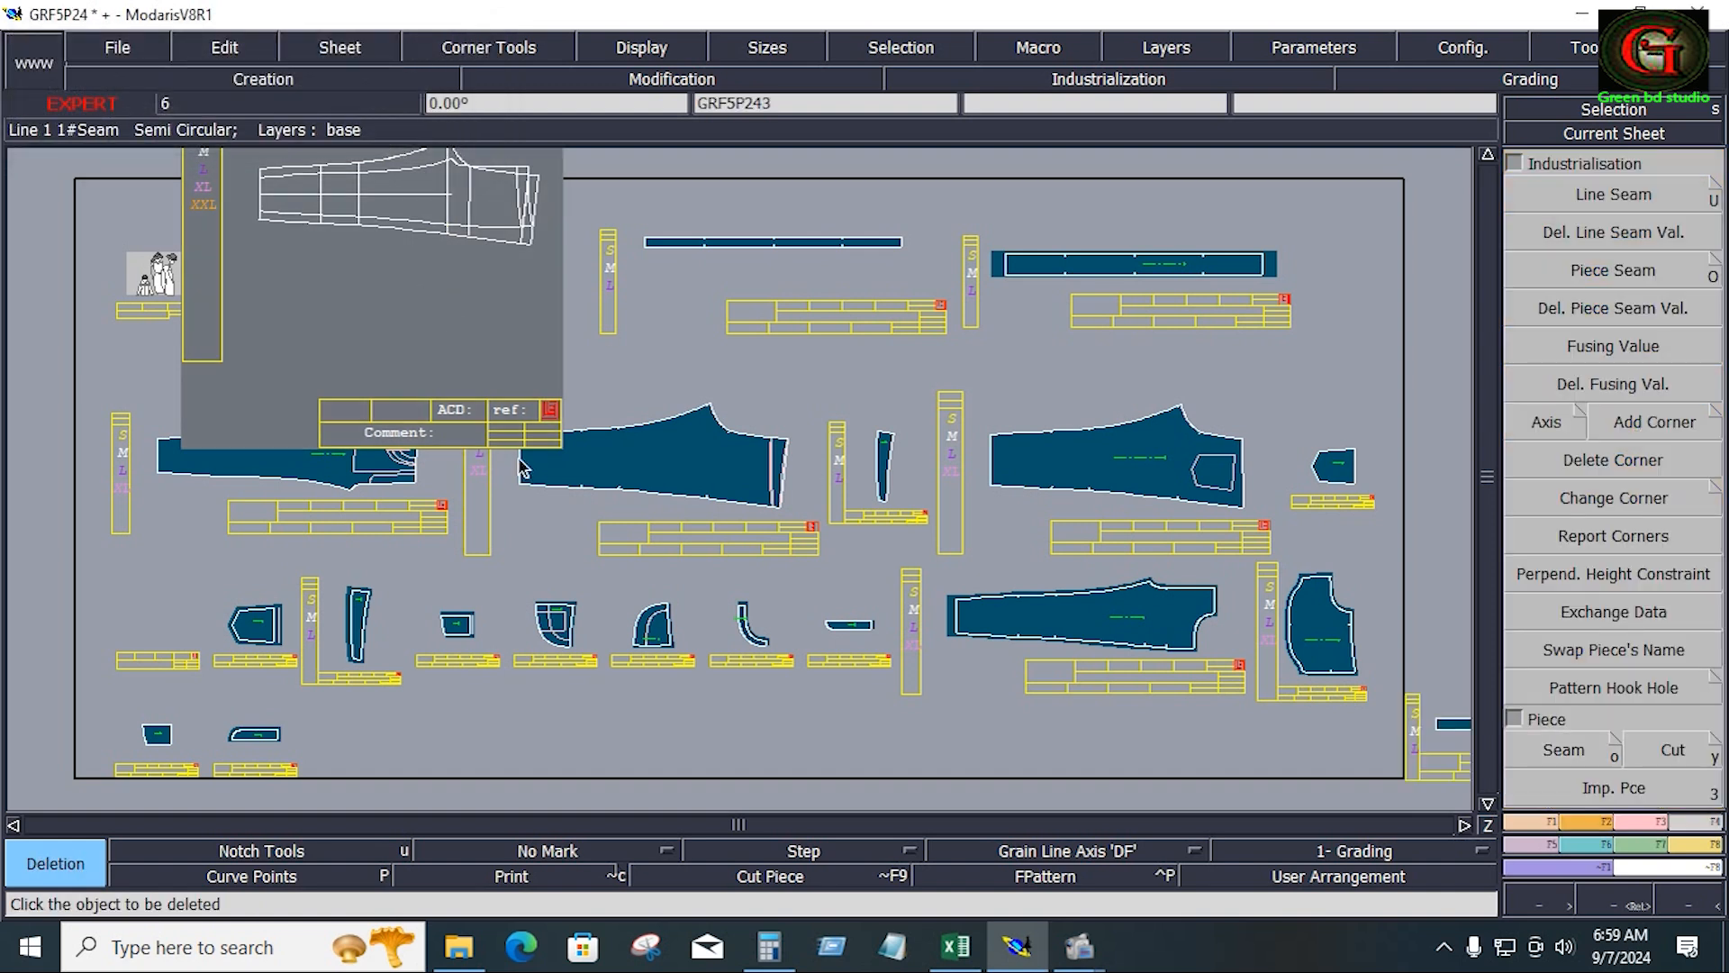
# Readjust the sheets to their best dimensions and arrange all of them automatically on the desk
pyautogui.press('a')
pyautogui.hotkey('shift', 'a')
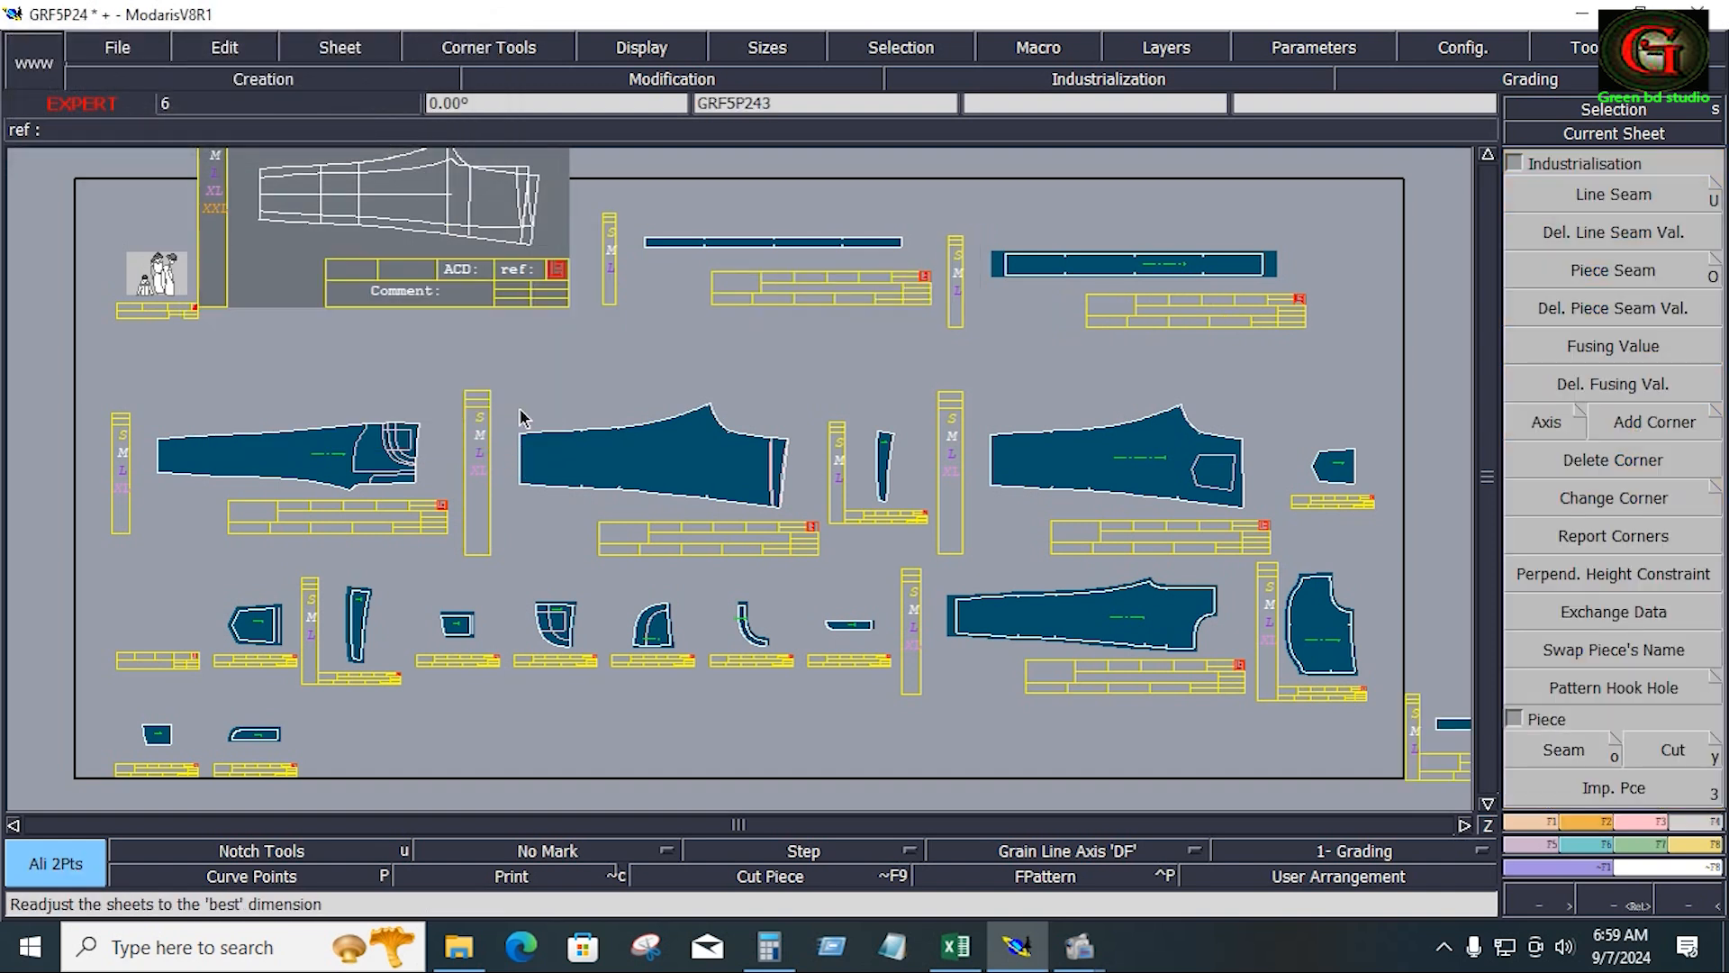
pyautogui.press('7')
# Add a line seam allowance of about 0.74 inch to one short end of strip piece GRF5P2419
pyautogui.click(681, 268)
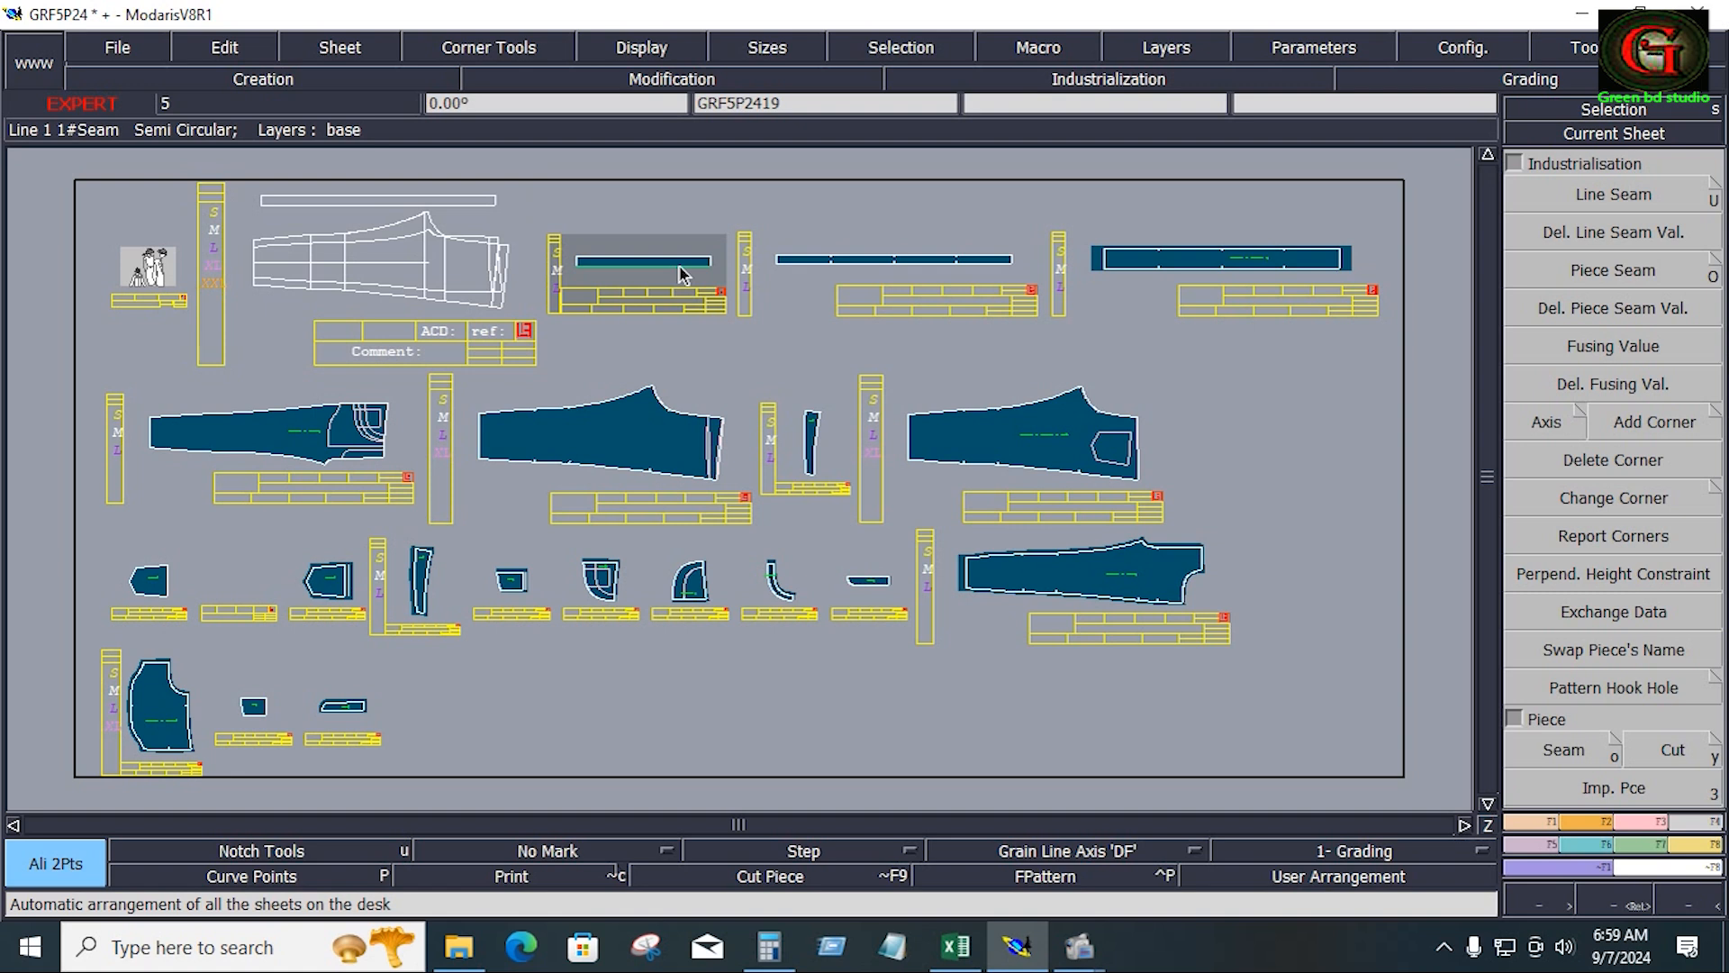
pyautogui.press('Home')
pyautogui.click(1605, 197)
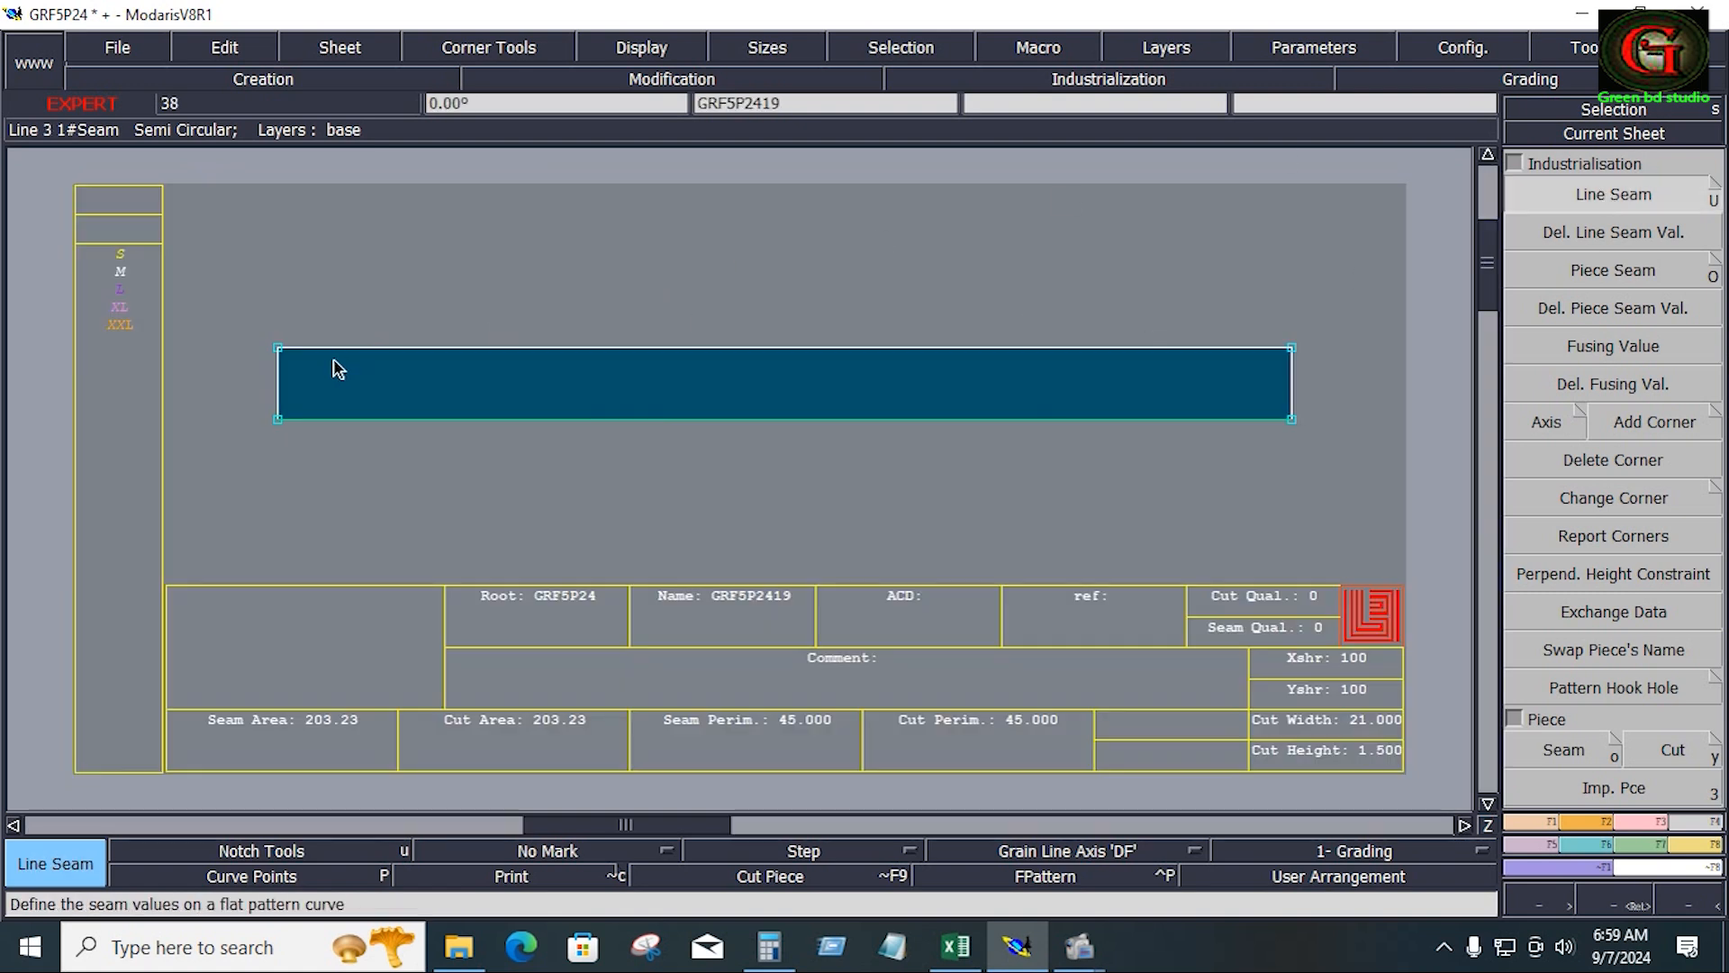
pyautogui.click(277, 382)
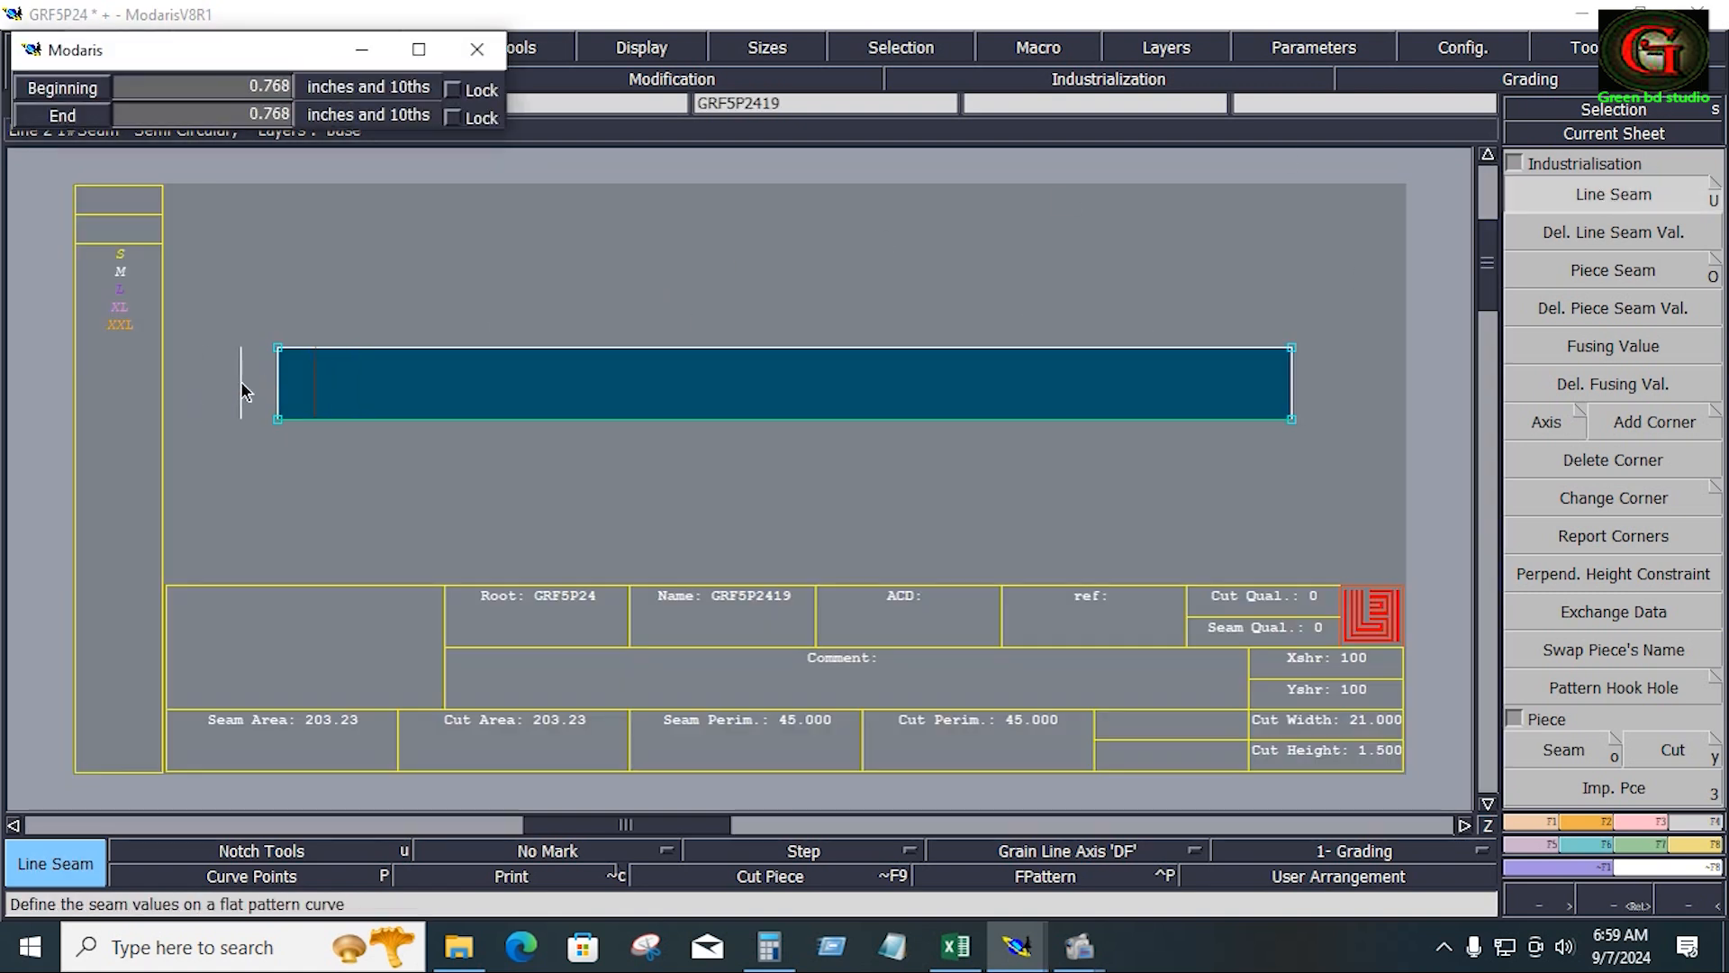
pyautogui.click(241, 381)
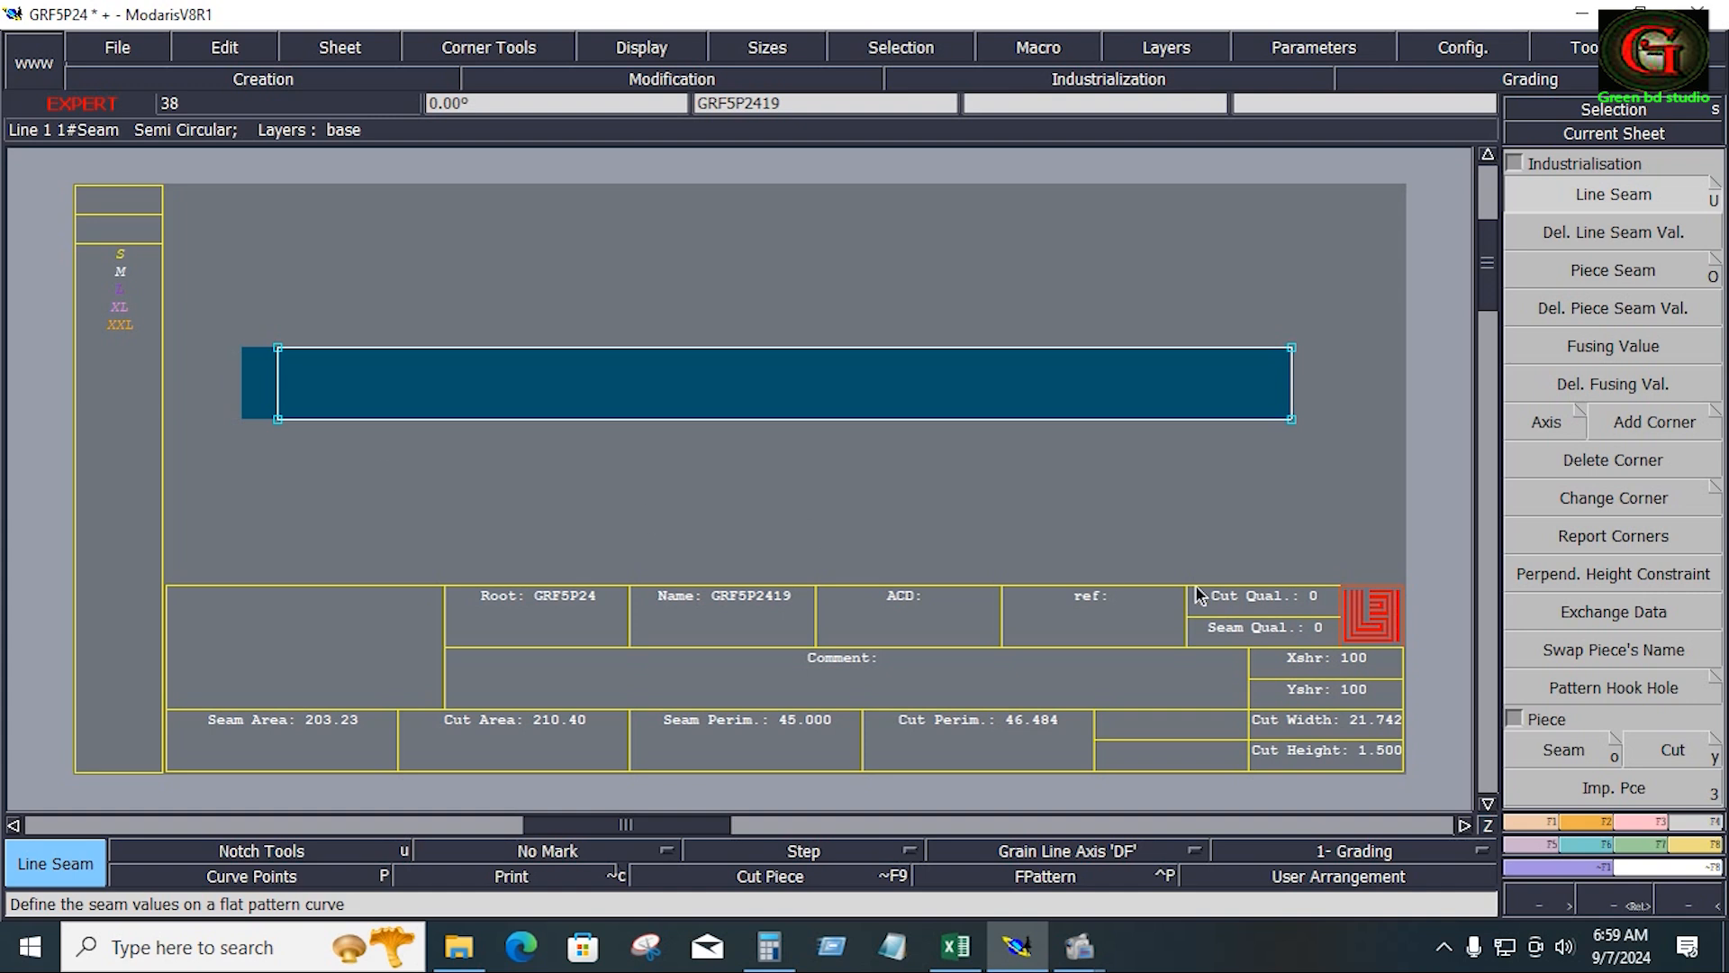
# Draw a horizontal 'DF' grain line axis inside strip piece GRF5P2419
pyautogui.click(1119, 847)
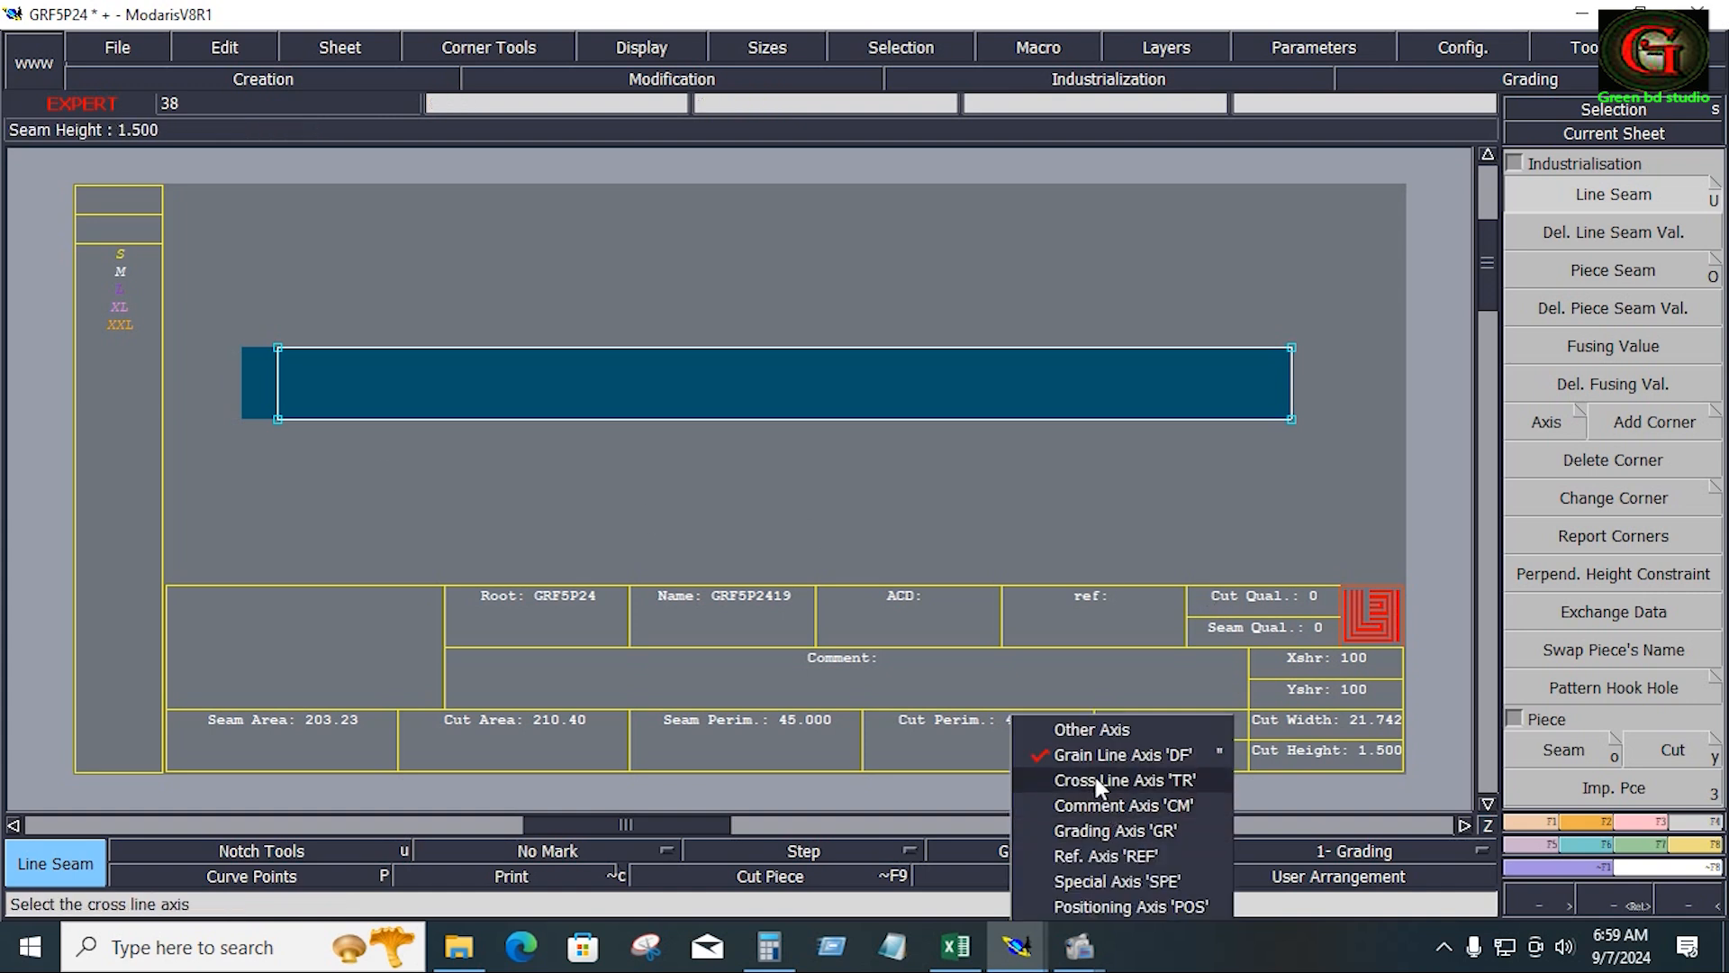
pyautogui.click(1119, 755)
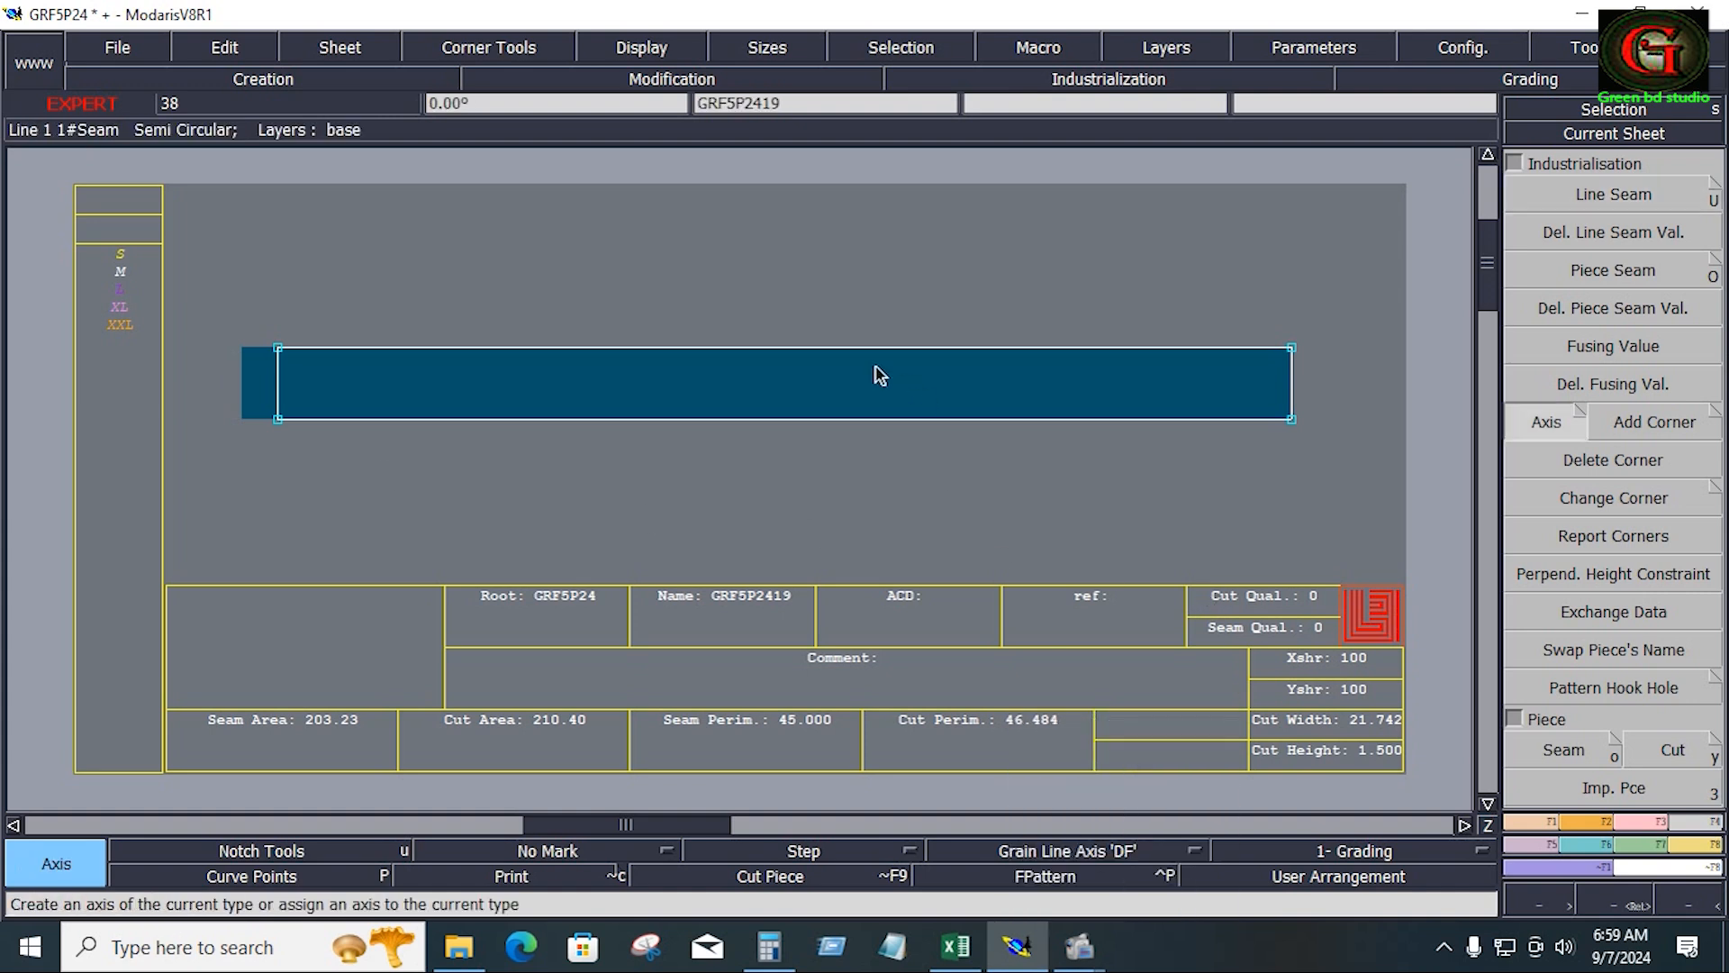
pyautogui.click(747, 389)
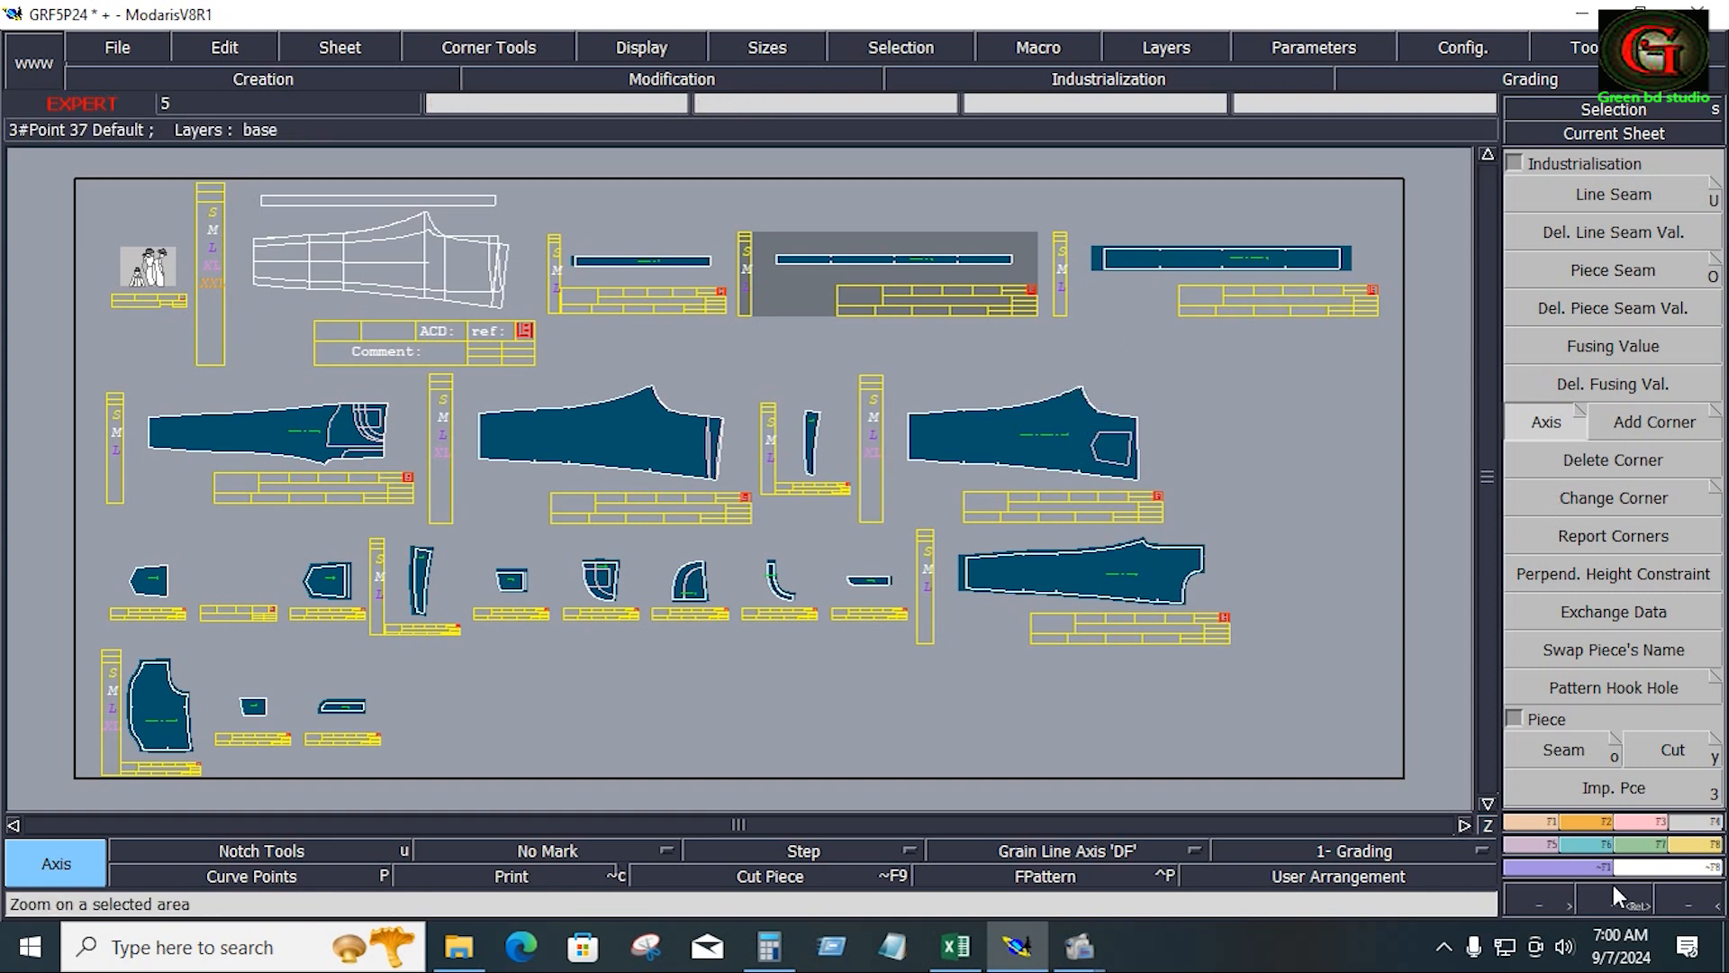
# Mirror the front trouser piece vertically and marry it onto back trouser piece GRF5P244 near the crotch
pyautogui.click(1691, 845)
pyautogui.click(1672, 590)
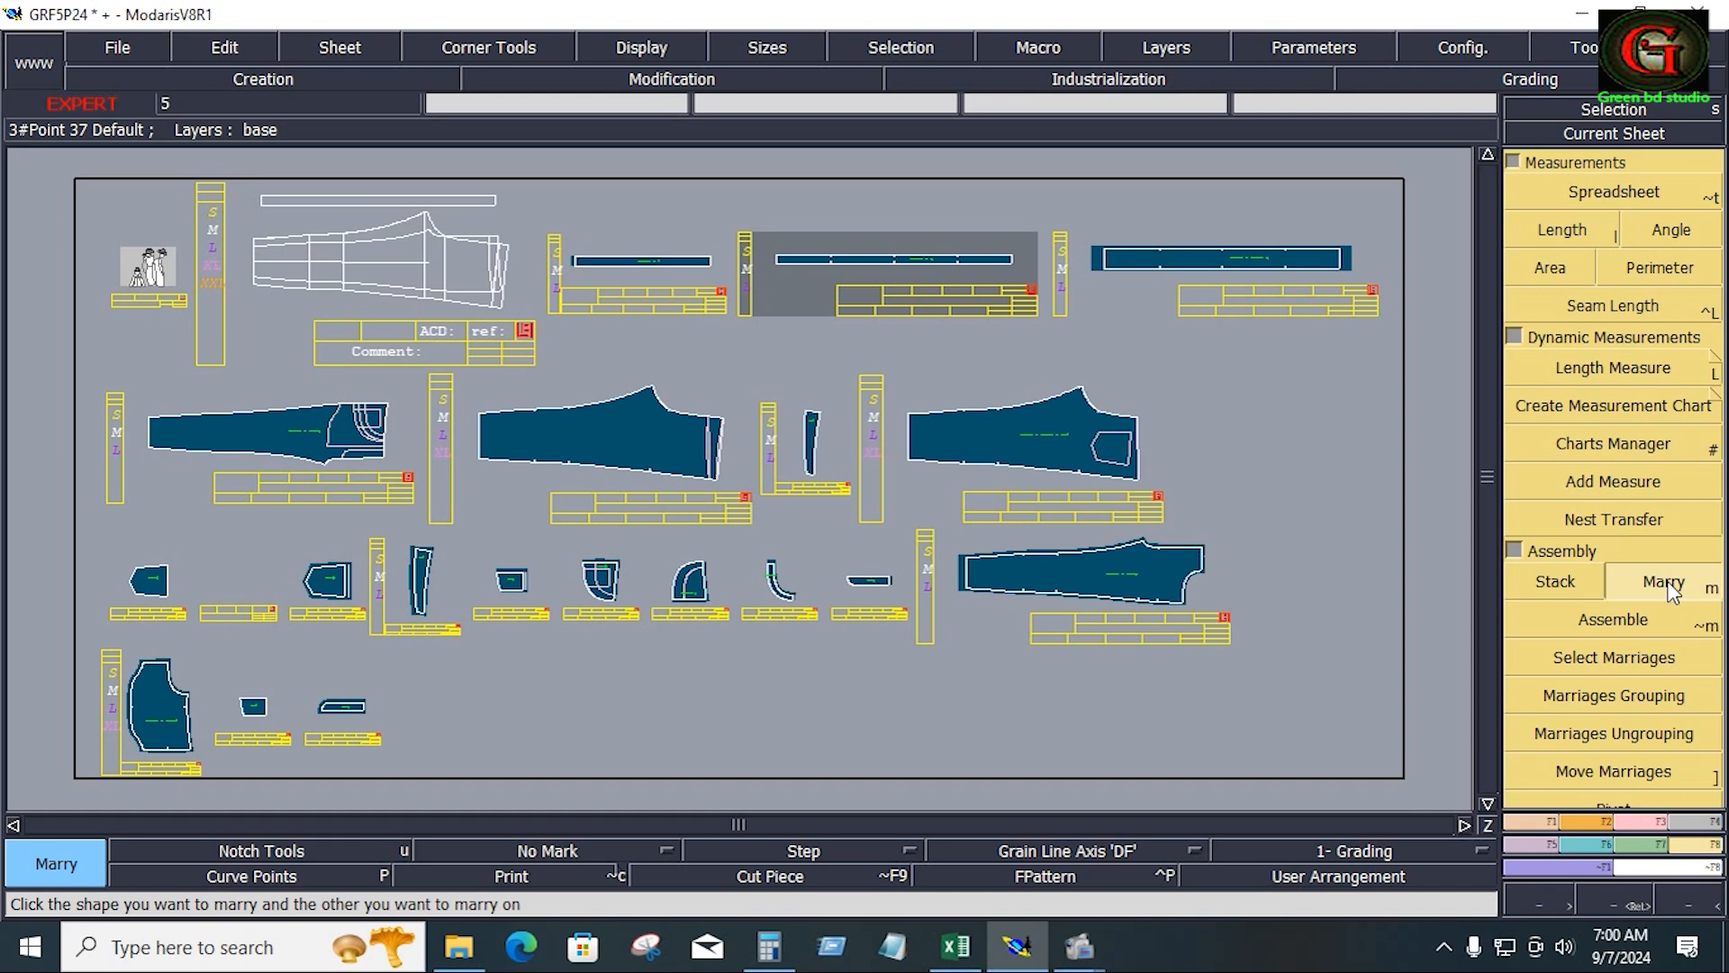
pyautogui.click(1138, 574)
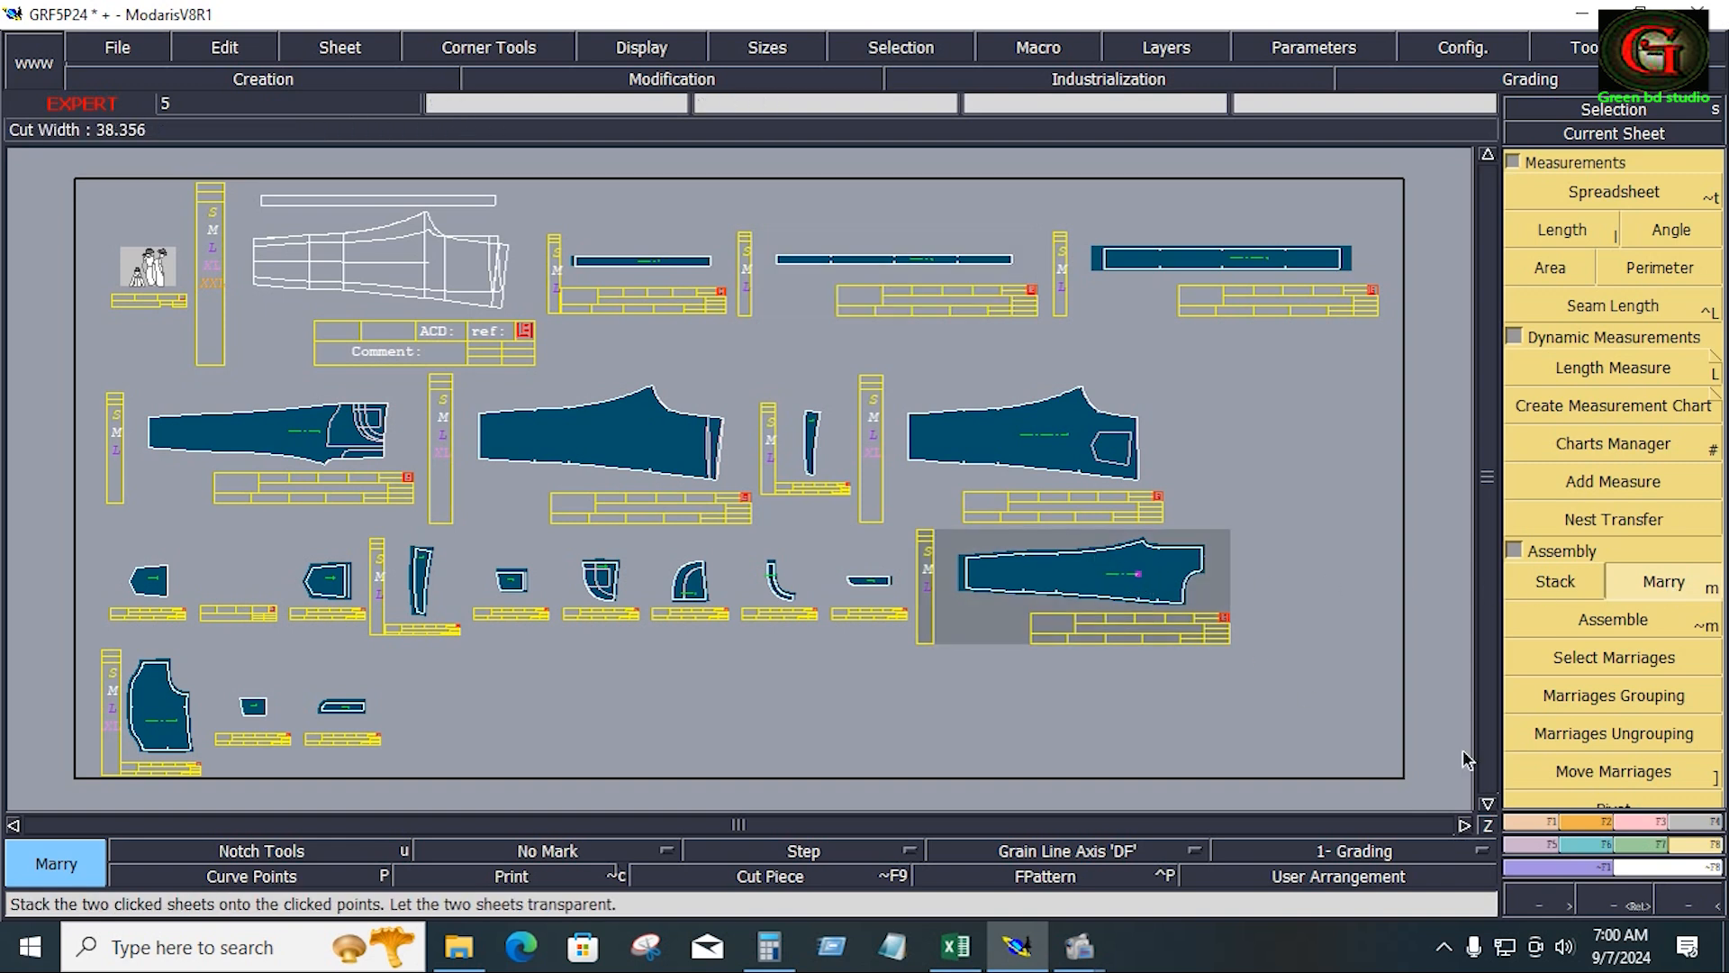
pyautogui.click(1589, 817)
pyautogui.click(1694, 844)
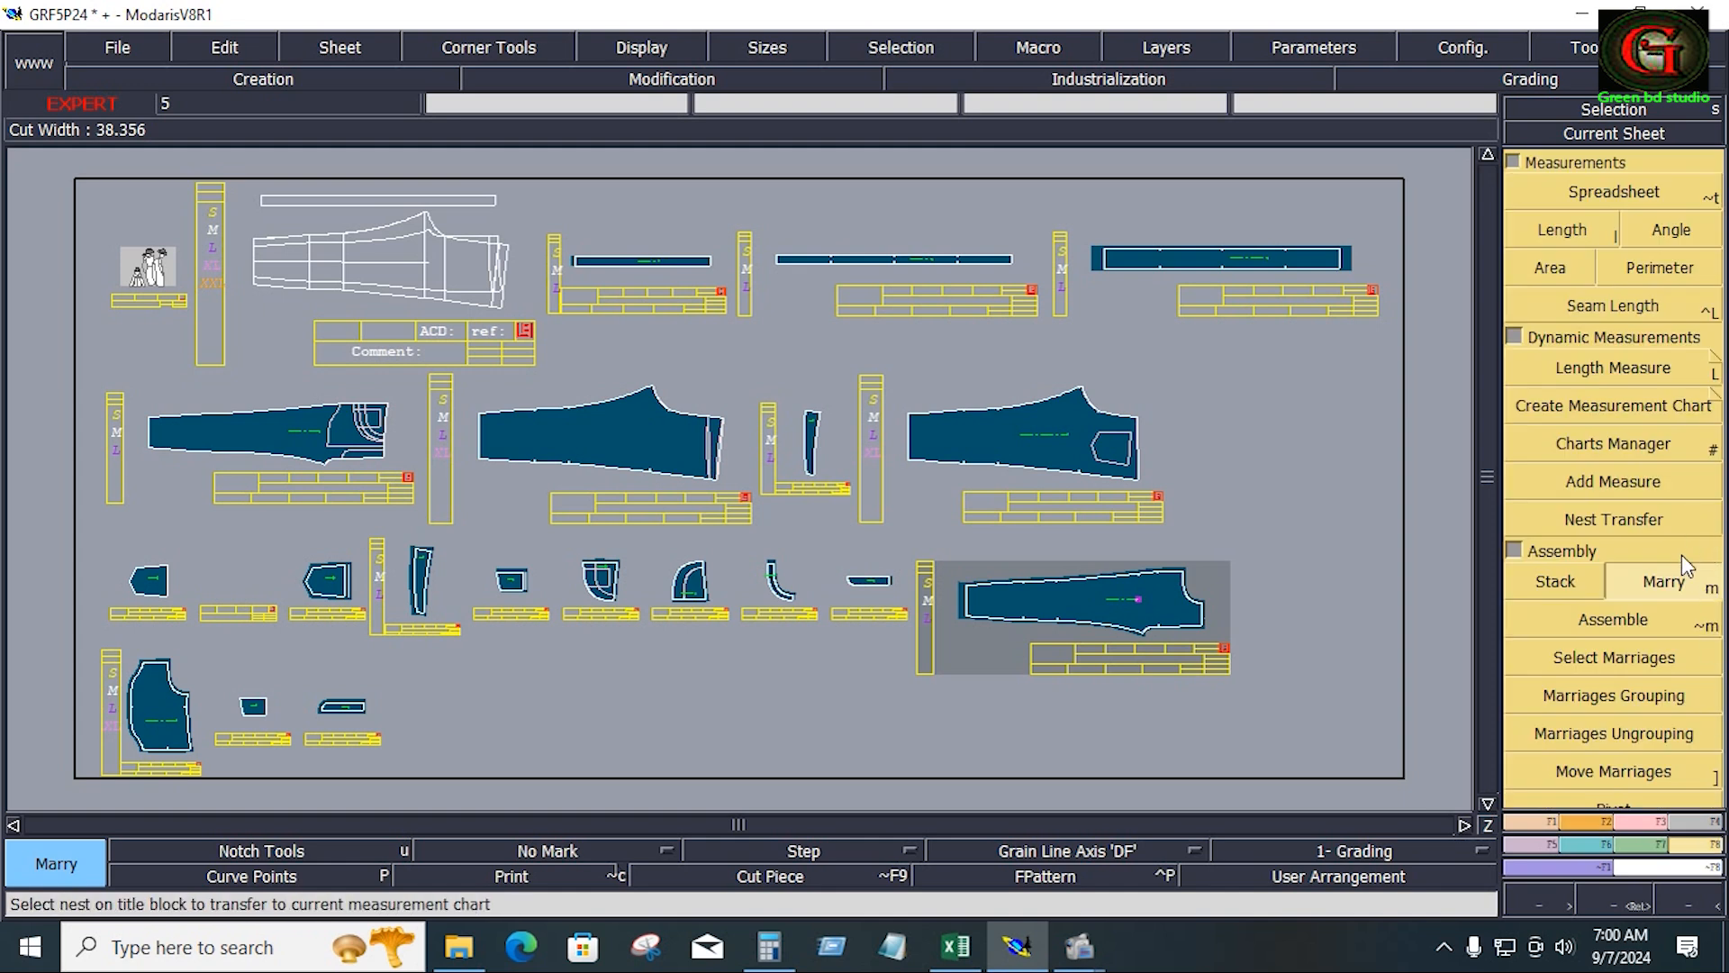
pyautogui.click(1081, 389)
pyautogui.press('Home')
pyautogui.press('Return')
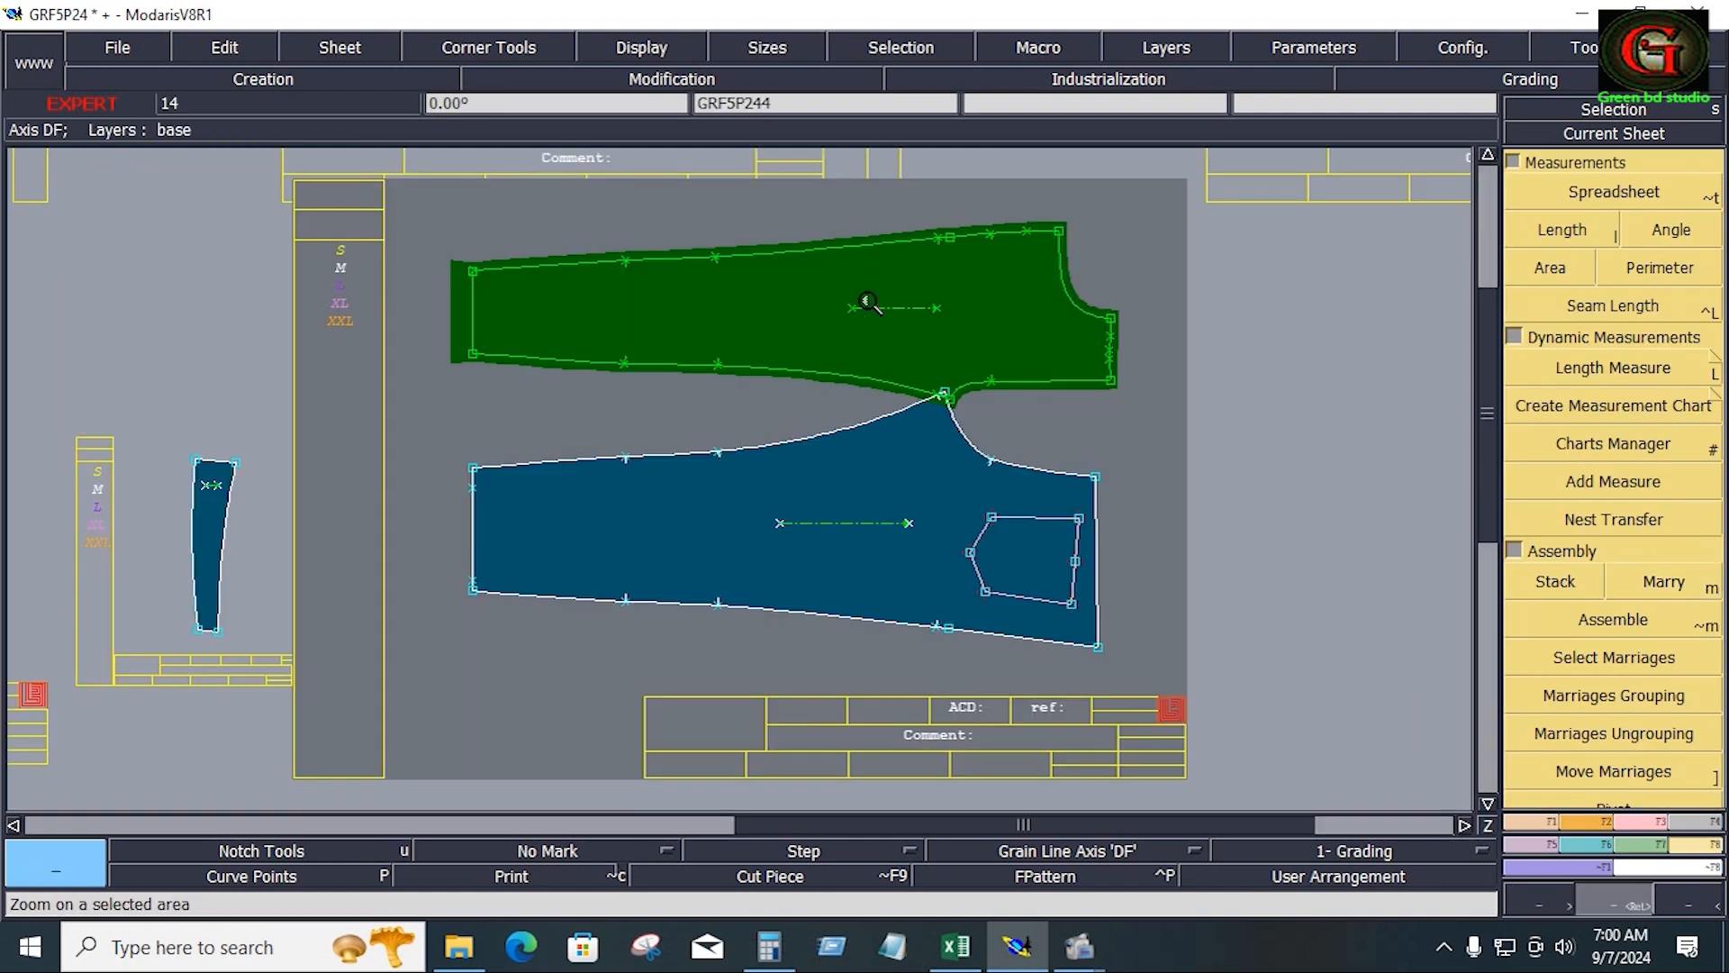
# Move the married front onto the back's crotch point and pivot it about 38.5° to line up the inseams
pyautogui.moveTo(865, 291); pyautogui.dragTo(1084, 517)
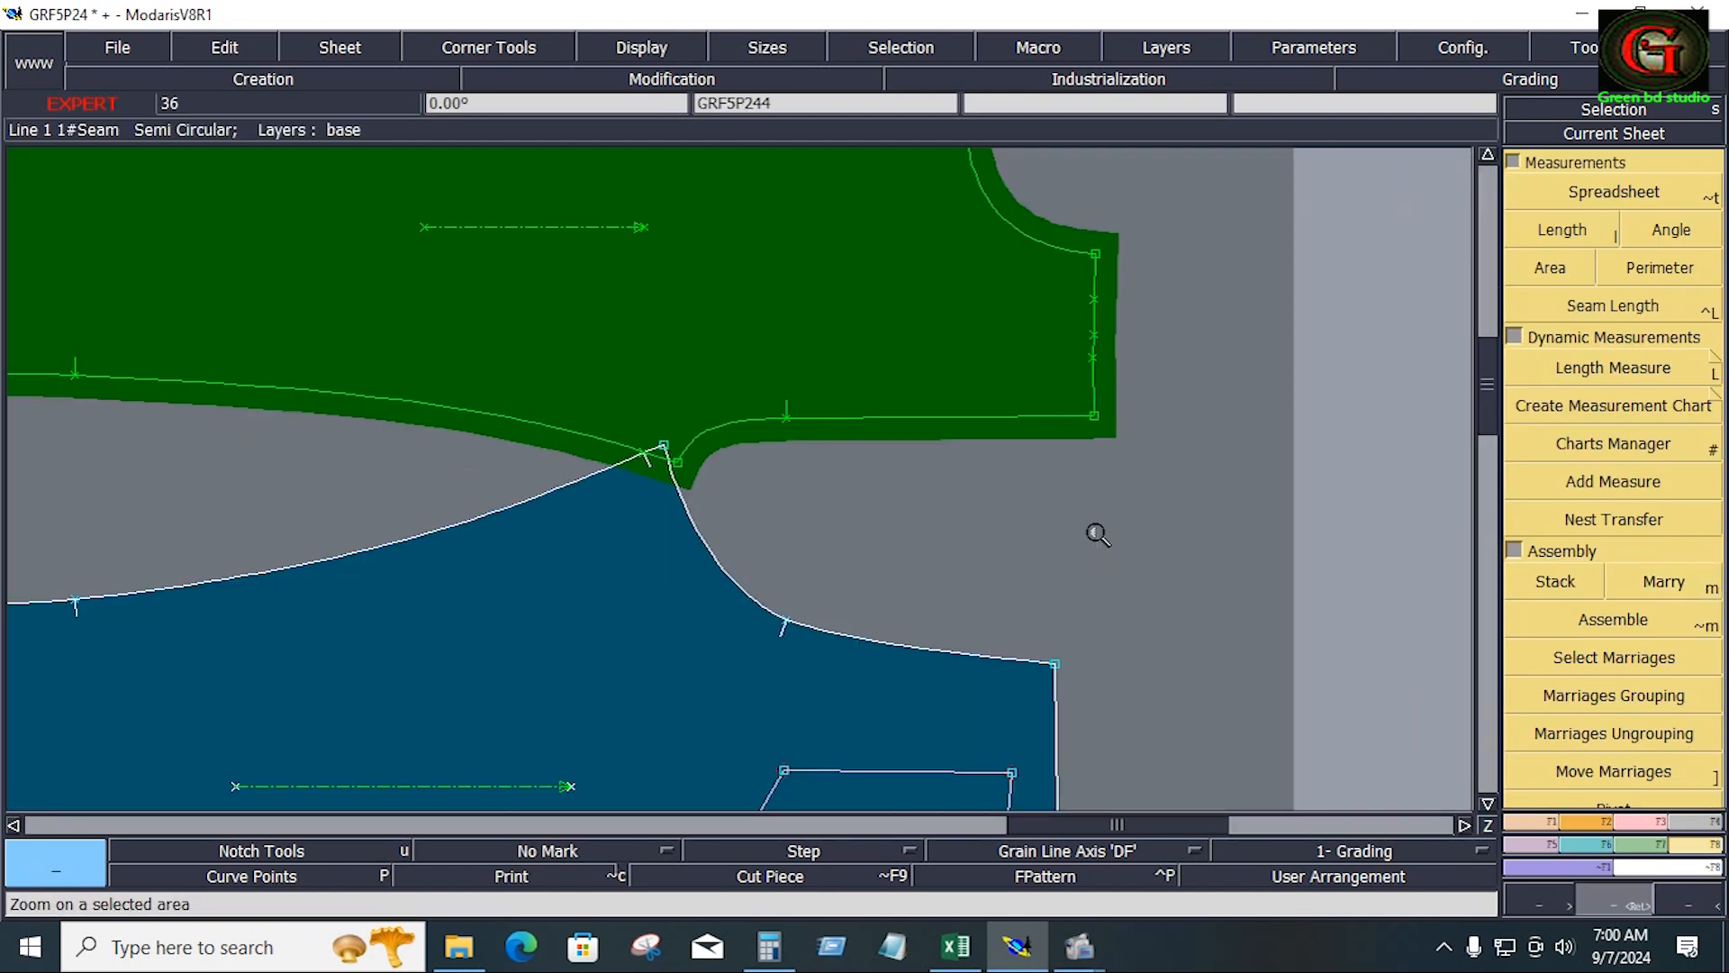
pyautogui.click(1612, 773)
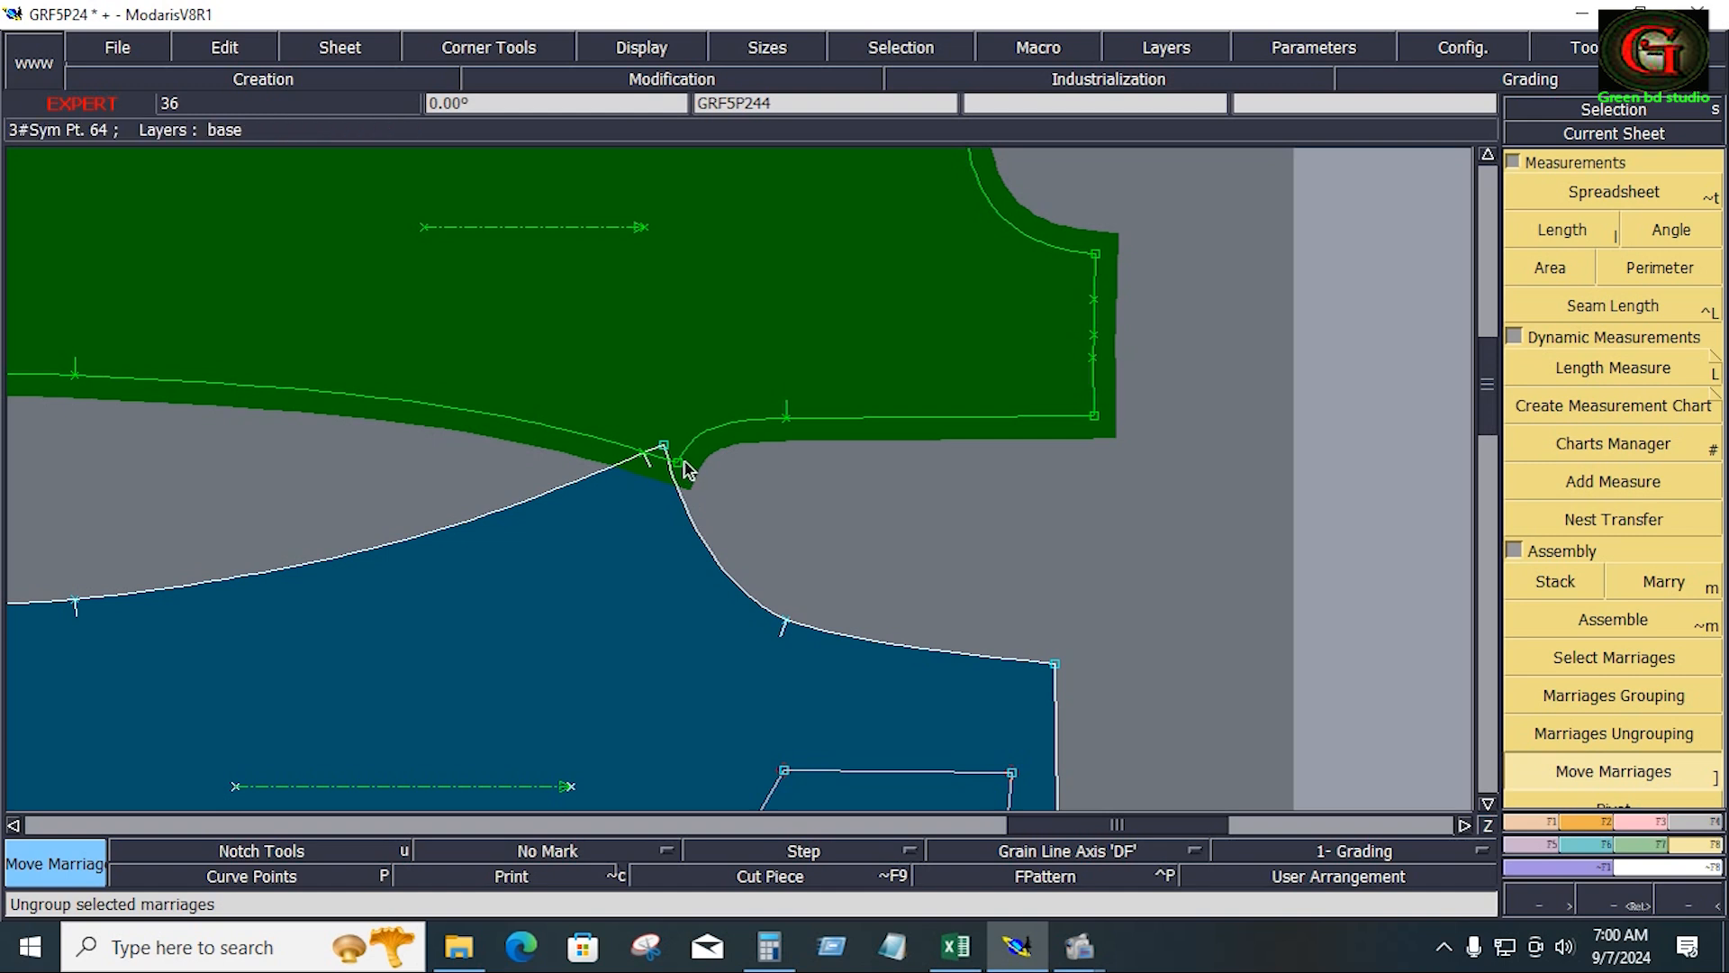
pyautogui.moveTo(685, 468); pyautogui.dragTo(664, 452)
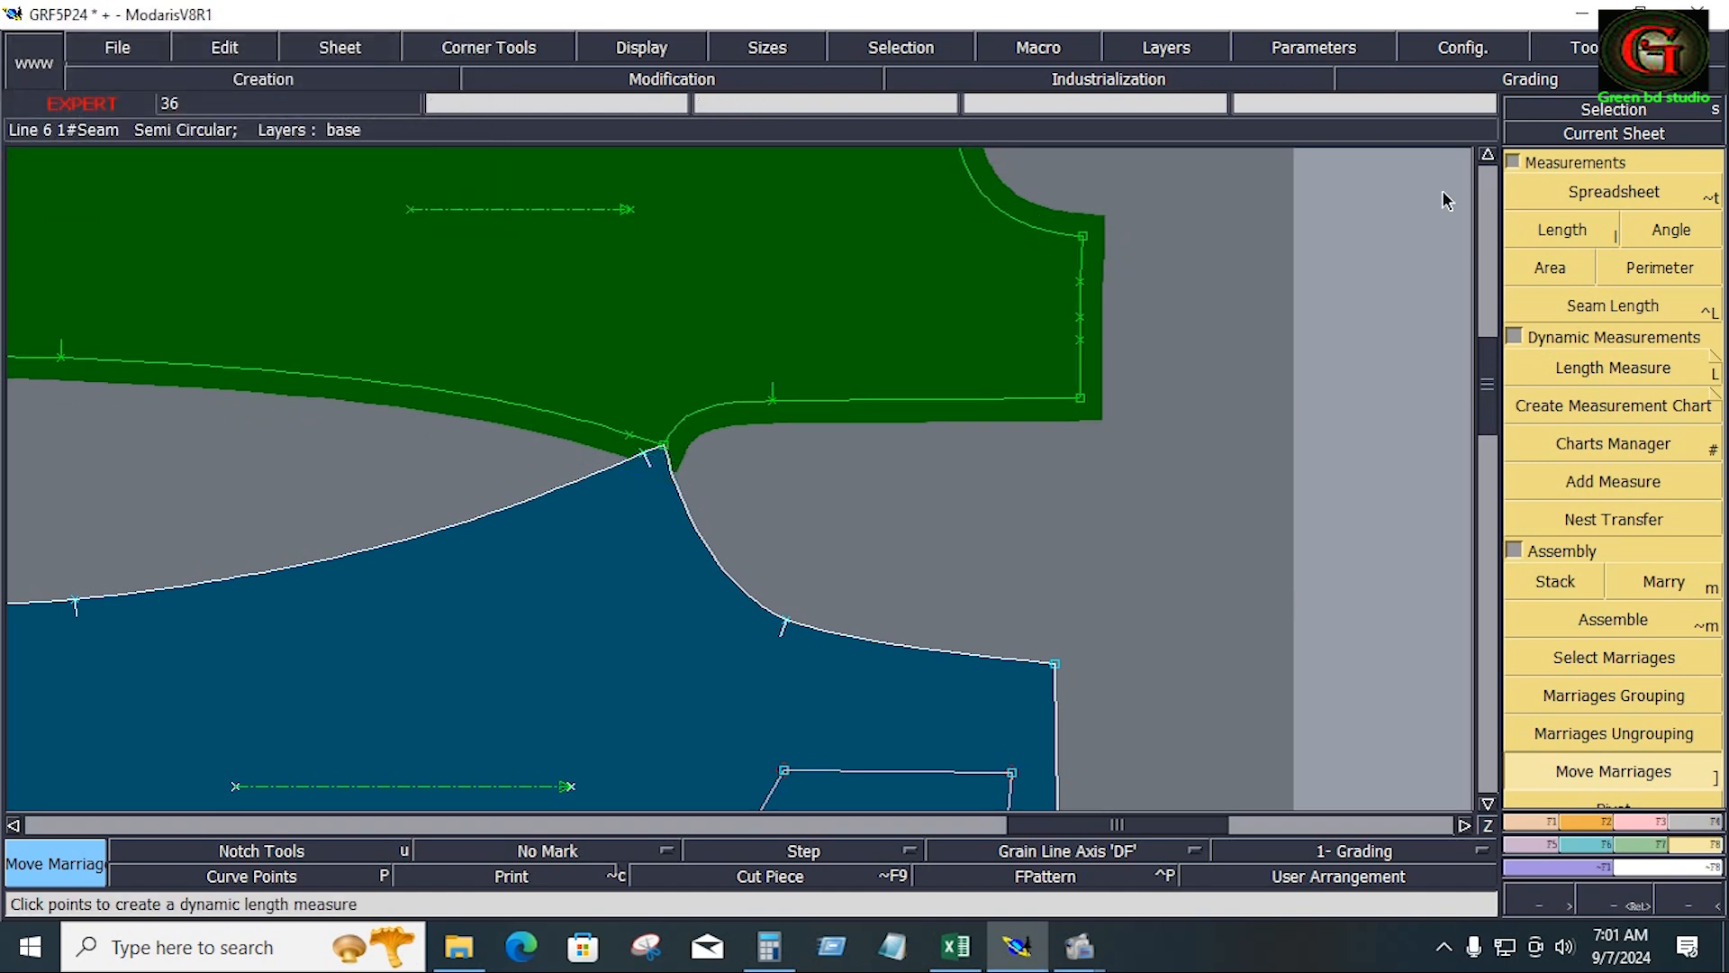
pyautogui.click(1513, 162)
pyautogui.click(1605, 663)
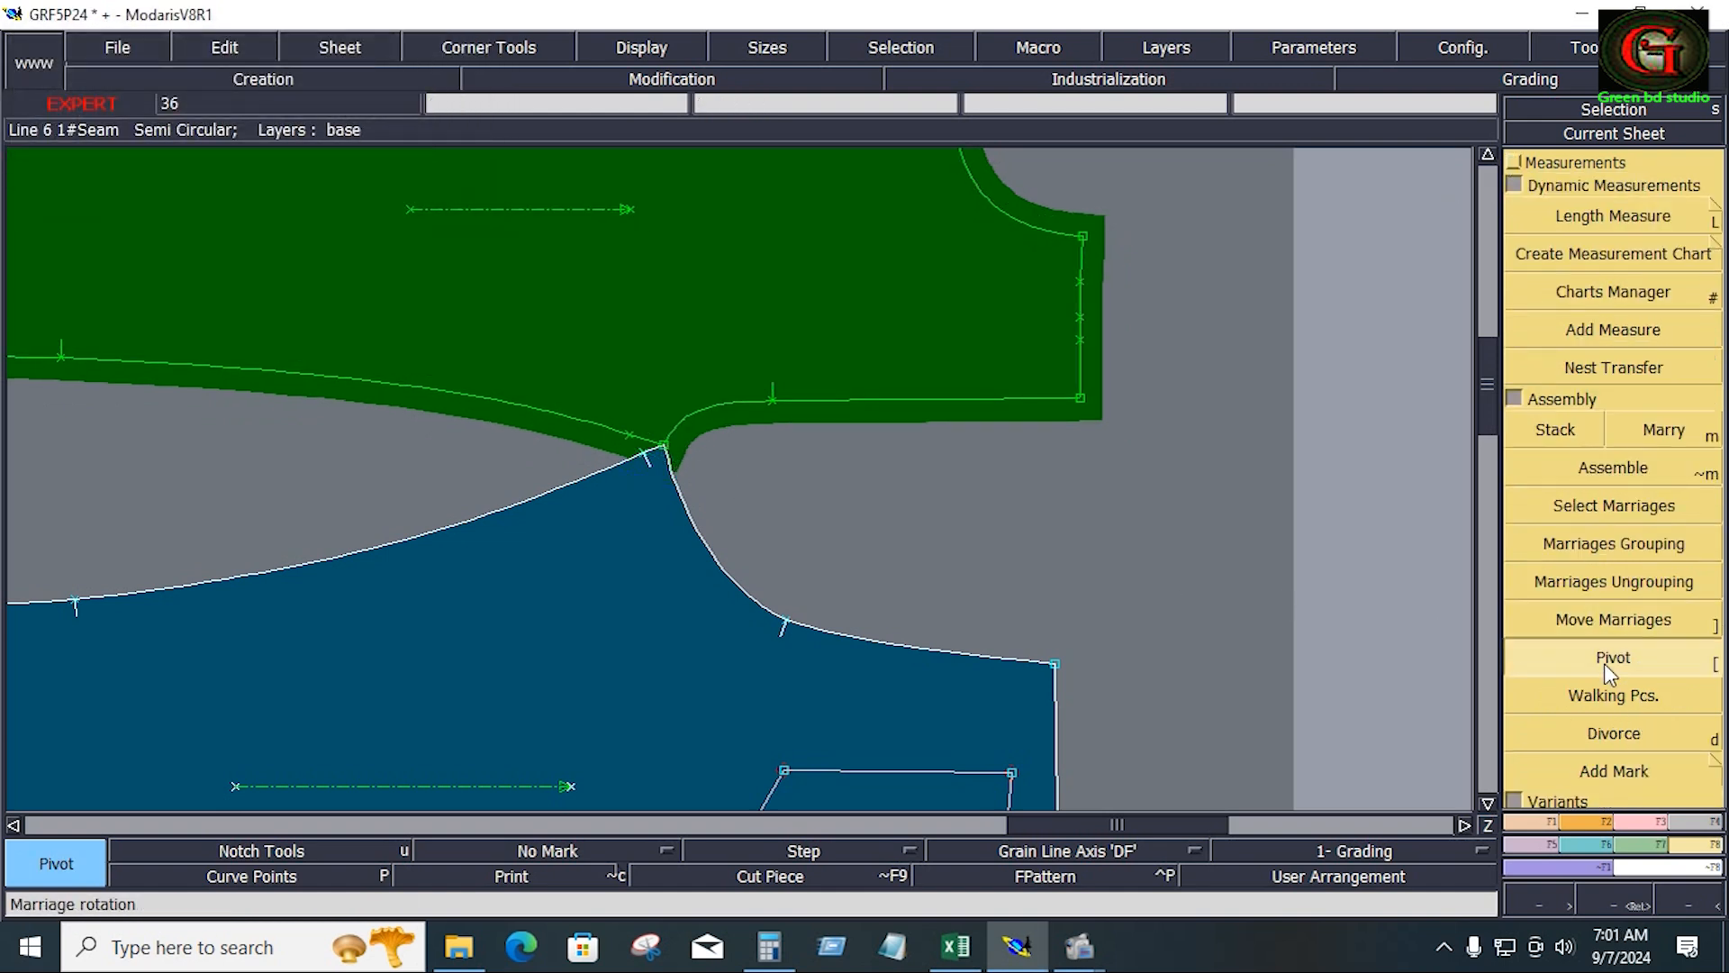
pyautogui.click(486, 302)
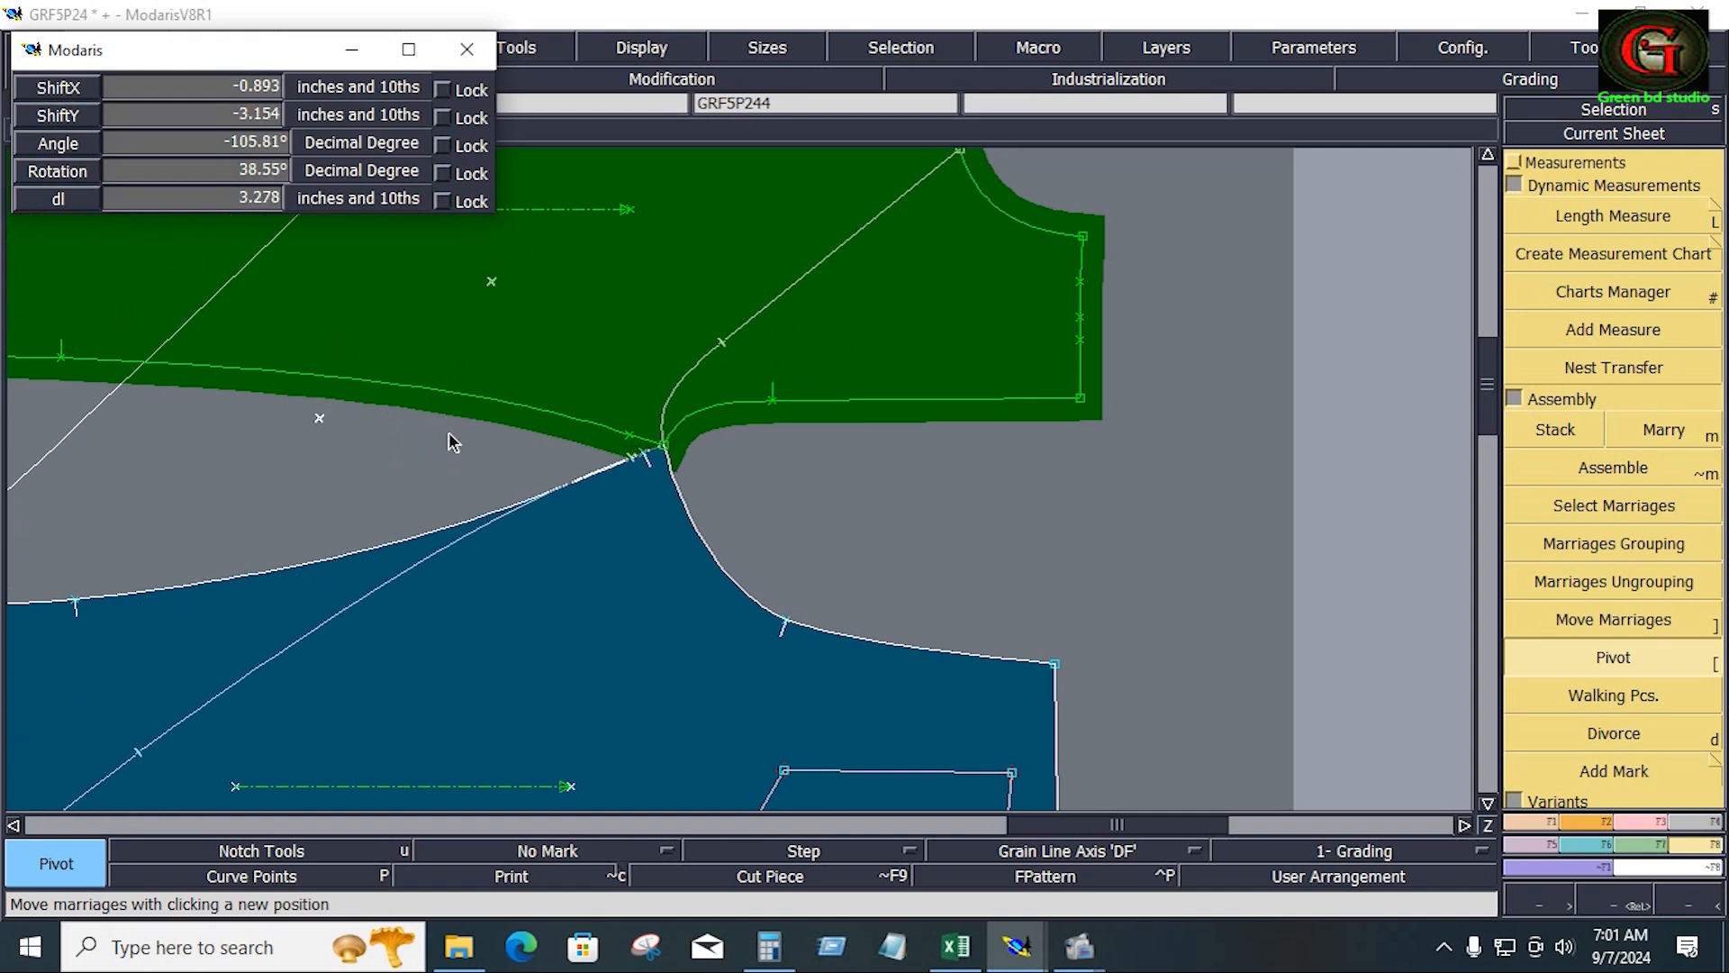
pyautogui.click(451, 439)
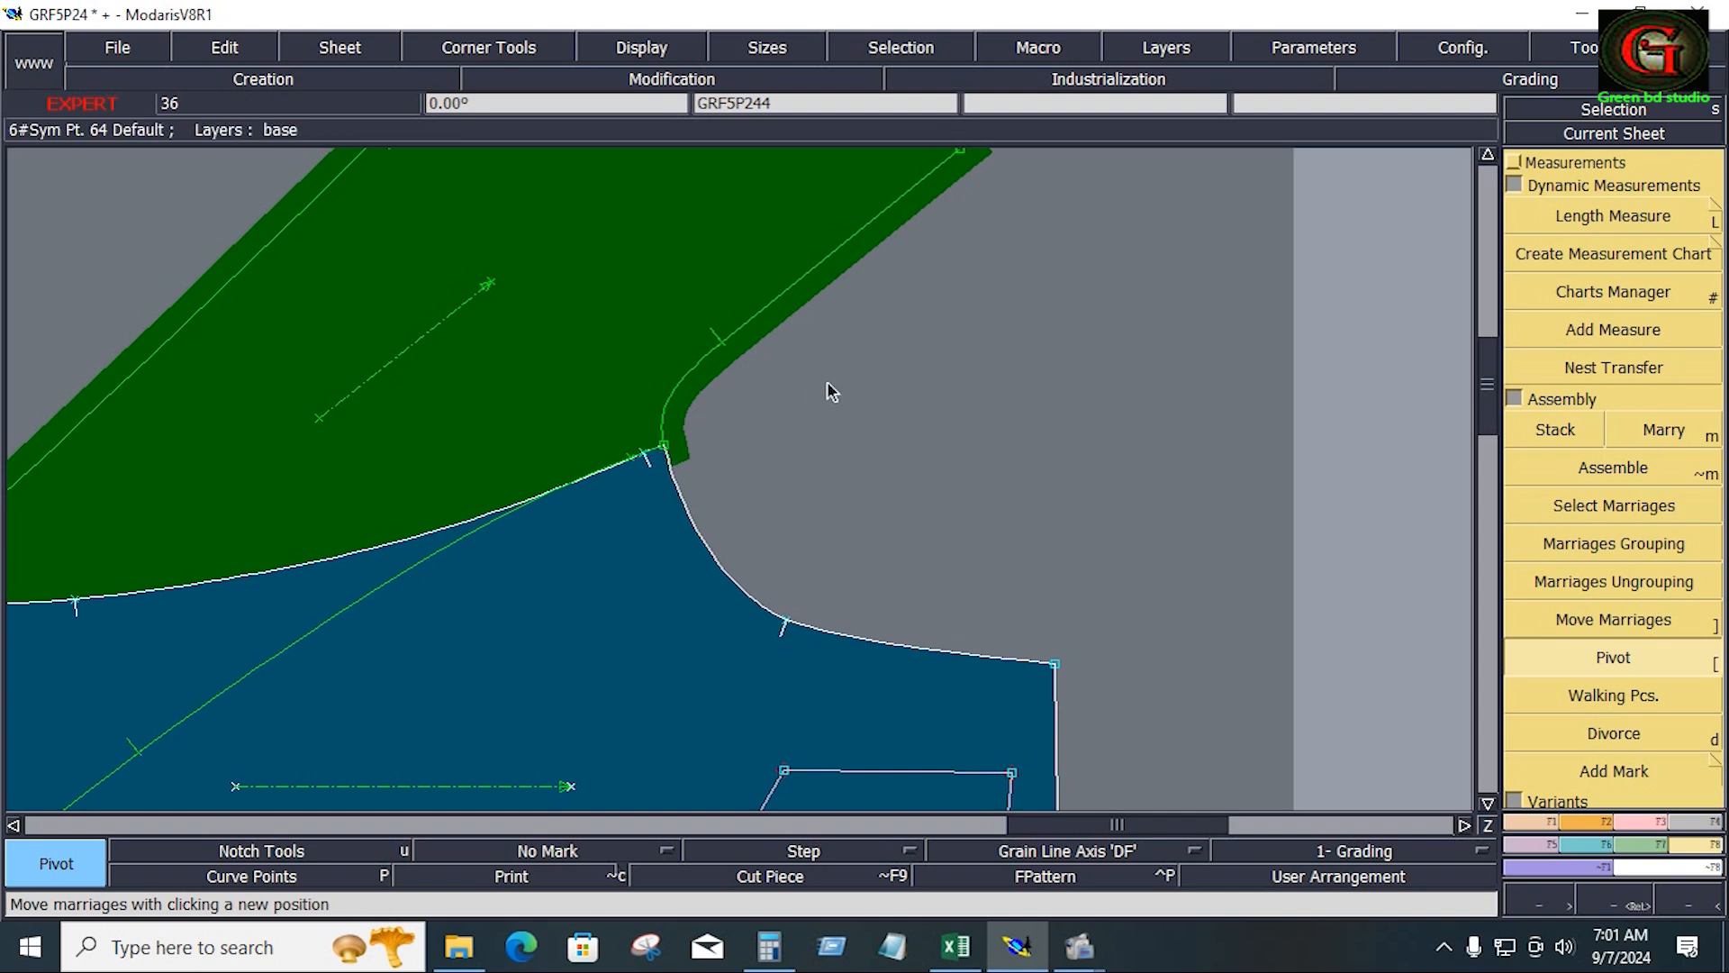
# Check distances around the joined front and back crotch curves with Length Measure, and divorce the front from the back piece
pyautogui.click(1537, 823)
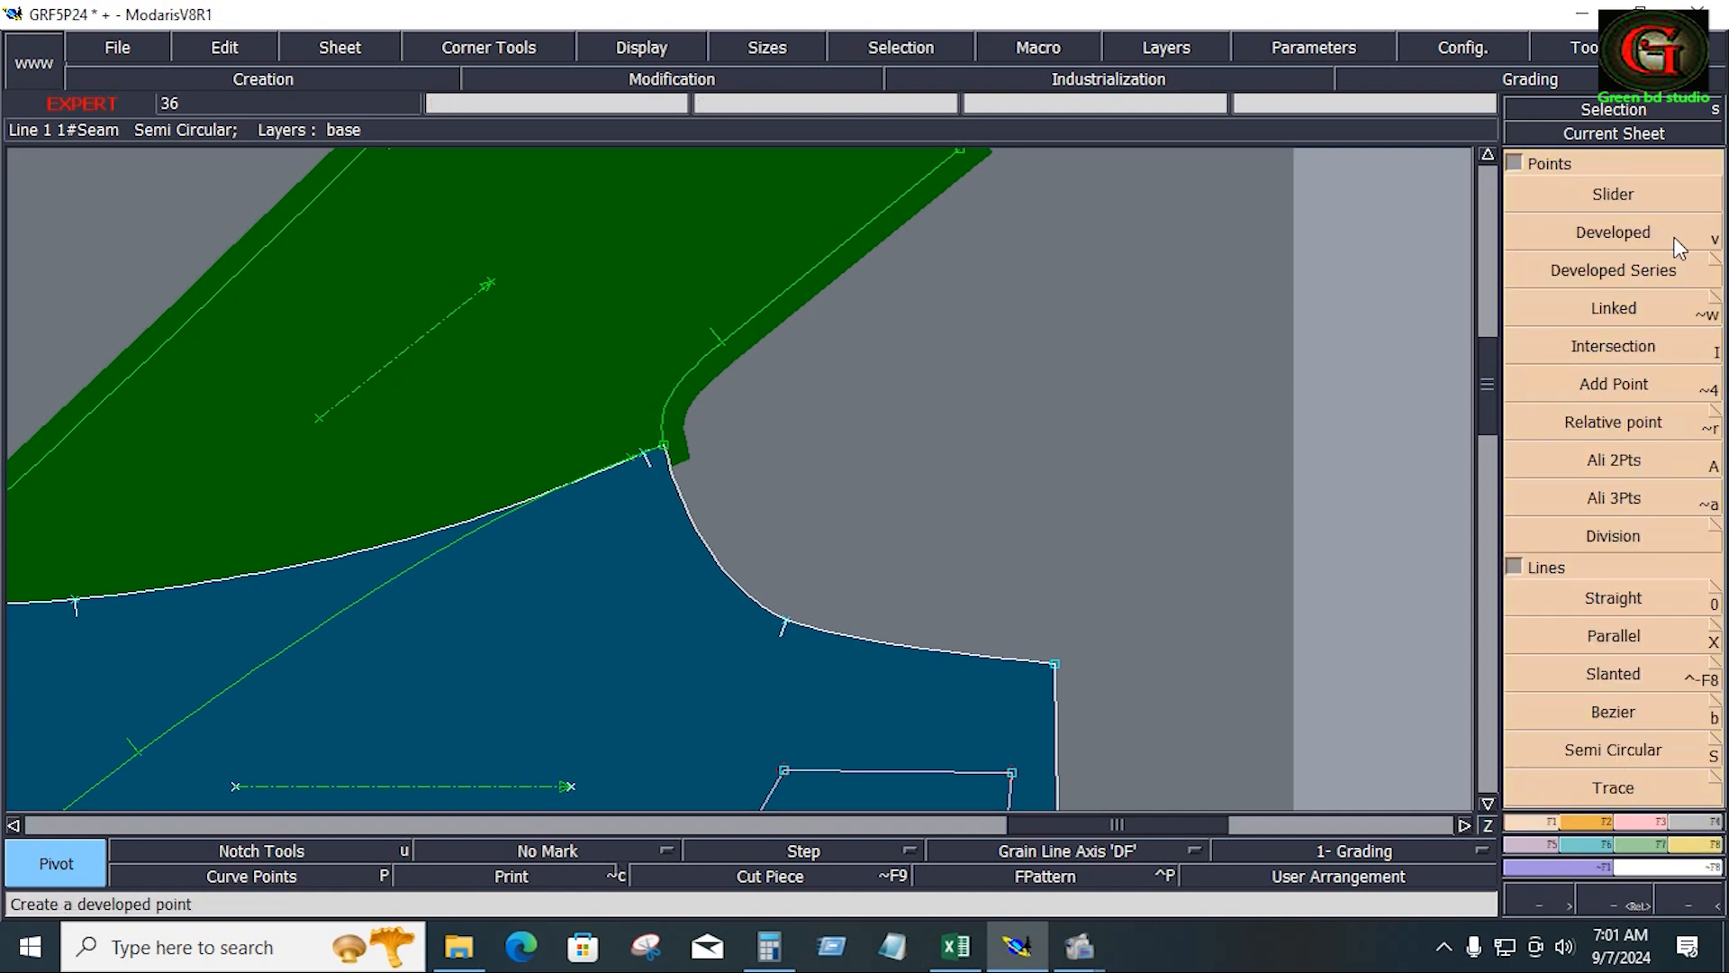
pyautogui.press('l')
pyautogui.click(665, 445)
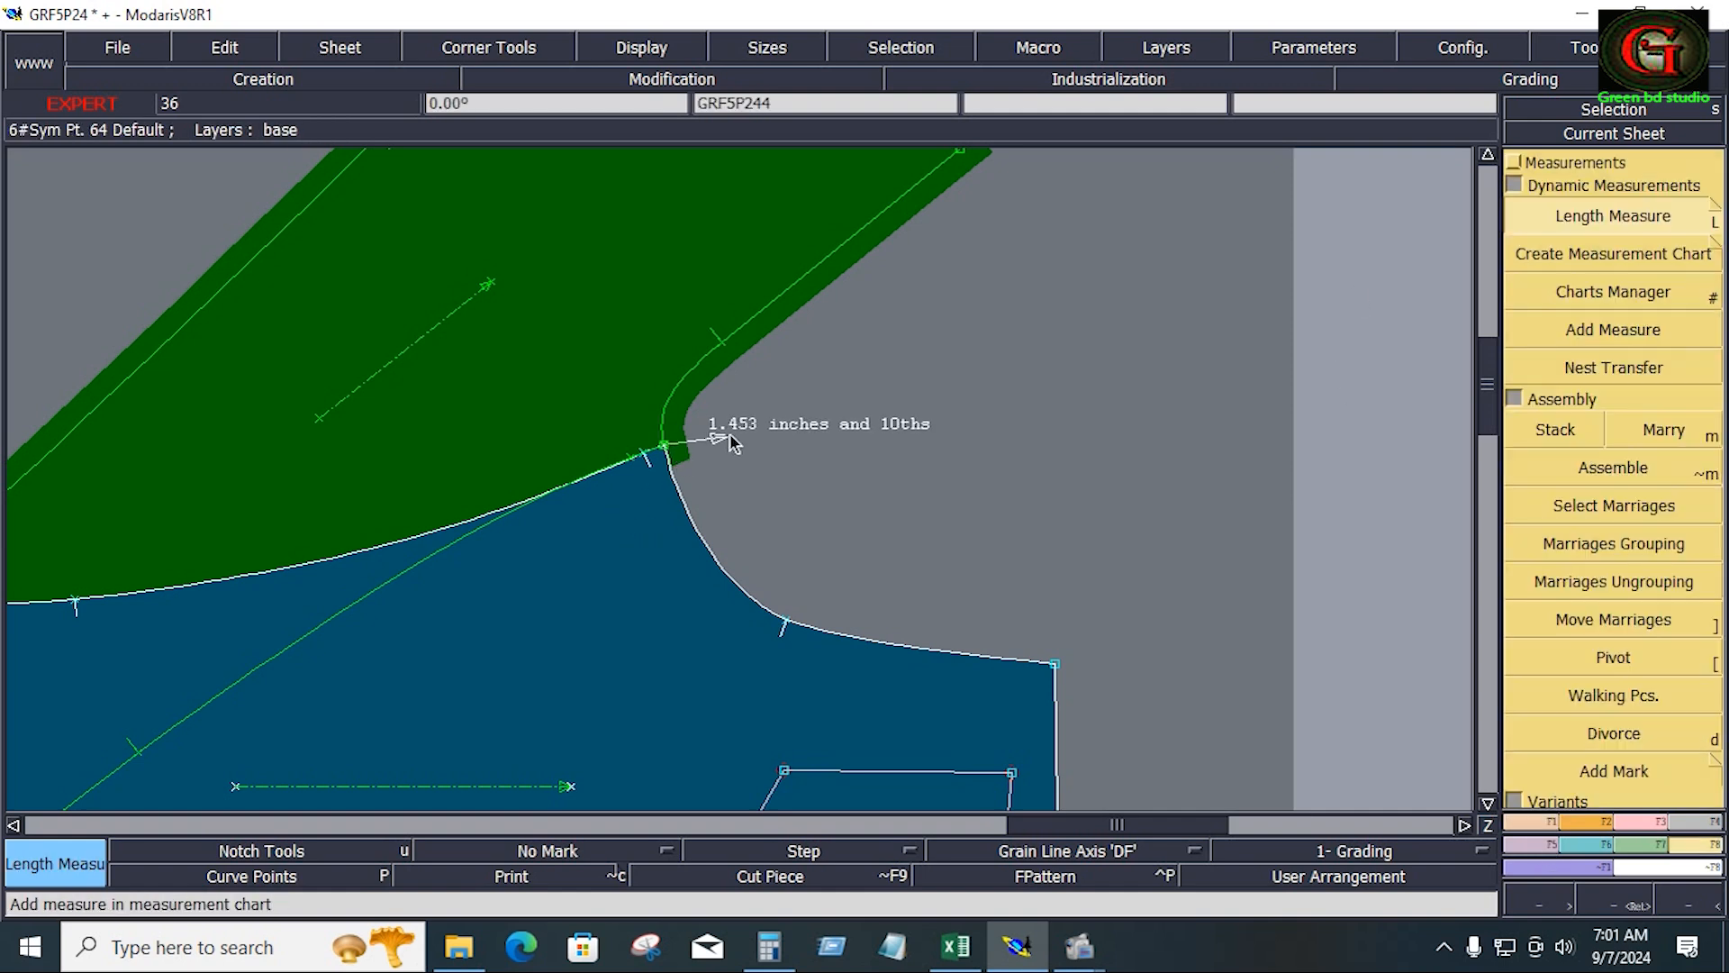
pyautogui.click(818, 409)
pyautogui.click(782, 295)
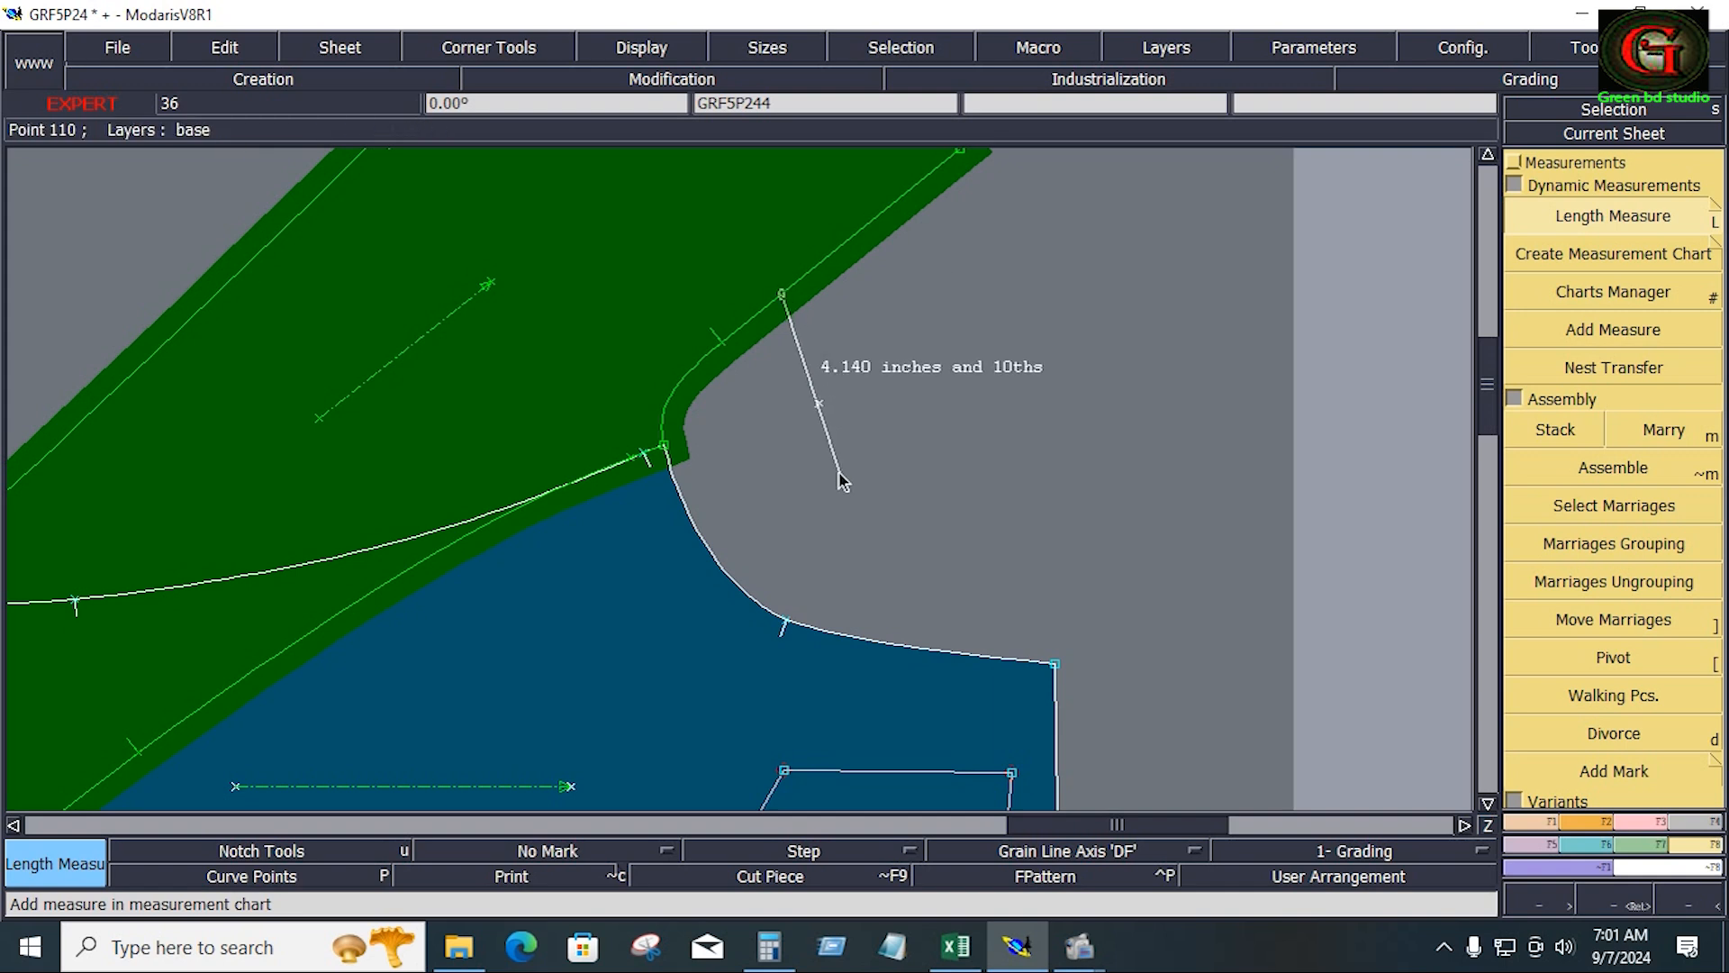
pyautogui.click(886, 643)
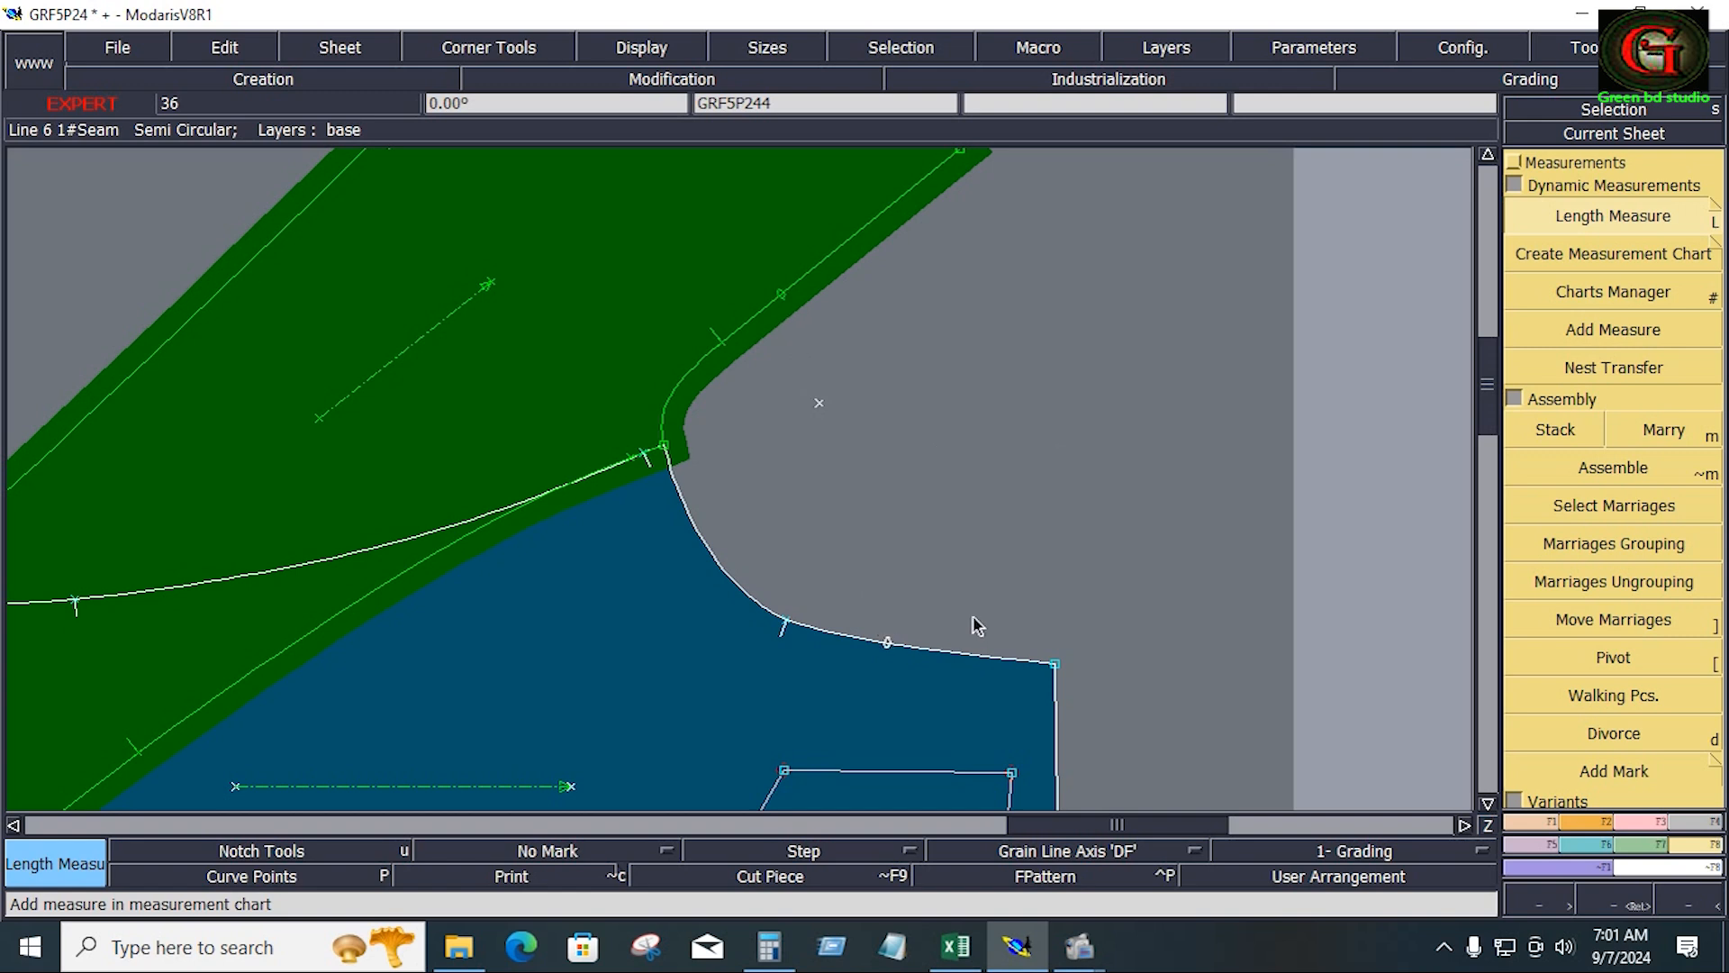
pyautogui.press('d')
pyautogui.click(560, 290)
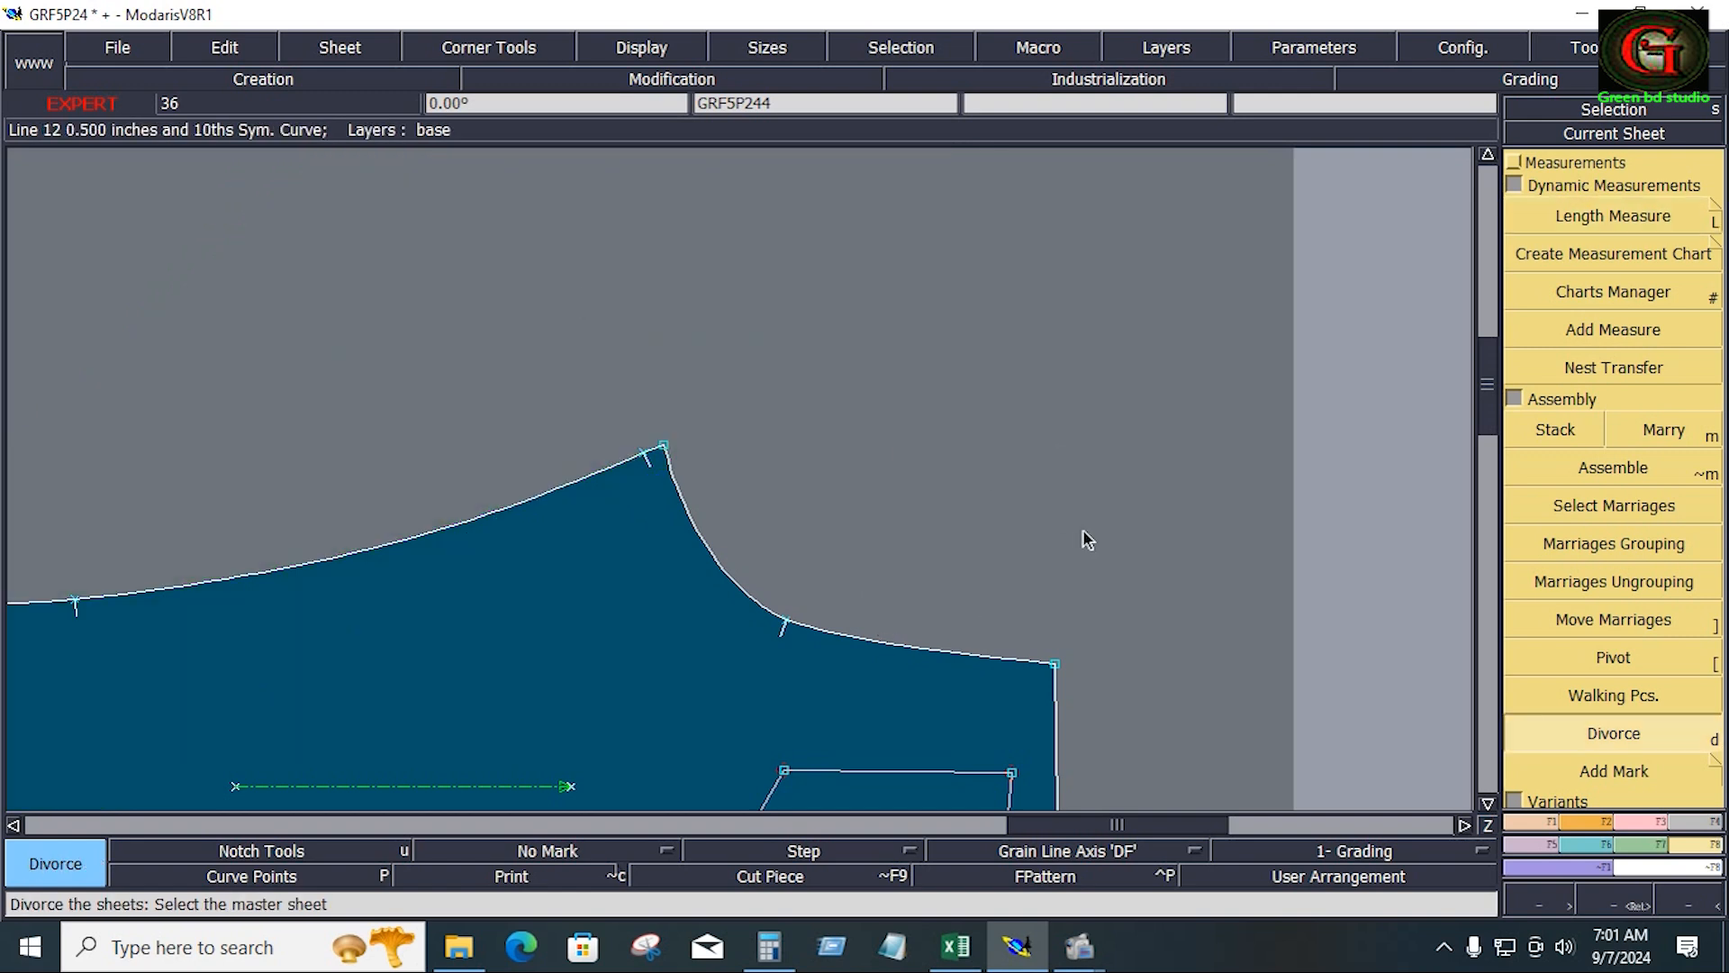
# Move the married front onto back piece GRF5P244's hem corner and walk it along the back's side seam
pyautogui.click(130, 557)
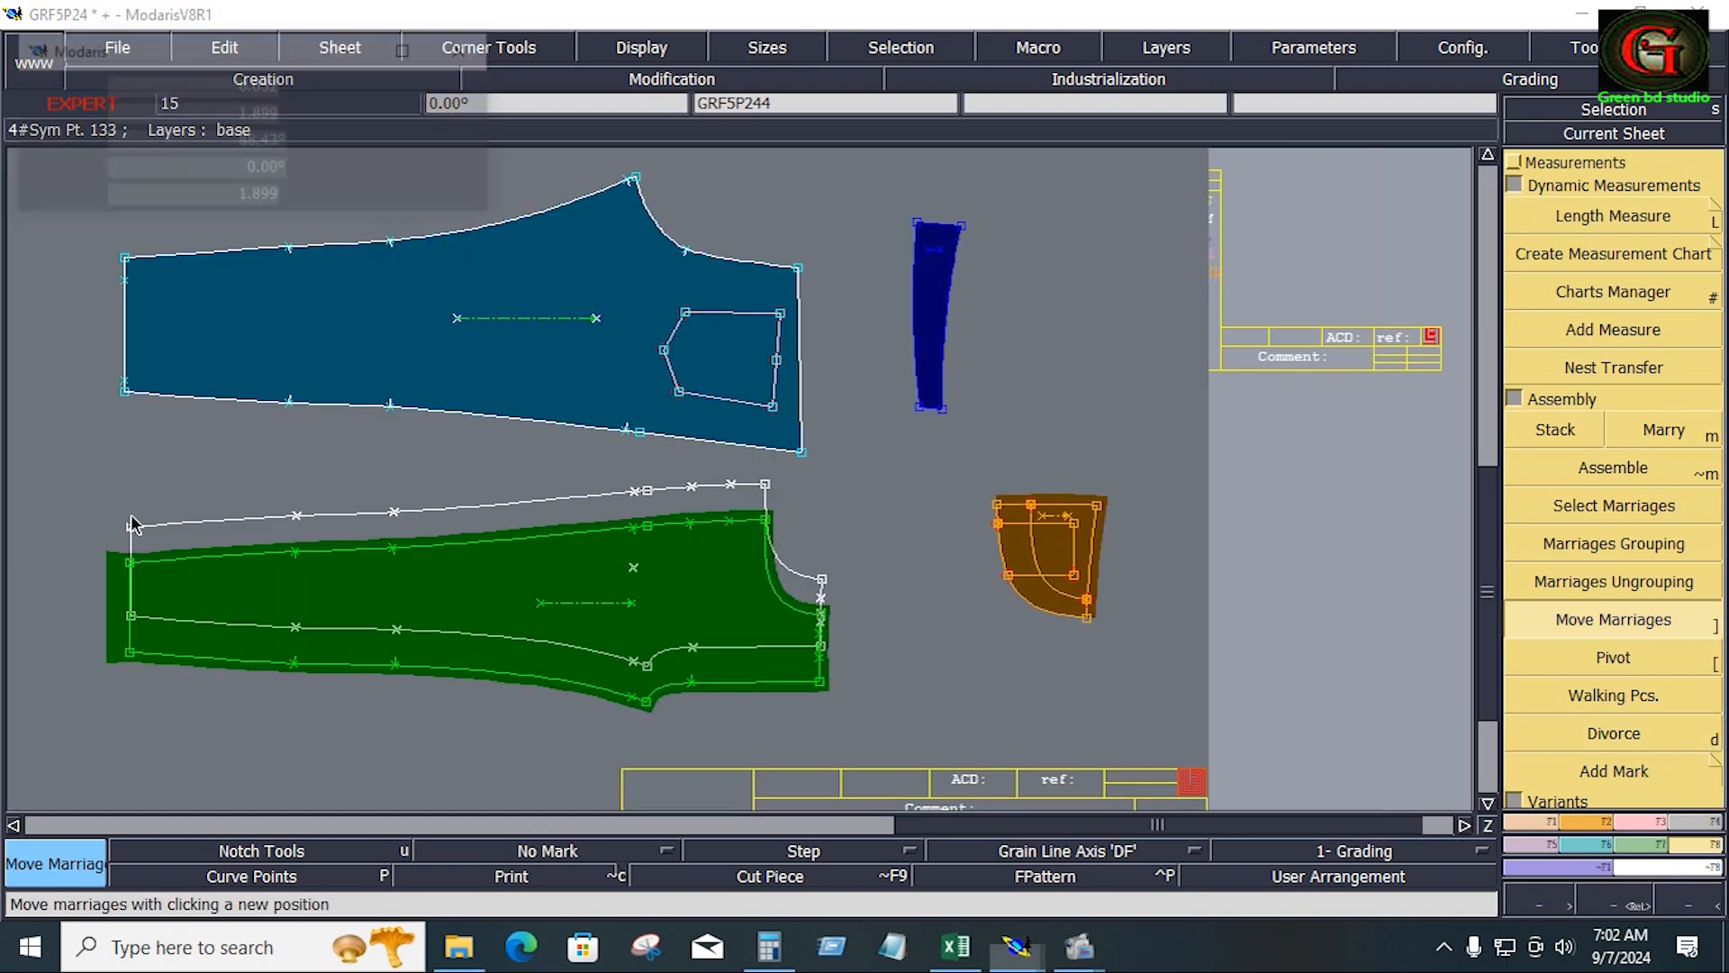
pyautogui.click(124, 395)
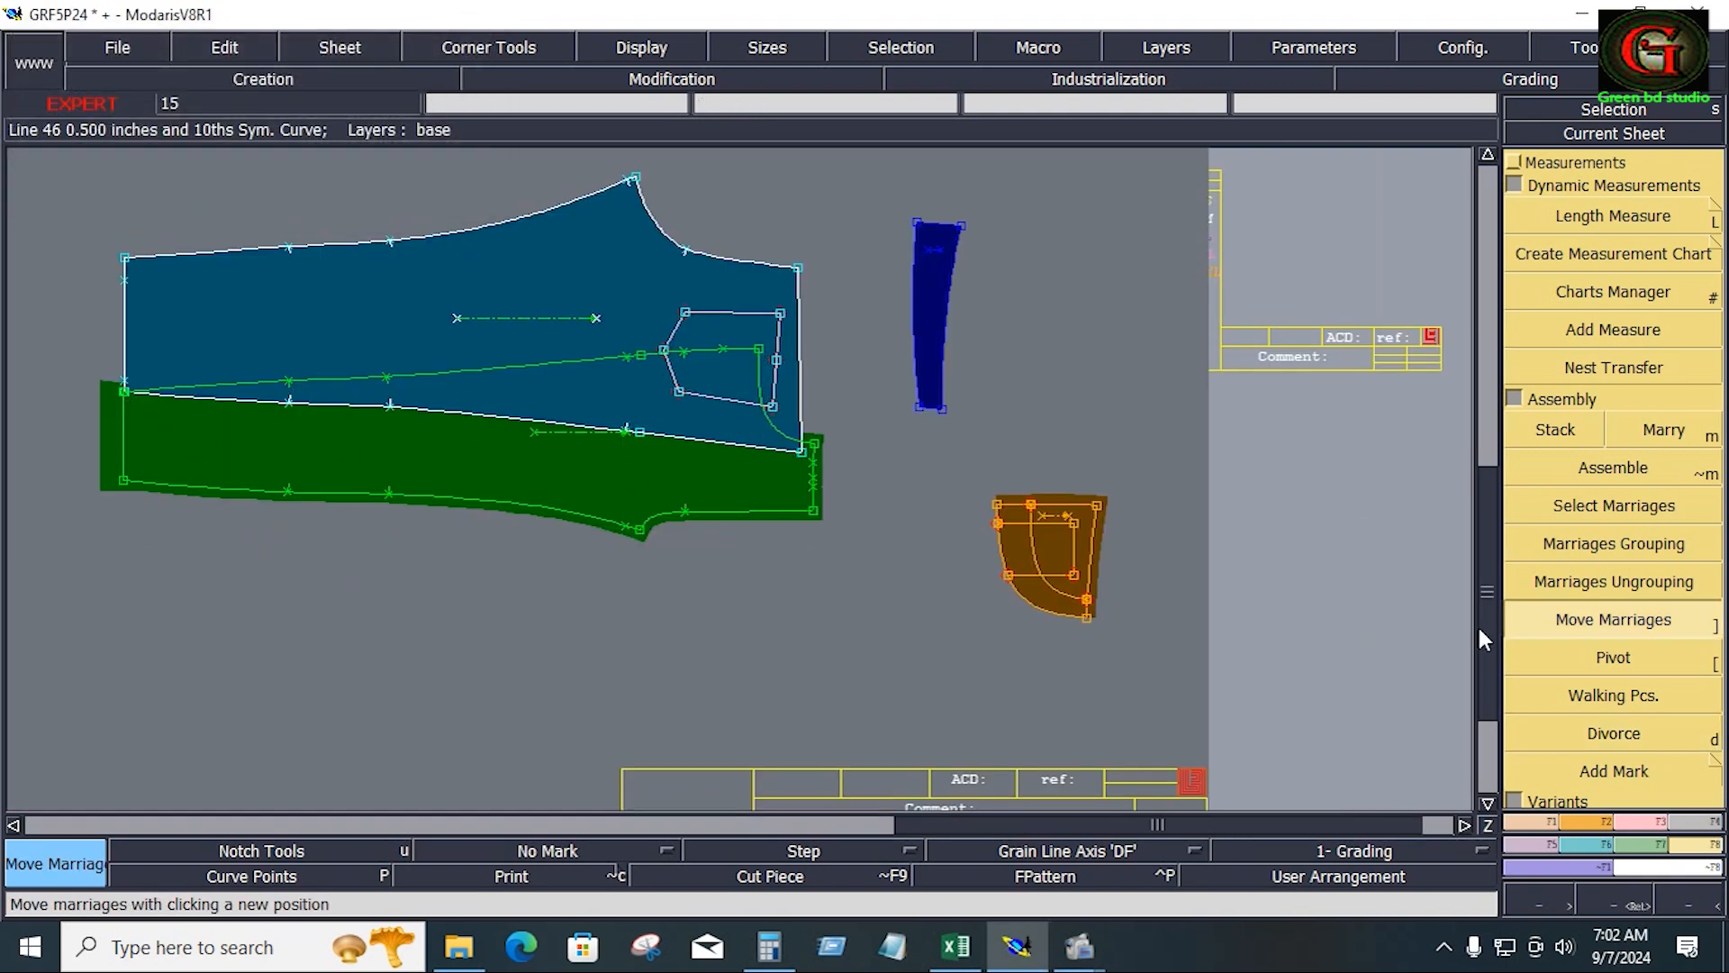
pyautogui.click(1613, 694)
pyautogui.click(153, 396)
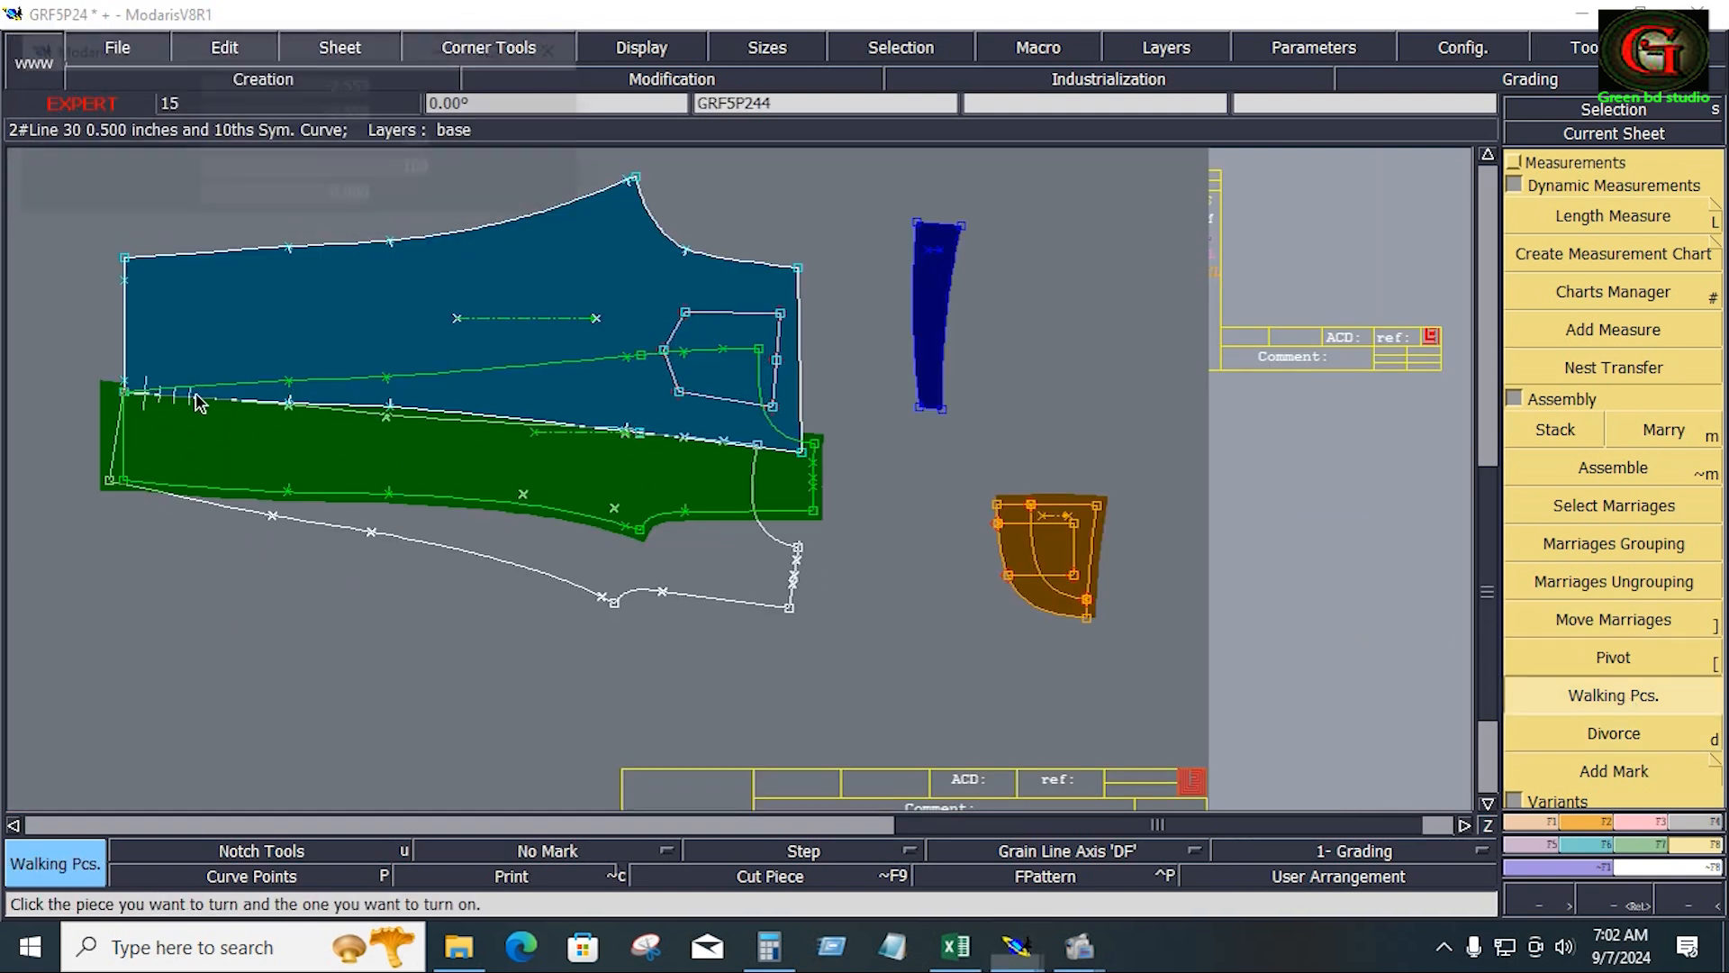
pyautogui.click(757, 451)
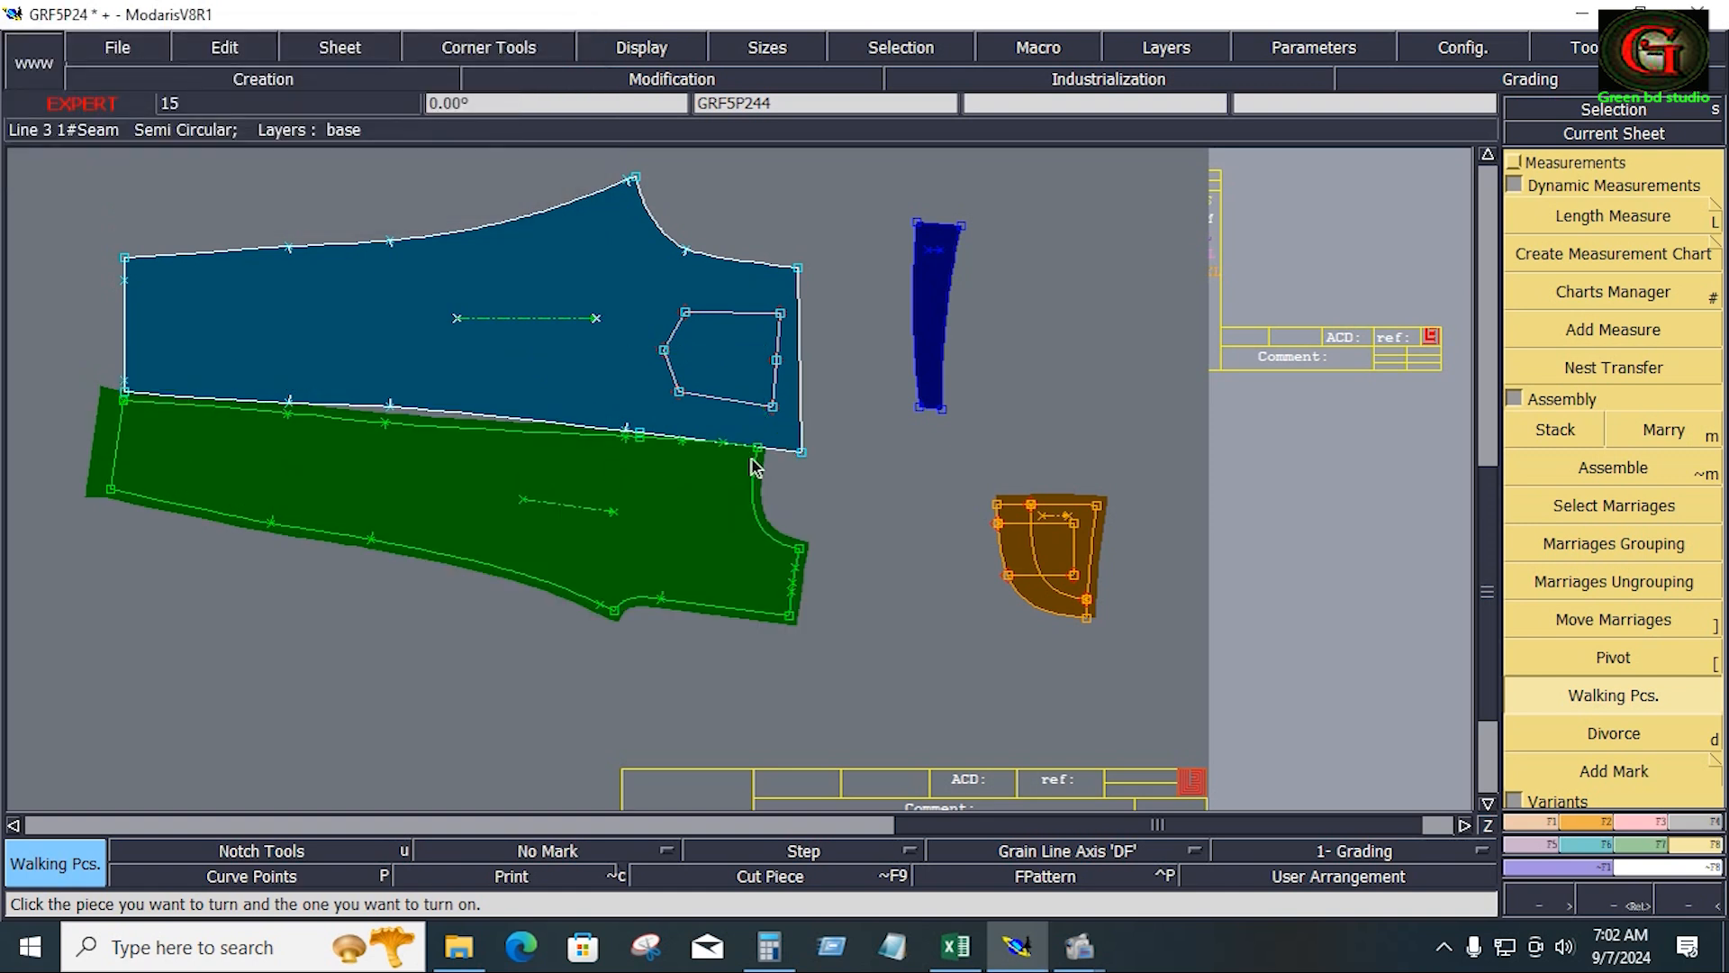
# Align the married pocket facing with the front's pocket opening and the narrow curved piece with the back's waist corner to check the side seam
pyautogui.click(1614, 622)
pyautogui.click(1032, 512)
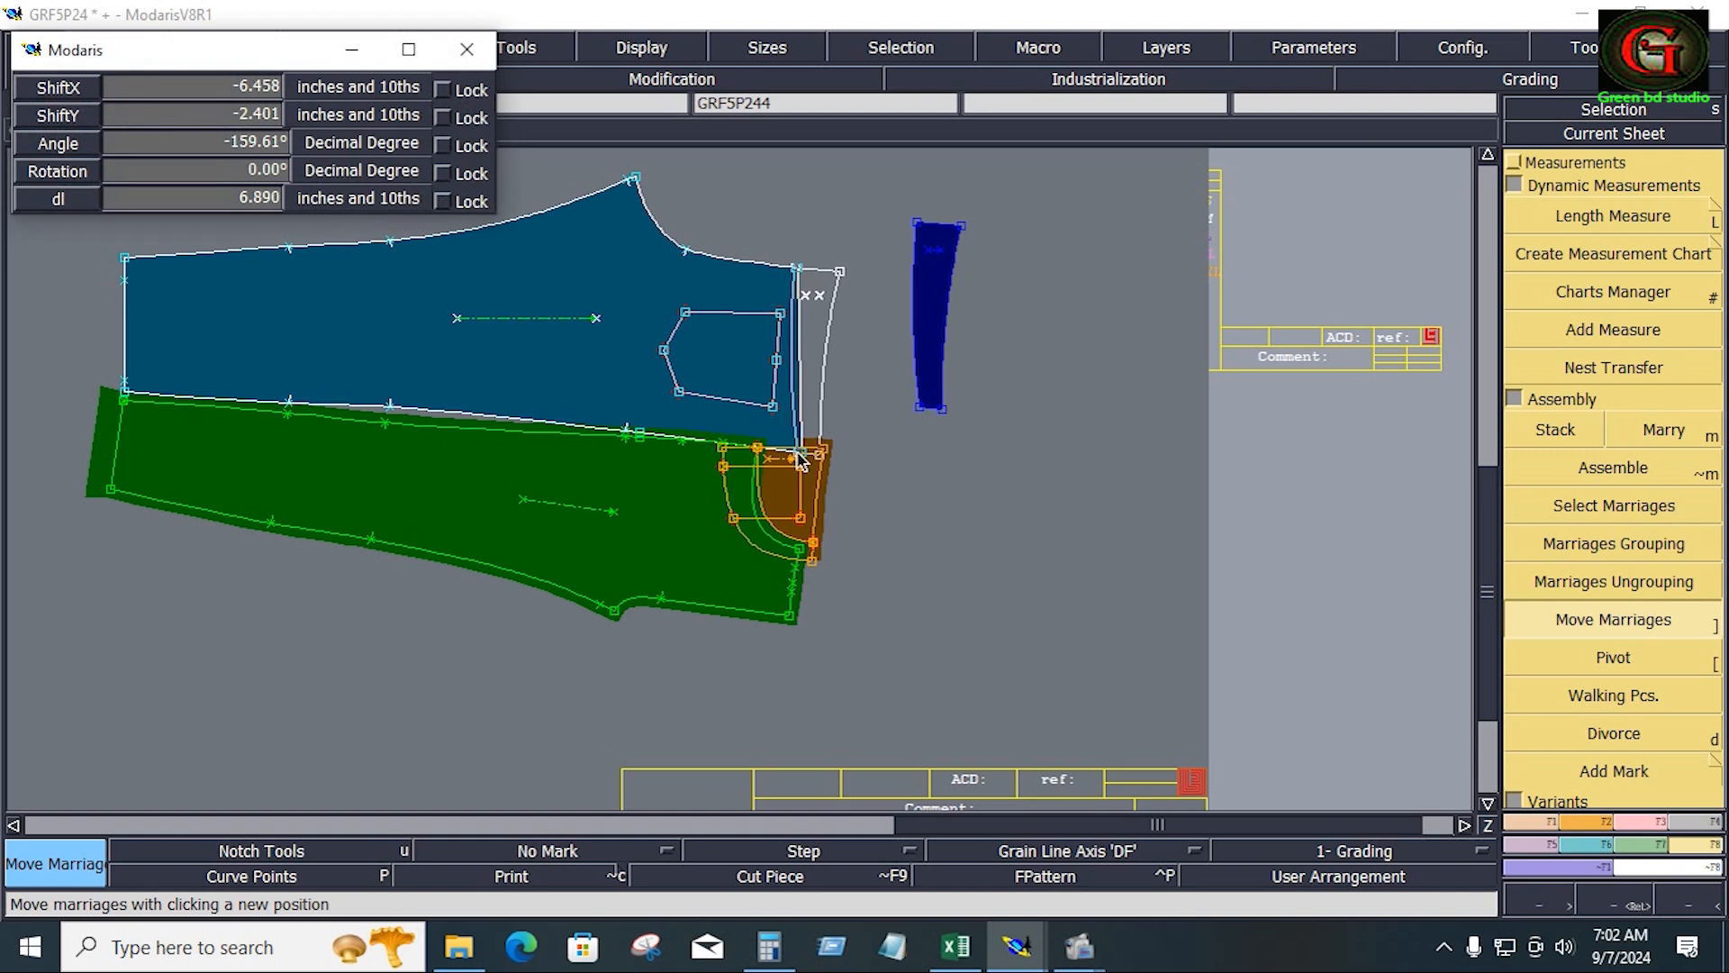
pyautogui.click(804, 455)
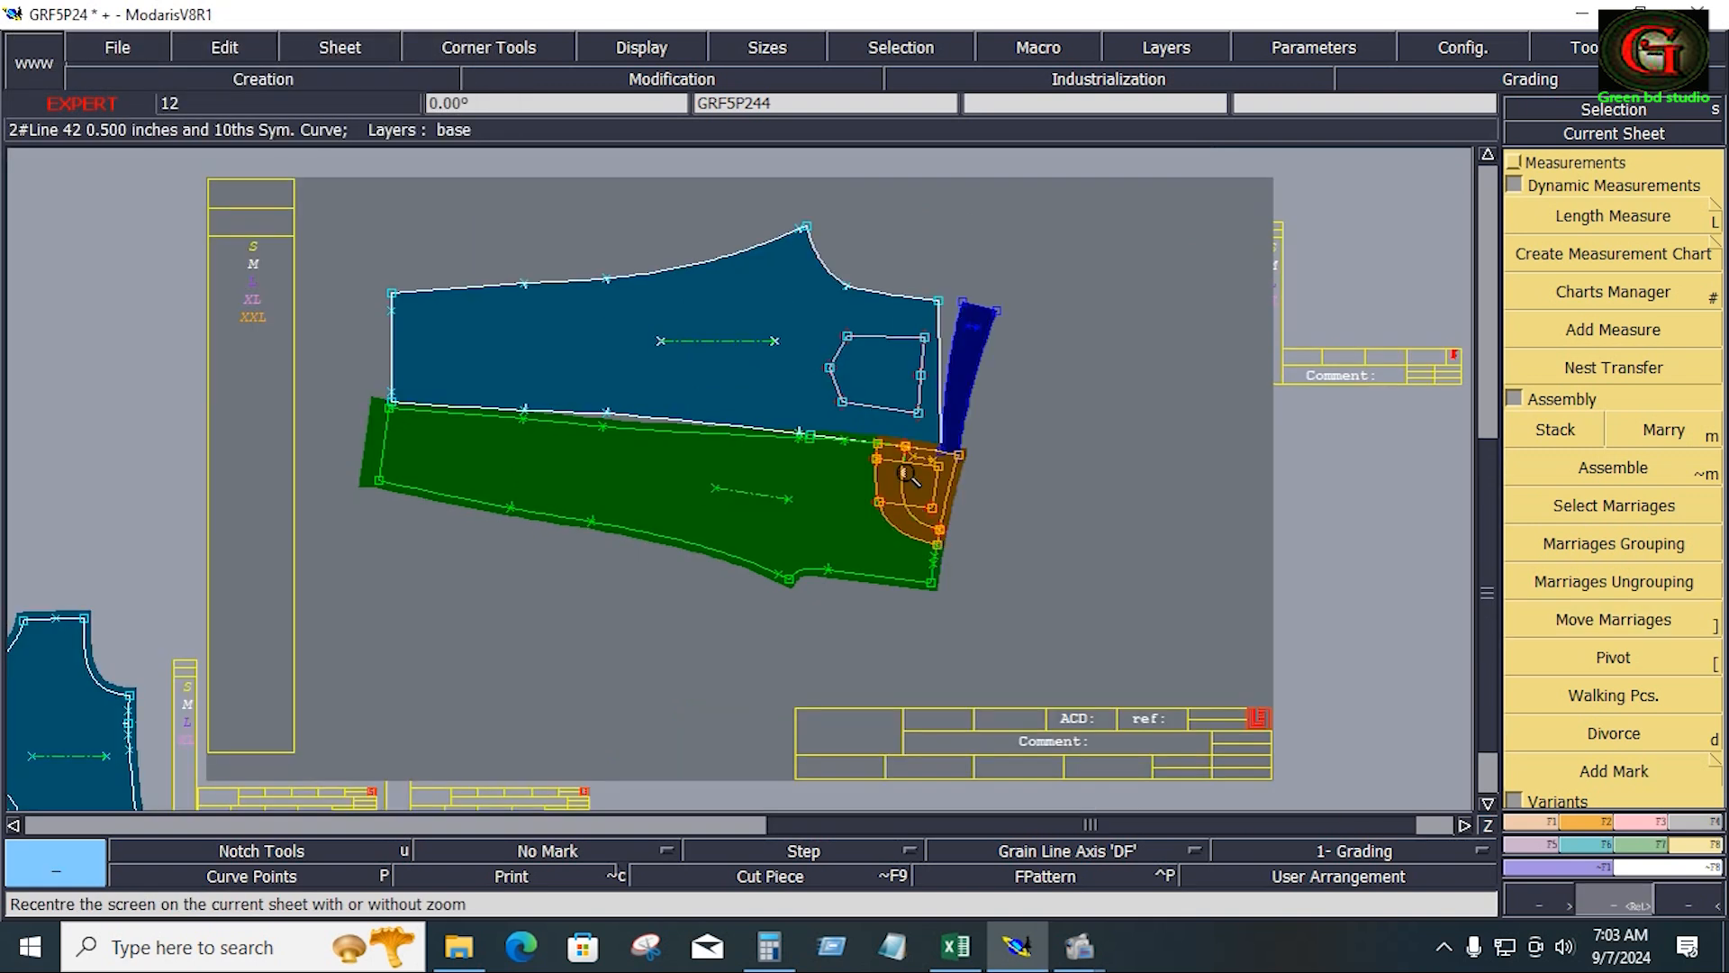
pyautogui.press('Return')
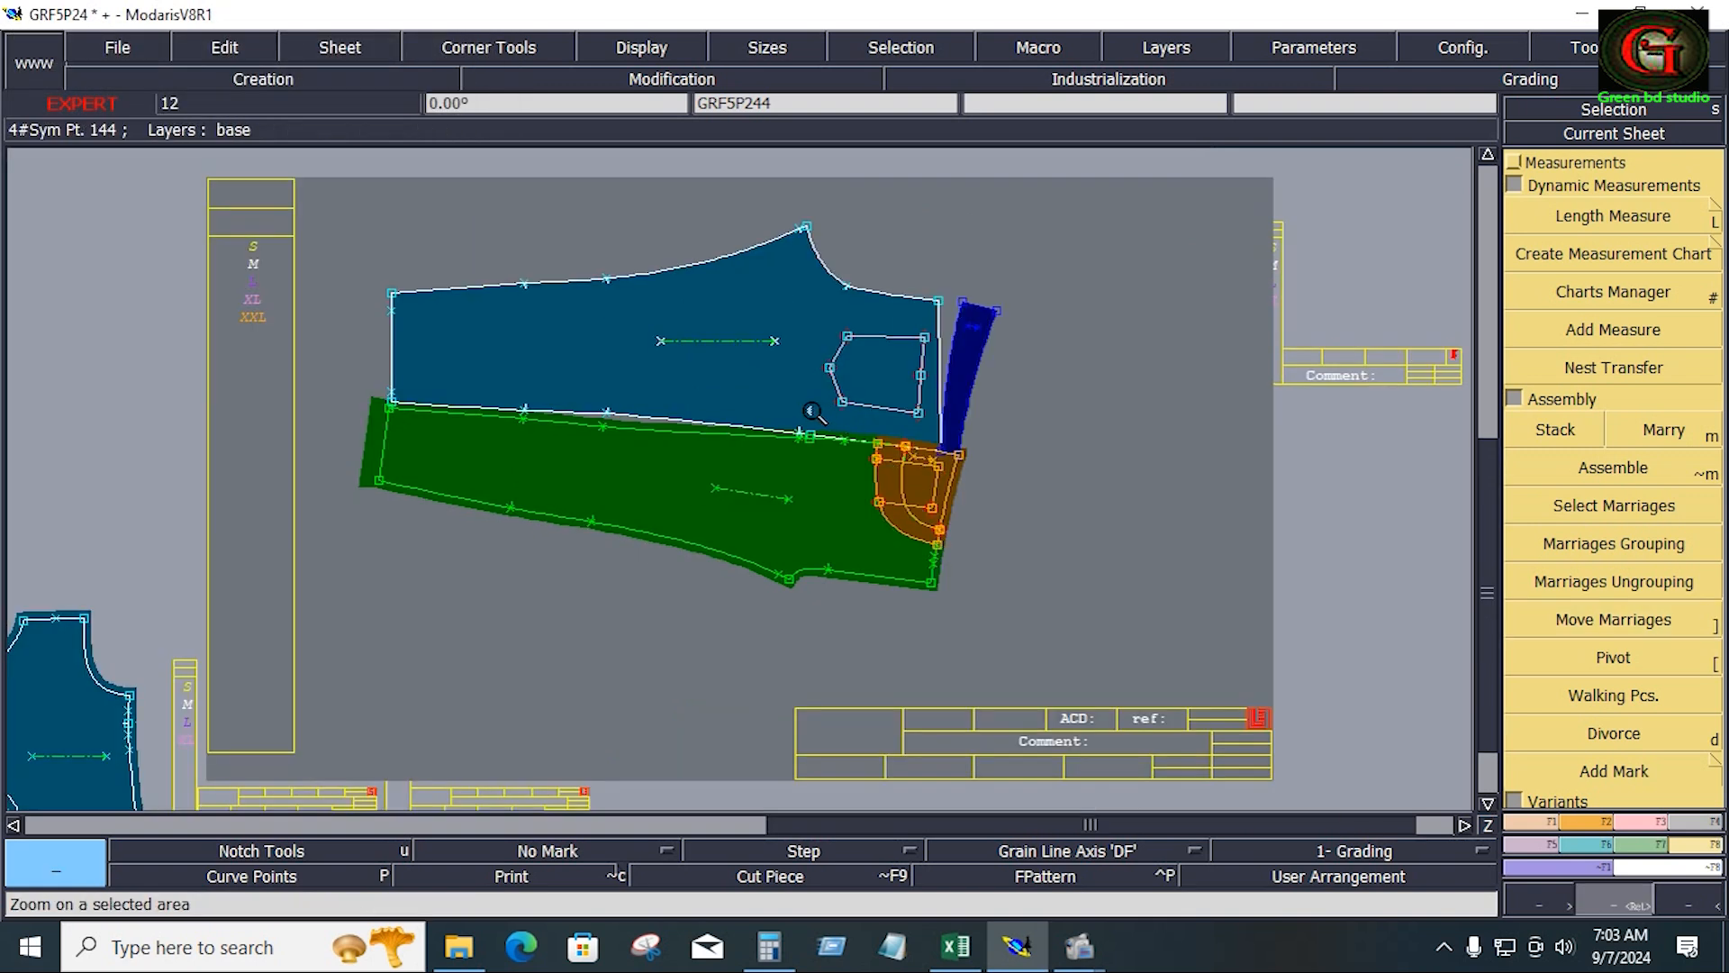
pyautogui.moveTo(798, 403); pyautogui.dragTo(1008, 520)
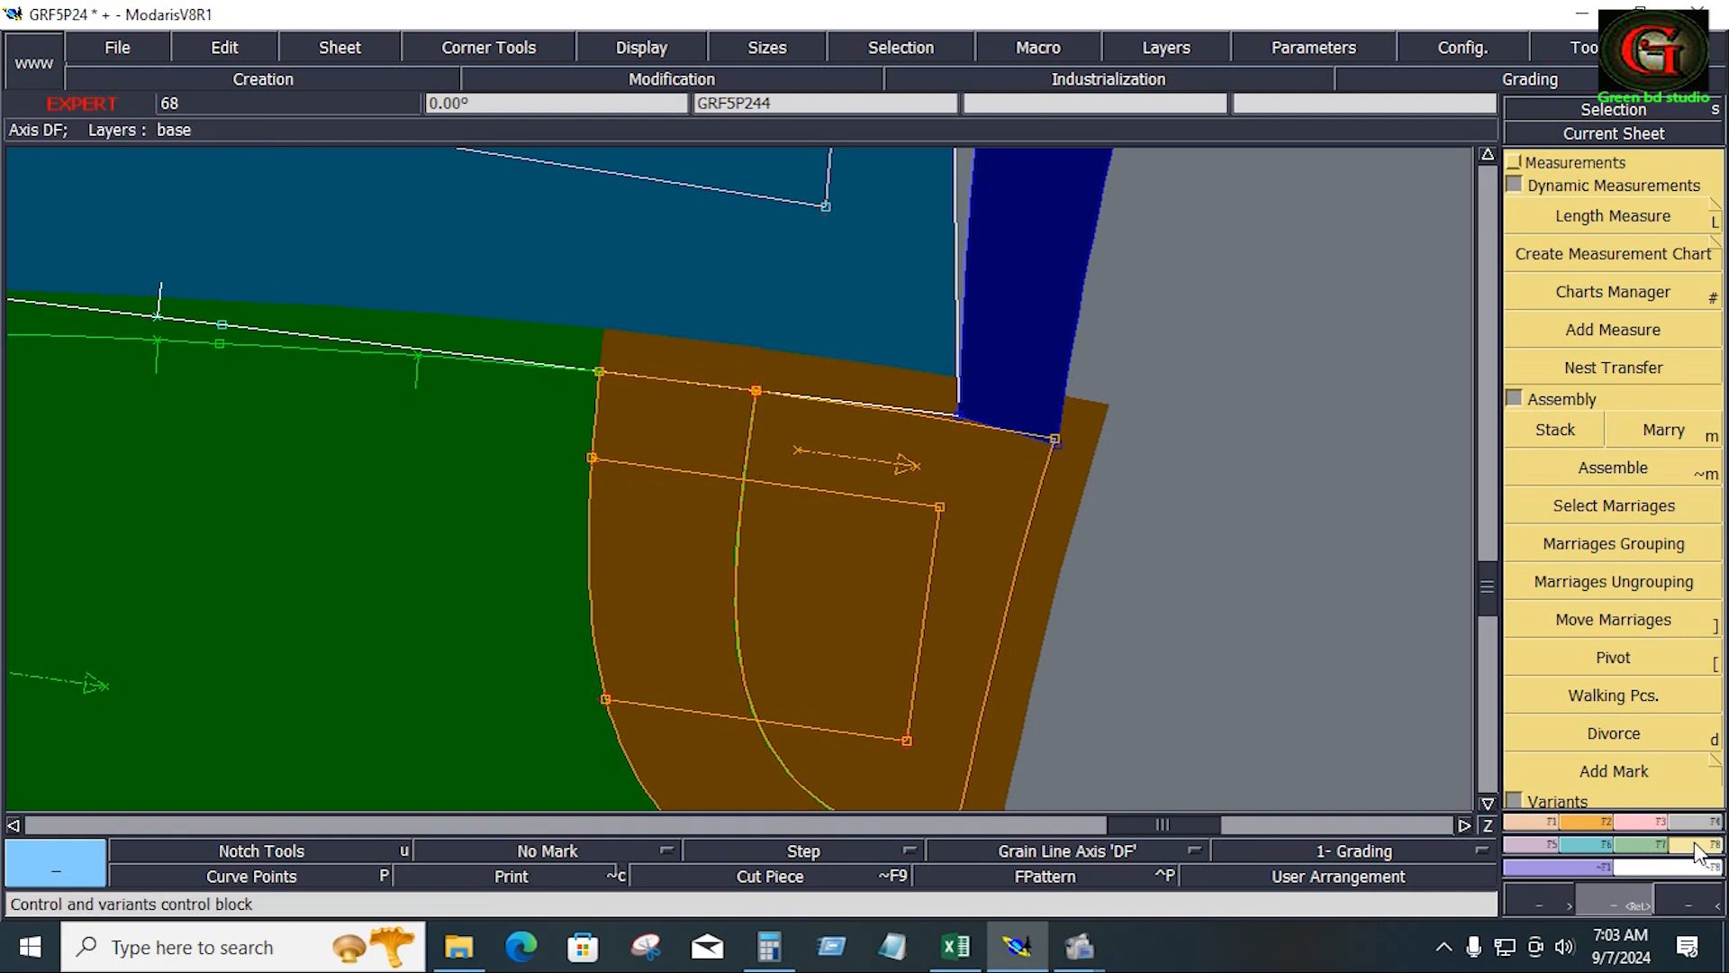
# Divorce the narrow curved piece, the pocket facing and the front from back piece GRF5P244
pyautogui.press('d')
pyautogui.click(1001, 315)
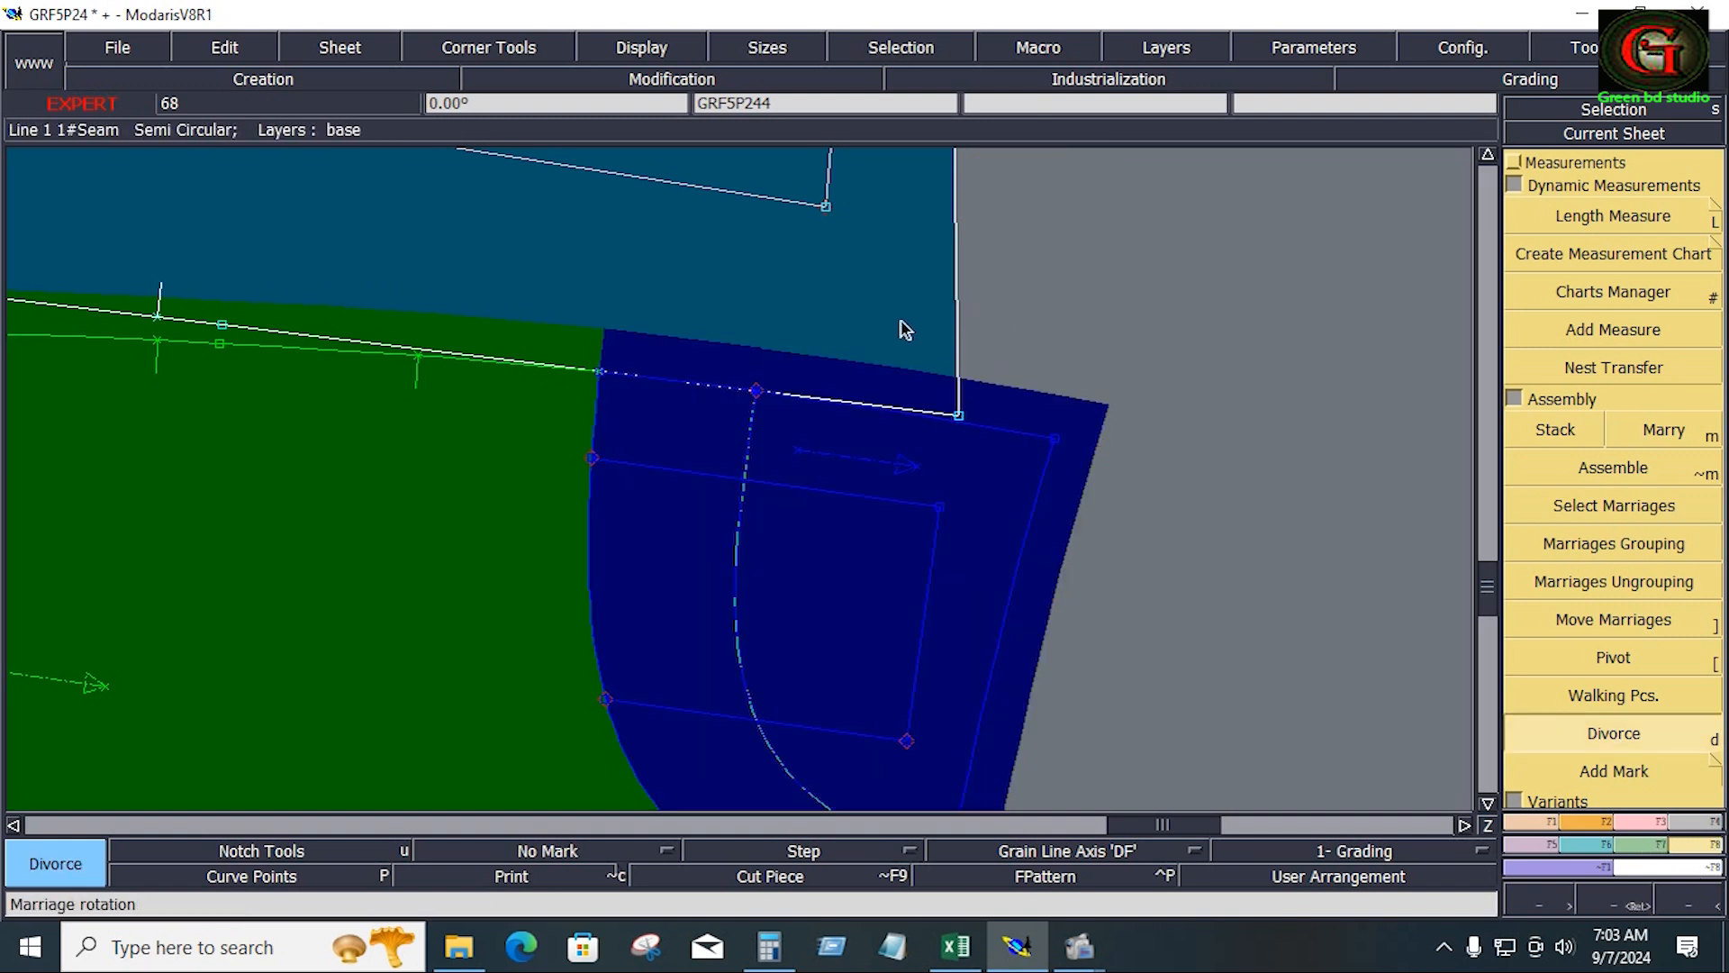
pyautogui.press('Home')
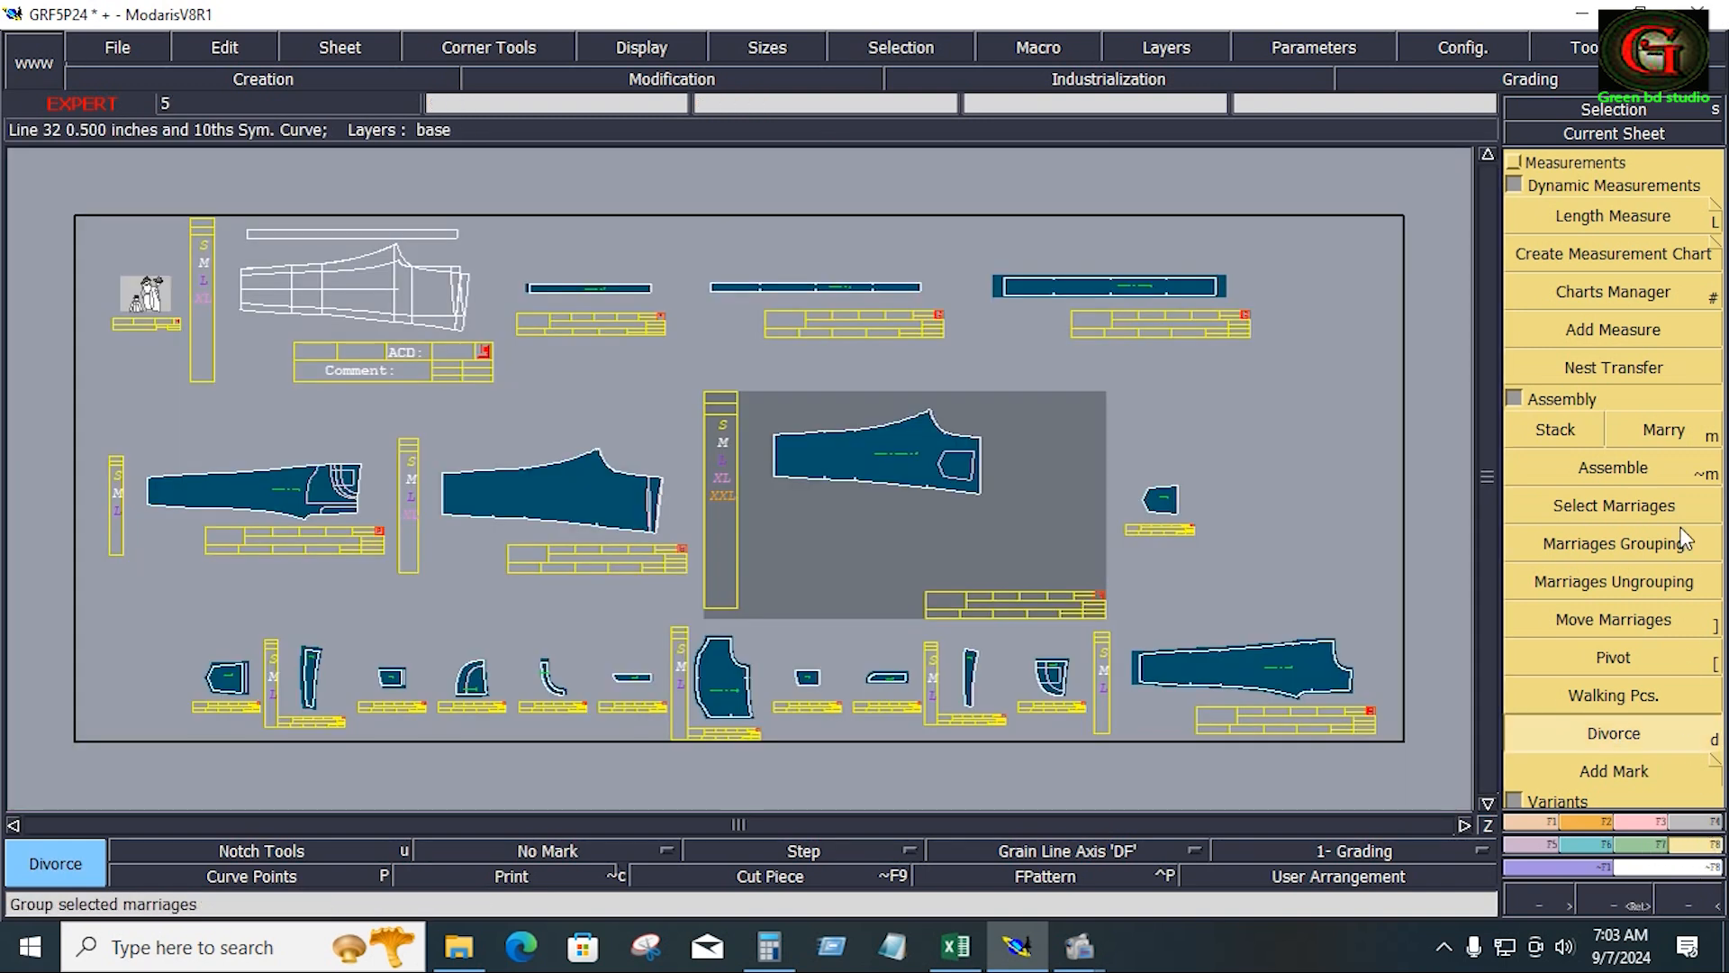
# Undo the mistaken marriage, marry pocket facing GRF5P249 onto front GRF5P2415 and align it with the pocket opening and side seam
pyautogui.click(1662, 447)
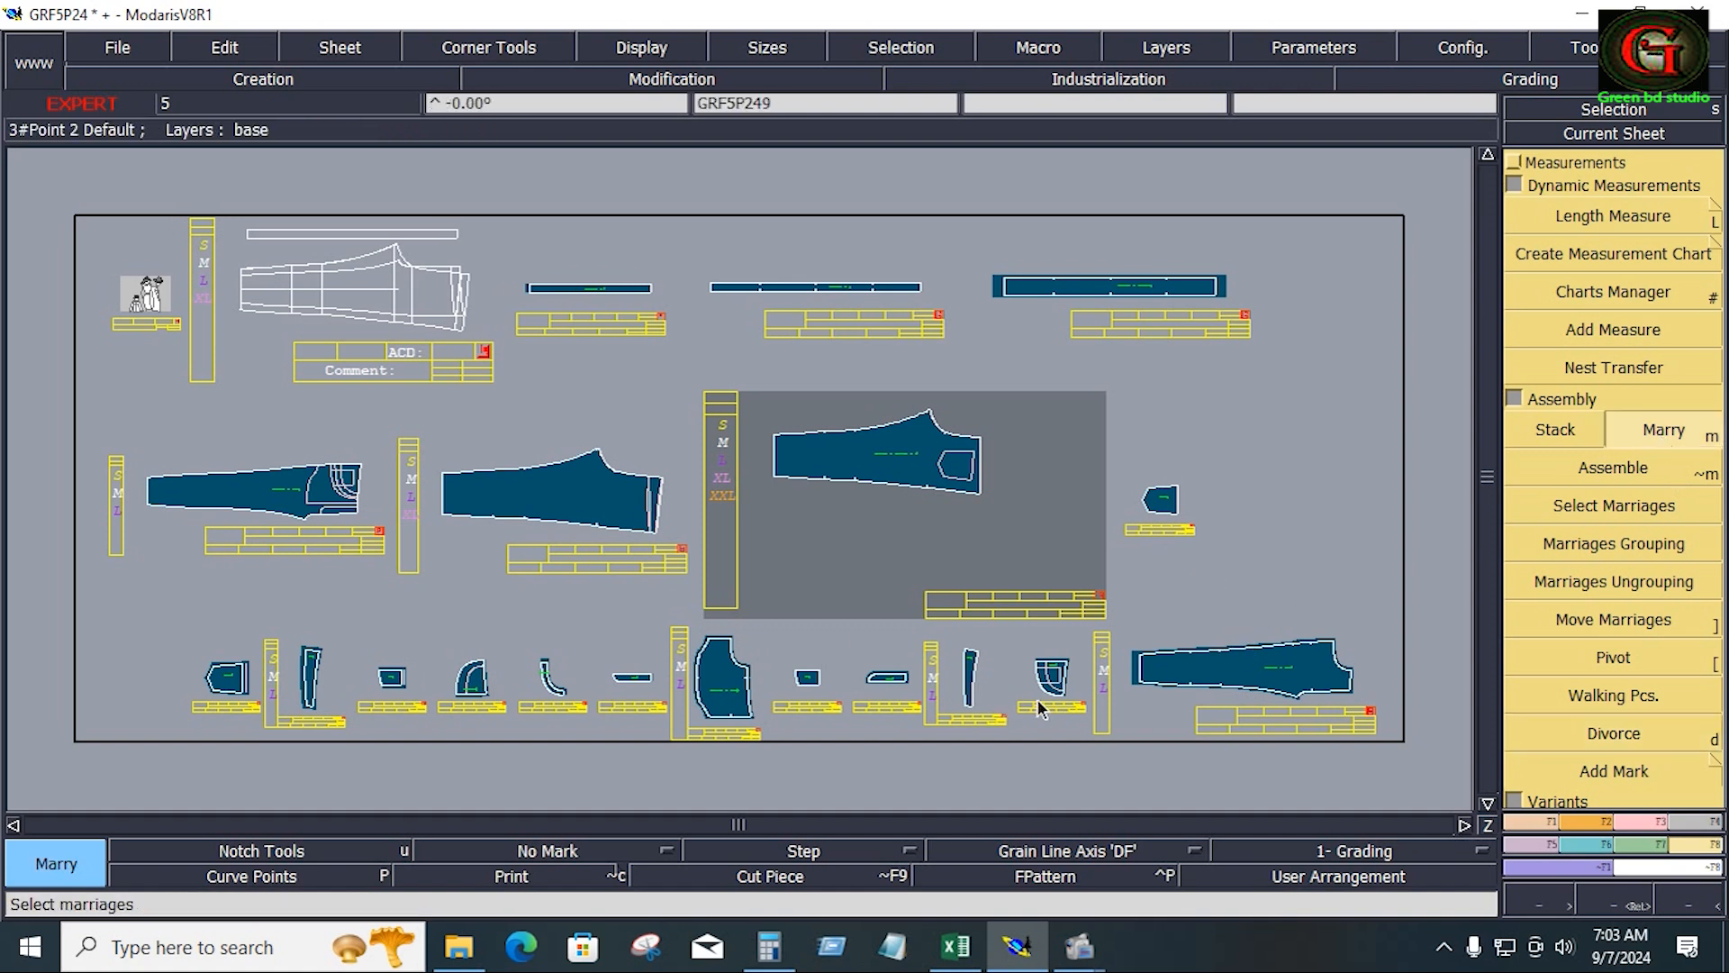
pyautogui.hotkey('ctrl', 'z')
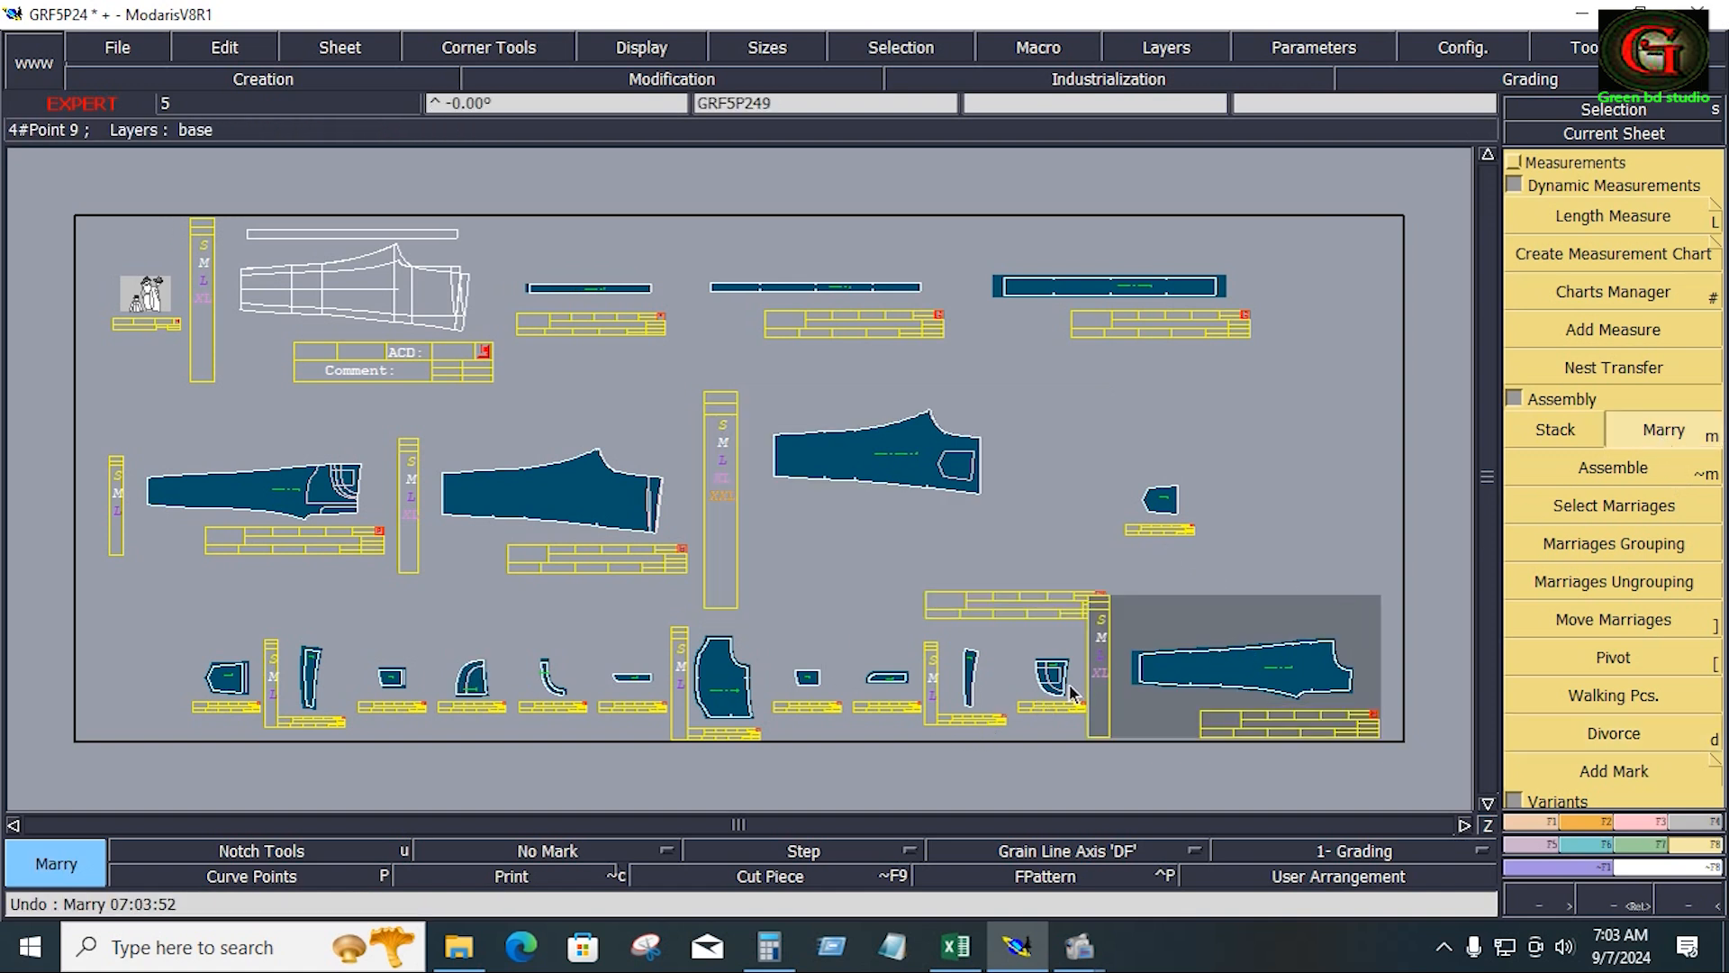
pyautogui.click(1039, 663)
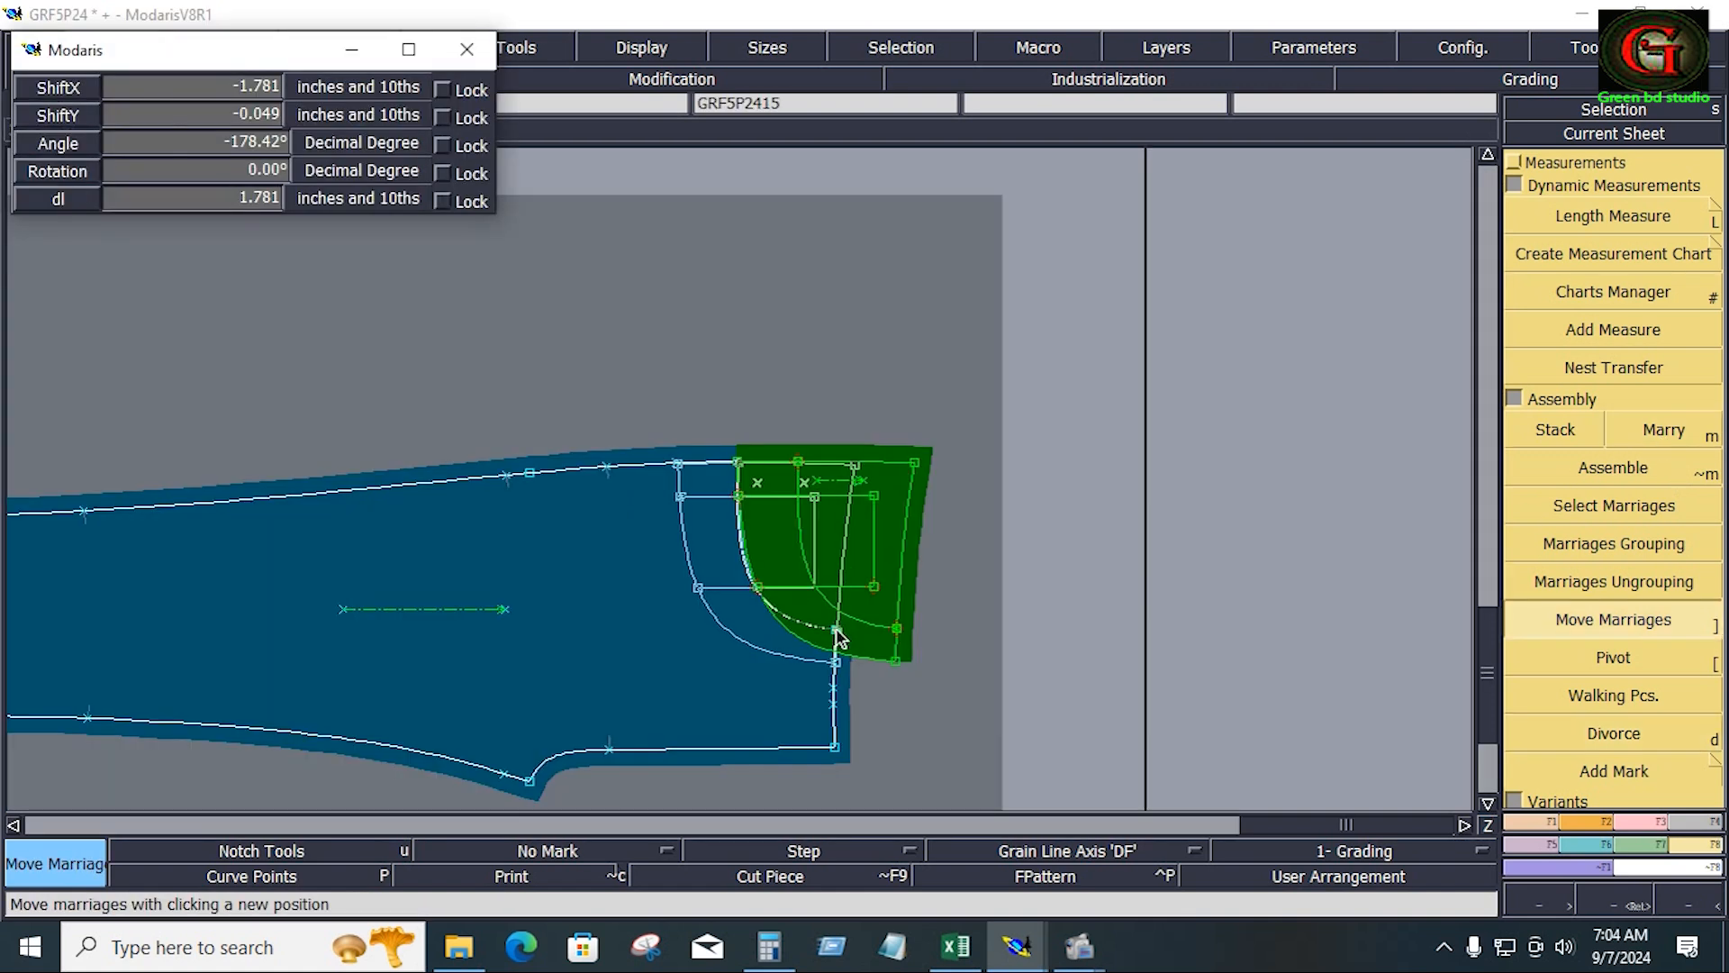
pyautogui.click(835, 662)
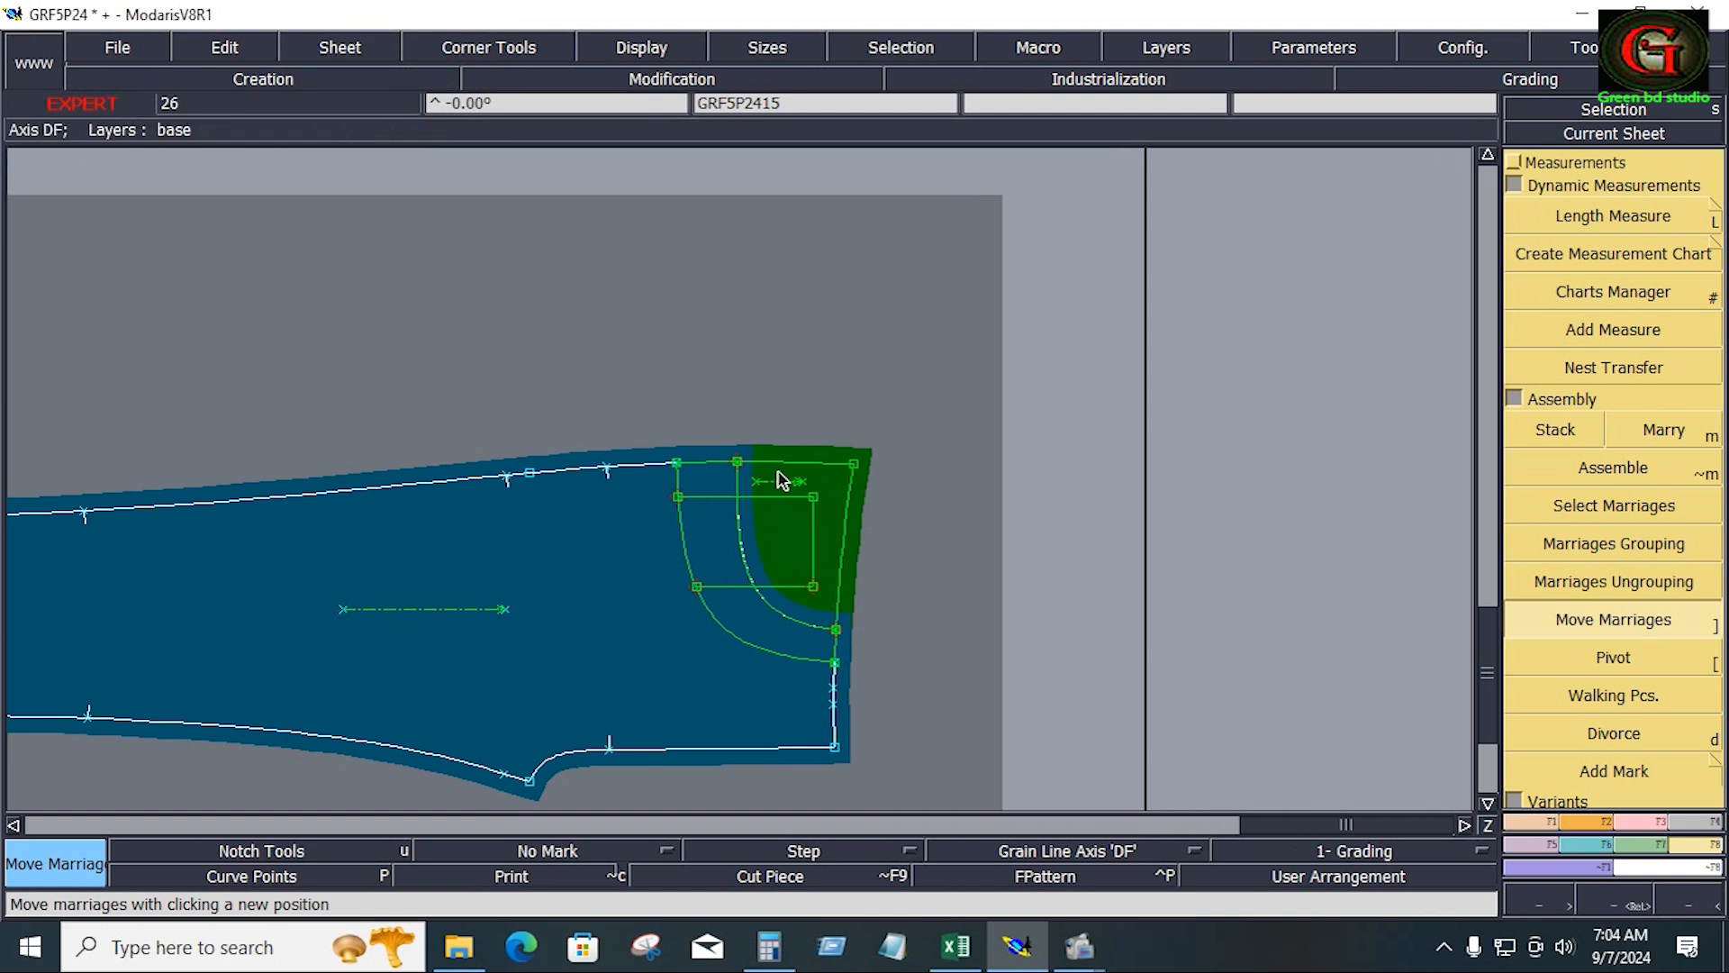
# Reshape front GRF5P2415's waist end of the pocket opening outward and adjust the adjoining curve point beside the pocket facing
pyautogui.click(1645, 820)
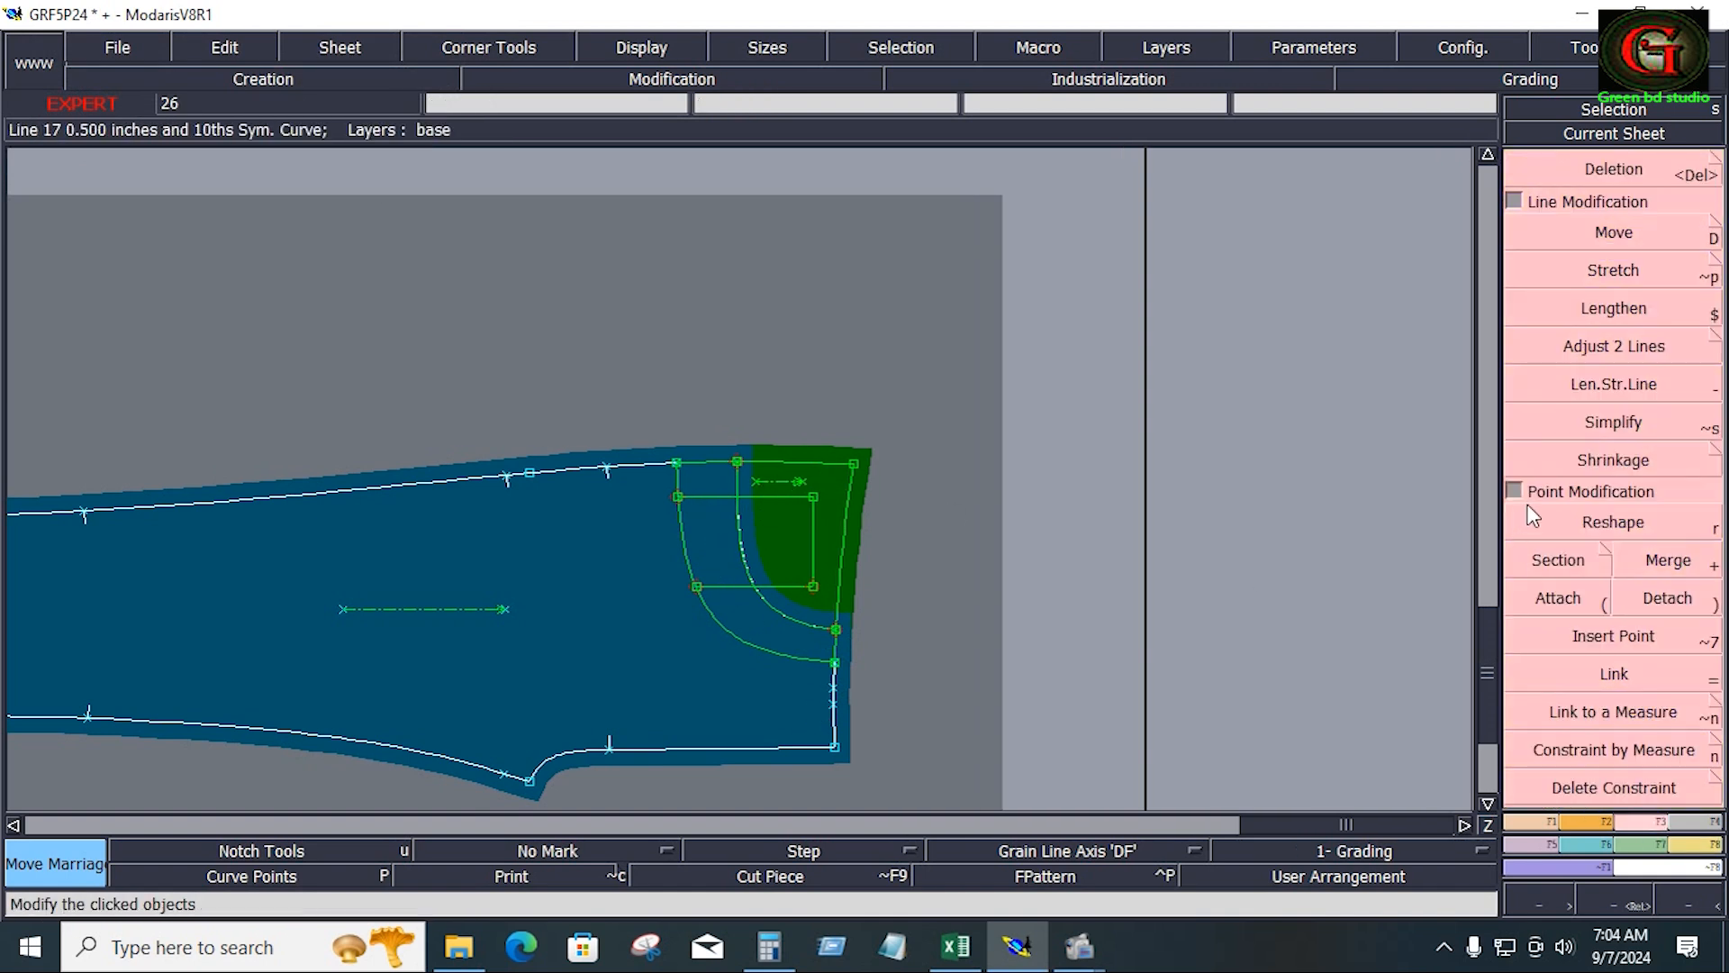
pyautogui.click(1597, 522)
pyautogui.click(737, 463)
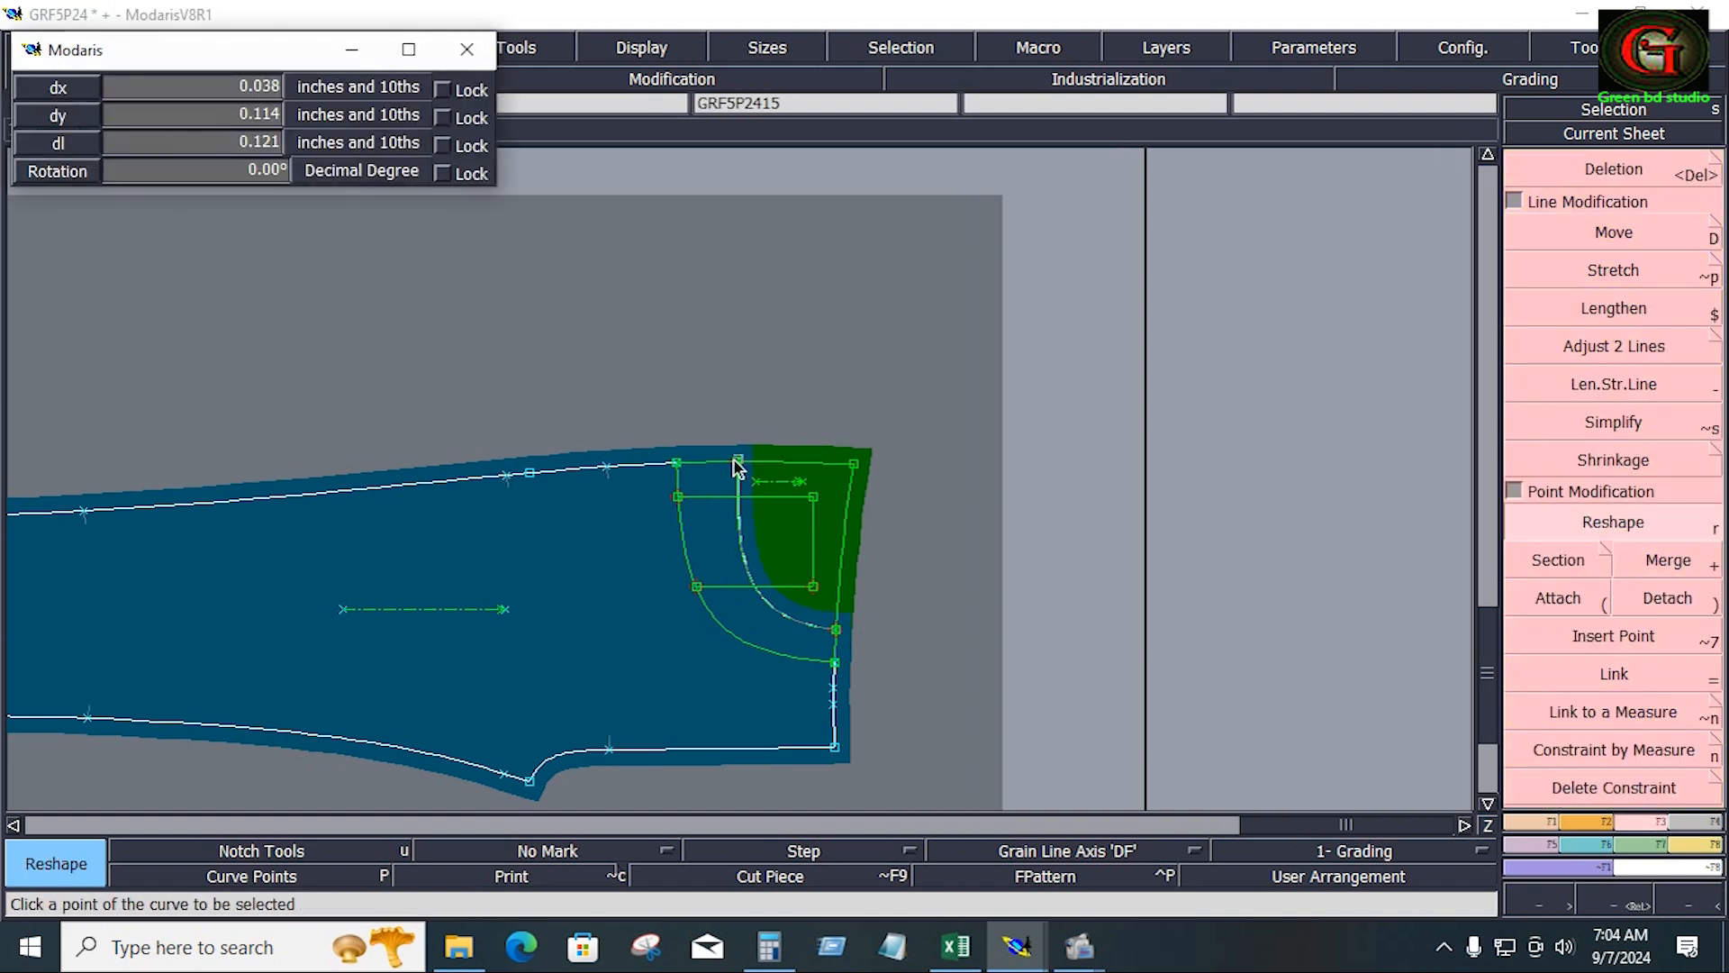
pyautogui.click(738, 463)
pyautogui.scroll(4, 738, 463)
pyautogui.click(910, 568)
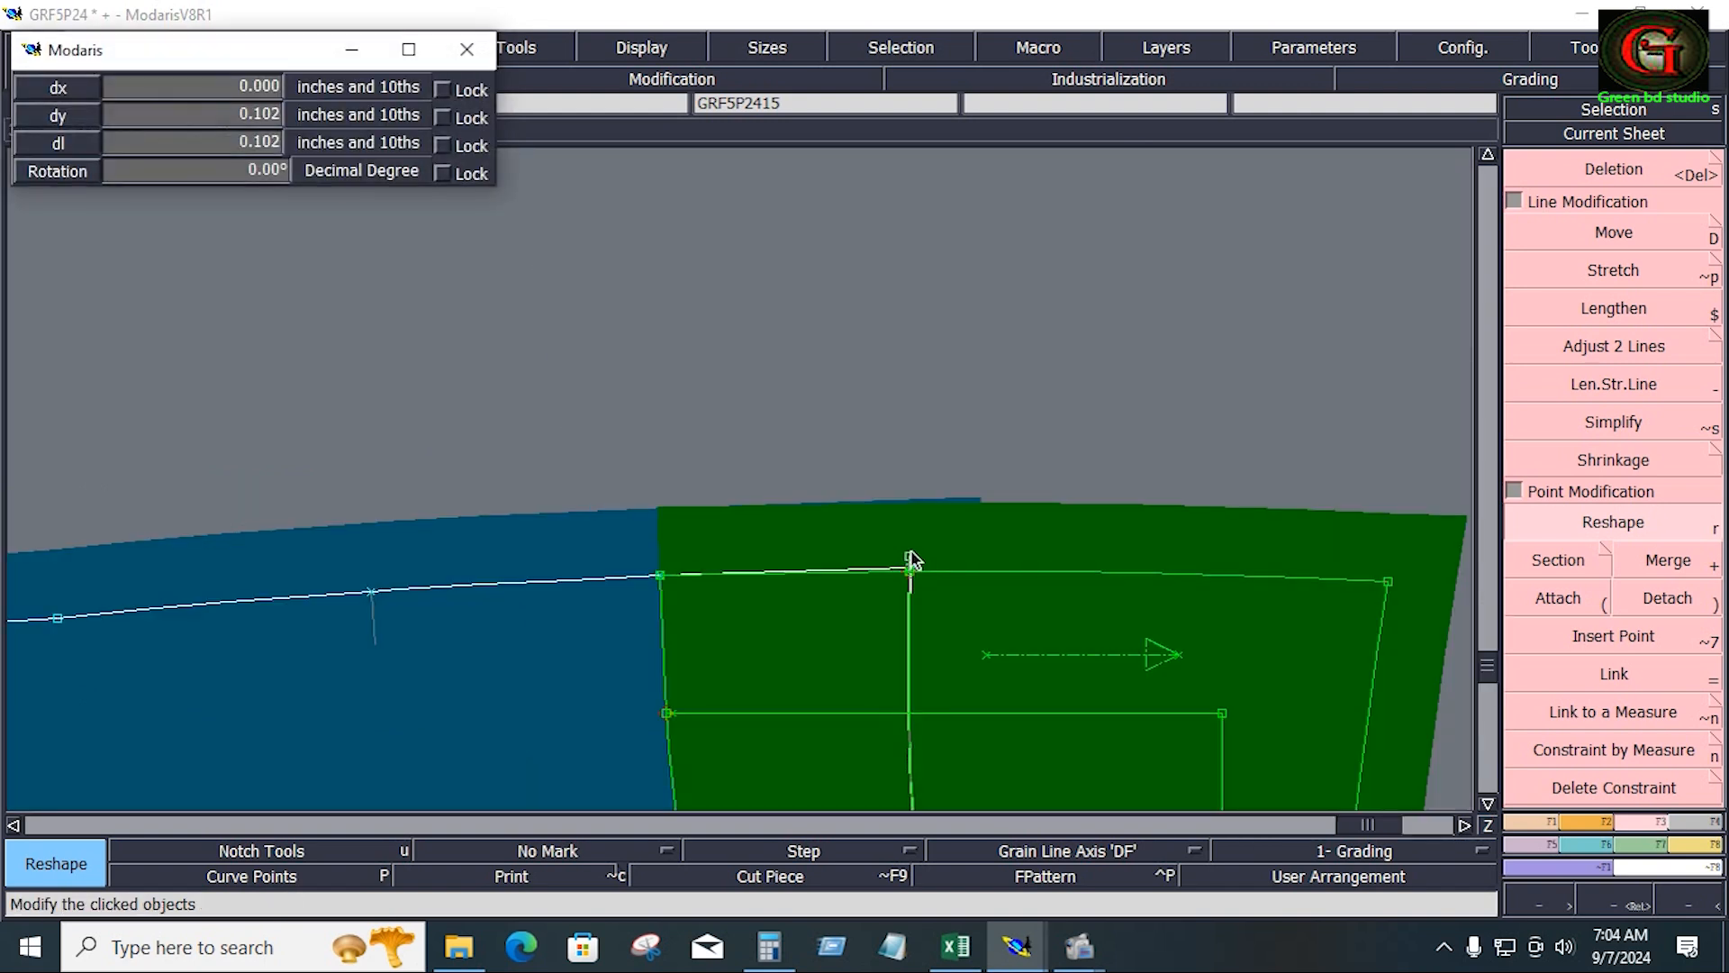
pyautogui.click(911, 550)
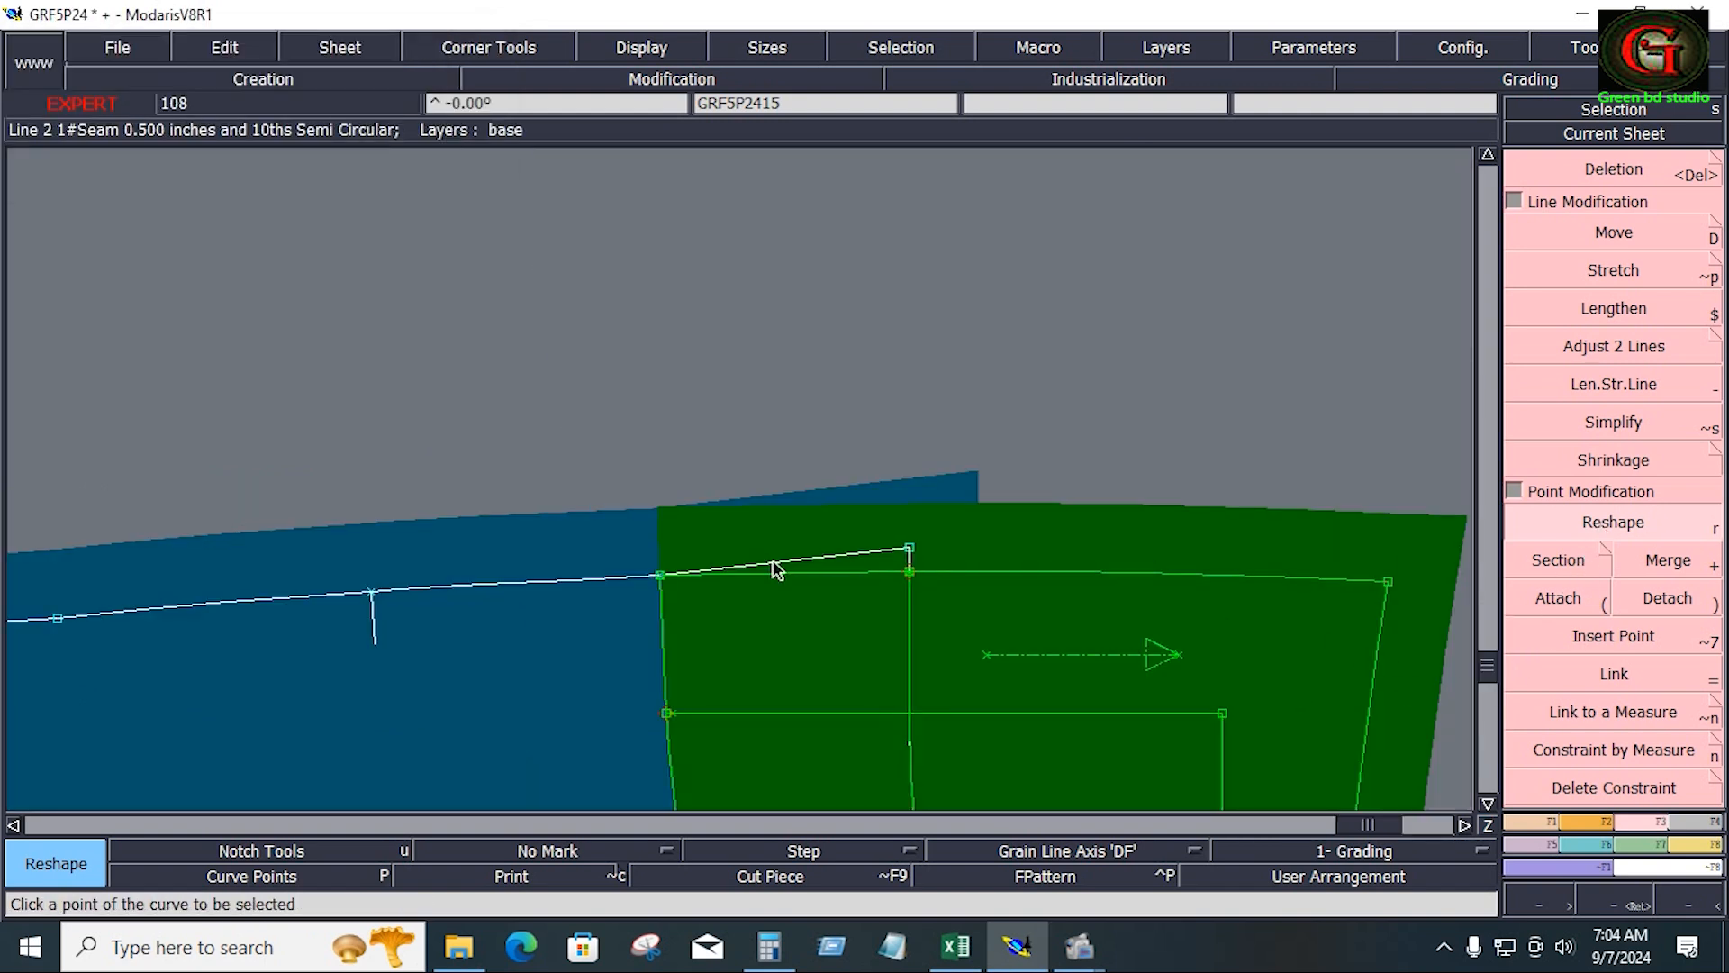
pyautogui.click(662, 579)
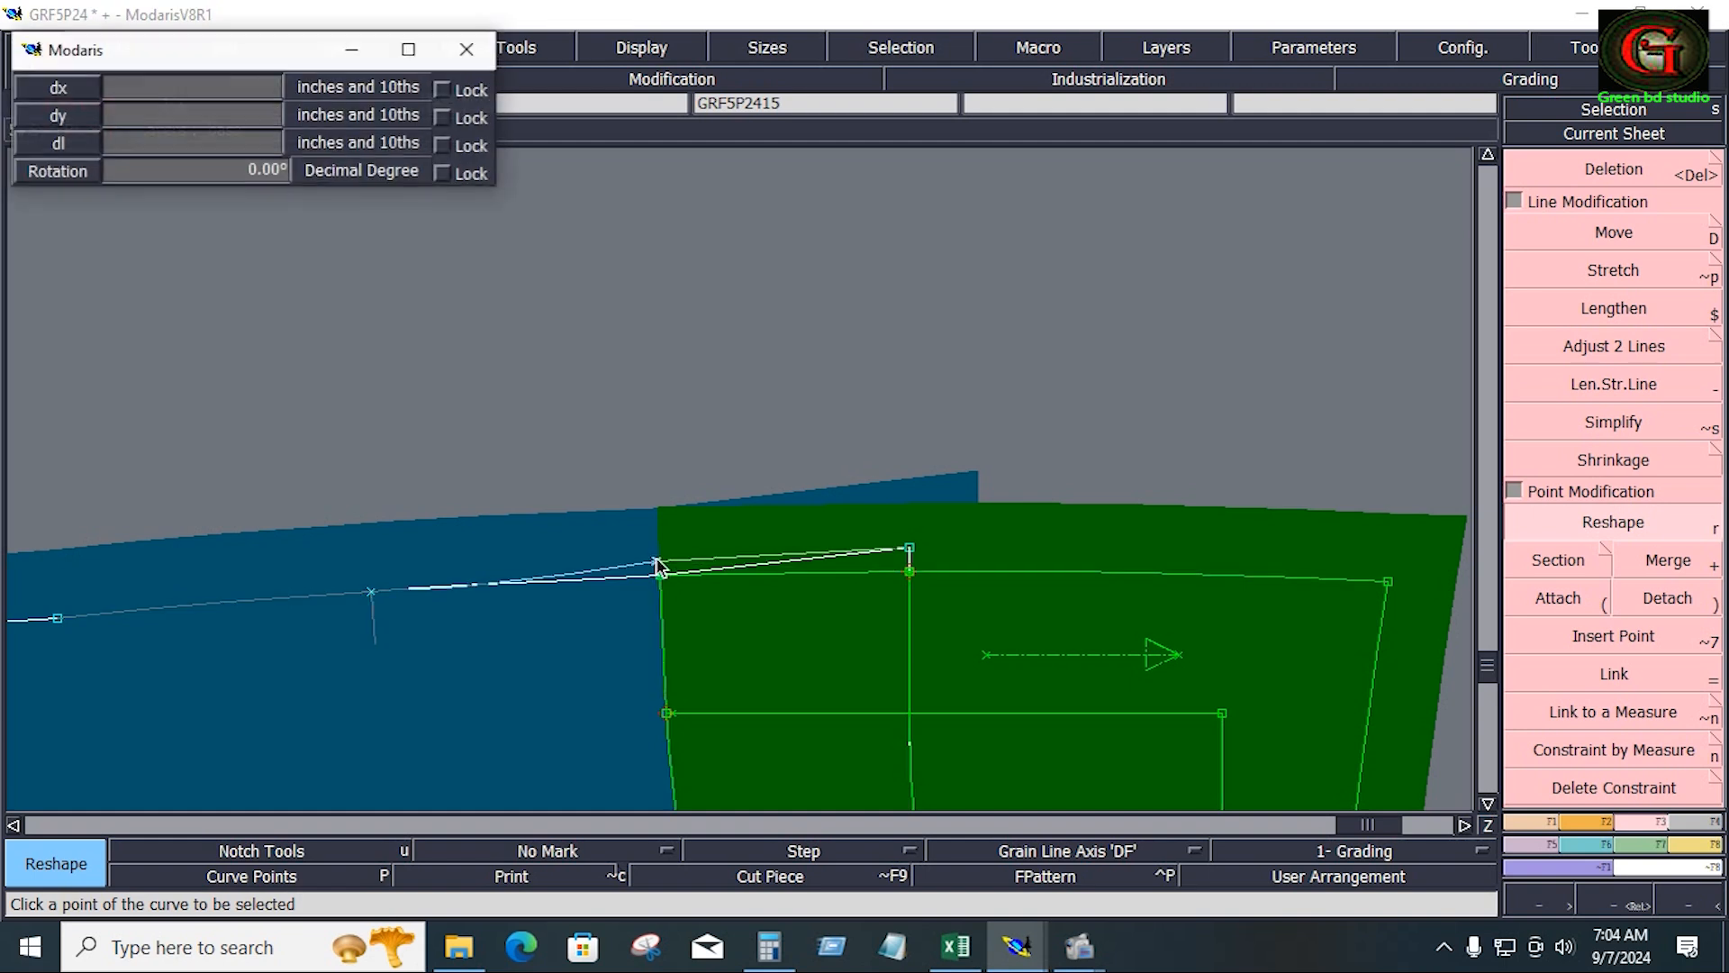
pyautogui.click(666, 743)
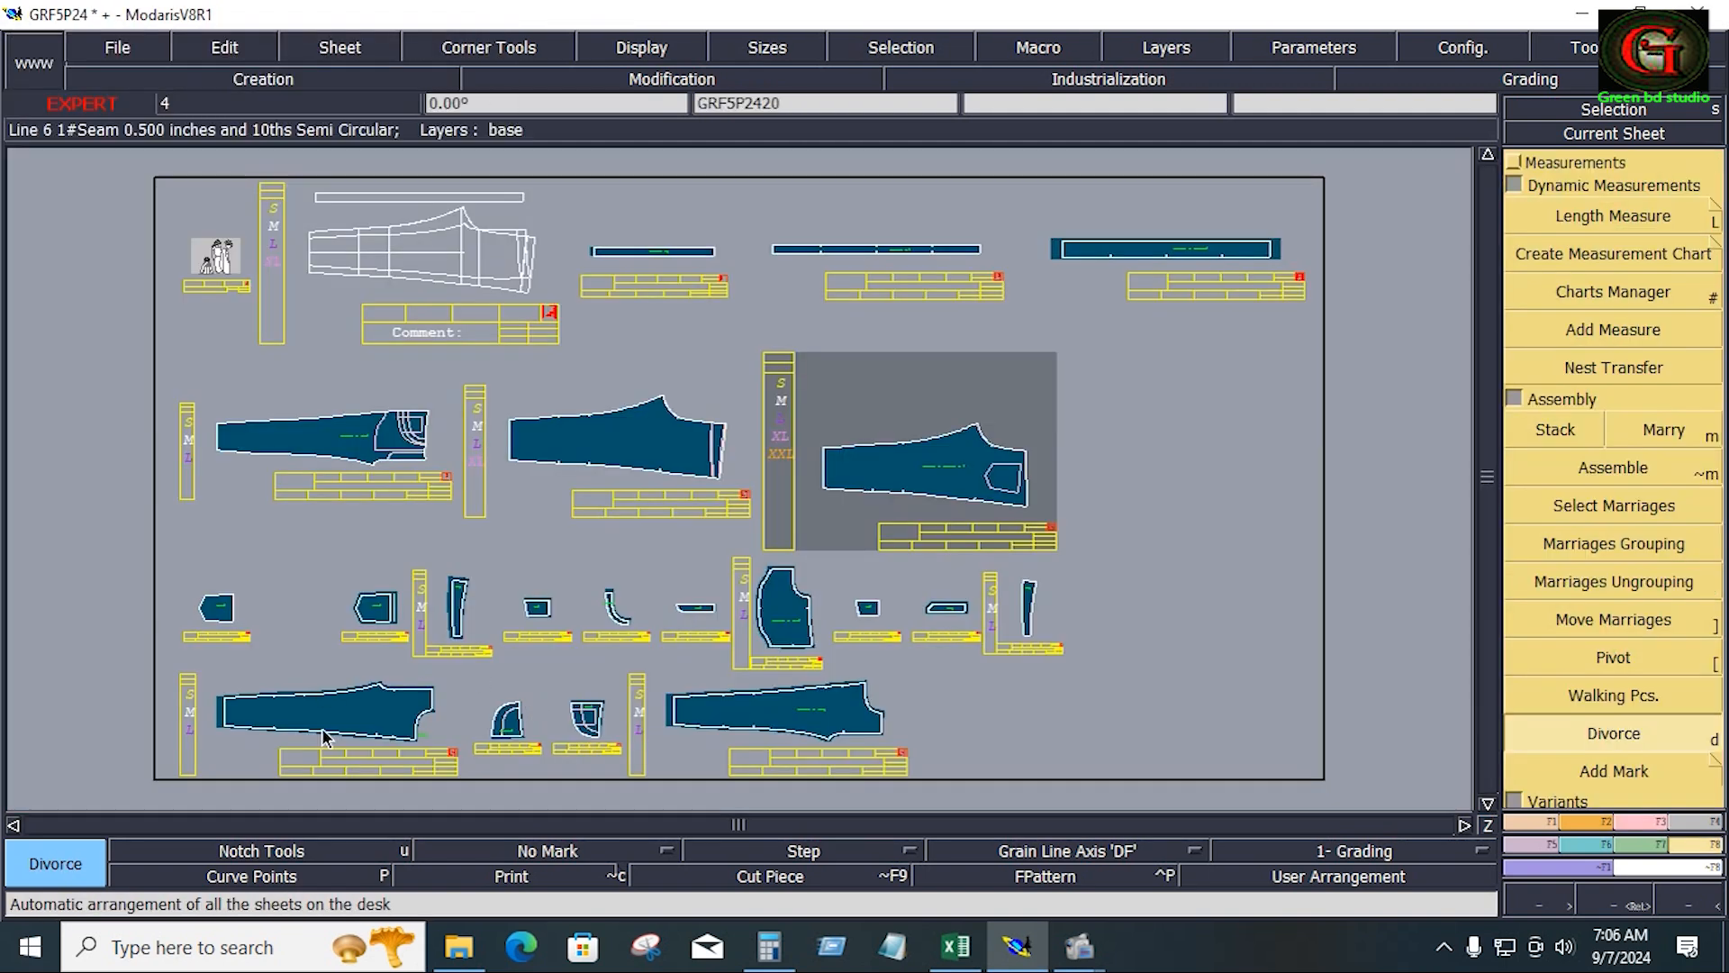
# Marry the pocket facing with the inner pocket outline onto front piece GRF5P2415
pyautogui.press('Return')
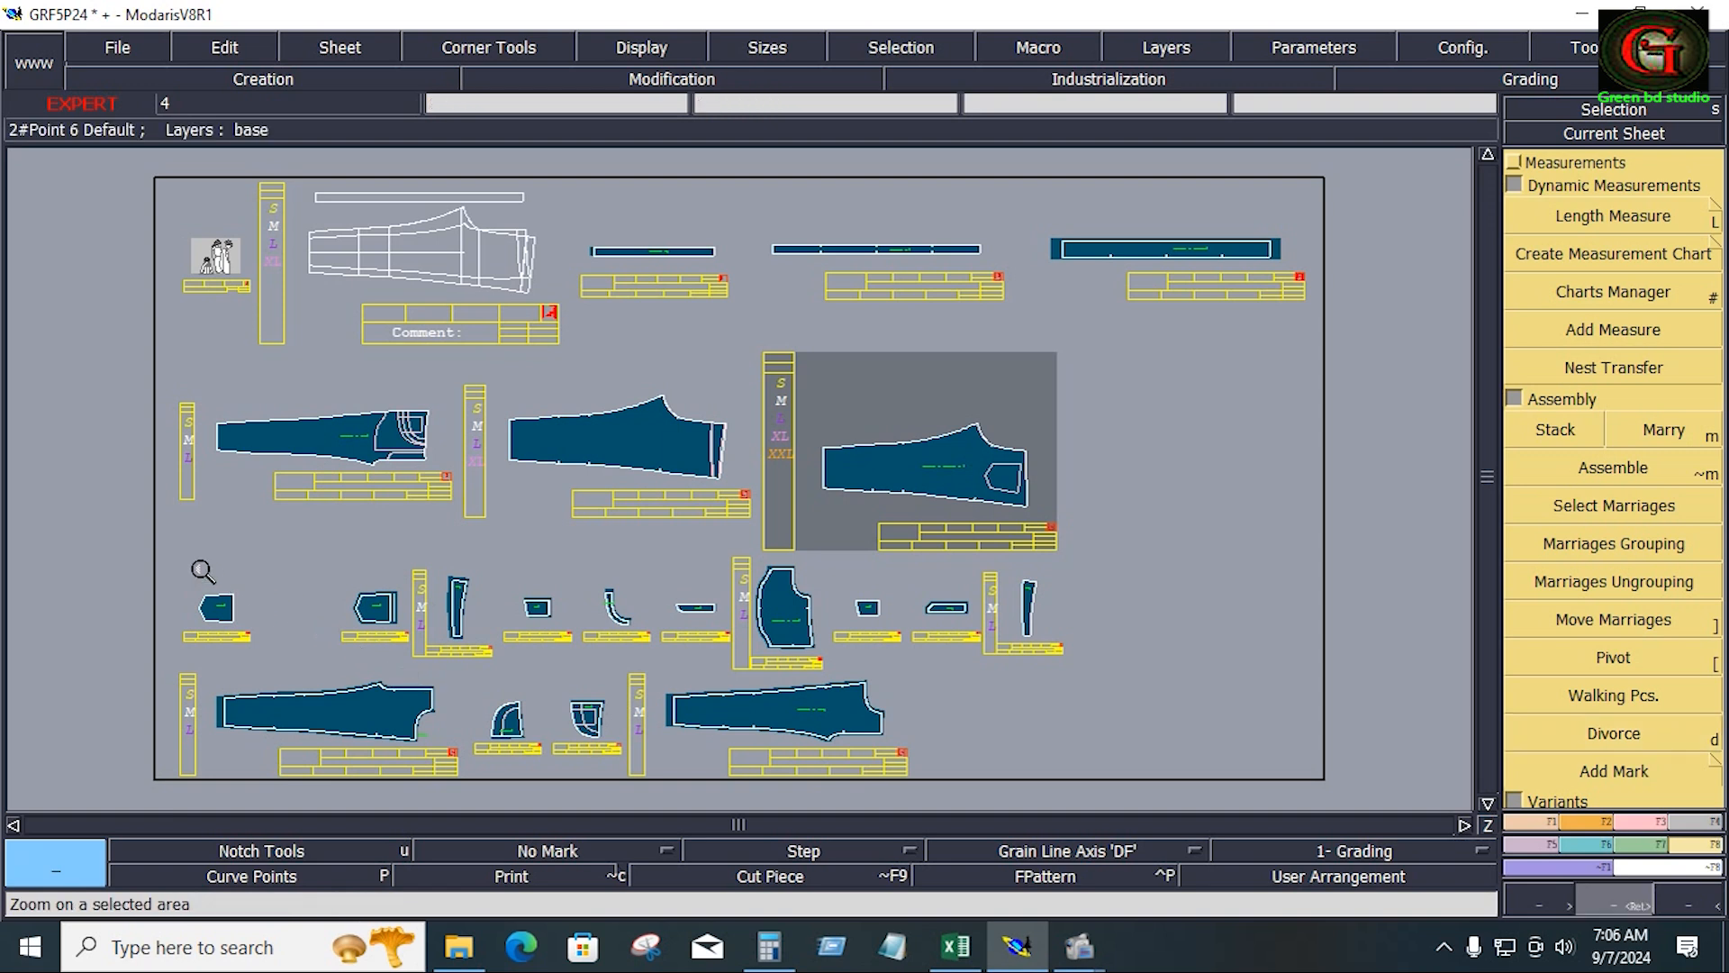
pyautogui.moveTo(317, 573); pyautogui.dragTo(678, 797)
pyautogui.press('m')
pyautogui.click(1037, 559)
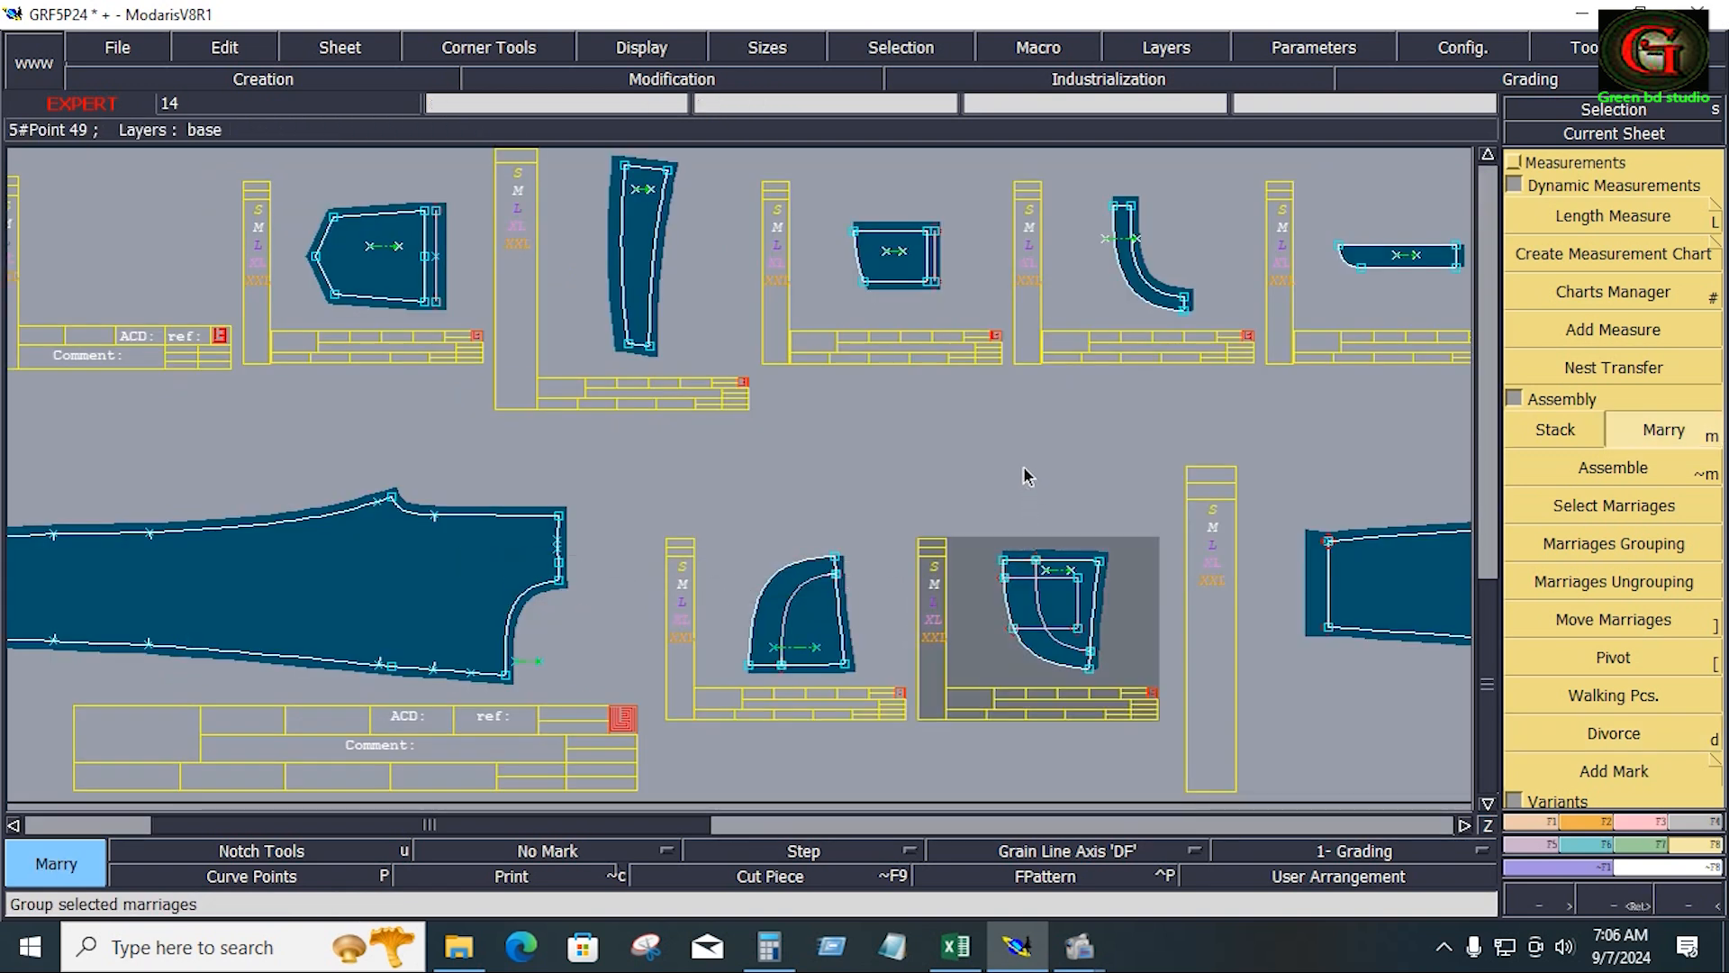
pyautogui.press('j')
pyautogui.click(863, 692)
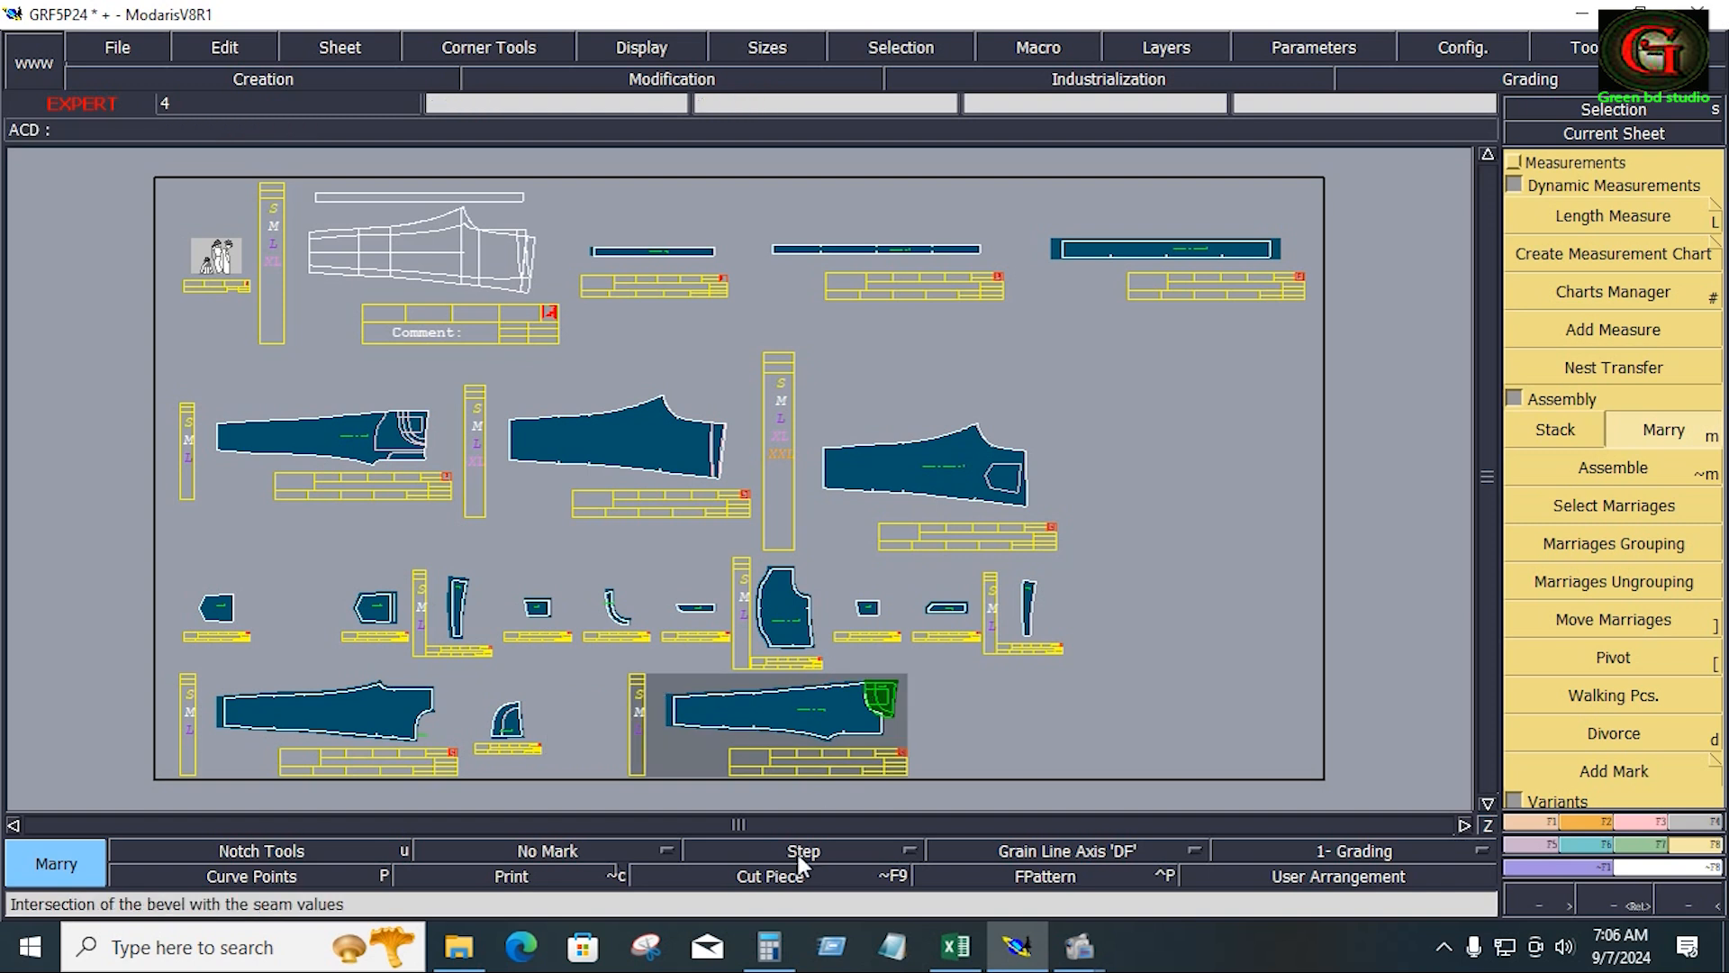
# Marry the small coin pocket, the two fly pieces and the curved pocket opening facing onto front piece GRF5P2415
pyautogui.click(861, 687)
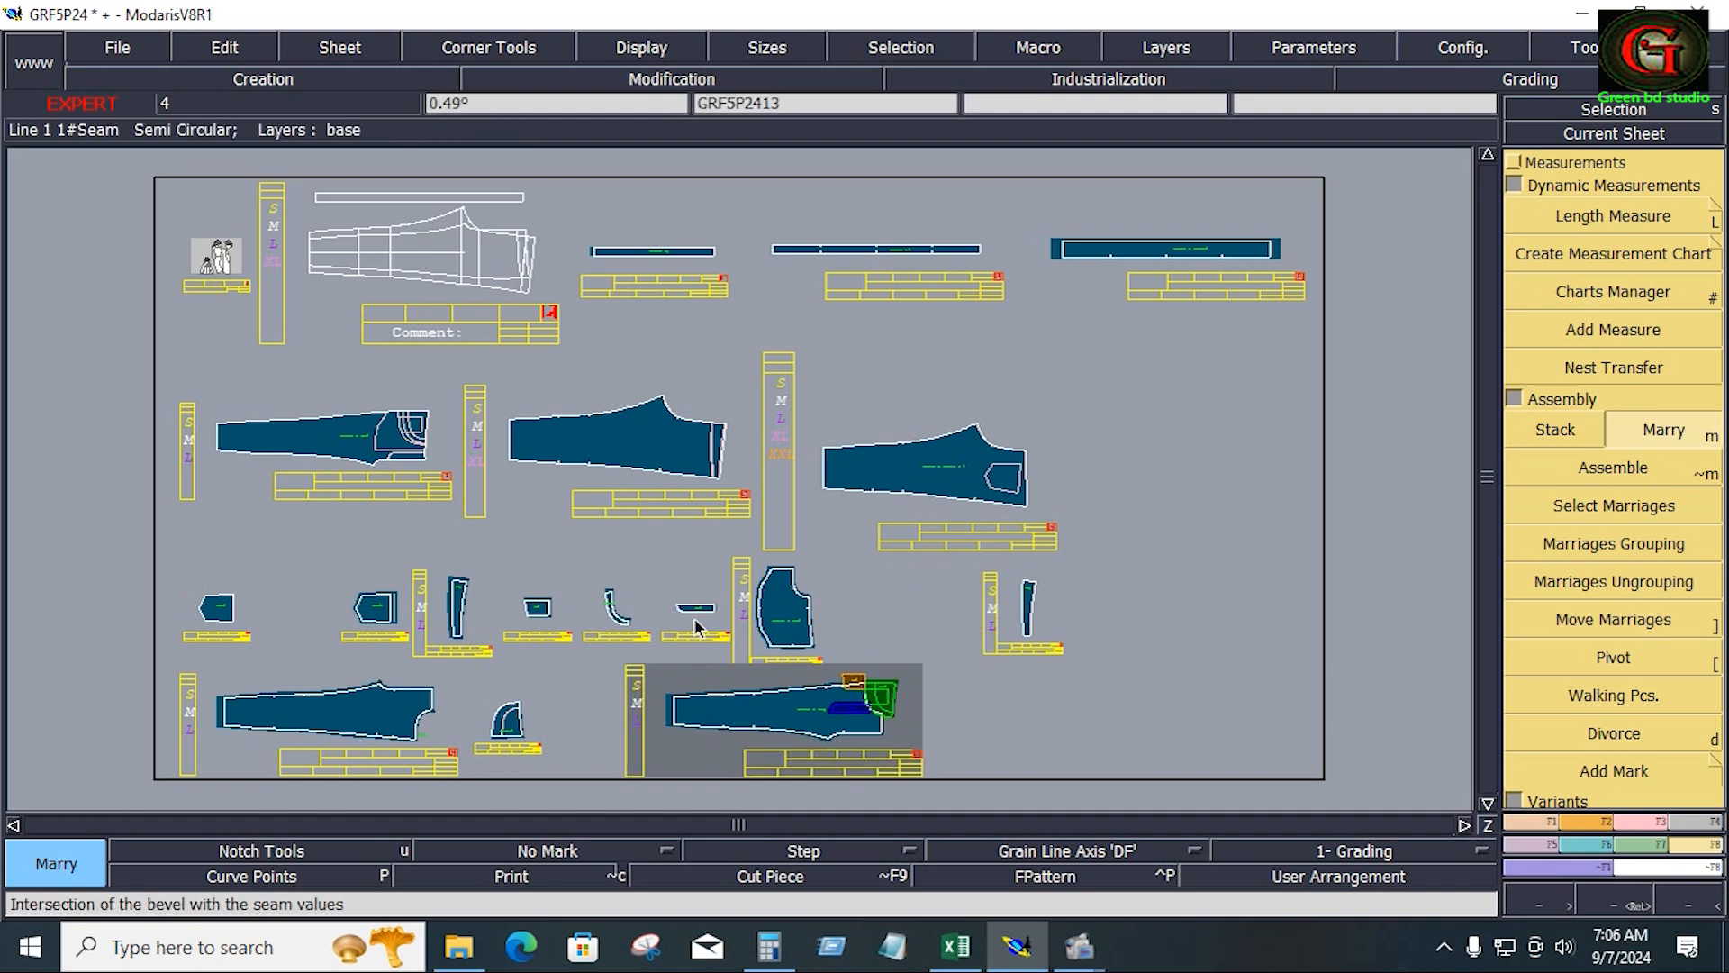
pyautogui.click(693, 614)
pyautogui.click(765, 700)
pyautogui.click(628, 628)
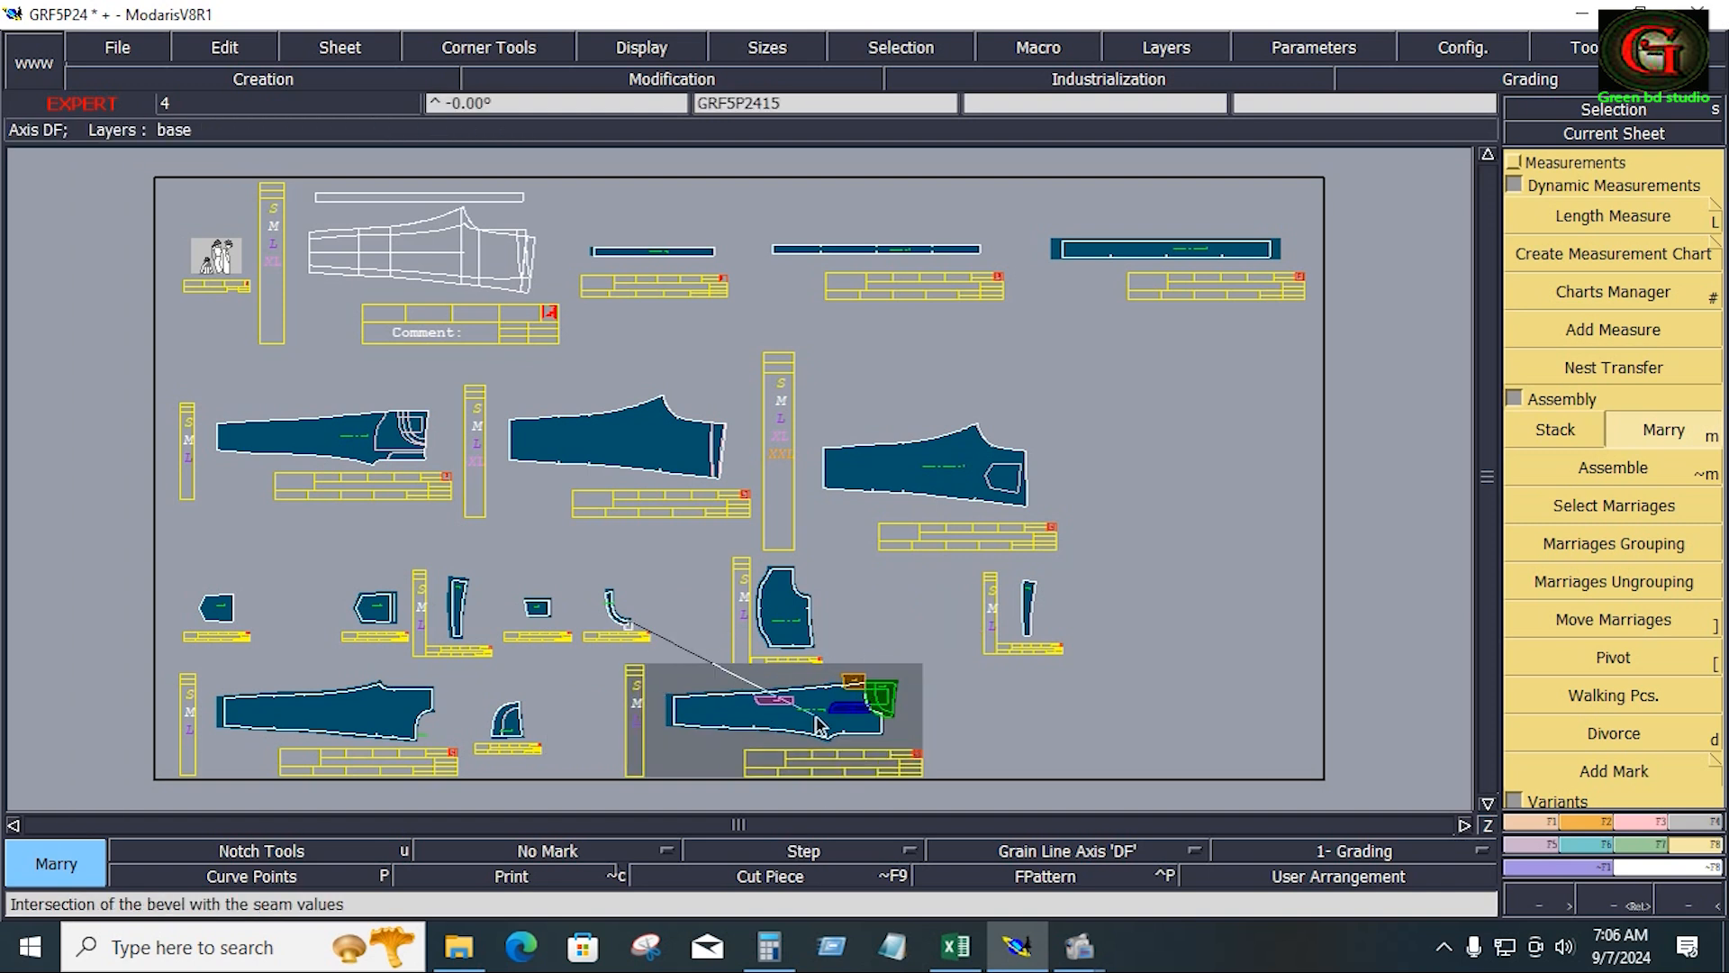
pyautogui.click(847, 698)
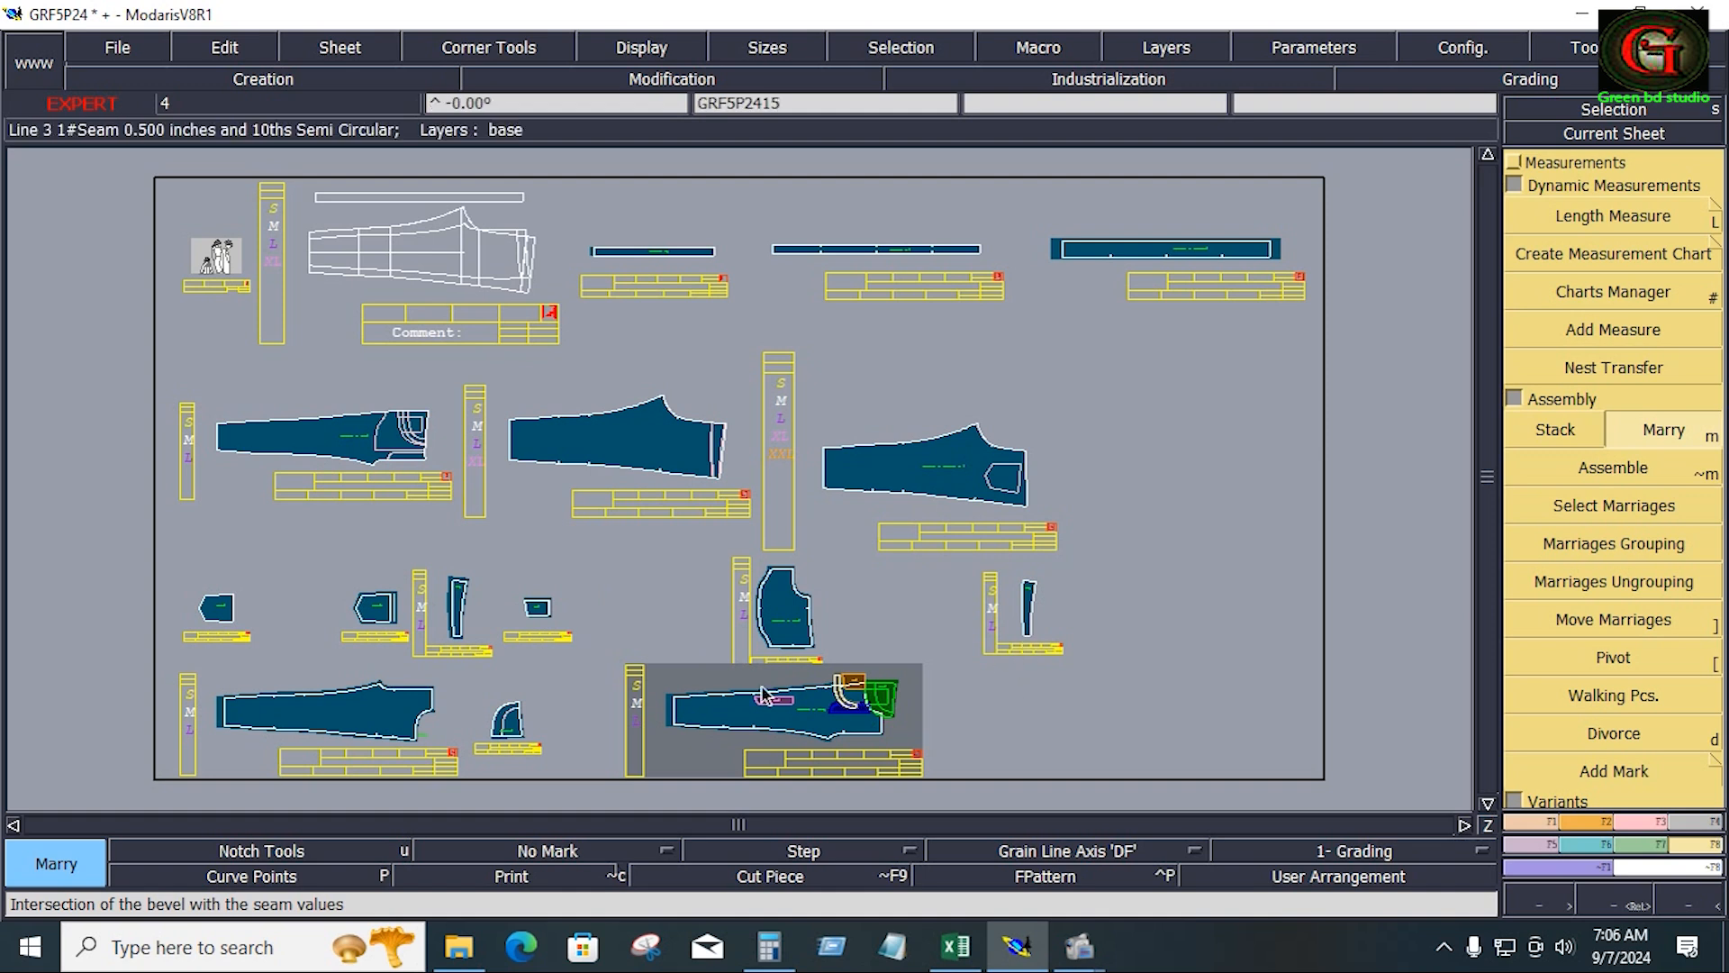
# Marry curved pocket piece GRF5P2410 onto front GRF5P2420 and the large pocket bag onto front GRF5P2415
pyautogui.click(498, 731)
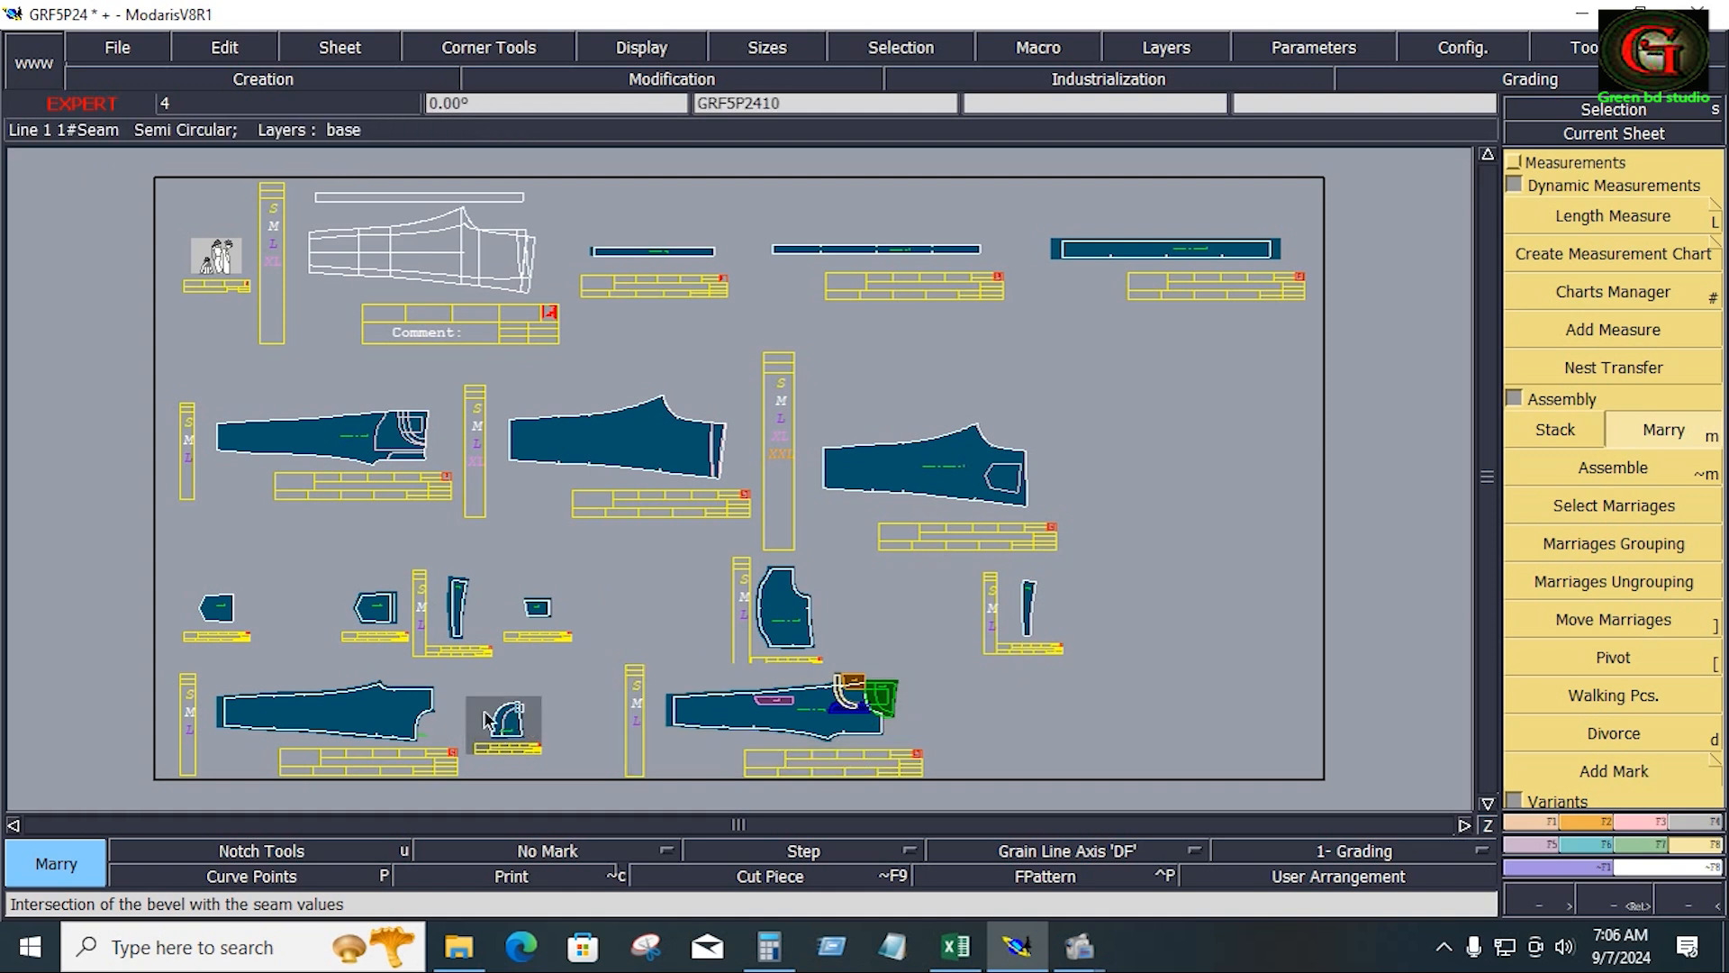
pyautogui.click(443, 720)
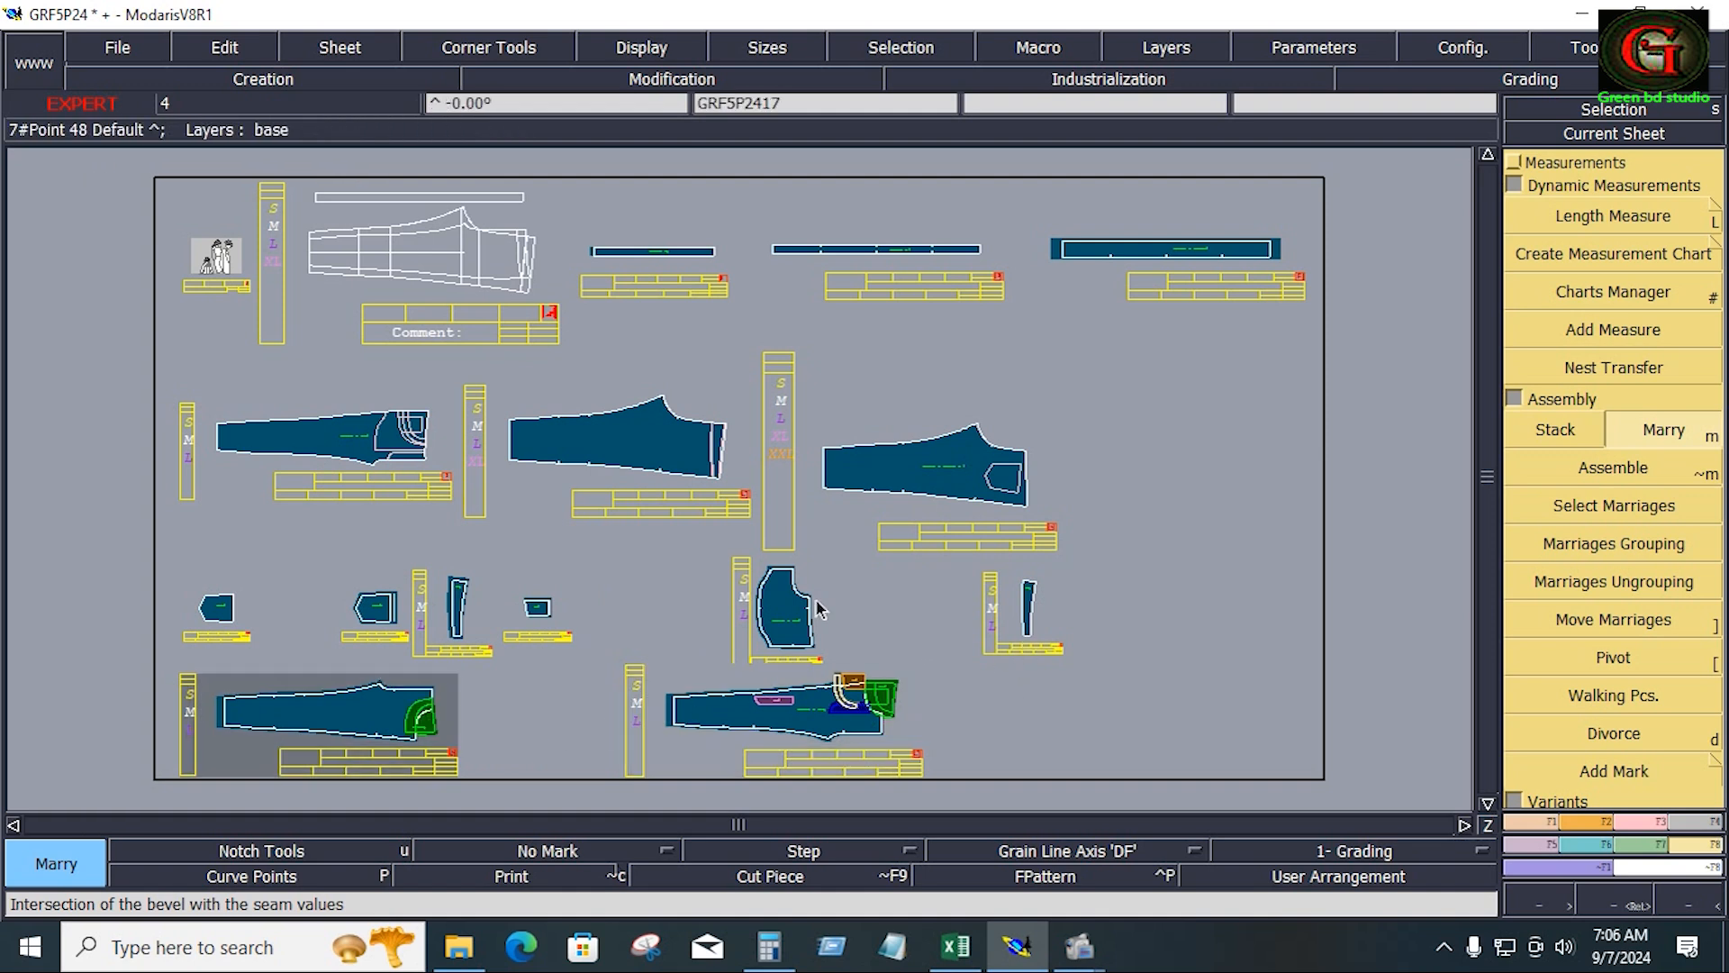
pyautogui.click(744, 697)
pyautogui.press('Home')
# Move the married pocket facing and coin pocket clear of front GRF5P2415's outline
pyautogui.click(1545, 618)
pyautogui.click(1250, 406)
pyautogui.click(1408, 501)
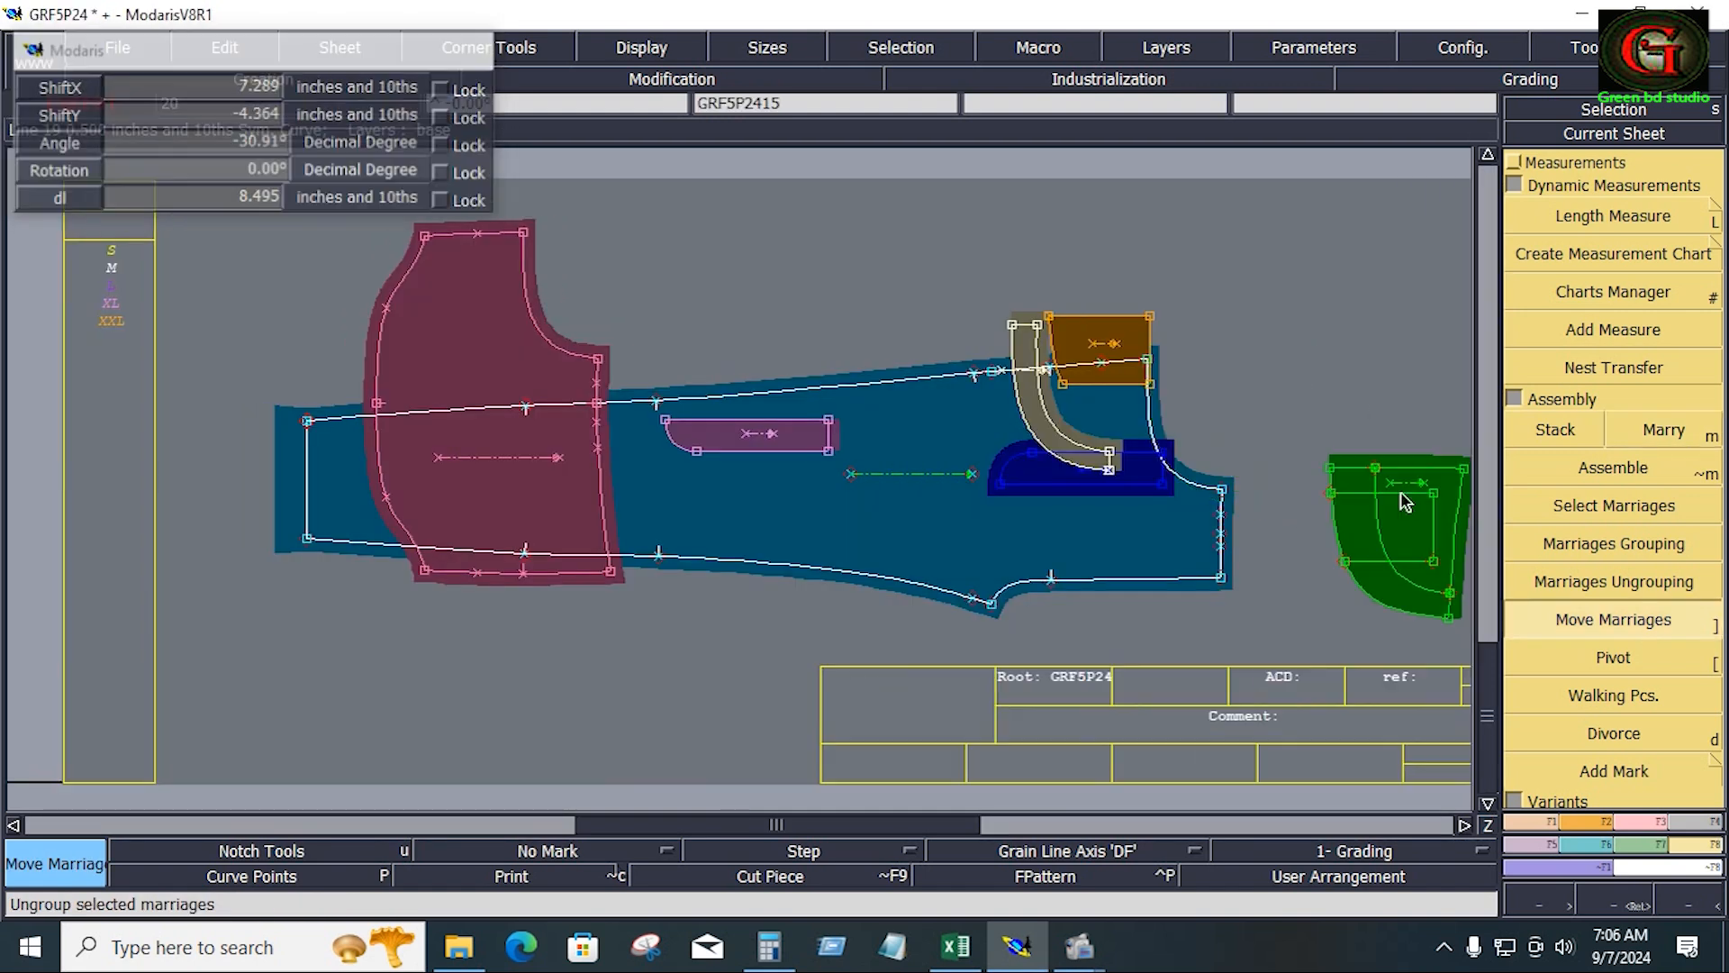
pyautogui.click(1127, 340)
pyautogui.click(878, 319)
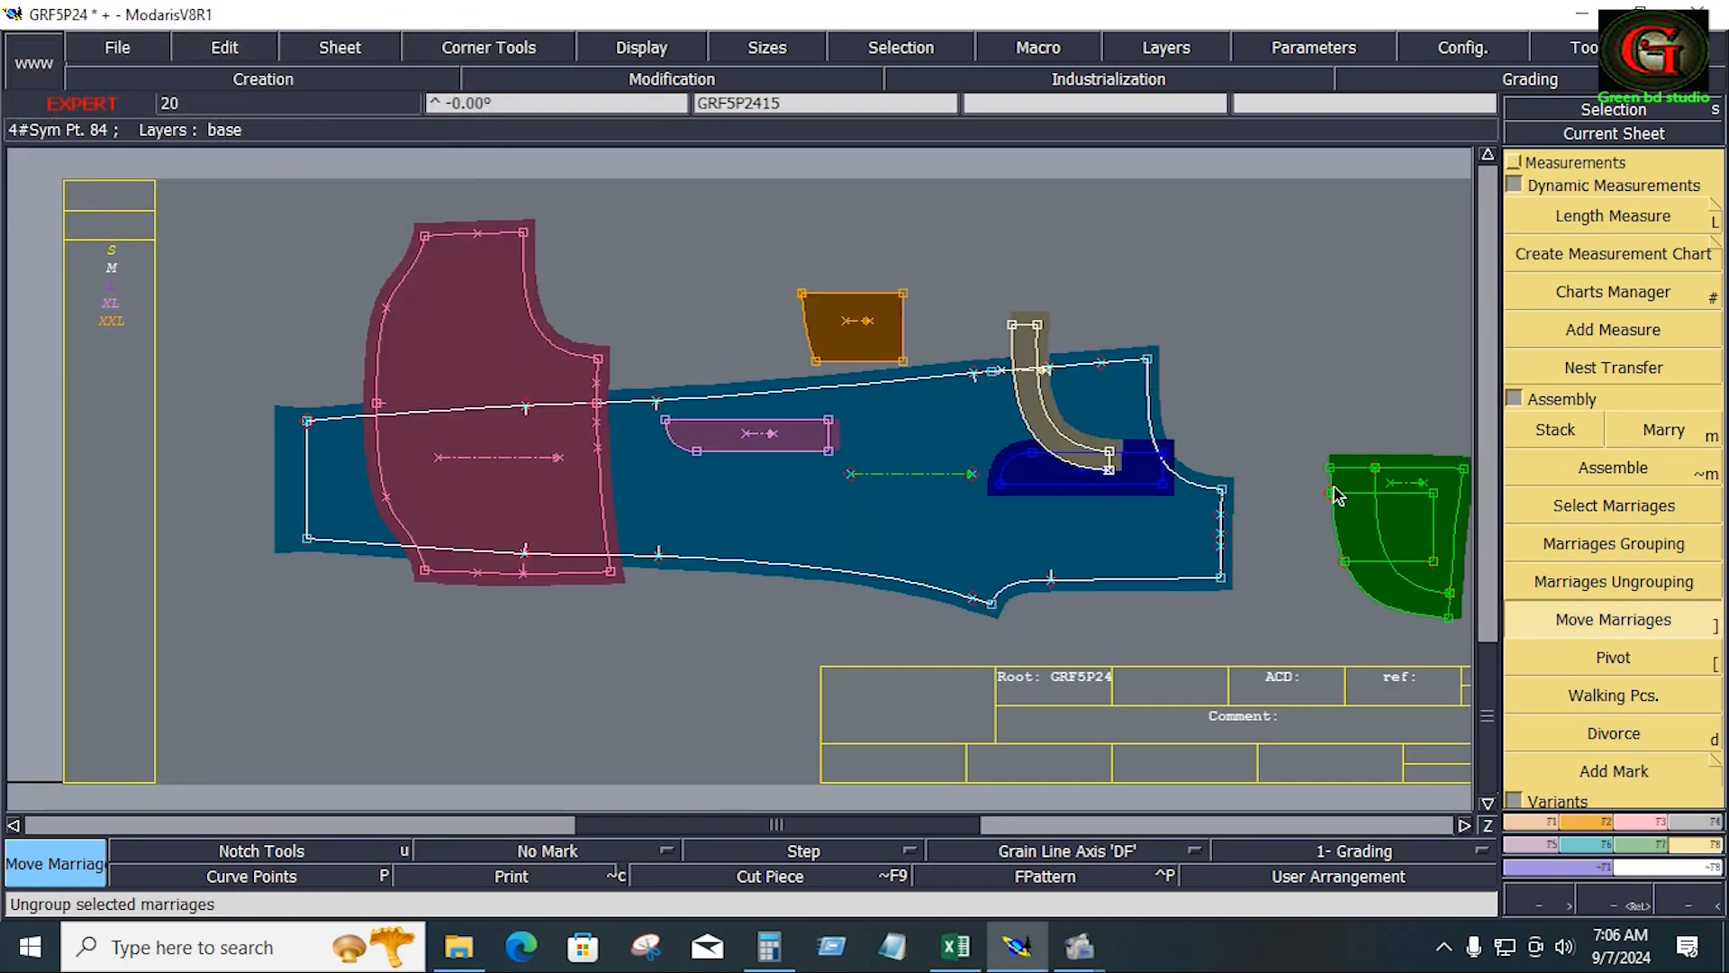
# Align the pocket facing with the front's pocket opening, and fit the coin pocket, curved opening facing and narrow fly piece in their positions
pyautogui.click(1374, 468)
pyautogui.click(1147, 358)
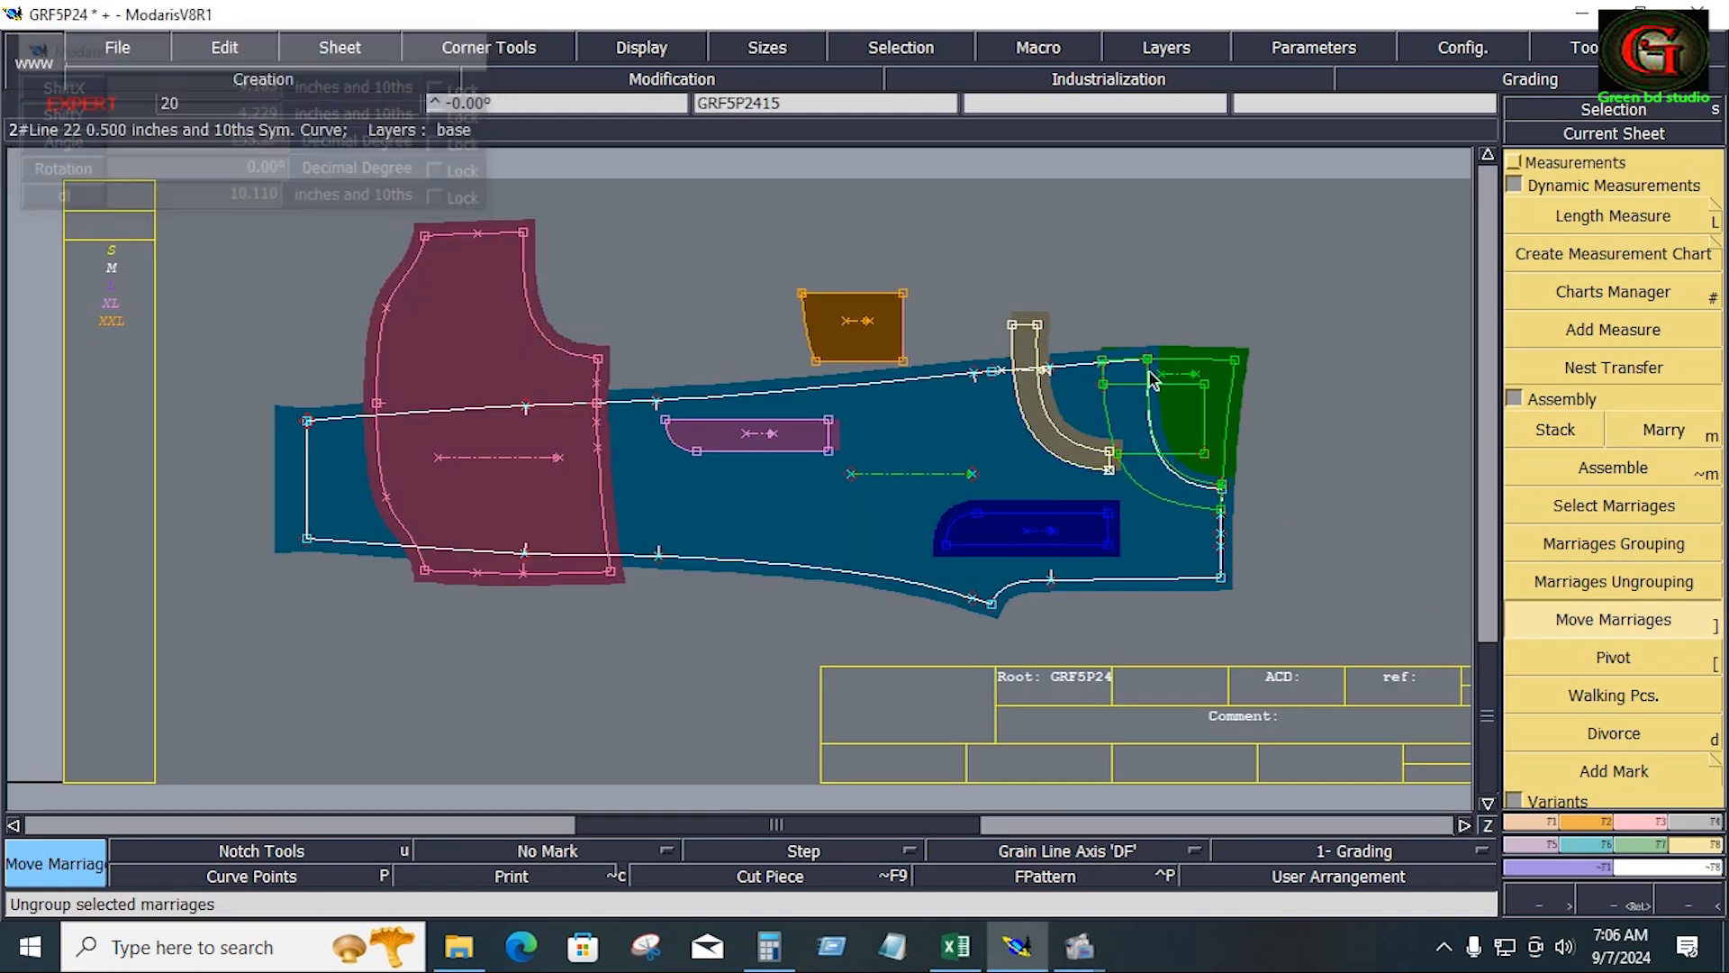
pyautogui.click(1230, 482)
pyautogui.click(1230, 486)
pyautogui.click(904, 296)
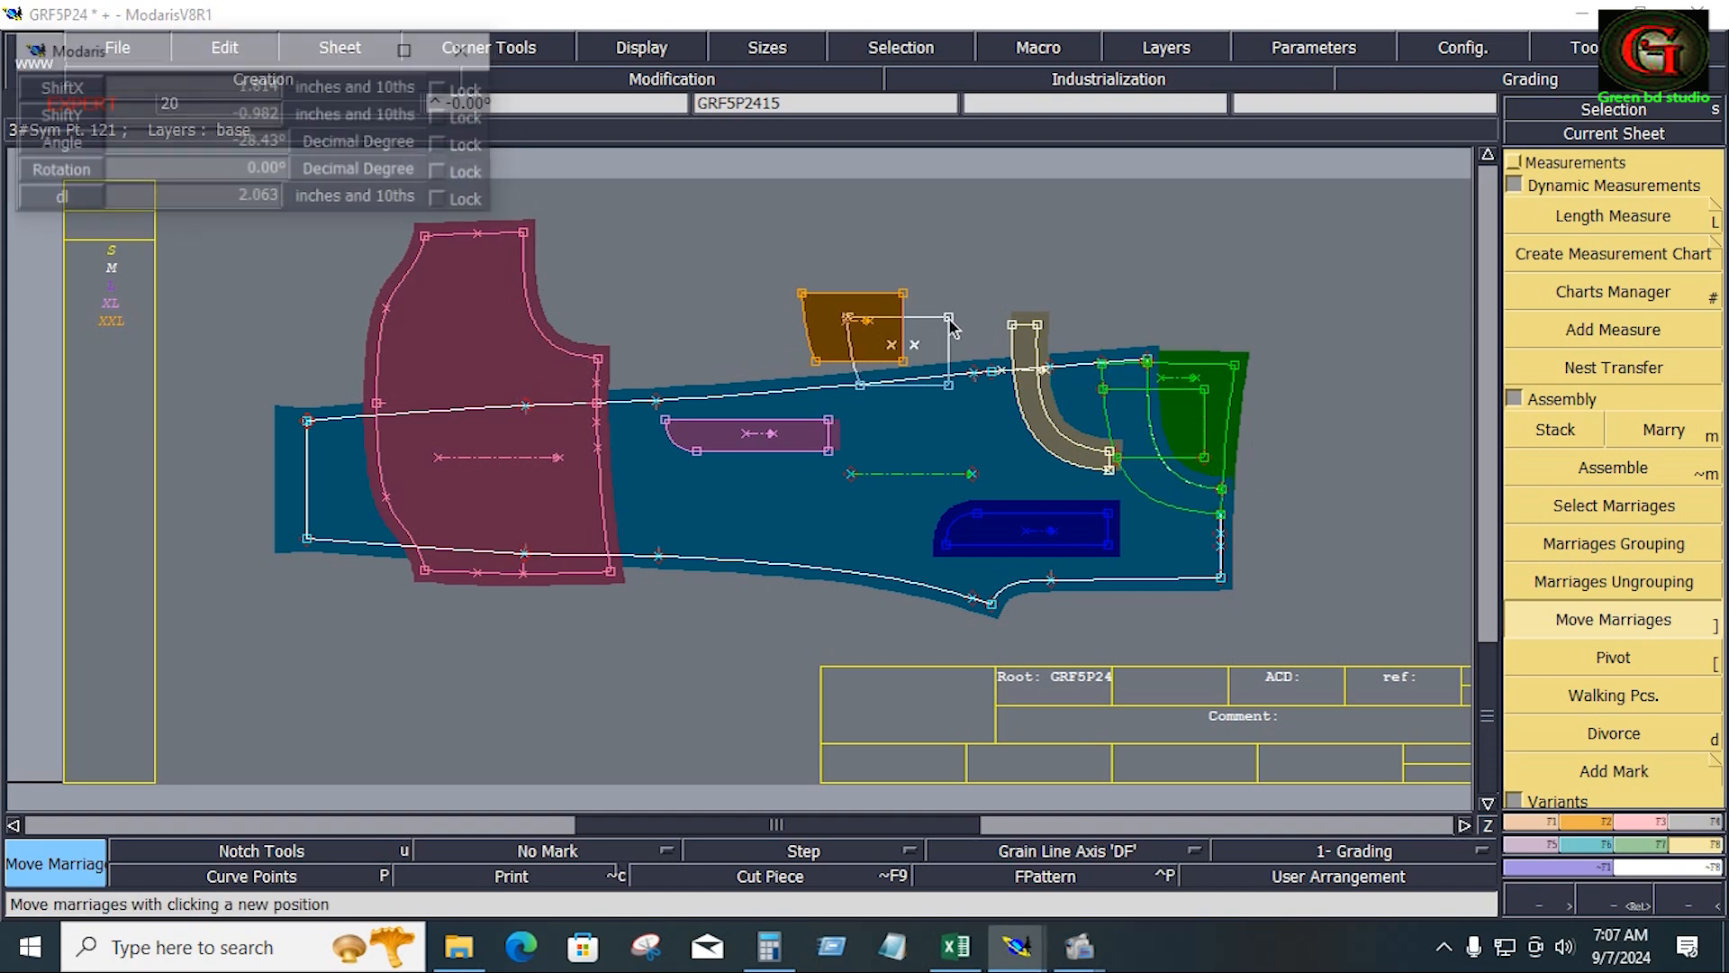
pyautogui.click(1144, 367)
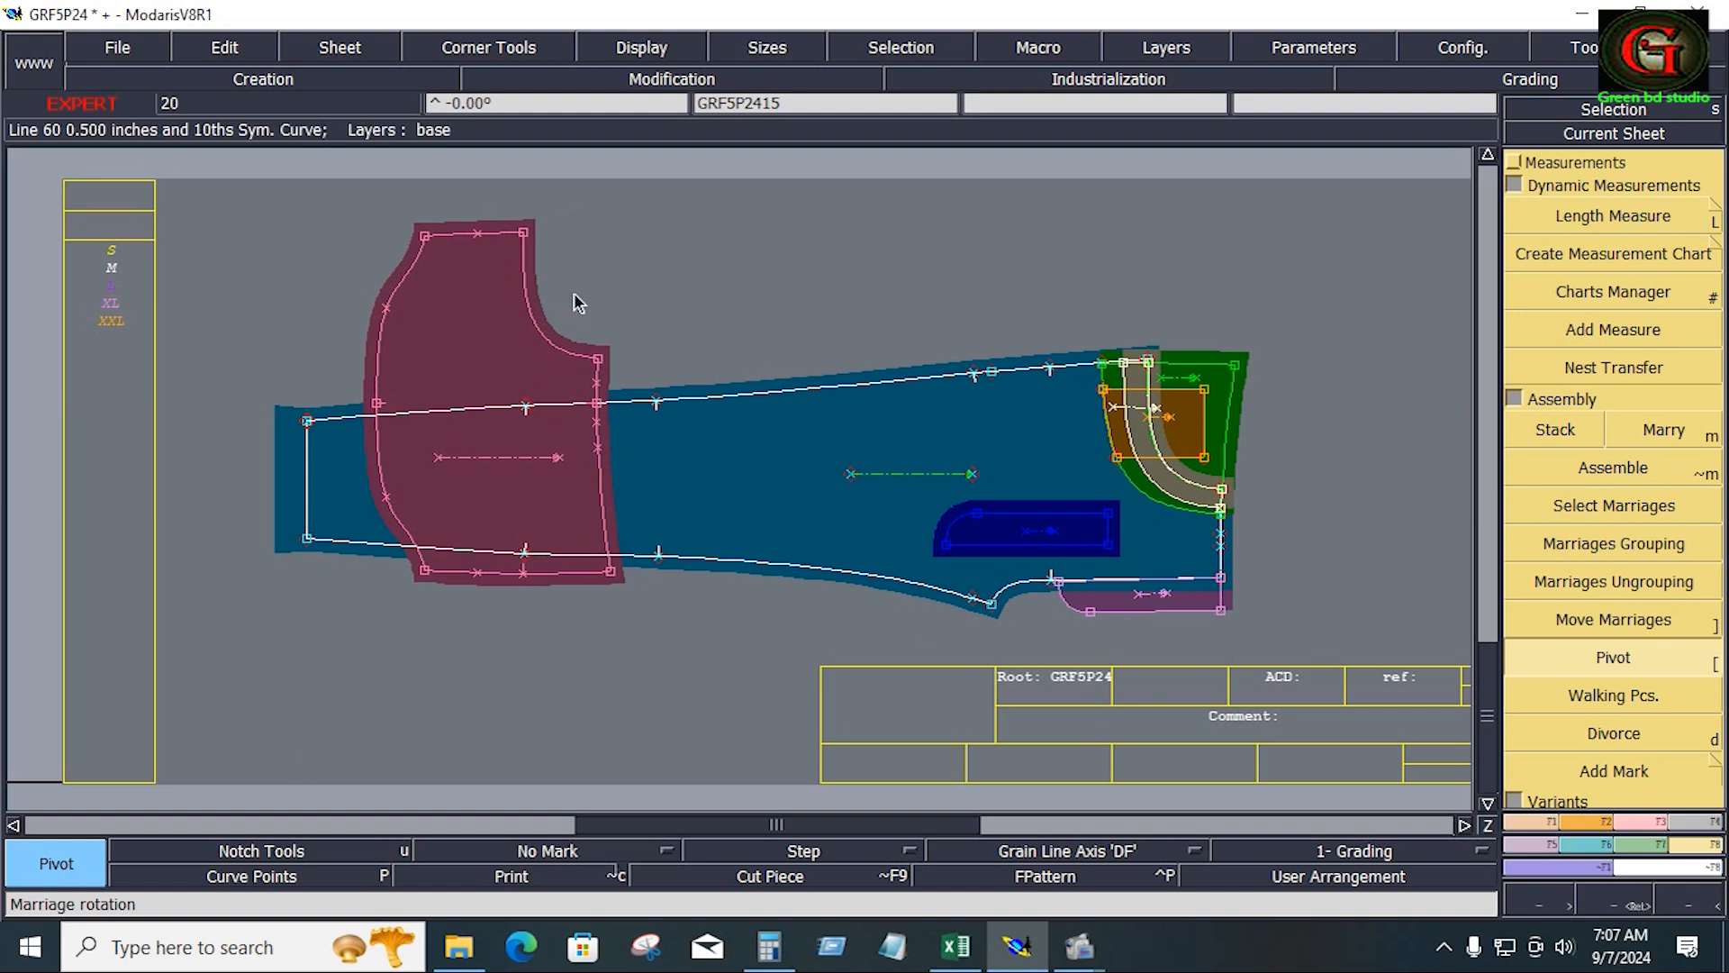
# Pivot the large pocket bag and fit it onto the front's waist and side seam around the pocket opening
pyautogui.click(529, 232)
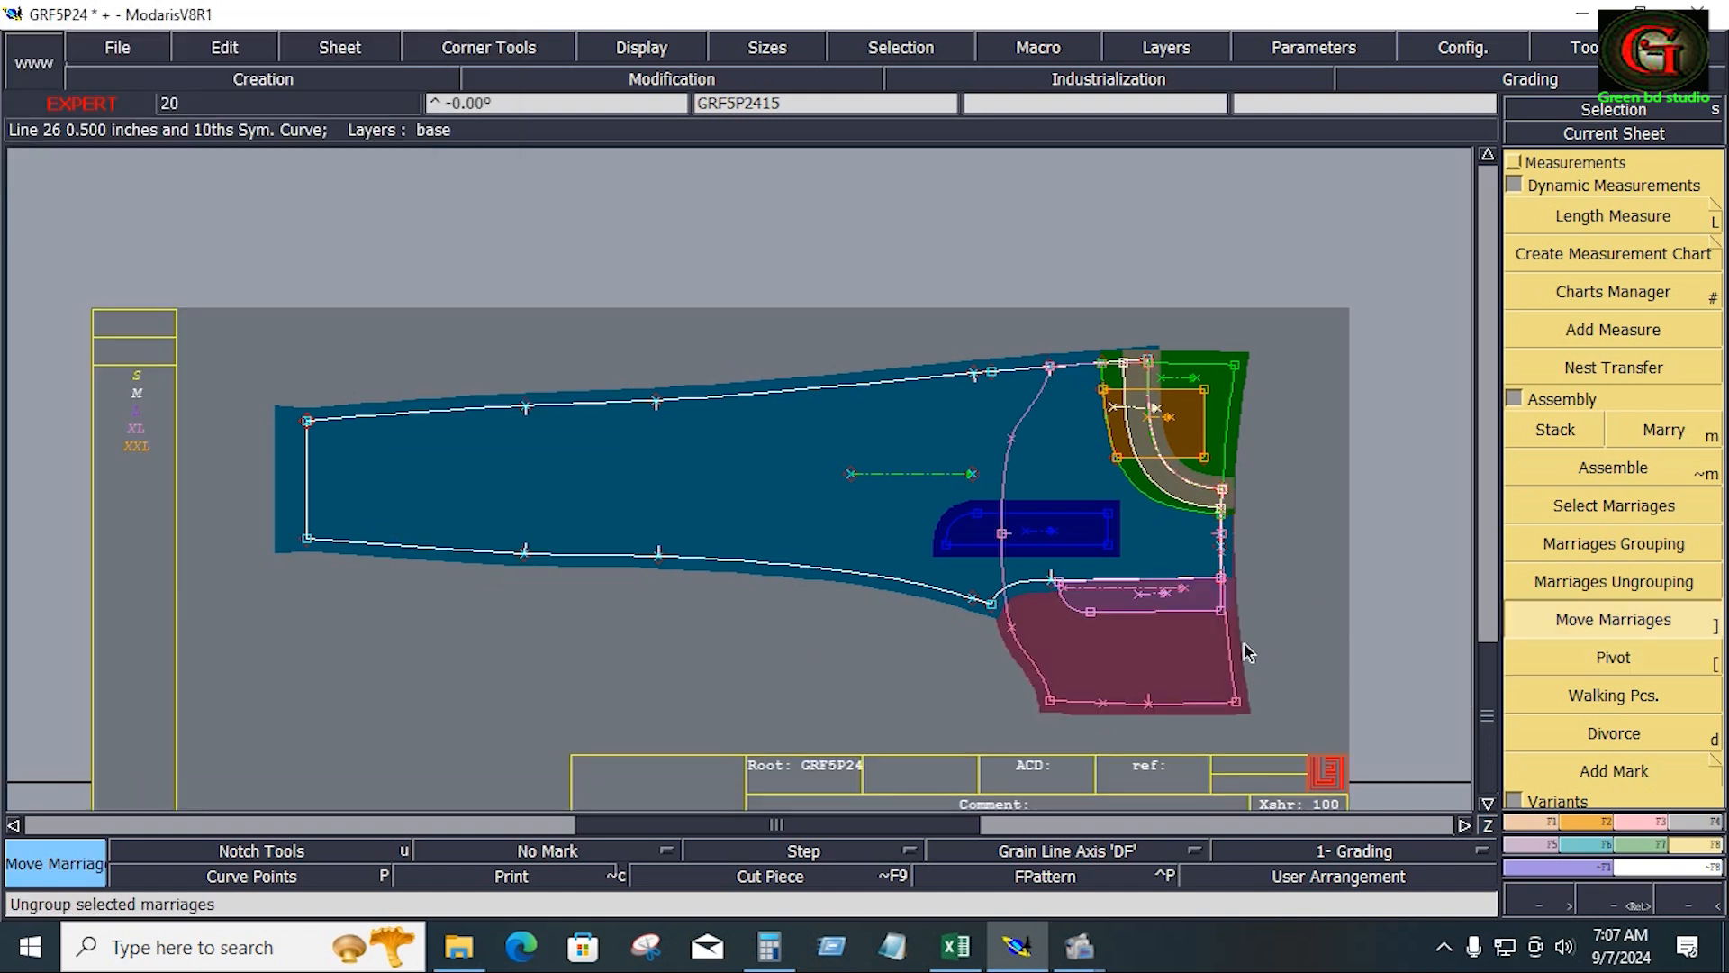
pyautogui.press('Return')
pyautogui.moveTo(1056, 318); pyautogui.dragTo(1162, 404)
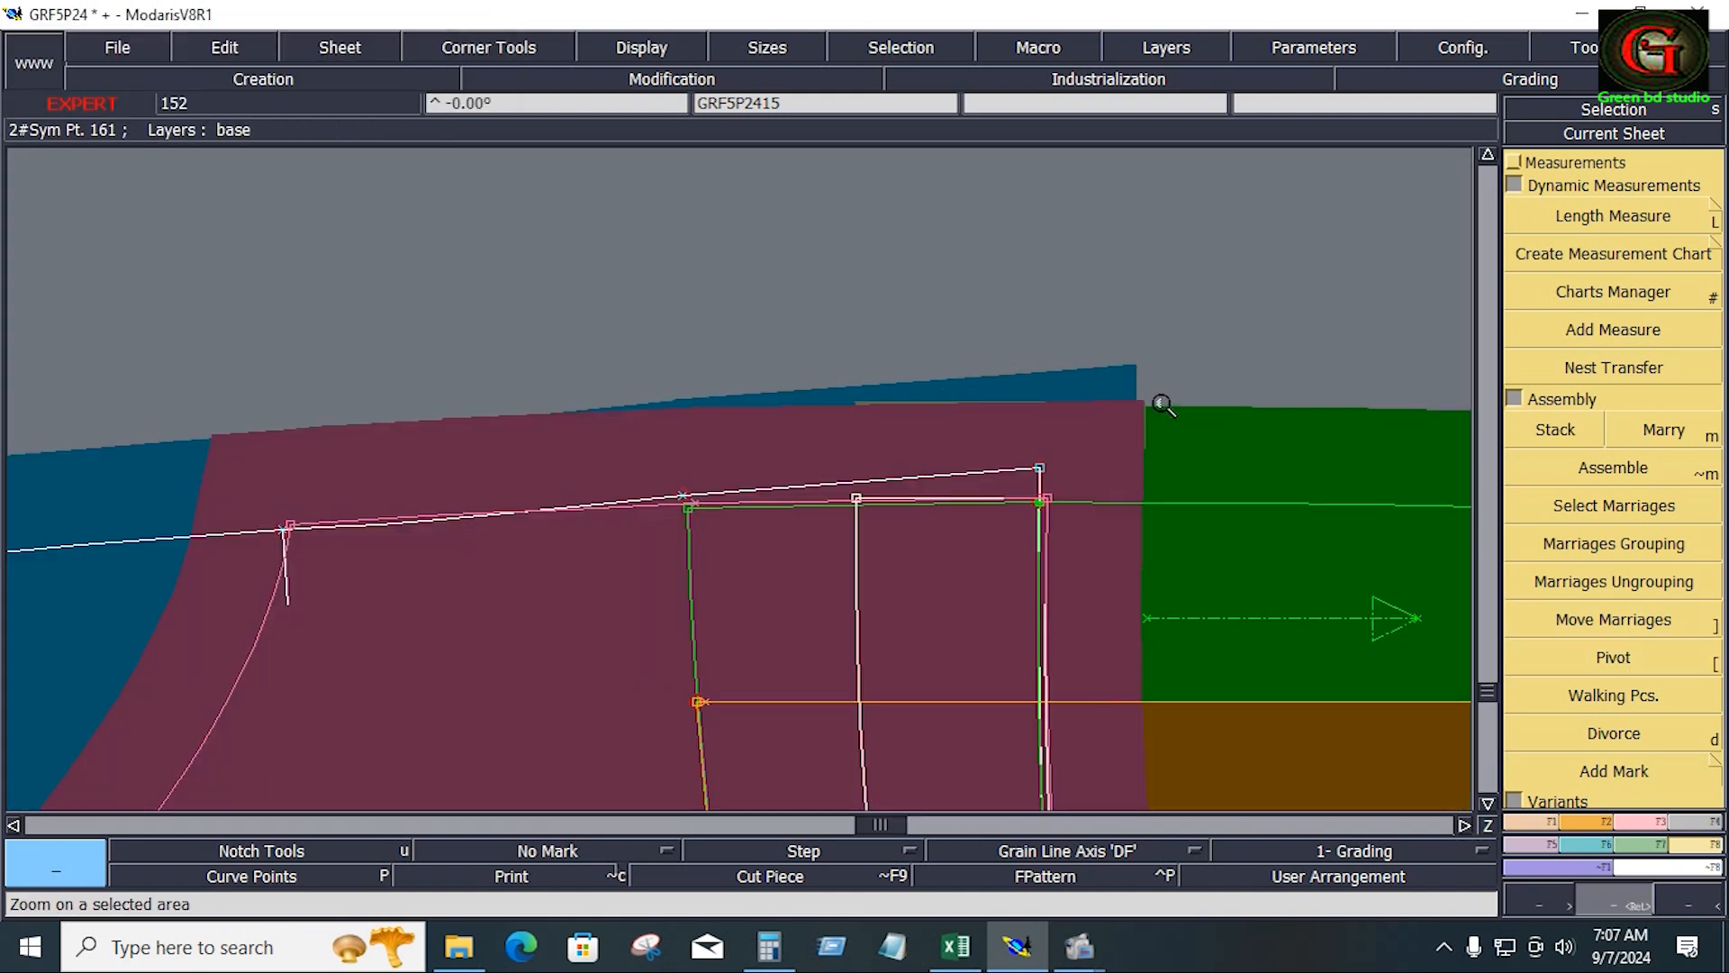
# Reshape the large pocket bag's waist corner on front GRF5P2415 so it meets the front's waist corner at the pocket end
pyautogui.click(1646, 822)
pyautogui.click(1612, 526)
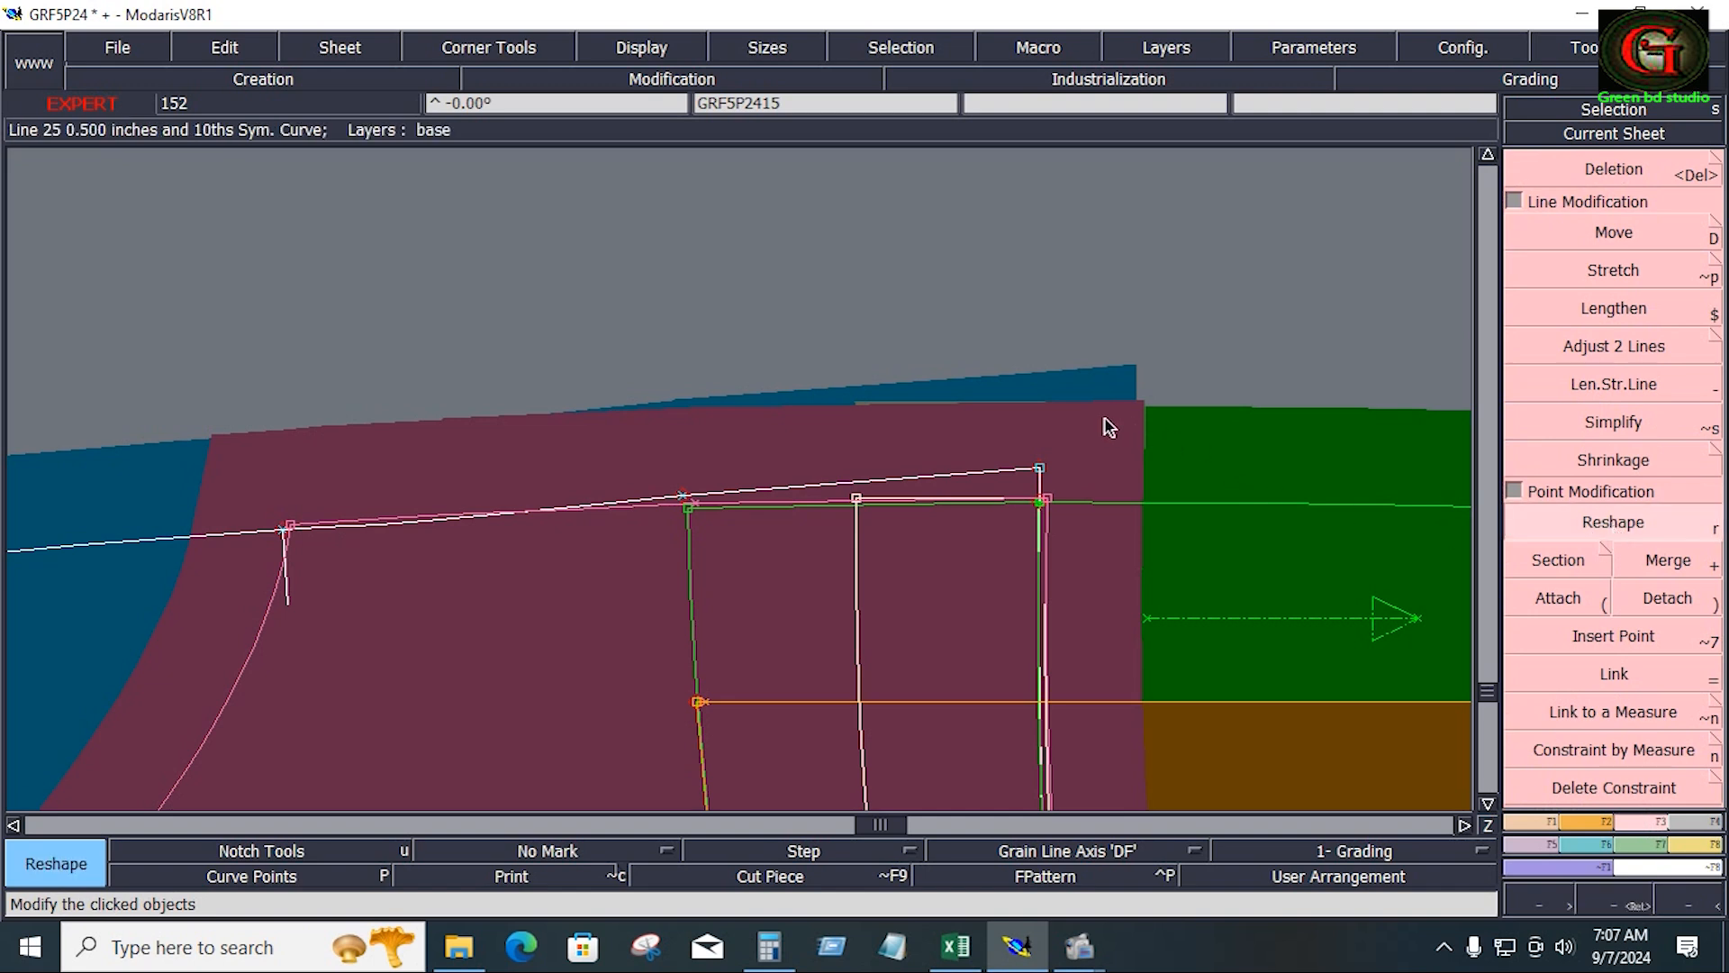
pyautogui.click(1052, 502)
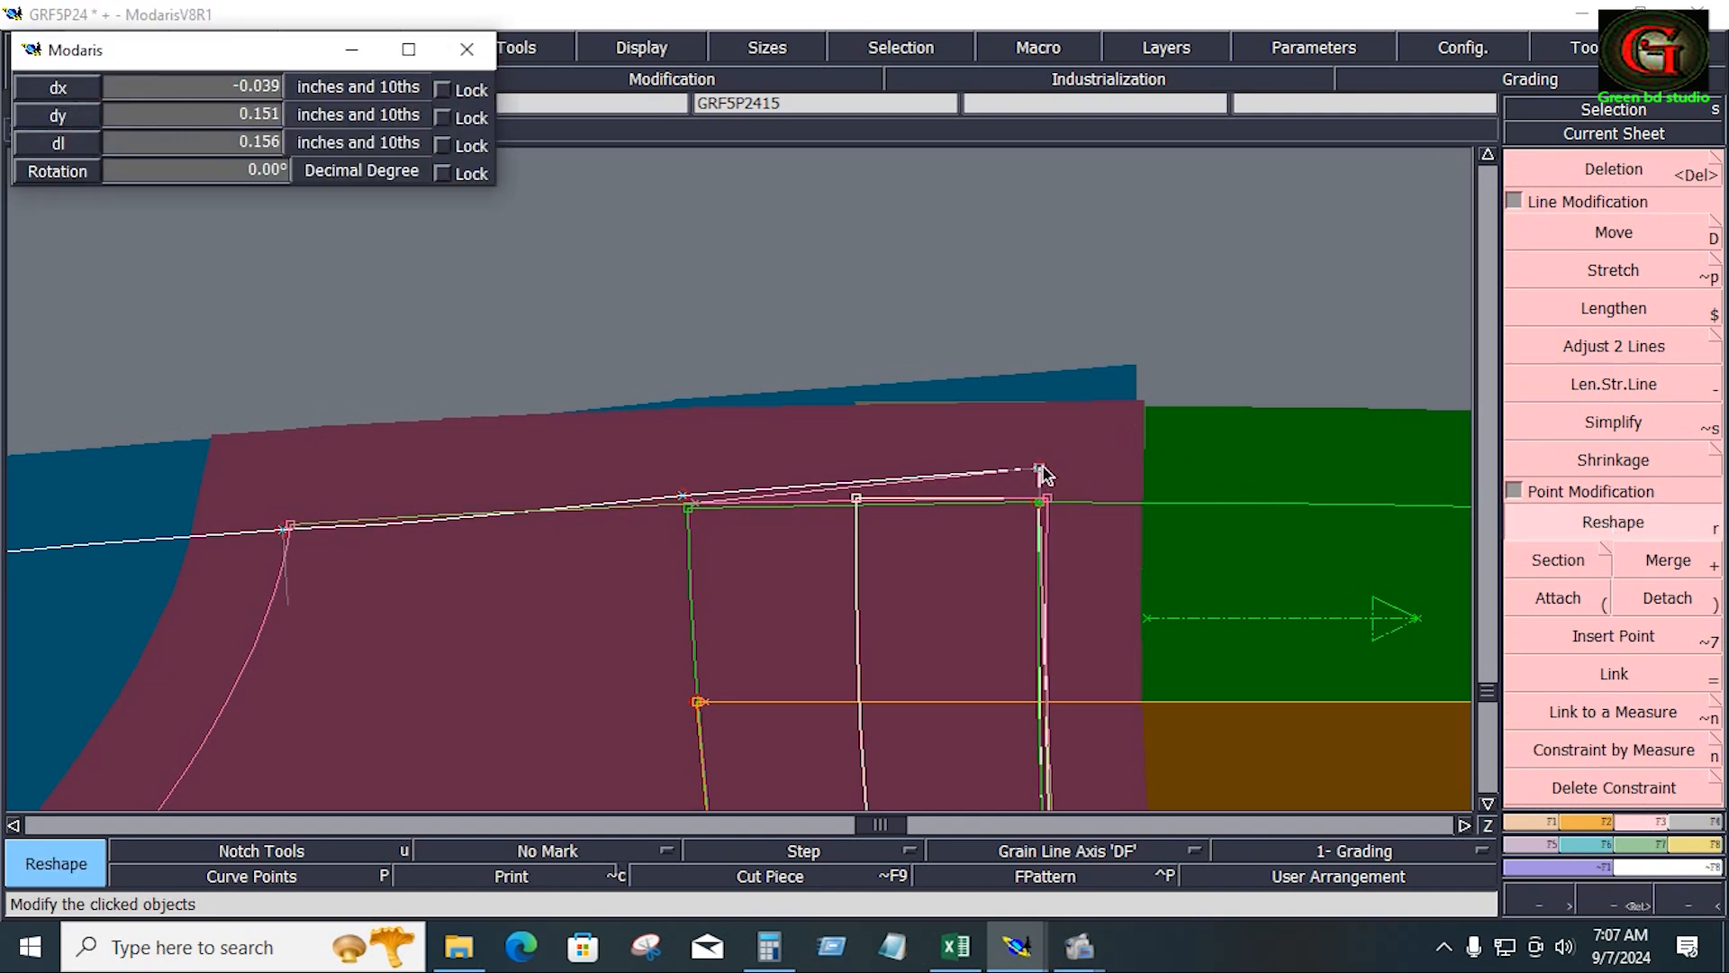
pyautogui.click(1059, 501)
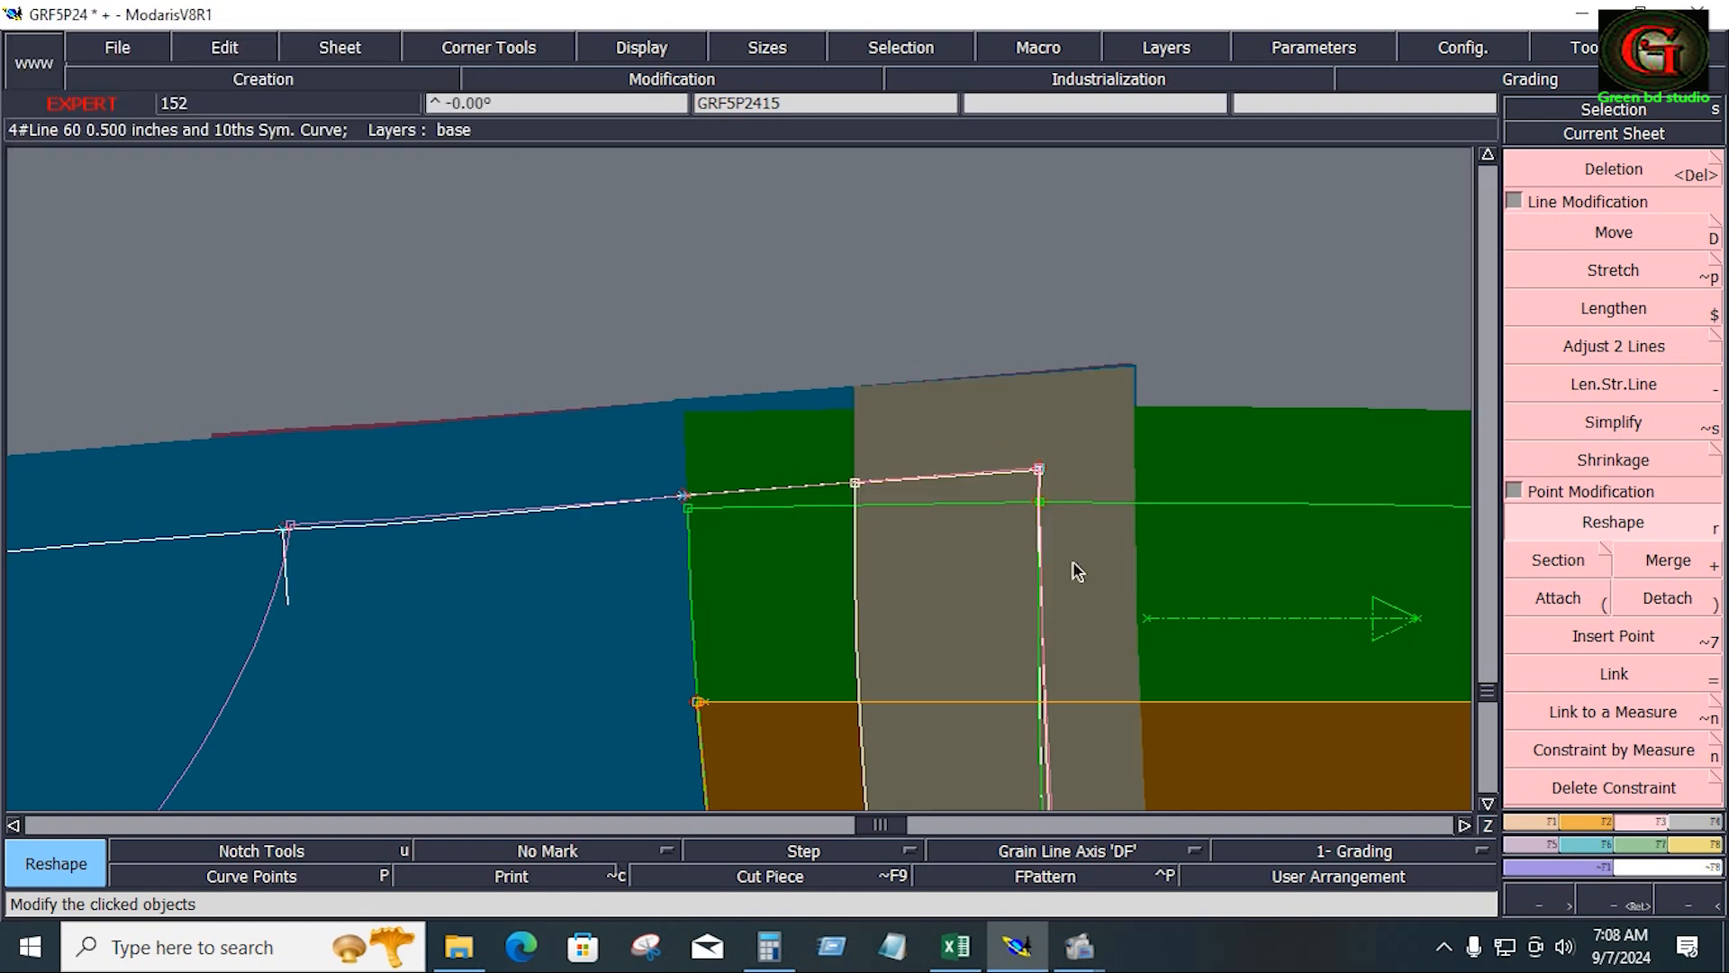
pyautogui.press('Home')
# Move the large pocket bag's lower waist corner vertically downward, keeping the horizontal shift at 0
pyautogui.click(1705, 842)
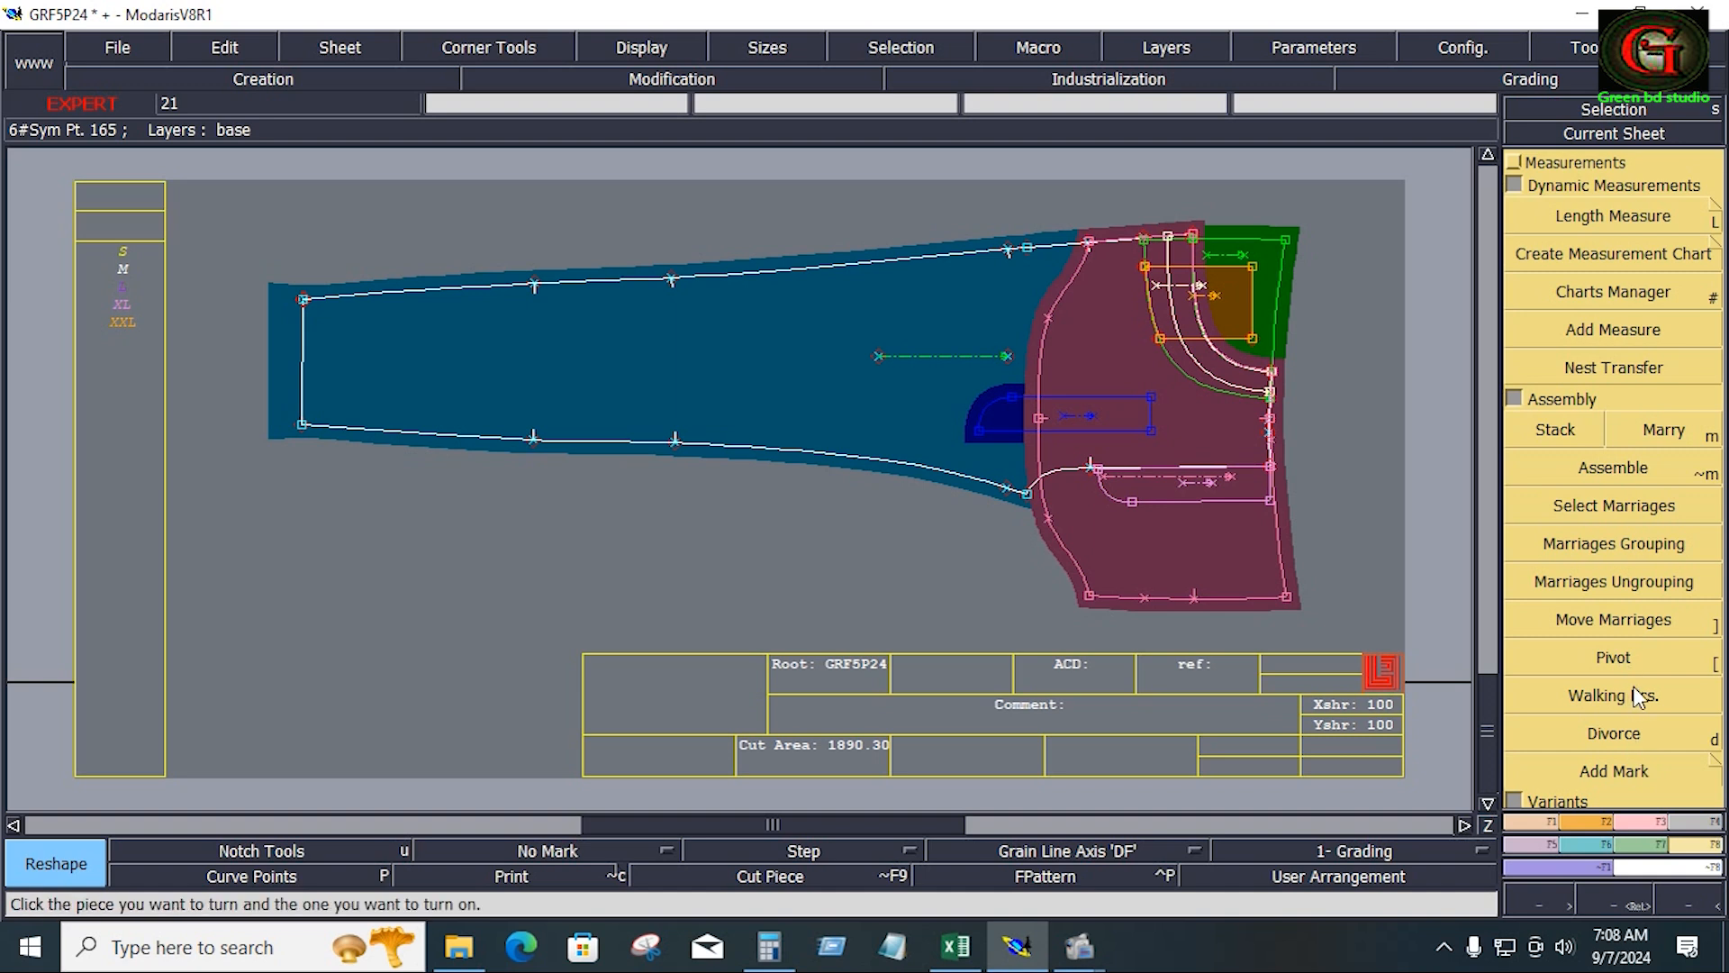
pyautogui.click(1661, 821)
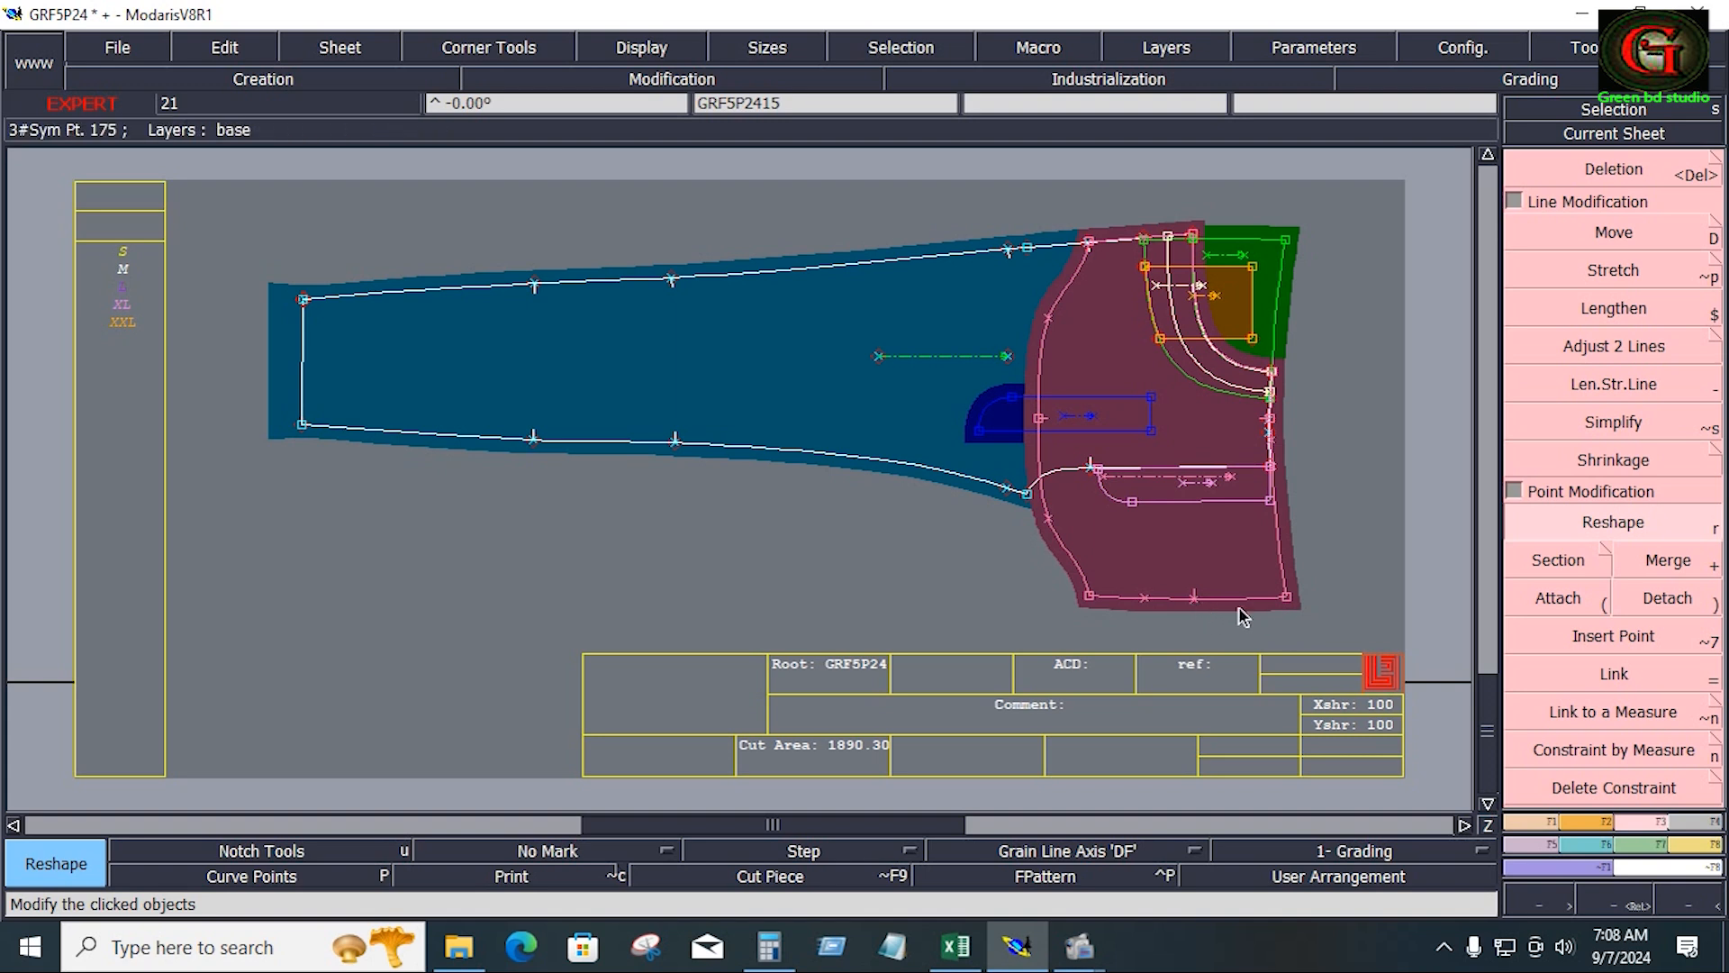
pyautogui.press('d')
pyautogui.click(1286, 600)
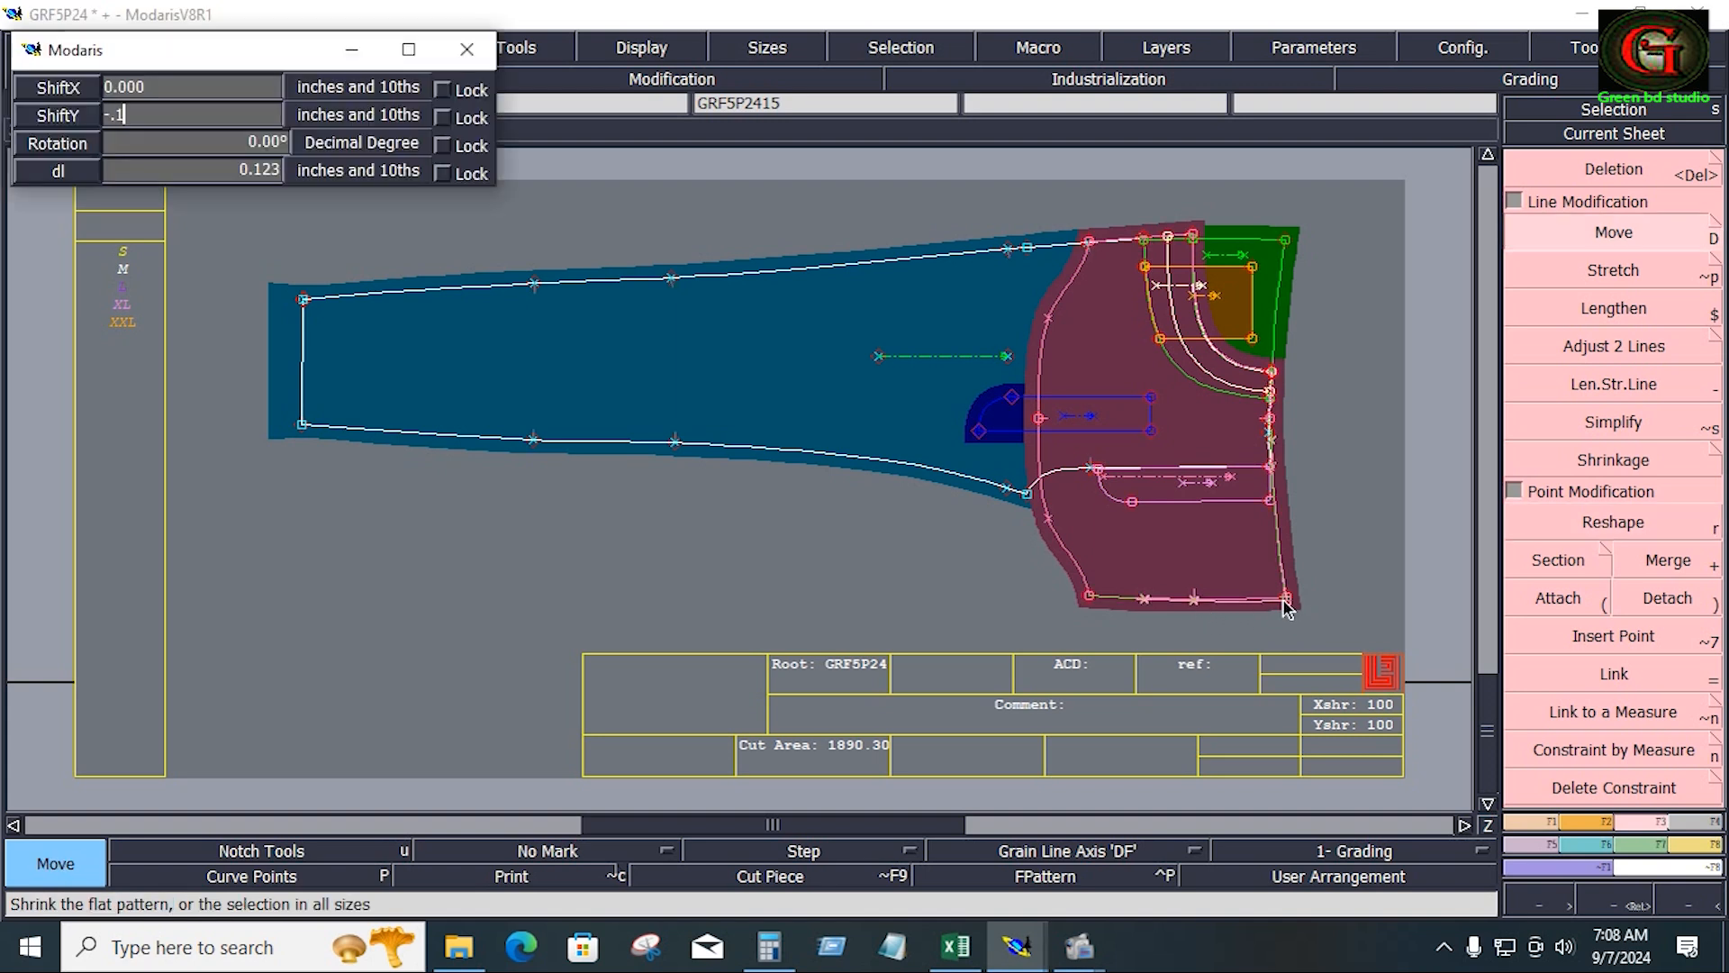
pyautogui.press('Tab')
pyautogui.press('Return')
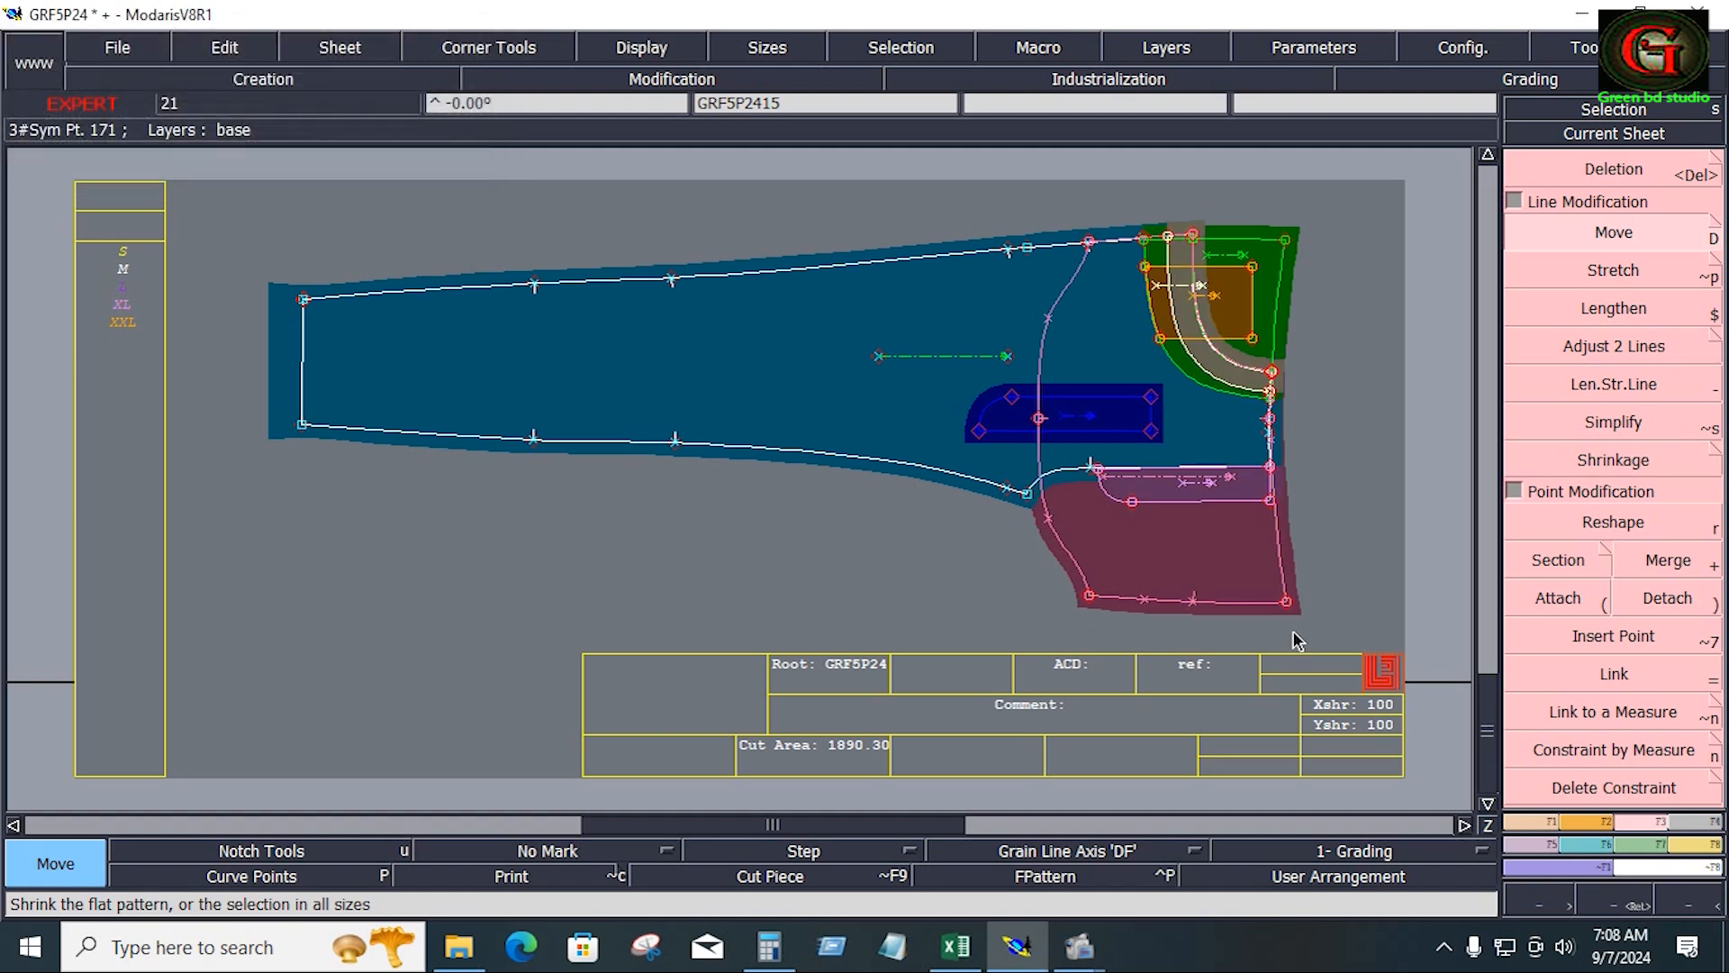
# Divorce the large pocket bag and the narrow fly piece from front GRF5P2415
pyautogui.press('d')
pyautogui.click(1246, 554)
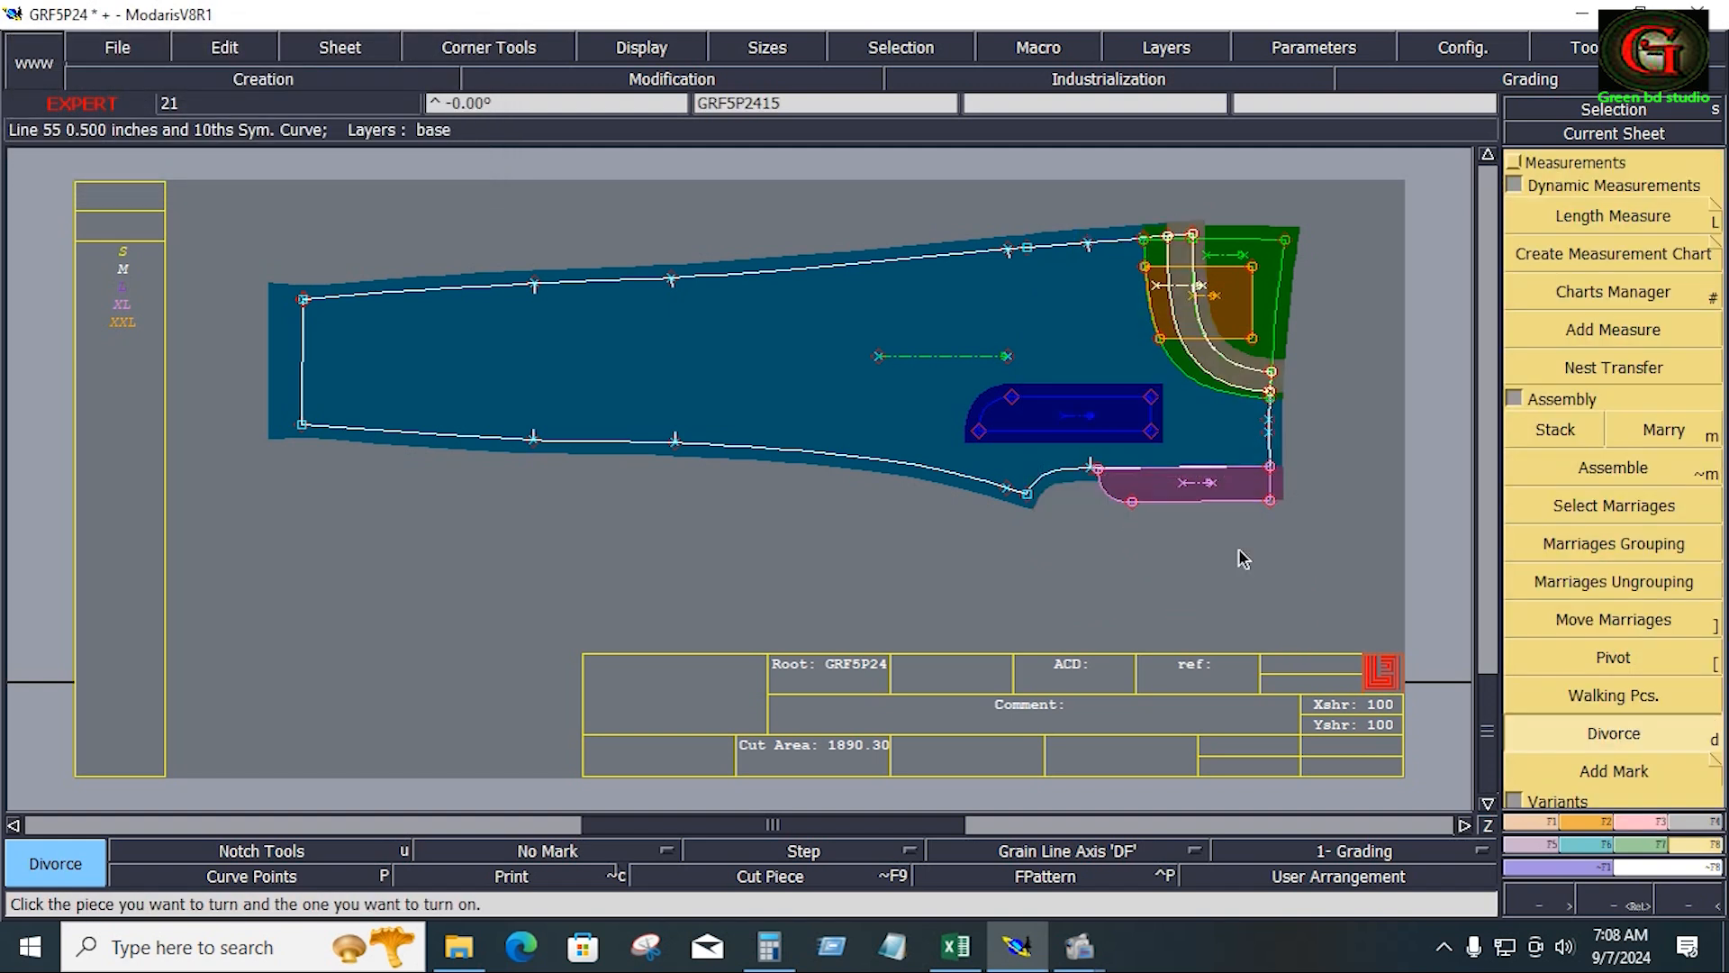
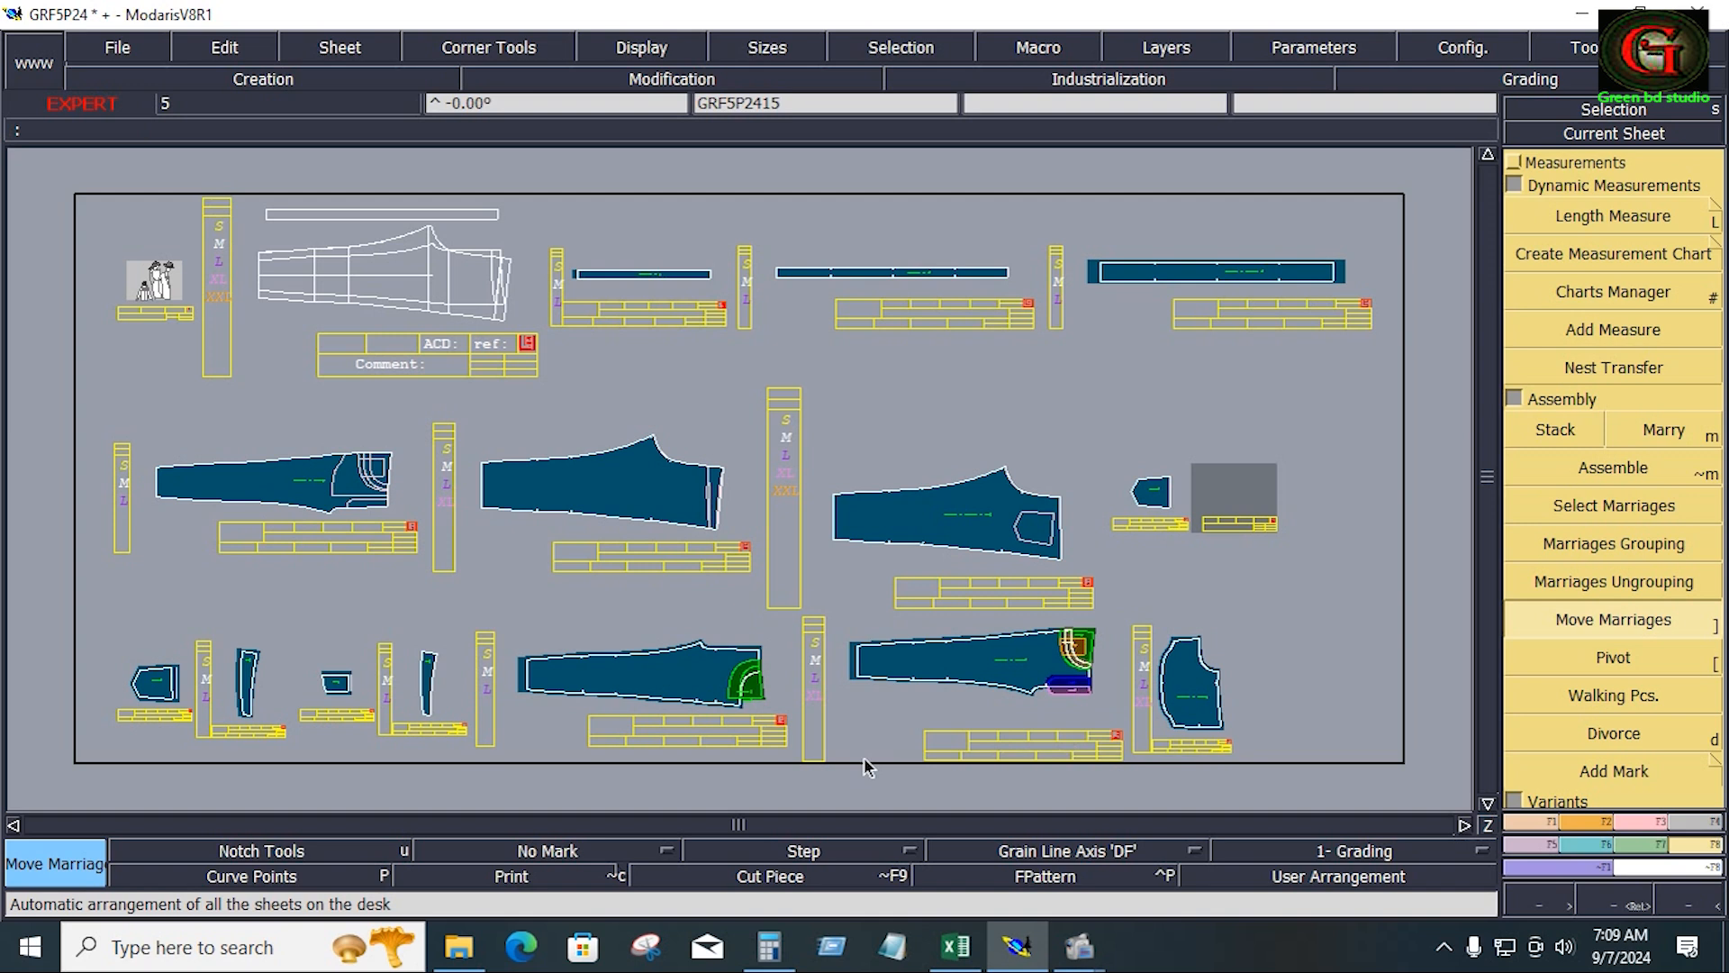
pyautogui.click(1070, 706)
pyautogui.click(1592, 740)
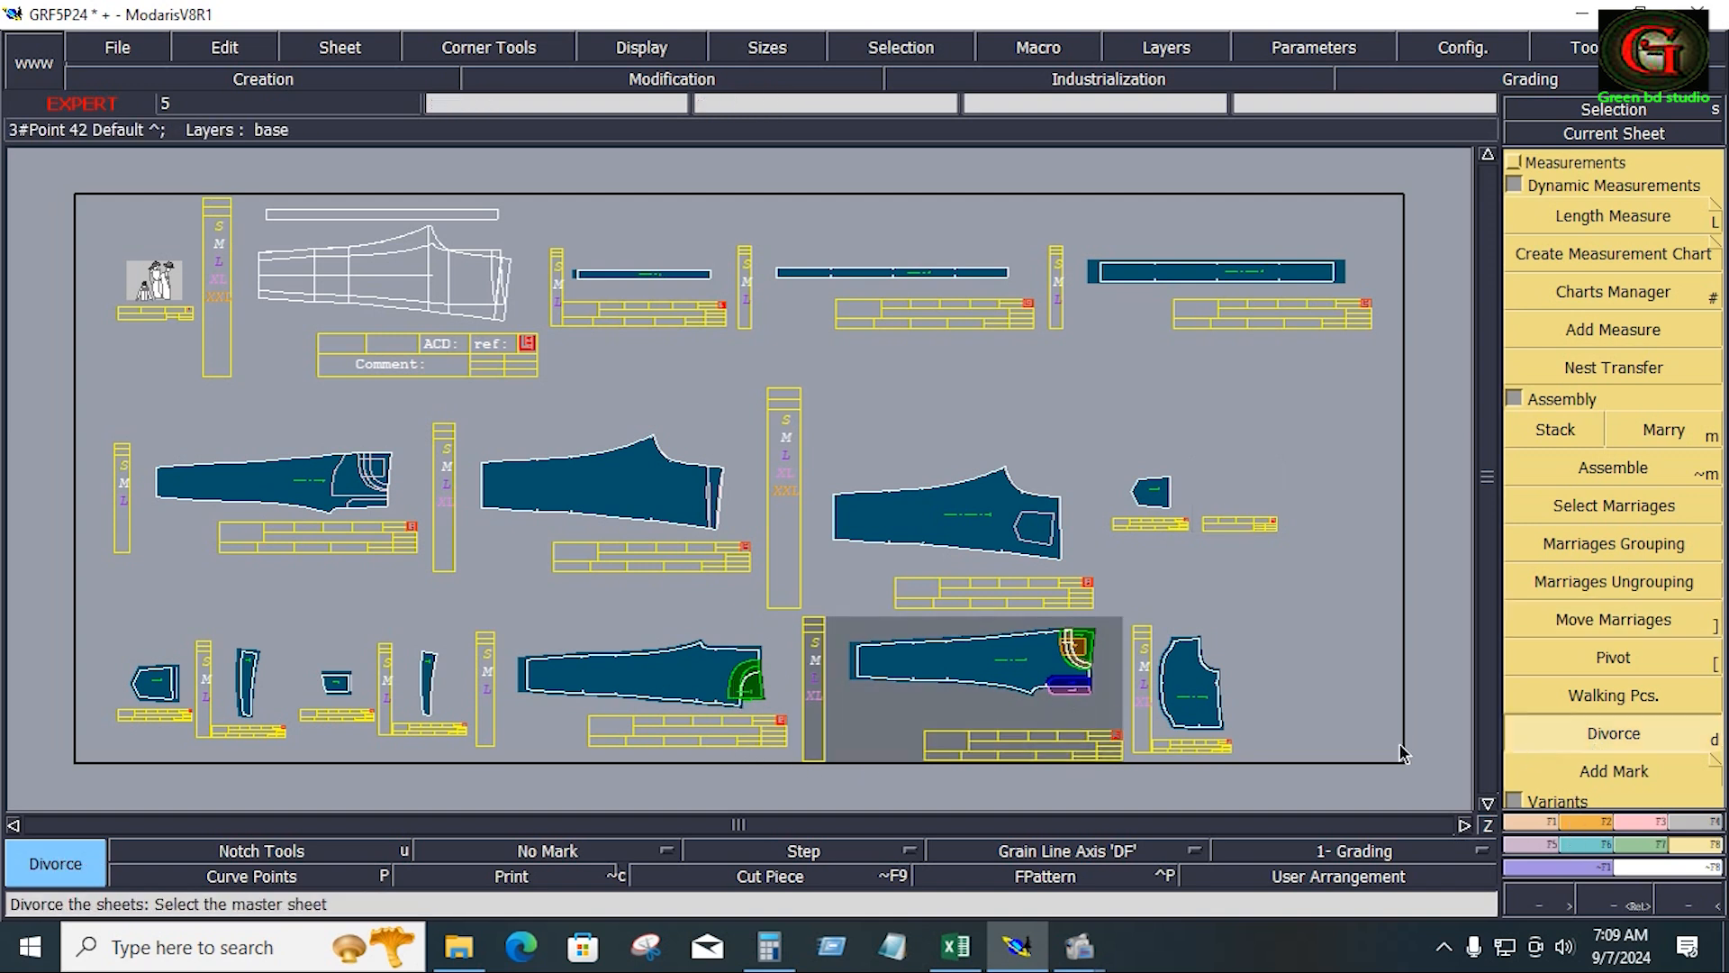
pyautogui.click(1068, 693)
# Mirror fly piece GRF5P2413 with Sym 2Pts about its lower long edge, between the straight end and the curve
pyautogui.click(1621, 468)
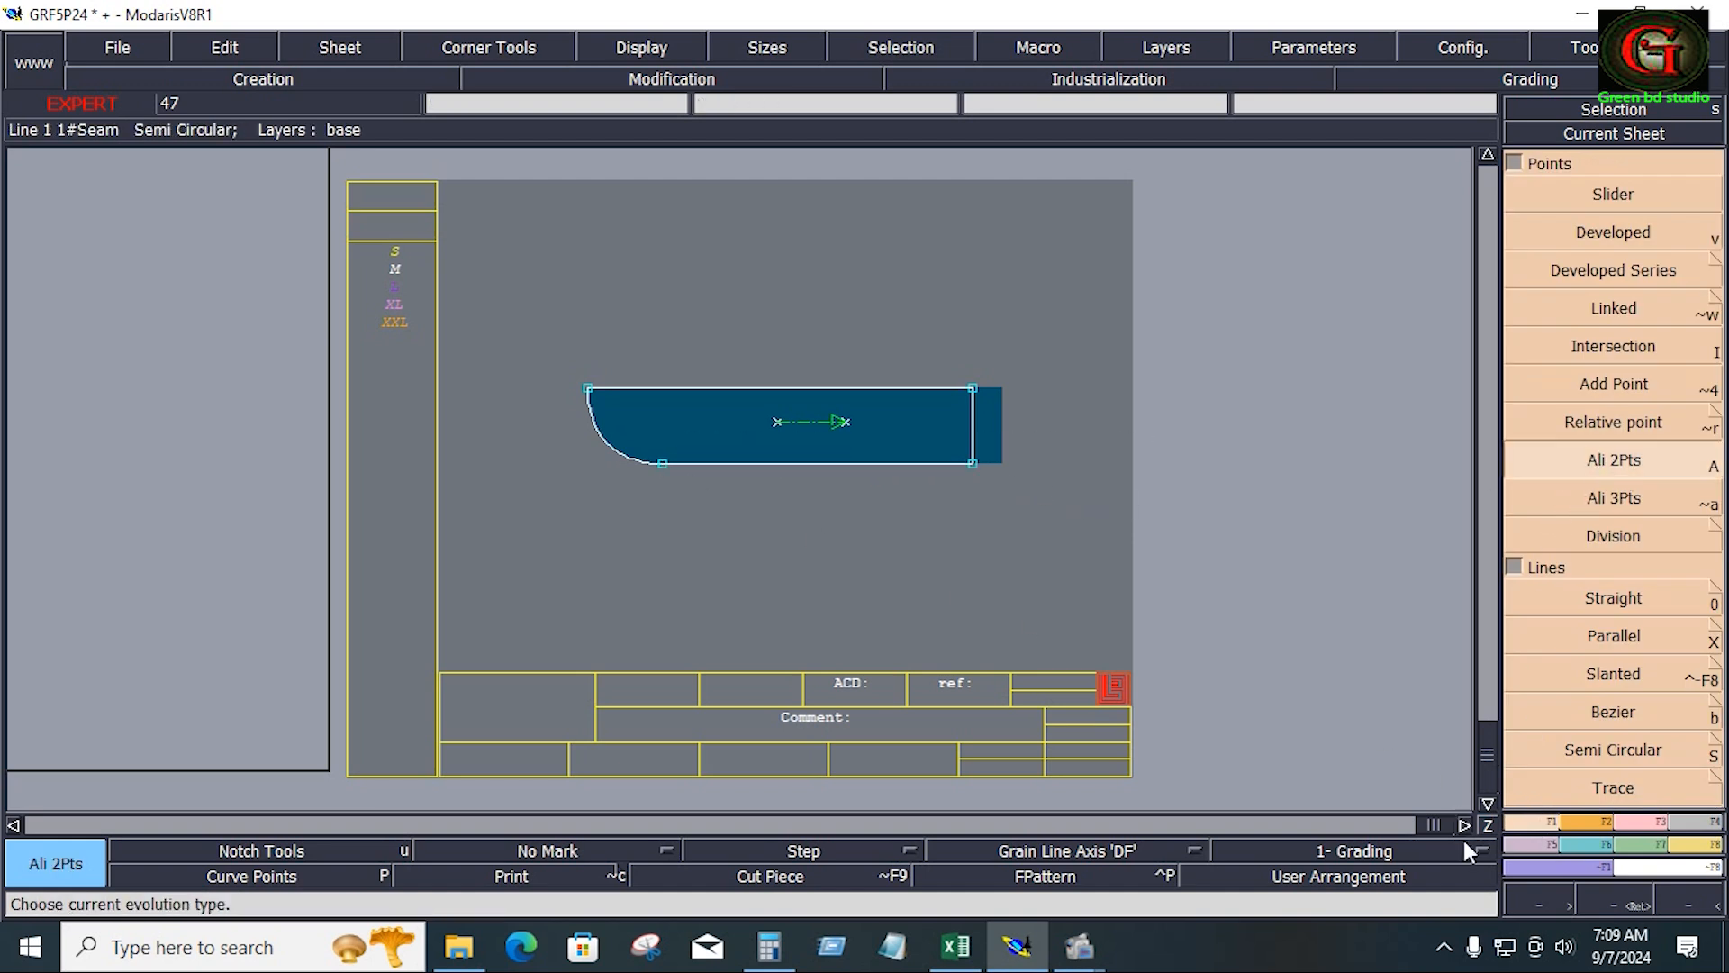
pyautogui.click(1538, 845)
pyautogui.click(1609, 319)
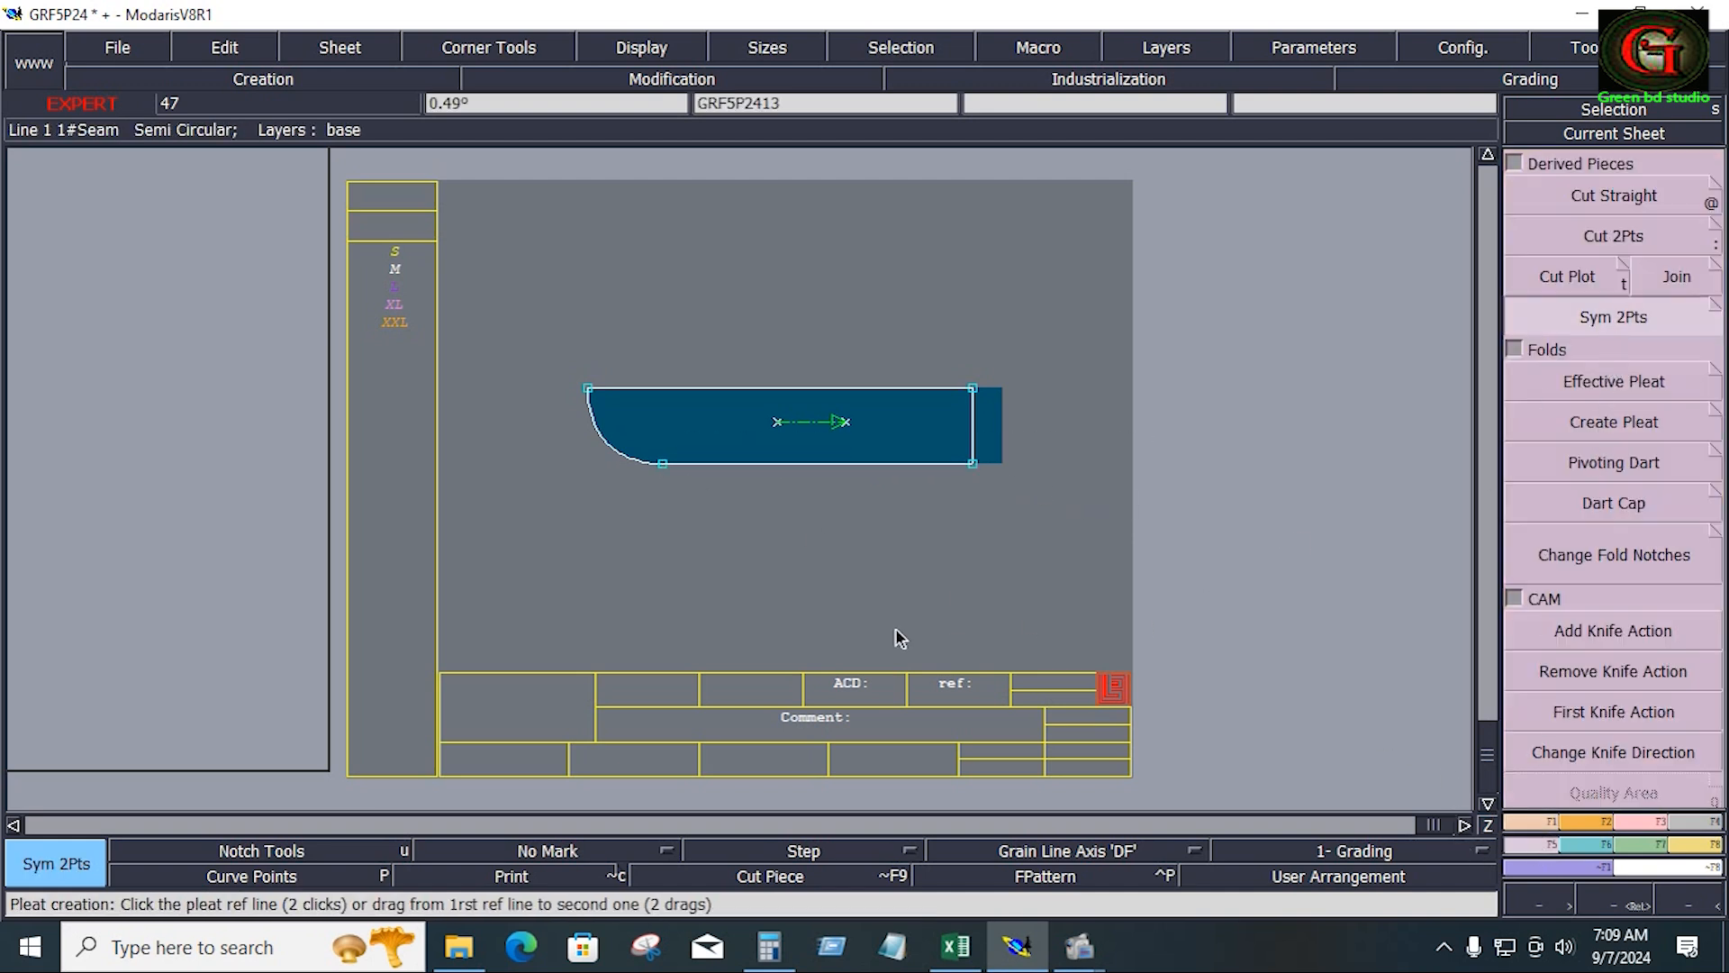
pyautogui.click(972, 464)
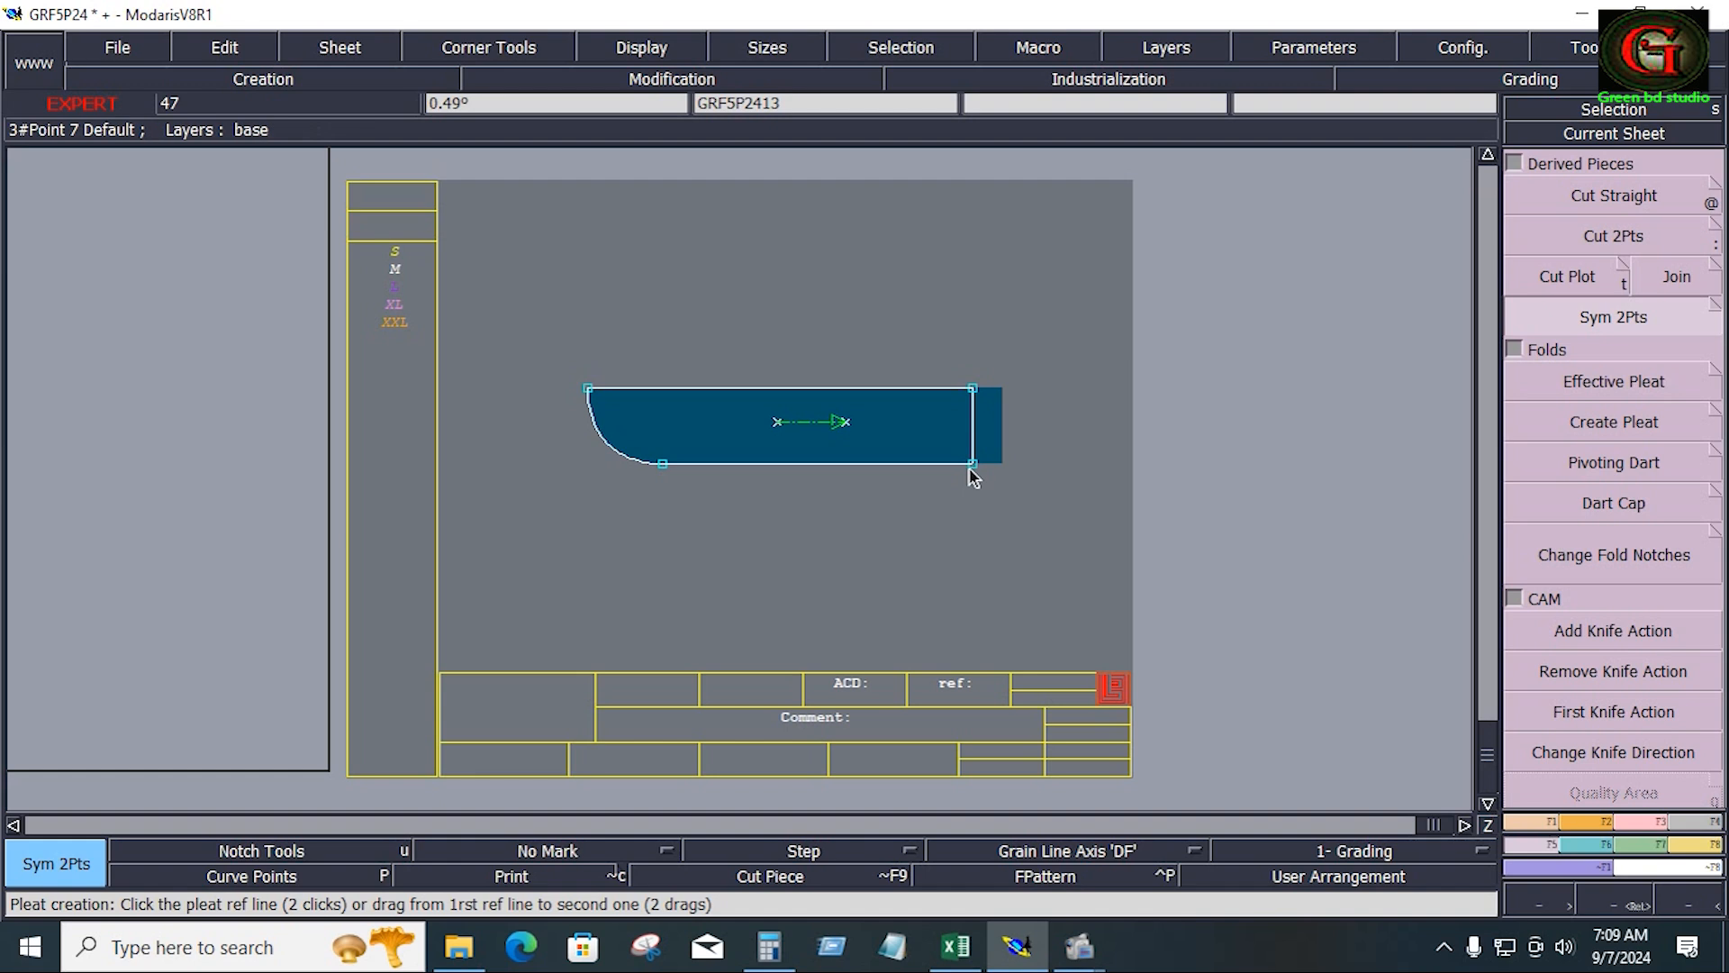
pyautogui.click(663, 465)
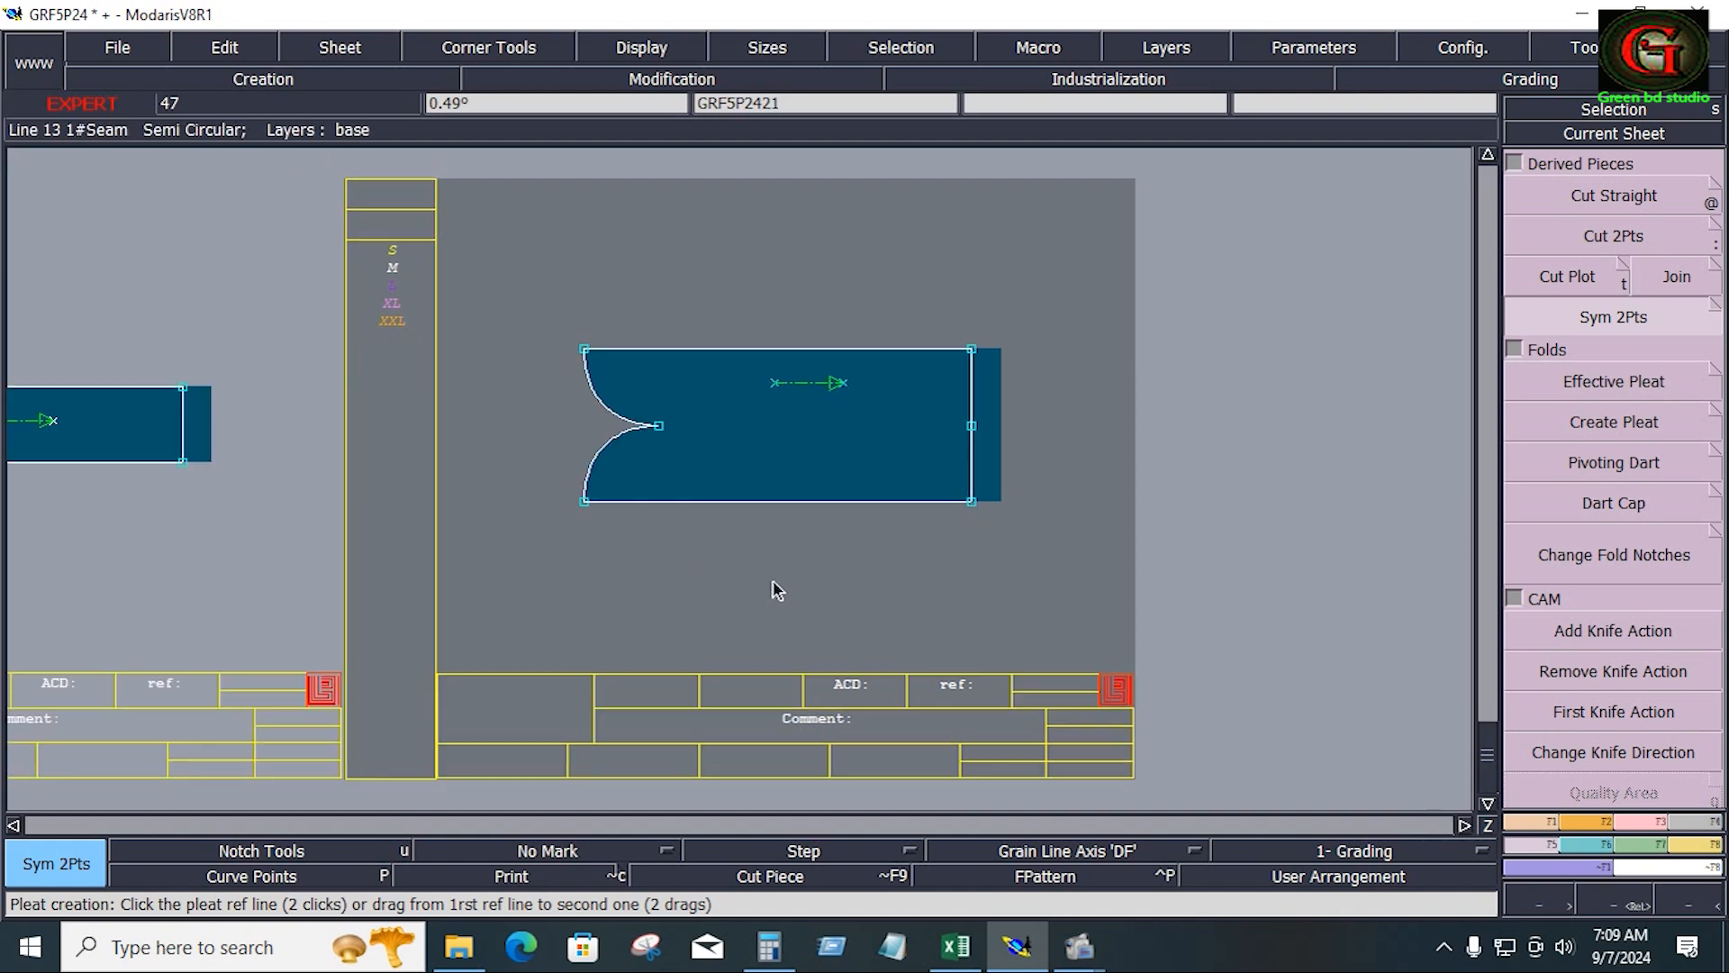
# Save the model and move the mirrored fly piece's upper long edge outward by 0.375 inches
pyautogui.click(135, 45)
pyautogui.click(145, 149)
pyautogui.moveTo(559, 317); pyautogui.dragTo(1026, 551)
pyautogui.press('d')
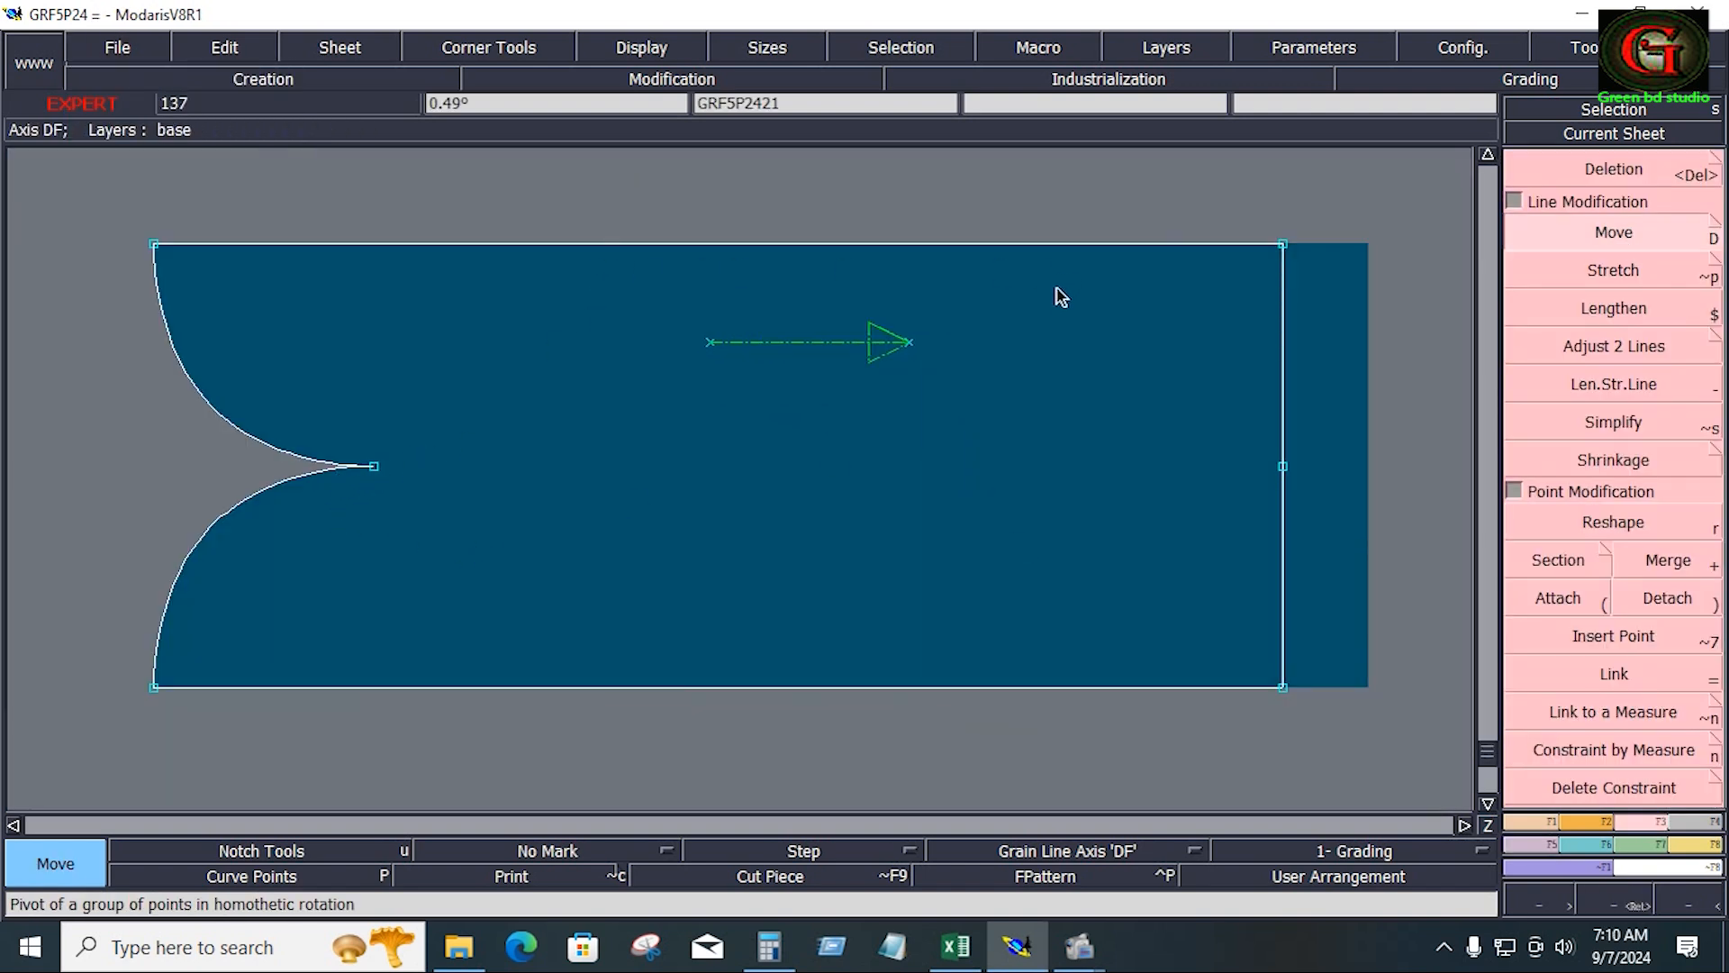
pyautogui.click(1116, 275)
pyautogui.moveTo(904, 243); pyautogui.dragTo(905, 221)
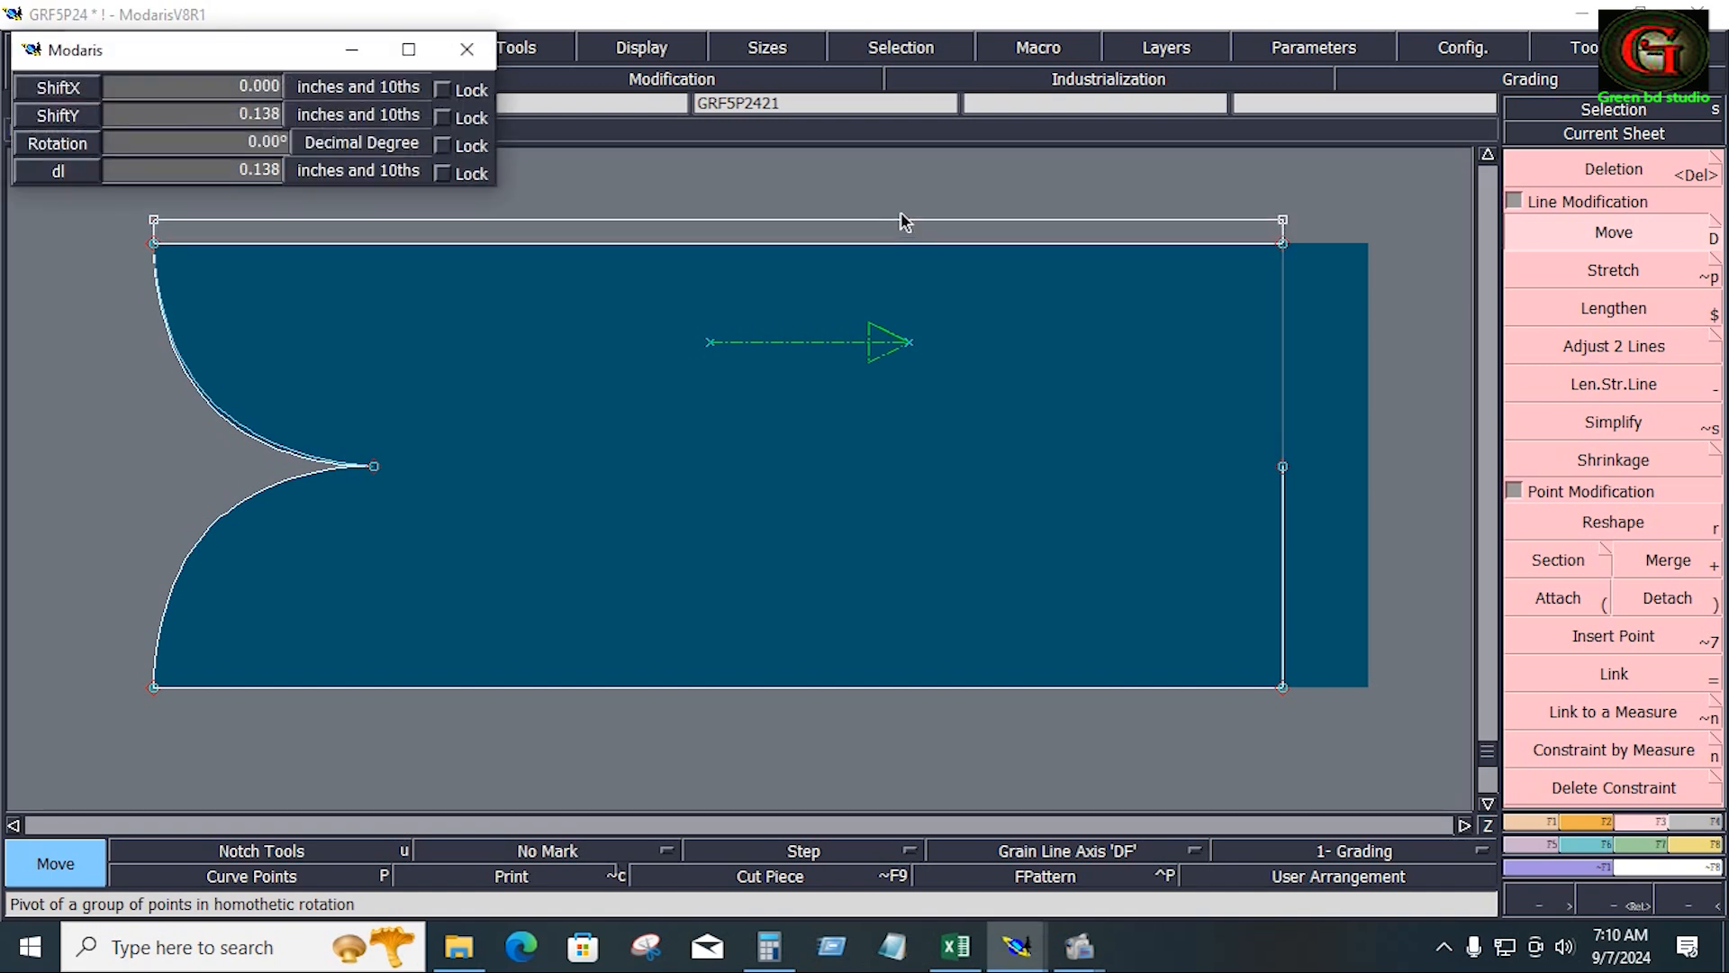
pyautogui.press('Down')
pyautogui.press('Down')
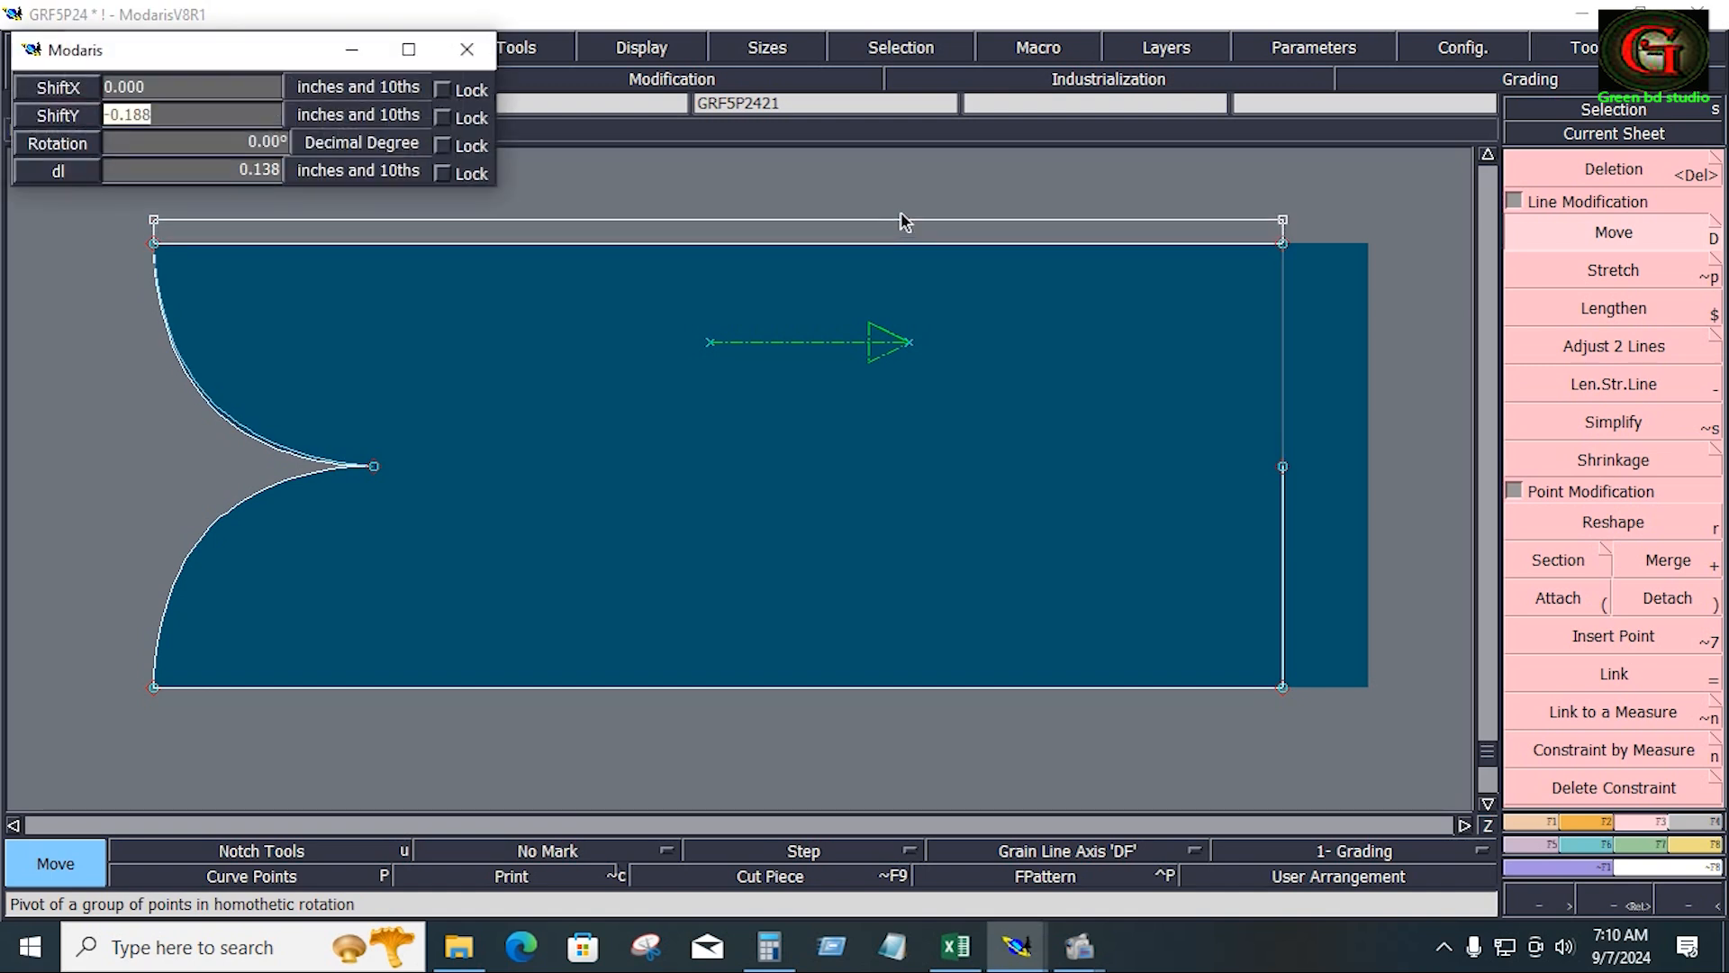
pyautogui.write('.375')
pyautogui.press('Return')
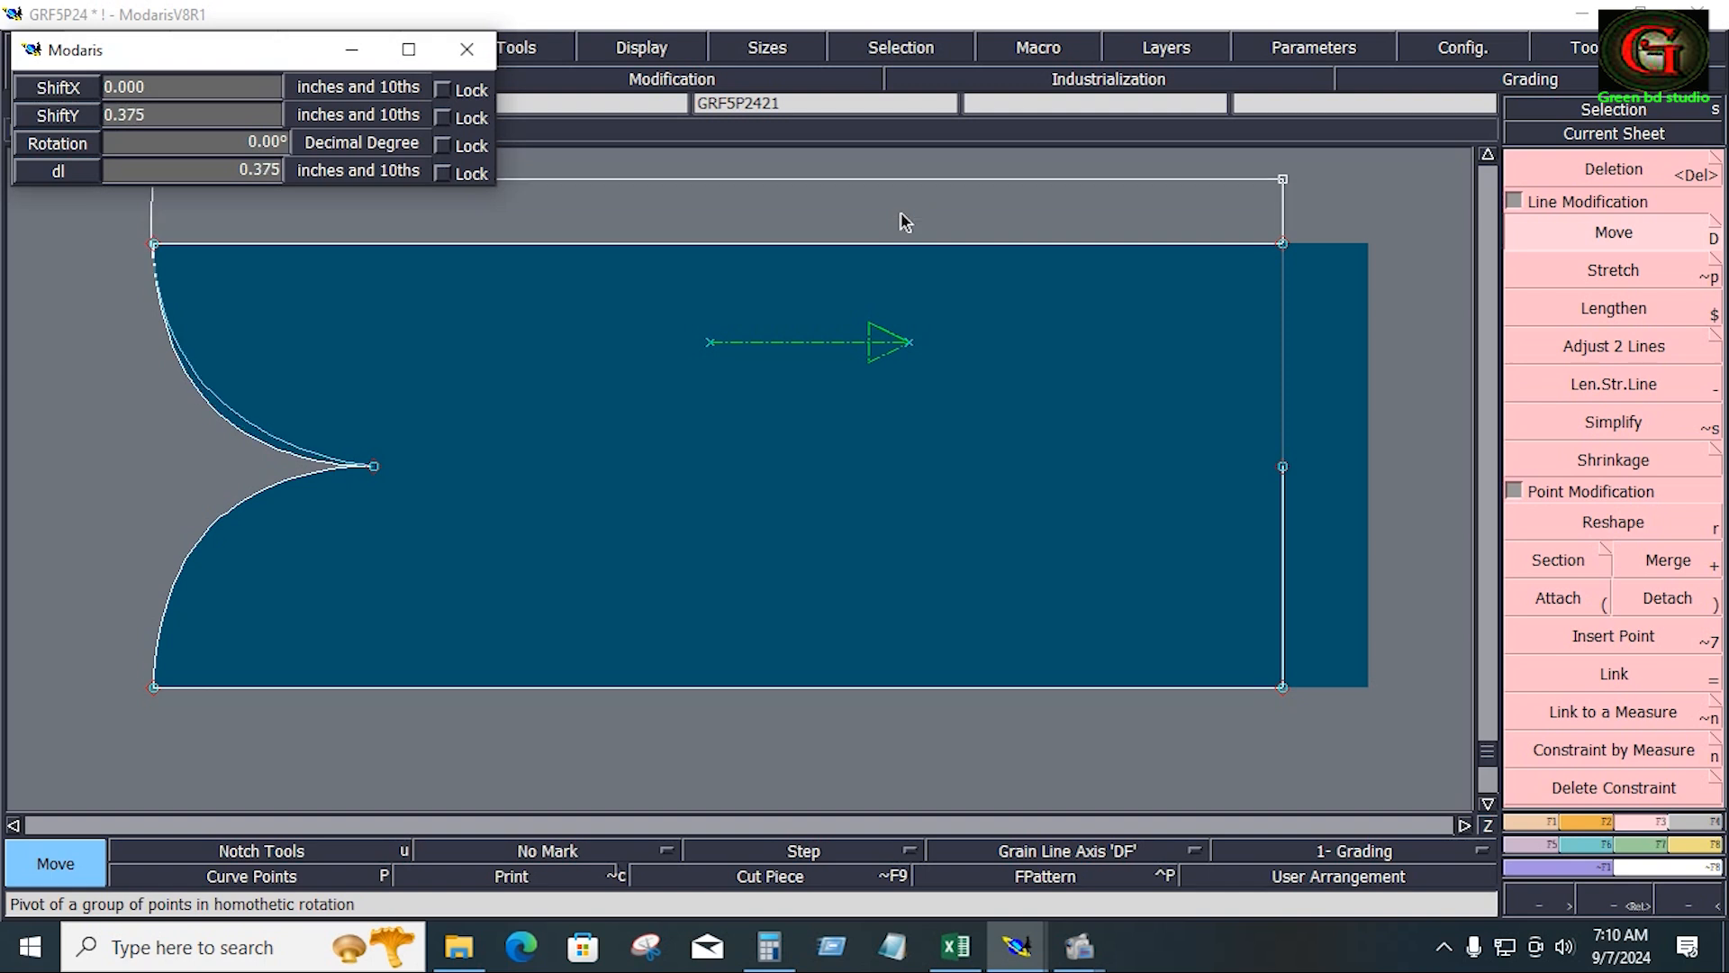
# Move the mirrored fly piece's lower long edge by -0.375 inches vertically with no horizontal shift
pyautogui.moveTo(856, 689); pyautogui.dragTo(849, 708)
pyautogui.press('Down')
pyautogui.press('Down')
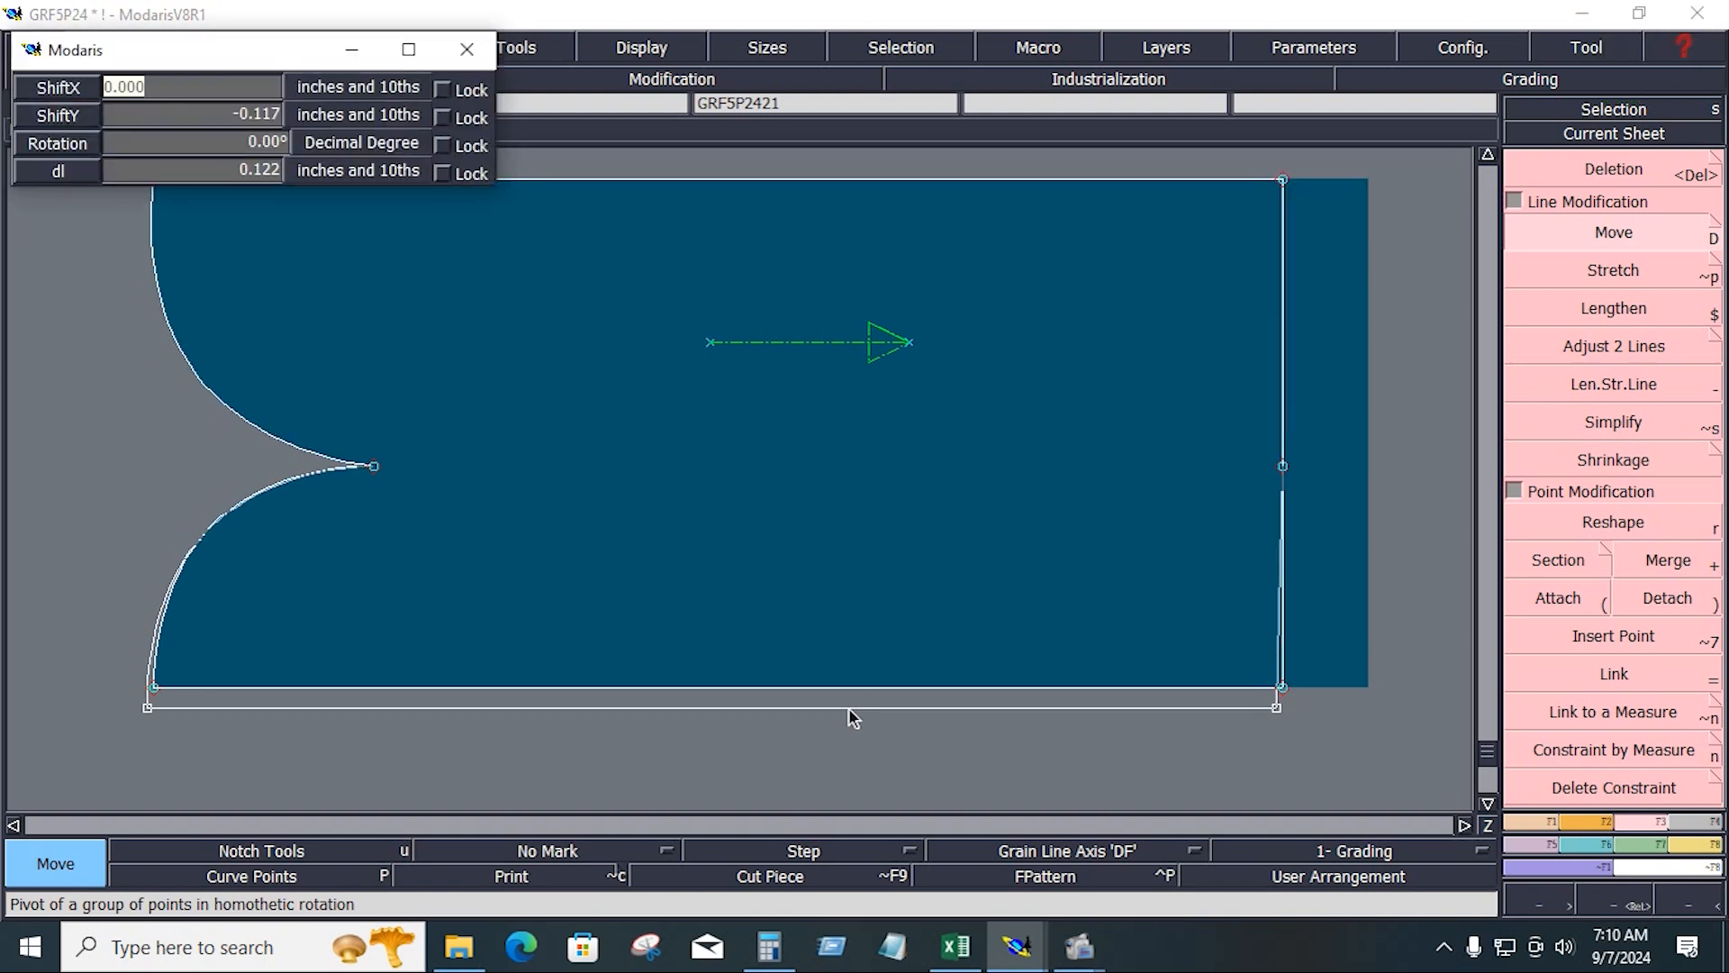
pyautogui.write('-0')
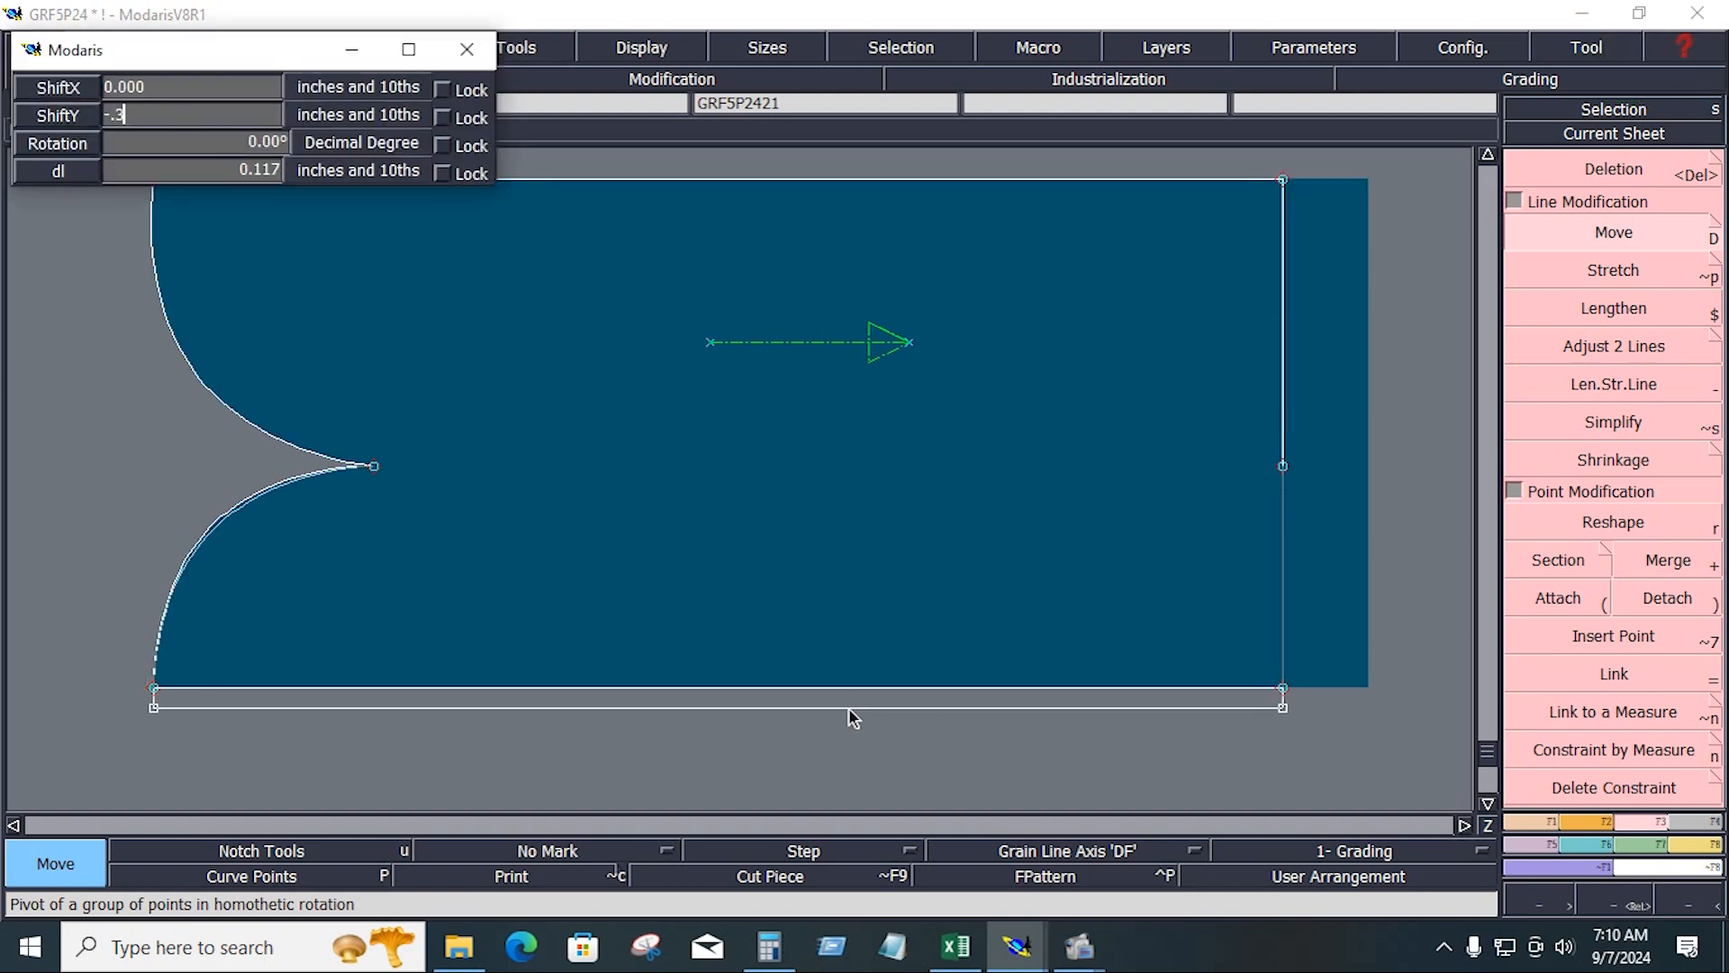
pyautogui.write('.375')
pyautogui.press('Return')
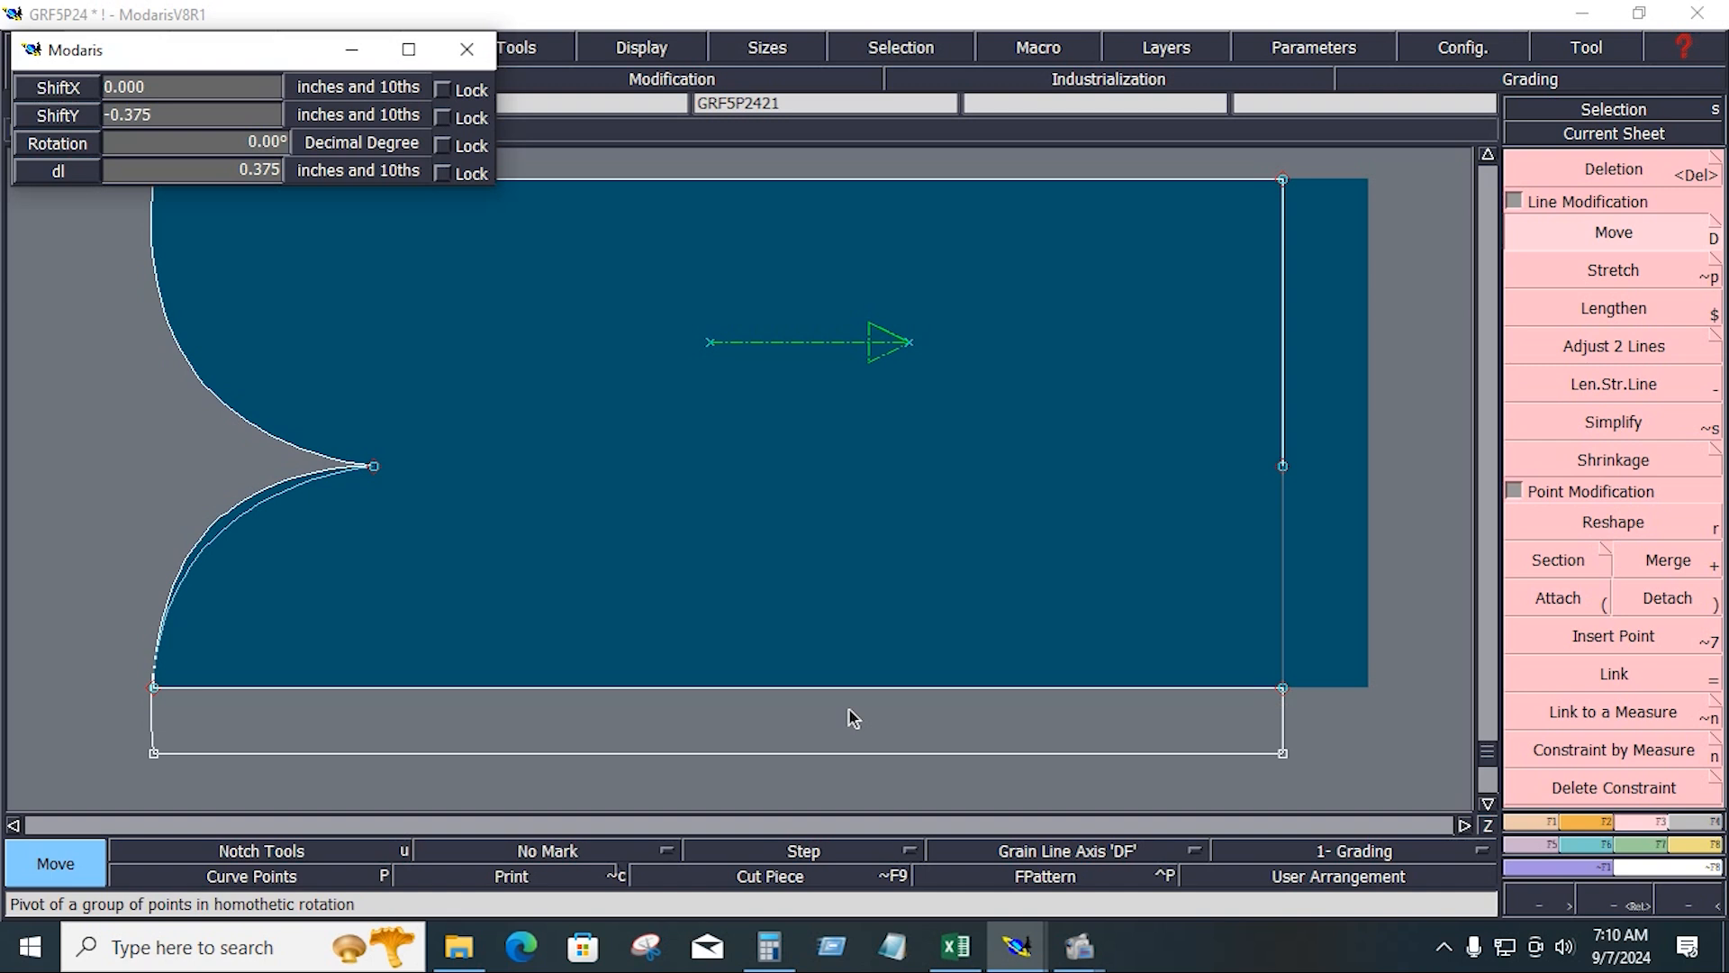
pyautogui.click(850, 709)
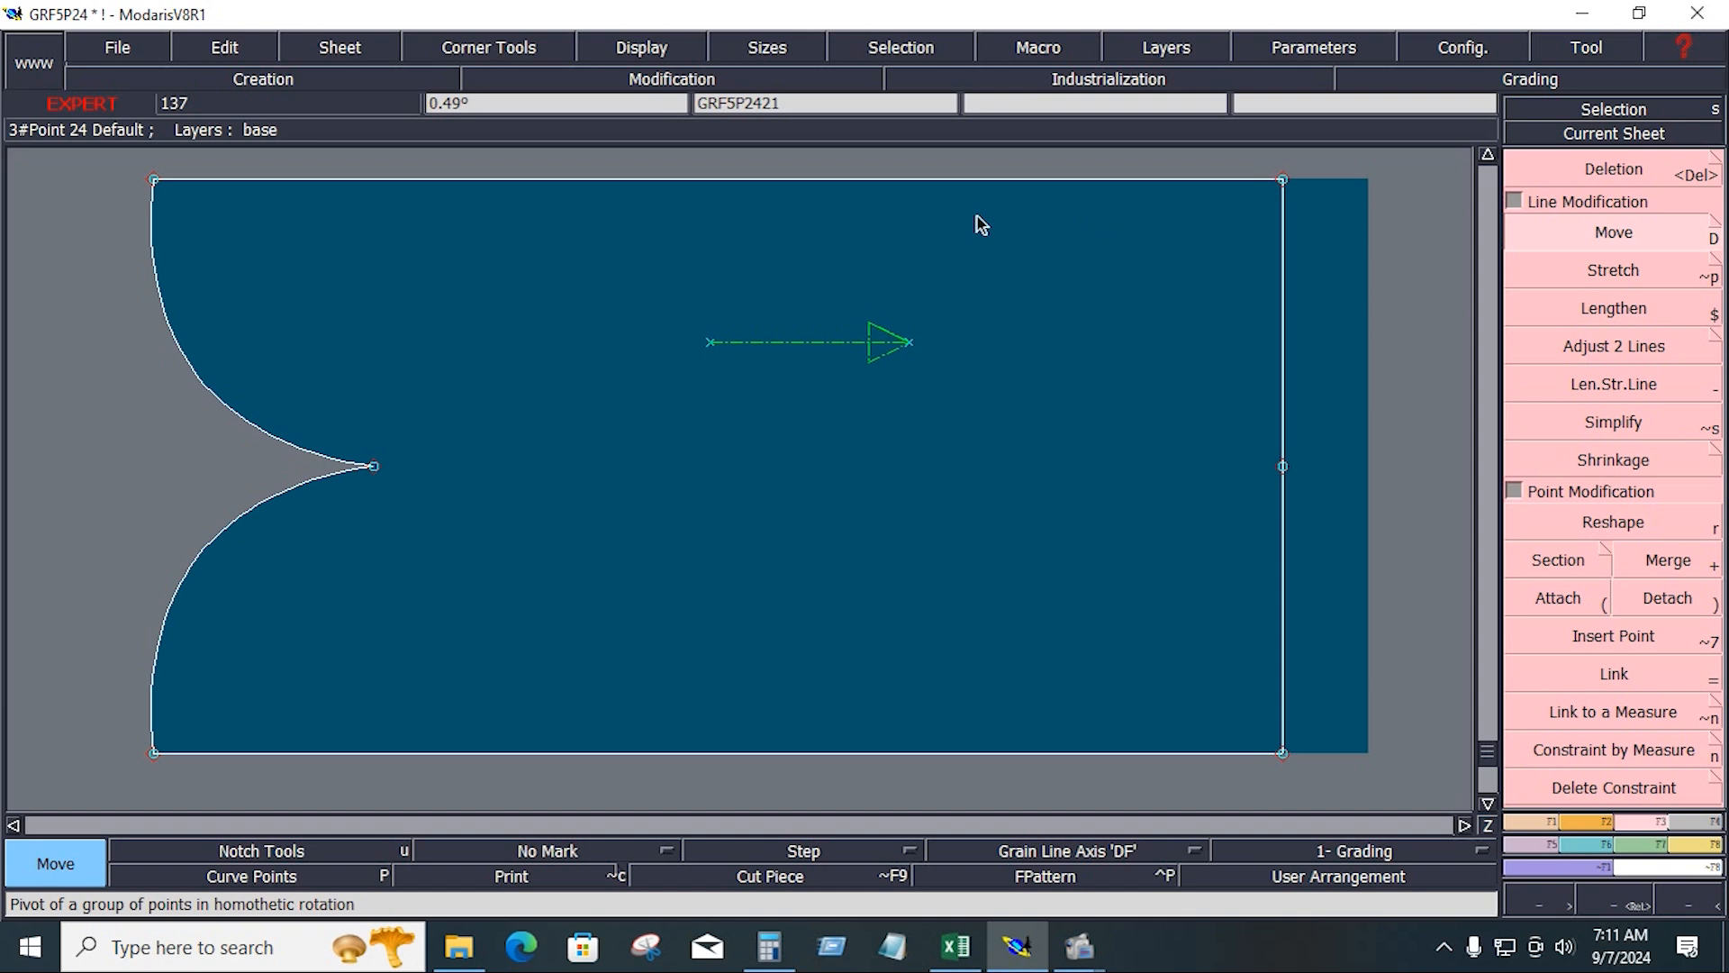
# Reshape the notch between the fly piece's two curves by moving its centre point outward to make it shallower
pyautogui.click(1613, 522)
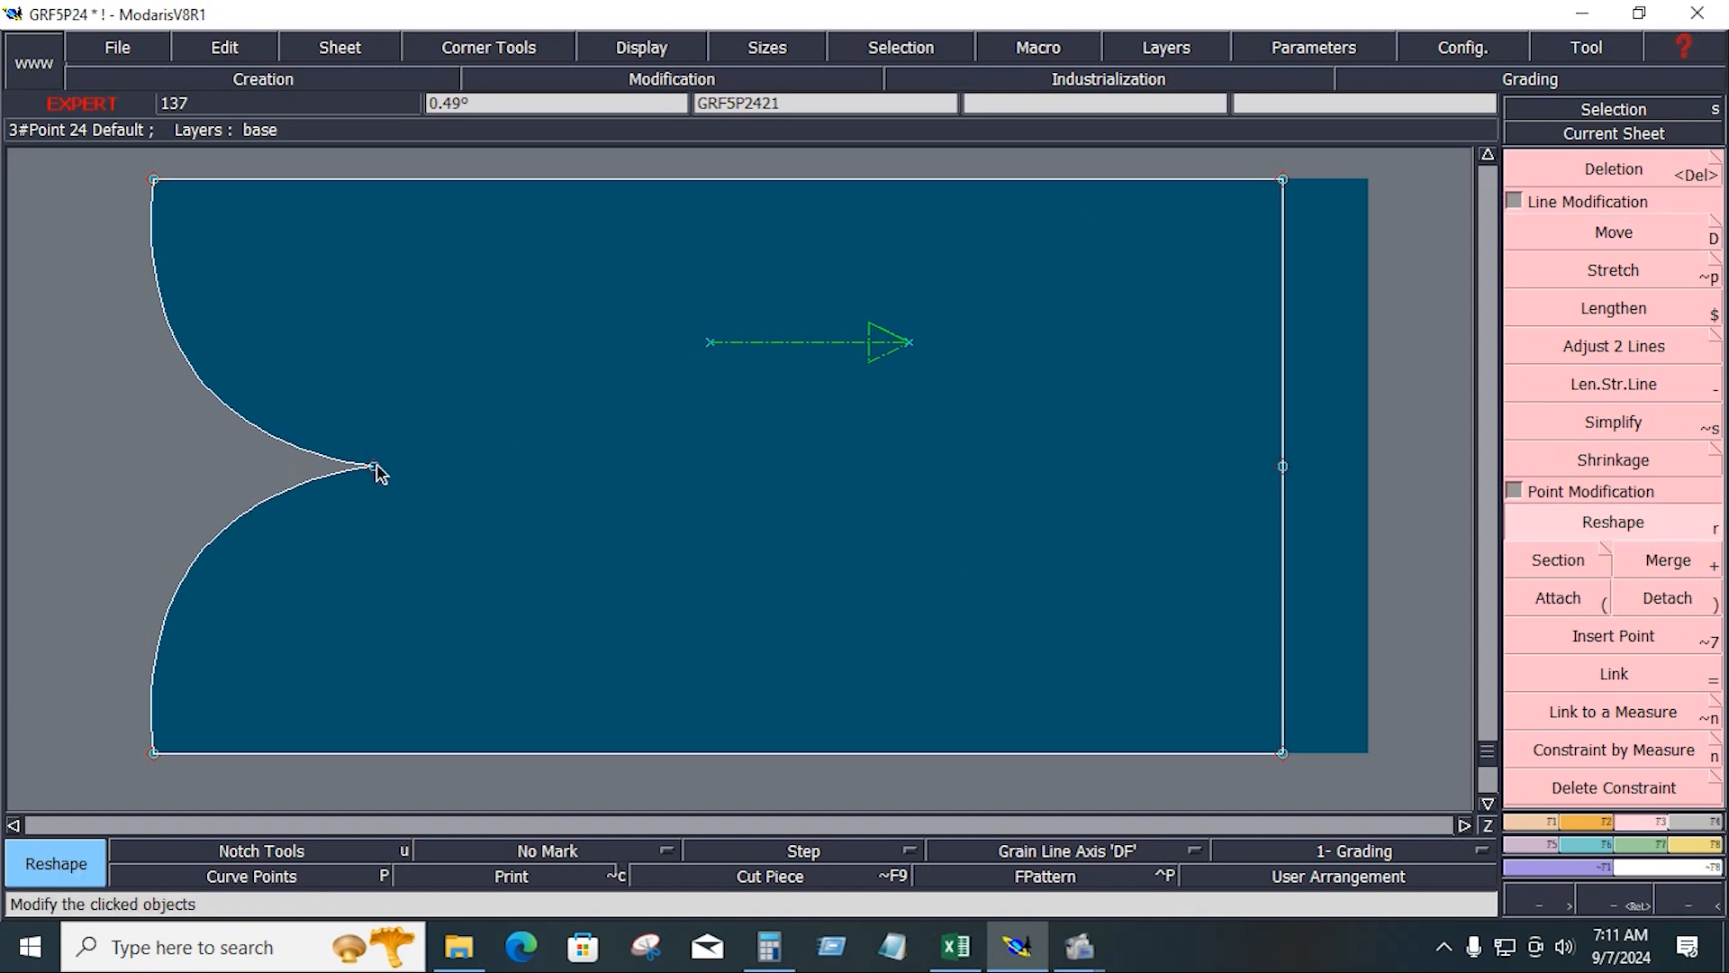
pyautogui.click(374, 465)
pyautogui.click(285, 467)
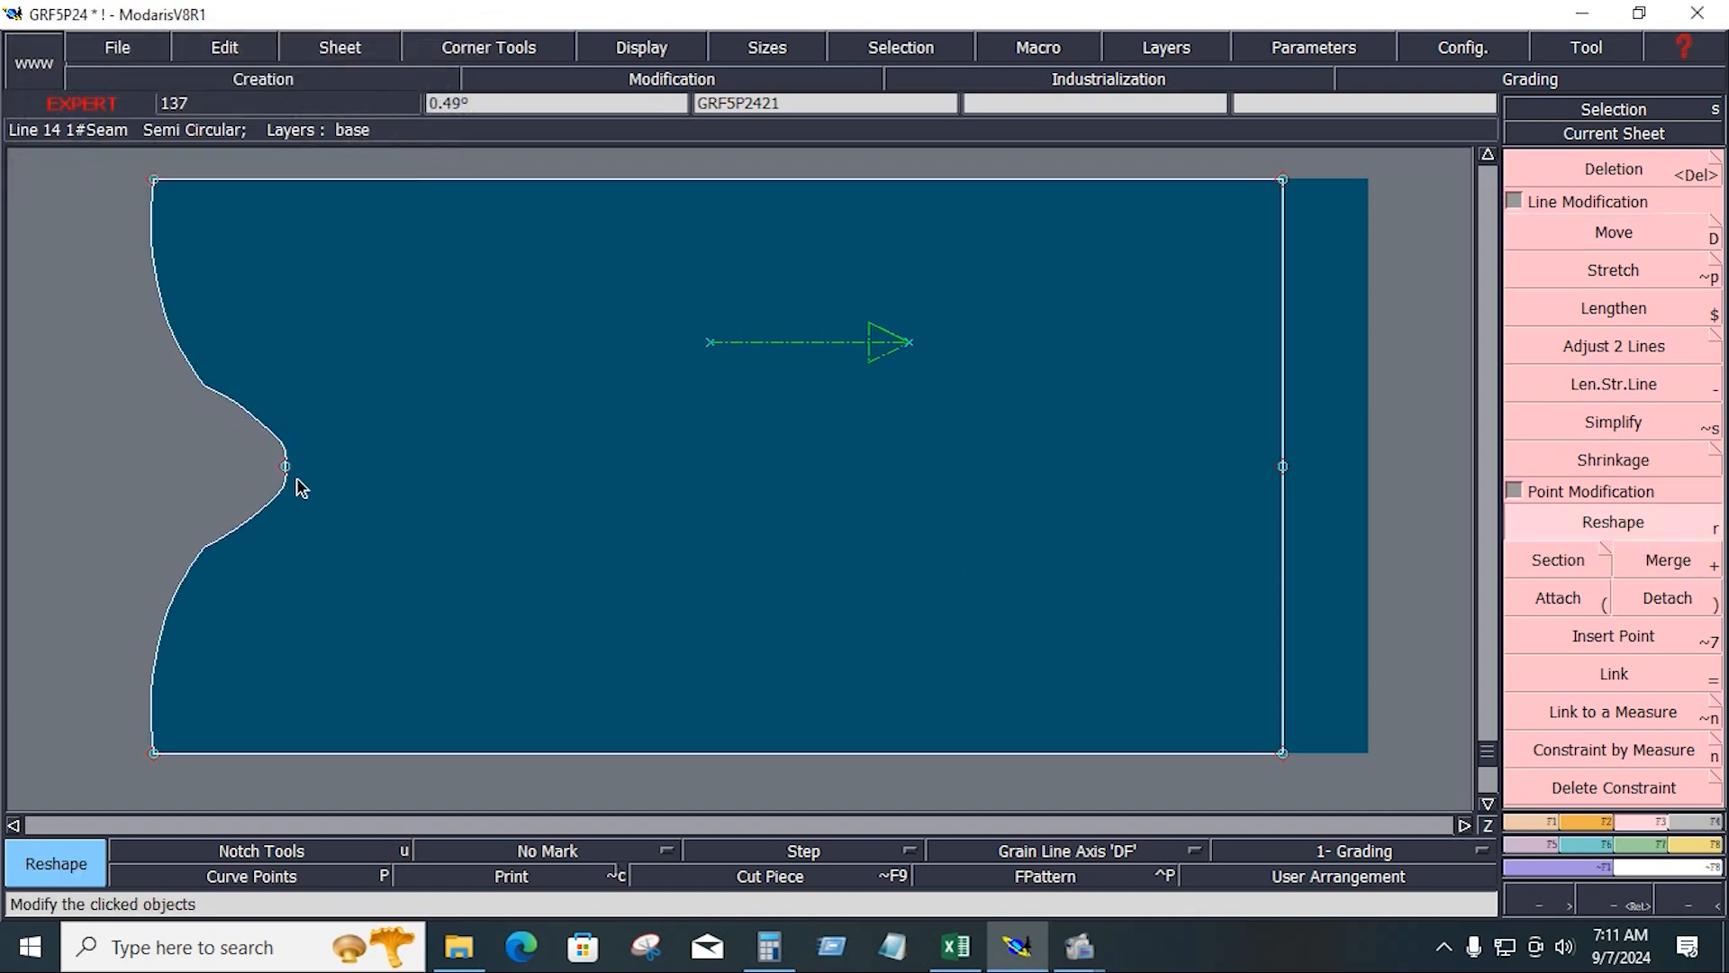
# Show the curve points, delete those beside the notch centre, and draw a Bezier line from it to the opposite edge's midpoint
pyautogui.click(225, 876)
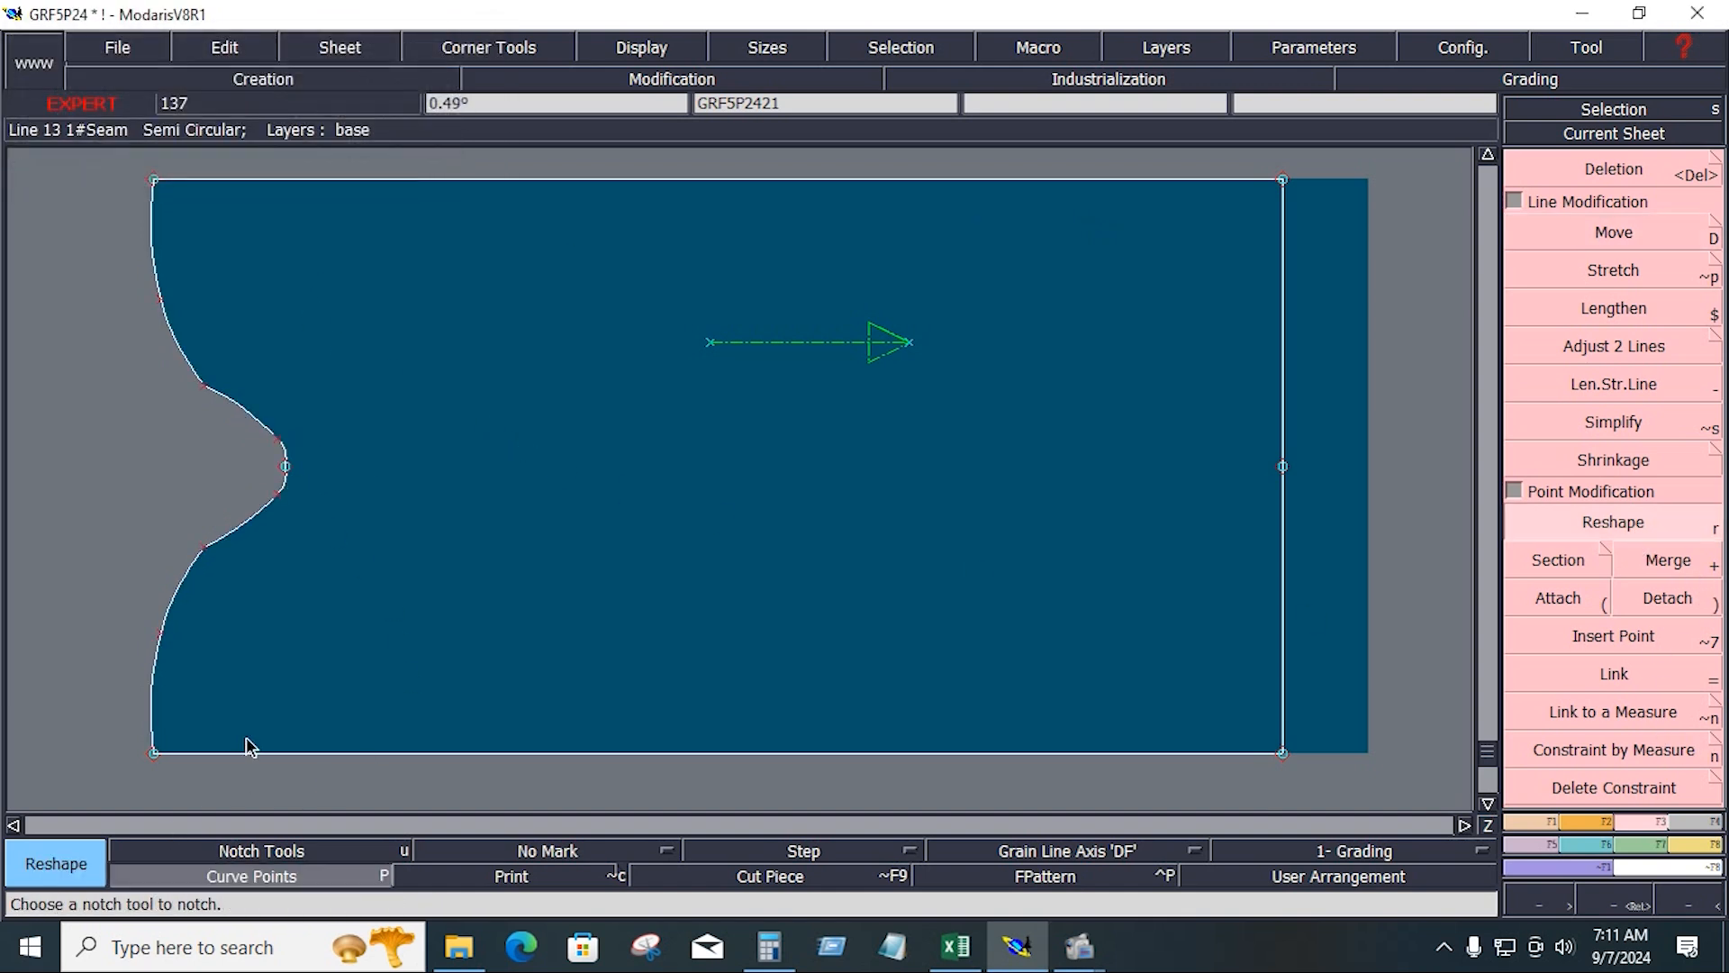
pyautogui.press('Delete')
pyautogui.click(278, 440)
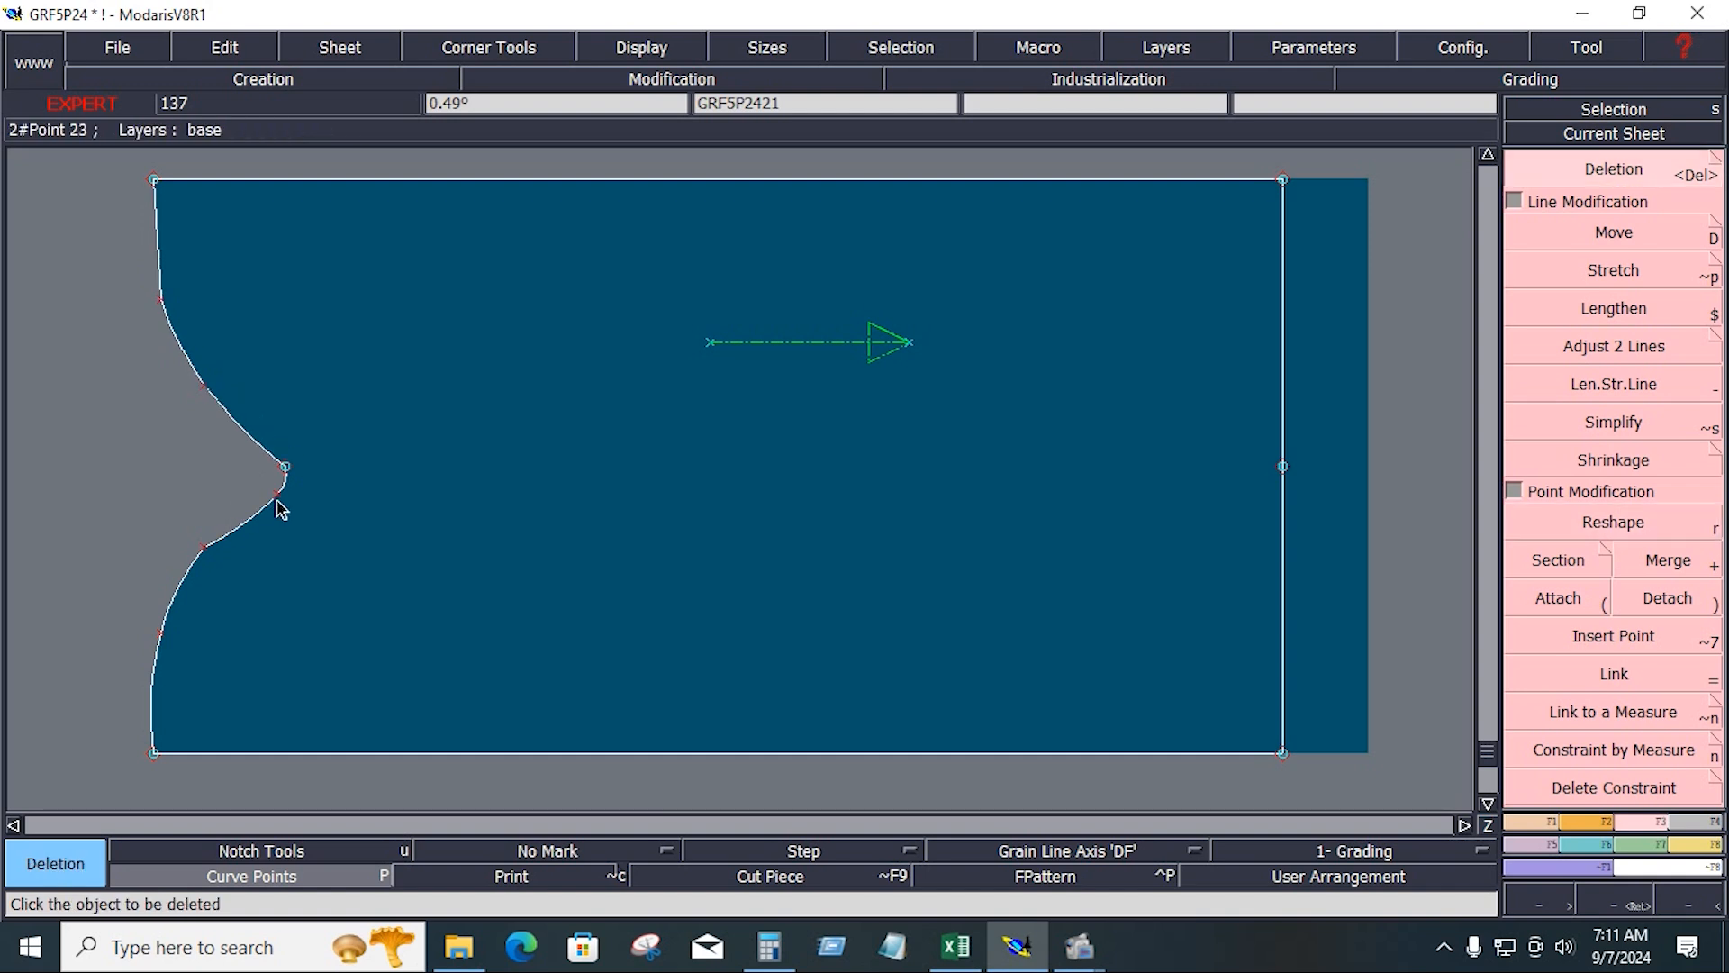
pyautogui.click(277, 496)
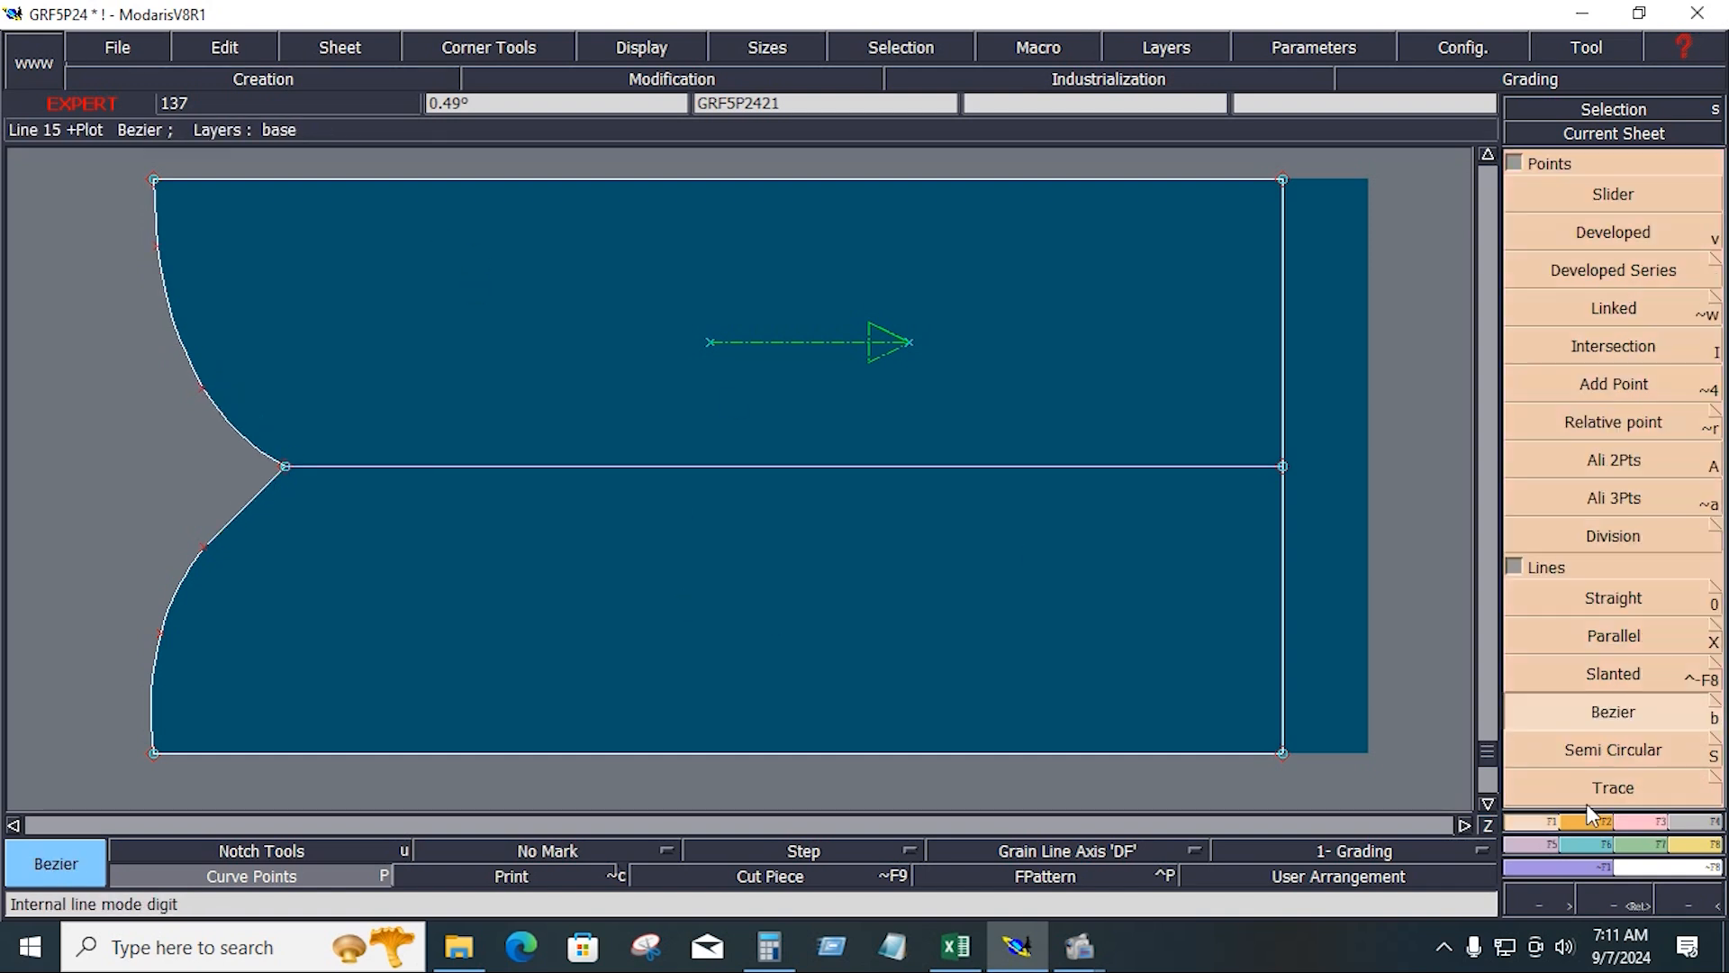
# Extract the upper half of the fly piece as a new piece with Seam
pyautogui.click(1676, 820)
pyautogui.click(1564, 750)
pyautogui.click(942, 416)
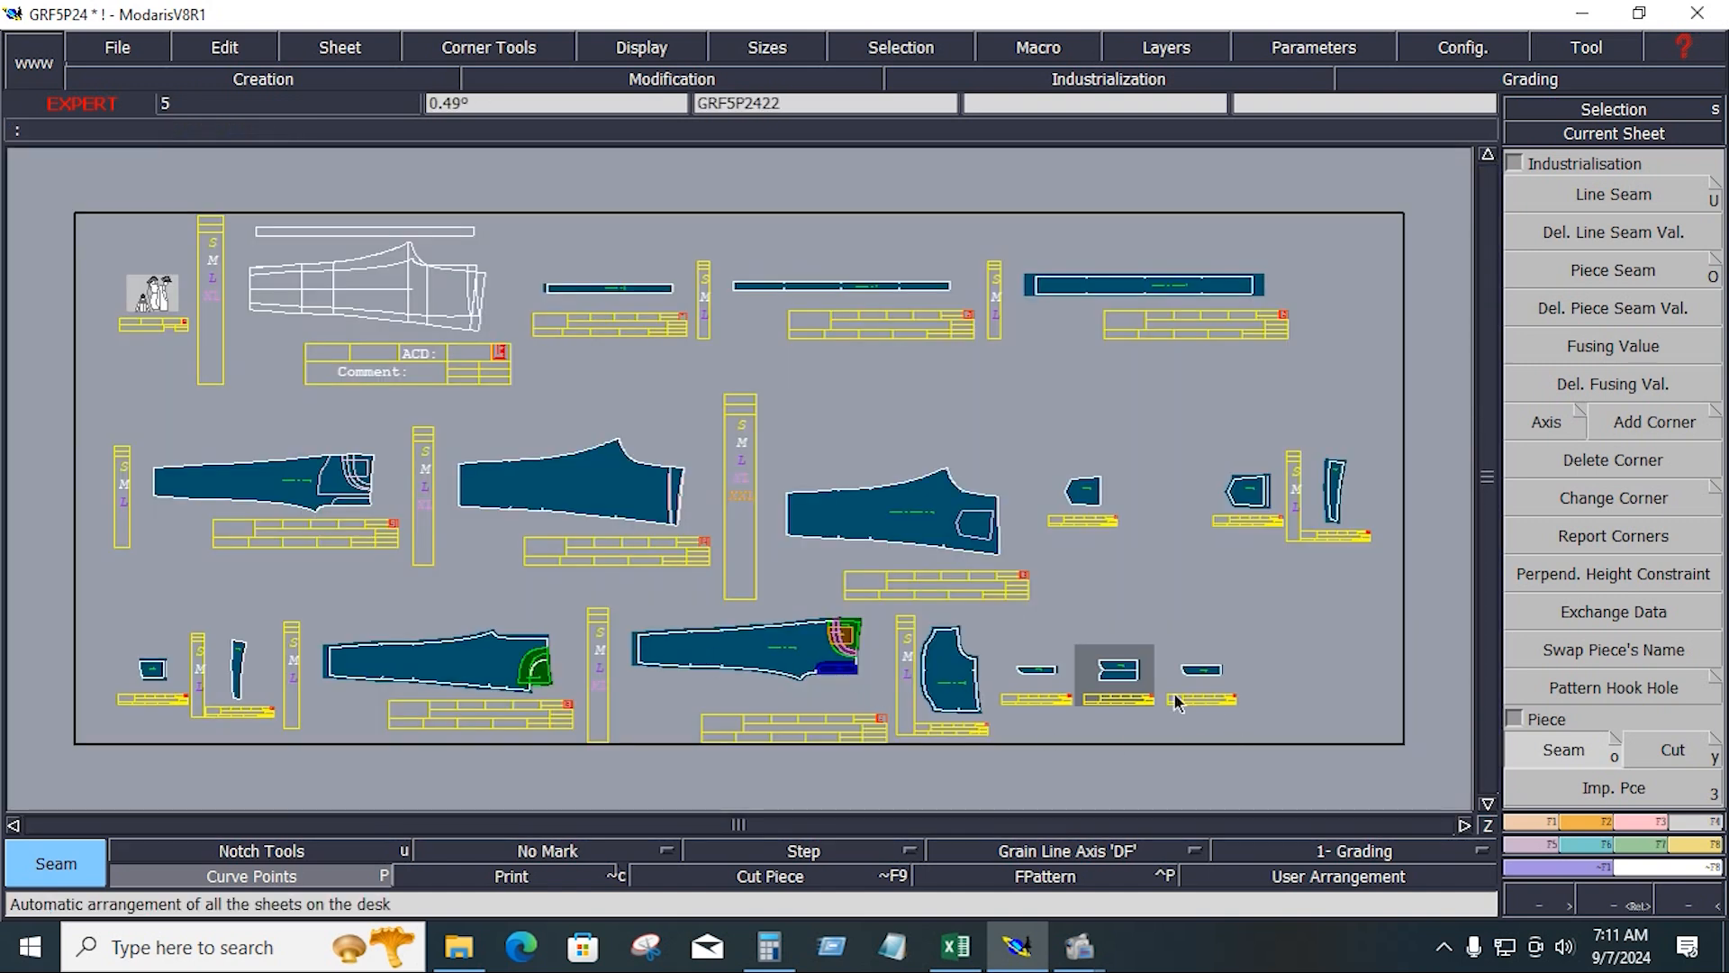
# Delete the old mirrored fly sheet and mirror the extracted half with Sym 2Pts about its lower straight edge
pyautogui.press('Delete')
pyautogui.press('Home')
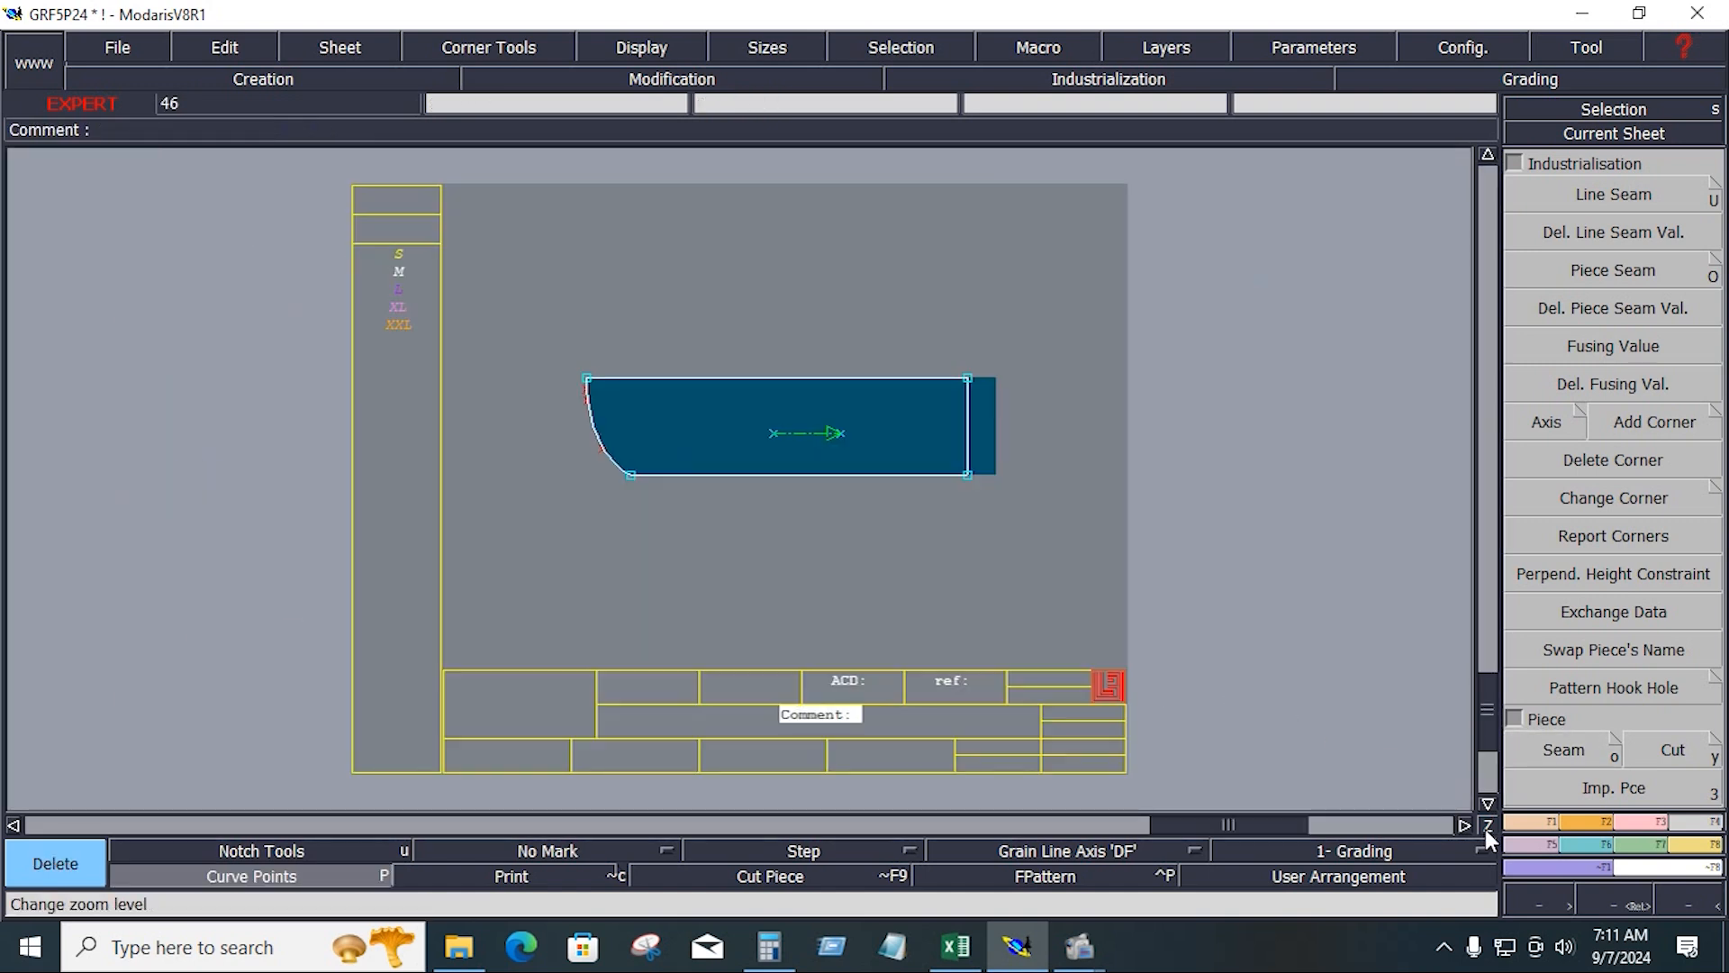
pyautogui.click(1545, 848)
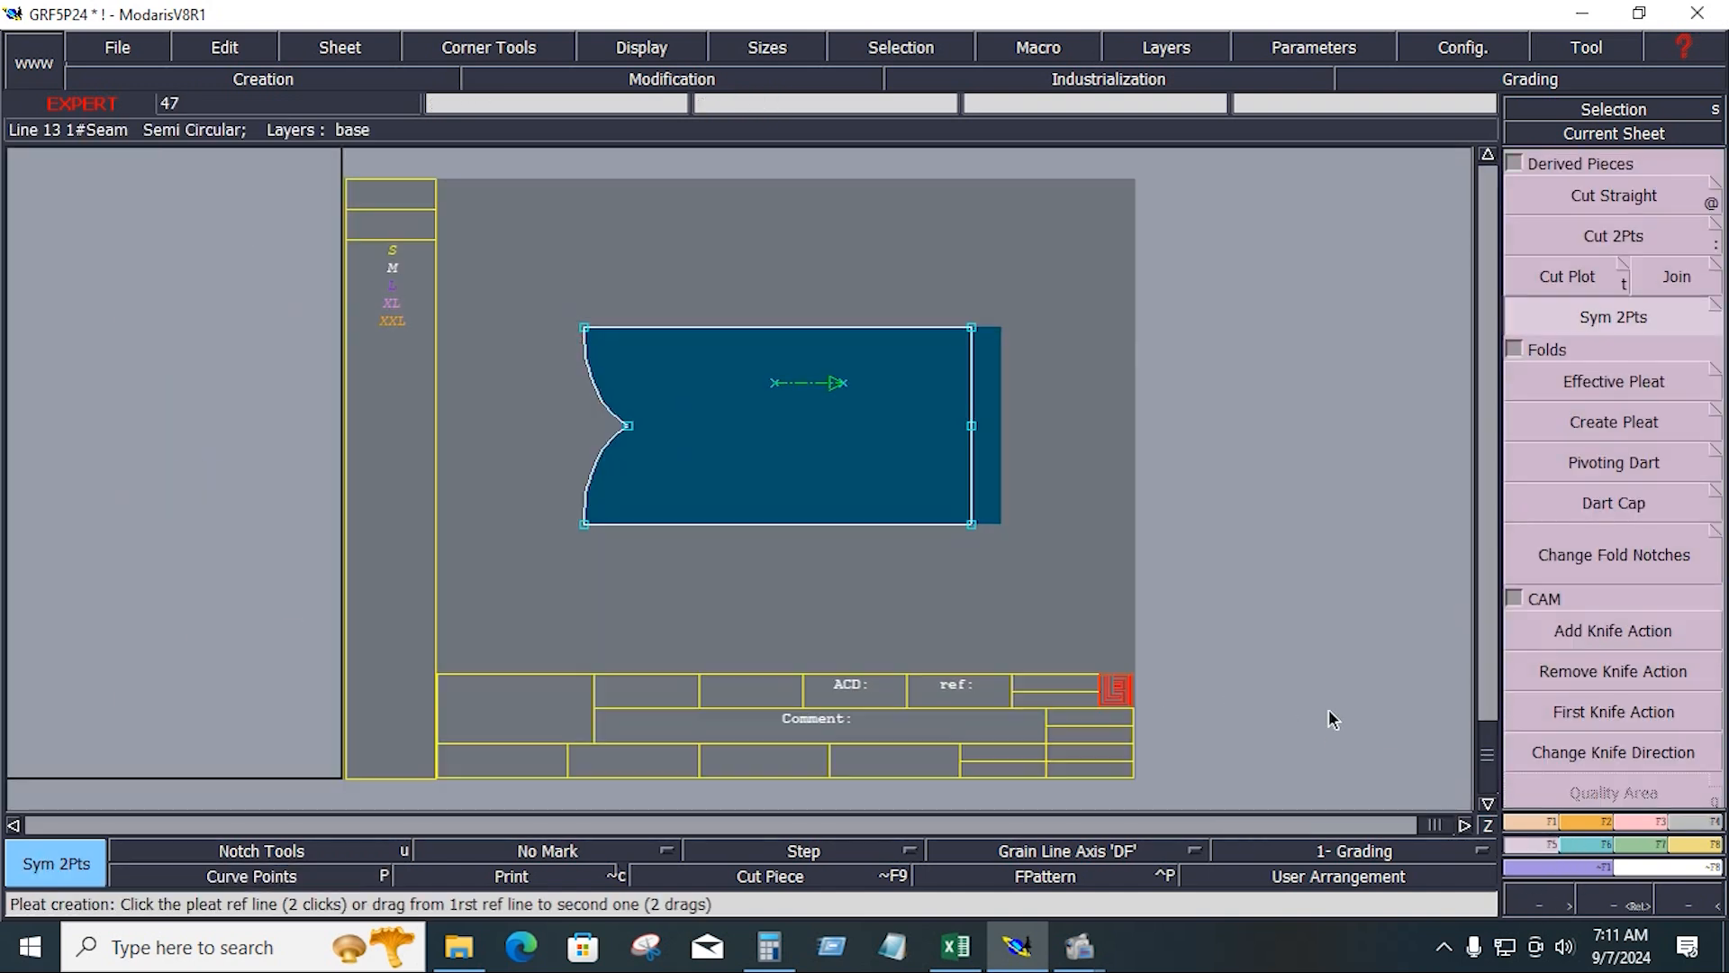
# Apply a line seam of 0.5 inches at beginning and end to all edges of the mirrored fly piece
pyautogui.click(1681, 823)
pyautogui.click(1614, 196)
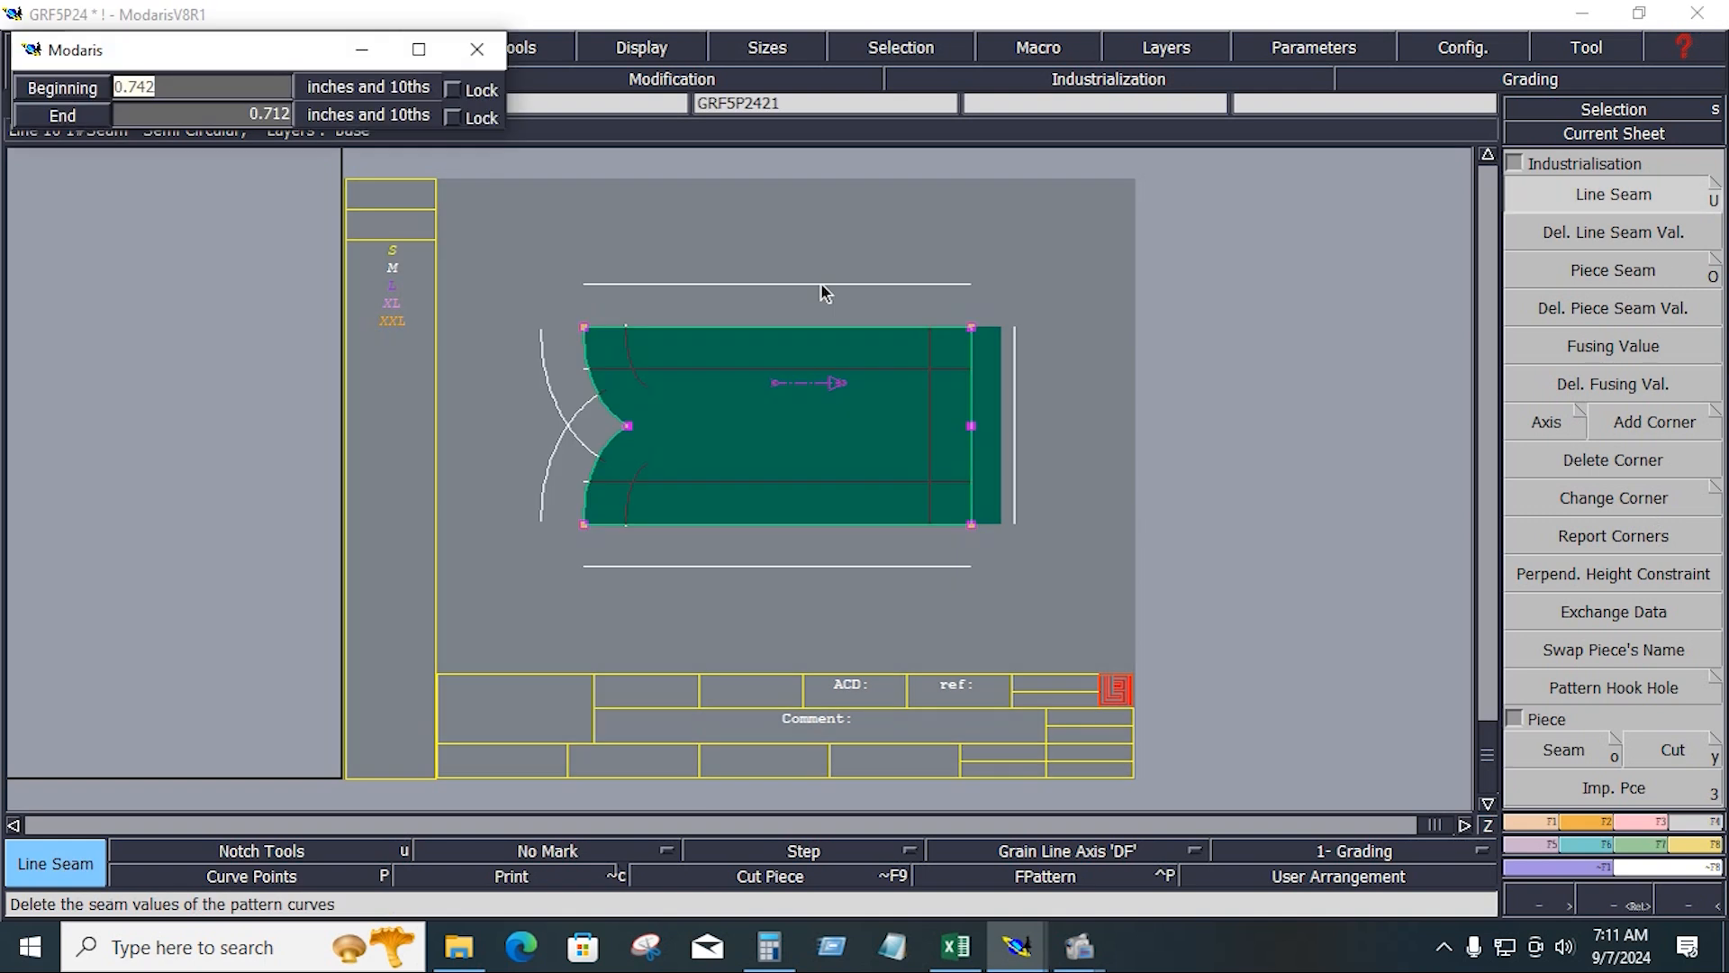
pyautogui.write('.5')
pyautogui.press('Return')
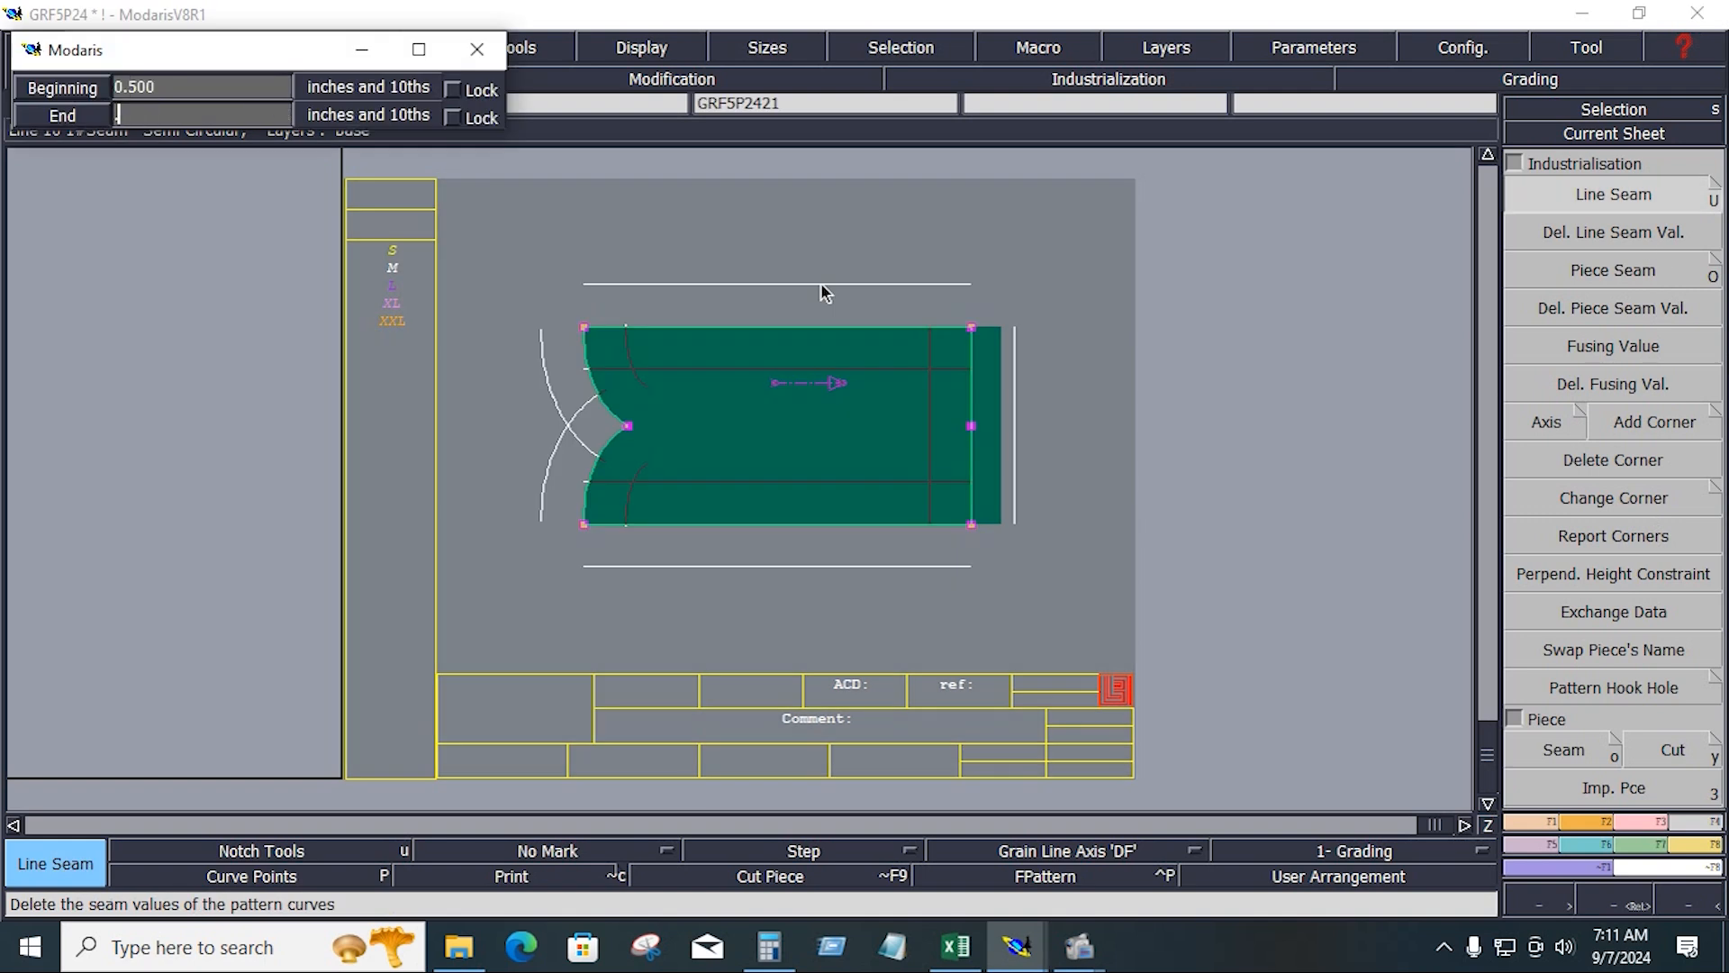
pyautogui.press('Return')
pyautogui.click(769, 604)
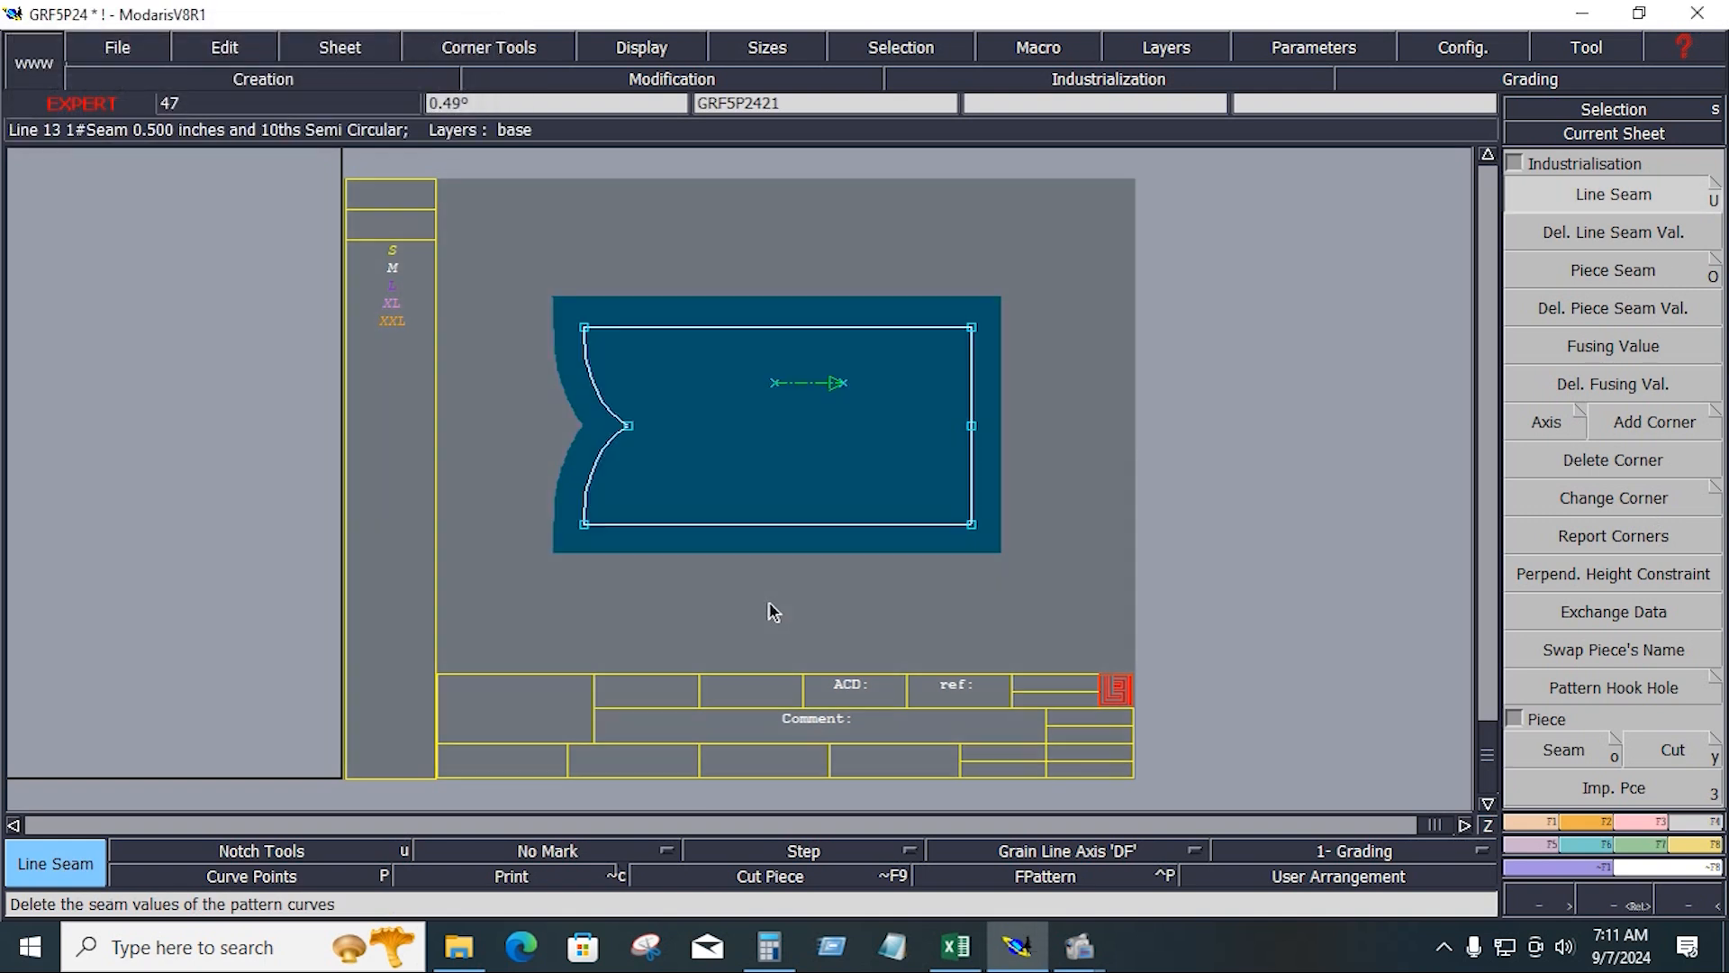
# Select the points of the fly piece's notched edge and move the piece on its sheet
pyautogui.moveTo(467, 255); pyautogui.dragTo(679, 594)
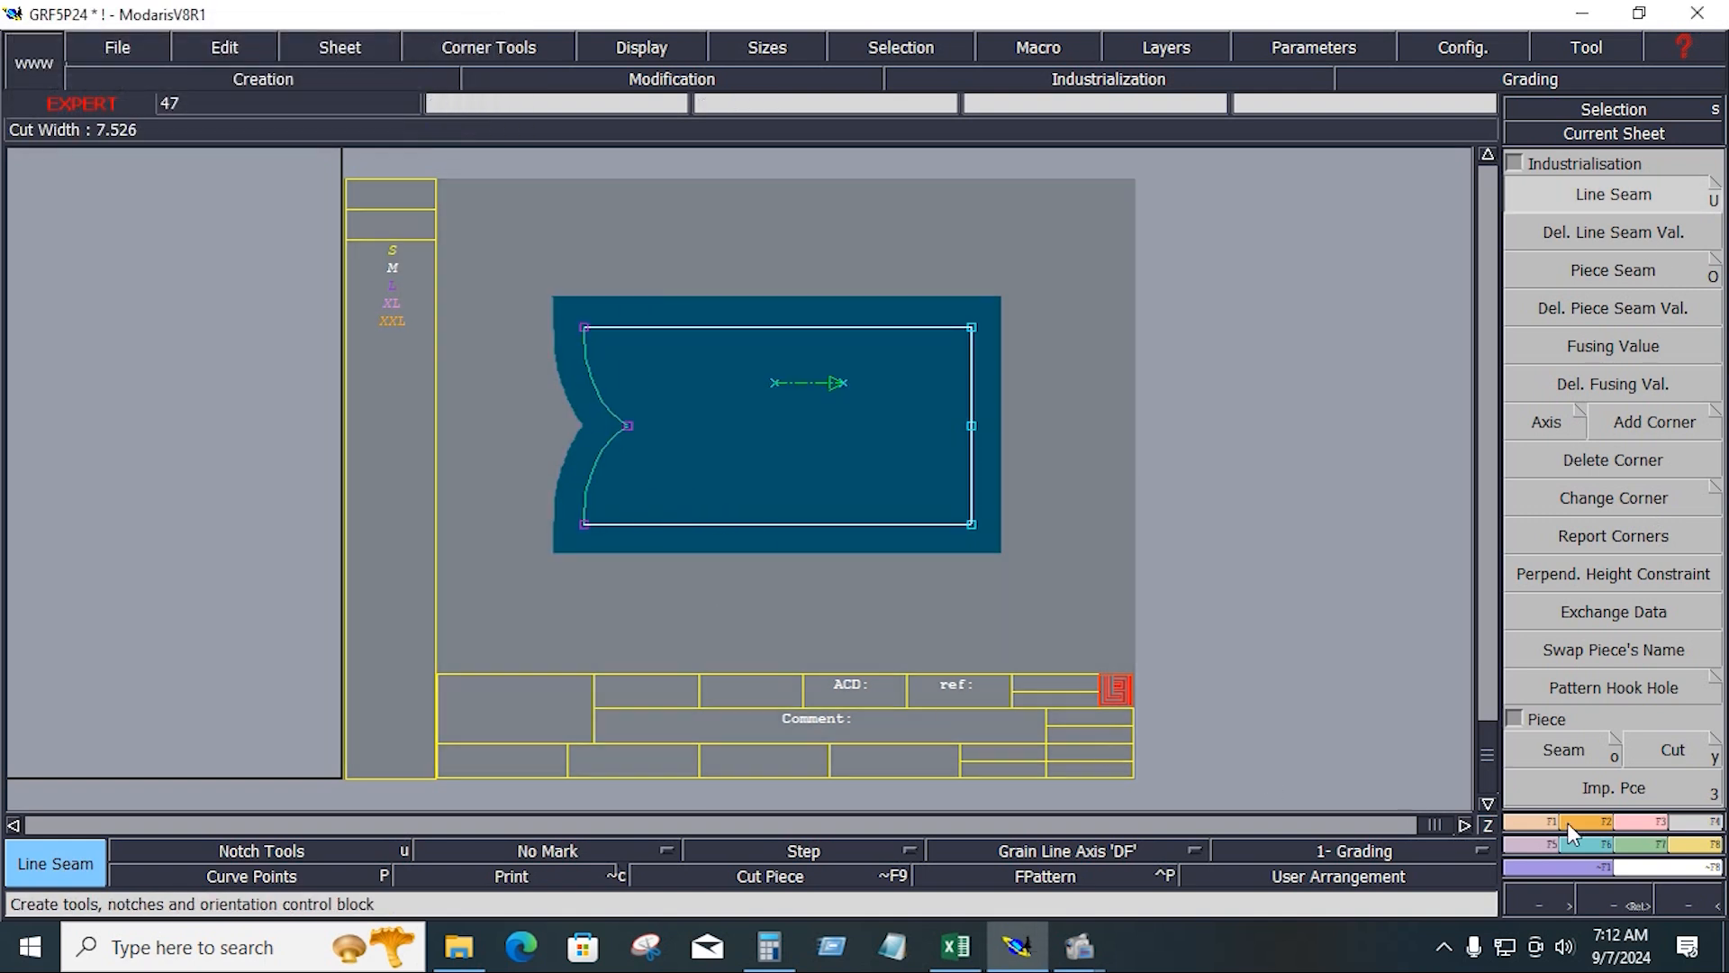
pyautogui.press('d')
pyautogui.click(588, 464)
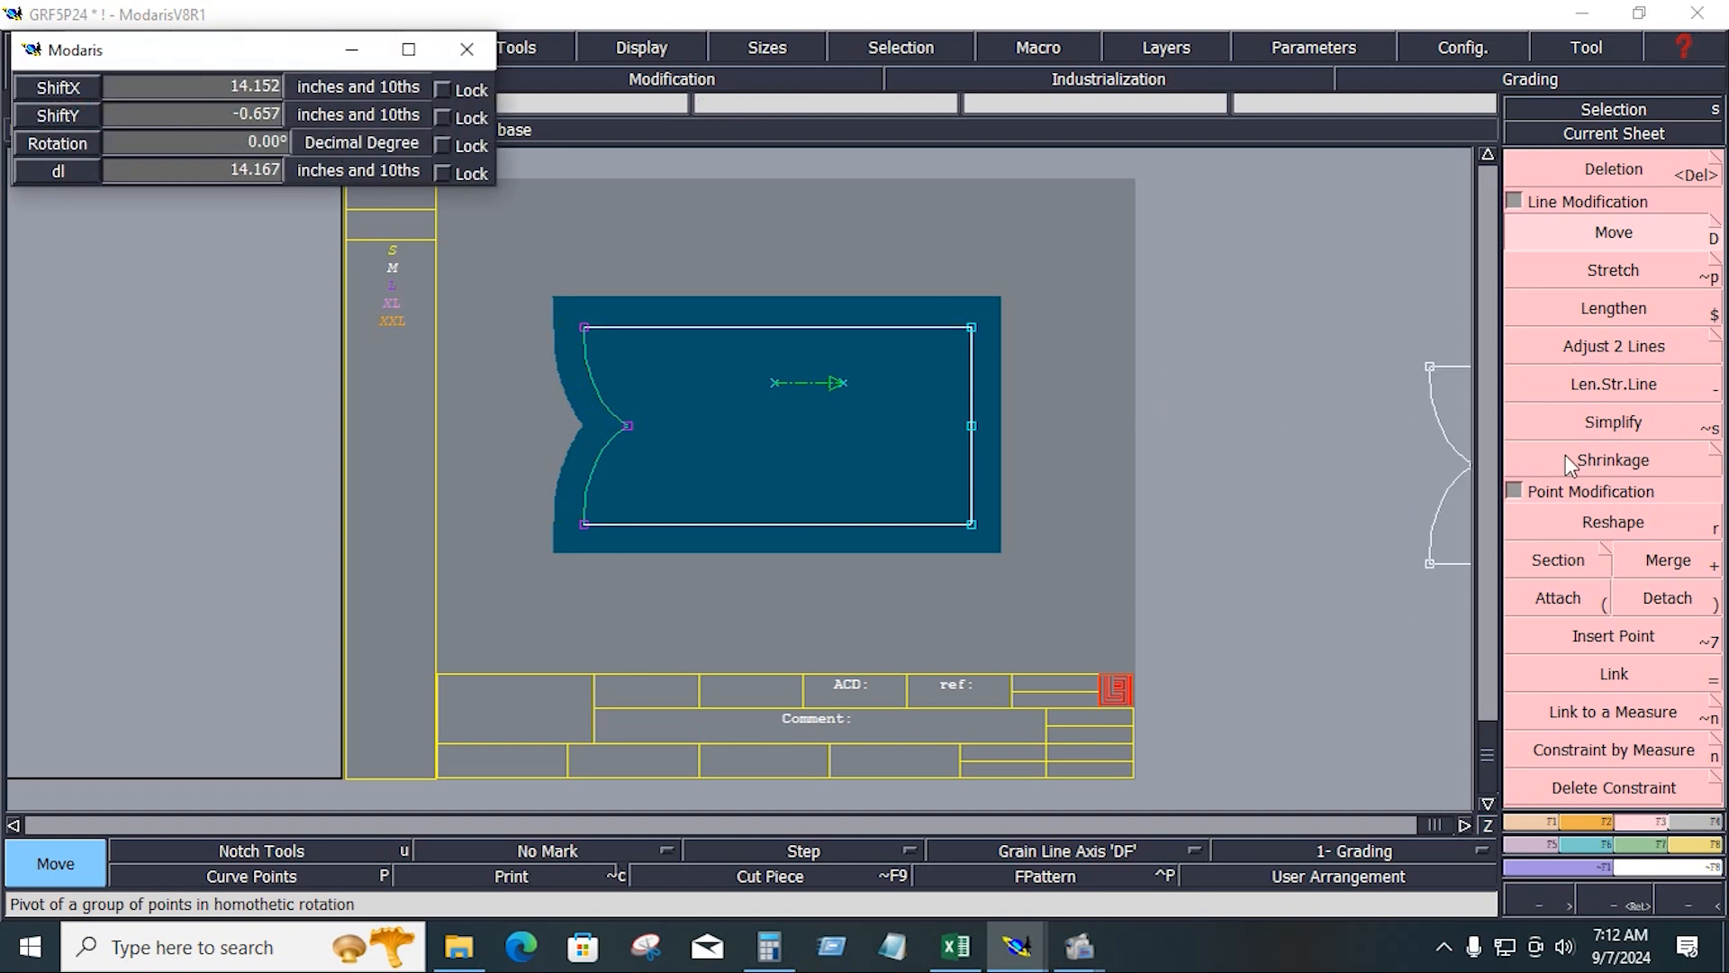
pyautogui.click(672, 435)
pyautogui.press('s')
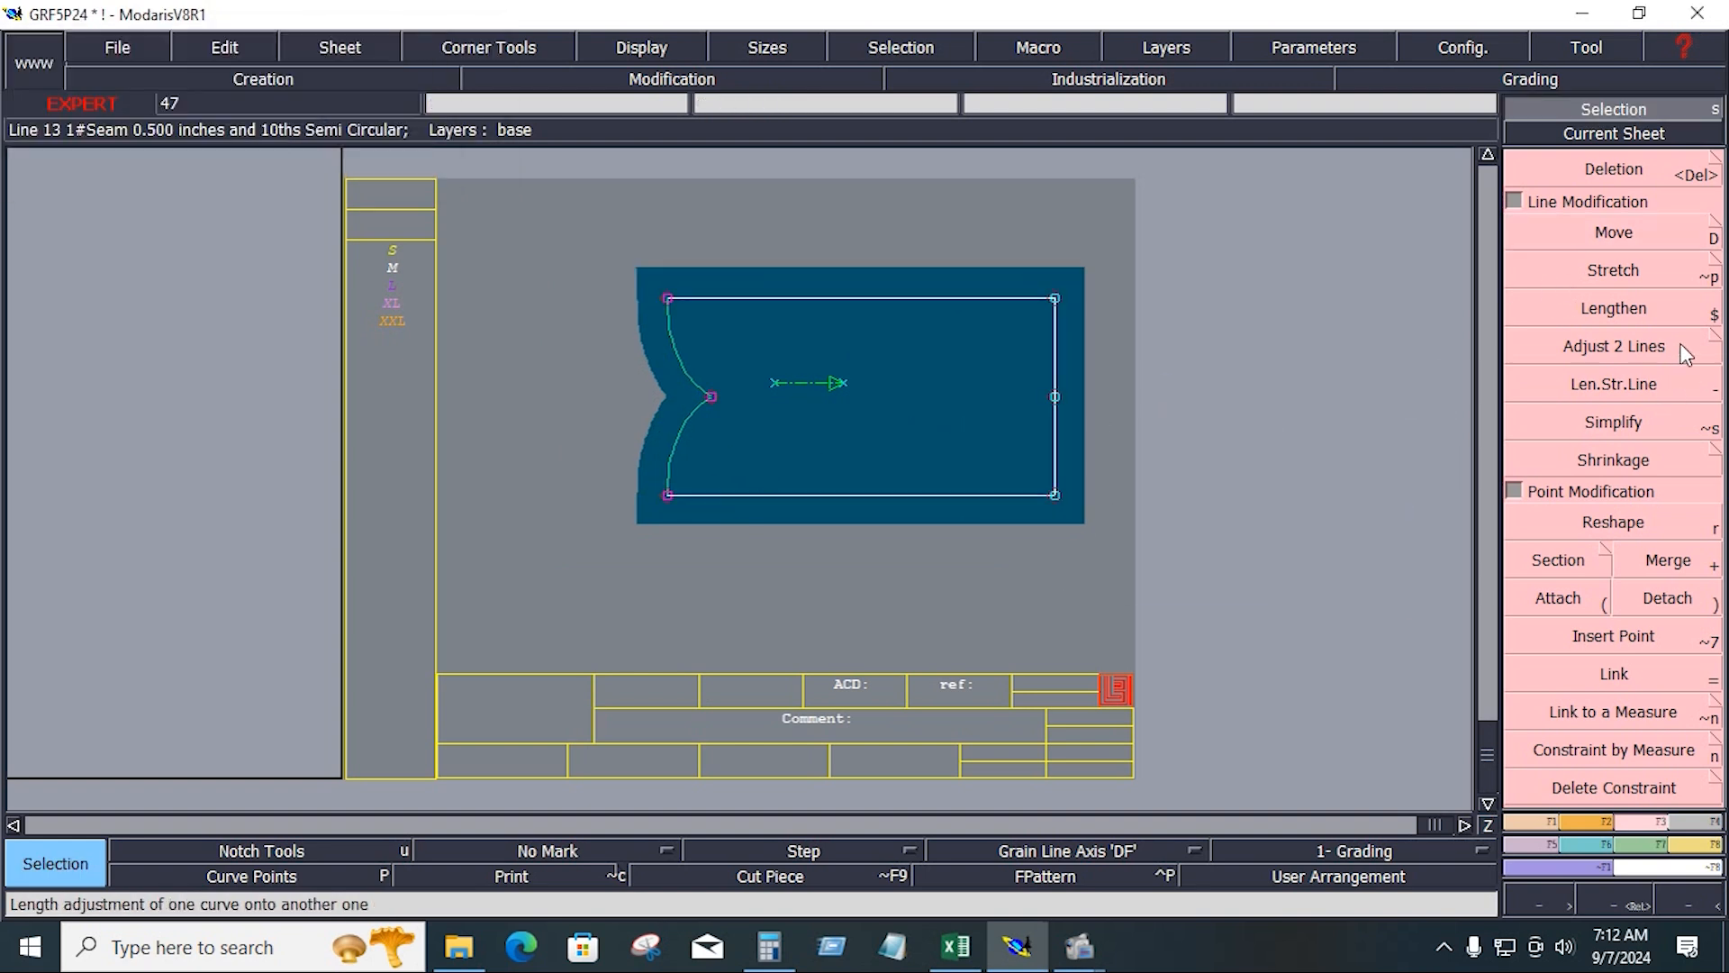
# Move the selected notched edge of the fly piece by ShiftX -0.5 inches and ShiftY 0 to lengthen it
pyautogui.click(1645, 241)
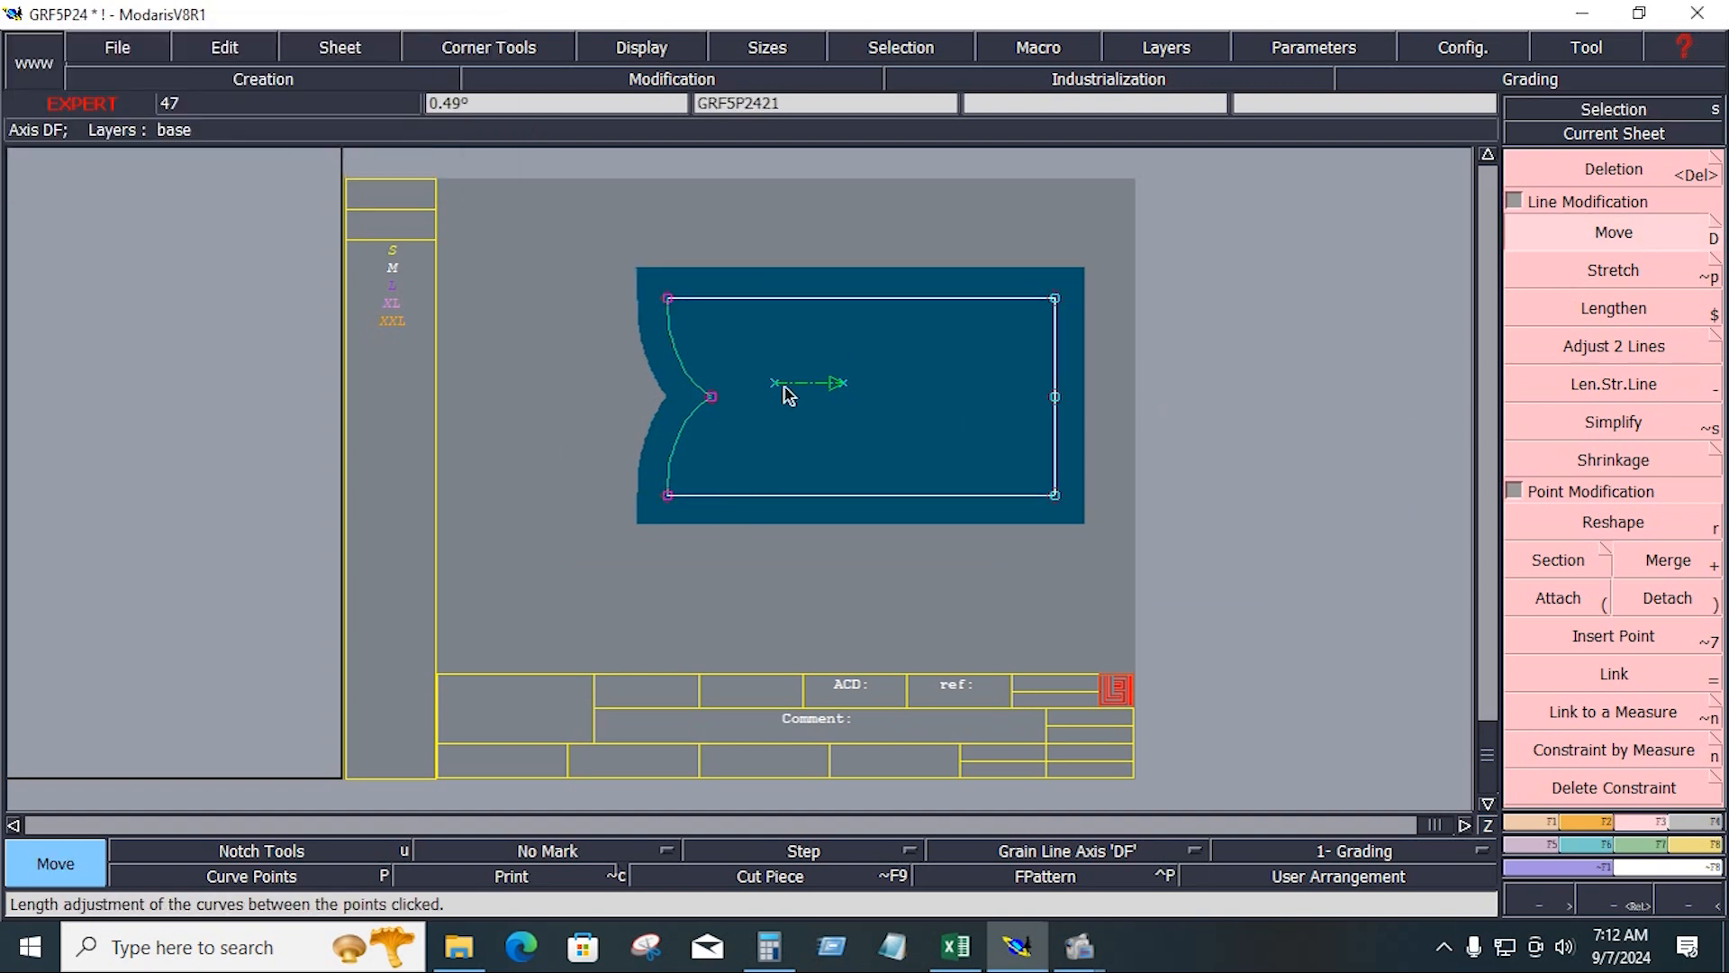
pyautogui.click(715, 400)
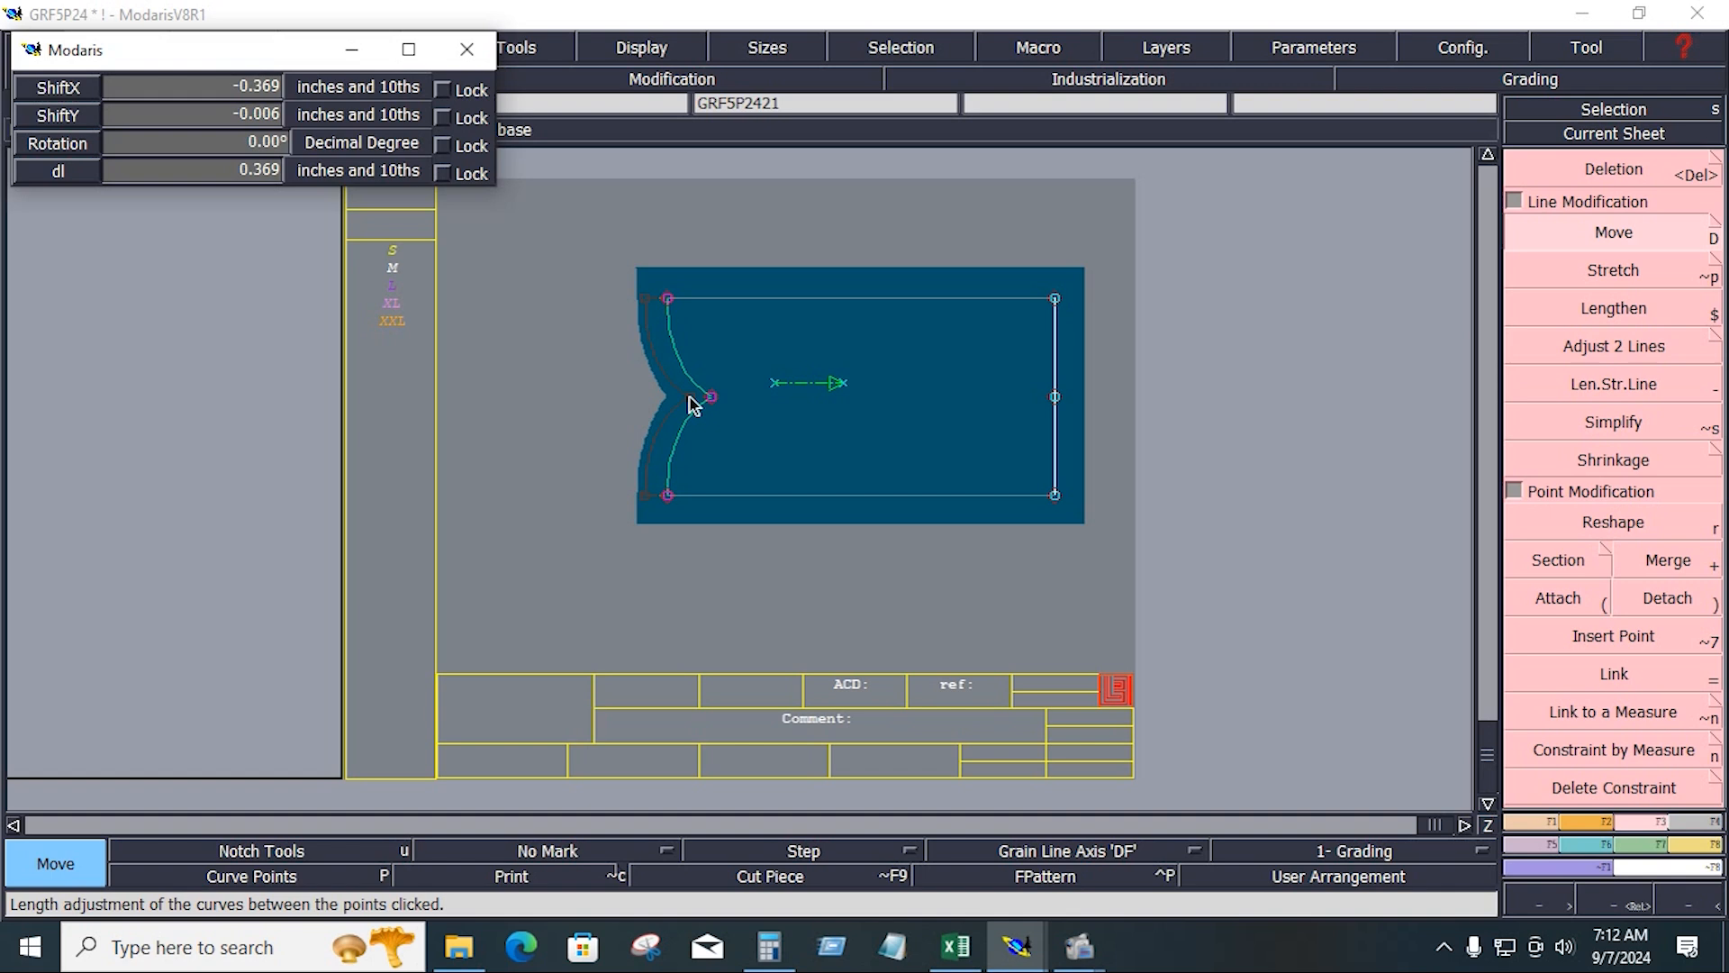
pyautogui.press('Down')
pyautogui.press('BackSpace')
pyautogui.write('-.5')
pyautogui.press('Down')
pyautogui.write('0')
pyautogui.press('Return')
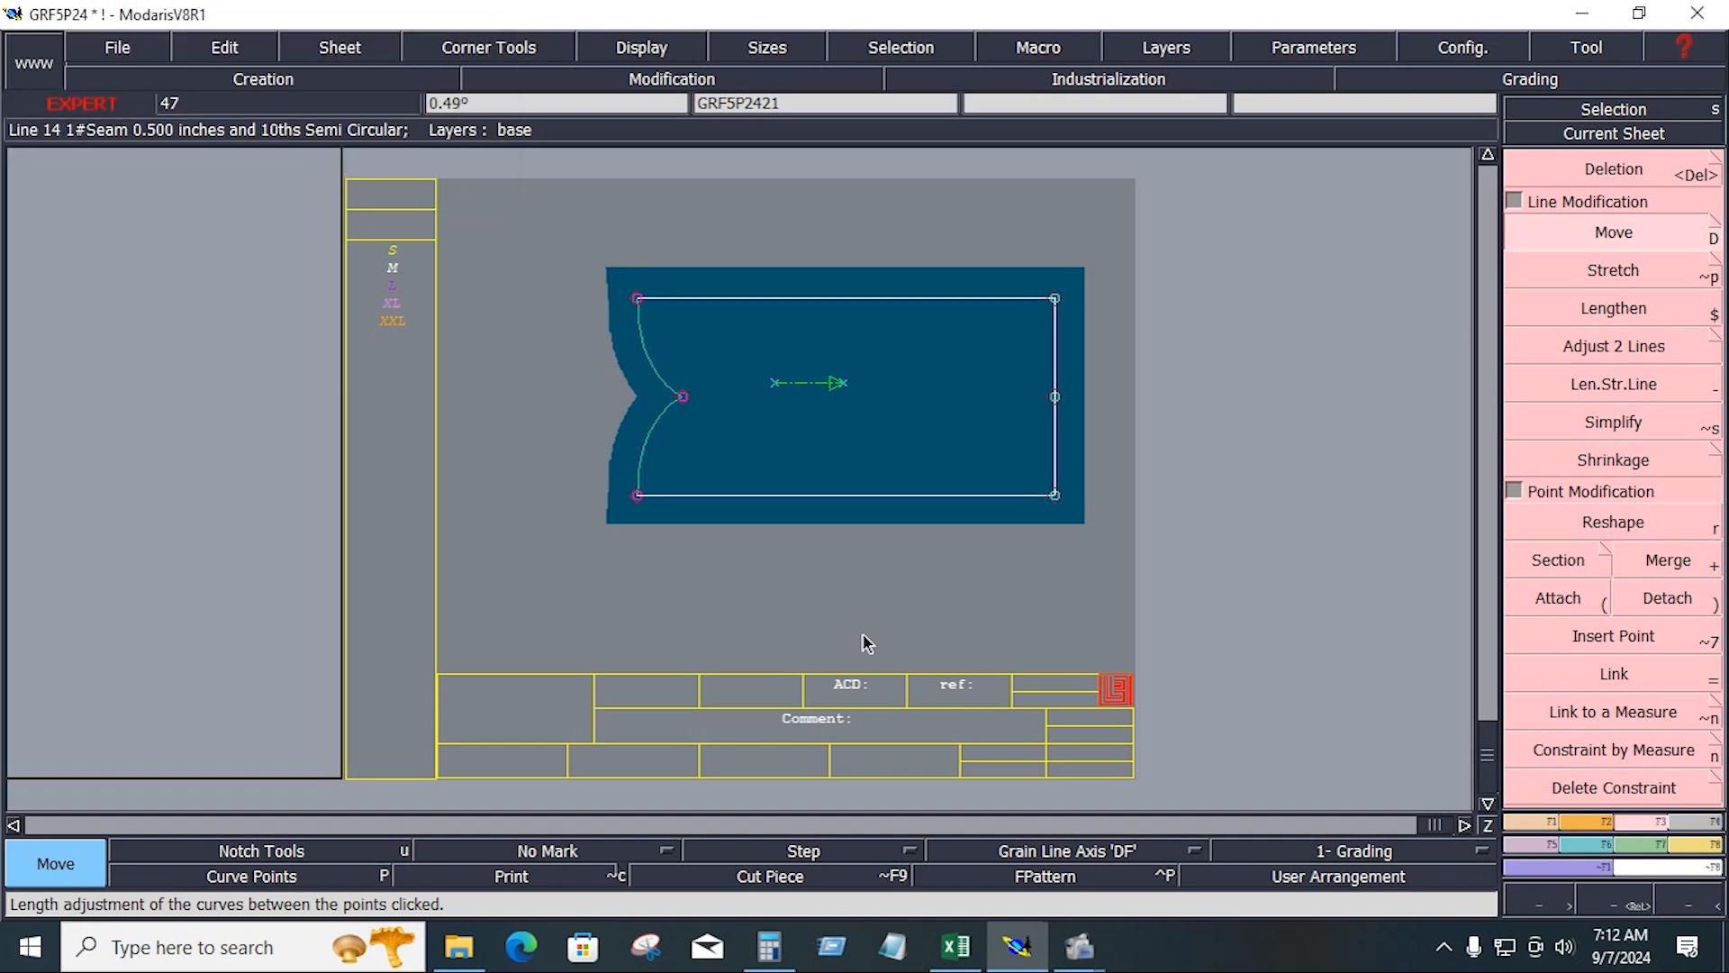
# Apply a line seam of 0.75 inches at beginning and end to the fly piece's straight edge opposite the notch
pyautogui.press('j')
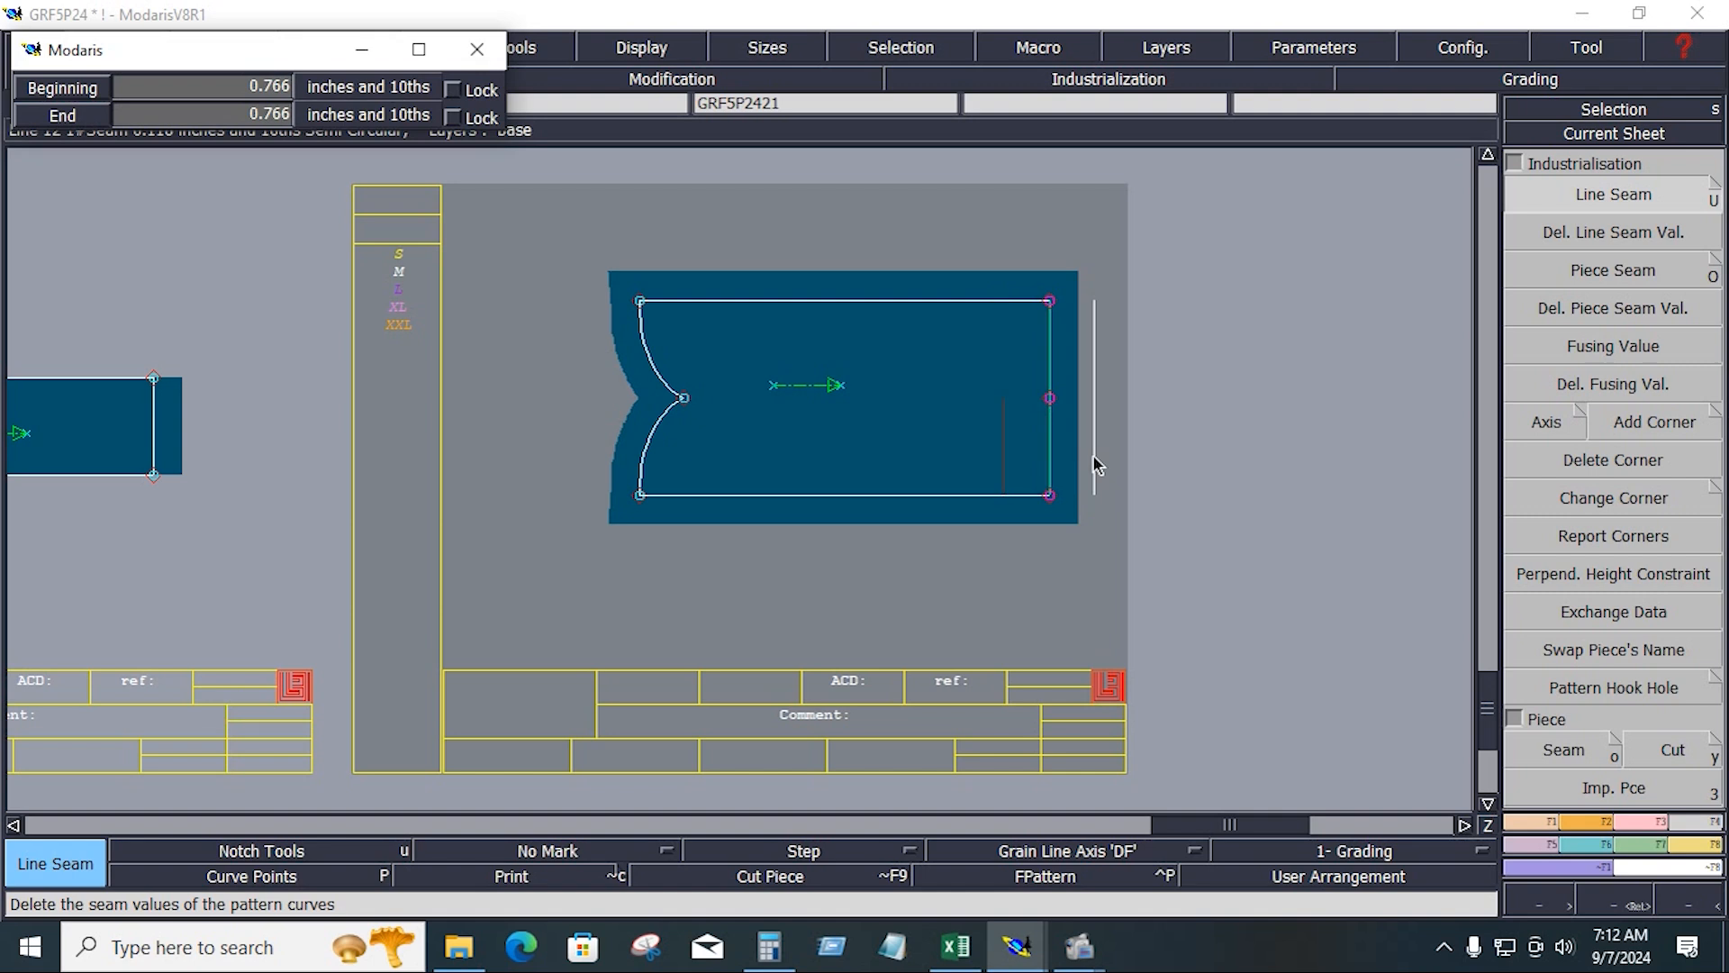
pyautogui.write('.75')
pyautogui.press('Return')
pyautogui.write('75')
pyautogui.press('Return')
# Show all sheets of the model and save it
pyautogui.press('8')
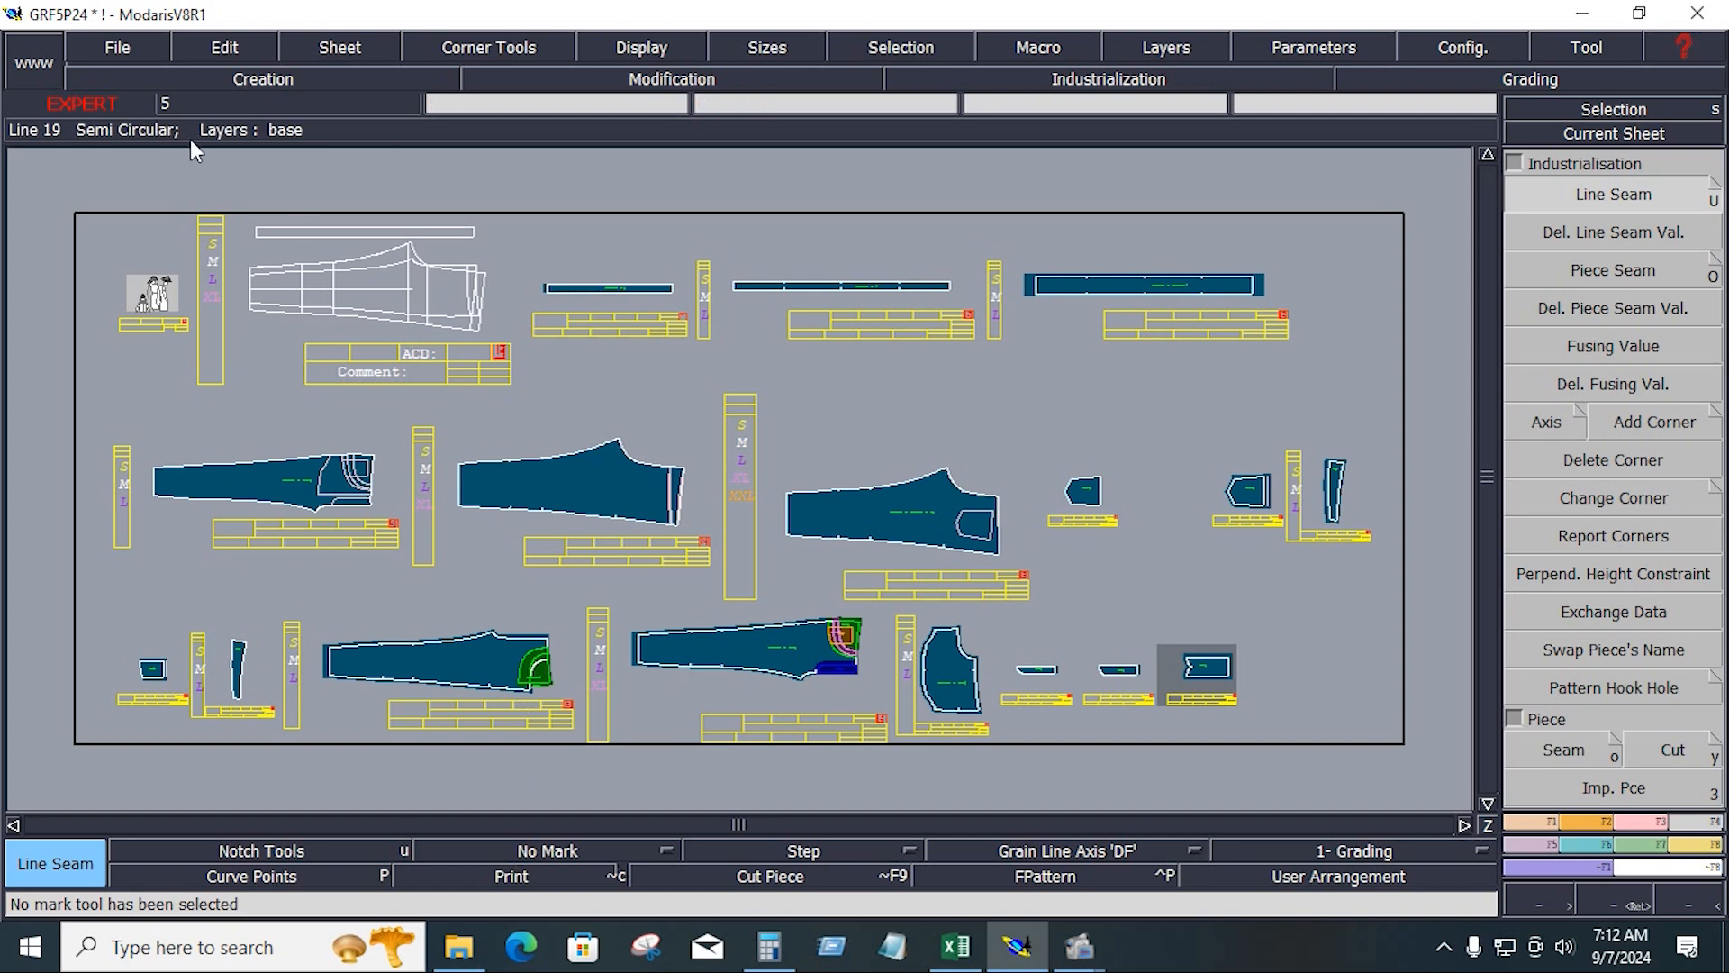
pyautogui.click(144, 40)
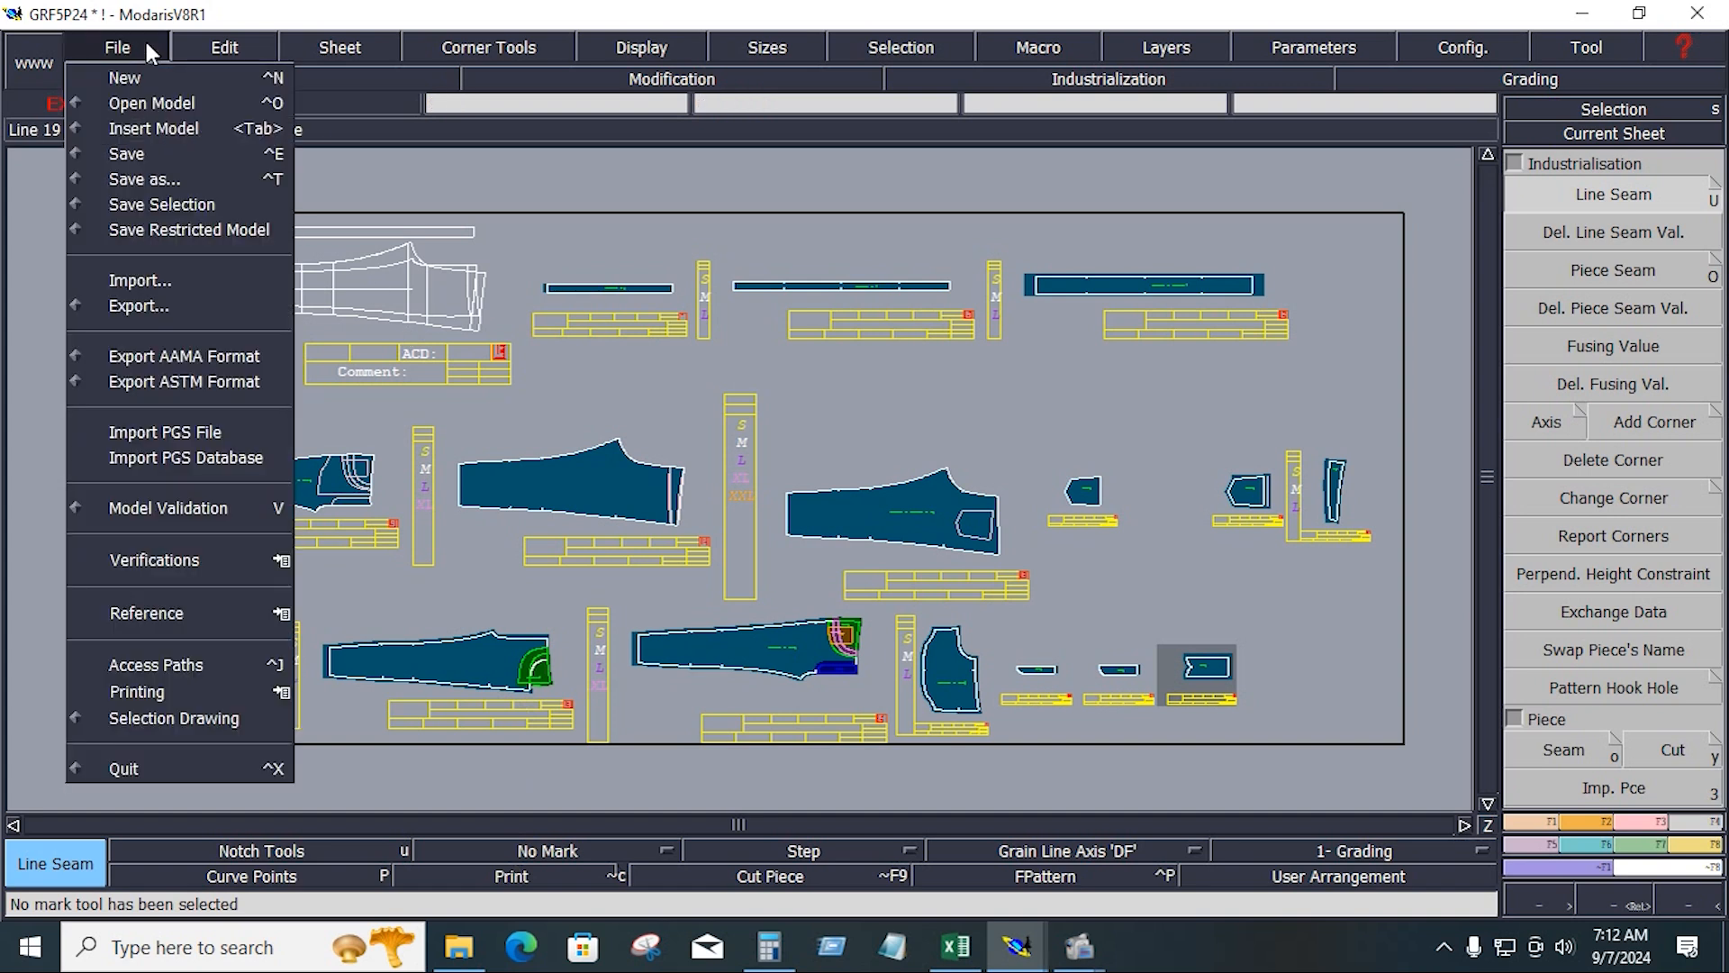
pyautogui.click(150, 150)
# Move the married pocket piece so its inner curve's waist end meets the corner of the front's pocket opening, and rearrange all sheets
pyautogui.click(701, 621)
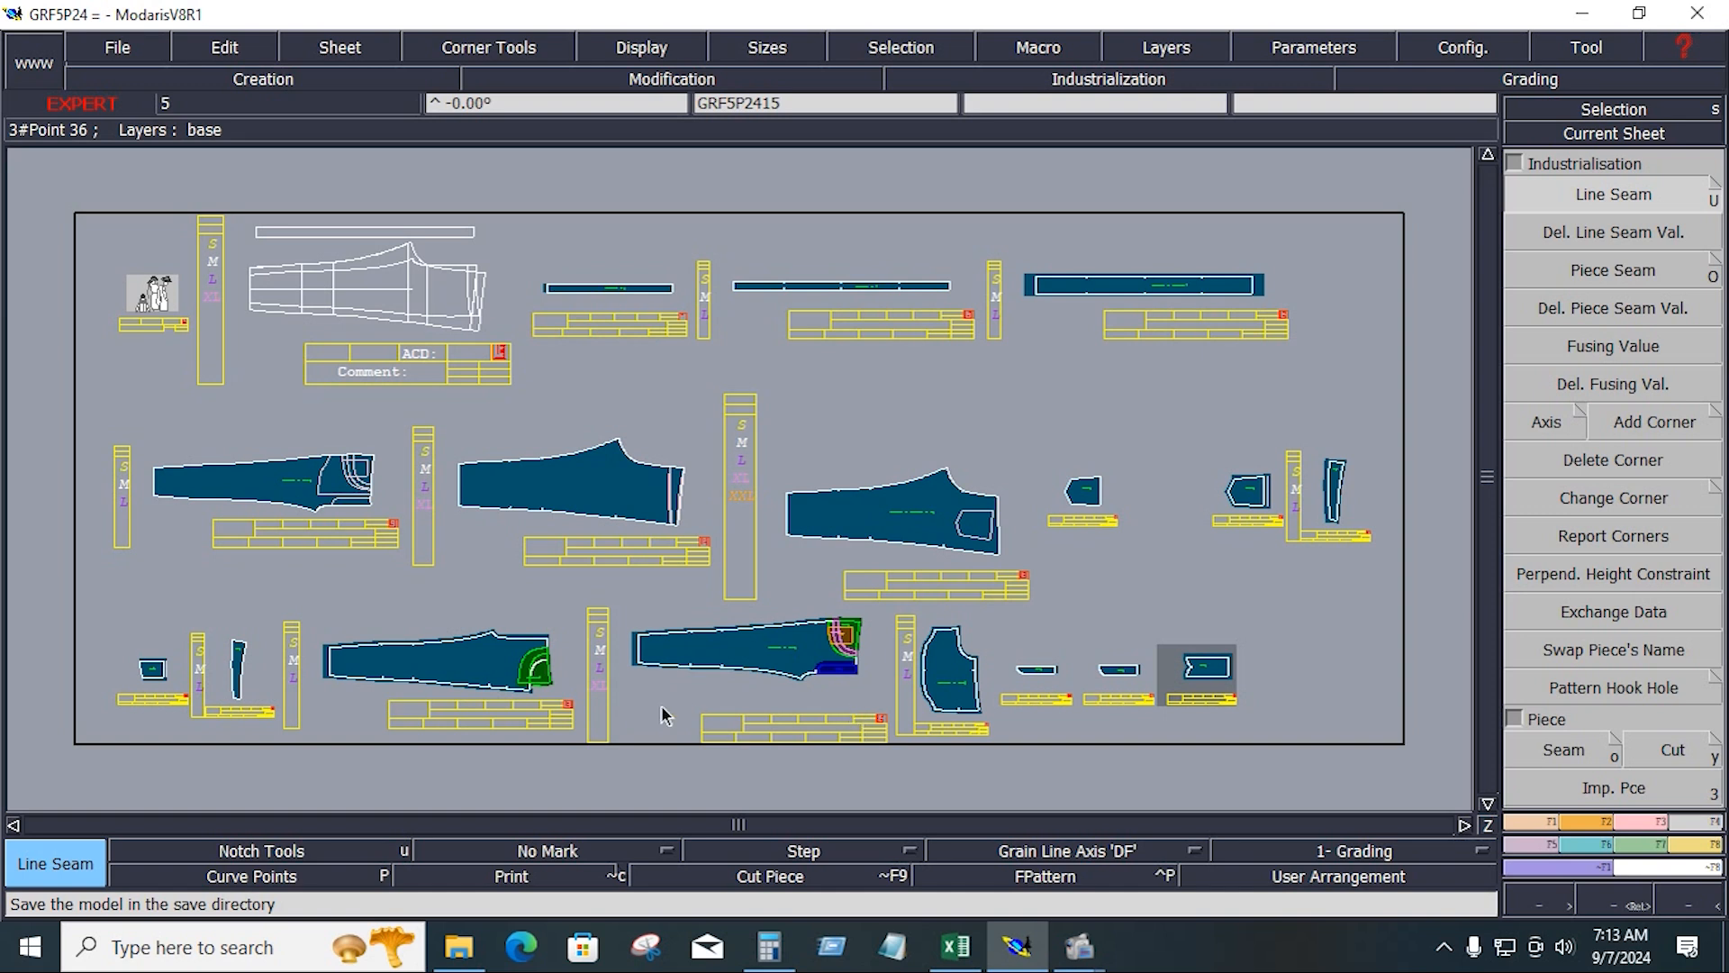
pyautogui.press('Home')
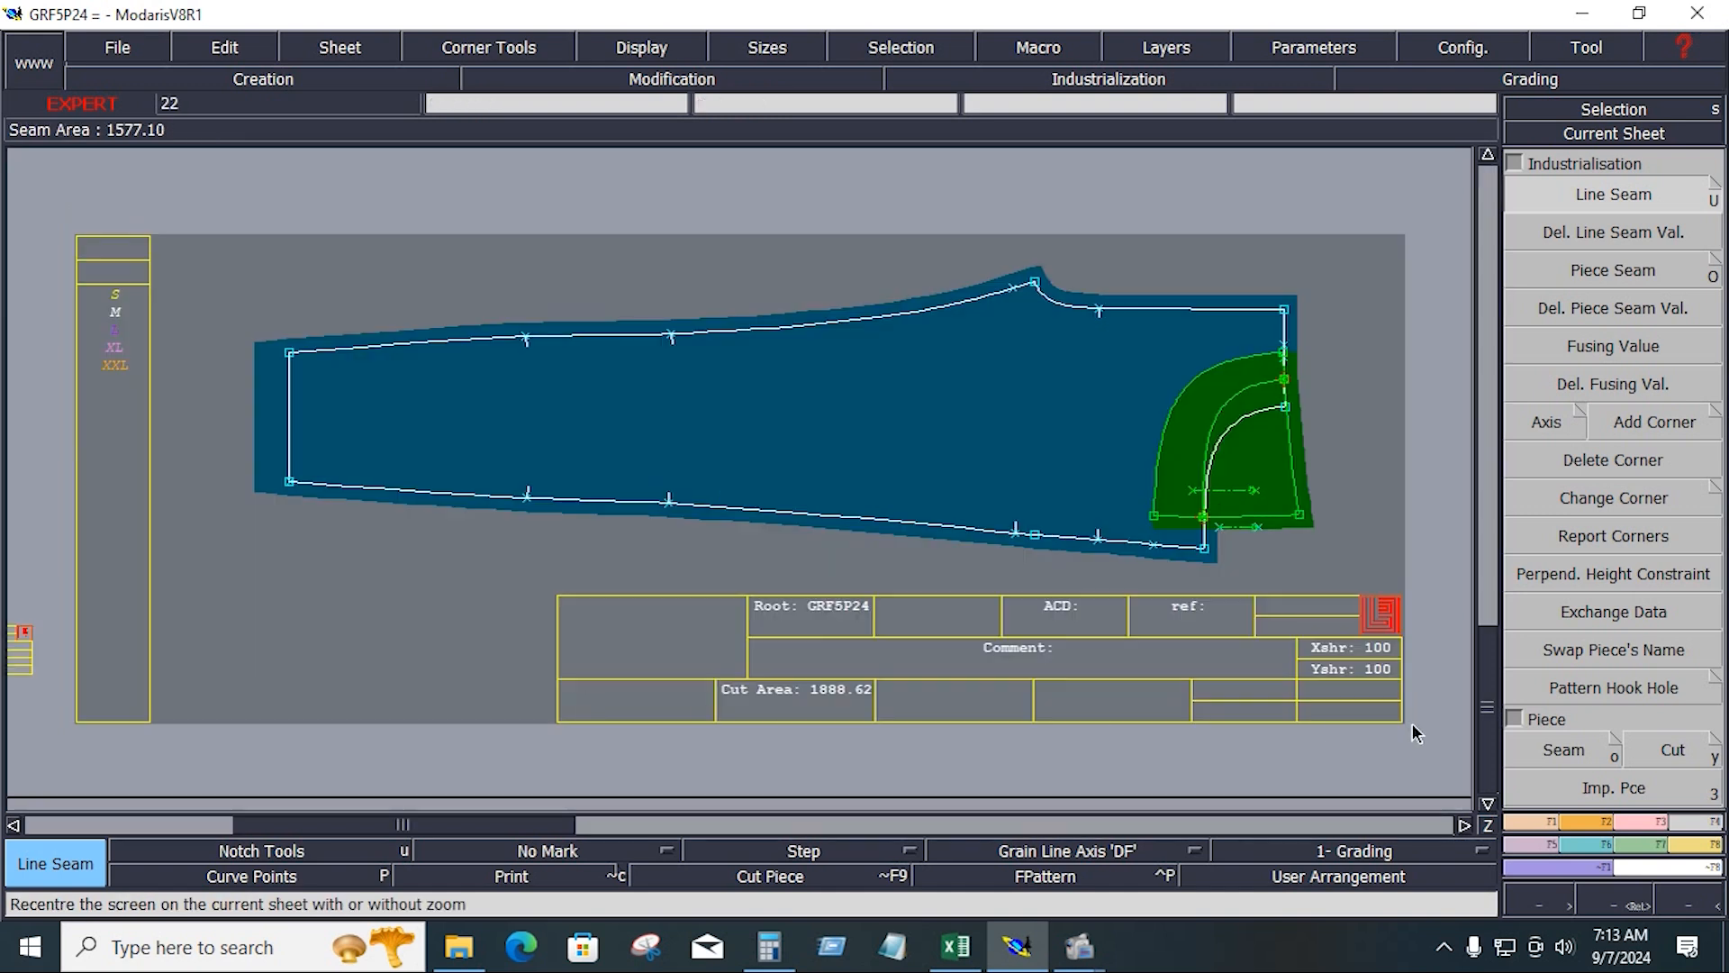
pyautogui.click(1703, 847)
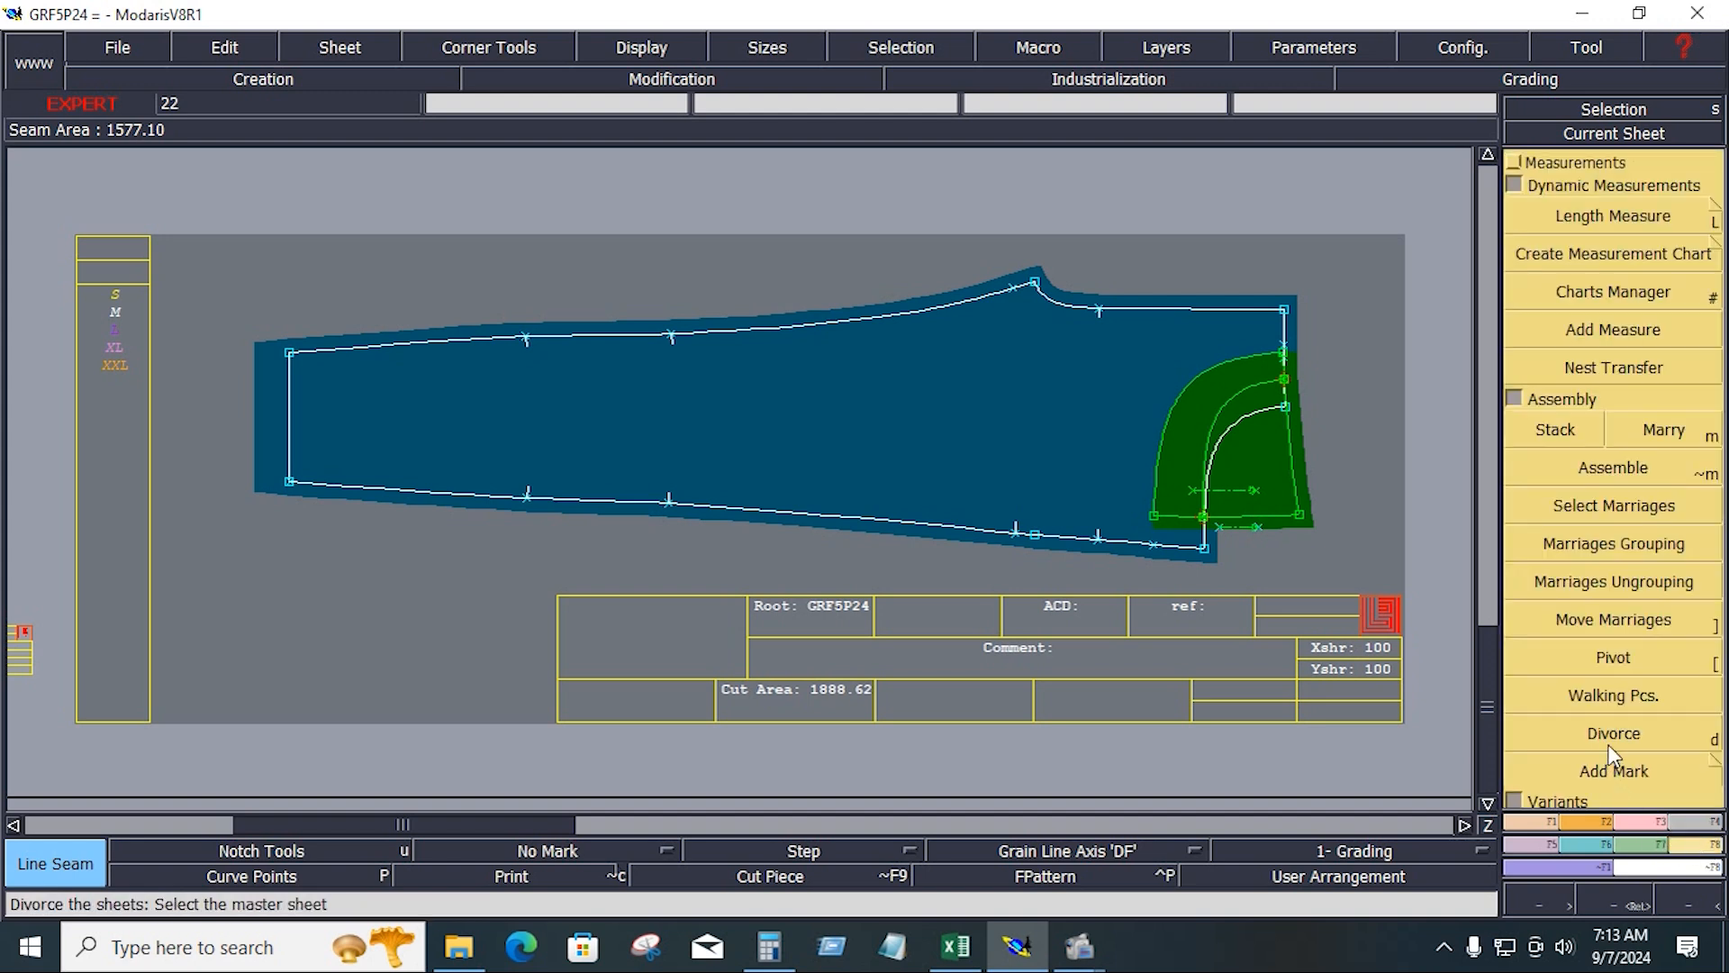
pyautogui.click(1613, 619)
pyautogui.click(1273, 391)
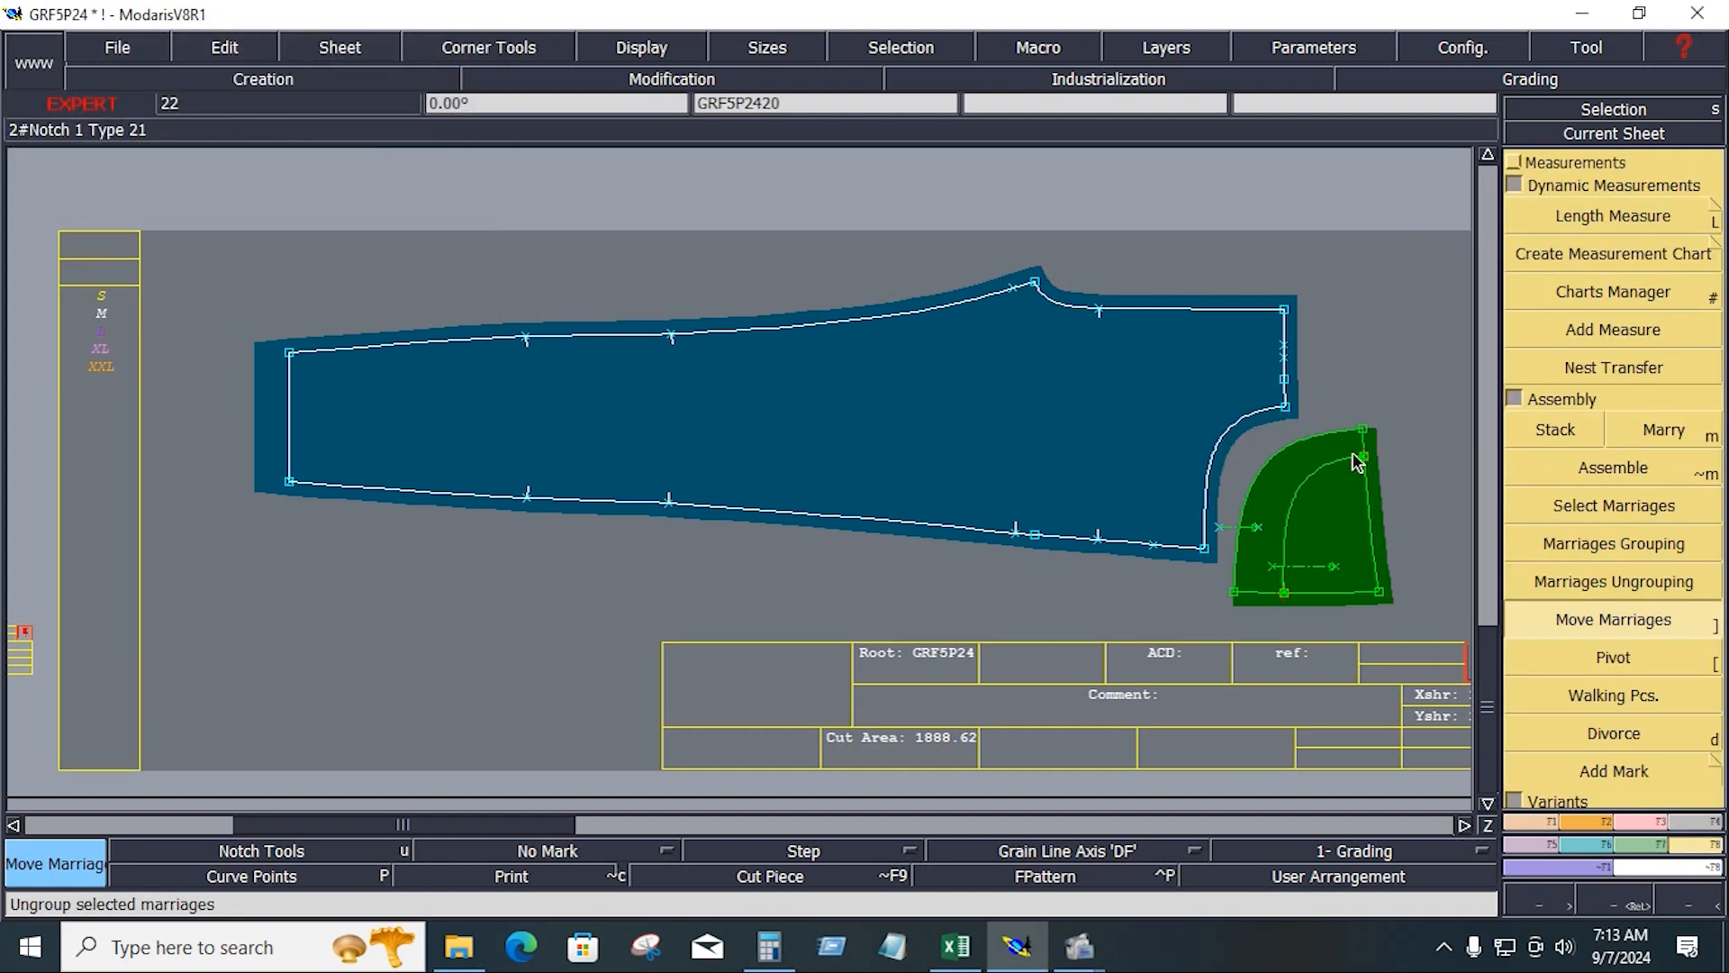
pyautogui.click(1363, 456)
pyautogui.click(1288, 407)
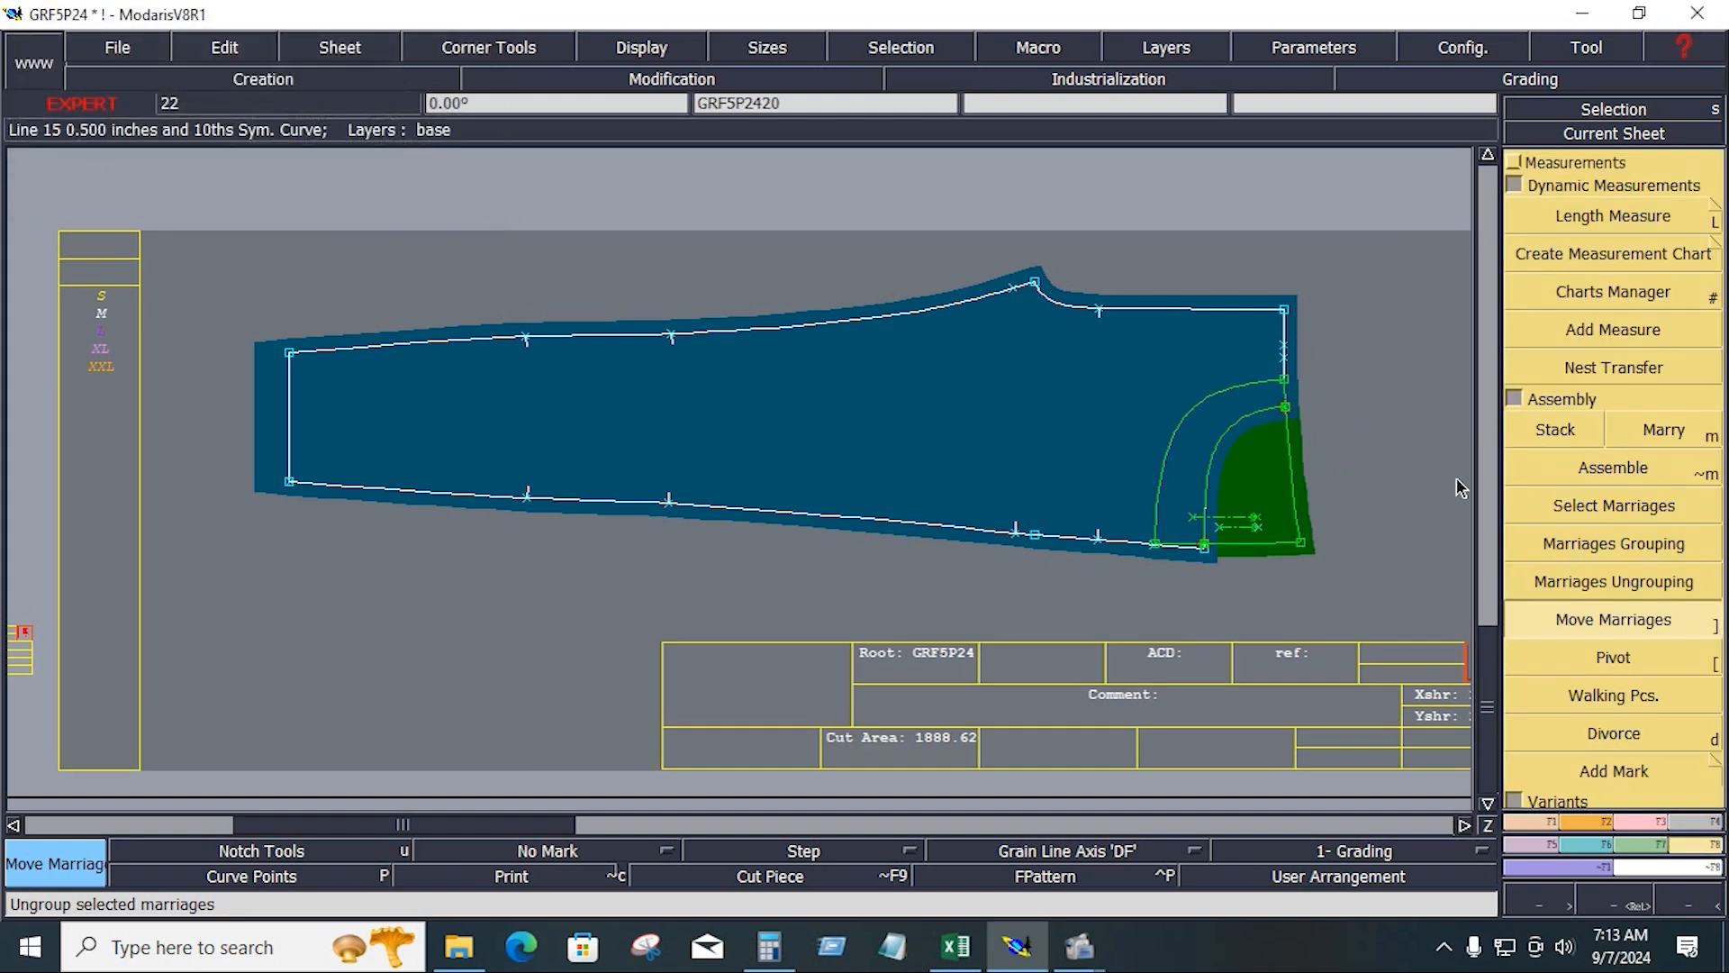
pyautogui.press('Home')
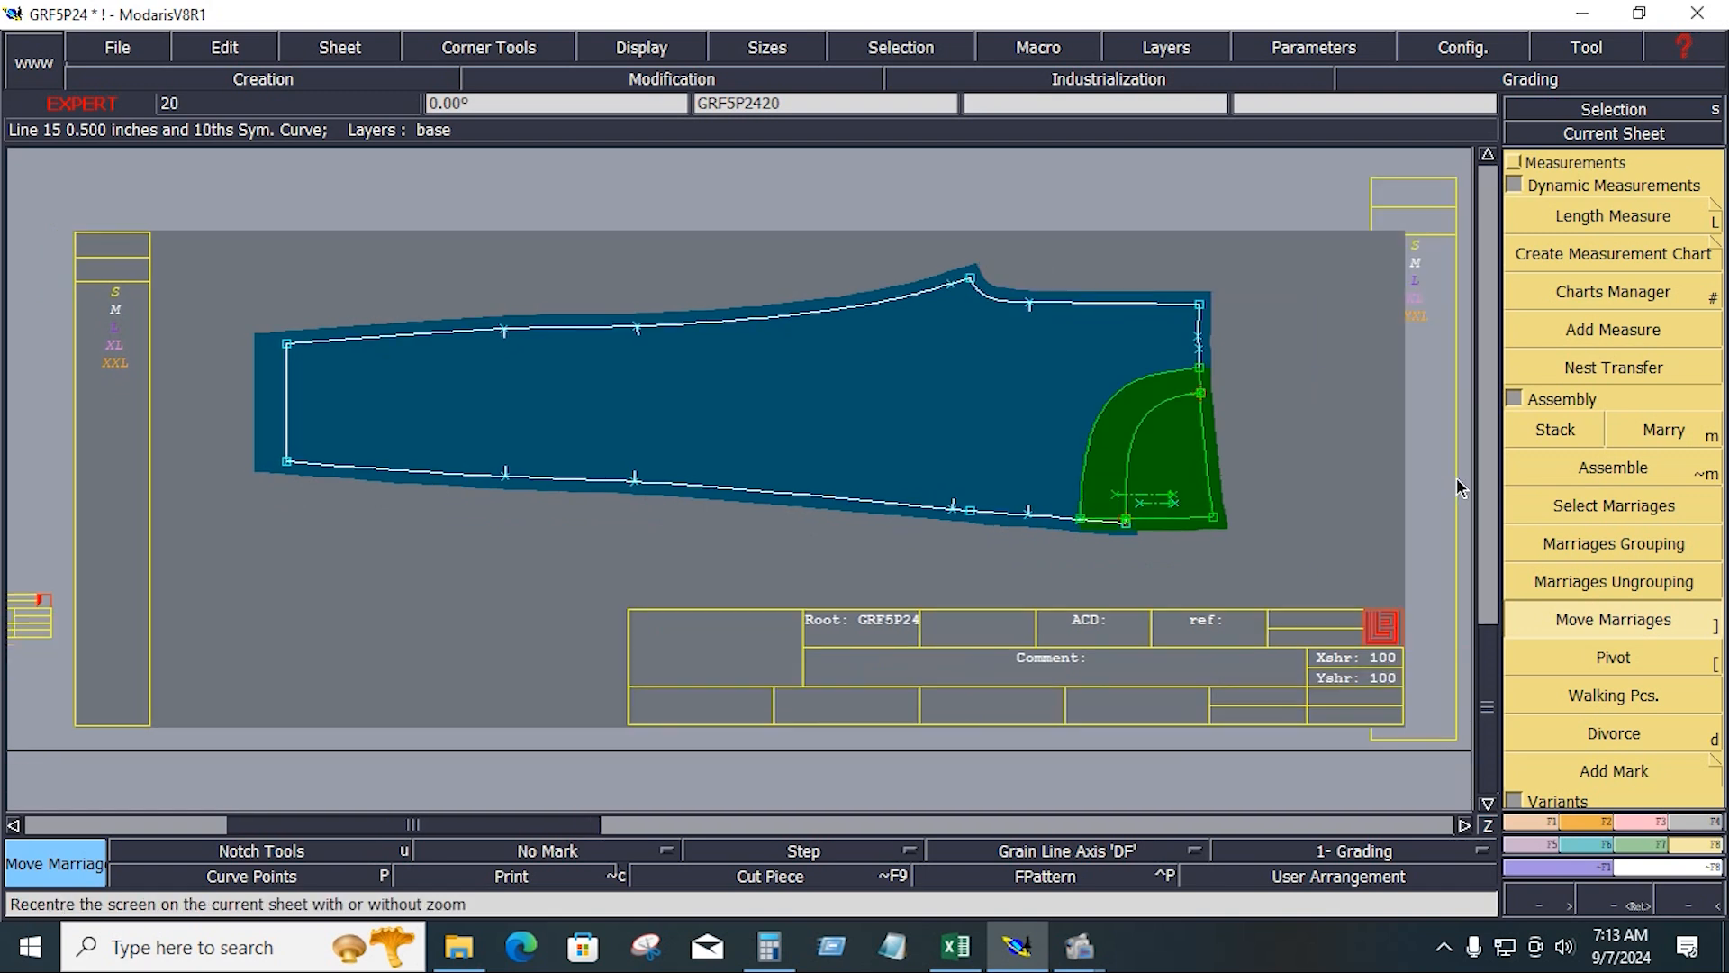
pyautogui.press('End')
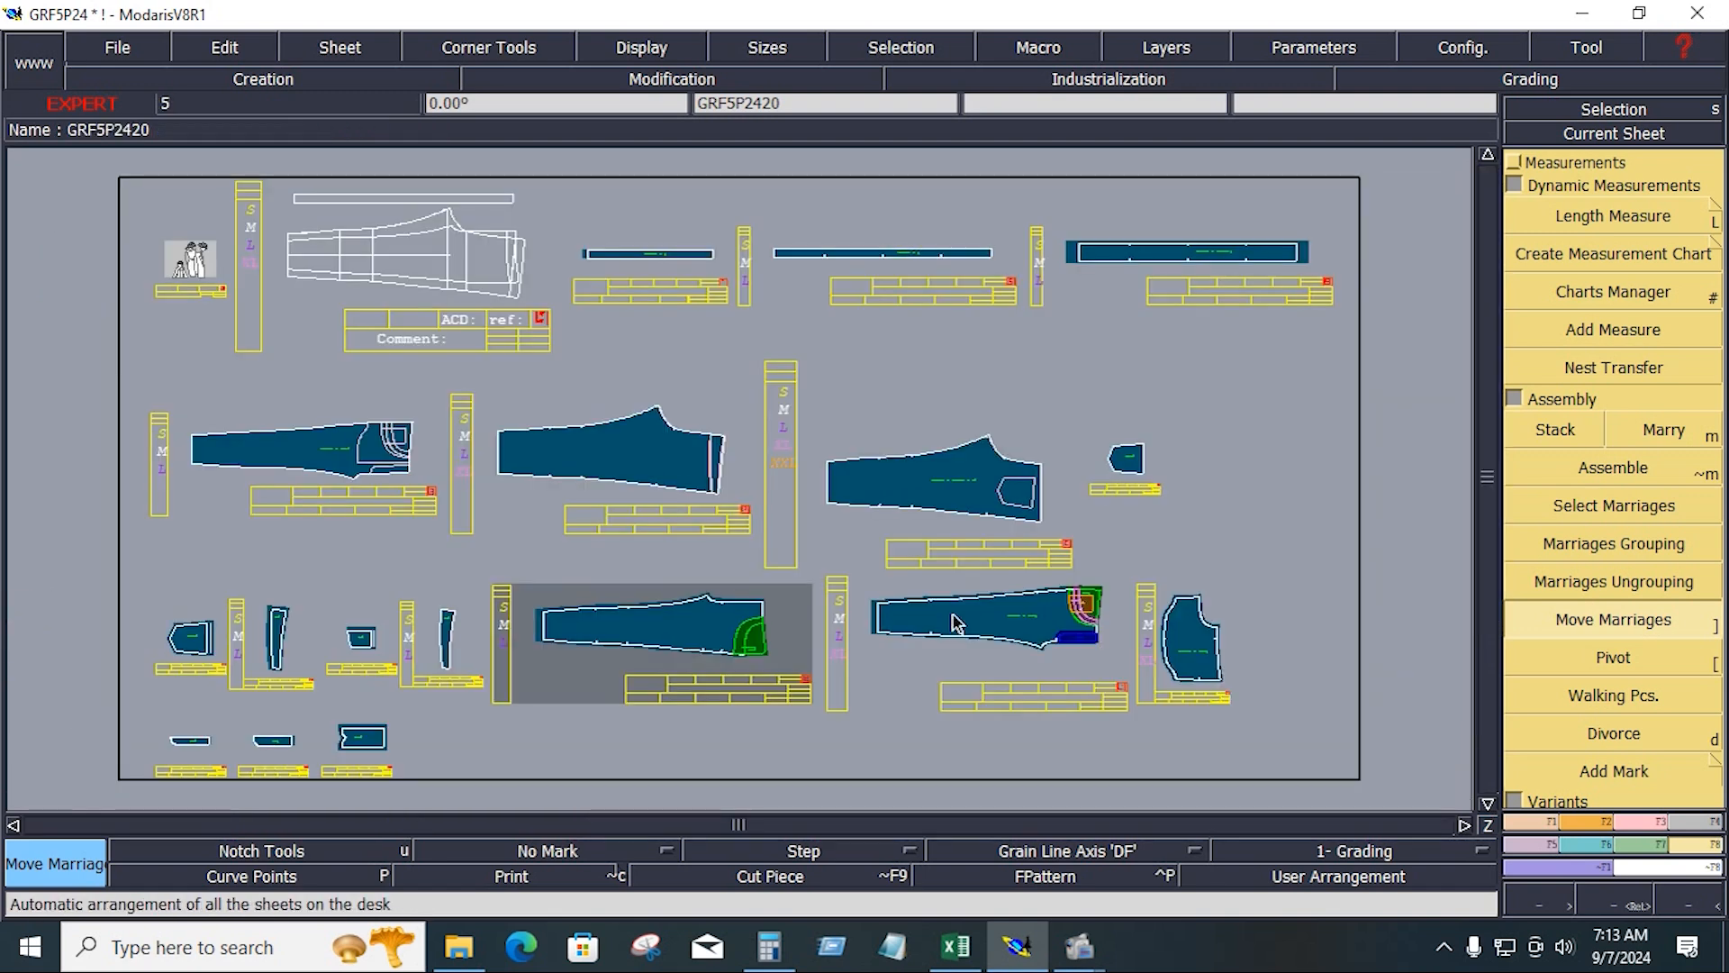